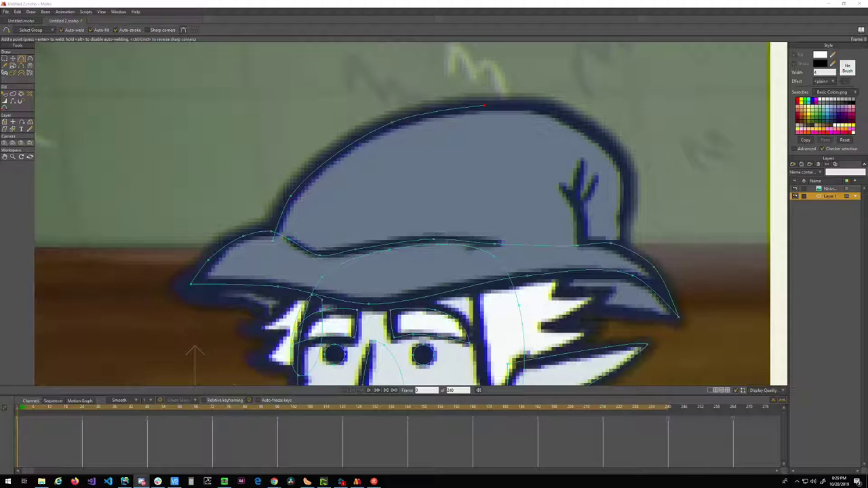
{"action": "left_click", "coordinate": [378, 21]}
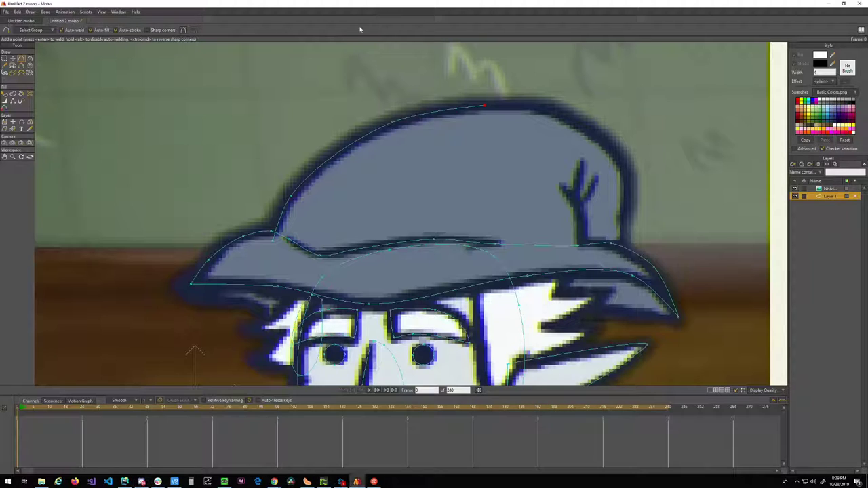
{"action": "left_click_drag", "start_coordinate": [229, 305], "coordinate": [226, 168]}
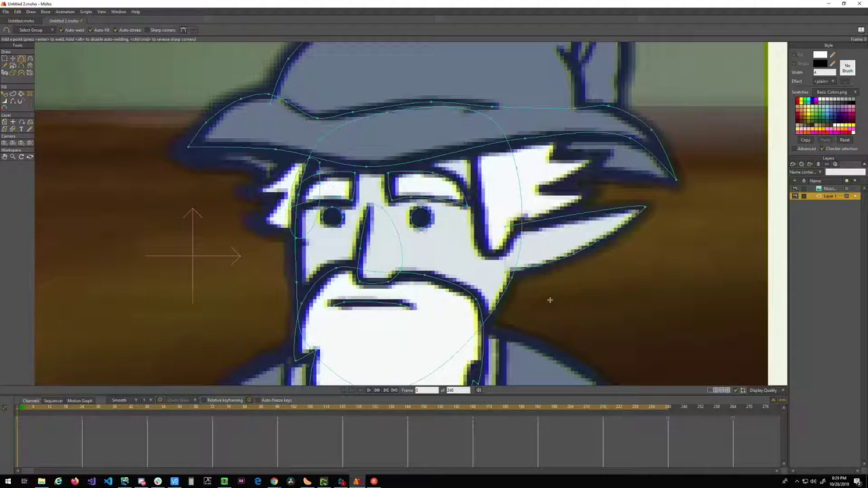
{"action": "left_click", "coordinate": [5, 59]}
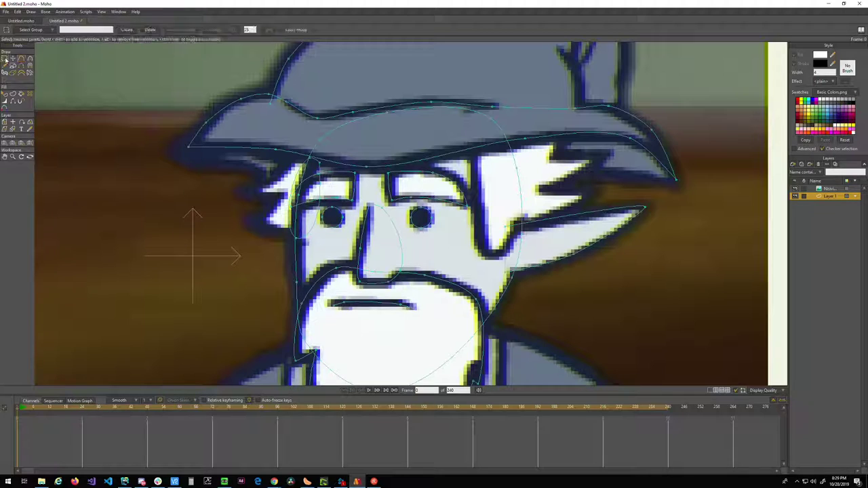
{"action": "left_click_drag", "start_coordinate": [543, 263], "coordinate": [599, 263]}
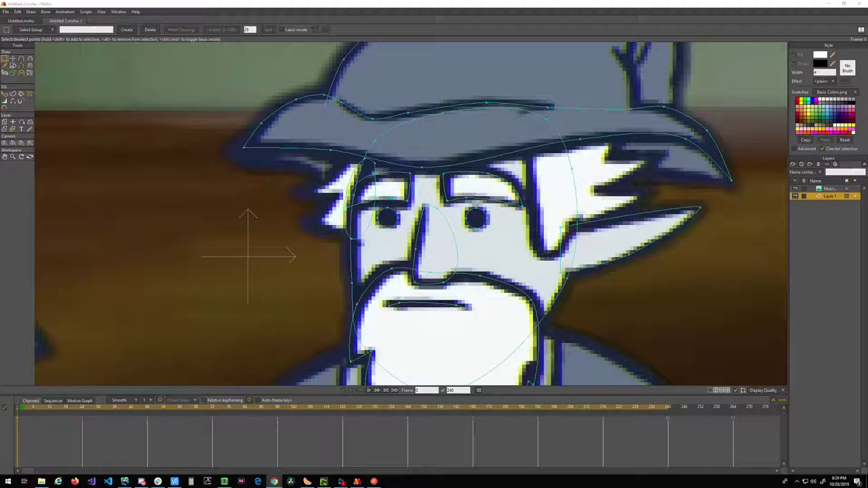
{"action": "left_click", "coordinate": [707, 299]}
{"action": "left_click_drag", "start_coordinate": [703, 284], "coordinate": [634, 375]}
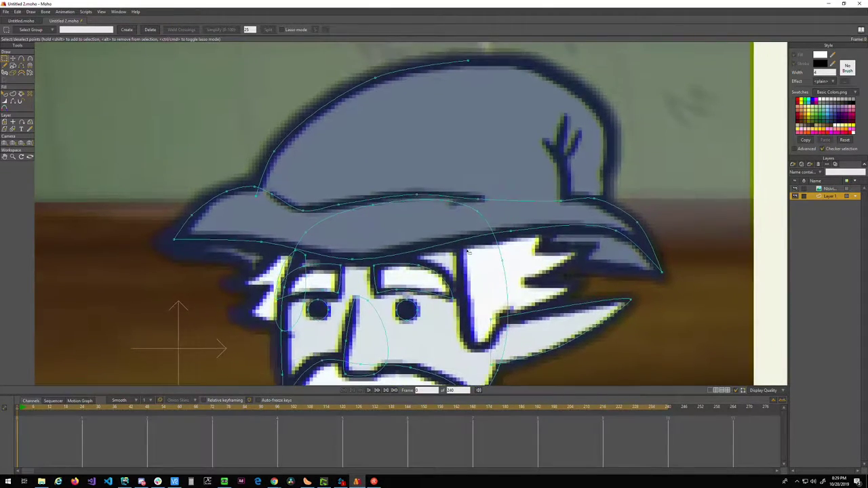
{"action": "left_click_drag", "start_coordinate": [458, 136], "coordinate": [450, 172]}
{"action": "scroll", "coordinate": [446, 164], "scroll_direction": "up", "scroll_amount": 1}
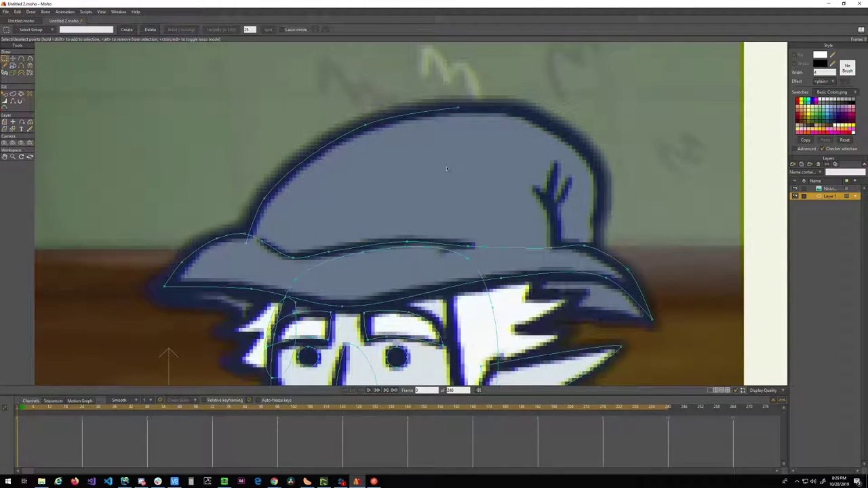
{"action": "key", "text": "a"}
{"action": "left_click_drag", "start_coordinate": [458, 107], "coordinate": [562, 256]}
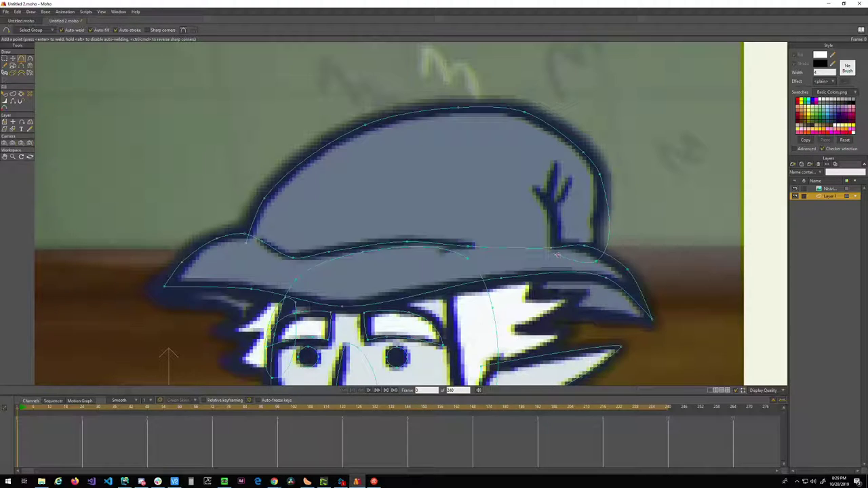
{"action": "left_click_drag", "start_coordinate": [556, 255], "coordinate": [551, 211]}
- Delete the unfinished crown curve and trace the front of the hat's crown as a closed shape ending at the branch-like crease
{"action": "key", "text": "g"}
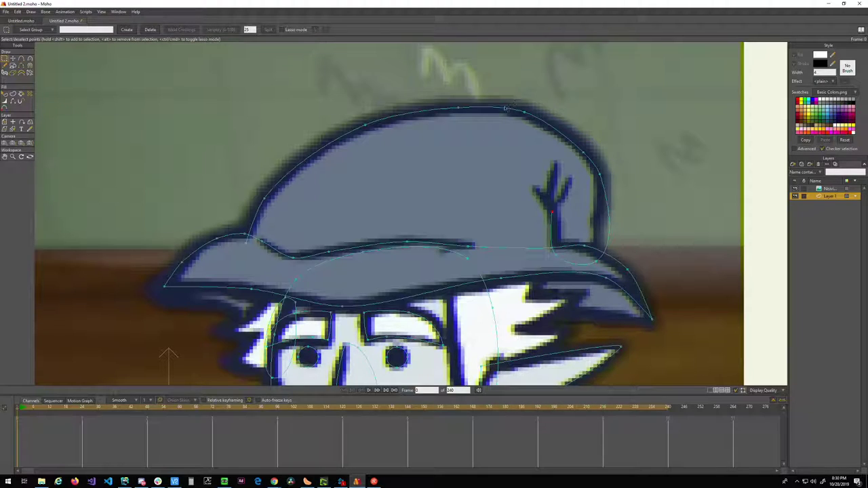
{"action": "key", "text": "Delete"}
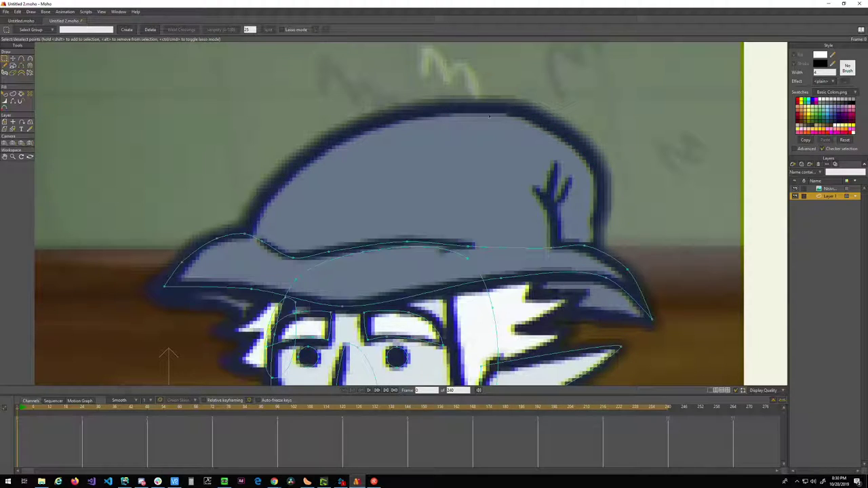
{"action": "key", "text": "a"}
{"action": "mouse_move", "coordinate": [248, 250]}
{"action": "left_mouse_down"}
{"action": "mouse_move", "coordinate": [256, 209]}
{"action": "mouse_move", "coordinate": [290, 170]}
{"action": "mouse_move", "coordinate": [398, 115]}
{"action": "mouse_move", "coordinate": [448, 108]}
{"action": "mouse_move", "coordinate": [499, 142]}
{"action": "mouse_move", "coordinate": [550, 221]}
{"action": "left_mouse_up"}
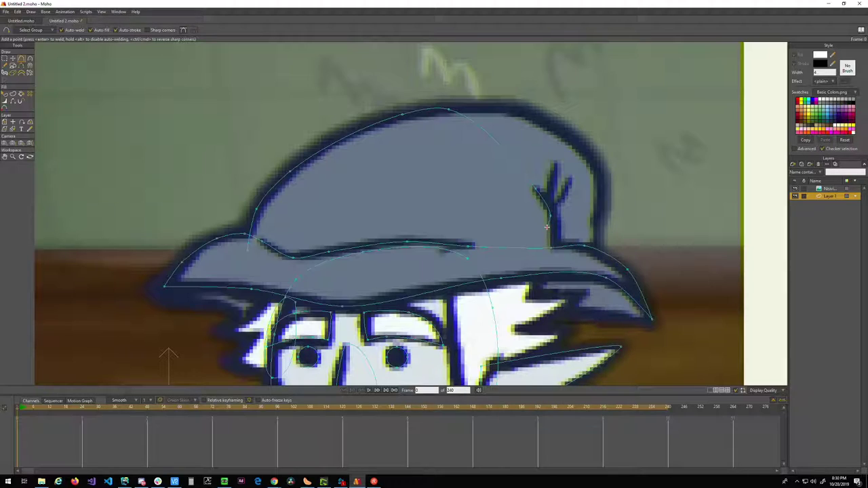
{"action": "mouse_move", "coordinate": [546, 227]}
{"action": "left_mouse_down"}
{"action": "mouse_move", "coordinate": [553, 259]}
{"action": "mouse_move", "coordinate": [435, 269]}
{"action": "mouse_move", "coordinate": [404, 255]}
{"action": "mouse_move", "coordinate": [249, 251]}
{"action": "left_mouse_up"}
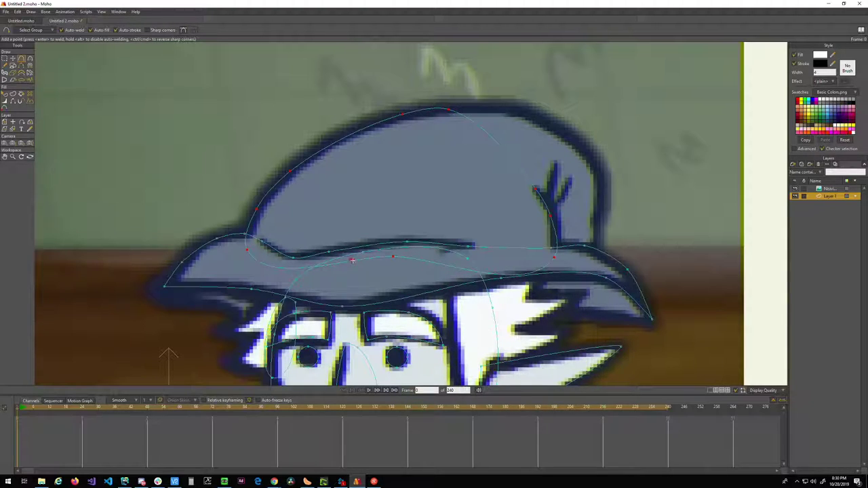
- Reposition two points along the top edge of the front crown shape to follow the reference outline
{"action": "key", "text": "g"}
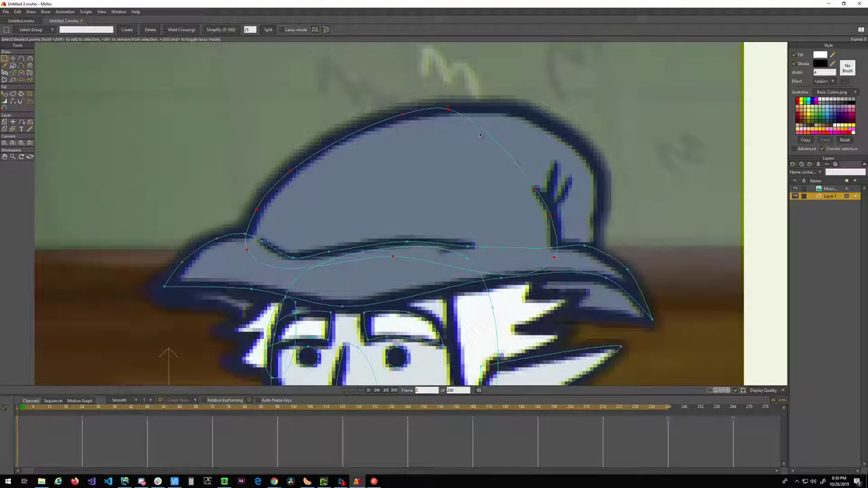
{"action": "left_click", "coordinate": [459, 84]}
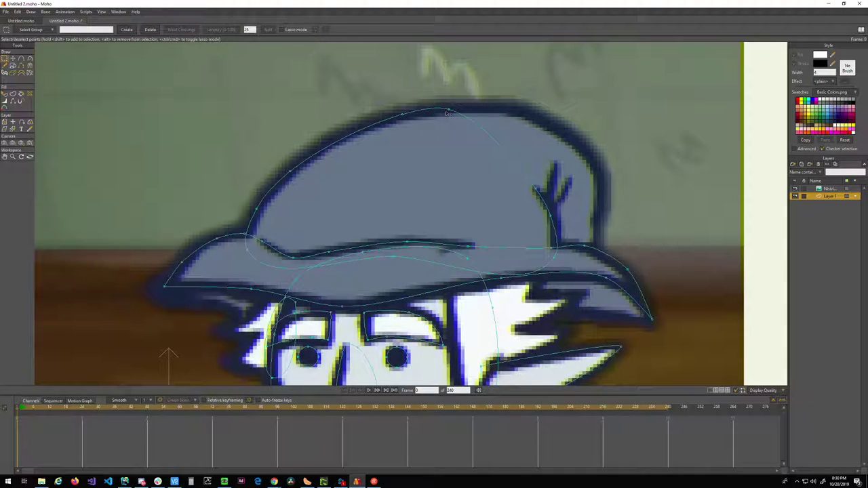
{"action": "key", "text": "t"}
{"action": "left_click_drag", "start_coordinate": [463, 113], "coordinate": [464, 112]}
{"action": "left_click_drag", "start_coordinate": [403, 114], "coordinate": [399, 117]}
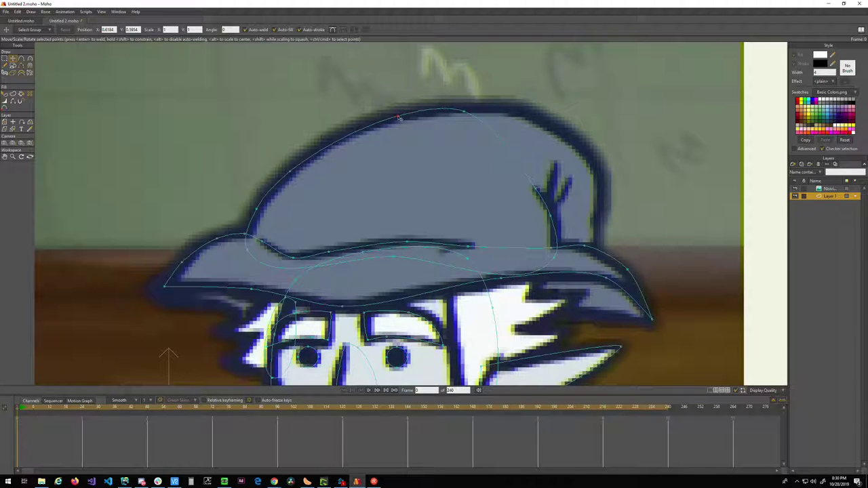
- Tighten the curvature at the front crown shape's lower corner, where the crease meets the brim
{"action": "scroll", "coordinate": [398, 117], "scroll_direction": "down", "scroll_amount": 6}
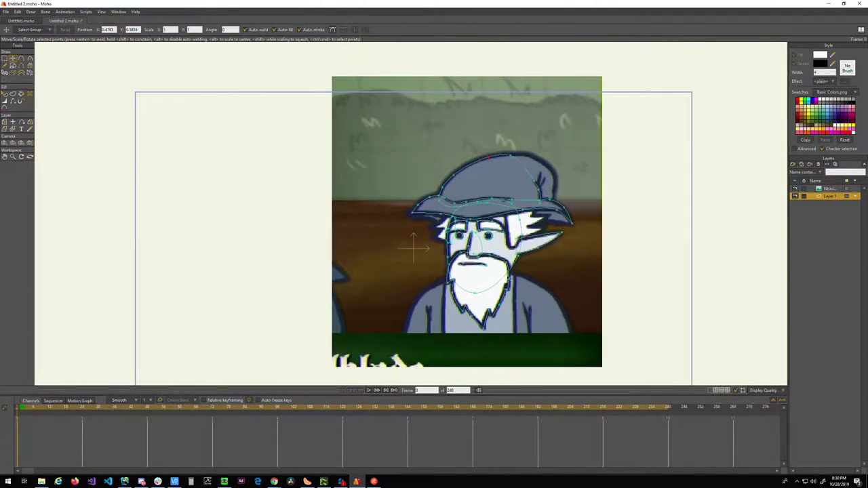
{"action": "scroll", "coordinate": [498, 268], "scroll_direction": "up", "scroll_amount": 4}
{"action": "scroll", "coordinate": [479, 265], "scroll_direction": "down", "scroll_amount": 4}
{"action": "left_click_drag", "start_coordinate": [480, 264], "coordinate": [412, 282]}
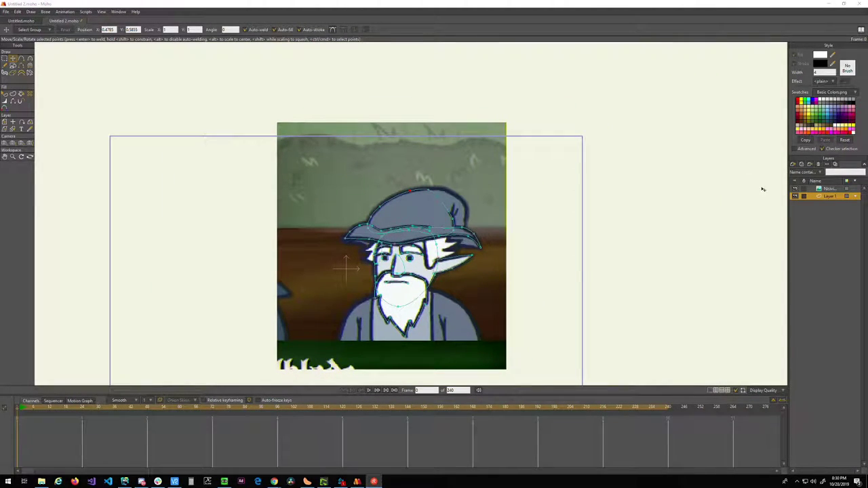
{"action": "scroll", "coordinate": [360, 272], "scroll_direction": "up", "scroll_amount": 3}
{"action": "scroll", "coordinate": [419, 227], "scroll_direction": "up", "scroll_amount": 3}
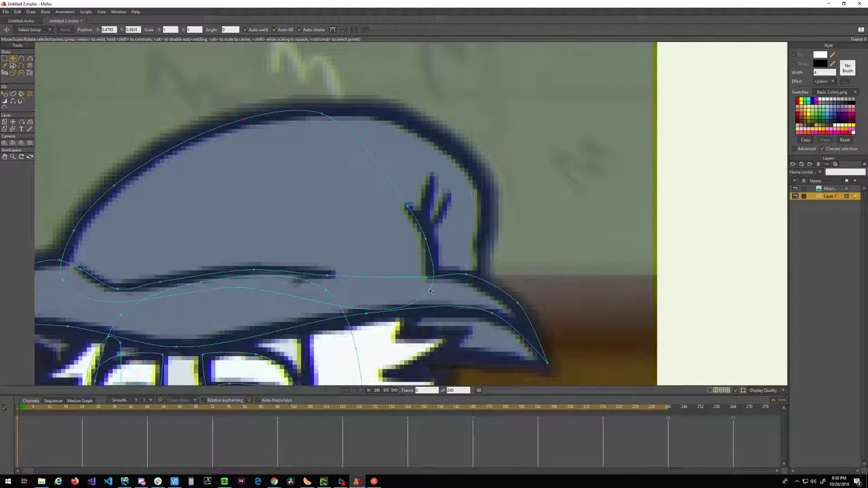
{"action": "key", "text": "c"}
{"action": "left_click_drag", "start_coordinate": [429, 291], "coordinate": [401, 277]}
{"action": "key", "text": "g"}
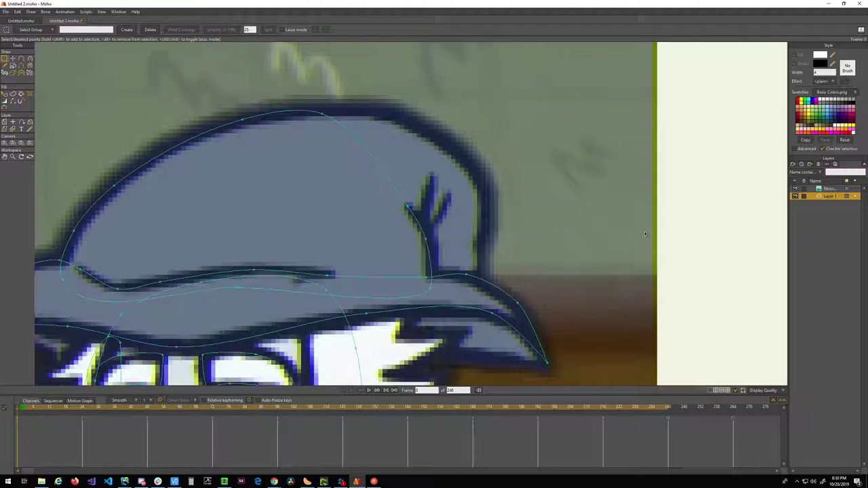
- Trace the rear part of the hat's crown as a second closed shape overlapping the front crown and the brim
{"action": "left_click_drag", "start_coordinate": [411, 380], "coordinate": [522, 182]}
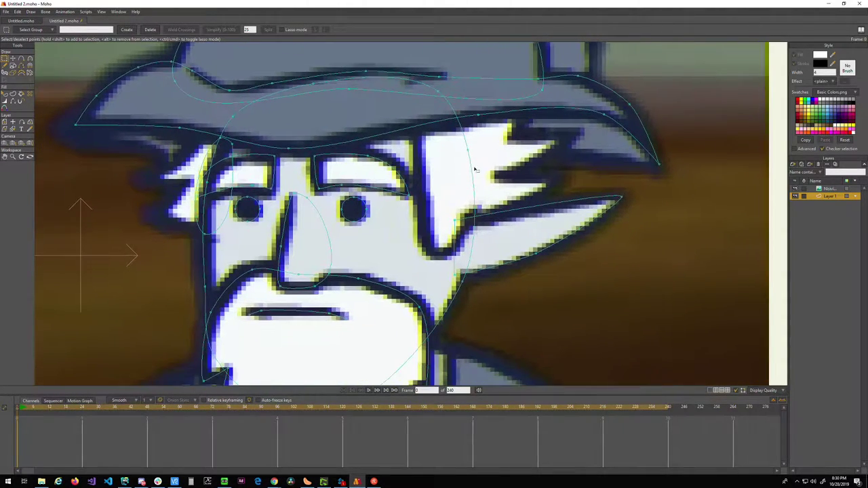
{"action": "left_click_drag", "start_coordinate": [467, 61], "coordinate": [470, 80]}
{"action": "scroll", "coordinate": [306, 196], "scroll_direction": "down", "scroll_amount": 3}
{"action": "scroll", "coordinate": [306, 196], "scroll_direction": "up", "scroll_amount": 5}
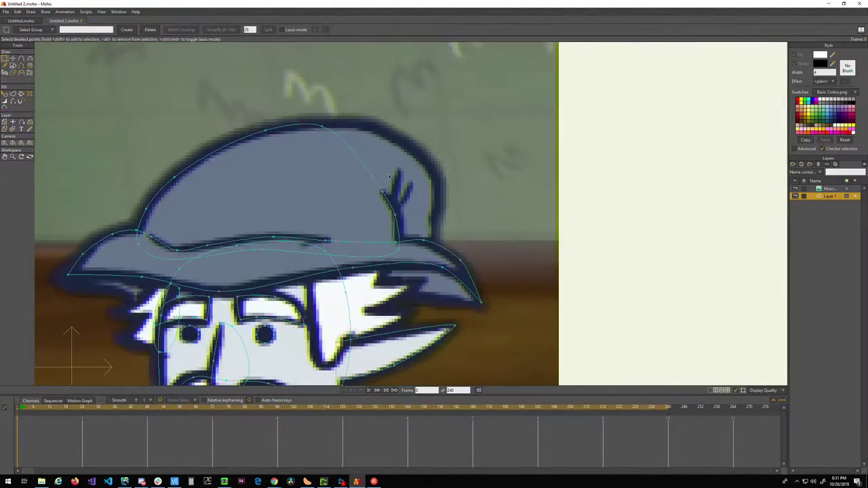
{"action": "key", "text": "a"}
{"action": "left_click_drag", "start_coordinate": [242, 120], "coordinate": [394, 332]}
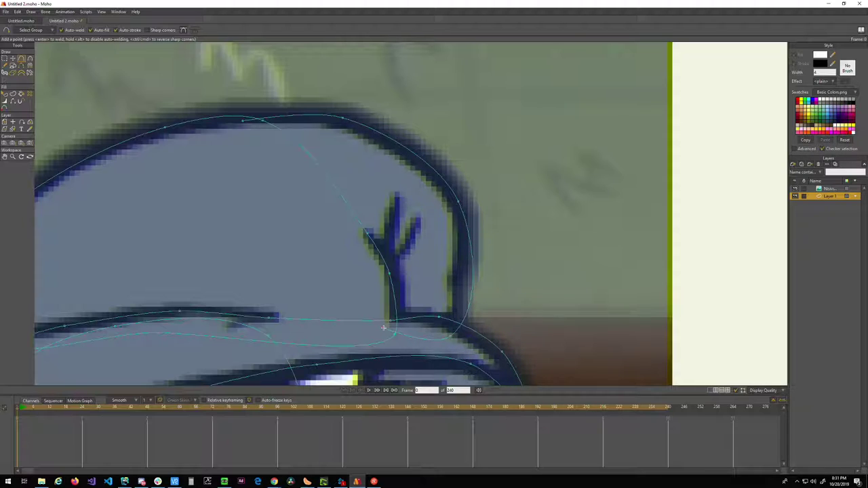
{"action": "left_click_drag", "start_coordinate": [385, 330], "coordinate": [399, 224]}
{"action": "key", "text": "ctrl+z"}
{"action": "left_click_drag", "start_coordinate": [335, 238], "coordinate": [242, 121]}
{"action": "left_click_drag", "start_coordinate": [249, 222], "coordinate": [277, 207]}
{"action": "left_click_drag", "start_coordinate": [312, 107], "coordinate": [294, 114]}
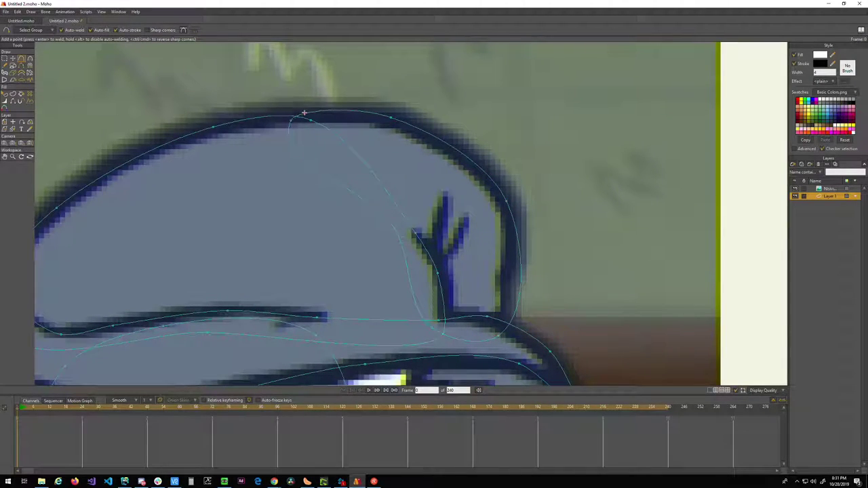
- Reposition the upper points of the rear crown shape so its top joins the front crown's outline
{"action": "key", "text": "t"}
{"action": "mouse_move", "coordinate": [291, 120]}
{"action": "left_mouse_down"}
{"action": "mouse_move", "coordinate": [281, 116]}
{"action": "mouse_move", "coordinate": [269, 130]}
{"action": "mouse_move", "coordinate": [309, 114]}
{"action": "mouse_move", "coordinate": [290, 119]}
{"action": "mouse_move", "coordinate": [296, 116]}
{"action": "left_mouse_up"}
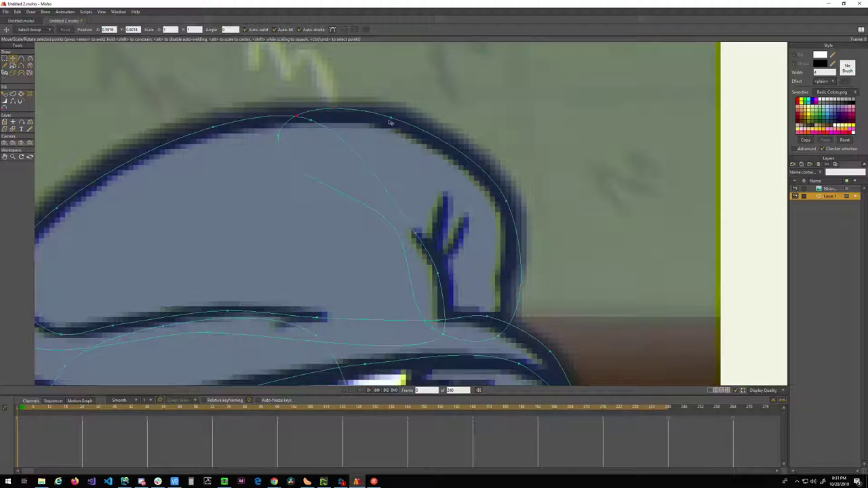
{"action": "left_click_drag", "start_coordinate": [392, 120], "coordinate": [394, 124]}
{"action": "left_click_drag", "start_coordinate": [279, 149], "coordinate": [324, 107]}
- Sharpen the curvature at the rear crown shape's outer lower corner, where it meets the brim
{"action": "left_click_drag", "start_coordinate": [493, 250], "coordinate": [355, 204]}
{"action": "key", "text": "c"}
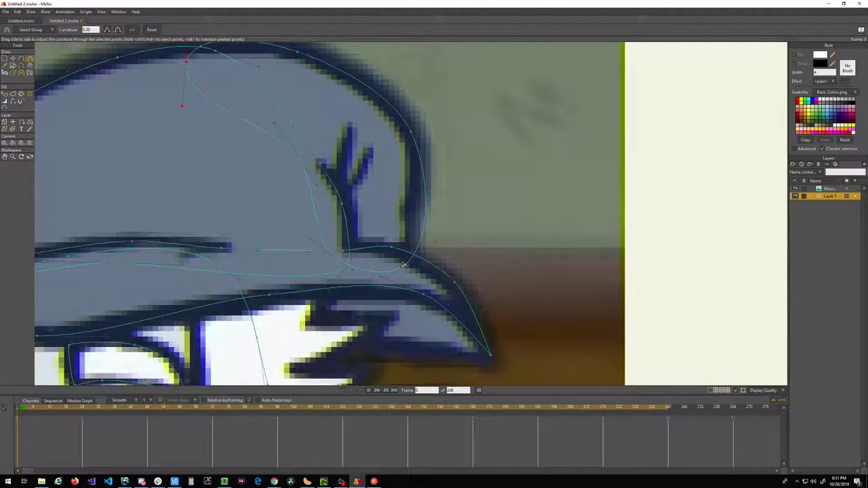
{"action": "left_click_drag", "start_coordinate": [404, 268], "coordinate": [266, 302]}
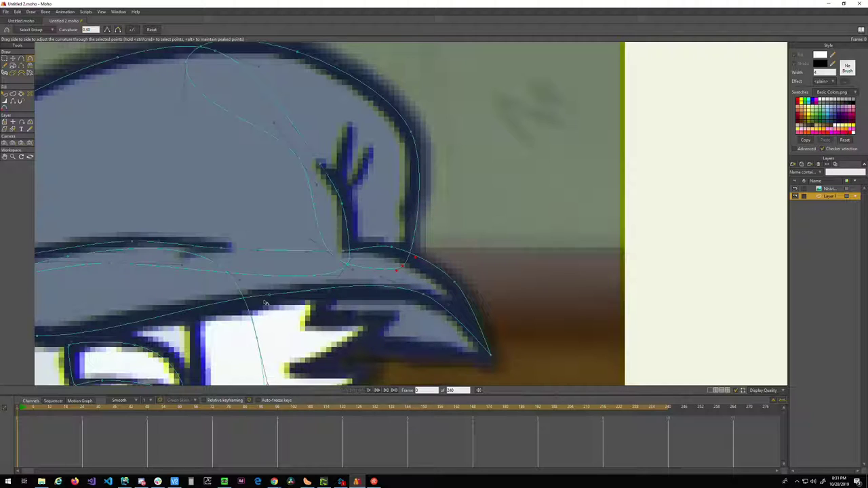
{"action": "key", "text": "g"}
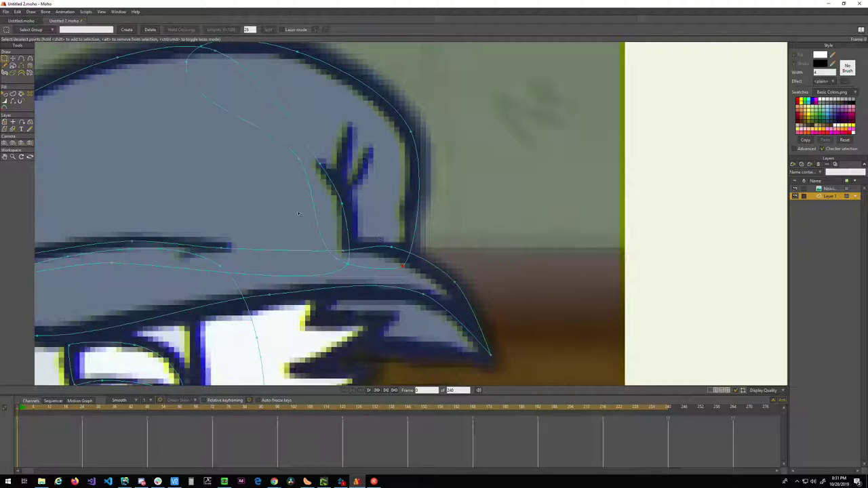
- Hide the reference image layer to show only the drawn hat shapes
{"action": "scroll", "coordinate": [302, 215], "scroll_direction": "down", "scroll_amount": 3}
{"action": "scroll", "coordinate": [620, 235], "scroll_direction": "up", "scroll_amount": 3}
{"action": "left_click", "coordinate": [619, 235]}
{"action": "left_click_drag", "start_coordinate": [485, 191], "coordinate": [516, 232]}
{"action": "left_click_drag", "start_coordinate": [321, 299], "coordinate": [362, 271]}
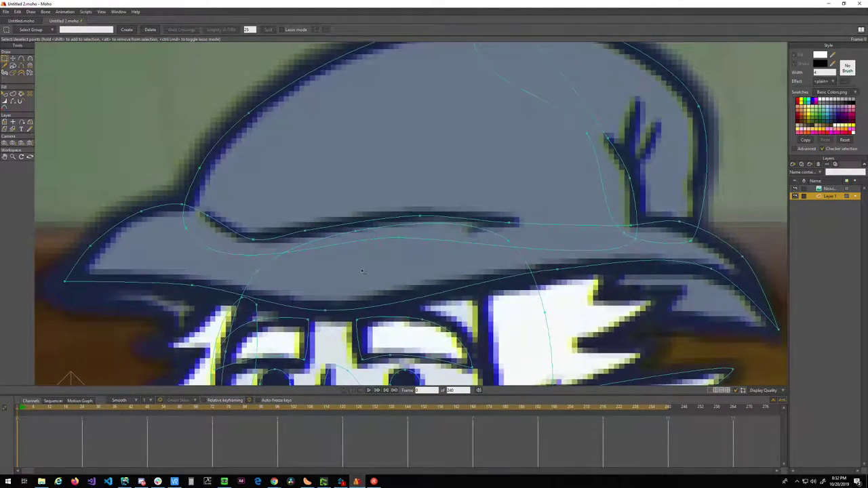
{"action": "left_click", "coordinate": [794, 191]}
{"action": "scroll", "coordinate": [407, 186], "scroll_direction": "up", "scroll_amount": 3}
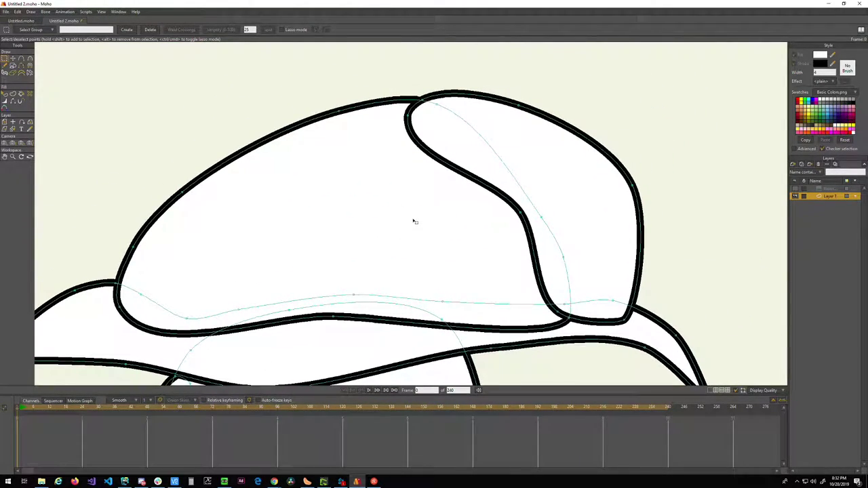
- Lower the rear crown shape in the stacking order to place it behind the front crown shape
{"action": "key", "text": "q"}
{"action": "left_click", "coordinate": [569, 186]}
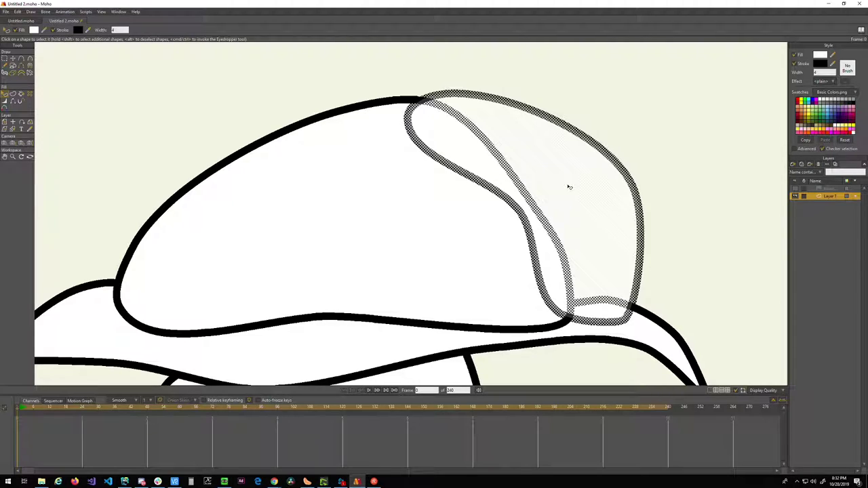
{"action": "key", "text": "Down"}
{"action": "key", "text": "Down"}
{"action": "left_click", "coordinate": [613, 142]}
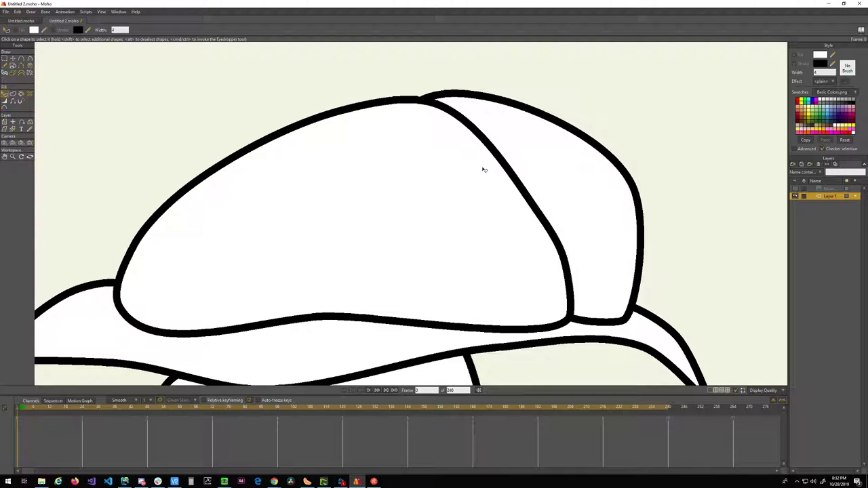
- Hide the upper edges of the line dividing the front and rear crown, and compare the hat with the reference image
{"action": "key", "text": "h"}
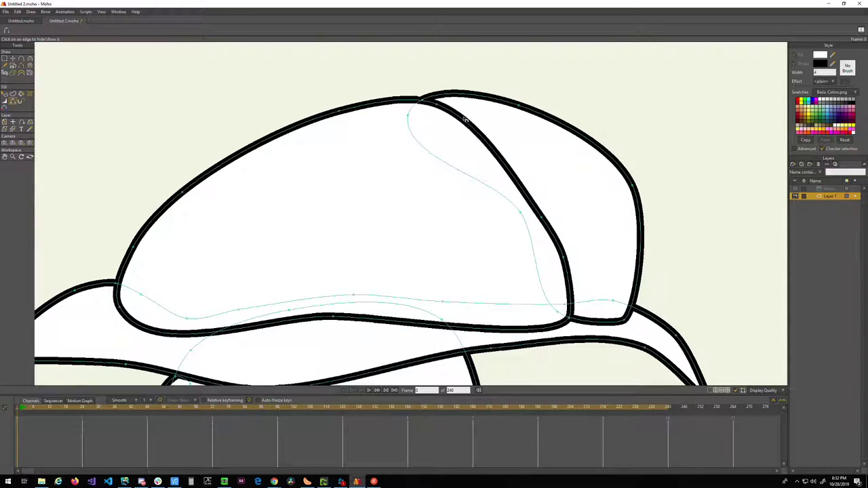
{"action": "left_click", "coordinate": [461, 121]}
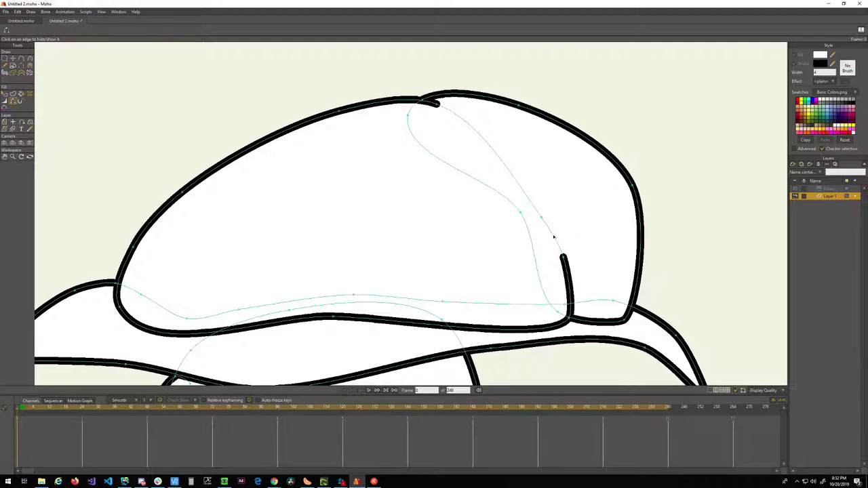
{"action": "left_click", "coordinate": [568, 282]}
{"action": "mouse_move", "coordinate": [479, 279]}
{"action": "left_mouse_down"}
{"action": "mouse_move", "coordinate": [467, 213]}
{"action": "mouse_move", "coordinate": [541, 160]}
{"action": "mouse_move", "coordinate": [600, 198]}
{"action": "left_mouse_up"}
{"action": "left_click", "coordinate": [562, 211]}
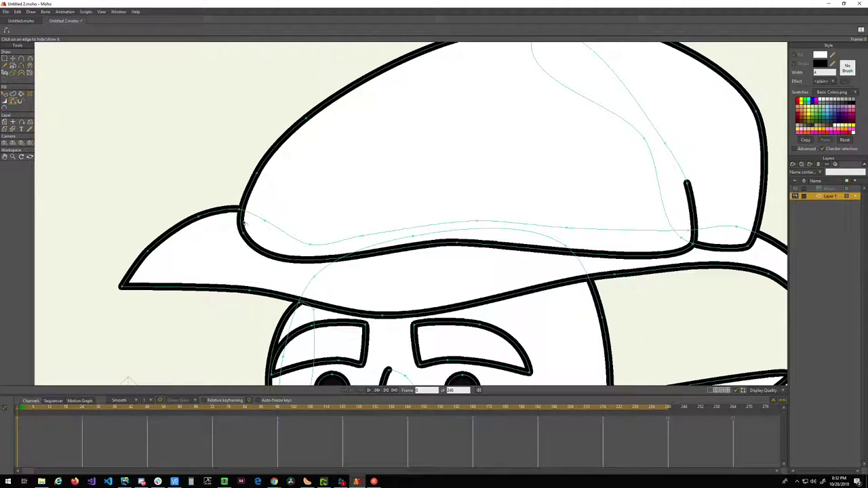
{"action": "left_click", "coordinate": [794, 191]}
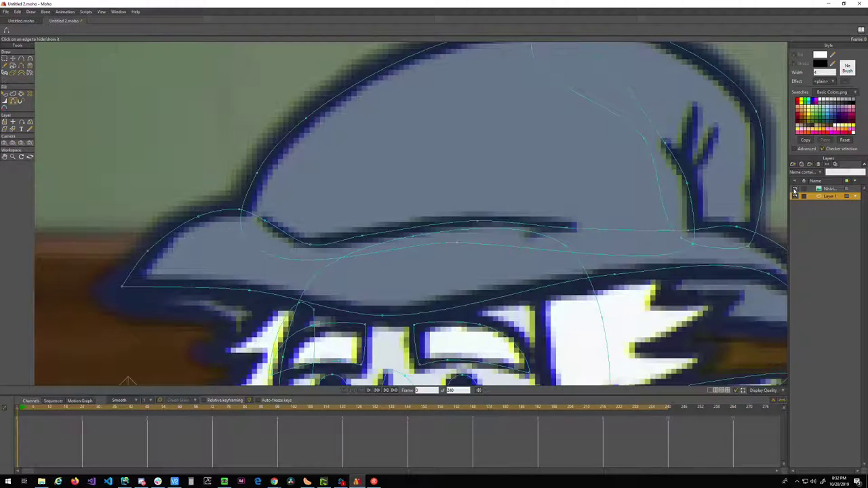
{"action": "left_click", "coordinate": [794, 190]}
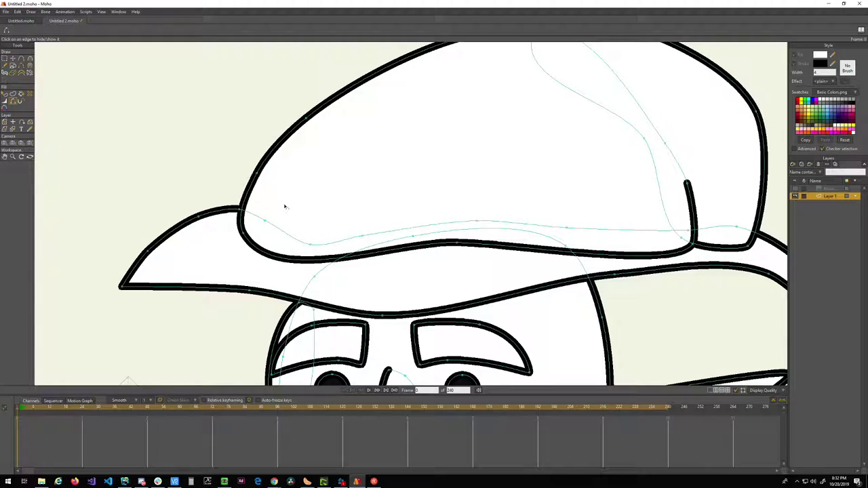
- Lower the front and rear crown shapes in the stacking order so both sit behind the hat's brim
{"action": "key", "text": "q"}
{"action": "left_click", "coordinate": [305, 140]}
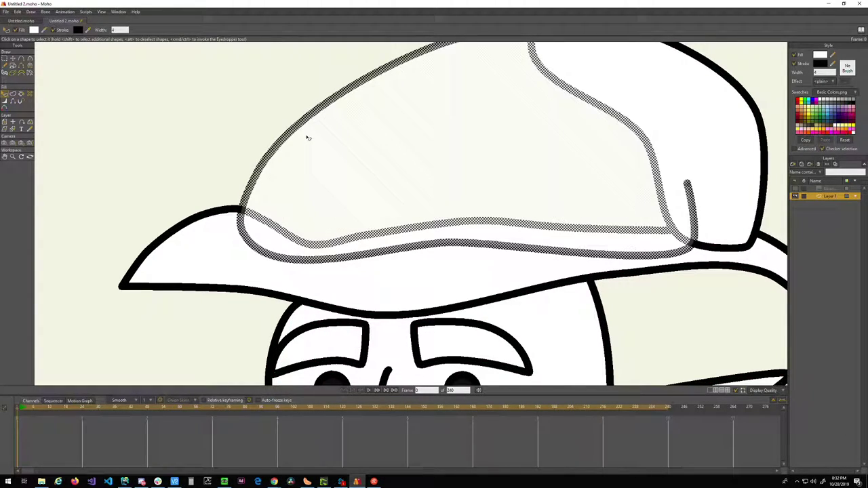
{"action": "key", "text": "Down"}
{"action": "left_click", "coordinate": [655, 123]}
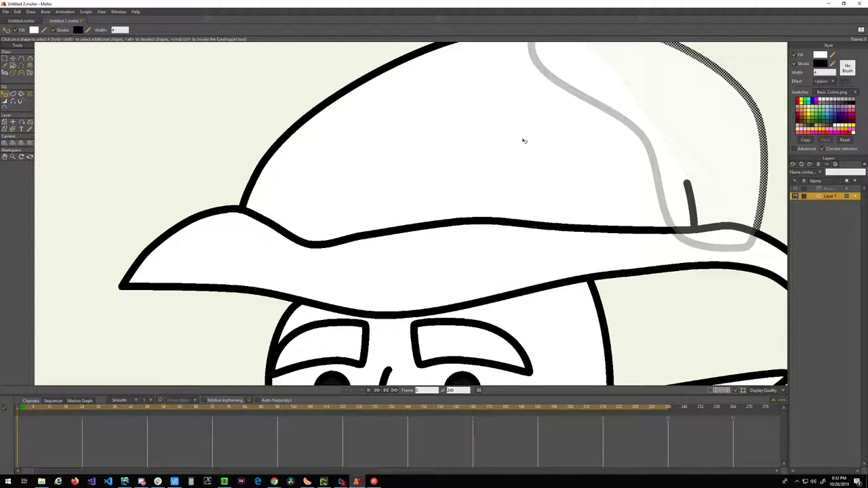
{"action": "key", "text": "Delete"}
- Examine the stacked hat and face shapes at different magnifications and compare them with the reference image
{"action": "left_click_drag", "start_coordinate": [371, 125], "coordinate": [253, 200]}
{"action": "scroll", "coordinate": [296, 192], "scroll_direction": "down", "scroll_amount": 3}
{"action": "scroll", "coordinate": [323, 218], "scroll_direction": "up", "scroll_amount": 2}
{"action": "left_click_drag", "start_coordinate": [322, 219], "coordinate": [427, 177]}
{"action": "scroll", "coordinate": [431, 173], "scroll_direction": "down", "scroll_amount": 2}
{"action": "scroll", "coordinate": [461, 178], "scroll_direction": "up", "scroll_amount": 4}
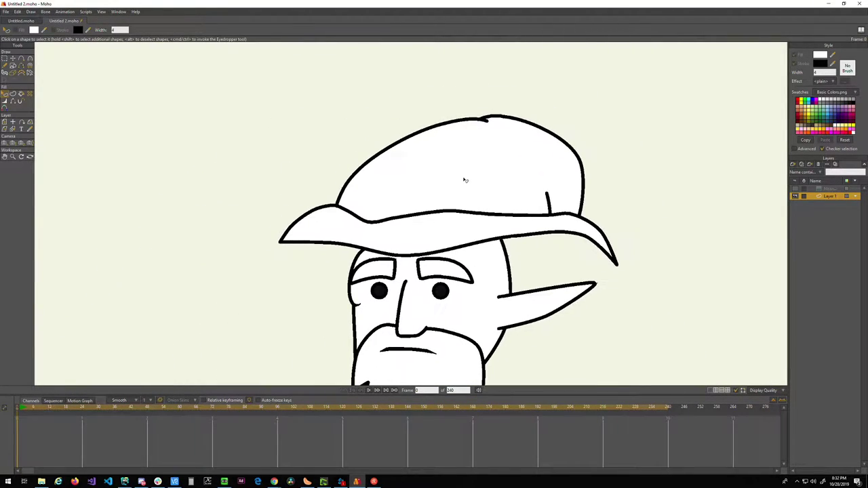
{"action": "left_click_drag", "start_coordinate": [465, 141], "coordinate": [450, 168]}
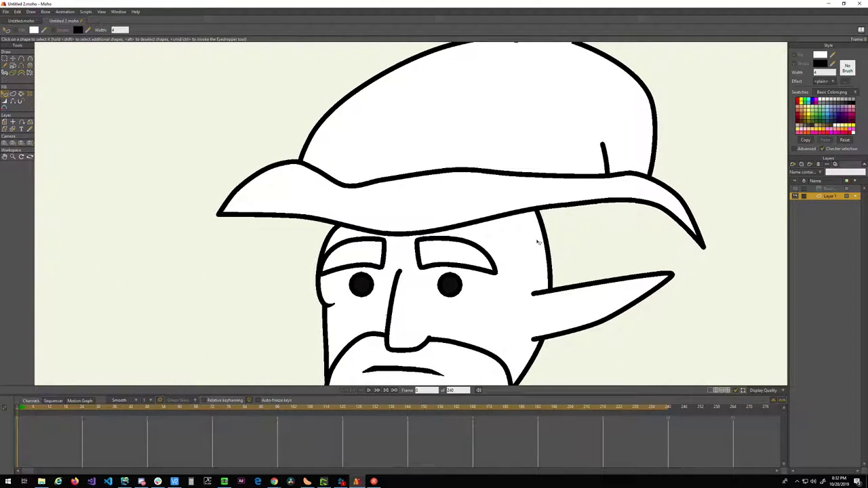
{"action": "left_click_drag", "start_coordinate": [507, 234], "coordinate": [552, 127]}
{"action": "left_click_drag", "start_coordinate": [493, 177], "coordinate": [500, 213]}
{"action": "scroll", "coordinate": [501, 213], "scroll_direction": "up", "scroll_amount": 2}
{"action": "scroll", "coordinate": [402, 219], "scroll_direction": "down", "scroll_amount": 4}
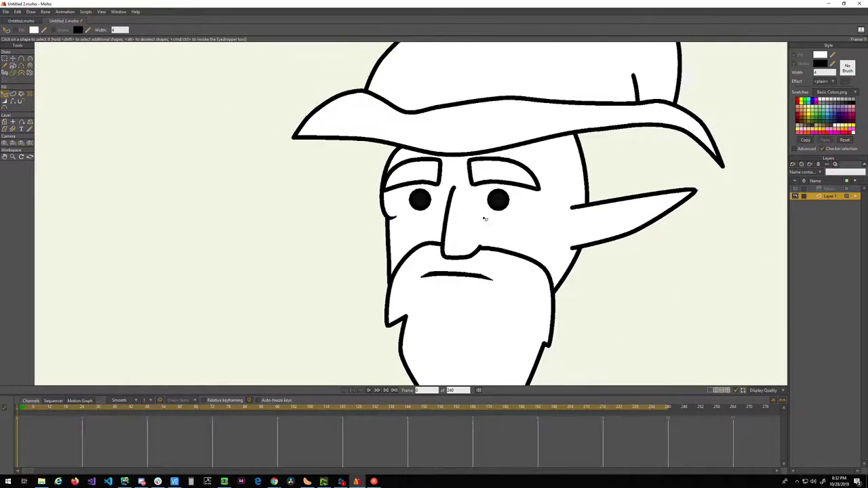
{"action": "scroll", "coordinate": [406, 217], "scroll_direction": "up", "scroll_amount": 2}
{"action": "left_click_drag", "start_coordinate": [402, 157], "coordinate": [417, 237]}
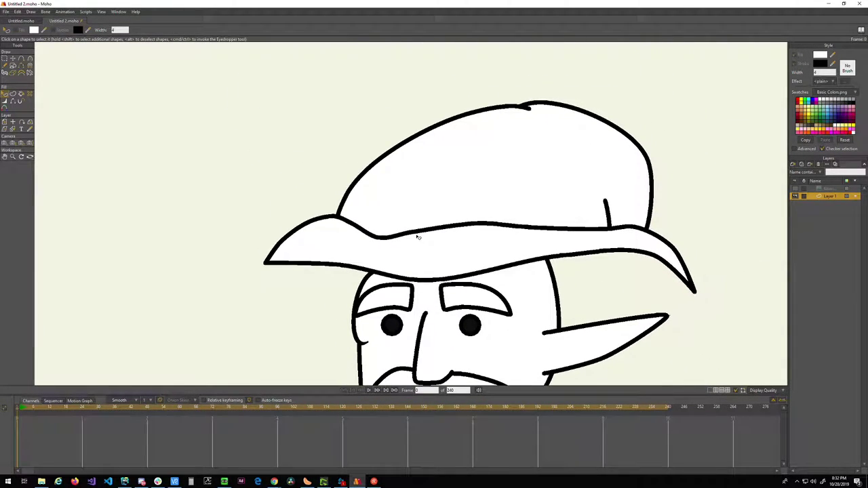
{"action": "left_click", "coordinate": [795, 190]}
{"action": "left_click", "coordinate": [796, 190]}
- Hide the brim's upper edge segments at the front of the crown and just ahead of the crown's rear dividing line, following the reference image
{"action": "left_click", "coordinate": [560, 233]}
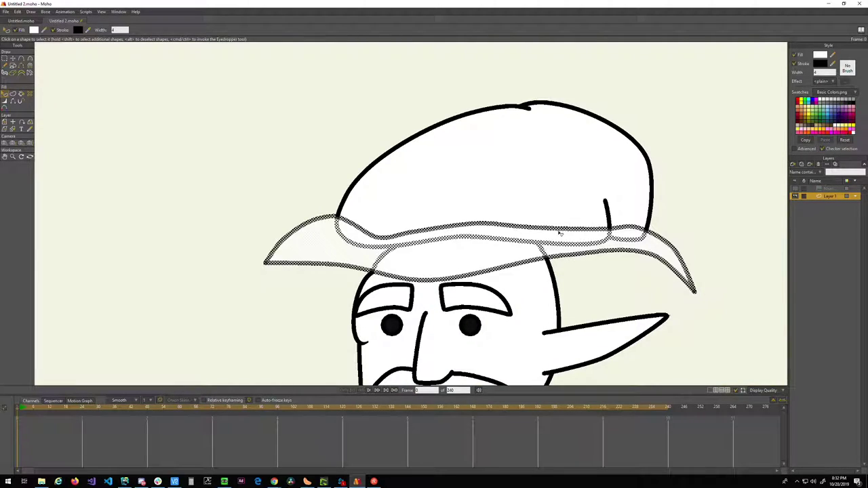
{"action": "key", "text": "h"}
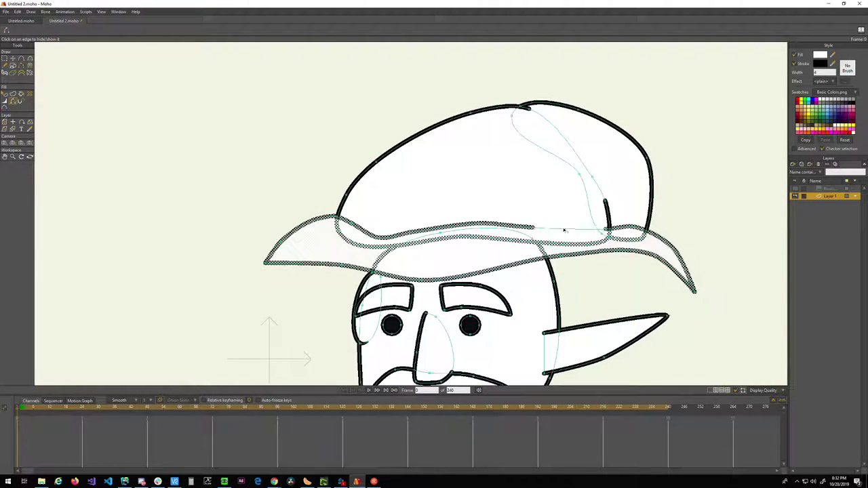
{"action": "left_click", "coordinate": [795, 190]}
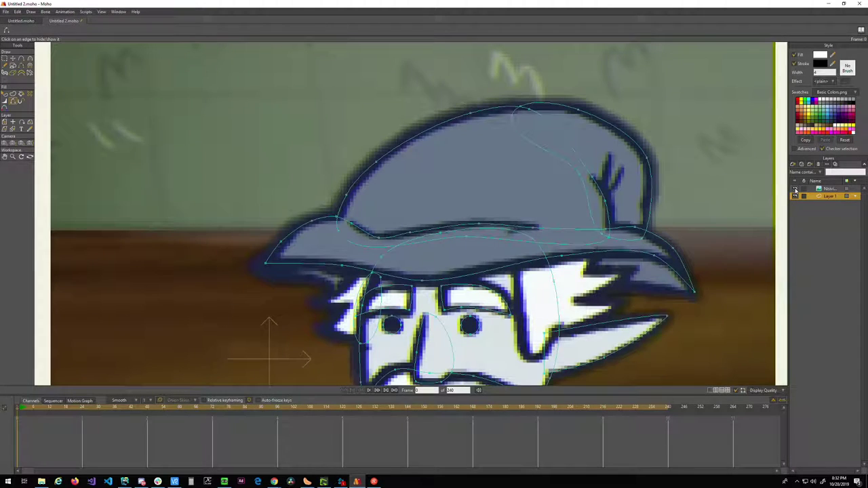
{"action": "left_click", "coordinate": [795, 190]}
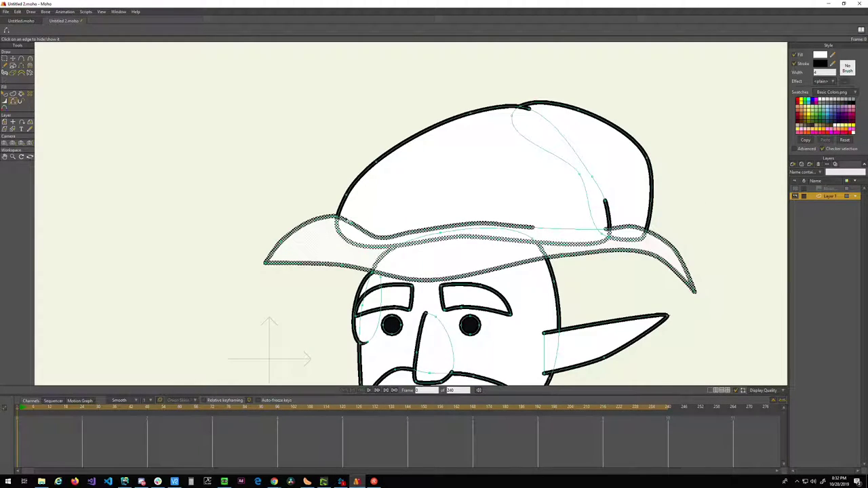
{"action": "scroll", "coordinate": [505, 235], "scroll_direction": "up", "scroll_amount": 2}
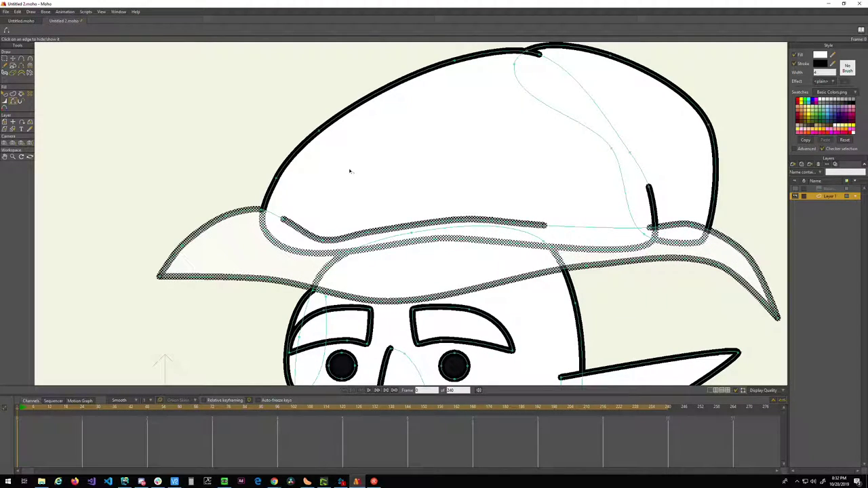
{"action": "key", "text": "g"}
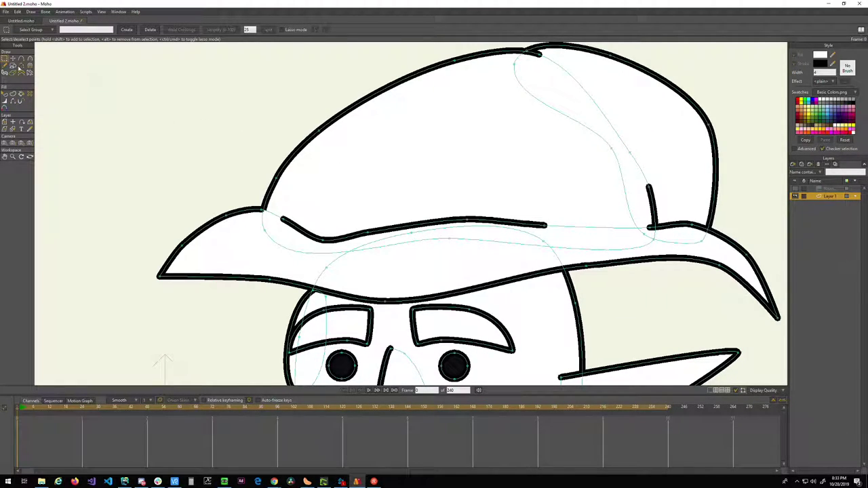
- Taper the line between crown and brim to 18 percent width at its front end and 44 percent at its rear end
{"action": "key", "text": "w"}
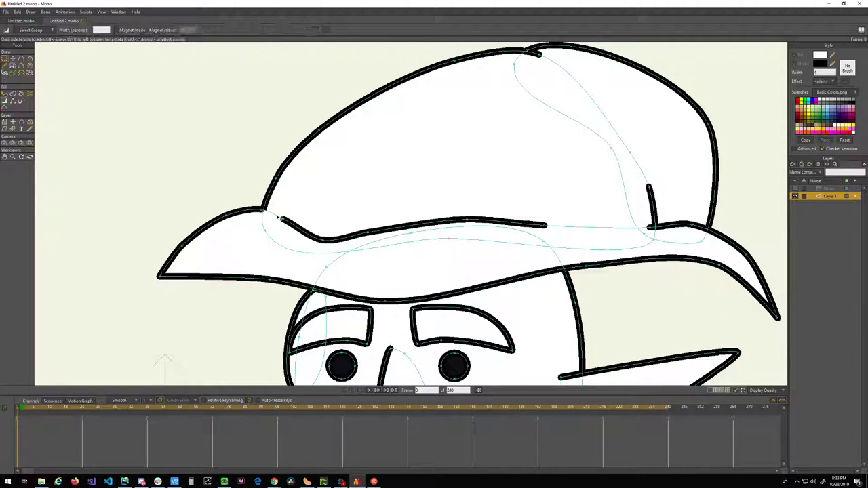
{"action": "scroll", "coordinate": [274, 222], "scroll_direction": "up", "scroll_amount": 5}
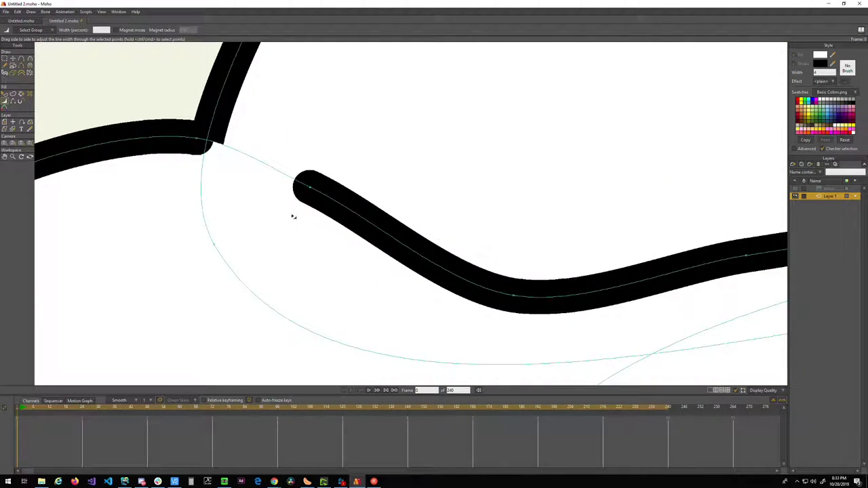
{"action": "left_click_drag", "start_coordinate": [309, 194], "coordinate": [294, 198]}
{"action": "left_click_drag", "start_coordinate": [553, 221], "coordinate": [322, 201]}
{"action": "scroll", "coordinate": [322, 201], "scroll_direction": "down", "scroll_amount": 4}
{"action": "left_click_drag", "start_coordinate": [427, 199], "coordinate": [205, 180]}
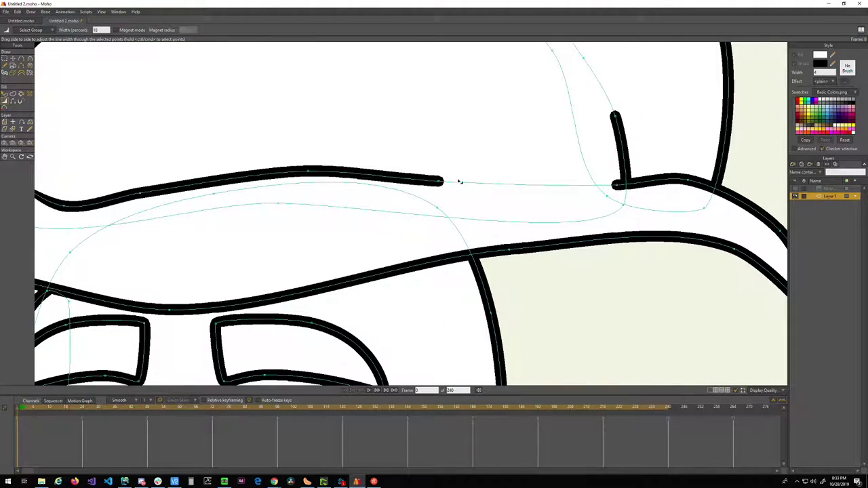
{"action": "left_click_drag", "start_coordinate": [441, 186], "coordinate": [433, 184]}
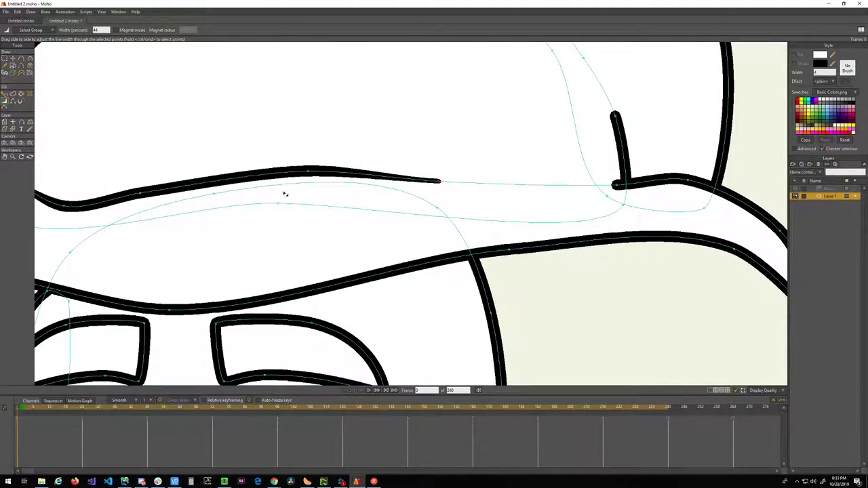
- Compare the tapered crown line and the brim's outline with the reference image
{"action": "scroll", "coordinate": [498, 202], "scroll_direction": "down", "scroll_amount": 4}
{"action": "scroll", "coordinate": [513, 212], "scroll_direction": "up", "scroll_amount": 5}
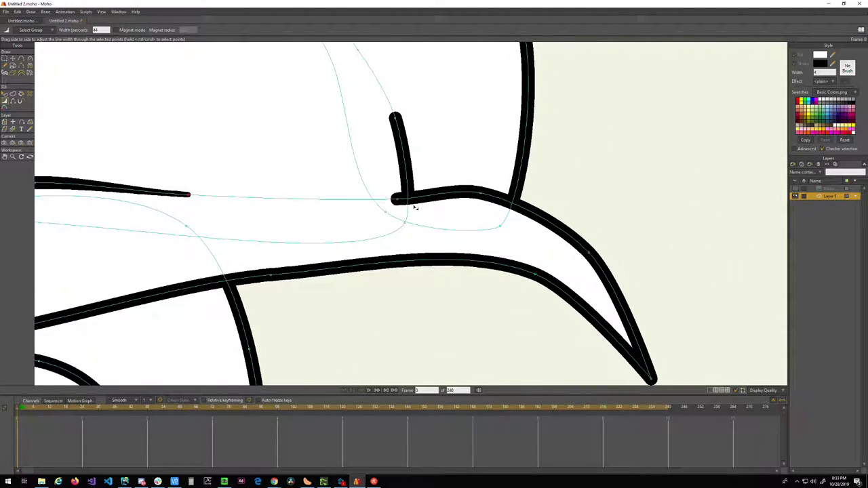
{"action": "left_click", "coordinate": [796, 190]}
{"action": "left_click", "coordinate": [795, 191]}
{"action": "scroll", "coordinate": [432, 256], "scroll_direction": "down", "scroll_amount": 5}
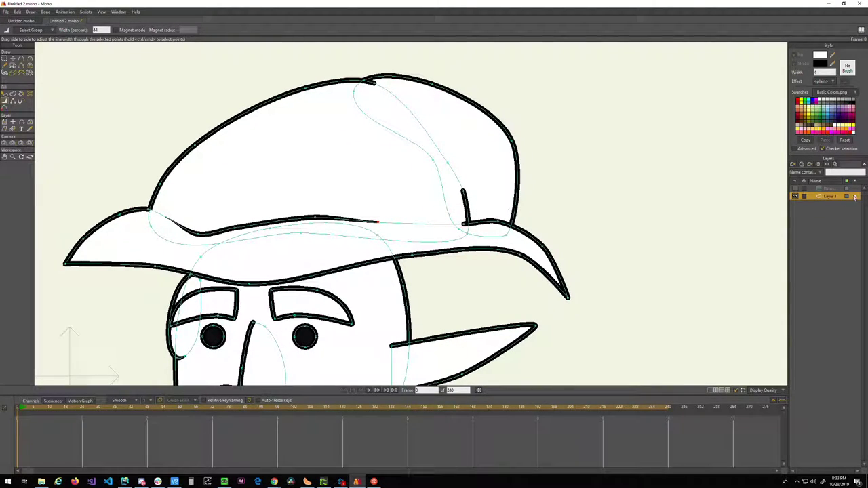
{"action": "left_click", "coordinate": [796, 190]}
{"action": "left_click", "coordinate": [795, 190]}
{"action": "left_click", "coordinate": [796, 191]}
{"action": "left_click", "coordinate": [795, 191]}
{"action": "left_click", "coordinate": [796, 190]}
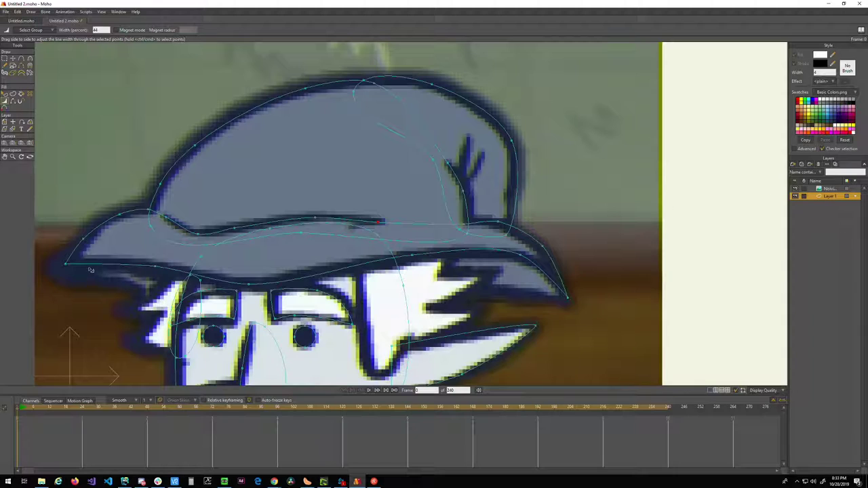
{"action": "left_click", "coordinate": [797, 191]}
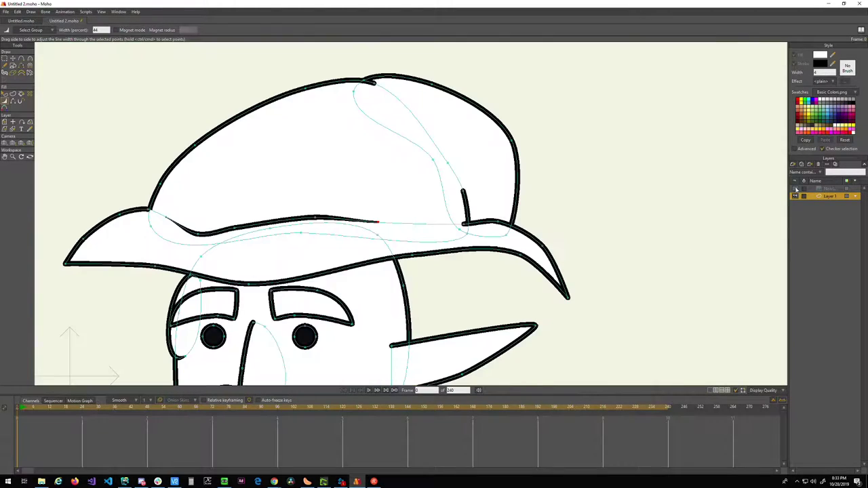
- Draw a closed shape for the brim's underside over the reference image, running from the front tip to the rear and back beneath the brim
{"action": "left_click", "coordinate": [796, 190]}
{"action": "left_click_drag", "start_coordinate": [93, 262], "coordinate": [296, 209]}
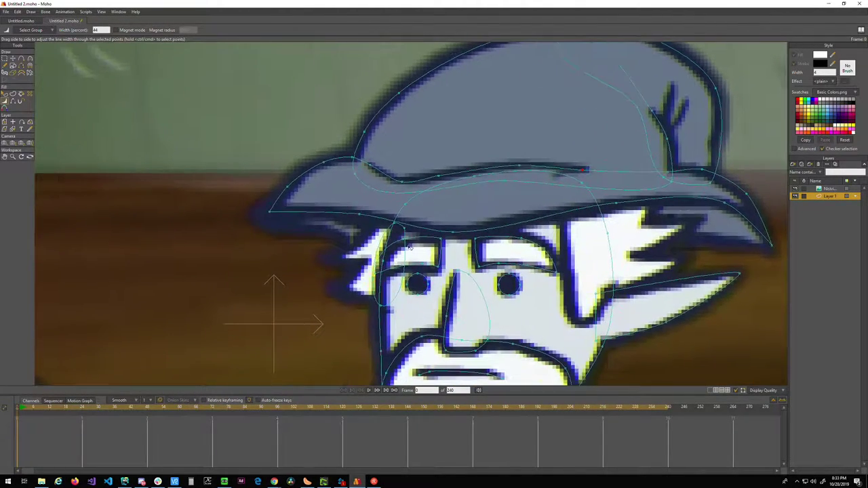
{"action": "key", "text": "q"}
{"action": "key", "text": "a"}
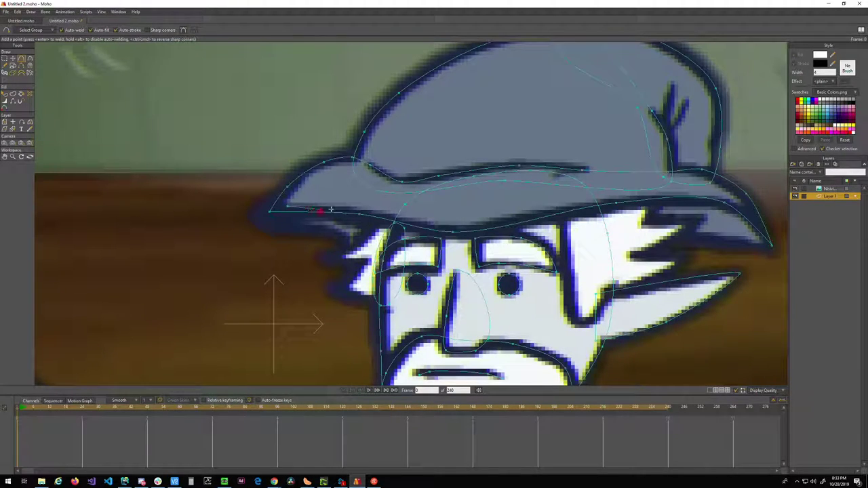
{"action": "left_click_drag", "start_coordinate": [464, 221], "coordinate": [287, 207]}
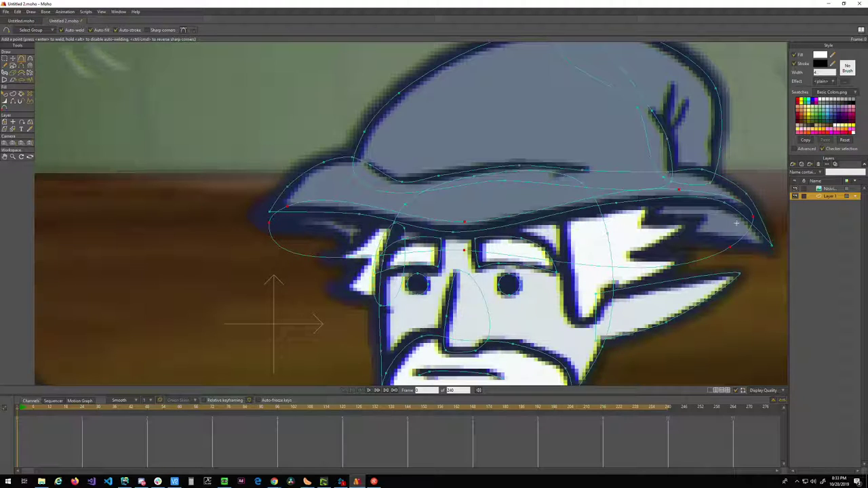
{"action": "left_click_drag", "start_coordinate": [703, 231], "coordinate": [597, 261]}
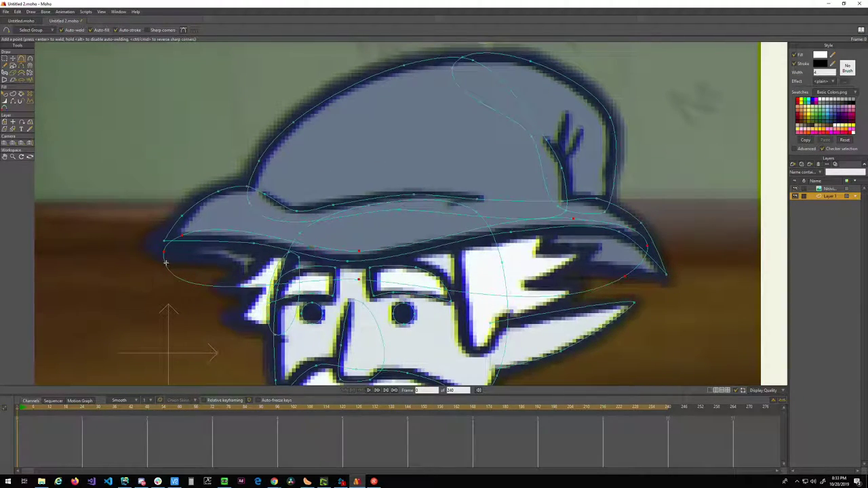
- Undo the extra point and move the underside shape's front outer point inward to follow the reference's lower brim edge
{"action": "left_click_drag", "start_coordinate": [178, 260], "coordinate": [203, 247]}
{"action": "left_click", "coordinate": [190, 254]}
{"action": "key", "text": "ctrl+z"}
{"action": "key", "text": "g"}
{"action": "left_click", "coordinate": [188, 241]}
{"action": "left_click", "coordinate": [188, 240]}
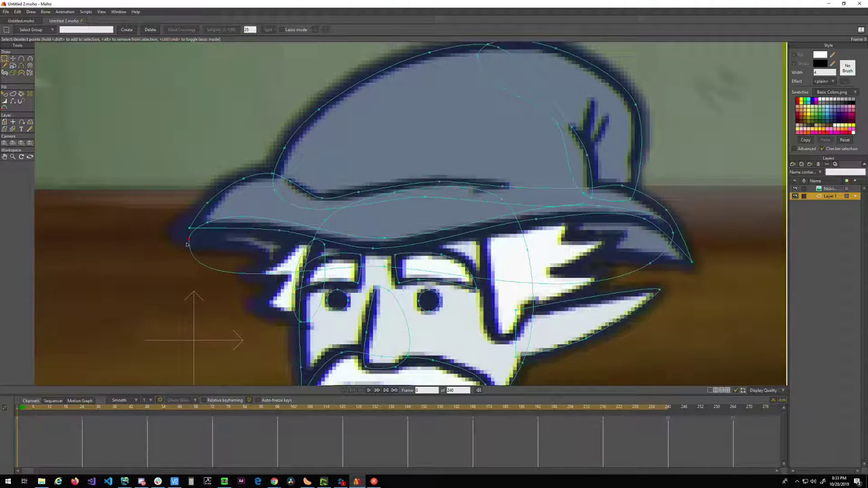
{"action": "key", "text": "t"}
{"action": "left_click_drag", "start_coordinate": [190, 240], "coordinate": [208, 243]}
- Add points along the underside shape's lower edge and pull them up to match the reference near the front and rear hair
{"action": "key", "text": "a"}
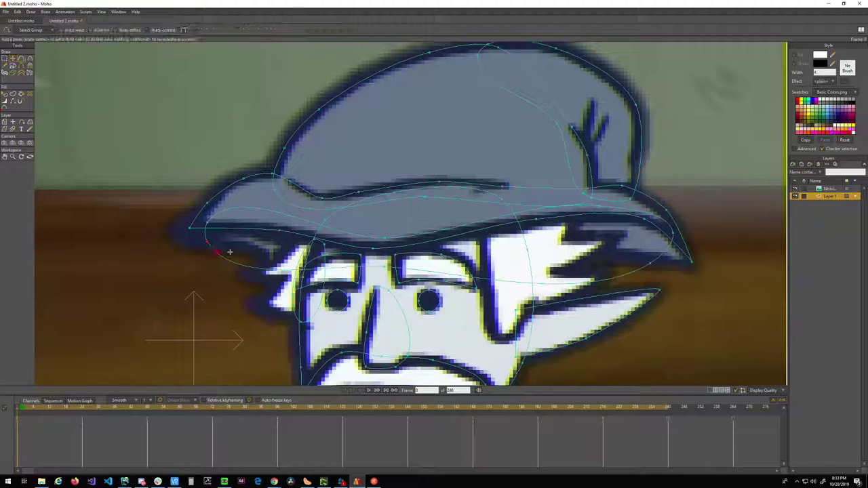
{"action": "left_click", "coordinate": [239, 265]}
{"action": "scroll", "coordinate": [246, 273], "scroll_direction": "up", "scroll_amount": 3}
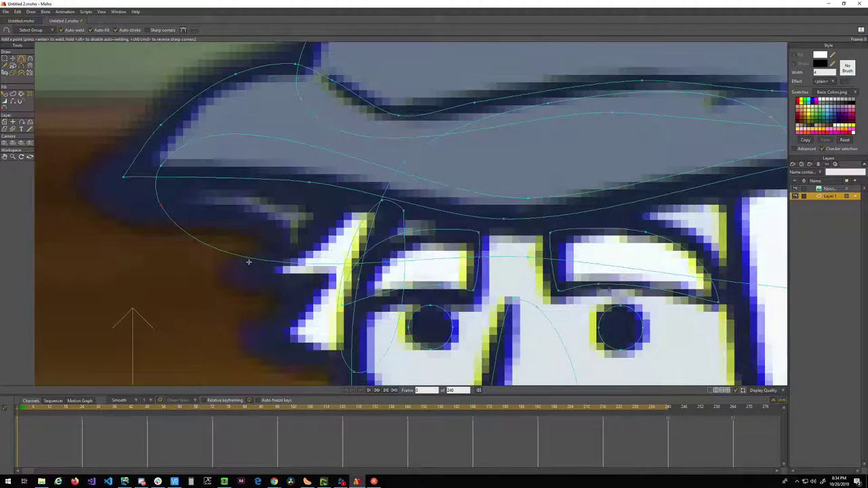
{"action": "left_click_drag", "start_coordinate": [262, 234], "coordinate": [166, 233]}
{"action": "scroll", "coordinate": [166, 232], "scroll_direction": "down", "scroll_amount": 6}
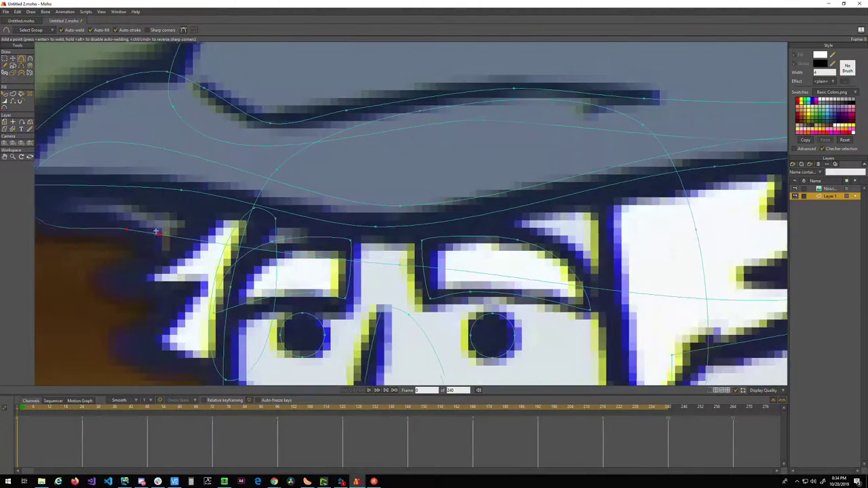
{"action": "left_click_drag", "start_coordinate": [497, 260], "coordinate": [410, 252]}
{"action": "scroll", "coordinate": [410, 252], "scroll_direction": "up", "scroll_amount": 4}
{"action": "left_click_drag", "start_coordinate": [317, 245], "coordinate": [318, 209]}
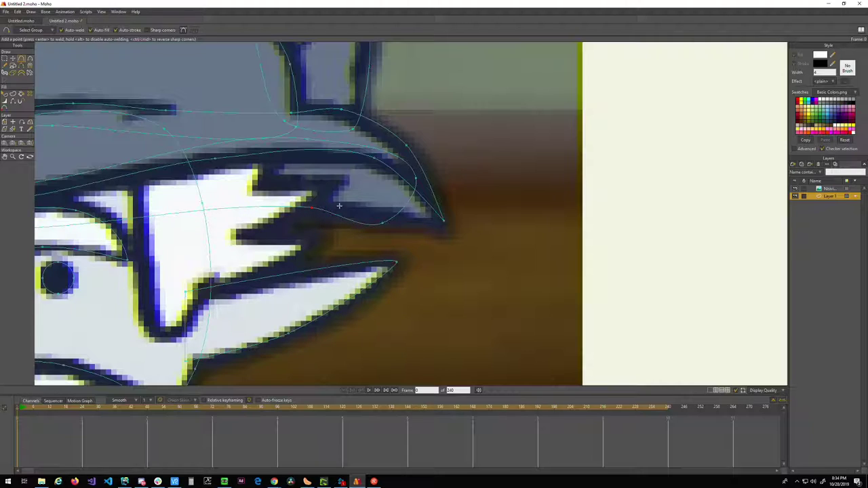
- Move the underside shape's rear point onto the brim's rear tip and sharpen its curvature into a pointed corner
{"action": "key", "text": "t"}
{"action": "left_click_drag", "start_coordinate": [383, 225], "coordinate": [435, 220]}
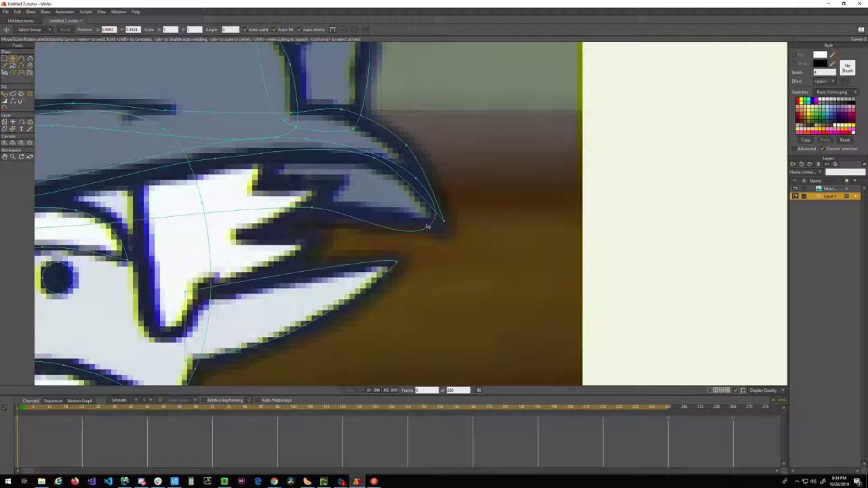
{"action": "key", "text": "c"}
{"action": "left_click_drag", "start_coordinate": [437, 221], "coordinate": [246, 232]}
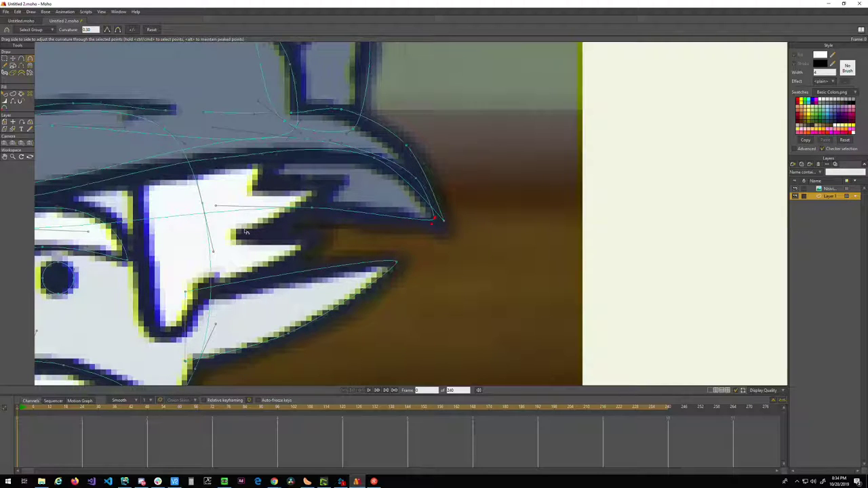
{"action": "key", "text": "t"}
{"action": "left_click_drag", "start_coordinate": [435, 221], "coordinate": [443, 221]}
{"action": "left_click_drag", "start_coordinate": [383, 245], "coordinate": [467, 255]}
{"action": "scroll", "coordinate": [422, 249], "scroll_direction": "down", "scroll_amount": 1}
{"action": "left_click_drag", "start_coordinate": [300, 228], "coordinate": [465, 284]}
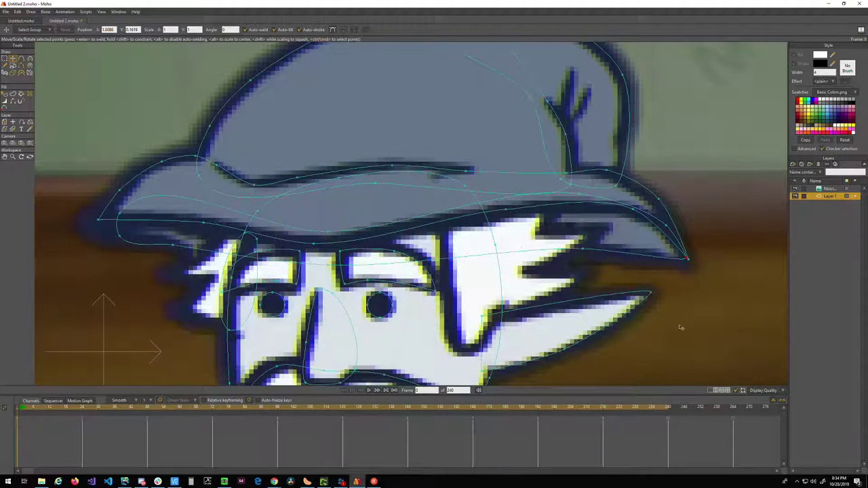
- Reduce the curvature of the underside shape's front point and move it next to the brim's front tip
{"action": "key", "text": "g"}
{"action": "scroll", "coordinate": [577, 248], "scroll_direction": "left", "scroll_amount": 5}
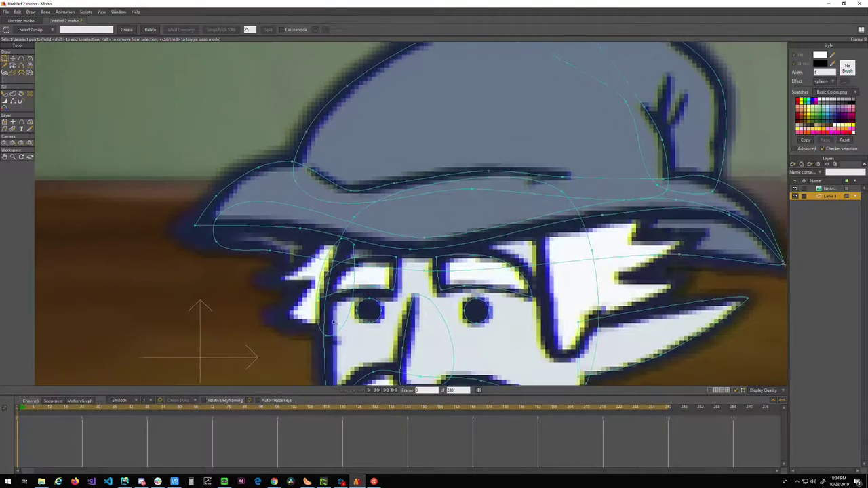
{"action": "left_click_drag", "start_coordinate": [330, 320], "coordinate": [395, 350]}
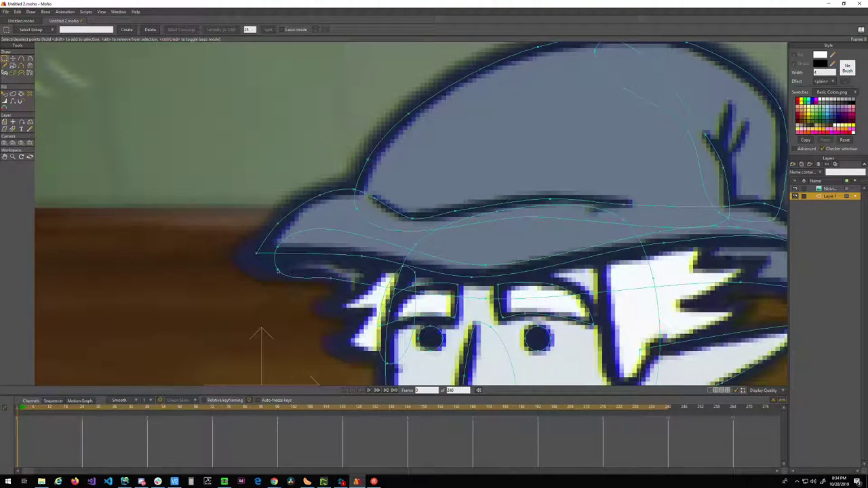
{"action": "key", "text": "c"}
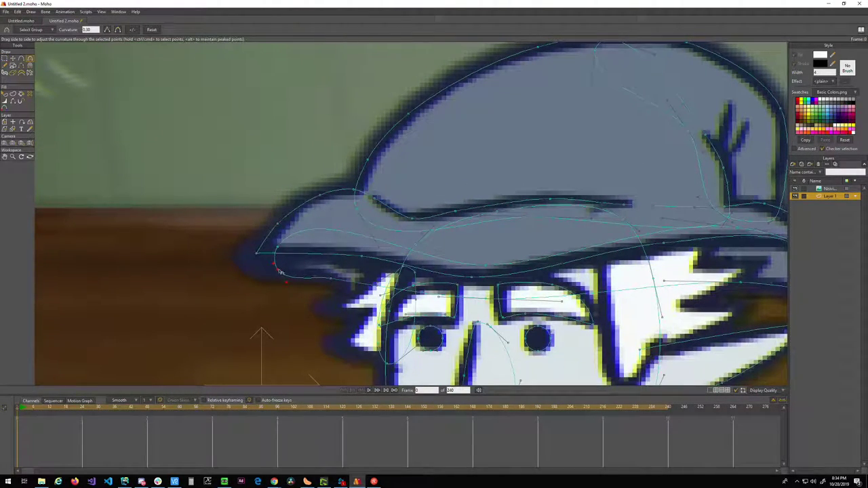
{"action": "left_click_drag", "start_coordinate": [303, 267], "coordinate": [206, 277]}
{"action": "key", "text": "t"}
{"action": "left_click_drag", "start_coordinate": [278, 271], "coordinate": [85, 202]}
{"action": "left_click_drag", "start_coordinate": [630, 226], "coordinate": [617, 250]}
- Hide the reference image and send the brim's underside shape behind all the other shapes
{"action": "key", "text": "q"}
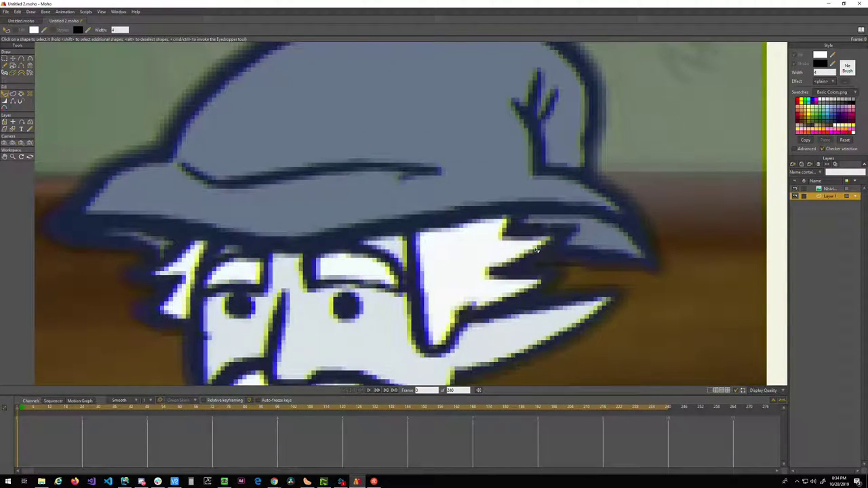
{"action": "left_click", "coordinate": [795, 190]}
{"action": "left_click", "coordinate": [461, 240]}
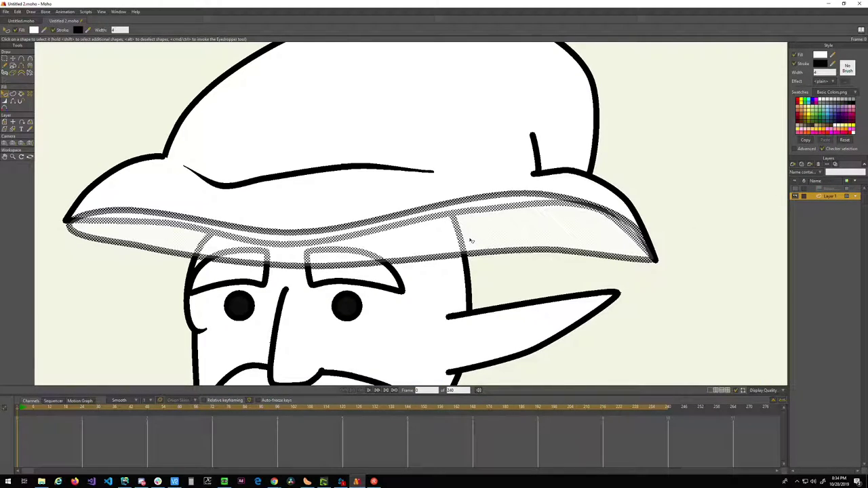
{"action": "key", "text": "shift+Down"}
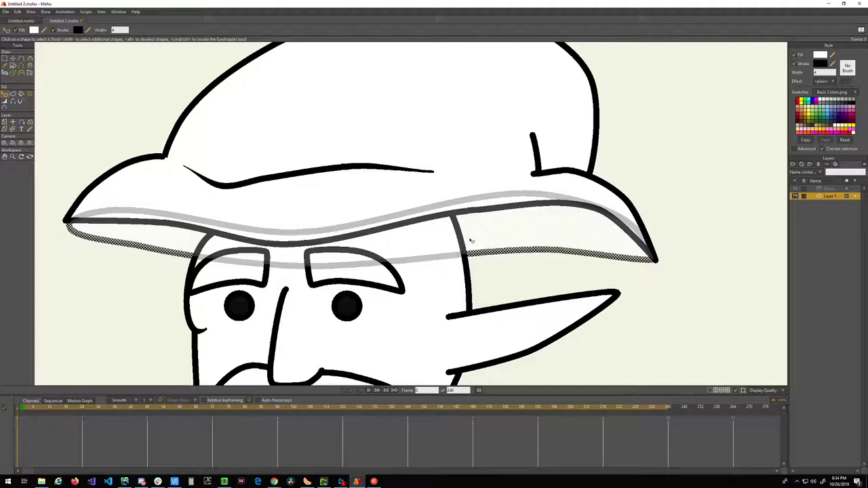
{"action": "left_click", "coordinate": [652, 179]}
- Compare the front of the traced hat brim with the reference image by toggling the reference's visibility
{"action": "left_click_drag", "start_coordinate": [653, 179], "coordinate": [703, 220]}
{"action": "scroll", "coordinate": [449, 217], "scroll_direction": "down", "scroll_amount": 4}
{"action": "scroll", "coordinate": [416, 245], "scroll_direction": "up", "scroll_amount": 1}
{"action": "scroll", "coordinate": [416, 246], "scroll_direction": "up", "scroll_amount": 8}
{"action": "left_click_drag", "start_coordinate": [366, 200], "coordinate": [326, 250]}
{"action": "scroll", "coordinate": [326, 252], "scroll_direction": "down", "scroll_amount": 4}
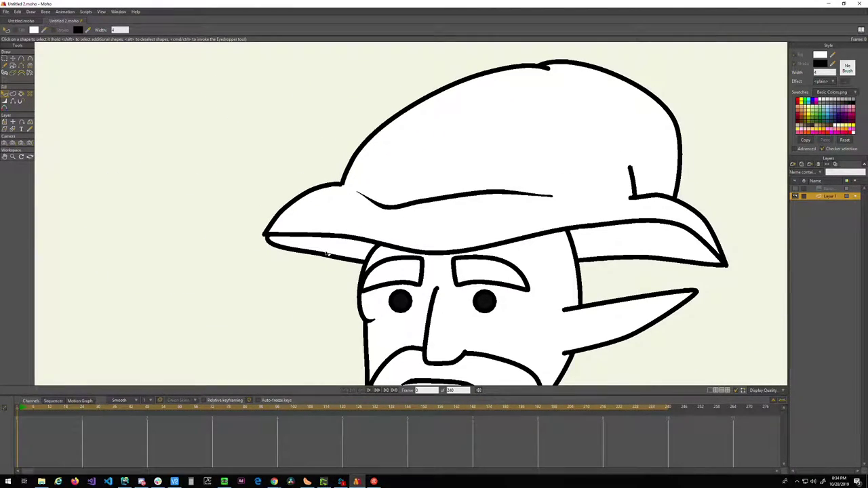
{"action": "scroll", "coordinate": [332, 258], "scroll_direction": "up", "scroll_amount": 1}
{"action": "left_click_drag", "start_coordinate": [311, 282], "coordinate": [305, 261]}
{"action": "left_click", "coordinate": [796, 189]}
{"action": "left_click", "coordinate": [796, 189]}
{"action": "left_click", "coordinate": [796, 190]}
{"action": "left_click", "coordinate": [796, 189]}
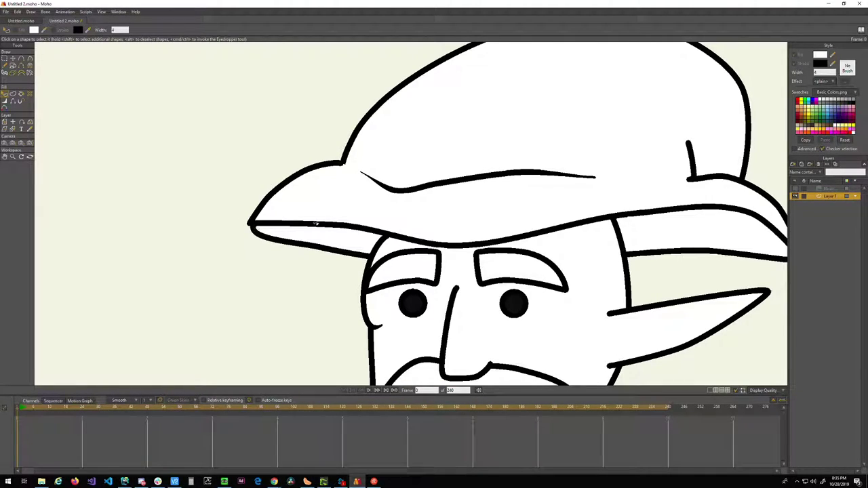
{"action": "left_click", "coordinate": [796, 190]}
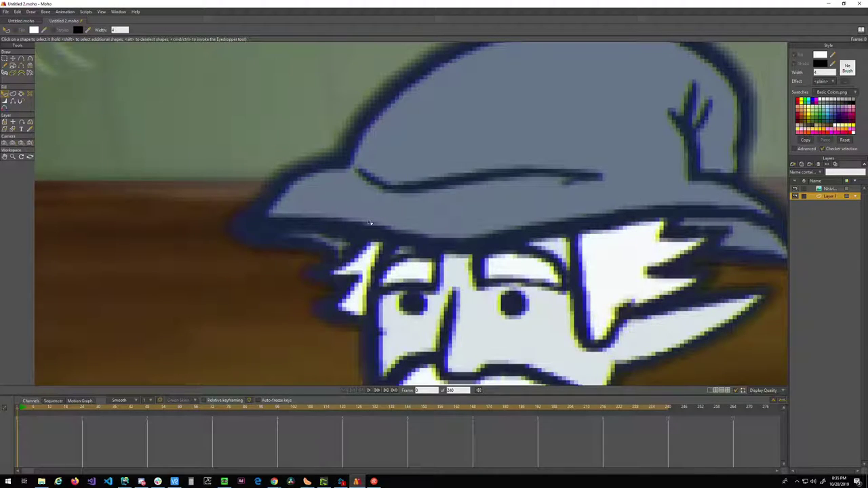
{"action": "left_click", "coordinate": [794, 190]}
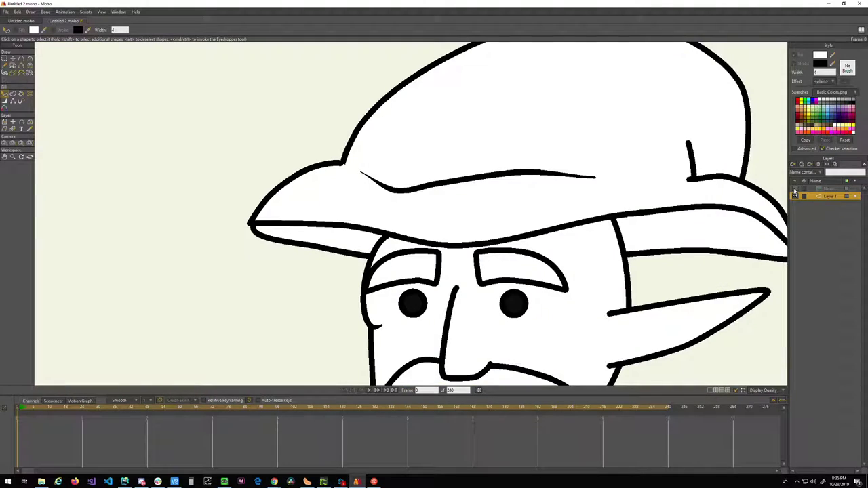
{"action": "left_click", "coordinate": [795, 190]}
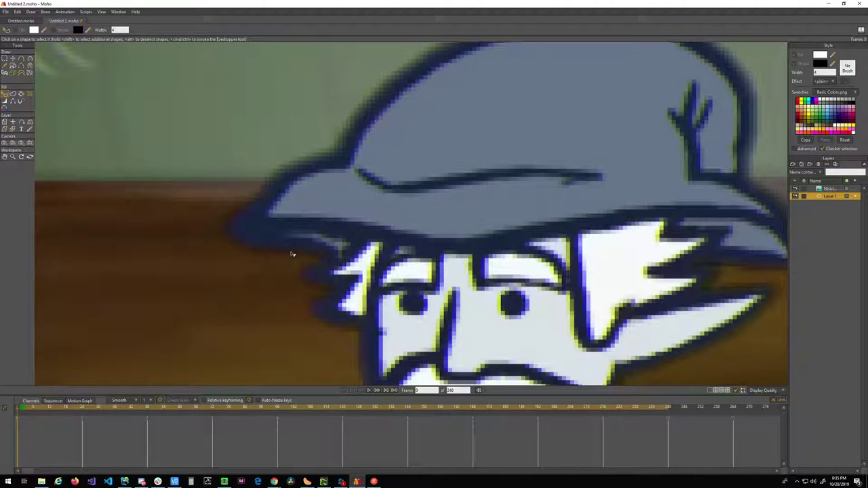
- Sharpen the underside shape's front point into a corner and move it onto the brim's front tip
{"action": "key", "text": "g"}
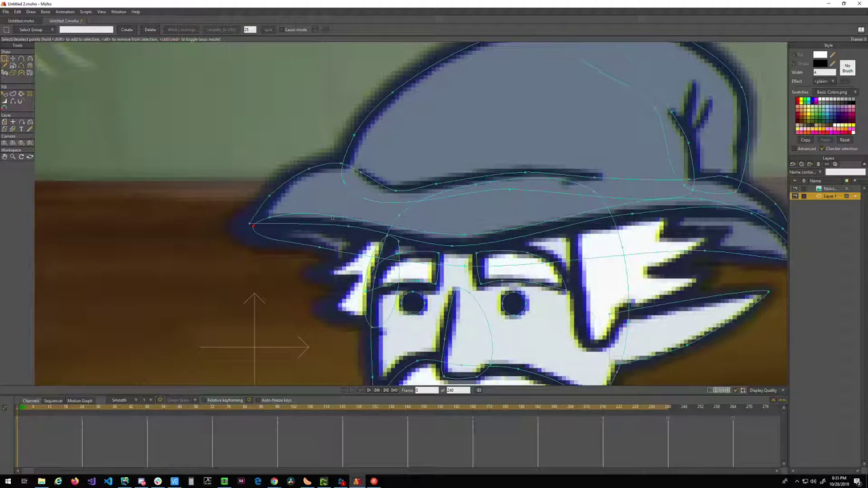
{"action": "double_click", "coordinate": [290, 240]}
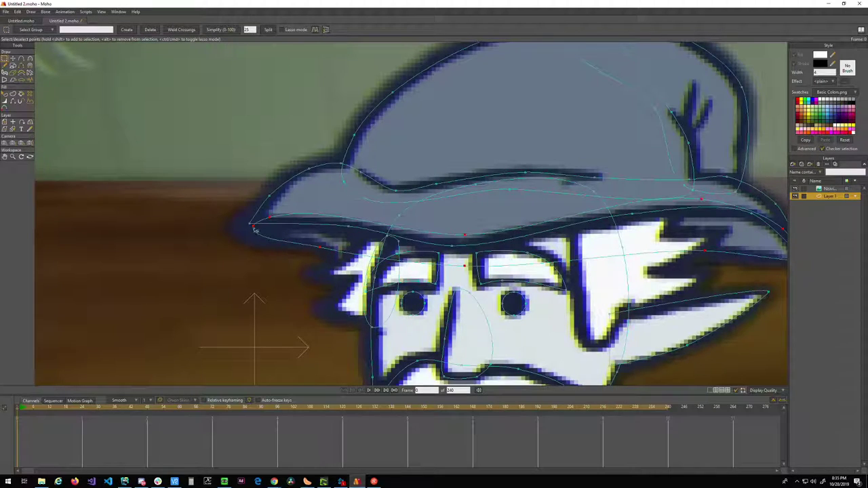
{"action": "key", "text": "t"}
{"action": "left_click", "coordinate": [252, 227]}
{"action": "key", "text": "c"}
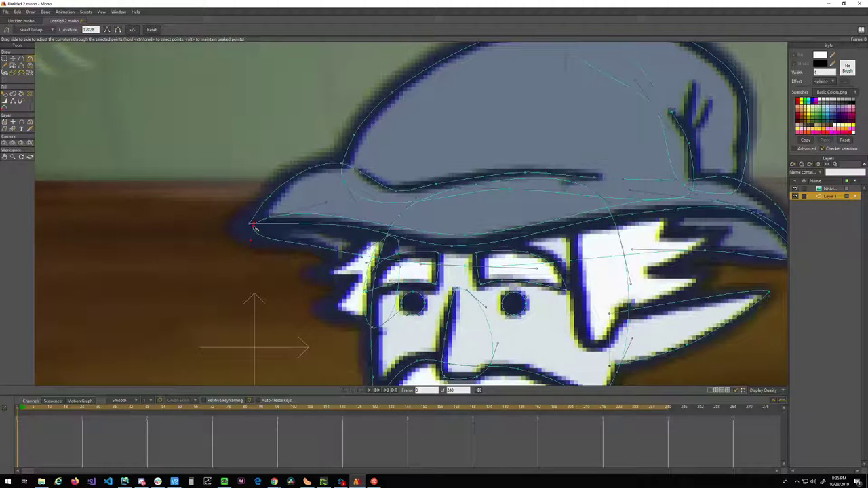
{"action": "left_click_drag", "start_coordinate": [255, 229], "coordinate": [60, 238]}
{"action": "key", "text": "t"}
{"action": "scroll", "coordinate": [209, 242], "scroll_direction": "up", "scroll_amount": 5}
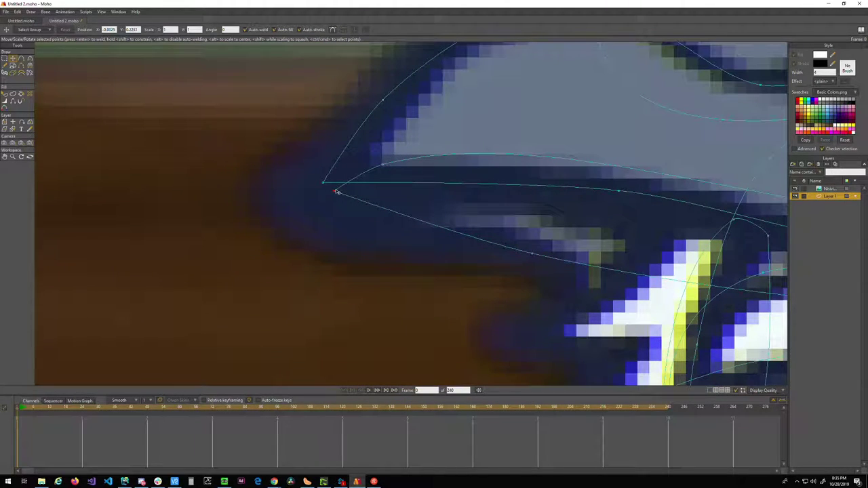
{"action": "left_click_drag", "start_coordinate": [335, 193], "coordinate": [329, 185]}
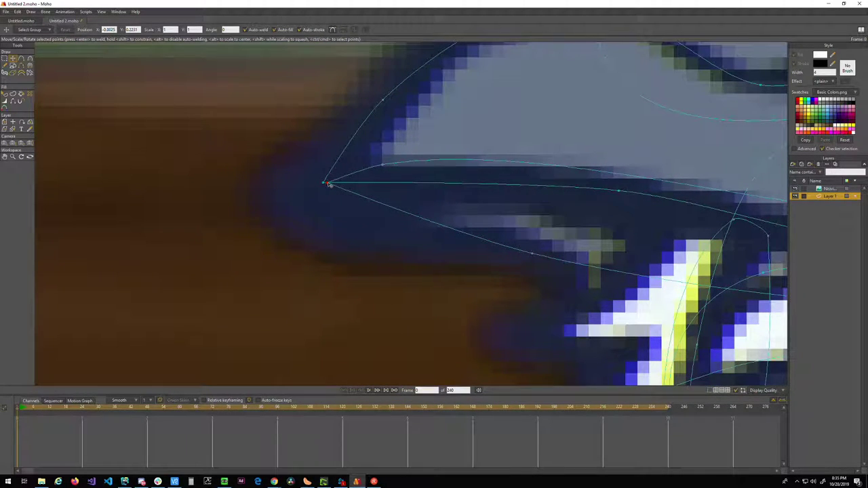
{"action": "scroll", "coordinate": [329, 185], "scroll_direction": "down", "scroll_amount": 5}
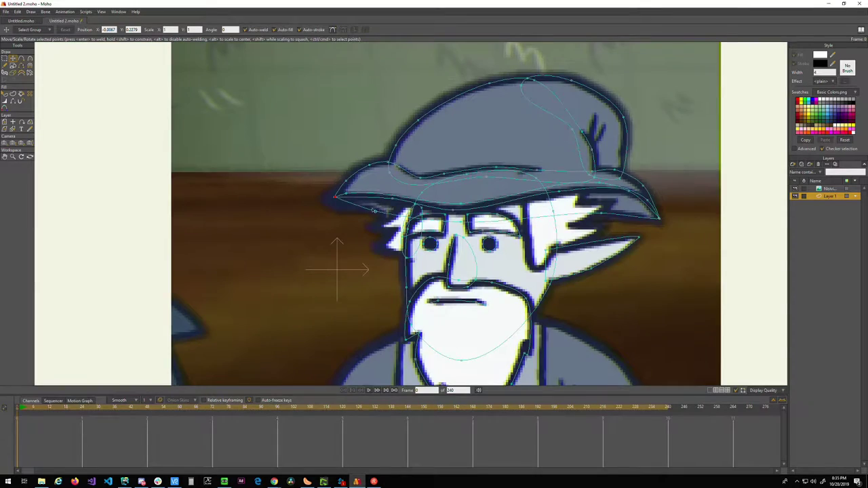
- Hide the reference image and fill the brim's underside shape with light grey
{"action": "key", "text": "g"}
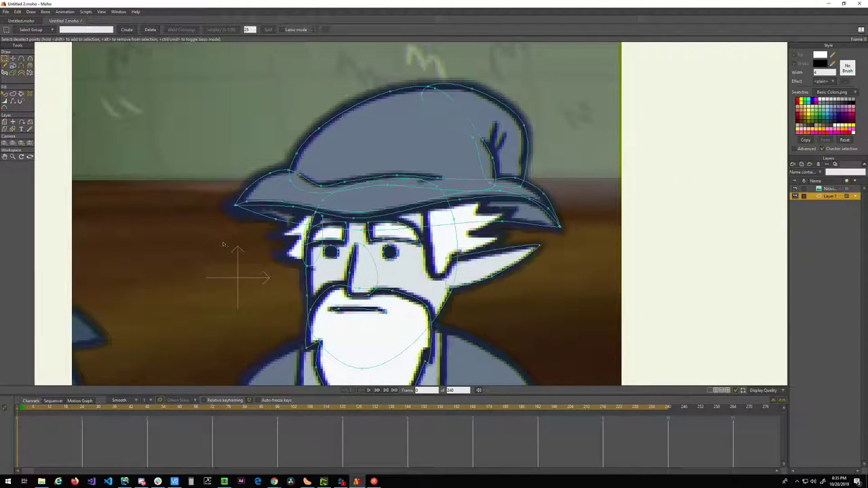
{"action": "left_click", "coordinate": [795, 189]}
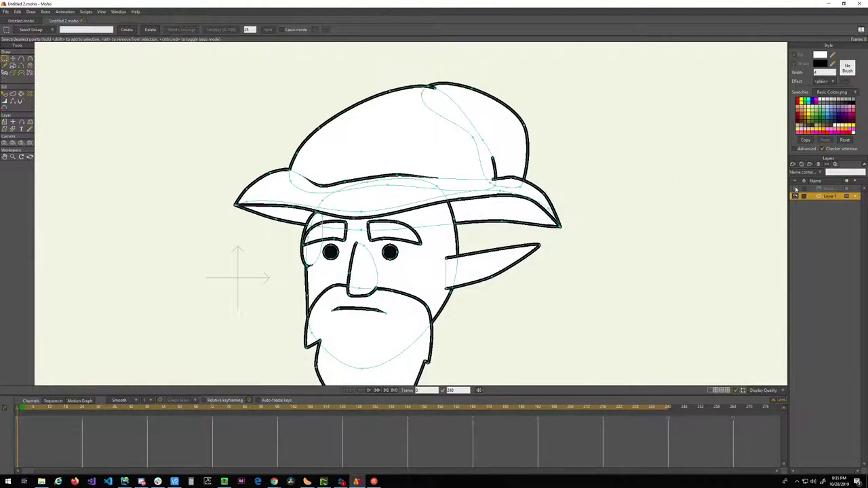
{"action": "key", "text": "q"}
{"action": "left_click", "coordinate": [481, 215]}
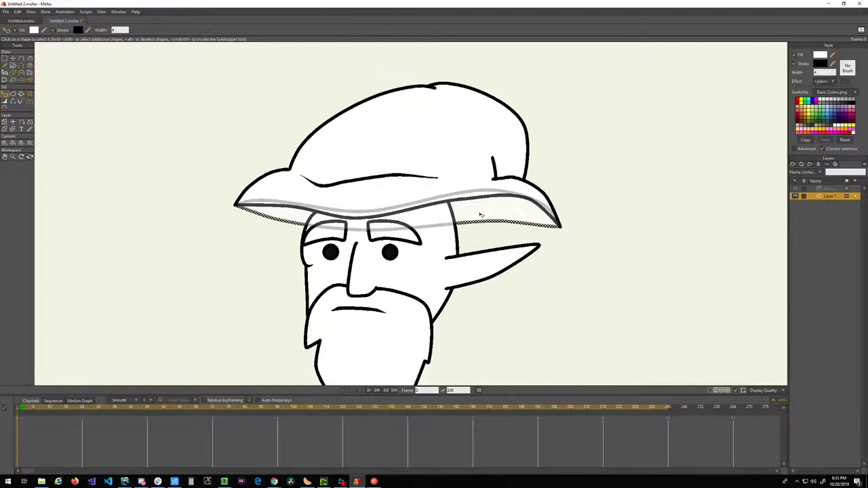
{"action": "left_click", "coordinate": [830, 100]}
{"action": "key", "text": "Return"}
{"action": "left_click_drag", "start_coordinate": [487, 200], "coordinate": [543, 231]}
- Show the reference image, lower the eyebrow nearest the brim's front tip, and slightly resize it to match
{"action": "left_click_drag", "start_coordinate": [492, 163], "coordinate": [392, 170]}
{"action": "scroll", "coordinate": [435, 222], "scroll_direction": "up", "scroll_amount": 2}
{"action": "scroll", "coordinate": [436, 222], "scroll_direction": "down", "scroll_amount": 1}
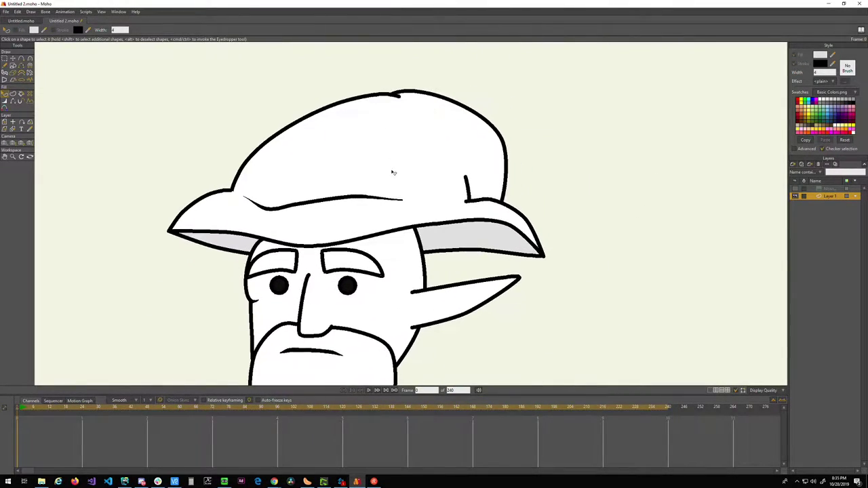
{"action": "left_click_drag", "start_coordinate": [434, 150], "coordinate": [415, 187]}
{"action": "left_click_drag", "start_coordinate": [391, 257], "coordinate": [473, 133]}
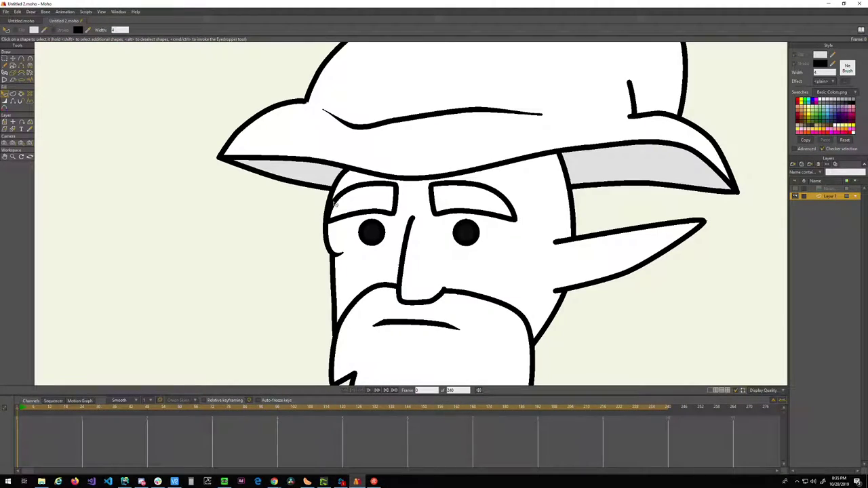
{"action": "left_click", "coordinate": [373, 202]}
{"action": "key", "text": "g"}
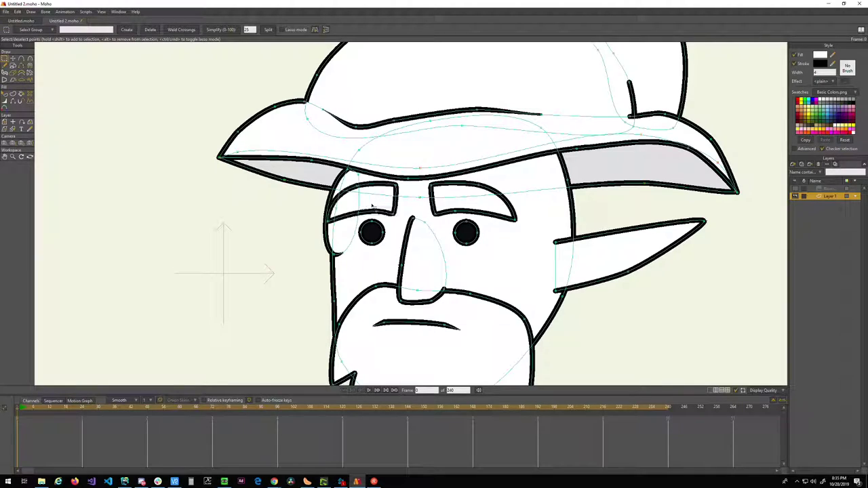
{"action": "left_click", "coordinate": [795, 189]}
{"action": "left_click", "coordinate": [795, 189]}
{"action": "left_click", "coordinate": [796, 190]}
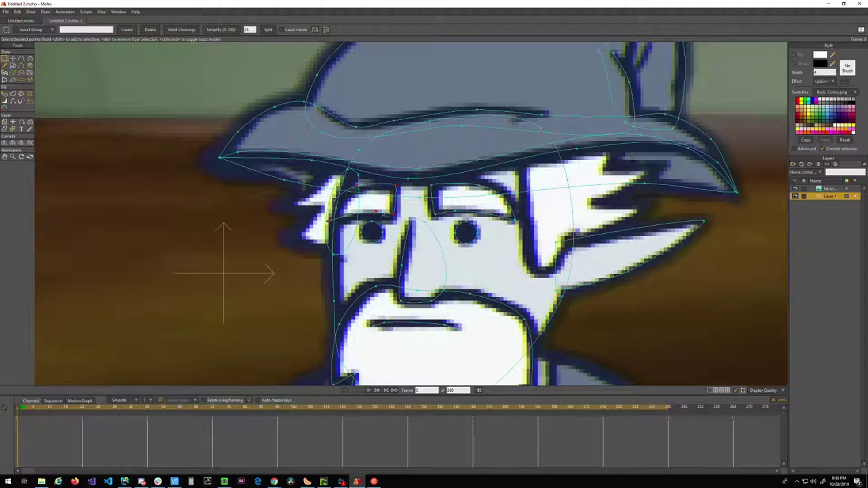
{"action": "key", "text": "t"}
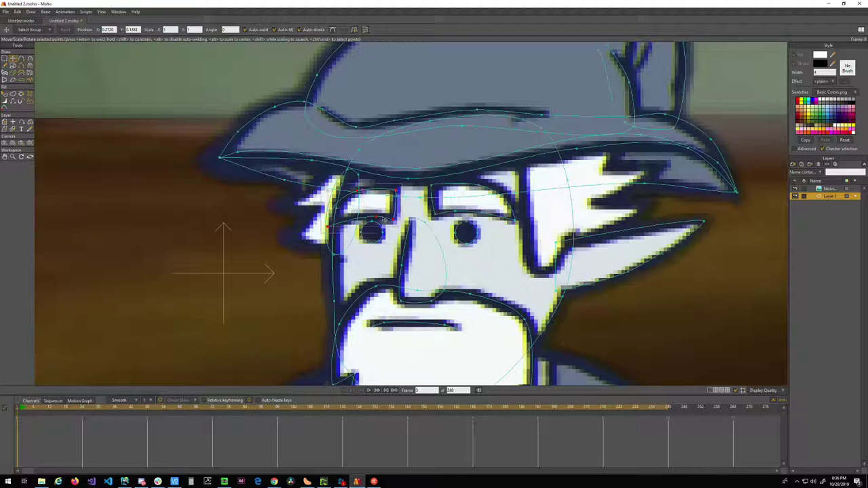
{"action": "scroll", "coordinate": [383, 222], "scroll_direction": "up", "scroll_amount": 5}
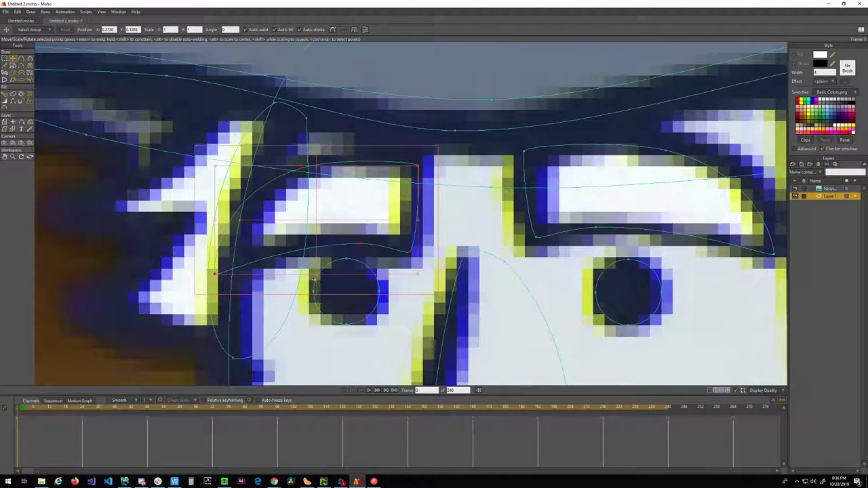
{"action": "left_click_drag", "start_coordinate": [420, 274], "coordinate": [421, 268]}
{"action": "left_click_drag", "start_coordinate": [289, 252], "coordinate": [284, 253]}
{"action": "scroll", "coordinate": [284, 253], "scroll_direction": "down", "scroll_amount": 5}
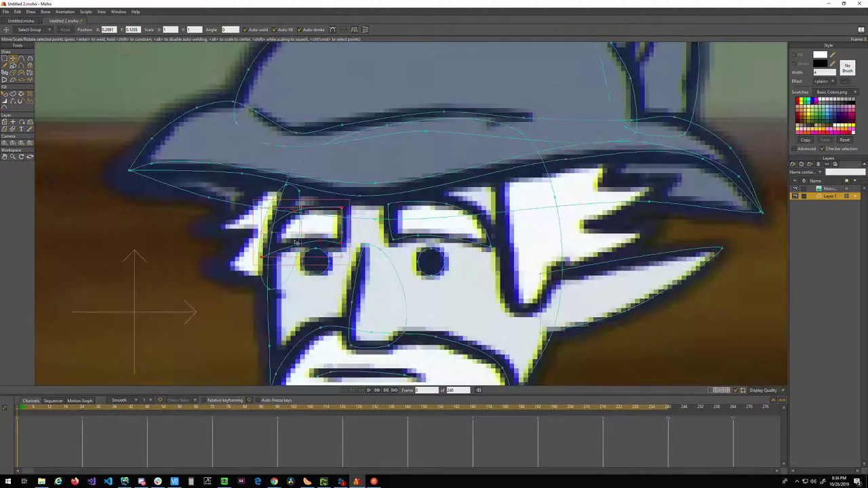
- Compare the traced face and adjusted eyebrow with the reference image by toggling the reference's visibility
{"action": "left_click", "coordinate": [794, 189]}
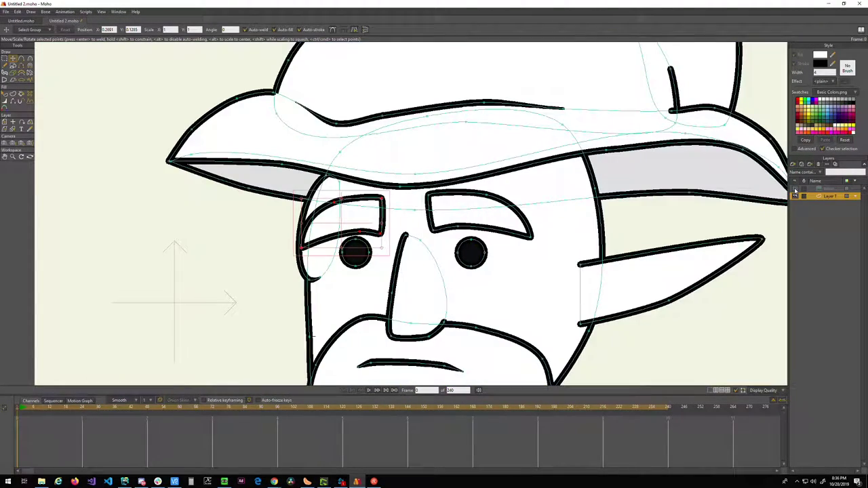
{"action": "left_click", "coordinate": [795, 189]}
{"action": "left_click", "coordinate": [794, 189]}
{"action": "left_click", "coordinate": [795, 189]}
{"action": "left_click", "coordinate": [795, 189]}
{"action": "left_click", "coordinate": [795, 190]}
{"action": "left_click", "coordinate": [795, 190]}
{"action": "left_click", "coordinate": [795, 190]}
{"action": "left_click", "coordinate": [794, 189]}
{"action": "left_click", "coordinate": [795, 190]}
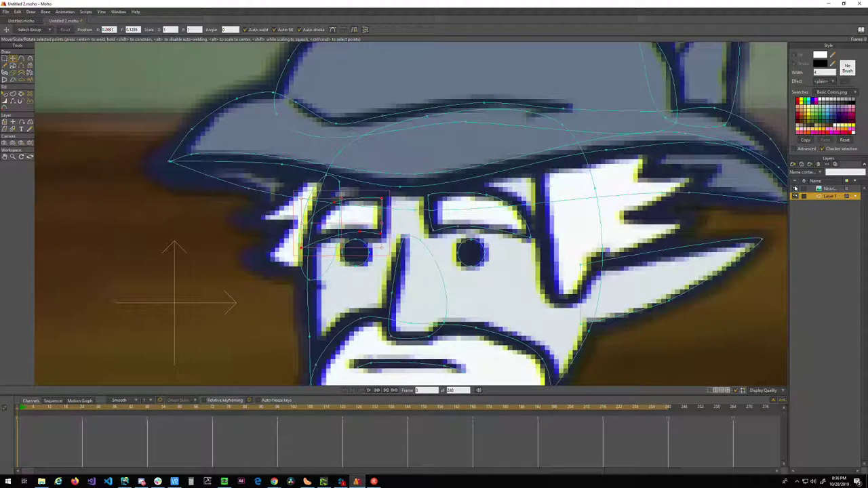
{"action": "left_click", "coordinate": [795, 189]}
{"action": "left_click", "coordinate": [794, 189]}
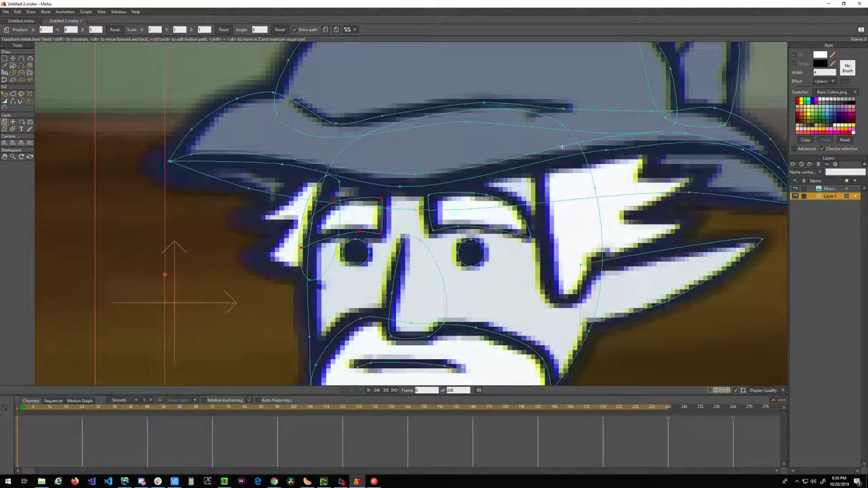
- Draw a closed shape for the side hair, following the sideburn and rear spikes and closing beneath the hat brim
{"action": "key", "text": "a"}
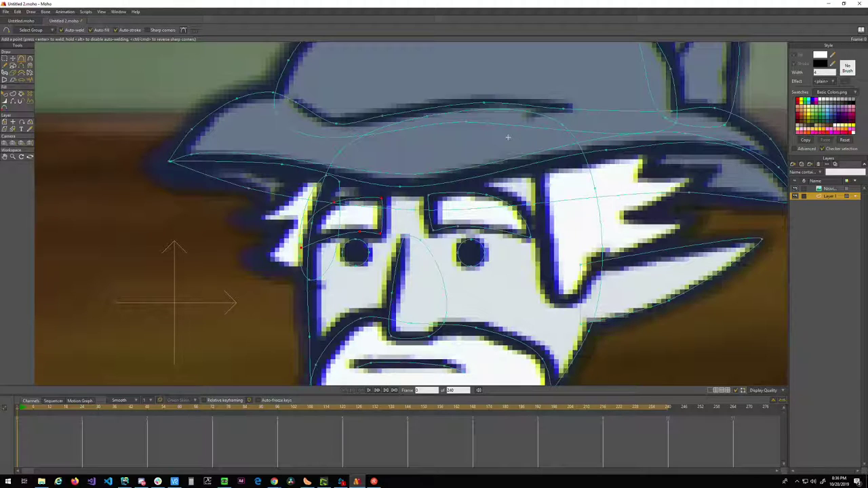
{"action": "left_click_drag", "start_coordinate": [540, 172], "coordinate": [593, 266]}
{"action": "left_click", "coordinate": [630, 216]}
{"action": "left_click", "coordinate": [707, 171]}
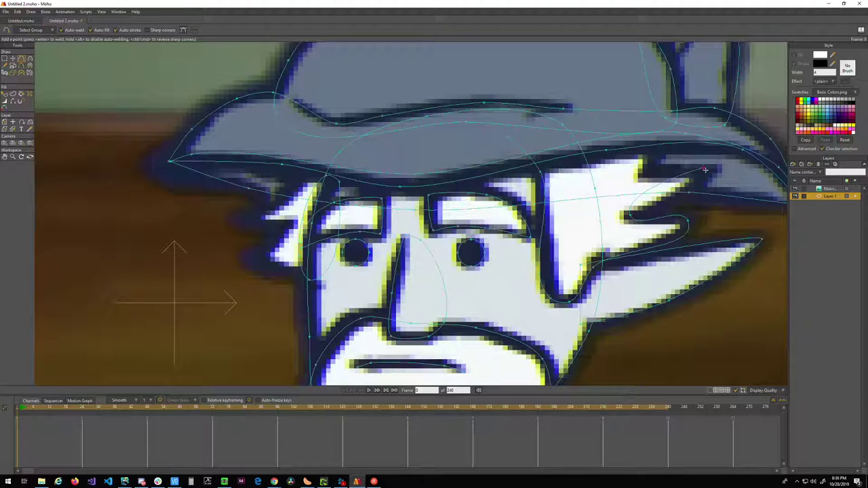
{"action": "left_click_drag", "start_coordinate": [707, 171], "coordinate": [509, 136]}
{"action": "left_click_drag", "start_coordinate": [604, 136], "coordinate": [505, 140]}
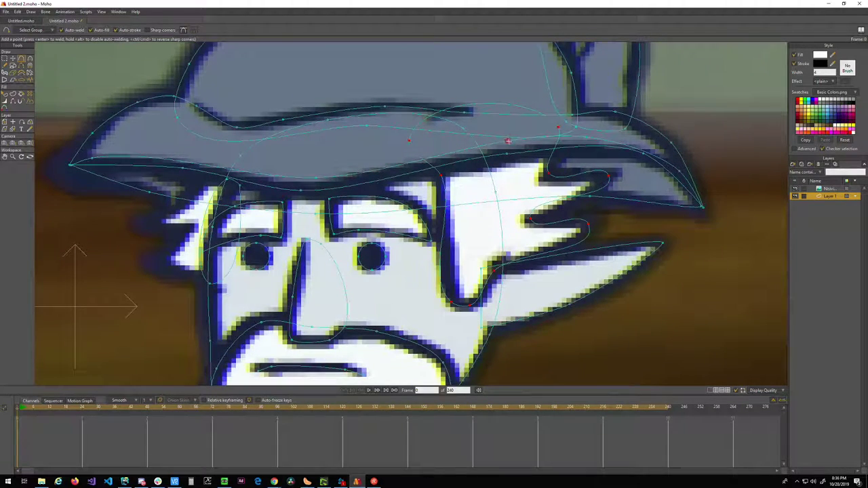
- Sharpen the outer points of the hair shape's two rear spikes into pointed corners
{"action": "key", "text": "g"}
{"action": "left_click", "coordinate": [609, 177]}
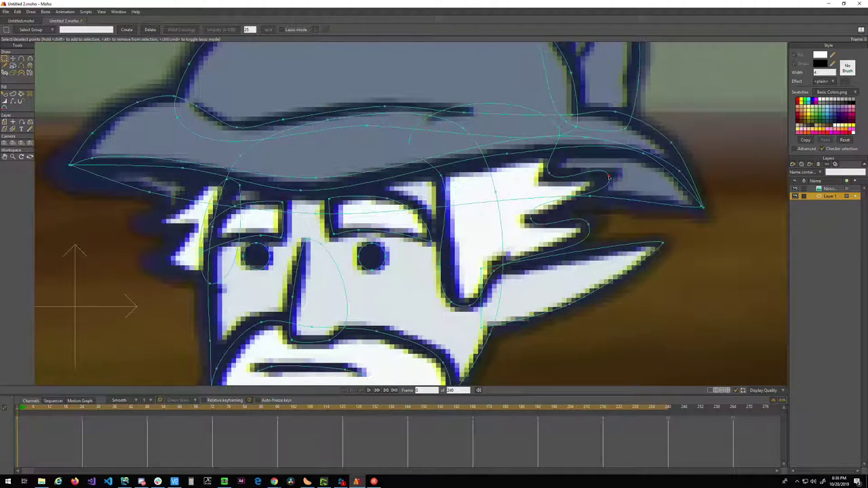
{"action": "key", "text": "c"}
{"action": "left_click_drag", "start_coordinate": [609, 178], "coordinate": [539, 203]}
{"action": "left_click_drag", "start_coordinate": [587, 224], "coordinate": [381, 232]}
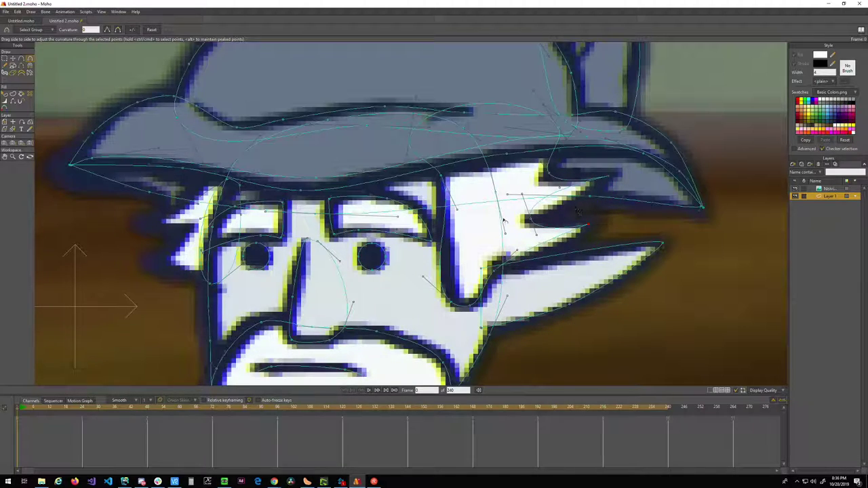
- Sharpen the side hair's notch between the rear spikes, its corner at the ear, and the points at the sideburn's lower end
{"action": "left_click_drag", "start_coordinate": [530, 219], "coordinate": [248, 237]}
{"action": "left_click_drag", "start_coordinate": [490, 274], "coordinate": [358, 274]}
{"action": "left_click_drag", "start_coordinate": [469, 305], "coordinate": [376, 308]}
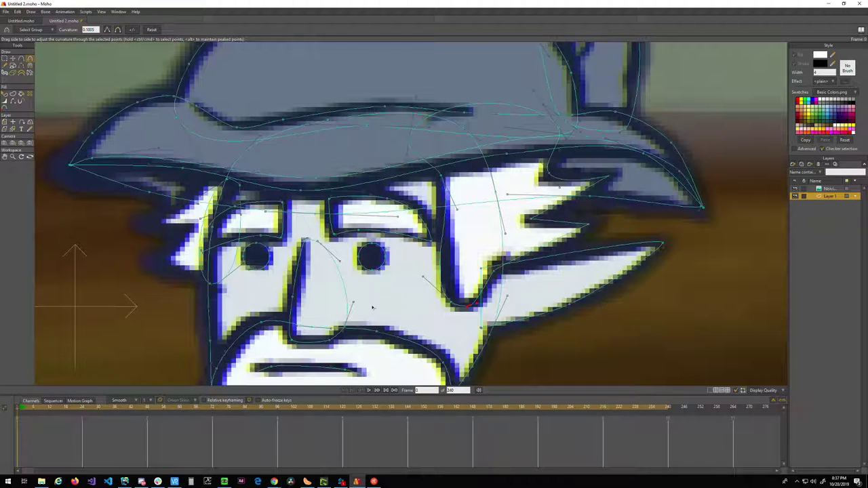
{"action": "left_click_drag", "start_coordinate": [453, 304], "coordinate": [316, 303]}
- Reposition the hair point where the upper rear spike meets the brim to match the reference, and sharpen it into a corner
{"action": "mouse_move", "coordinate": [461, 181]}
{"action": "left_mouse_down"}
{"action": "mouse_move", "coordinate": [483, 196]}
{"action": "mouse_move", "coordinate": [490, 214]}
{"action": "mouse_move", "coordinate": [463, 196]}
{"action": "left_mouse_up"}
{"action": "key", "text": "t"}
{"action": "left_click_drag", "start_coordinate": [531, 215], "coordinate": [252, 196]}
{"action": "scroll", "coordinate": [479, 197], "scroll_direction": "up", "scroll_amount": 4}
{"action": "key", "text": "c"}
{"action": "key", "text": "t"}
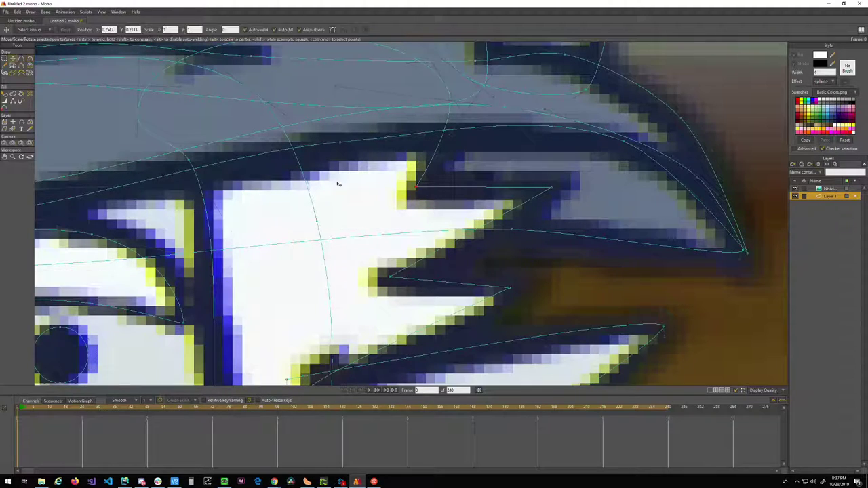
{"action": "scroll", "coordinate": [400, 216], "scroll_direction": "up", "scroll_amount": 2}
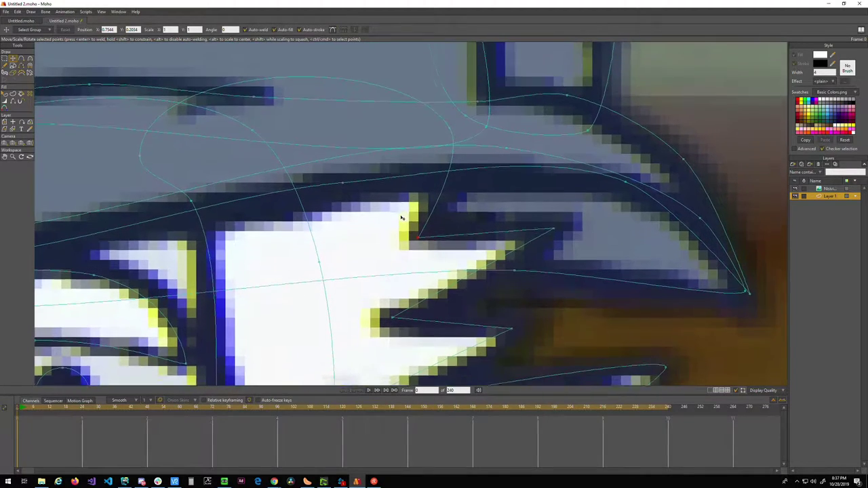
- Hide the reference image and lower the side hair shape in the stacking order so it sits behind the hat
{"action": "scroll", "coordinate": [401, 215], "scroll_direction": "down", "scroll_amount": 5}
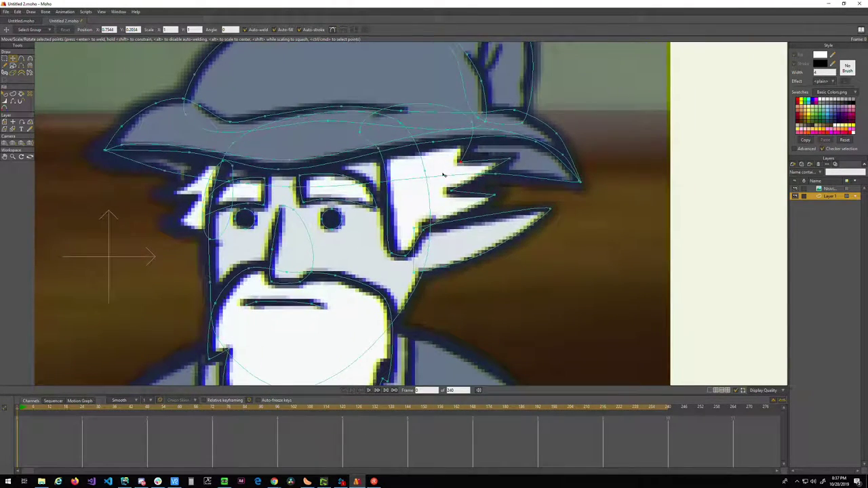
{"action": "key", "text": "q"}
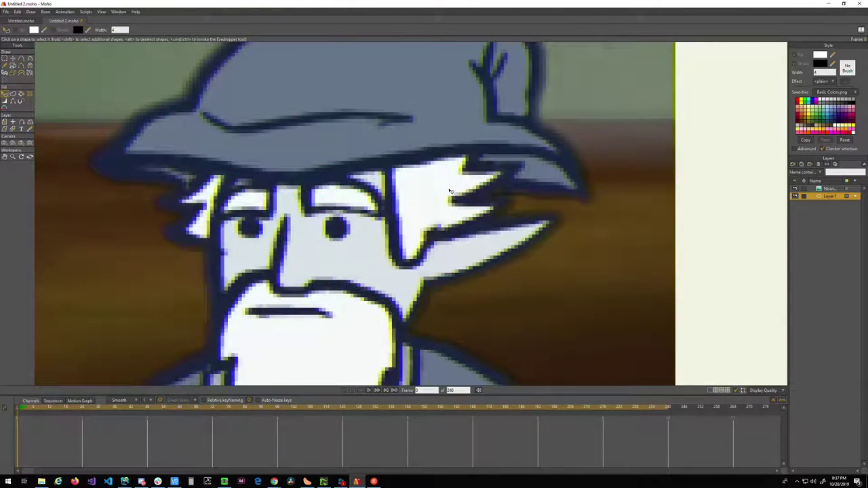
{"action": "left_click", "coordinate": [794, 190]}
{"action": "left_click", "coordinate": [410, 190]}
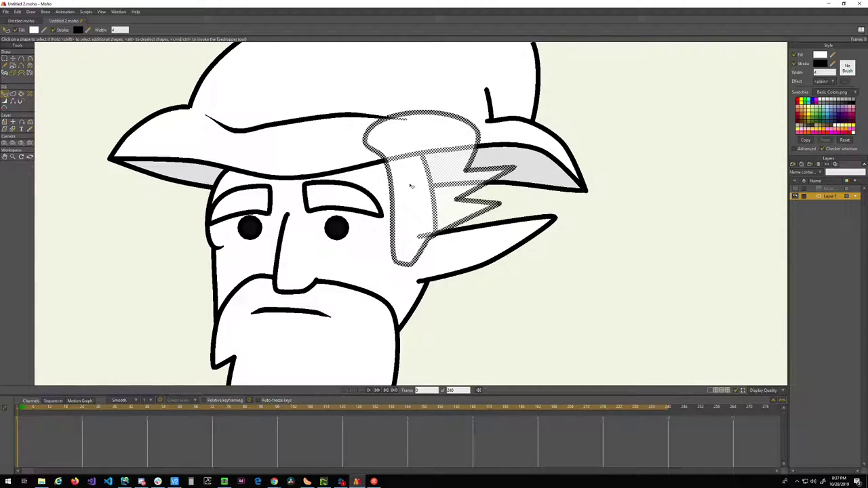
{"action": "key", "text": "Down"}
{"action": "key", "text": "Down"}
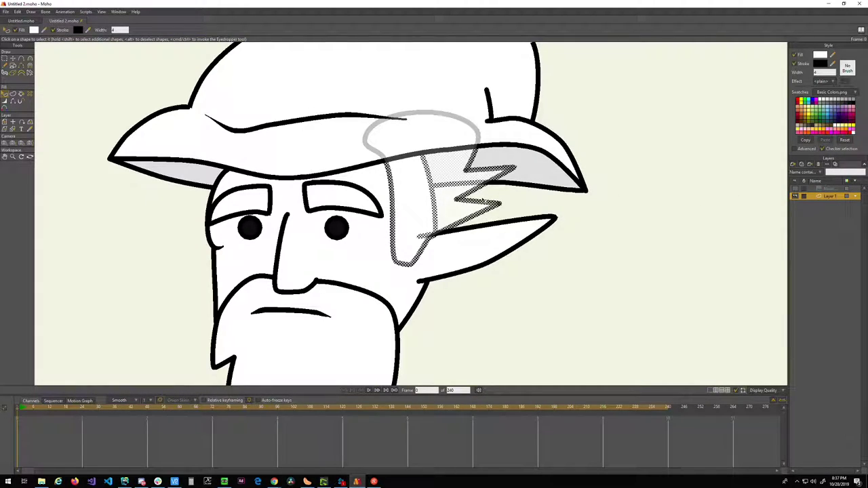
{"action": "left_click", "coordinate": [643, 230]}
{"action": "scroll", "coordinate": [630, 253], "scroll_direction": "down", "scroll_amount": 5}
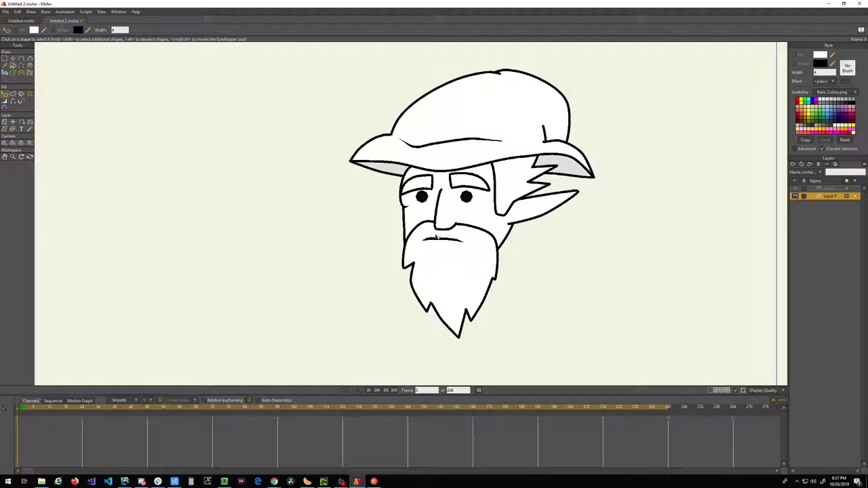
{"action": "scroll", "coordinate": [441, 242], "scroll_direction": "up", "scroll_amount": 2}
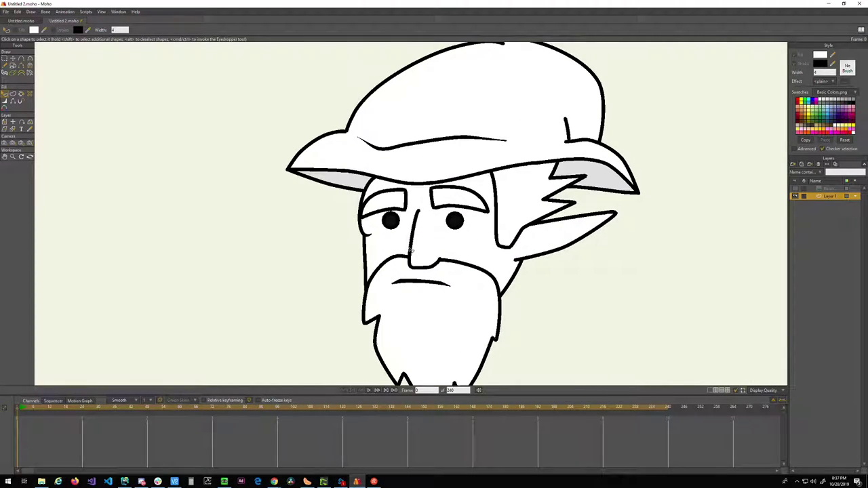
{"action": "scroll", "coordinate": [410, 251], "scroll_direction": "up", "scroll_amount": 2}
{"action": "scroll", "coordinate": [410, 251], "scroll_direction": "down", "scroll_amount": 3}
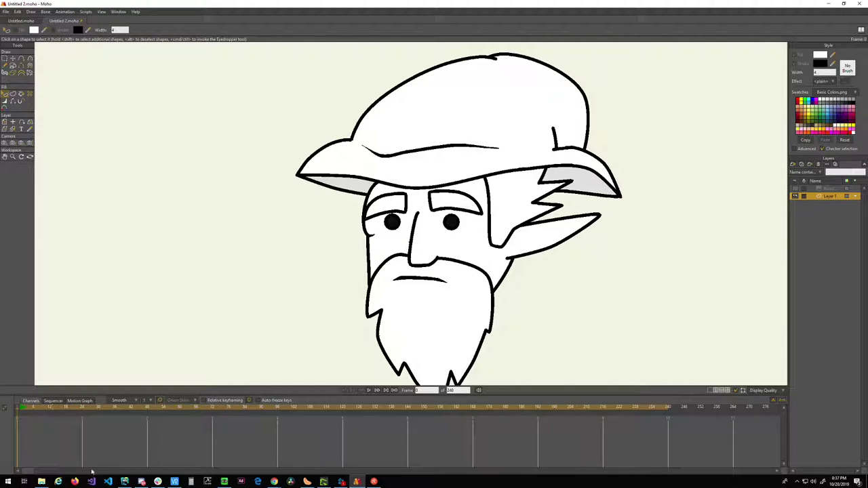
- Switch to WebStorm and look through score.js and the script section of score.html
{"action": "left_click", "coordinate": [125, 481]}
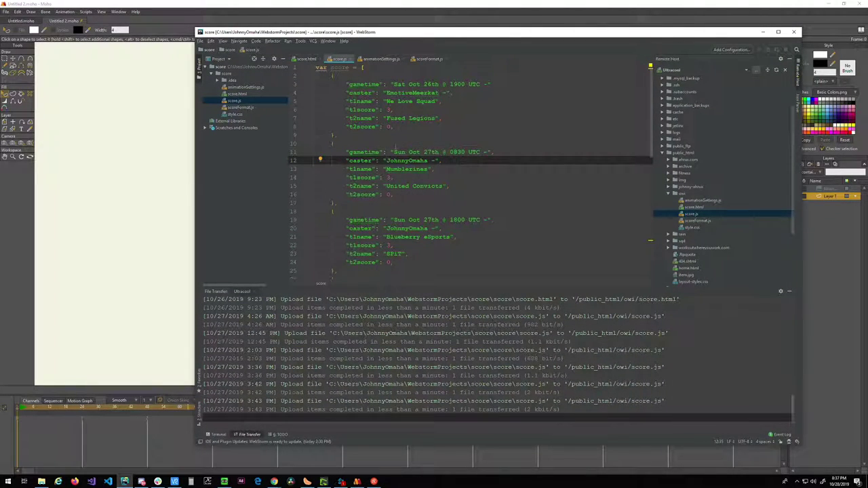
{"action": "left_click", "coordinate": [392, 151]}
{"action": "scroll", "coordinate": [360, 156], "scroll_direction": "down", "scroll_amount": 5}
{"action": "scroll", "coordinate": [369, 176], "scroll_direction": "up", "scroll_amount": 5}
{"action": "double_click", "coordinate": [234, 94]}
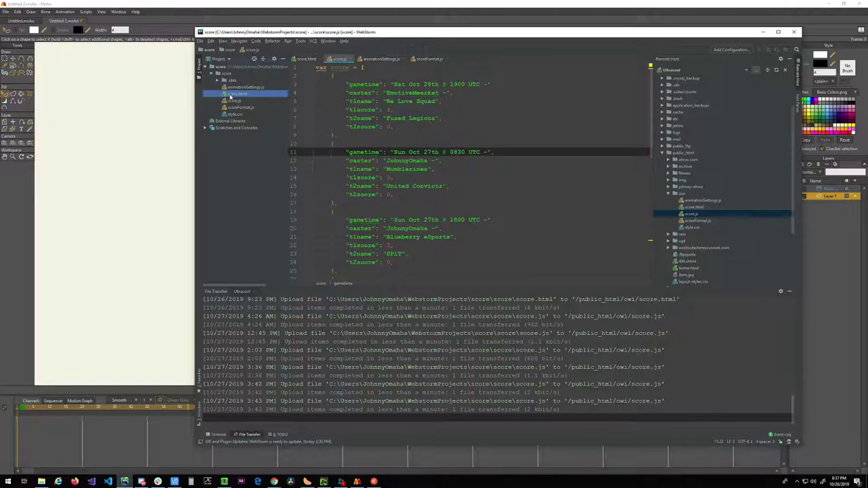
{"action": "scroll", "coordinate": [458, 220], "scroll_direction": "down", "scroll_amount": 3}
{"action": "scroll", "coordinate": [458, 221], "scroll_direction": "down", "scroll_amount": 4}
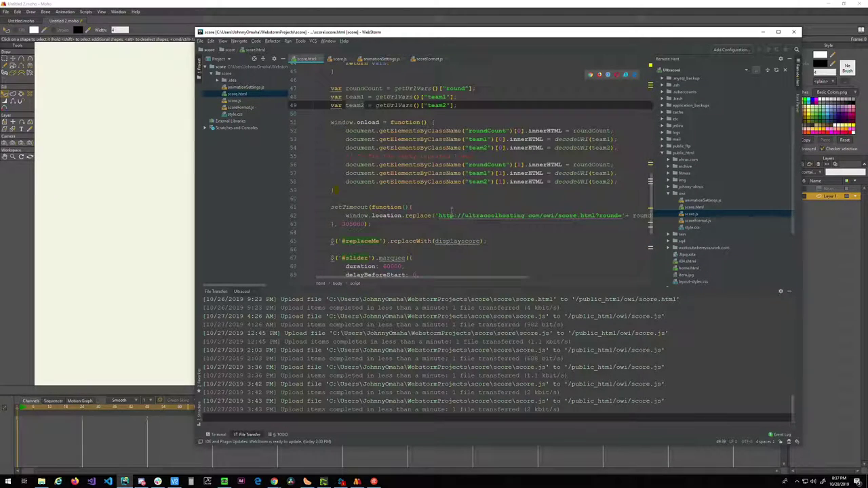
{"action": "scroll", "coordinate": [451, 210], "scroll_direction": "down", "scroll_amount": 2}
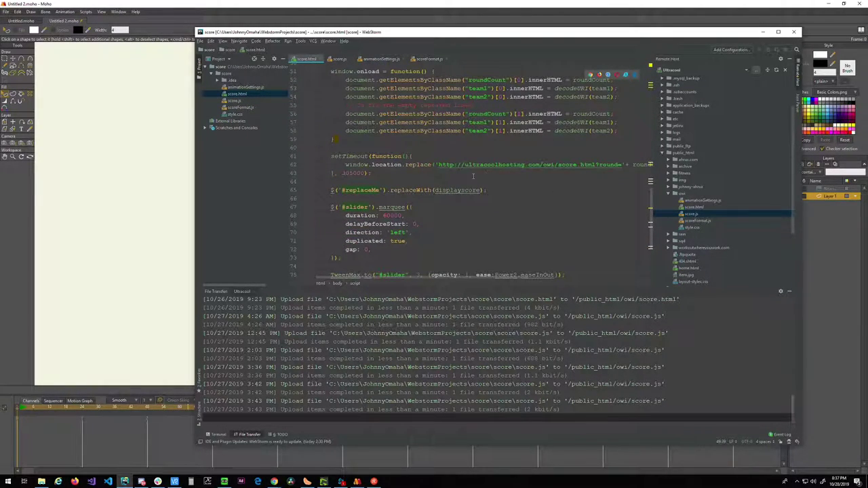
{"action": "scroll", "coordinate": [473, 176], "scroll_direction": "down", "scroll_amount": 4}
{"action": "scroll", "coordinate": [440, 189], "scroll_direction": "up", "scroll_amount": 12}
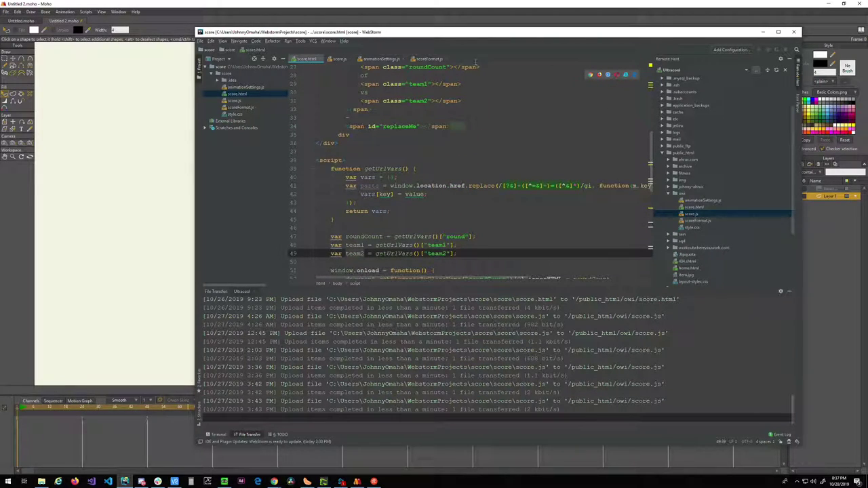
- Examine how score.html reads the round, team1 and team2 URL variables, and return to the Moho drawing
{"action": "left_click_drag", "start_coordinate": [489, 32], "coordinate": [376, 35]}
{"action": "scroll", "coordinate": [300, 192], "scroll_direction": "up", "scroll_amount": 7}
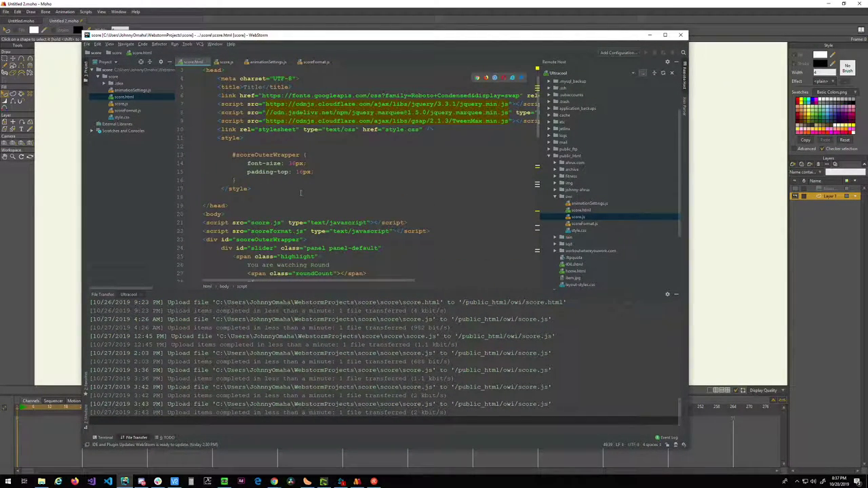
{"action": "scroll", "coordinate": [300, 192], "scroll_direction": "down", "scroll_amount": 6}
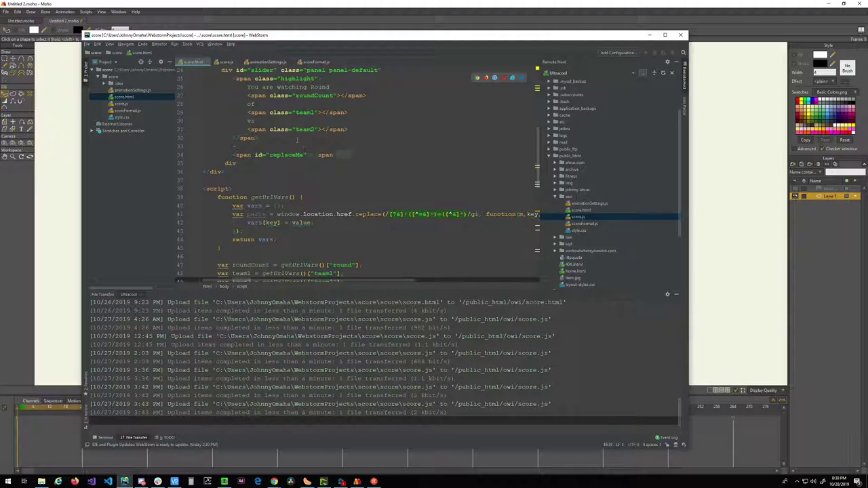
{"action": "scroll", "coordinate": [318, 240], "scroll_direction": "down", "scroll_amount": 4}
{"action": "double_click", "coordinate": [335, 162]}
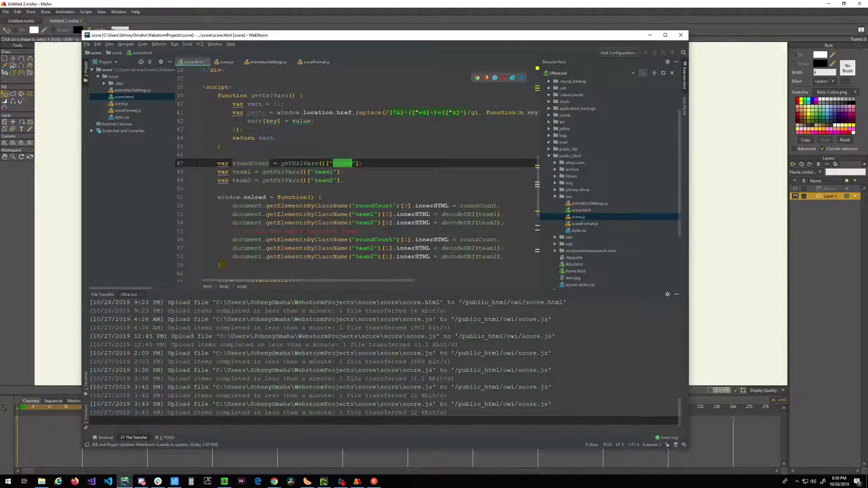
{"action": "double_click", "coordinate": [324, 172]}
{"action": "double_click", "coordinate": [323, 184]}
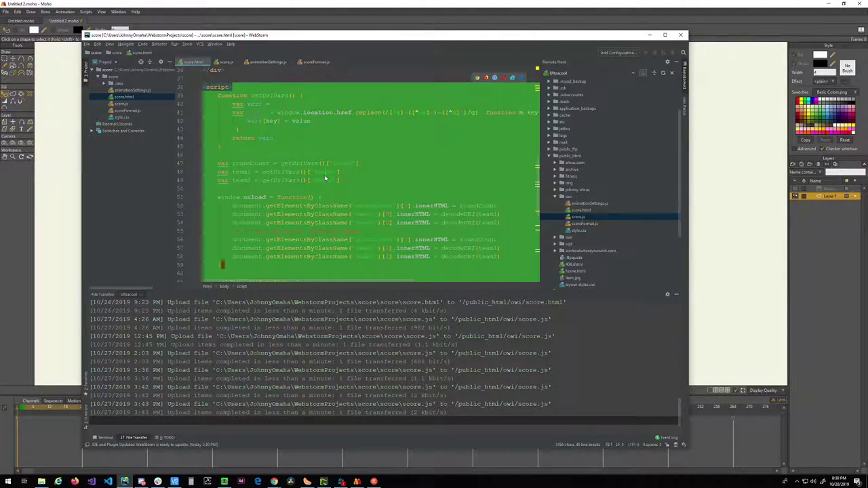
{"action": "left_click", "coordinate": [325, 173]}
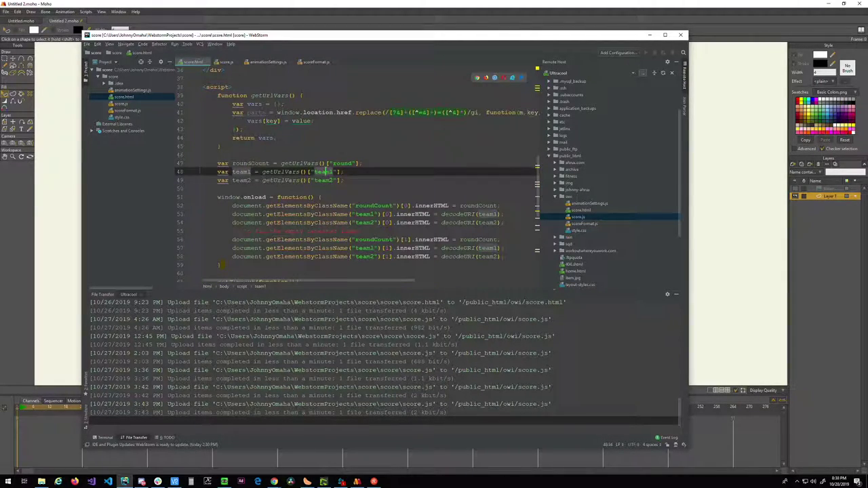
{"action": "left_click", "coordinate": [372, 180]}
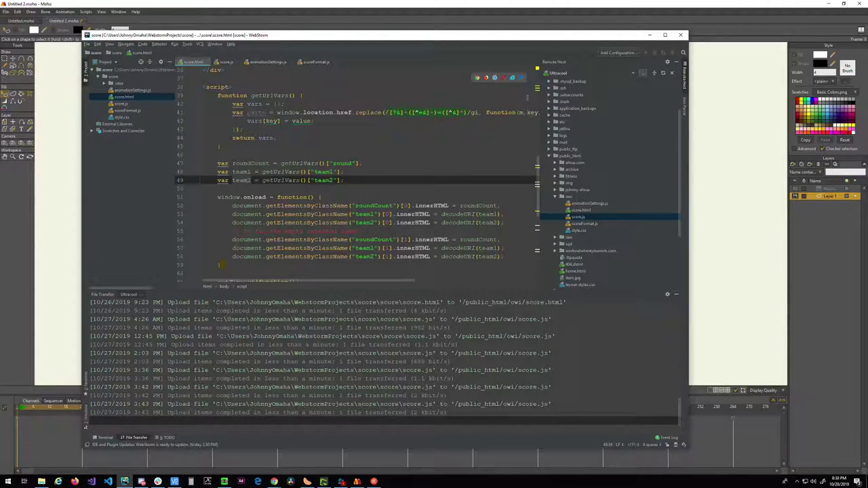
{"action": "left_click", "coordinate": [648, 35]}
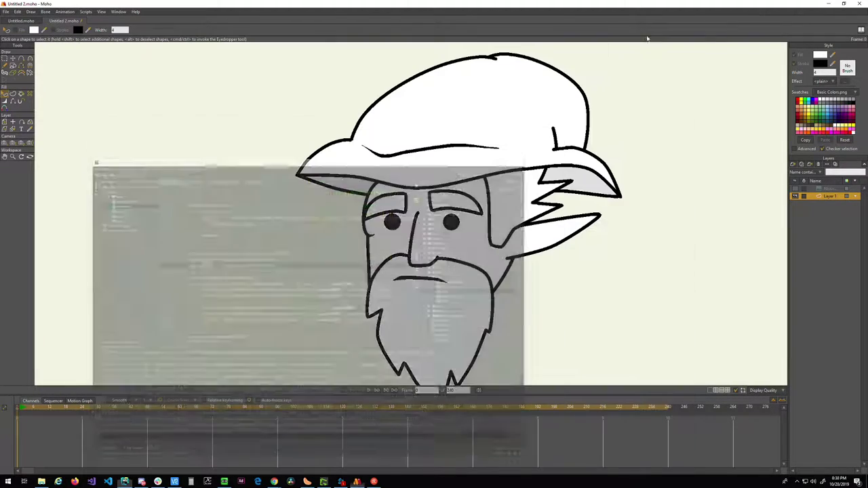
- Show the reference image, view the hair at the front side of the face, and make Layer 1 the active layer
{"action": "mouse_move", "coordinate": [528, 322]}
{"action": "left_mouse_down"}
{"action": "mouse_move", "coordinate": [515, 280]}
{"action": "mouse_move", "coordinate": [506, 287]}
{"action": "mouse_move", "coordinate": [518, 309]}
{"action": "left_mouse_up"}
{"action": "scroll", "coordinate": [502, 298], "scroll_direction": "up", "scroll_amount": 6}
{"action": "scroll", "coordinate": [460, 296], "scroll_direction": "down", "scroll_amount": 5}
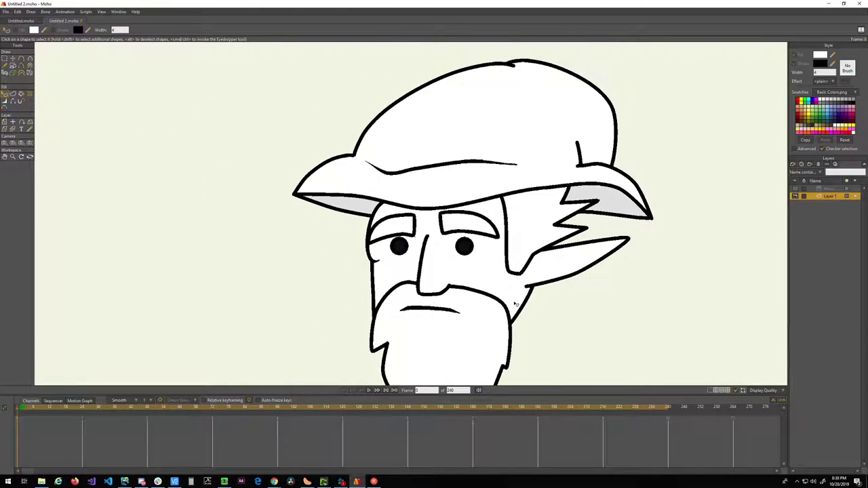
{"action": "left_click", "coordinate": [795, 190]}
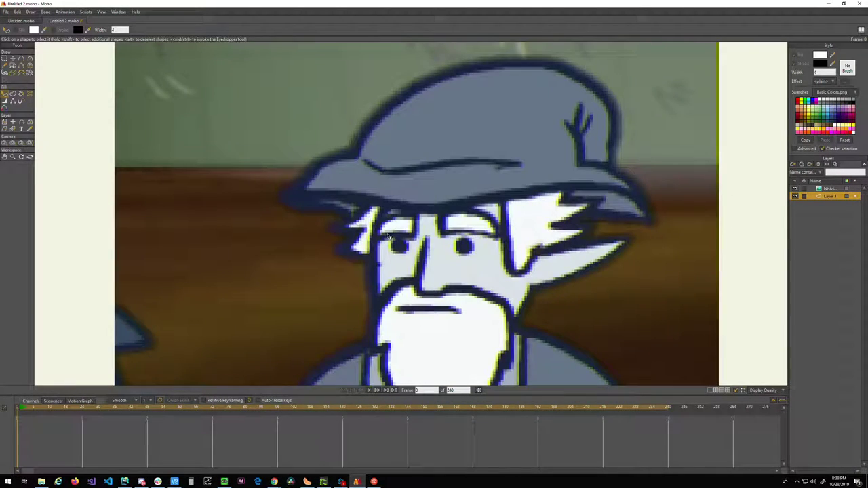
{"action": "left_click_drag", "start_coordinate": [386, 235], "coordinate": [427, 219]}
{"action": "scroll", "coordinate": [427, 229], "scroll_direction": "up", "scroll_amount": 2}
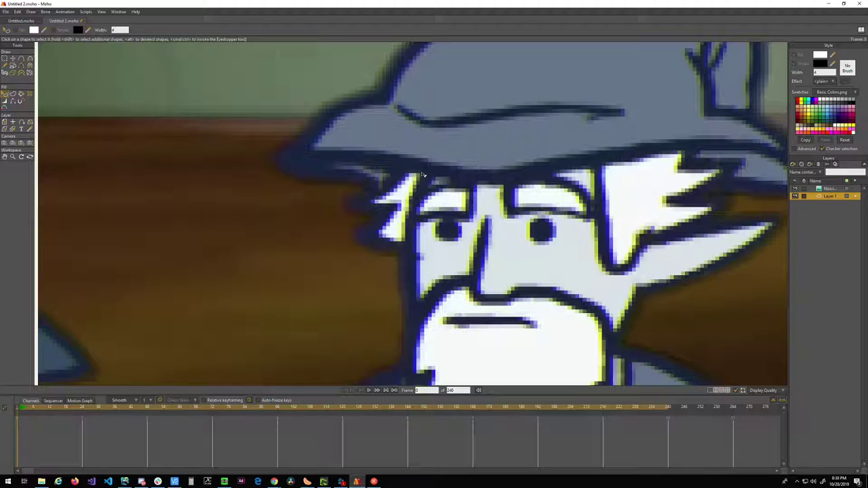
{"action": "left_click", "coordinate": [826, 190]}
{"action": "left_click", "coordinate": [825, 199]}
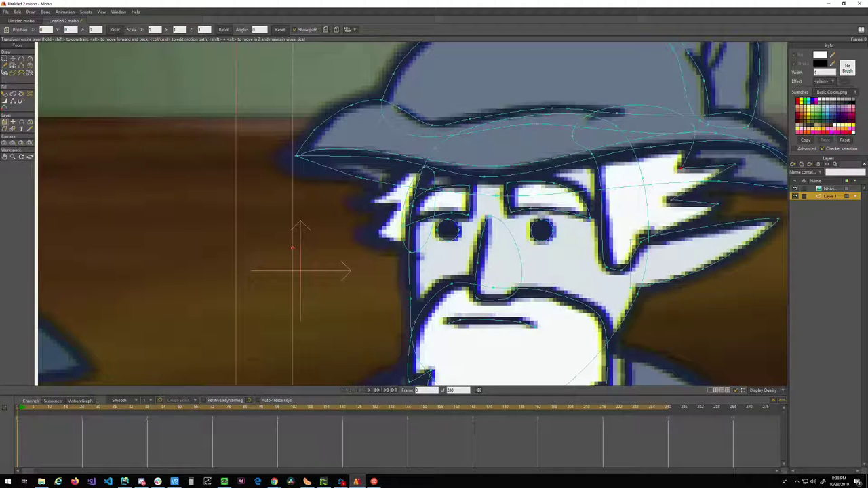
- Switch to Chrome and open the ultracoolhosting.com/owi/score.html page with round 1, team1 MadAdz and team2 Fuzzy Banana
{"action": "key", "text": "alt+Tab"}
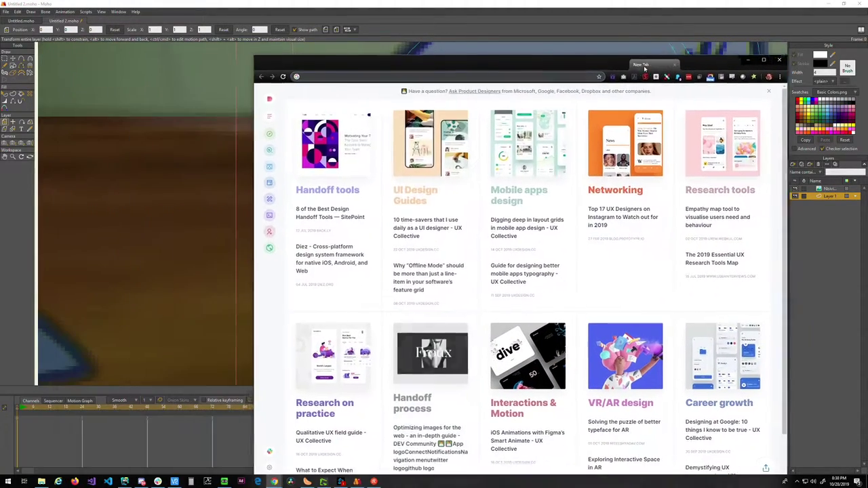
{"action": "type", "text": "owl"}
{"action": "key", "text": "Down"}
{"action": "key", "text": "Down"}
{"action": "key", "text": "Down"}
{"action": "key", "text": "Down"}
{"action": "key", "text": "Down"}
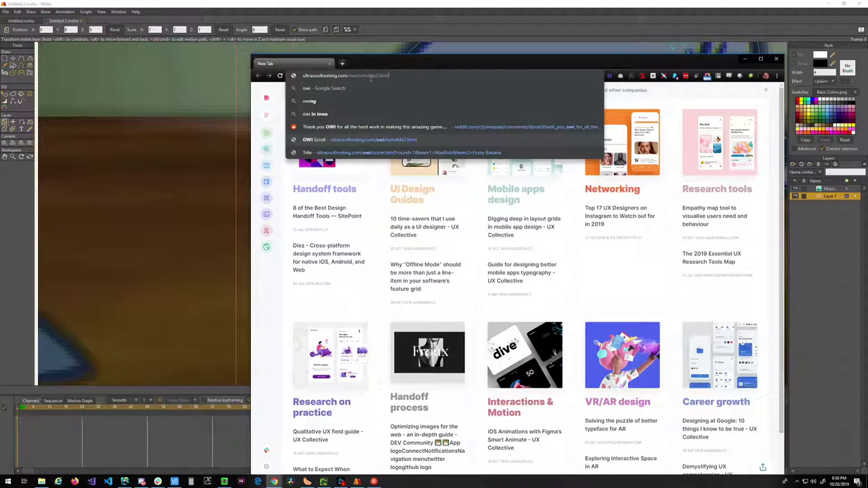
{"action": "key", "text": "Return"}
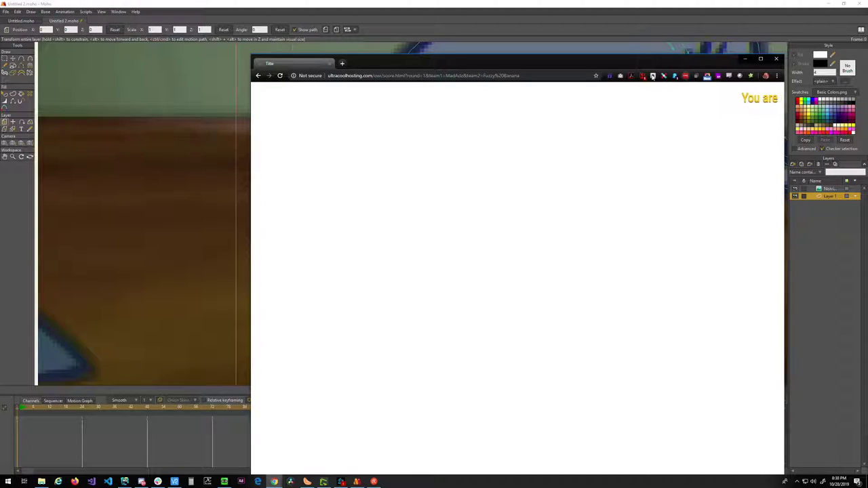
- Turn custom page styles back on and enable the style that gives the score page a black background
{"action": "left_click", "coordinate": [643, 76]}
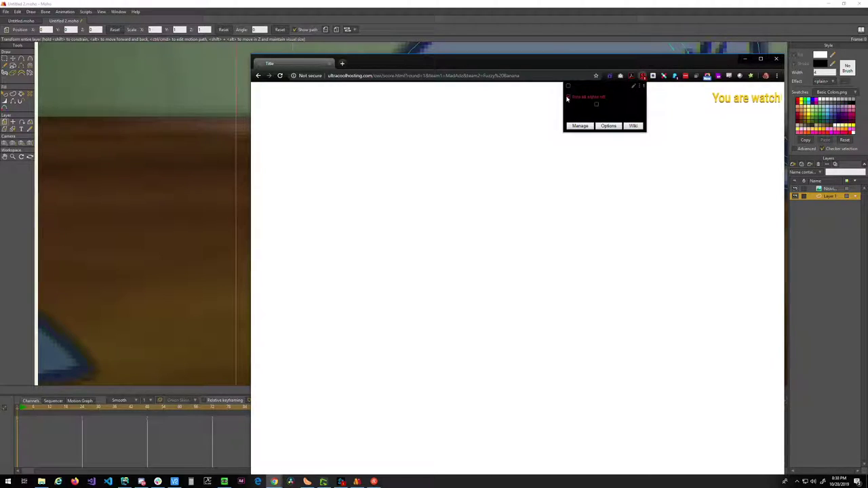
{"action": "left_click", "coordinate": [567, 98]}
{"action": "left_click", "coordinate": [595, 85]}
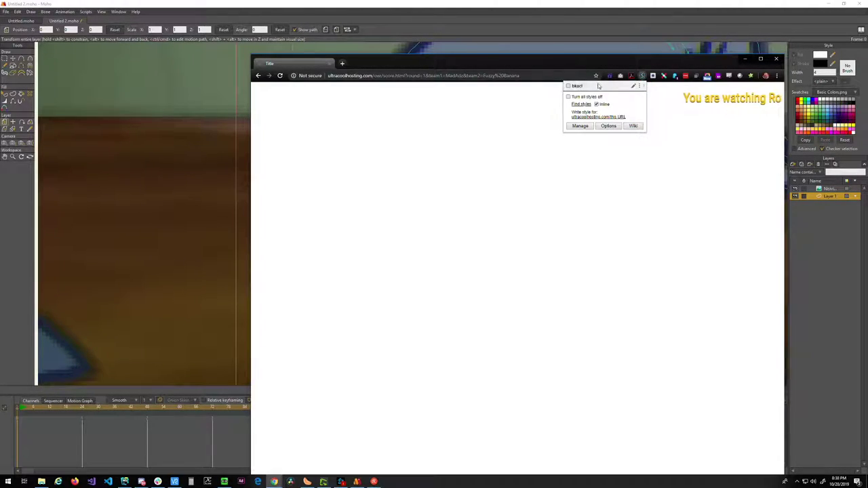
{"action": "left_click", "coordinate": [568, 86]}
{"action": "left_click", "coordinate": [551, 70]}
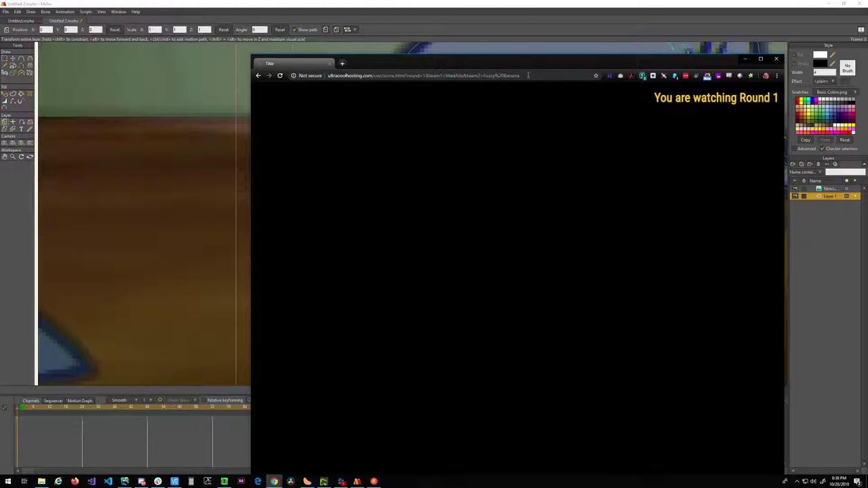
- Change the round value to 99 and the team1 value to Peticia's Pirates in the score page's URL
{"action": "left_click", "coordinate": [427, 75]}
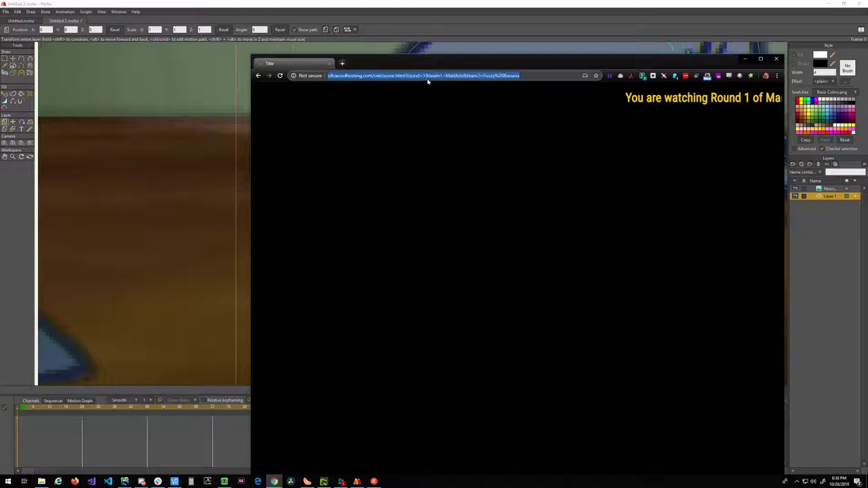
{"action": "key", "text": "End"}
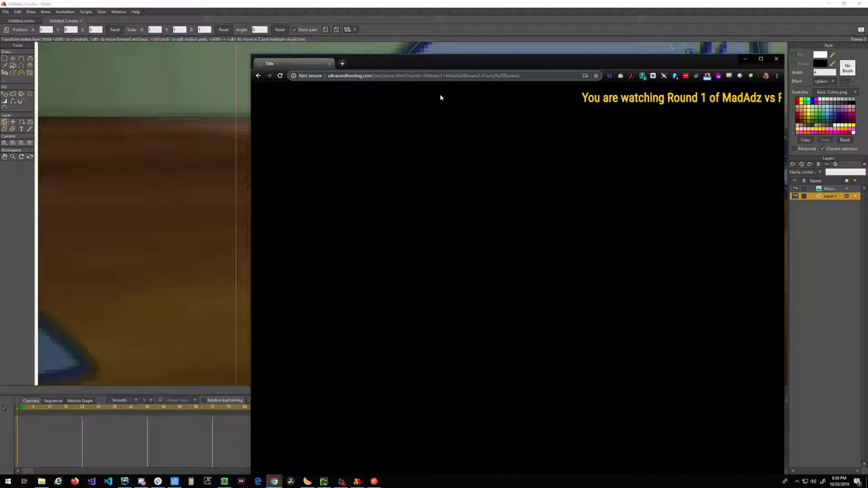
{"action": "double_click", "coordinate": [424, 76]}
{"action": "type", "text": "99&team1="}
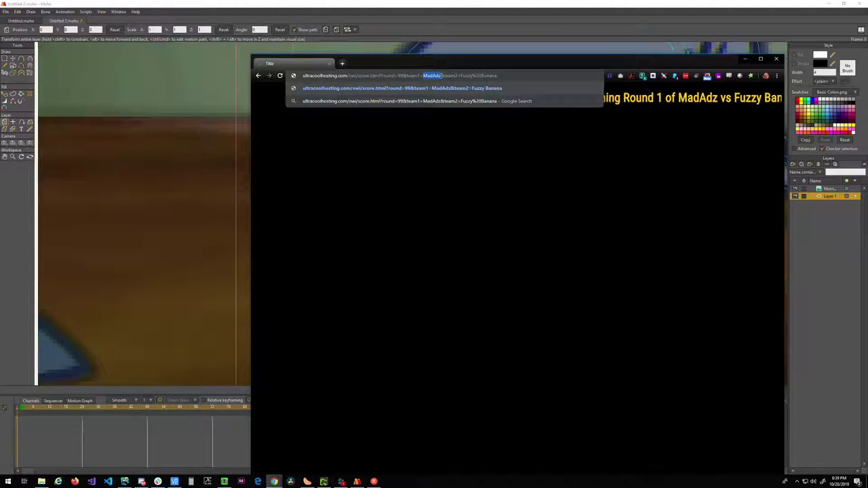
{"action": "type", "text": "Peticia"}
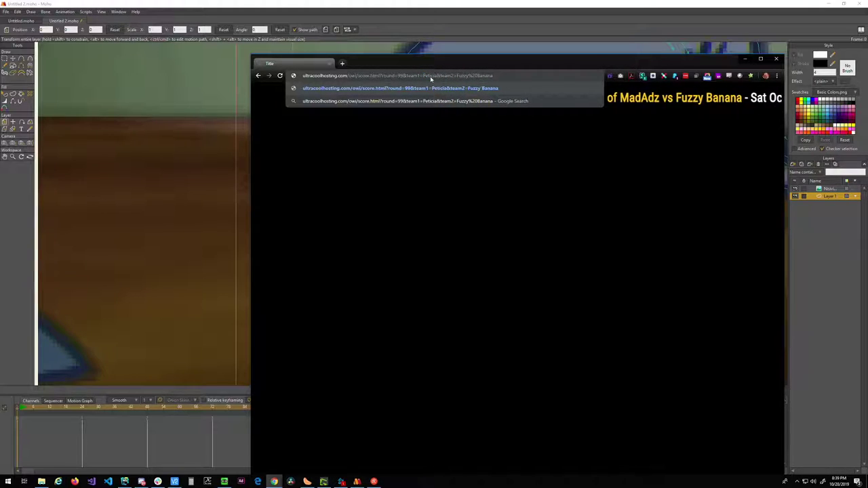
{"action": "type", "text": "'s Pira"}
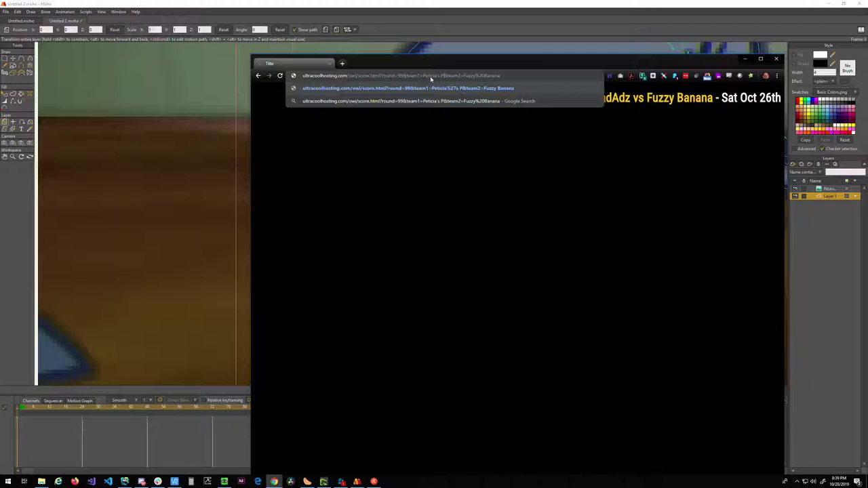
{"action": "type", "text": "tes"}
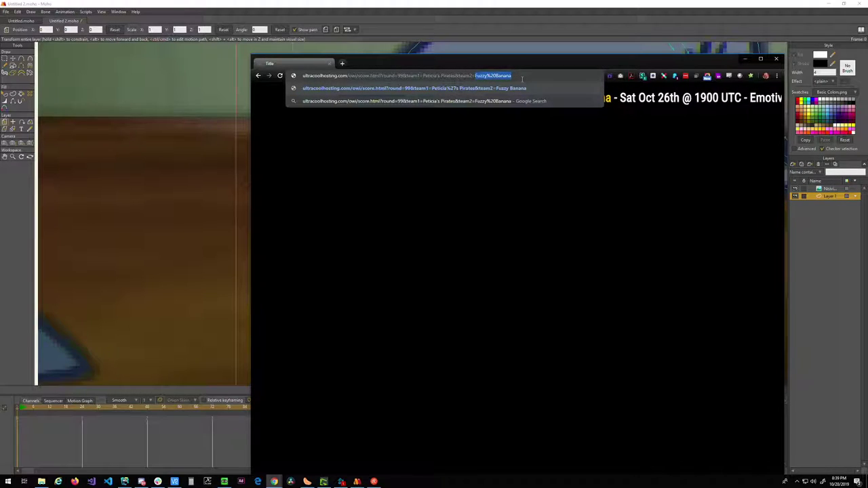
- Change the team2 value to BobbyJo Jingles in the URL and load the score page with these parameters
{"action": "type", "text": "Bobb"}
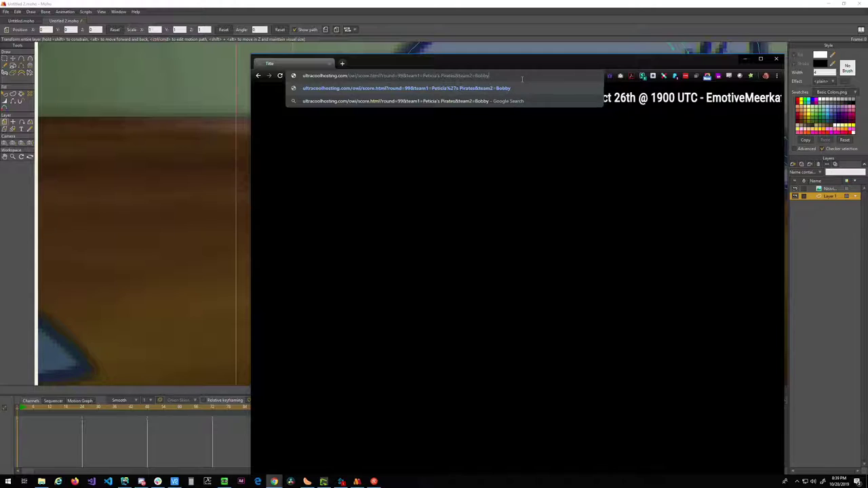
{"action": "type", "text": "yJo J"}
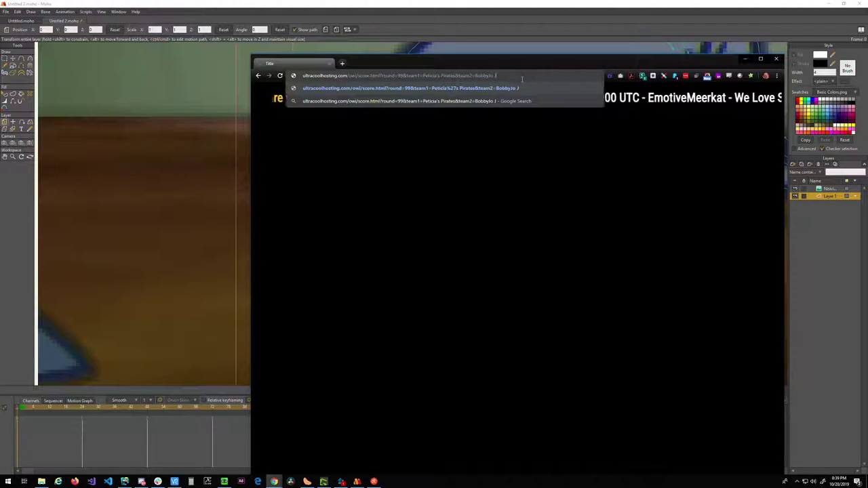
{"action": "type", "text": "o"}
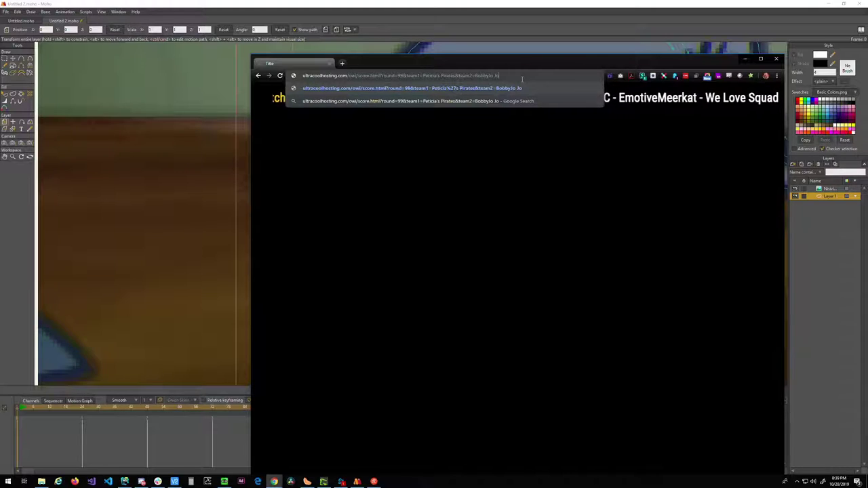
{"action": "key", "text": "BackSpace"}
{"action": "type", "text": "ingles"}
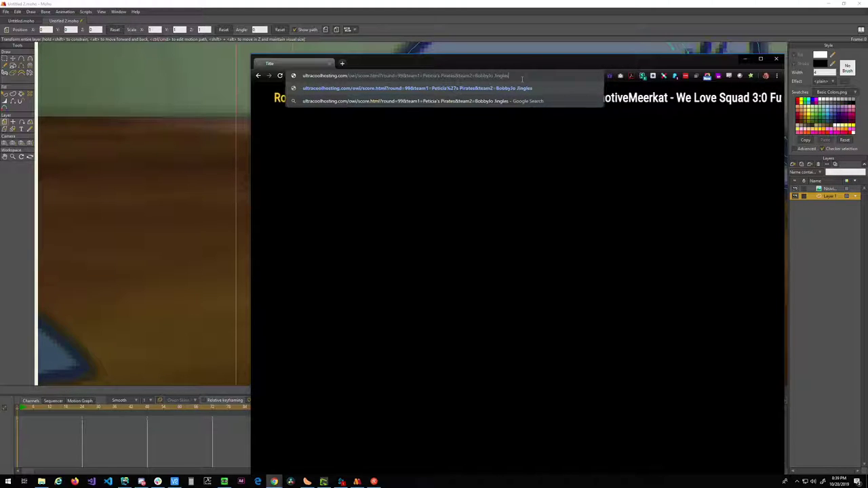
{"action": "key", "text": "Return"}
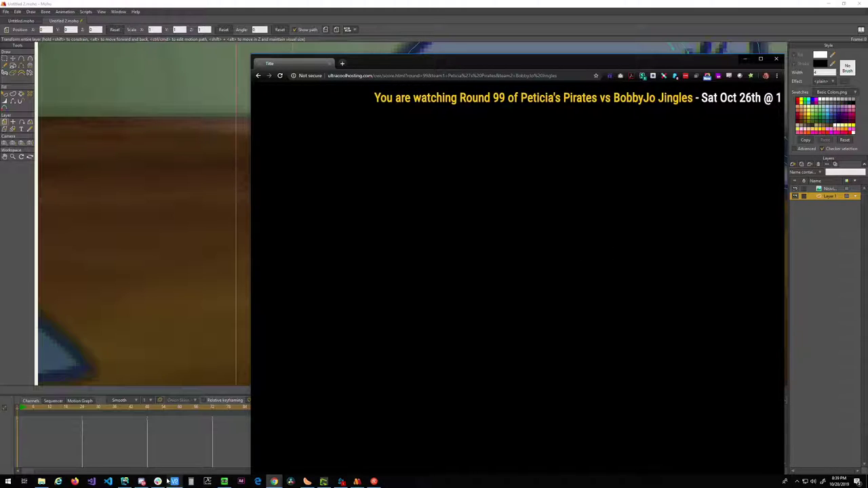
- Switch to WebStorm and examine the game time, caster, team name and score fields of the first two matches in score.js
{"action": "mouse_move", "coordinate": [174, 482]}
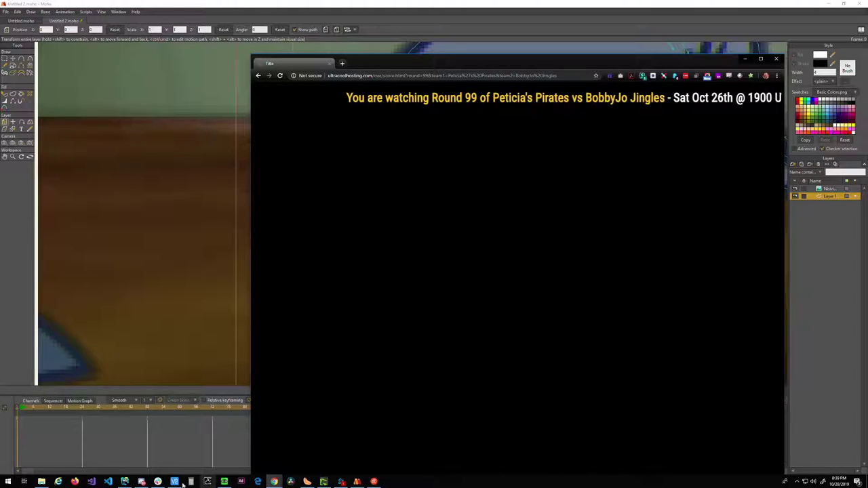
{"action": "left_click", "coordinate": [125, 482]}
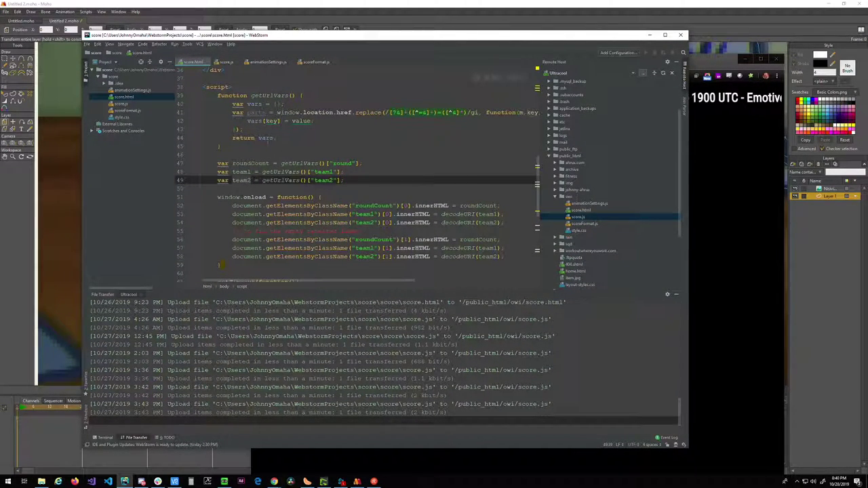
{"action": "left_click", "coordinate": [226, 62]}
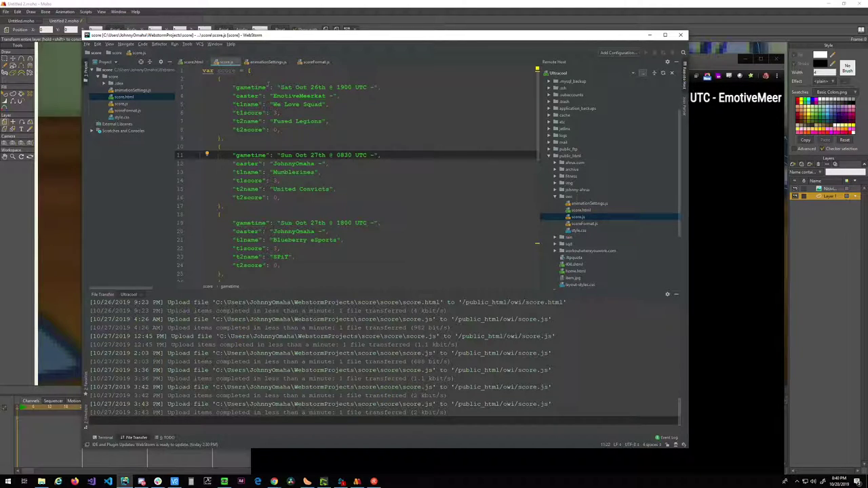
{"action": "left_click_drag", "start_coordinate": [232, 87], "coordinate": [324, 136]}
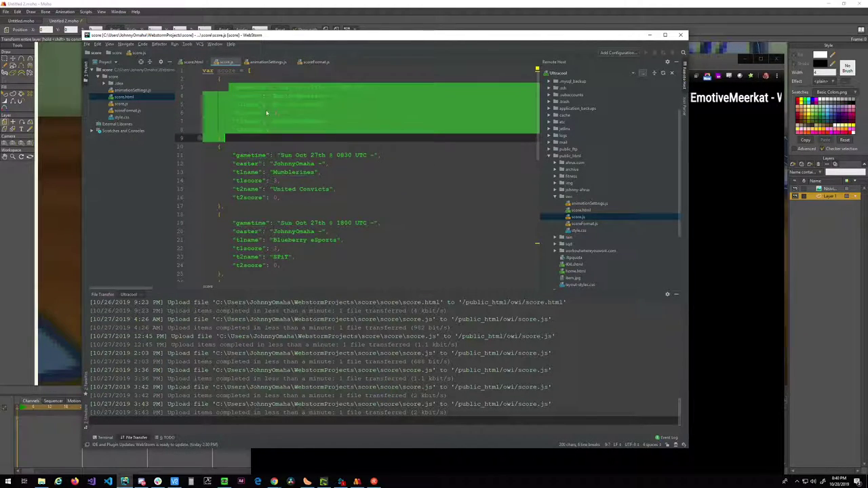
{"action": "scroll", "coordinate": [266, 114], "scroll_direction": "down", "scroll_amount": 3}
{"action": "left_click_drag", "start_coordinate": [229, 78], "coordinate": [293, 124]}
{"action": "scroll", "coordinate": [294, 124], "scroll_direction": "down", "scroll_amount": 2}
{"action": "scroll", "coordinate": [294, 124], "scroll_direction": "up", "scroll_amount": 3}
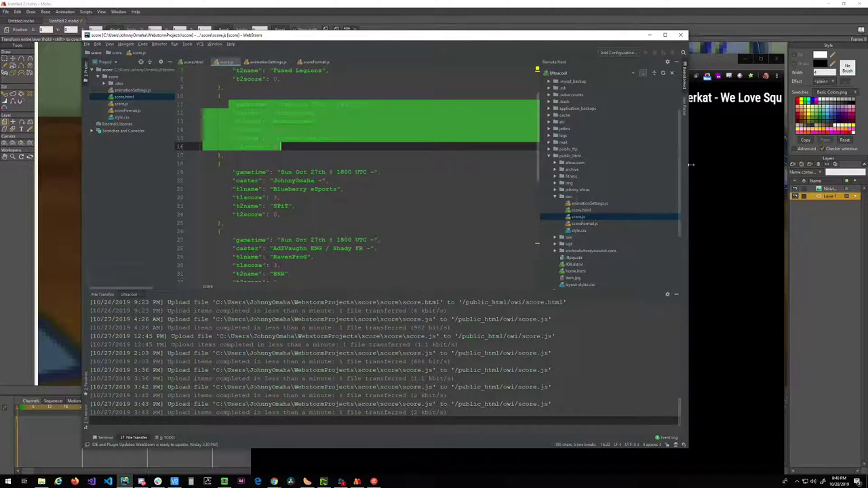
- Compare the scrolling ticker in Chrome with the match entries in WebStorm's score.js, reading through to the end of the list
{"action": "left_click", "coordinate": [685, 164]}
{"action": "left_click_drag", "start_coordinate": [439, 99], "coordinate": [468, 110]}
{"action": "left_click", "coordinate": [414, 115]}
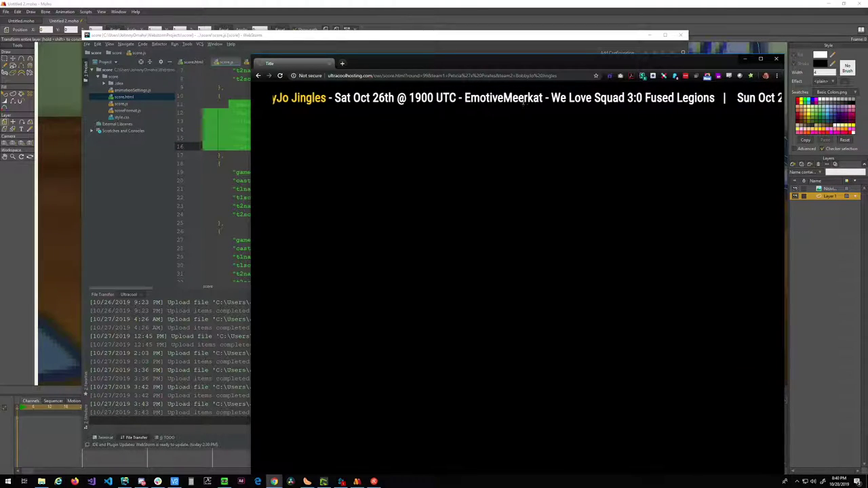
{"action": "left_click", "coordinate": [223, 112]}
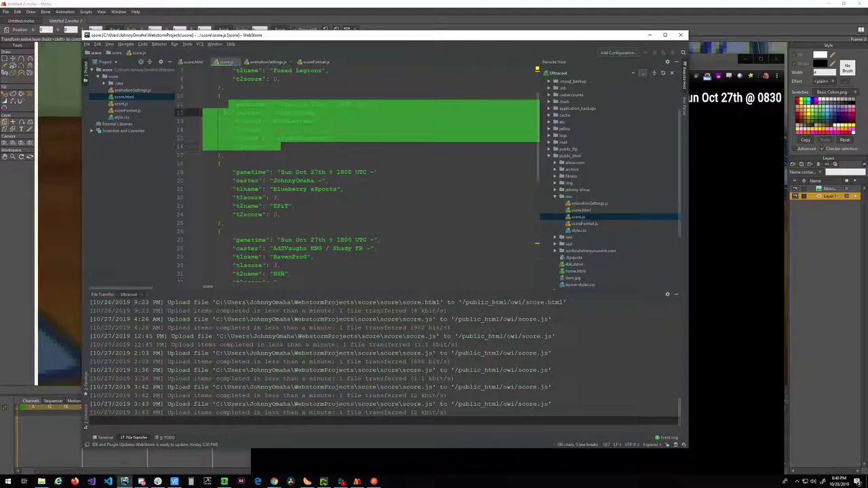
{"action": "left_click", "coordinate": [308, 112]}
{"action": "scroll", "coordinate": [291, 149], "scroll_direction": "down", "scroll_amount": 8}
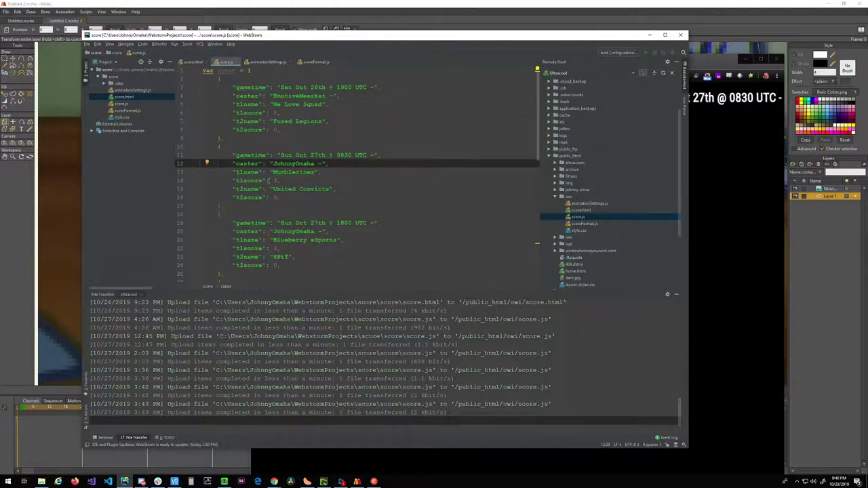
{"action": "scroll", "coordinate": [204, 231], "scroll_direction": "up", "scroll_amount": 9}
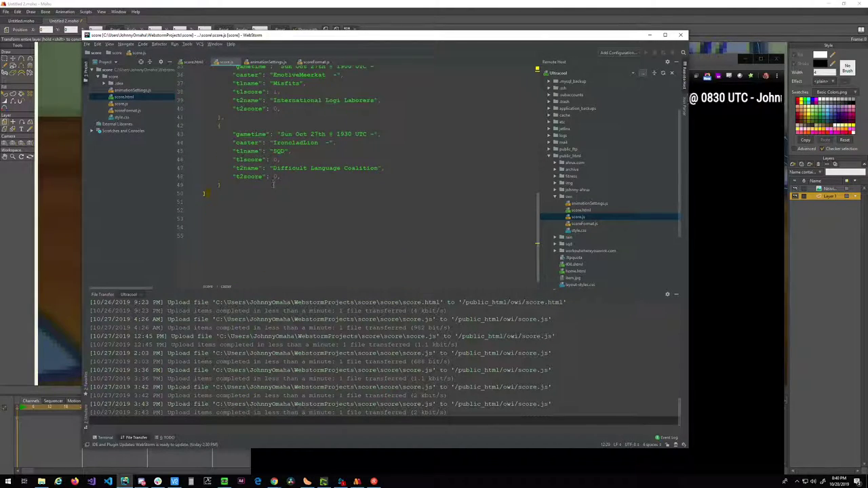
{"action": "scroll", "coordinate": [291, 223], "scroll_direction": "down", "scroll_amount": 2}
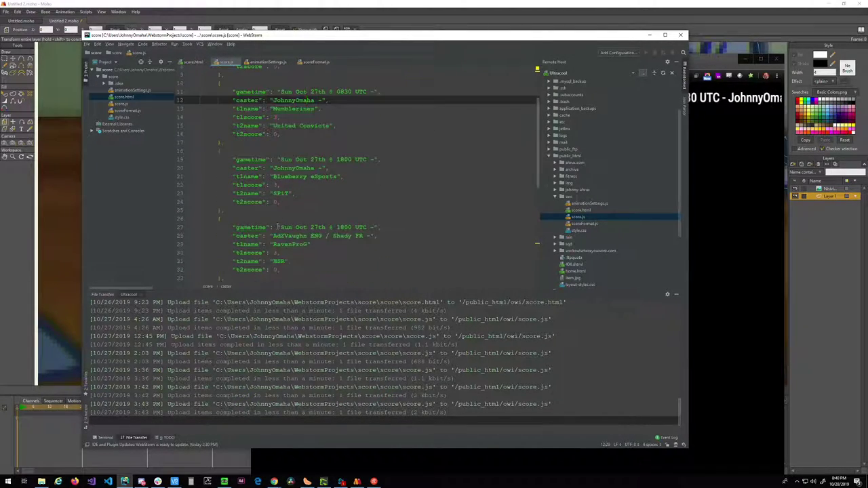
{"action": "scroll", "coordinate": [295, 193], "scroll_direction": "up", "scroll_amount": 2}
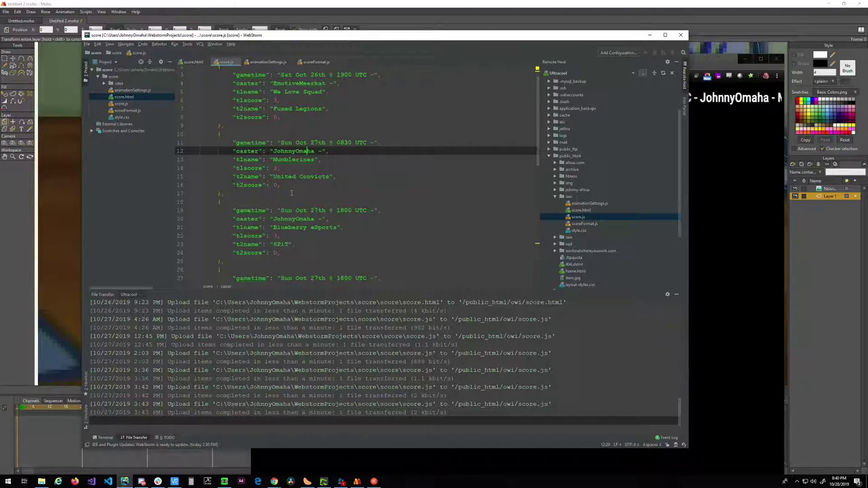
{"action": "scroll", "coordinate": [292, 193], "scroll_direction": "up", "scroll_amount": 1}
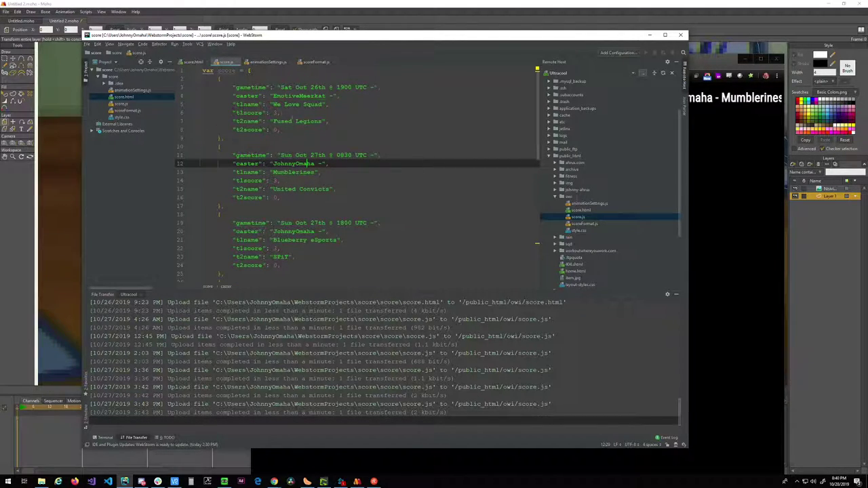
- Switch to Chrome, highlight the round and team parameters in the score page's URL, and shift the browser window aside
{"action": "left_click", "coordinate": [707, 139]}
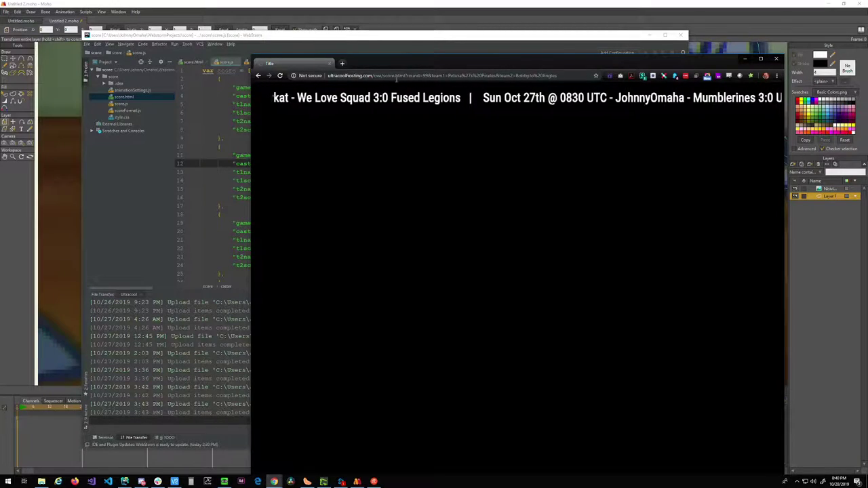
{"action": "left_click_drag", "start_coordinate": [360, 75], "coordinate": [530, 82]}
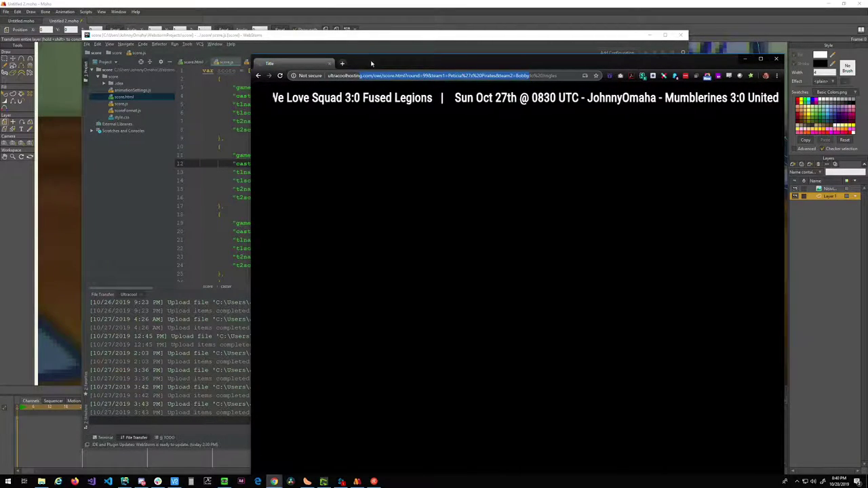
{"action": "left_click_drag", "start_coordinate": [372, 61], "coordinate": [360, 49]}
- Return to WebStorm and examine the highlight span and the replaceMe placeholder span in the body of score.html
{"action": "left_click", "coordinate": [132, 97]}
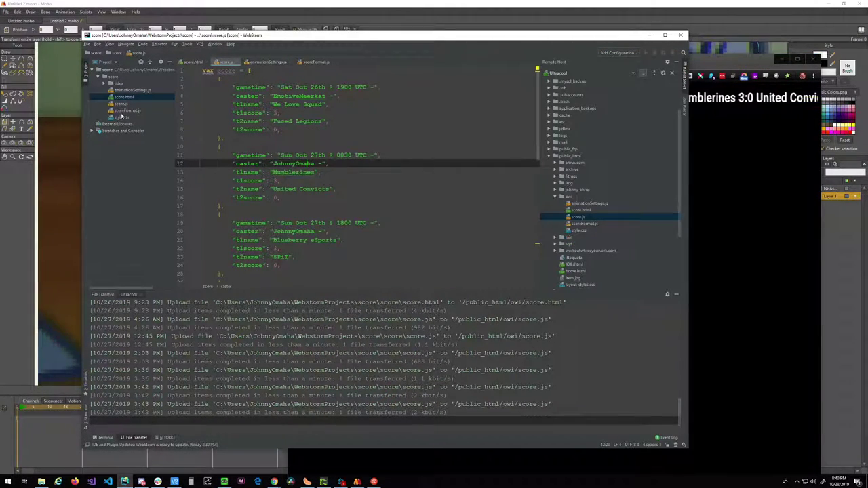
{"action": "left_click", "coordinate": [193, 64]}
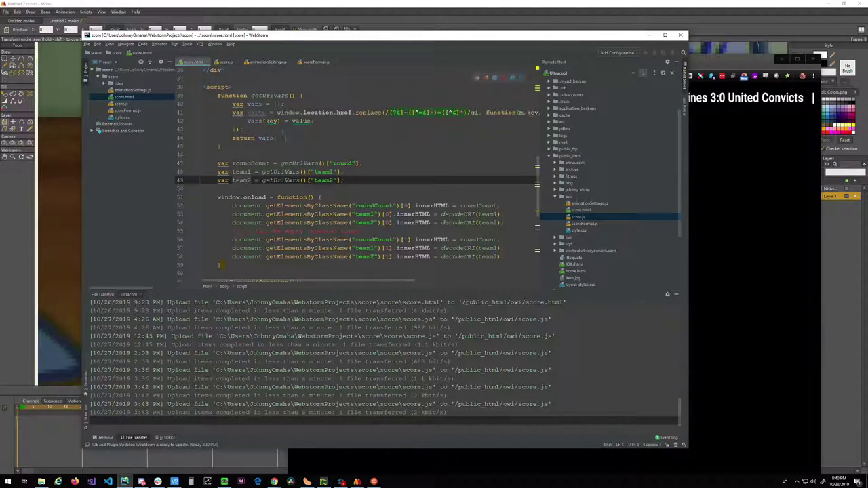
{"action": "scroll", "coordinate": [286, 142], "scroll_direction": "up", "scroll_amount": 7}
{"action": "left_click_drag", "start_coordinate": [219, 146], "coordinate": [381, 215]}
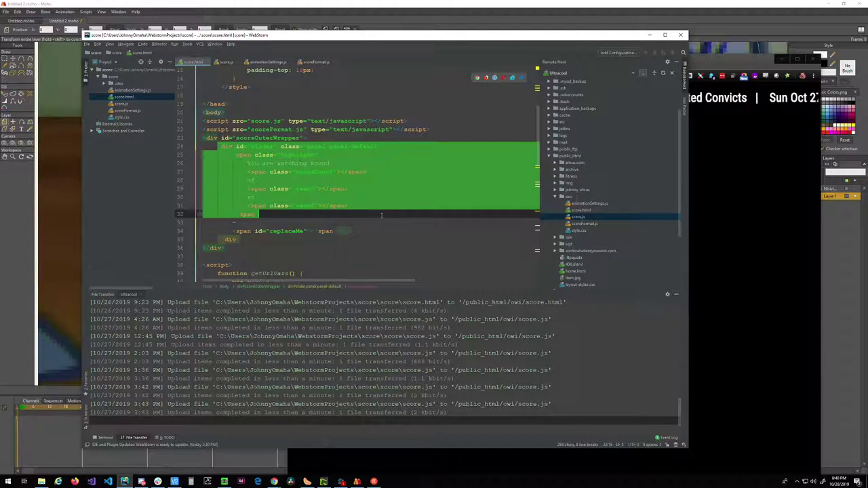
{"action": "left_click_drag", "start_coordinate": [229, 231], "coordinate": [355, 232]}
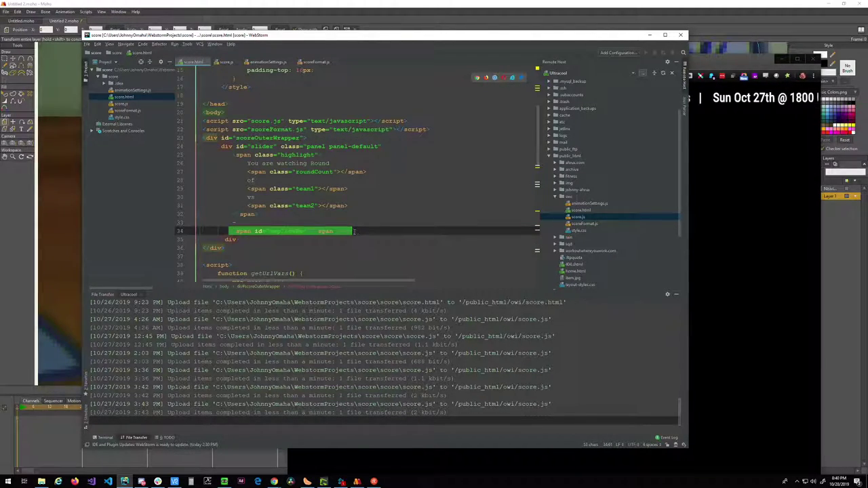
- Review the match data in score.js that feeds the placeholder, and return to score.html
{"action": "double_click", "coordinate": [123, 103]}
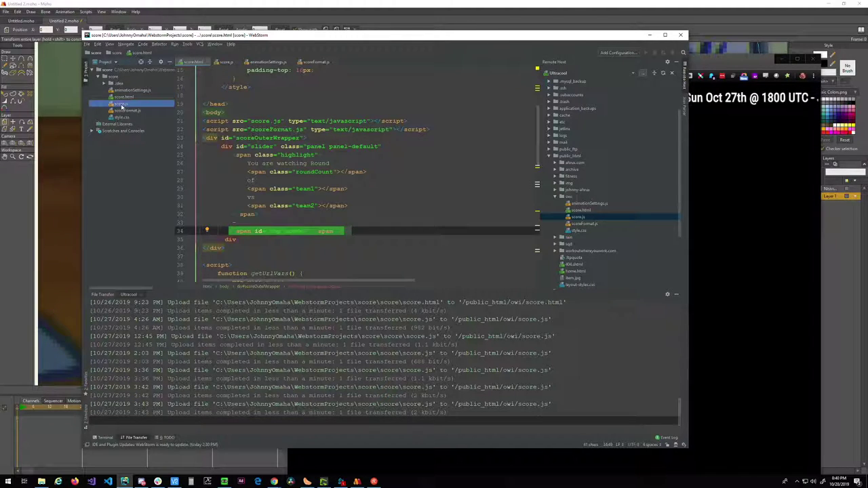
{"action": "scroll", "coordinate": [276, 182], "scroll_direction": "down", "scroll_amount": 5}
{"action": "scroll", "coordinate": [276, 182], "scroll_direction": "up", "scroll_amount": 9}
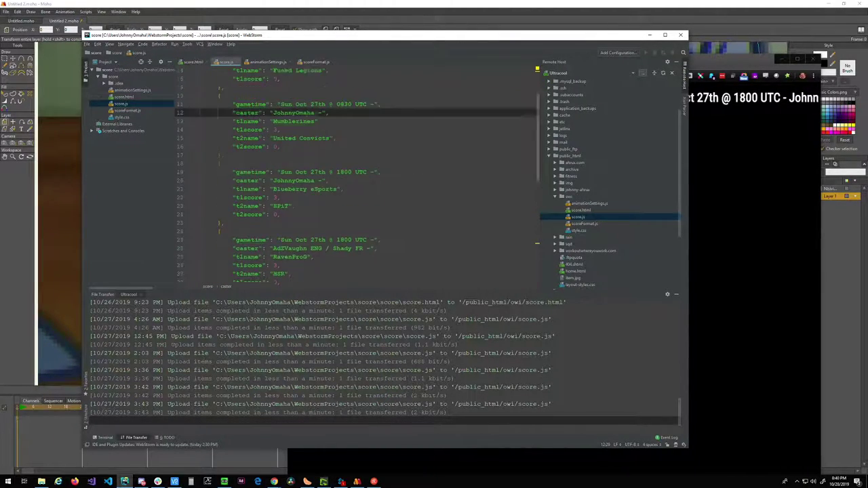
{"action": "left_click", "coordinate": [192, 63]}
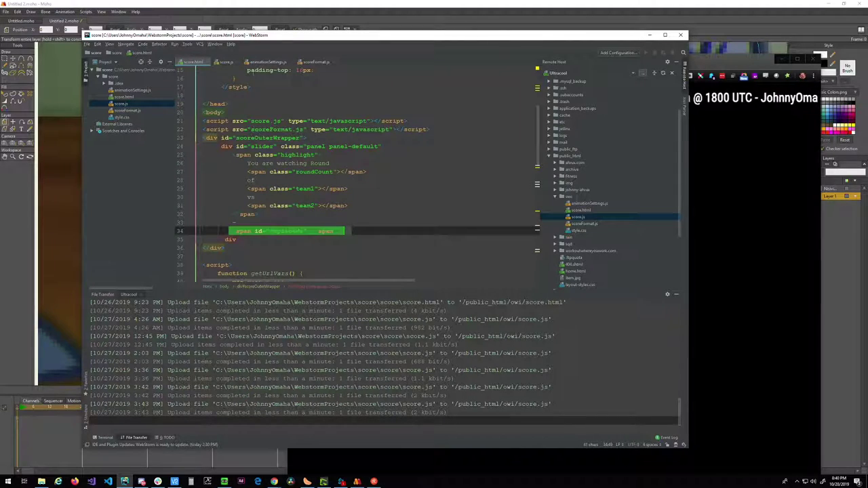
- Close the animationSettings.js and scoreFormat.js files in the editor
{"action": "left_click", "coordinate": [268, 62]}
{"action": "left_click", "coordinate": [288, 63]}
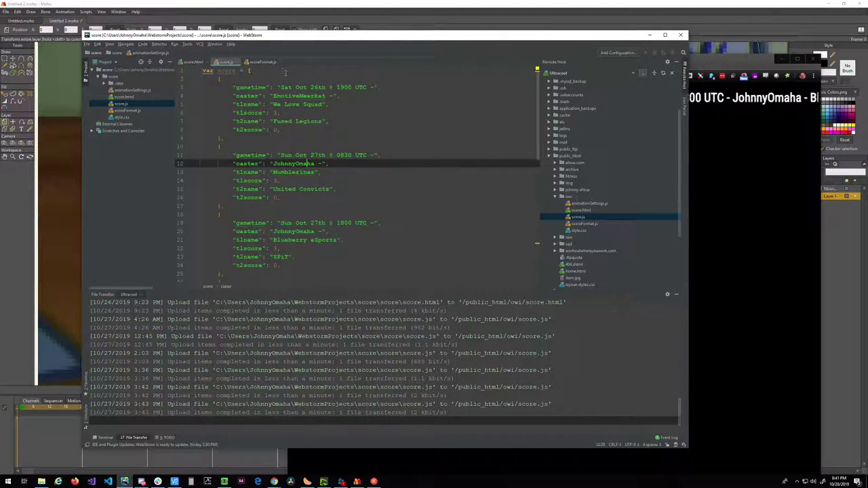
{"action": "left_click", "coordinate": [271, 62]}
{"action": "left_click", "coordinate": [279, 62]}
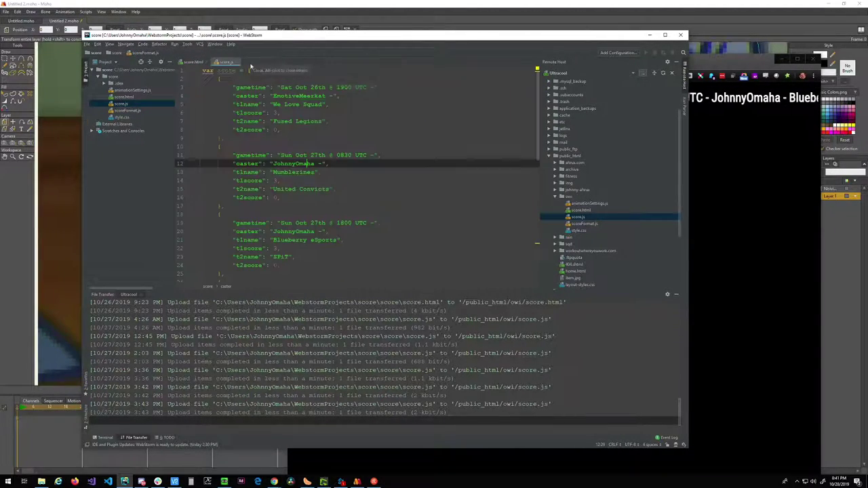
- Review the script in score.html, including the replaceMe replacement, the slider marquee and TweenMax calls, and the library links in the head
{"action": "left_click", "coordinate": [193, 62]}
{"action": "scroll", "coordinate": [290, 191], "scroll_direction": "down", "scroll_amount": 12}
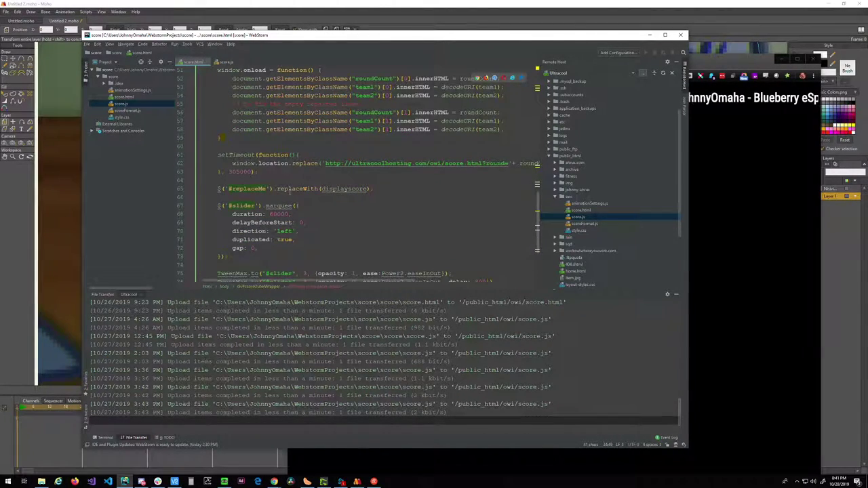
{"action": "scroll", "coordinate": [290, 190], "scroll_direction": "up", "scroll_amount": 3}
{"action": "scroll", "coordinate": [290, 192], "scroll_direction": "down", "scroll_amount": 6}
{"action": "scroll", "coordinate": [367, 198], "scroll_direction": "up", "scroll_amount": 3}
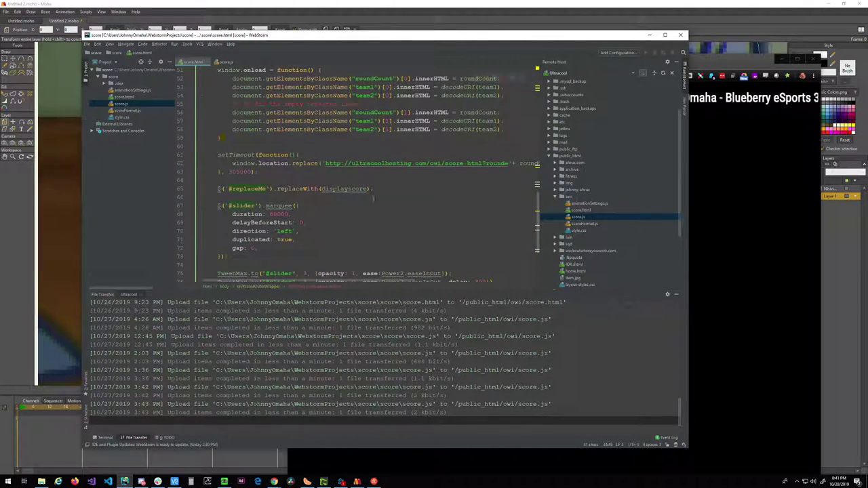
{"action": "scroll", "coordinate": [340, 251], "scroll_direction": "down", "scroll_amount": 4}
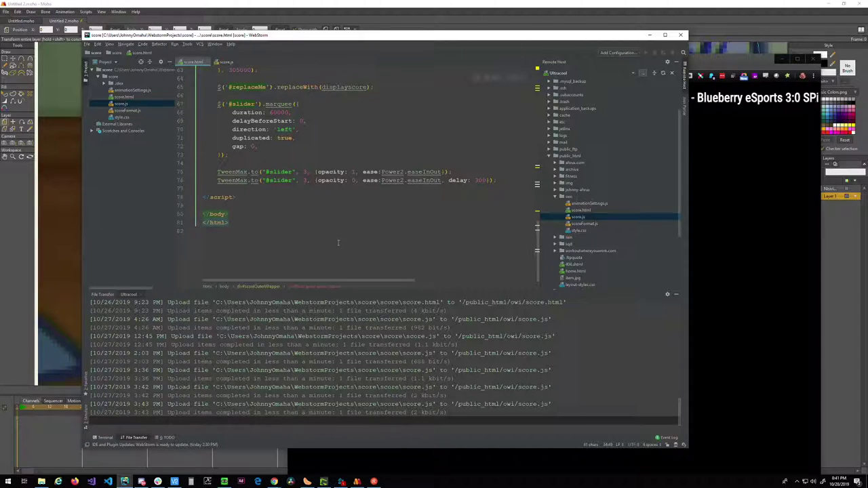
{"action": "scroll", "coordinate": [336, 240], "scroll_direction": "up", "scroll_amount": 20}
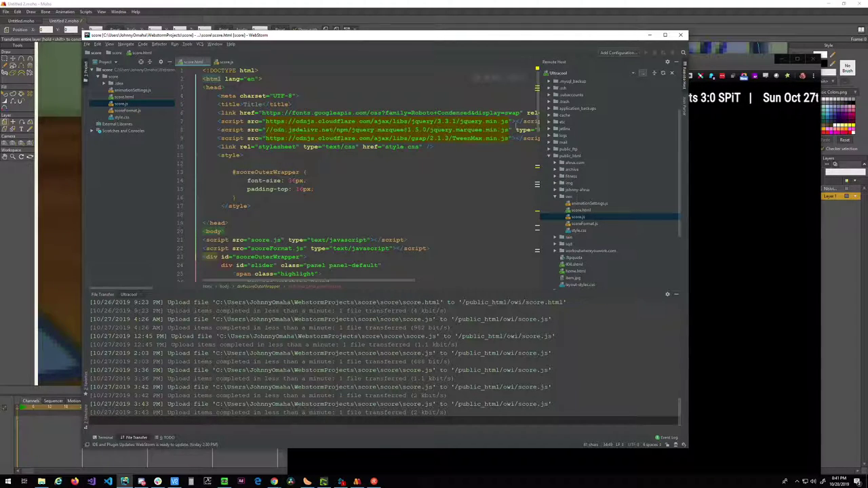
- Switch to Chrome, bring its window back over the editor, and turn all custom styles off on the greensock search results
{"action": "key", "text": "alt+Tab"}
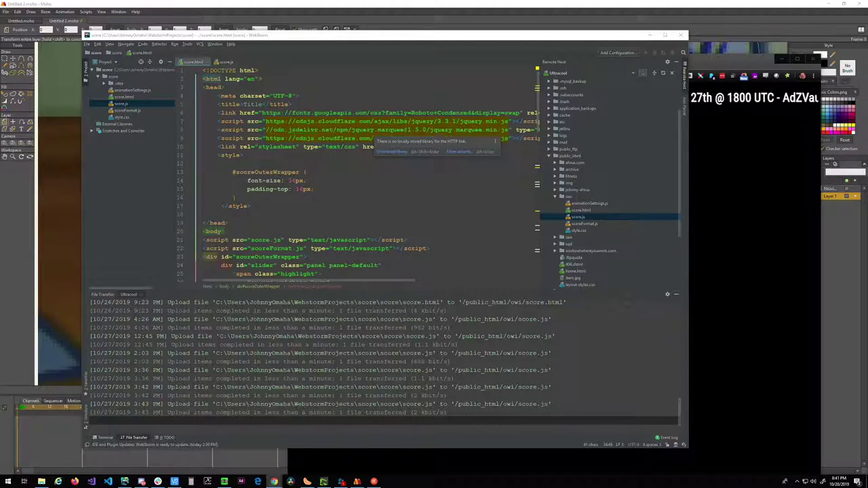
{"action": "left_click_drag", "start_coordinate": [867, 95], "coordinate": [311, 57]}
{"action": "left_click", "coordinate": [679, 75]}
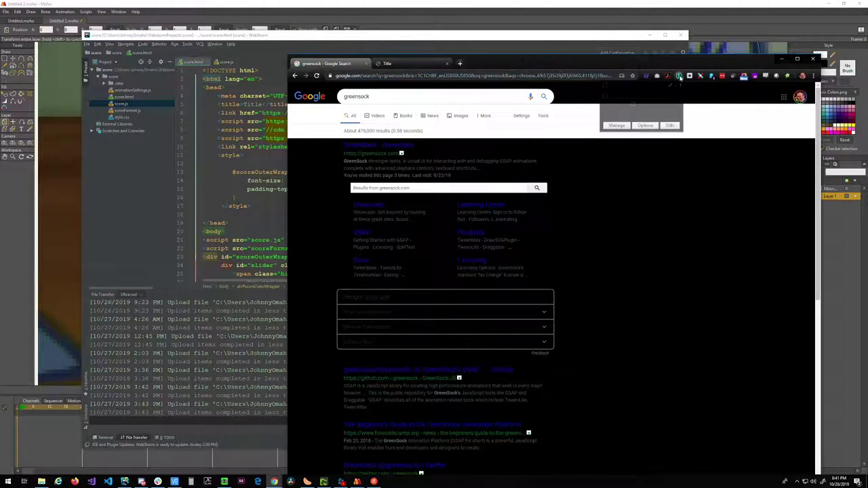
{"action": "left_click", "coordinate": [604, 97]}
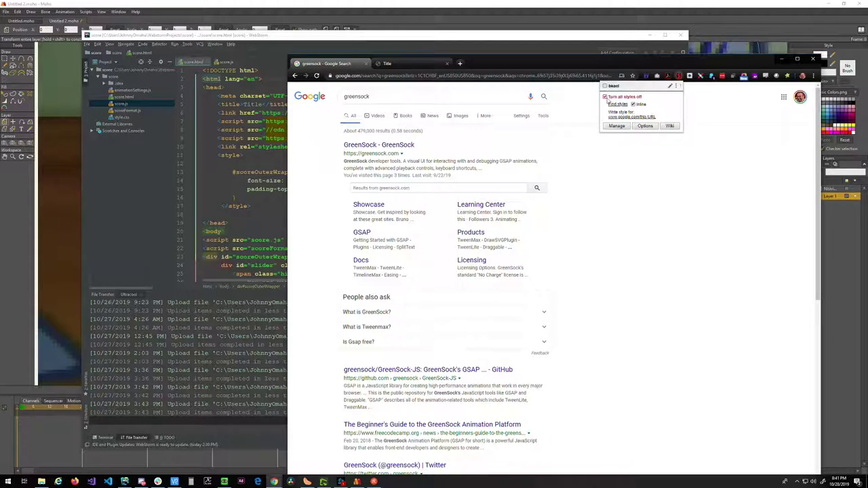
{"action": "left_click", "coordinate": [629, 158]}
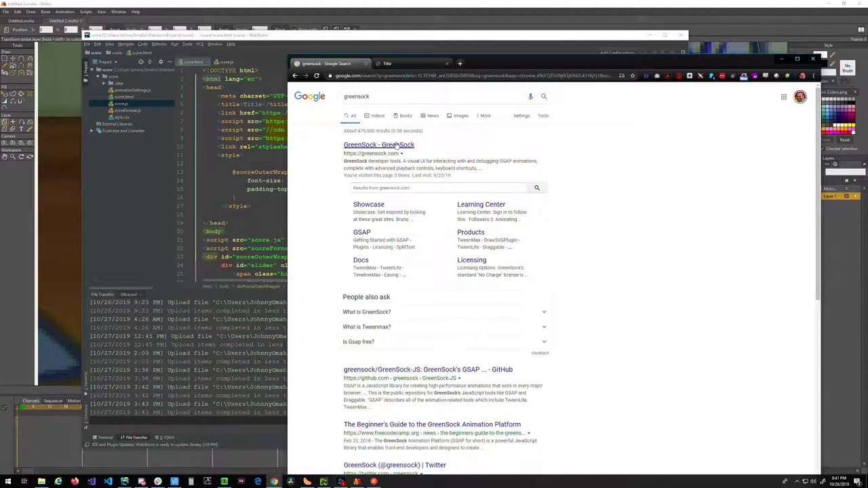
- Open the GreenSock website from the search results and look over its home page and list of products
{"action": "left_click", "coordinate": [346, 145]}
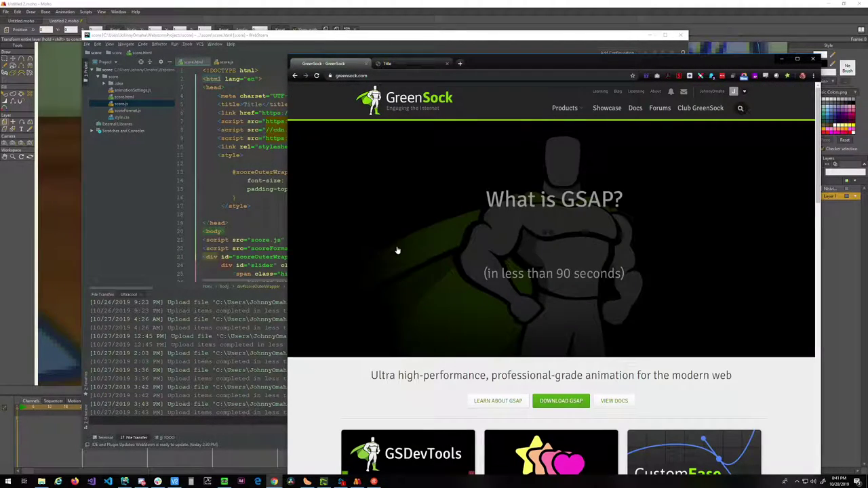
{"action": "scroll", "coordinate": [509, 291], "scroll_direction": "down", "scroll_amount": 2}
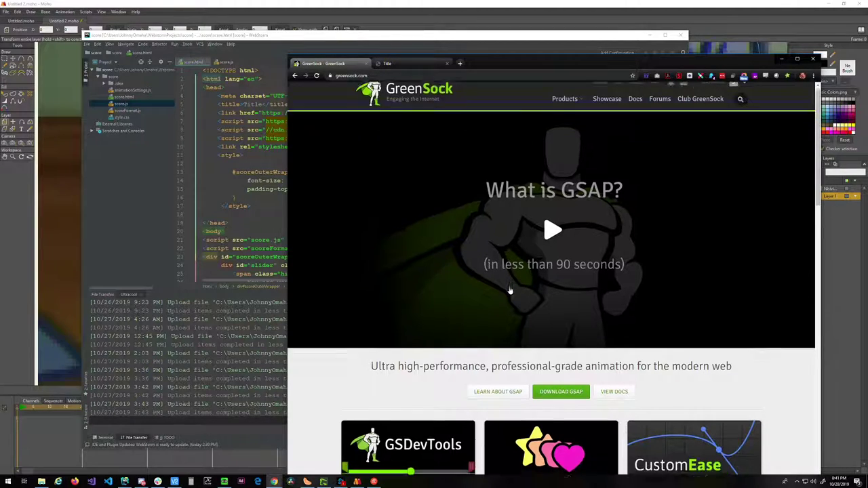
{"action": "scroll", "coordinate": [520, 347], "scroll_direction": "down", "scroll_amount": 1}
{"action": "scroll", "coordinate": [528, 343], "scroll_direction": "up", "scroll_amount": 2}
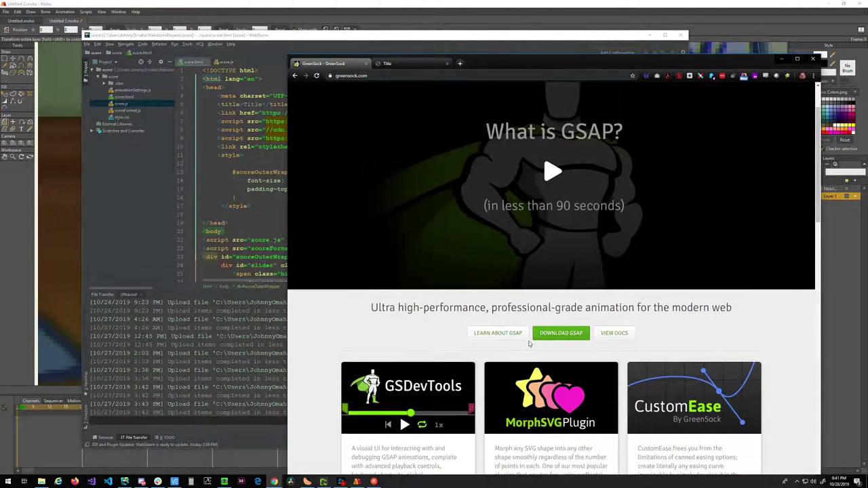
{"action": "scroll", "coordinate": [528, 350], "scroll_direction": "down", "scroll_amount": 3}
{"action": "scroll", "coordinate": [515, 353], "scroll_direction": "down", "scroll_amount": 2}
{"action": "scroll", "coordinate": [493, 357], "scroll_direction": "up", "scroll_amount": 5}
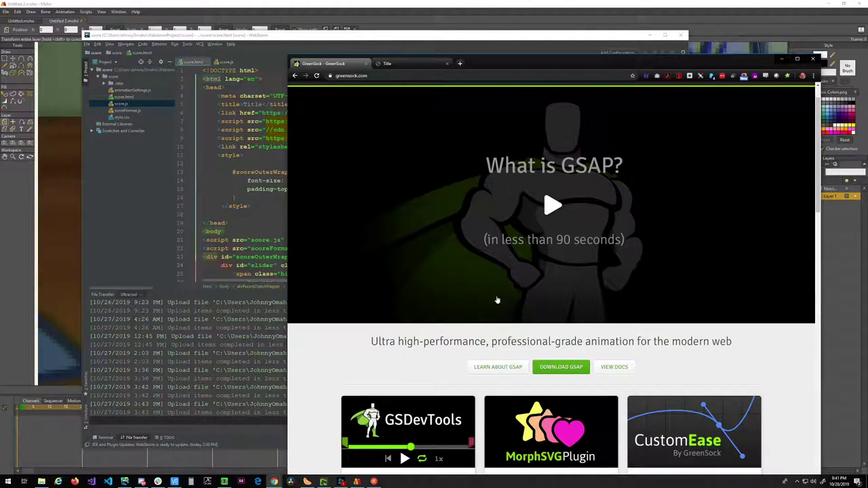
{"action": "scroll", "coordinate": [504, 285], "scroll_direction": "down", "scroll_amount": 5}
{"action": "scroll", "coordinate": [478, 340], "scroll_direction": "down", "scroll_amount": 2}
{"action": "scroll", "coordinate": [479, 339], "scroll_direction": "up", "scroll_amount": 6}
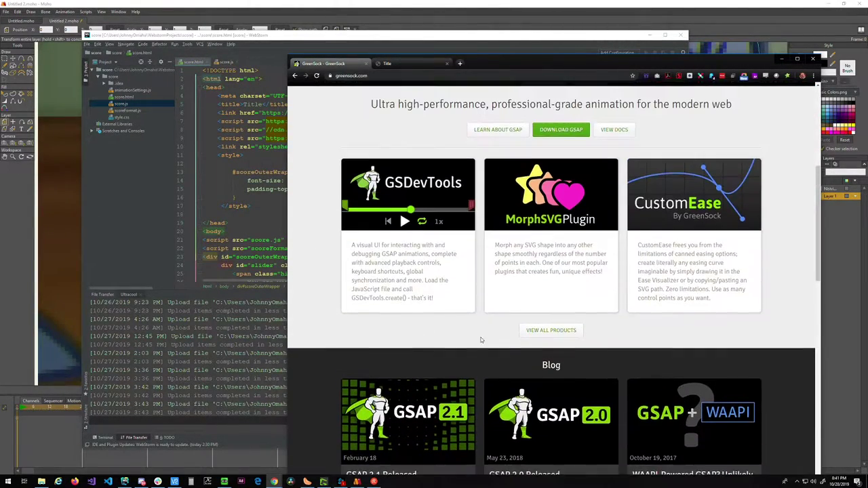
{"action": "mouse_move", "coordinate": [567, 114]}
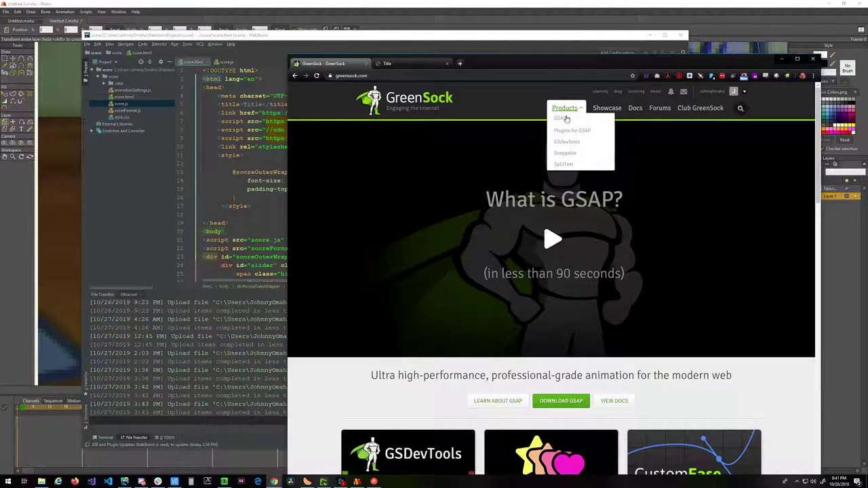
- Move the browser window aside, switch back to Moho, and compare the tracing with and without the reference image layer
{"action": "left_click_drag", "start_coordinate": [500, 63], "coordinate": [0, 63]}
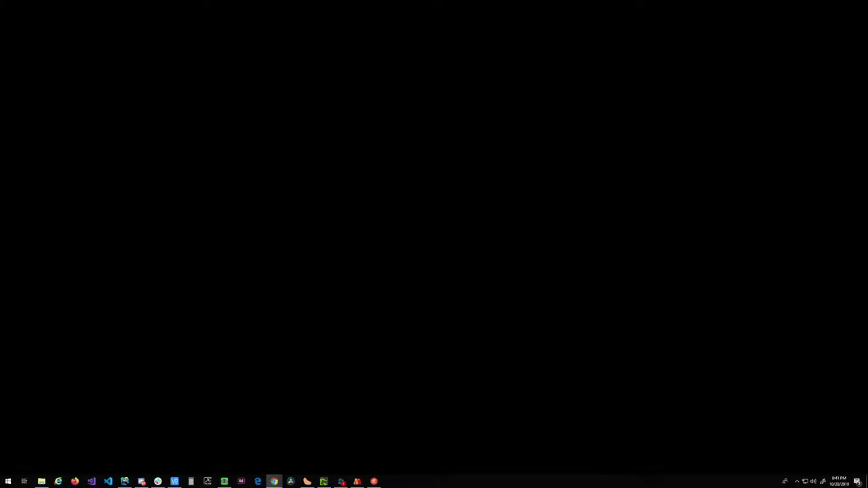
{"action": "left_click", "coordinate": [357, 481]}
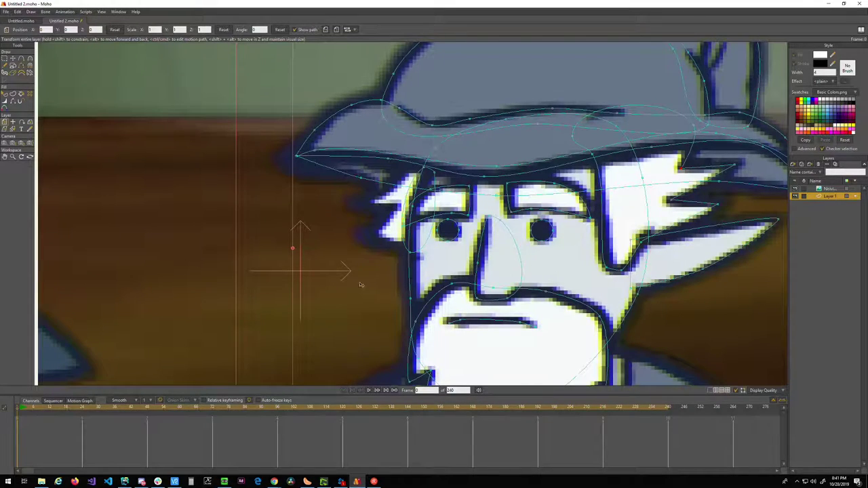
{"action": "left_click", "coordinate": [795, 190]}
{"action": "left_click", "coordinate": [795, 189]}
{"action": "left_click", "coordinate": [795, 189]}
{"action": "left_click", "coordinate": [796, 189]}
{"action": "left_click", "coordinate": [796, 188]}
{"action": "left_click", "coordinate": [796, 188]}
{"action": "left_click", "coordinate": [796, 189]}
- Draw a closed two-spiked hair tuft shape beside the face, beneath the front end of the hat brim
{"action": "scroll", "coordinate": [472, 221], "scroll_direction": "down", "scroll_amount": 3}
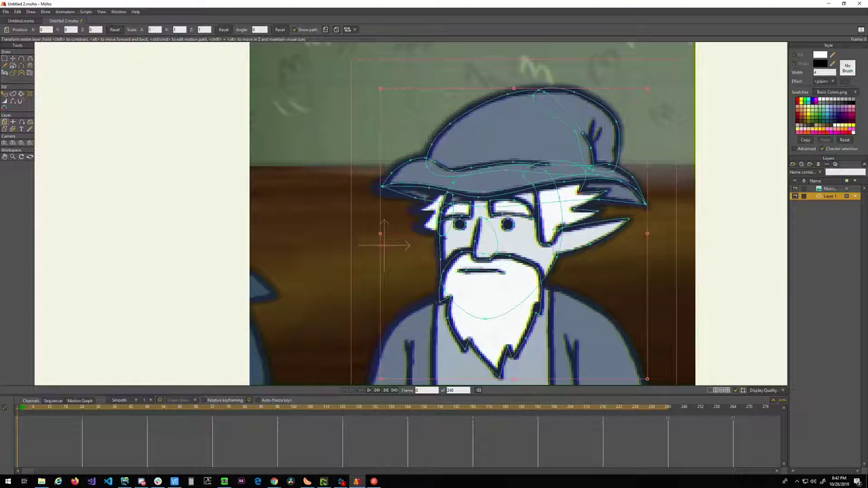
{"action": "scroll", "coordinate": [467, 280], "scroll_direction": "up", "scroll_amount": 8}
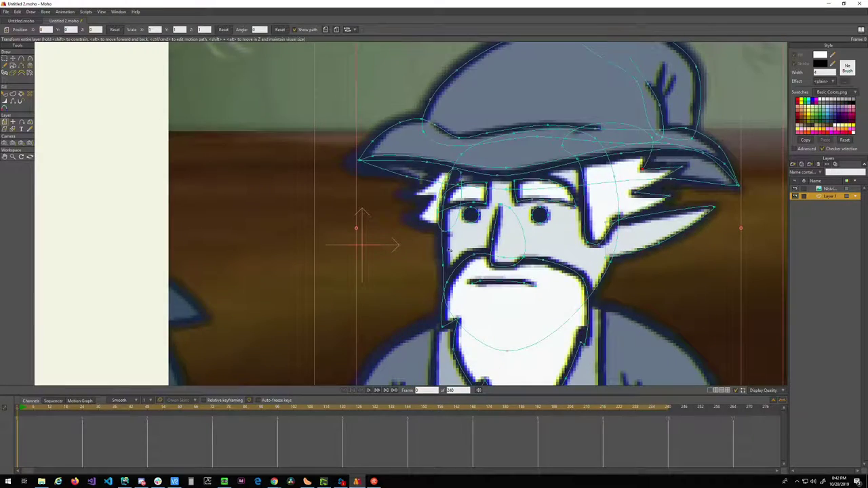
{"action": "key", "text": "a"}
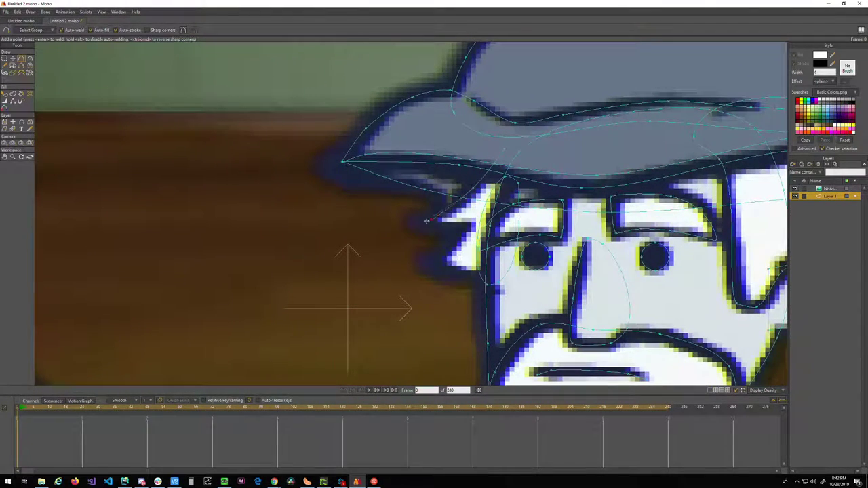
{"action": "mouse_move", "coordinate": [421, 219]}
{"action": "left_mouse_down"}
{"action": "mouse_move", "coordinate": [462, 225]}
{"action": "mouse_move", "coordinate": [434, 261]}
{"action": "mouse_move", "coordinate": [454, 276]}
{"action": "mouse_move", "coordinate": [502, 280]}
{"action": "mouse_move", "coordinate": [541, 194]}
{"action": "mouse_move", "coordinate": [541, 155]}
{"action": "mouse_move", "coordinate": [505, 149]}
{"action": "left_mouse_up"}
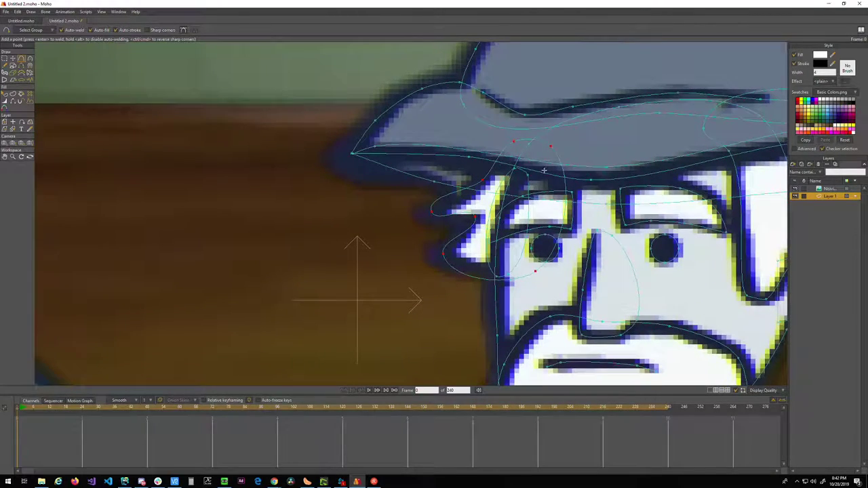
- Sharpen the corner points along the hair tuft's outer edge and give the notch between its two spikes a slight curve
{"action": "key", "text": "g"}
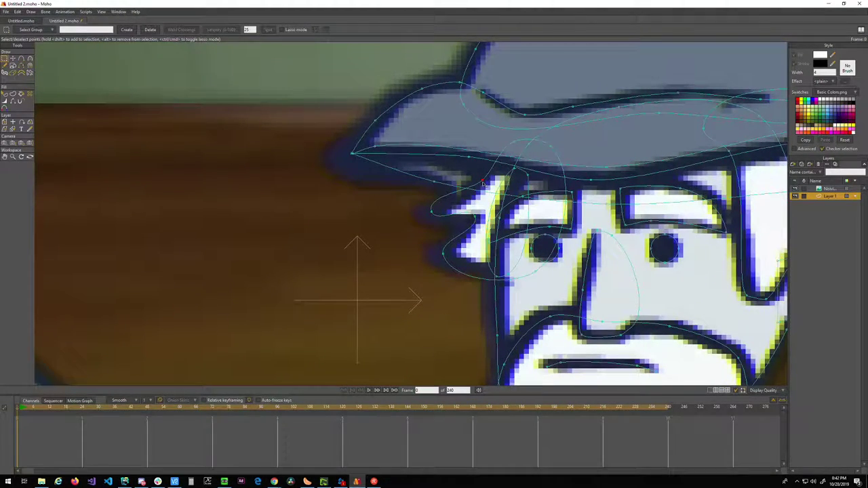
{"action": "key", "text": "c"}
{"action": "left_click_drag", "start_coordinate": [484, 181], "coordinate": [360, 226]}
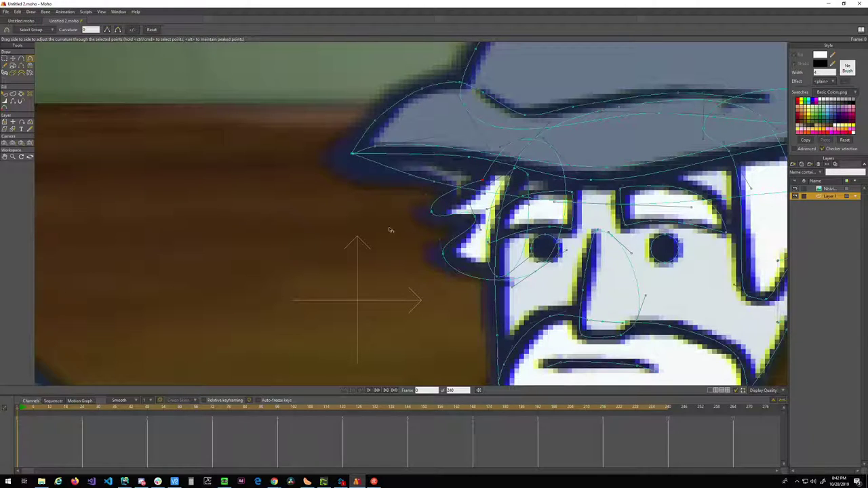
{"action": "left_click_drag", "start_coordinate": [430, 215], "coordinate": [262, 217]}
{"action": "left_click_drag", "start_coordinate": [477, 218], "coordinate": [246, 234]}
{"action": "left_click_drag", "start_coordinate": [450, 256], "coordinate": [191, 262]}
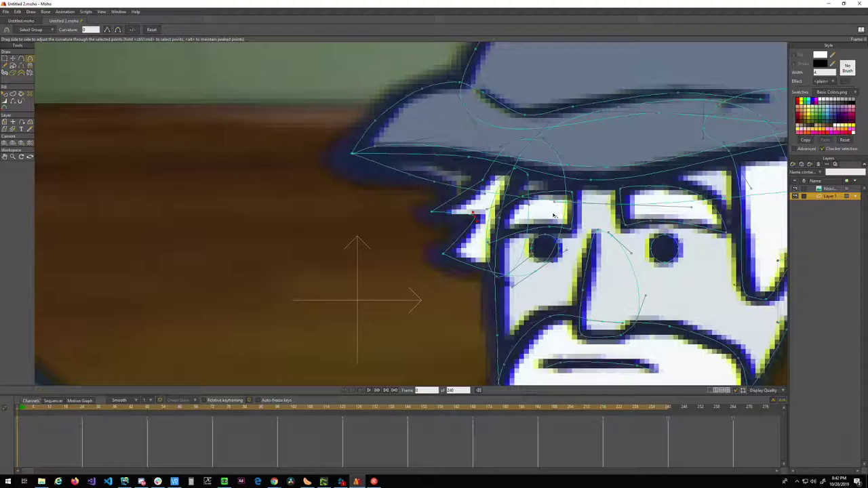
{"action": "left_click_drag", "start_coordinate": [573, 216], "coordinate": [516, 217]}
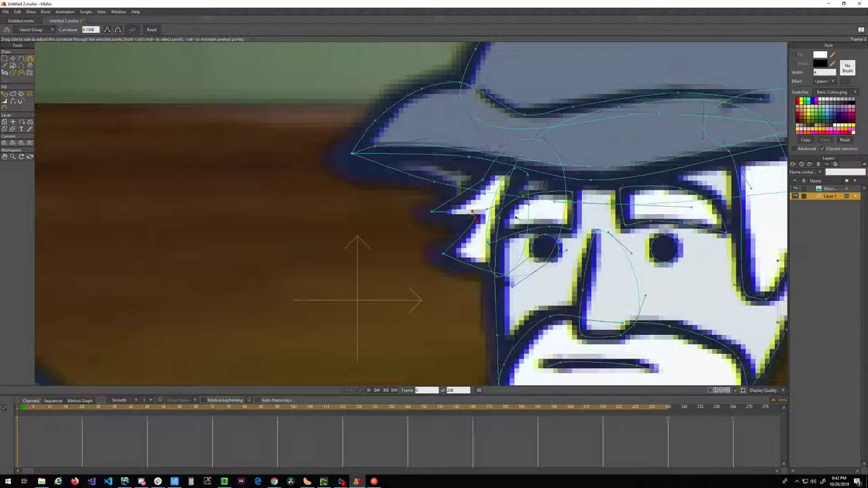
- Reposition the tip of the hair tuft's upper spike to follow the reference image
{"action": "key", "text": "t"}
{"action": "left_click", "coordinate": [436, 217]}
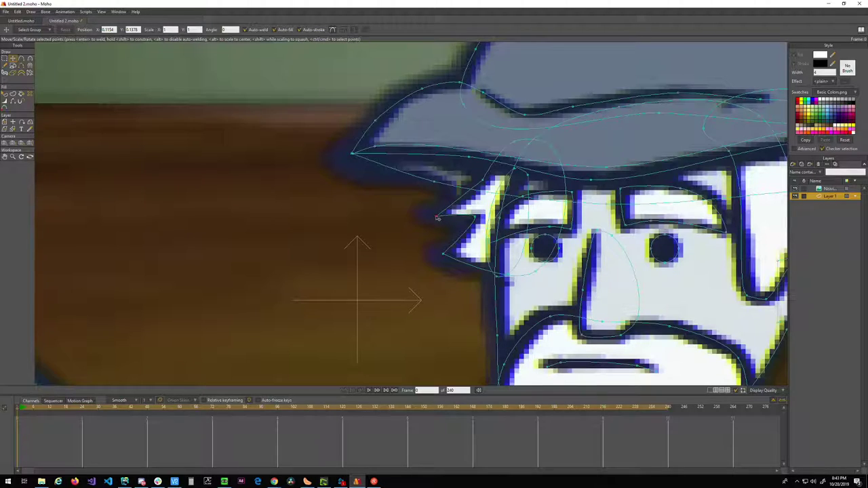
{"action": "left_click_drag", "start_coordinate": [463, 272], "coordinate": [295, 201]}
- Inspect the traced outlines of the hat, face and beard against the reference image, including the untraced shoulders
{"action": "scroll", "coordinate": [295, 200], "scroll_direction": "down", "scroll_amount": 3}
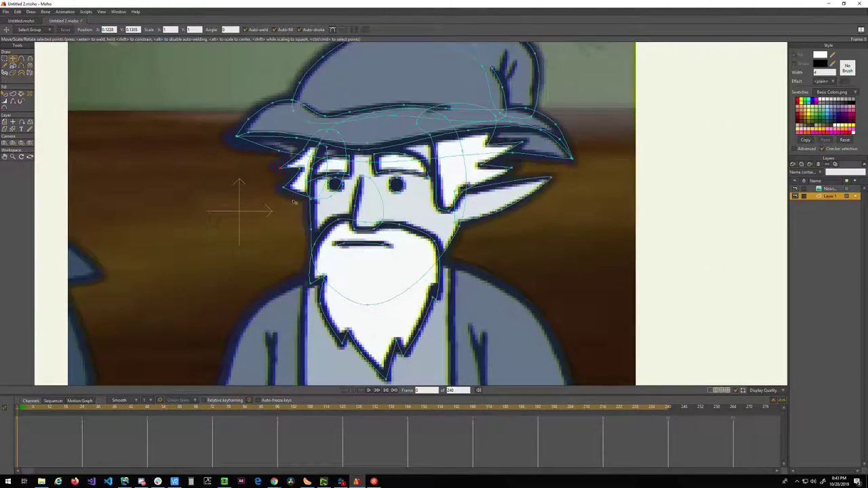
{"action": "scroll", "coordinate": [298, 211], "scroll_direction": "up", "scroll_amount": 4}
{"action": "scroll", "coordinate": [308, 224], "scroll_direction": "down", "scroll_amount": 6}
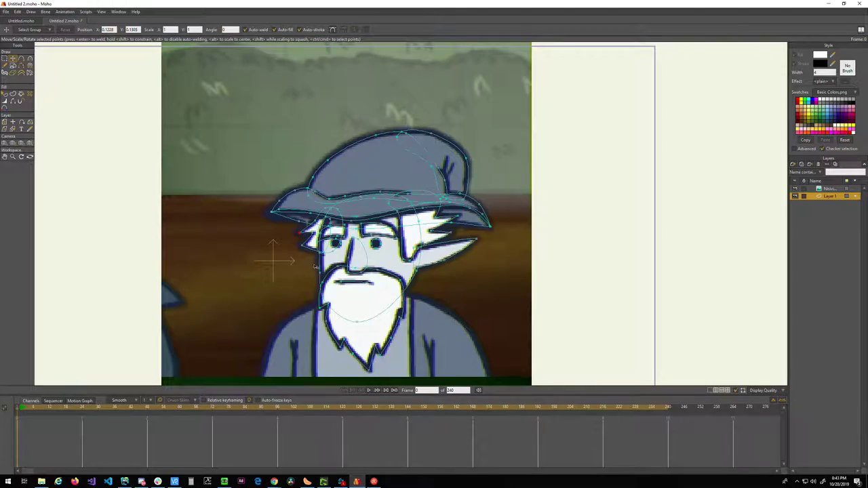
{"action": "left_click_drag", "start_coordinate": [321, 287], "coordinate": [346, 196]}
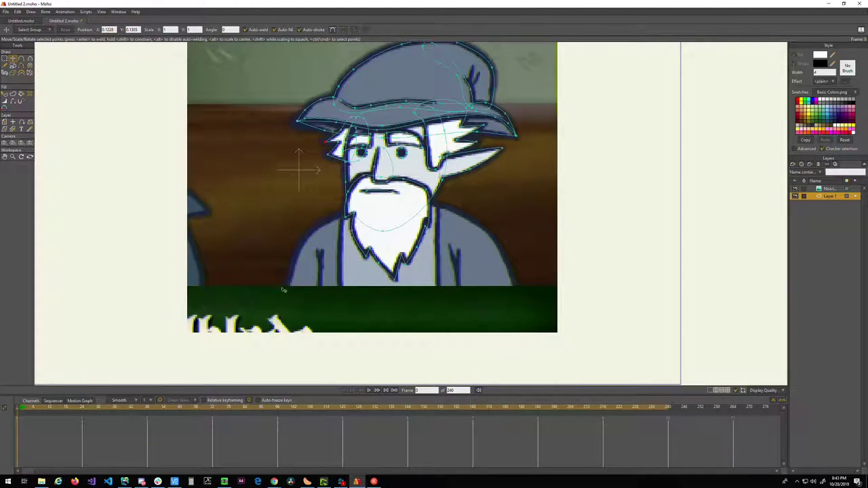
{"action": "scroll", "coordinate": [282, 290], "scroll_direction": "up", "scroll_amount": 3}
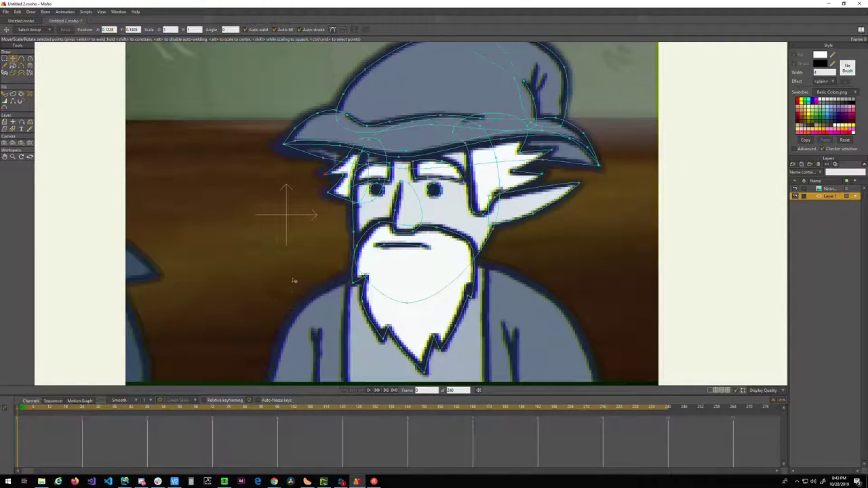
{"action": "scroll", "coordinate": [293, 323], "scroll_direction": "up", "scroll_amount": 4}
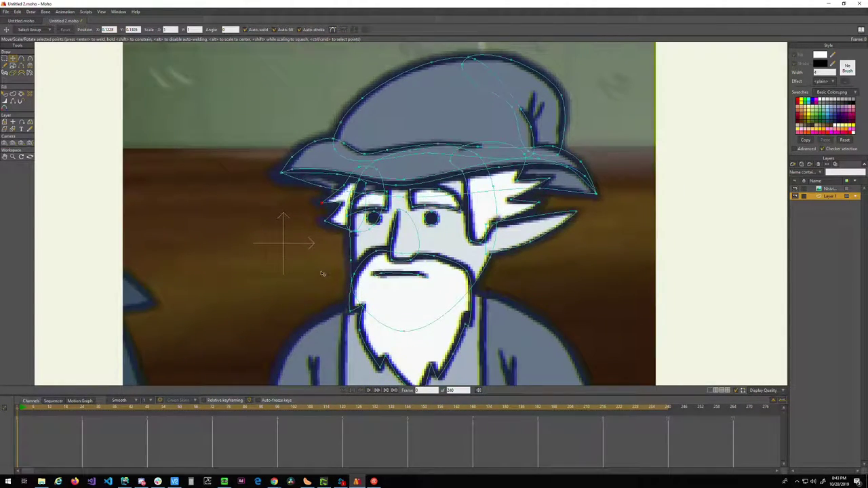
{"action": "scroll", "coordinate": [324, 272], "scroll_direction": "up", "scroll_amount": 4}
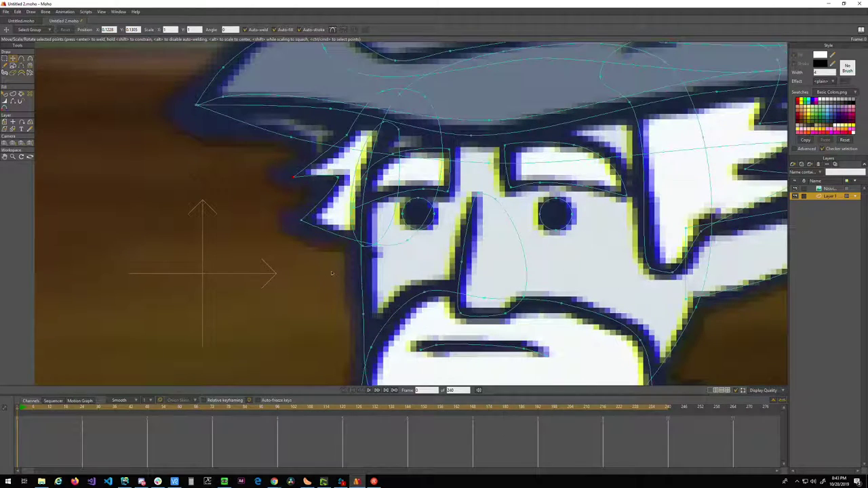
- Hide the reference image layer and reorder the hair tuft shape behind the face but in front of the hat brim's underside
{"action": "key", "text": "g"}
{"action": "left_click", "coordinate": [795, 189]}
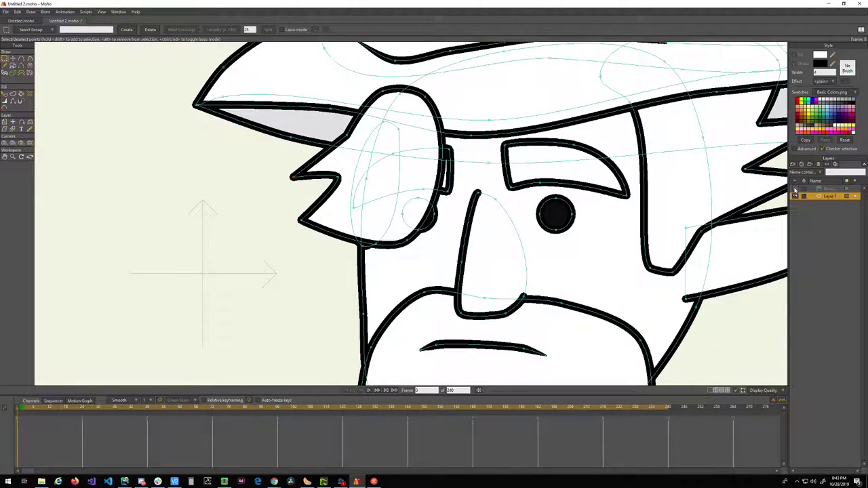
{"action": "key", "text": "q"}
{"action": "left_click", "coordinate": [333, 170]}
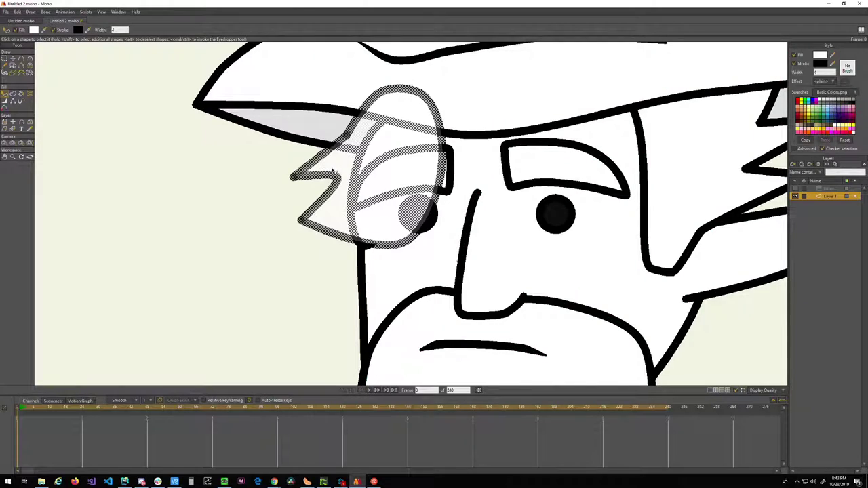
{"action": "left_click", "coordinate": [336, 183]}
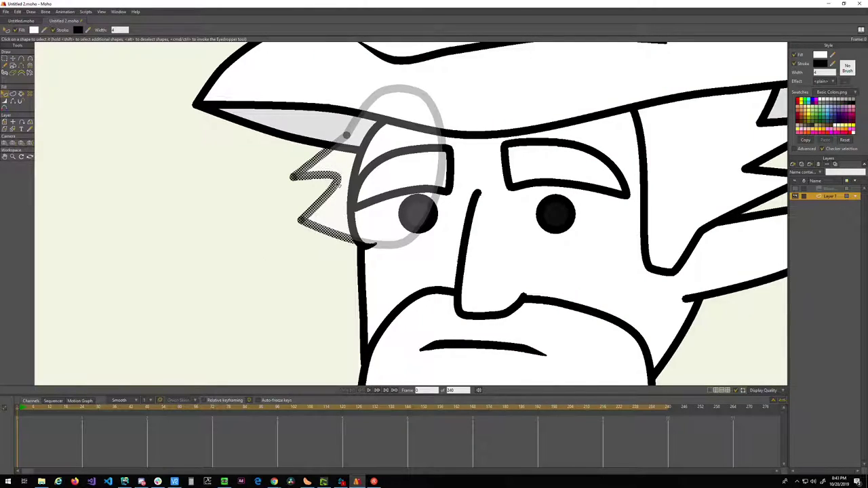
{"action": "key", "text": "Up"}
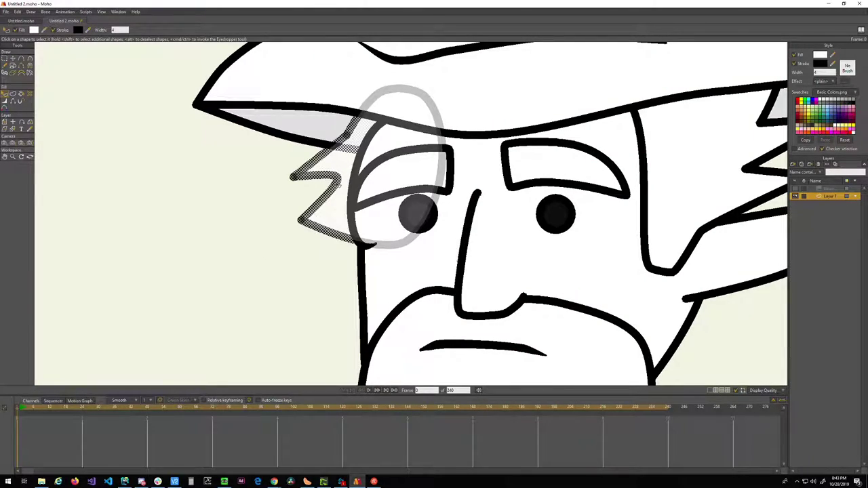
- Deselect the hair tuft shape and inspect the whole traced head
{"action": "left_click", "coordinate": [266, 307]}
{"action": "scroll", "coordinate": [364, 228], "scroll_direction": "down", "scroll_amount": 4}
{"action": "left_click_drag", "start_coordinate": [436, 223], "coordinate": [402, 268]}
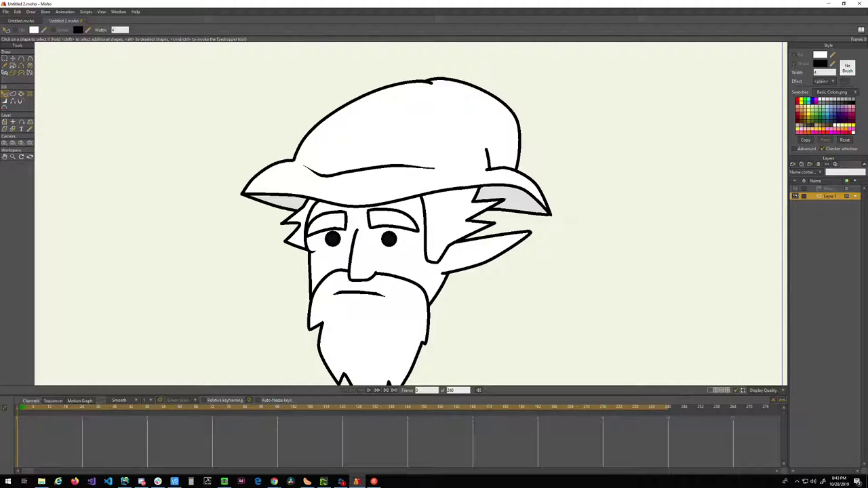
- Switch to the Chrome window and look through the Brickmania home page's helicopter feature, featured products and new products
{"action": "key", "text": "alt+Tab"}
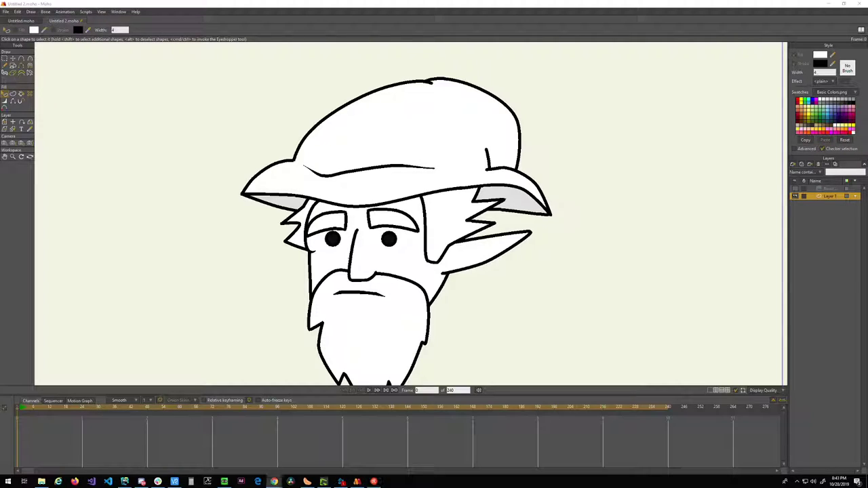
{"action": "left_click_drag", "start_coordinate": [867, 120], "coordinate": [245, 28]}
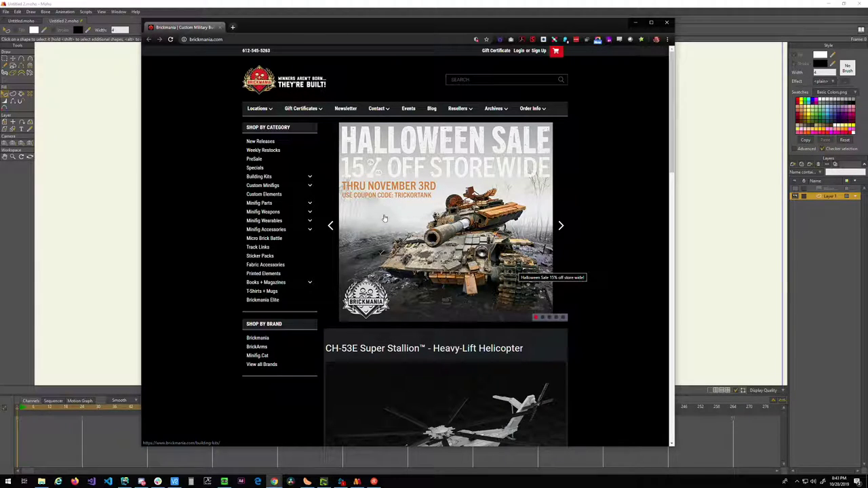
{"action": "scroll", "coordinate": [474, 303], "scroll_direction": "down", "scroll_amount": 3}
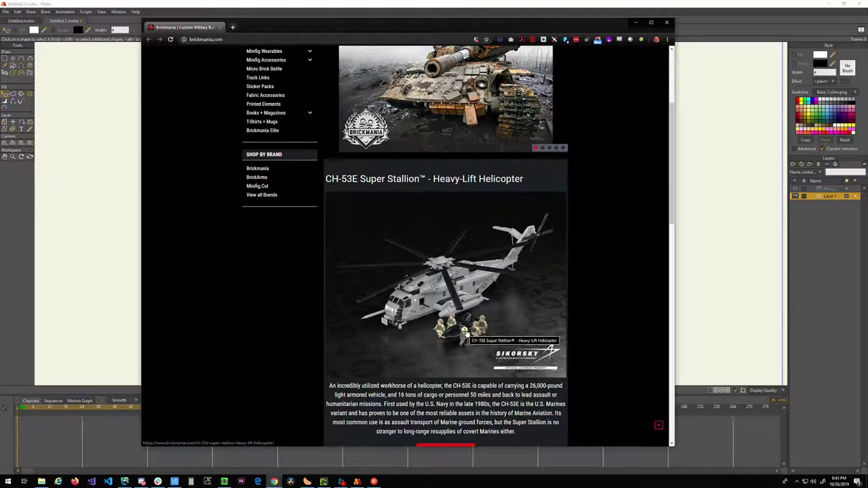
{"action": "scroll", "coordinate": [463, 342], "scroll_direction": "down", "scroll_amount": 1}
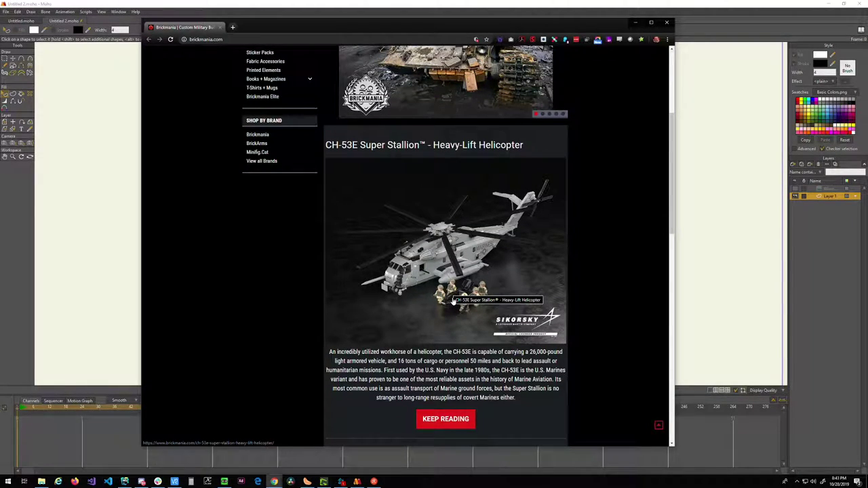
{"action": "scroll", "coordinate": [453, 303], "scroll_direction": "down", "scroll_amount": 5}
{"action": "scroll", "coordinate": [444, 304], "scroll_direction": "down", "scroll_amount": 3}
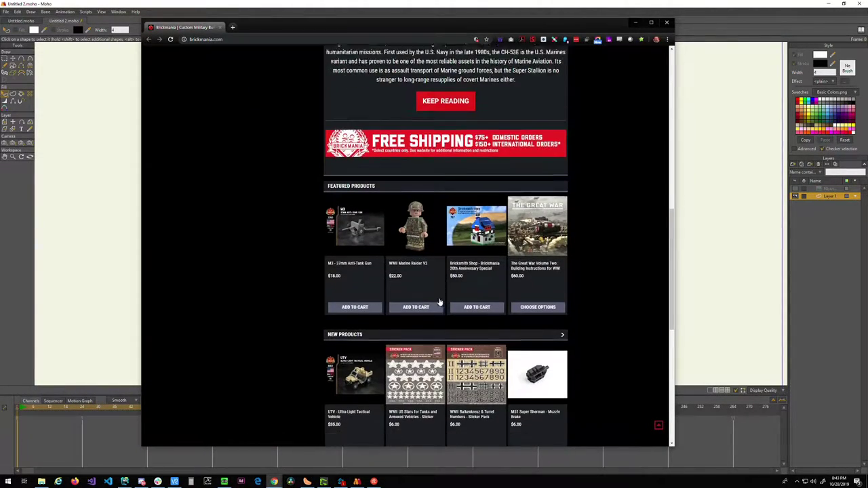
{"action": "scroll", "coordinate": [417, 317], "scroll_direction": "up", "scroll_amount": 3}
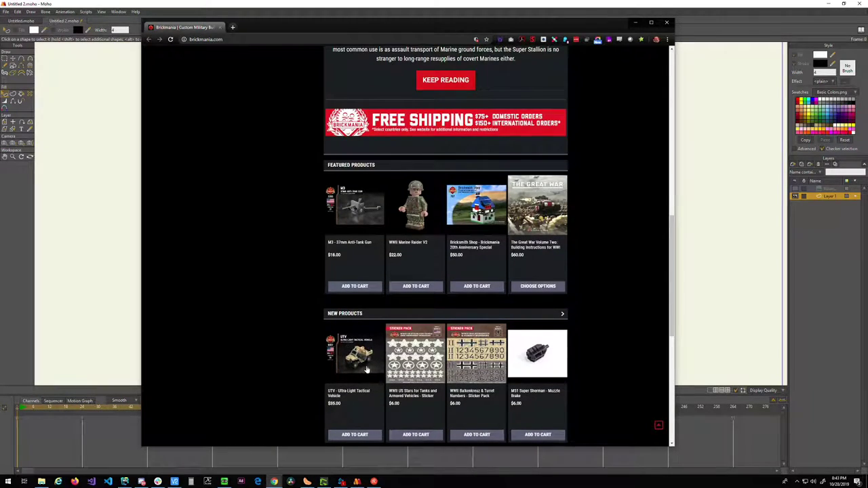
{"action": "scroll", "coordinate": [286, 161], "scroll_direction": "up", "scroll_amount": 10}
- Open the store's New Releases category and examine the announced kits, minifigures, sticker packs and their prices
{"action": "left_click", "coordinate": [264, 141]}
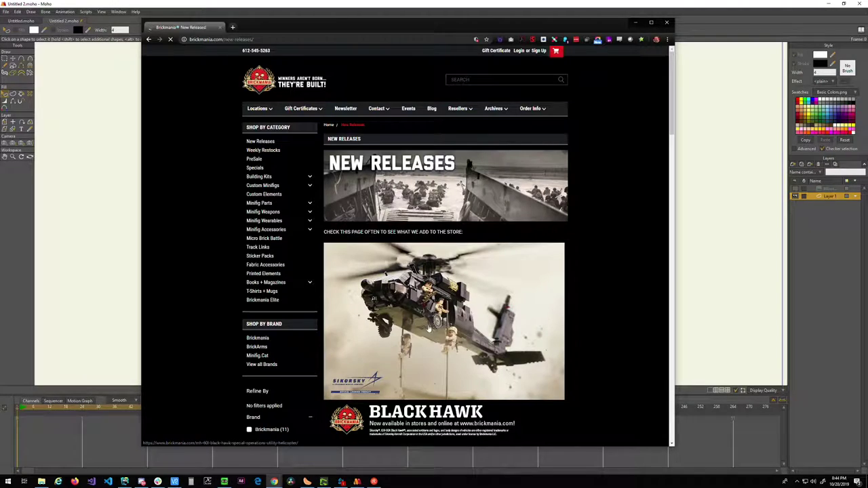
{"action": "scroll", "coordinate": [422, 320], "scroll_direction": "down", "scroll_amount": 5}
{"action": "scroll", "coordinate": [423, 320], "scroll_direction": "down", "scroll_amount": 2}
{"action": "scroll", "coordinate": [427, 292], "scroll_direction": "down", "scroll_amount": 3}
{"action": "scroll", "coordinate": [428, 291], "scroll_direction": "down", "scroll_amount": 1}
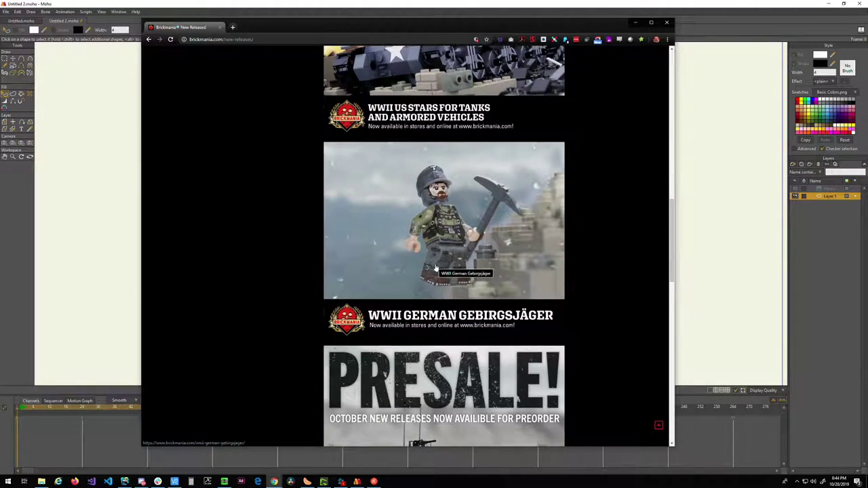
{"action": "scroll", "coordinate": [434, 271], "scroll_direction": "down", "scroll_amount": 1}
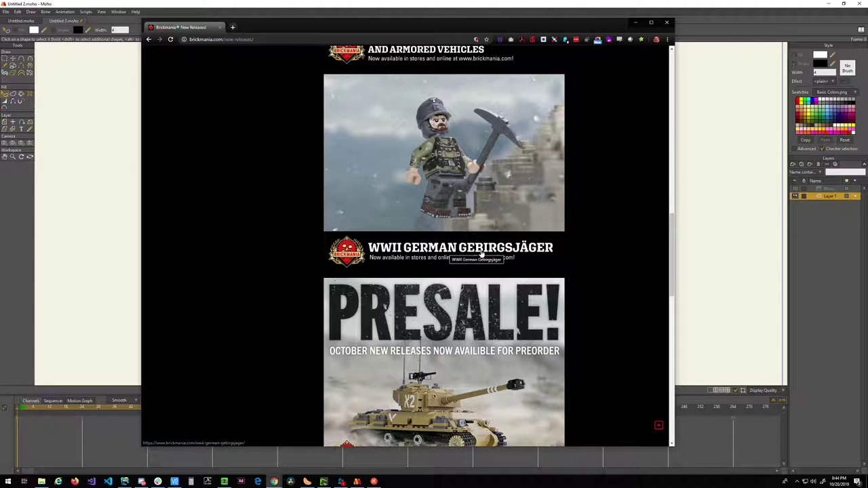
{"action": "scroll", "coordinate": [534, 260], "scroll_direction": "down", "scroll_amount": 5}
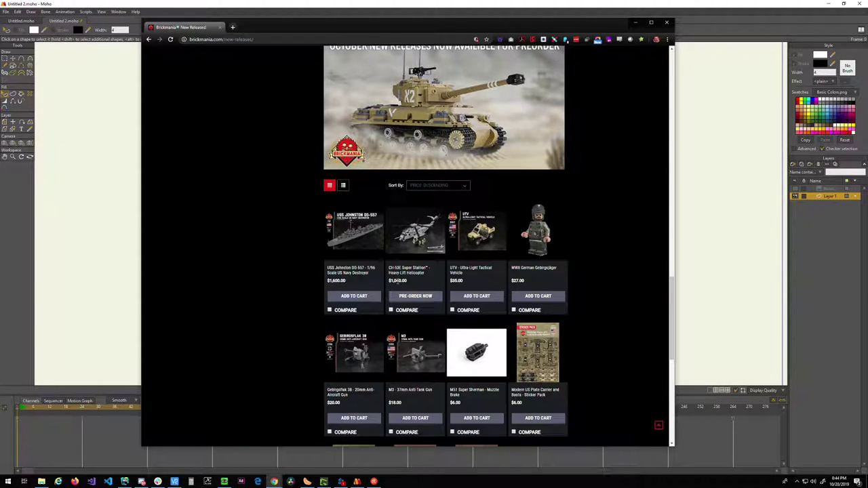
{"action": "scroll", "coordinate": [398, 280], "scroll_direction": "down", "scroll_amount": 2}
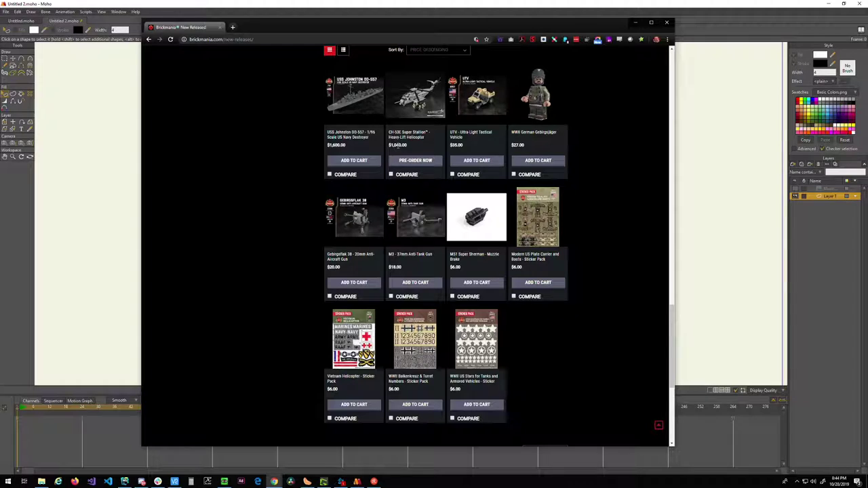
- Open the USS Johnston DD-557 product page, examine its description, photos and preview video, and close the page to return to Moho
{"action": "scroll", "coordinate": [352, 237], "scroll_direction": "up", "scroll_amount": 2}
{"action": "left_click", "coordinate": [349, 239]}
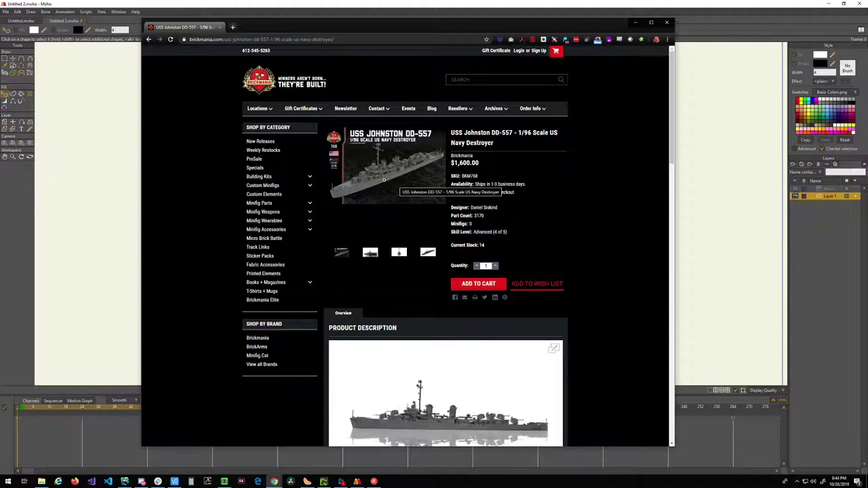
{"action": "scroll", "coordinate": [455, 396], "scroll_direction": "down", "scroll_amount": 3}
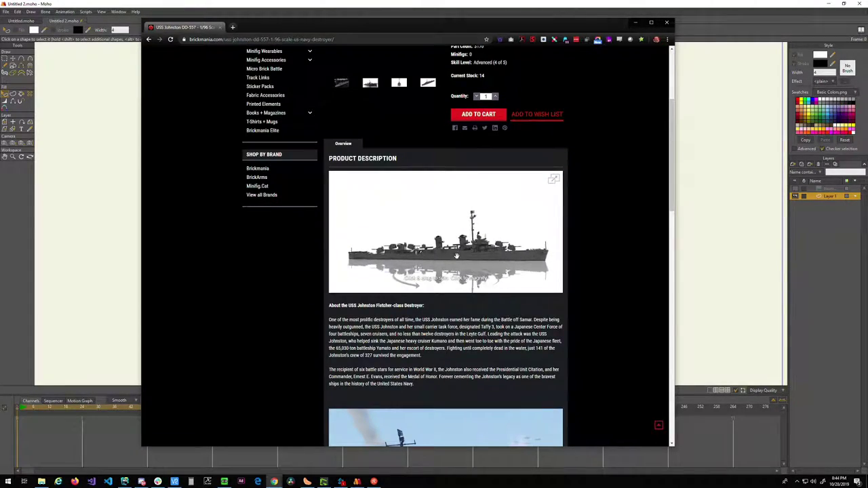
{"action": "scroll", "coordinate": [462, 258], "scroll_direction": "down", "scroll_amount": 5}
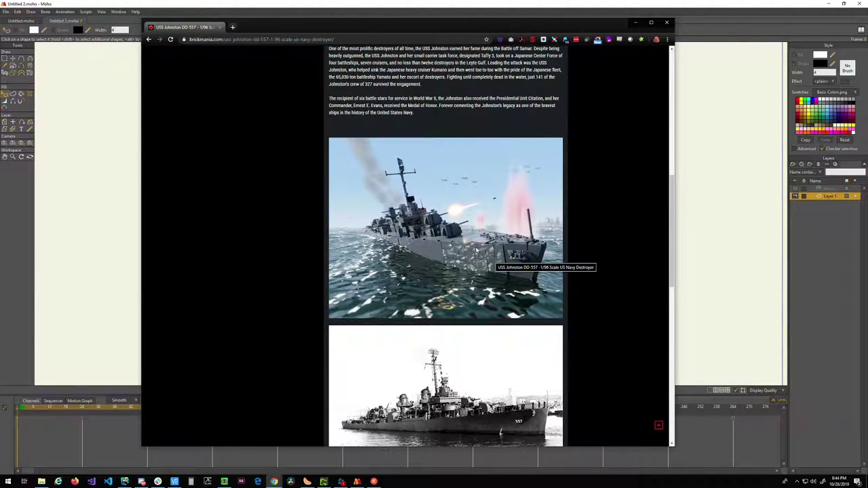
{"action": "scroll", "coordinate": [476, 251], "scroll_direction": "down", "scroll_amount": 3}
{"action": "scroll", "coordinate": [447, 305], "scroll_direction": "down", "scroll_amount": 2}
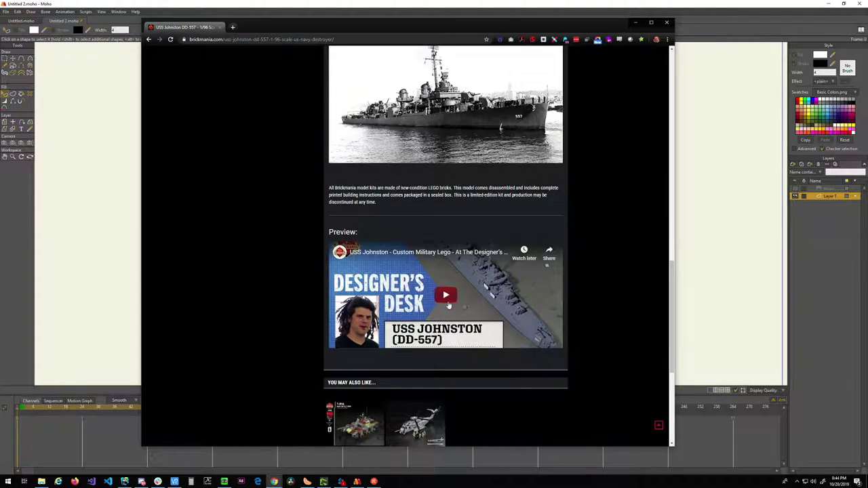
{"action": "scroll", "coordinate": [448, 303], "scroll_direction": "up", "scroll_amount": 10}
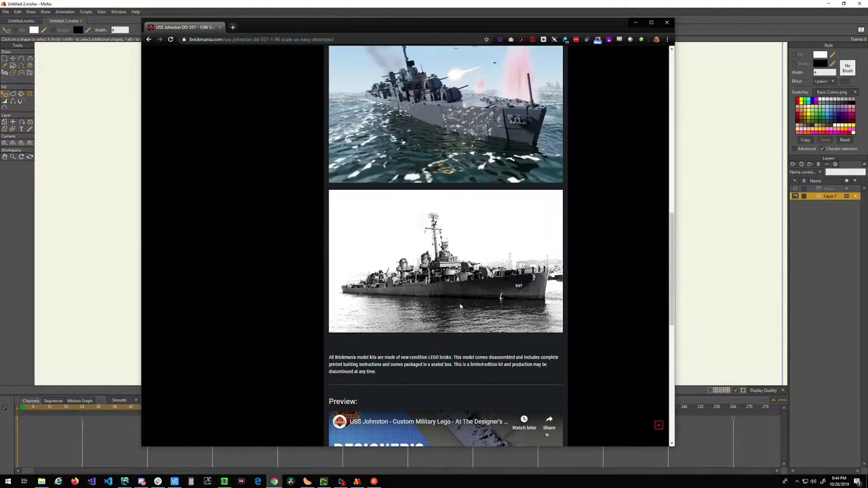
{"action": "scroll", "coordinate": [443, 301], "scroll_direction": "down", "scroll_amount": 2}
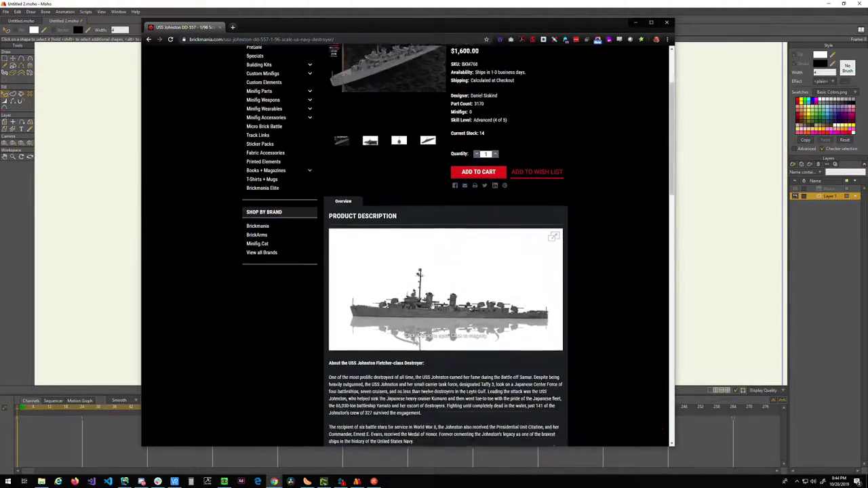
{"action": "left_click", "coordinate": [221, 28]}
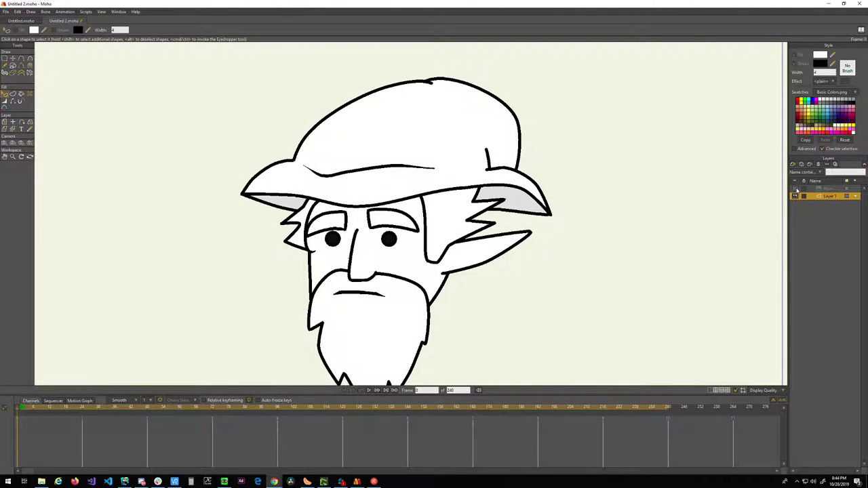
- Compare the traced hat, face and hair with the reference image by repeatedly showing and hiding the reference layer
{"action": "left_click", "coordinate": [796, 190]}
{"action": "left_click", "coordinate": [796, 190]}
{"action": "left_click", "coordinate": [796, 190]}
{"action": "left_click", "coordinate": [796, 190]}
{"action": "left_click", "coordinate": [795, 190]}
{"action": "left_click", "coordinate": [796, 190]}
{"action": "left_click", "coordinate": [796, 190]}
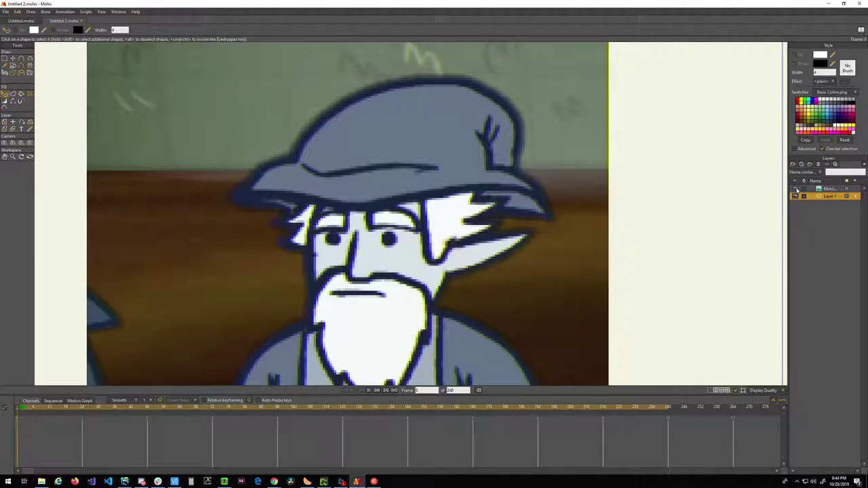
{"action": "scroll", "coordinate": [286, 269], "scroll_direction": "up", "scroll_amount": 5}
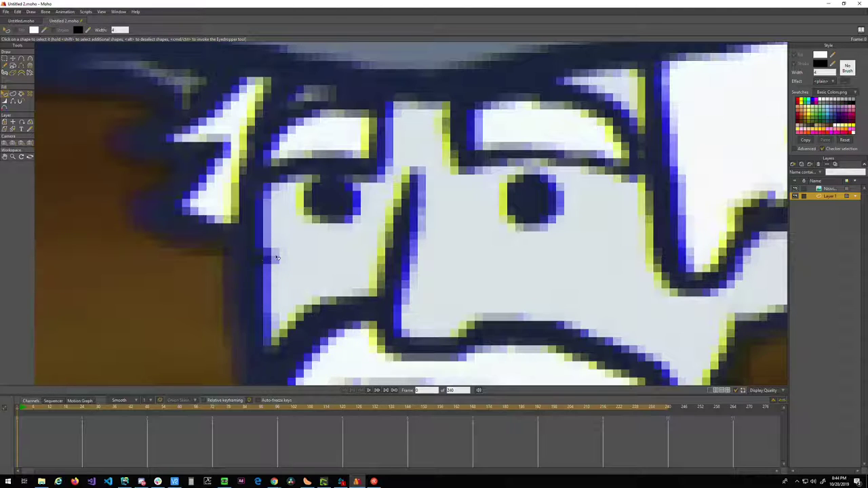
{"action": "scroll", "coordinate": [280, 258], "scroll_direction": "down", "scroll_amount": 4}
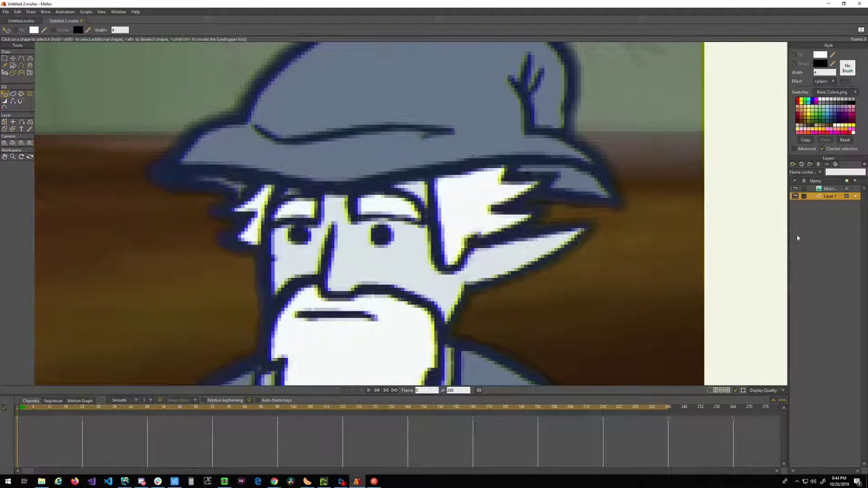
{"action": "left_click", "coordinate": [796, 189]}
{"action": "left_click", "coordinate": [796, 189]}
{"action": "left_click", "coordinate": [795, 189]}
{"action": "left_click", "coordinate": [796, 189]}
{"action": "left_click", "coordinate": [795, 189]}
{"action": "left_click", "coordinate": [796, 189]}
{"action": "left_click", "coordinate": [795, 189]}
{"action": "scroll", "coordinate": [295, 292], "scroll_direction": "up", "scroll_amount": 4}
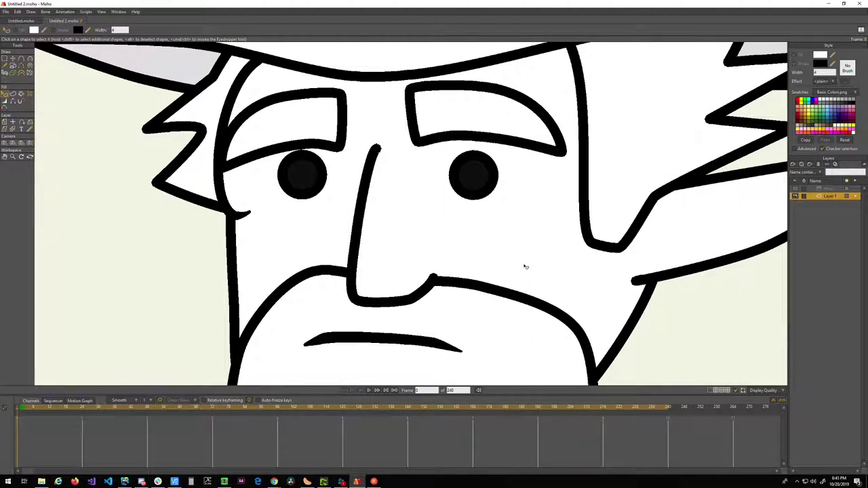
- Move the nose's lower-left corner point slightly outward and compare its position with the reference image
{"action": "left_click", "coordinate": [357, 264]}
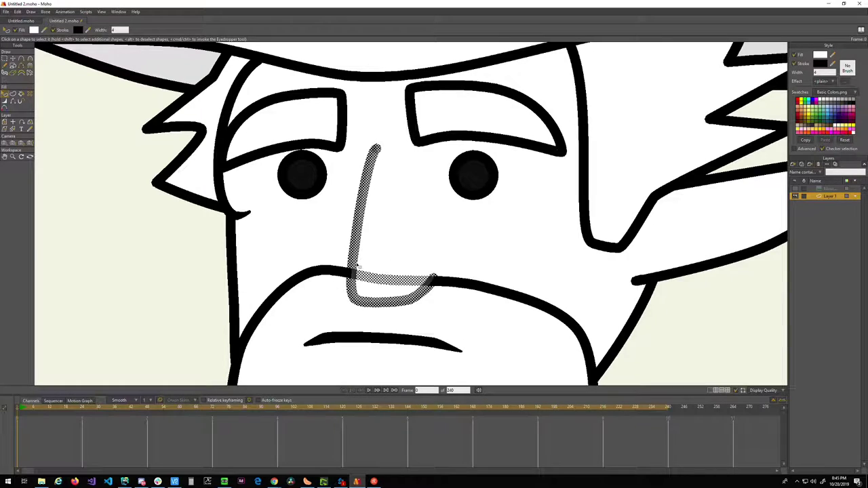
{"action": "key", "text": "g"}
{"action": "left_click", "coordinate": [356, 264]}
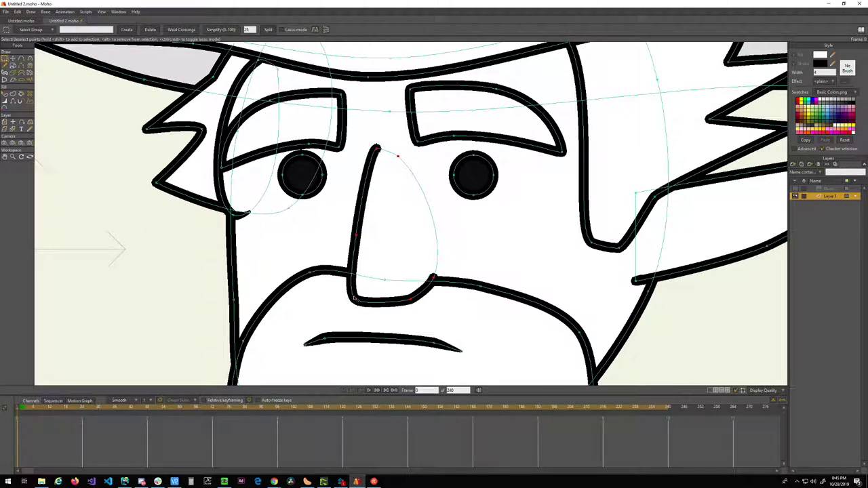
{"action": "key", "text": "t"}
{"action": "key", "text": "g"}
{"action": "left_click", "coordinate": [355, 301]}
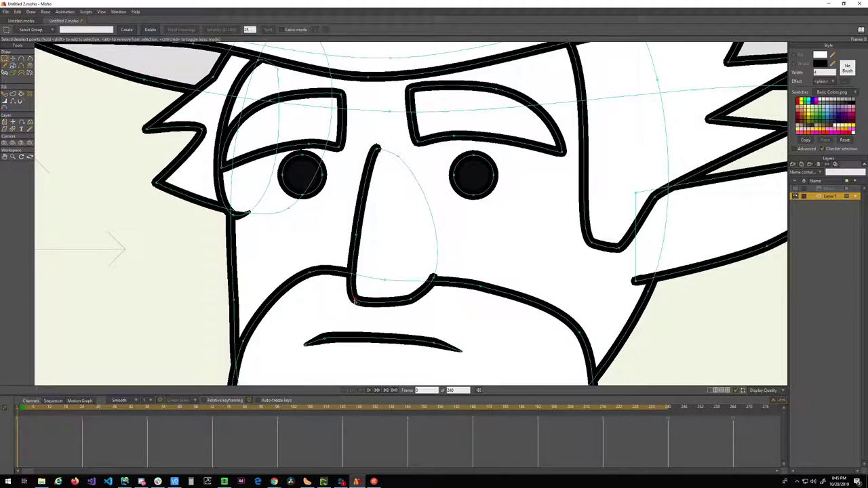
{"action": "key", "text": "t"}
{"action": "left_click_drag", "start_coordinate": [355, 301], "coordinate": [351, 298]}
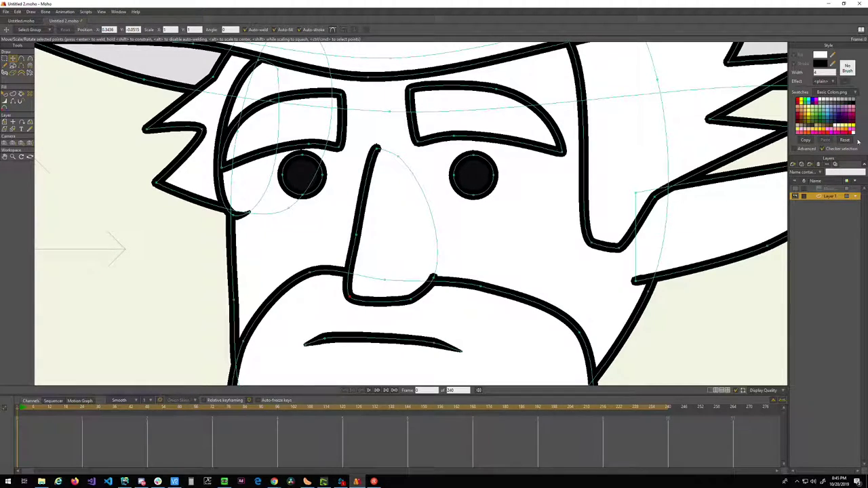
{"action": "left_click", "coordinate": [795, 190]}
{"action": "left_click", "coordinate": [794, 190]}
{"action": "left_click", "coordinate": [794, 190]}
{"action": "left_click", "coordinate": [795, 190]}
- Round the nose's lower-left corner point to a curvature of about 0.58 and compare the nose with the reference image
{"action": "left_click", "coordinate": [350, 300]}
{"action": "key", "text": "c"}
{"action": "left_click_drag", "start_coordinate": [355, 297], "coordinate": [355, 295]}
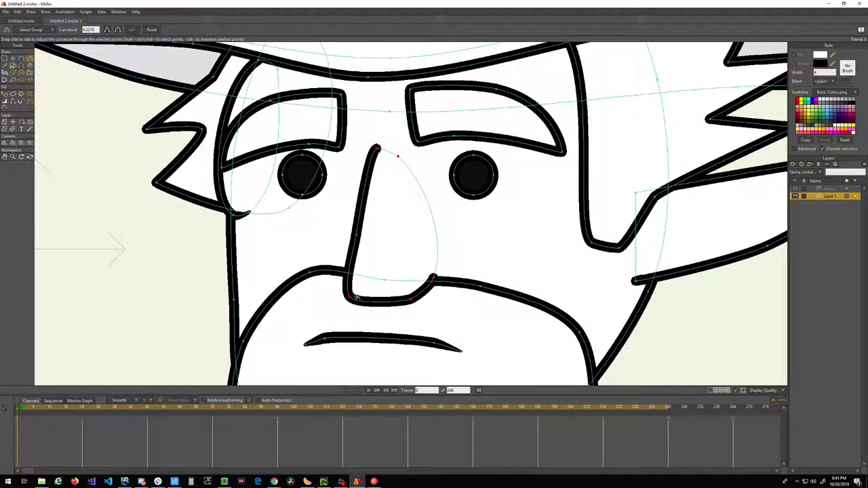
{"action": "key", "text": "g"}
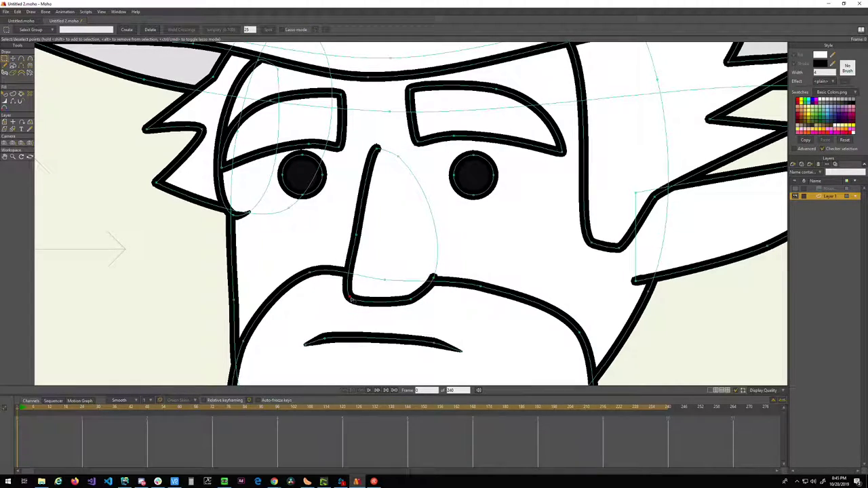
{"action": "key", "text": "c"}
{"action": "left_click_drag", "start_coordinate": [350, 299], "coordinate": [424, 298]}
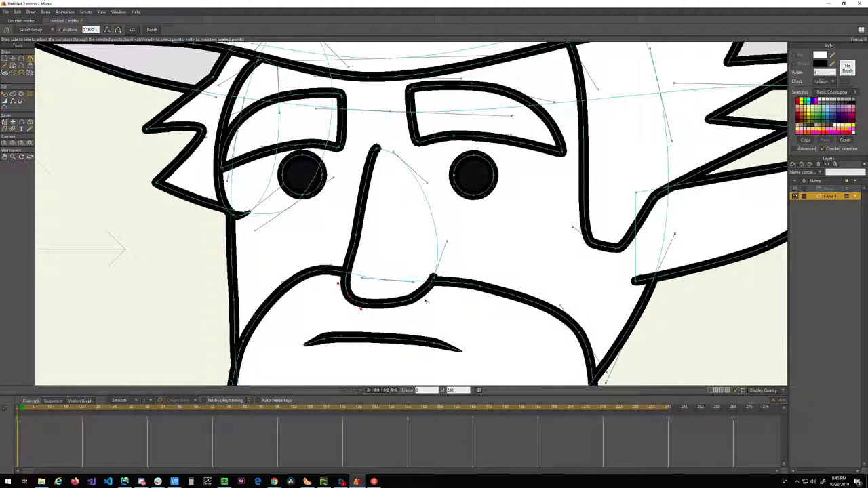
{"action": "key", "text": "g"}
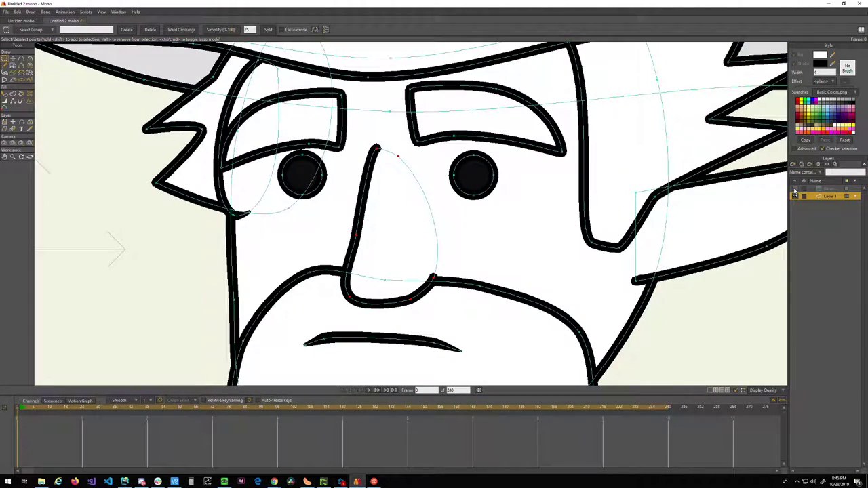
{"action": "left_click", "coordinate": [794, 190]}
{"action": "left_click", "coordinate": [794, 190]}
- Select the ear shape and show the reference image layer to compare the pointed ear's outline
{"action": "key", "text": "alt+Tab"}
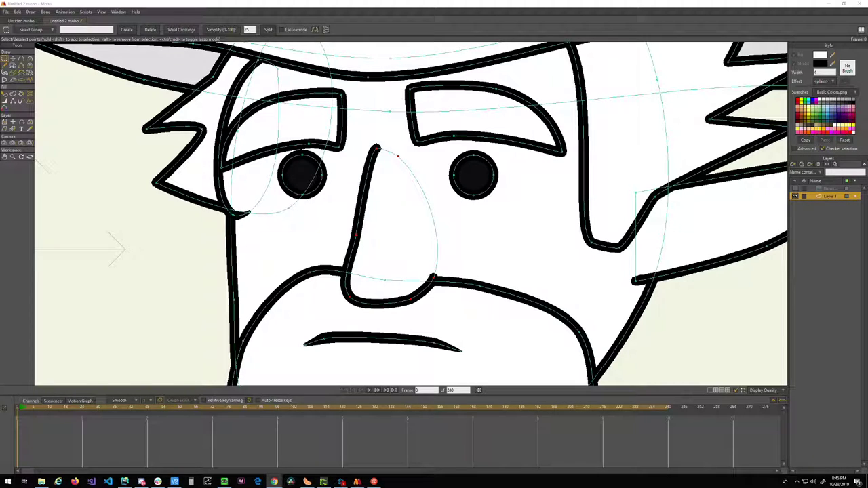
{"action": "scroll", "coordinate": [476, 280], "scroll_direction": "down", "scroll_amount": 2}
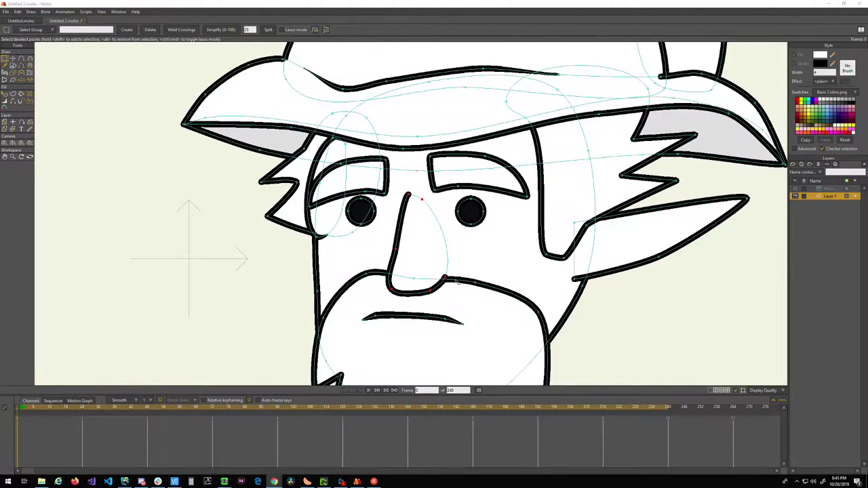
{"action": "scroll", "coordinate": [460, 285], "scroll_direction": "down", "scroll_amount": 2}
{"action": "left_click_drag", "start_coordinate": [462, 299], "coordinate": [466, 270]}
{"action": "scroll", "coordinate": [467, 184], "scroll_direction": "up", "scroll_amount": 4}
{"action": "scroll", "coordinate": [466, 184], "scroll_direction": "down", "scroll_amount": 5}
{"action": "scroll", "coordinate": [465, 270], "scroll_direction": "up", "scroll_amount": 2}
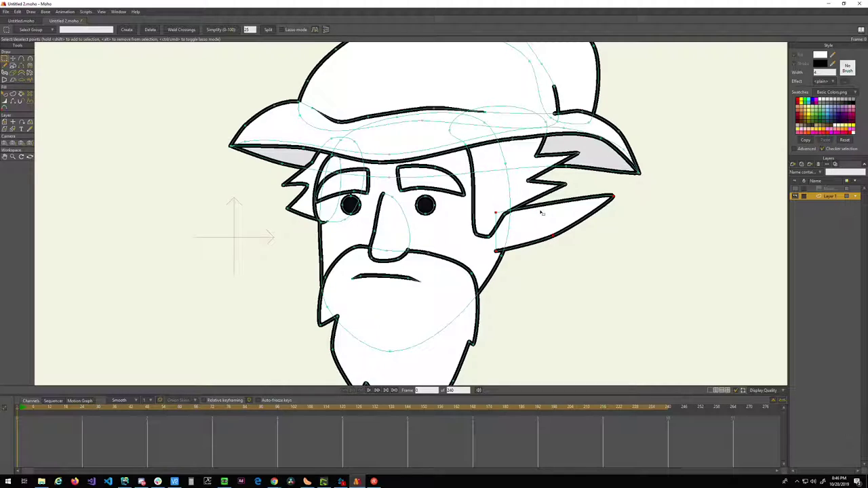
{"action": "left_click", "coordinate": [542, 221]}
{"action": "left_click", "coordinate": [796, 189]}
{"action": "left_click", "coordinate": [796, 189]}
{"action": "left_click", "coordinate": [795, 189]}
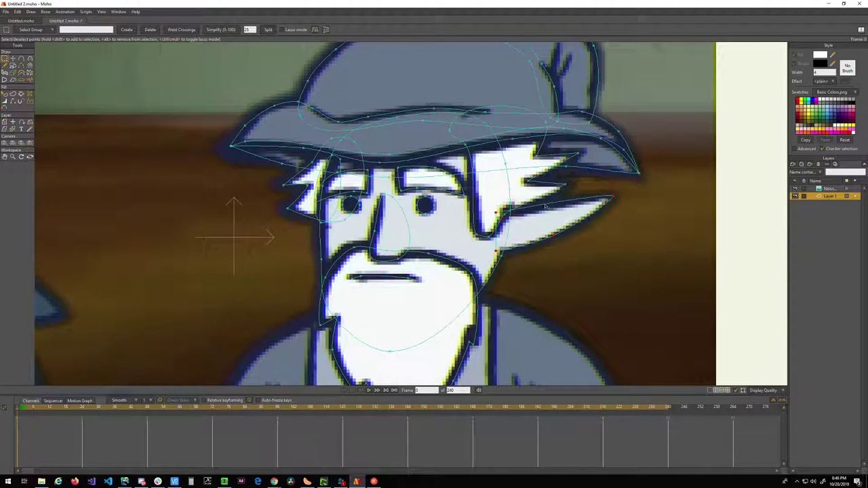
- Refine the pointed ear's upper and lower edges by repositioning their curve points along the reference outline
{"action": "key", "text": "a"}
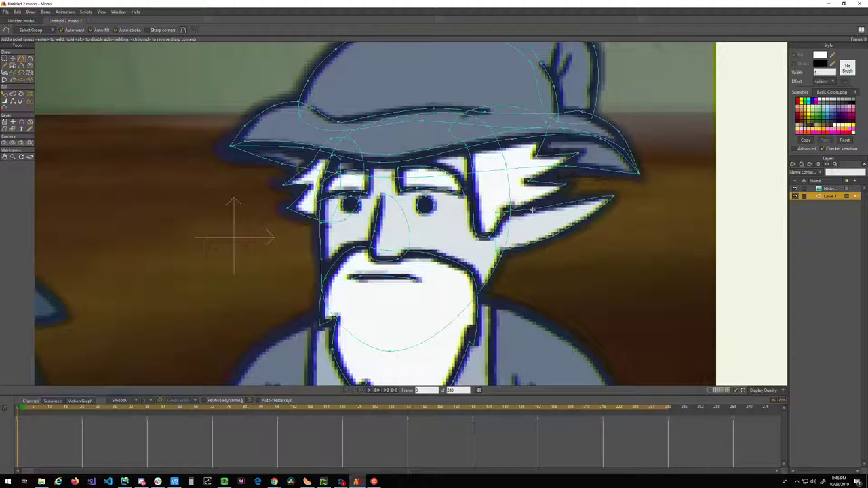
{"action": "key", "text": "t"}
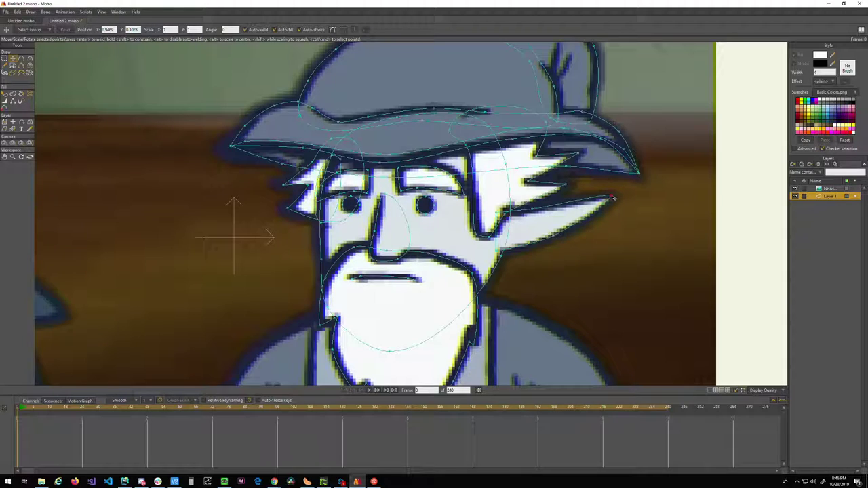
{"action": "left_click_drag", "start_coordinate": [553, 236], "coordinate": [546, 240]}
{"action": "left_click", "coordinate": [553, 208]}
{"action": "mouse_move", "coordinate": [554, 208]}
{"action": "left_mouse_down"}
{"action": "mouse_move", "coordinate": [520, 214]}
{"action": "mouse_move", "coordinate": [541, 211]}
{"action": "mouse_move", "coordinate": [511, 169]}
{"action": "left_mouse_up"}
{"action": "mouse_move", "coordinate": [527, 239]}
{"action": "left_mouse_down"}
{"action": "mouse_move", "coordinate": [547, 271]}
{"action": "mouse_move", "coordinate": [503, 217]}
{"action": "mouse_move", "coordinate": [487, 224]}
{"action": "left_mouse_up"}
{"action": "scroll", "coordinate": [534, 277], "scroll_direction": "down", "scroll_amount": 4}
{"action": "scroll", "coordinate": [534, 276], "scroll_direction": "up", "scroll_amount": 3}
{"action": "scroll", "coordinate": [502, 224], "scroll_direction": "down", "scroll_amount": 3}
{"action": "scroll", "coordinate": [490, 217], "scroll_direction": "up", "scroll_amount": 2}
{"action": "scroll", "coordinate": [490, 219], "scroll_direction": "down", "scroll_amount": 1}
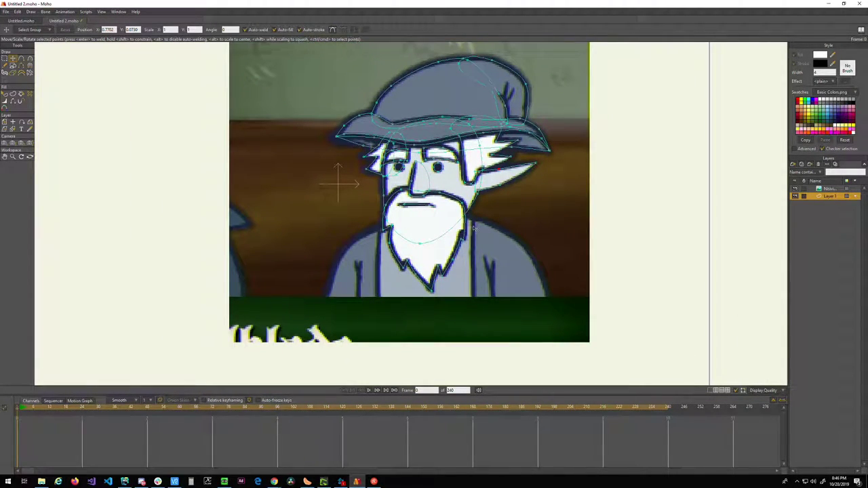
{"action": "scroll", "coordinate": [473, 229], "scroll_direction": "up", "scroll_amount": 2}
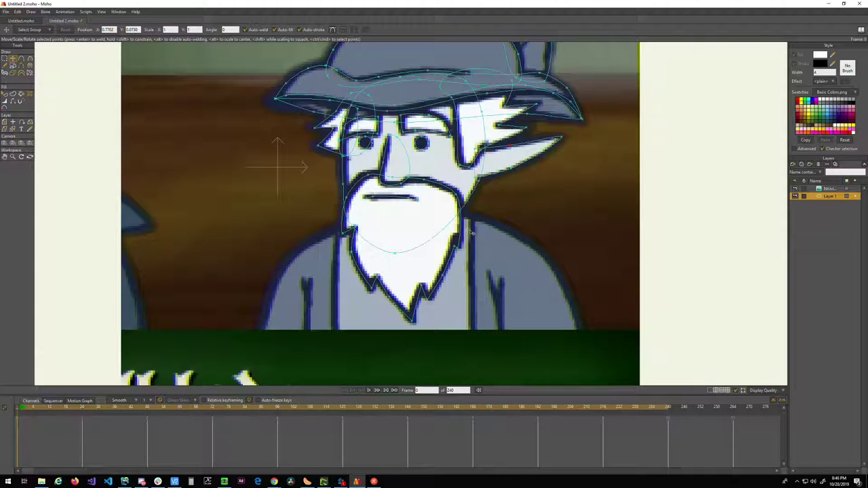
{"action": "scroll", "coordinate": [473, 232], "scroll_direction": "up", "scroll_amount": 2}
{"action": "left_click_drag", "start_coordinate": [448, 272], "coordinate": [469, 179]}
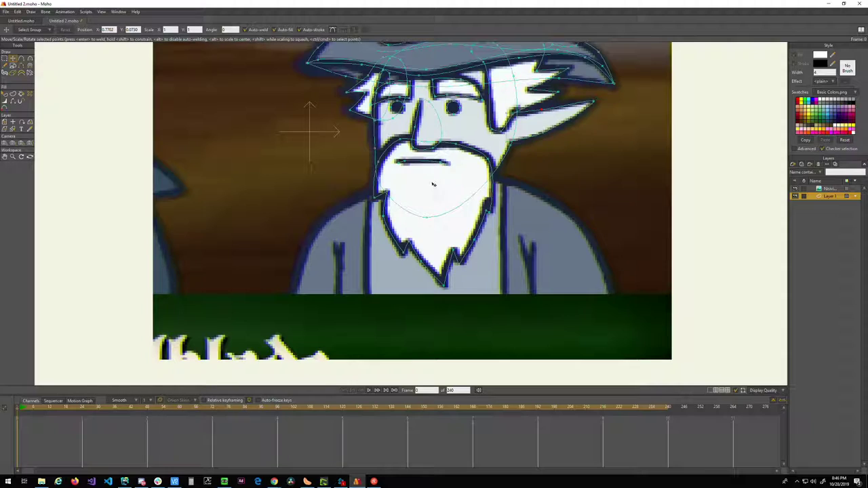
{"action": "key", "text": "a"}
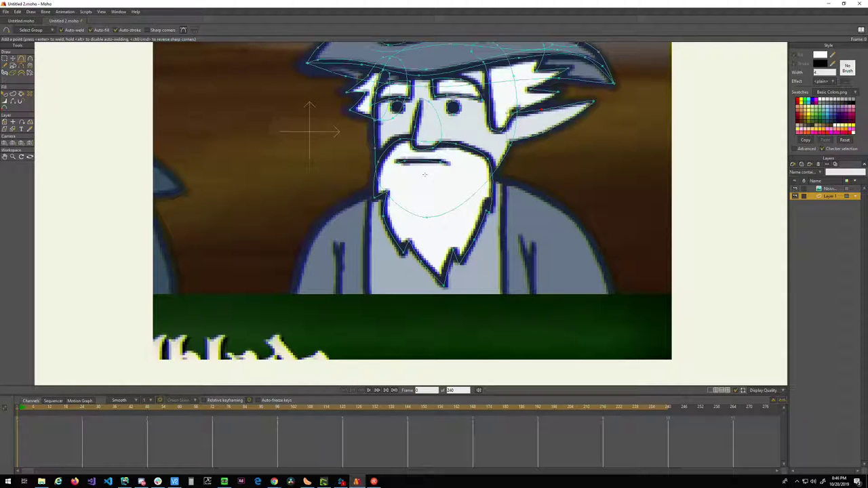
{"action": "left_click_drag", "start_coordinate": [427, 173], "coordinate": [618, 307]}
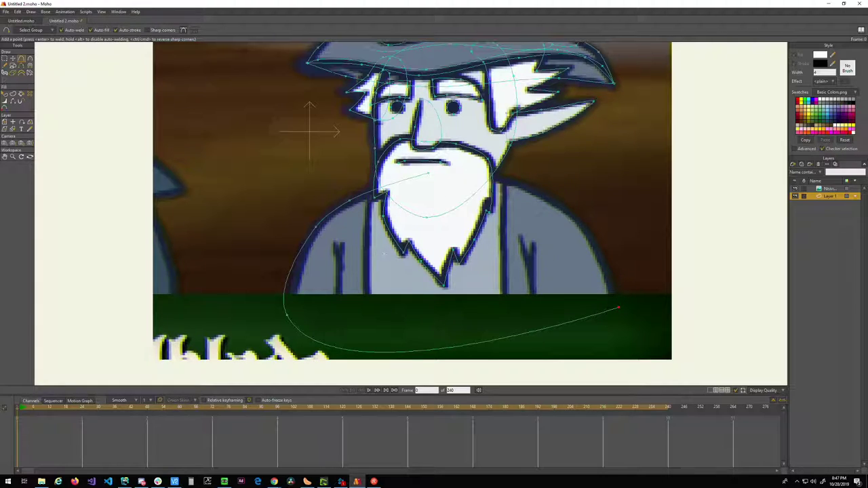
{"action": "key", "text": "g"}
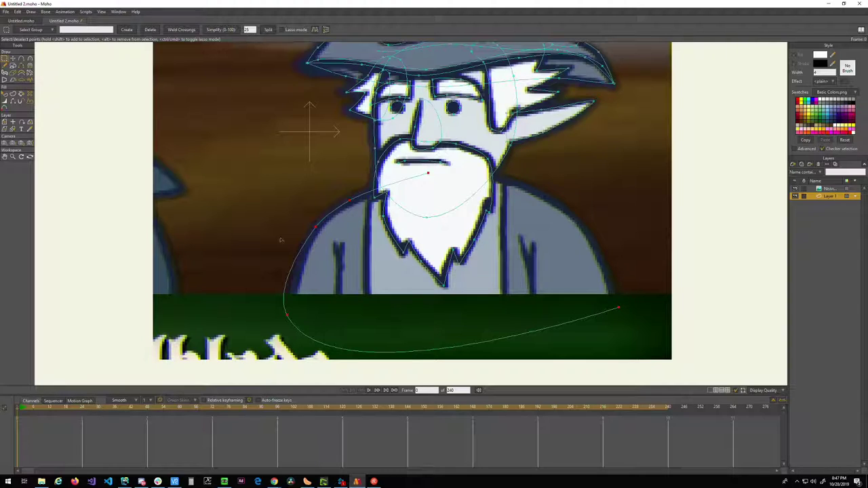
{"action": "left_click", "coordinate": [351, 201]}
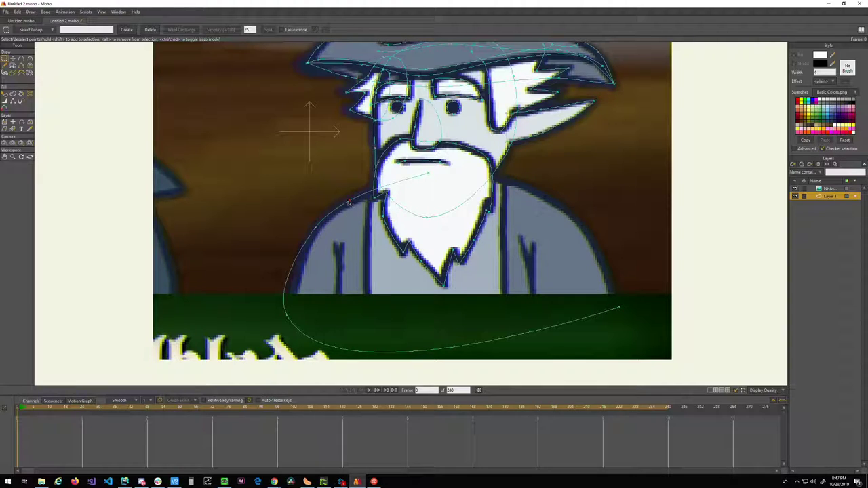
{"action": "key", "text": "ctrl+a"}
{"action": "key", "text": "Delete"}
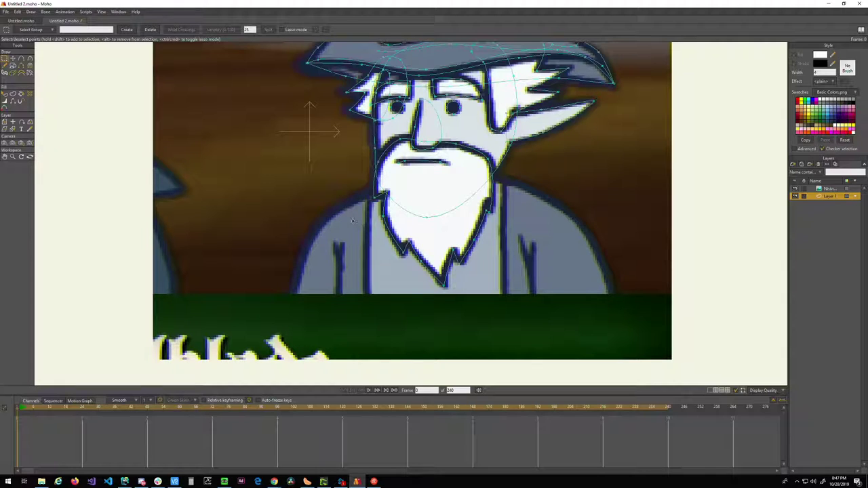
- Draw a closed torso outline from behind the beard over both shoulders, down through the armpits and below the table edge
{"action": "scroll", "coordinate": [364, 244], "scroll_direction": "up", "scroll_amount": 8}
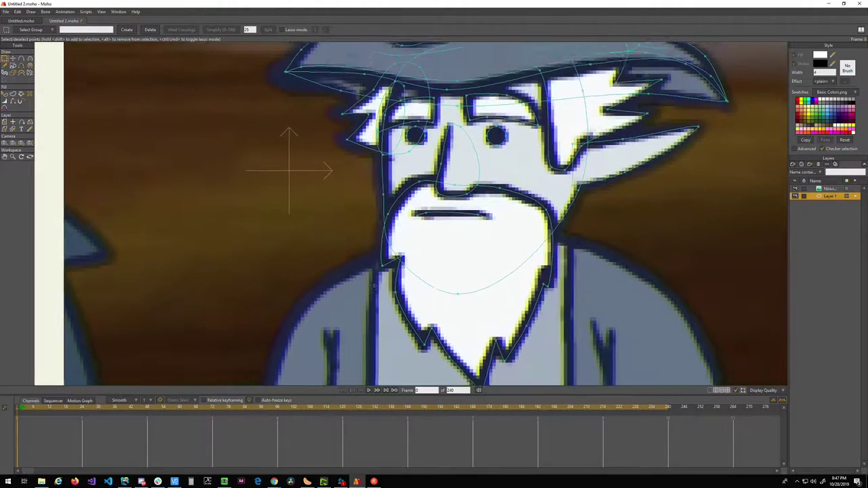
{"action": "scroll", "coordinate": [425, 266], "scroll_direction": "down", "scroll_amount": 5}
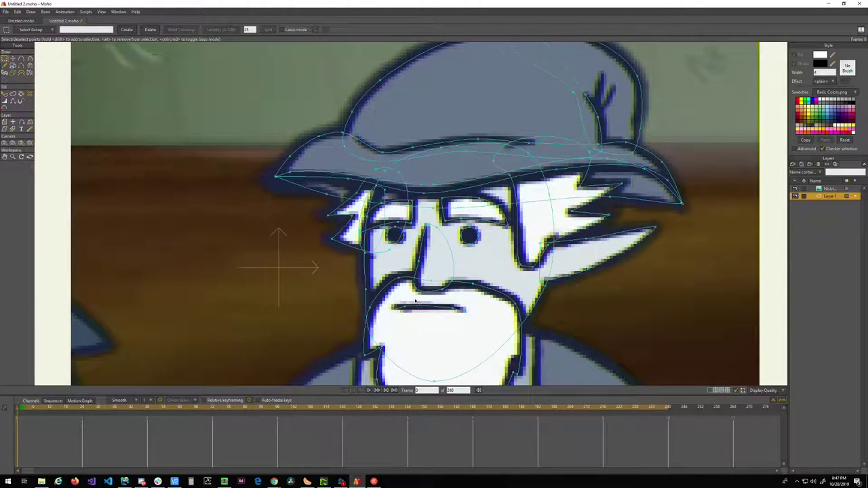
{"action": "scroll", "coordinate": [389, 177], "scroll_direction": "up", "scroll_amount": 4}
{"action": "key", "text": "a"}
{"action": "mouse_move", "coordinate": [438, 152]}
{"action": "left_mouse_down"}
{"action": "mouse_move", "coordinate": [378, 164]}
{"action": "mouse_move", "coordinate": [319, 192]}
{"action": "mouse_move", "coordinate": [316, 238]}
{"action": "left_mouse_up"}
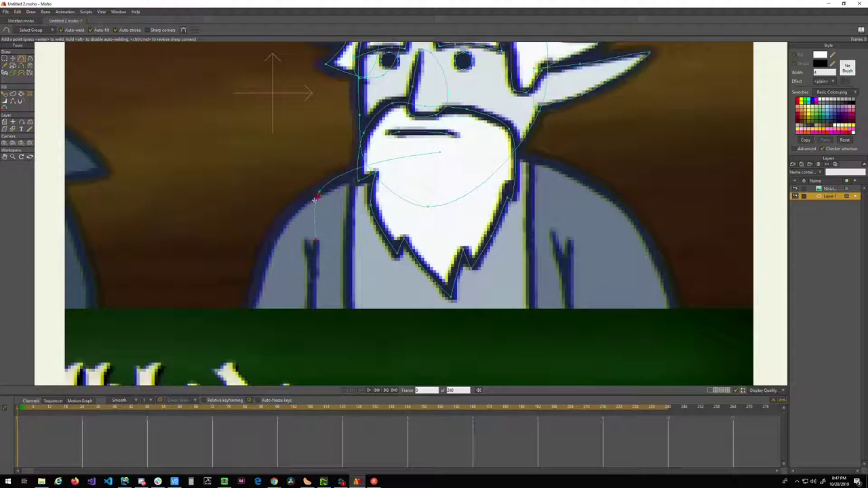
{"action": "scroll", "coordinate": [316, 220], "scroll_direction": "up", "scroll_amount": 3}
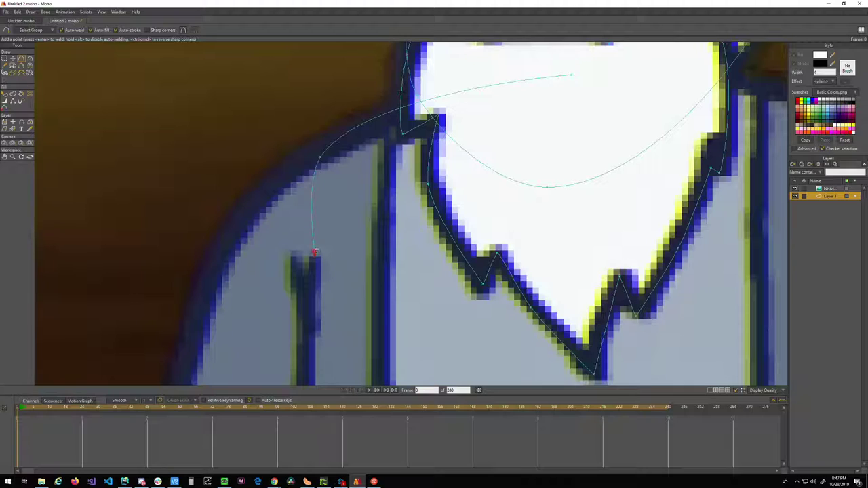
{"action": "scroll", "coordinate": [315, 234], "scroll_direction": "down", "scroll_amount": 2}
{"action": "left_click_drag", "start_coordinate": [316, 246], "coordinate": [435, 170]}
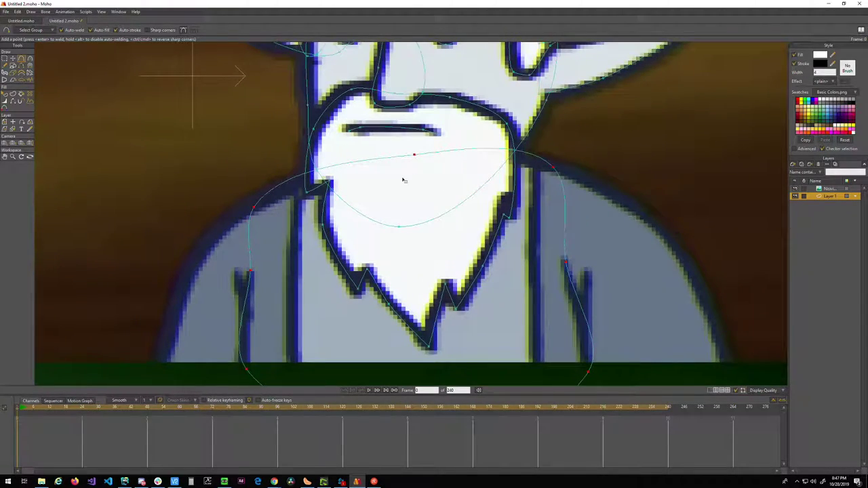
- Hide the reference image and lower the torso shape in the stacking order behind the beard
{"action": "key", "text": "g"}
{"action": "left_click", "coordinate": [795, 190]}
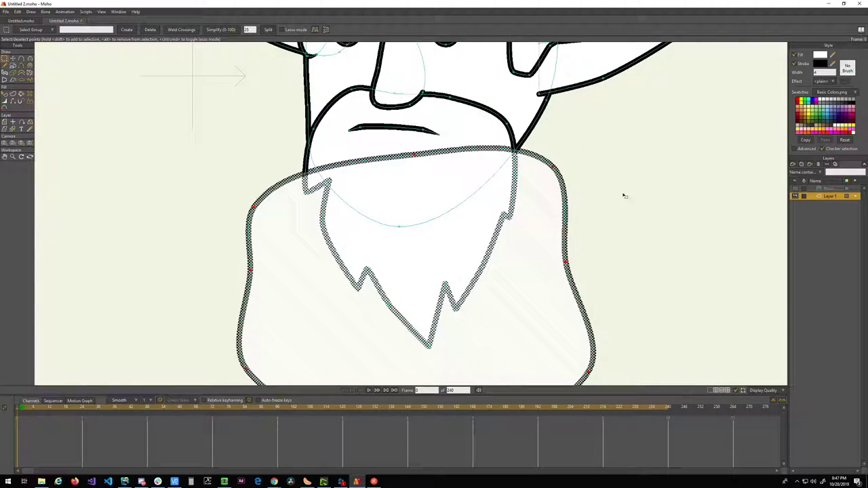
{"action": "left_click", "coordinate": [637, 201]}
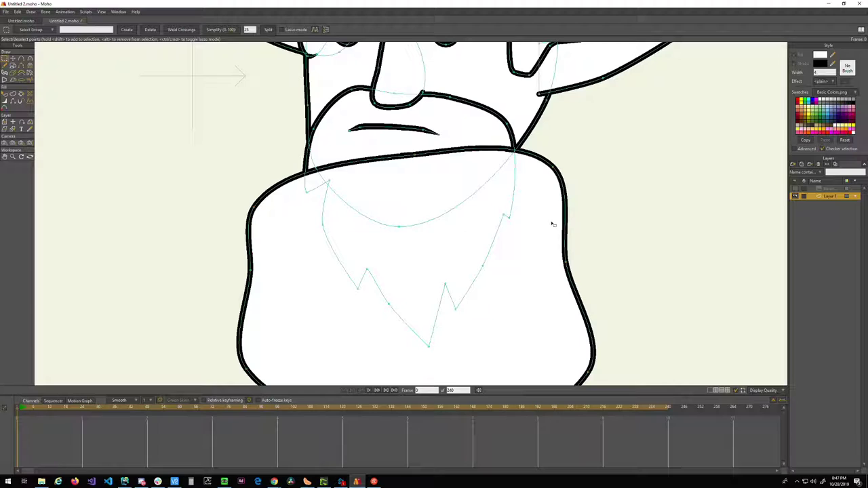
{"action": "key", "text": "q"}
{"action": "left_click", "coordinate": [546, 226]}
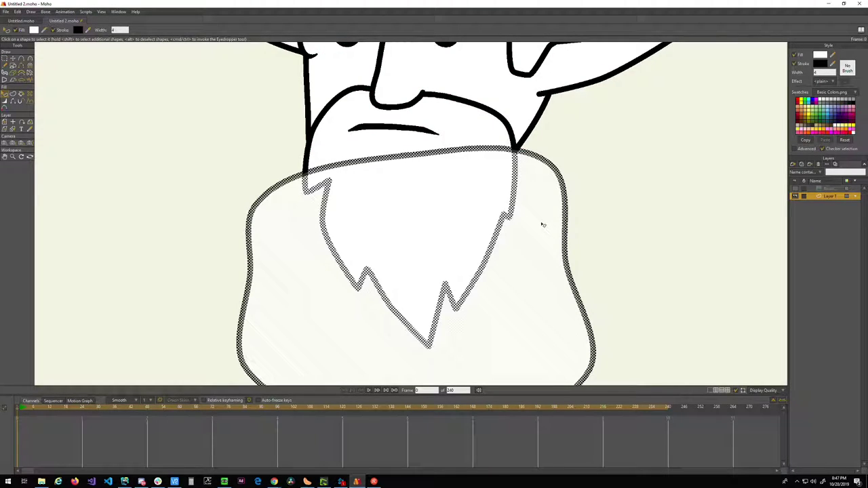
{"action": "key", "text": "Down"}
{"action": "left_click", "coordinate": [612, 208]}
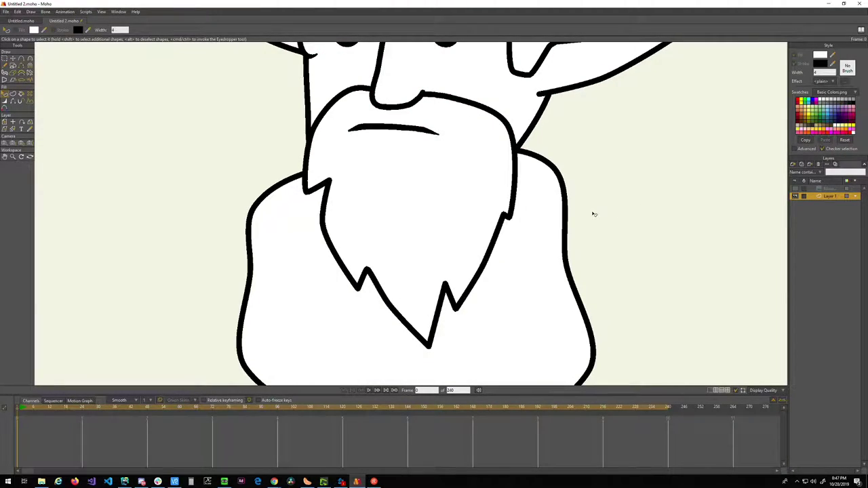
- Compare the torso with the reference image and hide its outline segments between the shoulder and armpit on both sides
{"action": "left_click_drag", "start_coordinate": [593, 214], "coordinate": [611, 171]}
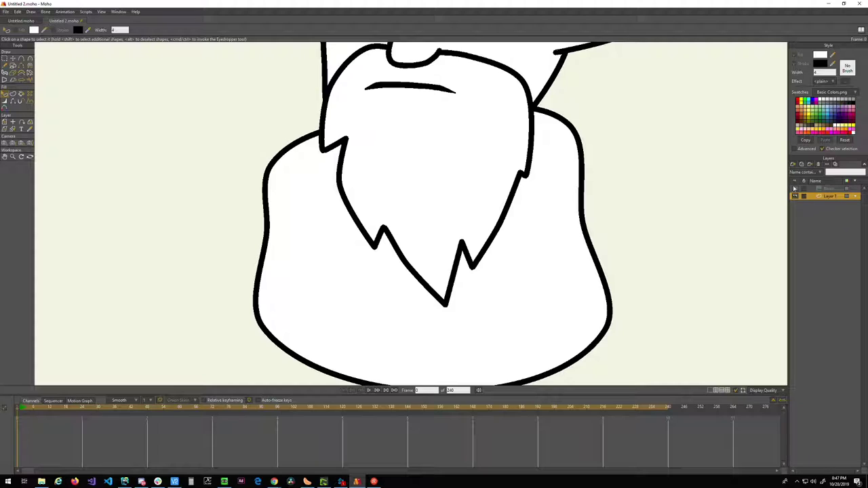
{"action": "left_click", "coordinate": [794, 189]}
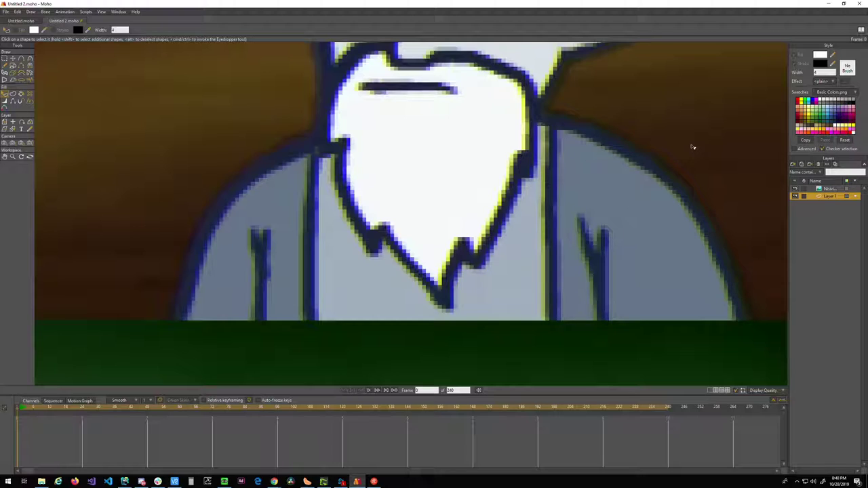
{"action": "key", "text": "g"}
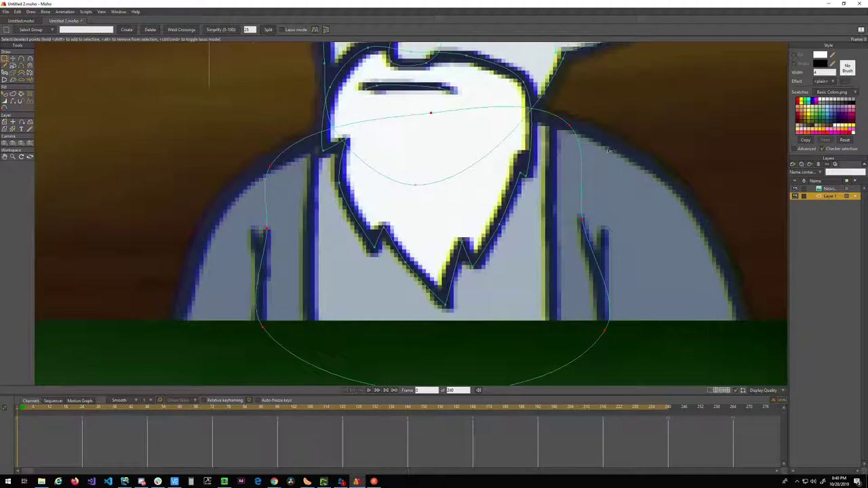
{"action": "left_click_drag", "start_coordinate": [579, 168], "coordinate": [587, 233]}
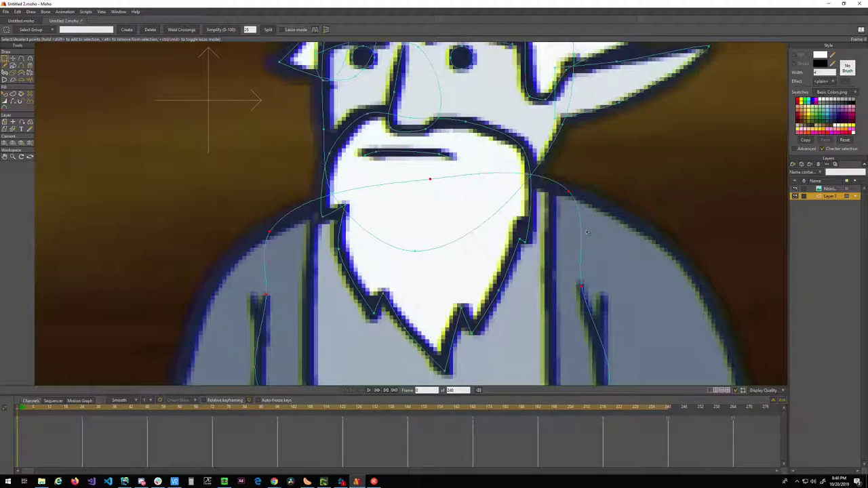
{"action": "key", "text": "h"}
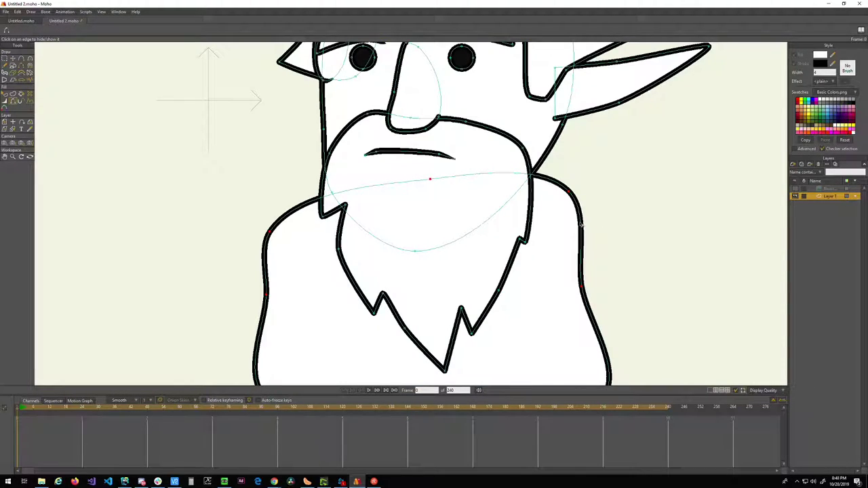
{"action": "left_click", "coordinate": [581, 223]}
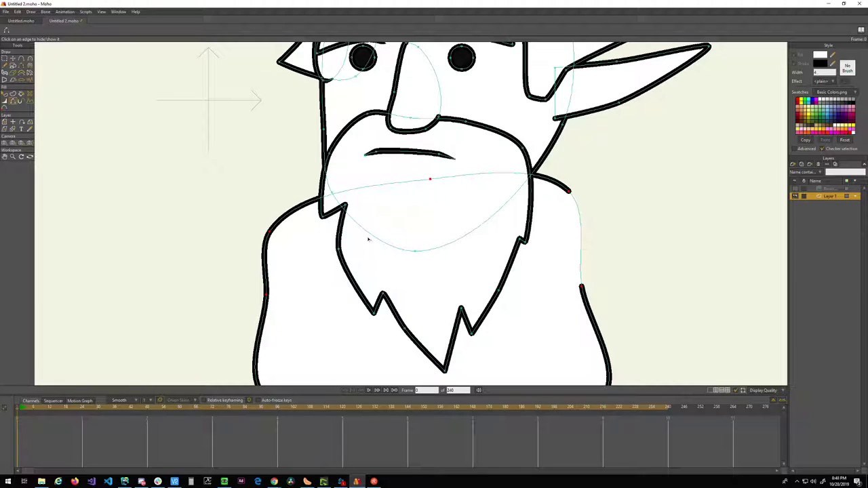
{"action": "left_click", "coordinate": [265, 257]}
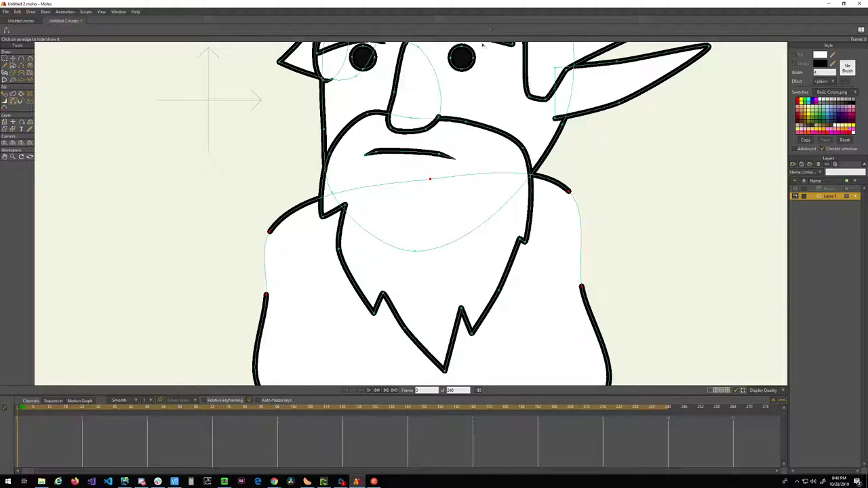
- Thicken the torso outline's line width to 224 percent
{"action": "key", "text": "w"}
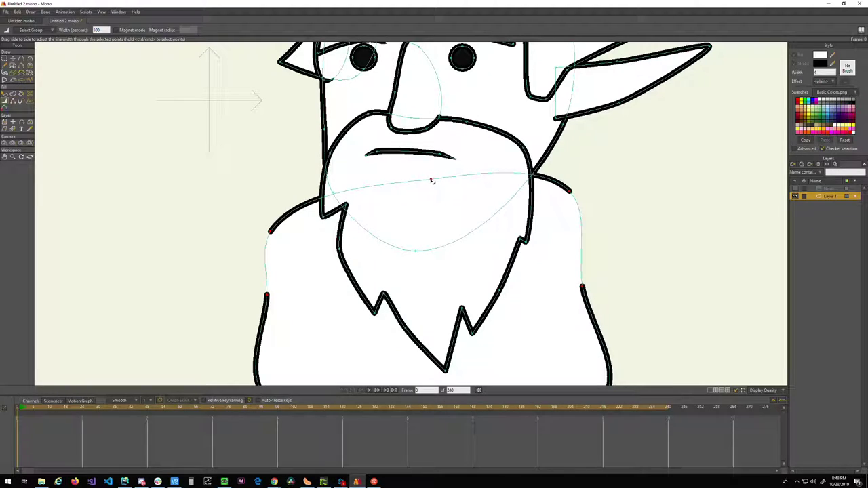
{"action": "left_click_drag", "start_coordinate": [432, 182], "coordinate": [454, 177]}
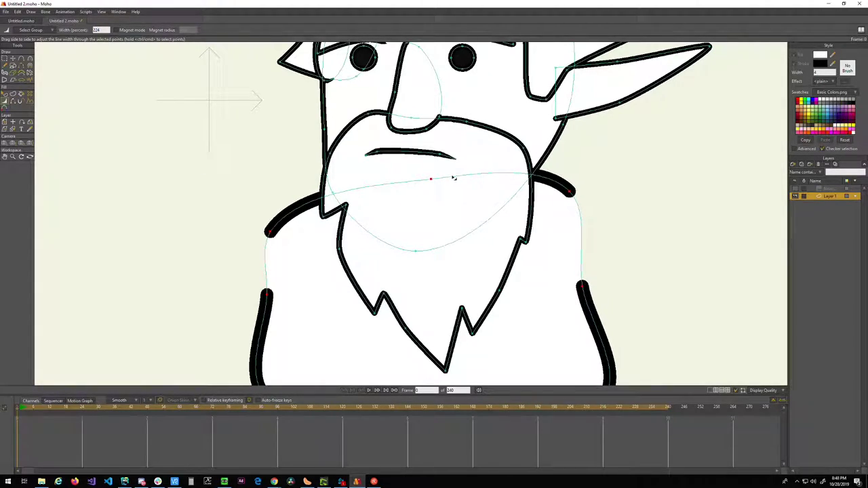
{"action": "left_click_drag", "start_coordinate": [436, 212], "coordinate": [397, 130]}
- Taper the torso outline by reducing the line width at both shoulder ends and both armpit ends, down to 94 percent at the last armpit
{"action": "key", "text": "g"}
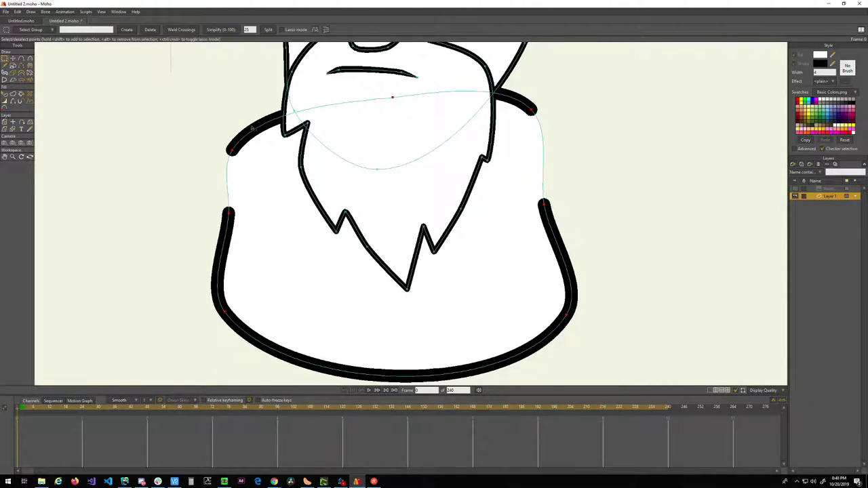
{"action": "left_click", "coordinate": [231, 152]}
{"action": "key", "text": "w"}
{"action": "left_click_drag", "start_coordinate": [231, 152], "coordinate": [215, 153]}
{"action": "left_click_drag", "start_coordinate": [533, 112], "coordinate": [514, 114]}
{"action": "left_click", "coordinate": [229, 214]}
{"action": "left_click_drag", "start_coordinate": [219, 213], "coordinate": [212, 208]}
{"action": "mouse_move", "coordinate": [543, 205]}
{"action": "left_mouse_down"}
{"action": "mouse_move", "coordinate": [524, 205]}
{"action": "mouse_move", "coordinate": [618, 264]}
{"action": "left_mouse_up"}
{"action": "scroll", "coordinate": [618, 263], "scroll_direction": "down", "scroll_amount": 3}
{"action": "left_click_drag", "start_coordinate": [541, 265], "coordinate": [454, 250]}
{"action": "scroll", "coordinate": [508, 271], "scroll_direction": "up", "scroll_amount": 2}
- Show the reference image and draw a closed arm shape over the shoulder on the image's left, extending below the table
{"action": "left_click", "coordinate": [795, 189]}
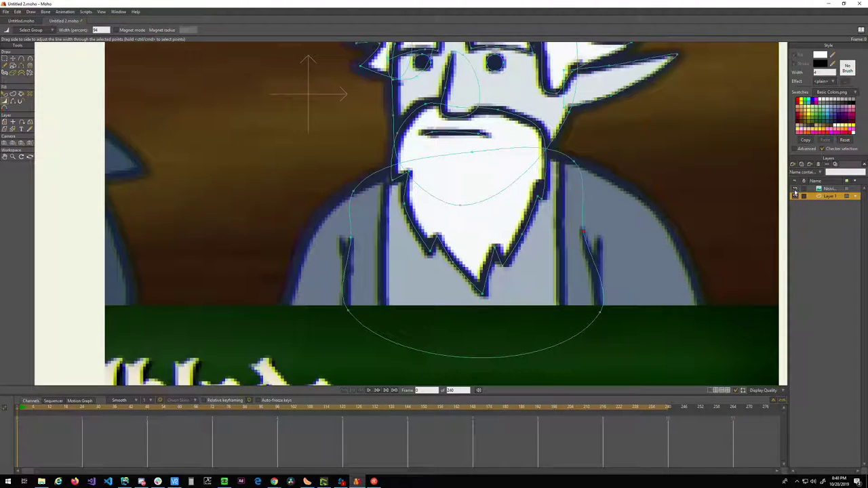
{"action": "mouse_move", "coordinate": [388, 224]}
{"action": "left_mouse_down"}
{"action": "mouse_move", "coordinate": [410, 203]}
{"action": "mouse_move", "coordinate": [443, 219]}
{"action": "mouse_move", "coordinate": [450, 210]}
{"action": "left_mouse_up"}
{"action": "key", "text": "g"}
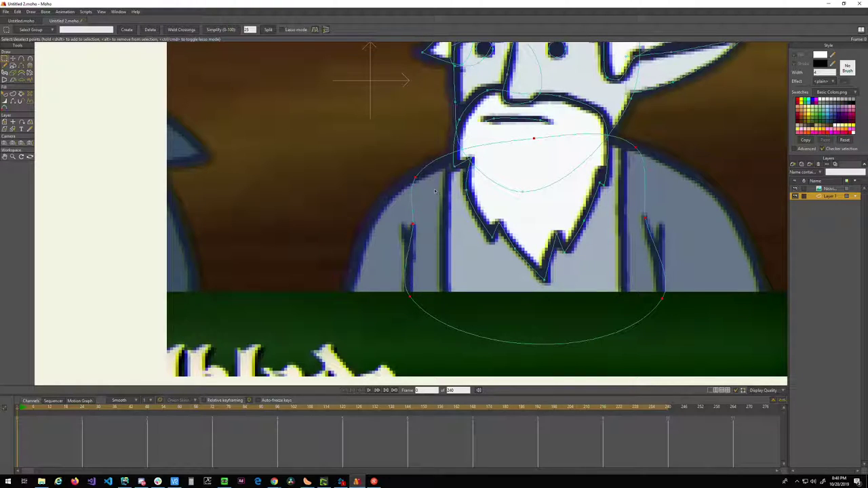
{"action": "key", "text": "a"}
{"action": "left_click_drag", "start_coordinate": [432, 171], "coordinate": [421, 53]}
{"action": "left_click_drag", "start_coordinate": [423, 86], "coordinate": [406, 222]}
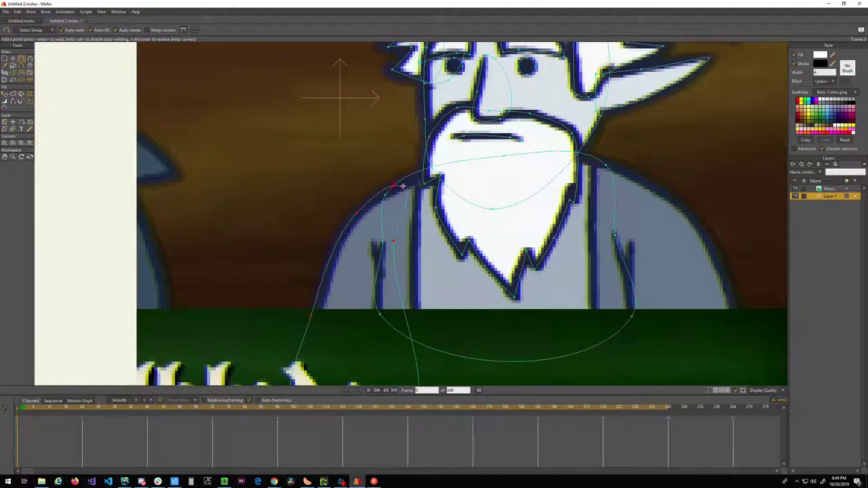
- Flatten the curvature at the torso's two lower corner points and move them down below the reference image's edge
{"action": "left_click_drag", "start_coordinate": [410, 295], "coordinate": [368, 205]}
{"action": "key", "text": "g"}
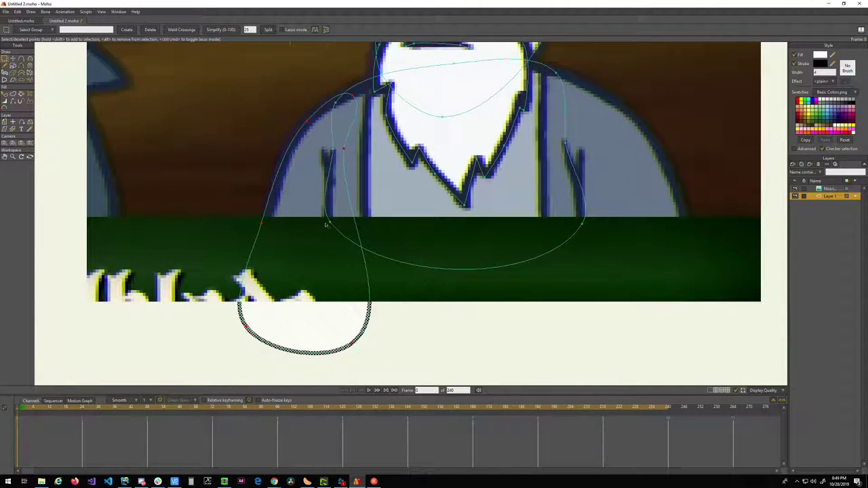
{"action": "left_click", "coordinate": [331, 224]}
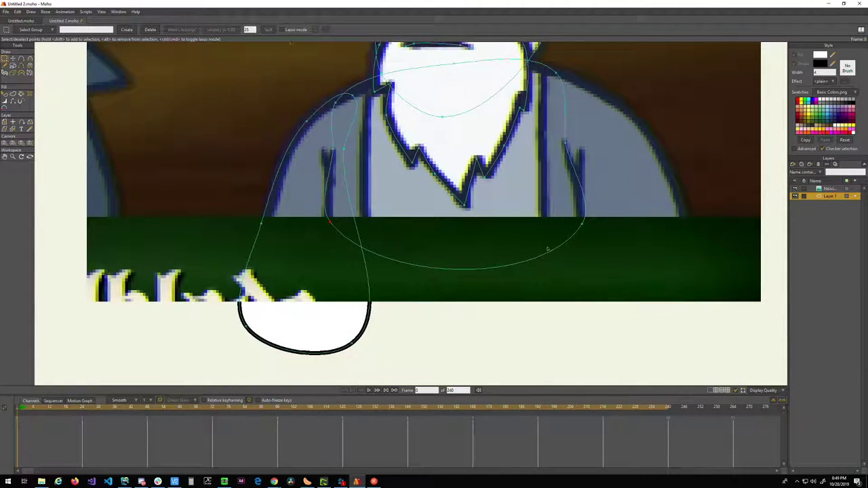
{"action": "double_click", "coordinate": [584, 226]}
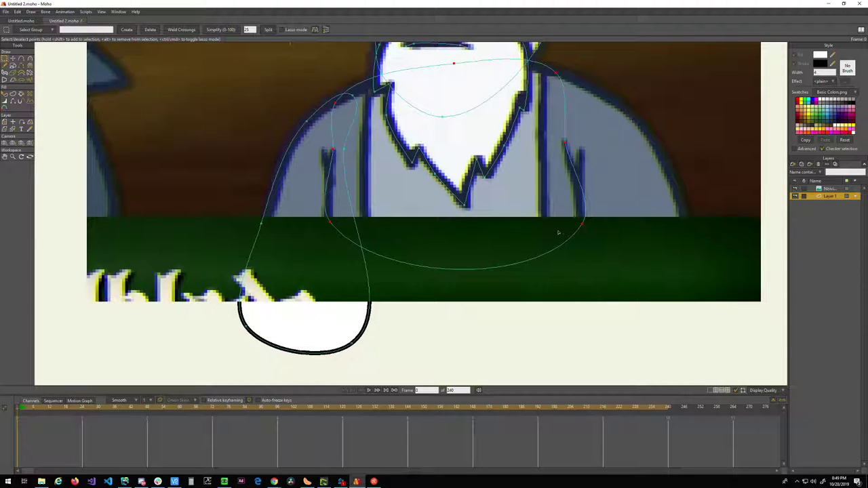
{"action": "left_click", "coordinate": [328, 219]}
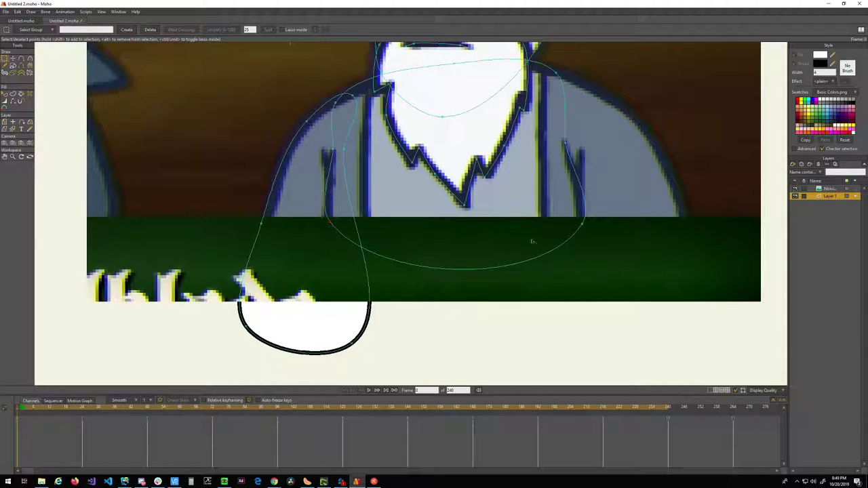
{"action": "double_click", "coordinate": [583, 225]}
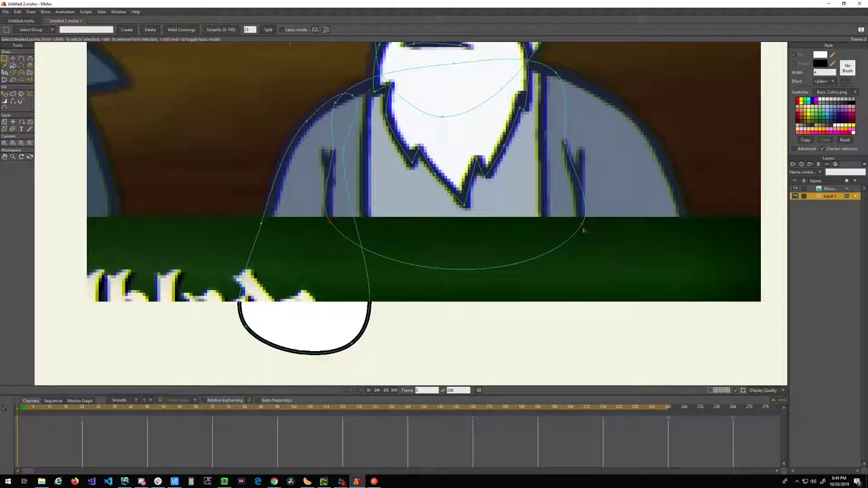
{"action": "key", "text": "c"}
{"action": "left_click_drag", "start_coordinate": [558, 236], "coordinate": [376, 222]}
{"action": "key", "text": "t"}
{"action": "left_click_drag", "start_coordinate": [441, 237], "coordinate": [449, 338]}
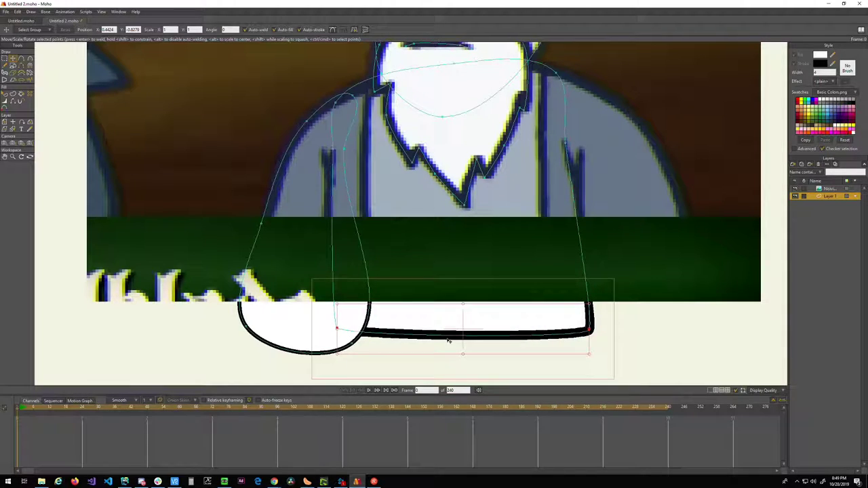
{"action": "key", "text": "g"}
{"action": "left_click", "coordinate": [447, 362]}
- Draw a closed arm shape over the shoulder on the image's right, from the shoulder seam down past the table
{"action": "left_click_drag", "start_coordinate": [385, 260], "coordinate": [411, 320]}
{"action": "left_click_drag", "start_coordinate": [410, 253], "coordinate": [269, 213]}
{"action": "left_click_drag", "start_coordinate": [381, 174], "coordinate": [366, 249]}
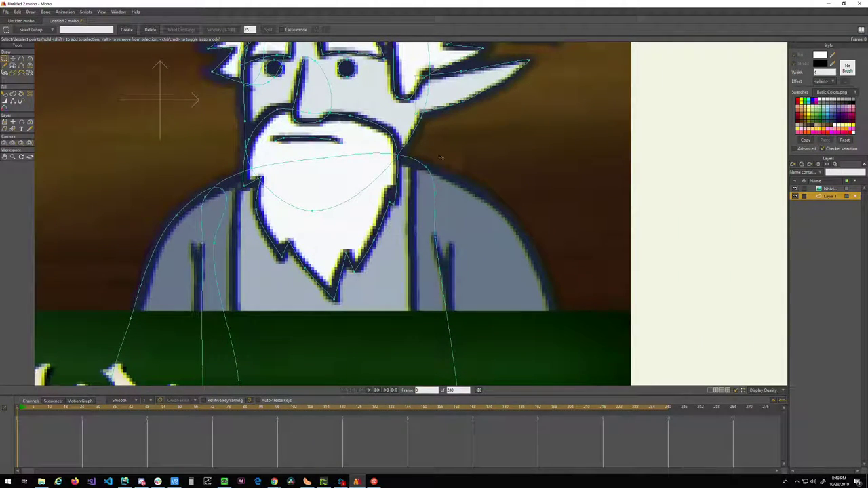
{"action": "key", "text": "a"}
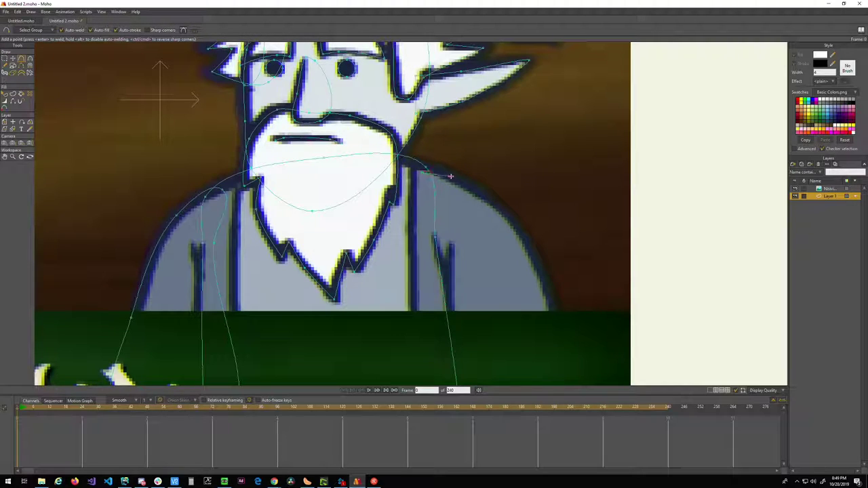
{"action": "left_click_drag", "start_coordinate": [450, 176], "coordinate": [408, 217]}
{"action": "left_click_drag", "start_coordinate": [444, 277], "coordinate": [427, 215]}
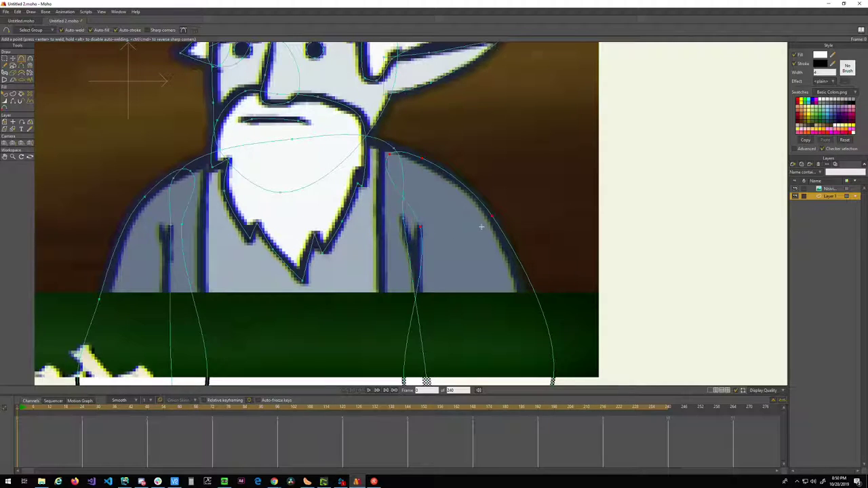
{"action": "scroll", "coordinate": [483, 229], "scroll_direction": "up", "scroll_amount": 2}
{"action": "scroll", "coordinate": [419, 231], "scroll_direction": "down", "scroll_amount": 1}
{"action": "left_click_drag", "start_coordinate": [418, 231], "coordinate": [562, 152]}
{"action": "key", "text": "g"}
{"action": "left_click", "coordinate": [727, 195]}
- Compare both arm outlines and their overlap with the torso against the reference image
{"action": "scroll", "coordinate": [562, 152], "scroll_direction": "down", "scroll_amount": 3}
{"action": "scroll", "coordinate": [545, 175], "scroll_direction": "up", "scroll_amount": 3}
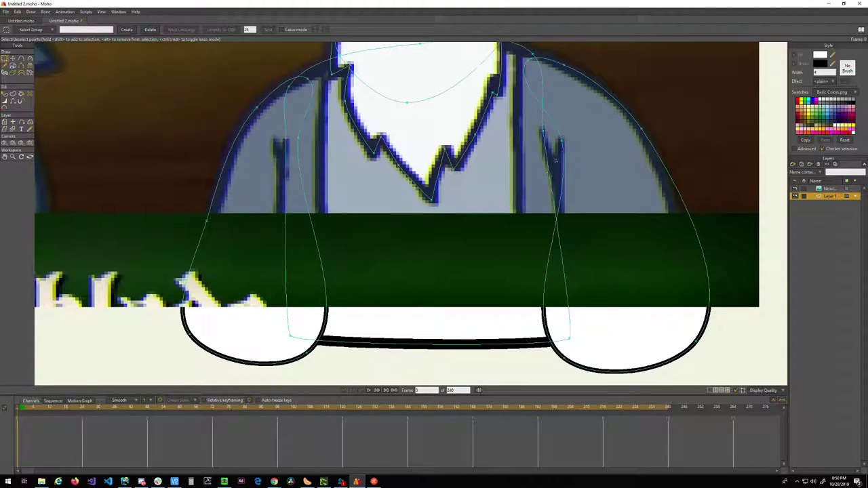
{"action": "scroll", "coordinate": [548, 170], "scroll_direction": "up", "scroll_amount": 2}
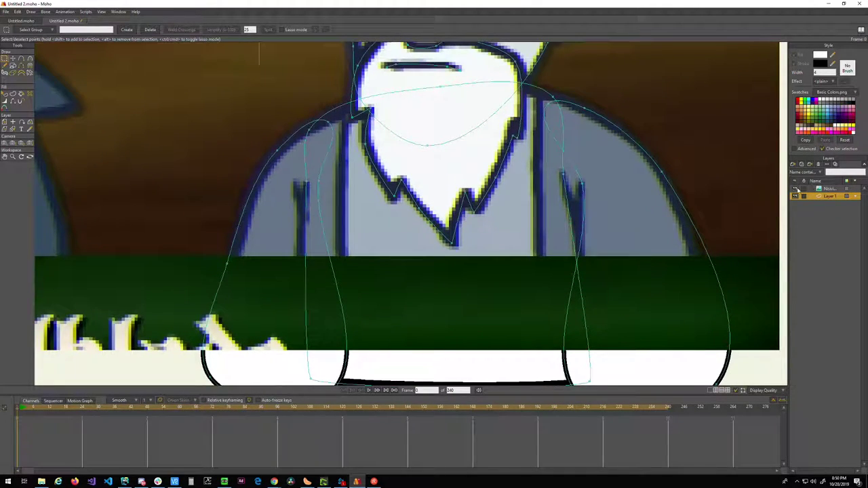
{"action": "left_click", "coordinate": [795, 189]}
{"action": "scroll", "coordinate": [558, 184], "scroll_direction": "up", "scroll_amount": 3}
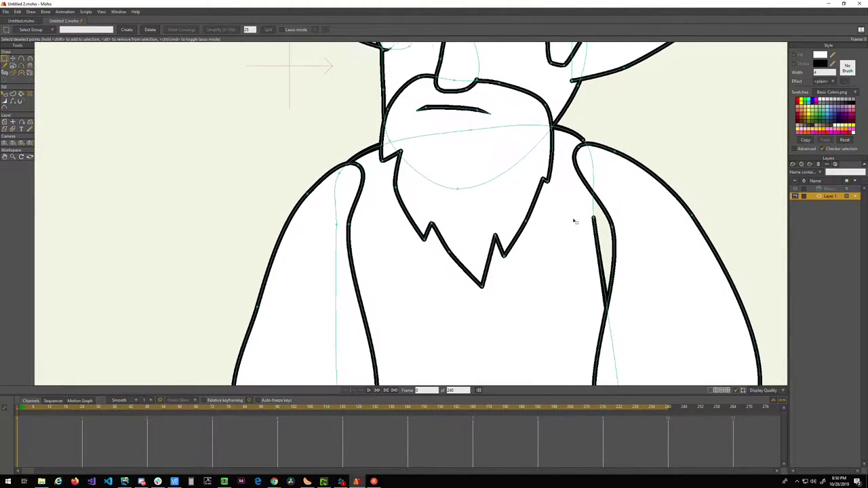
{"action": "left_click_drag", "start_coordinate": [502, 224], "coordinate": [578, 187]}
{"action": "left_click", "coordinate": [795, 190]}
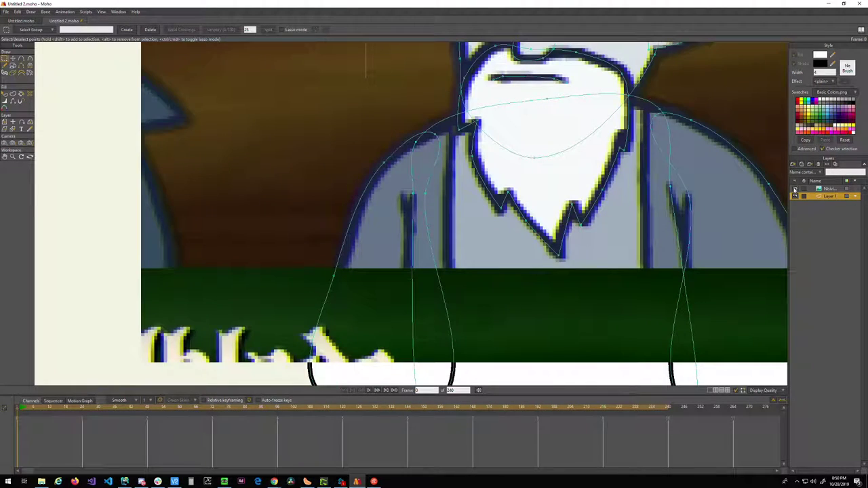
- Hide the reference image and send the arm shape on the image's left behind the torso
{"action": "left_click", "coordinate": [796, 189]}
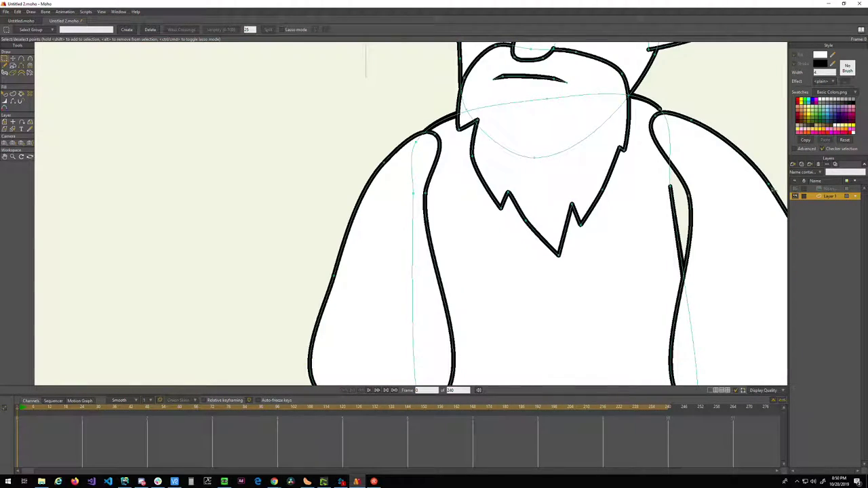
{"action": "key", "text": "q"}
{"action": "left_click", "coordinate": [381, 227]}
{"action": "left_click", "coordinate": [381, 228]}
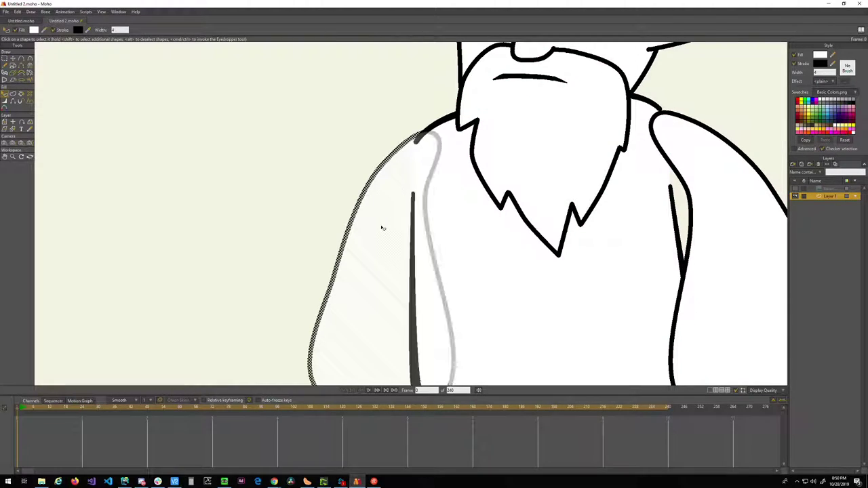
{"action": "left_click", "coordinate": [316, 164]}
{"action": "left_click_drag", "start_coordinate": [357, 149], "coordinate": [243, 67]}
{"action": "scroll", "coordinate": [289, 177], "scroll_direction": "down", "scroll_amount": 2}
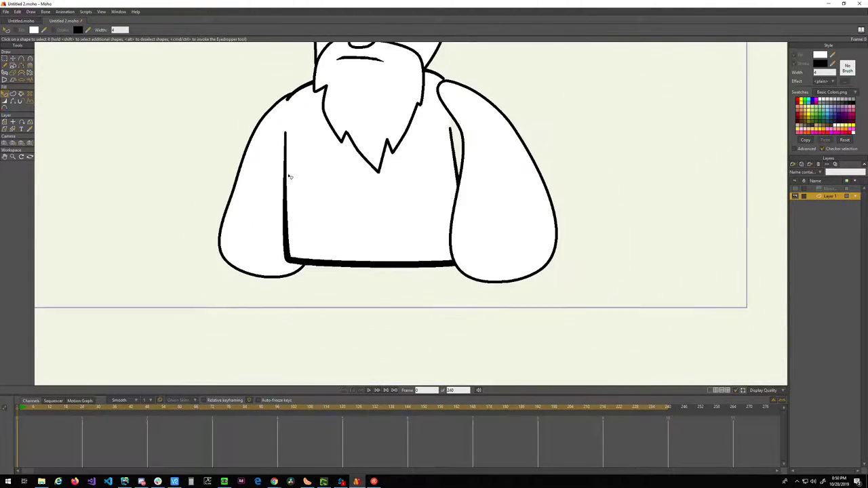
{"action": "left_click_drag", "start_coordinate": [320, 174], "coordinate": [341, 319]}
{"action": "scroll", "coordinate": [406, 312], "scroll_direction": "up", "scroll_amount": 1}
{"action": "left_click_drag", "start_coordinate": [477, 310], "coordinate": [405, 244]}
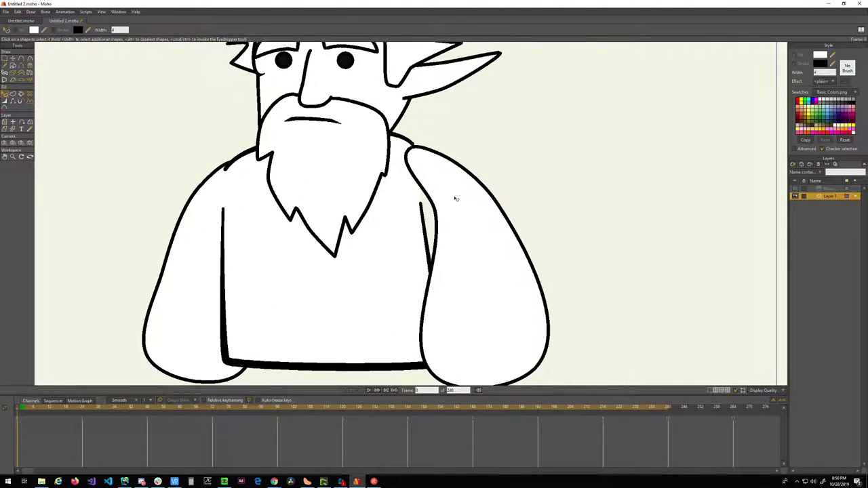
- Show the reference image and examine the armpit creases and shoulder line on the image's right
{"action": "left_click", "coordinate": [795, 189]}
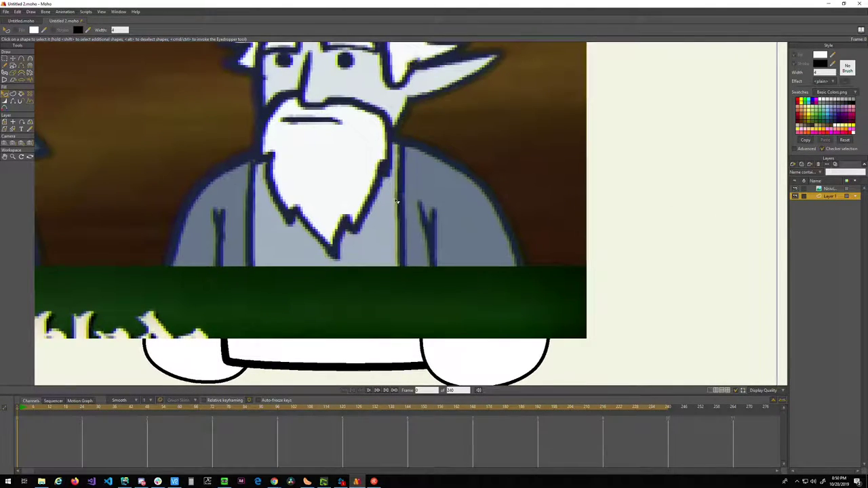
{"action": "scroll", "coordinate": [434, 230], "scroll_direction": "up", "scroll_amount": 3}
{"action": "left_click_drag", "start_coordinate": [421, 249], "coordinate": [487, 174]}
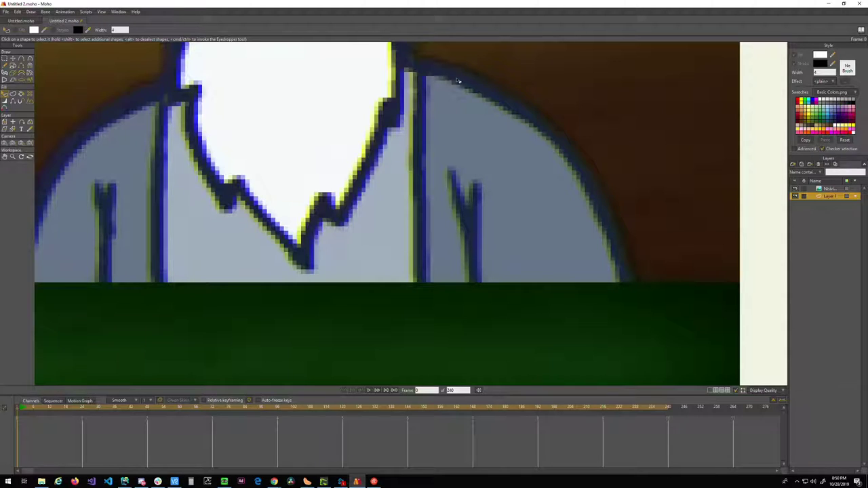
{"action": "scroll", "coordinate": [468, 202], "scroll_direction": "down", "scroll_amount": 3}
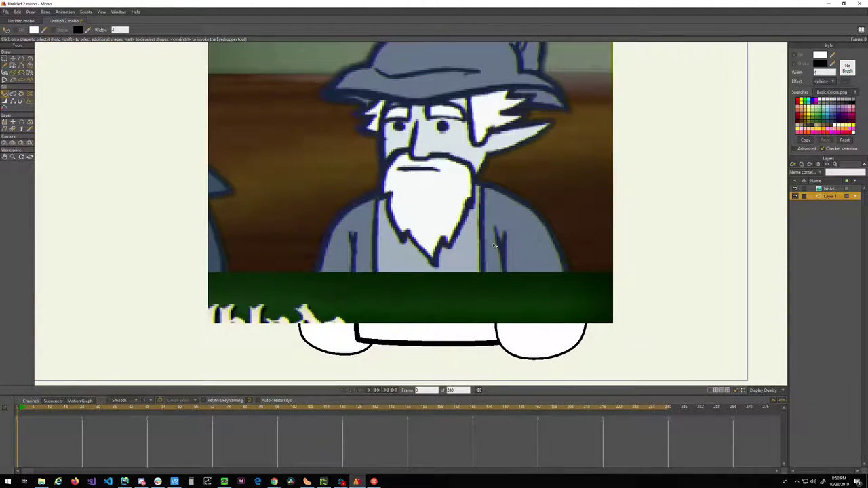
{"action": "scroll", "coordinate": [497, 247], "scroll_direction": "up", "scroll_amount": 2}
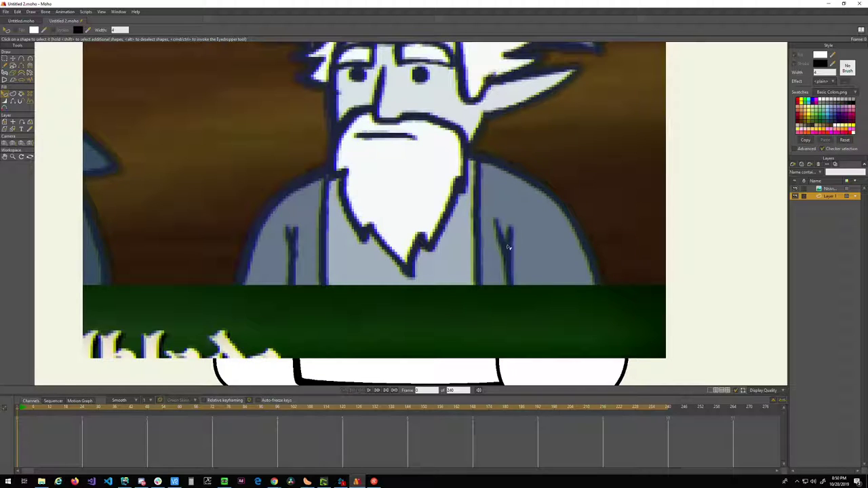
{"action": "scroll", "coordinate": [508, 246], "scroll_direction": "up", "scroll_amount": 2}
{"action": "left_click", "coordinate": [796, 189]}
{"action": "left_click", "coordinate": [795, 189]}
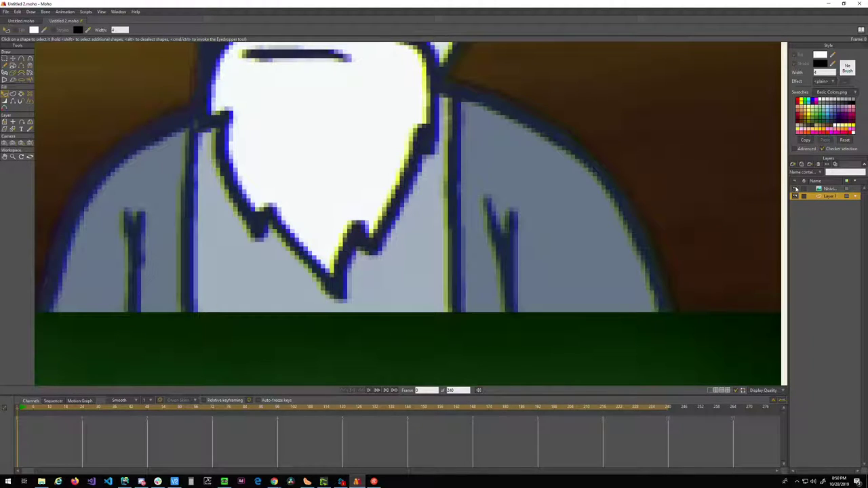
- Move the torso's armpit point on the image's right outward to the upper end of the arm's inner crease
{"action": "key", "text": "g"}
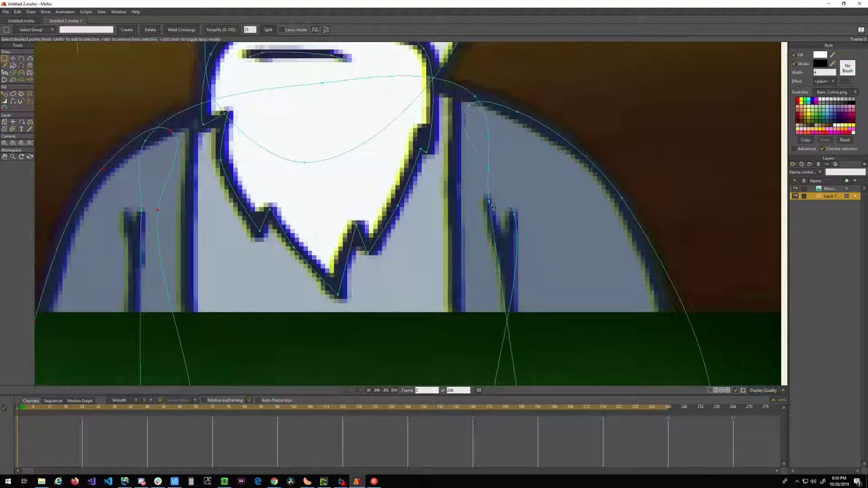
{"action": "key", "text": "a"}
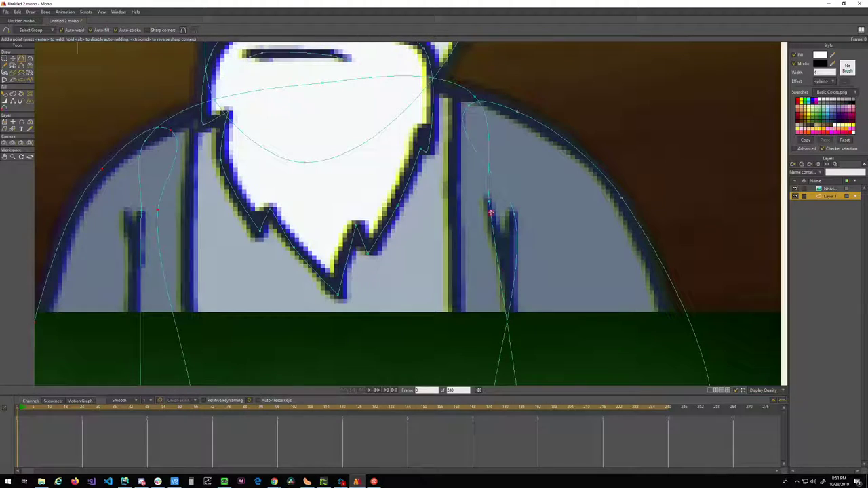
{"action": "key", "text": "t"}
{"action": "left_click_drag", "start_coordinate": [487, 204], "coordinate": [495, 206]}
{"action": "key", "text": "Left"}
{"action": "key", "text": "Up"}
{"action": "left_click", "coordinate": [488, 204]}
{"action": "left_click", "coordinate": [489, 202]}
{"action": "left_click_drag", "start_coordinate": [488, 202], "coordinate": [512, 200]}
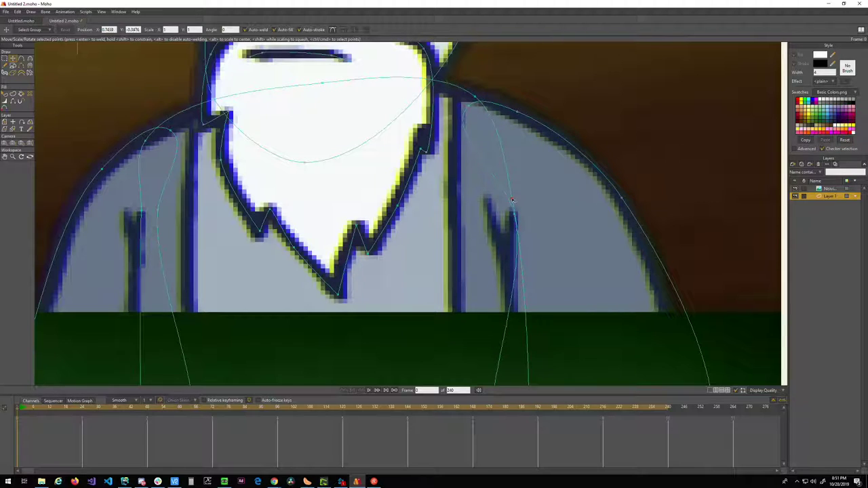
{"action": "scroll", "coordinate": [508, 240], "scroll_direction": "down", "scroll_amount": 2}
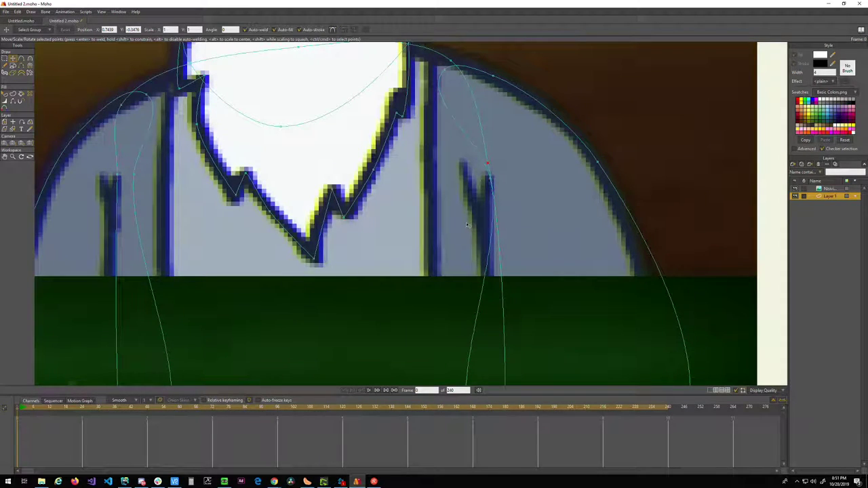
- Trace the short sleeve crease on the image's right, branching upward from a point added on the arm's inner edge
{"action": "key", "text": "a"}
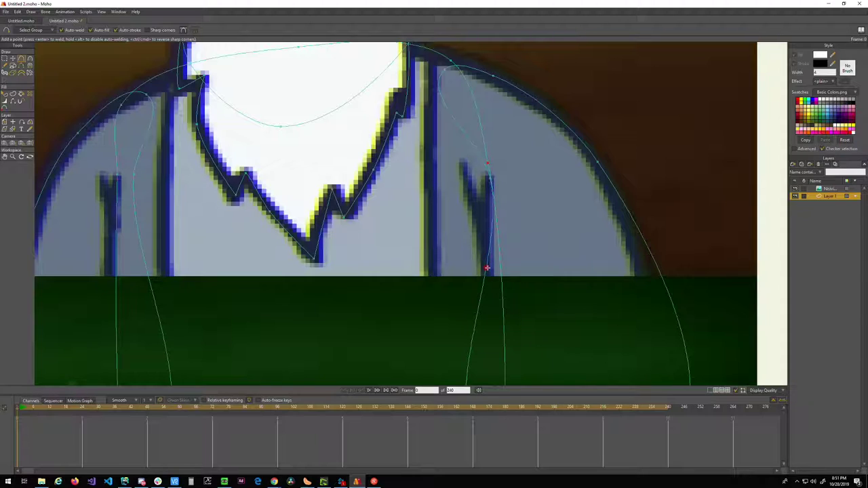
{"action": "left_click", "coordinate": [487, 268]}
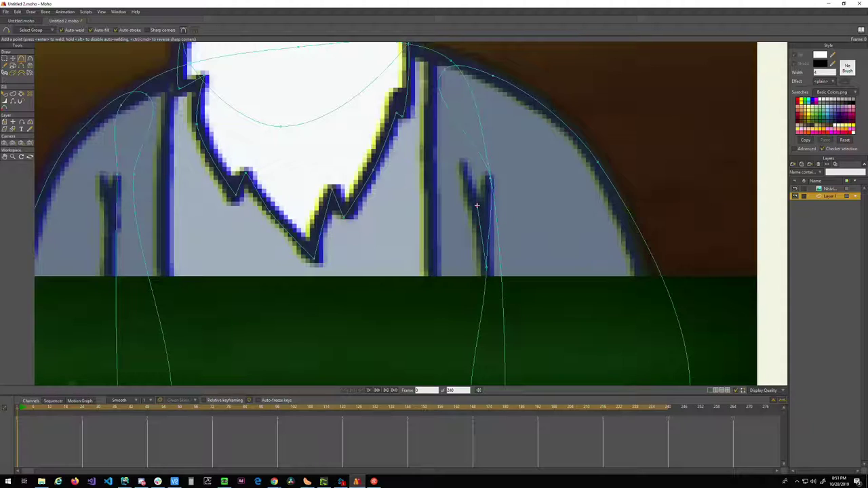
{"action": "left_click_drag", "start_coordinate": [477, 208], "coordinate": [465, 168]}
{"action": "scroll", "coordinate": [465, 168], "scroll_direction": "up", "scroll_amount": 6}
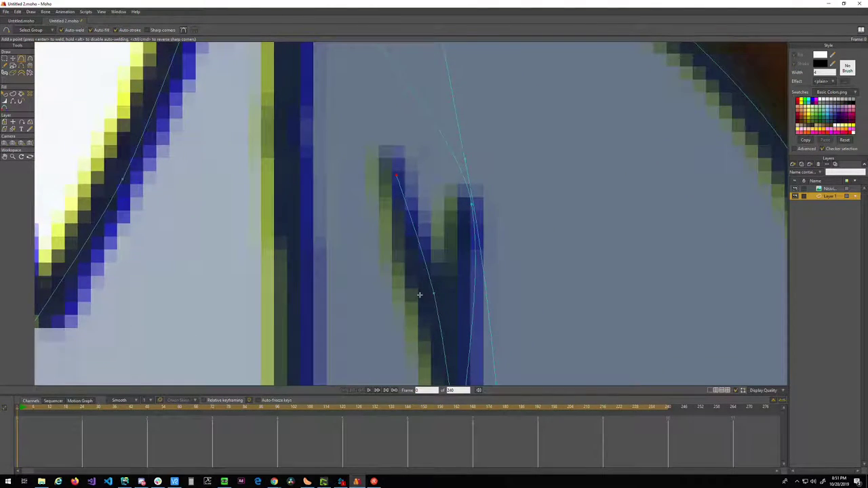
{"action": "scroll", "coordinate": [418, 291], "scroll_direction": "down", "scroll_amount": 2}
{"action": "left_click_drag", "start_coordinate": [413, 295], "coordinate": [426, 229]}
- Hide the reference image and create a stroke shape from the crease line's selected points
{"action": "key", "text": "g"}
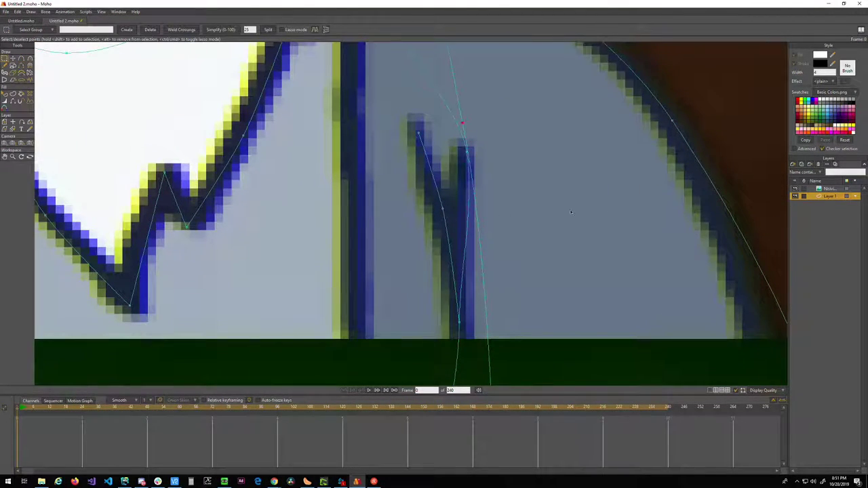
{"action": "left_click", "coordinate": [796, 188]}
{"action": "scroll", "coordinate": [438, 234], "scroll_direction": "down", "scroll_amount": 4}
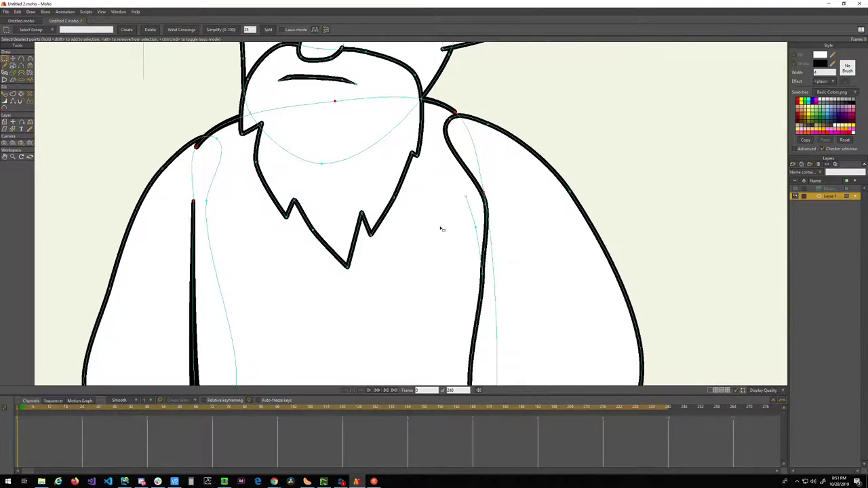
{"action": "scroll", "coordinate": [454, 241], "scroll_direction": "up", "scroll_amount": 2}
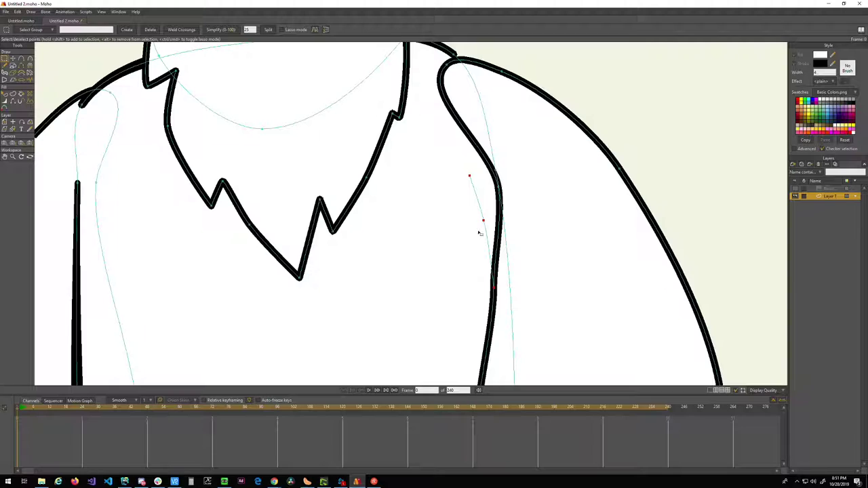
{"action": "key", "text": "u"}
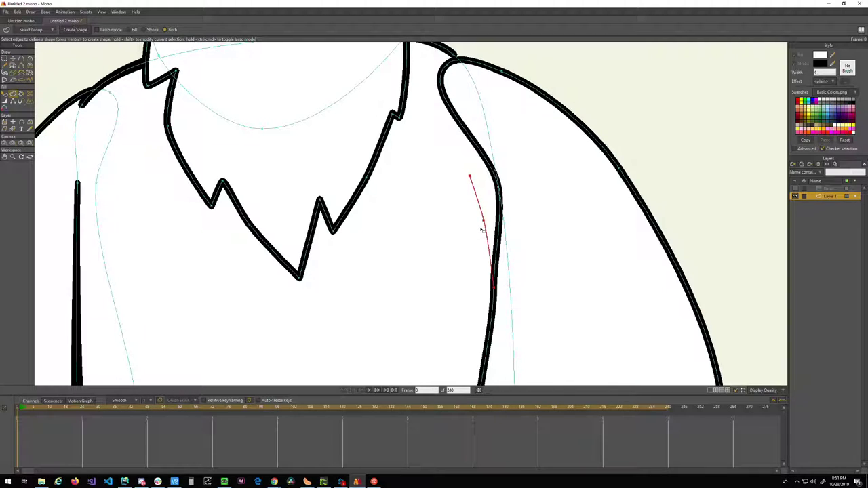
{"action": "key", "text": "Return"}
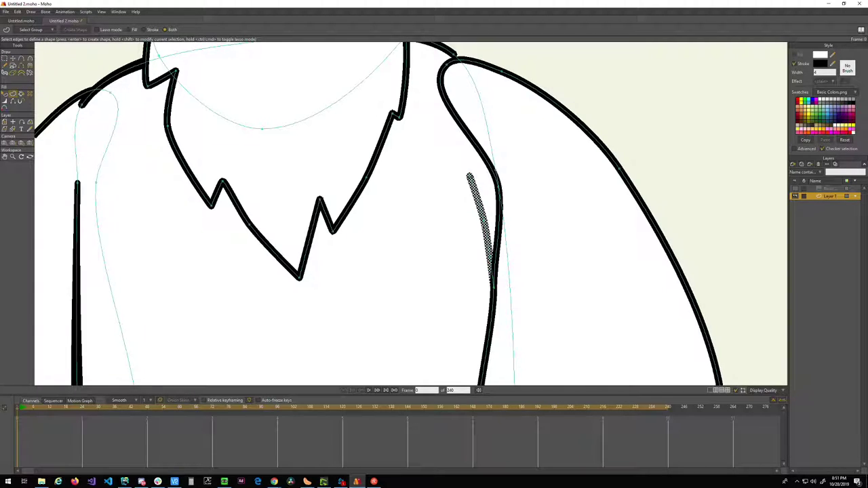
{"action": "scroll", "coordinate": [479, 207], "scroll_direction": "down", "scroll_amount": 3}
{"action": "scroll", "coordinate": [477, 214], "scroll_direction": "up", "scroll_amount": 4}
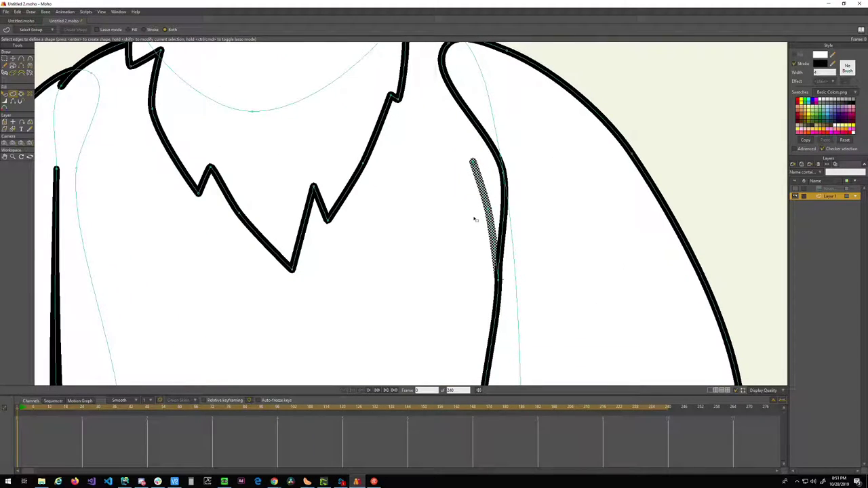
- Deselect the crease shape and taper the upper end of the sleeve crease on the image's right by narrowing its line width
{"action": "key", "text": "g"}
{"action": "left_click", "coordinate": [687, 128]}
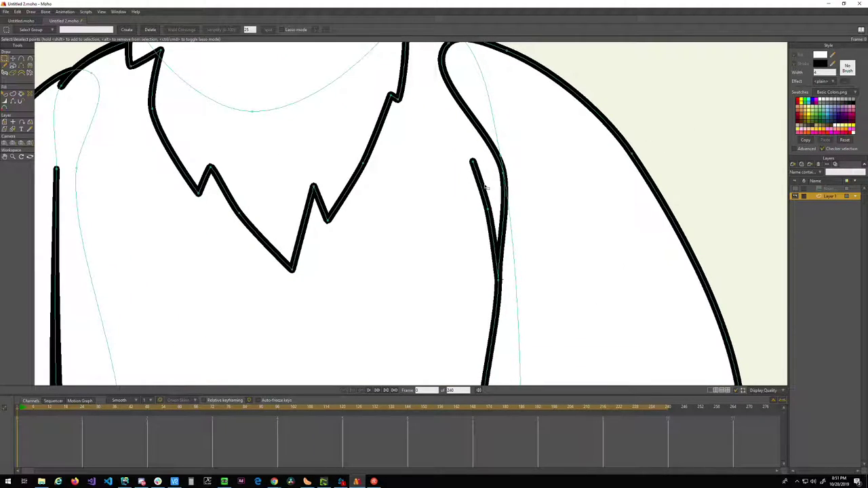
{"action": "key", "text": "w"}
{"action": "mouse_move", "coordinate": [473, 162]}
{"action": "left_mouse_down"}
{"action": "mouse_move", "coordinate": [457, 163]}
{"action": "mouse_move", "coordinate": [479, 163]}
{"action": "left_mouse_up"}
{"action": "scroll", "coordinate": [512, 173], "scroll_direction": "down", "scroll_amount": 4}
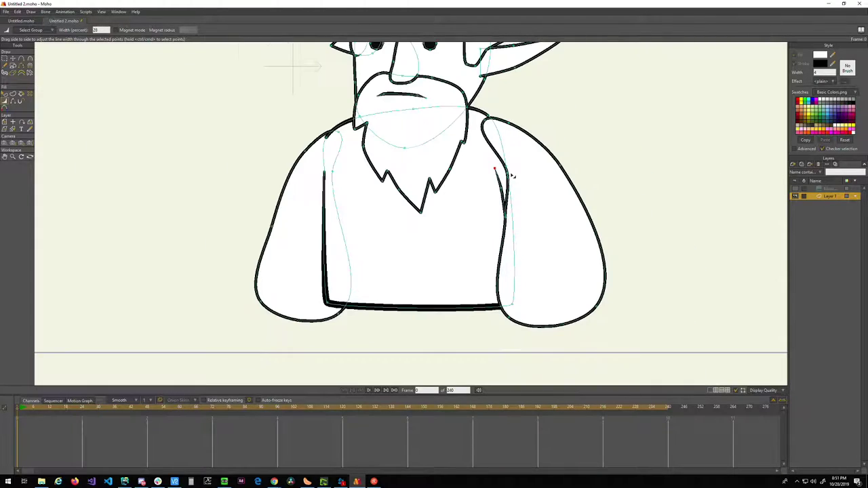
{"action": "scroll", "coordinate": [512, 166], "scroll_direction": "up", "scroll_amount": 3}
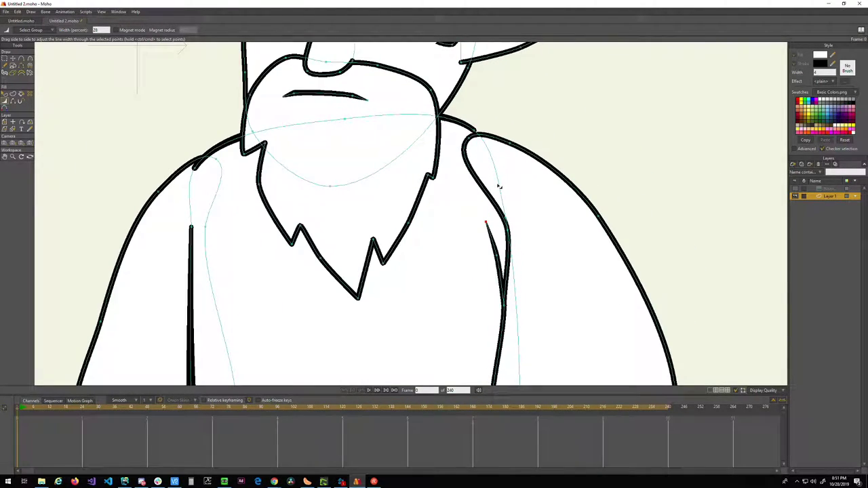
- Hide the arm's inner outline edge above the sleeve crease on the image's right, up to the shoulder
{"action": "key", "text": "h"}
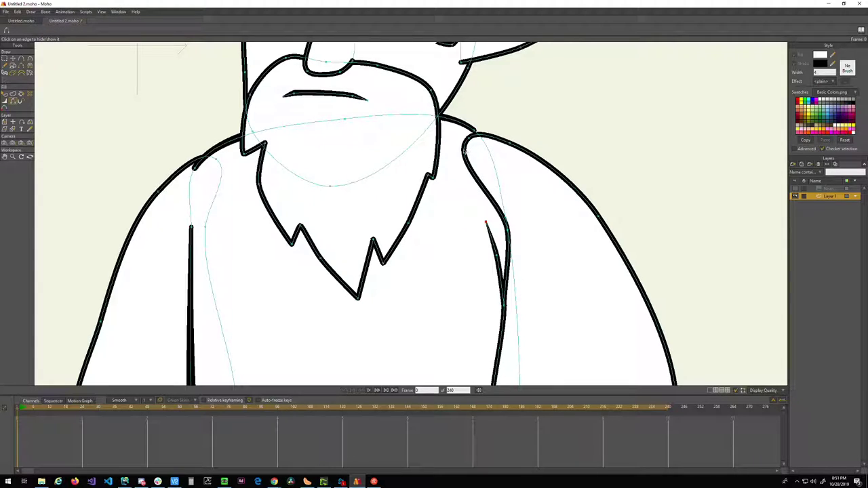
{"action": "left_click", "coordinate": [478, 181]}
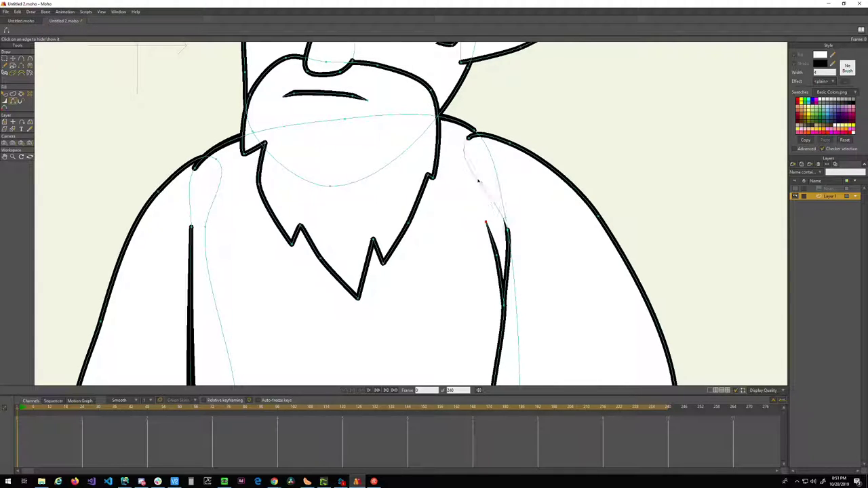
{"action": "scroll", "coordinate": [468, 197], "scroll_direction": "down", "scroll_amount": 2}
{"action": "scroll", "coordinate": [465, 205], "scroll_direction": "up", "scroll_amount": 4}
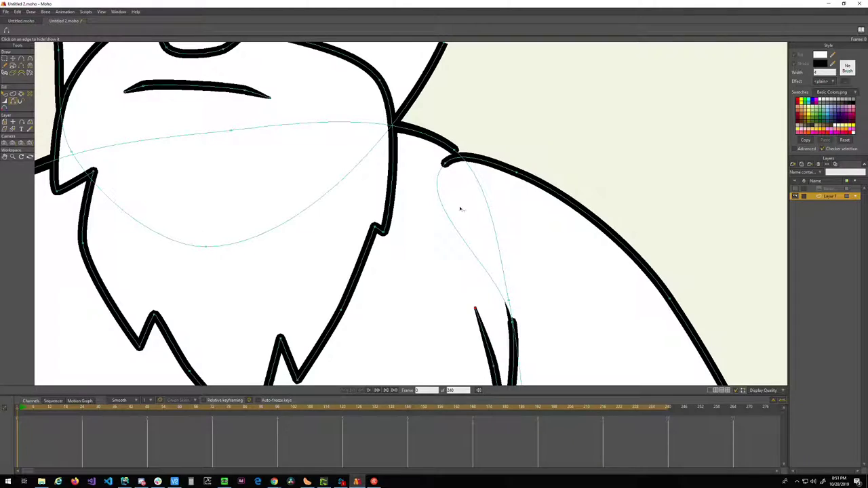
- Select all points of the arm on the image's right and shift the arm slightly upward toward the shoulder line
{"action": "left_click", "coordinate": [529, 219]}
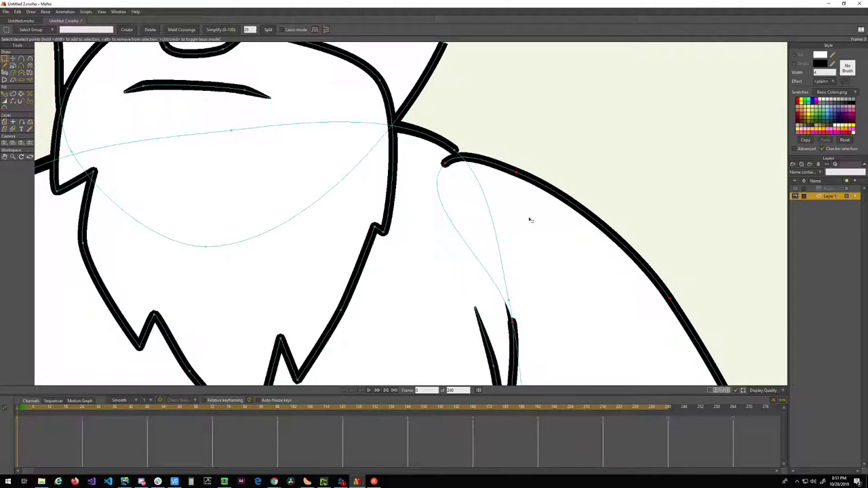
{"action": "scroll", "coordinate": [550, 244], "scroll_direction": "down", "scroll_amount": 5}
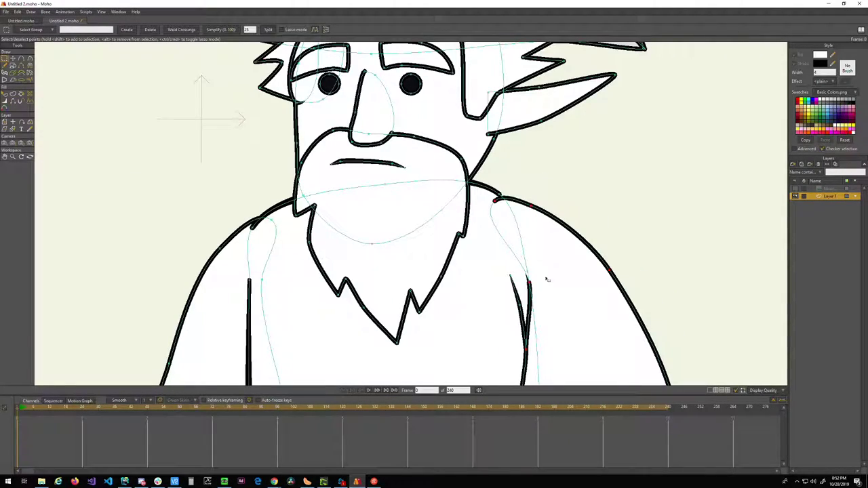
{"action": "scroll", "coordinate": [555, 284], "scroll_direction": "down", "scroll_amount": 2}
{"action": "left_click_drag", "start_coordinate": [565, 300], "coordinate": [517, 262]}
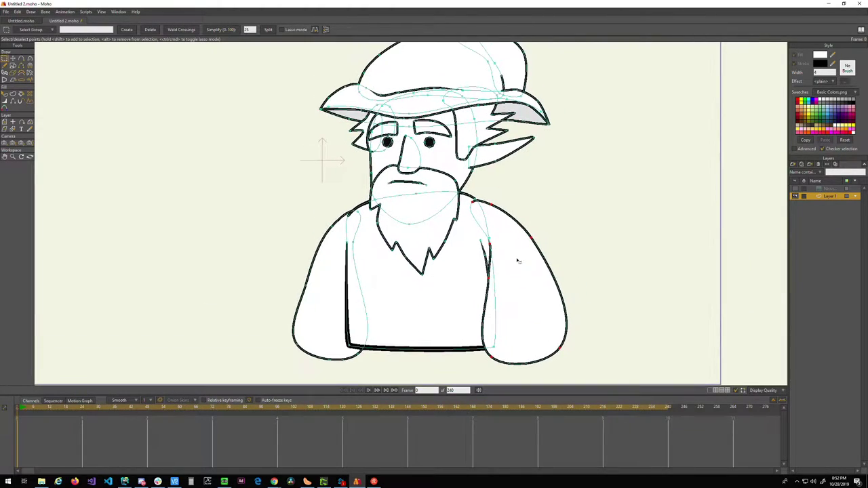
{"action": "scroll", "coordinate": [512, 258], "scroll_direction": "up", "scroll_amount": 4}
{"action": "scroll", "coordinate": [472, 196], "scroll_direction": "down", "scroll_amount": 2}
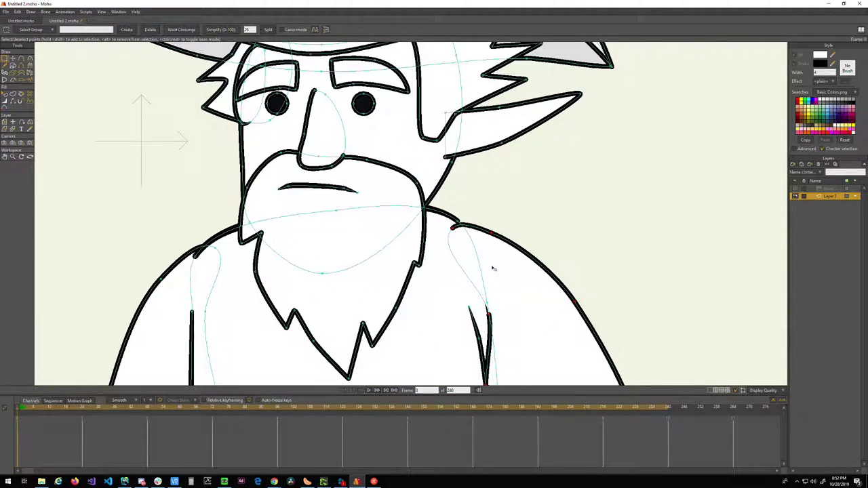
{"action": "key", "text": "t"}
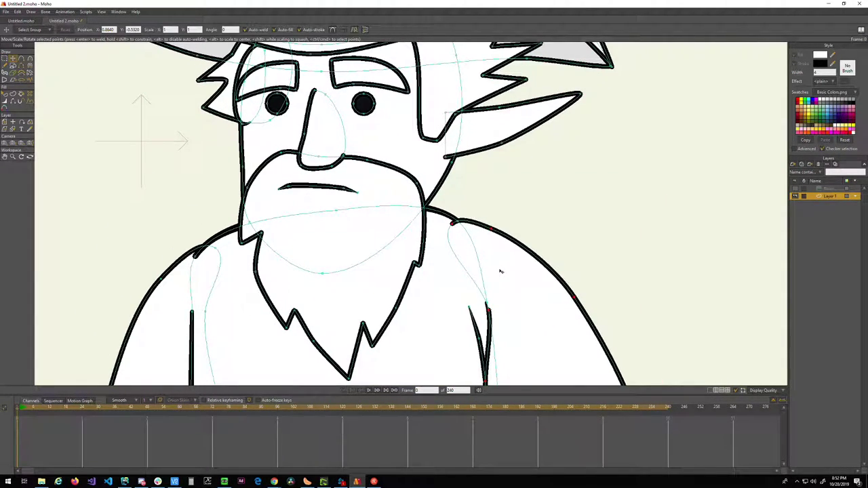
{"action": "left_click_drag", "start_coordinate": [501, 276], "coordinate": [516, 253]}
{"action": "scroll", "coordinate": [516, 253], "scroll_direction": "down", "scroll_amount": 3}
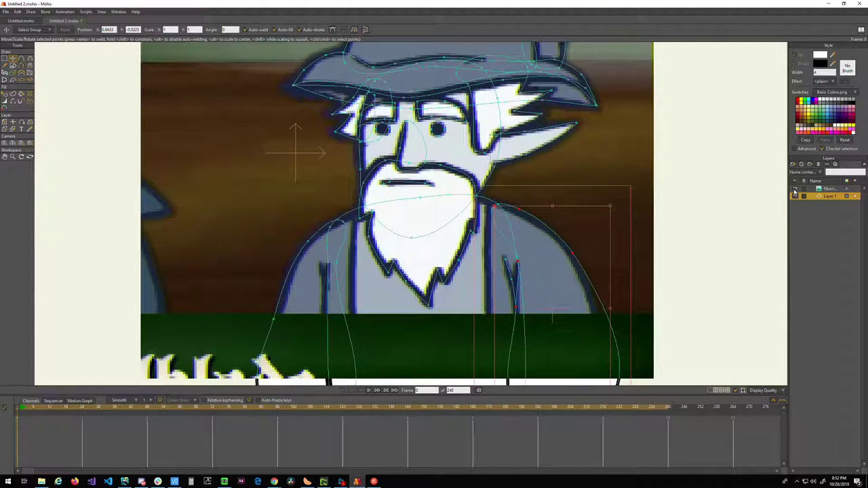
- Move the arm's top inner point on the image's right inward past the beard's edge so its outline follows the torso's shoulder
{"action": "scroll", "coordinate": [497, 216], "scroll_direction": "up", "scroll_amount": 5}
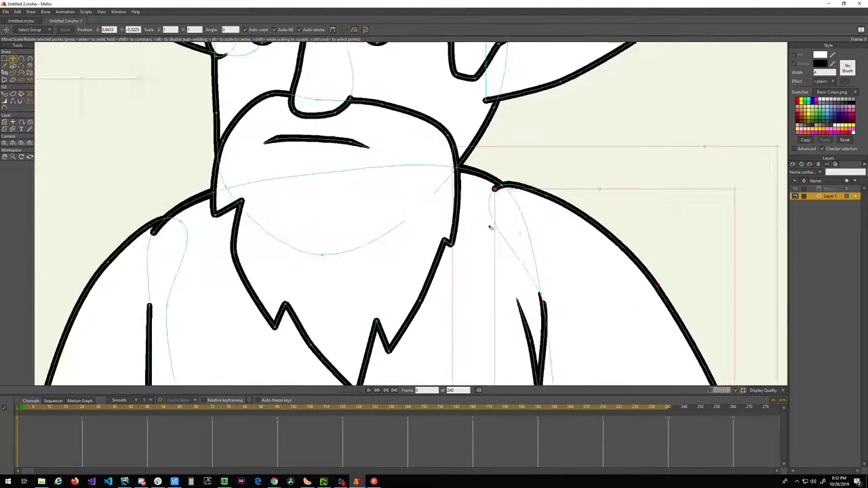
{"action": "left_click_drag", "start_coordinate": [479, 247], "coordinate": [492, 248]}
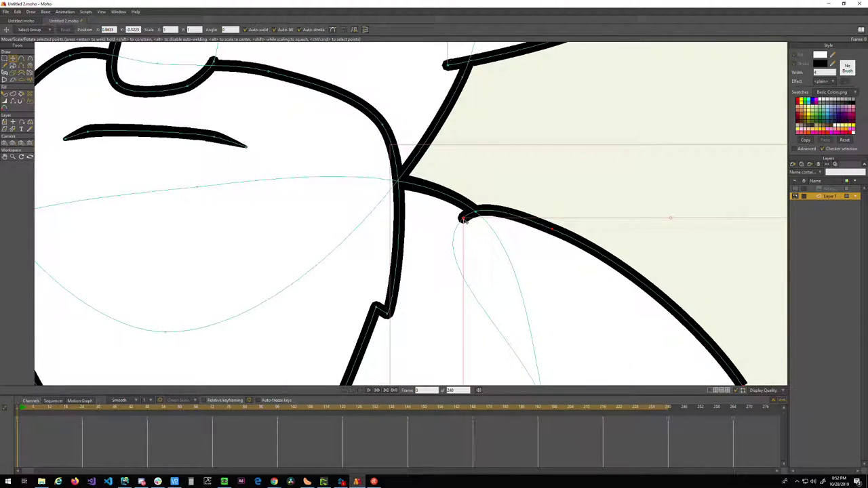
{"action": "key", "text": "g"}
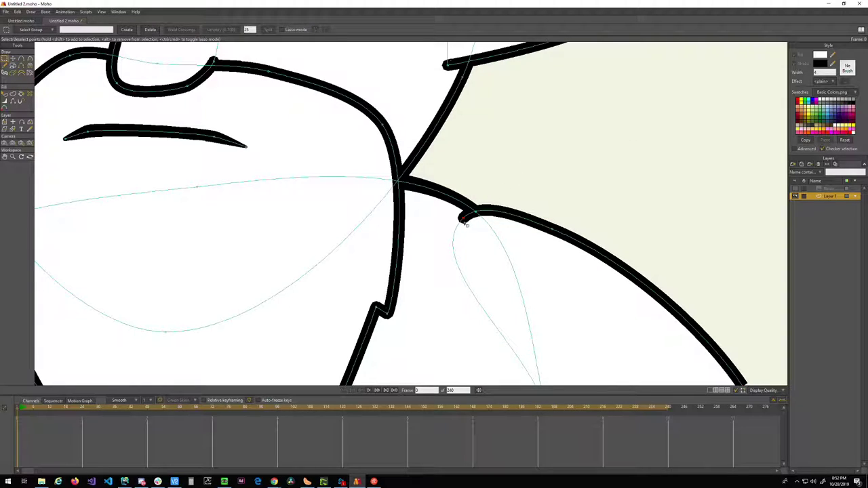
{"action": "key", "text": "t"}
{"action": "mouse_move", "coordinate": [462, 218]}
{"action": "left_mouse_down"}
{"action": "mouse_move", "coordinate": [477, 214]}
{"action": "mouse_move", "coordinate": [448, 222]}
{"action": "mouse_move", "coordinate": [430, 203]}
{"action": "mouse_move", "coordinate": [453, 239]}
{"action": "mouse_move", "coordinate": [387, 194]}
{"action": "mouse_move", "coordinate": [352, 205]}
{"action": "left_mouse_up"}
{"action": "scroll", "coordinate": [335, 219], "scroll_direction": "down", "scroll_amount": 3}
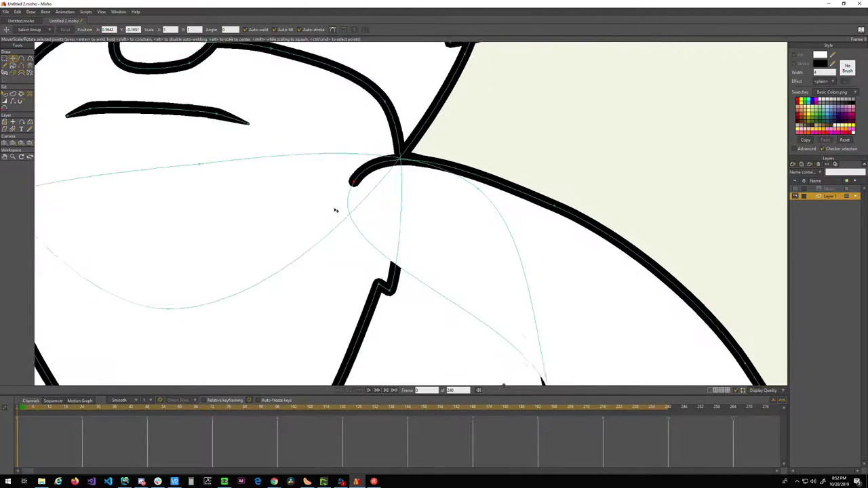
{"action": "scroll", "coordinate": [368, 206], "scroll_direction": "up", "scroll_amount": 5}
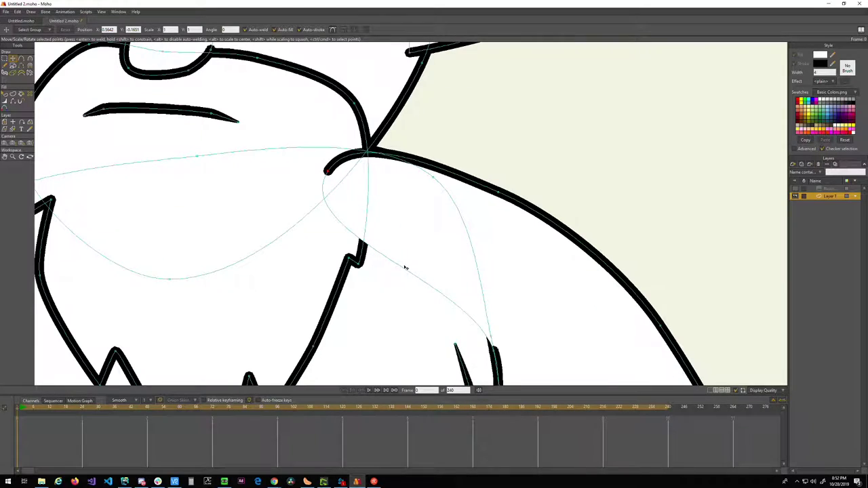
{"action": "mouse_move", "coordinate": [387, 252]}
{"action": "left_mouse_down"}
{"action": "mouse_move", "coordinate": [416, 267]}
{"action": "mouse_move", "coordinate": [442, 255]}
{"action": "left_mouse_up"}
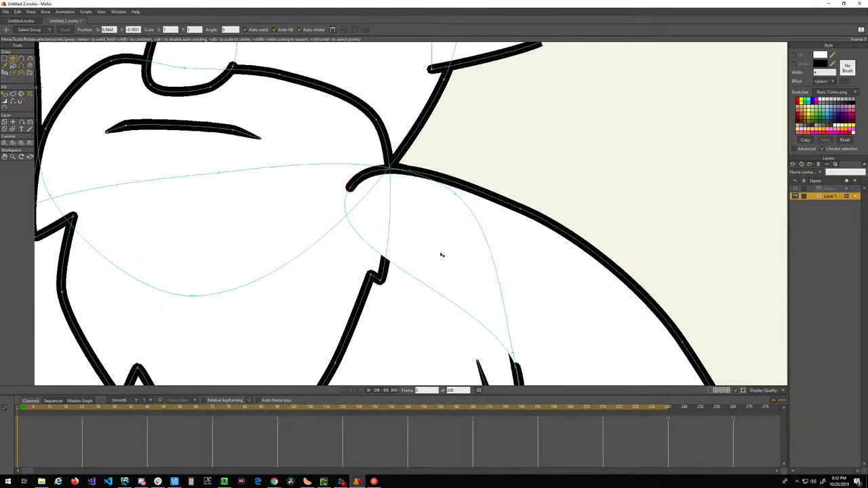
- Add points on the arm's hidden inner edge and its shoulder curve, and pull the top inner point down beside the beard
{"action": "key", "text": "a"}
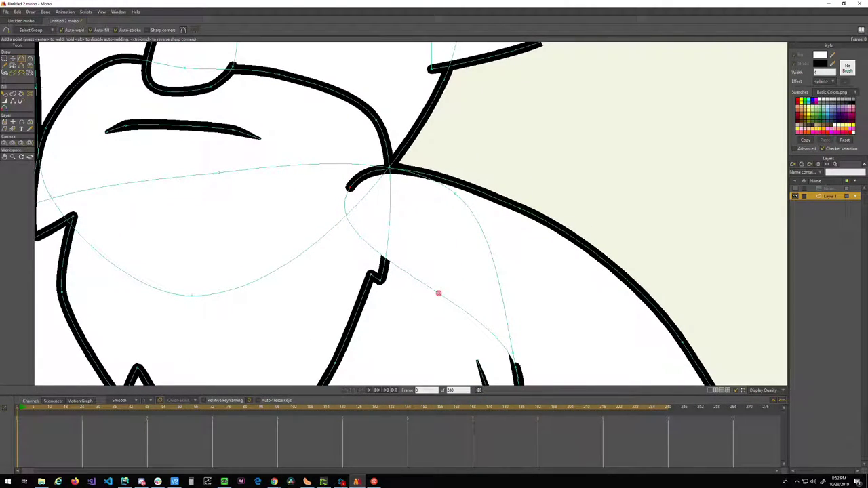
{"action": "left_click", "coordinate": [484, 324]}
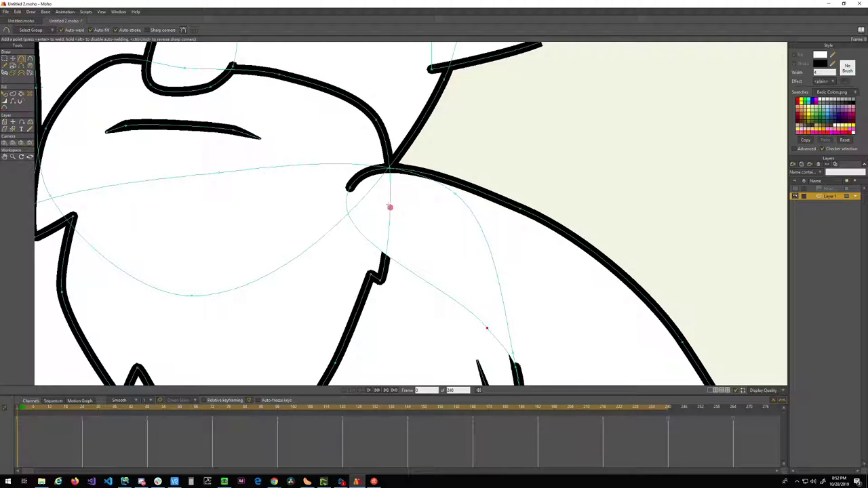
{"action": "scroll", "coordinate": [388, 207], "scroll_direction": "down", "scroll_amount": 4}
{"action": "scroll", "coordinate": [389, 202], "scroll_direction": "up", "scroll_amount": 7}
{"action": "left_click_drag", "start_coordinate": [428, 207], "coordinate": [347, 217]}
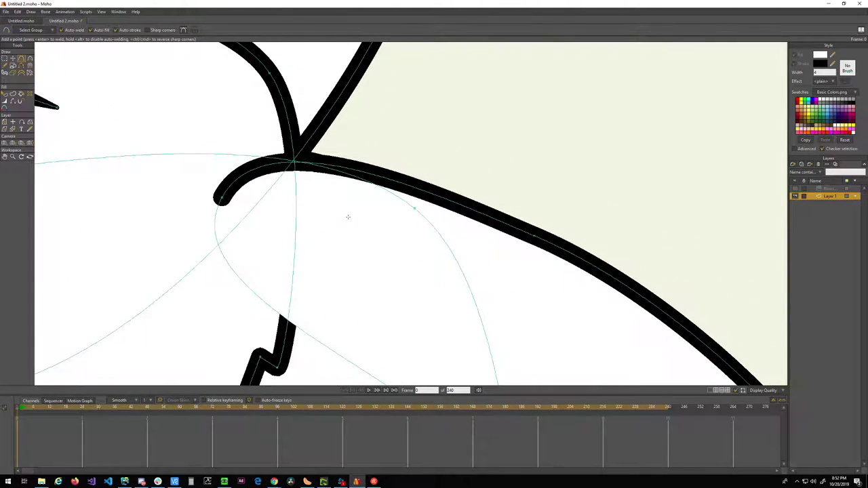
{"action": "left_click", "coordinate": [387, 179]}
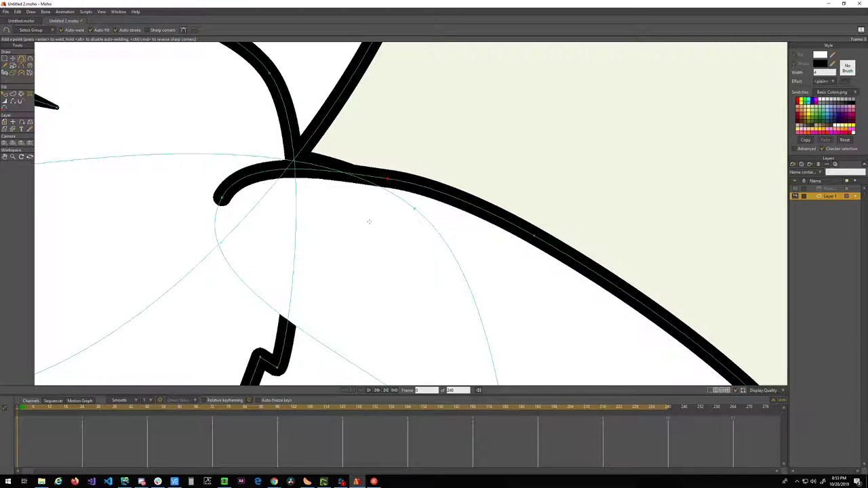
{"action": "key", "text": "t"}
{"action": "mouse_move", "coordinate": [222, 201]}
{"action": "left_mouse_down"}
{"action": "mouse_move", "coordinate": [263, 271]}
{"action": "mouse_move", "coordinate": [223, 244]}
{"action": "mouse_move", "coordinate": [215, 202]}
{"action": "mouse_move", "coordinate": [227, 236]}
{"action": "mouse_move", "coordinate": [256, 266]}
{"action": "mouse_move", "coordinate": [374, 355]}
{"action": "mouse_move", "coordinate": [319, 331]}
{"action": "mouse_move", "coordinate": [315, 310]}
{"action": "left_mouse_up"}
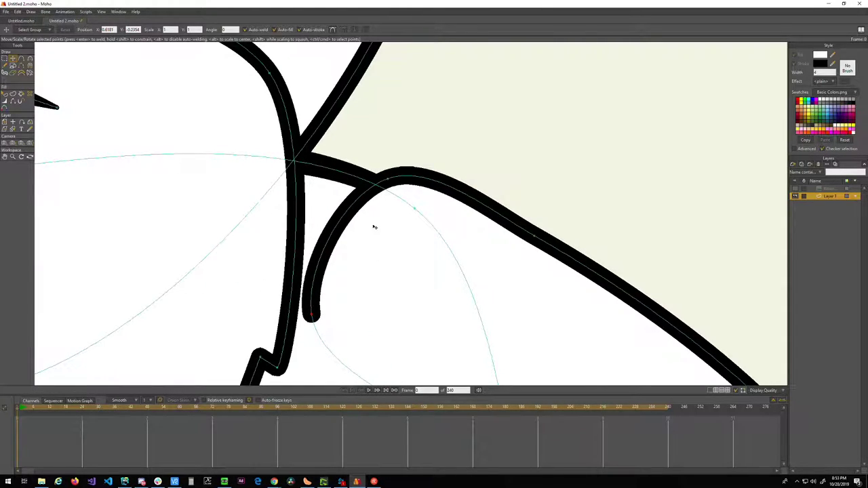
- Sharpen the curvature of the new shoulder point and move it inward onto the torso's shoulder line near the neck
{"action": "key", "text": "g"}
{"action": "left_click", "coordinate": [388, 182]}
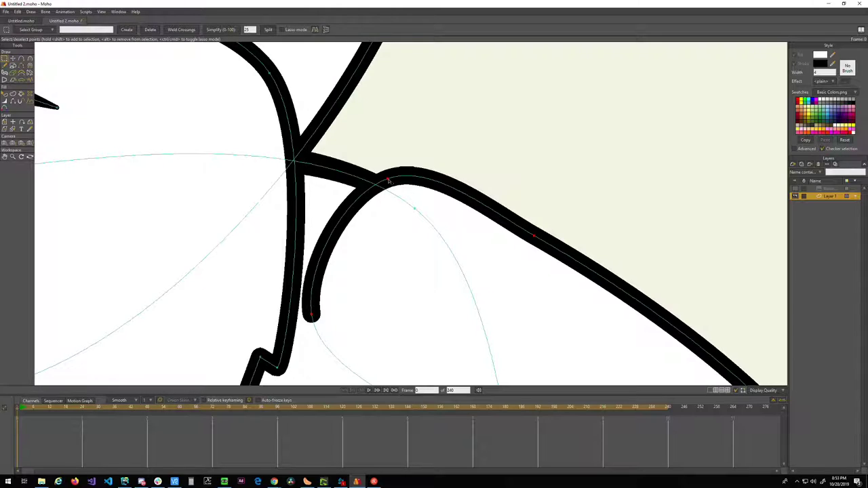
{"action": "left_click", "coordinate": [388, 181]}
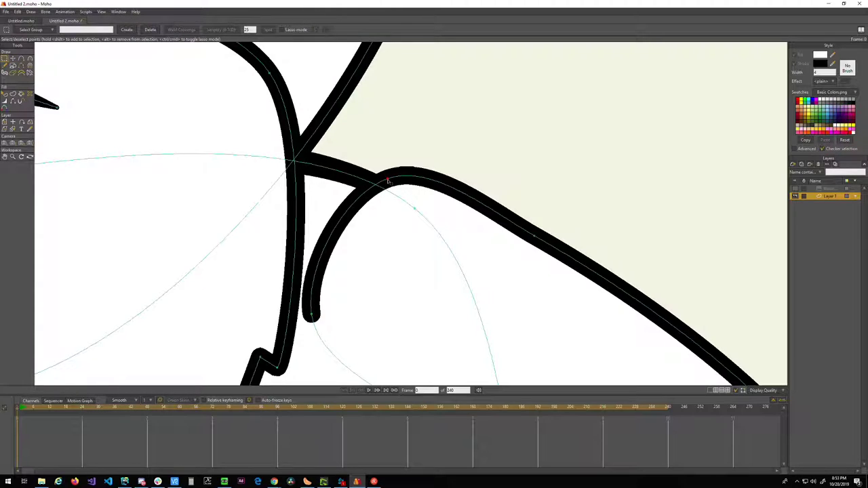
{"action": "key", "text": "c"}
{"action": "mouse_move", "coordinate": [390, 182]}
{"action": "left_mouse_down"}
{"action": "mouse_move", "coordinate": [382, 193]}
{"action": "mouse_move", "coordinate": [351, 174]}
{"action": "left_mouse_up"}
{"action": "key", "text": "t"}
{"action": "left_click_drag", "start_coordinate": [368, 259], "coordinate": [346, 198]}
- Hide the arm edge running down from the new shoulder point beside the beard
{"action": "key", "text": "h"}
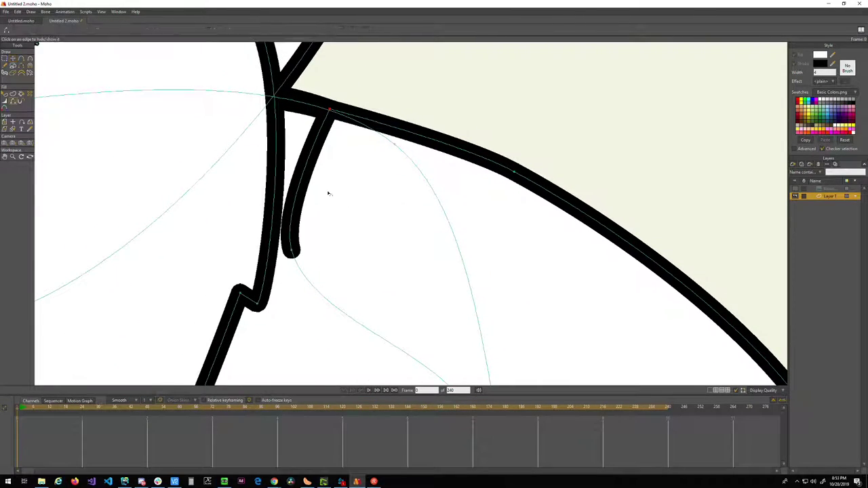
{"action": "left_click", "coordinate": [308, 168]}
{"action": "scroll", "coordinate": [359, 213], "scroll_direction": "down", "scroll_amount": 3}
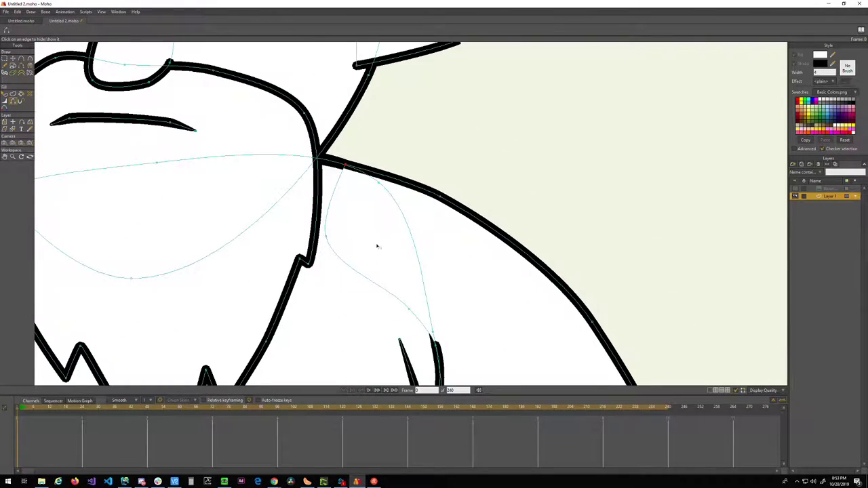
{"action": "scroll", "coordinate": [356, 189], "scroll_direction": "up", "scroll_amount": 5}
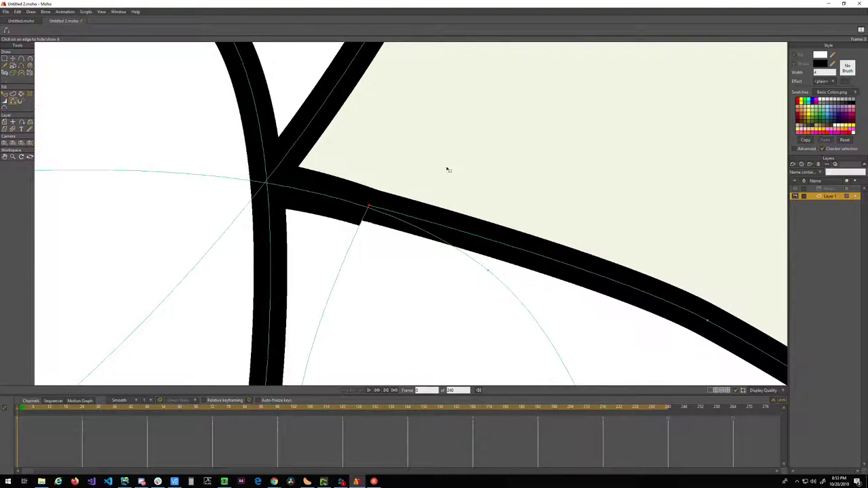
- Increase the line width slightly at the arm's shoulder point to blend it with the torso's shoulder line
{"action": "key", "text": "w"}
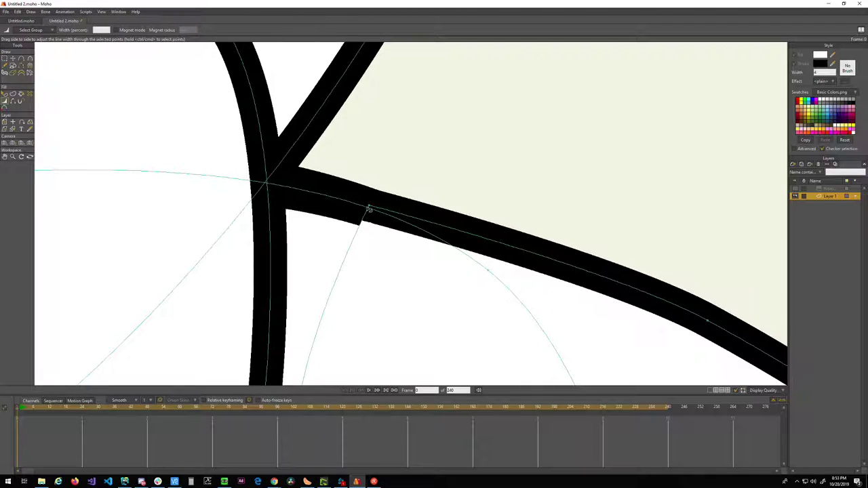
{"action": "left_click_drag", "start_coordinate": [371, 206], "coordinate": [380, 204]}
{"action": "key", "text": "t"}
{"action": "scroll", "coordinate": [382, 205], "scroll_direction": "down", "scroll_amount": 8}
{"action": "left_click_drag", "start_coordinate": [394, 238], "coordinate": [423, 193]}
- Examine the joined shoulder line and the overall outline of the character
{"action": "key", "text": "g"}
{"action": "scroll", "coordinate": [478, 179], "scroll_direction": "down", "scroll_amount": 4}
{"action": "scroll", "coordinate": [500, 190], "scroll_direction": "up", "scroll_amount": 3}
{"action": "scroll", "coordinate": [468, 238], "scroll_direction": "up", "scroll_amount": 4}
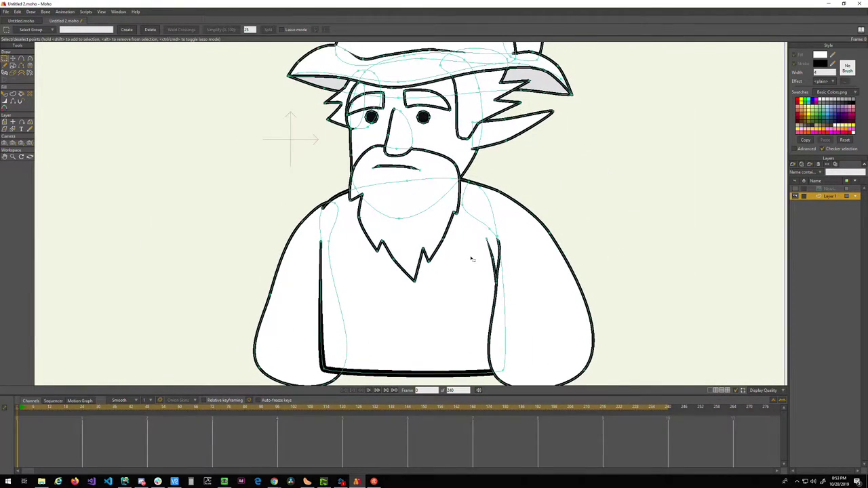
{"action": "scroll", "coordinate": [471, 255], "scroll_direction": "down", "scroll_amount": 2}
{"action": "scroll", "coordinate": [484, 180], "scroll_direction": "up", "scroll_amount": 3}
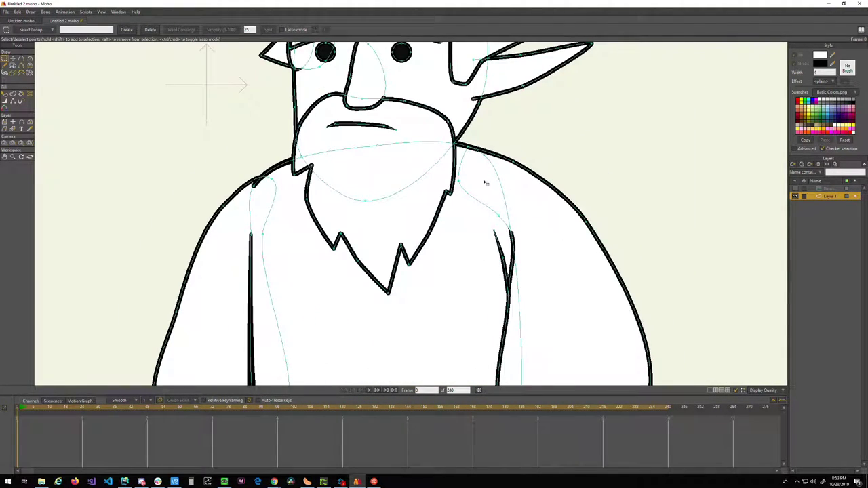
{"action": "scroll", "coordinate": [444, 124], "scroll_direction": "up", "scroll_amount": 1}
{"action": "scroll", "coordinate": [461, 194], "scroll_direction": "down", "scroll_amount": 3}
{"action": "scroll", "coordinate": [382, 208], "scroll_direction": "up", "scroll_amount": 1}
{"action": "scroll", "coordinate": [384, 204], "scroll_direction": "down", "scroll_amount": 2}
{"action": "scroll", "coordinate": [384, 205], "scroll_direction": "up", "scroll_amount": 4}
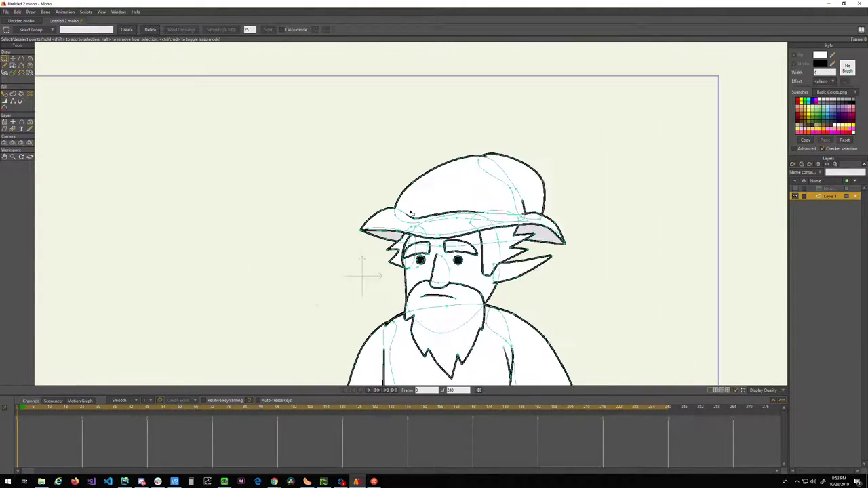
- Toggle the reference image on and off to compare the tracing with the coat's front edges and the sleeve creases
{"action": "left_click", "coordinate": [794, 189]}
{"action": "left_click", "coordinate": [794, 189]}
{"action": "left_click", "coordinate": [795, 189]}
{"action": "scroll", "coordinate": [409, 214], "scroll_direction": "up", "scroll_amount": 5}
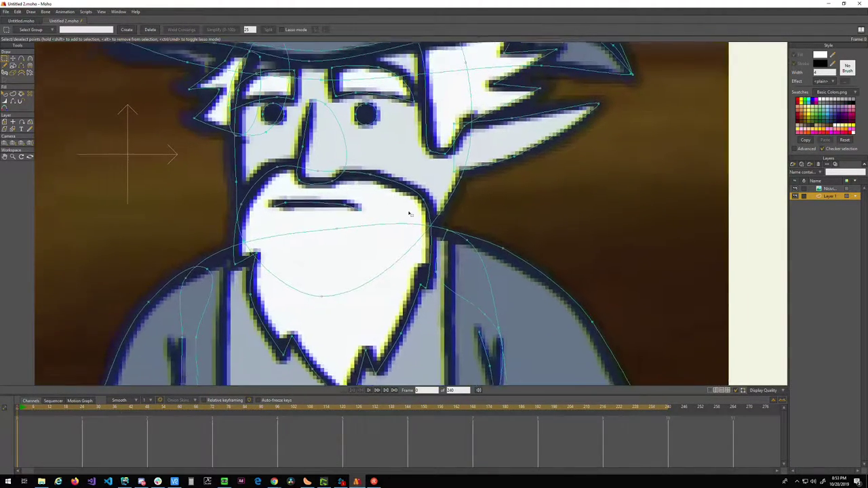
{"action": "left_click_drag", "start_coordinate": [323, 303], "coordinate": [454, 174]}
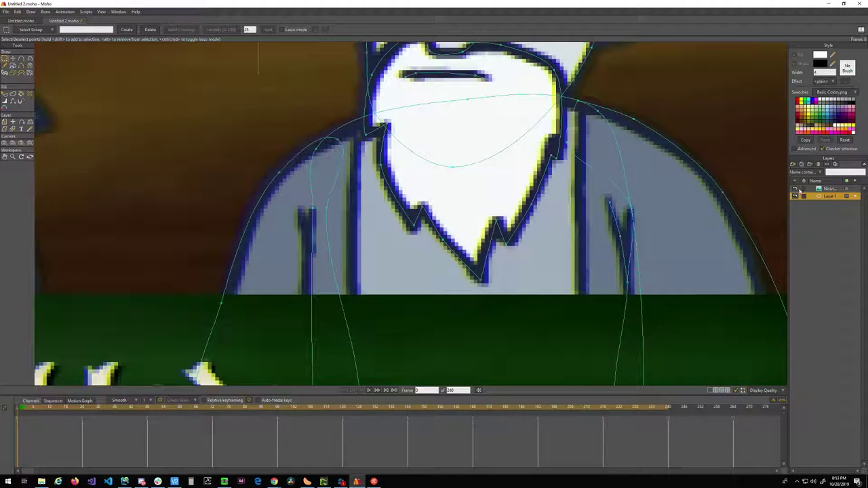
{"action": "left_click", "coordinate": [794, 190]}
{"action": "left_click", "coordinate": [795, 190]}
{"action": "left_click", "coordinate": [794, 190]}
{"action": "left_click", "coordinate": [794, 190]}
{"action": "left_click", "coordinate": [794, 190]}
{"action": "left_click", "coordinate": [794, 189]}
{"action": "scroll", "coordinate": [579, 229], "scroll_direction": "up", "scroll_amount": 2}
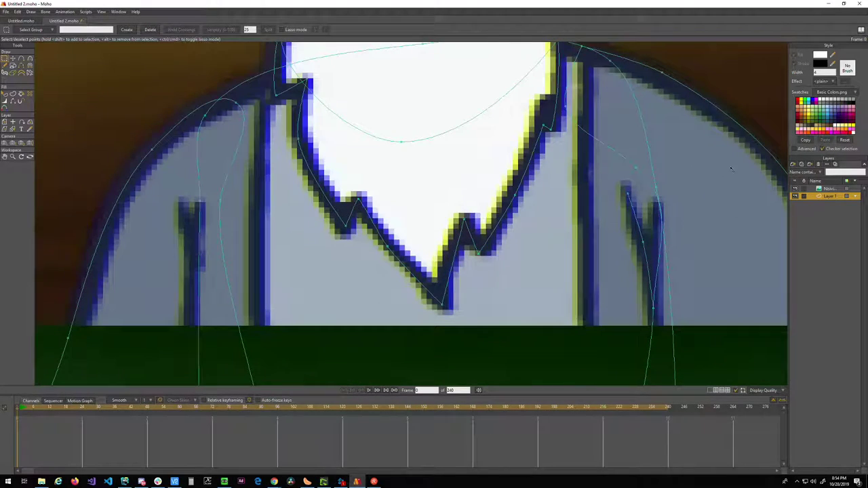
- Compare the traced outlines with the reference image across the beard, face, hat and whole figure
{"action": "left_click", "coordinate": [795, 189]}
{"action": "left_click", "coordinate": [794, 190]}
{"action": "scroll", "coordinate": [435, 316], "scroll_direction": "up", "scroll_amount": 3}
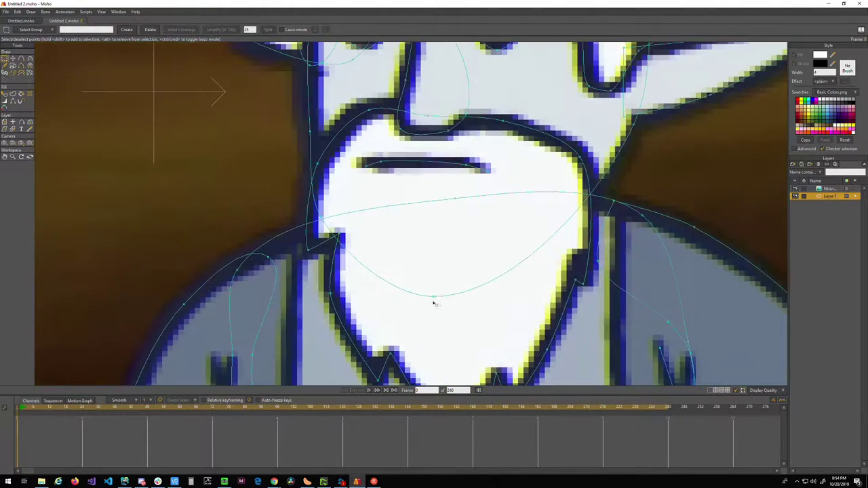
{"action": "scroll", "coordinate": [422, 254], "scroll_direction": "down", "scroll_amount": 2}
{"action": "scroll", "coordinate": [420, 291], "scroll_direction": "up", "scroll_amount": 2}
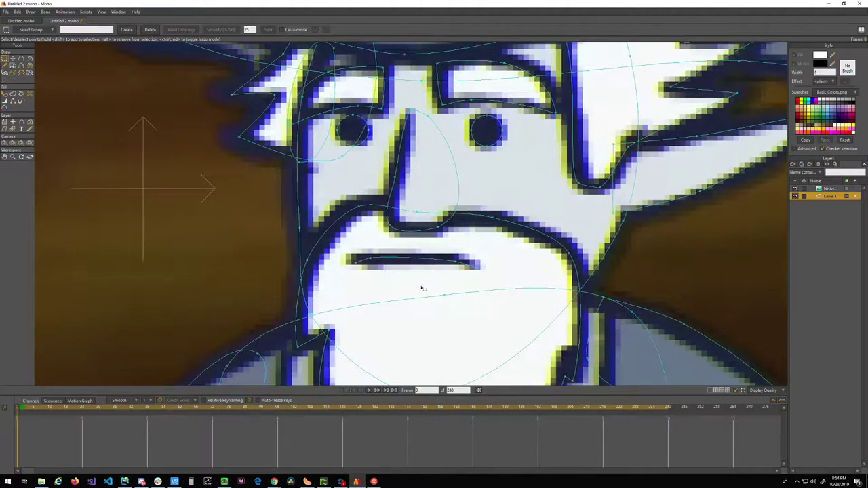
{"action": "scroll", "coordinate": [420, 288], "scroll_direction": "down", "scroll_amount": 5}
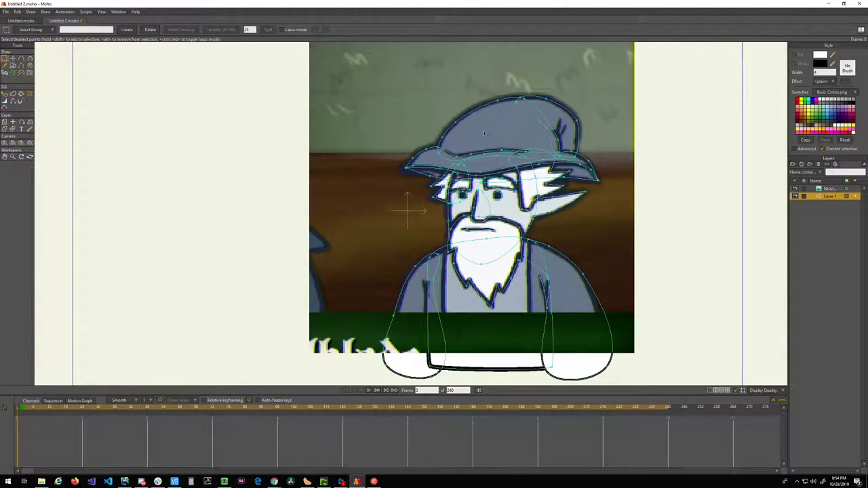
{"action": "scroll", "coordinate": [480, 133], "scroll_direction": "up", "scroll_amount": 3}
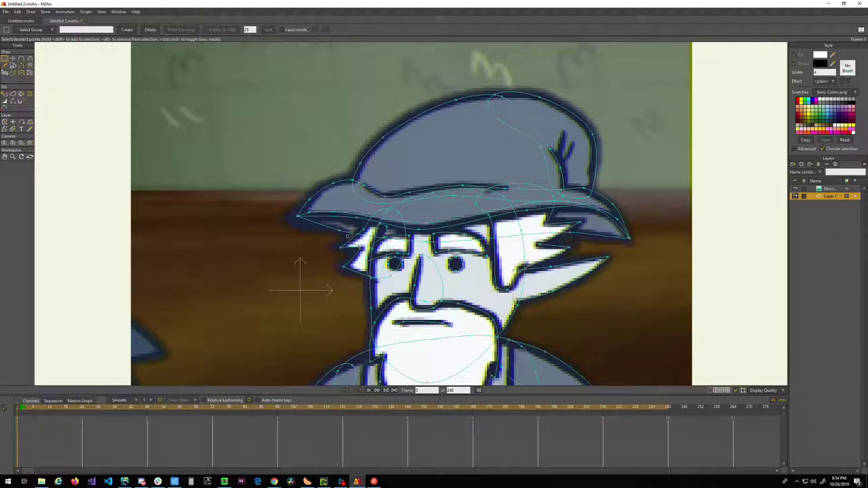
{"action": "scroll", "coordinate": [361, 278], "scroll_direction": "down", "scroll_amount": 4}
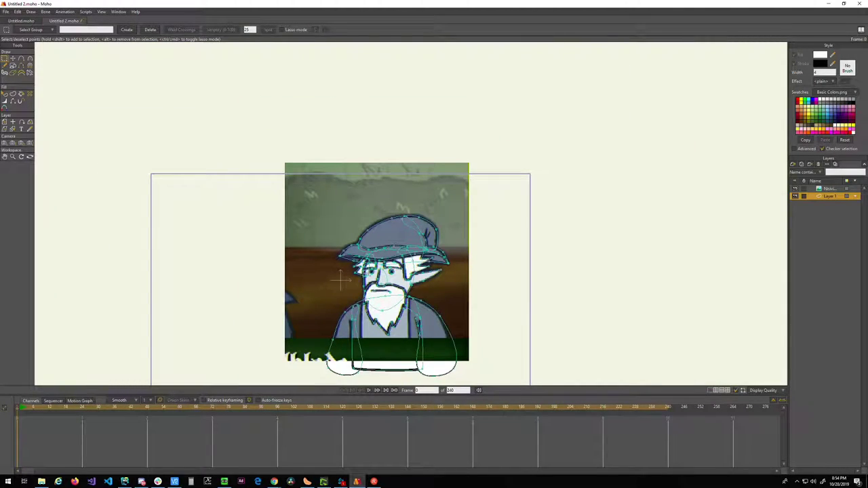
{"action": "left_click_drag", "start_coordinate": [340, 279], "coordinate": [444, 227]}
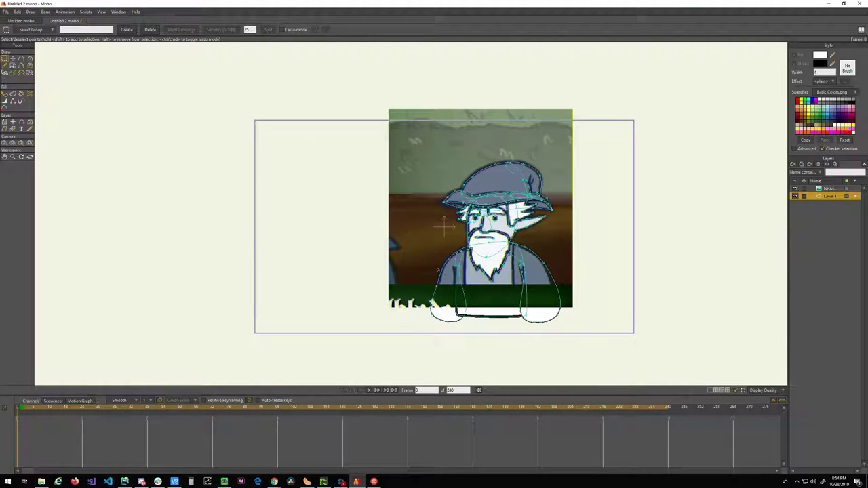
{"action": "scroll", "coordinate": [434, 267], "scroll_direction": "up", "scroll_amount": 3}
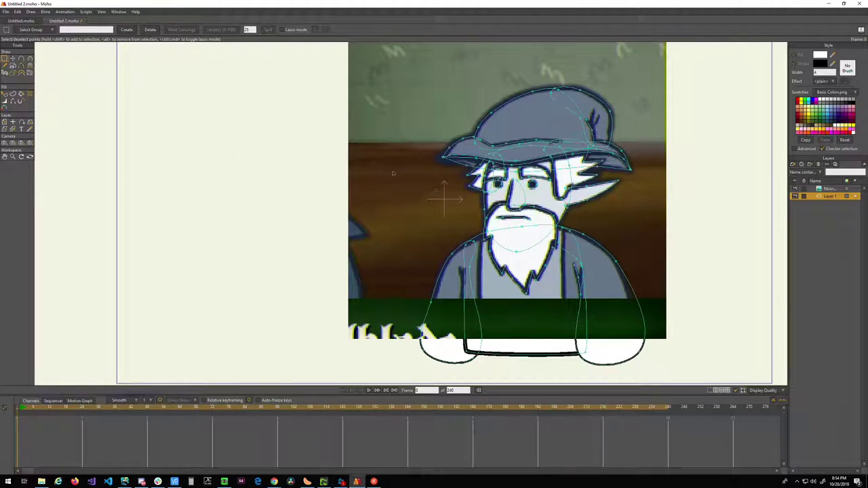
{"action": "left_click_drag", "start_coordinate": [441, 110], "coordinate": [454, 211]}
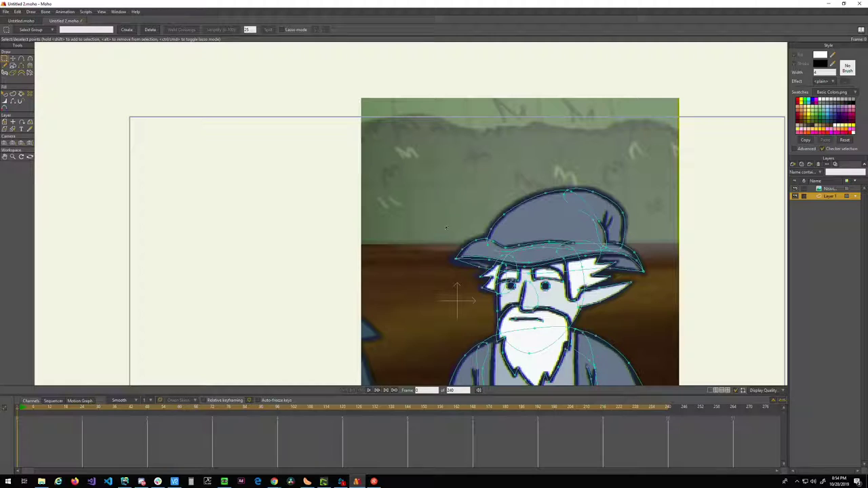
{"action": "left_click_drag", "start_coordinate": [428, 301], "coordinate": [397, 254]}
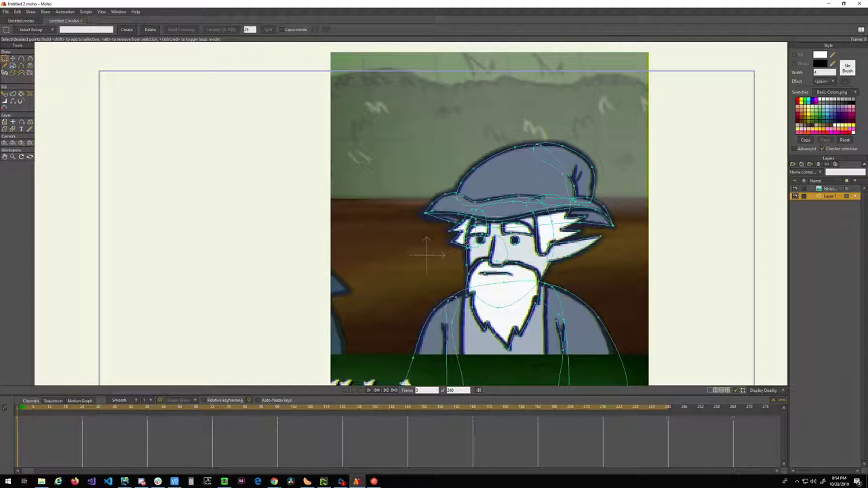
- Examine how the outlines meet at the hat brim's pointed tip and follow the reference around the face
{"action": "scroll", "coordinate": [468, 244], "scroll_direction": "up", "scroll_amount": 5}
{"action": "scroll", "coordinate": [423, 248], "scroll_direction": "up", "scroll_amount": 8}
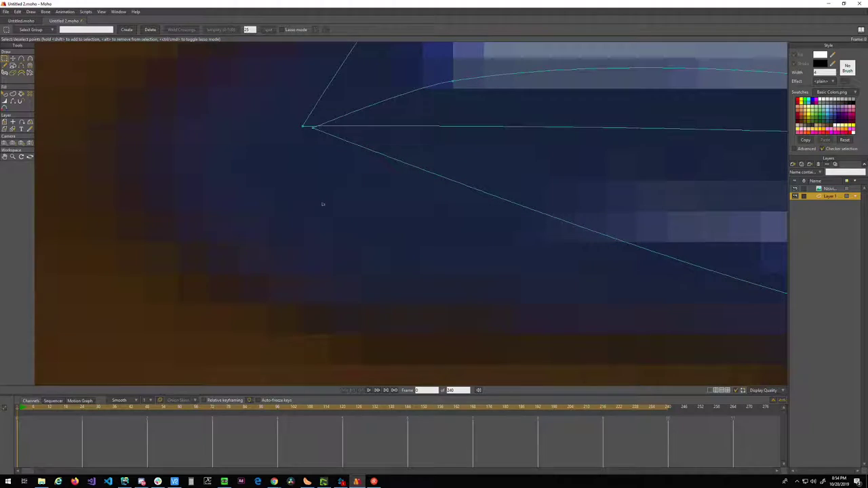
{"action": "scroll", "coordinate": [417, 167], "scroll_direction": "down", "scroll_amount": 4}
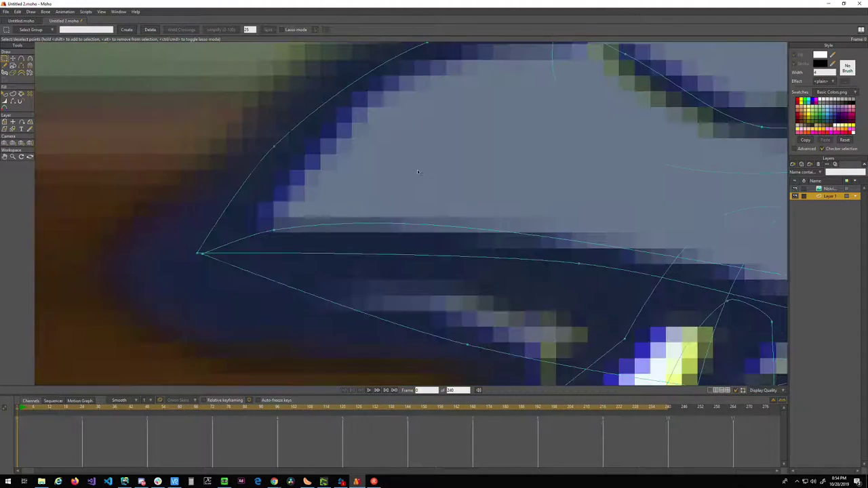
{"action": "scroll", "coordinate": [503, 234], "scroll_direction": "down", "scroll_amount": 8}
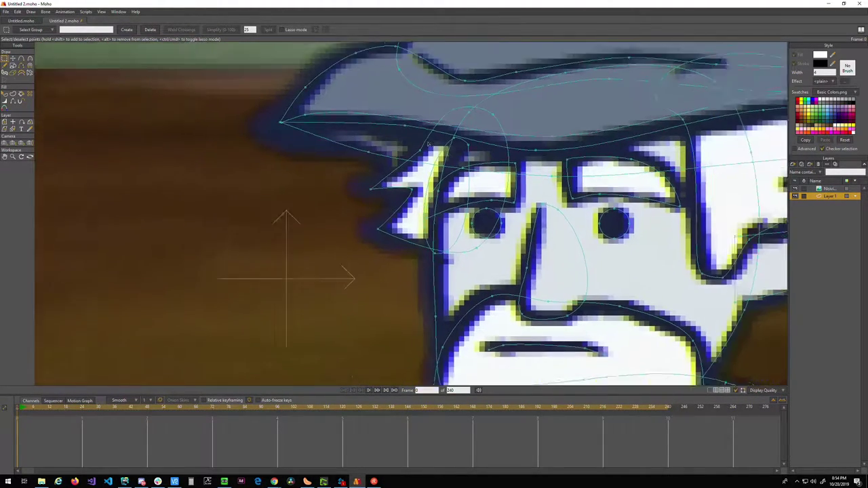
{"action": "scroll", "coordinate": [483, 200], "scroll_direction": "up", "scroll_amount": 5}
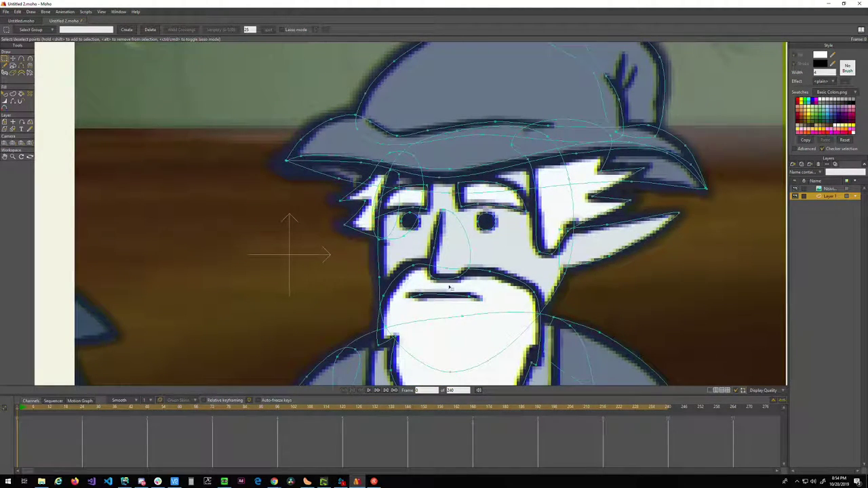
{"action": "left_click_drag", "start_coordinate": [471, 304], "coordinate": [505, 269]}
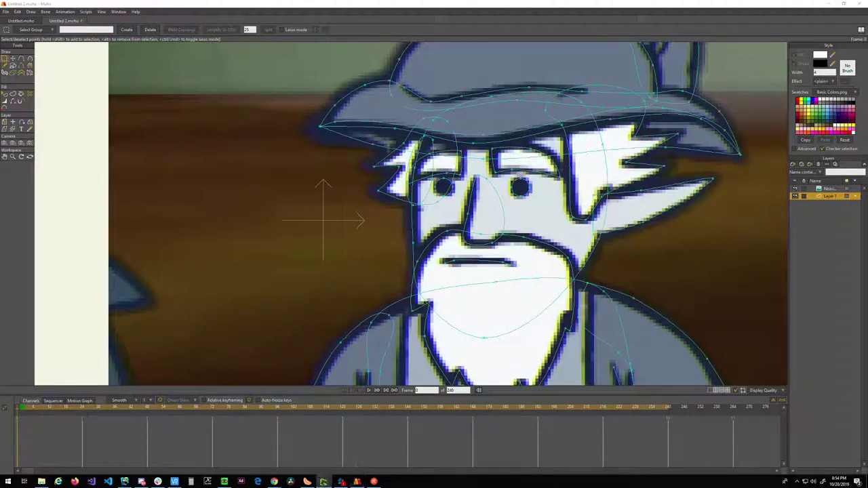
- Copy the character screenshot to the clipboard from the Greenshot image editor and launch Photoshop
{"action": "left_click_drag", "start_coordinate": [867, 63], "coordinate": [314, 49]}
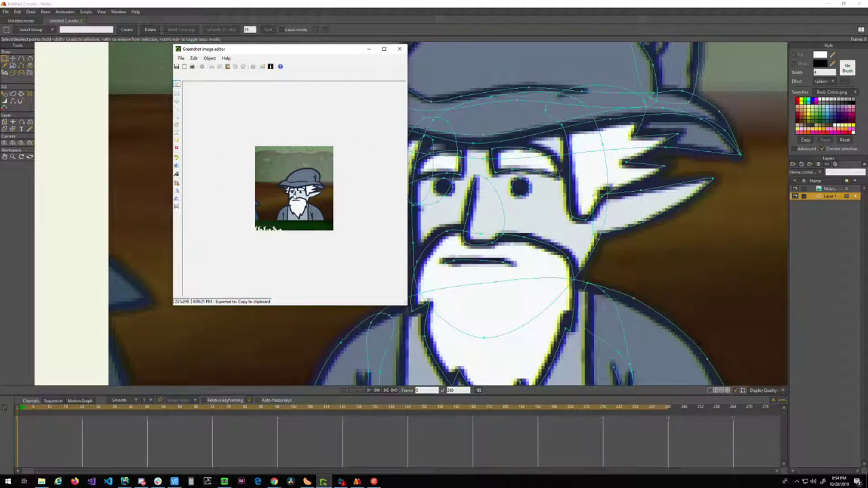
{"action": "left_click", "coordinate": [184, 65]}
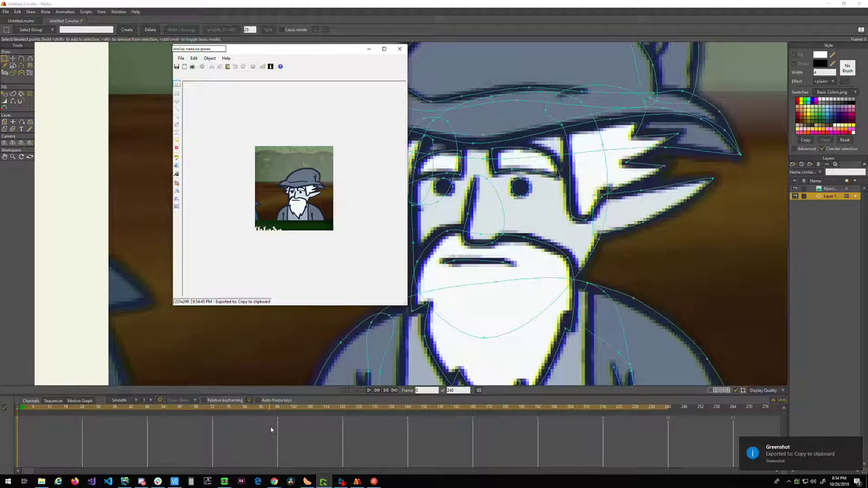
{"action": "key", "text": "super"}
{"action": "type", "text": "pho"}
{"action": "key", "text": "Return"}
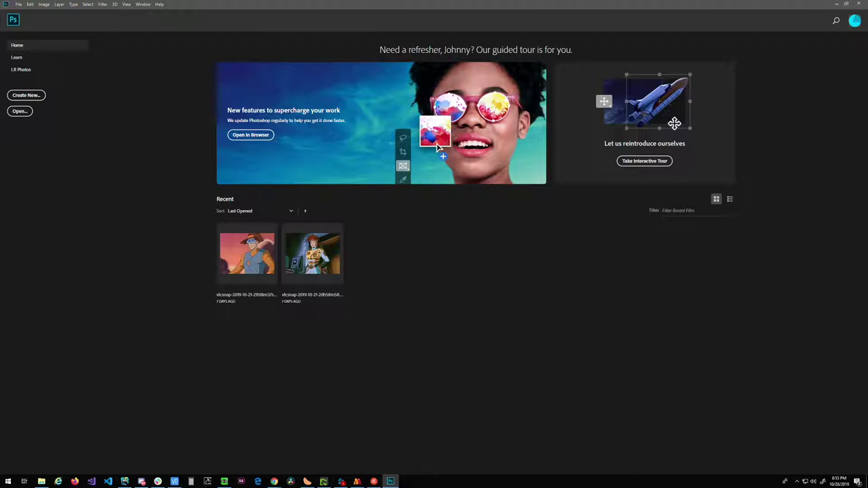
- Create a new Photoshop document, paste the copied character screenshot into it and enlarge it in the view
{"action": "left_click", "coordinate": [26, 95]}
{"action": "left_click", "coordinate": [549, 328]}
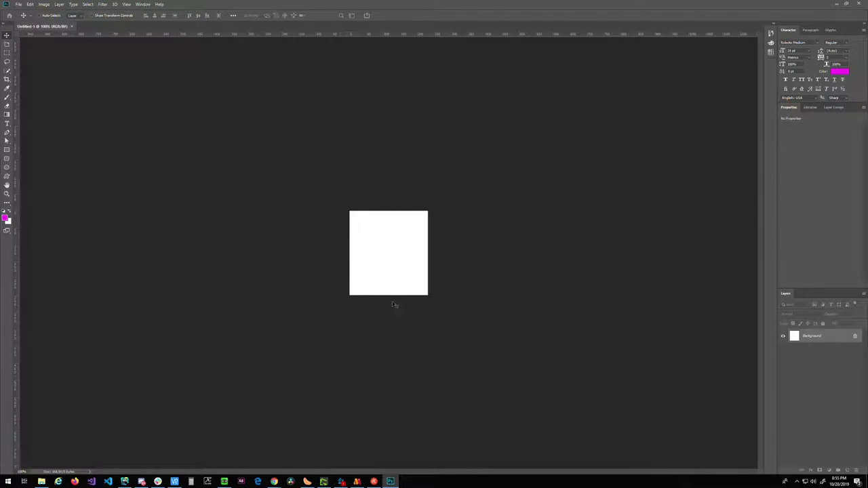
{"action": "key", "text": "ctrl+v"}
{"action": "key", "text": "ctrl+0"}
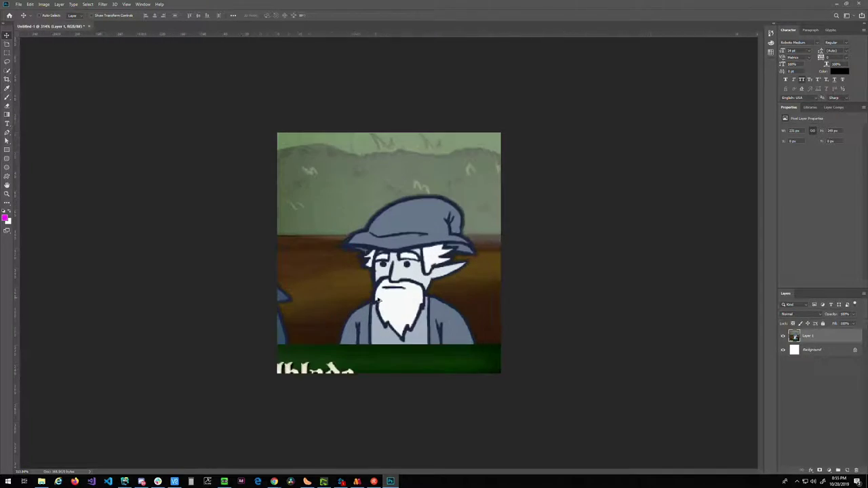
- Sample the dark blue hat outline as the foreground colour, copy its hex code 1b253d and accept the colour
{"action": "left_click", "coordinate": [6, 218]}
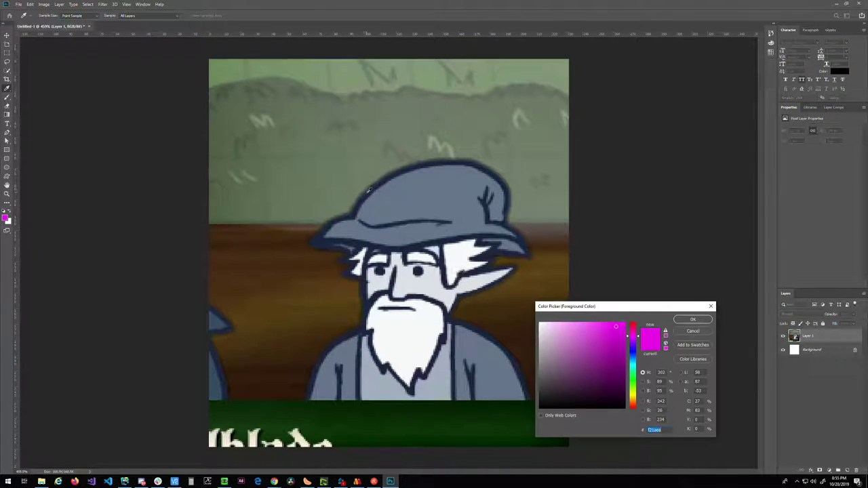
{"action": "left_click", "coordinate": [369, 190]}
{"action": "left_click_drag", "start_coordinate": [667, 430], "coordinate": [593, 432]}
{"action": "key", "text": "ctrl+c"}
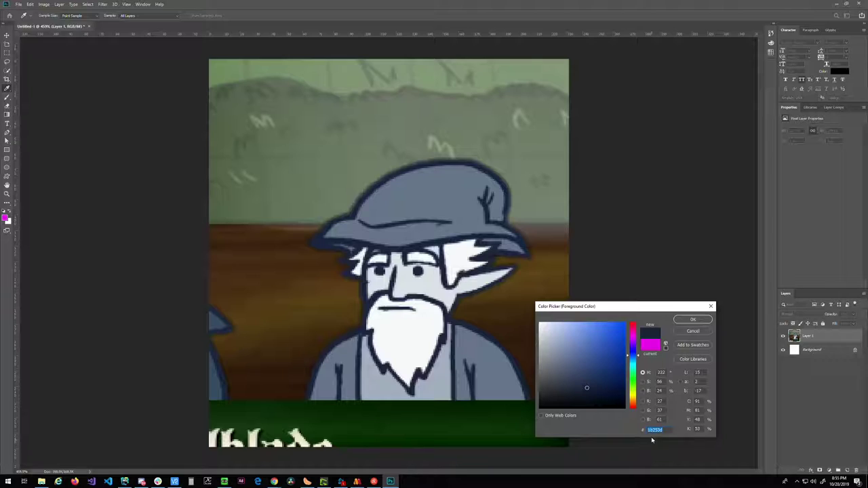
{"action": "left_click", "coordinate": [839, 6]}
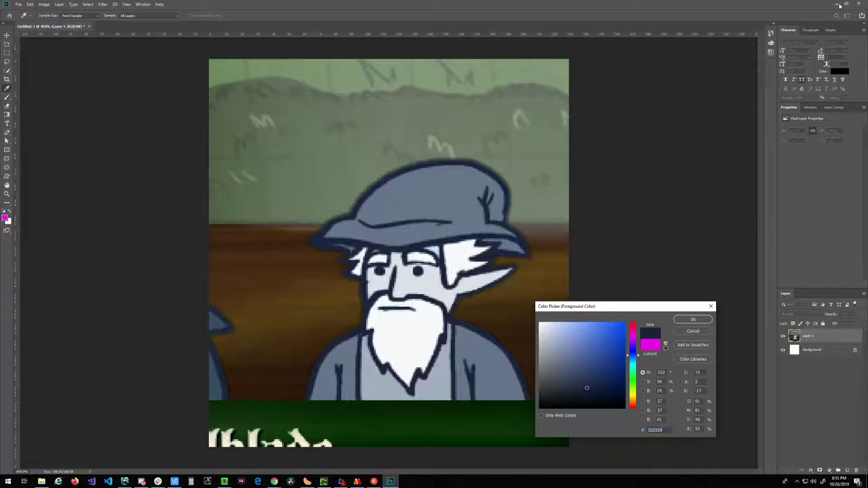
{"action": "left_click", "coordinate": [702, 318]}
- Switch back to Moho, clear the Greenshot window off the canvas and hide the reference image layer
{"action": "left_click", "coordinate": [835, 4]}
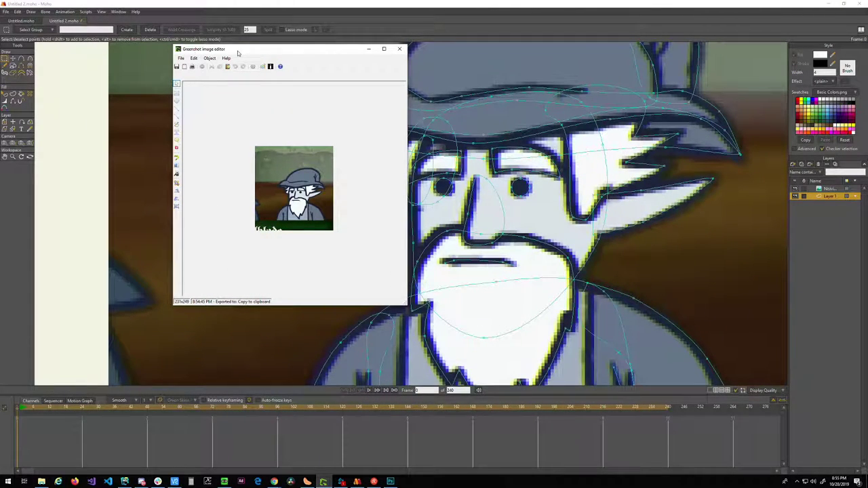
{"action": "left_click_drag", "start_coordinate": [238, 54], "coordinate": [0, 56]}
{"action": "left_click", "coordinate": [795, 189]}
{"action": "left_click_drag", "start_coordinate": [554, 211], "coordinate": [415, 124]}
{"action": "scroll", "coordinate": [416, 124], "scroll_direction": "down", "scroll_amount": 3}
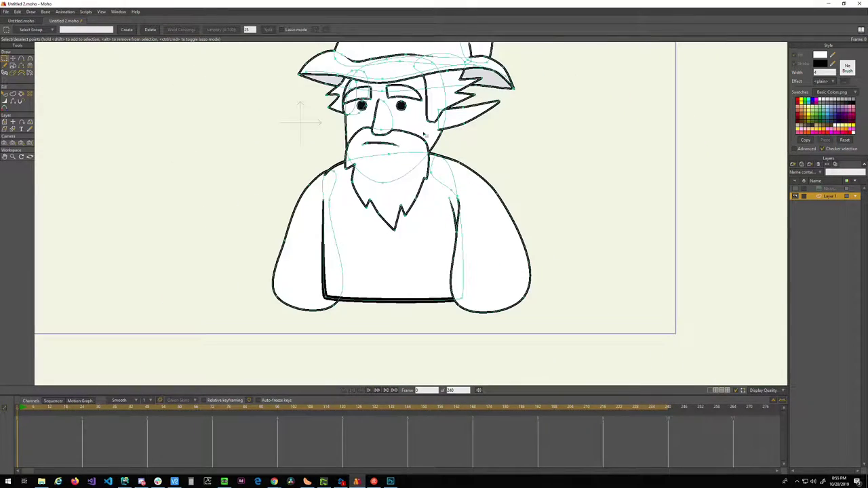
{"action": "scroll", "coordinate": [391, 214], "scroll_direction": "up", "scroll_amount": 3}
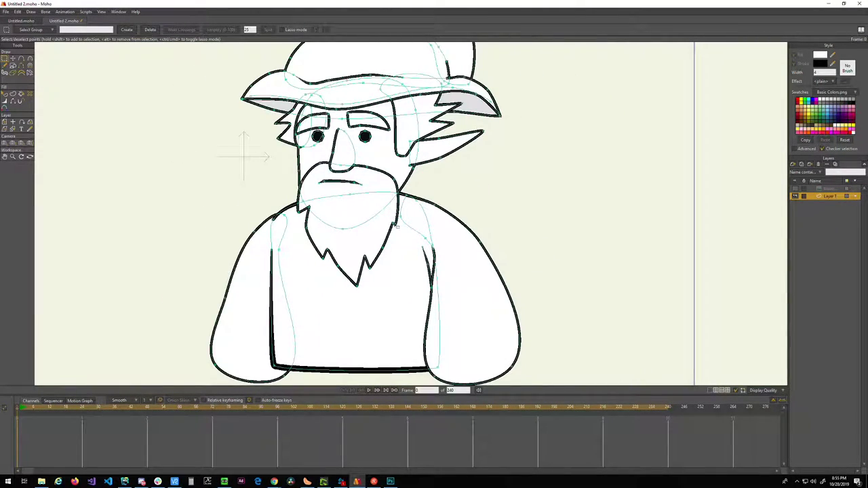
- Set the stroke colour of the robe's right-hand sleeve to hex 1B253D
{"action": "key", "text": "q"}
{"action": "left_click", "coordinate": [478, 292]}
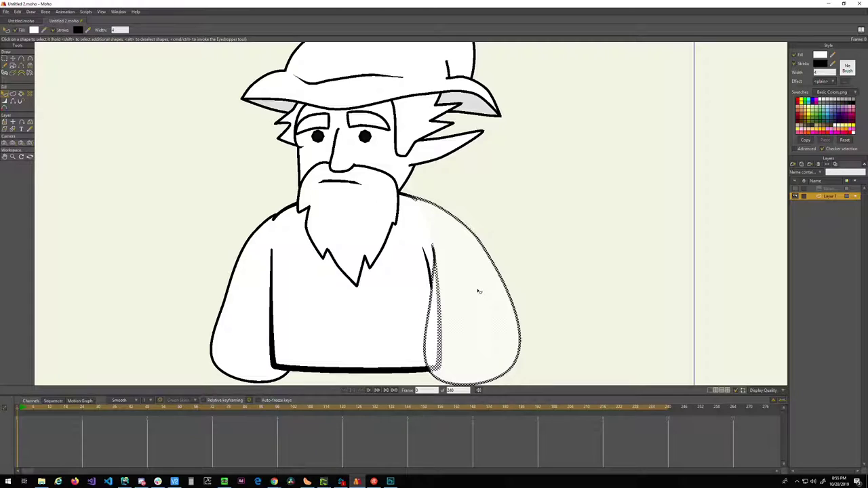
{"action": "left_click", "coordinate": [821, 66]}
{"action": "left_click_drag", "start_coordinate": [155, 189], "coordinate": [515, 162]}
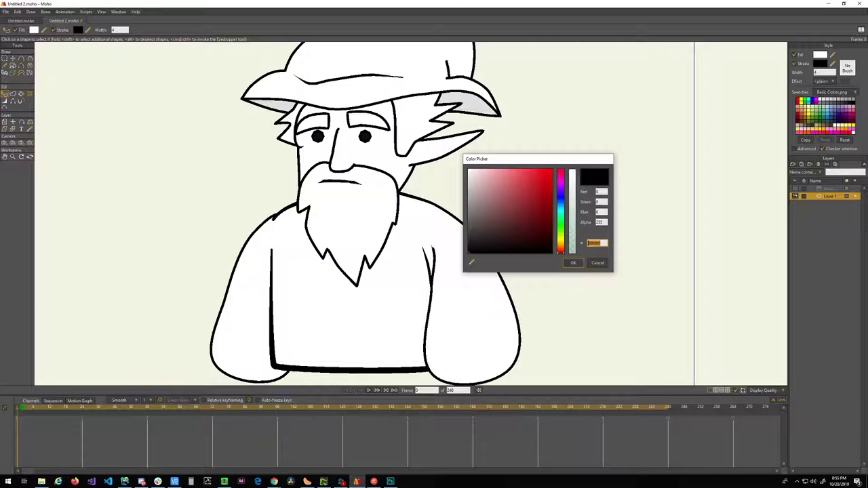
{"action": "key", "text": "ctrl+v"}
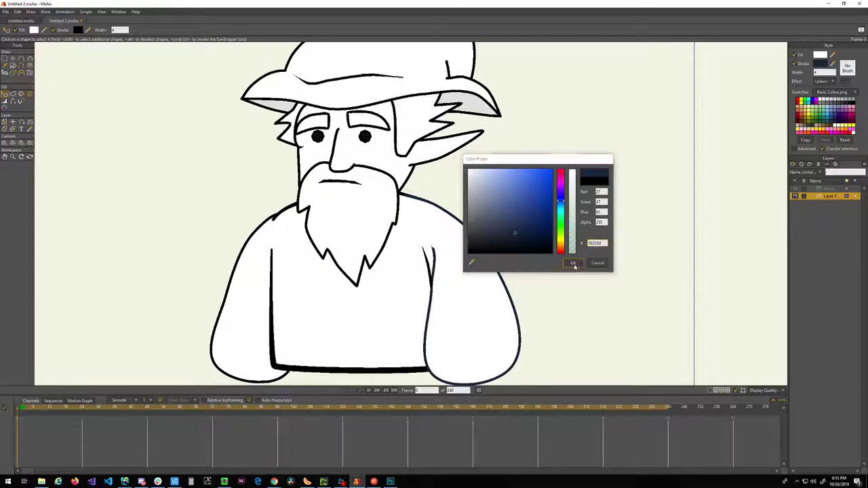
{"action": "left_click", "coordinate": [573, 263]}
{"action": "scroll", "coordinate": [471, 302], "scroll_direction": "up", "scroll_amount": 3}
{"action": "scroll", "coordinate": [467, 301], "scroll_direction": "down", "scroll_amount": 3}
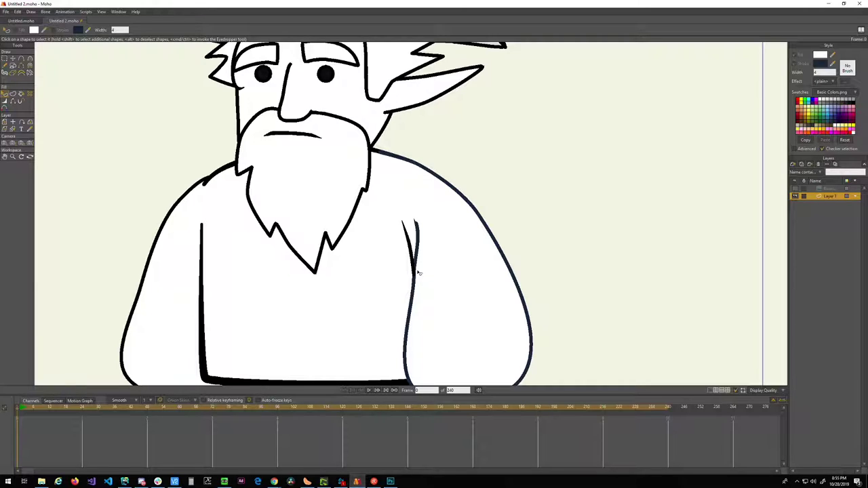
- Switch to Photoshop, sample the robe's slate-blue colour from the reference image and copy its hex code 667589
{"action": "left_click", "coordinate": [391, 482]}
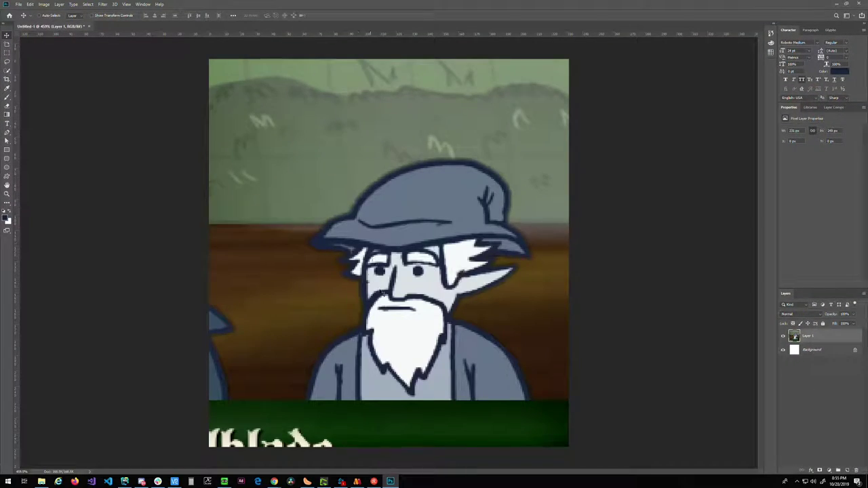
{"action": "left_click", "coordinate": [6, 219]}
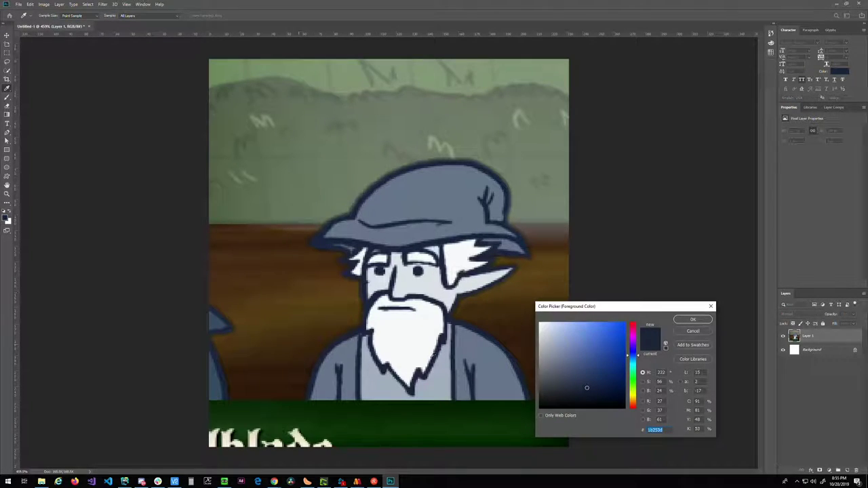
{"action": "left_click", "coordinate": [508, 377]}
{"action": "left_click_drag", "start_coordinate": [665, 430], "coordinate": [627, 426]}
{"action": "key", "text": "ctrl+c"}
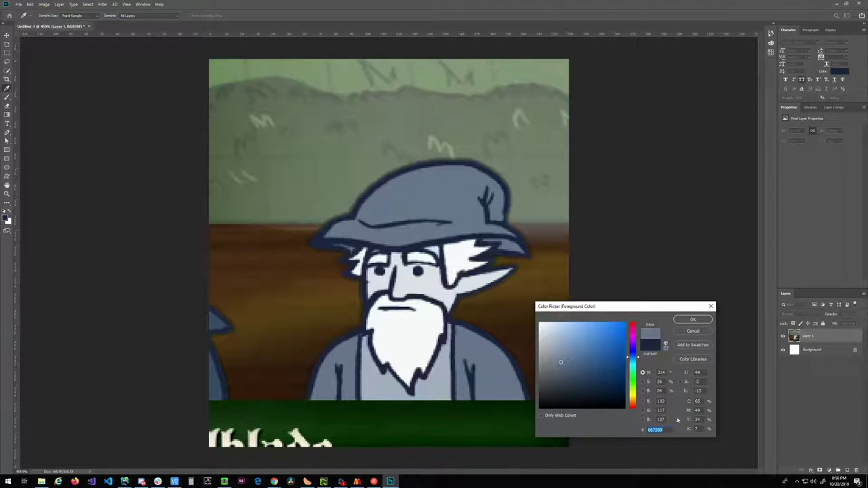
{"action": "left_click", "coordinate": [711, 306]}
{"action": "left_click", "coordinate": [836, 4]}
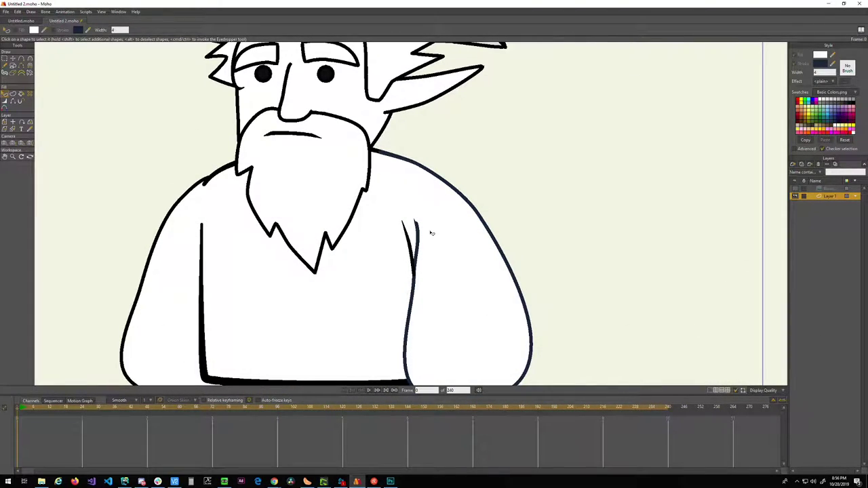
- Fill the navy-outlined sleeve in Moho with the copied colour 667589
{"action": "left_click", "coordinate": [472, 293]}
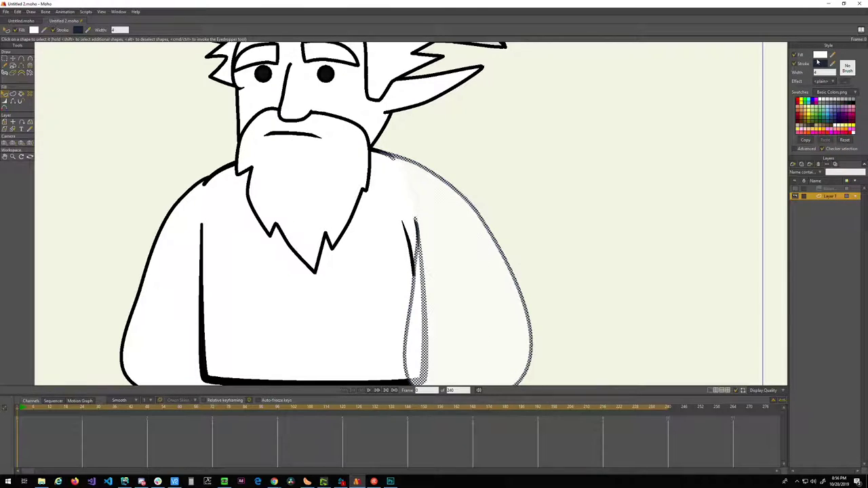
{"action": "left_click", "coordinate": [819, 56]}
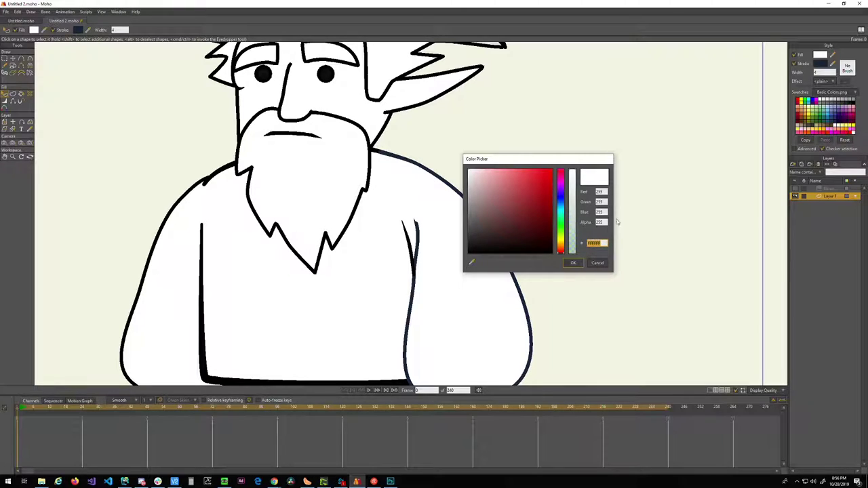
{"action": "key", "text": "ctrl+v"}
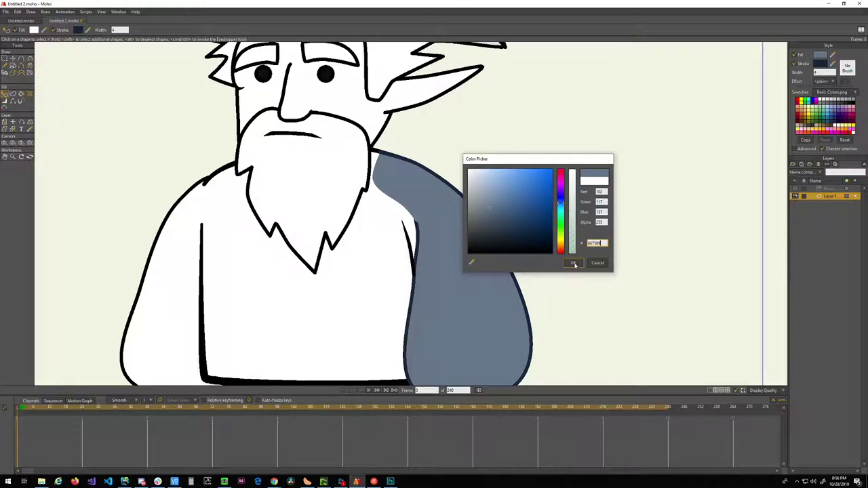
{"action": "left_click", "coordinate": [574, 264]}
{"action": "left_click", "coordinate": [553, 304]}
{"action": "left_click_drag", "start_coordinate": [560, 331], "coordinate": [578, 334]}
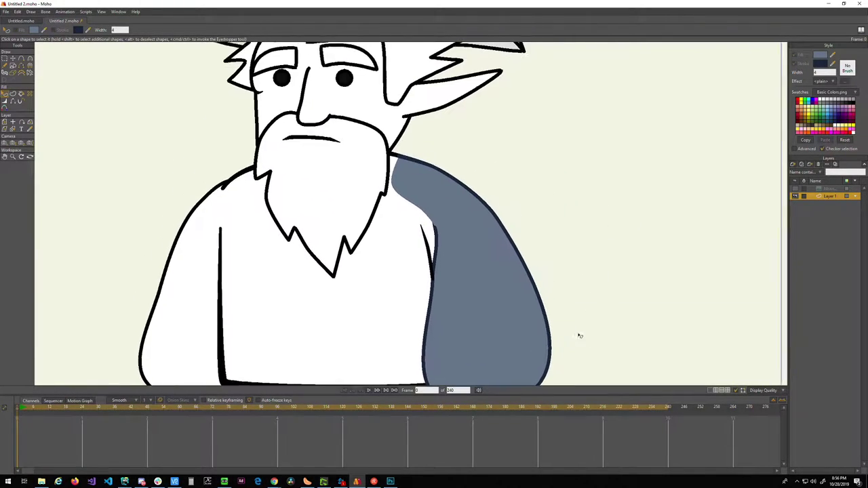
{"action": "scroll", "coordinate": [580, 336], "scroll_direction": "down", "scroll_amount": 3}
{"action": "scroll", "coordinate": [542, 271], "scroll_direction": "up", "scroll_amount": 3}
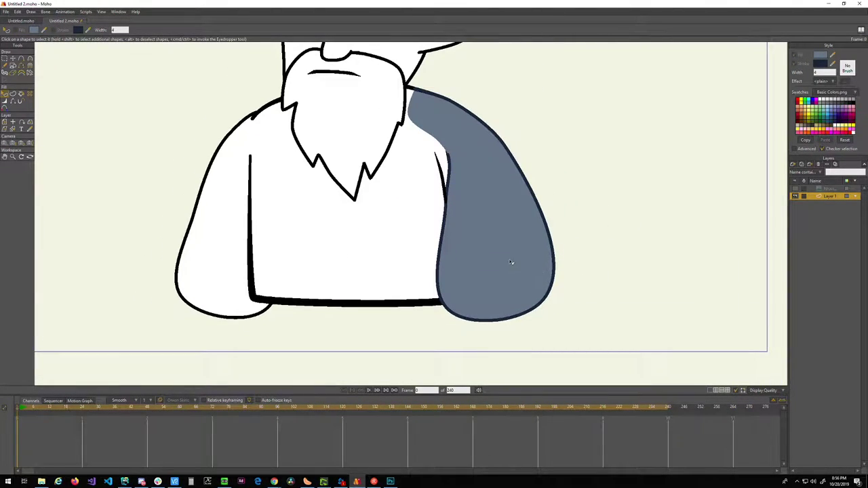
- Try to transfer the style between the two sleeves with the coloured sleeve selected, and undo the transfer
{"action": "left_click", "coordinate": [477, 257]}
{"action": "scroll", "coordinate": [366, 251], "scroll_direction": "down", "scroll_amount": 3}
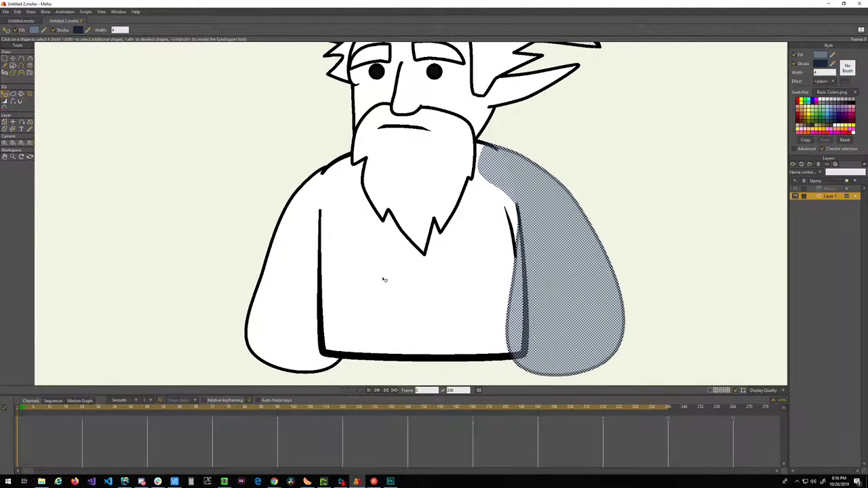
{"action": "scroll", "coordinate": [369, 254], "scroll_direction": "up", "scroll_amount": 3}
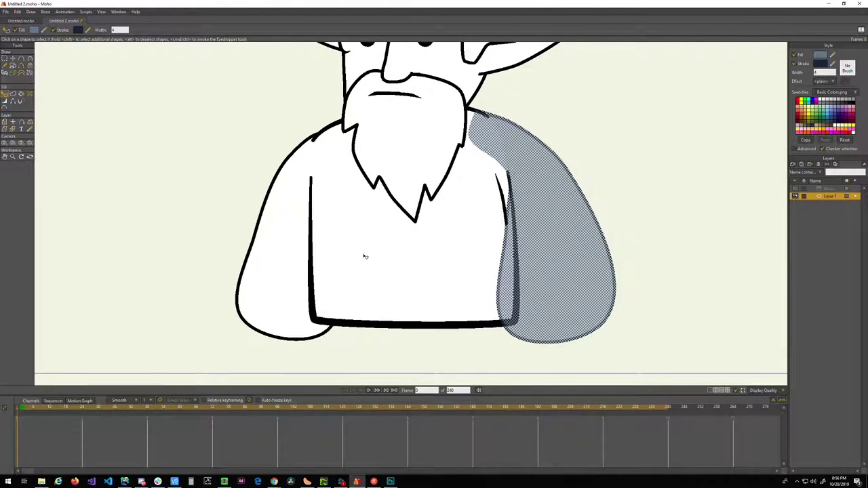
{"action": "scroll", "coordinate": [366, 252], "scroll_direction": "down", "scroll_amount": 2}
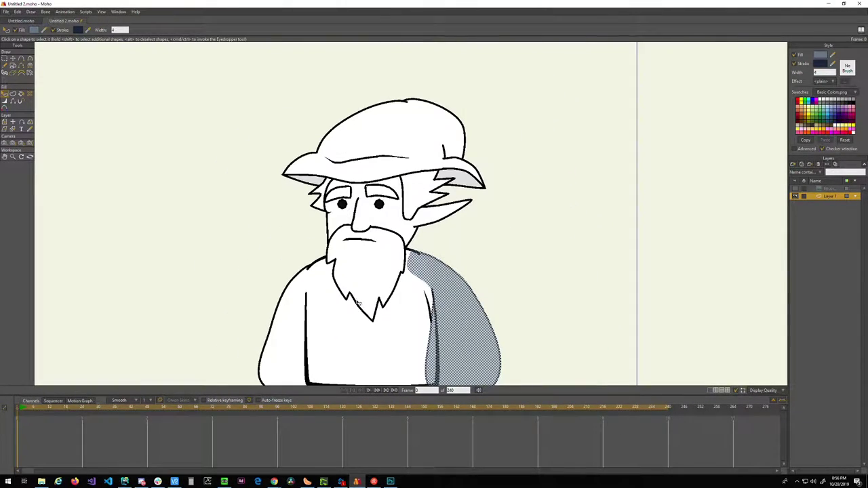
{"action": "scroll", "coordinate": [359, 305], "scroll_direction": "up", "scroll_amount": 3}
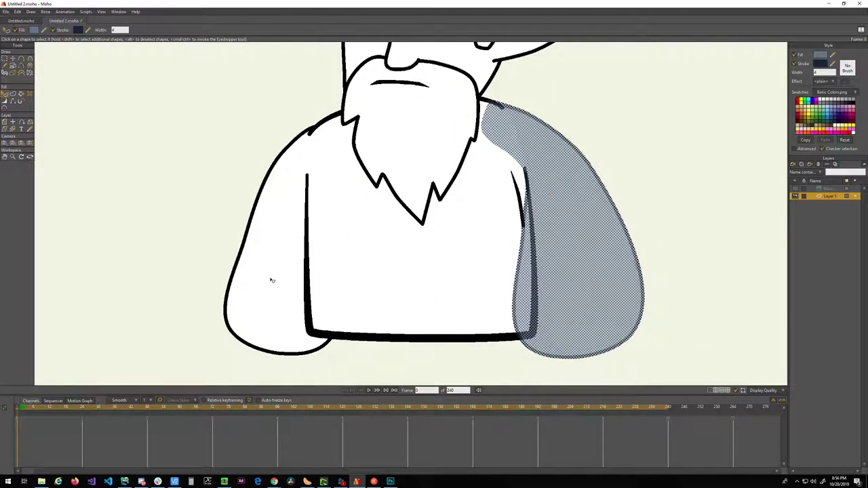
{"action": "left_click", "coordinate": [264, 291], "text": "ctrl"}
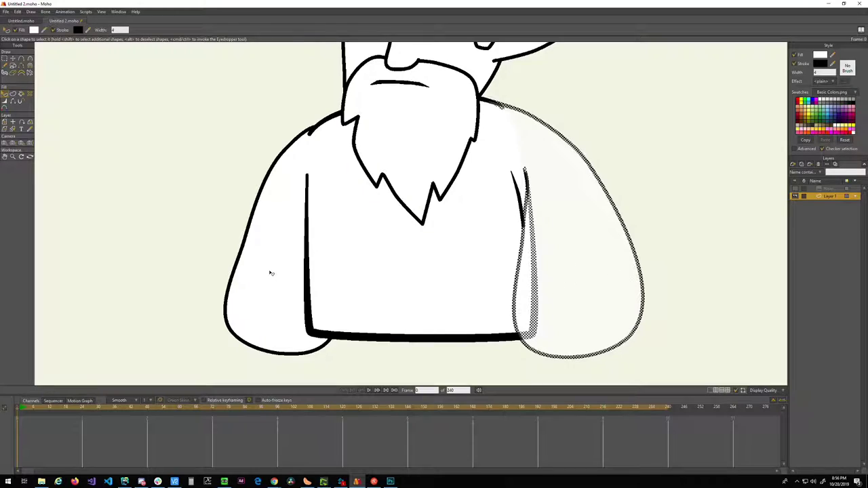
{"action": "key", "text": "ctrl+z"}
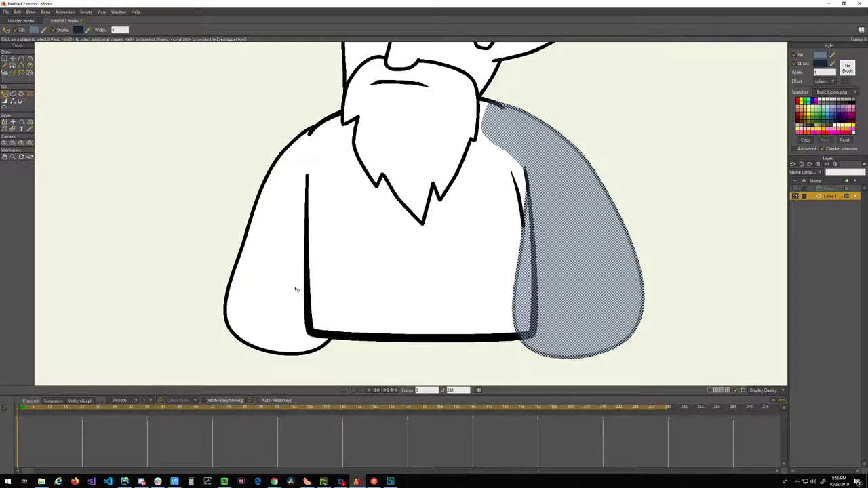
- Copy the coloured sleeve's slate fill and navy stroke onto the opposite sleeve and the robe's torso
{"action": "left_click", "coordinate": [241, 281]}
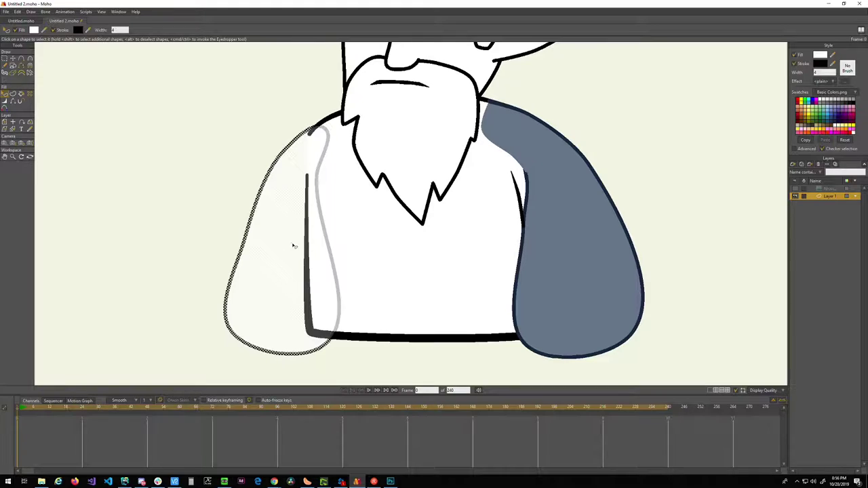
{"action": "left_click", "coordinate": [606, 298], "text": "ctrl"}
{"action": "left_click", "coordinate": [688, 228]}
{"action": "left_click", "coordinate": [583, 220]}
{"action": "left_click", "coordinate": [455, 295]}
{"action": "left_click", "coordinate": [578, 282], "text": "ctrl"}
{"action": "left_click_drag", "start_coordinate": [530, 129], "coordinate": [574, 151]}
{"action": "left_click", "coordinate": [509, 328]}
{"action": "scroll", "coordinate": [575, 150], "scroll_direction": "up", "scroll_amount": 4}
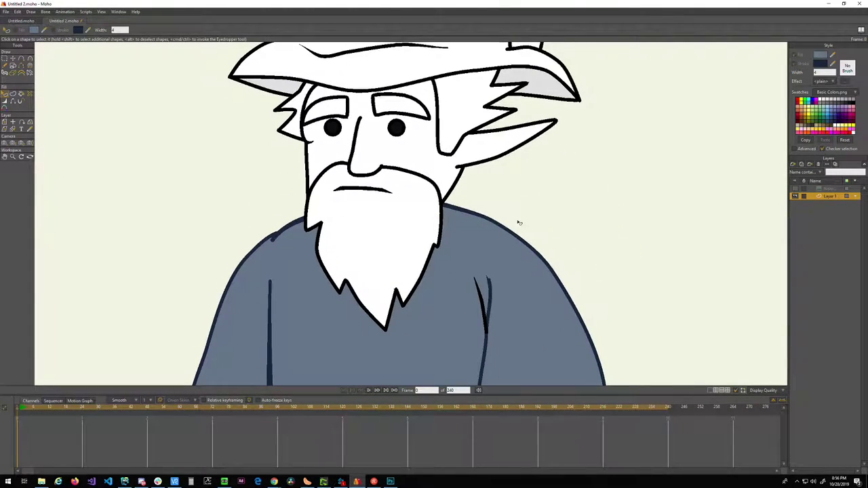
- Copy the robe's fill and stroke style onto the beard, face, nose and pointed ear
{"action": "left_click", "coordinate": [396, 246]}
{"action": "left_click", "coordinate": [535, 188]}
{"action": "left_click", "coordinate": [437, 167]}
{"action": "left_click", "coordinate": [520, 290], "text": "ctrl"}
{"action": "left_click", "coordinate": [547, 193]}
{"action": "left_click_drag", "start_coordinate": [519, 200], "coordinate": [547, 268]}
{"action": "left_click", "coordinate": [408, 217]}
{"action": "left_click", "coordinate": [449, 221], "text": "ctrl"}
{"action": "left_click", "coordinate": [531, 221]}
{"action": "left_click", "coordinate": [436, 225], "text": "ctrl"}
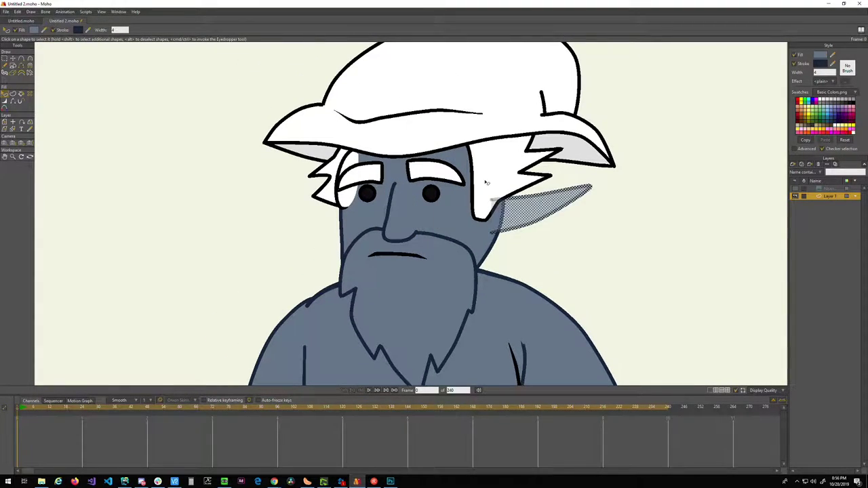
- Apply the same slate fill and navy stroke to both eyebrows and the hair on both sides of the head
{"action": "left_click", "coordinate": [487, 181]}
{"action": "left_click", "coordinate": [452, 213], "text": "ctrl"}
{"action": "left_click", "coordinate": [428, 177]}
{"action": "left_click", "coordinate": [418, 202], "text": "ctrl"}
{"action": "left_click", "coordinate": [371, 176]}
{"action": "left_click", "coordinate": [366, 205], "text": "ctrl"}
{"action": "left_click", "coordinate": [348, 195]}
{"action": "left_click", "coordinate": [361, 206], "text": "ctrl"}
{"action": "left_click", "coordinate": [329, 195]}
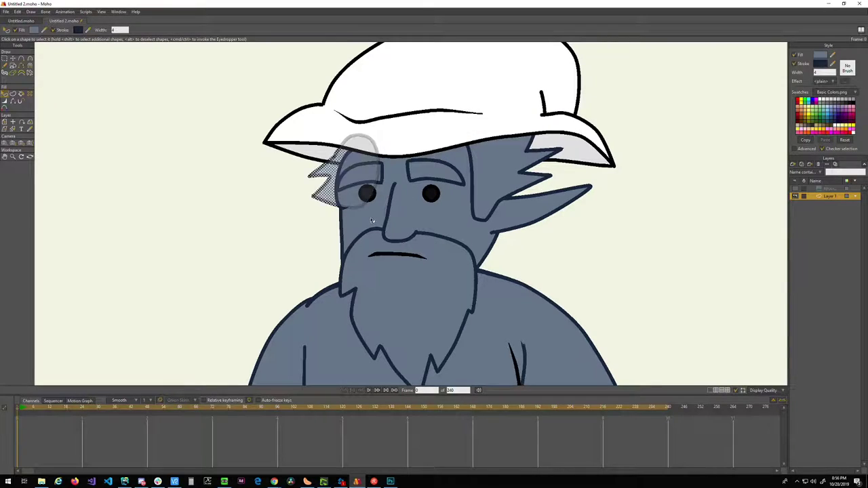
- Apply the same slate fill and navy stroke to the hat's brim, its underside and both crown shapes
{"action": "left_click", "coordinate": [344, 126]}
{"action": "left_click", "coordinate": [351, 211], "text": "ctrl"}
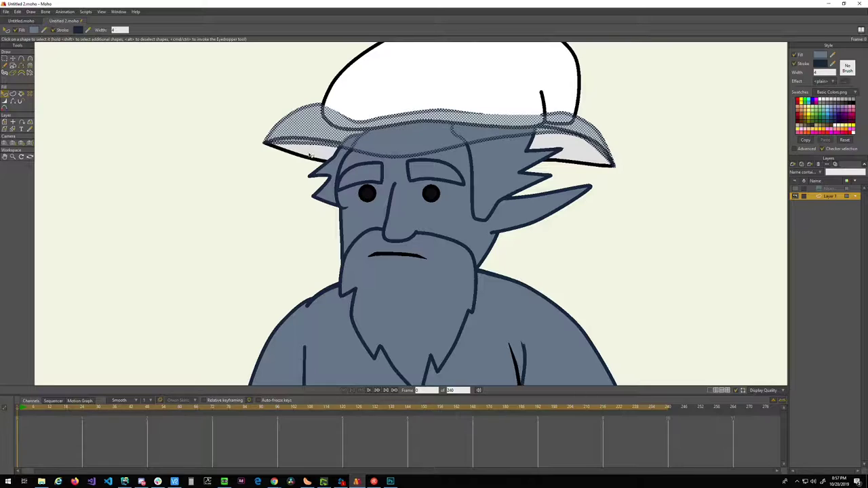
{"action": "left_click", "coordinate": [310, 156]}
{"action": "left_click", "coordinate": [367, 221], "text": "ctrl"}
{"action": "left_click_drag", "start_coordinate": [440, 88], "coordinate": [351, 185]}
{"action": "left_click", "coordinate": [372, 166]}
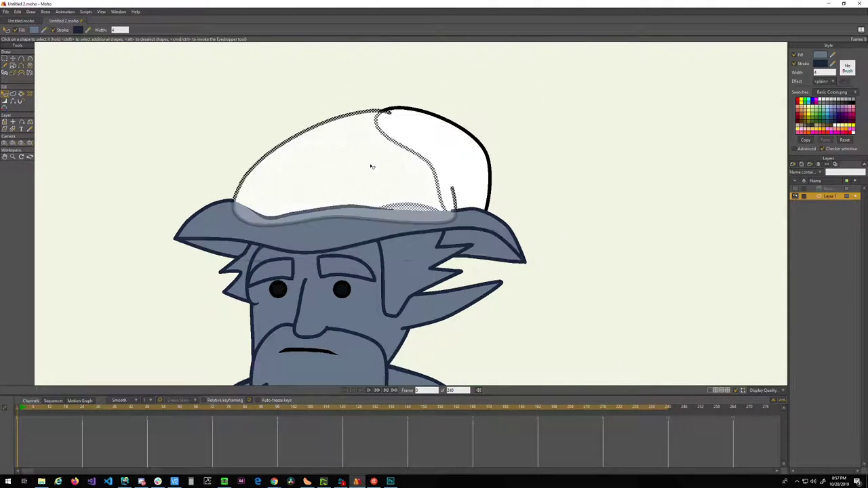
{"action": "left_click", "coordinate": [406, 259], "text": "ctrl"}
{"action": "left_click", "coordinate": [455, 166]}
{"action": "left_click", "coordinate": [407, 262], "text": "ctrl"}
{"action": "left_click", "coordinate": [587, 214]}
{"action": "left_click_drag", "start_coordinate": [489, 294], "coordinate": [531, 218]}
{"action": "scroll", "coordinate": [515, 234], "scroll_direction": "down", "scroll_amount": 1}
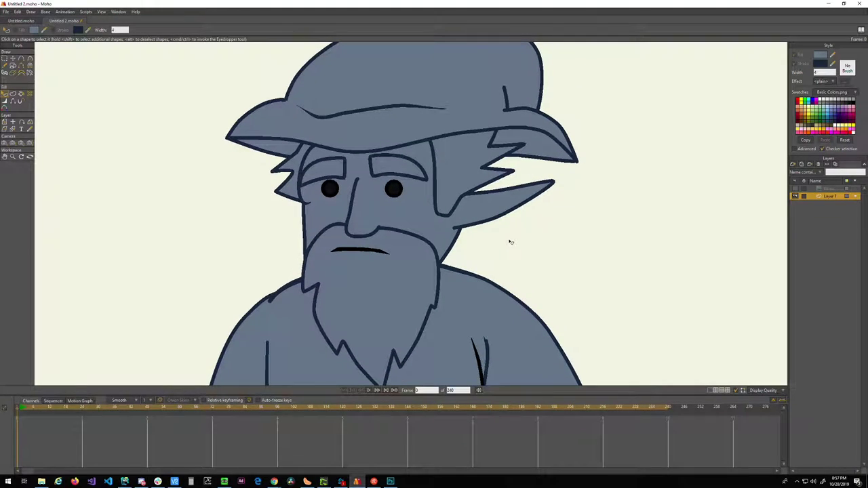
- Copy the face's style onto the left eye and try to restyle the right eye
{"action": "left_click", "coordinate": [330, 189]}
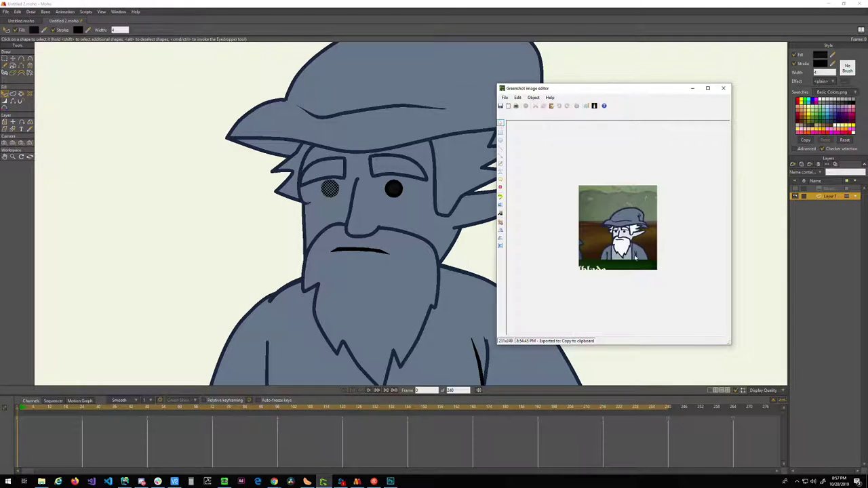
{"action": "left_click", "coordinate": [328, 216]}
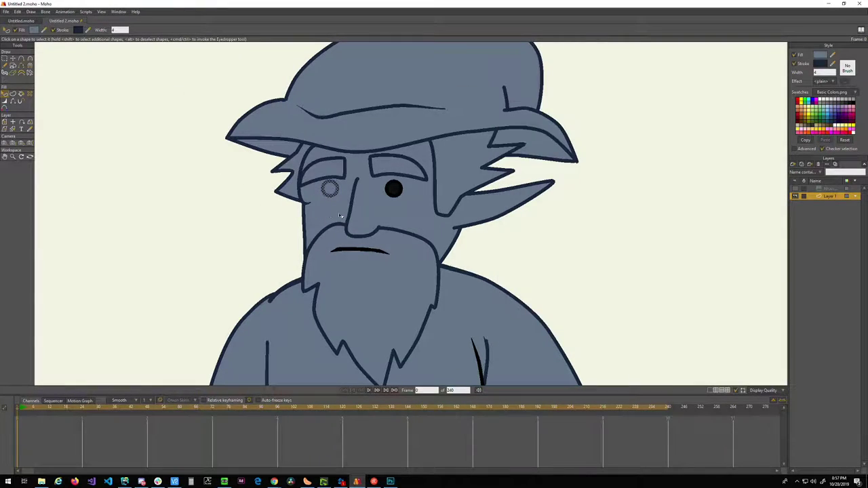
{"action": "left_click", "coordinate": [393, 191]}
{"action": "key", "text": "t"}
{"action": "left_click", "coordinate": [393, 189]}
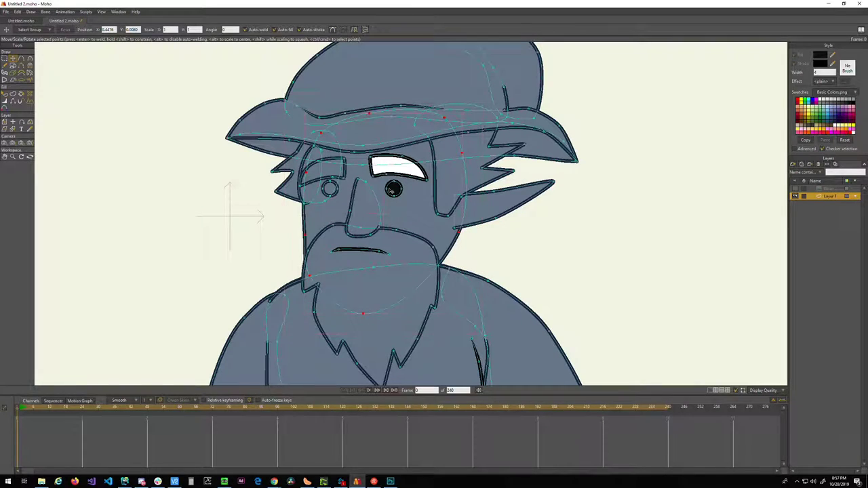
{"action": "left_click", "coordinate": [412, 221]}
{"action": "left_click_drag", "start_coordinate": [412, 229], "coordinate": [490, 226]}
- Undo the stray point edits and the style changes back to the original black left eye
{"action": "key", "text": "ctrl+z"}
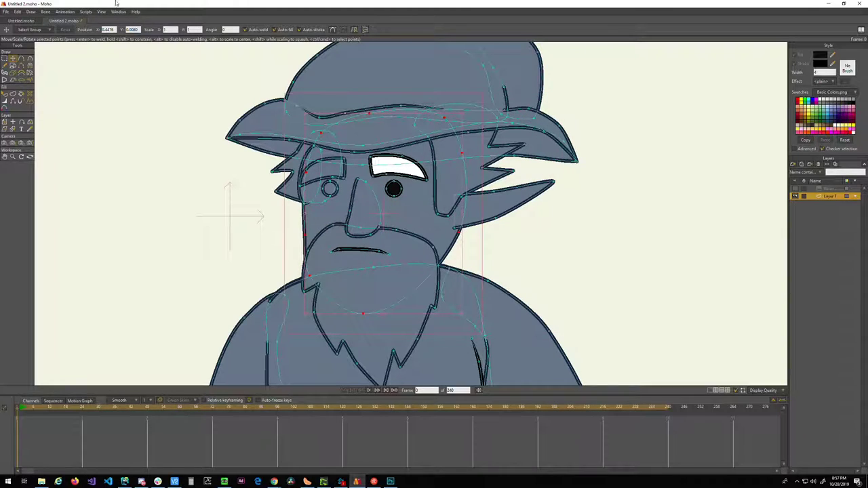
{"action": "left_click", "coordinate": [17, 11]}
{"action": "left_click", "coordinate": [22, 19]}
{"action": "left_click", "coordinate": [17, 11]}
{"action": "left_click", "coordinate": [22, 19]}
{"action": "left_click", "coordinate": [18, 12]}
{"action": "left_click", "coordinate": [22, 19]}
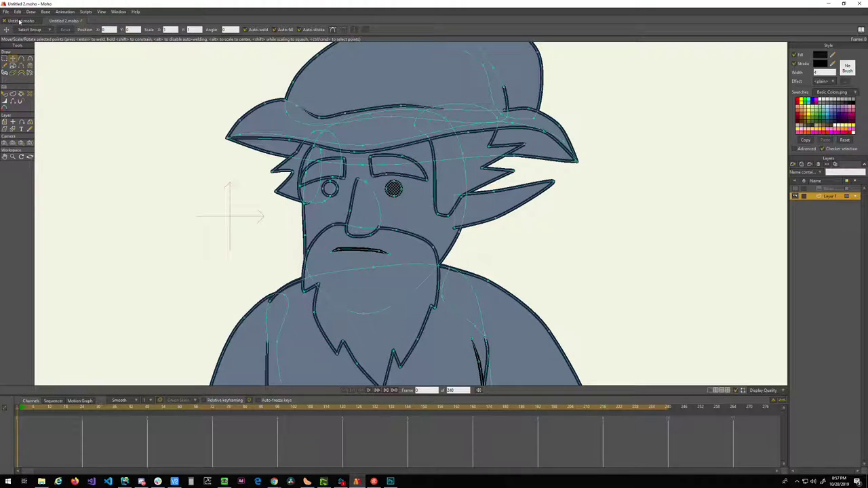
{"action": "key", "text": "ctrl+z"}
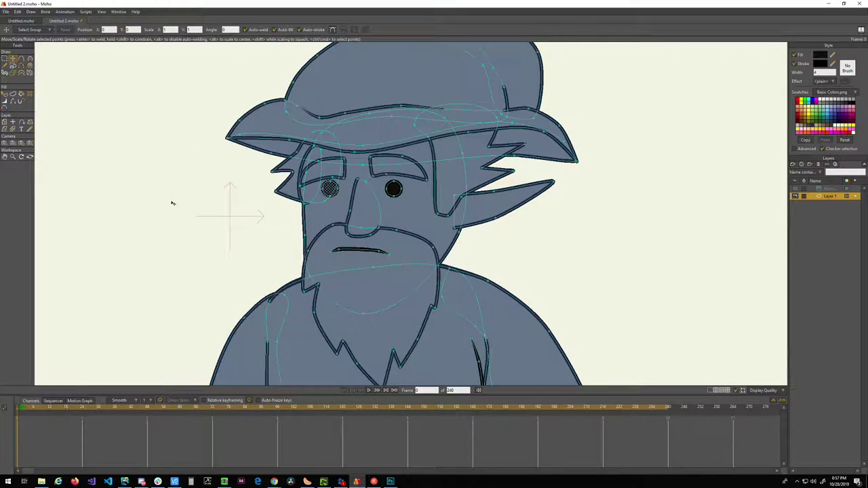
- Copy the face's slate fill and navy stroke onto both eyes and the mouth line
{"action": "key", "text": "q"}
{"action": "left_click", "coordinate": [335, 192]}
{"action": "left_click", "coordinate": [399, 217], "text": "ctrl"}
{"action": "left_click", "coordinate": [395, 194]}
{"action": "left_click", "coordinate": [399, 227], "text": "ctrl"}
{"action": "left_click", "coordinate": [366, 250]}
{"action": "left_click", "coordinate": [388, 283], "text": "ctrl"}
{"action": "left_click", "coordinate": [526, 253]}
- Match the black fold line beside the right-hand sleeve to the robe's navy stroke style
{"action": "left_click_drag", "start_coordinate": [524, 274], "coordinate": [408, 137]}
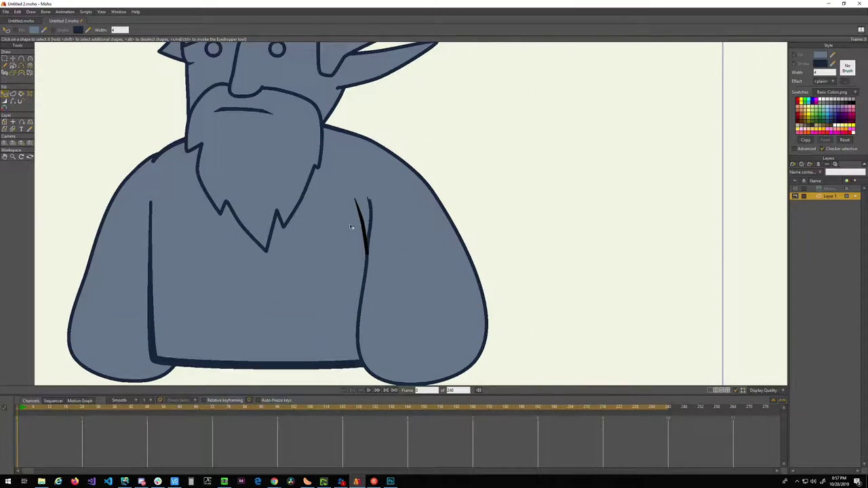
{"action": "left_click", "coordinate": [360, 224]}
{"action": "left_click", "coordinate": [417, 104]}
{"action": "left_click_drag", "start_coordinate": [417, 104], "coordinate": [494, 199]}
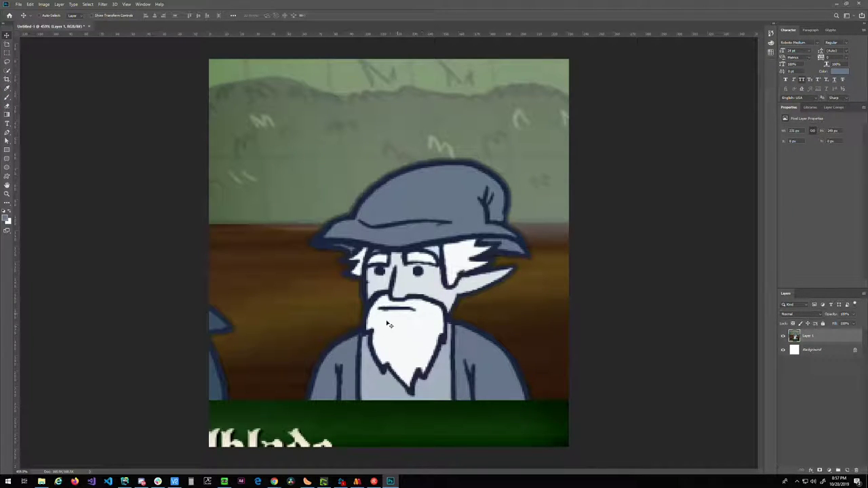
- Sample the pale skin colour from the reference wizard's ear, copy its hex code dbe0e7 and return to Moho
{"action": "key", "text": "ctrl+a"}
{"action": "left_click", "coordinate": [7, 218]}
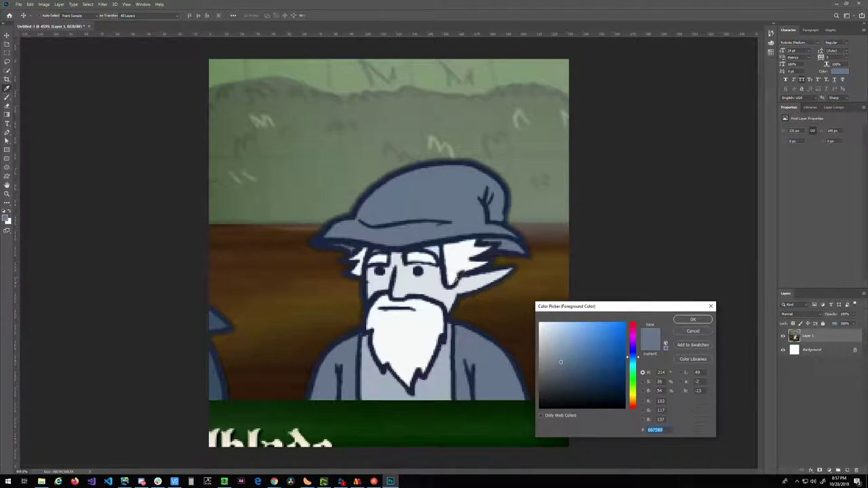
{"action": "left_click", "coordinate": [482, 284]}
{"action": "double_click", "coordinate": [661, 430]}
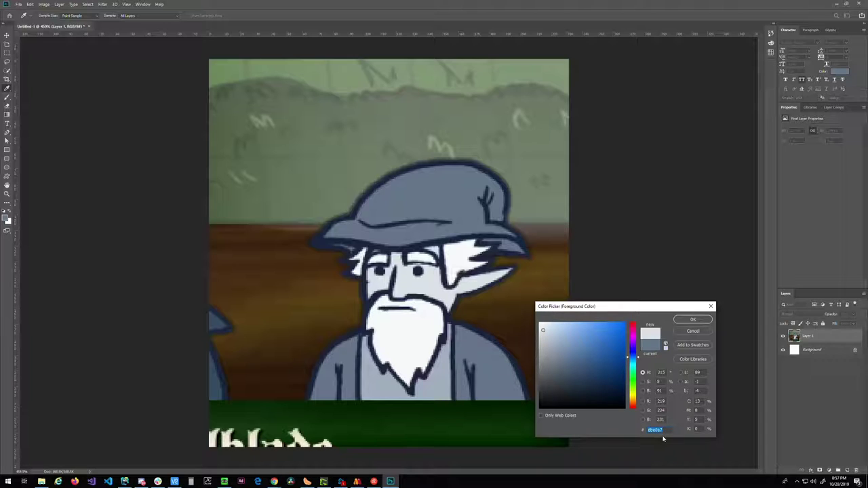
{"action": "left_click", "coordinate": [692, 319]}
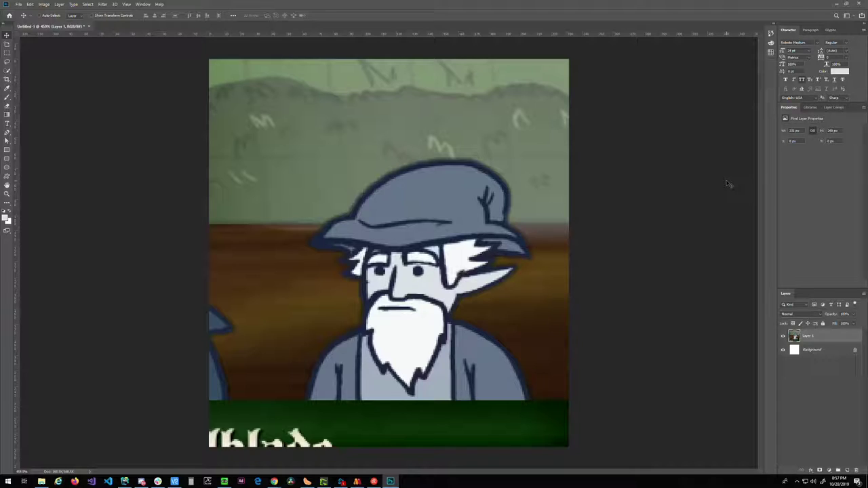
{"action": "left_click", "coordinate": [836, 5]}
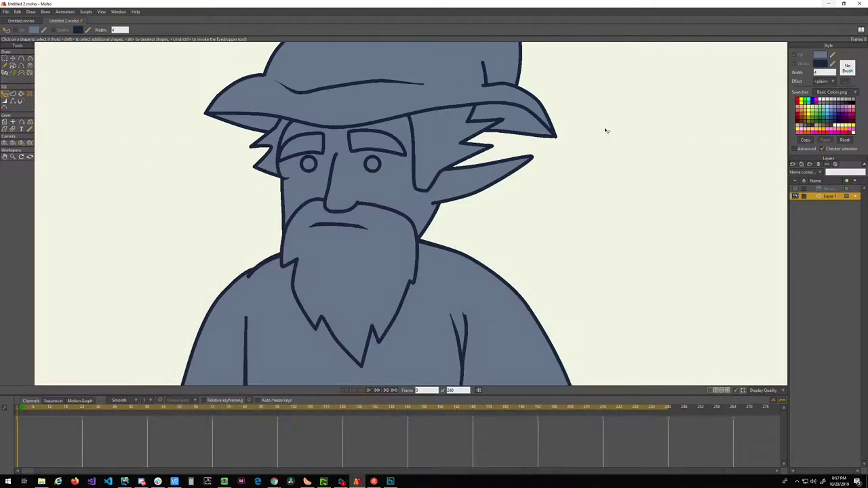
- Set the face shape's fill to the copied pale skin colour dbe0e7
{"action": "left_click", "coordinate": [382, 204]}
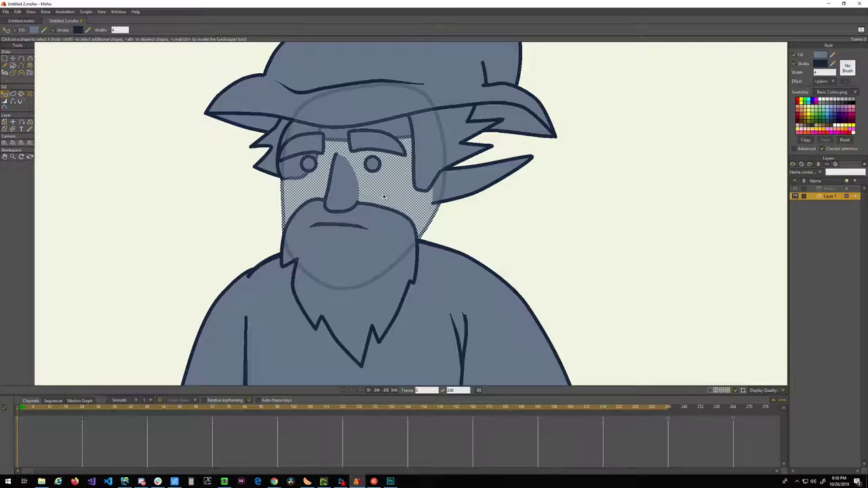
{"action": "left_click", "coordinate": [819, 55]}
{"action": "mouse_move", "coordinate": [604, 243]}
{"action": "left_mouse_down"}
{"action": "mouse_move", "coordinate": [561, 240]}
{"action": "mouse_move", "coordinate": [572, 268]}
{"action": "mouse_move", "coordinate": [590, 245]}
{"action": "left_mouse_up"}
{"action": "key", "text": "ctrl+v"}
{"action": "left_click", "coordinate": [573, 263]}
{"action": "left_click", "coordinate": [542, 256]}
- Fill the pointed ear with the same pale skin colour dbe0e7
{"action": "left_click", "coordinate": [499, 189]}
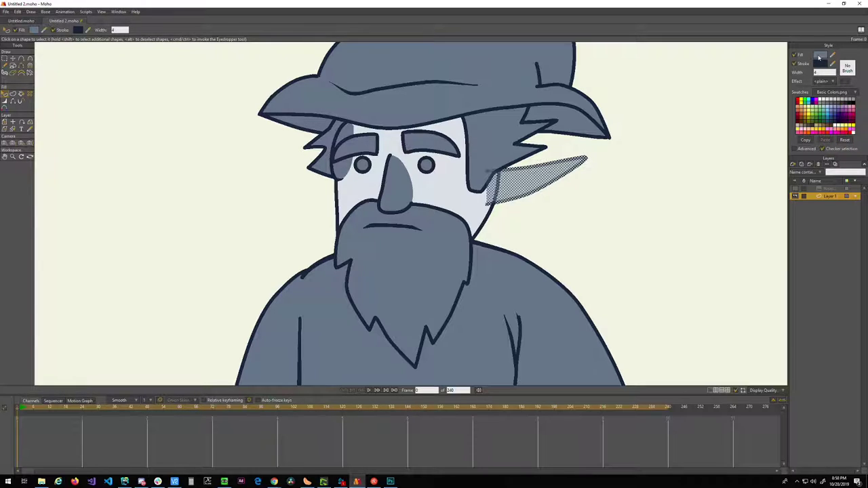
{"action": "left_click", "coordinate": [819, 56]}
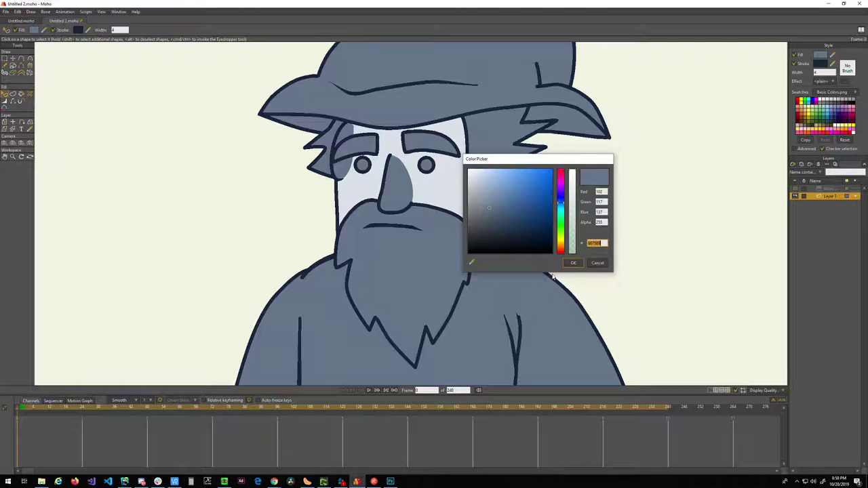
{"action": "left_click", "coordinate": [603, 258]}
{"action": "left_click", "coordinate": [587, 219]}
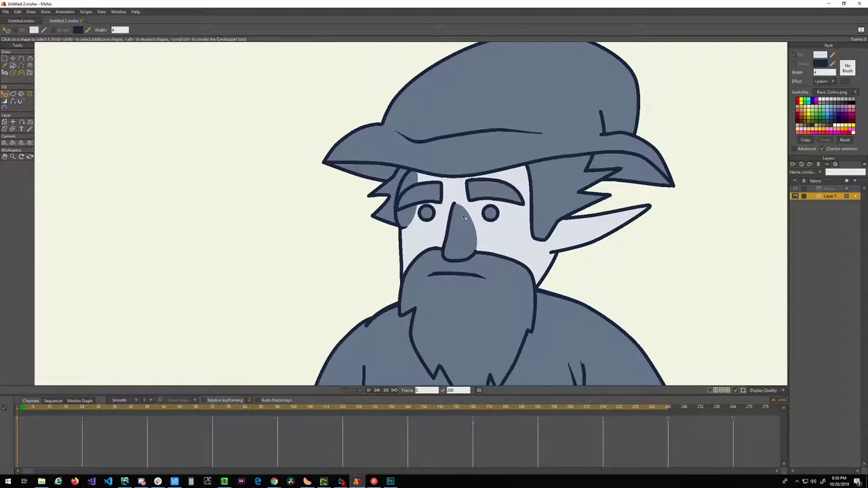
{"action": "key", "text": "t"}
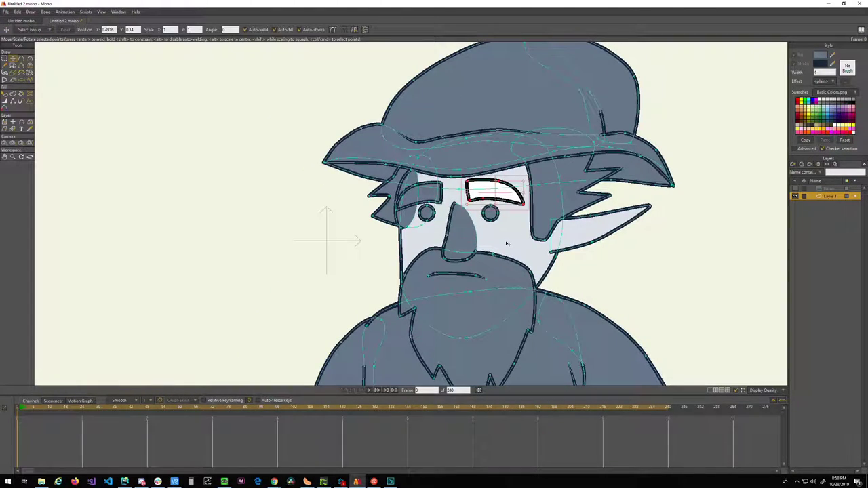
{"action": "left_click", "coordinate": [554, 260]}
{"action": "left_click", "coordinate": [617, 275]}
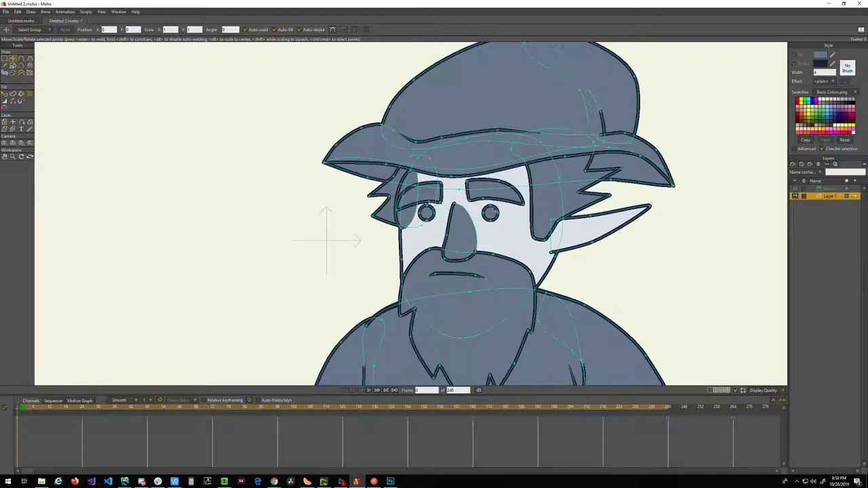
{"action": "double_click", "coordinate": [487, 197]}
{"action": "key", "text": "q"}
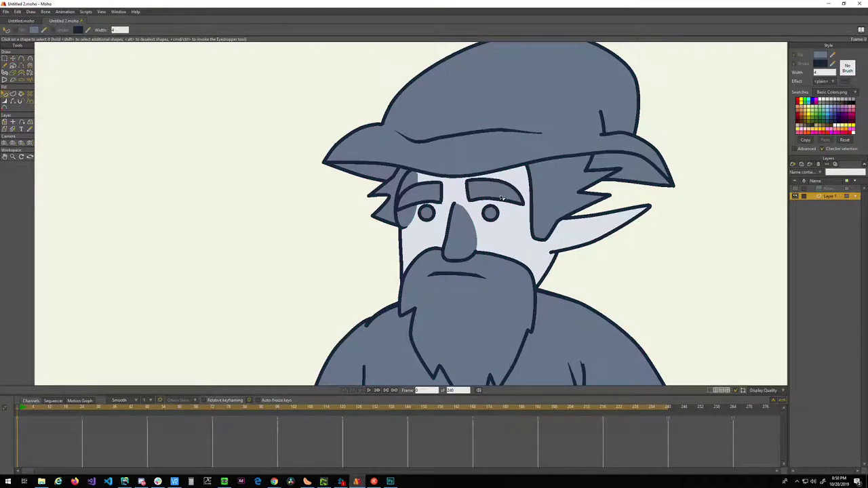
- Copy the face's pale fill and navy stroke onto the slate patch beside the left eyebrow
{"action": "left_click", "coordinate": [500, 198]}
{"action": "left_click", "coordinate": [409, 217]}
{"action": "left_click", "coordinate": [436, 238], "text": "ctrl"}
{"action": "left_click", "coordinate": [653, 290]}
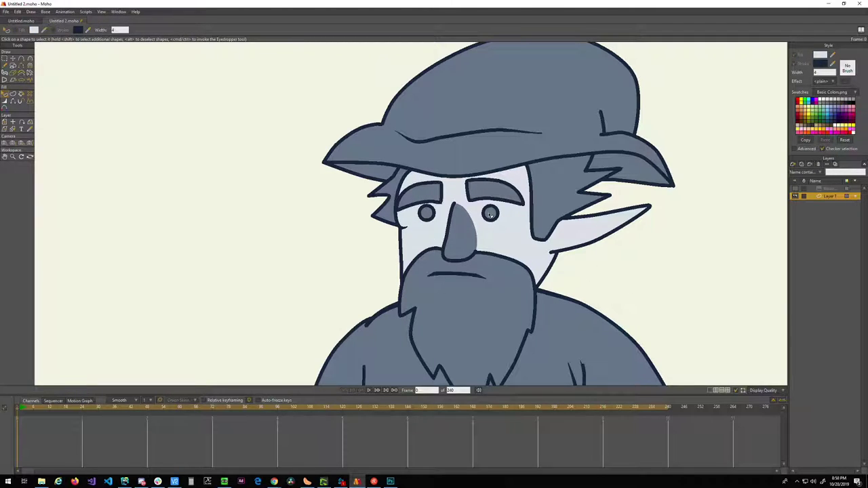
- Fill the beard with pure white from the swatches
{"action": "left_click_drag", "start_coordinate": [501, 288], "coordinate": [513, 317]}
{"action": "left_click", "coordinate": [507, 272]}
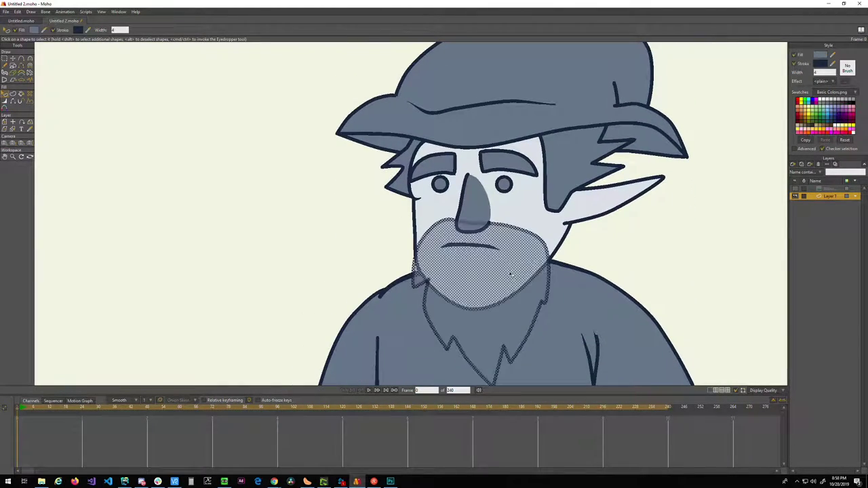
{"action": "left_click", "coordinate": [823, 102]}
{"action": "left_click", "coordinate": [678, 237]}
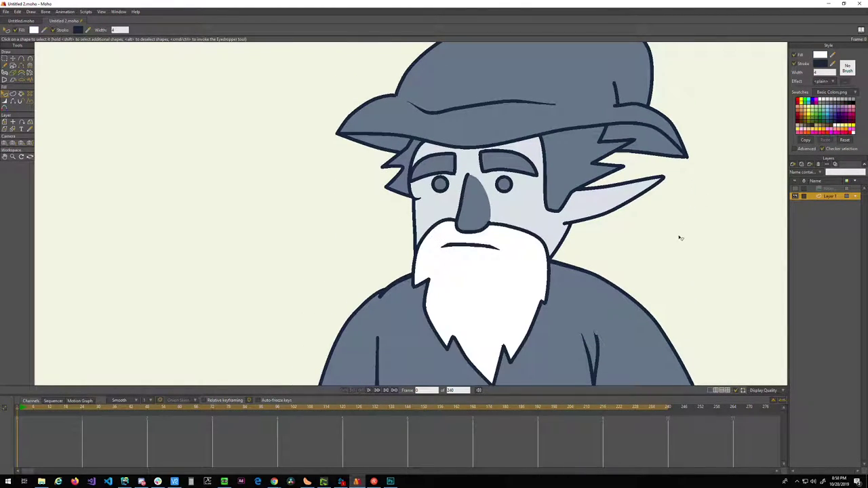
- Switch to Photoshop, sample the off-white of the reference beard and copy its hex code f7f8f9
{"action": "left_click", "coordinate": [569, 164]}
{"action": "left_click", "coordinate": [391, 482]}
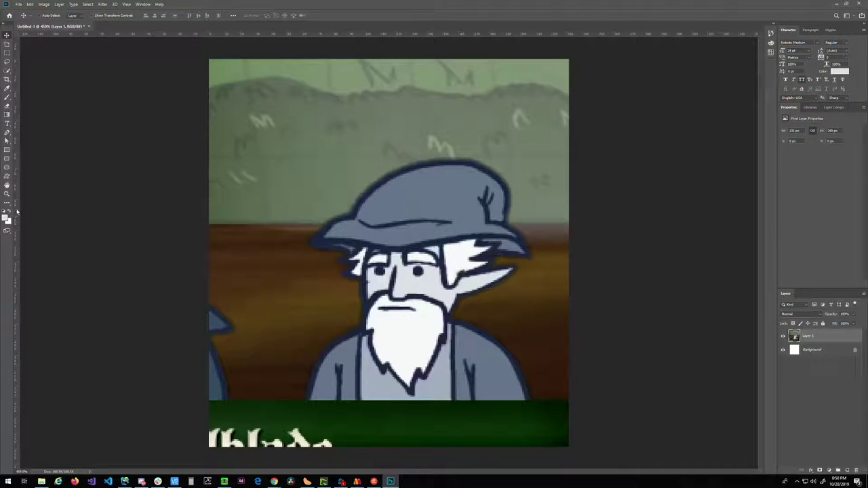
{"action": "left_click", "coordinate": [6, 217]}
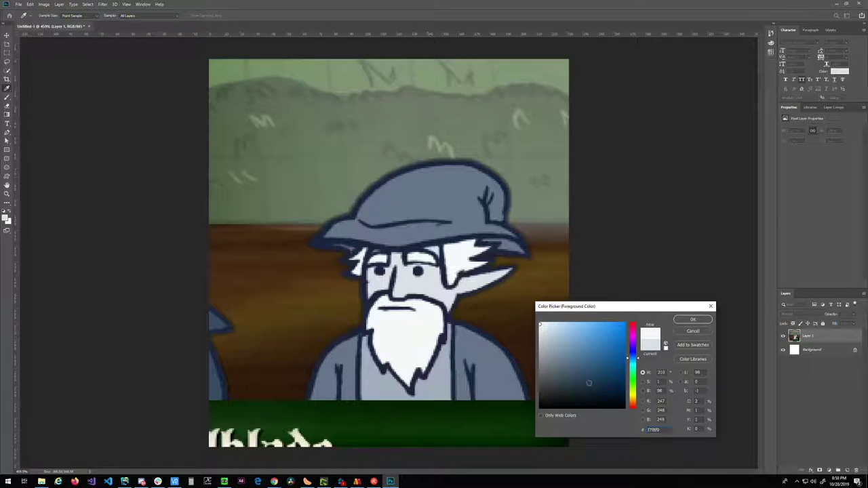
{"action": "left_click_drag", "start_coordinate": [667, 429], "coordinate": [615, 432]}
{"action": "left_click", "coordinate": [692, 319]}
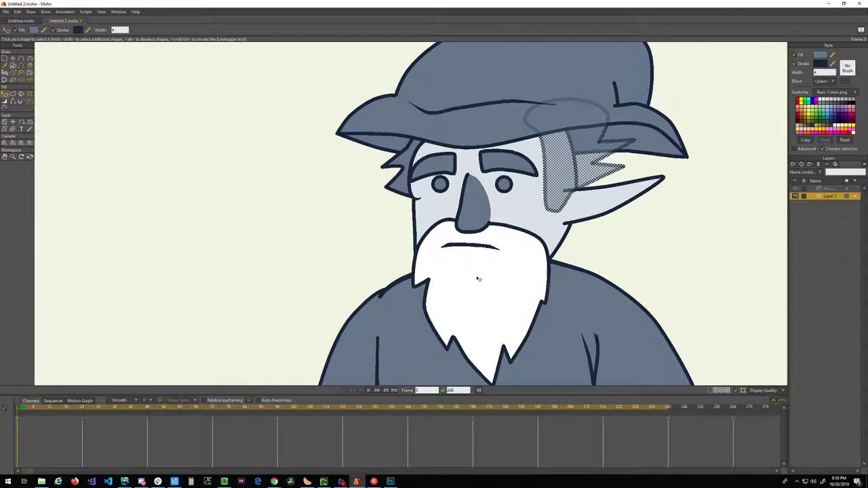
- Set the beard's fill in Moho to the copied off-white f7f8f9
{"action": "left_click", "coordinate": [503, 299]}
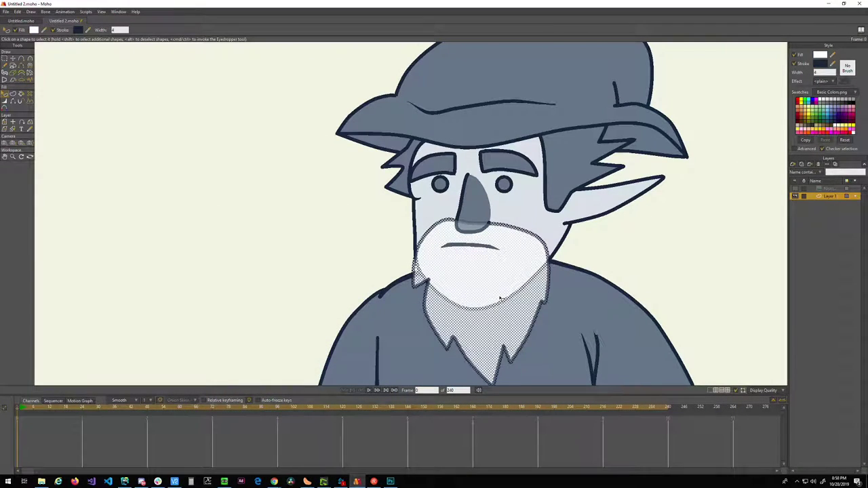
{"action": "left_click", "coordinate": [819, 57]}
{"action": "left_click_drag", "start_coordinate": [609, 242], "coordinate": [546, 259]}
{"action": "type", "text": "f7fafc"}
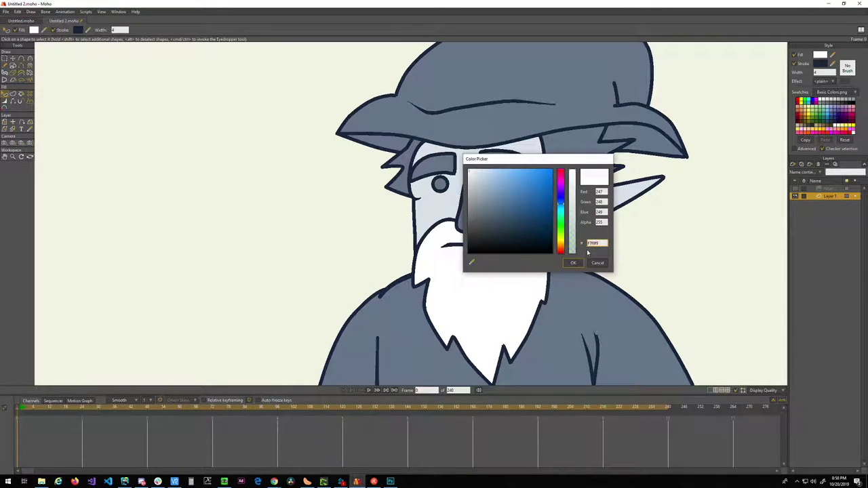
{"action": "left_click", "coordinate": [577, 263]}
{"action": "left_click", "coordinate": [698, 279]}
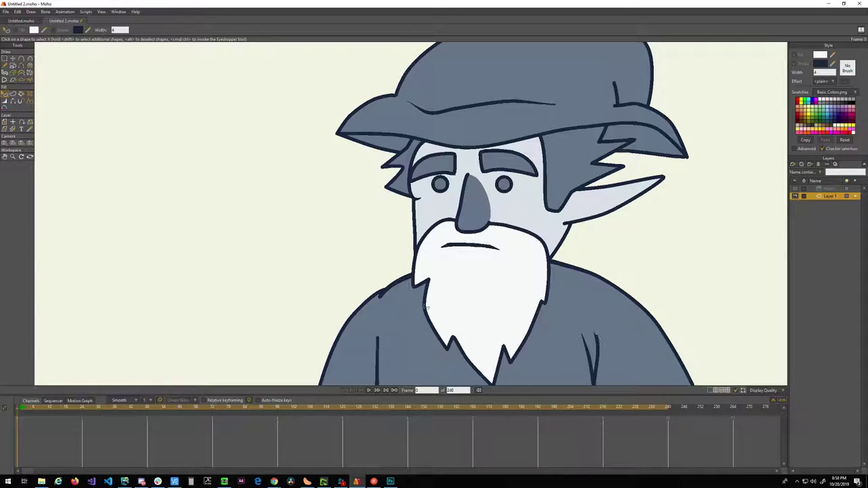
- Fill both eyes with the same dark navy as their strokes
{"action": "left_click", "coordinate": [440, 186]}
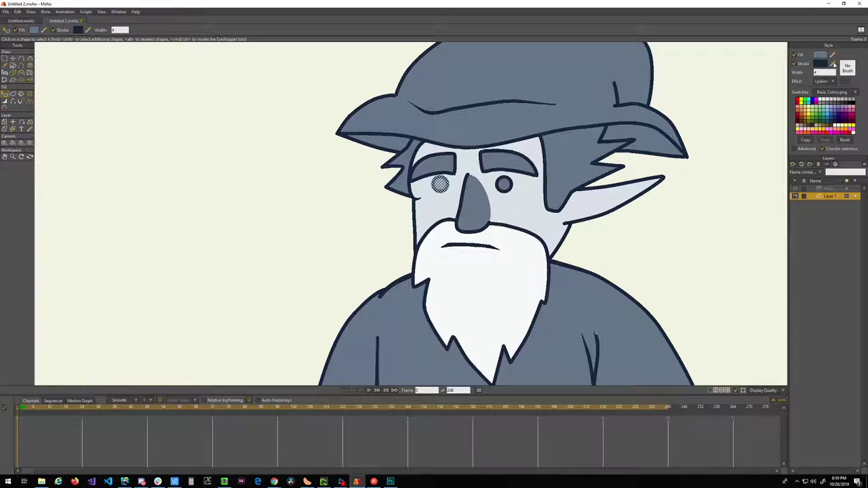
{"action": "left_click_drag", "start_coordinate": [832, 55], "coordinate": [821, 65]}
{"action": "left_click", "coordinate": [505, 185]}
{"action": "left_click", "coordinate": [598, 237]}
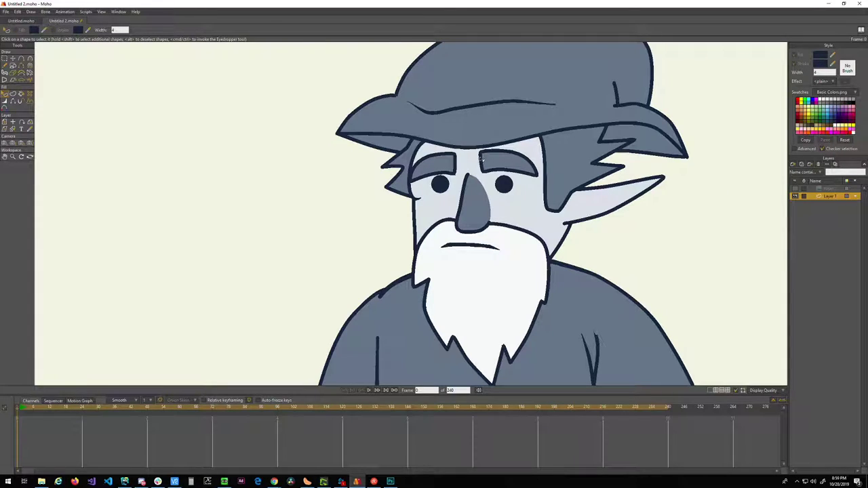
- Copy the beard's off-white fill and navy stroke onto both eyebrows
{"action": "left_click", "coordinate": [391, 482]}
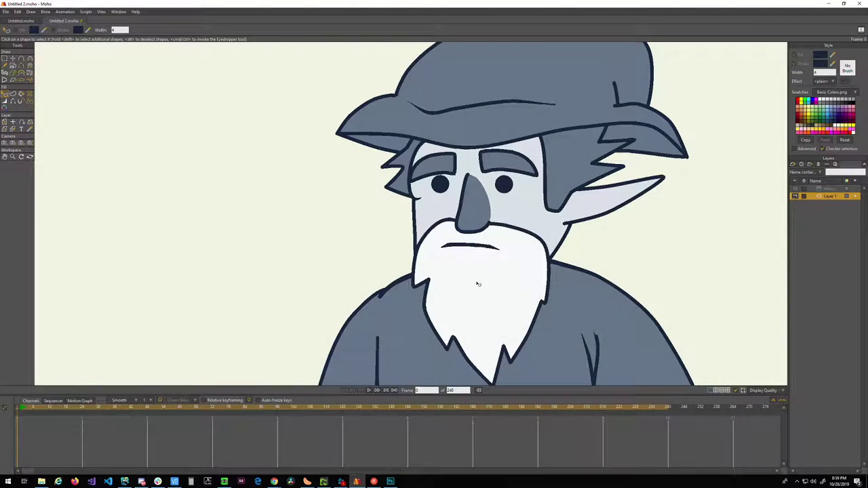
{"action": "left_click", "coordinate": [478, 285]}
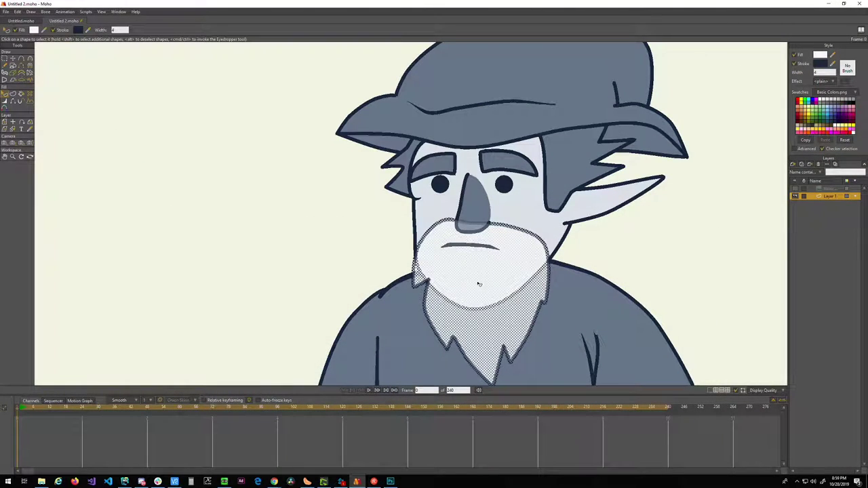
{"action": "left_click", "coordinate": [522, 169]}
{"action": "left_click", "coordinate": [504, 284], "text": "ctrl"}
{"action": "left_click", "coordinate": [441, 165]}
{"action": "left_click", "coordinate": [484, 300], "text": "ctrl"}
- Copy the beard's style onto the hair beside the ear and the face's style onto the nose
{"action": "left_click", "coordinate": [564, 166]}
{"action": "left_click", "coordinate": [497, 303], "text": "ctrl"}
{"action": "left_click", "coordinate": [476, 206]}
{"action": "left_click", "coordinate": [504, 209], "text": "ctrl"}
- Copy the off-white hair style onto the hair tuft on the other side of the face
{"action": "left_click", "coordinate": [476, 283]}
{"action": "left_click", "coordinate": [401, 185]}
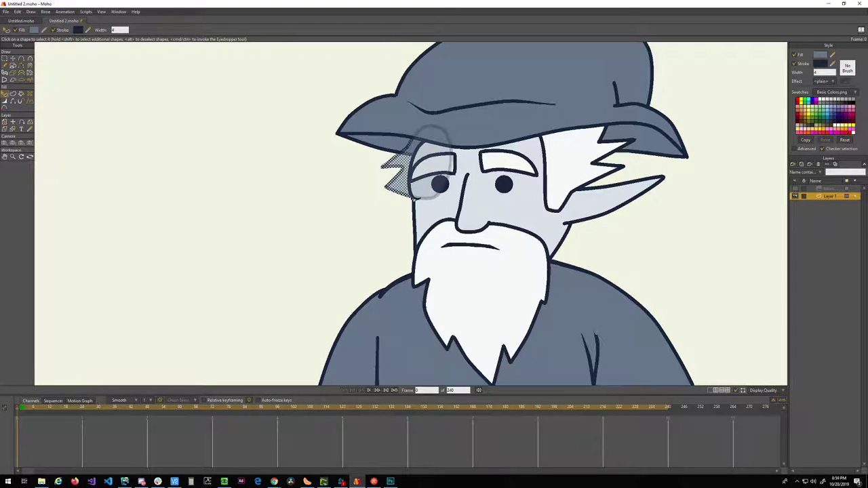
{"action": "left_click", "coordinate": [568, 172], "text": "ctrl"}
{"action": "left_click", "coordinate": [662, 264]}
- Examine the coloured wizard as a whole and compare it with the reference image in Photoshop
{"action": "left_click_drag", "start_coordinate": [608, 269], "coordinate": [490, 301]}
{"action": "scroll", "coordinate": [529, 234], "scroll_direction": "down", "scroll_amount": 5}
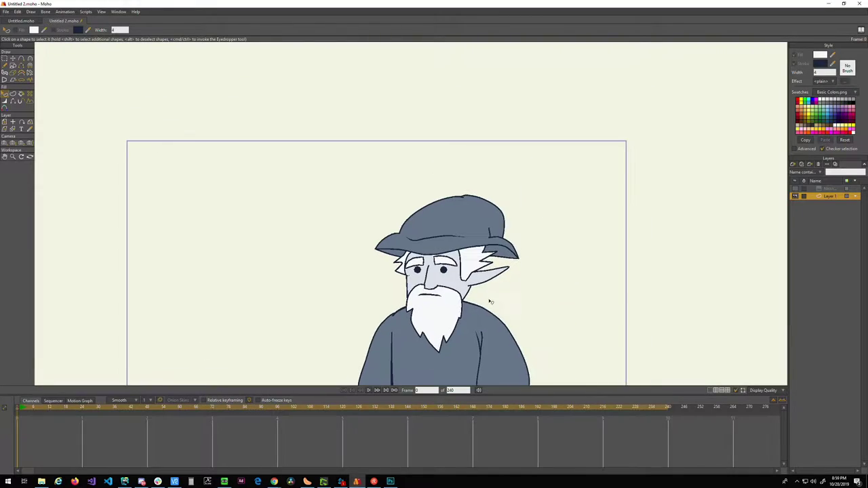
{"action": "scroll", "coordinate": [491, 302], "scroll_direction": "up", "scroll_amount": 5}
{"action": "left_click", "coordinate": [389, 482]}
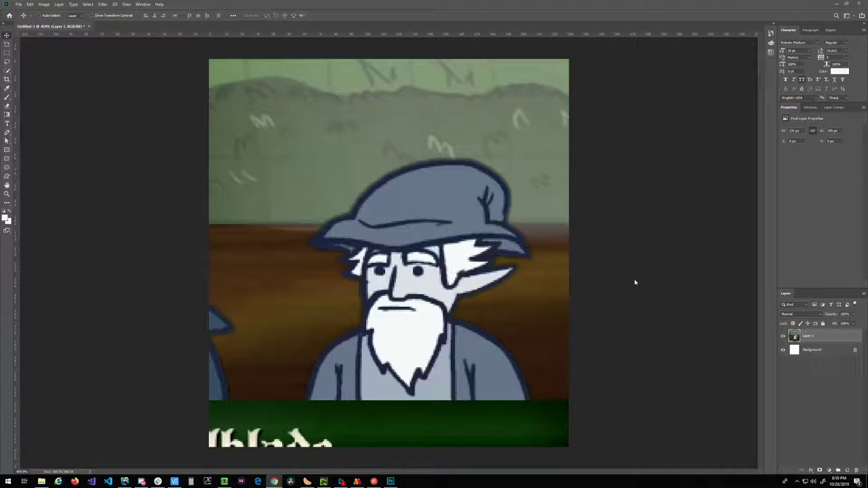
{"action": "left_click", "coordinate": [357, 482]}
{"action": "scroll", "coordinate": [540, 206], "scroll_direction": "down", "scroll_amount": 8}
{"action": "left_click_drag", "start_coordinate": [535, 214], "coordinate": [402, 205]}
{"action": "scroll", "coordinate": [401, 206], "scroll_direction": "up", "scroll_amount": 5}
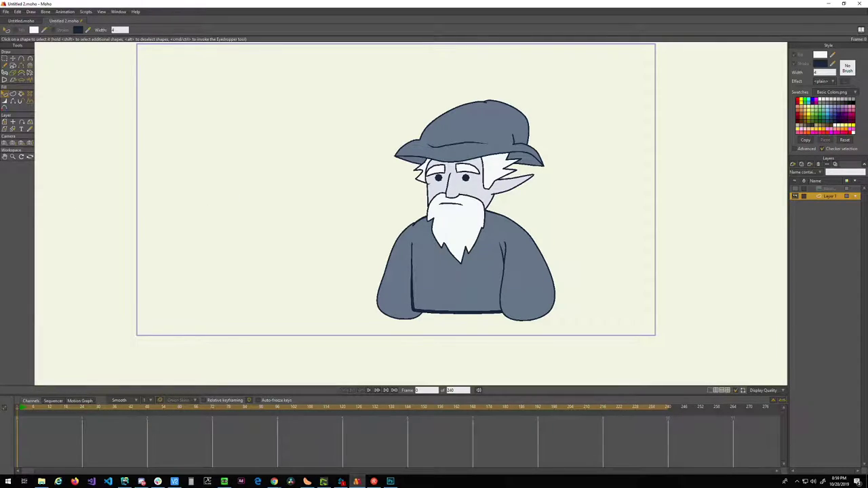
- Name the new image "new nisi" and save it as new nisi.png
{"action": "left_click", "coordinate": [441, 169]}
{"action": "type", "text": "new nai"}
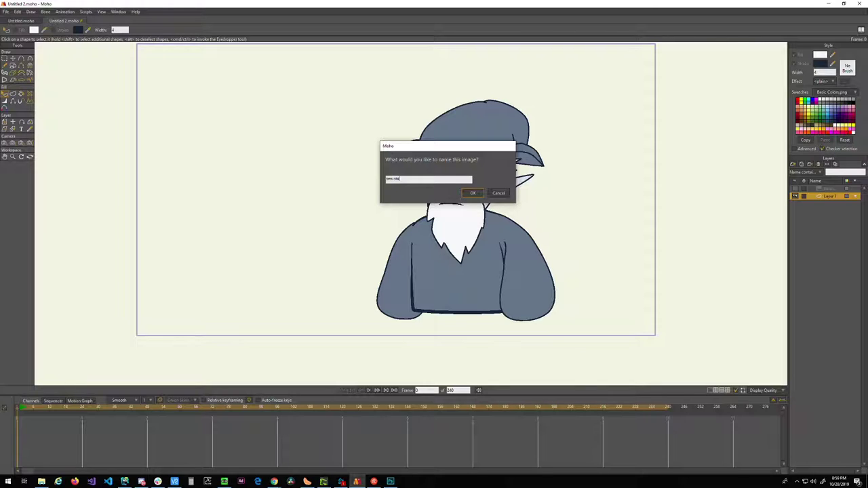
{"action": "type", "text": " nisi"}
{"action": "key", "text": "Return"}
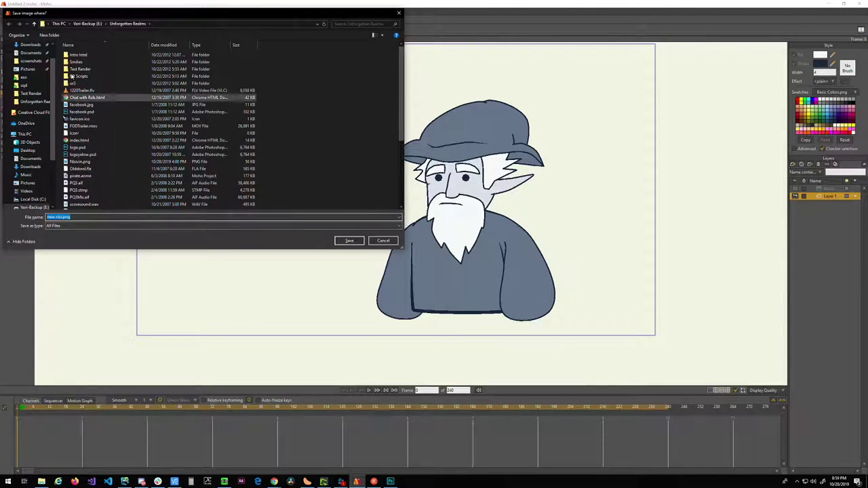
{"action": "left_click", "coordinate": [349, 241]}
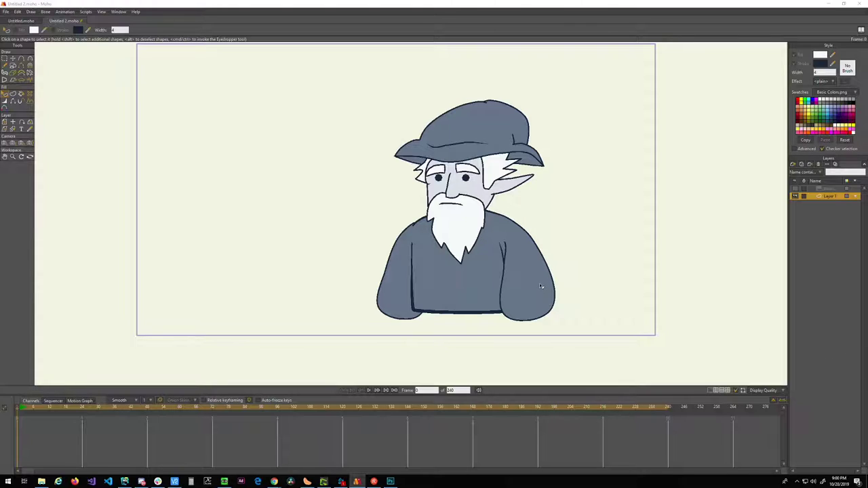
- Move the new wizard portrait's image layer beside the vector wizard, within the left half of the canvas frame
{"action": "double_click", "coordinate": [461, 238]}
{"action": "left_click_drag", "start_coordinate": [419, 179], "coordinate": [288, 185]}
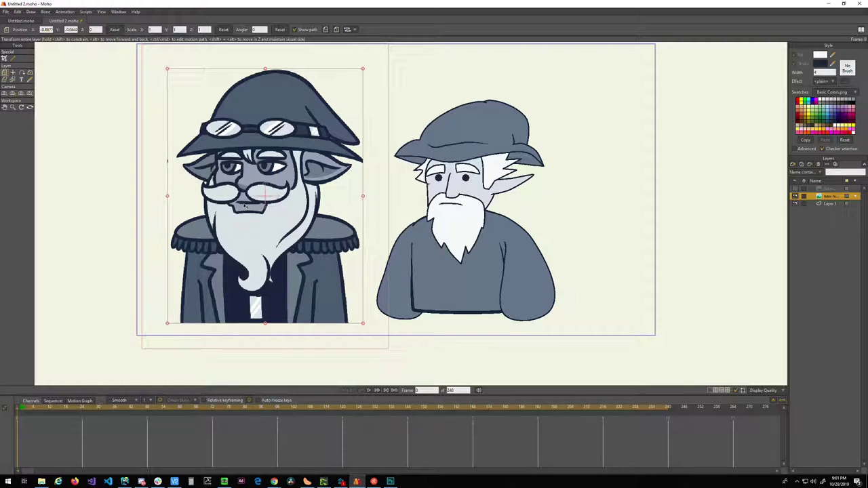
{"action": "left_click_drag", "start_coordinate": [279, 222], "coordinate": [316, 237]}
{"action": "mouse_move", "coordinate": [235, 221]}
{"action": "left_mouse_down"}
{"action": "mouse_move", "coordinate": [197, 200]}
{"action": "mouse_move", "coordinate": [244, 228]}
{"action": "left_mouse_up"}
{"action": "left_click_drag", "start_coordinate": [245, 228], "coordinate": [240, 225]}
{"action": "left_click_drag", "start_coordinate": [320, 243], "coordinate": [323, 249]}
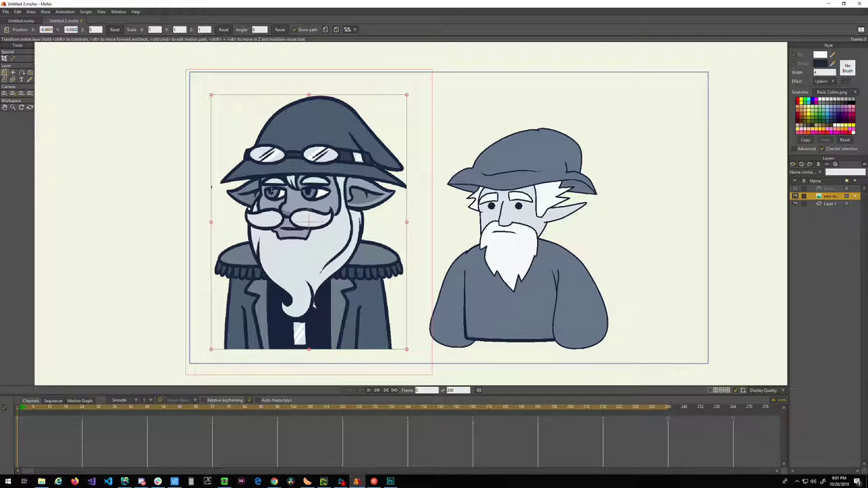
- Hide the first vector wizard's layer so only the new wizard portrait remains visible
{"action": "scroll", "coordinate": [286, 209], "scroll_direction": "up", "scroll_amount": 3}
{"action": "left_click_drag", "start_coordinate": [290, 209], "coordinate": [256, 190]}
{"action": "left_click", "coordinate": [797, 204]}
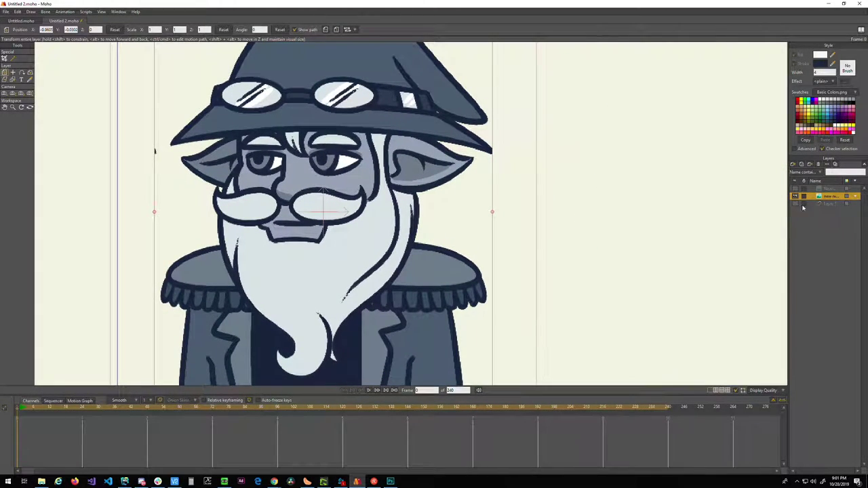
{"action": "left_click", "coordinate": [793, 165]}
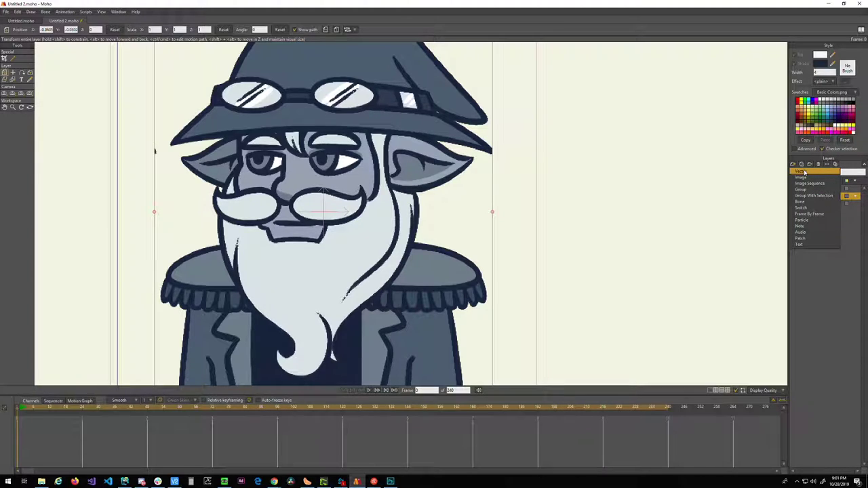
{"action": "left_click", "coordinate": [140, 12]}
{"action": "left_click", "coordinate": [140, 5]}
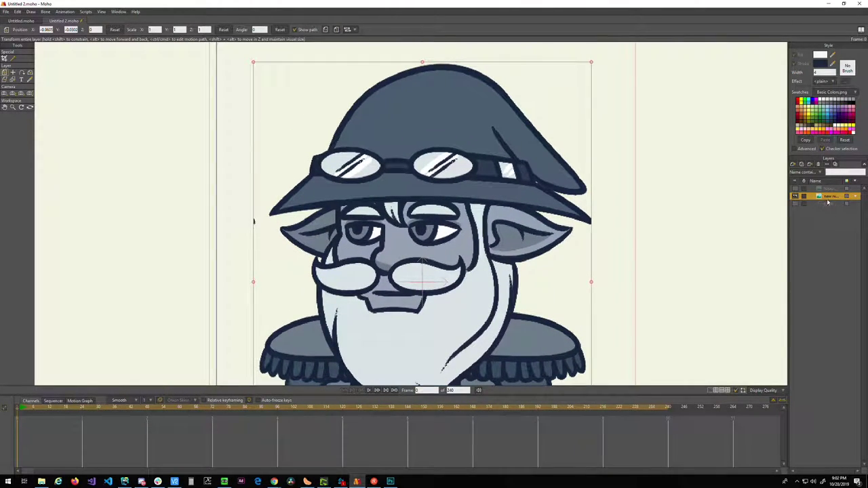
- Add a new vector layer above the wizard portrait's image layer
{"action": "left_click", "coordinate": [794, 165]}
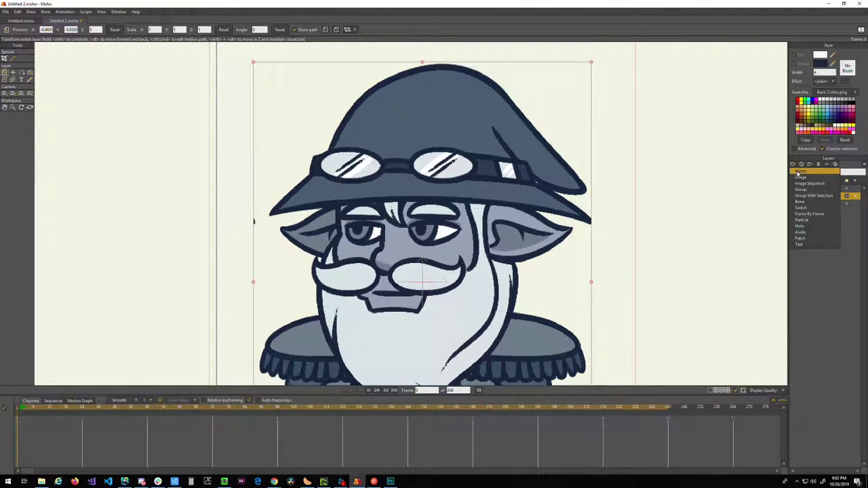
{"action": "left_click", "coordinate": [806, 177]}
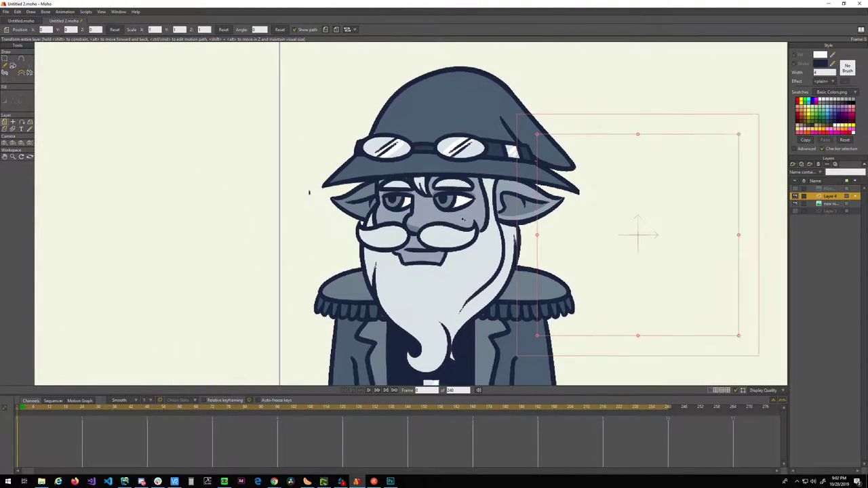
- Examine the wizard portrait's hat, goggles, face, beard and coat up close as the reference for tracing
{"action": "scroll", "coordinate": [463, 219], "scroll_direction": "up", "scroll_amount": 3}
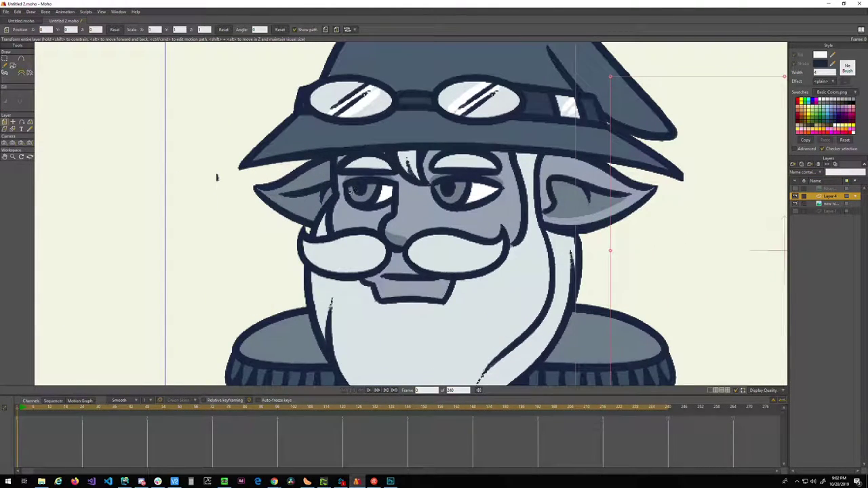
{"action": "scroll", "coordinate": [369, 198], "scroll_direction": "down", "scroll_amount": 4}
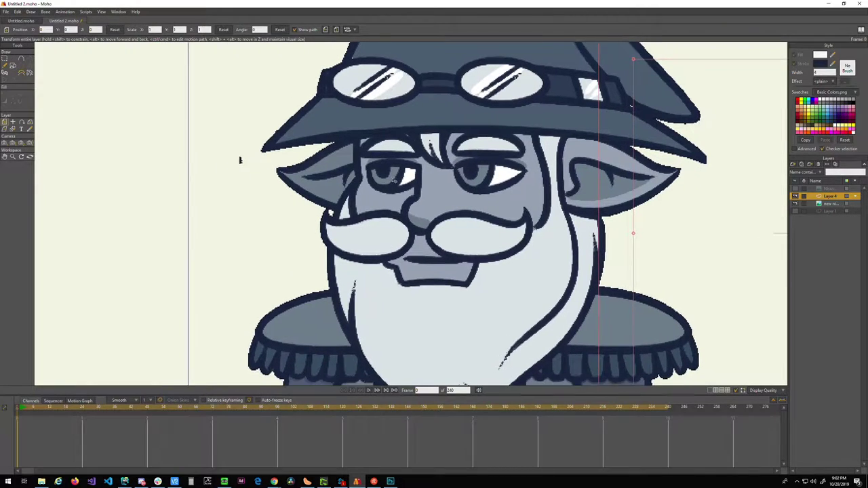
{"action": "scroll", "coordinate": [290, 113], "scroll_direction": "up", "scroll_amount": 4}
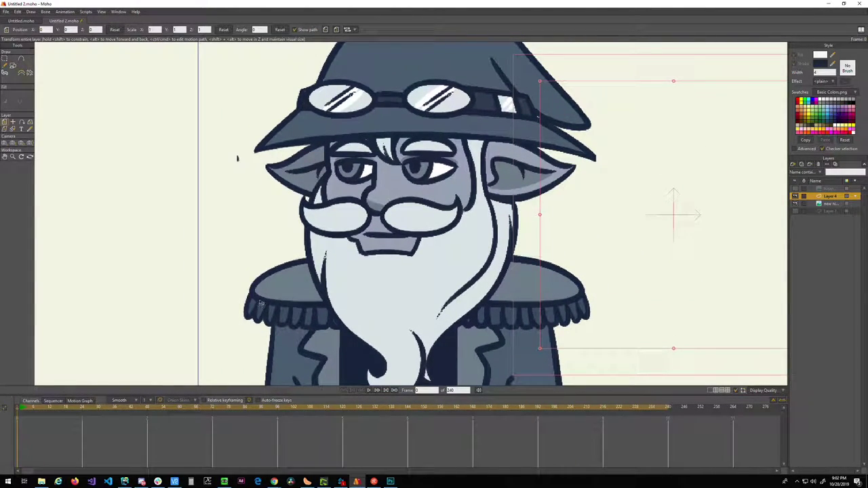
{"action": "scroll", "coordinate": [390, 305], "scroll_direction": "up", "scroll_amount": 2}
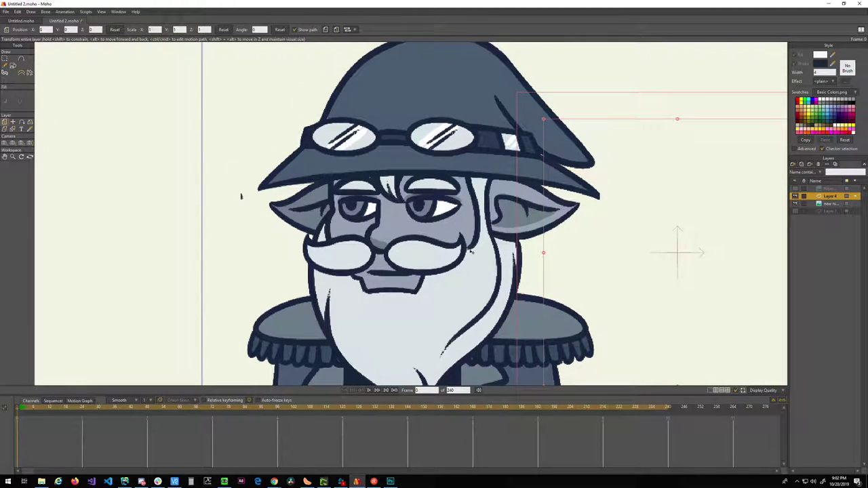
{"action": "left_click_drag", "start_coordinate": [472, 273], "coordinate": [454, 148]}
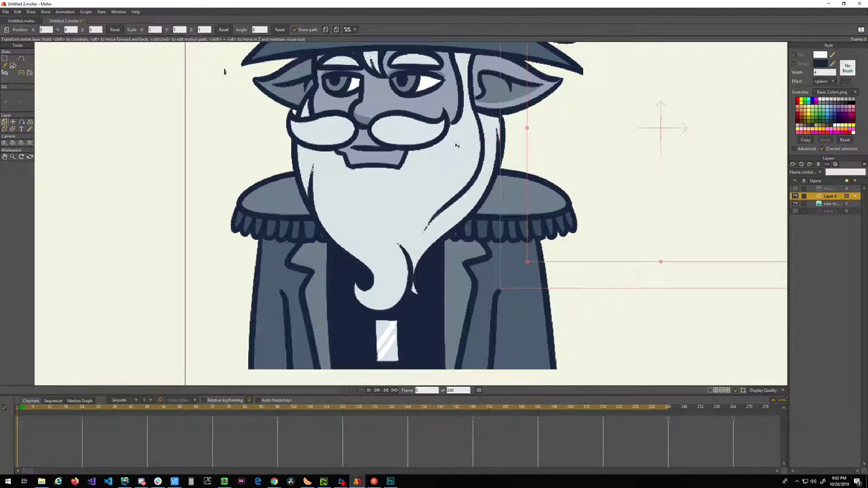
{"action": "scroll", "coordinate": [353, 203], "scroll_direction": "up", "scroll_amount": 2}
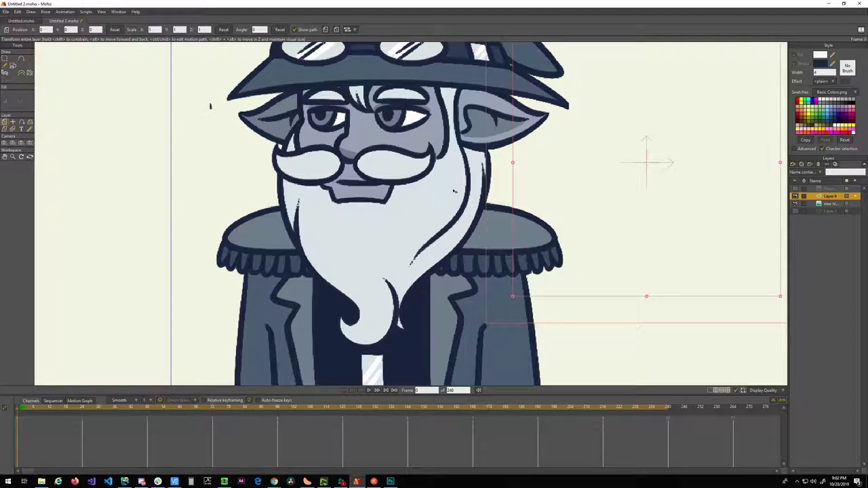
{"action": "scroll", "coordinate": [438, 257], "scroll_direction": "up", "scroll_amount": 1}
{"action": "scroll", "coordinate": [327, 212], "scroll_direction": "up", "scroll_amount": 2}
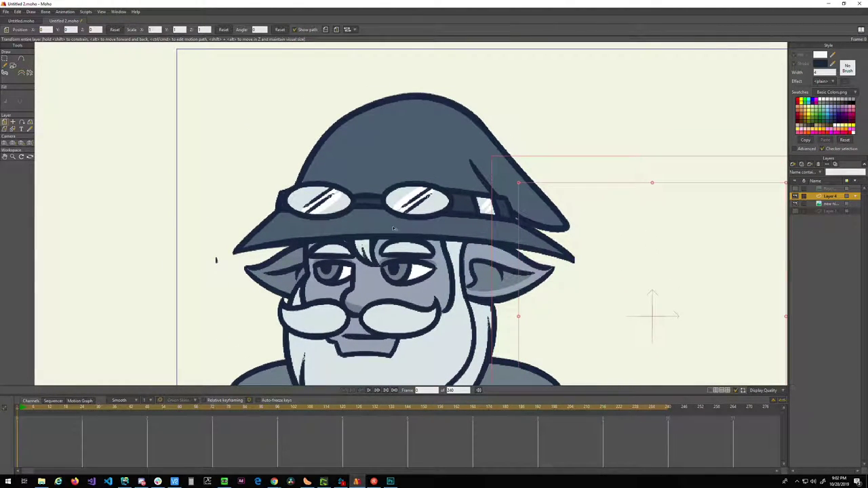
{"action": "left_click_drag", "start_coordinate": [327, 212], "coordinate": [364, 175]}
{"action": "left_click_drag", "start_coordinate": [404, 231], "coordinate": [432, 177]}
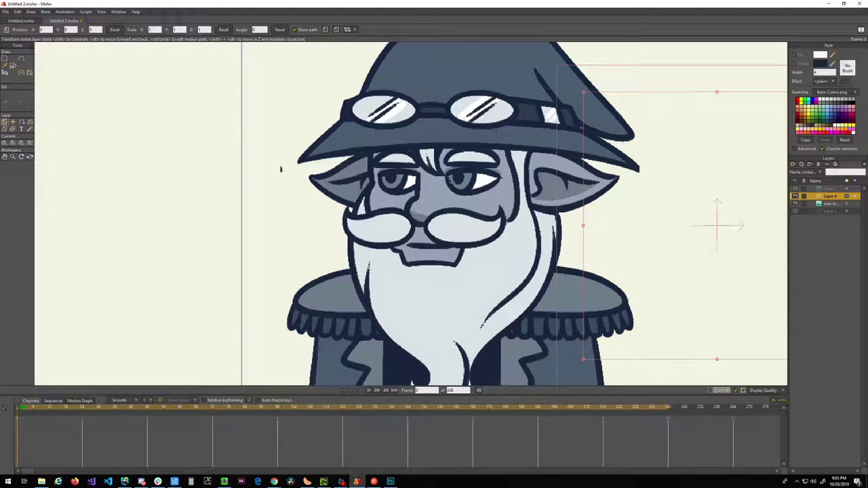
{"action": "left_click_drag", "start_coordinate": [459, 191], "coordinate": [413, 223]}
{"action": "left_click_drag", "start_coordinate": [330, 225], "coordinate": [366, 221]}
{"action": "scroll", "coordinate": [362, 206], "scroll_direction": "up", "scroll_amount": 2}
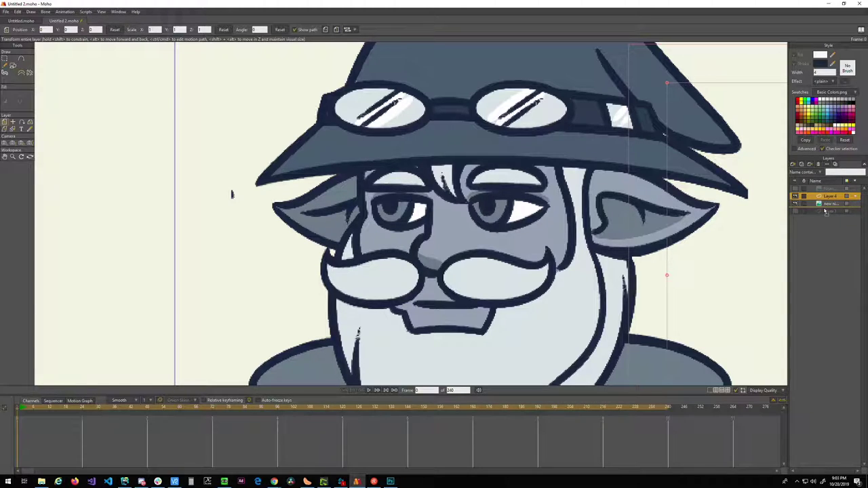
- Move the new vector layer beneath the portrait's image layer and ready the Add Point tool over the face
{"action": "left_click_drag", "start_coordinate": [825, 212], "coordinate": [827, 207]}
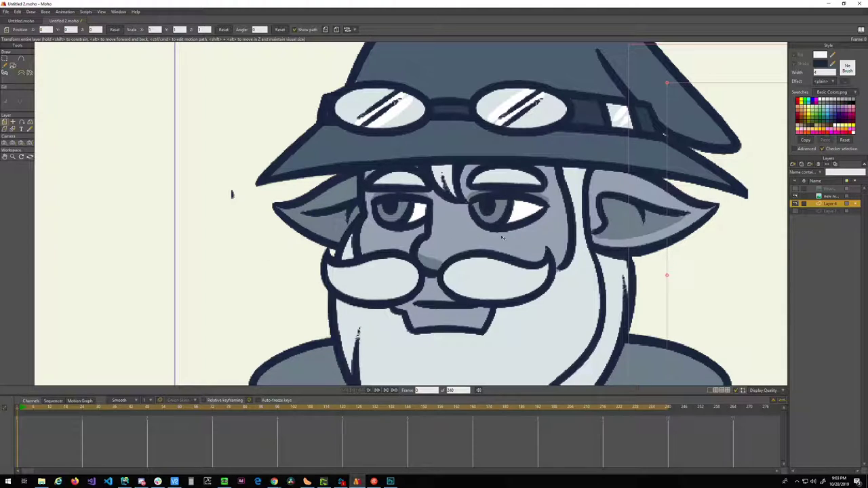
{"action": "key", "text": "a"}
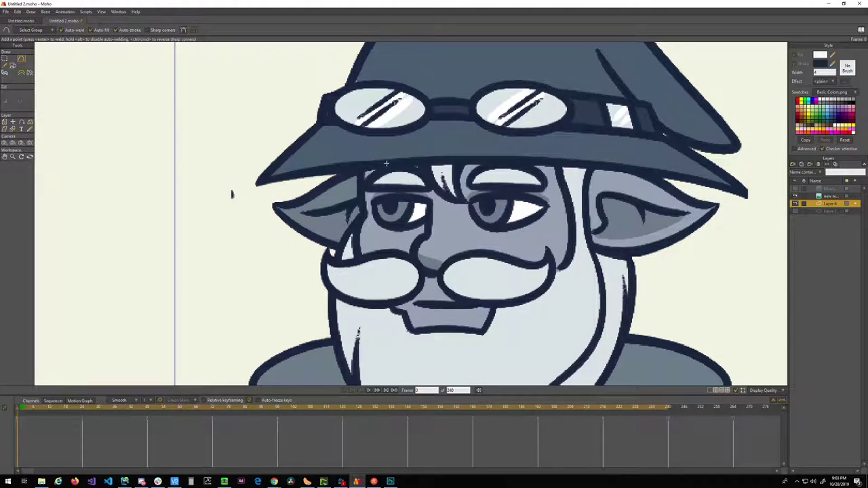
{"action": "left_click_drag", "start_coordinate": [380, 167], "coordinate": [310, 223]}
{"action": "scroll", "coordinate": [318, 222], "scroll_direction": "down", "scroll_amount": 4}
{"action": "left_click_drag", "start_coordinate": [347, 316], "coordinate": [390, 221]}
{"action": "left_click_drag", "start_coordinate": [359, 141], "coordinate": [376, 178]}
{"action": "scroll", "coordinate": [376, 177], "scroll_direction": "up", "scroll_amount": 2}
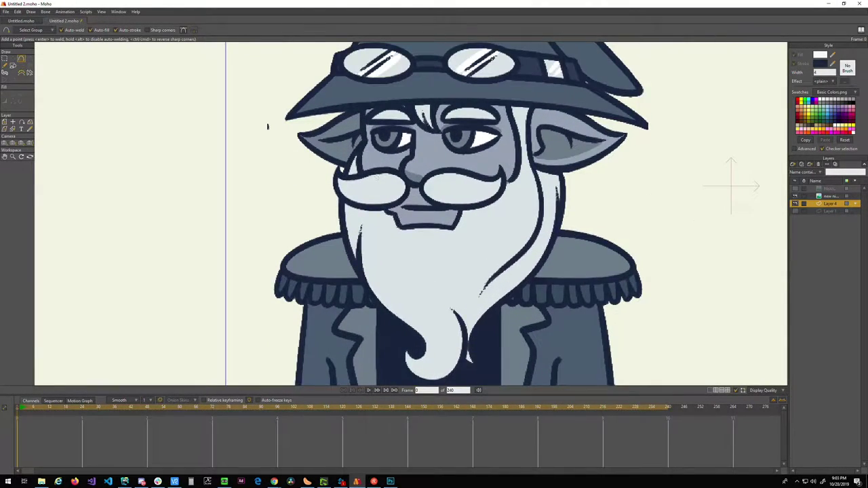
{"action": "scroll", "coordinate": [268, 126], "scroll_direction": "up", "scroll_amount": 5}
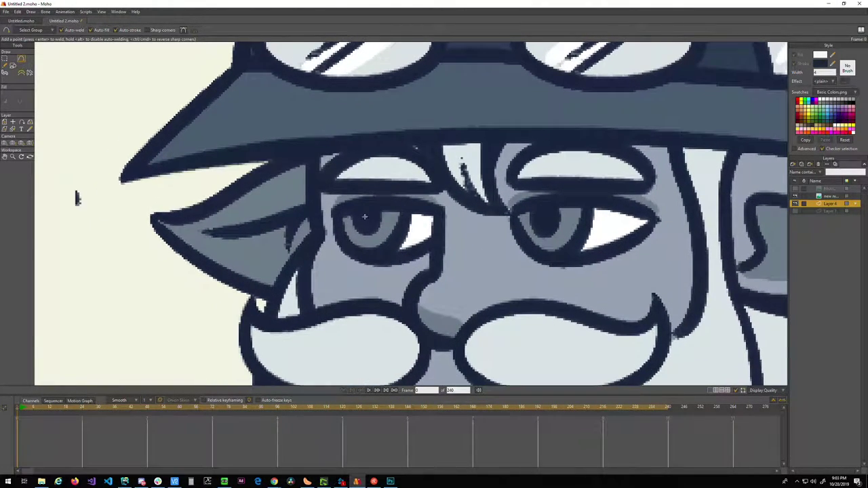
{"action": "scroll", "coordinate": [409, 231], "scroll_direction": "down", "scroll_amount": 8}
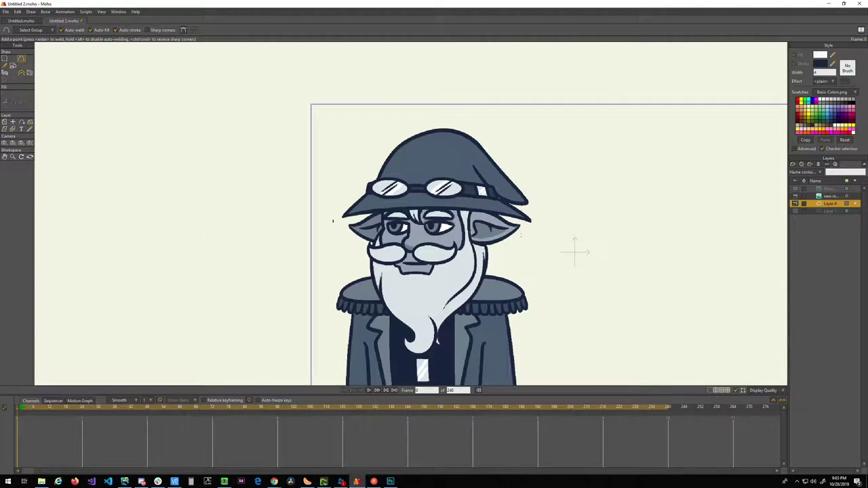
- Show the first vector wizard's layer again and compare its facial features with the portrait's eyes and eyebrows
{"action": "left_click_drag", "start_coordinate": [732, 255], "coordinate": [472, 194]}
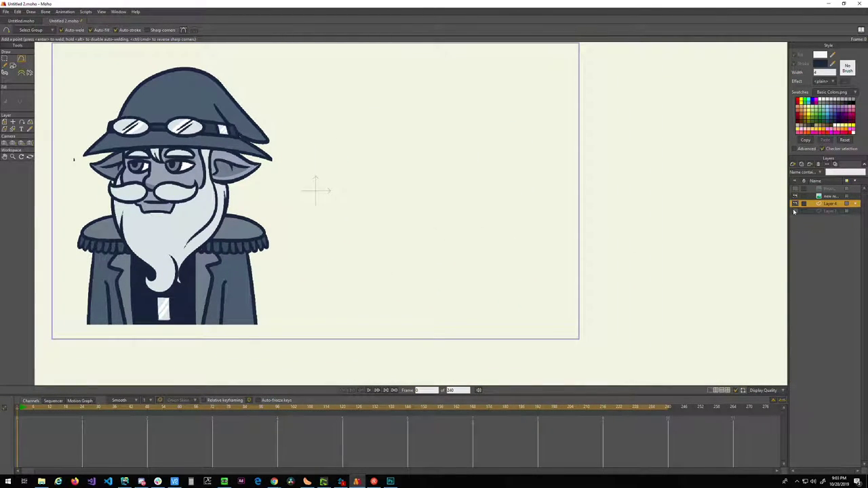
{"action": "left_click", "coordinate": [794, 211]}
{"action": "scroll", "coordinate": [395, 193], "scroll_direction": "up", "scroll_amount": 10}
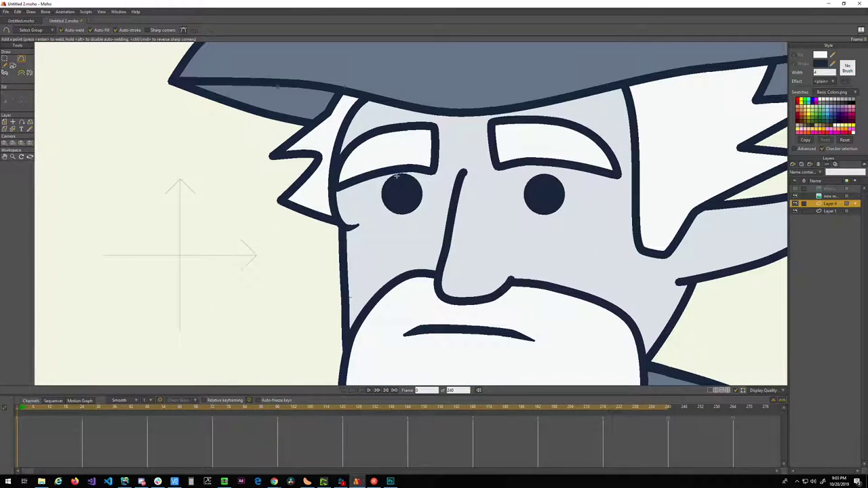
{"action": "left_click_drag", "start_coordinate": [405, 179], "coordinate": [721, 226]}
{"action": "left_click_drag", "start_coordinate": [271, 176], "coordinate": [861, 227]}
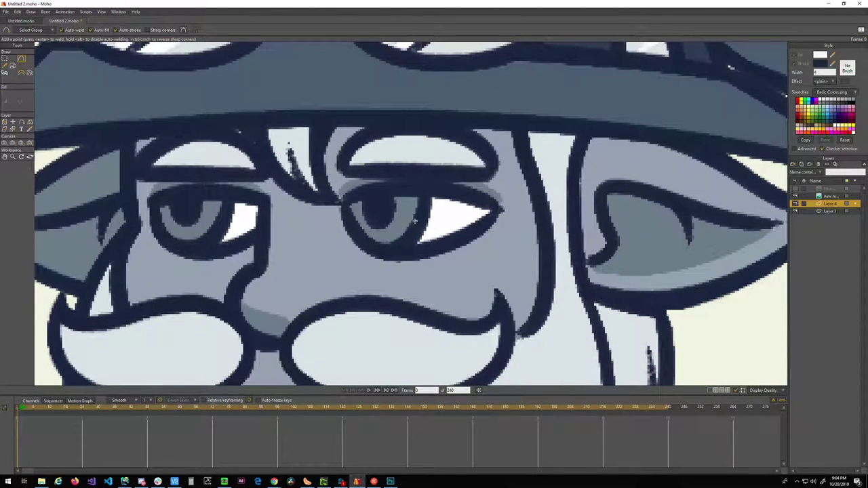
{"action": "left_click_drag", "start_coordinate": [340, 211], "coordinate": [466, 192]}
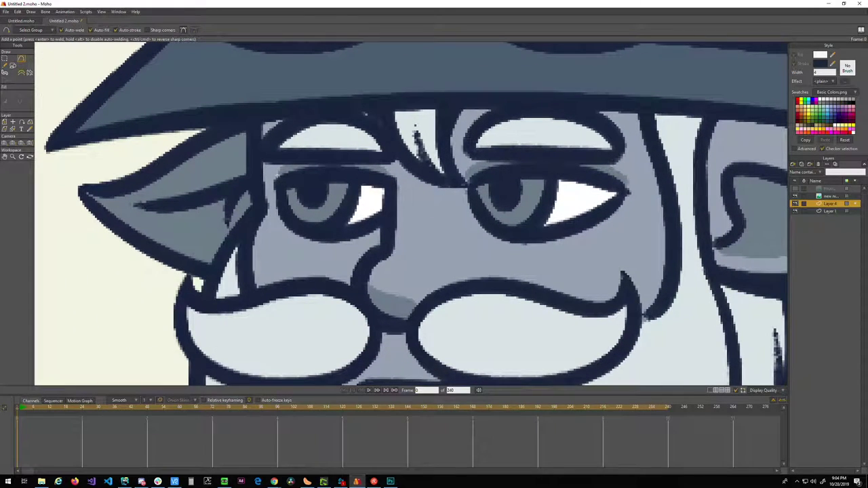
- Trace the left eyebrow of the portrait with a closed curve on the new vector layer
{"action": "scroll", "coordinate": [329, 217], "scroll_direction": "down", "scroll_amount": 6}
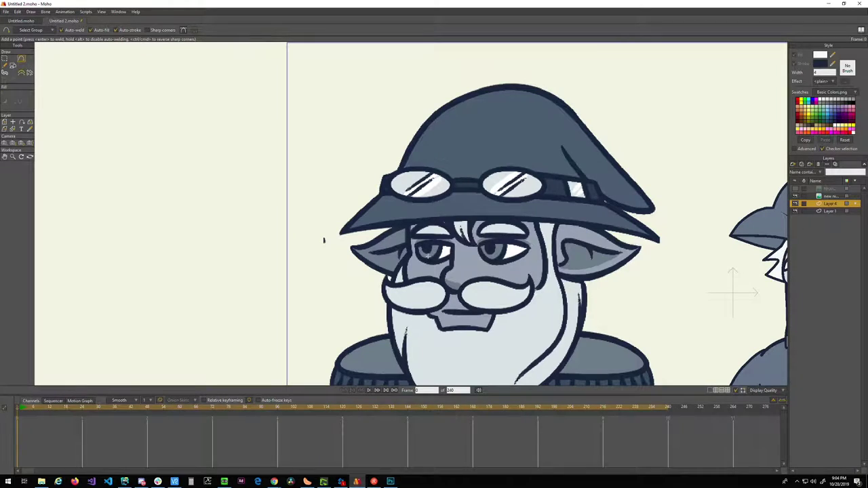
{"action": "scroll", "coordinate": [323, 224], "scroll_direction": "up", "scroll_amount": 3}
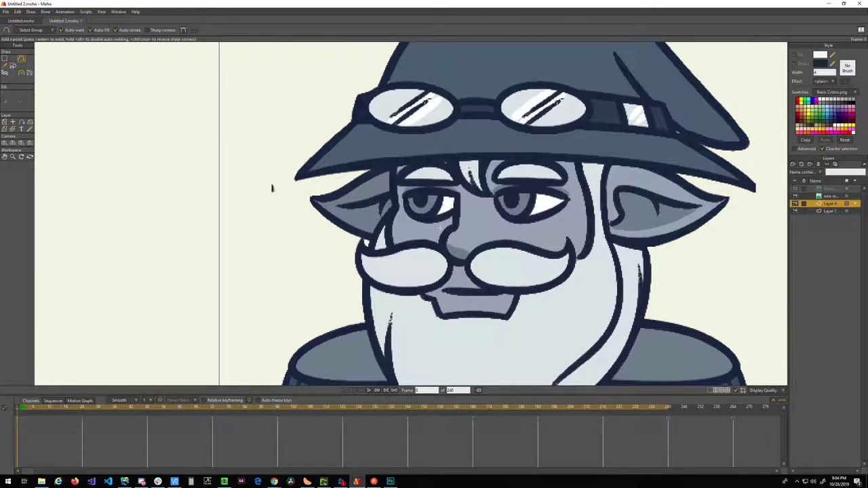
{"action": "left_click_drag", "start_coordinate": [271, 188], "coordinate": [264, 196]}
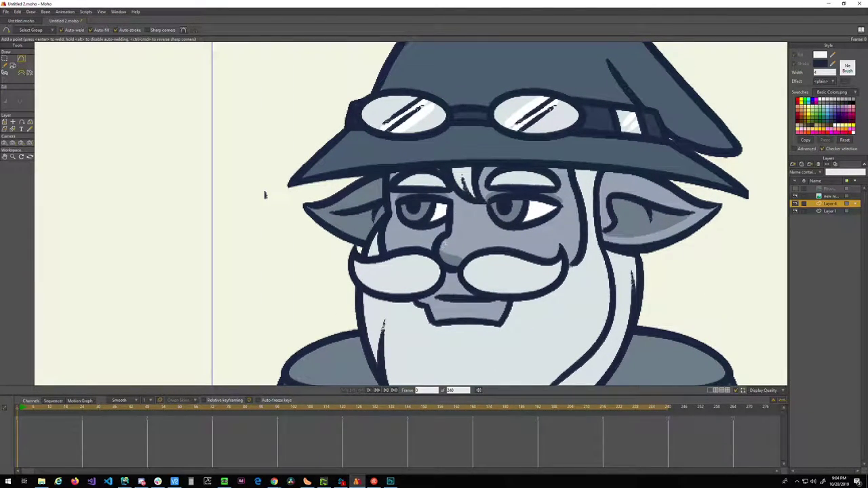
{"action": "scroll", "coordinate": [460, 269], "scroll_direction": "up", "scroll_amount": 3}
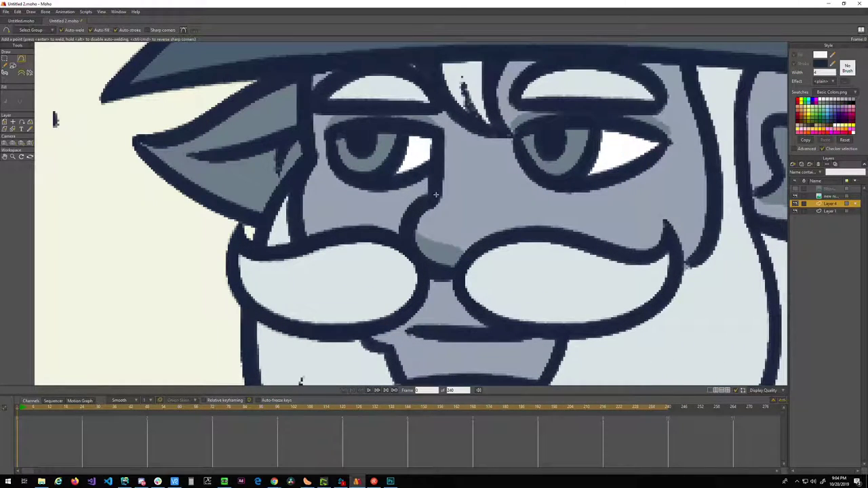
{"action": "left_click_drag", "start_coordinate": [451, 156], "coordinate": [387, 282]}
{"action": "scroll", "coordinate": [388, 281], "scroll_direction": "down", "scroll_amount": 4}
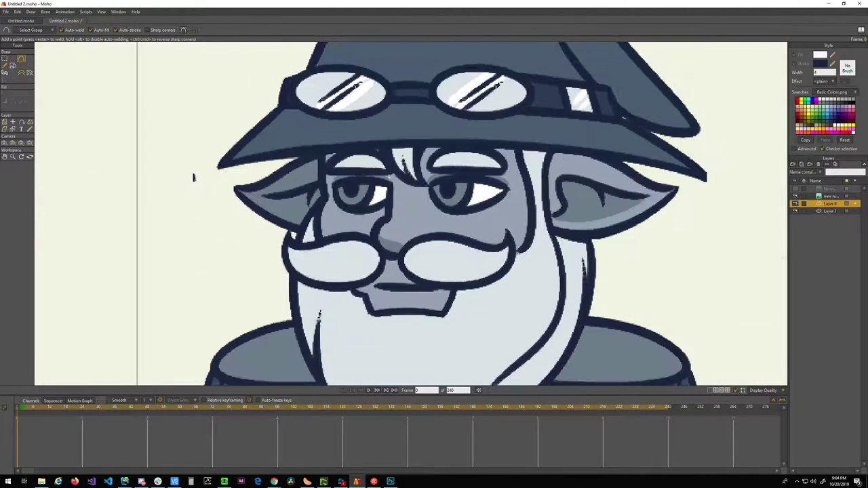
{"action": "scroll", "coordinate": [393, 196], "scroll_direction": "up", "scroll_amount": 1}
{"action": "scroll", "coordinate": [393, 196], "scroll_direction": "up", "scroll_amount": 3}
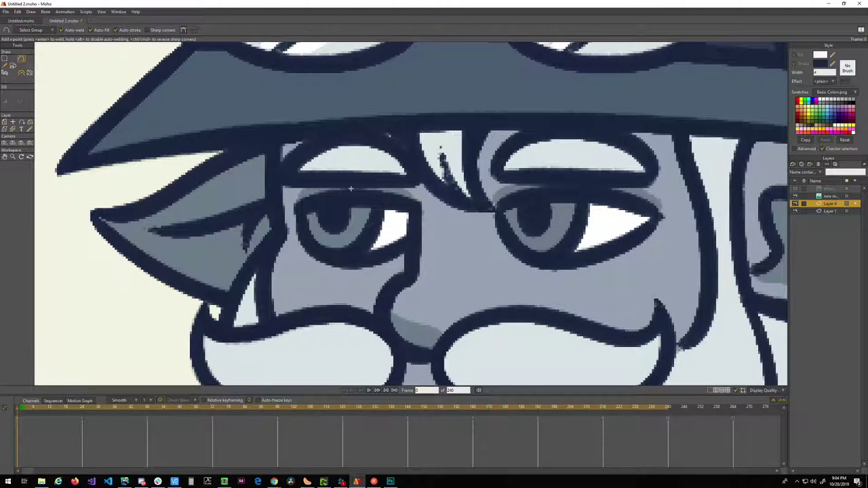
{"action": "mouse_move", "coordinate": [289, 176]}
{"action": "left_mouse_down"}
{"action": "mouse_move", "coordinate": [414, 177]}
{"action": "mouse_move", "coordinate": [360, 138]}
{"action": "mouse_move", "coordinate": [307, 155]}
{"action": "mouse_move", "coordinate": [287, 177]}
{"action": "left_mouse_up"}
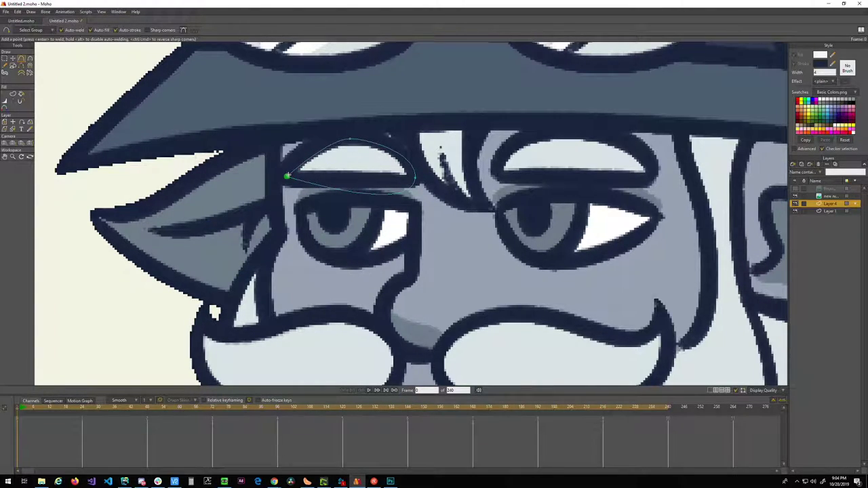
- Reduce the curvature of the eyebrow outline's two lower corner points to make them sharp and its lower edge straight
{"action": "key", "text": "g"}
{"action": "left_click", "coordinate": [414, 178]}
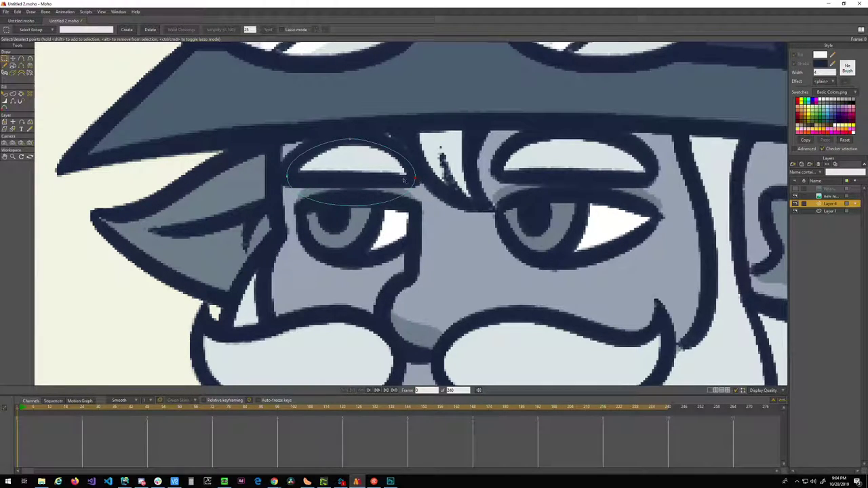
{"action": "left_click", "coordinate": [286, 176], "text": "shift"}
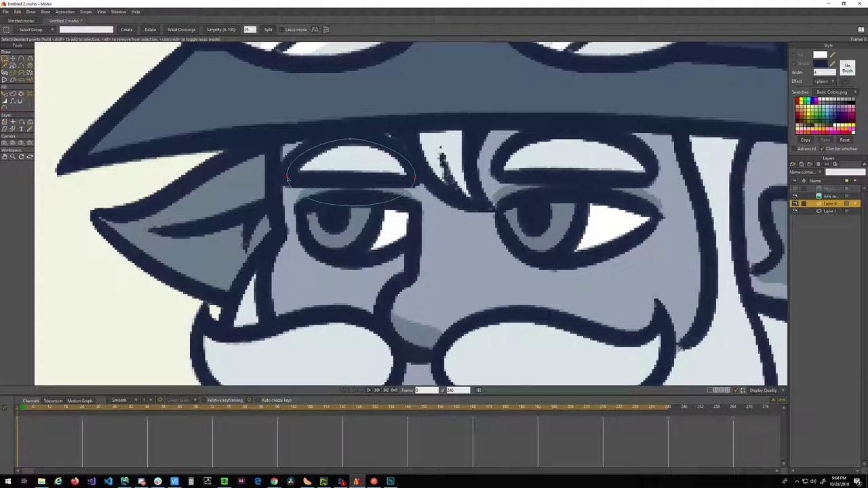
{"action": "key", "text": "c"}
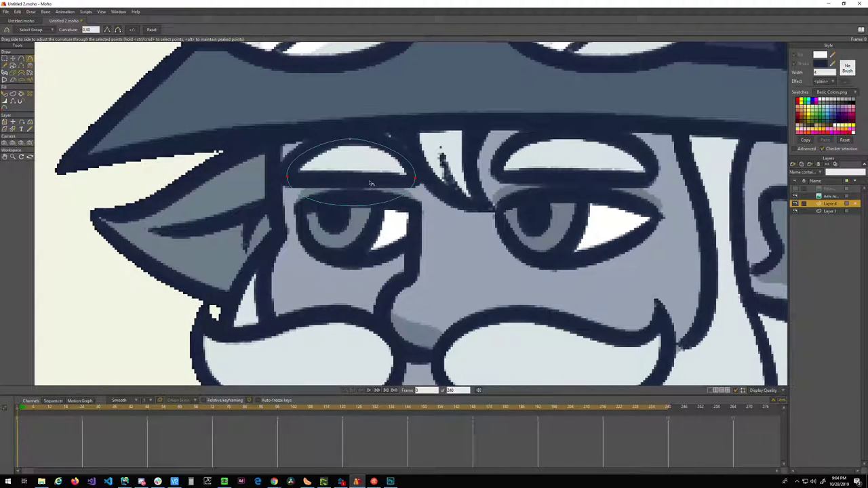
{"action": "left_click_drag", "start_coordinate": [371, 183], "coordinate": [151, 178]}
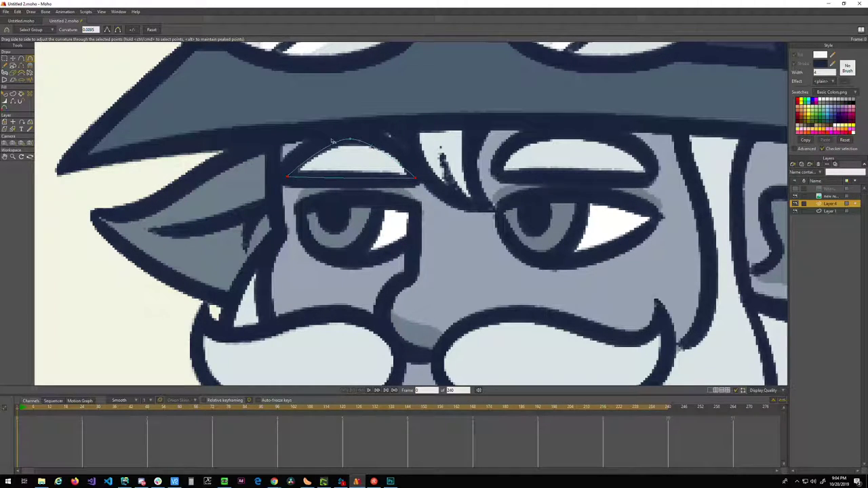
- Increase the curvature of the left eyebrow outline's top point to about 0.68 so its arch is rounder
{"action": "key", "text": "g"}
{"action": "left_click", "coordinate": [352, 141]}
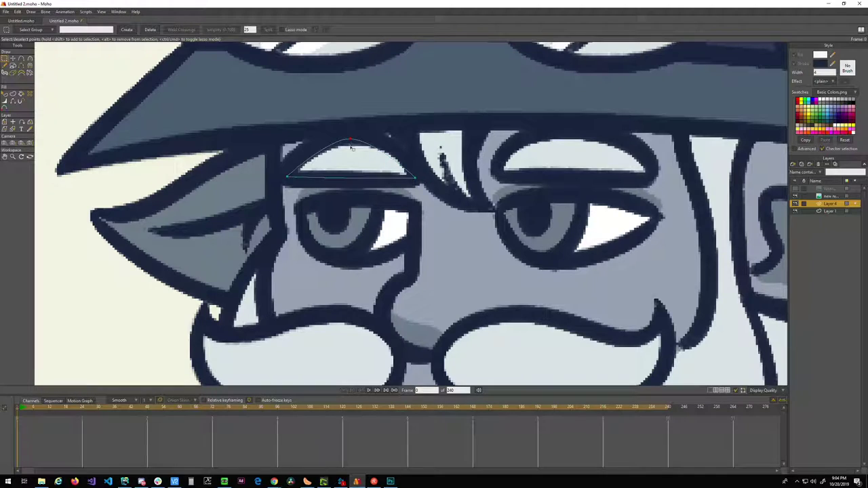
{"action": "key", "text": "c"}
{"action": "left_click_drag", "start_coordinate": [343, 150], "coordinate": [625, 155]}
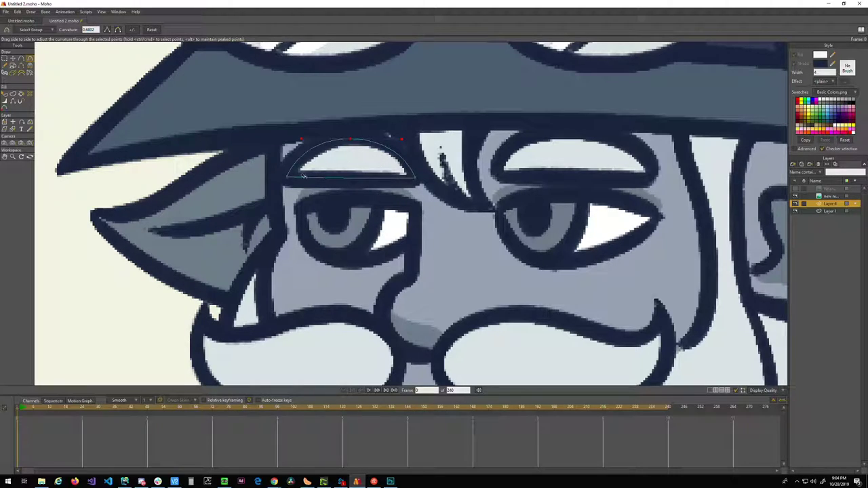
- Duplicate the left eyebrow outline, place the copy over the right eyebrow and stretch it to that eyebrow's width
{"action": "key", "text": "g"}
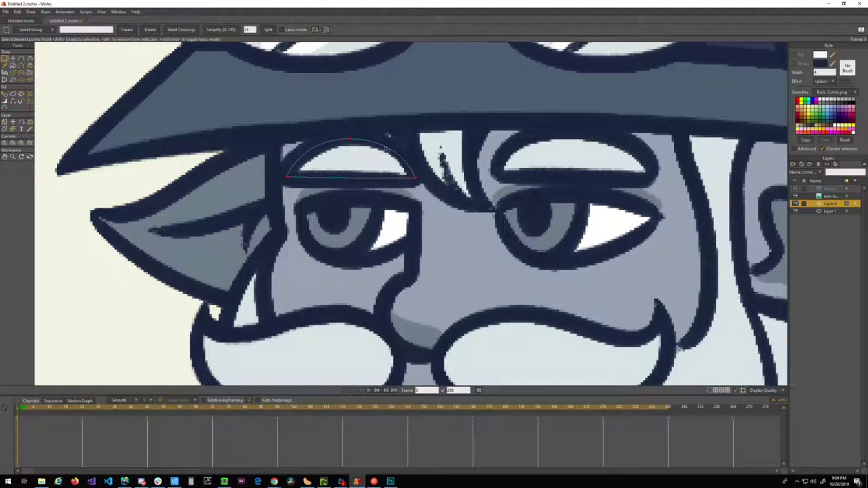
{"action": "key", "text": "ctrl+c"}
{"action": "key", "text": "ctrl+v"}
{"action": "key", "text": "t"}
{"action": "left_click_drag", "start_coordinate": [353, 156], "coordinate": [569, 157]}
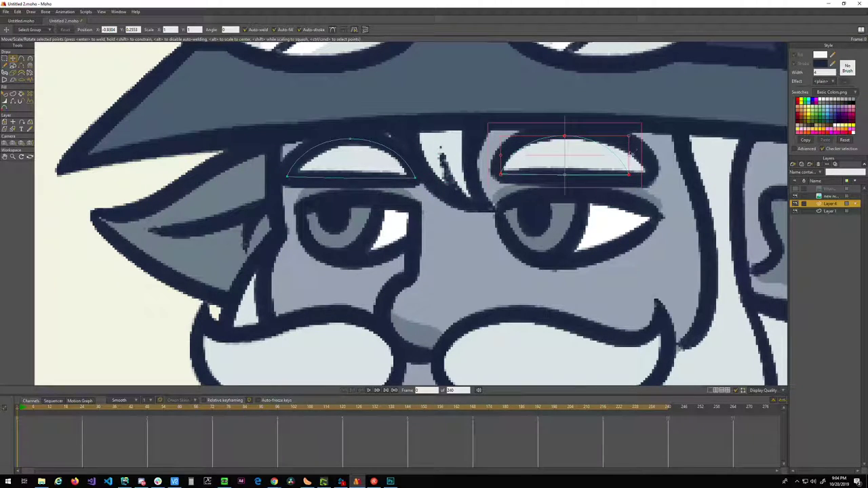
{"action": "left_click_drag", "start_coordinate": [630, 157], "coordinate": [649, 156]}
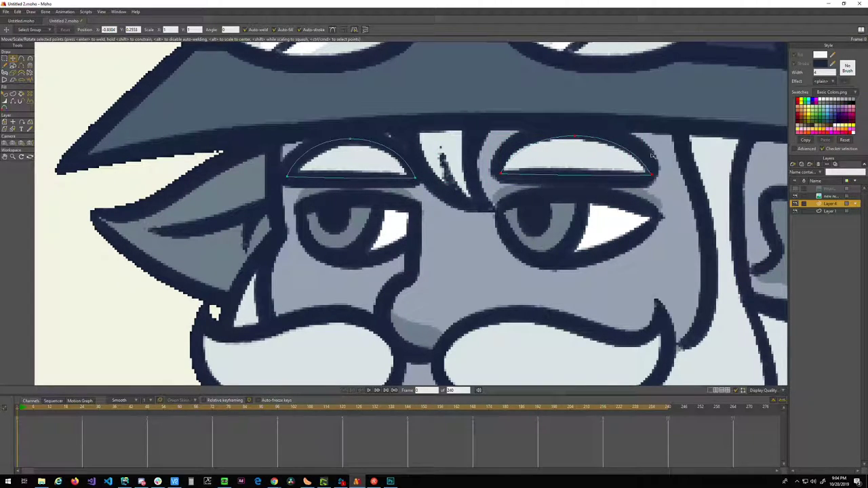
- Raise the top point of the right eyebrow outline to match the portrait's arch
{"action": "key", "text": "g"}
{"action": "left_click", "coordinate": [575, 138]}
{"action": "key", "text": "t"}
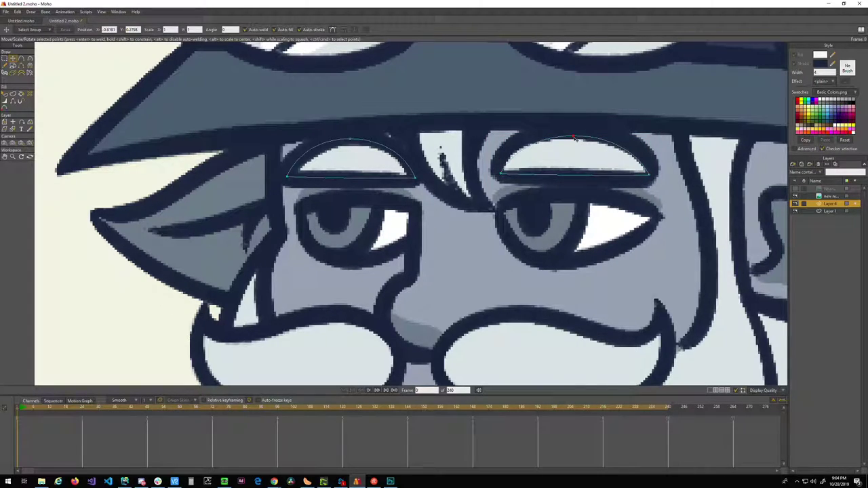
{"action": "left_click_drag", "start_coordinate": [574, 138], "coordinate": [573, 132]}
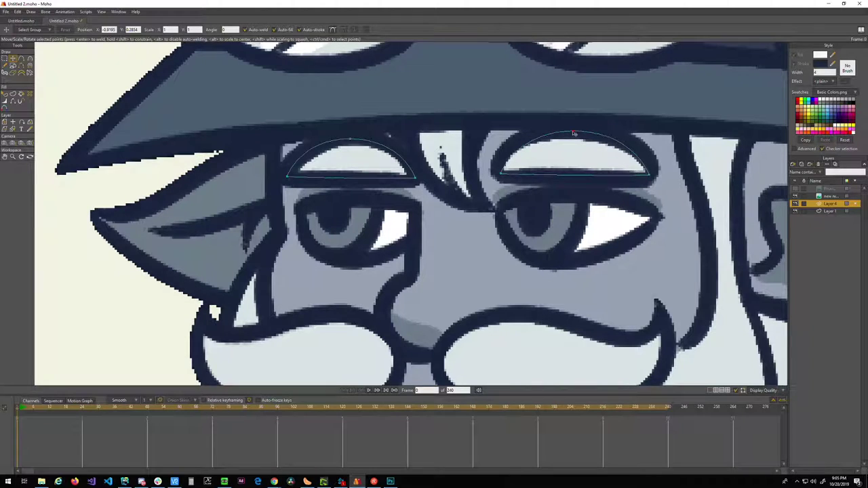
{"action": "left_click_drag", "start_coordinate": [572, 129], "coordinate": [573, 128]}
- Trace the portrait's left eye with a closed four-point curve below the eyebrow
{"action": "left_click_drag", "start_coordinate": [458, 170], "coordinate": [469, 156]}
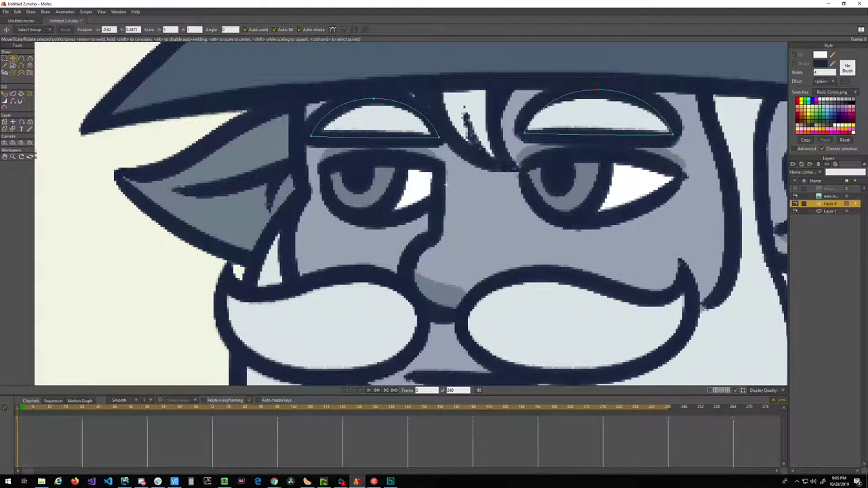
{"action": "key", "text": "a"}
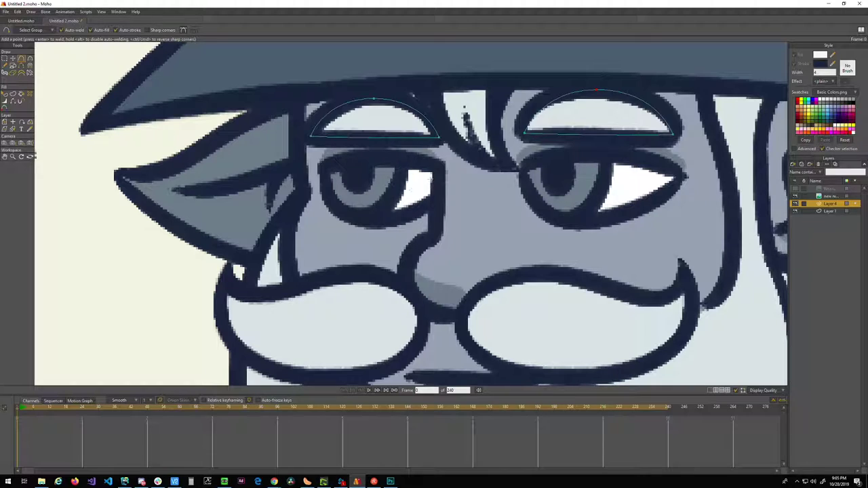
{"action": "left_click", "coordinate": [322, 167]}
{"action": "mouse_move", "coordinate": [322, 167]}
{"action": "left_mouse_down"}
{"action": "mouse_move", "coordinate": [376, 158]}
{"action": "mouse_move", "coordinate": [435, 167]}
{"action": "mouse_move", "coordinate": [386, 230]}
{"action": "mouse_move", "coordinate": [319, 170]}
{"action": "left_mouse_up"}
{"action": "key", "text": "g"}
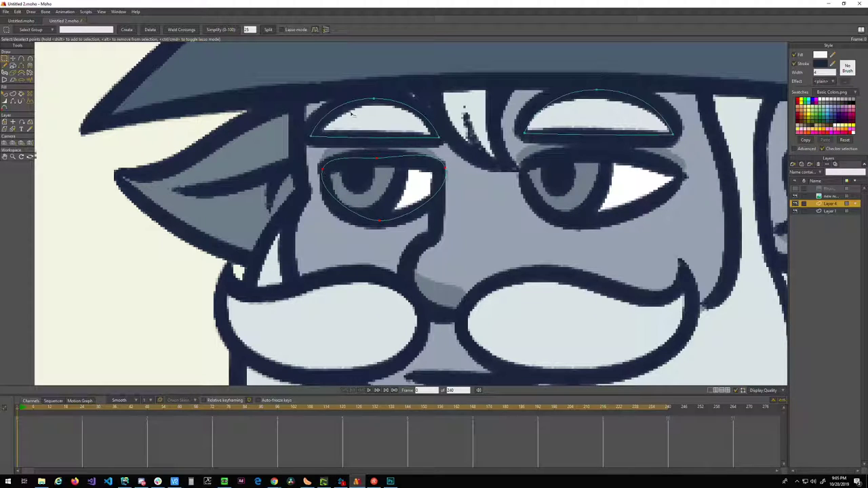
- Raise the left eye outline's top point slightly, sharpen its two side corners and fit the right corner to the portrait
{"action": "left_click", "coordinate": [377, 161]}
{"action": "left_click", "coordinate": [372, 161]}
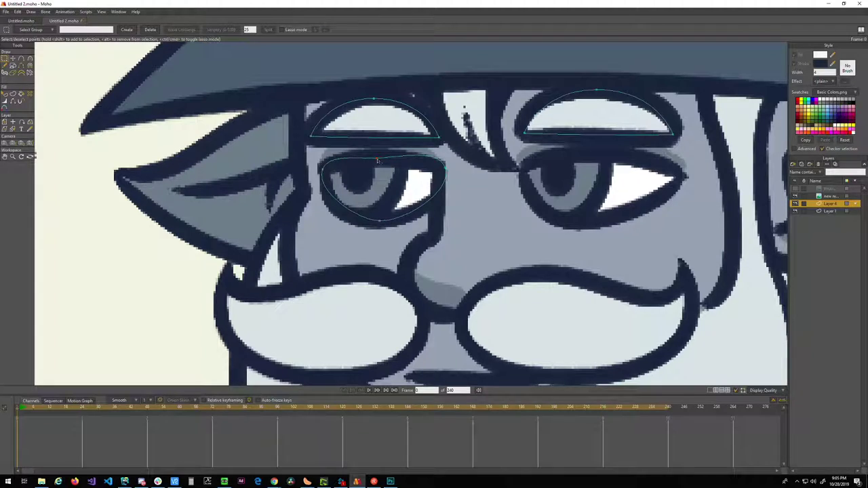
{"action": "key", "text": "t"}
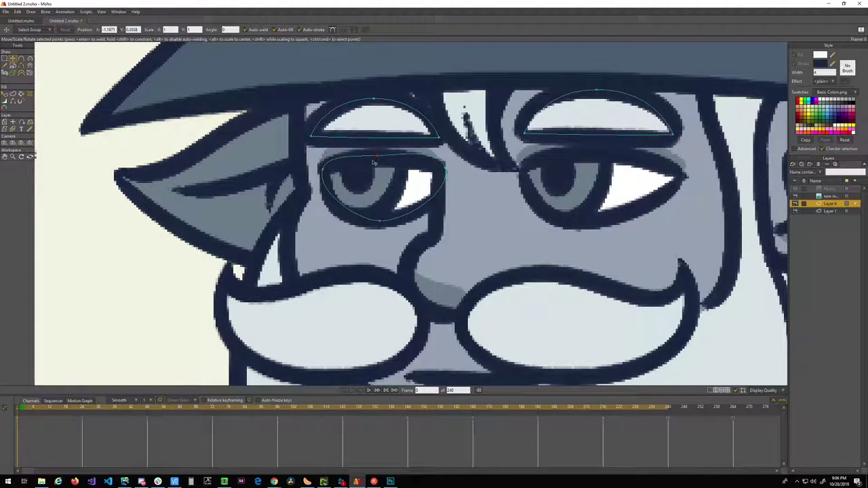
{"action": "key", "text": "g"}
{"action": "left_click", "coordinate": [323, 170]}
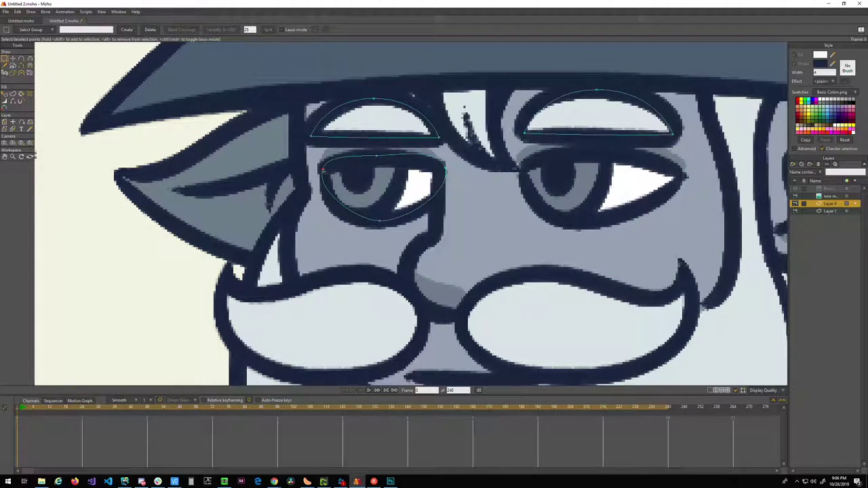
{"action": "key", "text": "c"}
{"action": "left_click_drag", "start_coordinate": [213, 177], "coordinate": [196, 180]}
{"action": "left_click_drag", "start_coordinate": [463, 172], "coordinate": [348, 171]}
{"action": "key", "text": "t"}
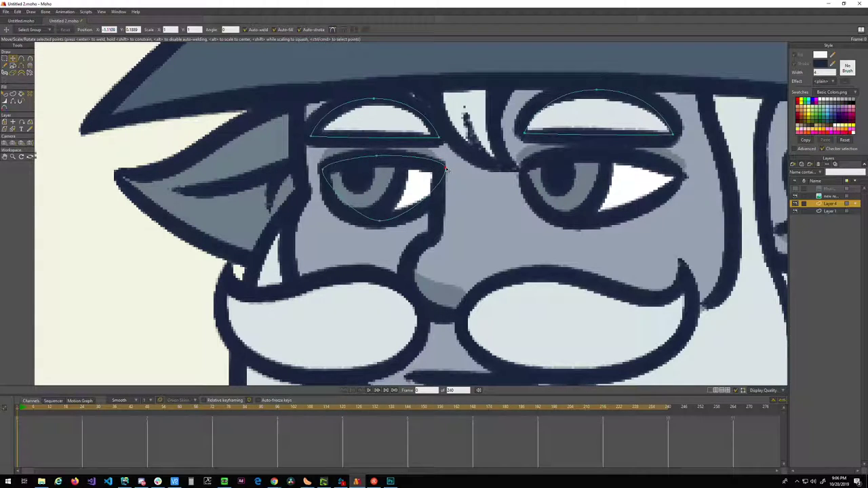
- Increase the curvature of the left eye outline's bottom point and shift the point slightly left
{"action": "key", "text": "g"}
{"action": "left_click", "coordinate": [380, 222]}
{"action": "key", "text": "c"}
{"action": "left_click_drag", "start_coordinate": [380, 224], "coordinate": [578, 209]}
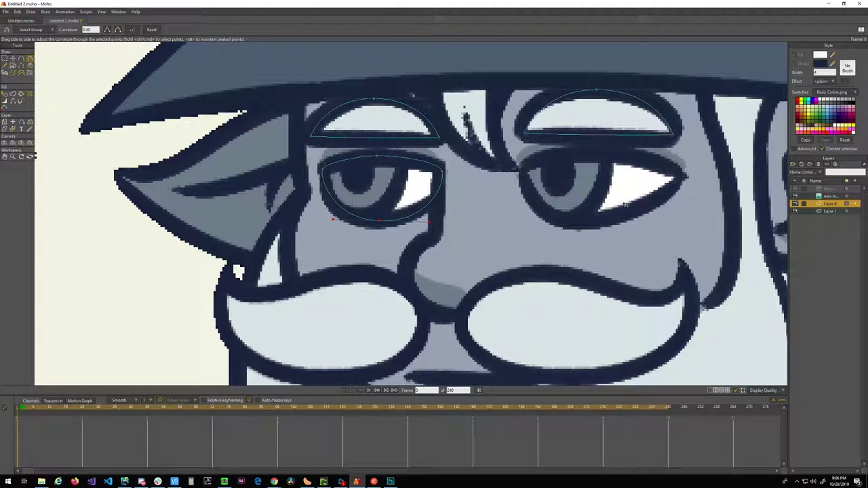
{"action": "key", "text": "t"}
{"action": "left_click_drag", "start_coordinate": [380, 223], "coordinate": [372, 220]}
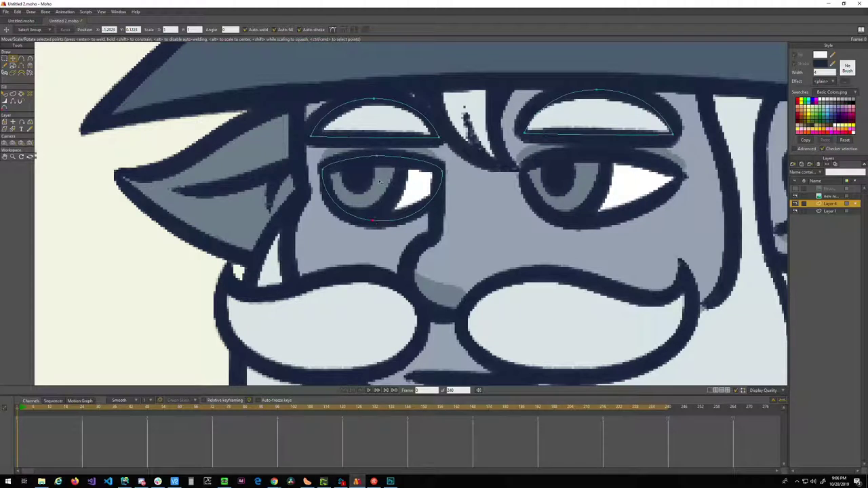
- Duplicate the whole left eye outline and place the copy over the portrait's right eye
{"action": "key", "text": "g"}
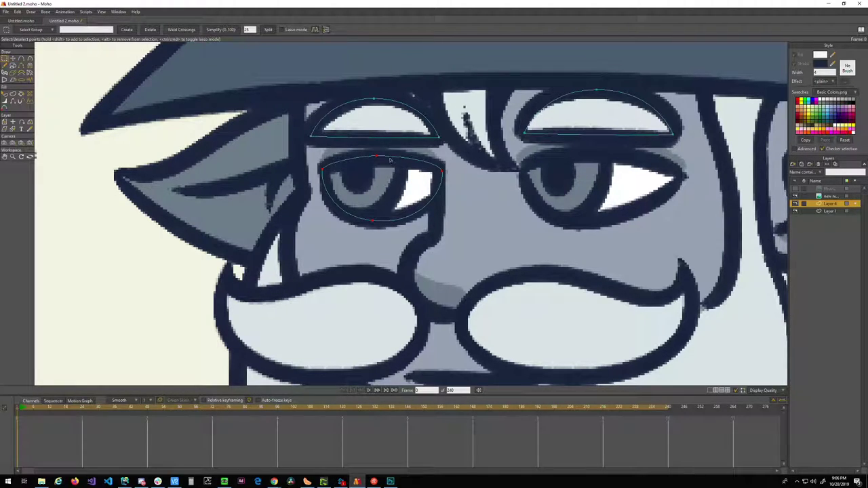
{"action": "key", "text": "ctrl+c"}
{"action": "key", "text": "ctrl+v"}
{"action": "left_click_drag", "start_coordinate": [381, 194], "coordinate": [583, 195]}
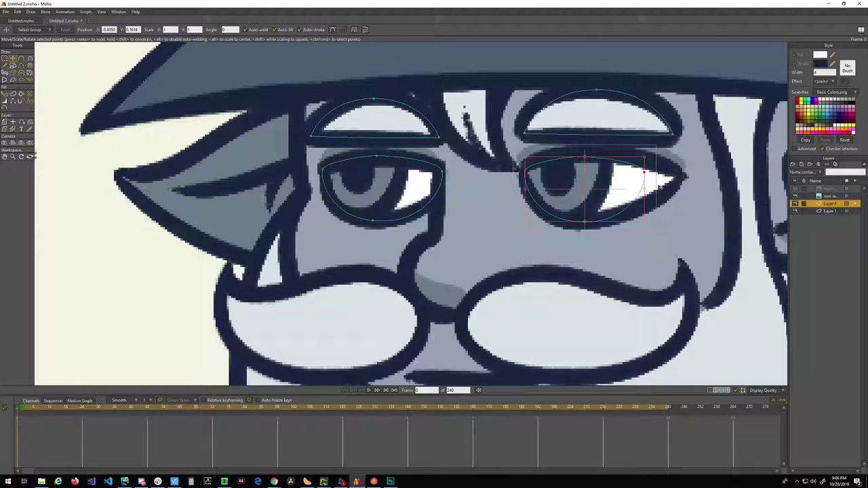
- Extend the right eye outline's outer corner point to the tip of the portrait's eye and adjust its curvature
{"action": "key", "text": "g"}
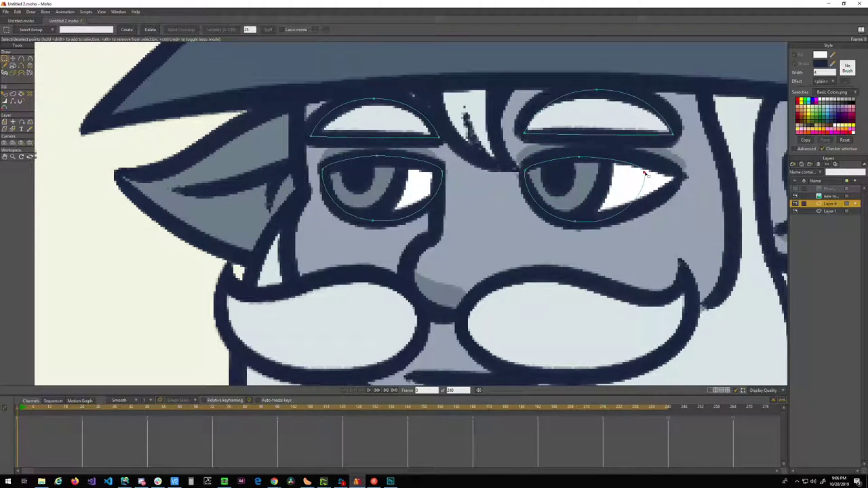
{"action": "key", "text": "t"}
{"action": "left_click_drag", "start_coordinate": [661, 174], "coordinate": [678, 178]}
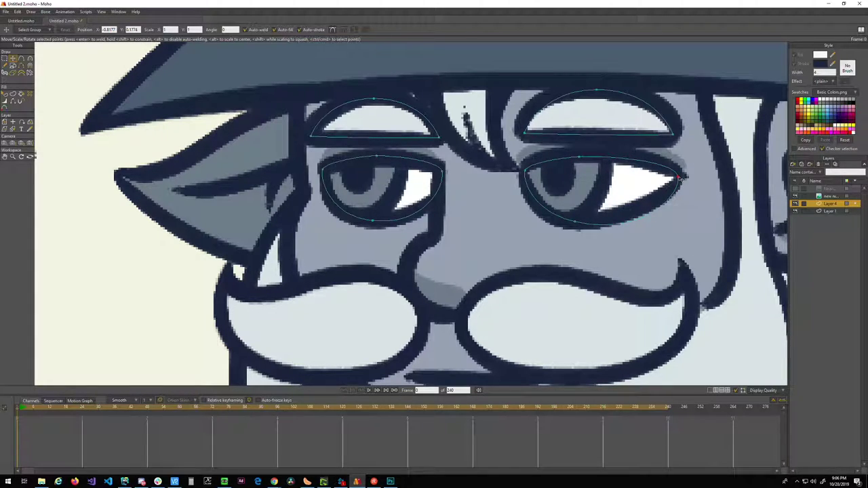
{"action": "key", "text": "c"}
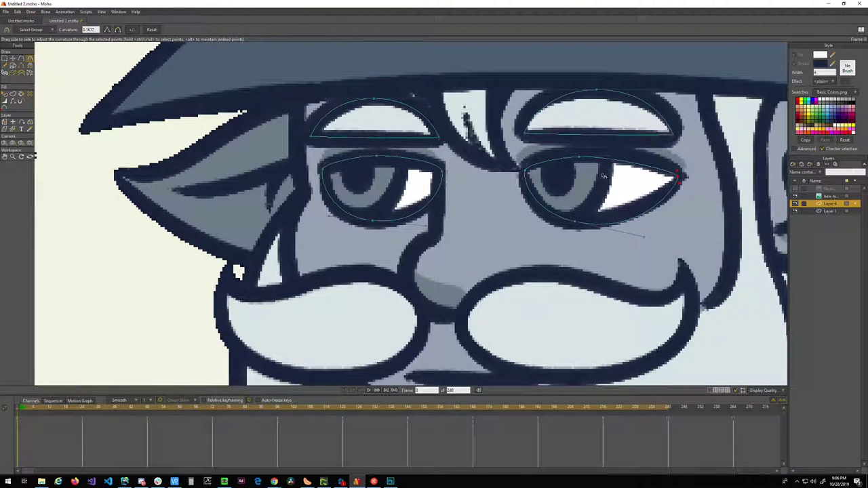
{"action": "key", "text": "t"}
{"action": "left_click_drag", "start_coordinate": [677, 178], "coordinate": [677, 175]}
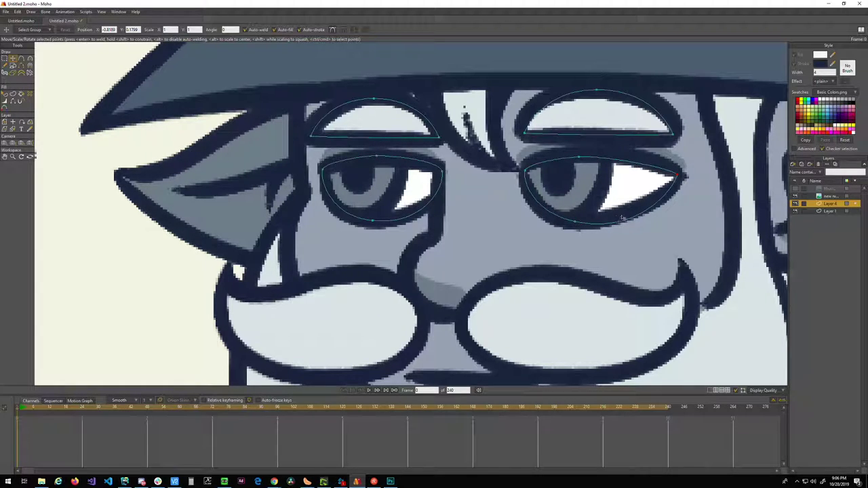
- Fit the right eye outline's lower edge by adjusting the bottom point's curvature and shortening its outer handle
{"action": "left_click", "coordinate": [577, 223]}
{"action": "key", "text": "c"}
{"action": "left_click_drag", "start_coordinate": [576, 223], "coordinate": [550, 217]}
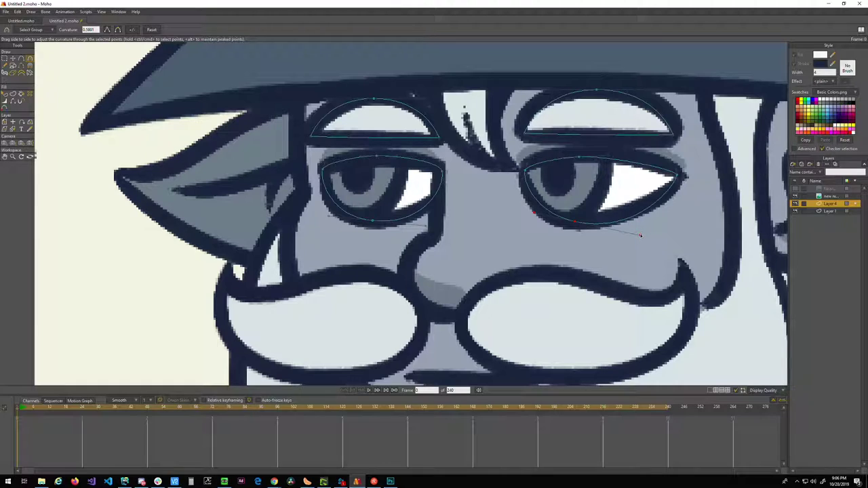
{"action": "left_click_drag", "start_coordinate": [639, 232], "coordinate": [610, 229]}
{"action": "key", "text": "alt+Tab"}
{"action": "key", "text": "g"}
{"action": "left_click", "coordinate": [573, 252]}
- Examine the traced eye and eyebrow outlines against the portrait's eyelids, irises and pupils
{"action": "left_click_drag", "start_coordinate": [467, 233], "coordinate": [500, 257]}
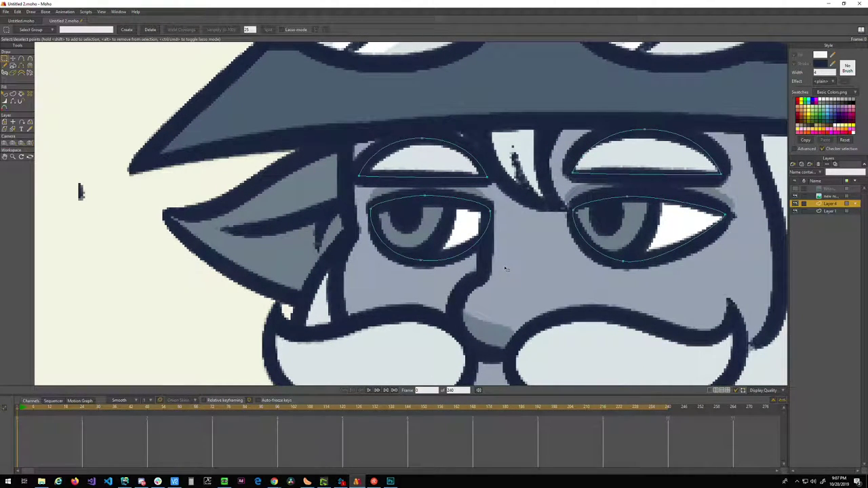
{"action": "scroll", "coordinate": [505, 269], "scroll_direction": "up", "scroll_amount": 3}
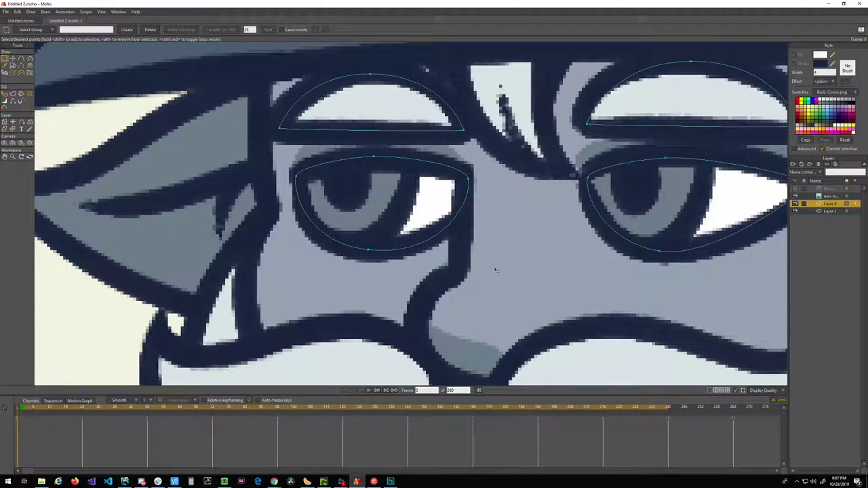
{"action": "scroll", "coordinate": [488, 270], "scroll_direction": "down", "scroll_amount": 1}
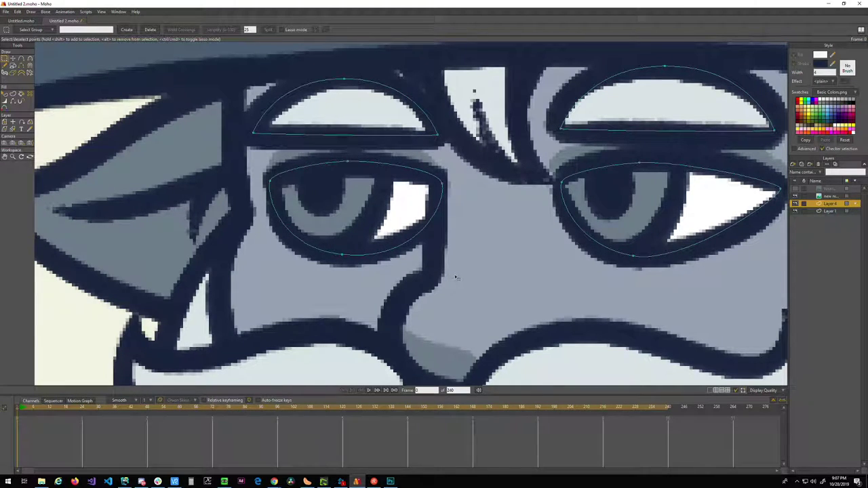
{"action": "left_click_drag", "start_coordinate": [473, 270], "coordinate": [483, 294]}
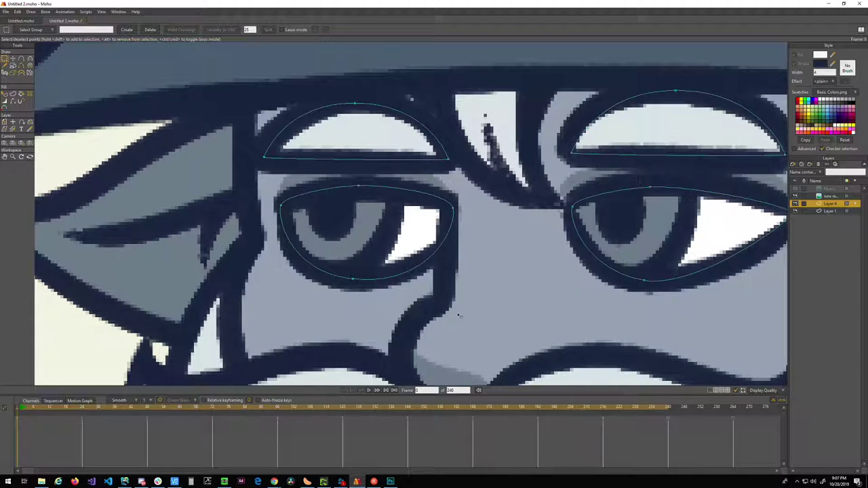
{"action": "left_click_drag", "start_coordinate": [424, 335], "coordinate": [494, 296]}
{"action": "scroll", "coordinate": [494, 296], "scroll_direction": "up", "scroll_amount": 1}
{"action": "scroll", "coordinate": [486, 300], "scroll_direction": "left", "scroll_amount": 1}
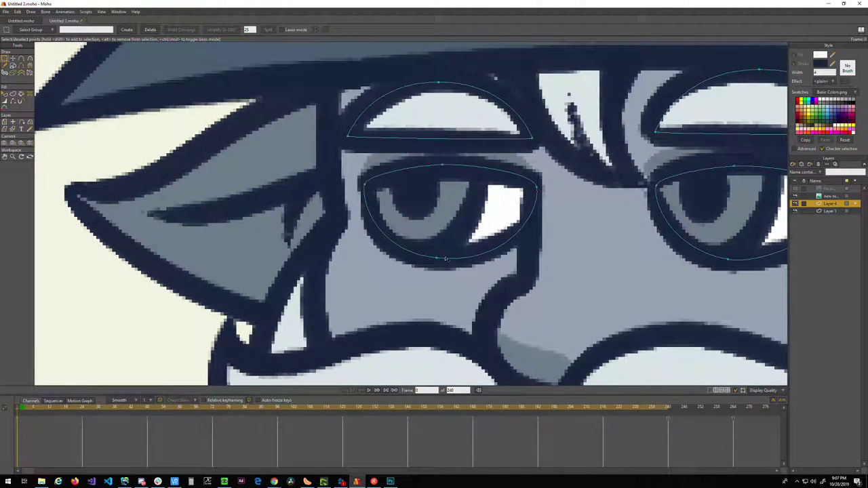
{"action": "scroll", "coordinate": [433, 284], "scroll_direction": "up", "scroll_amount": 1}
{"action": "scroll", "coordinate": [434, 284], "scroll_direction": "right", "scroll_amount": 1}
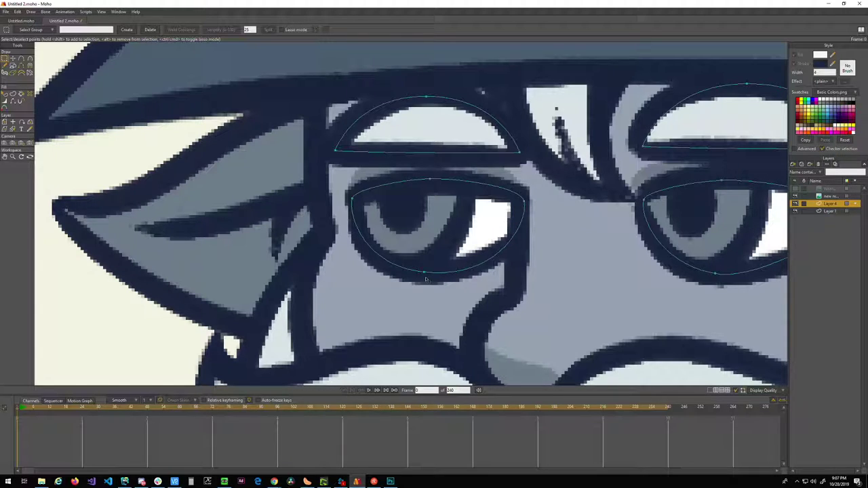
{"action": "scroll", "coordinate": [426, 280], "scroll_direction": "up", "scroll_amount": 1}
{"action": "scroll", "coordinate": [425, 280], "scroll_direction": "right", "scroll_amount": 1}
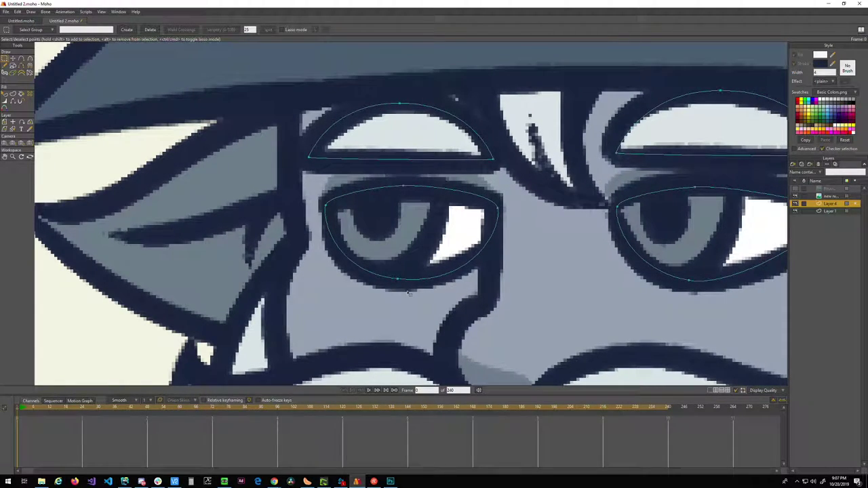
{"action": "scroll", "coordinate": [410, 301], "scroll_direction": "up", "scroll_amount": 1}
{"action": "scroll", "coordinate": [410, 302], "scroll_direction": "right", "scroll_amount": 1}
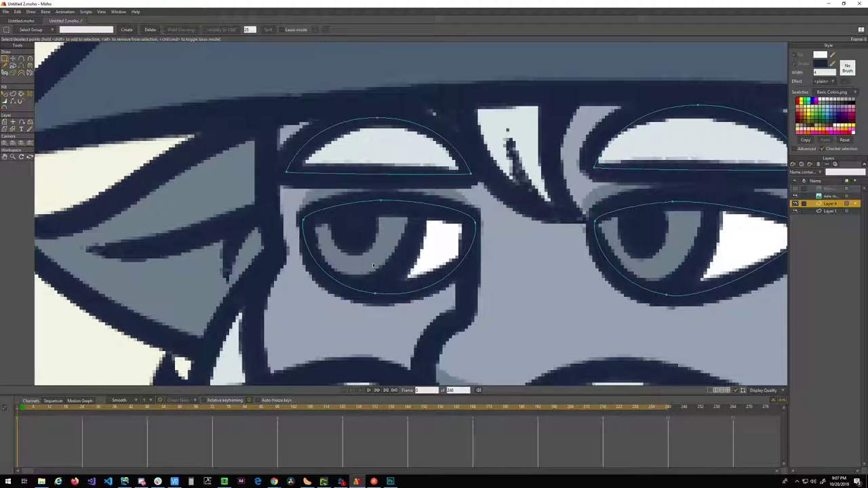
{"action": "left_click_drag", "start_coordinate": [372, 264], "coordinate": [389, 237]}
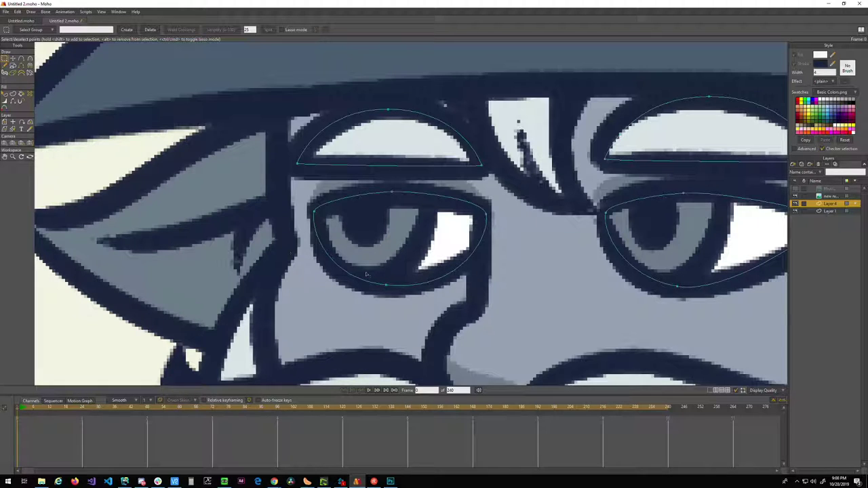
{"action": "scroll", "coordinate": [397, 252], "scroll_direction": "down", "scroll_amount": 5}
{"action": "scroll", "coordinate": [215, 156], "scroll_direction": "up", "scroll_amount": 4}
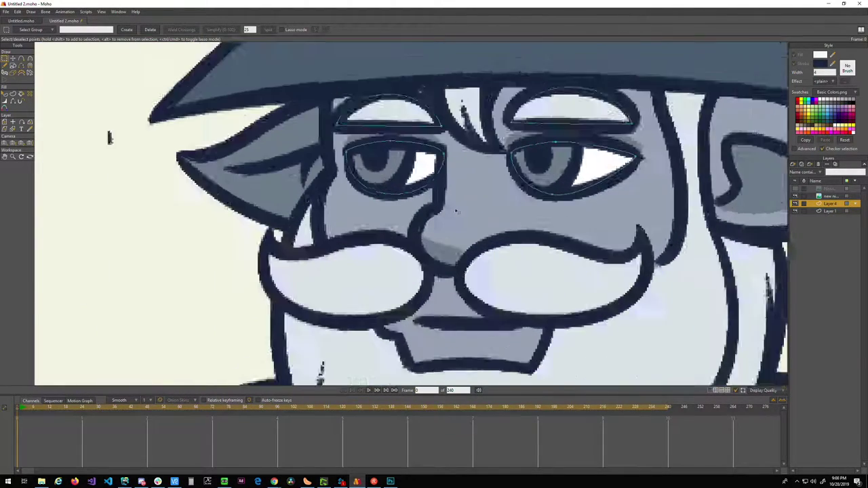
- Select both eyebrow outlines together and move them upward, clear of the traced eyes
{"action": "left_click_drag", "start_coordinate": [446, 203], "coordinate": [458, 271]}
{"action": "scroll", "coordinate": [435, 253], "scroll_direction": "up", "scroll_amount": 3}
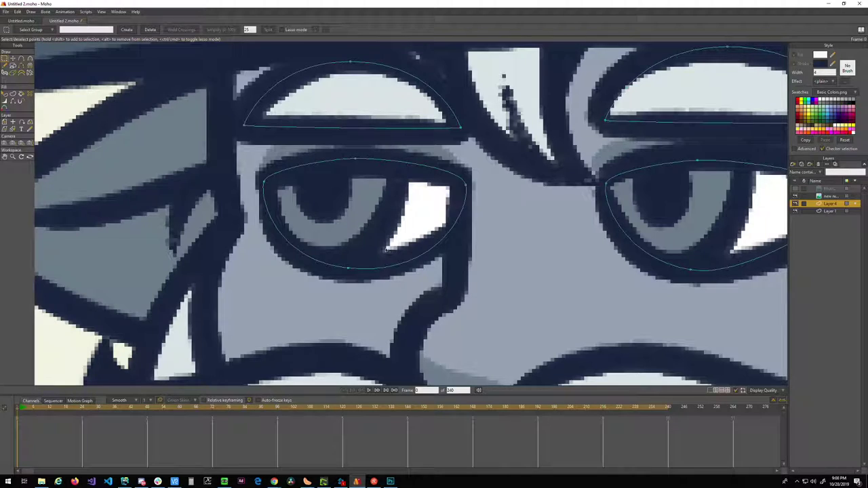
{"action": "left_click", "coordinate": [297, 172]}
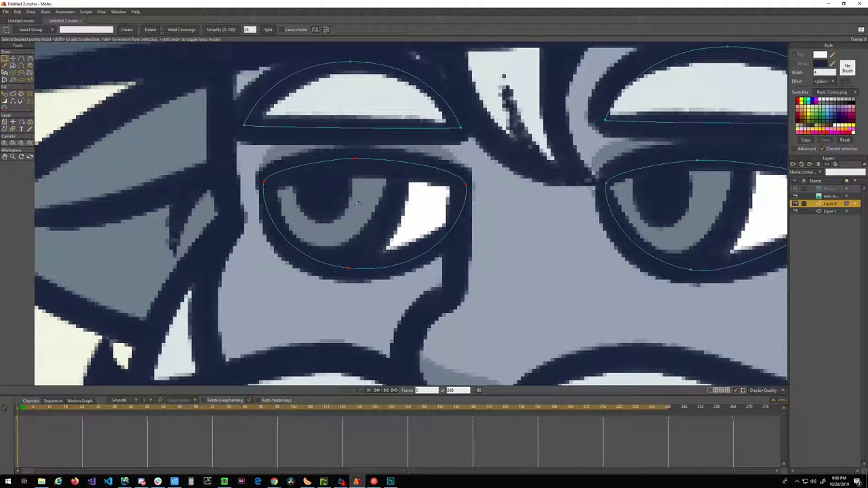
{"action": "left_click_drag", "start_coordinate": [352, 214], "coordinate": [376, 260]}
{"action": "scroll", "coordinate": [375, 261], "scroll_direction": "down", "scroll_amount": 5}
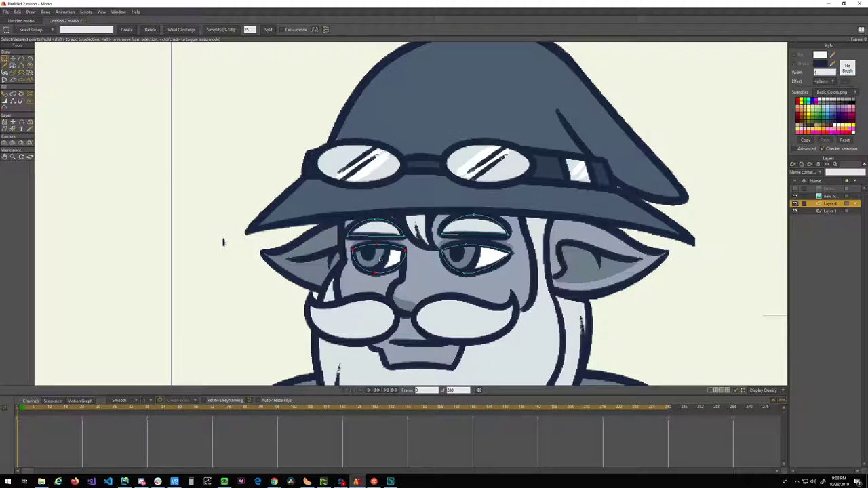
{"action": "scroll", "coordinate": [376, 259], "scroll_direction": "up", "scroll_amount": 3}
{"action": "double_click", "coordinate": [398, 212]}
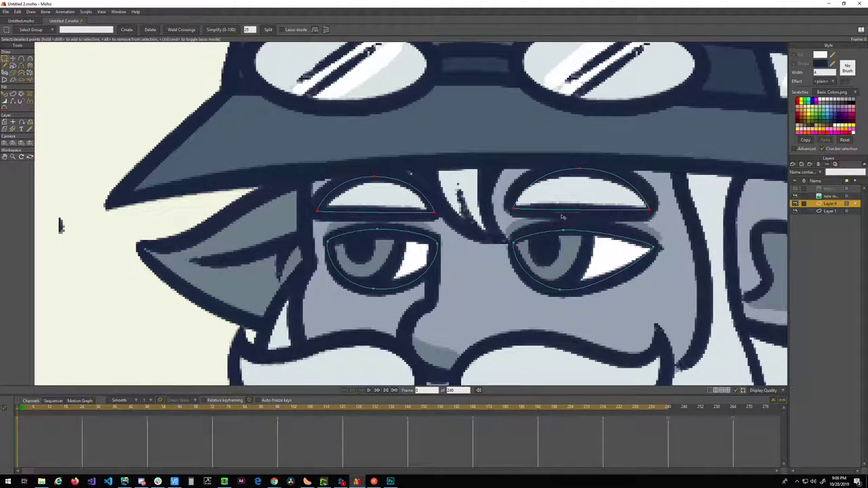
{"action": "key", "text": "t"}
{"action": "left_click_drag", "start_coordinate": [561, 215], "coordinate": [522, 114]}
{"action": "key", "text": "ctrl+z"}
{"action": "key", "text": "g"}
{"action": "left_click", "coordinate": [452, 239]}
- Draw an oval over the portrait's left iris, extending above the upper eyelid line
{"action": "left_click_drag", "start_coordinate": [463, 271], "coordinate": [501, 217]}
{"action": "scroll", "coordinate": [442, 238], "scroll_direction": "up", "scroll_amount": 2}
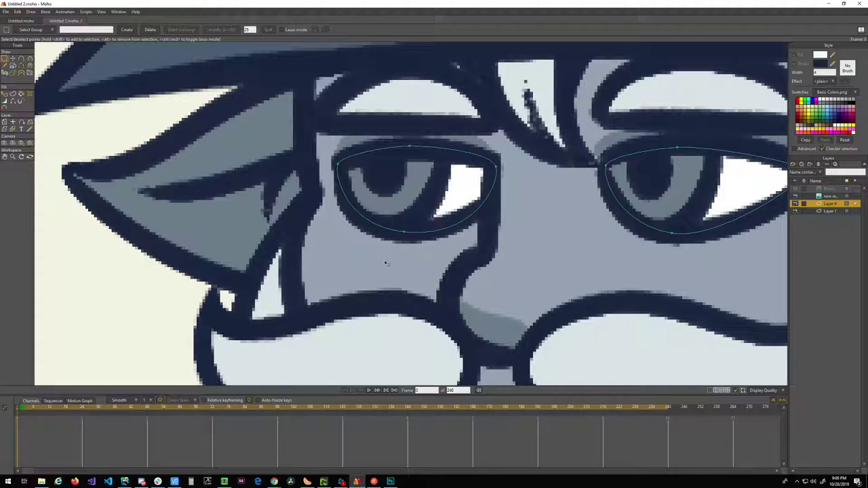
{"action": "left_click_drag", "start_coordinate": [445, 249], "coordinate": [388, 275]}
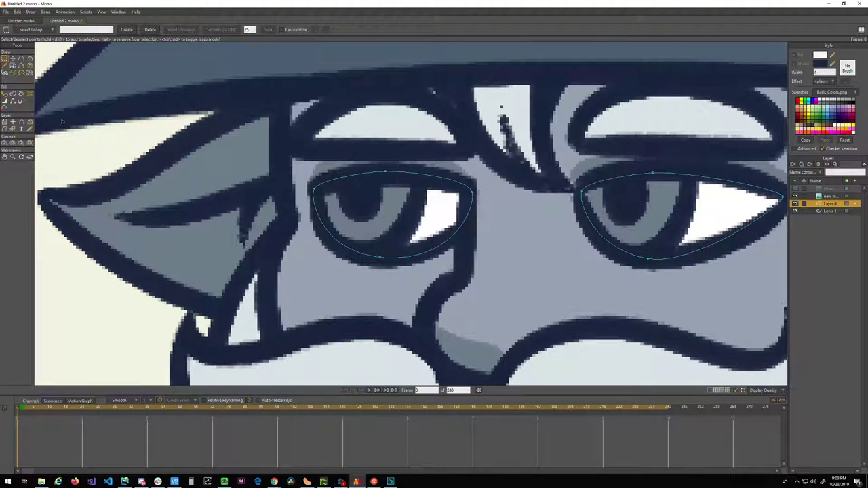
{"action": "left_click", "coordinate": [12, 66]}
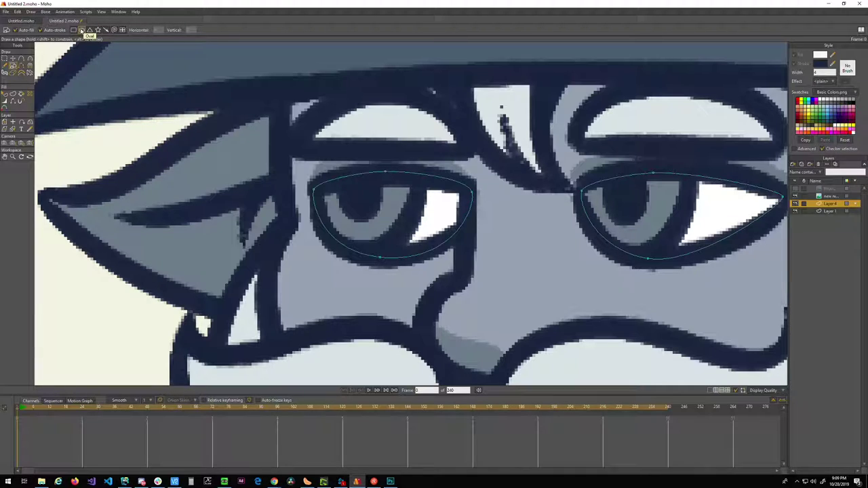
{"action": "left_click", "coordinate": [81, 30]}
{"action": "left_click_drag", "start_coordinate": [317, 141], "coordinate": [412, 245]}
- Duplicate the iris oval and scale the copy down to fit the portrait's left pupil
{"action": "key", "text": "g"}
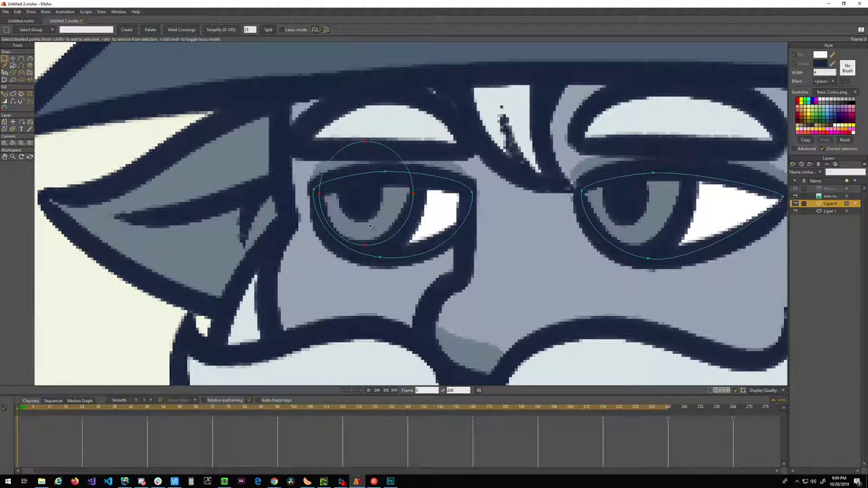
{"action": "key", "text": "t"}
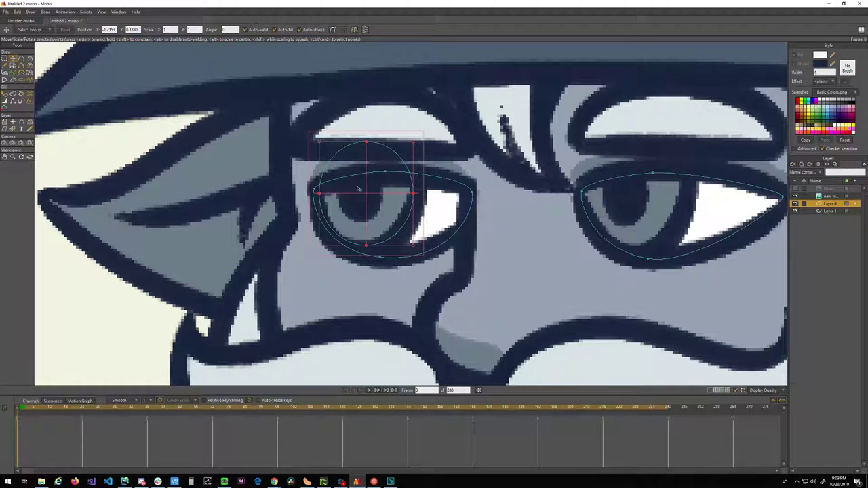
{"action": "left_click_drag", "start_coordinate": [415, 144], "coordinate": [360, 199]}
{"action": "left_click_drag", "start_coordinate": [428, 204], "coordinate": [468, 222]}
{"action": "scroll", "coordinate": [392, 237], "scroll_direction": "down", "scroll_amount": 3}
{"action": "scroll", "coordinate": [391, 239], "scroll_direction": "up", "scroll_amount": 5}
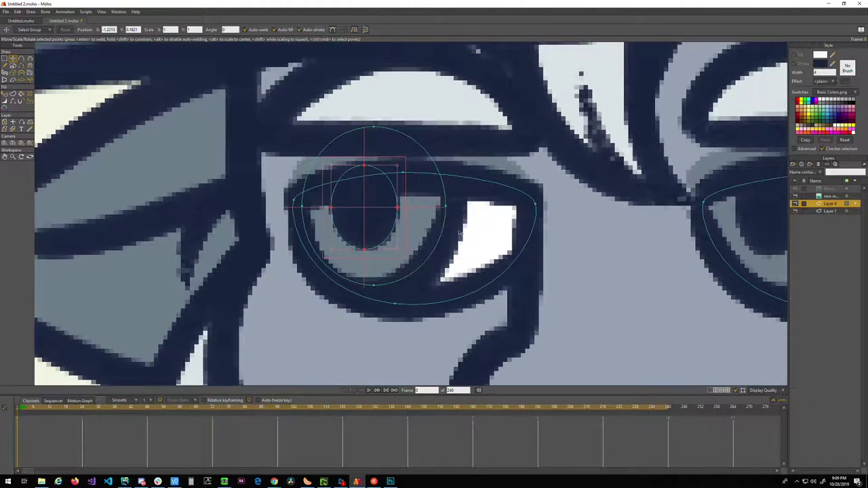
- Hide the reference portrait, fill the left pupil with the dark navy outline colour and turn off its stroke
{"action": "key", "text": "g"}
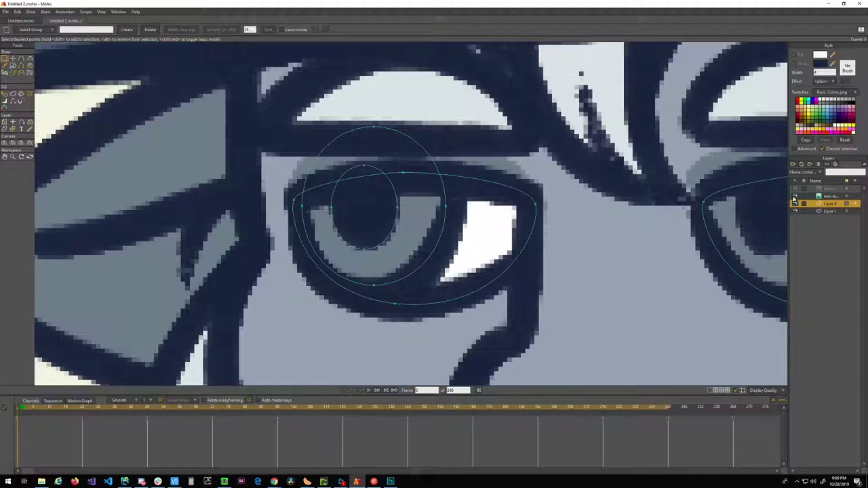
{"action": "left_click", "coordinate": [794, 197]}
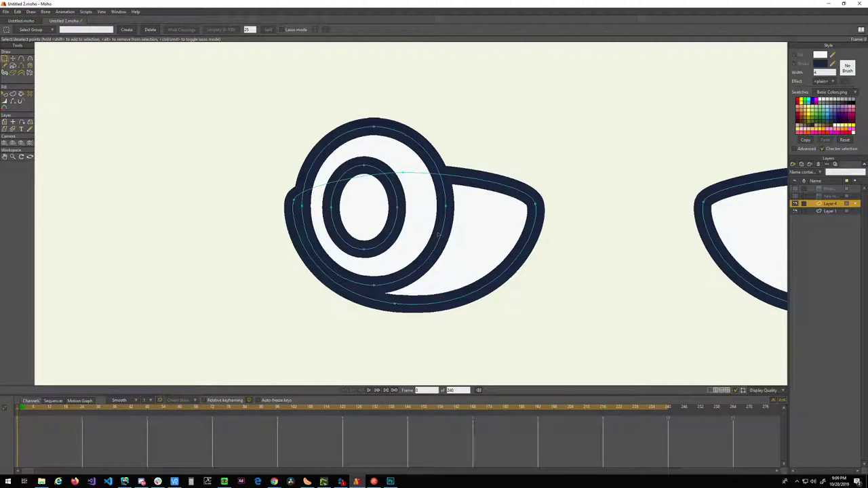
{"action": "key", "text": "q"}
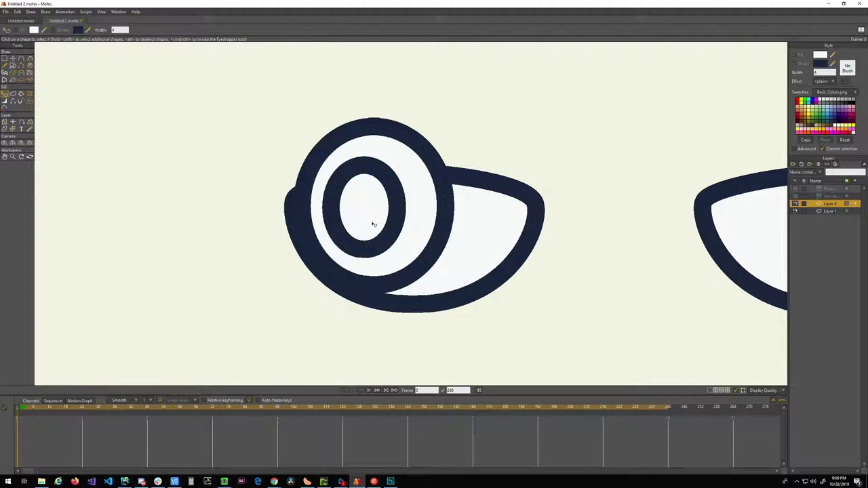
{"action": "left_click", "coordinate": [373, 224]}
{"action": "scroll", "coordinate": [371, 222], "scroll_direction": "down", "scroll_amount": 5}
{"action": "scroll", "coordinate": [372, 222], "scroll_direction": "up", "scroll_amount": 5}
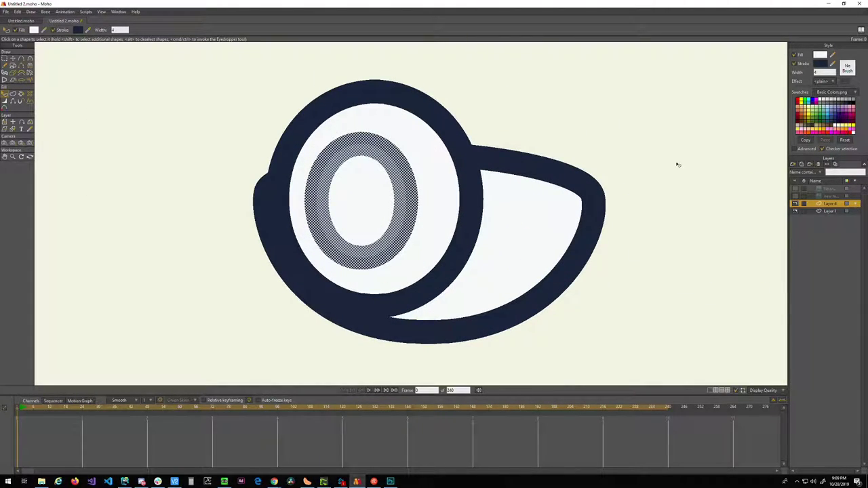
{"action": "left_click_drag", "start_coordinate": [831, 55], "coordinate": [820, 62]}
{"action": "left_click_drag", "start_coordinate": [820, 61], "coordinate": [820, 63]}
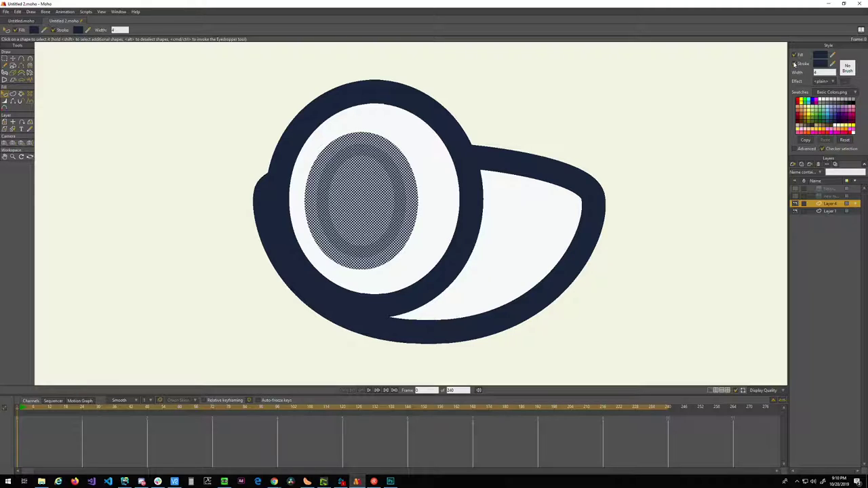
{"action": "left_click", "coordinate": [794, 63]}
{"action": "key", "text": "g"}
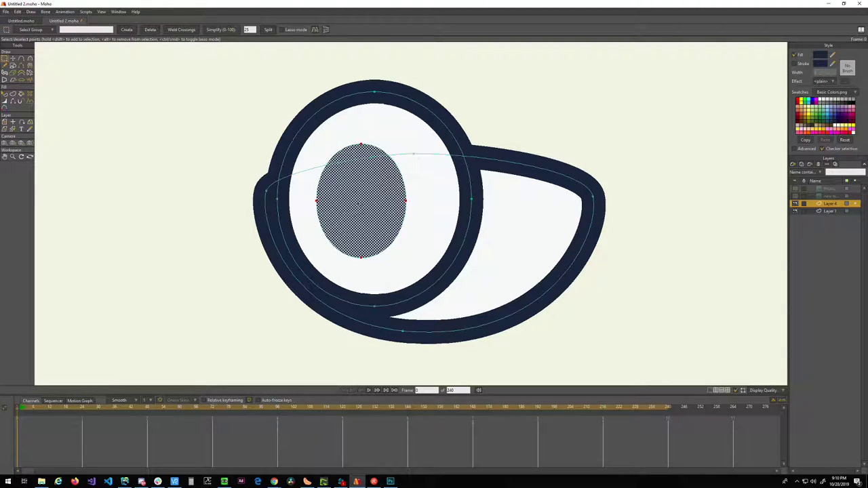
{"action": "left_click", "coordinate": [577, 110]}
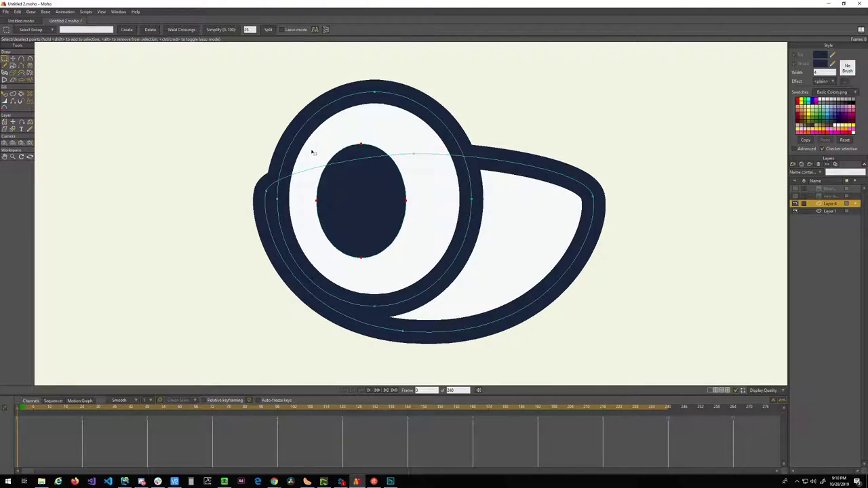
- Compare the left pupil and iris shapes with the reference portrait by showing and hiding it
{"action": "key", "text": "q"}
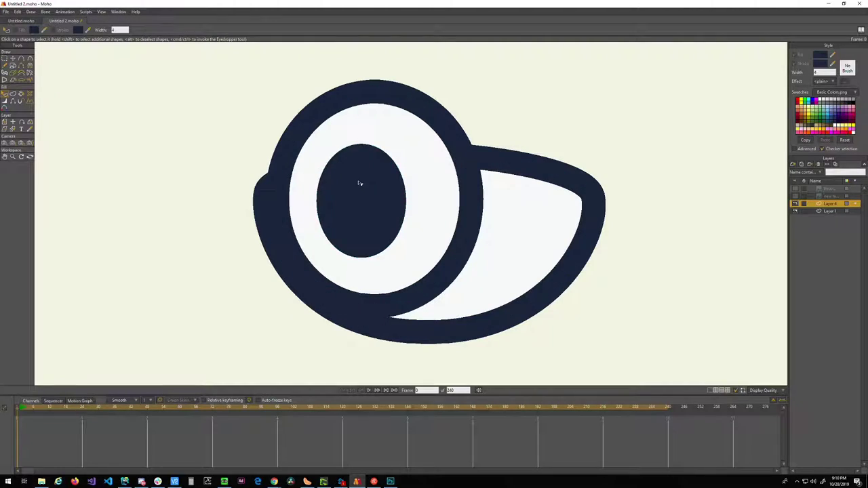
{"action": "left_click", "coordinate": [360, 182]}
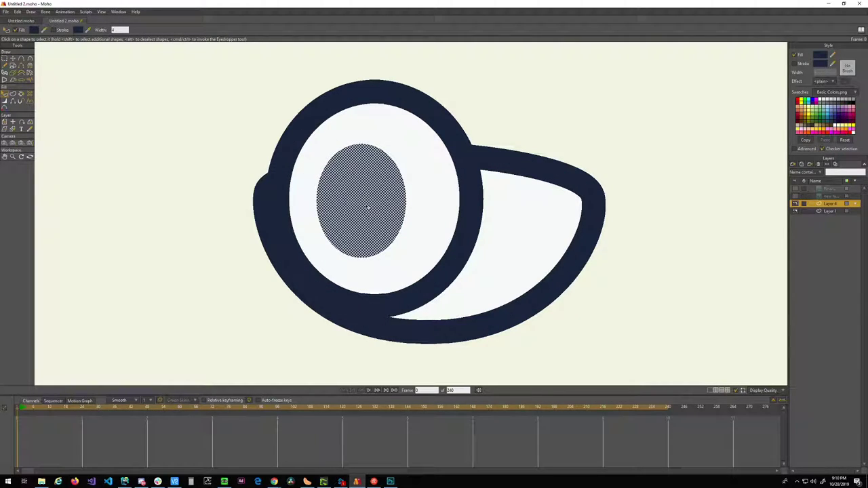
{"action": "left_click", "coordinate": [503, 111]}
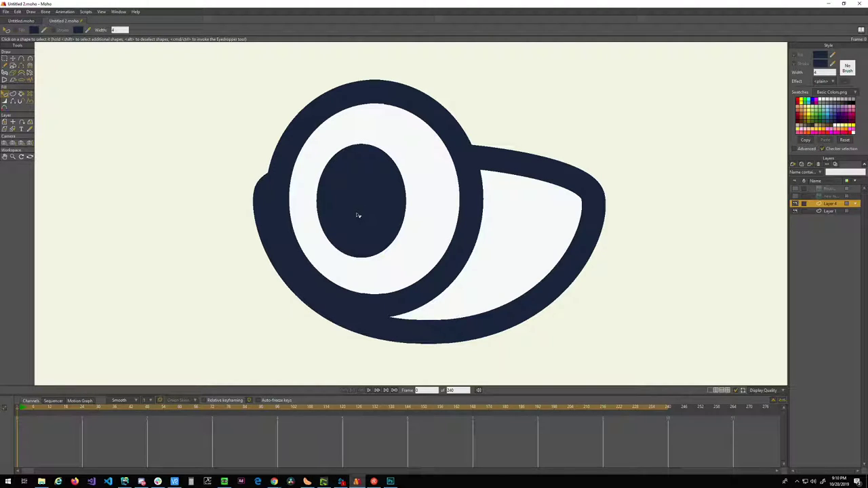
{"action": "key", "text": "g"}
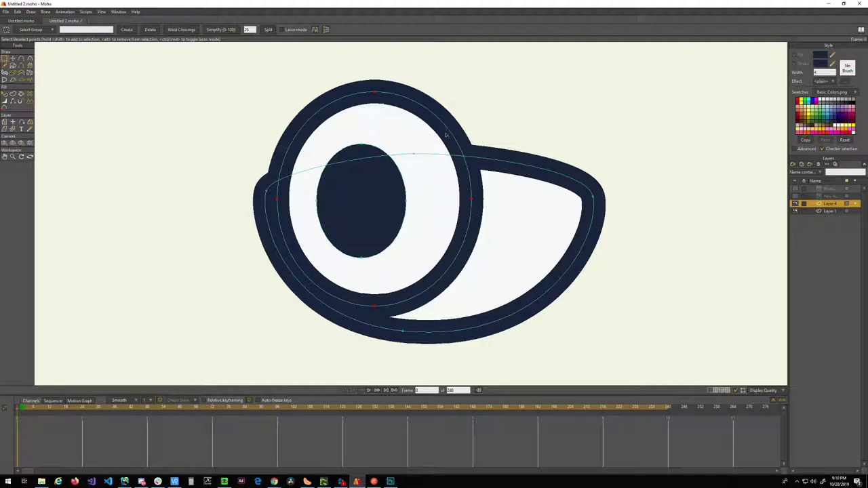
{"action": "left_click", "coordinate": [795, 196]}
{"action": "left_click", "coordinate": [795, 197]}
{"action": "left_click", "coordinate": [794, 196]}
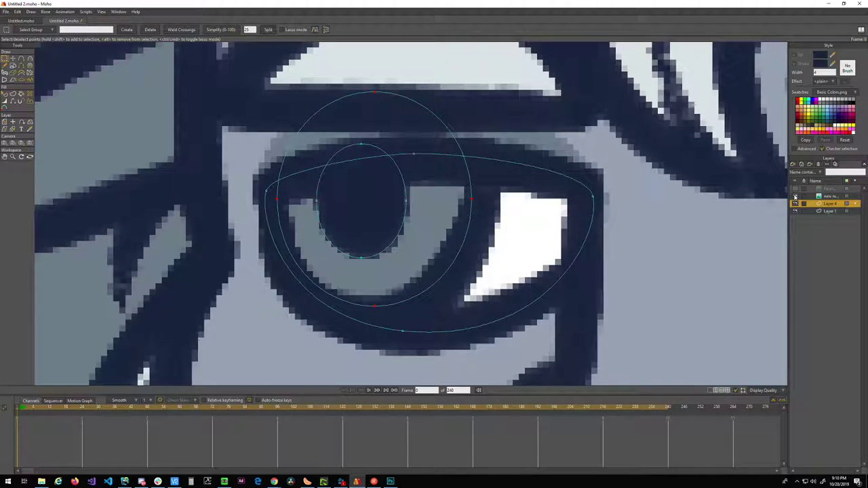
{"action": "left_click", "coordinate": [795, 197]}
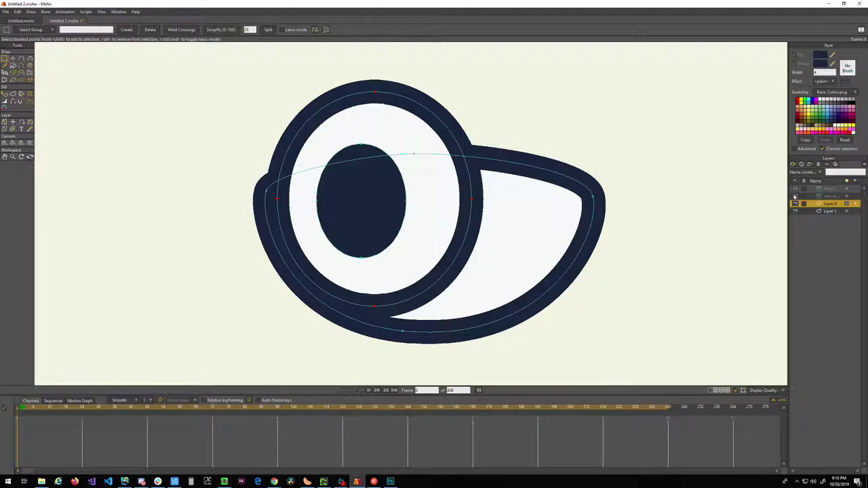
- Fill the left iris with the grey-blue sampled from the portrait's iris, and hide the reference again
{"action": "key", "text": "q"}
{"action": "left_click", "coordinate": [442, 229]}
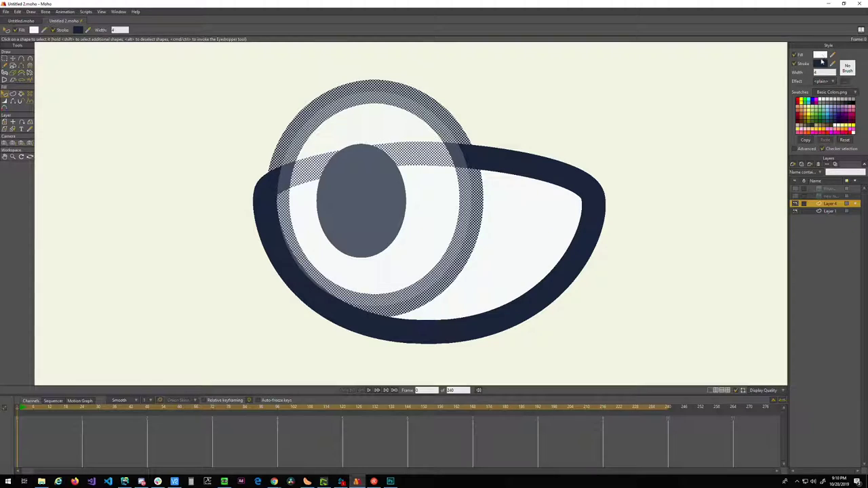
{"action": "left_click", "coordinate": [794, 196]}
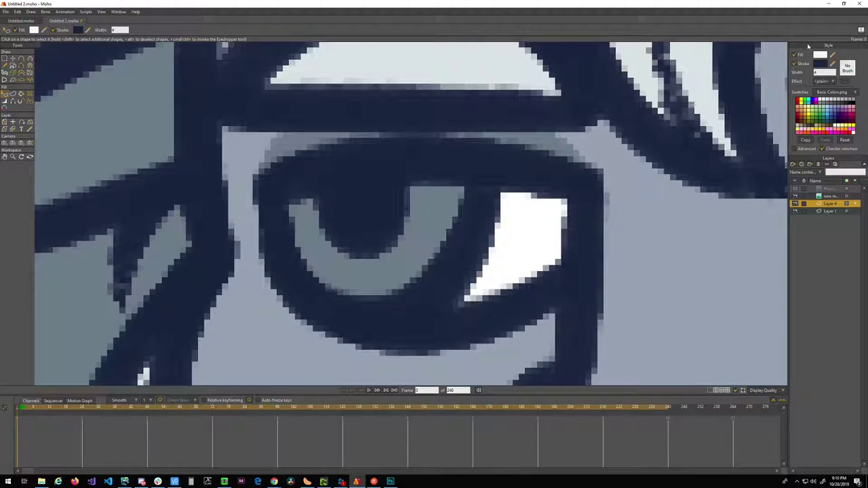
{"action": "left_click", "coordinate": [834, 56]}
{"action": "left_click", "coordinate": [434, 214]}
{"action": "left_click", "coordinate": [794, 196]}
{"action": "left_click", "coordinate": [670, 235]}
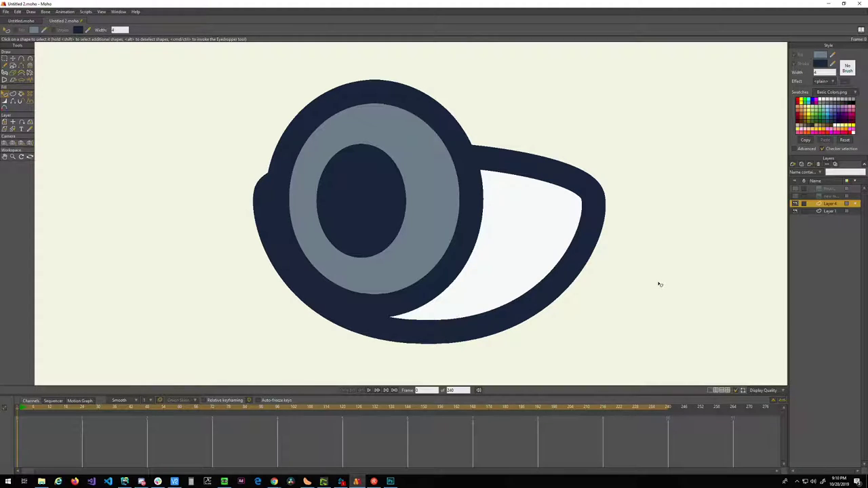
- Compare the new eye and eyebrow shapes with the simple eyes on the earlier wizard drawing
{"action": "scroll", "coordinate": [441, 224], "scroll_direction": "down", "scroll_amount": 5}
{"action": "scroll", "coordinate": [450, 224], "scroll_direction": "up", "scroll_amount": 2}
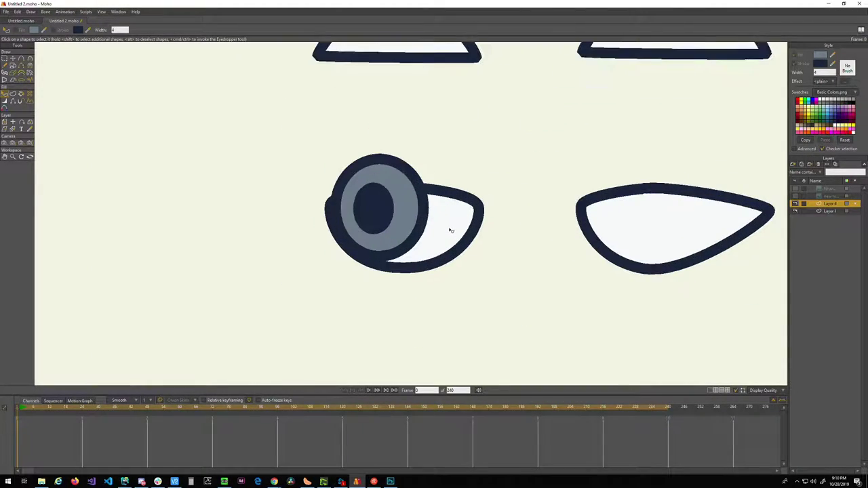
{"action": "key", "text": "g"}
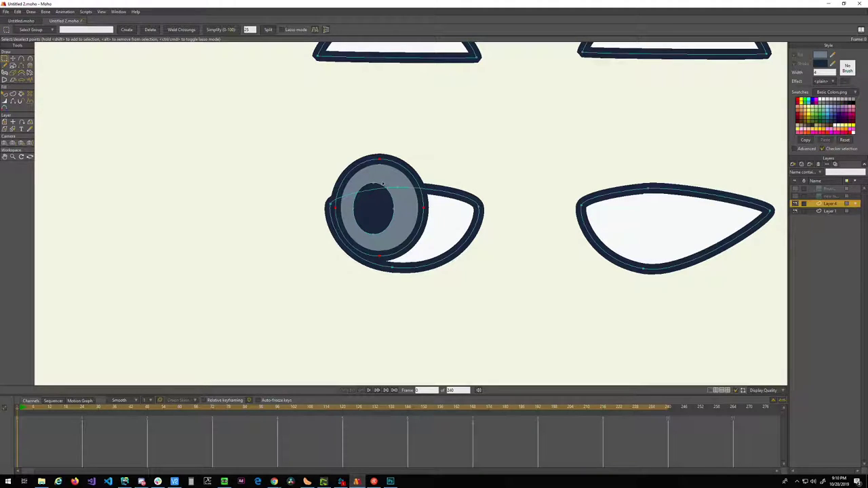
{"action": "scroll", "coordinate": [488, 219], "scroll_direction": "up", "scroll_amount": 1}
{"action": "scroll", "coordinate": [490, 220], "scroll_direction": "down", "scroll_amount": 2}
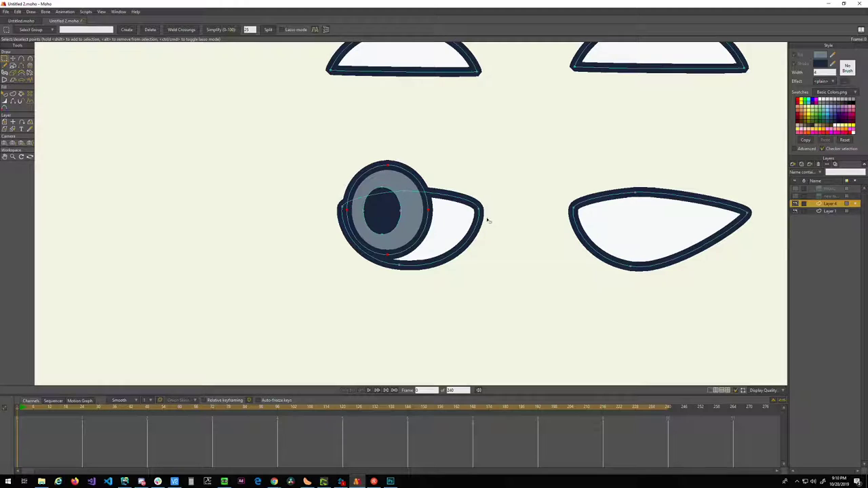
{"action": "scroll", "coordinate": [492, 217], "scroll_direction": "down", "scroll_amount": 4}
{"action": "left_click_drag", "start_coordinate": [634, 214], "coordinate": [277, 180]}
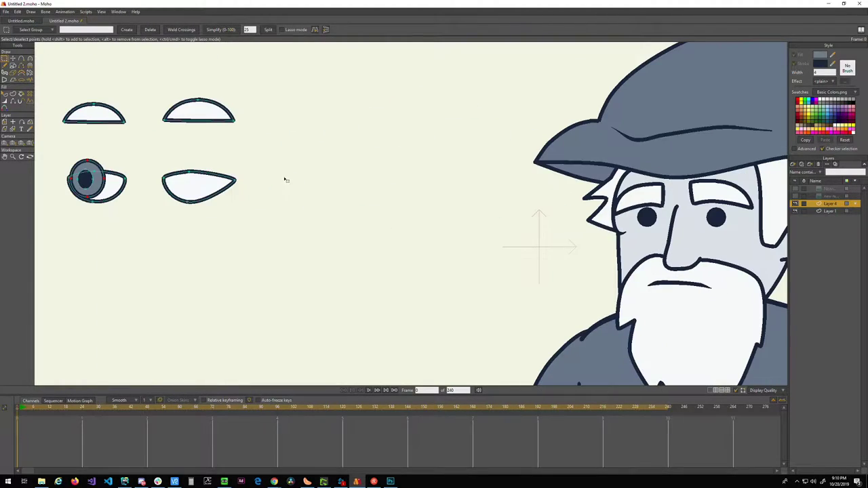
{"action": "left_click_drag", "start_coordinate": [575, 224], "coordinate": [430, 201]}
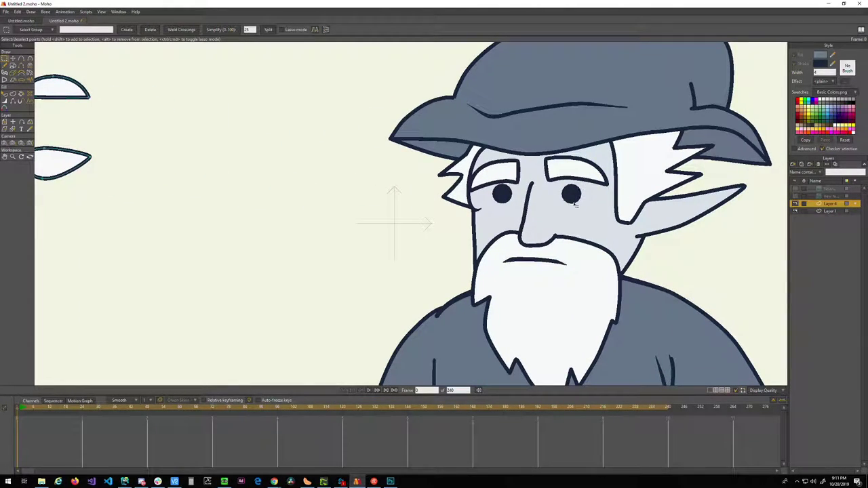
{"action": "left_click_drag", "start_coordinate": [249, 179], "coordinate": [407, 193]}
{"action": "left_click_drag", "start_coordinate": [159, 156], "coordinate": [563, 225]}
{"action": "scroll", "coordinate": [522, 246], "scroll_direction": "up", "scroll_amount": 3}
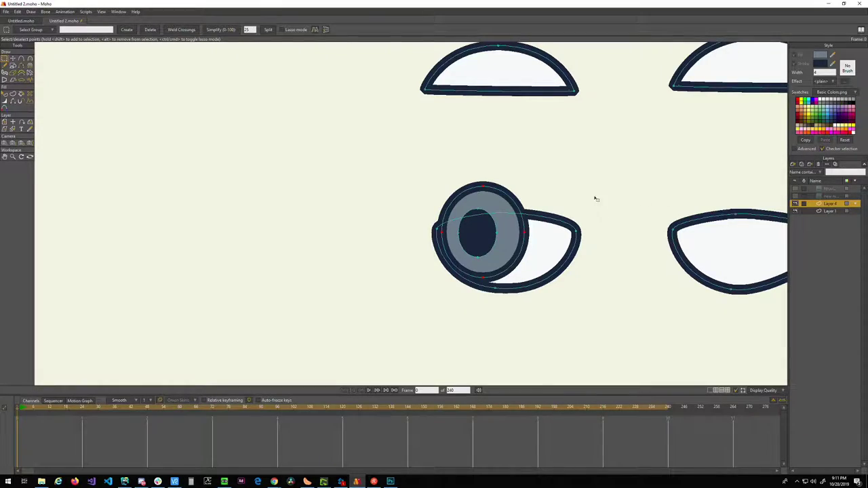
- Check where the right eye's iris and pupil belong by showing and hiding the reference portrait
{"action": "left_click", "coordinate": [573, 314]}
{"action": "left_click_drag", "start_coordinate": [668, 290], "coordinate": [463, 302]}
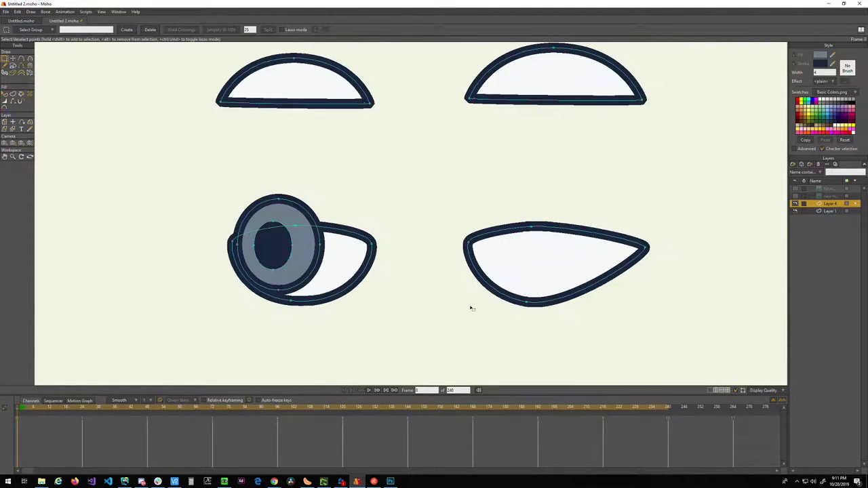
{"action": "left_click", "coordinate": [796, 196]}
{"action": "left_click", "coordinate": [796, 196]}
{"action": "left_click", "coordinate": [796, 196]}
{"action": "left_click", "coordinate": [796, 196]}
- Duplicate the left eye's iris and pupil and place the copy over the inner side of the right eye
{"action": "left_click", "coordinate": [278, 256]}
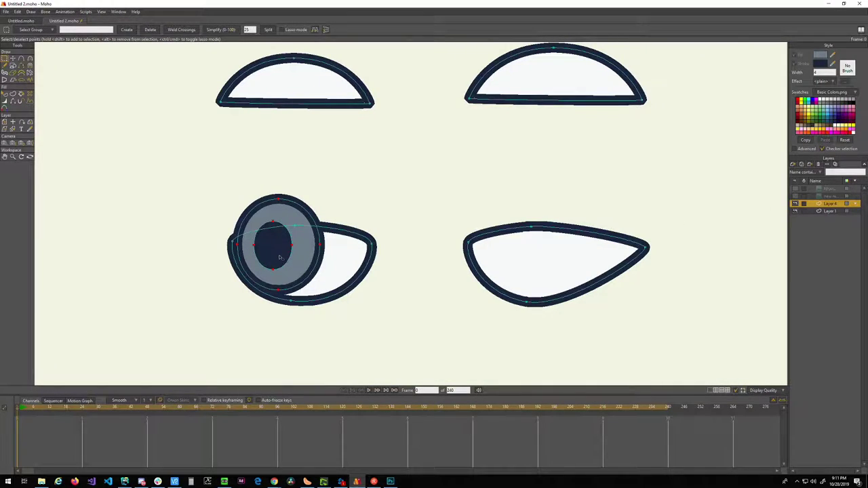
{"action": "left_click", "coordinate": [371, 201]}
{"action": "left_click", "coordinate": [286, 256]}
{"action": "double_click", "coordinate": [299, 271], "text": "shift"}
{"action": "key", "text": "t"}
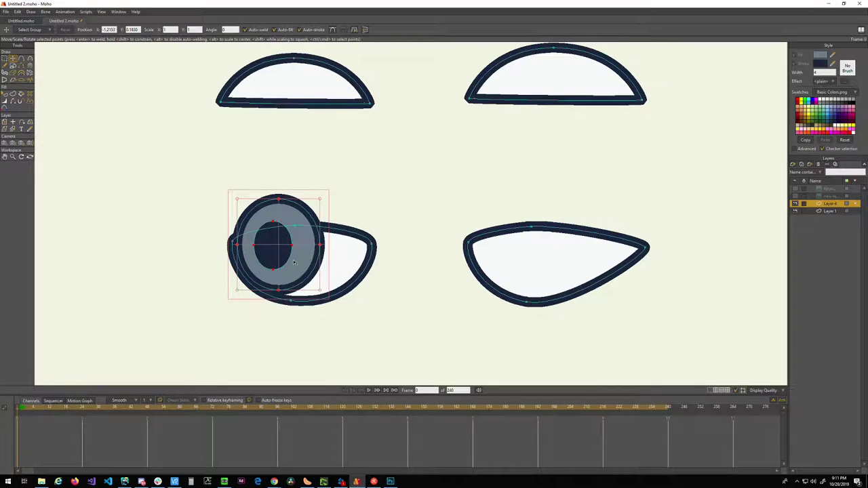
{"action": "key", "text": "ctrl+v"}
{"action": "left_click_drag", "start_coordinate": [278, 254], "coordinate": [502, 257]}
- Shift the irises and pupils of both eyes together slightly up and to the left
{"action": "key", "text": "g"}
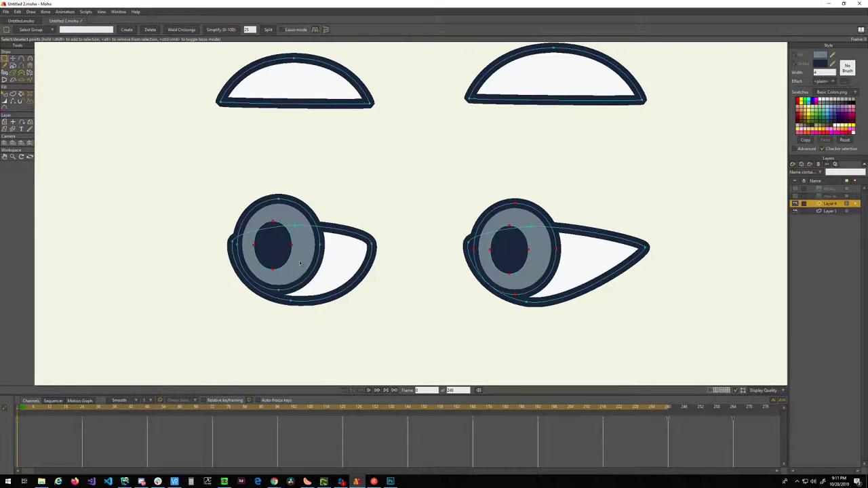
{"action": "key", "text": "t"}
{"action": "mouse_move", "coordinate": [304, 279]}
{"action": "left_mouse_down"}
{"action": "mouse_move", "coordinate": [362, 276]}
{"action": "mouse_move", "coordinate": [300, 291]}
{"action": "mouse_move", "coordinate": [310, 237]}
{"action": "mouse_move", "coordinate": [262, 246]}
{"action": "mouse_move", "coordinate": [360, 269]}
{"action": "mouse_move", "coordinate": [252, 256]}
{"action": "mouse_move", "coordinate": [297, 272]}
{"action": "left_mouse_up"}
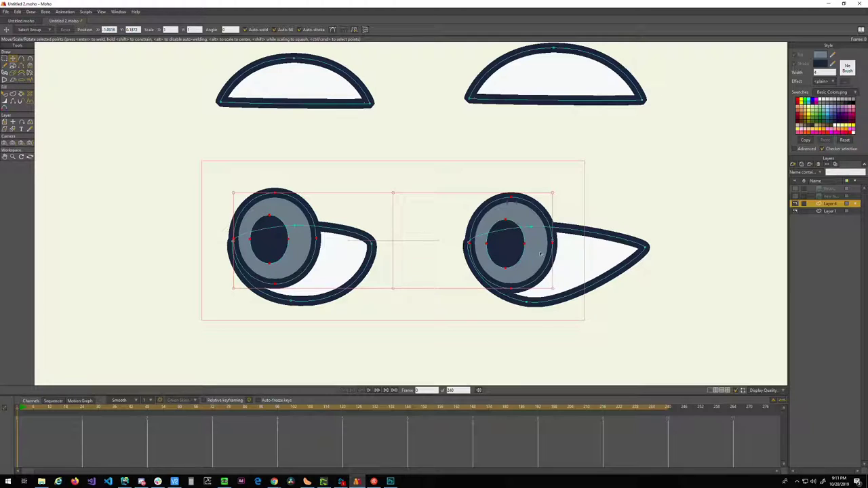
- Cut both irises and pupils from Layer 4 and paste them onto a new vector layer above it
{"action": "key", "text": "Delete"}
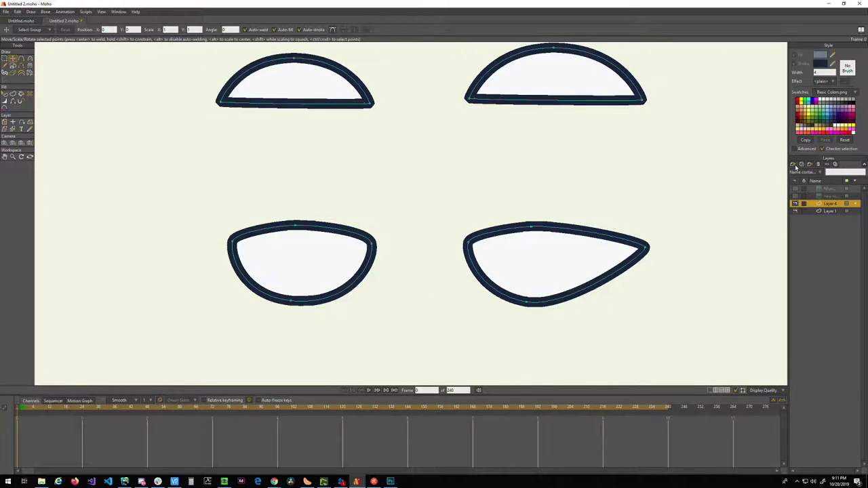
{"action": "left_click", "coordinate": [792, 164]}
{"action": "left_click", "coordinate": [796, 178]}
{"action": "left_click", "coordinate": [794, 165]}
{"action": "left_click", "coordinate": [799, 172]}
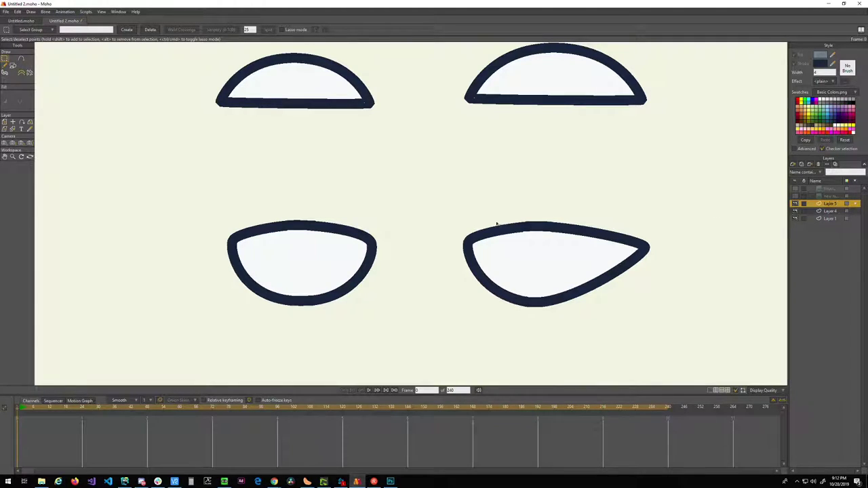
{"action": "key", "text": "ctrl+v"}
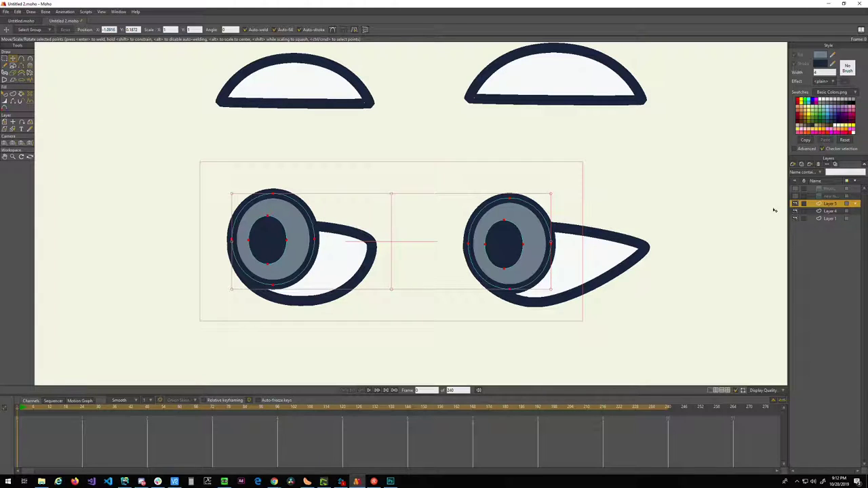
- Rename the layer that holds the irises and pupils as PUPILS
{"action": "double_click", "coordinate": [830, 204]}
{"action": "left_click_drag", "start_coordinate": [809, 141], "coordinate": [726, 136]}
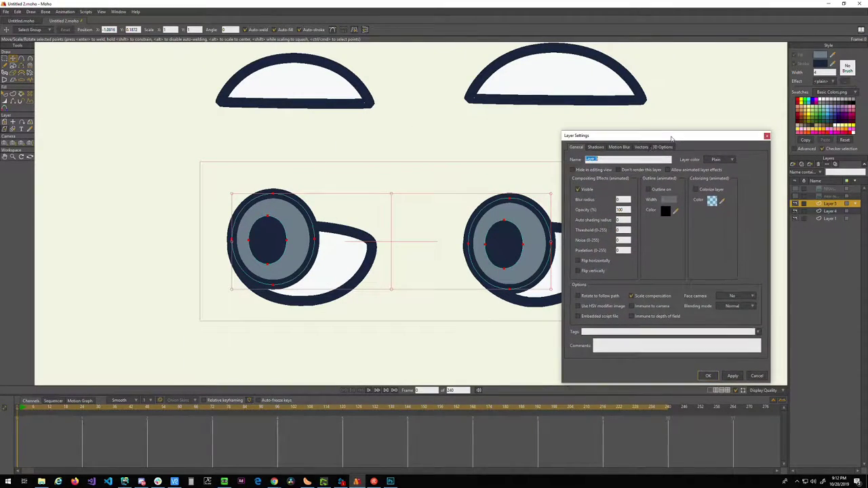
{"action": "type", "text": "PUPILS"}
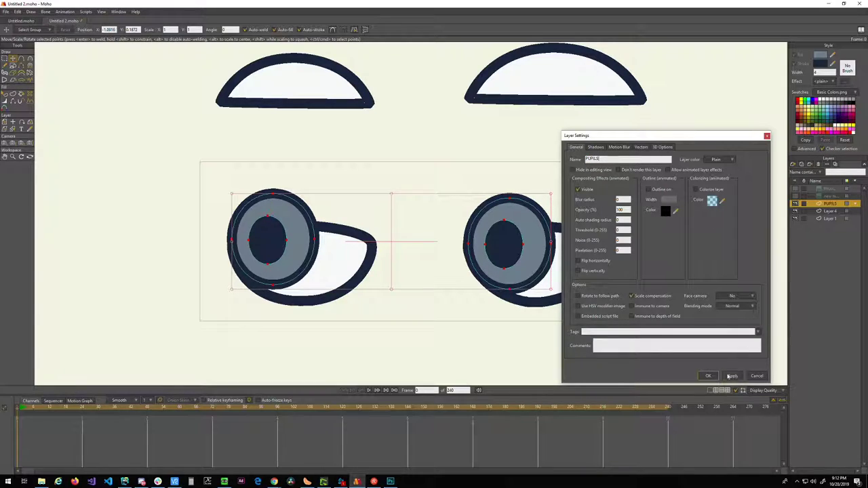
{"action": "left_click", "coordinate": [707, 375]}
- Examine what Layer 4 and PUPILS each contain by toggling their visibility, leaving only PUPILS hidden
{"action": "left_click", "coordinate": [795, 211]}
{"action": "left_click", "coordinate": [795, 211]}
{"action": "left_click", "coordinate": [795, 211]}
{"action": "left_click", "coordinate": [795, 211]}
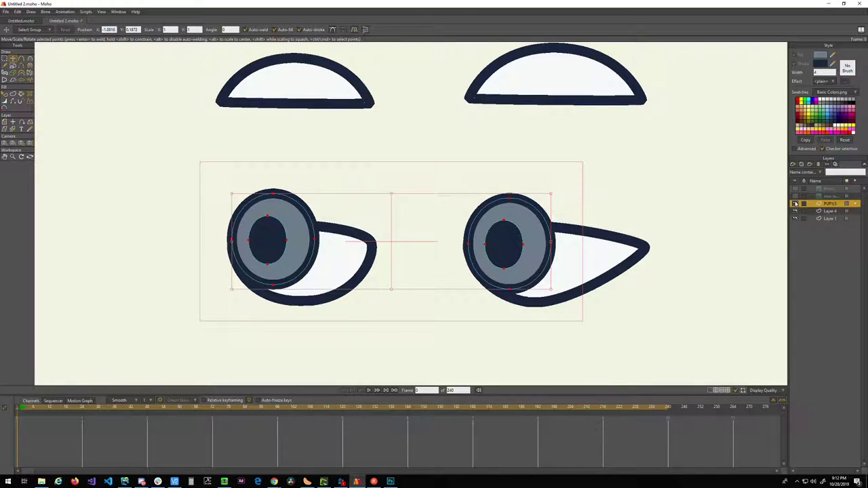
{"action": "left_click", "coordinate": [795, 203]}
{"action": "left_click", "coordinate": [795, 211]}
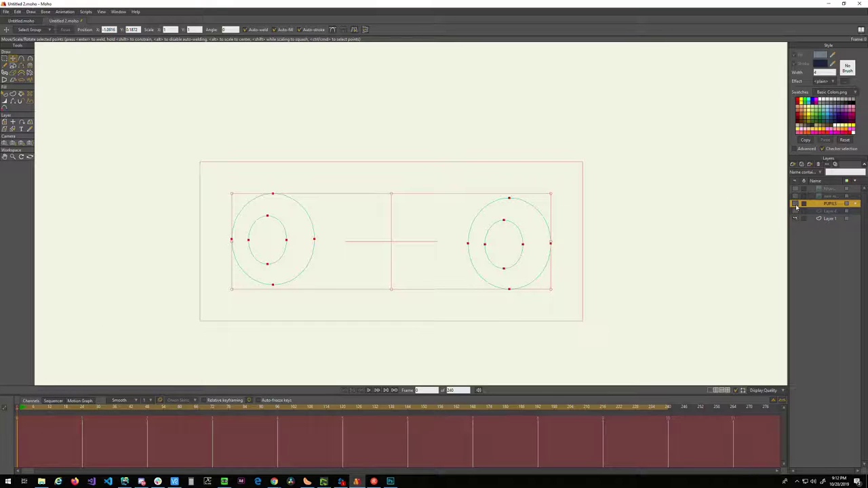
{"action": "left_click", "coordinate": [795, 211]}
{"action": "left_click", "coordinate": [795, 212]}
{"action": "left_click", "coordinate": [795, 211]}
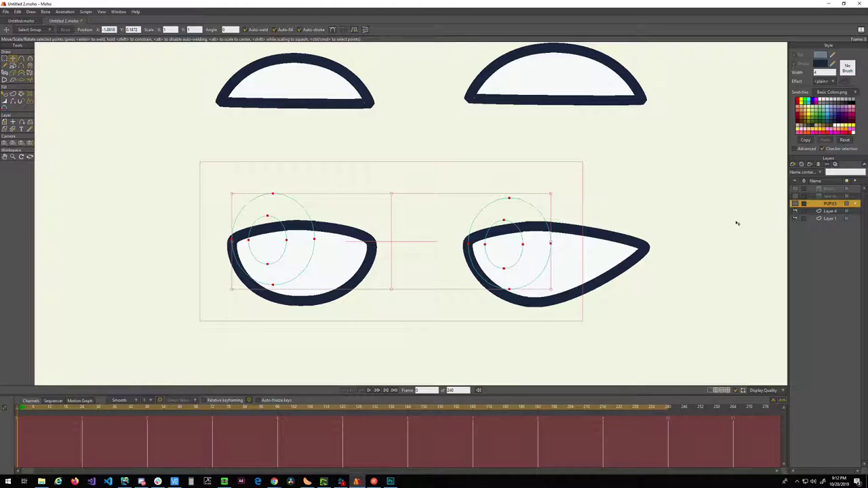
- Cut the two half-round shapes above the eyes from Layer 4 and paste them onto a new vector layer above Layer 1
{"action": "left_click", "coordinate": [625, 202]}
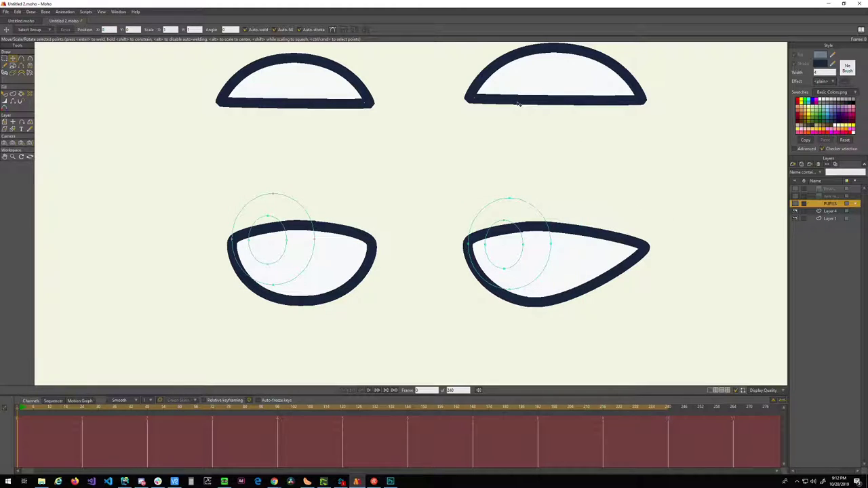
{"action": "key", "text": "g"}
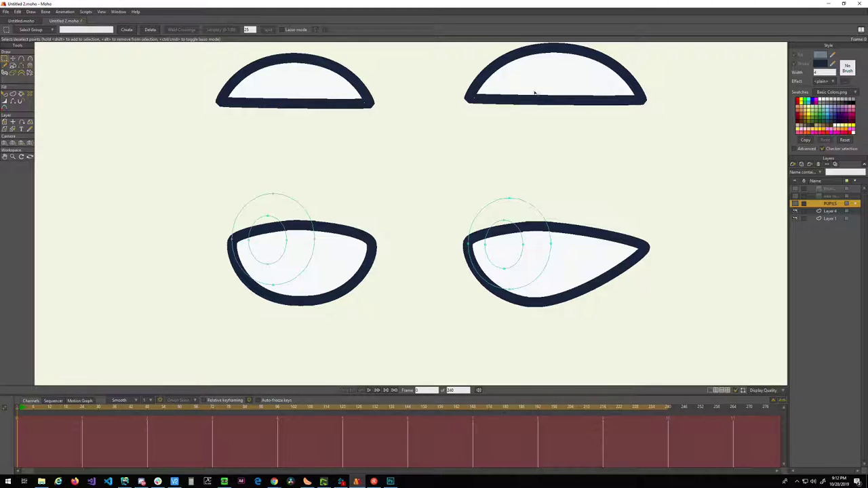
{"action": "left_click", "coordinate": [805, 212]}
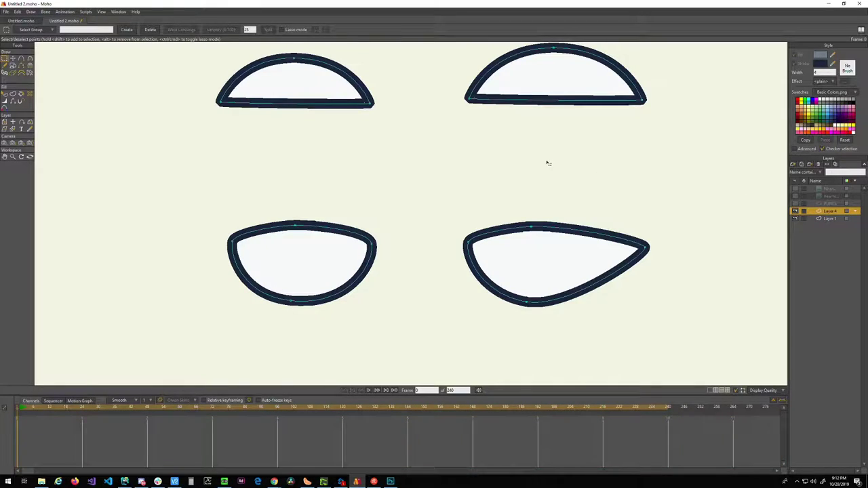
{"action": "left_click", "coordinate": [483, 99]}
{"action": "left_click", "coordinate": [353, 103], "text": "shift"}
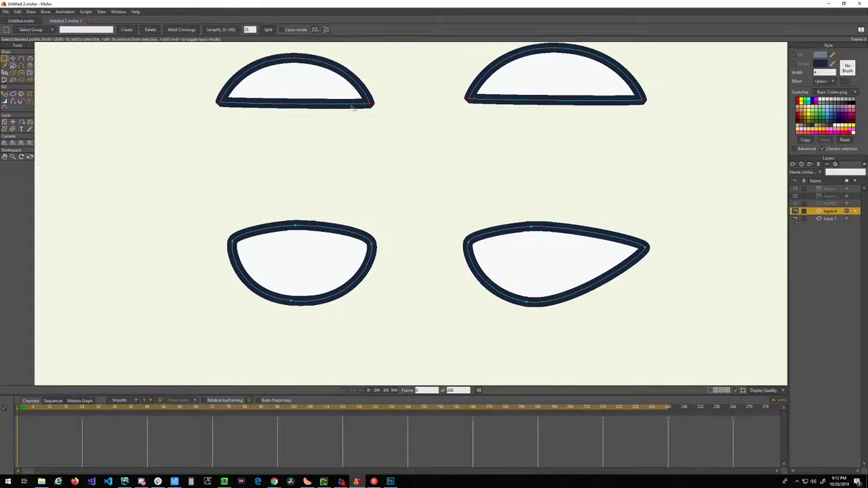
{"action": "key", "text": "Delete"}
{"action": "left_click", "coordinate": [829, 218]}
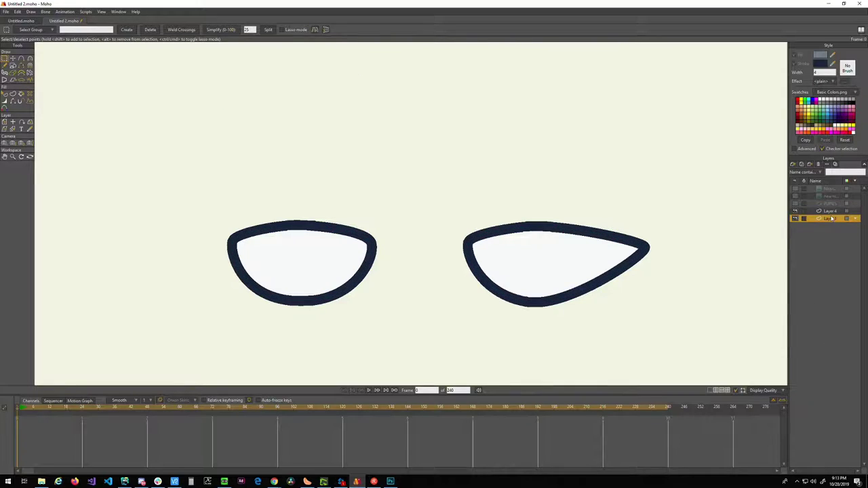
{"action": "left_click", "coordinate": [792, 164]}
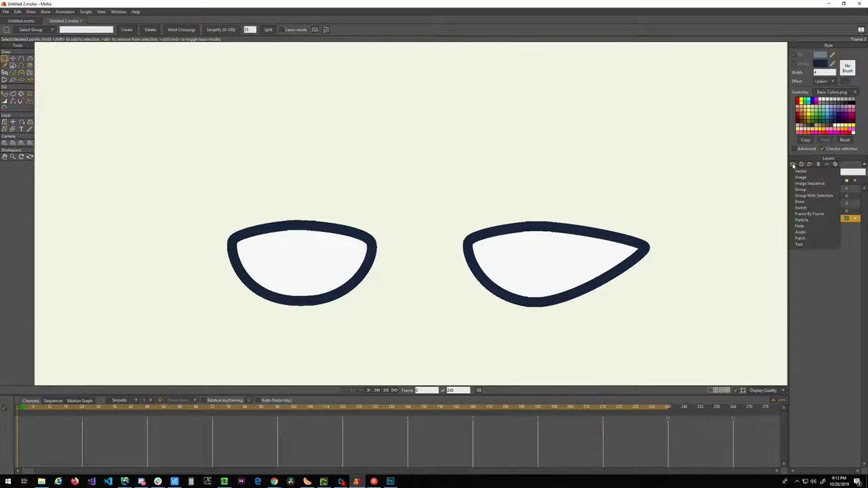
{"action": "left_click", "coordinate": [800, 179]}
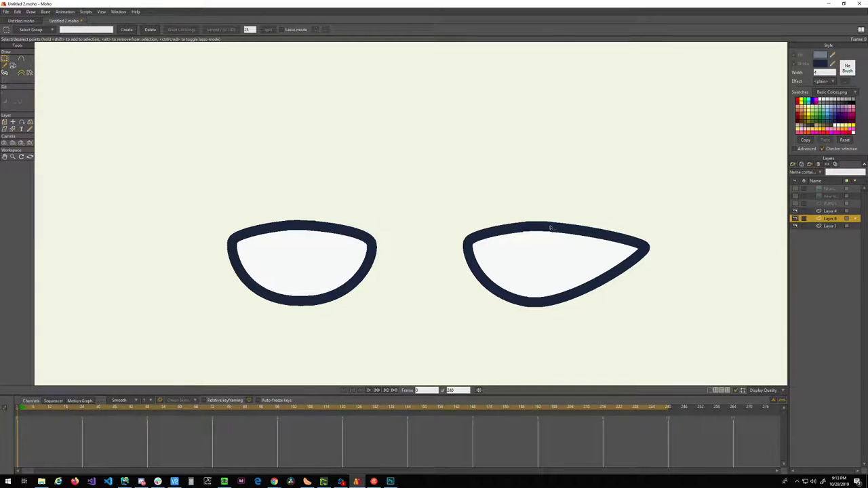
{"action": "key", "text": "ctrl+v"}
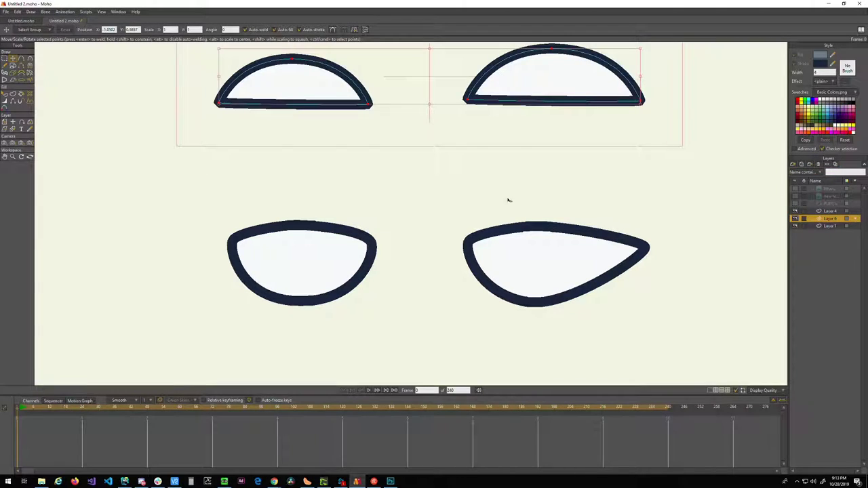
- Hide the new layer with the half-round shapes, keeping the eye whites of Layer 4 visible
{"action": "left_click", "coordinate": [795, 218]}
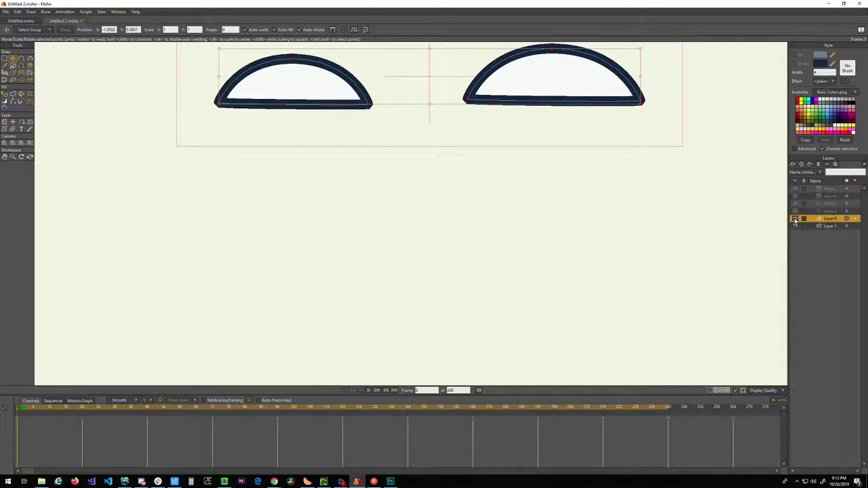
{"action": "left_click", "coordinate": [795, 203]}
{"action": "left_click", "coordinate": [795, 203]}
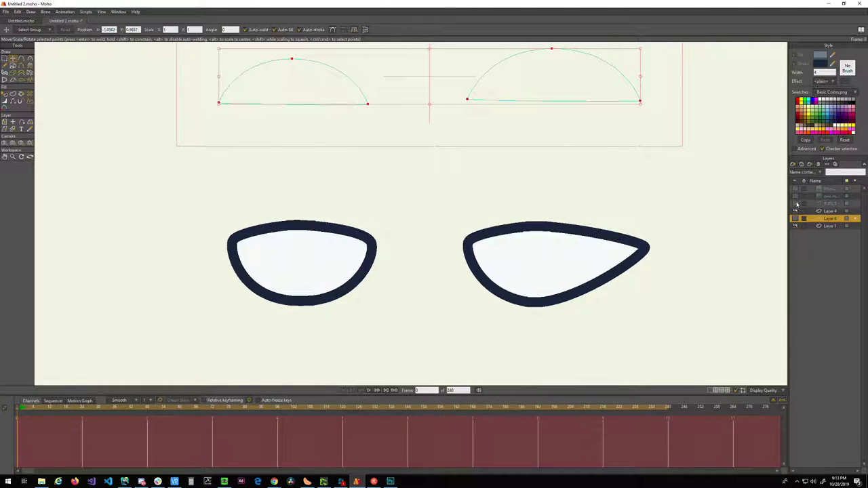
- Rename Layer 4 with the eye whites as EYE and show the PUPILS layer again
{"action": "double_click", "coordinate": [814, 211]}
{"action": "type", "text": "EYE"}
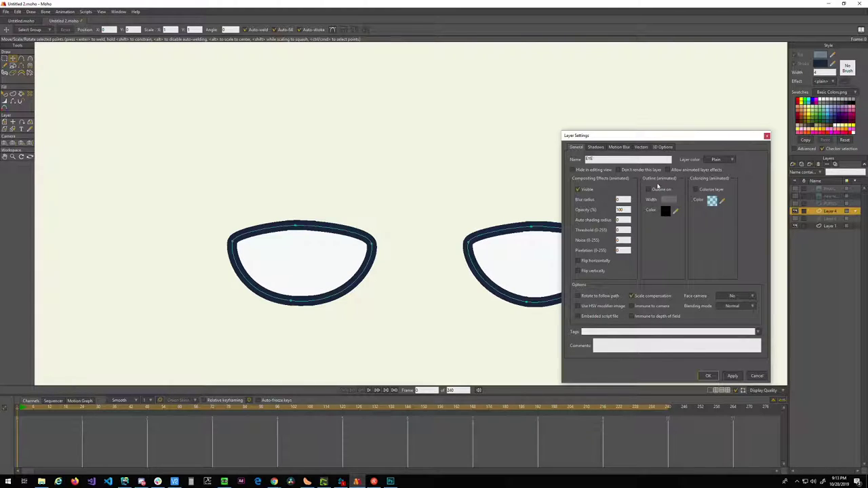
{"action": "left_click", "coordinate": [732, 376]}
{"action": "left_click", "coordinate": [709, 376]}
{"action": "left_click", "coordinate": [794, 203]}
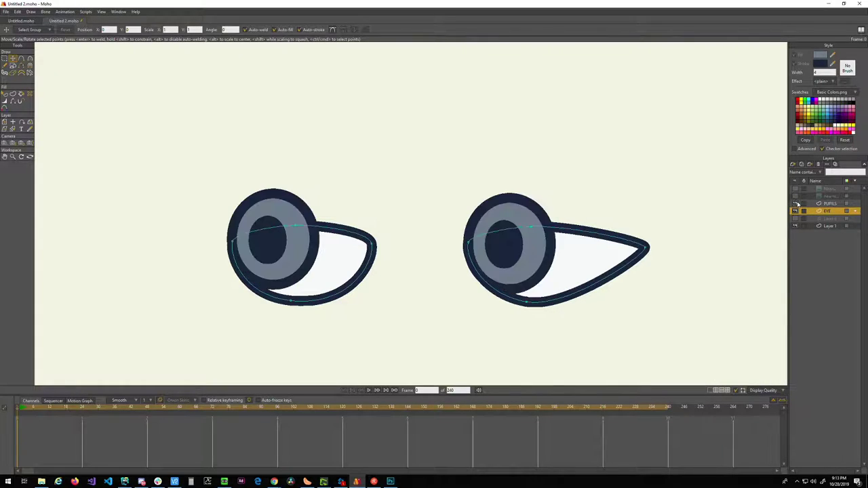
- Compare the outlines of the PUPILS and EYE layers by selecting each layer in turn
{"action": "left_click", "coordinate": [831, 204]}
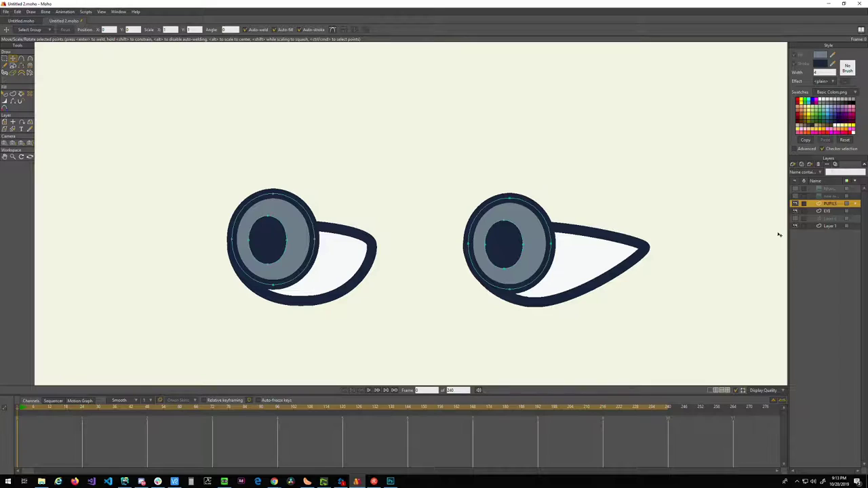
{"action": "left_click", "coordinate": [829, 212]}
{"action": "left_click", "coordinate": [828, 204]}
{"action": "left_click", "coordinate": [828, 211]}
{"action": "left_click", "coordinate": [828, 204]}
{"action": "left_click", "coordinate": [827, 211]}
{"action": "left_click", "coordinate": [827, 204]}
- Create a group layer above PUPILS and move the PUPILS and EYE layers into it
{"action": "left_click", "coordinate": [793, 164]}
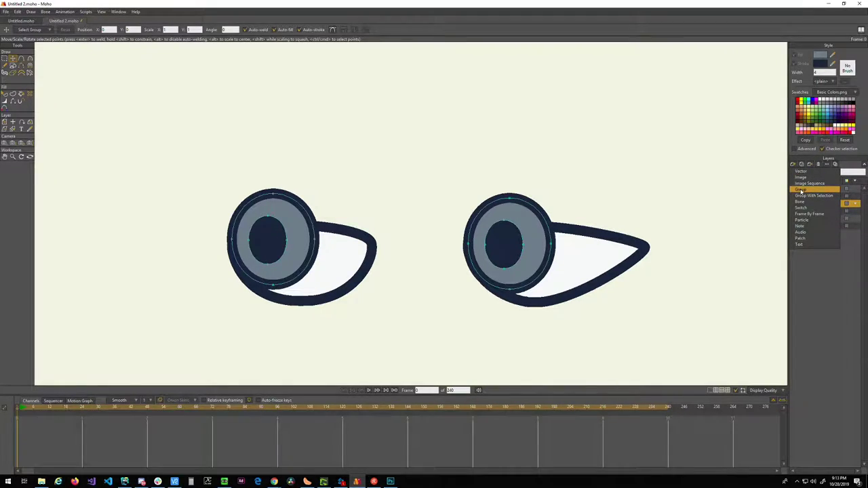
{"action": "left_click", "coordinate": [800, 190]}
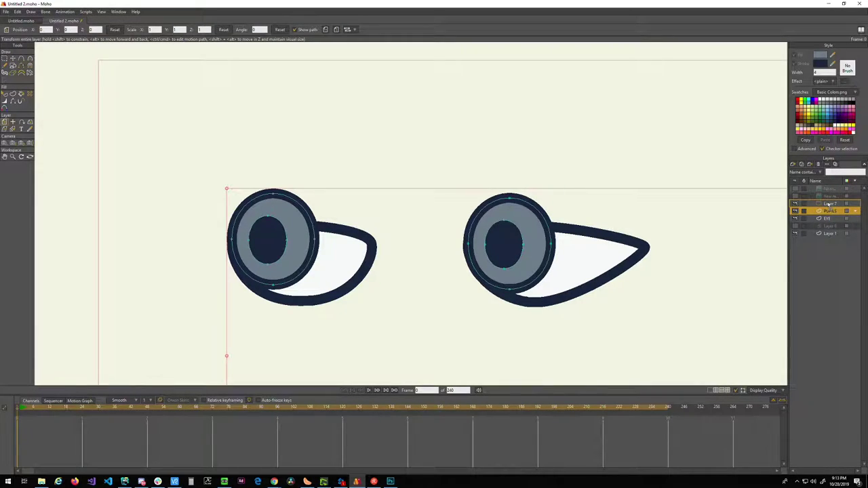
{"action": "left_click", "coordinate": [826, 217]}
{"action": "left_click_drag", "start_coordinate": [827, 216], "coordinate": [831, 210]}
- Rename the new group layer as EYE
{"action": "left_click", "coordinate": [828, 205]}
{"action": "double_click", "coordinate": [828, 205]}
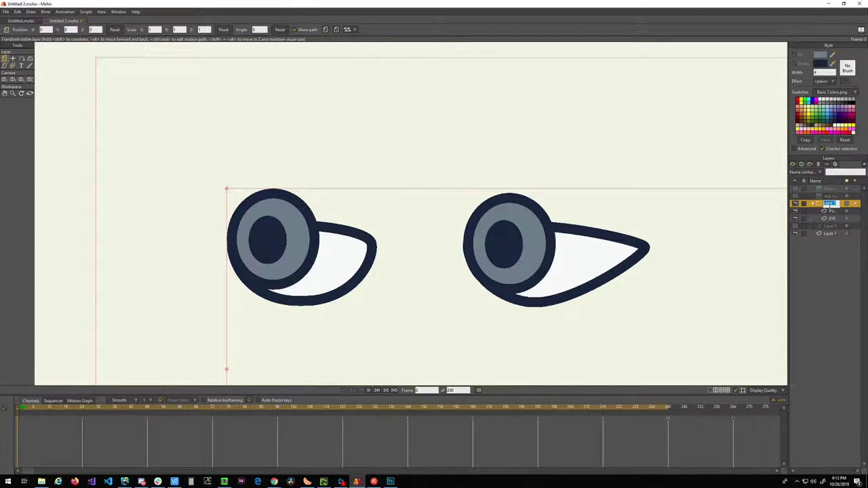
{"action": "type", "text": "GROUP"}
{"action": "key", "text": "BackSpace"}
{"action": "type", "text": "EYE"}
{"action": "key", "text": "Return"}
- Set the EYE group's mask to Hide all and apply it so the irises are clipped to the eyes
{"action": "double_click", "coordinate": [826, 204]}
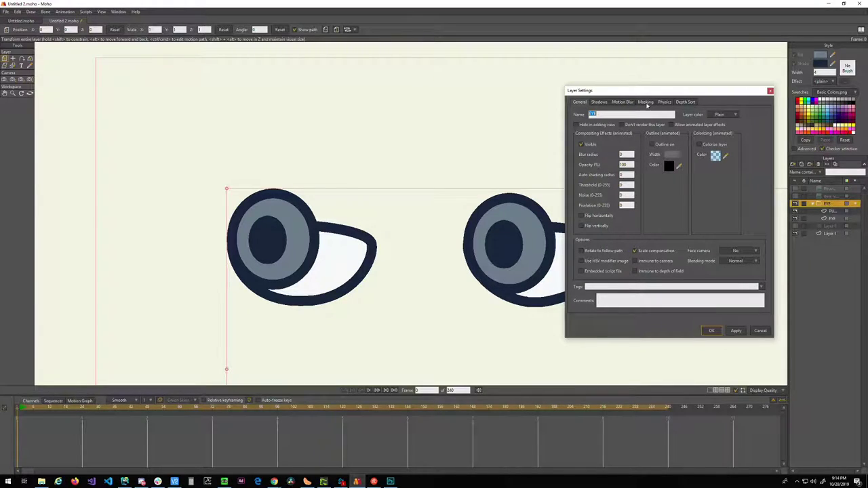
{"action": "left_click", "coordinate": [648, 103]}
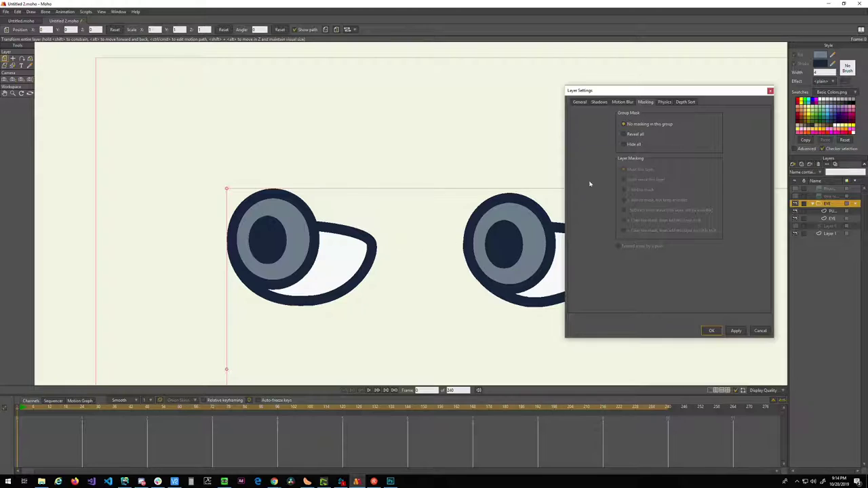
{"action": "left_click", "coordinate": [623, 144]}
{"action": "left_click", "coordinate": [735, 330]}
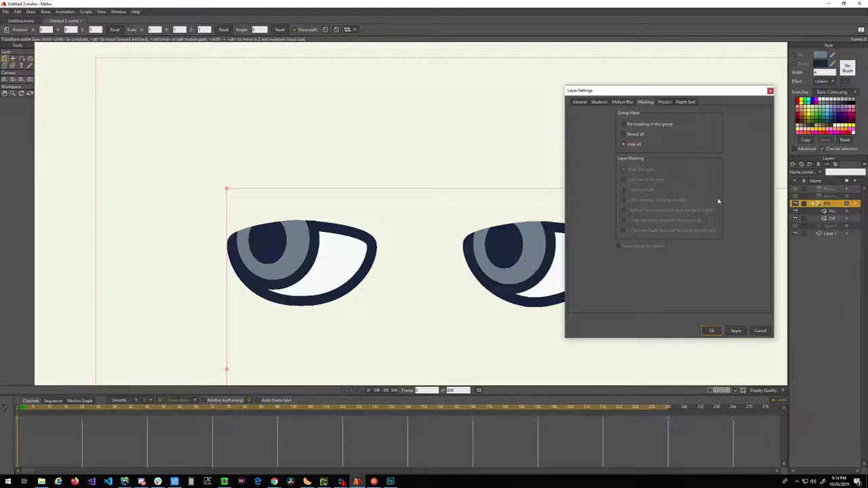
- Review the masking options of the PUPILS and EYE layers and try Exclude strokes on the EYE layer
{"action": "left_click", "coordinate": [831, 213]}
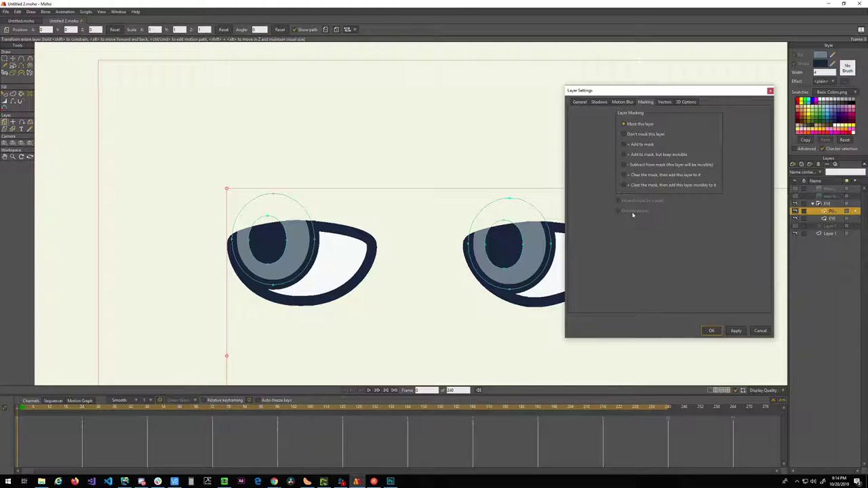
{"action": "left_click", "coordinate": [833, 218]}
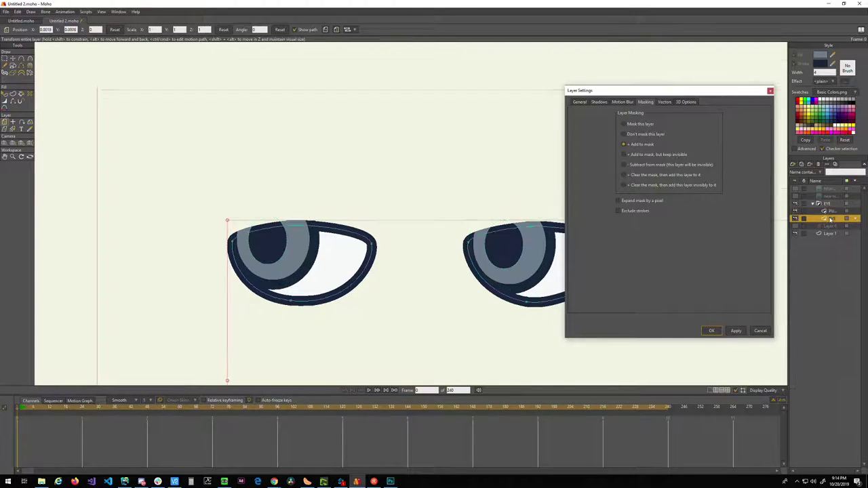
{"action": "left_click", "coordinate": [618, 211]}
{"action": "left_click", "coordinate": [619, 211]}
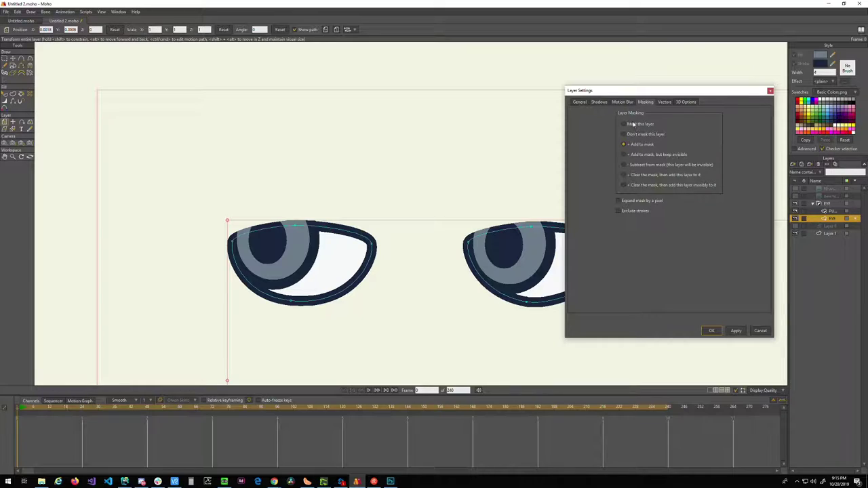
- Try moving the PUPILS layer below the EYE layer inside the EYE group
{"action": "left_click", "coordinate": [623, 125]}
{"action": "left_click", "coordinate": [623, 145]}
{"action": "left_click", "coordinate": [831, 212]}
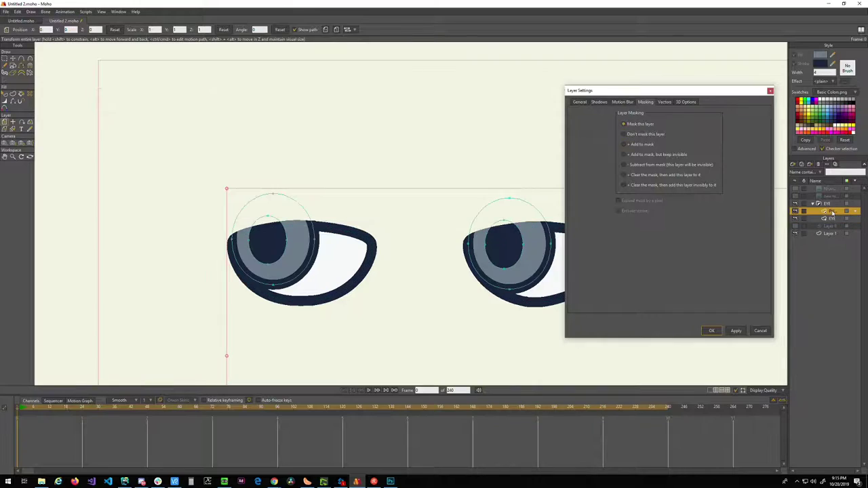
{"action": "left_click_drag", "start_coordinate": [833, 213], "coordinate": [831, 223]}
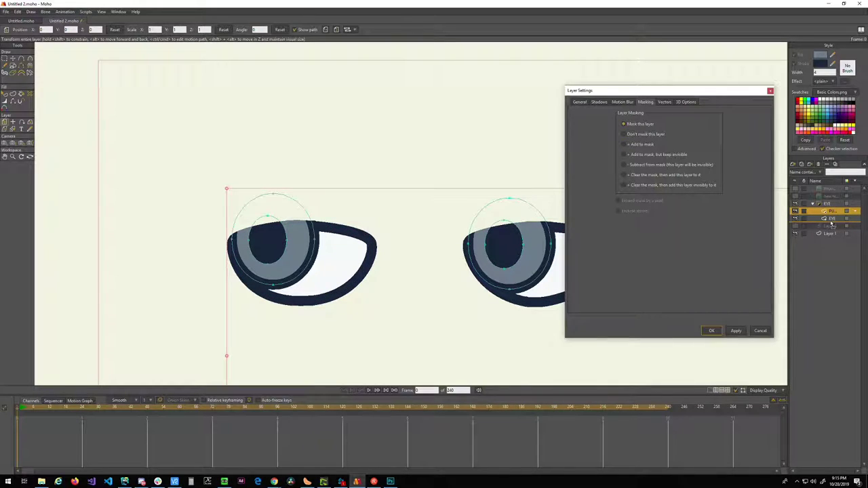
{"action": "left_click", "coordinate": [833, 212]}
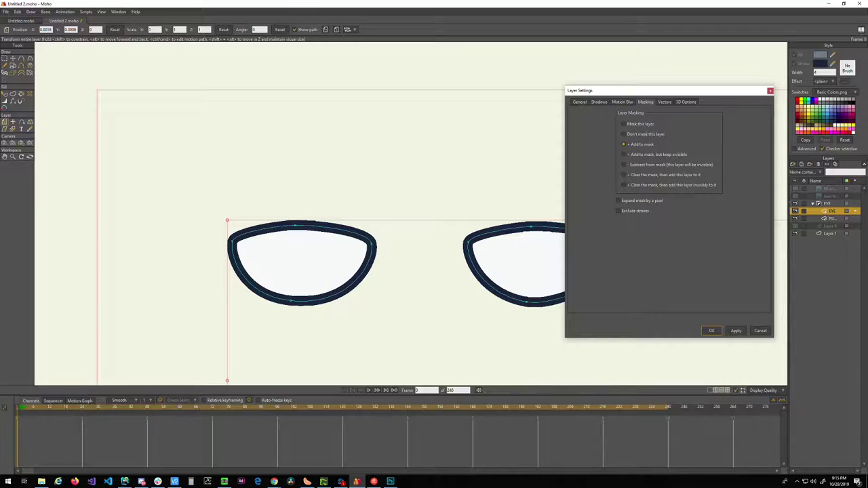
- Try the EYE layer's invisible, subtract and clear masking options and return it to Add to mask
{"action": "left_click", "coordinate": [623, 155]}
{"action": "left_click", "coordinate": [623, 166]}
{"action": "left_click", "coordinate": [623, 175]}
{"action": "left_click", "coordinate": [621, 155]}
{"action": "left_click", "coordinate": [622, 165]}
{"action": "left_click", "coordinate": [623, 174]}
{"action": "left_click", "coordinate": [623, 185]}
{"action": "left_click", "coordinate": [624, 124]}
{"action": "left_click", "coordinate": [625, 144]}
{"action": "left_click", "coordinate": [710, 330]}
- Check the PUPILS and EYE layers and move PUPILS back above EYE in the group
{"action": "left_click", "coordinate": [826, 218]}
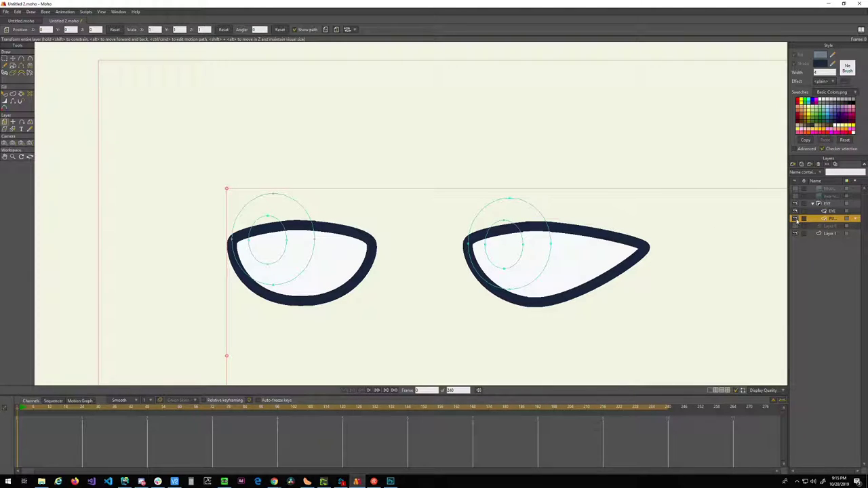
{"action": "left_click", "coordinate": [827, 211]}
{"action": "left_click", "coordinate": [795, 211]}
{"action": "left_click", "coordinate": [795, 212]}
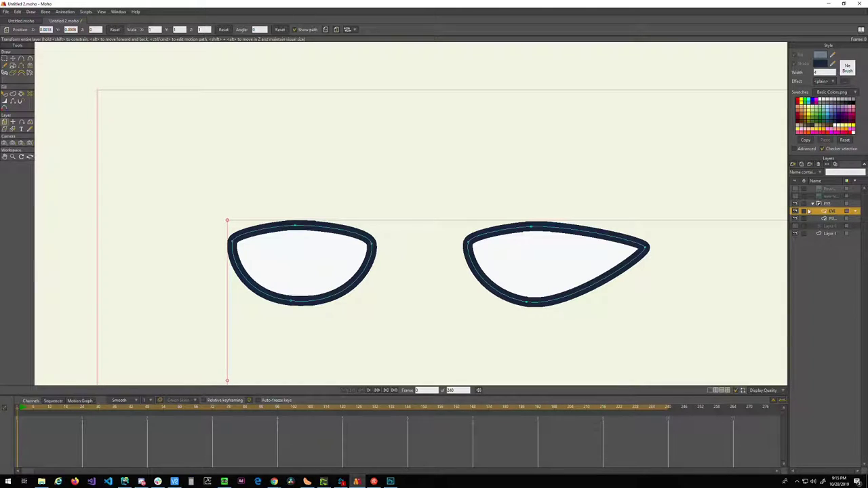
{"action": "left_click_drag", "start_coordinate": [829, 218], "coordinate": [831, 208]}
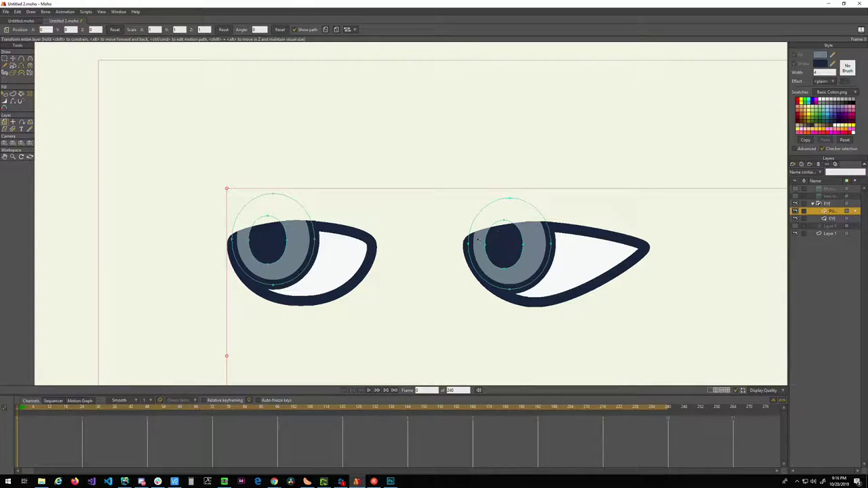
- Duplicate the EYE layer and rename the copy as EYE STROKE
{"action": "left_click", "coordinate": [833, 219]}
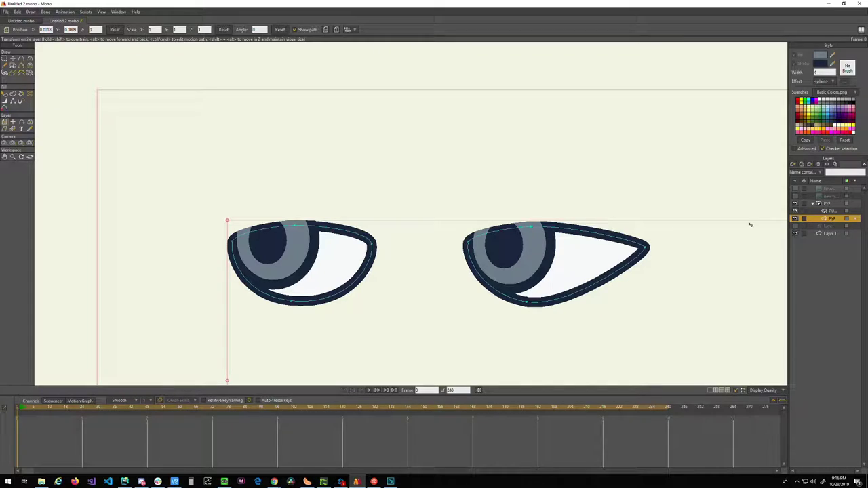
{"action": "right_click", "coordinate": [833, 218]}
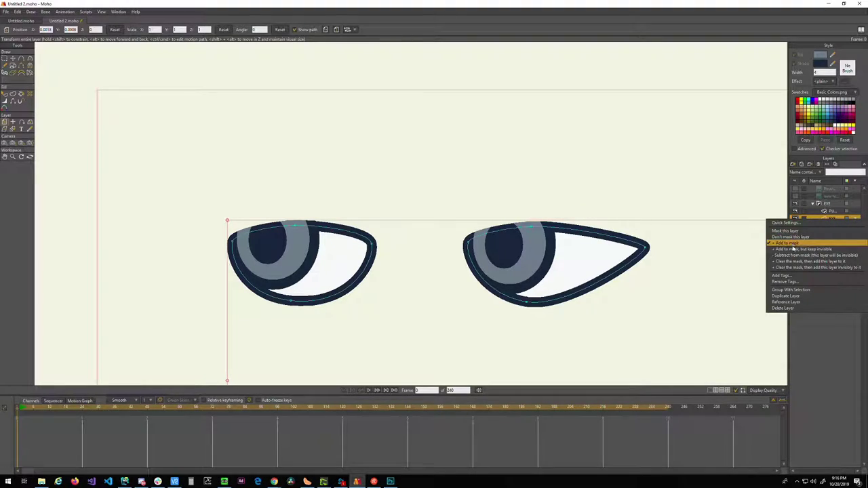
{"action": "left_click", "coordinate": [793, 297]}
{"action": "left_click", "coordinate": [831, 221]}
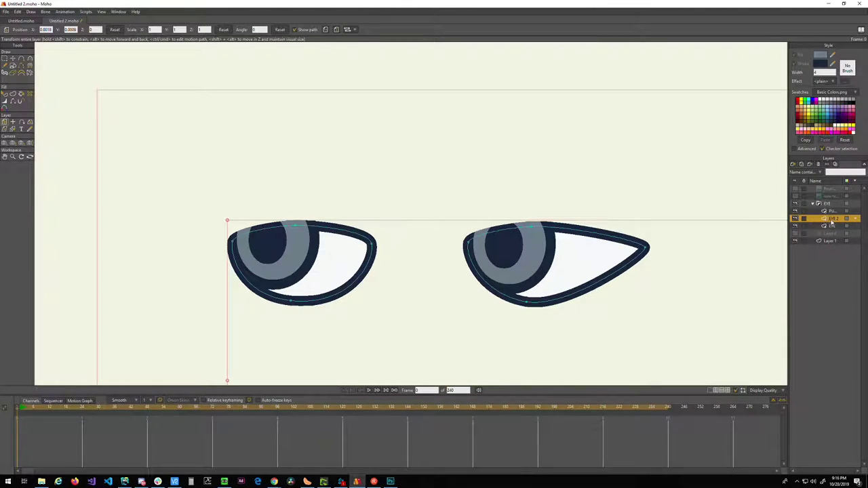
{"action": "double_click", "coordinate": [834, 220]}
{"action": "left_click", "coordinate": [833, 219]}
{"action": "key", "text": "Return"}
- Move the EYE STROKE layer above PUPILS and turn off the fill of both its eye shapes
{"action": "left_click_drag", "start_coordinate": [833, 212], "coordinate": [834, 214]}
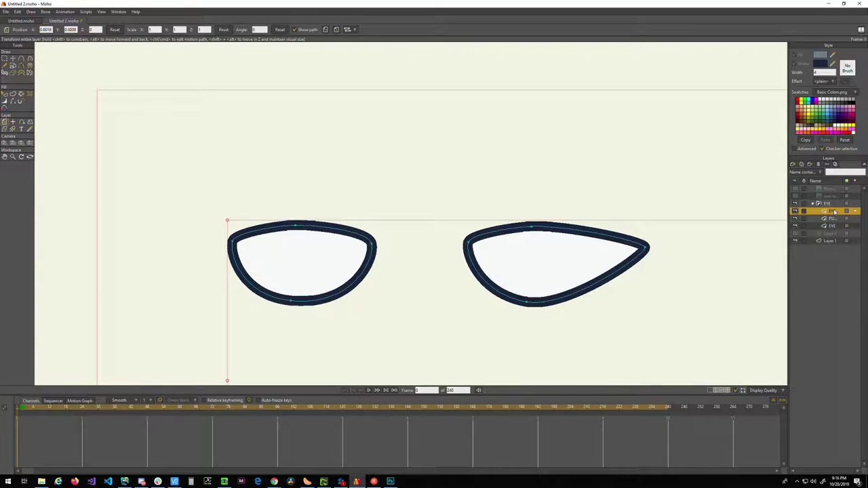
{"action": "key", "text": "q"}
{"action": "left_click", "coordinate": [530, 267]}
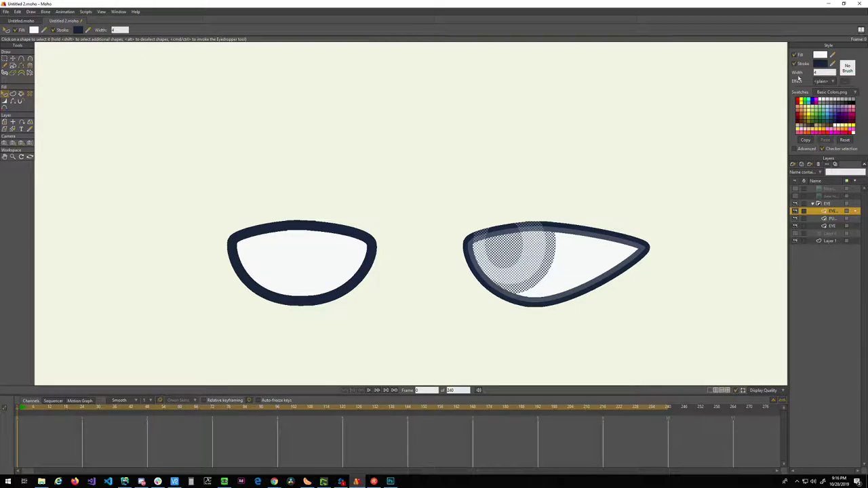
{"action": "left_click", "coordinate": [794, 55]}
{"action": "left_click", "coordinate": [312, 269]}
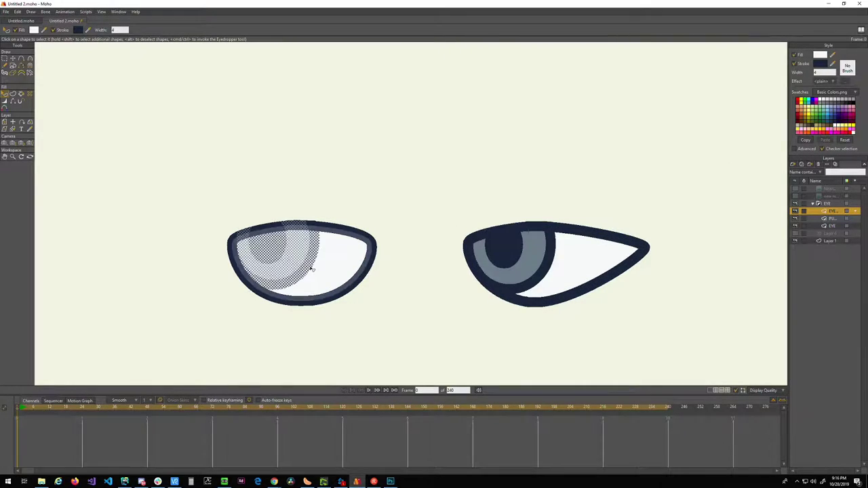
{"action": "left_click", "coordinate": [795, 54]}
{"action": "left_click", "coordinate": [617, 156]}
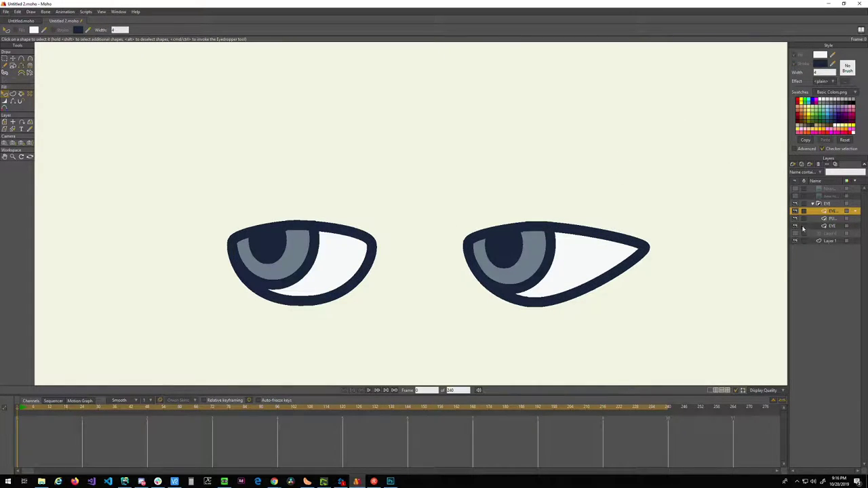
- Check the PUPILS layer by hiding it and showing it again
{"action": "left_click", "coordinate": [826, 219]}
{"action": "left_click", "coordinate": [830, 212]}
{"action": "left_click", "coordinate": [831, 219]}
{"action": "left_click", "coordinate": [795, 219]}
{"action": "left_click", "coordinate": [795, 219]}
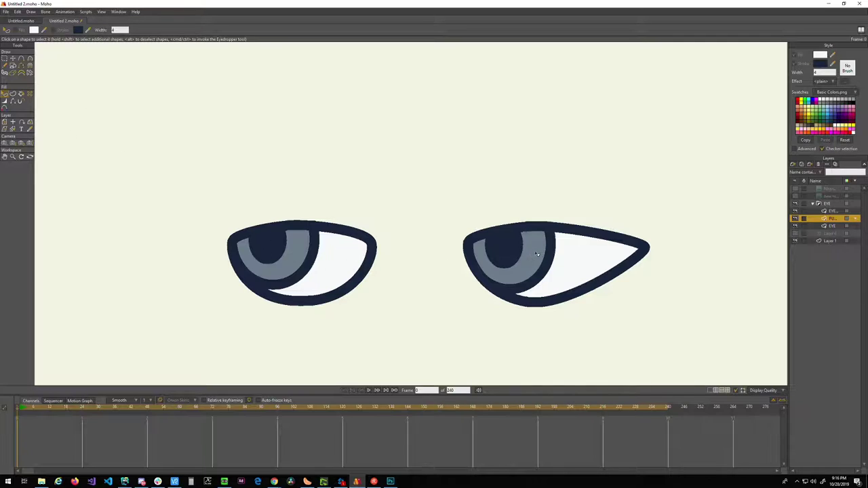
- Set the PUPILS layer's origin between the two eyes
{"action": "left_click", "coordinate": [5, 122]}
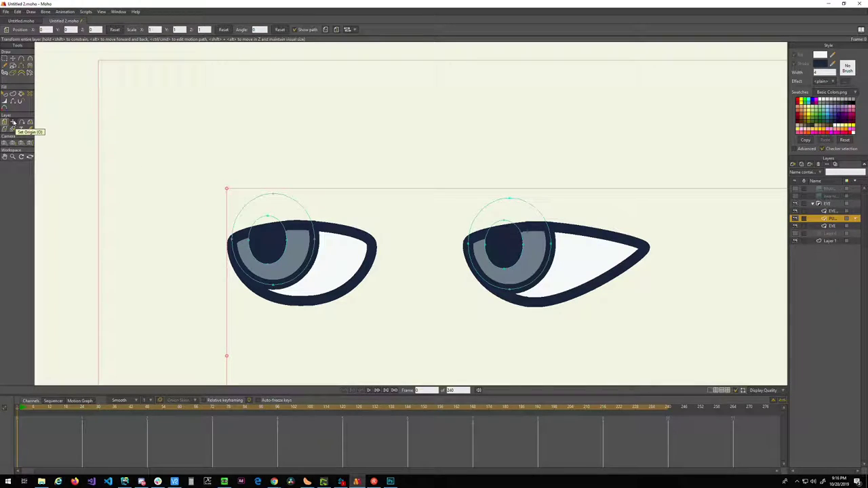
{"action": "scroll", "coordinate": [379, 221], "scroll_direction": "down", "scroll_amount": 5}
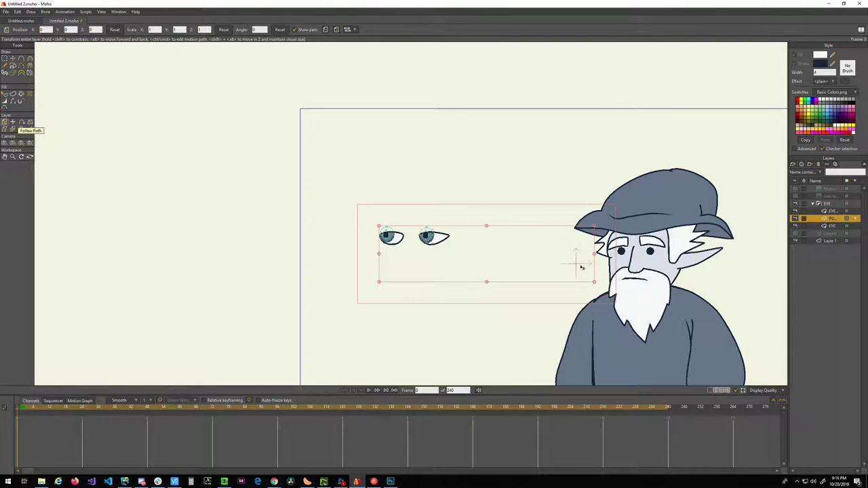
{"action": "left_click_drag", "start_coordinate": [580, 265], "coordinate": [389, 211]}
{"action": "left_click_drag", "start_coordinate": [304, 191], "coordinate": [488, 220]}
{"action": "scroll", "coordinate": [402, 221], "scroll_direction": "up", "scroll_amount": 3}
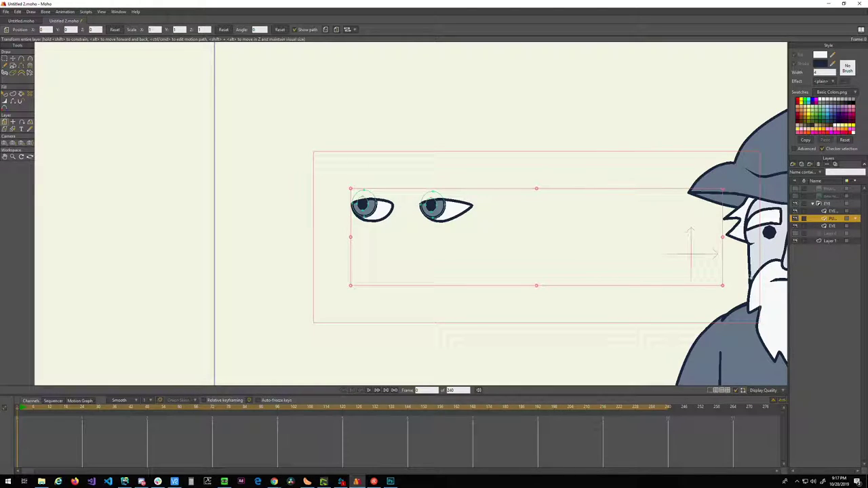
{"action": "left_click", "coordinate": [13, 122]}
{"action": "left_click", "coordinate": [399, 203]}
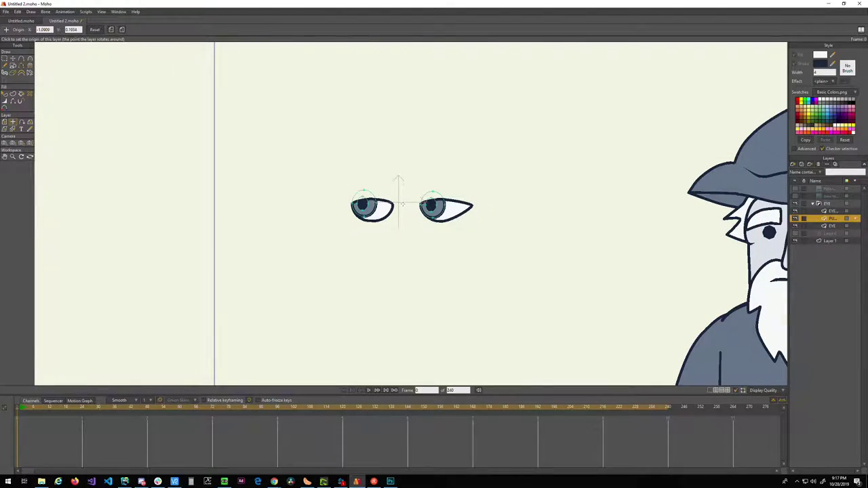
{"action": "scroll", "coordinate": [402, 204], "scroll_direction": "up", "scroll_amount": 4}
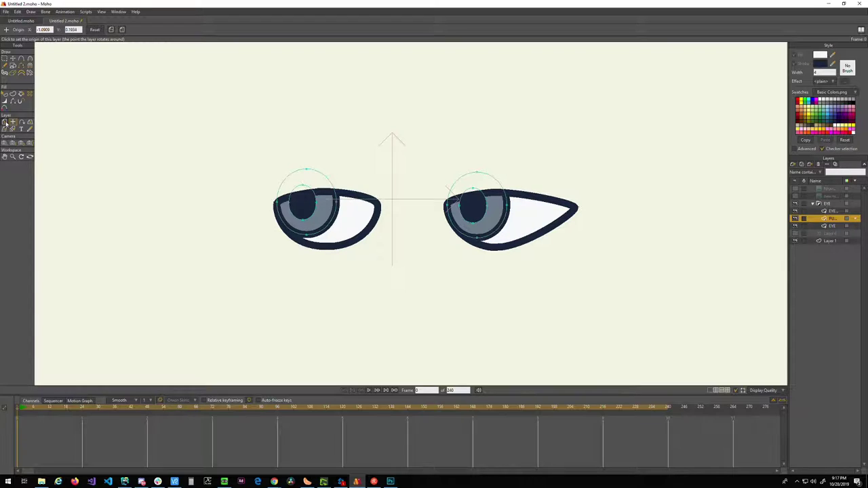
{"action": "left_click", "coordinate": [5, 122]}
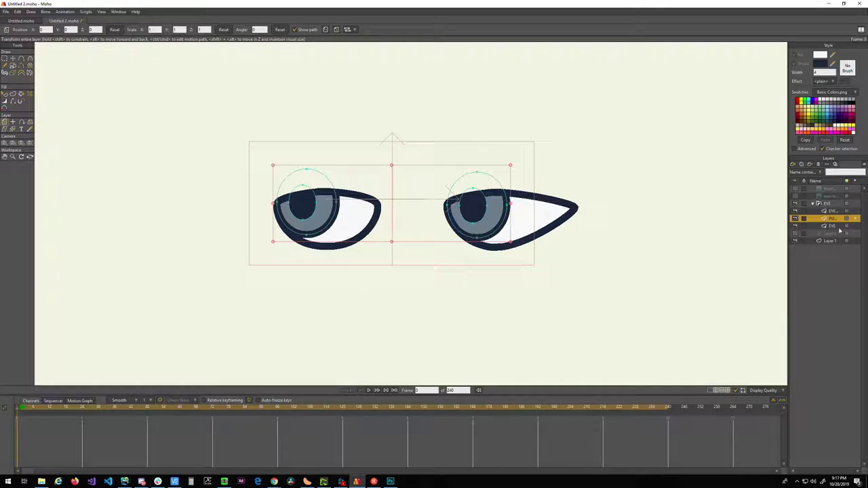
- Widen the layer list and its name column to fit the full names, and nudge the pupils slightly downward
{"action": "left_click_drag", "start_coordinate": [787, 203], "coordinate": [665, 203]}
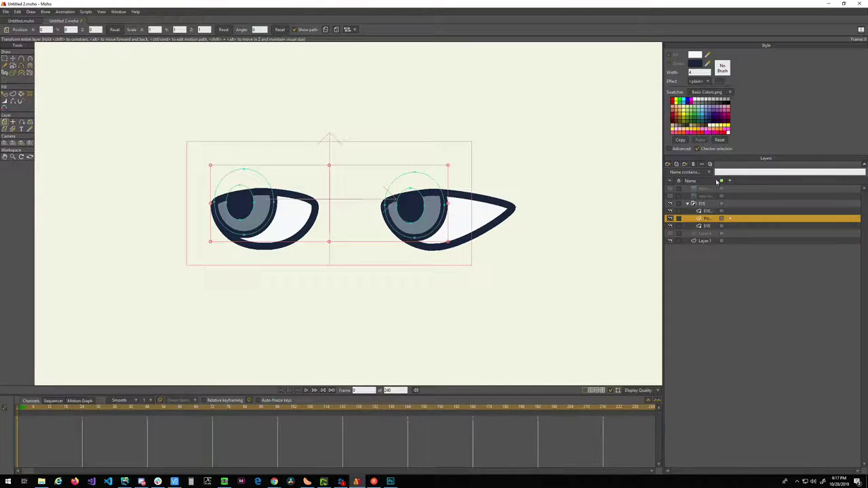
{"action": "left_click_drag", "start_coordinate": [719, 181], "coordinate": [758, 180]}
{"action": "mouse_move", "coordinate": [336, 212]}
{"action": "left_mouse_down"}
{"action": "mouse_move", "coordinate": [389, 211]}
{"action": "mouse_move", "coordinate": [349, 261]}
{"action": "mouse_move", "coordinate": [346, 292]}
{"action": "mouse_move", "coordinate": [355, 189]}
{"action": "mouse_move", "coordinate": [342, 189]}
{"action": "mouse_move", "coordinate": [362, 189]}
{"action": "mouse_move", "coordinate": [354, 187]}
{"action": "mouse_move", "coordinate": [354, 230]}
{"action": "mouse_move", "coordinate": [355, 191]}
{"action": "mouse_move", "coordinate": [349, 192]}
{"action": "mouse_move", "coordinate": [346, 227]}
{"action": "mouse_move", "coordinate": [338, 222]}
{"action": "mouse_move", "coordinate": [388, 214]}
{"action": "mouse_move", "coordinate": [341, 216]}
{"action": "mouse_move", "coordinate": [345, 252]}
{"action": "mouse_move", "coordinate": [380, 196]}
{"action": "mouse_move", "coordinate": [359, 222]}
{"action": "mouse_move", "coordinate": [332, 217]}
{"action": "mouse_move", "coordinate": [383, 205]}
{"action": "mouse_move", "coordinate": [330, 217]}
{"action": "left_mouse_up"}
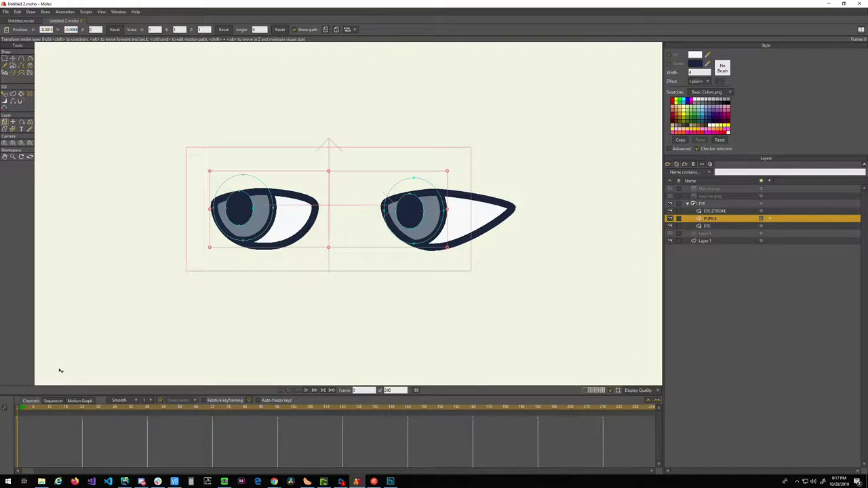
- Animate the PUPILS layer sliding to the opposite side of the eyes by frame 7 and scrub the motion to check it
{"action": "left_click", "coordinate": [21, 410]}
{"action": "left_click_drag", "start_coordinate": [238, 219], "coordinate": [236, 224]}
{"action": "mouse_move", "coordinate": [25, 411]}
{"action": "left_mouse_down"}
{"action": "mouse_move", "coordinate": [101, 412]}
{"action": "mouse_move", "coordinate": [36, 411]}
{"action": "left_mouse_up"}
{"action": "left_click_drag", "start_coordinate": [246, 222], "coordinate": [306, 222]}
{"action": "mouse_move", "coordinate": [31, 409]}
{"action": "left_mouse_down"}
{"action": "mouse_move", "coordinate": [19, 410]}
{"action": "mouse_move", "coordinate": [58, 410]}
{"action": "mouse_move", "coordinate": [23, 410]}
{"action": "mouse_move", "coordinate": [36, 412]}
{"action": "left_mouse_up"}
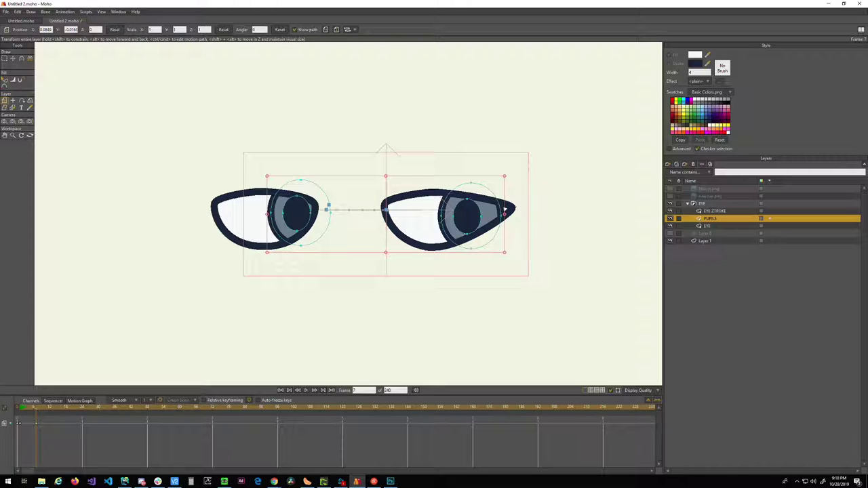
{"action": "mouse_move", "coordinate": [25, 410]}
{"action": "left_mouse_down"}
{"action": "mouse_move", "coordinate": [19, 412]}
{"action": "mouse_move", "coordinate": [36, 413]}
{"action": "mouse_move", "coordinate": [27, 420]}
{"action": "mouse_move", "coordinate": [36, 423]}
{"action": "left_mouse_up"}
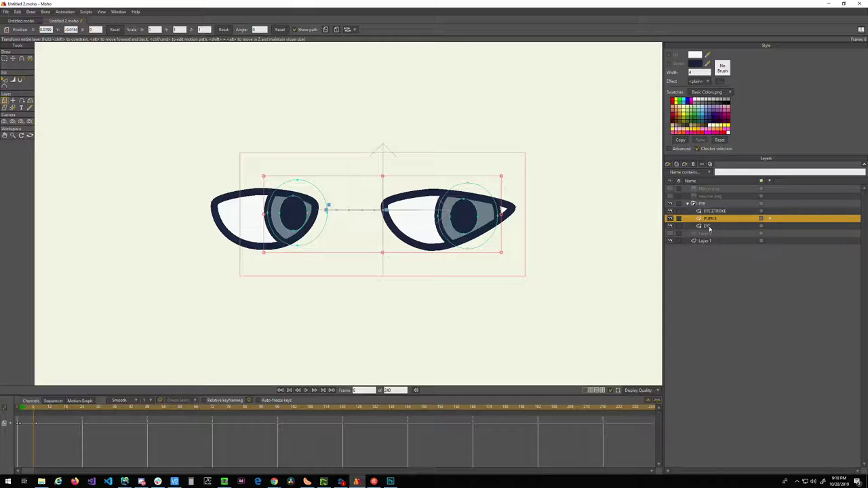
- Hide the EYE STROKE layer and move the EYE layer above PUPILS
{"action": "left_click", "coordinate": [670, 211]}
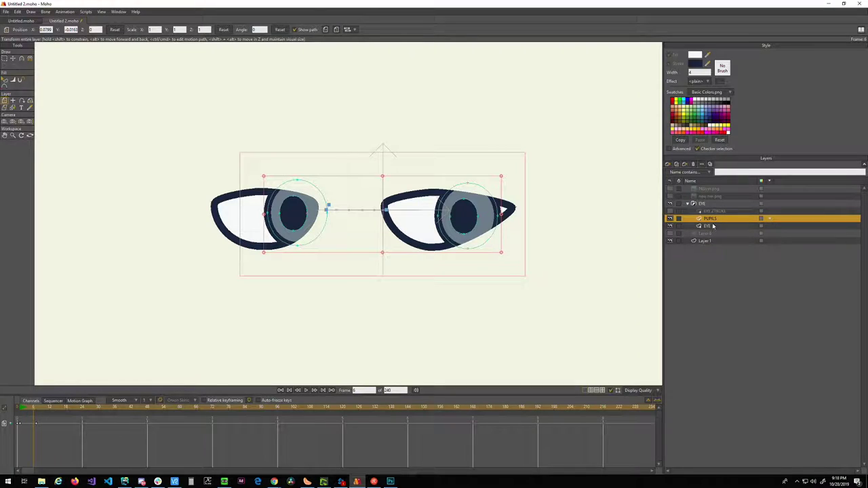
{"action": "left_click_drag", "start_coordinate": [707, 226], "coordinate": [709, 221]}
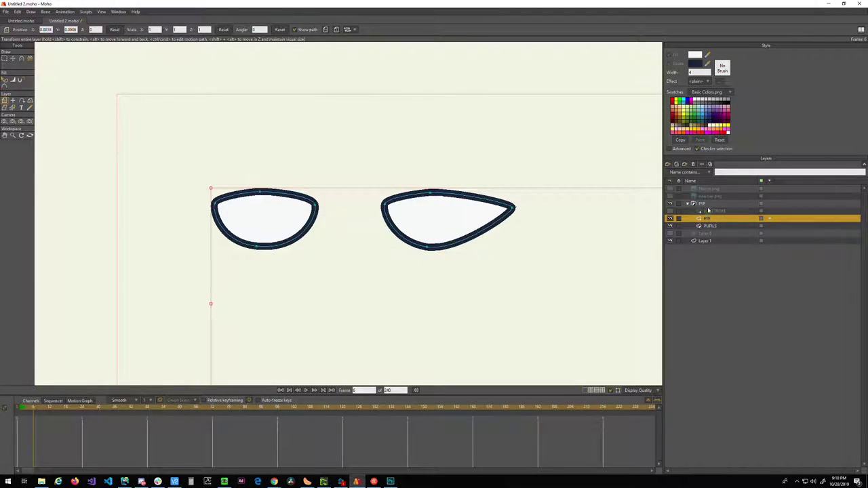
- Set the EYE layer's masking to Add to mask, but keep invisible
{"action": "double_click", "coordinate": [708, 221]}
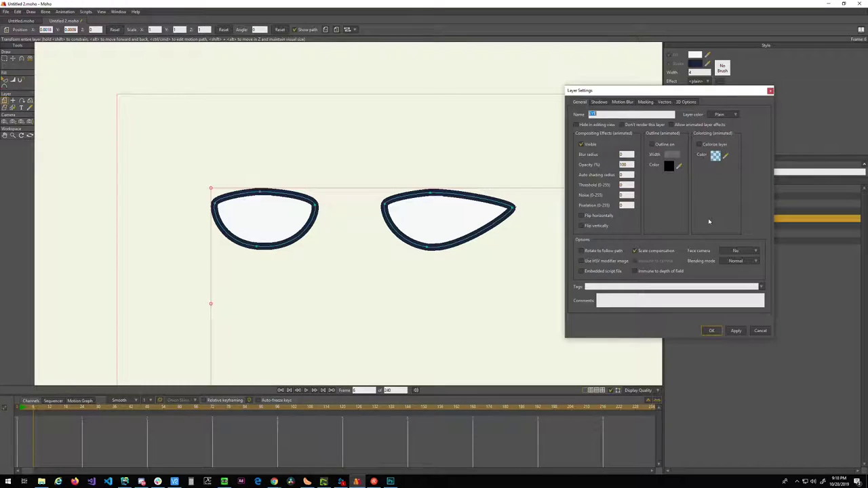
{"action": "left_click", "coordinate": [645, 102]}
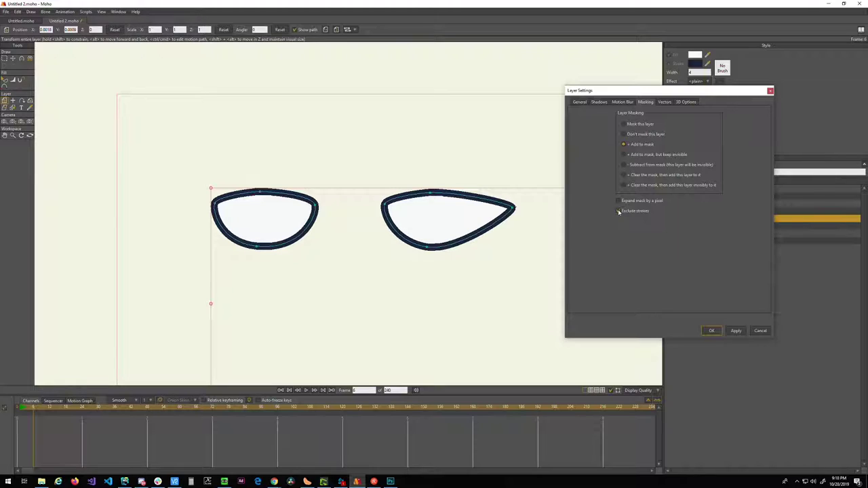
{"action": "left_click", "coordinate": [624, 155]}
{"action": "left_click", "coordinate": [736, 330]}
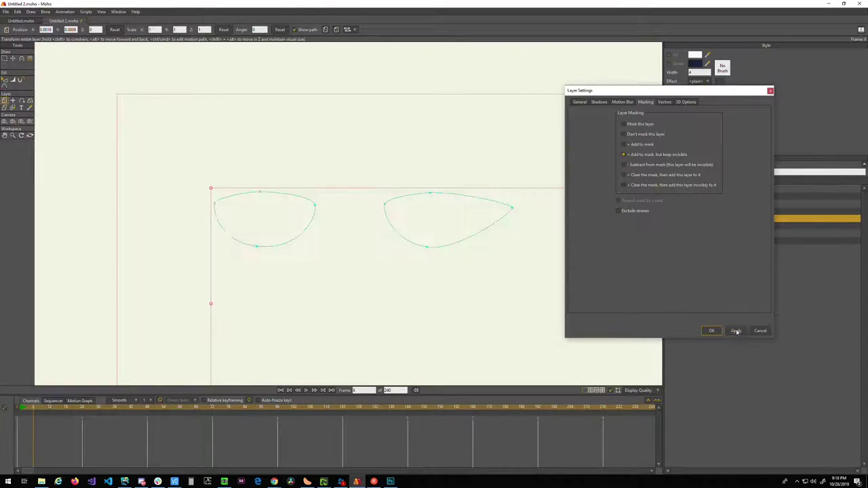
{"action": "left_click", "coordinate": [710, 330]}
{"action": "double_click", "coordinate": [707, 219]}
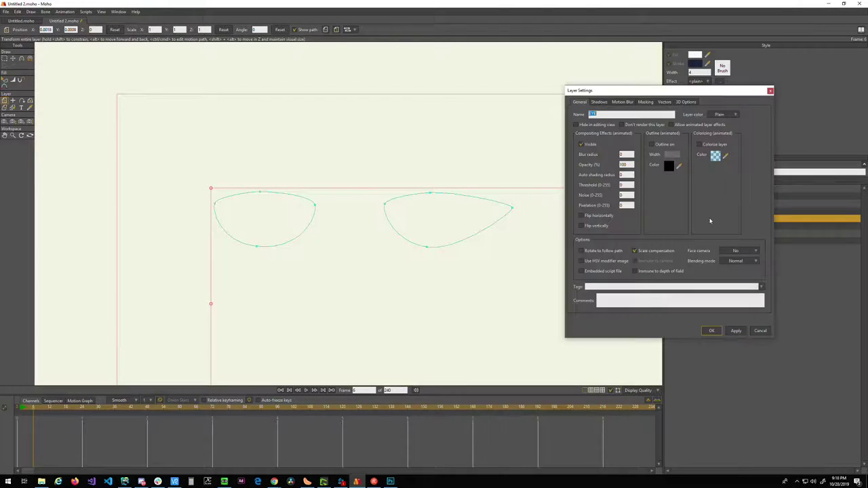
{"action": "left_click", "coordinate": [744, 333]}
- Move the PUPILS layer back above the EYE layer, keeping its name
{"action": "left_click_drag", "start_coordinate": [709, 227], "coordinate": [710, 217]}
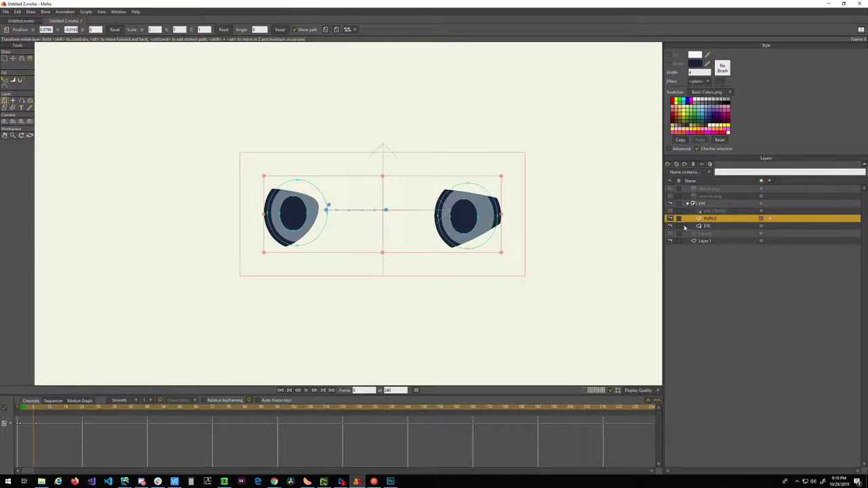
{"action": "double_click", "coordinate": [710, 219]}
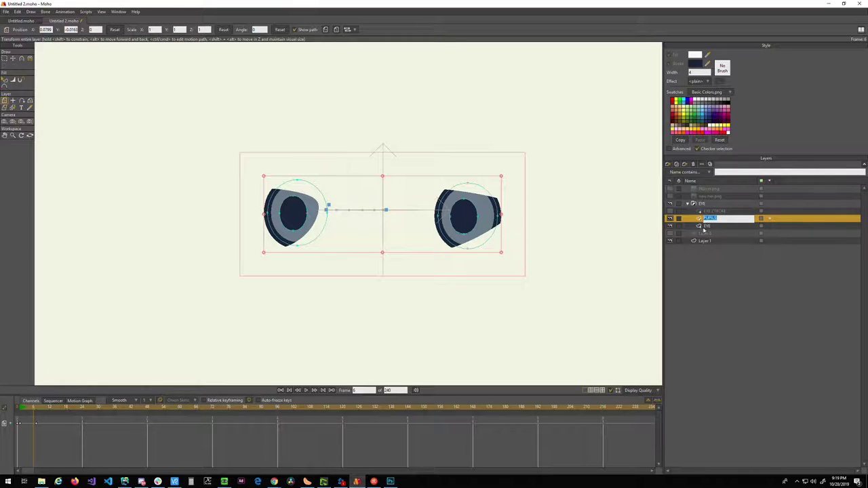
{"action": "key", "text": "Return"}
- Turn on Exclude strokes in the EYE layer's masking settings and apply it
{"action": "double_click", "coordinate": [716, 231]}
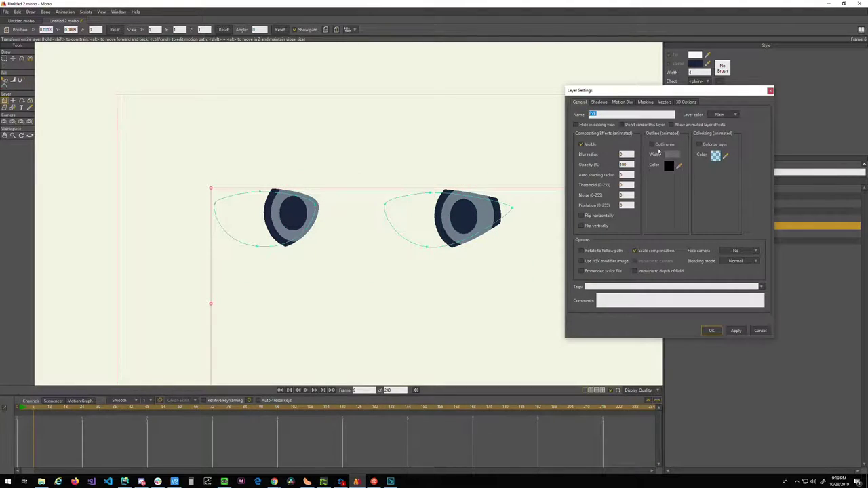
{"action": "left_click", "coordinate": [645, 103]}
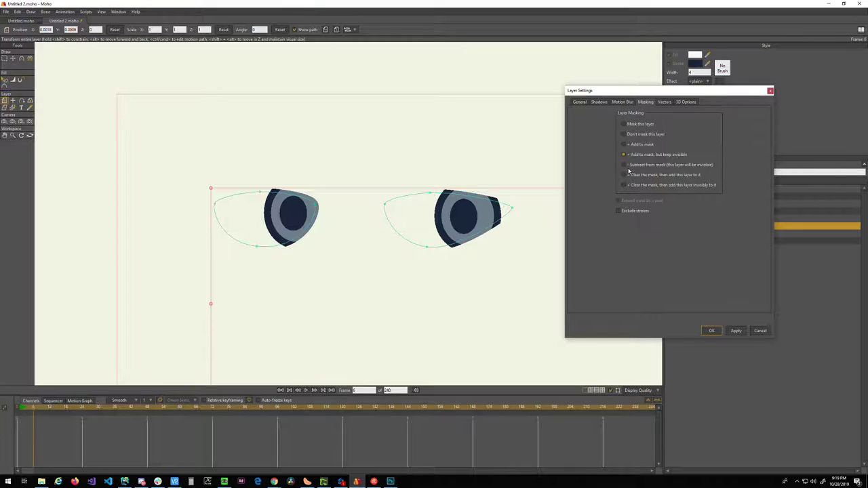
{"action": "left_click", "coordinate": [620, 211]}
{"action": "left_click", "coordinate": [735, 332]}
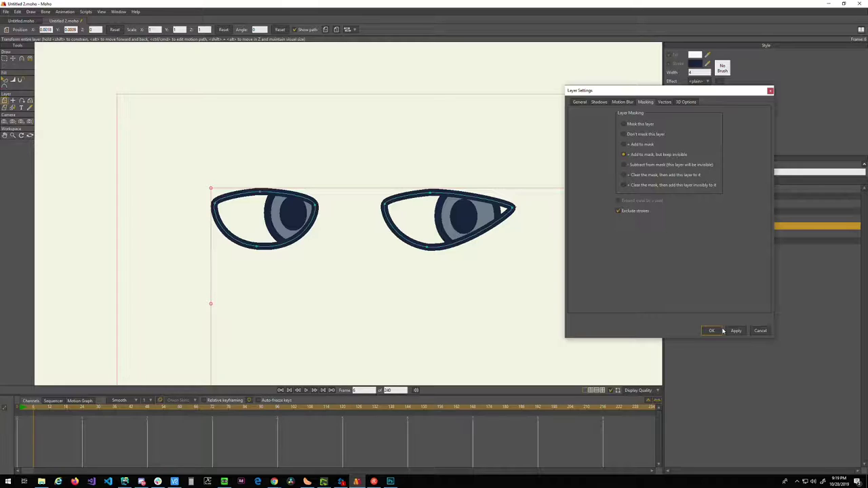
- Change the EYE layer's masking to Add to mask and apply the setting
{"action": "left_click", "coordinate": [624, 145]}
{"action": "left_click", "coordinate": [735, 331]}
{"action": "left_click", "coordinate": [711, 331]}
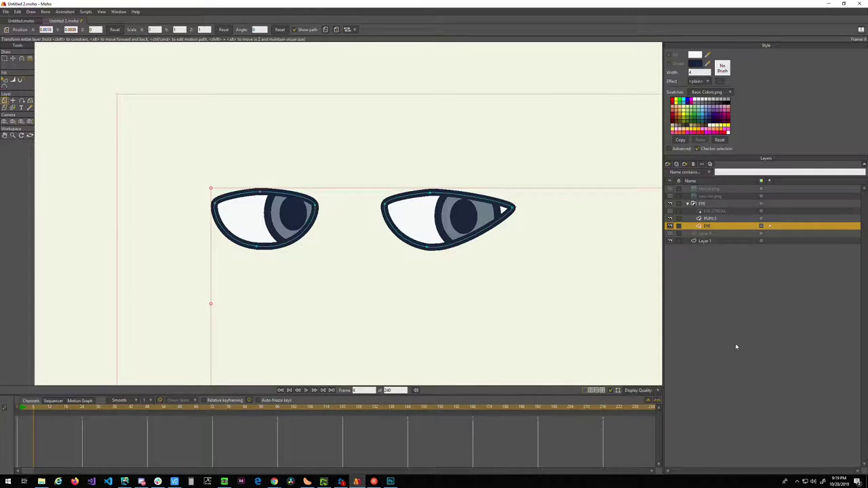
- Place the EYE layer's origin point between the two eyes
{"action": "double_click", "coordinate": [707, 227]}
{"action": "key", "text": "Return"}
{"action": "left_click", "coordinate": [12, 100]}
{"action": "left_click", "coordinate": [292, 195]}
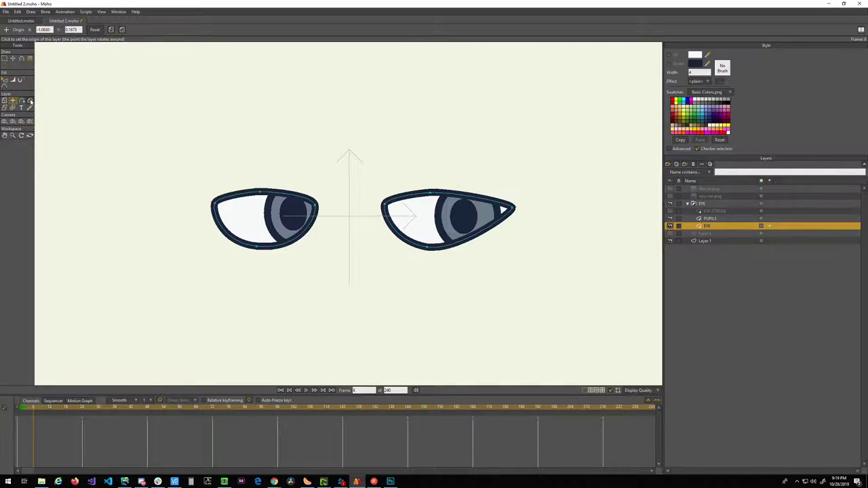
- Try stretching the EYE layer vertically to a Y scale of about 1.39, and undo the change
{"action": "left_click", "coordinate": [4, 101]}
{"action": "left_click_drag", "start_coordinate": [363, 189], "coordinate": [393, 179]}
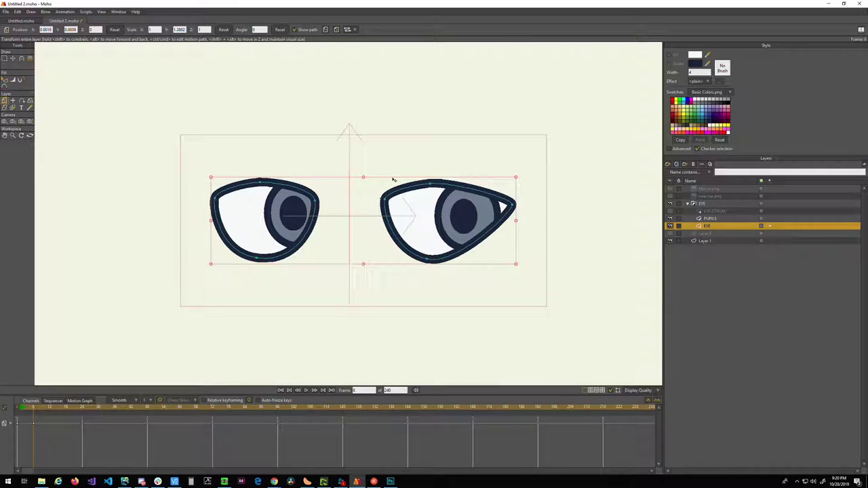
{"action": "key", "text": "ctrl+z"}
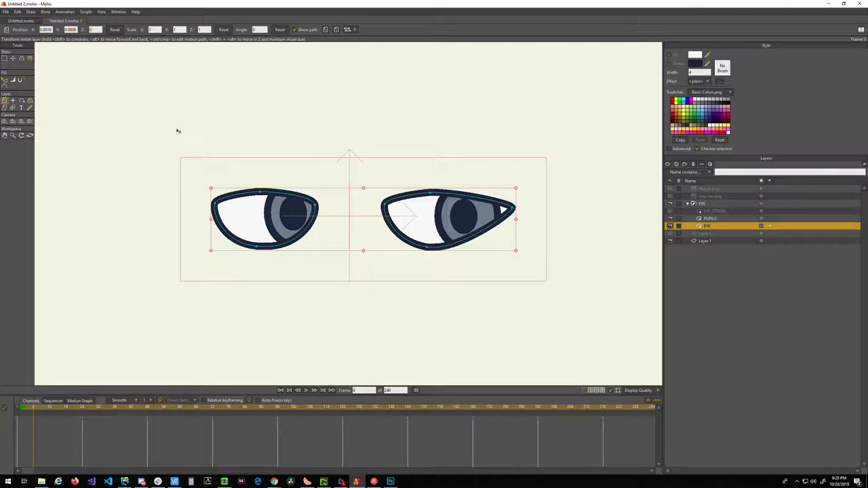
- Select the PUPILS layer and set the timeline to frame 2
{"action": "left_click", "coordinate": [718, 218]}
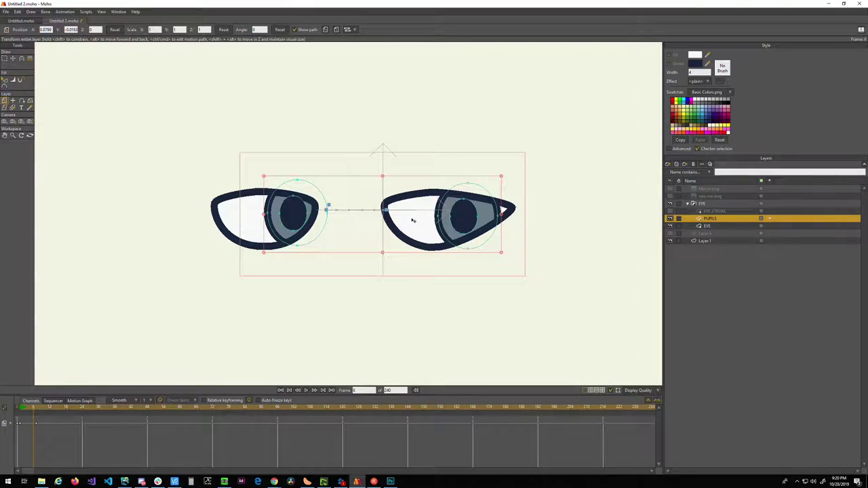
{"action": "left_click", "coordinate": [17, 408]}
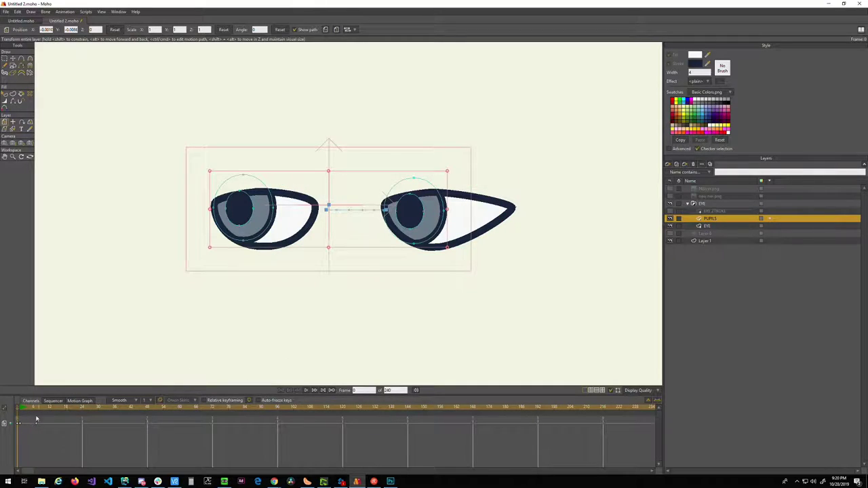
{"action": "mouse_move", "coordinate": [21, 408]}
{"action": "left_mouse_down"}
{"action": "mouse_move", "coordinate": [65, 405]}
{"action": "mouse_move", "coordinate": [24, 409]}
{"action": "mouse_move", "coordinate": [66, 412]}
{"action": "mouse_move", "coordinate": [23, 415]}
{"action": "left_mouse_up"}
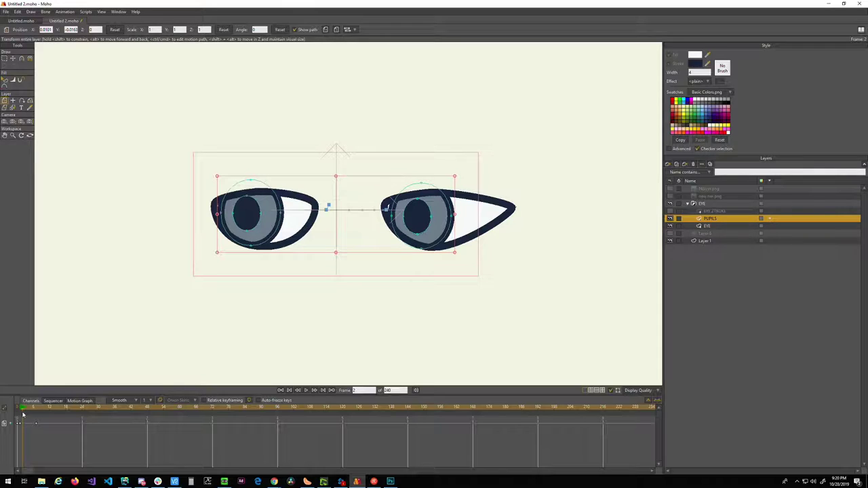
- Switch to the Chrome browser and show the stream titles page of Restream
{"action": "key", "text": "alt+Tab"}
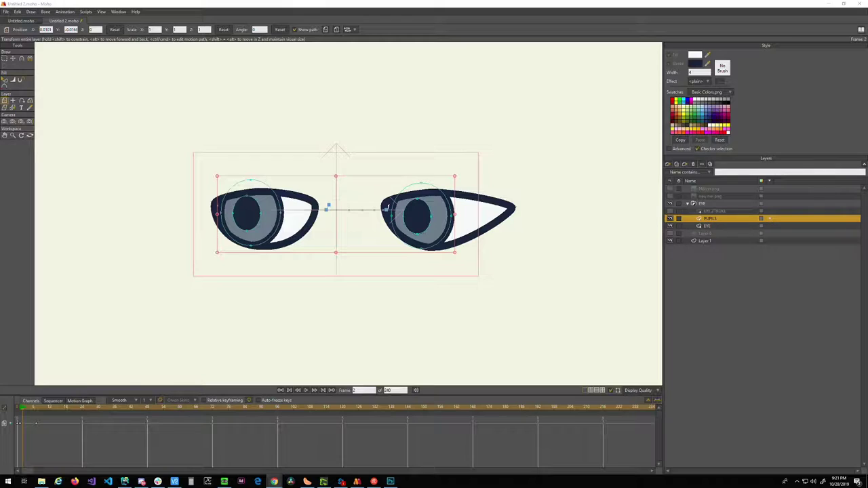
{"action": "left_click_drag", "start_coordinate": [0, 149], "coordinate": [539, 101]}
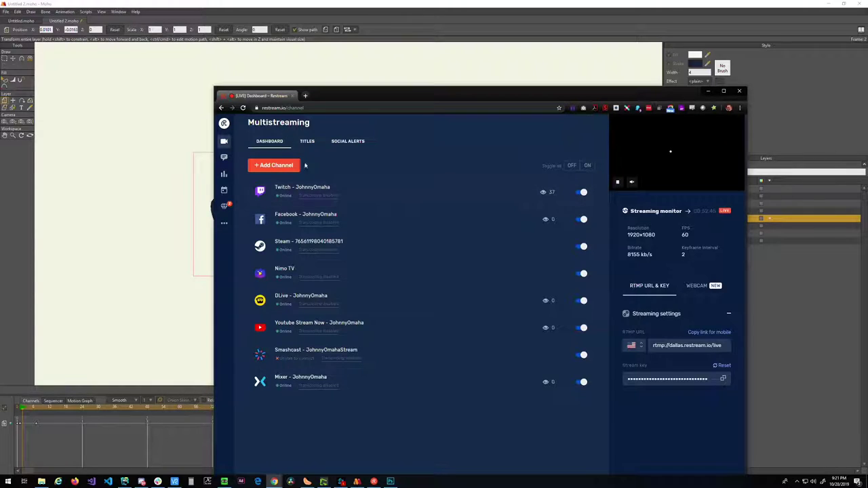
{"action": "left_click", "coordinate": [307, 141]}
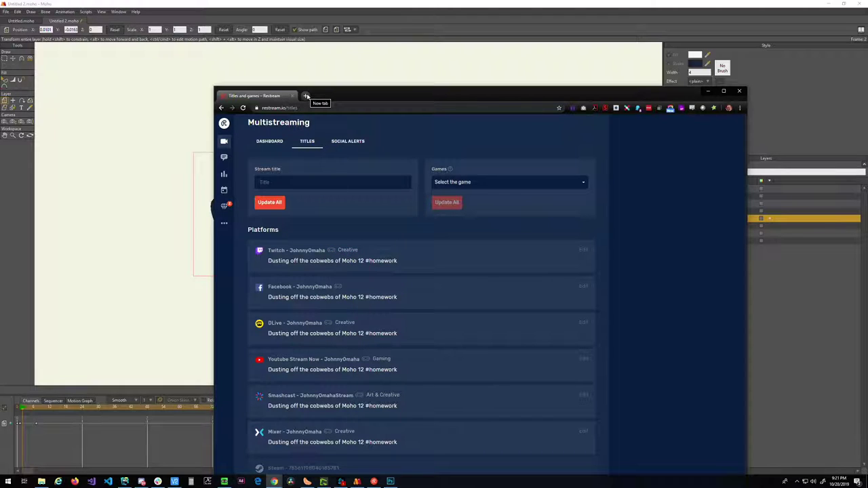
- Load the streamer's Twitch channel page in a new browser tab
{"action": "left_click", "coordinate": [306, 96]}
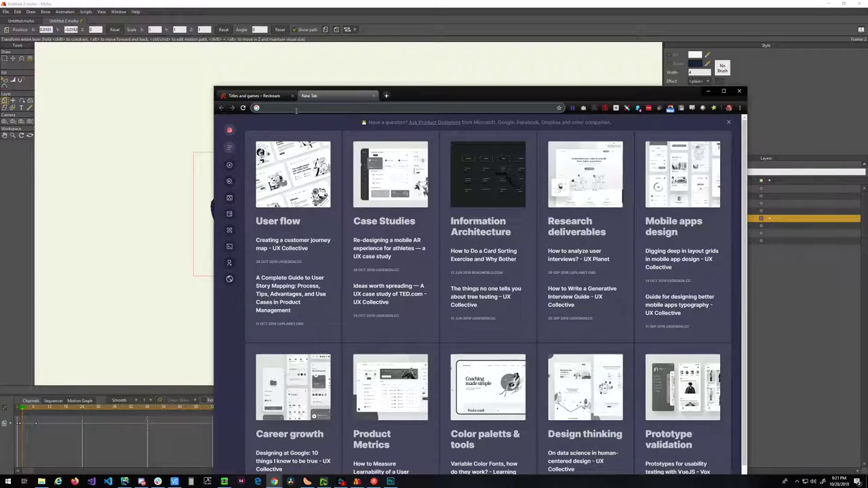
{"action": "type", "text": "twitch.tv/johnnyomaha"}
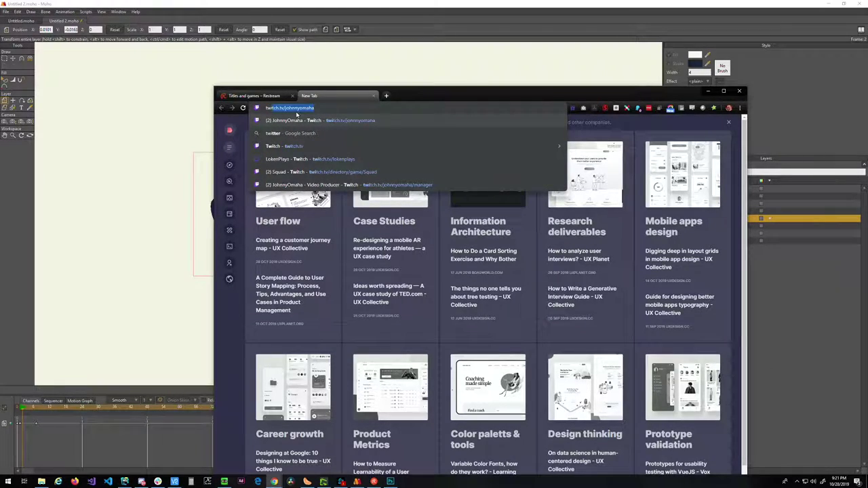
{"action": "key", "text": "Return"}
{"action": "left_click_drag", "start_coordinate": [443, 96], "coordinate": [483, 45]}
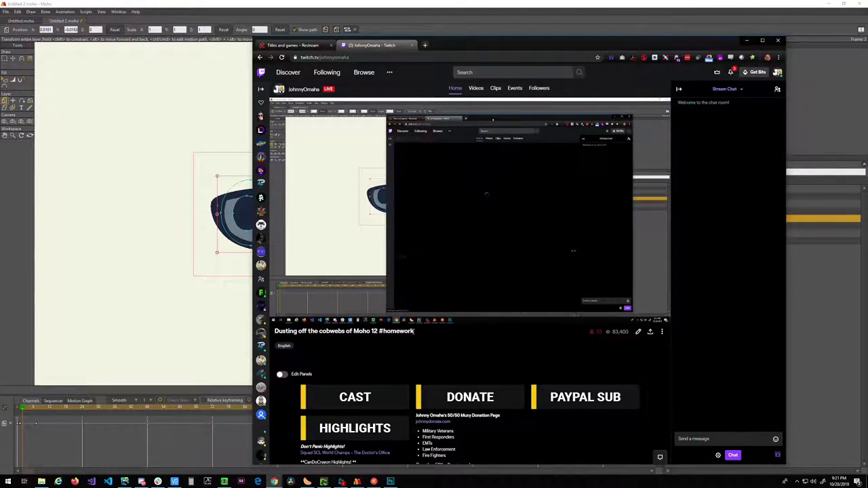
- Set the Twitch broadcast category to Art, save the options, and move the browser away from the Moho window
{"action": "left_click", "coordinate": [638, 332]}
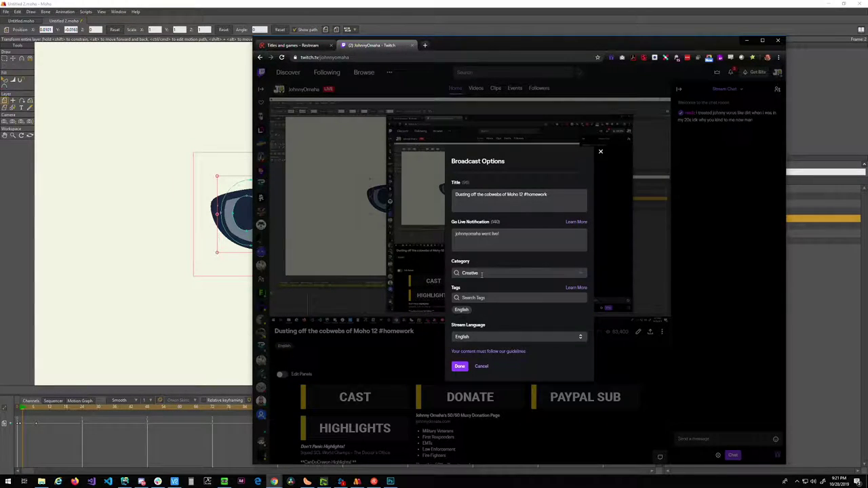
{"action": "left_click", "coordinate": [483, 274]}
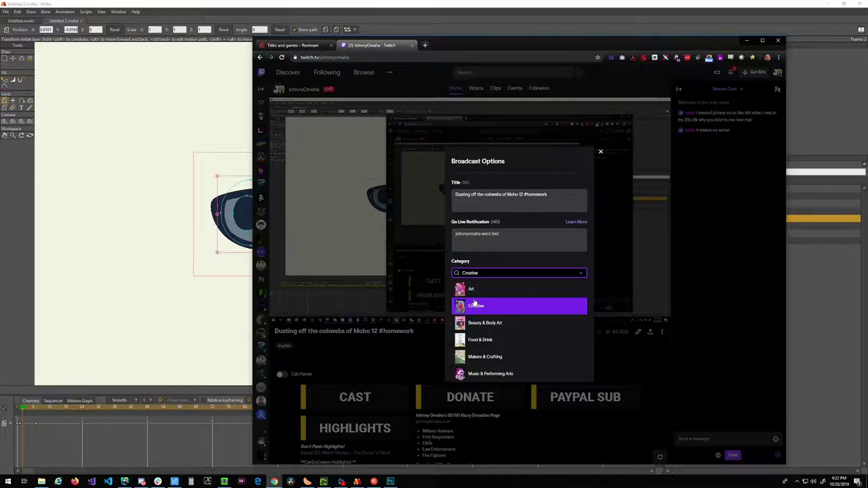
{"action": "left_click", "coordinate": [473, 289]}
{"action": "left_click", "coordinate": [458, 366]}
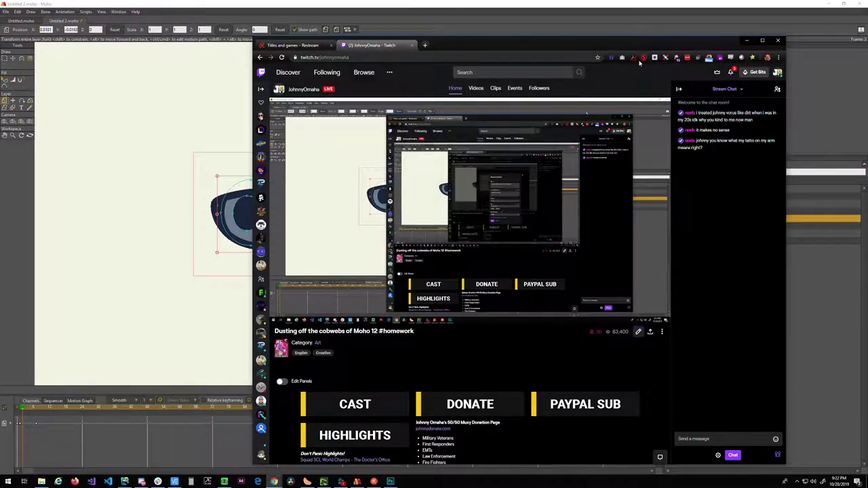
{"action": "left_click_drag", "start_coordinate": [420, 47], "coordinate": [365, 48]}
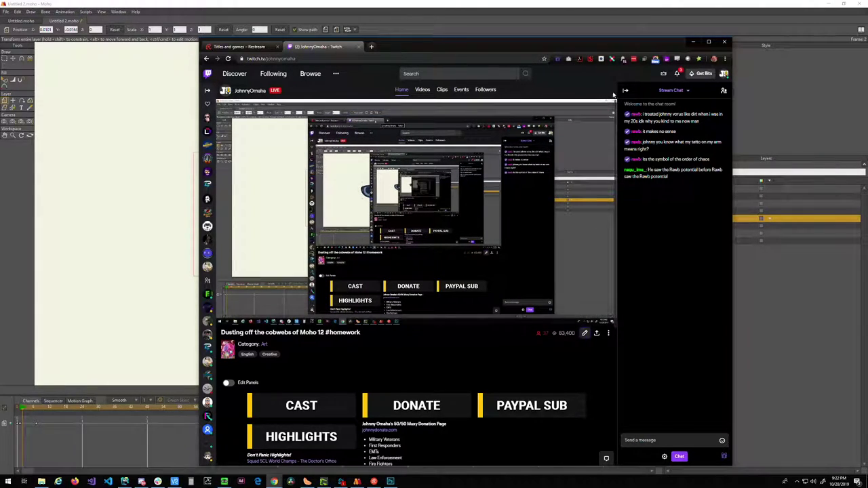
{"action": "left_click_drag", "start_coordinate": [634, 42], "coordinate": [610, 0]}
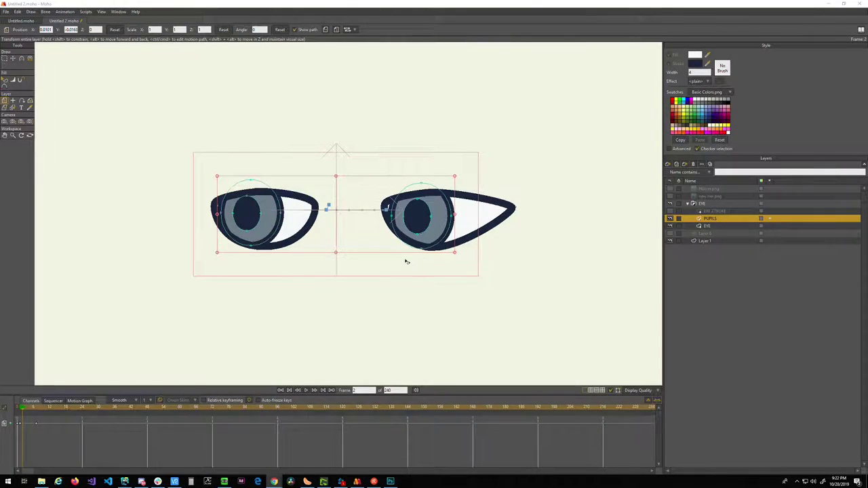
- Reposition the PUPILS layer at frame 2 to about X 0.0181, Y -0.0158
{"action": "scroll", "coordinate": [405, 263], "scroll_direction": "up", "scroll_amount": 1}
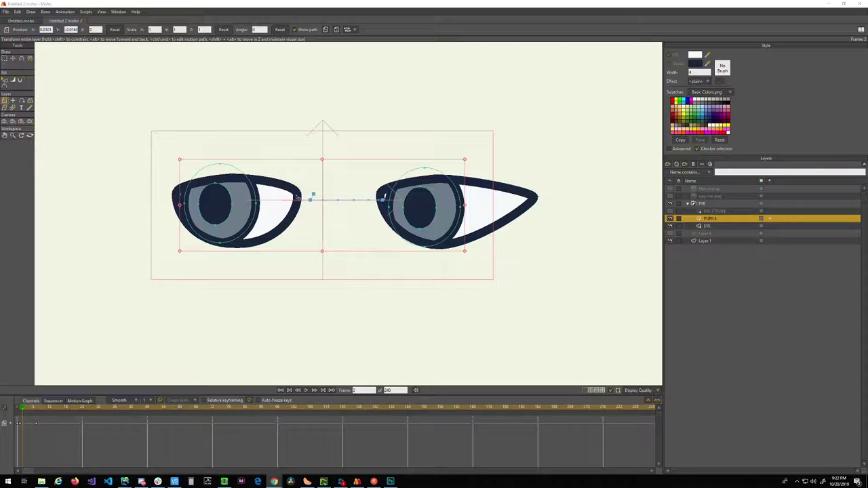
{"action": "left_click", "coordinate": [707, 221]}
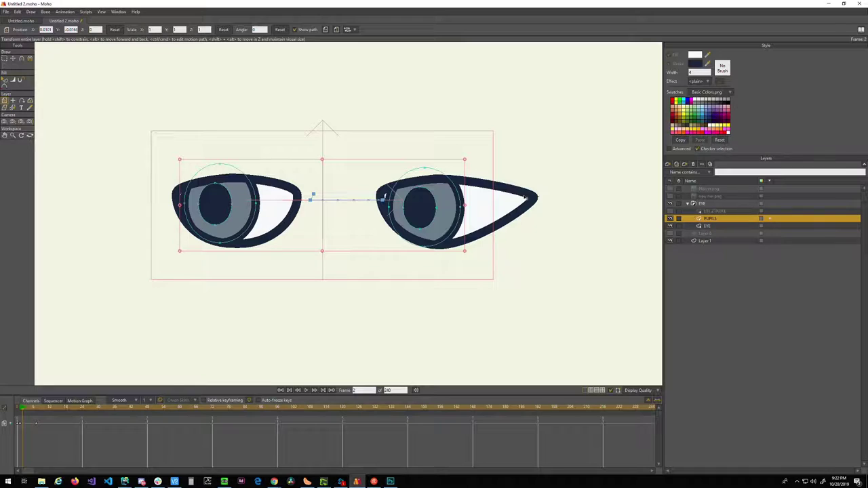
{"action": "mouse_move", "coordinate": [300, 223]}
{"action": "left_mouse_down"}
{"action": "mouse_move", "coordinate": [350, 224]}
{"action": "mouse_move", "coordinate": [332, 223]}
{"action": "mouse_move", "coordinate": [345, 215]}
{"action": "mouse_move", "coordinate": [342, 227]}
{"action": "mouse_move", "coordinate": [305, 223]}
{"action": "left_mouse_up"}
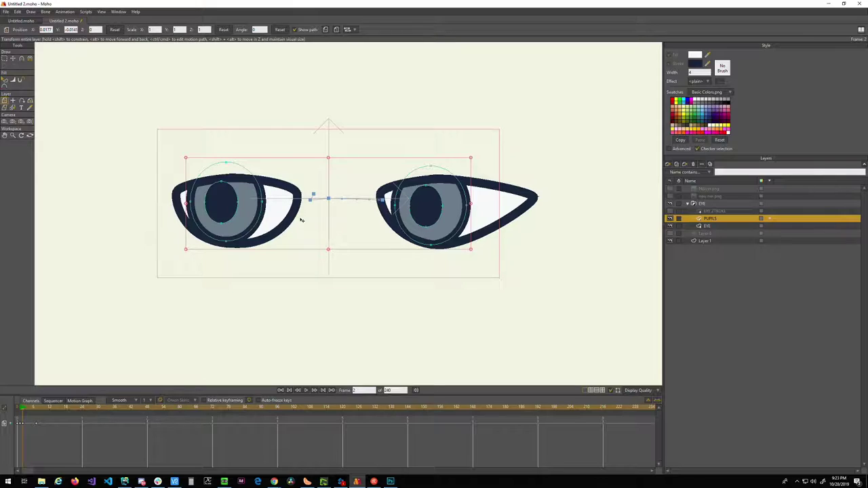
{"action": "mouse_move", "coordinate": [431, 225]}
{"action": "left_mouse_down"}
{"action": "mouse_move", "coordinate": [419, 230]}
{"action": "mouse_move", "coordinate": [436, 232]}
{"action": "mouse_move", "coordinate": [431, 226]}
{"action": "left_mouse_up"}
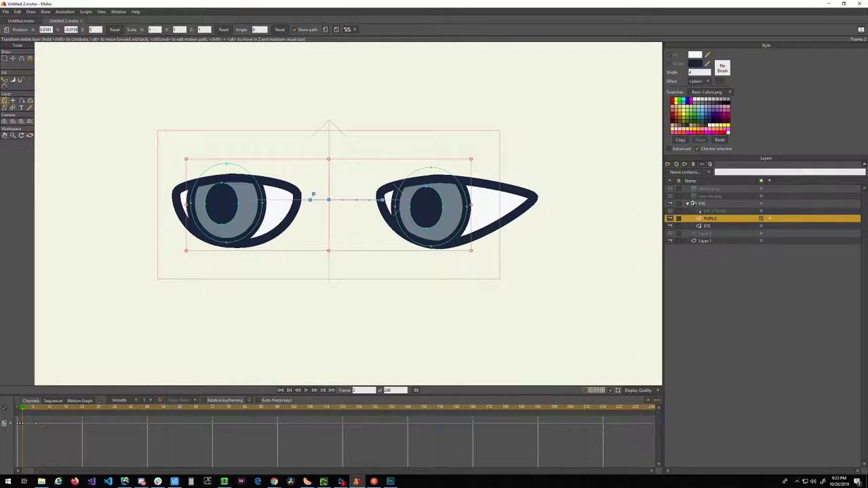
{"action": "left_click", "coordinate": [20, 409]}
{"action": "left_click", "coordinate": [23, 408]}
- Delete the hidden EYE STROKE layer from the EYE group
{"action": "left_click", "coordinate": [713, 211]}
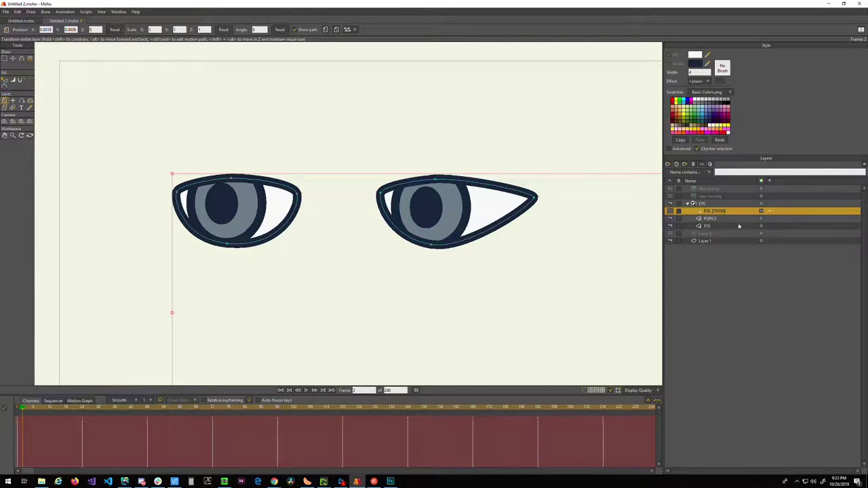
{"action": "left_click", "coordinate": [693, 164]}
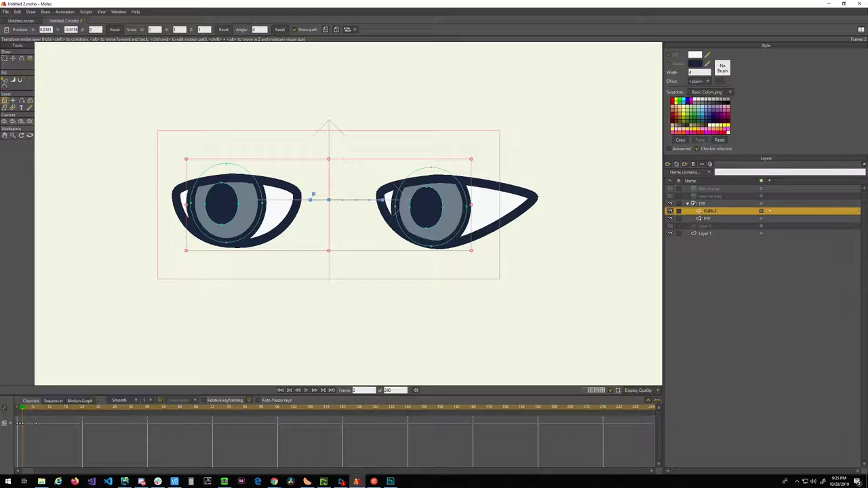
- Switch to the Google Photos browser window, examine the drawings on the signed canvas up close, and move the window away
{"action": "key", "text": "alt+Tab"}
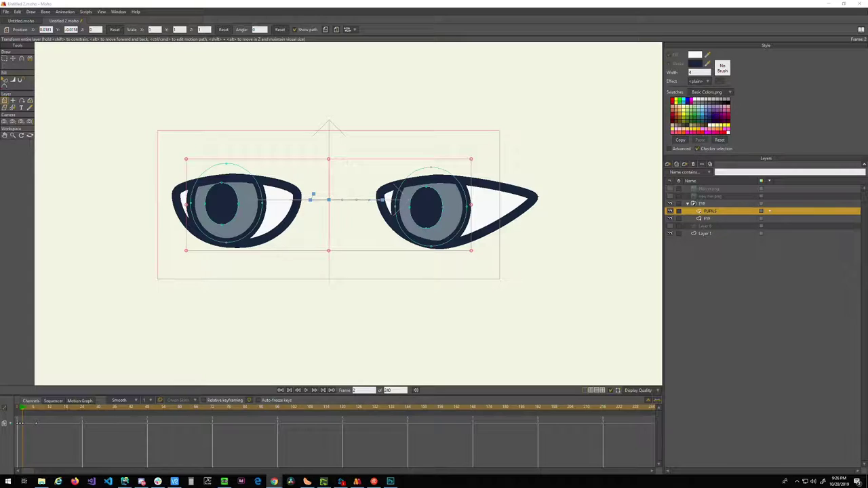
{"action": "left_click_drag", "start_coordinate": [866, 45], "coordinate": [676, 35]}
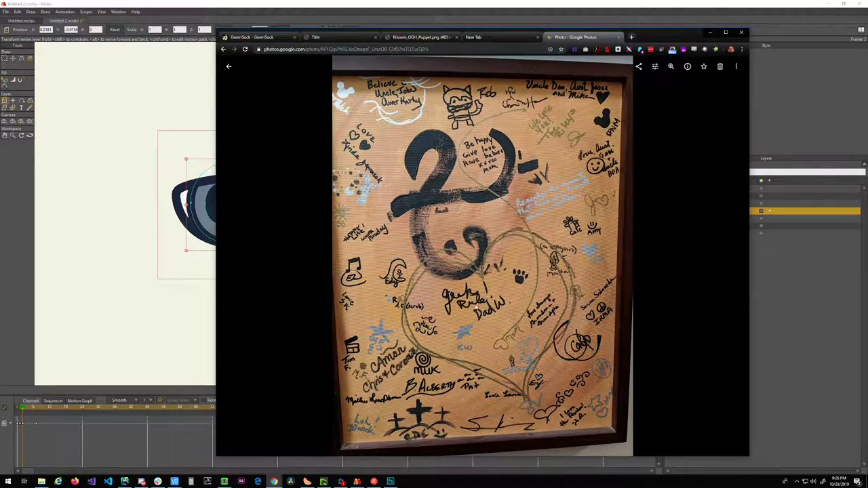
{"action": "scroll", "coordinate": [461, 156], "scroll_direction": "up", "scroll_amount": 5}
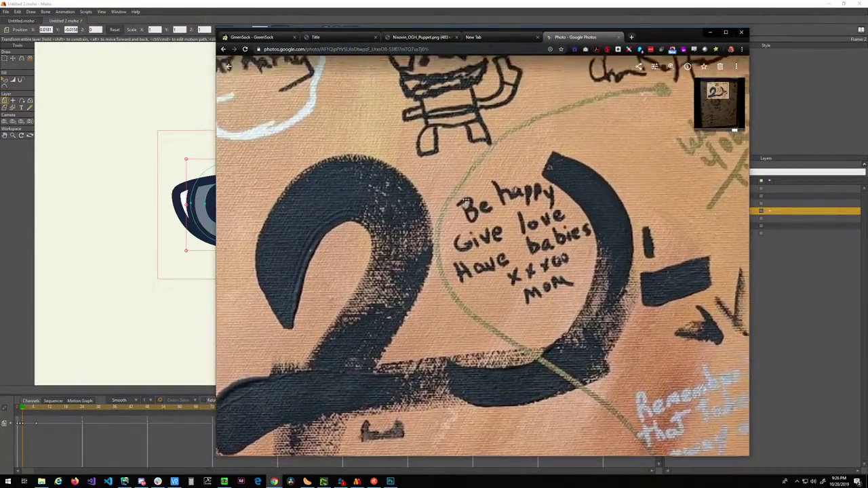
{"action": "mouse_move", "coordinate": [466, 200]}
{"action": "left_mouse_down"}
{"action": "mouse_move", "coordinate": [458, 352]}
{"action": "mouse_move", "coordinate": [450, 352]}
{"action": "left_mouse_up"}
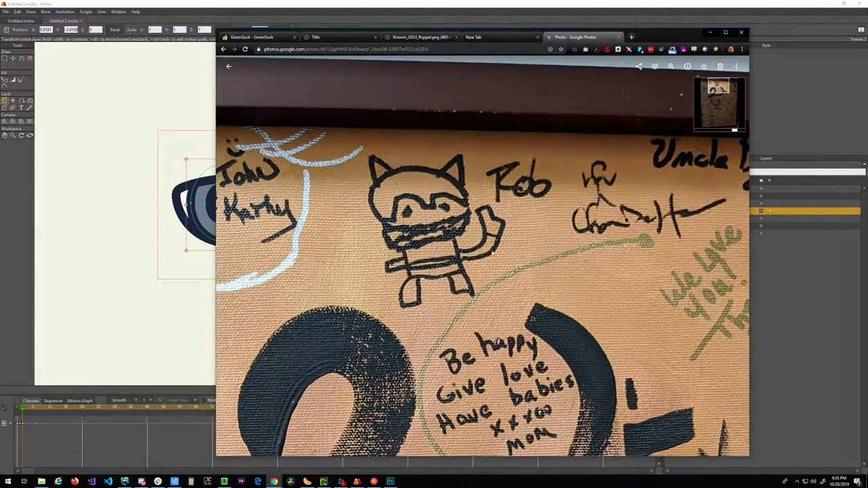
{"action": "scroll", "coordinate": [439, 265], "scroll_direction": "down", "scroll_amount": 3}
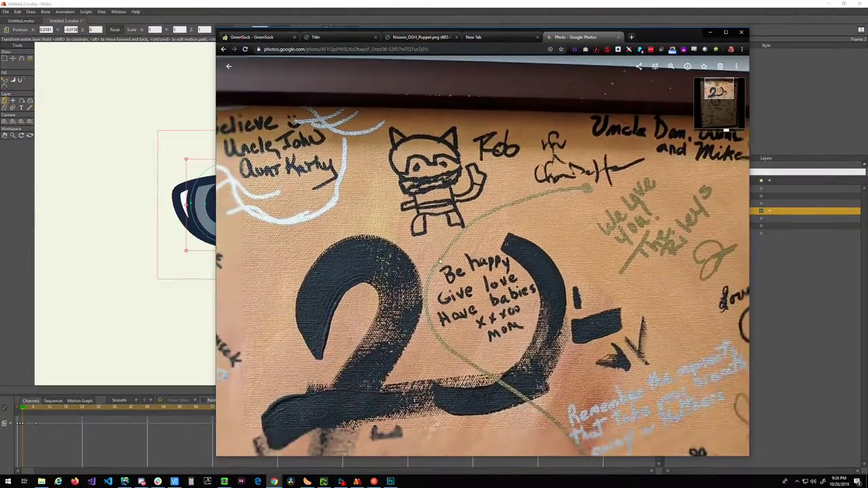
{"action": "left_click_drag", "start_coordinate": [517, 341], "coordinate": [408, 261]}
{"action": "scroll", "coordinate": [409, 261], "scroll_direction": "down", "scroll_amount": 3}
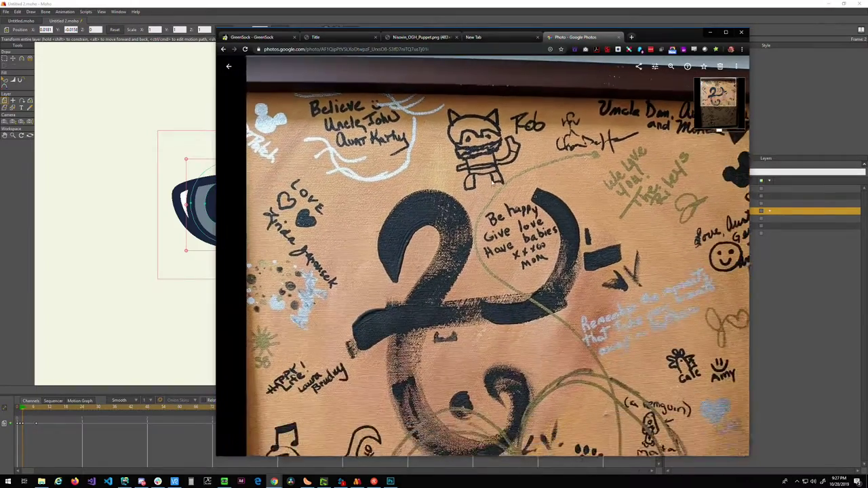
{"action": "scroll", "coordinate": [493, 182], "scroll_direction": "down", "scroll_amount": 2}
{"action": "left_click_drag", "start_coordinate": [661, 38], "coordinate": [867, 75]}
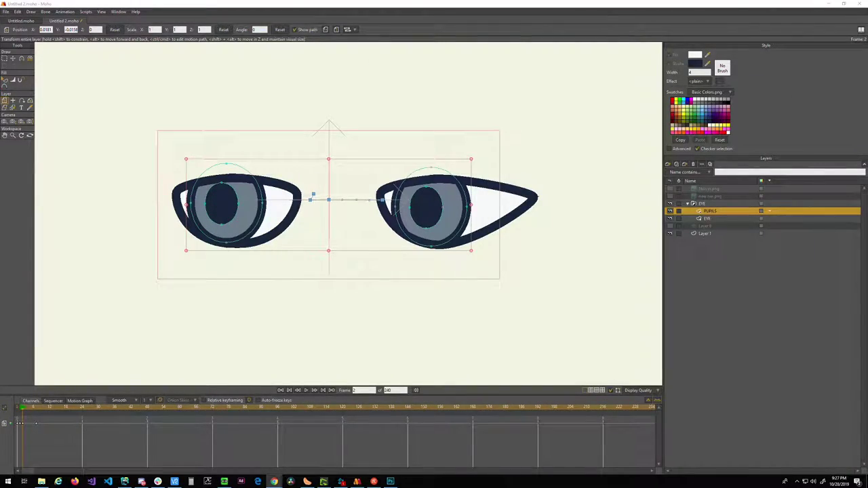
- Show the reference portrait image layer located directly above the EYE group
{"action": "left_click_drag", "start_coordinate": [418, 291], "coordinate": [424, 285]}
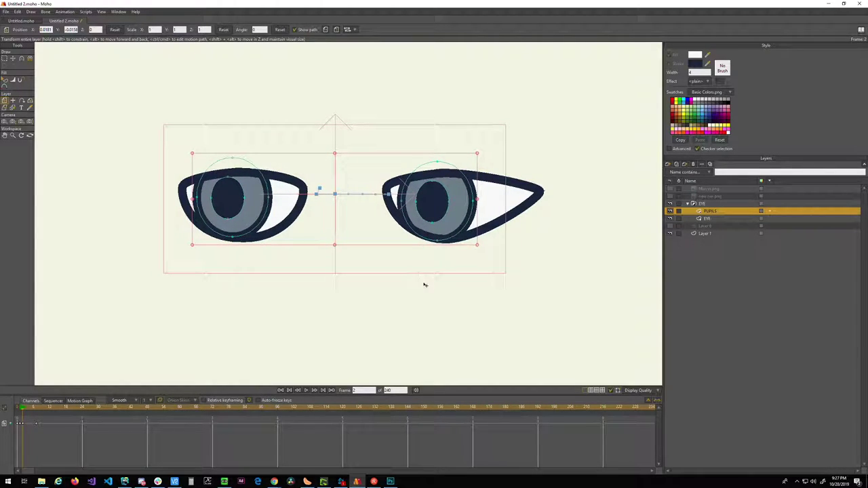
{"action": "mouse_move", "coordinate": [382, 304]}
{"action": "left_mouse_down"}
{"action": "mouse_move", "coordinate": [400, 287]}
{"action": "mouse_move", "coordinate": [427, 284]}
{"action": "left_mouse_up"}
{"action": "scroll", "coordinate": [428, 284], "scroll_direction": "down", "scroll_amount": 2}
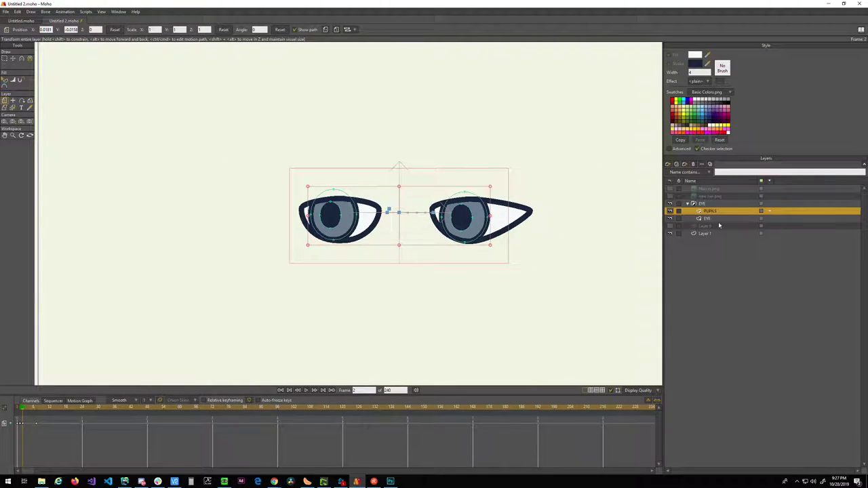
{"action": "scroll", "coordinate": [434, 234], "scroll_direction": "up", "scroll_amount": 3}
{"action": "scroll", "coordinate": [387, 242], "scroll_direction": "down", "scroll_amount": 2}
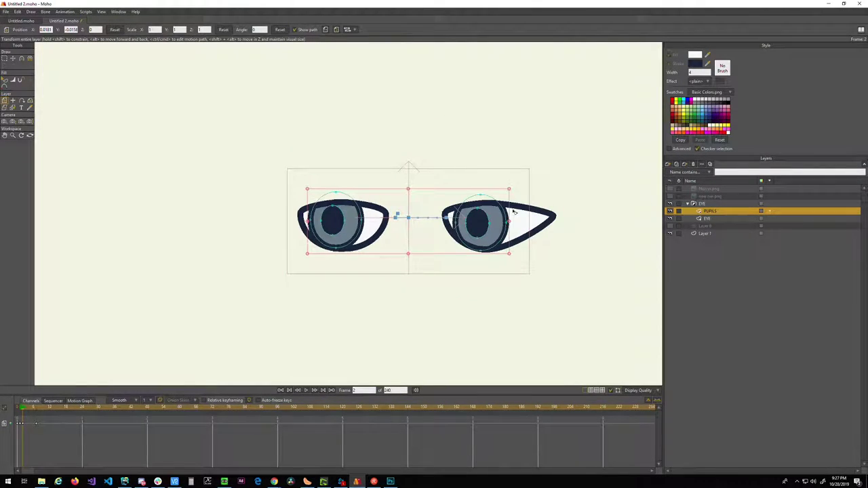
{"action": "left_click", "coordinate": [670, 196]}
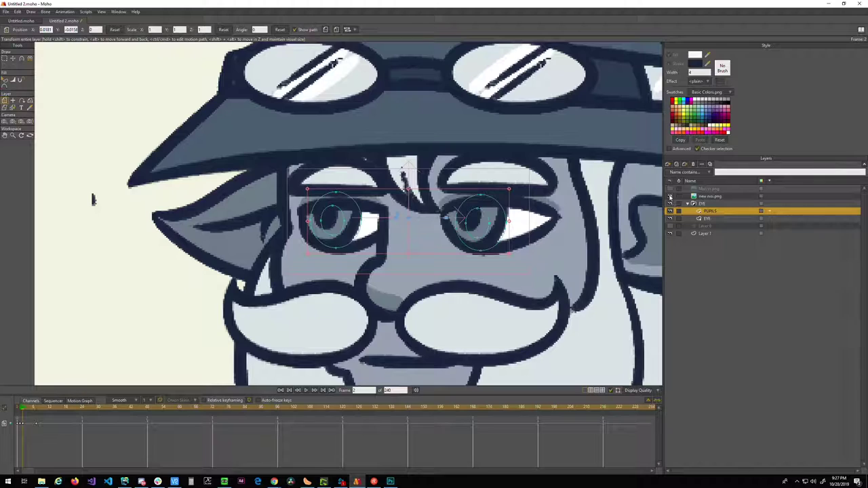
- Compare the vector eyes with the reference portrait by repeatedly hiding and showing the reference image layer
{"action": "left_click", "coordinate": [669, 196]}
{"action": "left_click", "coordinate": [670, 196]}
{"action": "left_click", "coordinate": [670, 196]}
{"action": "left_click", "coordinate": [670, 196]}
{"action": "left_click", "coordinate": [670, 197]}
{"action": "left_click", "coordinate": [670, 197]}
{"action": "left_click", "coordinate": [670, 196]}
{"action": "left_click", "coordinate": [670, 197]}
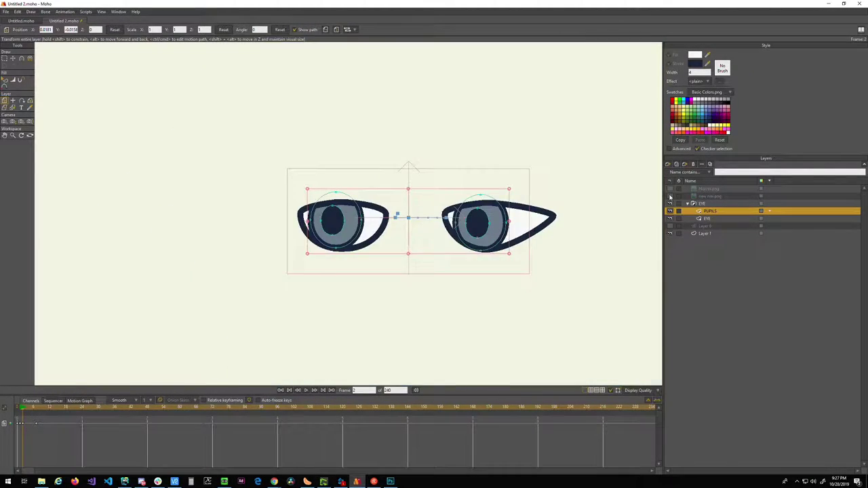
- Examine how the reference portrait's eyes, face, beard and coat are drawn, both up close and from farther away
{"action": "scroll", "coordinate": [484, 227], "scroll_direction": "up", "scroll_amount": 3}
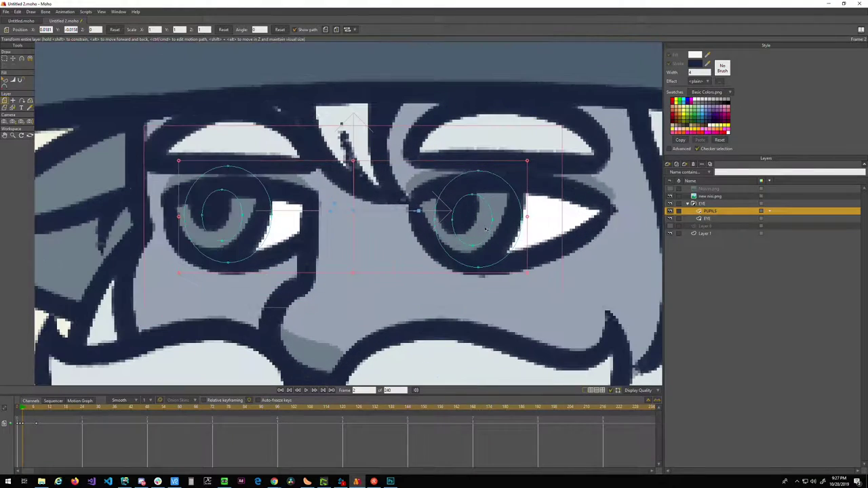
{"action": "scroll", "coordinate": [477, 193], "scroll_direction": "down", "scroll_amount": 2}
{"action": "scroll", "coordinate": [131, 194], "scroll_direction": "down", "scroll_amount": 3}
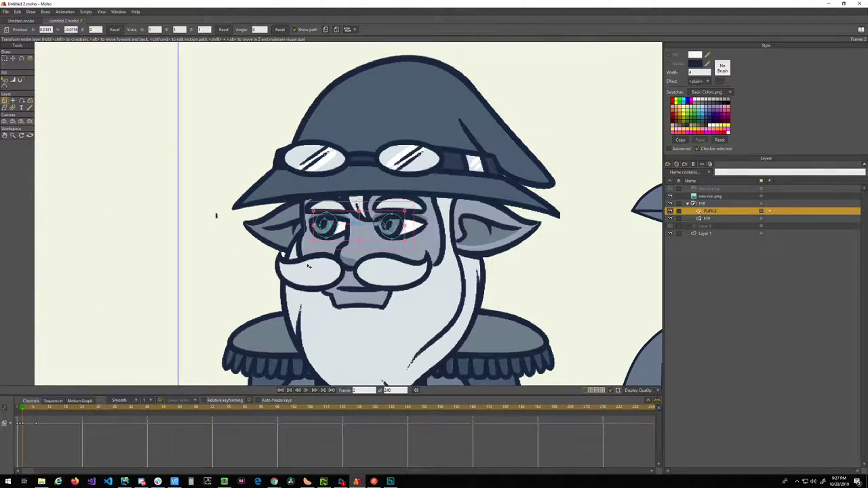
{"action": "scroll", "coordinate": [365, 214], "scroll_direction": "down", "scroll_amount": 5}
{"action": "scroll", "coordinate": [366, 215], "scroll_direction": "down", "scroll_amount": 2}
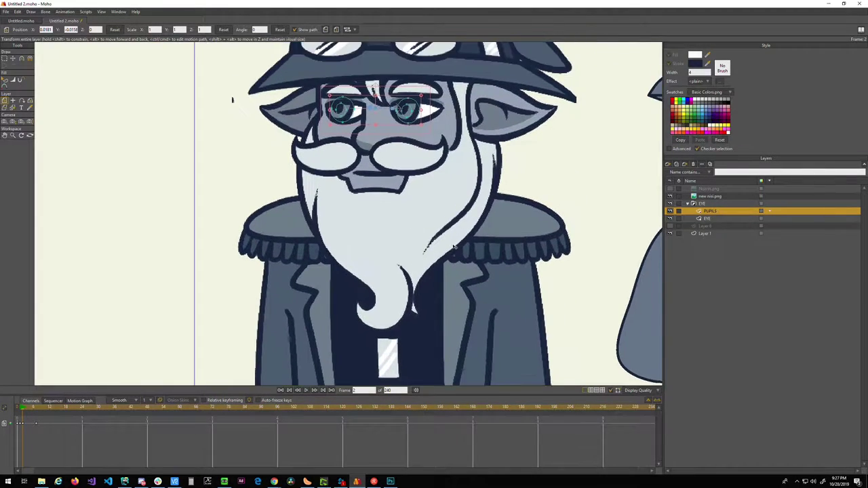
{"action": "scroll", "coordinate": [366, 223], "scroll_direction": "up", "scroll_amount": 4}
{"action": "scroll", "coordinate": [370, 262], "scroll_direction": "down", "scroll_amount": 3}
{"action": "scroll", "coordinate": [370, 262], "scroll_direction": "up", "scroll_amount": 5}
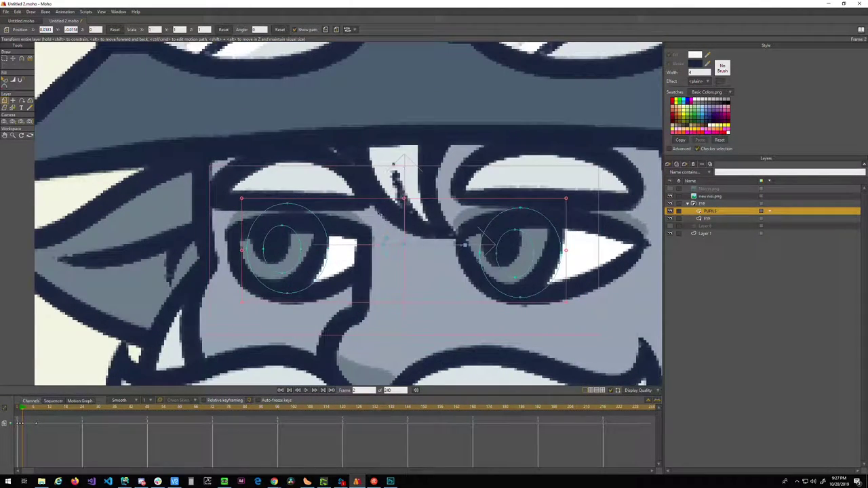
{"action": "scroll", "coordinate": [407, 201], "scroll_direction": "up", "scroll_amount": 2}
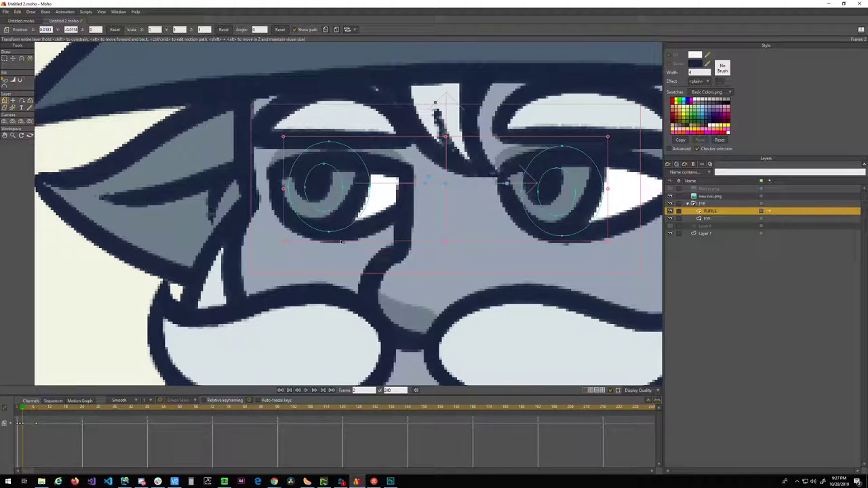
{"action": "scroll", "coordinate": [380, 255], "scroll_direction": "up", "scroll_amount": 3}
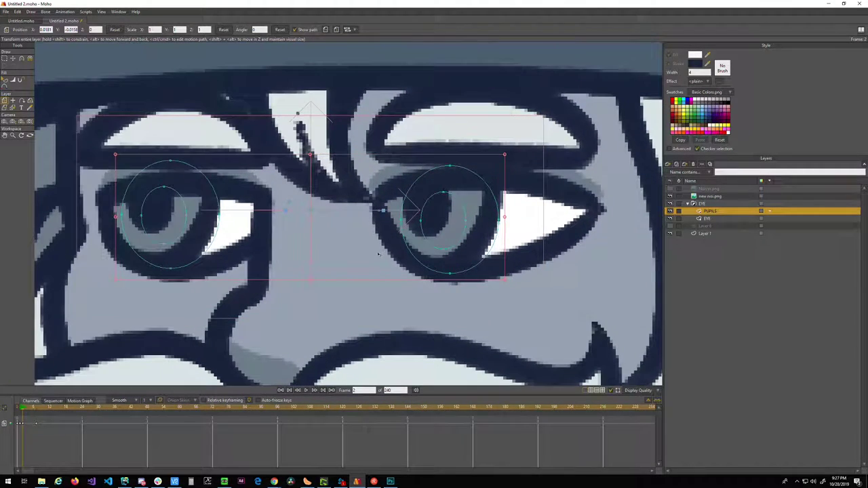
{"action": "scroll", "coordinate": [380, 255], "scroll_direction": "down", "scroll_amount": 3}
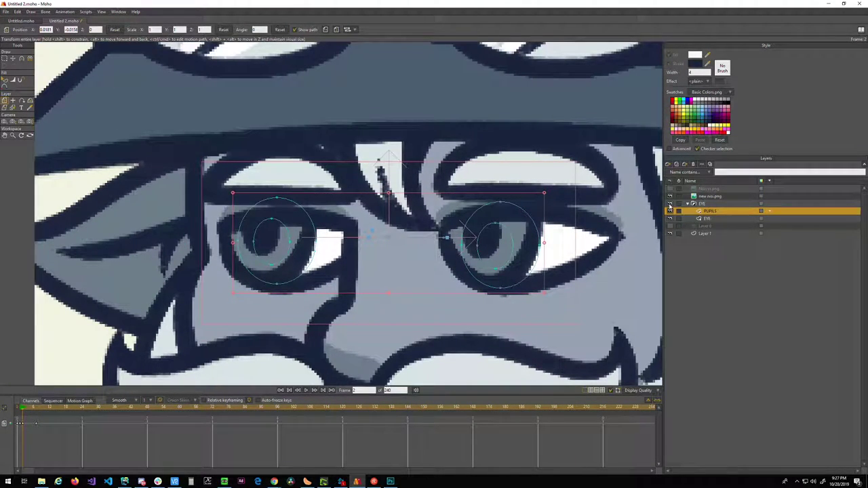
- Set the reference portrait image layer's opacity to 50% and select the PUPILS layer in the EYE group
{"action": "left_click", "coordinate": [710, 196]}
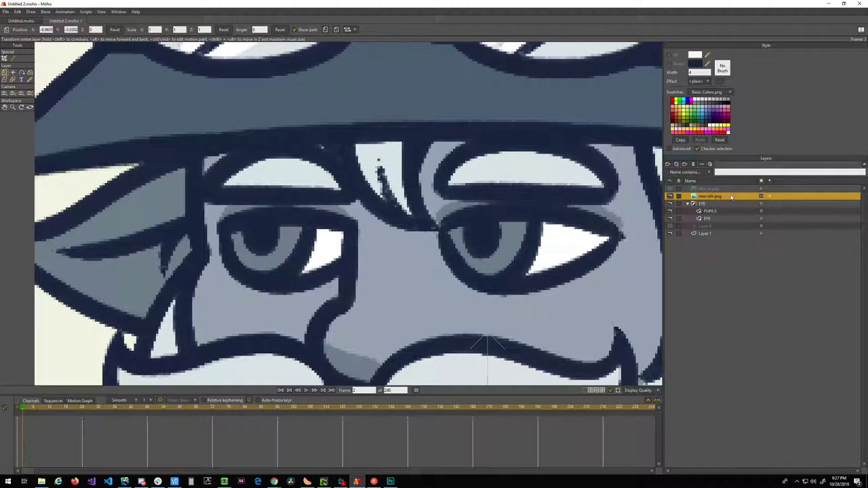
{"action": "double_click", "coordinate": [712, 197]}
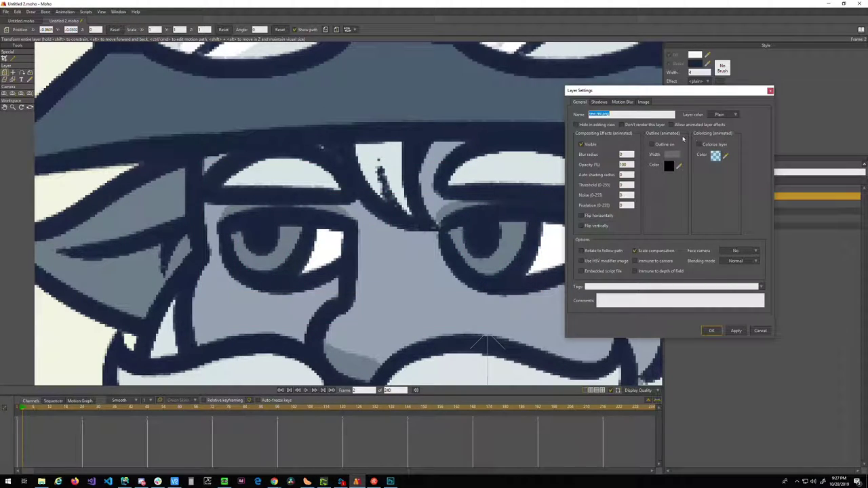
{"action": "double_click", "coordinate": [626, 164]}
{"action": "type", "text": "50"}
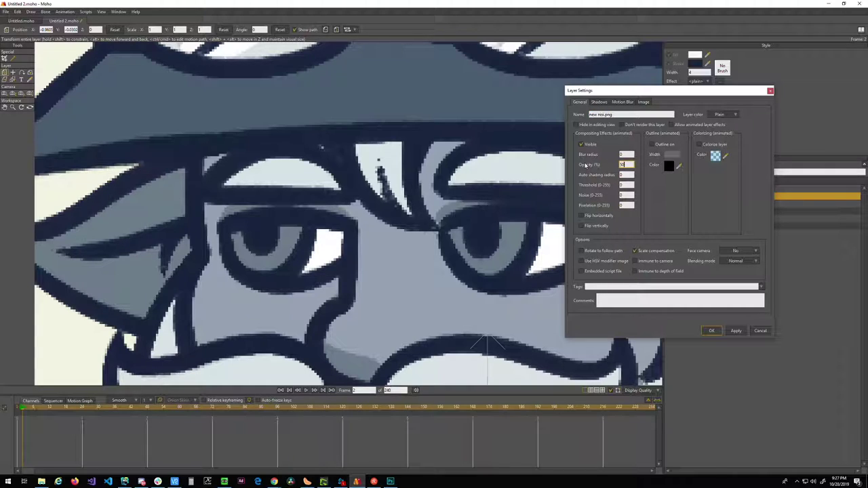
{"action": "left_click", "coordinate": [737, 332]}
{"action": "left_click", "coordinate": [712, 332]}
{"action": "mouse_move", "coordinate": [477, 284]}
{"action": "left_mouse_down"}
{"action": "mouse_move", "coordinate": [493, 259]}
{"action": "mouse_move", "coordinate": [486, 273]}
{"action": "left_mouse_up"}
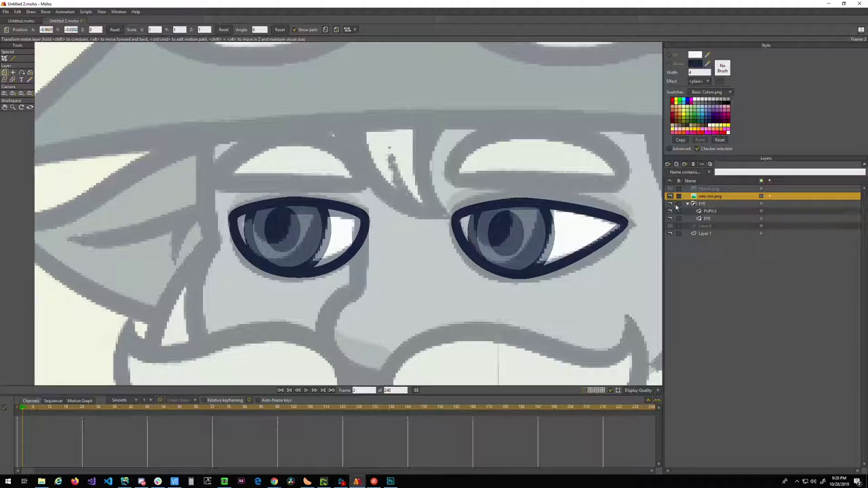
{"action": "left_click", "coordinate": [705, 204]}
{"action": "left_click", "coordinate": [708, 211]}
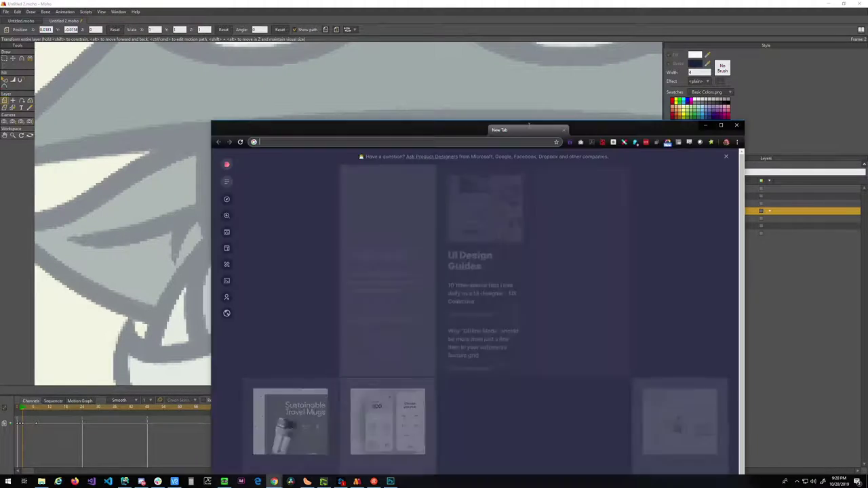
- Switch to a new Chrome browser window, search the web for "clip studio paint" and open its official site
{"action": "left_click_drag", "start_coordinate": [529, 128], "coordinate": [561, 75]}
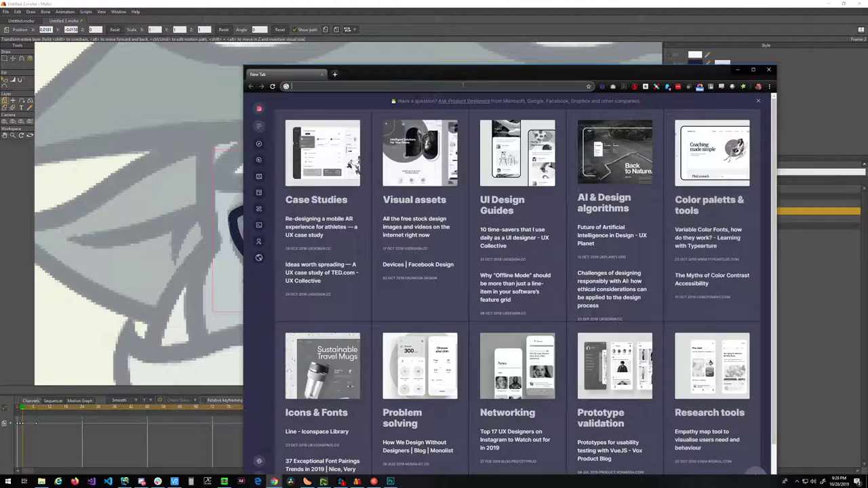
{"action": "type", "text": "clip studio paint"}
{"action": "key", "text": "Return"}
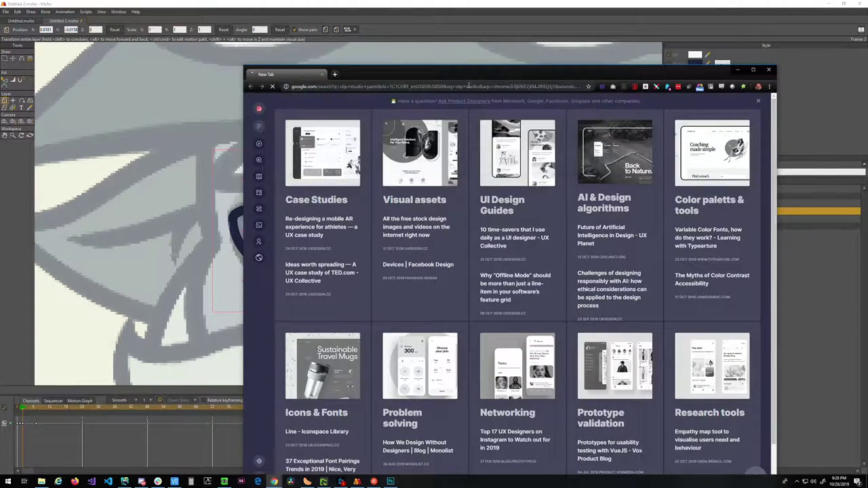
{"action": "left_click", "coordinate": [372, 157]}
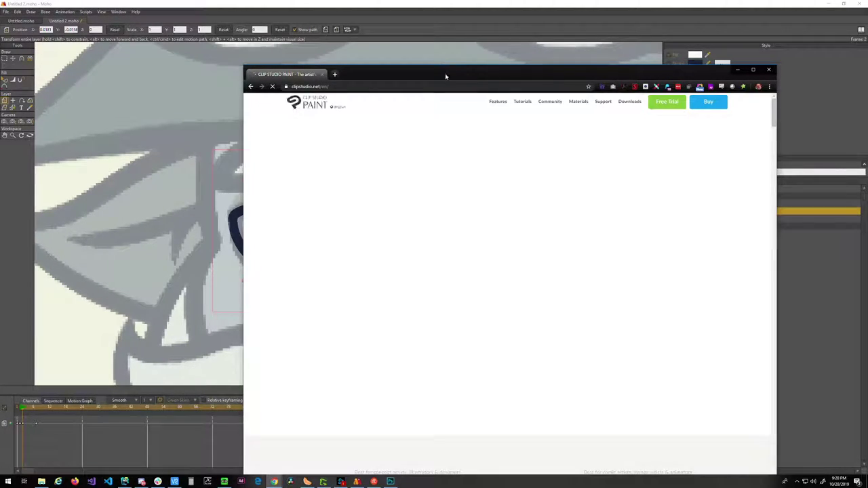
- Examine the Clip Studio Paint home page and its PRO and EX editions, and move the browser window out of the way
{"action": "left_click_drag", "start_coordinate": [446, 75], "coordinate": [476, 41]}
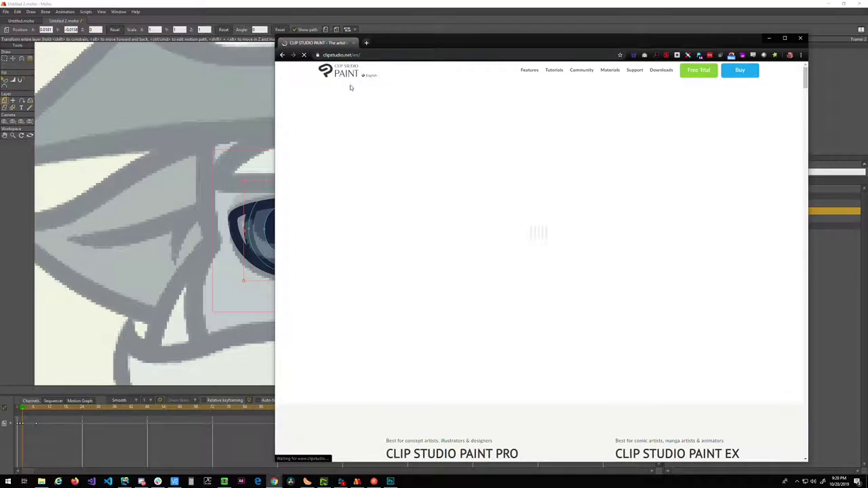
{"action": "scroll", "coordinate": [454, 273], "scroll_direction": "down", "scroll_amount": 2}
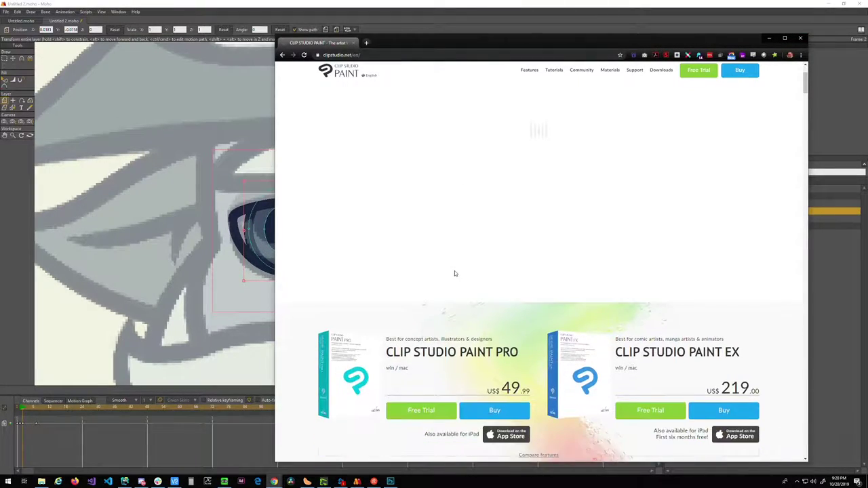
{"action": "scroll", "coordinate": [455, 273], "scroll_direction": "down", "scroll_amount": 2}
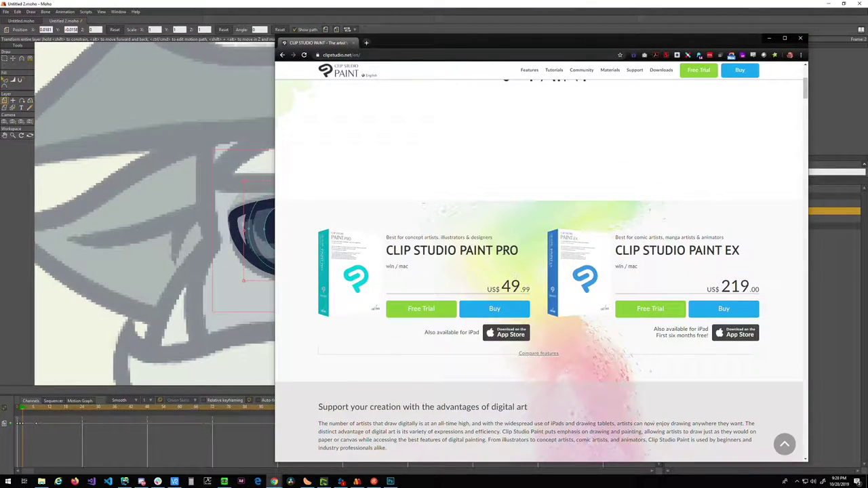
{"action": "scroll", "coordinate": [507, 259], "scroll_direction": "up", "scroll_amount": 3}
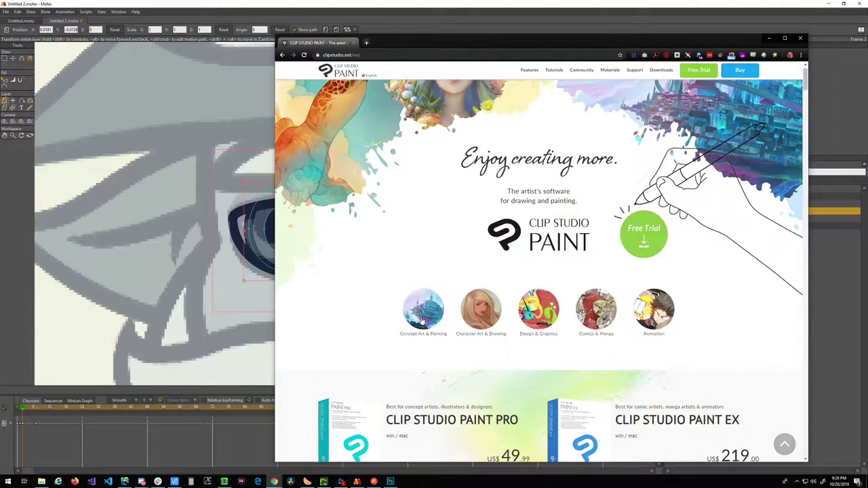
{"action": "scroll", "coordinate": [433, 332], "scroll_direction": "up", "scroll_amount": 1}
{"action": "scroll", "coordinate": [438, 332], "scroll_direction": "down", "scroll_amount": 2}
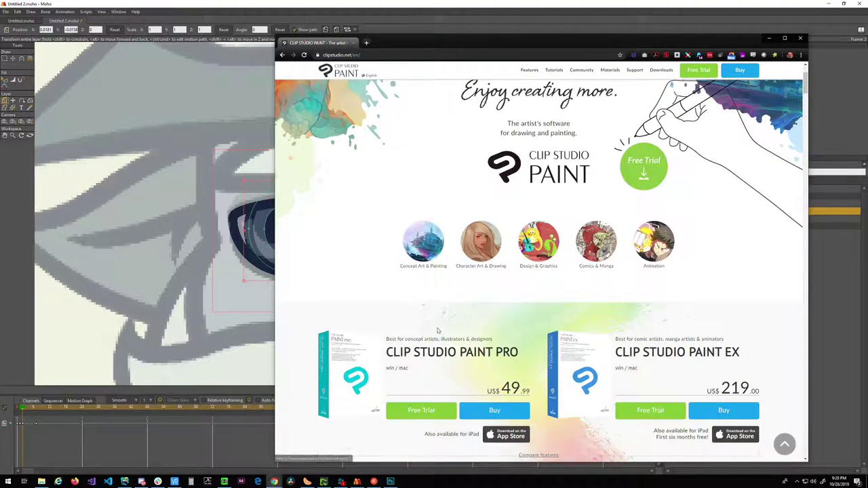
{"action": "left_click_drag", "start_coordinate": [468, 44], "coordinate": [867, 101]}
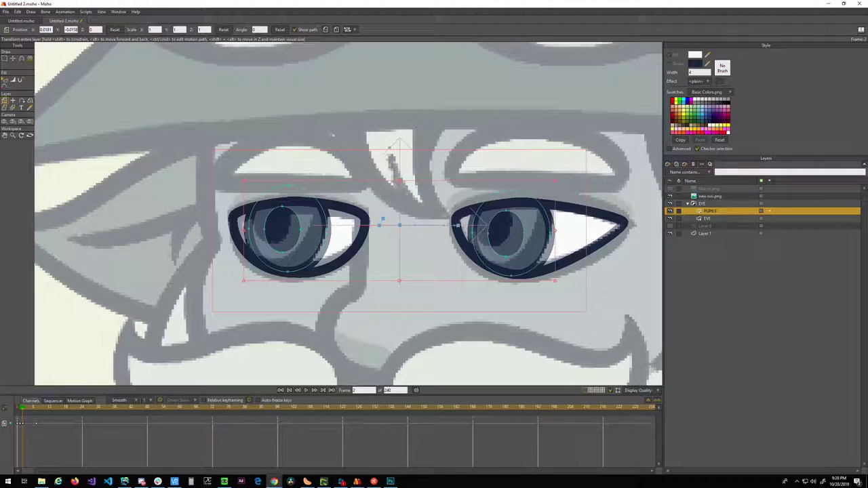
- Thicken the outline at the lower point of the wizard's pointed eye on the EYE layer with the Line Width tool
{"action": "left_click_drag", "start_coordinate": [321, 240], "coordinate": [334, 254]}
{"action": "key", "text": "g"}
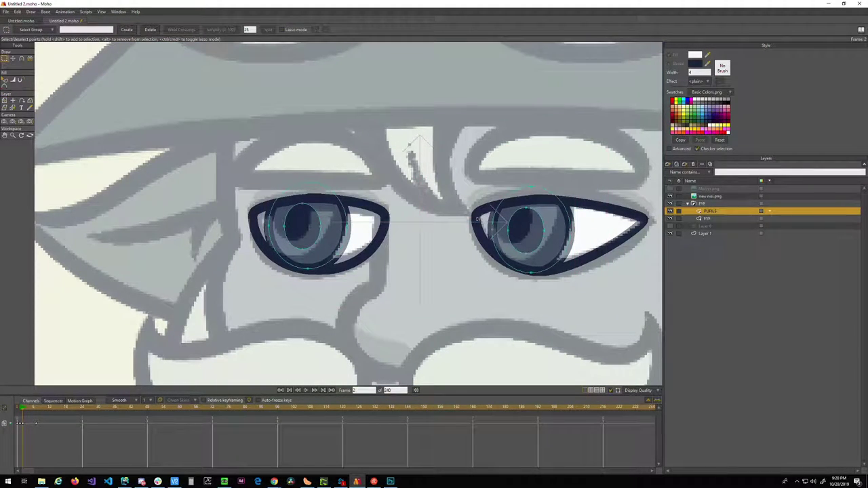
{"action": "left_click", "coordinate": [717, 220]}
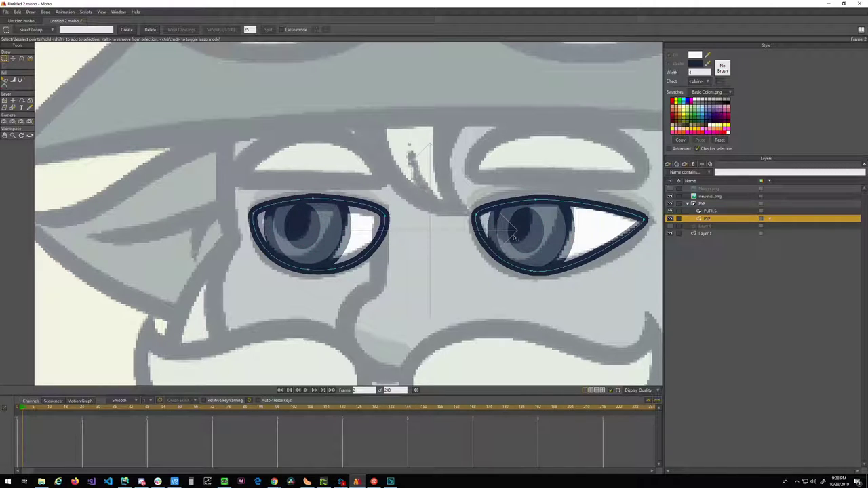
{"action": "left_click", "coordinate": [530, 273]}
{"action": "left_click", "coordinate": [532, 273]}
{"action": "key", "text": "w"}
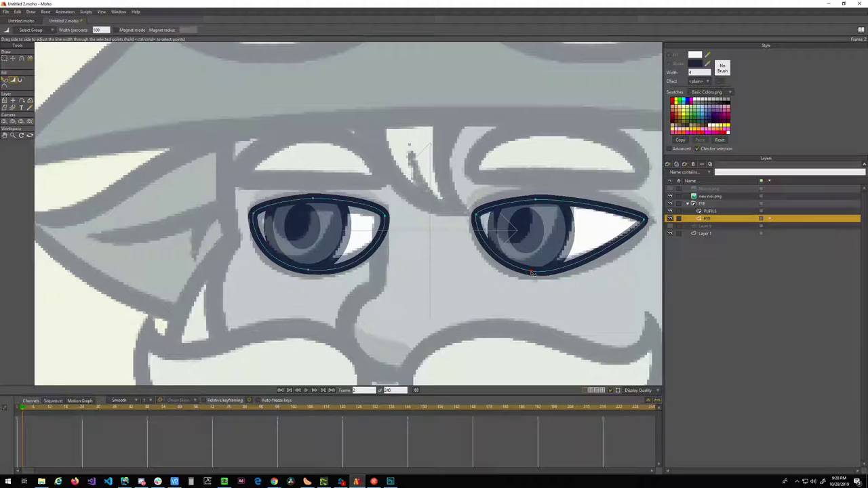
{"action": "mouse_move", "coordinate": [532, 273]}
{"action": "left_mouse_down"}
{"action": "mouse_move", "coordinate": [562, 273]}
{"action": "mouse_move", "coordinate": [517, 271]}
{"action": "left_mouse_up"}
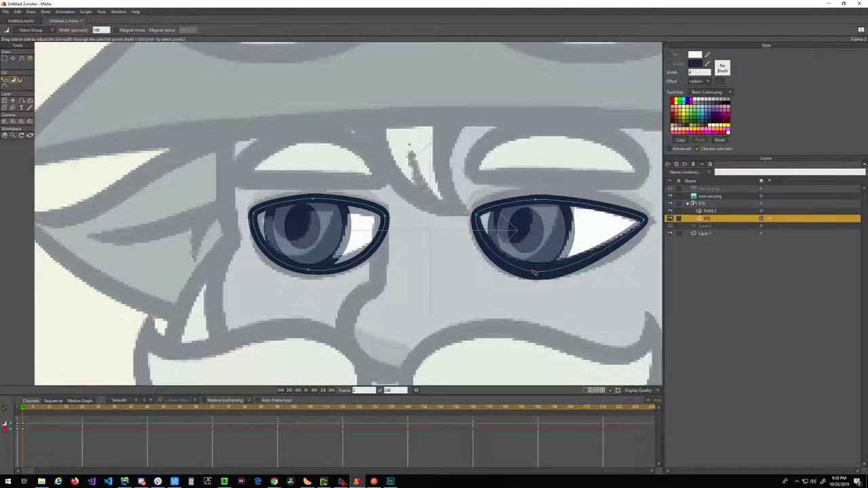
- Hide the reference image and adjust the line width at more outline points of both eyes, using 124 percent at the pointed eye's outer corner
{"action": "left_click", "coordinate": [670, 197]}
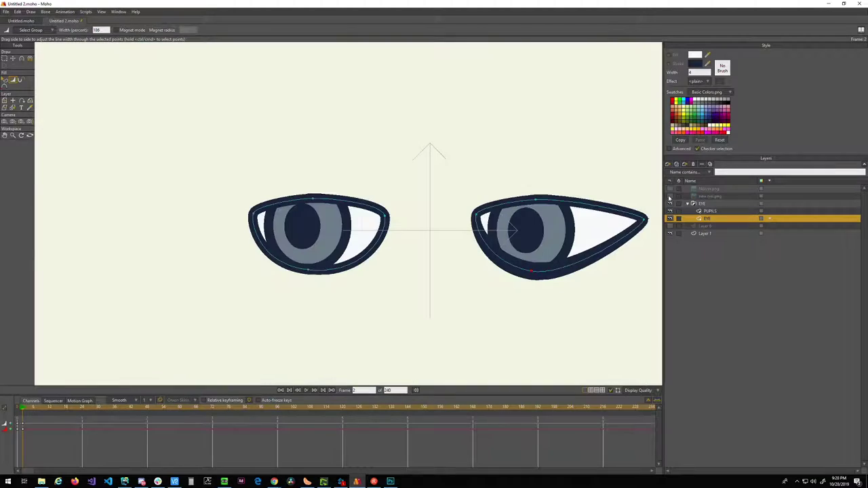
{"action": "left_click_drag", "start_coordinate": [533, 276], "coordinate": [531, 273]}
{"action": "left_click_drag", "start_coordinate": [536, 201], "coordinate": [546, 202]}
{"action": "left_click_drag", "start_coordinate": [329, 204], "coordinate": [358, 202]}
{"action": "left_click_drag", "start_coordinate": [343, 272], "coordinate": [351, 272]}
{"action": "left_click_drag", "start_coordinate": [463, 261], "coordinate": [327, 258]}
{"action": "left_click_drag", "start_coordinate": [543, 216], "coordinate": [549, 219]}
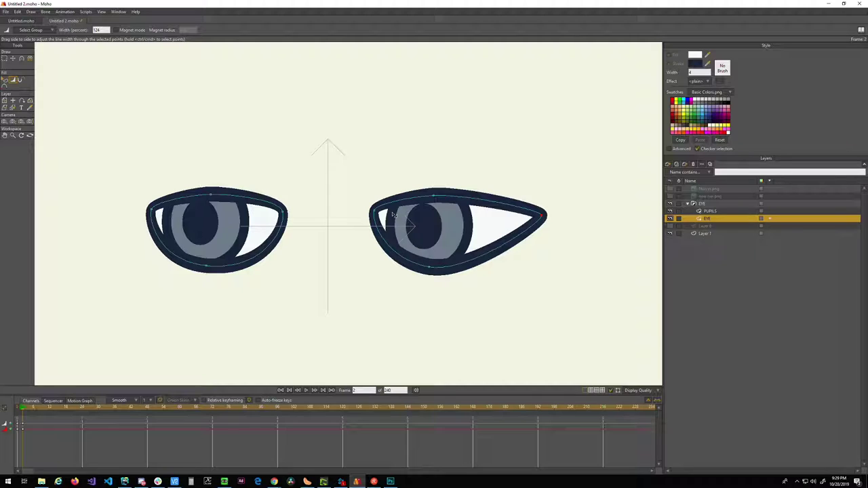
{"action": "mouse_move", "coordinate": [353, 240]}
{"action": "left_mouse_down"}
{"action": "mouse_move", "coordinate": [408, 280]}
{"action": "mouse_move", "coordinate": [400, 238]}
{"action": "mouse_move", "coordinate": [406, 232]}
{"action": "left_mouse_up"}
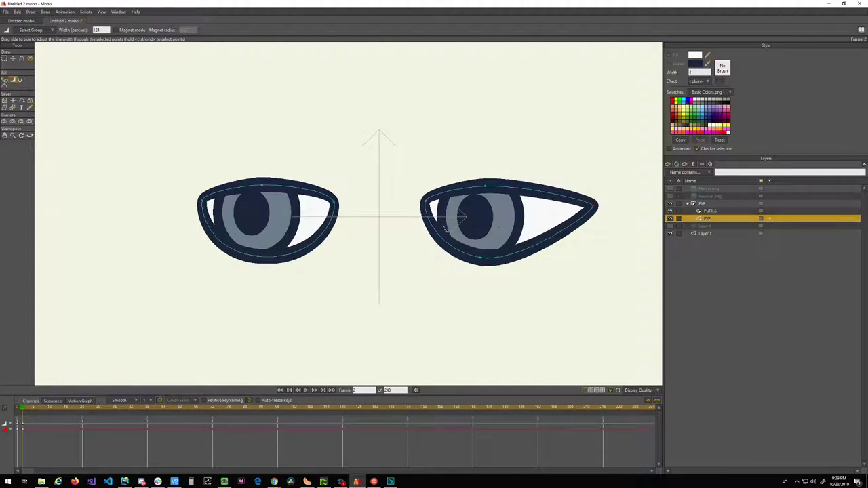
- Reselect the EYE layer inside the EYE group, show the reference image again and check the eyes against the whole portrait
{"action": "left_click", "coordinate": [687, 204]}
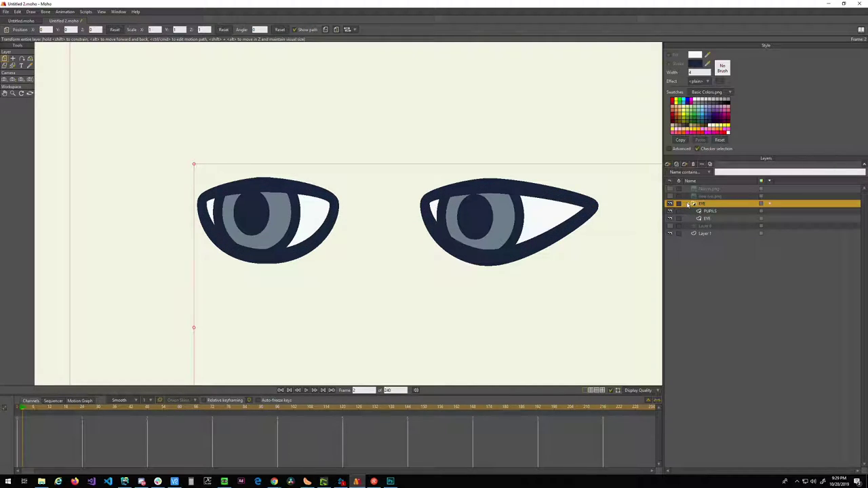
{"action": "left_click", "coordinate": [687, 204]}
{"action": "left_click", "coordinate": [704, 218]}
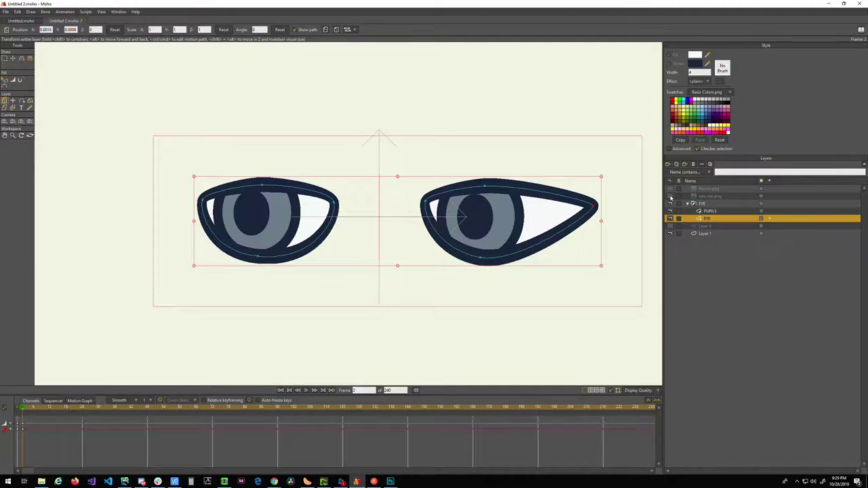
{"action": "left_click", "coordinate": [670, 196]}
{"action": "scroll", "coordinate": [412, 244], "scroll_direction": "down", "scroll_amount": 6}
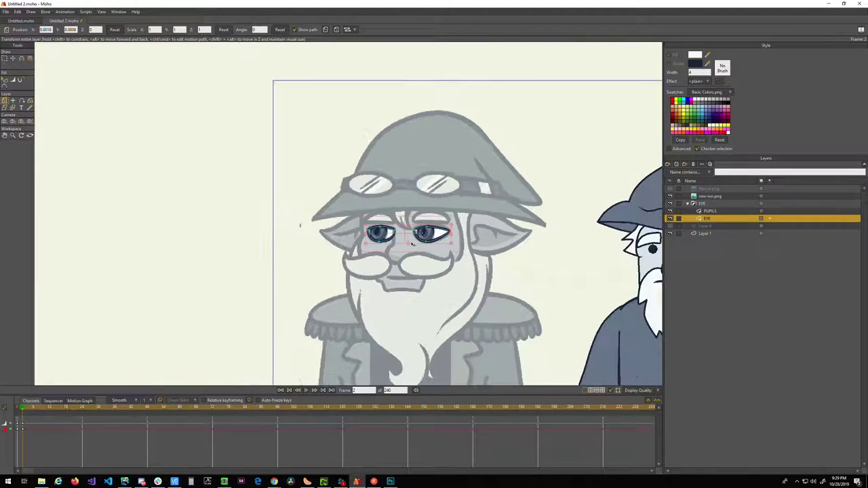
{"action": "left_click_drag", "start_coordinate": [414, 258], "coordinate": [410, 218]}
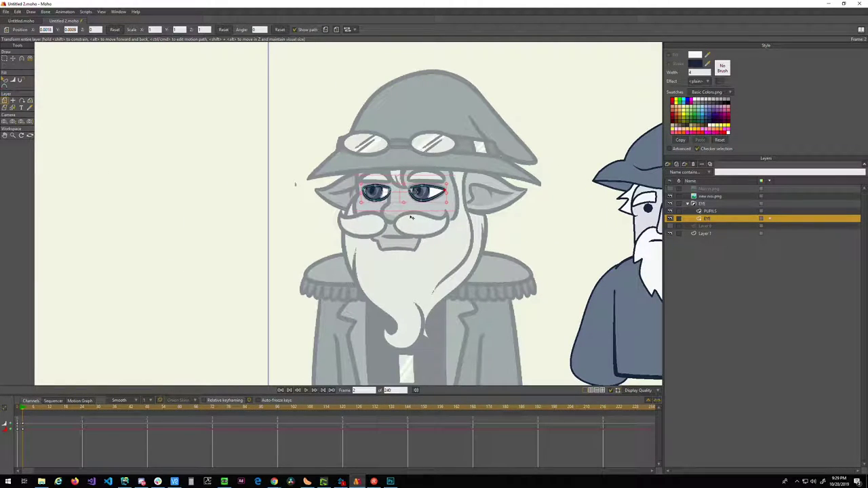
{"action": "scroll", "coordinate": [409, 218], "scroll_direction": "up", "scroll_amount": 2}
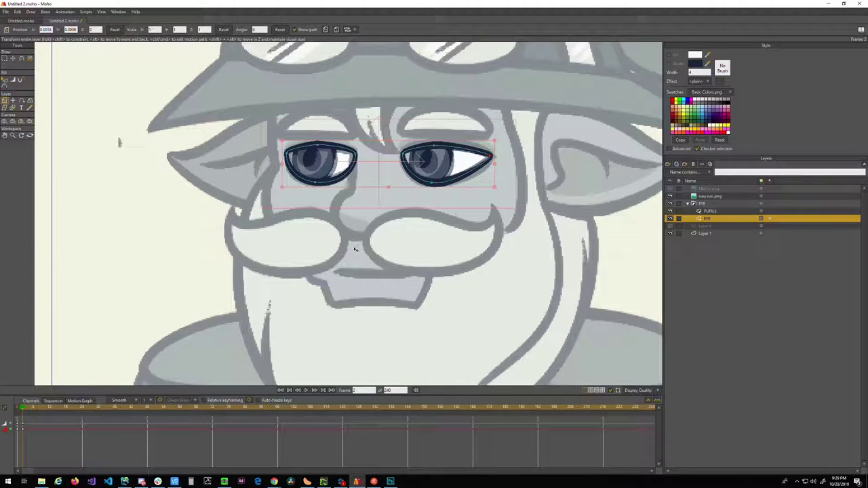
{"action": "scroll", "coordinate": [359, 232], "scroll_direction": "down", "scroll_amount": 3}
{"action": "scroll", "coordinate": [385, 298], "scroll_direction": "down", "scroll_amount": 5}
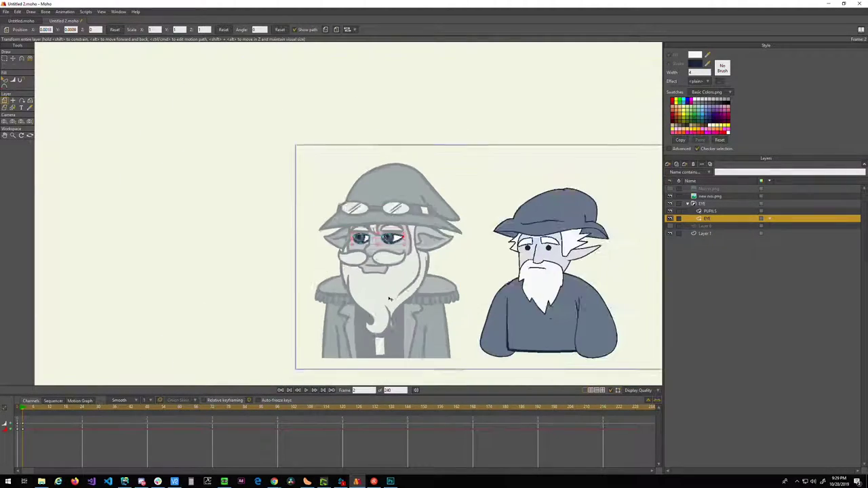
- Compare both outlined eyes with the faded wizard portrait, from the full figure down to the face
{"action": "left_click_drag", "start_coordinate": [396, 301], "coordinate": [396, 253]}
{"action": "scroll", "coordinate": [374, 251], "scroll_direction": "up", "scroll_amount": 4}
{"action": "scroll", "coordinate": [374, 249], "scroll_direction": "up", "scroll_amount": 2}
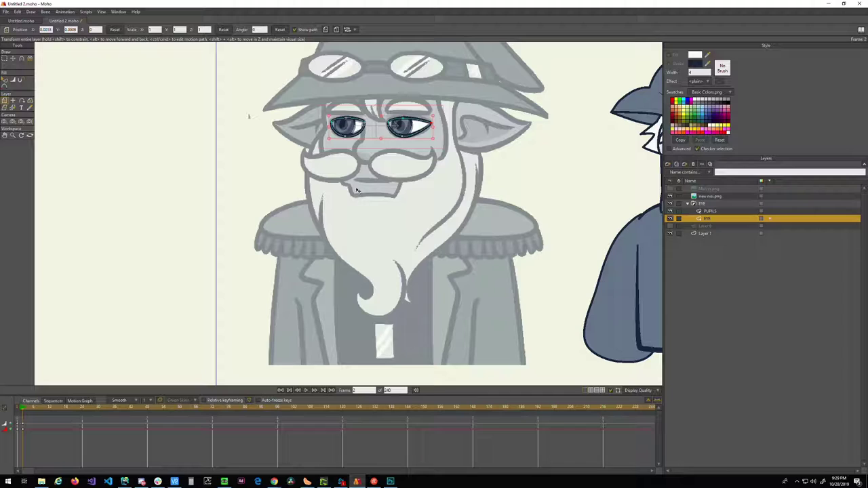
{"action": "left_click_drag", "start_coordinate": [355, 191], "coordinate": [361, 246]}
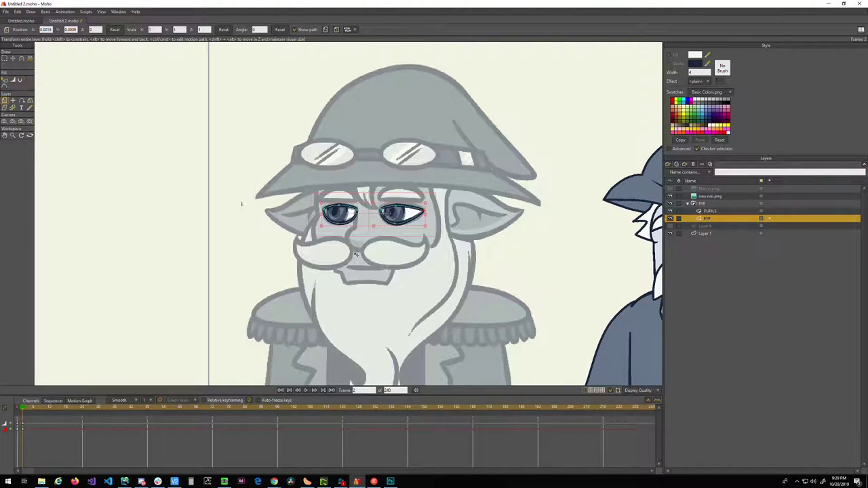
{"action": "scroll", "coordinate": [361, 247], "scroll_direction": "up", "scroll_amount": 4}
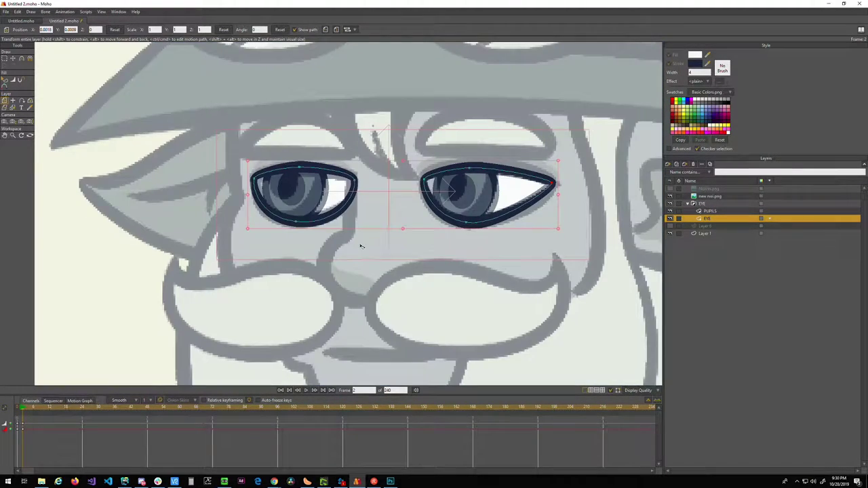
{"action": "scroll", "coordinate": [359, 246], "scroll_direction": "down", "scroll_amount": 1}
{"action": "scroll", "coordinate": [406, 228], "scroll_direction": "up", "scroll_amount": 1}
- Select the PUPILS layer, go back to frame 0 and select the layer's early keyframes on the timeline
{"action": "left_click", "coordinate": [712, 211]}
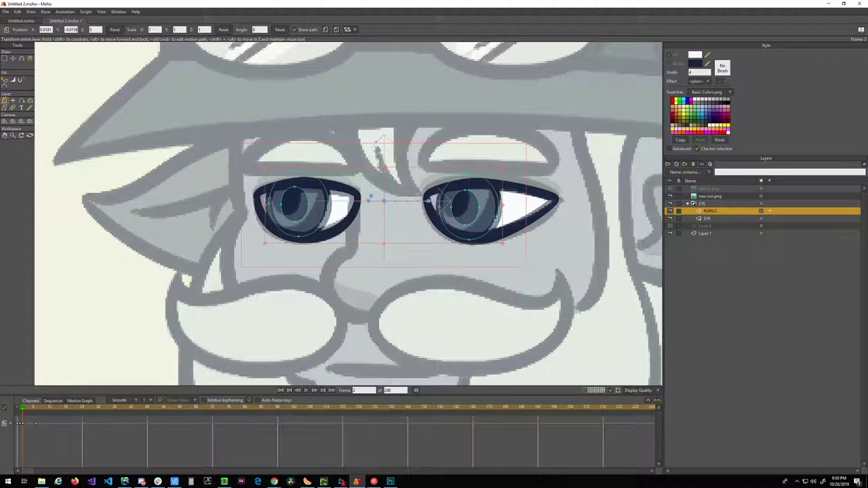
{"action": "left_click_drag", "start_coordinate": [45, 417], "coordinate": [21, 429]}
{"action": "right_click", "coordinate": [22, 425]}
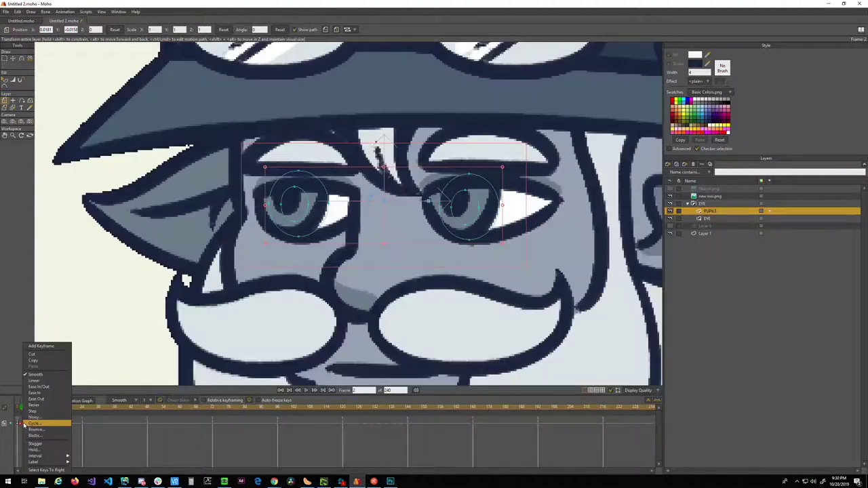
{"action": "left_click", "coordinate": [30, 422]}
{"action": "left_click", "coordinate": [19, 407]}
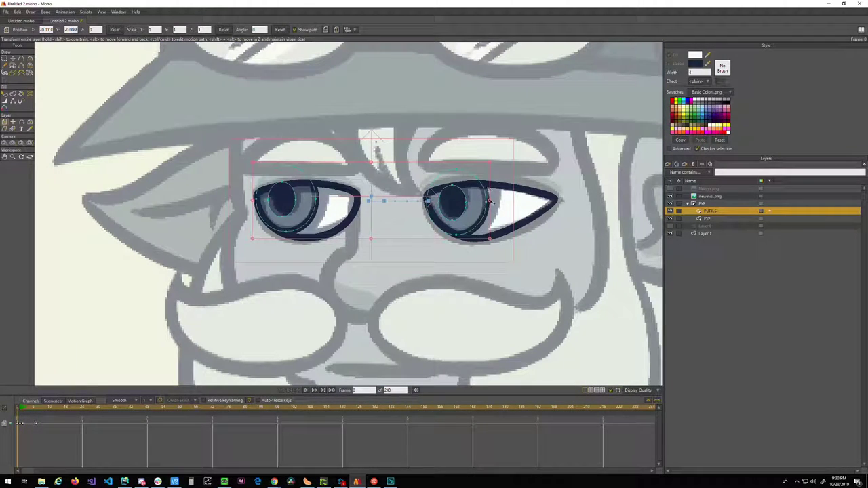
{"action": "scroll", "coordinate": [468, 213], "scroll_direction": "up", "scroll_amount": 2}
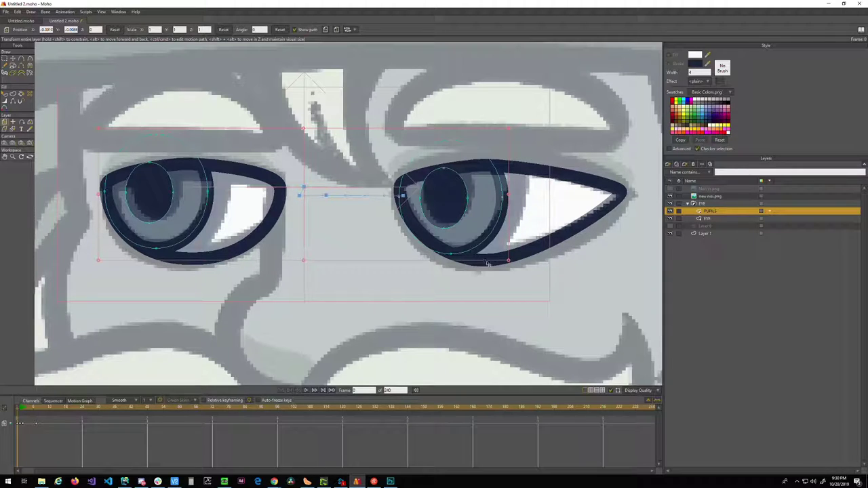
{"action": "left_click", "coordinate": [18, 408]}
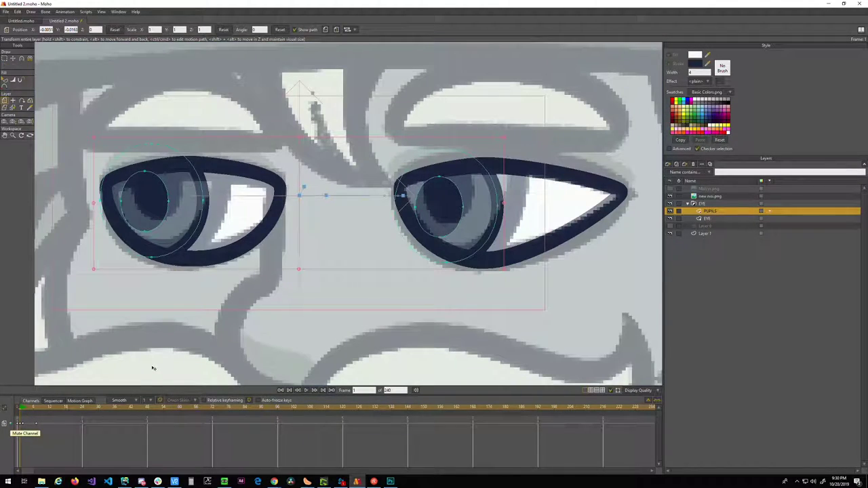
{"action": "left_click", "coordinate": [16, 410]}
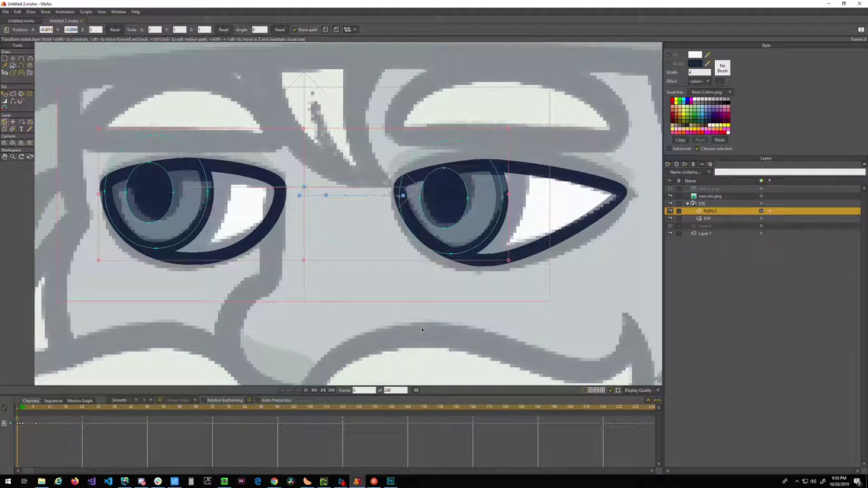
{"action": "left_click_drag", "start_coordinate": [42, 420], "coordinate": [19, 426]}
{"action": "key", "text": "g"}
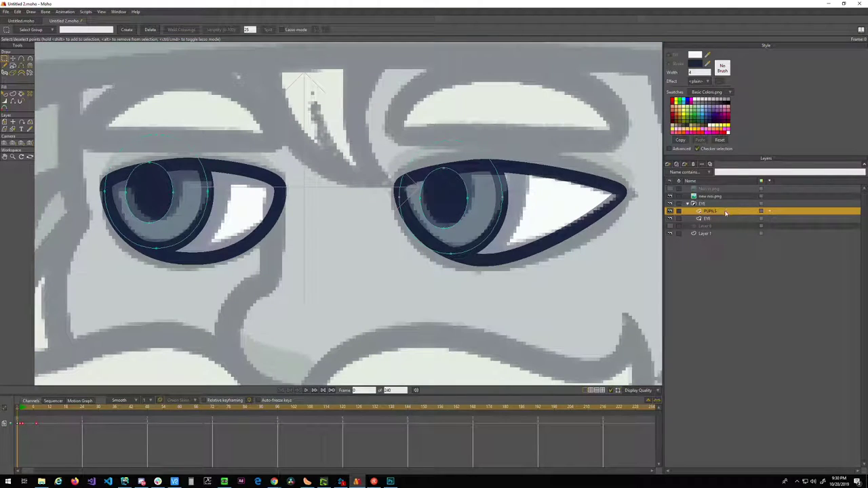
- Adjust the EYE layer's line width at the upper and lower points of both eyes, using 144 percent at the rounder eye's lower point
{"action": "left_click", "coordinate": [714, 220]}
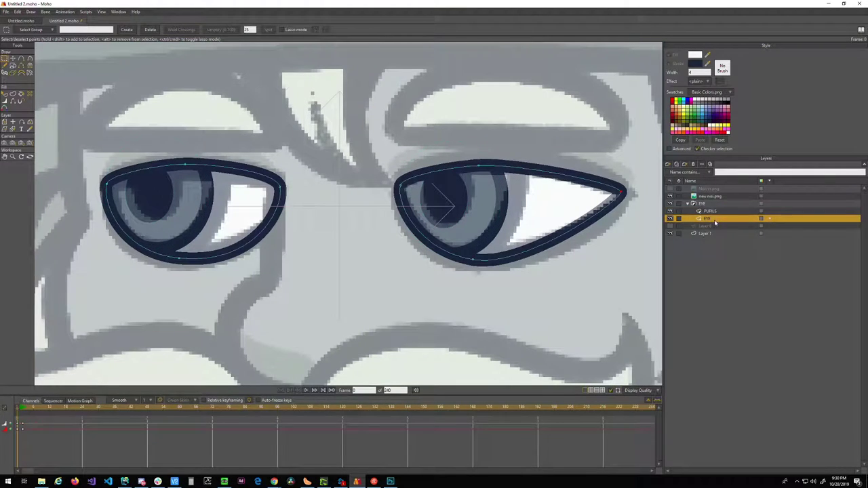
{"action": "left_click", "coordinate": [473, 260]}
{"action": "key", "text": "w"}
{"action": "left_click_drag", "start_coordinate": [475, 261], "coordinate": [479, 261]}
{"action": "left_click_drag", "start_coordinate": [478, 166], "coordinate": [486, 168]}
{"action": "left_click_drag", "start_coordinate": [292, 191], "coordinate": [390, 186]}
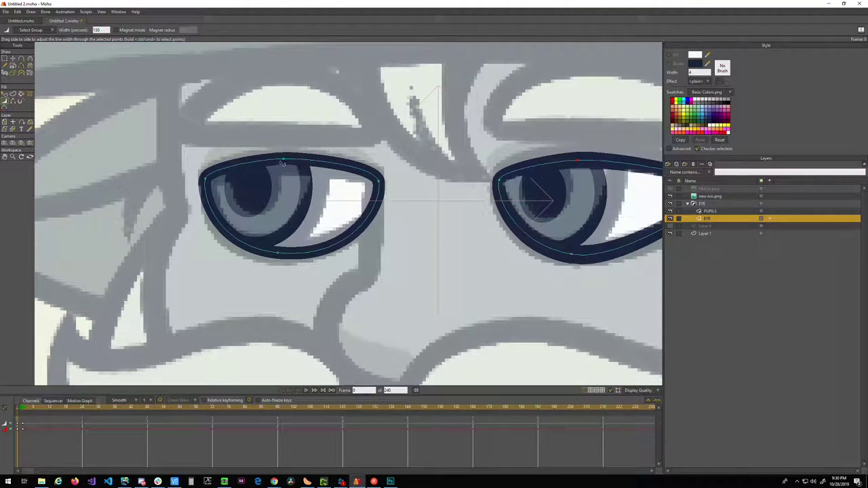
{"action": "left_click_drag", "start_coordinate": [282, 160], "coordinate": [288, 161]}
{"action": "left_click_drag", "start_coordinate": [278, 253], "coordinate": [288, 256]}
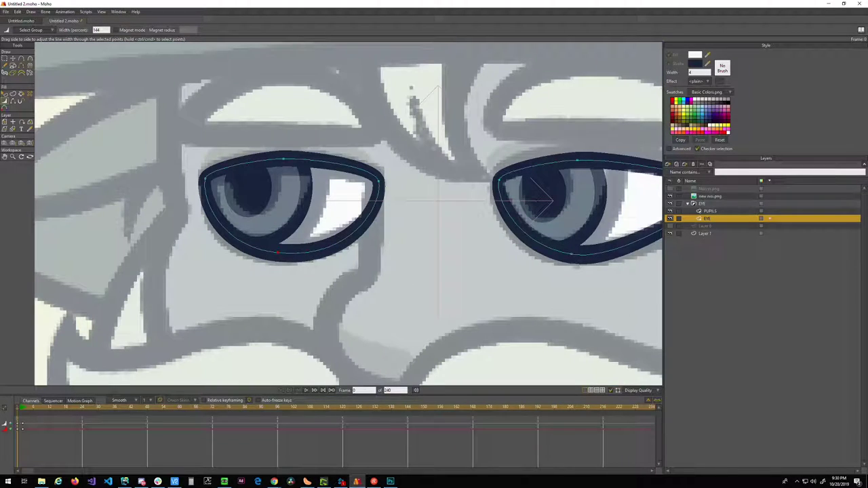
{"action": "left_click", "coordinate": [373, 482]}
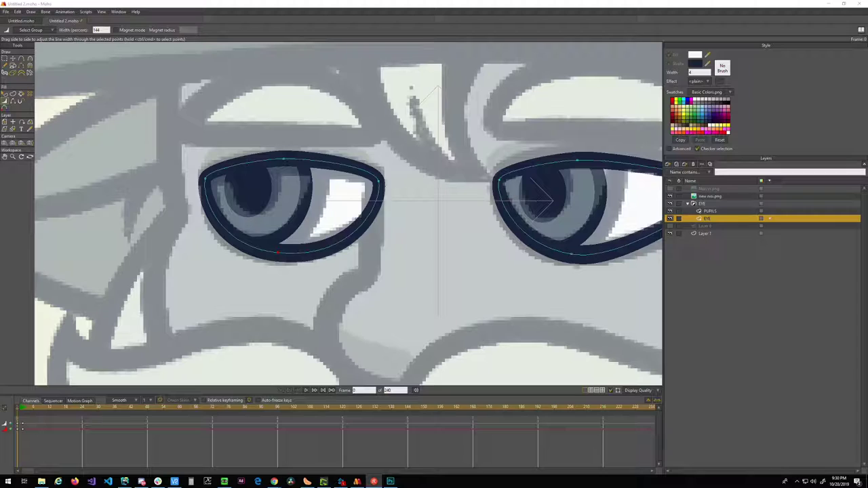
{"action": "key", "text": "alt+Tab"}
{"action": "scroll", "coordinate": [369, 228], "scroll_direction": "down", "scroll_amount": 6}
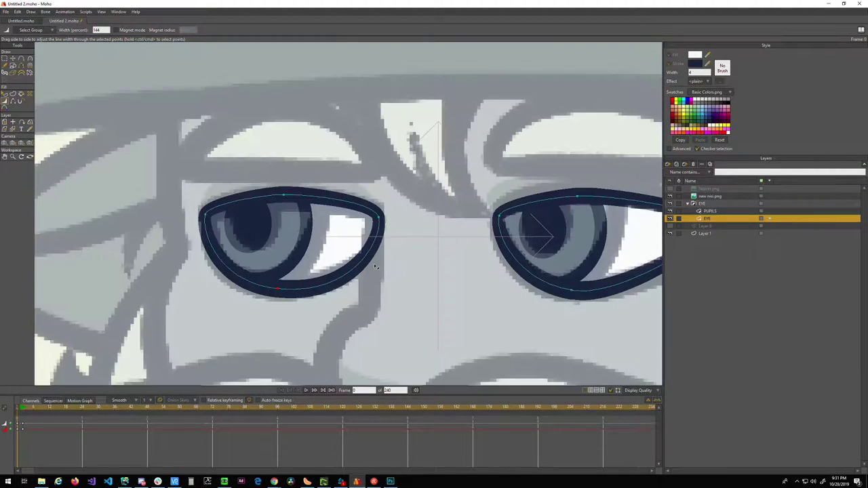
- Move the outer corner point of the pointed eye slightly inward on the EYE layer
{"action": "scroll", "coordinate": [380, 286], "scroll_direction": "up", "scroll_amount": 5}
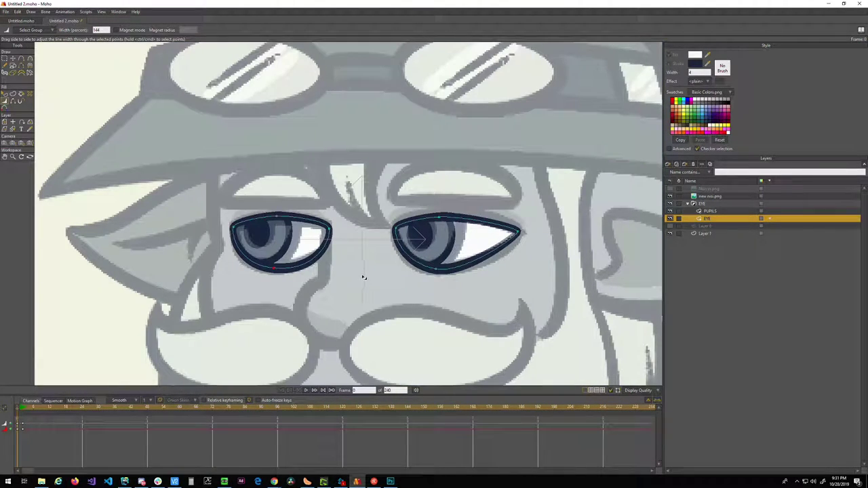
{"action": "key", "text": "g"}
{"action": "left_click", "coordinate": [518, 233]}
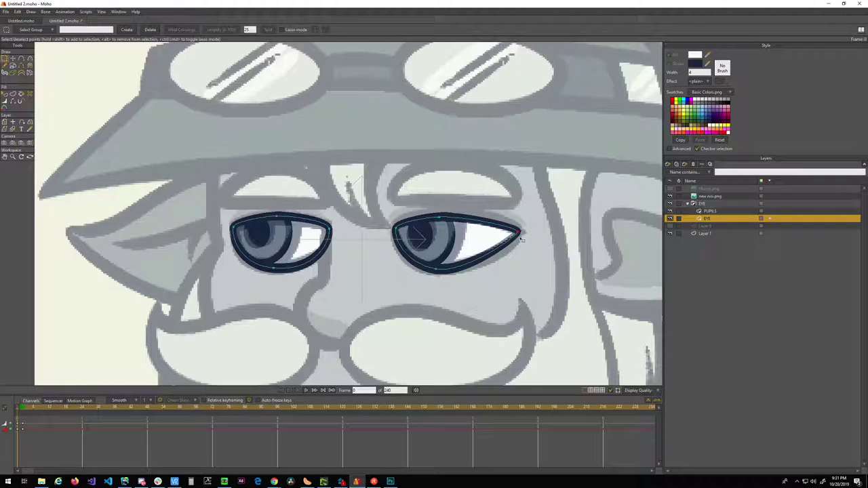
{"action": "key", "text": "t"}
{"action": "left_click_drag", "start_coordinate": [518, 233], "coordinate": [514, 233]}
{"action": "left_click_drag", "start_coordinate": [380, 253], "coordinate": [384, 259]}
{"action": "scroll", "coordinate": [493, 262], "scroll_direction": "up", "scroll_amount": 3}
{"action": "left_click_drag", "start_coordinate": [493, 262], "coordinate": [458, 275]}
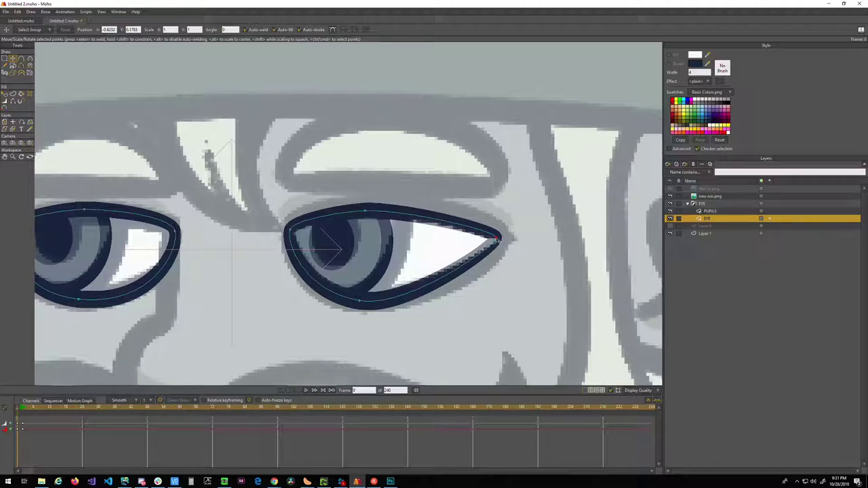
- Move the pointed eye's outer corner point outward to the reference corner and set its line width to 138 percent
{"action": "key", "text": "w"}
{"action": "mouse_move", "coordinate": [496, 239]}
{"action": "left_mouse_down"}
{"action": "mouse_move", "coordinate": [512, 239]}
{"action": "mouse_move", "coordinate": [499, 240]}
{"action": "left_mouse_up"}
{"action": "key", "text": "c"}
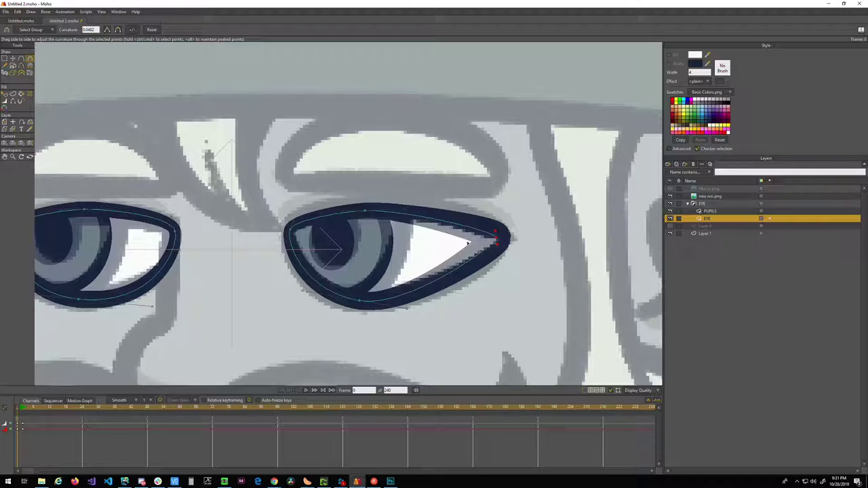
{"action": "key", "text": "t"}
{"action": "left_click_drag", "start_coordinate": [496, 238], "coordinate": [510, 239]}
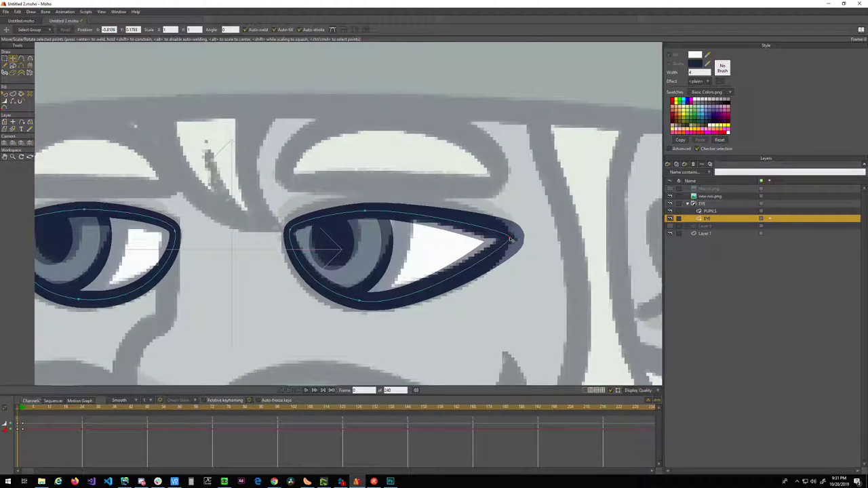
{"action": "key", "text": "c"}
{"action": "key", "text": "w"}
{"action": "left_click_drag", "start_coordinate": [511, 240], "coordinate": [508, 239]}
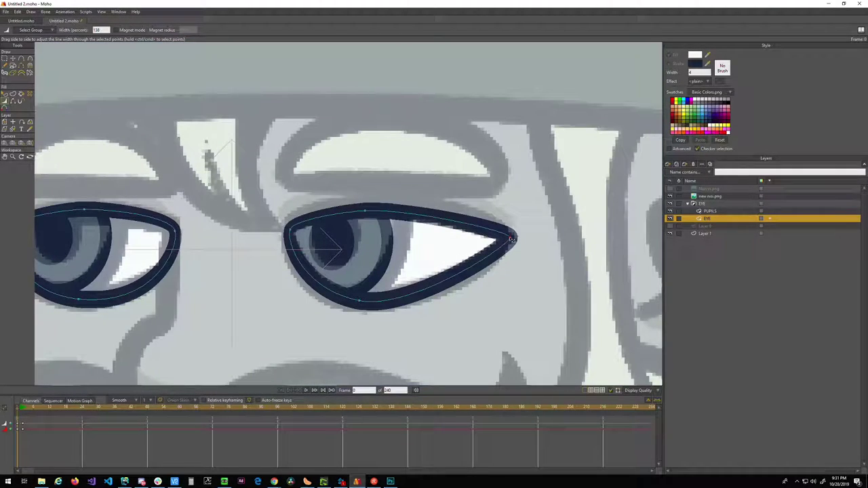
{"action": "left_click", "coordinate": [508, 238]}
- Collapse the EYE group, then show and select the hidden layer holding the eyebrow shapes
{"action": "scroll", "coordinate": [437, 242], "scroll_direction": "down", "scroll_amount": 6}
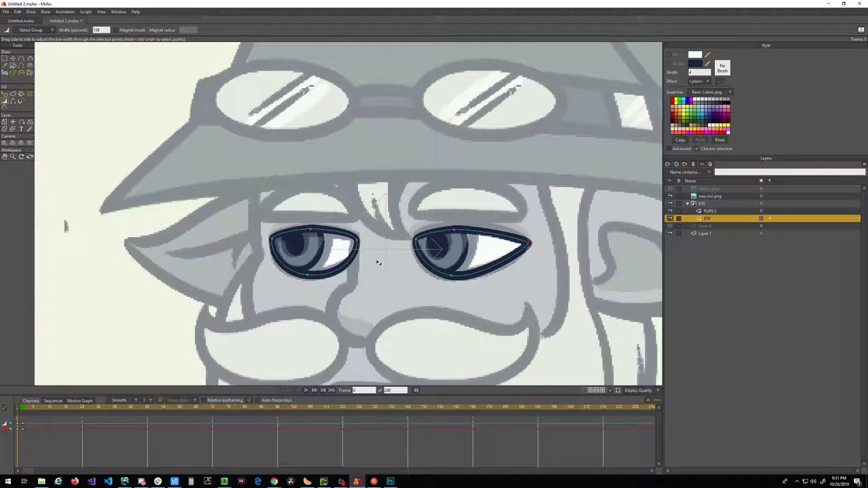
{"action": "left_click_drag", "start_coordinate": [378, 265], "coordinate": [389, 242]}
{"action": "key", "text": "g"}
{"action": "scroll", "coordinate": [491, 242], "scroll_direction": "down", "scroll_amount": 1}
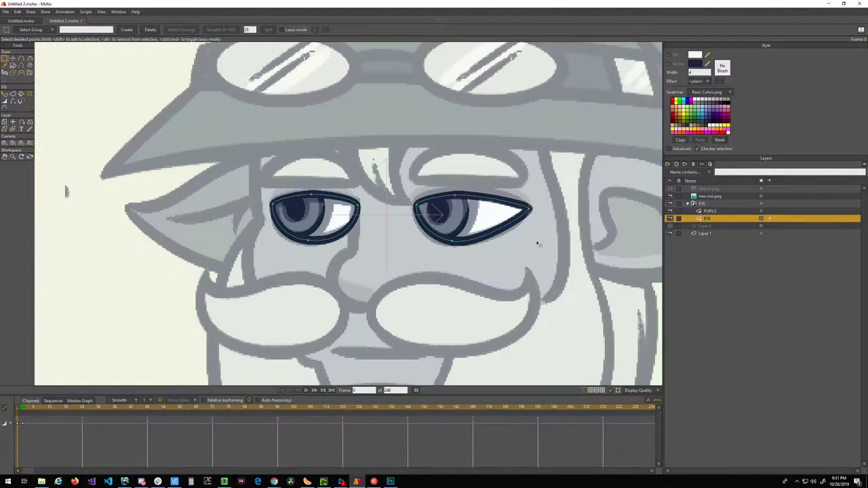
{"action": "left_click", "coordinate": [698, 203]}
{"action": "left_click", "coordinate": [688, 203]}
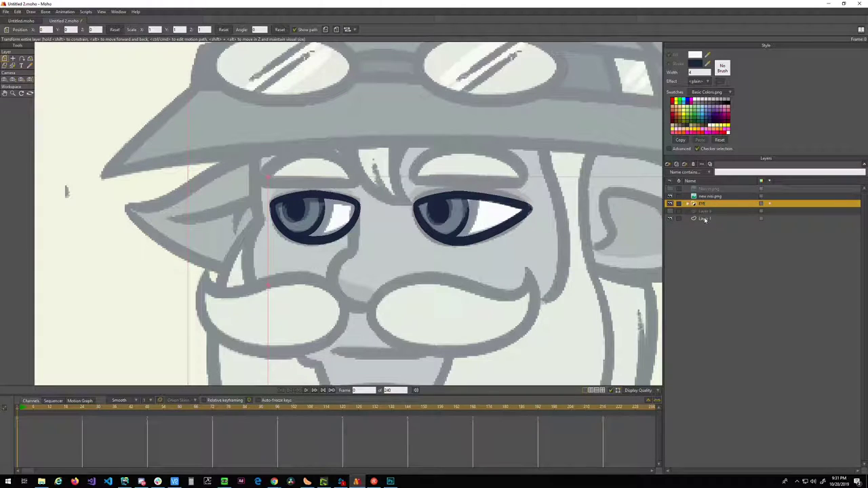
{"action": "left_click", "coordinate": [671, 212]}
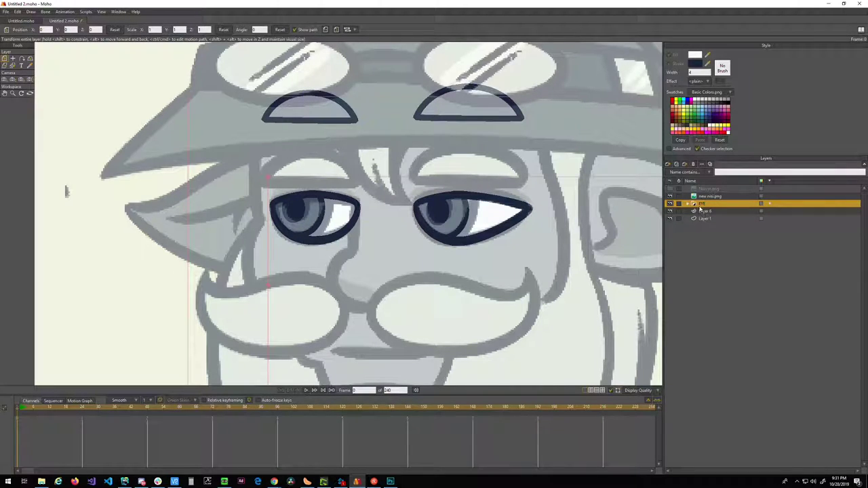
{"action": "left_click", "coordinate": [705, 211]}
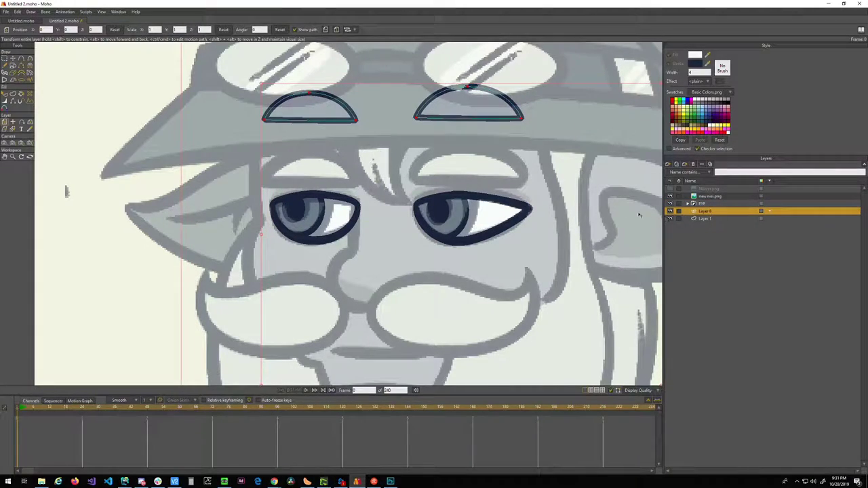
- Move both eyebrow shapes down onto the reference eyebrows above the eyes
{"action": "key", "text": "g"}
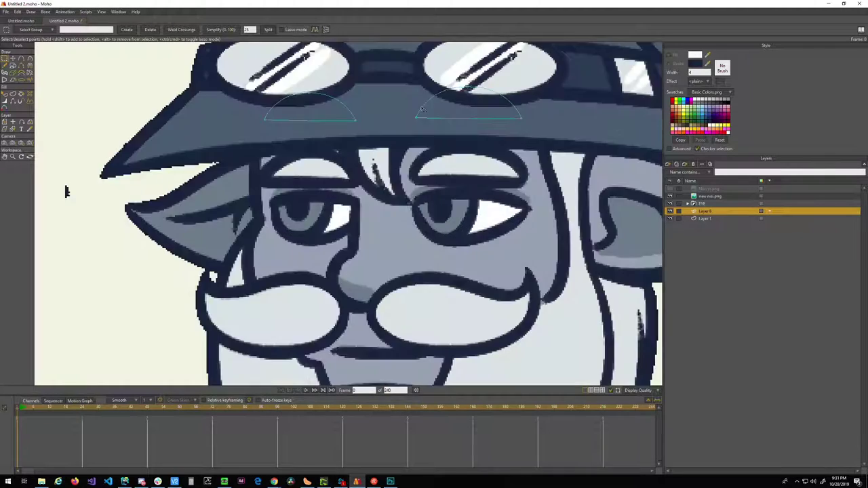
{"action": "key", "text": "t"}
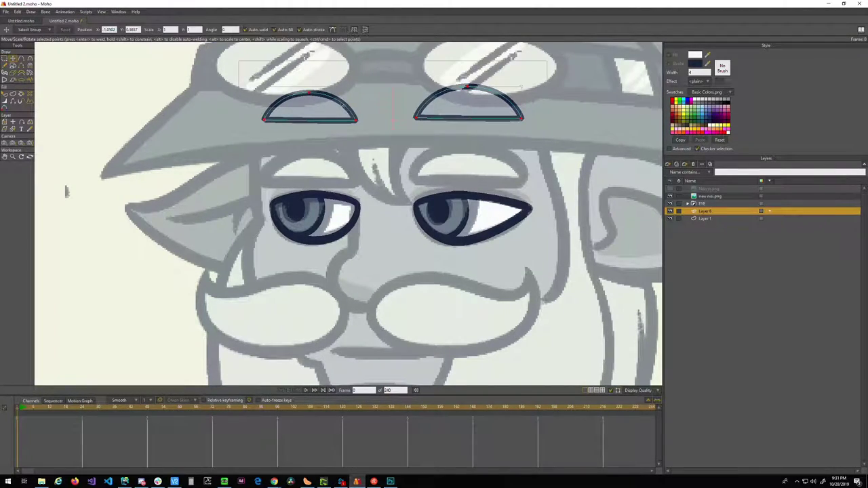
{"action": "left_click_drag", "start_coordinate": [340, 101], "coordinate": [345, 167]}
- Add a new vector layer and place it directly above the EYE group
{"action": "left_click_drag", "start_coordinate": [382, 231], "coordinate": [399, 197]}
{"action": "scroll", "coordinate": [399, 196], "scroll_direction": "up", "scroll_amount": 3}
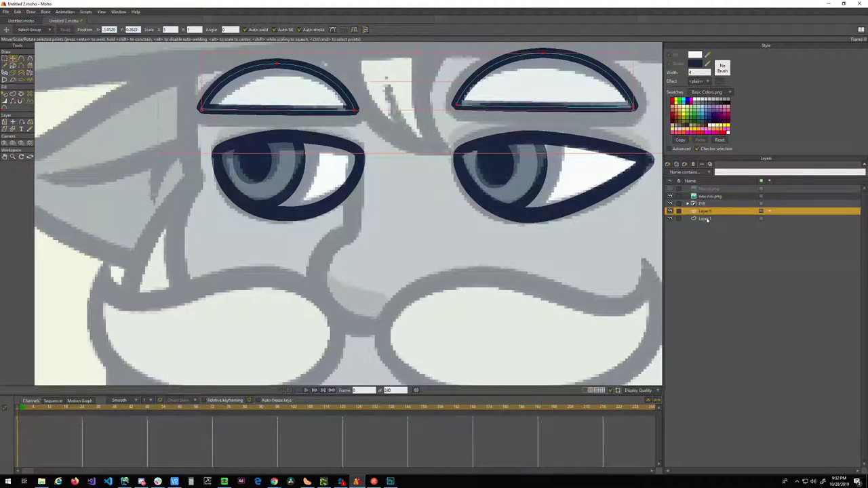
{"action": "left_click", "coordinate": [668, 165]}
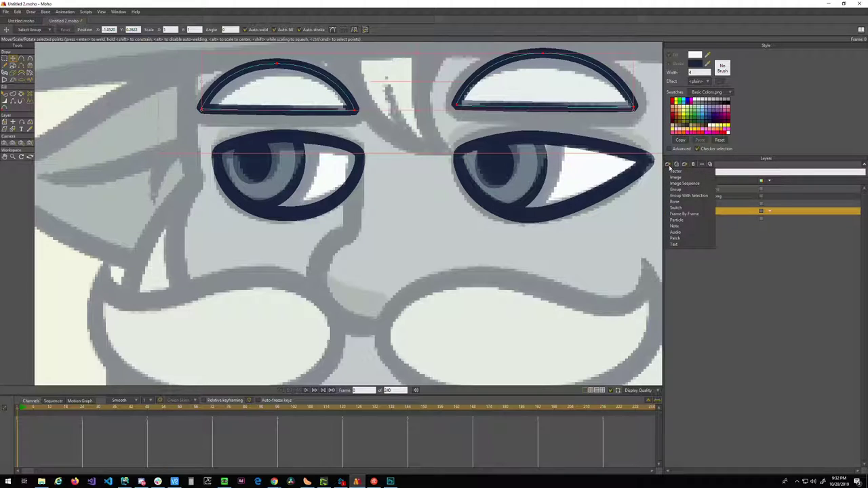
{"action": "left_click", "coordinate": [676, 172]}
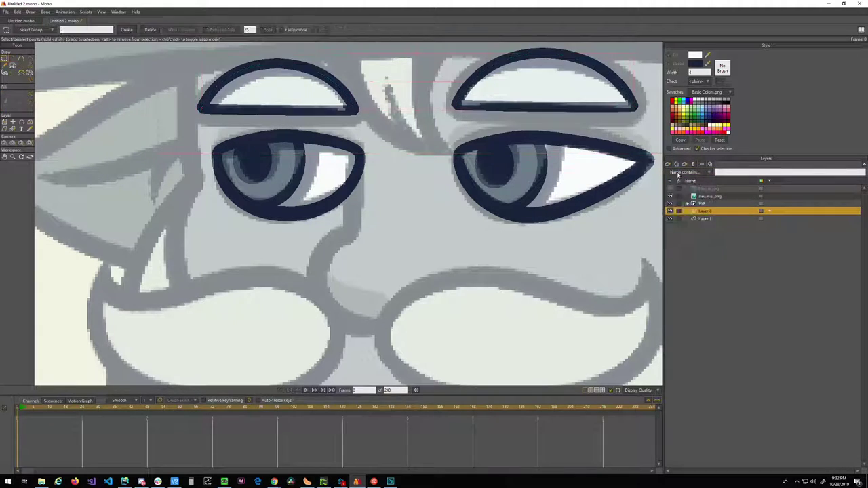
{"action": "left_click_drag", "start_coordinate": [708, 204], "coordinate": [709, 202]}
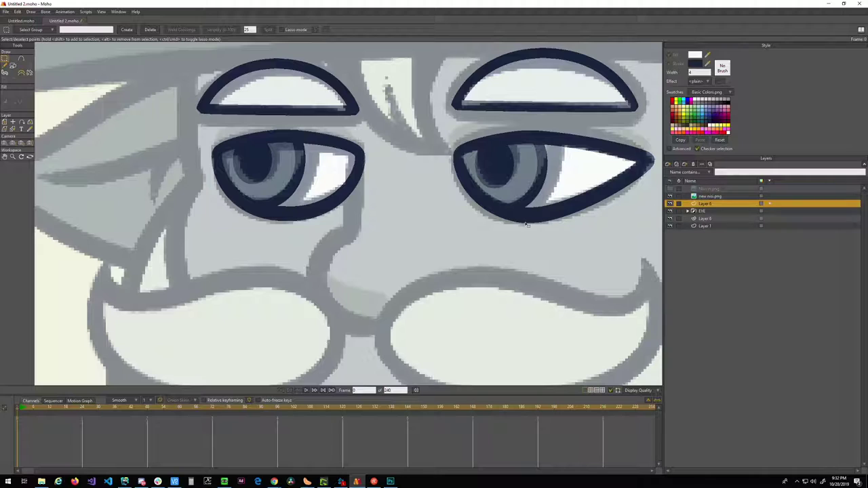
- Trace the nose from between the eyes down to the moustache with Add Point and create a filled, stroked closed shape
{"action": "key", "text": "a"}
{"action": "mouse_move", "coordinate": [358, 137]}
{"action": "left_mouse_down"}
{"action": "mouse_move", "coordinate": [352, 232]}
{"action": "mouse_move", "coordinate": [374, 178]}
{"action": "left_mouse_up"}
{"action": "left_click", "coordinate": [351, 232]}
{"action": "left_click", "coordinate": [341, 221]}
{"action": "left_click", "coordinate": [390, 268]}
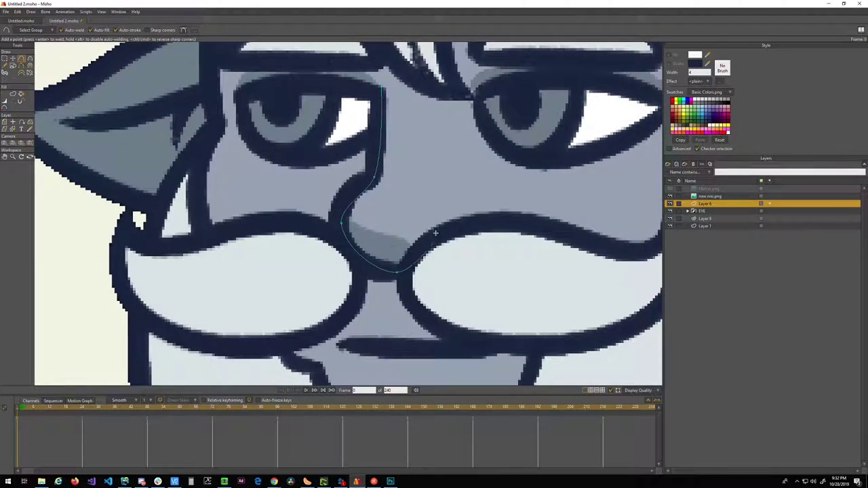
{"action": "left_click", "coordinate": [424, 234]}
{"action": "left_click_drag", "start_coordinate": [434, 199], "coordinate": [398, 133]}
{"action": "key", "text": "g"}
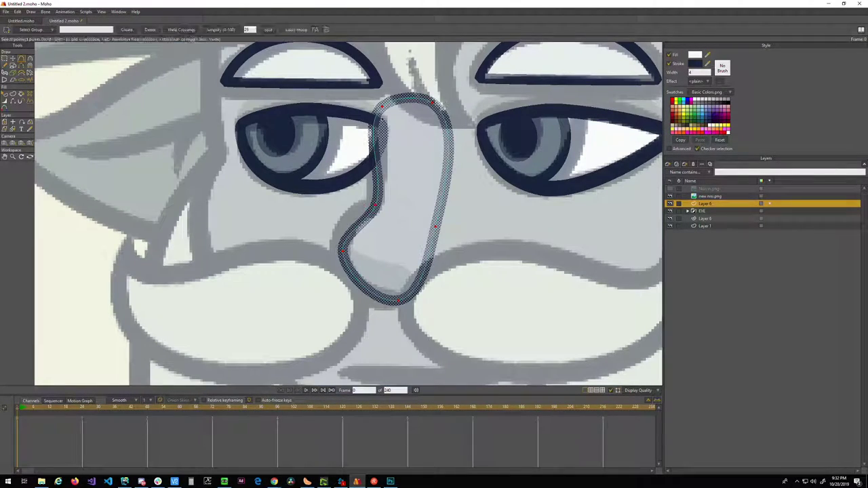
{"action": "key", "text": "space"}
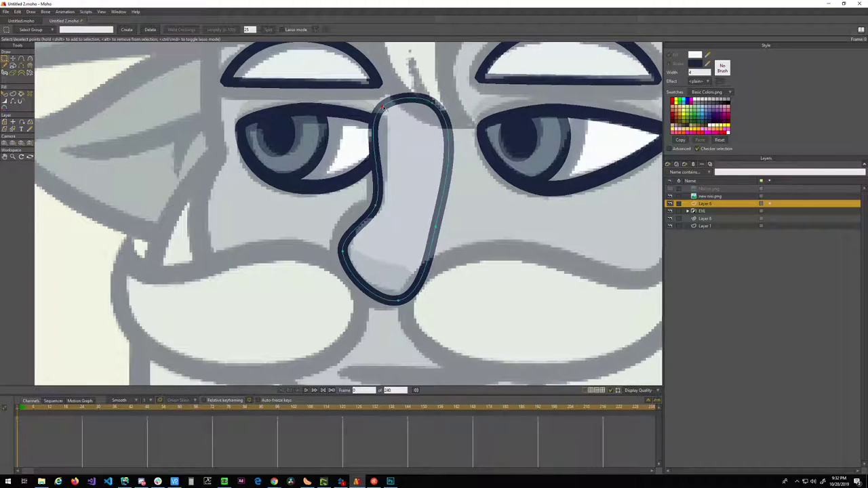
- Adjust the nose outline's curvature, making the top and nostril-crease corners sharp and rounding the nostril and base to follow the reference
{"action": "key", "text": "c"}
{"action": "mouse_move", "coordinate": [384, 106]}
{"action": "left_mouse_down"}
{"action": "mouse_move", "coordinate": [415, 110]}
{"action": "mouse_move", "coordinate": [400, 108]}
{"action": "left_mouse_up"}
{"action": "left_click_drag", "start_coordinate": [344, 255], "coordinate": [453, 211]}
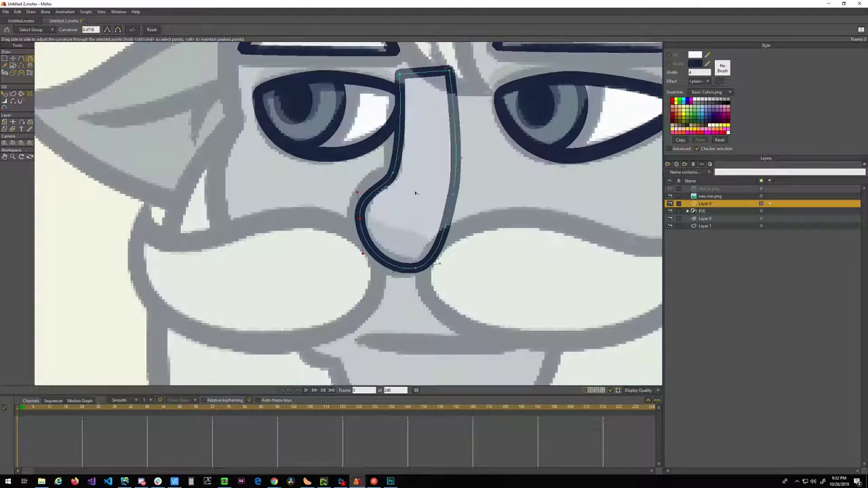
{"action": "left_click_drag", "start_coordinate": [394, 173], "coordinate": [128, 192]}
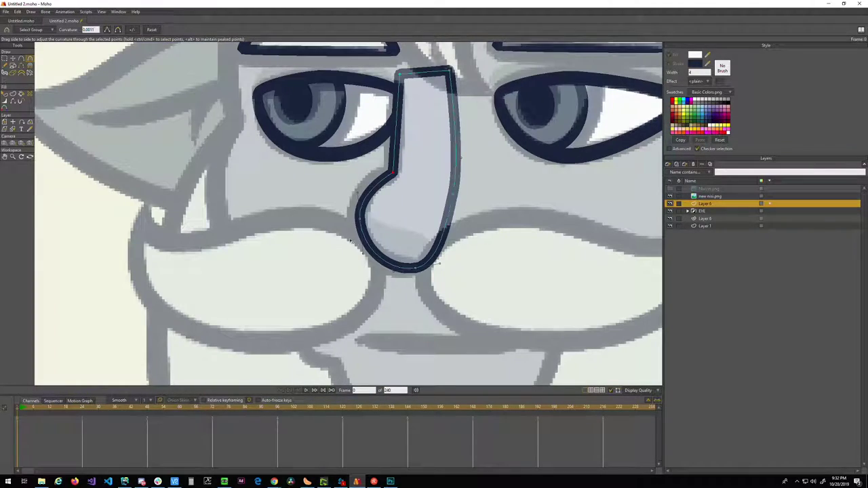
{"action": "left_click_drag", "start_coordinate": [416, 269], "coordinate": [445, 222]}
- Add a point on the nose's lower right side pulled out over the moustache, and hide the stroke along the right and top edges
{"action": "key", "text": "t"}
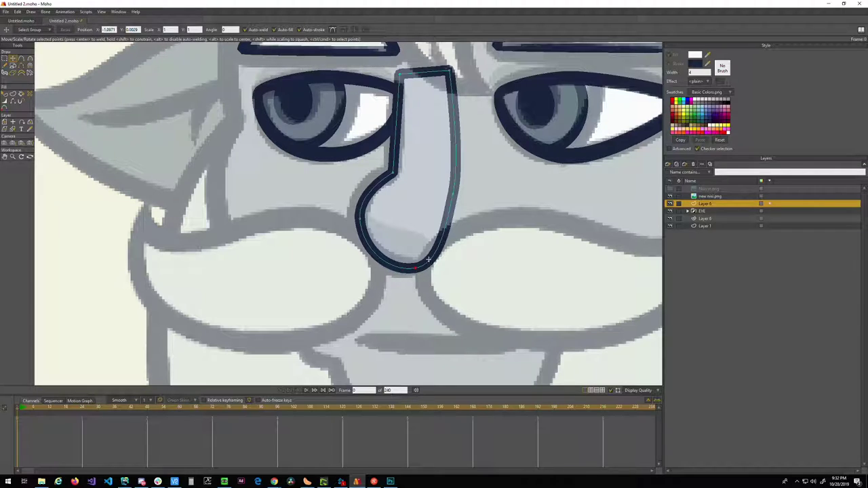
{"action": "key", "text": "a"}
{"action": "left_click_drag", "start_coordinate": [444, 228], "coordinate": [452, 247]}
{"action": "key", "text": "h"}
{"action": "left_click", "coordinate": [438, 261]}
{"action": "left_click", "coordinate": [454, 210]}
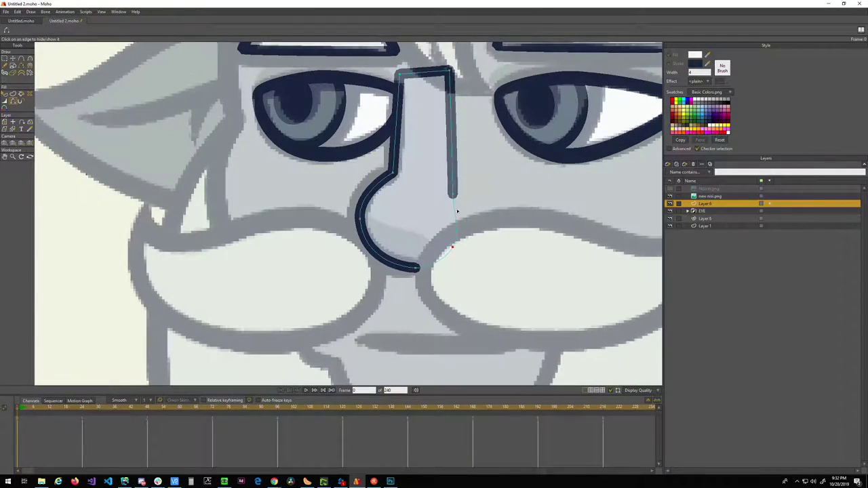
{"action": "left_click", "coordinate": [453, 156]}
{"action": "left_click", "coordinate": [431, 73]}
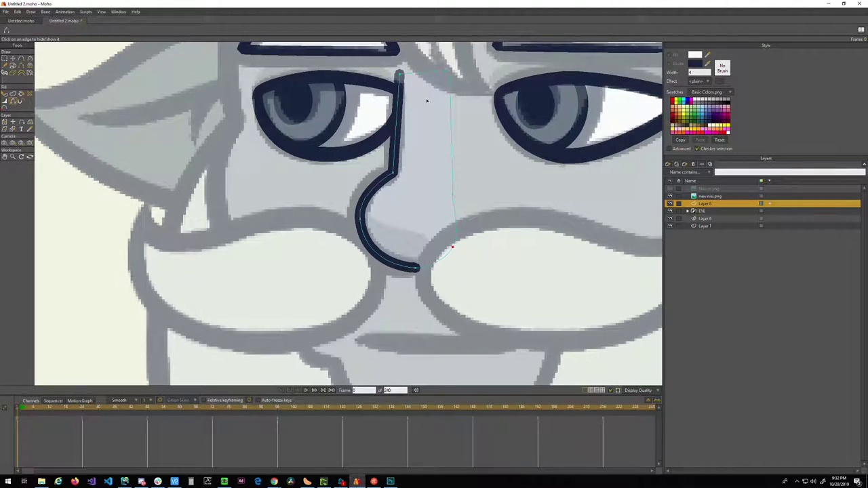
- Move the top end point of the visible nose line down onto the inner corner of the left eye
{"action": "scroll", "coordinate": [451, 246], "scroll_direction": "up", "scroll_amount": 3}
{"action": "key", "text": "g"}
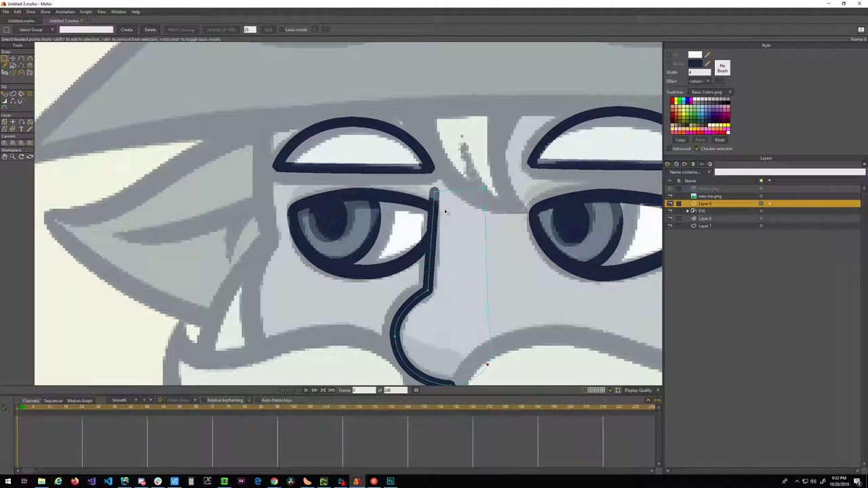
{"action": "left_click", "coordinate": [434, 194]}
{"action": "key", "text": "w"}
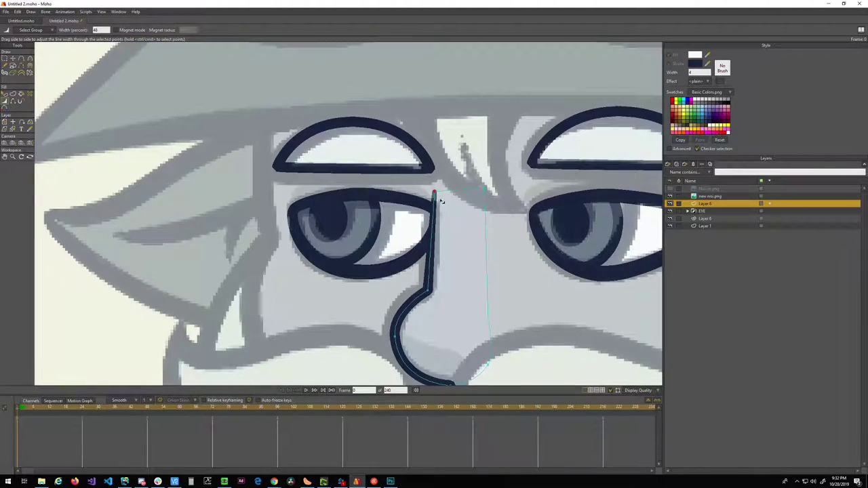
{"action": "scroll", "coordinate": [439, 201], "scroll_direction": "up", "scroll_amount": 3}
{"action": "key", "text": "t"}
{"action": "left_click_drag", "start_coordinate": [427, 187], "coordinate": [425, 215]}
{"action": "scroll", "coordinate": [425, 215], "scroll_direction": "down", "scroll_amount": 6}
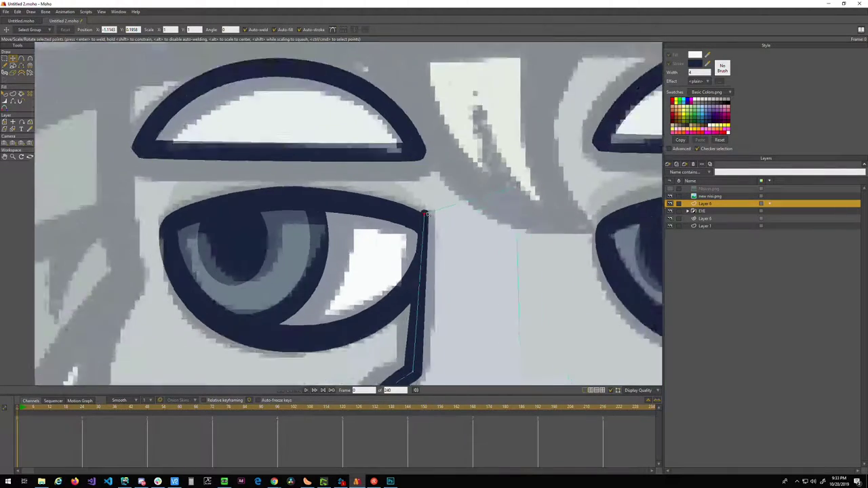
- Refine the curvature at the nostril's outer point and the nose's base point, and nudge the nostril point slightly outward
{"action": "scroll", "coordinate": [425, 185], "scroll_direction": "up", "scroll_amount": 5}
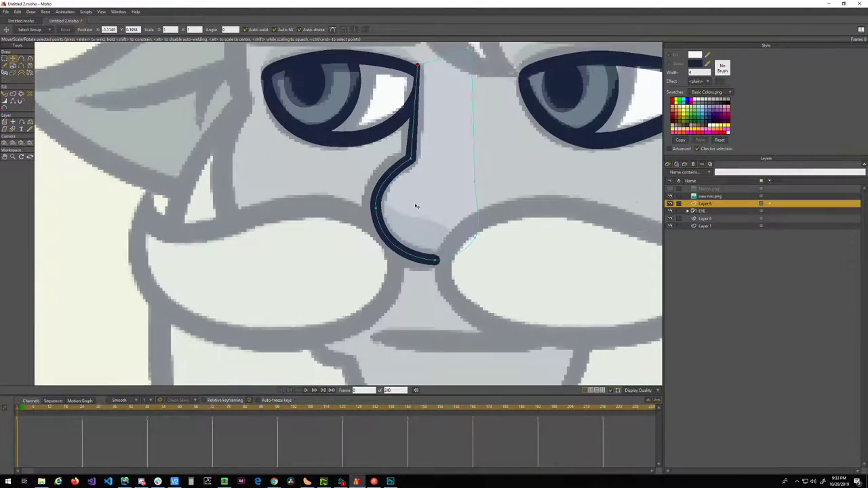
{"action": "key", "text": "g"}
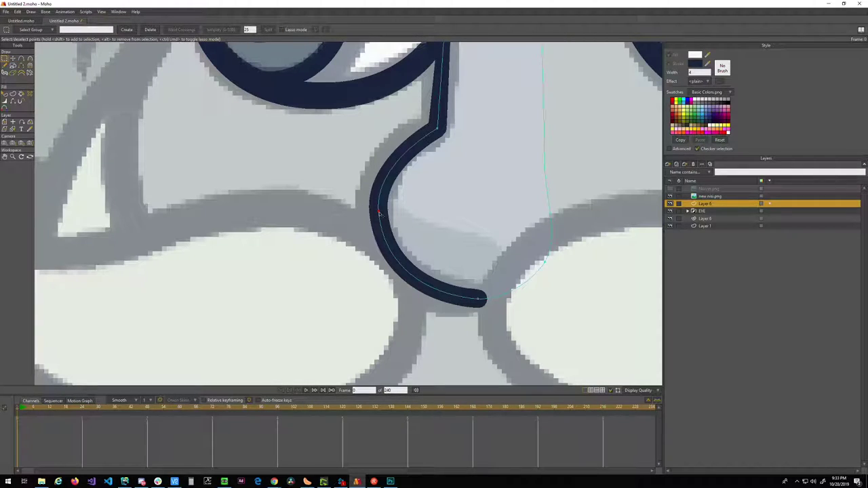
{"action": "key", "text": "c"}
{"action": "left_click_drag", "start_coordinate": [378, 213], "coordinate": [487, 207]}
{"action": "left_click_drag", "start_coordinate": [380, 213], "coordinate": [385, 212]}
{"action": "key", "text": "t"}
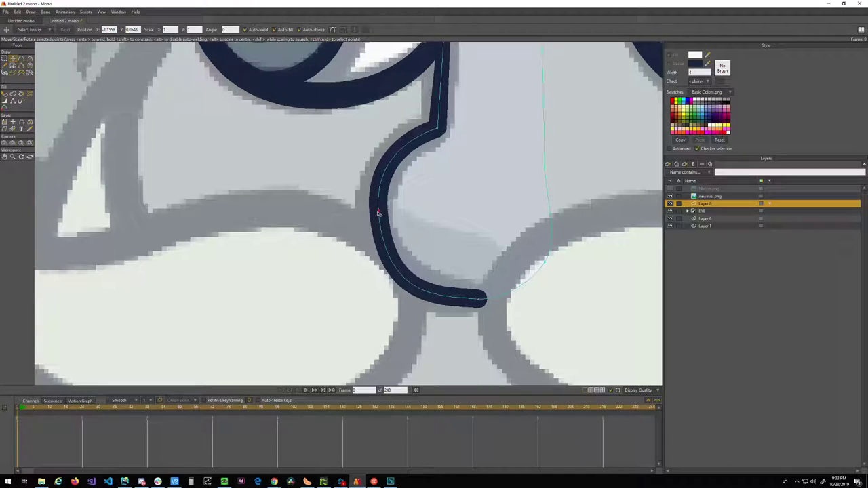
{"action": "left_click", "coordinate": [377, 213]}
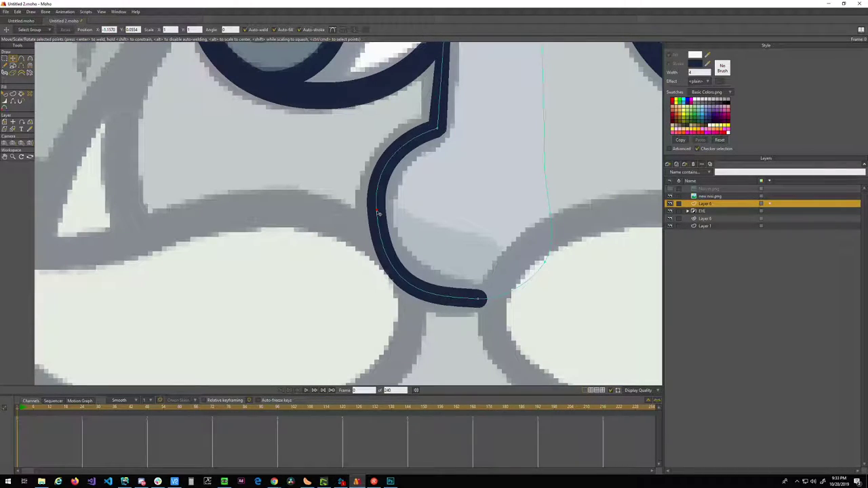
{"action": "left_click", "coordinate": [479, 301]}
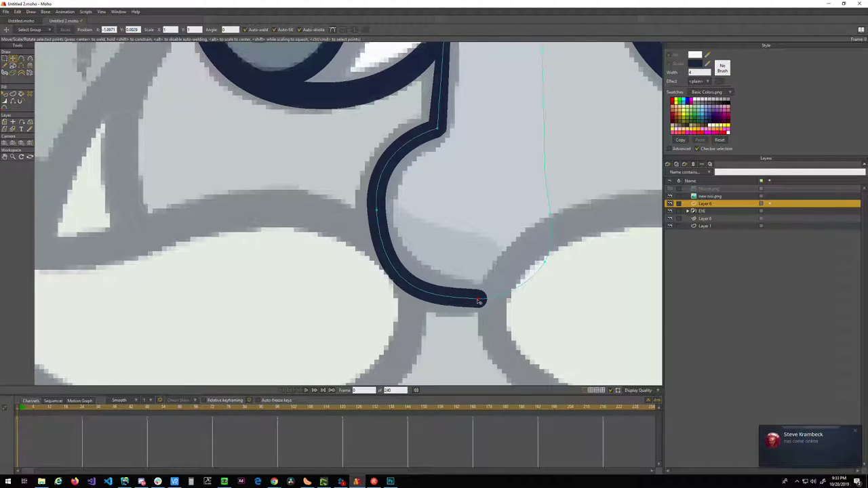
{"action": "key", "text": "c"}
{"action": "left_click_drag", "start_coordinate": [436, 299], "coordinate": [456, 300]}
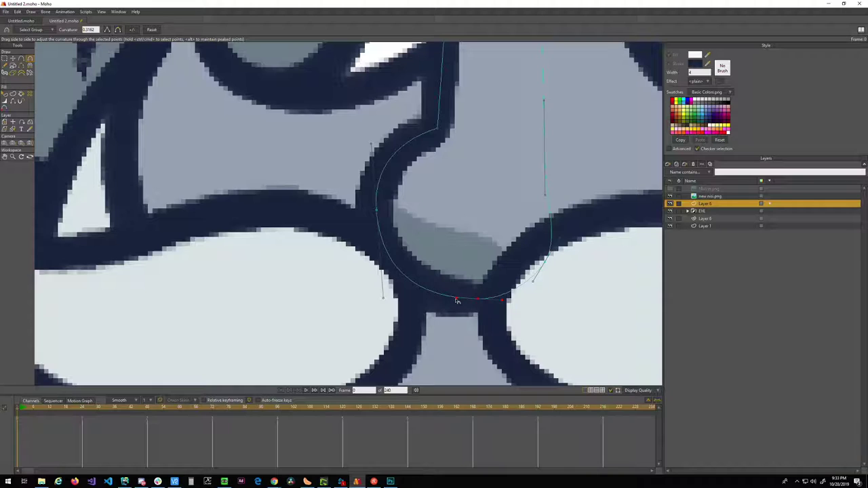
- Compare the traced nose, eyes and eyebrows with the reference face at different zoom levels
{"action": "scroll", "coordinate": [458, 301], "scroll_direction": "down", "scroll_amount": 5}
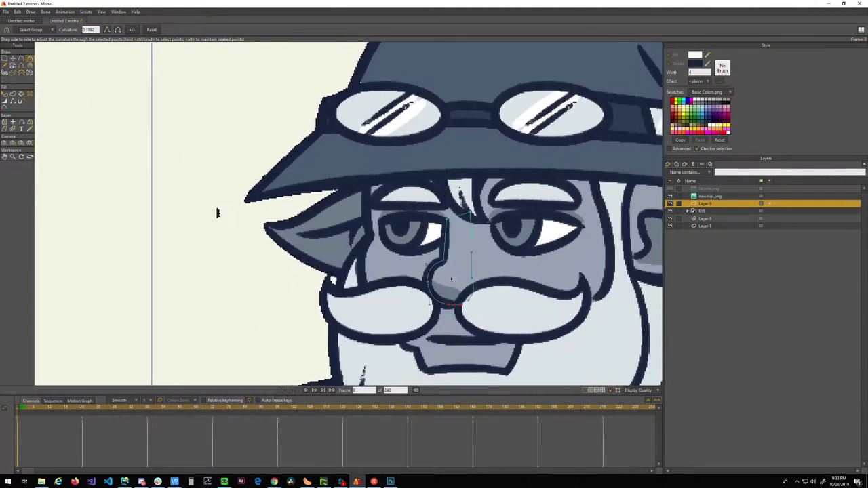
{"action": "key", "text": "g"}
{"action": "scroll", "coordinate": [309, 265], "scroll_direction": "up", "scroll_amount": 3}
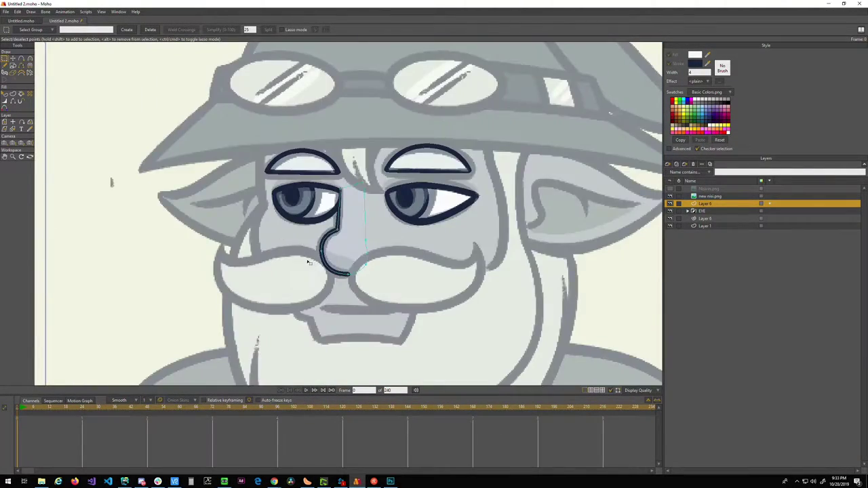
{"action": "scroll", "coordinate": [309, 268], "scroll_direction": "up", "scroll_amount": 3}
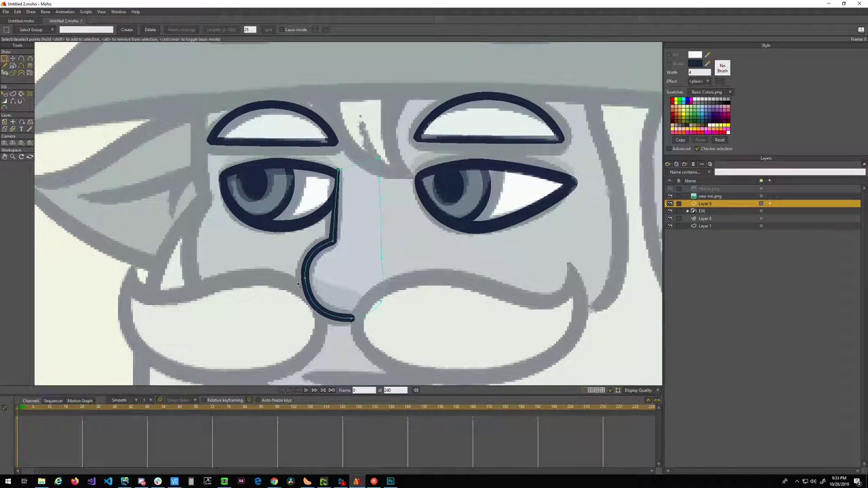
{"action": "left_click_drag", "start_coordinate": [299, 283], "coordinate": [301, 253]}
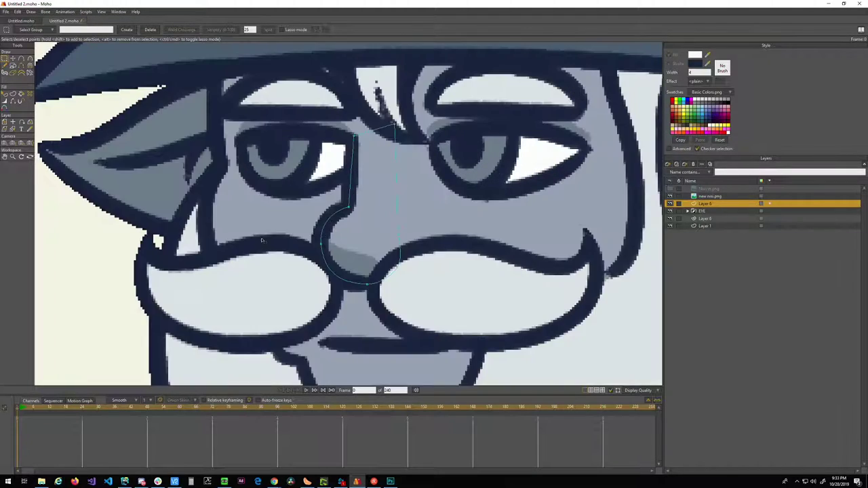
{"action": "mouse_move", "coordinate": [263, 260]}
{"action": "left_mouse_down"}
{"action": "mouse_move", "coordinate": [294, 249]}
{"action": "mouse_move", "coordinate": [316, 254]}
{"action": "left_mouse_up"}
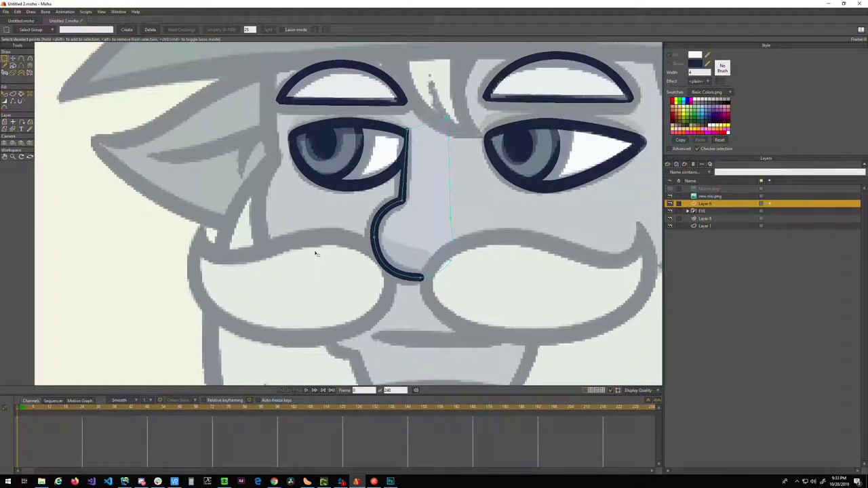
{"action": "scroll", "coordinate": [315, 255], "scroll_direction": "down", "scroll_amount": 3}
{"action": "scroll", "coordinate": [101, 194], "scroll_direction": "up", "scroll_amount": 3}
{"action": "scroll", "coordinate": [305, 278], "scroll_direction": "down", "scroll_amount": 2}
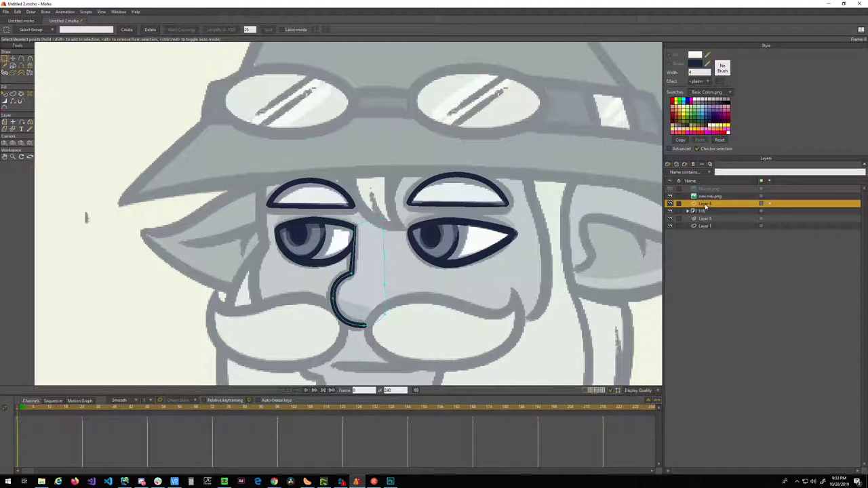
{"action": "double_click", "coordinate": [705, 204]}
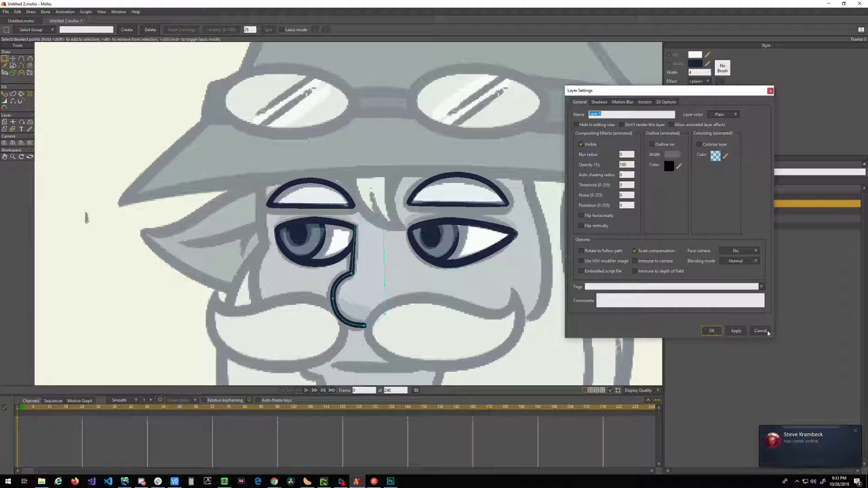
{"action": "left_click", "coordinate": [762, 331]}
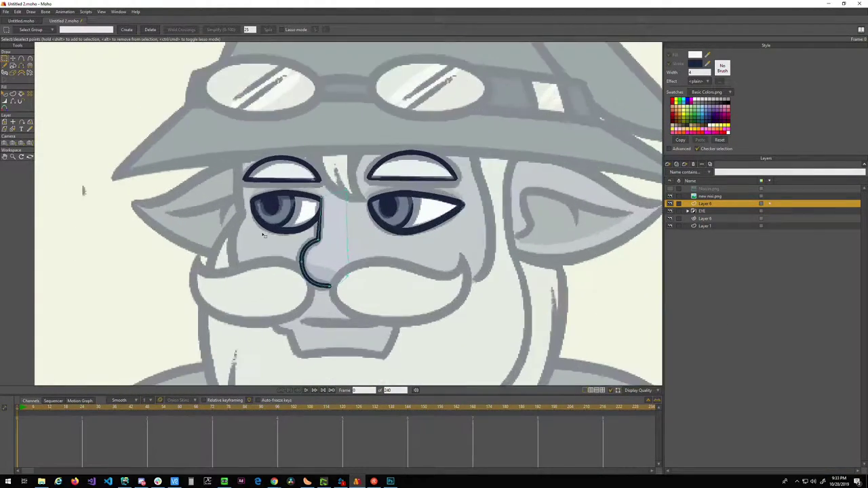
{"action": "scroll", "coordinate": [263, 234], "scroll_direction": "up", "scroll_amount": 2}
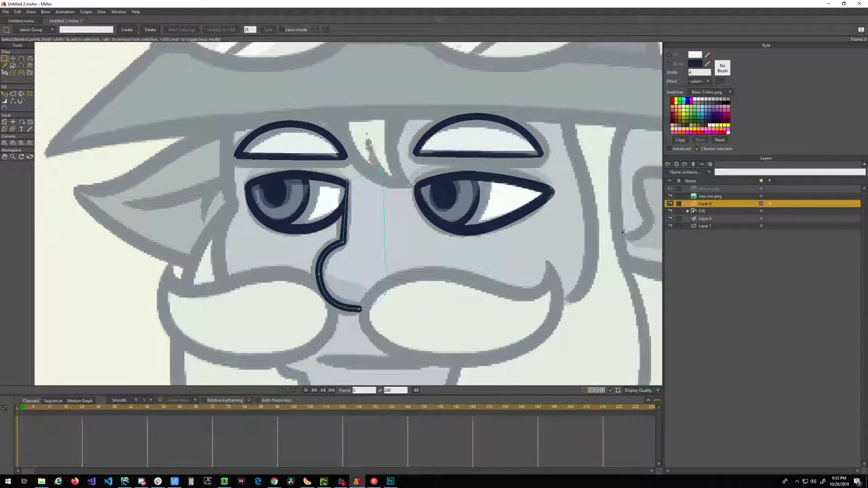
- Select the eyebrow layer and cut both eyebrow shapes from it
{"action": "left_click", "coordinate": [710, 218]}
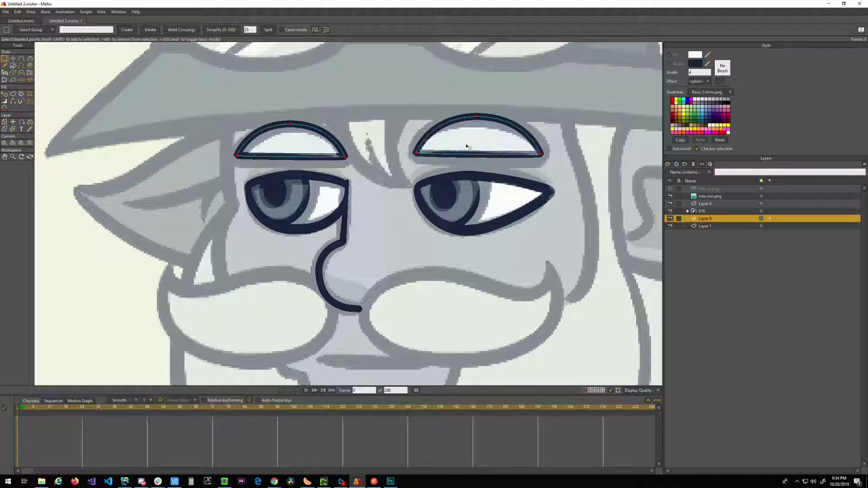
{"action": "left_click", "coordinate": [290, 142]}
{"action": "key", "text": "ctrl+x"}
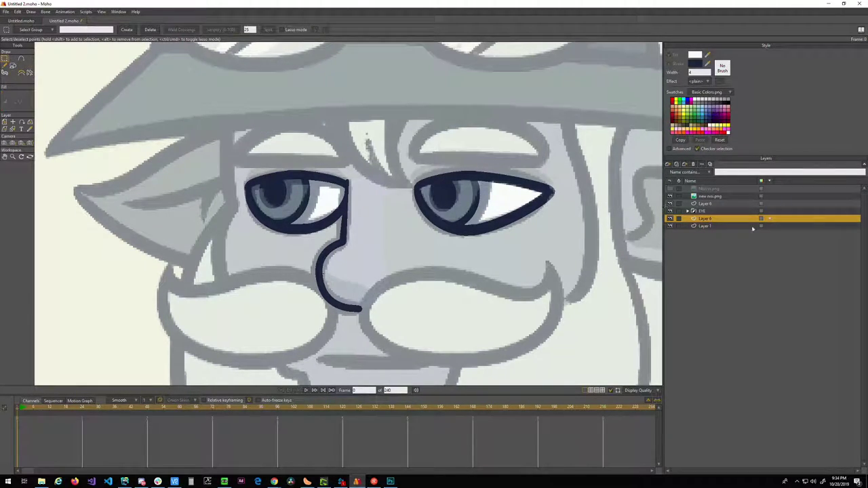
- Make the layer containing the nose outline active and add the two white eyebrow shapes to it above the eyes
{"action": "left_click", "coordinate": [709, 204]}
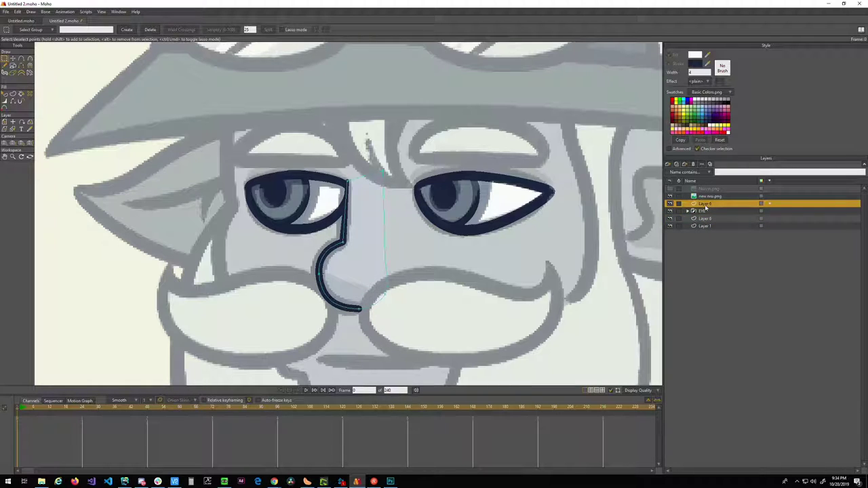
{"action": "left_click", "coordinate": [670, 210]}
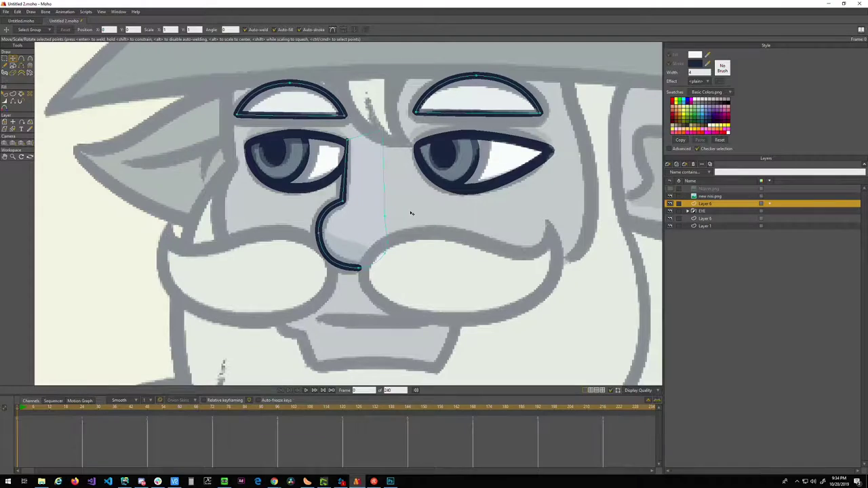
{"action": "left_click_drag", "start_coordinate": [411, 213], "coordinate": [434, 226]}
- Trace the left moustache half as a closed filled shape with the Add Point tool, following the reference sketch
{"action": "scroll", "coordinate": [432, 241], "scroll_direction": "up", "scroll_amount": 2}
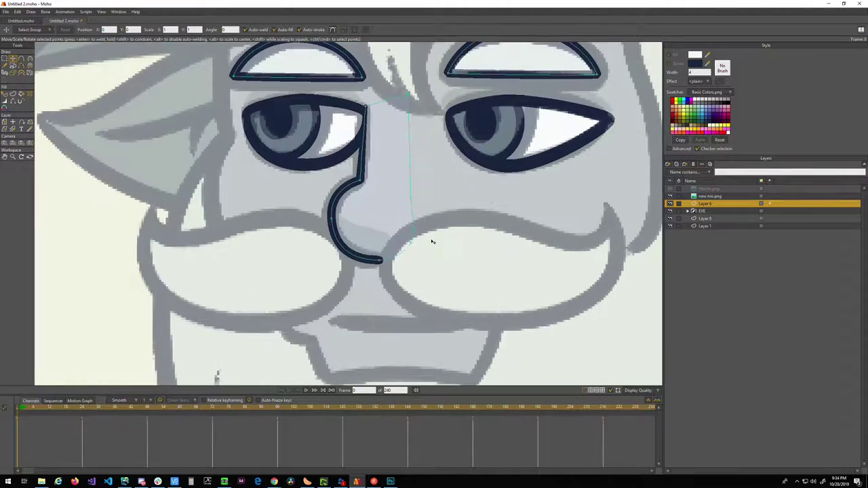
{"action": "scroll", "coordinate": [423, 231], "scroll_direction": "up", "scroll_amount": 4}
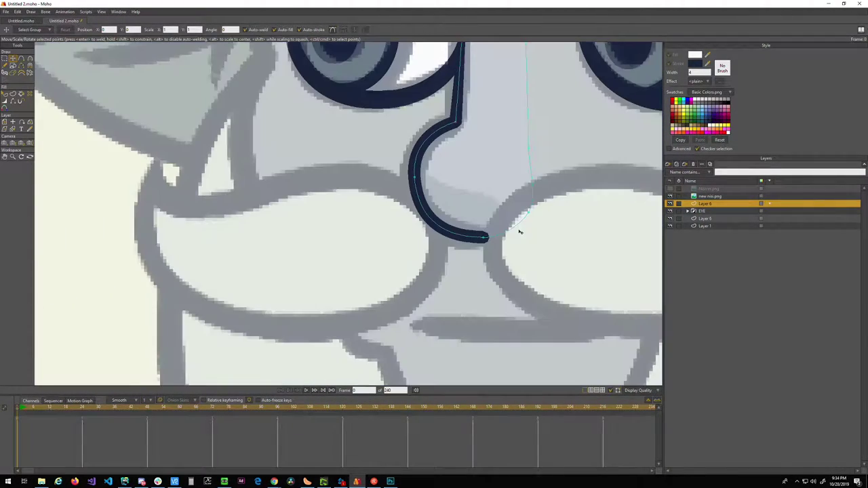
{"action": "scroll", "coordinate": [536, 225], "scroll_direction": "down", "scroll_amount": 6}
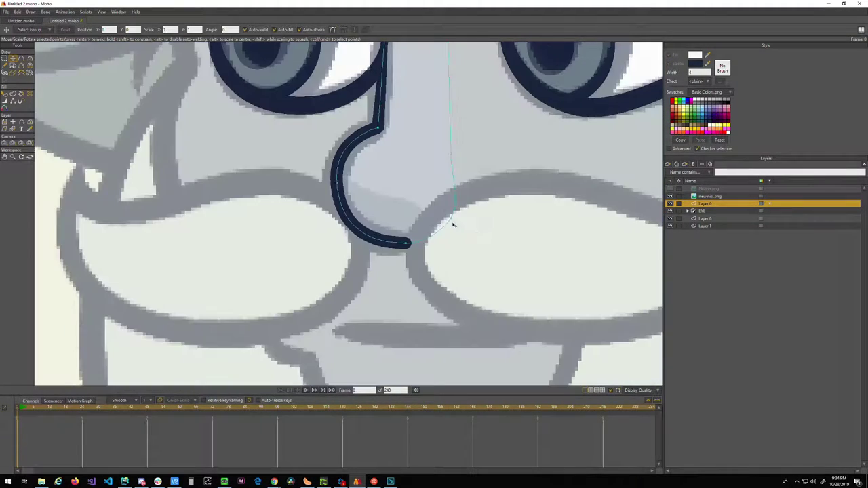
{"action": "scroll", "coordinate": [423, 242], "scroll_direction": "up", "scroll_amount": 2}
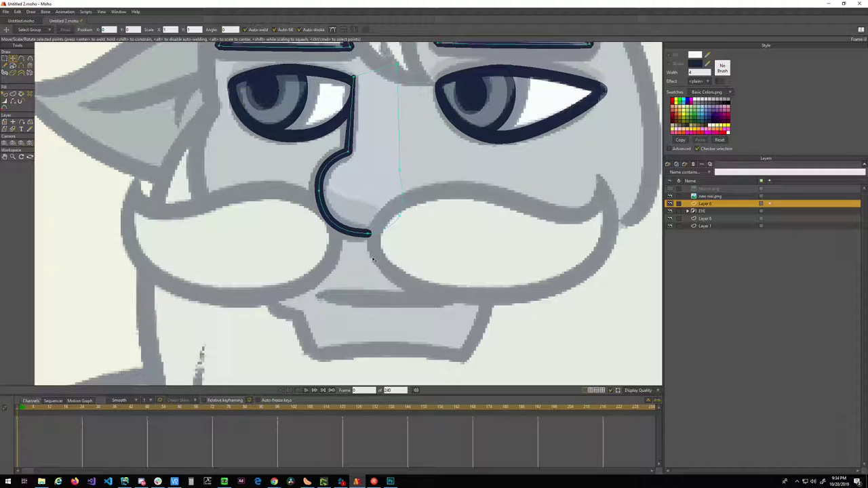
{"action": "scroll", "coordinate": [443, 179], "scroll_direction": "down", "scroll_amount": 3}
{"action": "scroll", "coordinate": [450, 169], "scroll_direction": "up", "scroll_amount": 3}
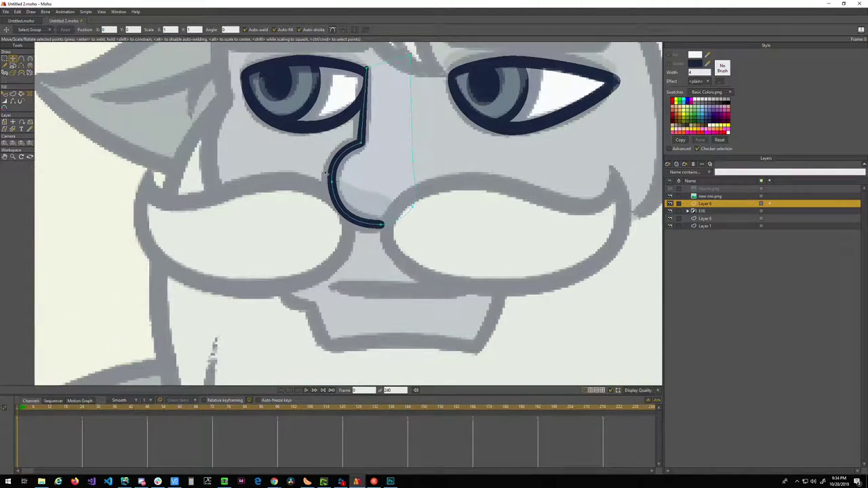
{"action": "scroll", "coordinate": [337, 207], "scroll_direction": "down", "scroll_amount": 1}
{"action": "scroll", "coordinate": [314, 242], "scroll_direction": "up", "scroll_amount": 1}
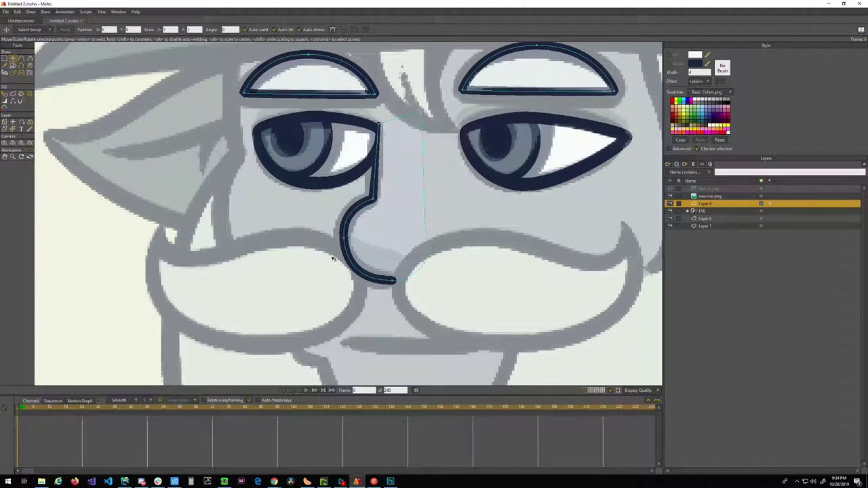
{"action": "key", "text": "a"}
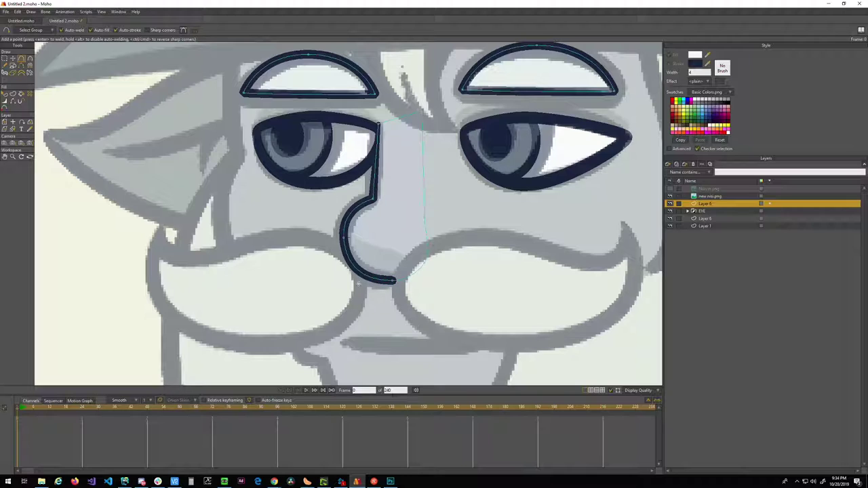
{"action": "left_click_drag", "start_coordinate": [358, 283], "coordinate": [297, 236]}
{"action": "mouse_move", "coordinate": [289, 239]}
{"action": "left_mouse_down"}
{"action": "mouse_move", "coordinate": [440, 230]}
{"action": "mouse_move", "coordinate": [348, 253]}
{"action": "mouse_move", "coordinate": [324, 246]}
{"action": "mouse_move", "coordinate": [310, 230]}
{"action": "mouse_move", "coordinate": [311, 300]}
{"action": "mouse_move", "coordinate": [405, 341]}
{"action": "mouse_move", "coordinate": [395, 336]}
{"action": "left_mouse_up"}
{"action": "left_click_drag", "start_coordinate": [395, 335], "coordinate": [459, 333]}
{"action": "left_click", "coordinate": [476, 327]}
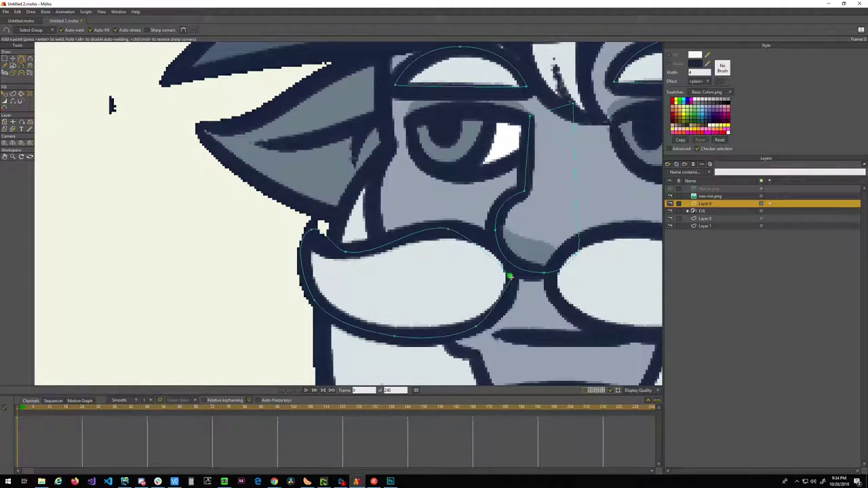
{"action": "left_click_drag", "start_coordinate": [509, 276], "coordinate": [510, 277]}
{"action": "left_click_drag", "start_coordinate": [447, 287], "coordinate": [428, 279]}
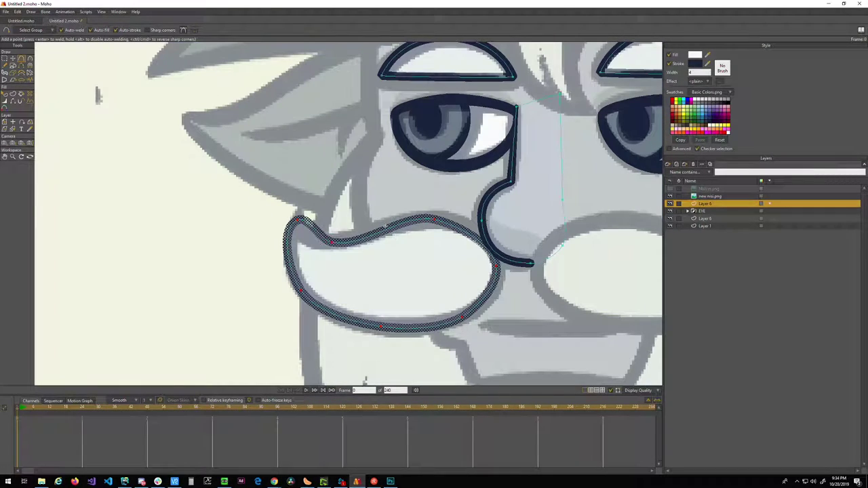
{"action": "left_click_drag", "start_coordinate": [435, 221], "coordinate": [452, 213]}
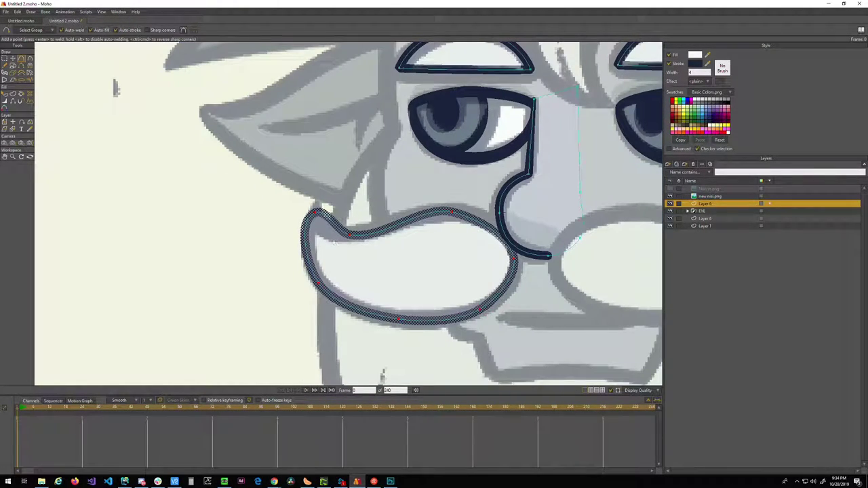
- Turn the point at the left moustache half's outer tip into a sharp corner with curvature 0
{"action": "key", "text": "g"}
{"action": "left_click", "coordinate": [315, 214]}
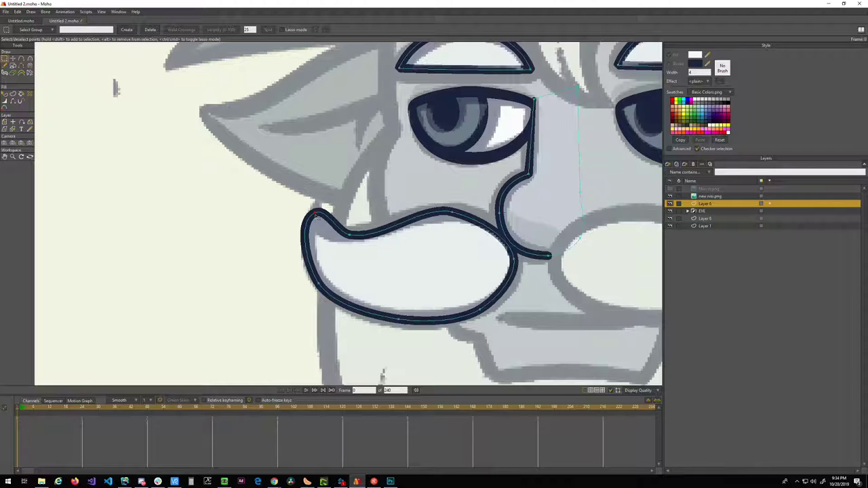
{"action": "key", "text": "c"}
{"action": "left_click_drag", "start_coordinate": [297, 219], "coordinate": [76, 235]}
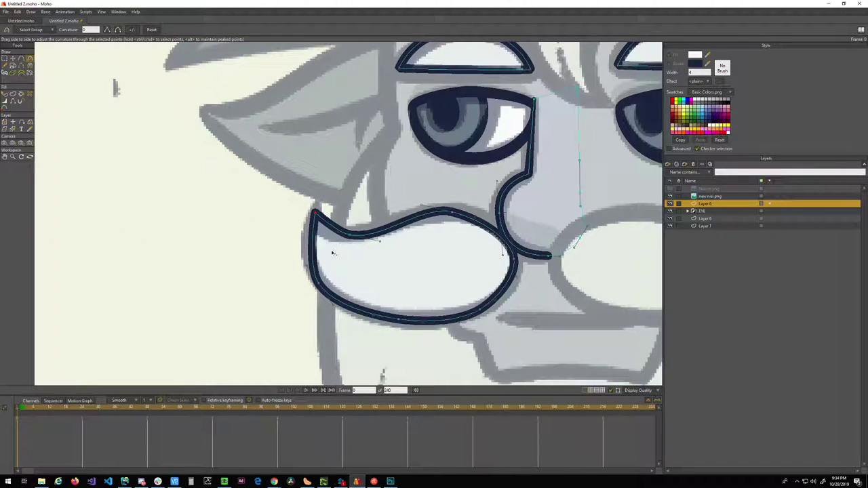
- Add a point on the moustache's outer left edge and move the upper notch point closer to the tip
{"action": "scroll", "coordinate": [332, 253], "scroll_direction": "up", "scroll_amount": 3}
{"action": "key", "text": "t"}
{"action": "key", "text": "a"}
{"action": "left_click_drag", "start_coordinate": [345, 262], "coordinate": [337, 260]}
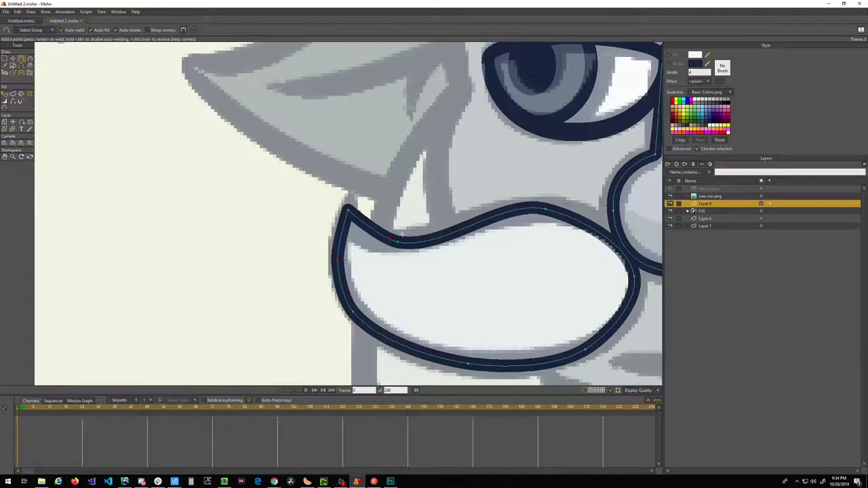
{"action": "key", "text": "t"}
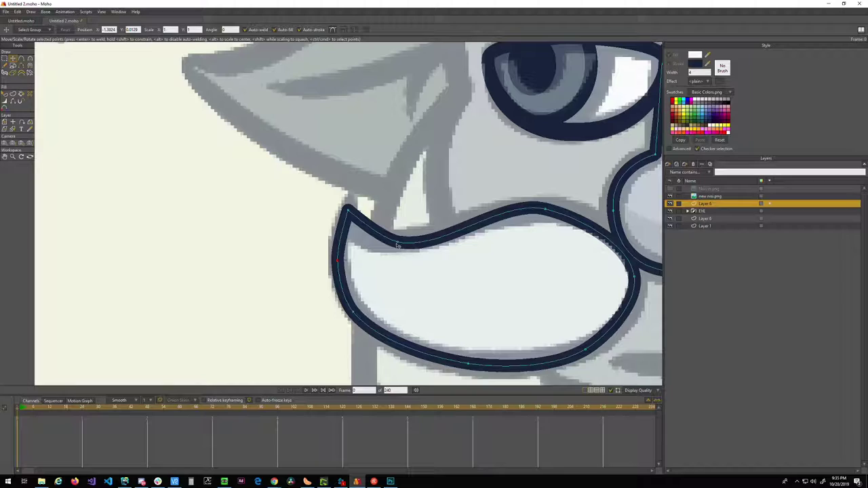
{"action": "left_click_drag", "start_coordinate": [394, 243], "coordinate": [366, 242]}
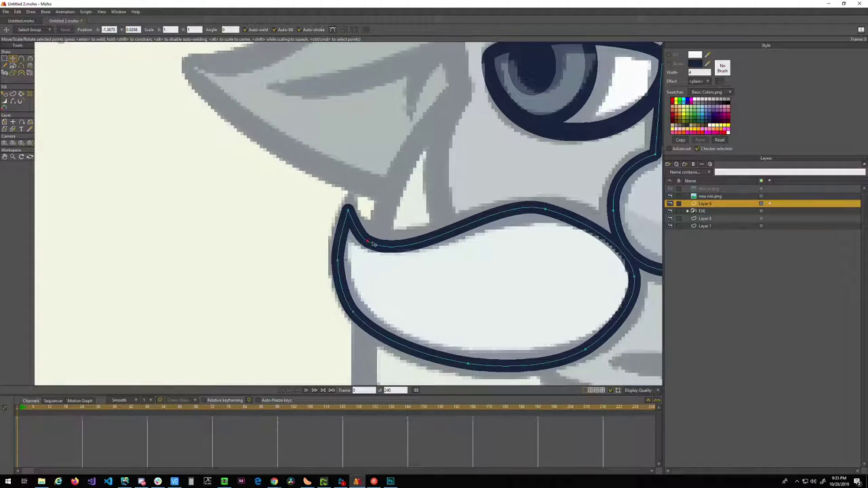
- Delete the extra point on the moustache's outer edge and move the two lower-left points up along the sketched outline
{"action": "key", "text": "g"}
{"action": "left_click", "coordinate": [339, 260]}
{"action": "key", "text": "Delete"}
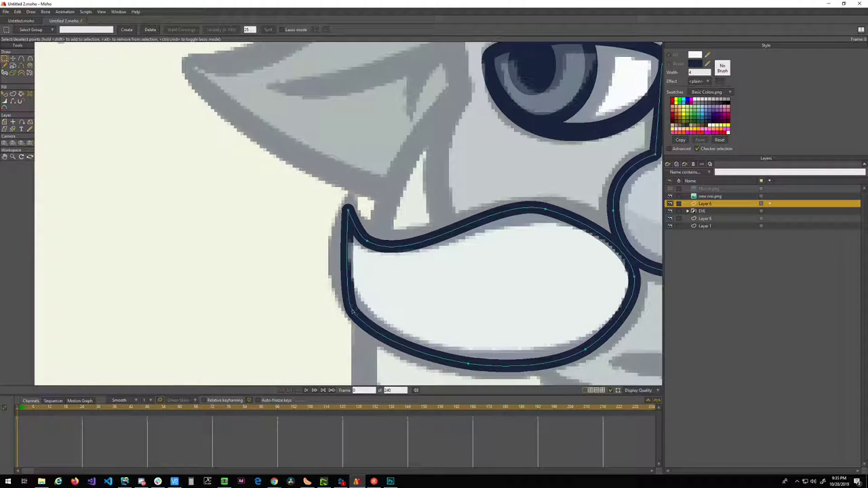
{"action": "key", "text": "t"}
{"action": "left_click_drag", "start_coordinate": [352, 314], "coordinate": [338, 269]}
{"action": "left_click_drag", "start_coordinate": [468, 366], "coordinate": [393, 344]}
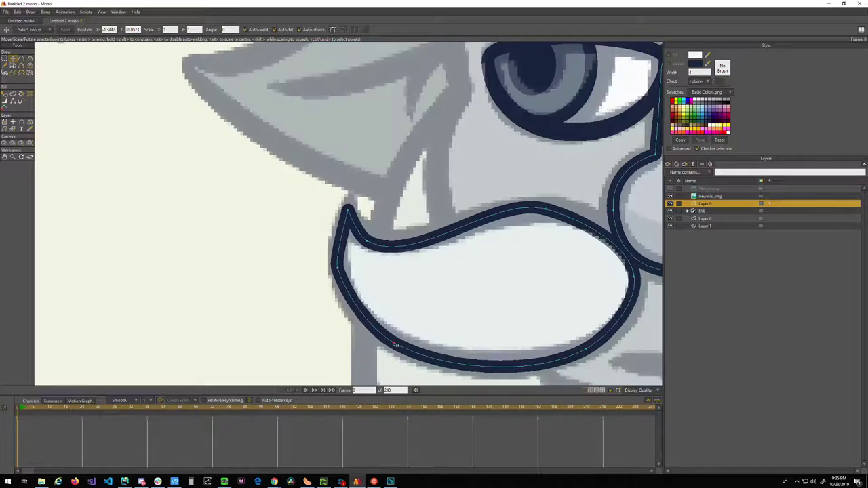
- Delete the remaining point on the moustache's outer edge and extend the lower-left point's curve handle outward to round that side
{"action": "left_click_drag", "start_coordinate": [453, 327], "coordinate": [438, 323]}
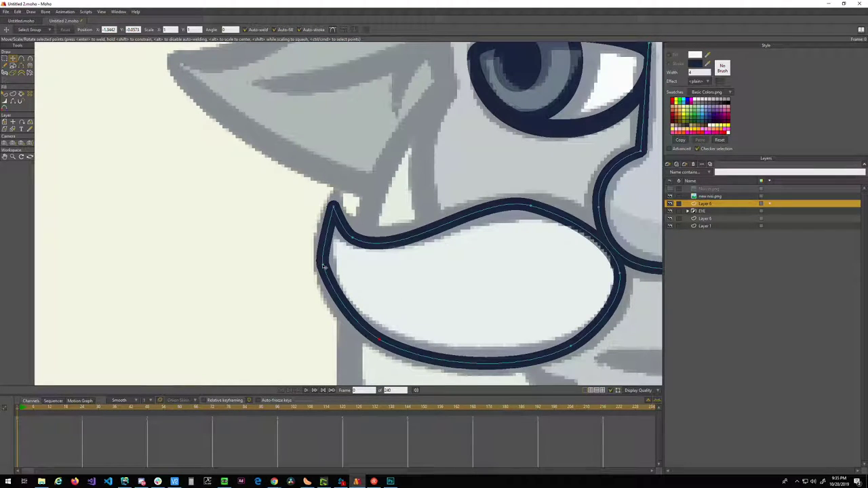
{"action": "key", "text": "g"}
{"action": "left_click", "coordinate": [323, 266]}
{"action": "key", "text": "Delete"}
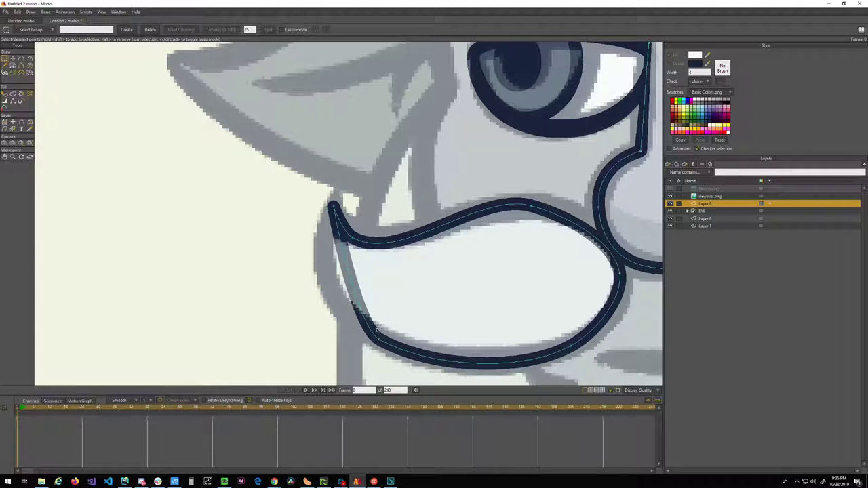
{"action": "key", "text": "c"}
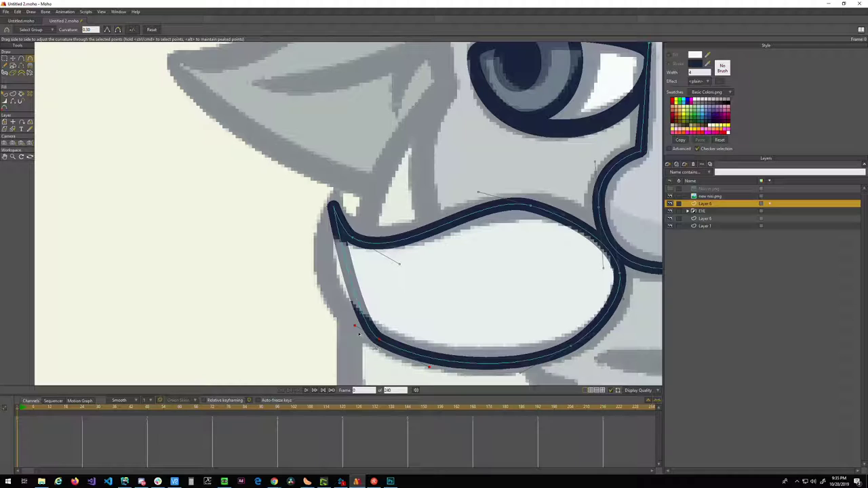
{"action": "left_click_drag", "start_coordinate": [354, 326], "coordinate": [296, 297]}
{"action": "left_click_drag", "start_coordinate": [443, 297], "coordinate": [396, 291]}
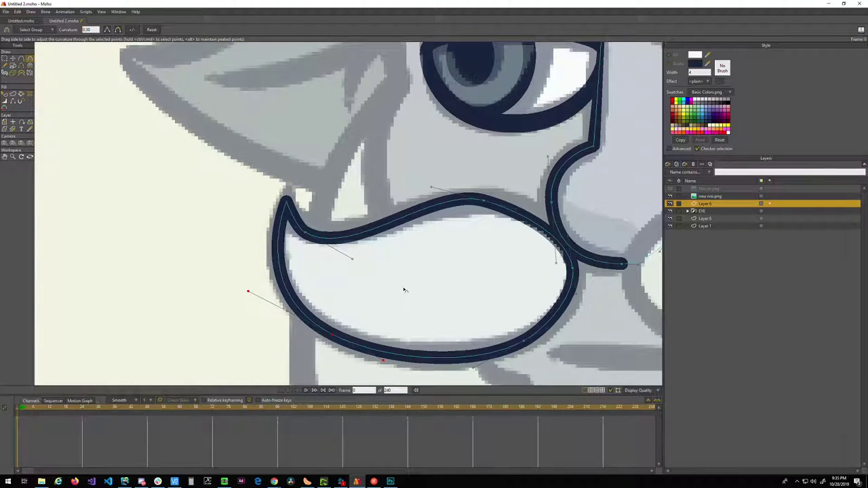
- Raise the curvature of the moustache's top point to about 0.34 and shift the point slightly toward the nose
{"action": "left_click_drag", "start_coordinate": [499, 276], "coordinate": [386, 281]}
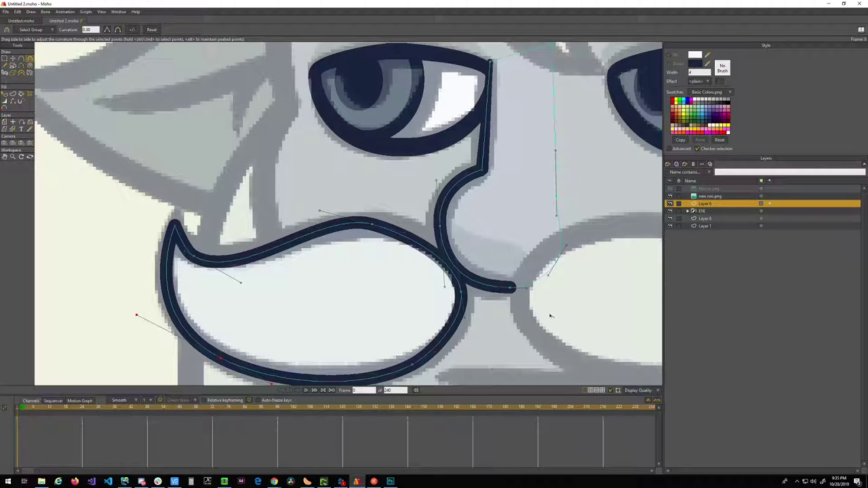
{"action": "left_click_drag", "start_coordinate": [538, 305], "coordinate": [408, 287]}
{"action": "left_click", "coordinate": [326, 208]}
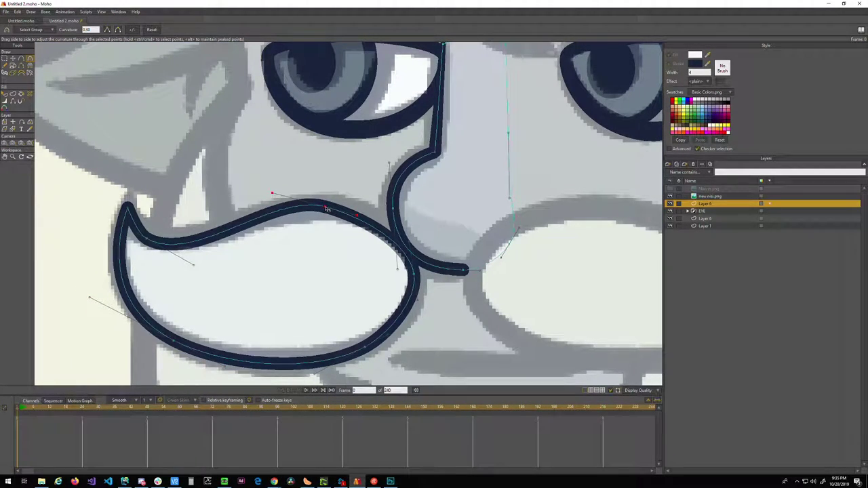
{"action": "left_click_drag", "start_coordinate": [326, 207], "coordinate": [347, 210]}
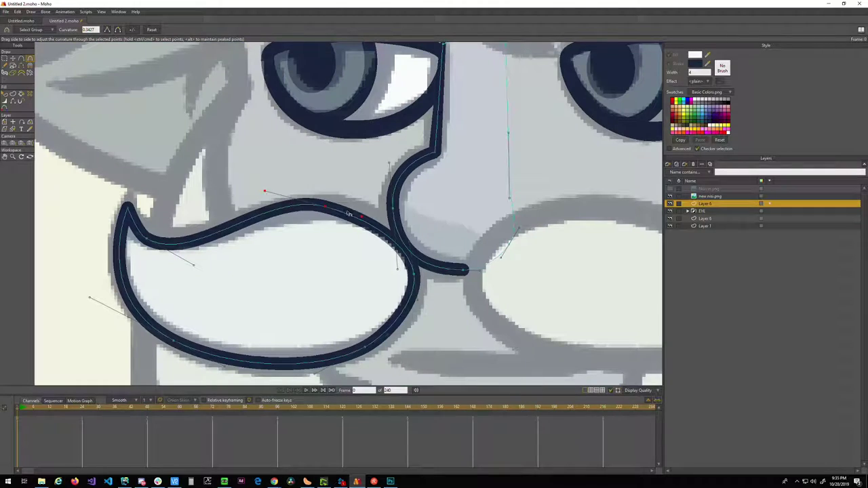
{"action": "key", "text": "t"}
{"action": "left_click_drag", "start_coordinate": [326, 207], "coordinate": [343, 214]}
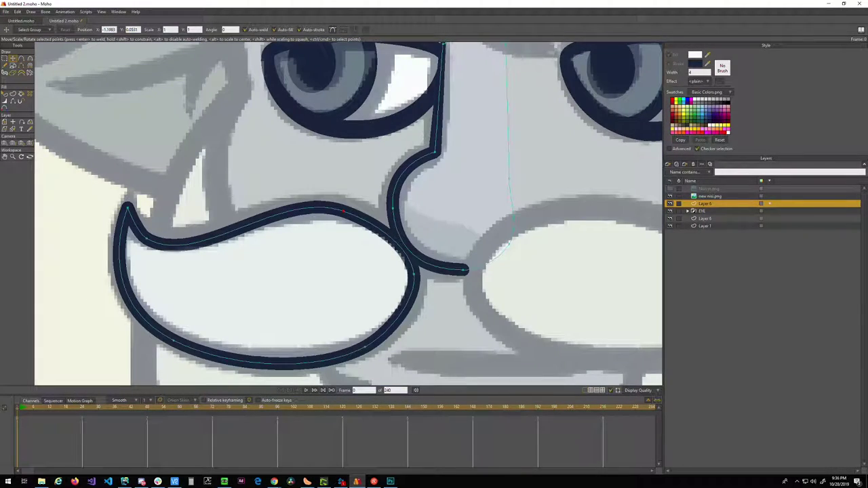
- Duplicate all points of the left moustache half and place the copy over the sketch's right moustache half
{"action": "key", "text": "alt+Tab"}
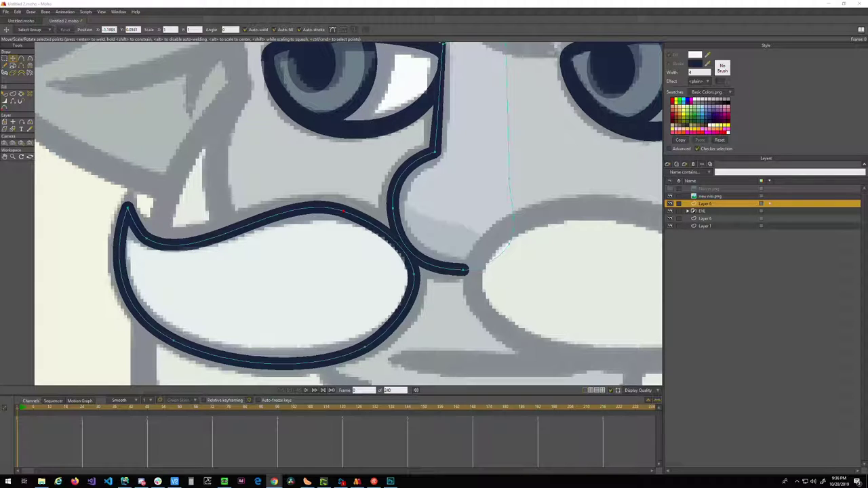
{"action": "left_click_drag", "start_coordinate": [377, 310], "coordinate": [411, 260]}
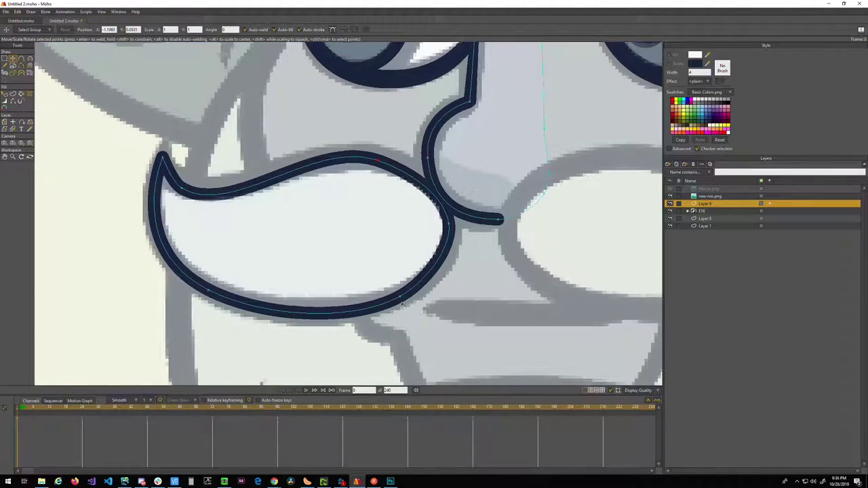
{"action": "scroll", "coordinate": [400, 300], "scroll_direction": "up", "scroll_amount": 2}
{"action": "scroll", "coordinate": [379, 265], "scroll_direction": "down", "scroll_amount": 2}
{"action": "key", "text": "g"}
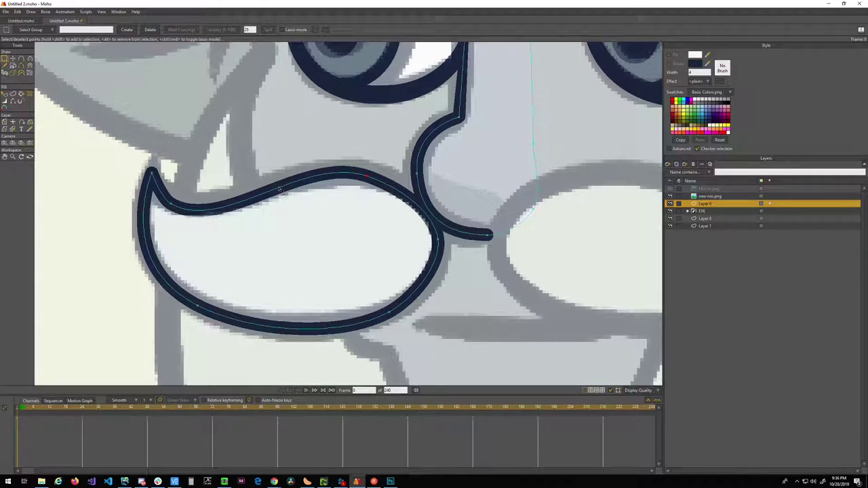
{"action": "key", "text": "ctrl+a"}
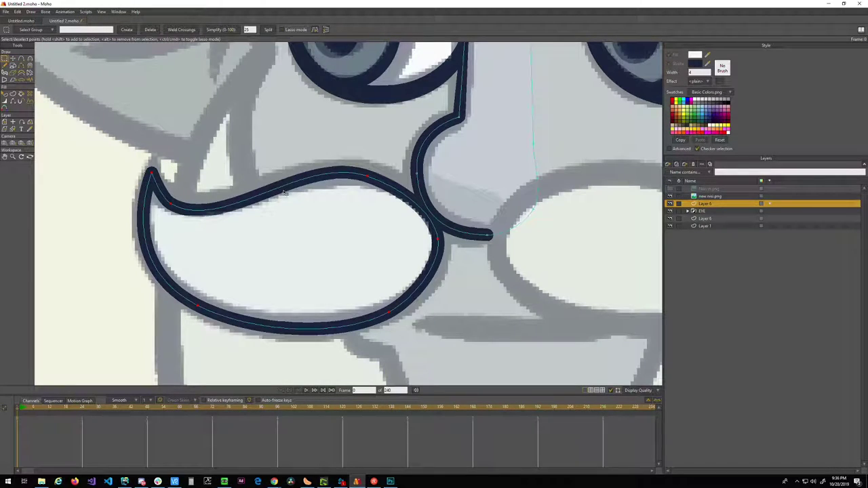
{"action": "key", "text": "t"}
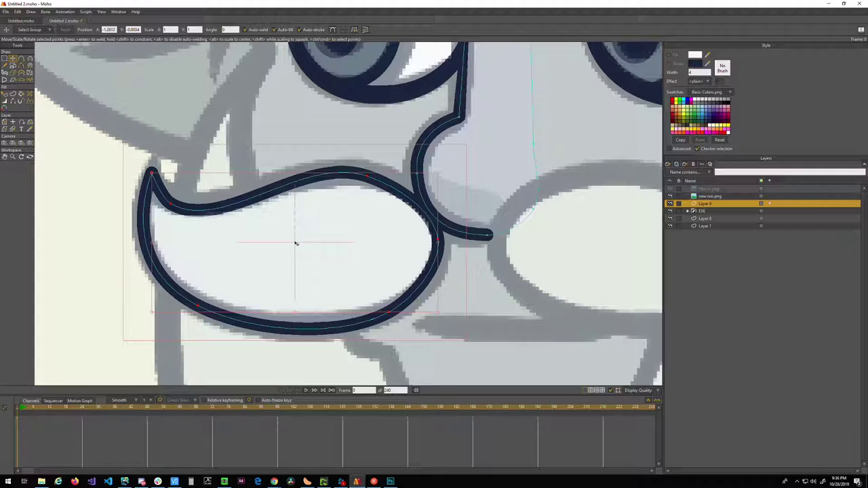
{"action": "left_click_drag", "start_coordinate": [294, 238], "coordinate": [333, 241]}
{"action": "scroll", "coordinate": [374, 254], "scroll_direction": "down", "scroll_amount": 3}
{"action": "scroll", "coordinate": [406, 252], "scroll_direction": "up", "scroll_amount": 1}
{"action": "left_click_drag", "start_coordinate": [417, 255], "coordinate": [444, 263]}
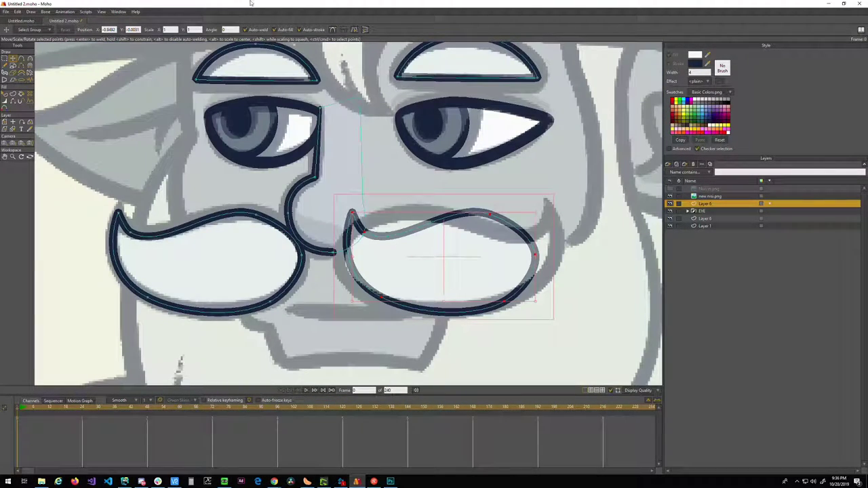
- Flip the copied moustache half horizontally and align its inner edge with the sketch beside the nose's lower end
{"action": "left_click", "coordinate": [354, 30]}
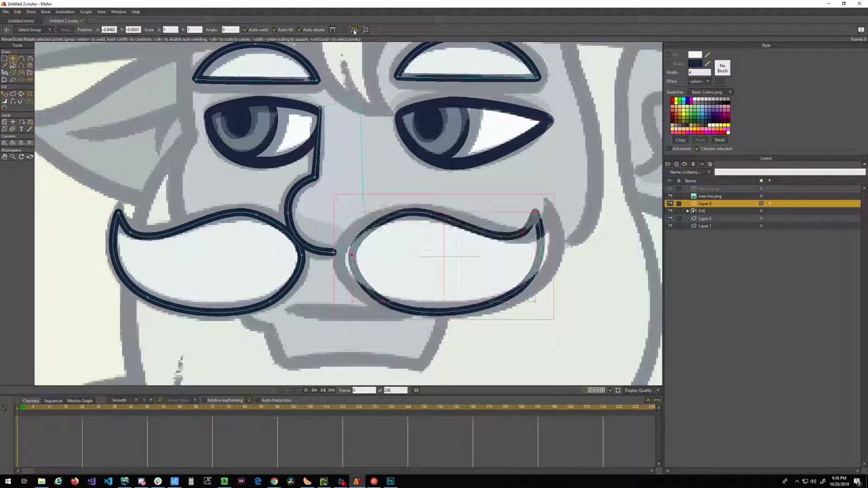
{"action": "left_click_drag", "start_coordinate": [417, 259], "coordinate": [403, 257]}
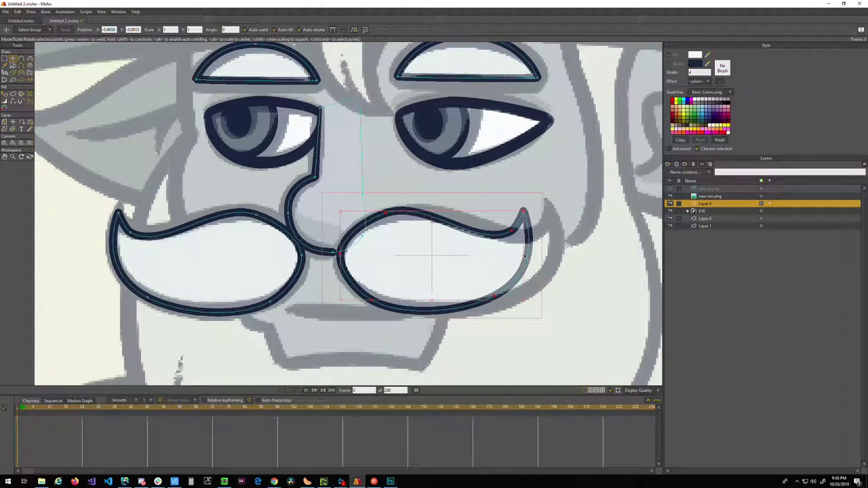
- Stretch the copied right moustache half horizontally so its outer end reaches the sketch's outer edge
{"action": "left_click", "coordinate": [526, 257]}
{"action": "left_click_drag", "start_coordinate": [526, 258], "coordinate": [553, 259]}
{"action": "mouse_move", "coordinate": [397, 261]}
{"action": "left_mouse_down"}
{"action": "mouse_move", "coordinate": [447, 269]}
{"action": "mouse_move", "coordinate": [383, 268]}
{"action": "left_mouse_up"}
{"action": "scroll", "coordinate": [446, 266], "scroll_direction": "down", "scroll_amount": 2}
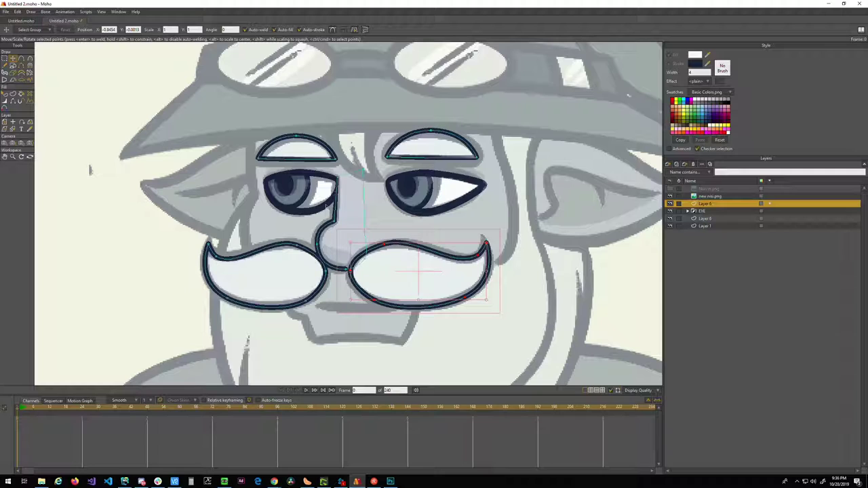
{"action": "left_click_drag", "start_coordinate": [336, 325], "coordinate": [336, 274]}
{"action": "scroll", "coordinate": [352, 250], "scroll_direction": "up", "scroll_amount": 2}
{"action": "scroll", "coordinate": [337, 274], "scroll_direction": "down", "scroll_amount": 5}
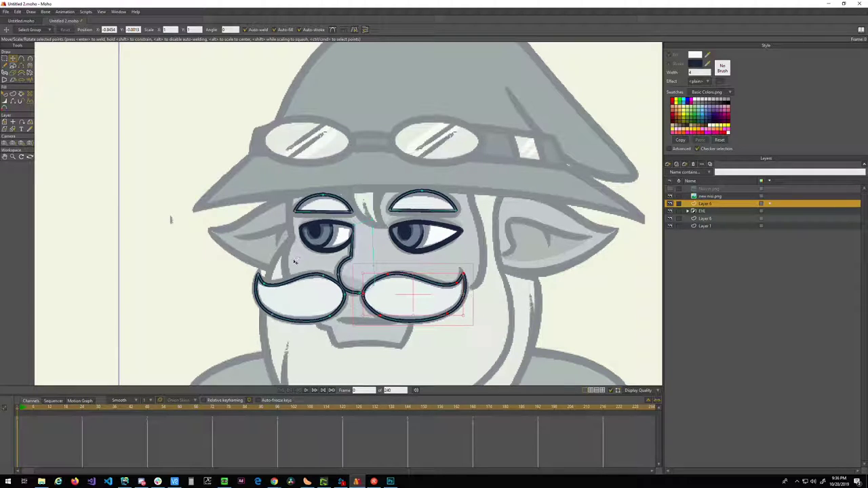
{"action": "left_click_drag", "start_coordinate": [294, 261], "coordinate": [291, 269]}
{"action": "left_click_drag", "start_coordinate": [167, 226], "coordinate": [148, 206]}
{"action": "mouse_move", "coordinate": [273, 245]}
{"action": "left_mouse_down"}
{"action": "mouse_move", "coordinate": [280, 217]}
{"action": "mouse_move", "coordinate": [269, 245]}
{"action": "left_mouse_up"}
{"action": "left_click_drag", "start_coordinate": [557, 250], "coordinate": [455, 253]}
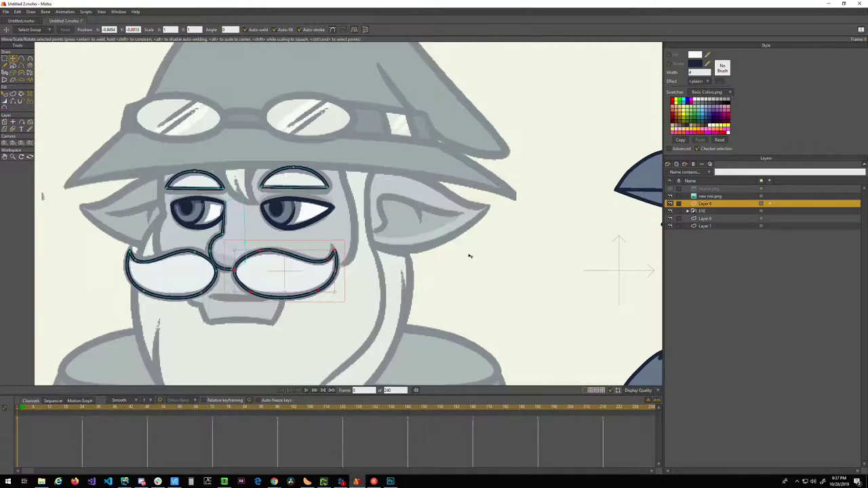
{"action": "scroll", "coordinate": [455, 252], "scroll_direction": "up", "scroll_amount": 3}
{"action": "scroll", "coordinate": [420, 238], "scroll_direction": "up", "scroll_amount": 1}
{"action": "left_click_drag", "start_coordinate": [337, 193], "coordinate": [374, 258]}
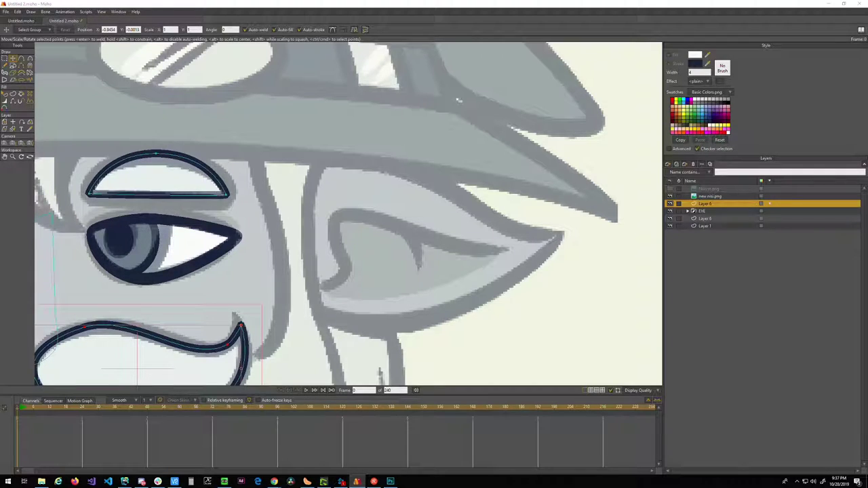
{"action": "key", "text": "alt+Tab"}
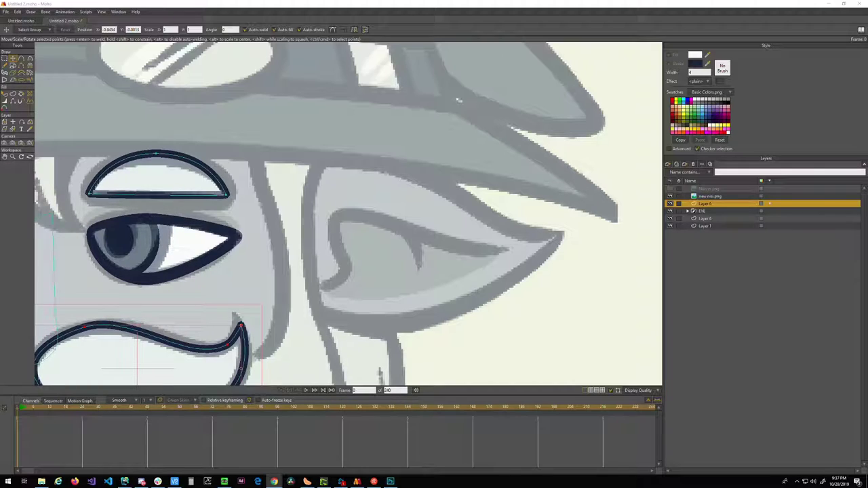
{"action": "key", "text": "alt+Tab"}
- Draw a closed seven-point outline around the sketch's right ear with the Add Point tool
{"action": "left_click_drag", "start_coordinate": [208, 302], "coordinate": [394, 217]}
{"action": "left_click_drag", "start_coordinate": [529, 97], "coordinate": [317, 207]}
{"action": "key", "text": "a"}
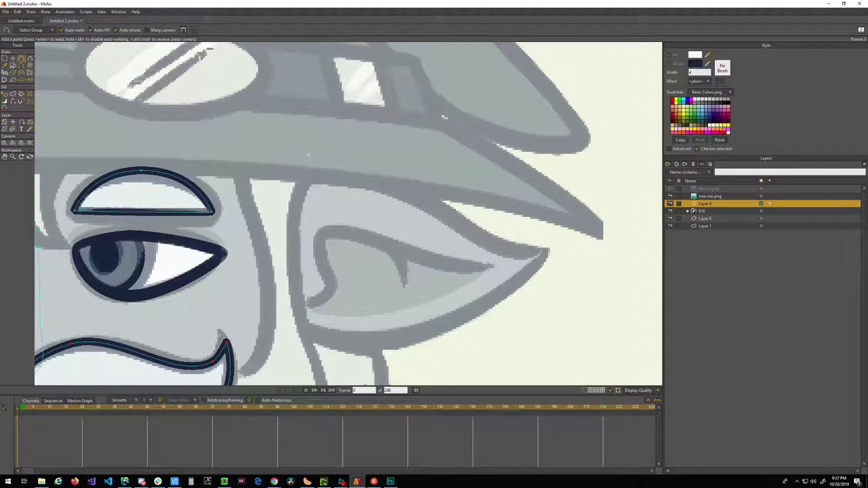
{"action": "mouse_move", "coordinate": [294, 157]}
{"action": "left_mouse_down"}
{"action": "mouse_move", "coordinate": [408, 189]}
{"action": "mouse_move", "coordinate": [465, 229]}
{"action": "mouse_move", "coordinate": [544, 252]}
{"action": "mouse_move", "coordinate": [469, 319]}
{"action": "mouse_move", "coordinate": [444, 327]}
{"action": "mouse_move", "coordinate": [303, 333]}
{"action": "mouse_move", "coordinate": [254, 272]}
{"action": "mouse_move", "coordinate": [276, 234]}
{"action": "mouse_move", "coordinate": [295, 158]}
{"action": "left_mouse_up"}
{"action": "mouse_move", "coordinate": [362, 217]}
{"action": "left_mouse_down"}
{"action": "mouse_move", "coordinate": [322, 191]}
{"action": "mouse_move", "coordinate": [324, 206]}
{"action": "mouse_move", "coordinate": [313, 208]}
{"action": "left_mouse_up"}
- Nudge the middle point of the ear outline's upper edge slightly upward toward the sketch line
{"action": "key", "text": "g"}
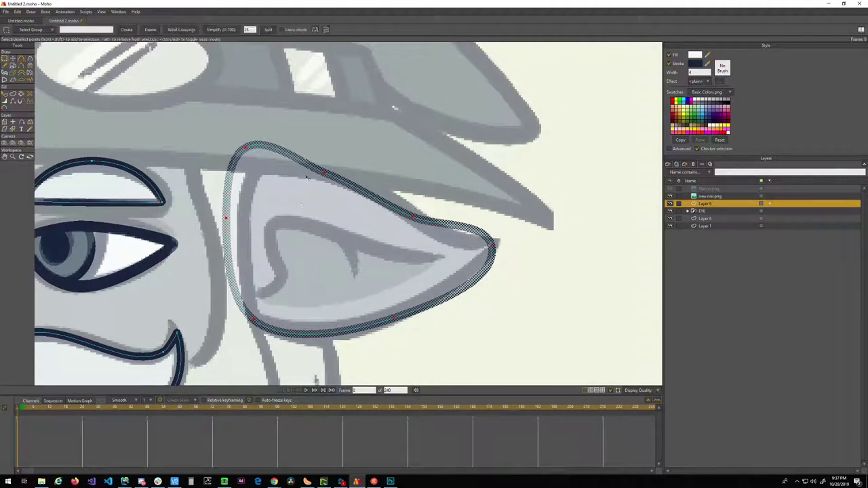
{"action": "left_click", "coordinate": [327, 173]}
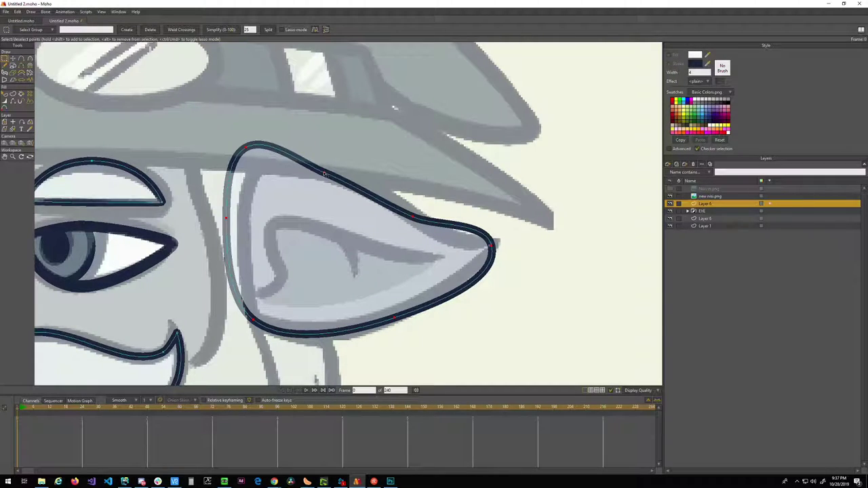
{"action": "key", "text": "t"}
{"action": "left_click", "coordinate": [411, 215]}
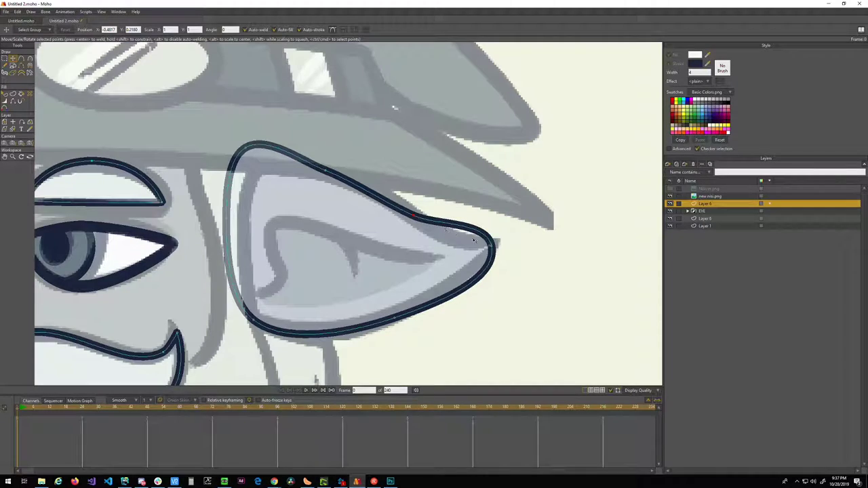
- Sharpen the ear outline's outer tip by setting that point's curvature to 0
{"action": "key", "text": "g"}
{"action": "key", "text": "ctrl+a"}
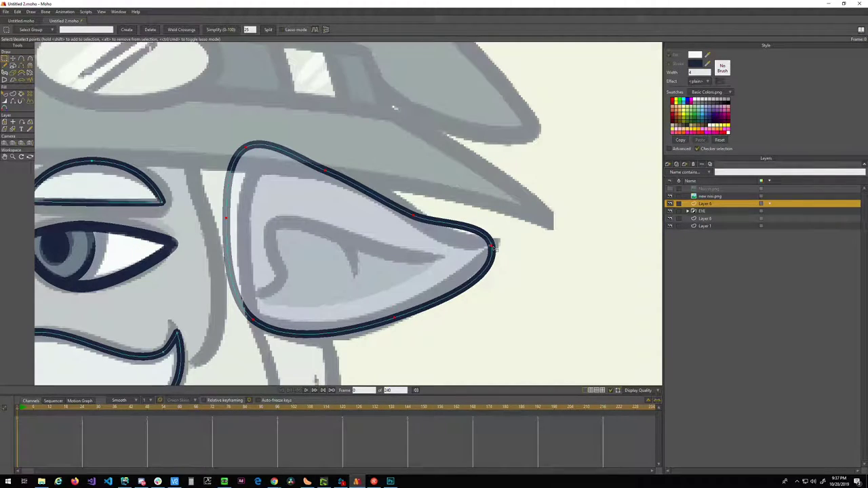
{"action": "key", "text": "c"}
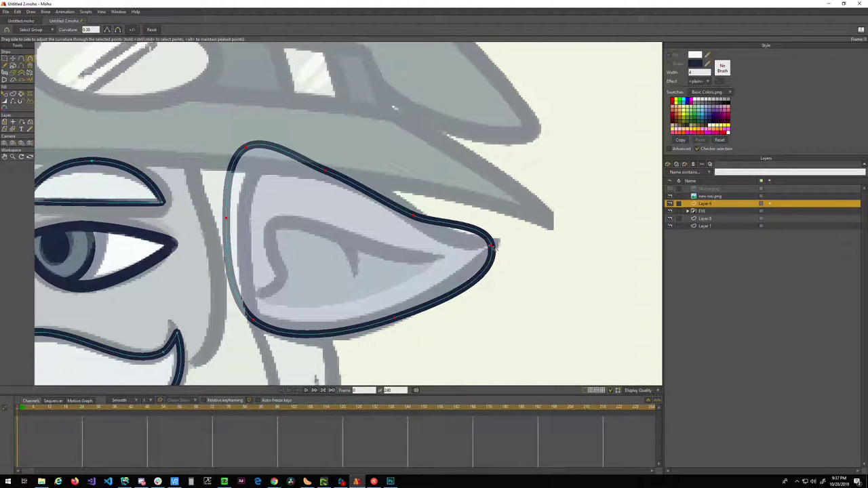
{"action": "key", "text": "g"}
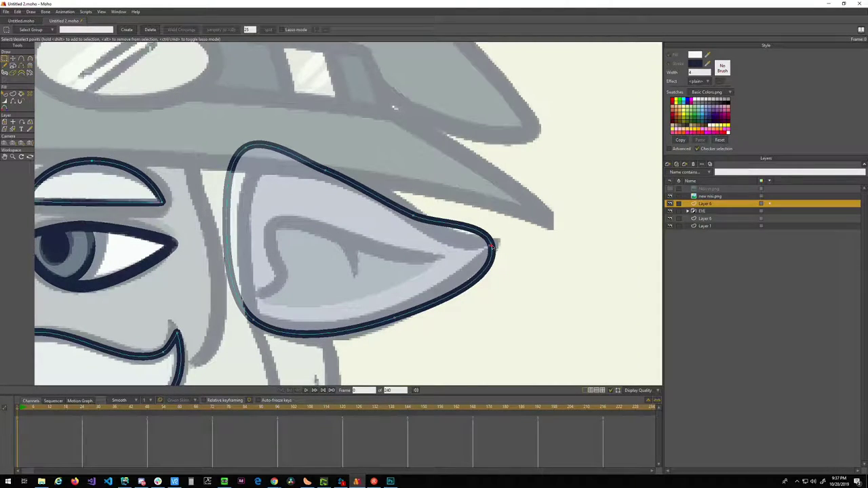
{"action": "key", "text": "c"}
{"action": "left_click_drag", "start_coordinate": [492, 249], "coordinate": [240, 254]}
- Move the upper-edge point nearest the ear tip farther toward the tip so the edge follows the sketch's concave taper
{"action": "scroll", "coordinate": [490, 255], "scroll_direction": "up", "scroll_amount": 5}
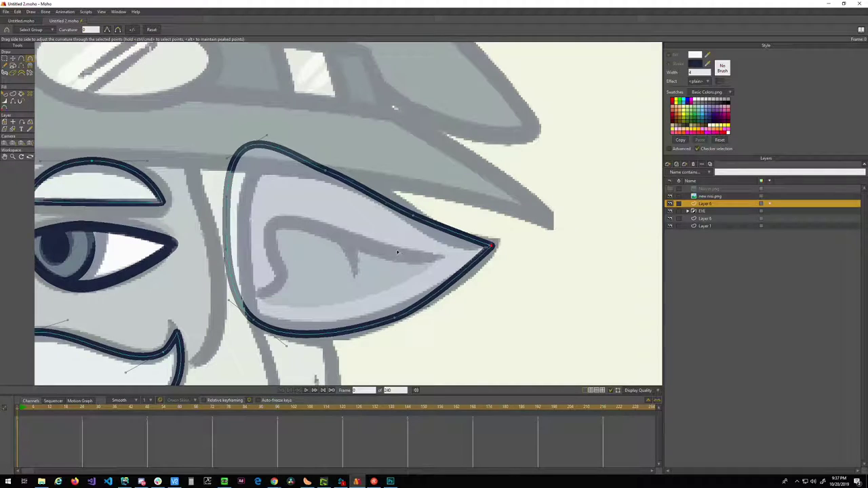
{"action": "scroll", "coordinate": [453, 280], "scroll_direction": "down", "scroll_amount": 3}
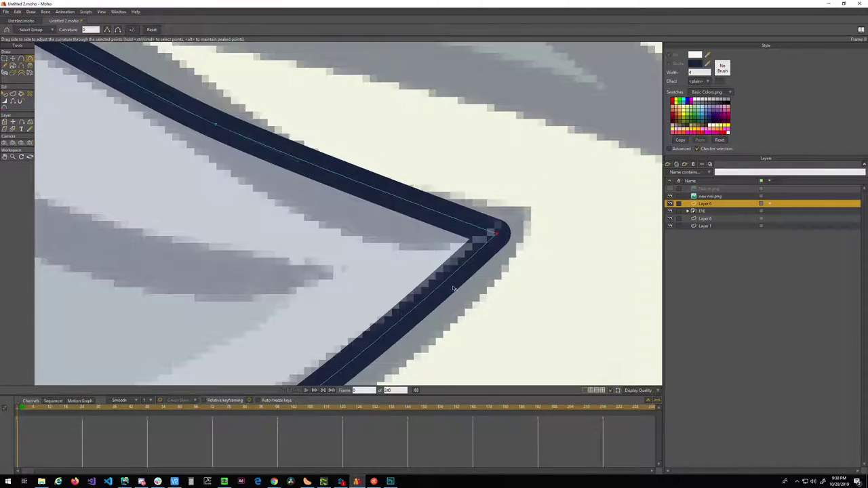
{"action": "left_click_drag", "start_coordinate": [427, 247], "coordinate": [465, 227]}
{"action": "key", "text": "t"}
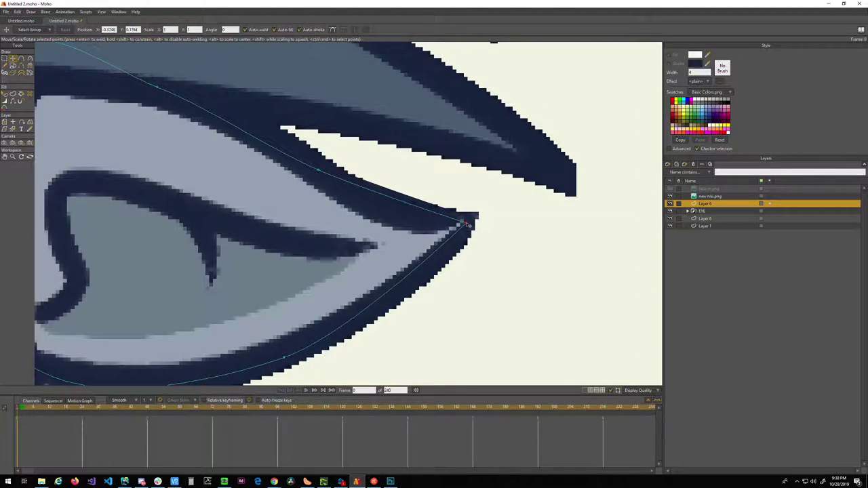
{"action": "left_click", "coordinate": [322, 172]}
{"action": "left_click_drag", "start_coordinate": [323, 175], "coordinate": [396, 218]}
{"action": "left_click_drag", "start_coordinate": [391, 267], "coordinate": [487, 209]}
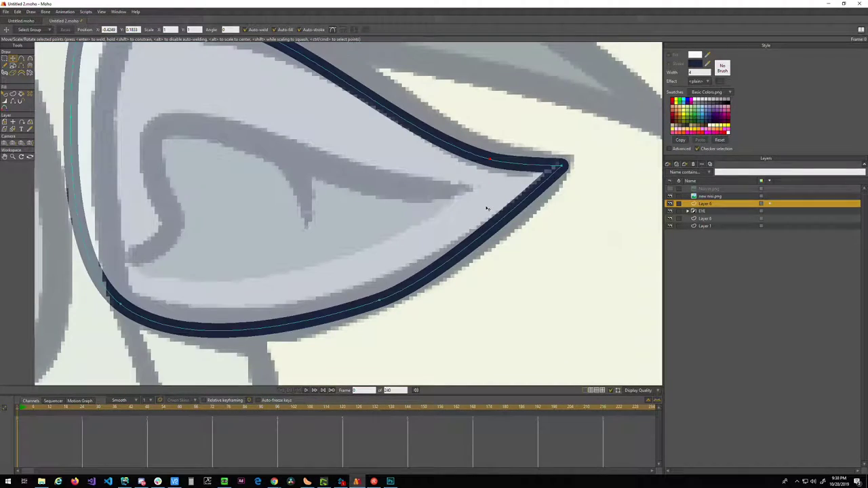
- Reposition the ear outline's middle upper-edge point, top inner corner and inner-side point along the sketch lines
{"action": "scroll", "coordinate": [487, 209], "scroll_direction": "down", "scroll_amount": 3}
{"action": "left_click_drag", "start_coordinate": [427, 227], "coordinate": [407, 301]}
{"action": "left_click_drag", "start_coordinate": [317, 175], "coordinate": [338, 176]}
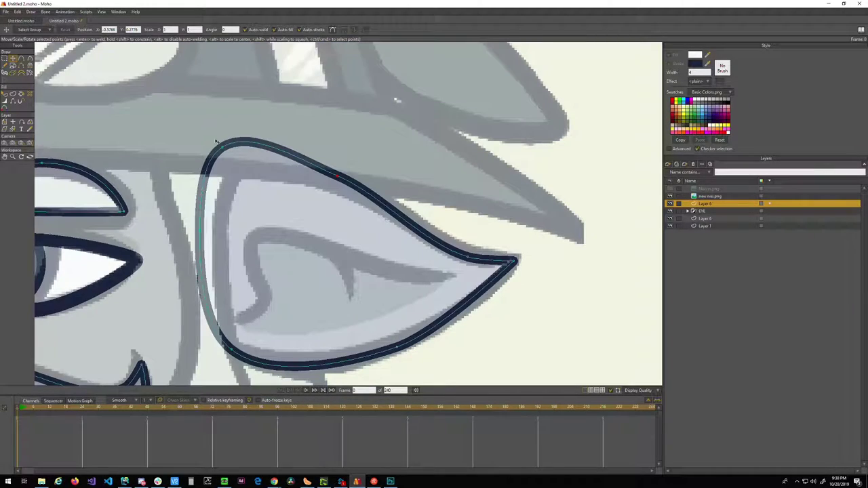
{"action": "left_click_drag", "start_coordinate": [219, 146], "coordinate": [239, 164]}
{"action": "mouse_move", "coordinate": [200, 233]}
{"action": "left_mouse_down"}
{"action": "mouse_move", "coordinate": [228, 202]}
{"action": "mouse_move", "coordinate": [251, 203]}
{"action": "left_mouse_up"}
{"action": "left_click_drag", "start_coordinate": [275, 229], "coordinate": [278, 184]}
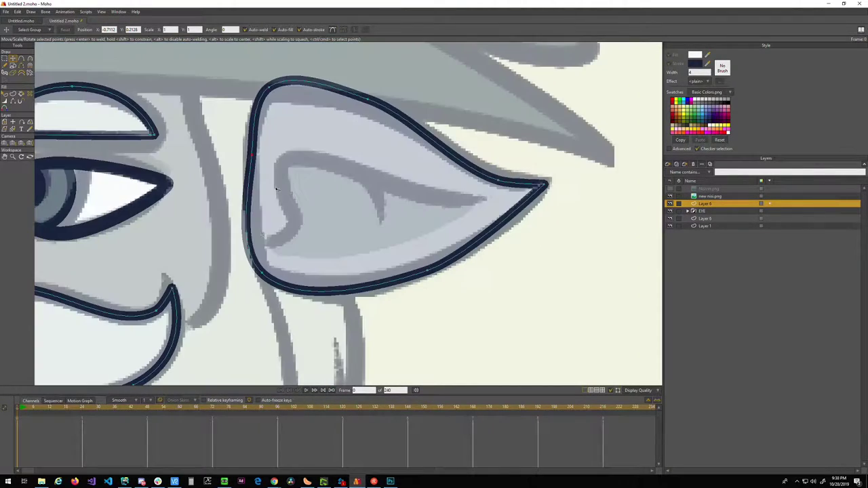
- Align the ear outline's lower inner corner point with the sketch and reduce its curvature to tighten the corner
{"action": "left_click_drag", "start_coordinate": [261, 274], "coordinate": [249, 250]}
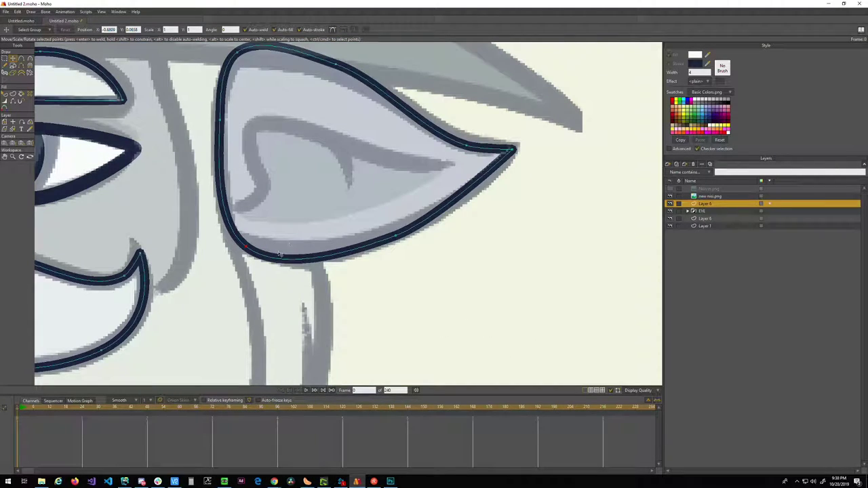
{"action": "key", "text": "c"}
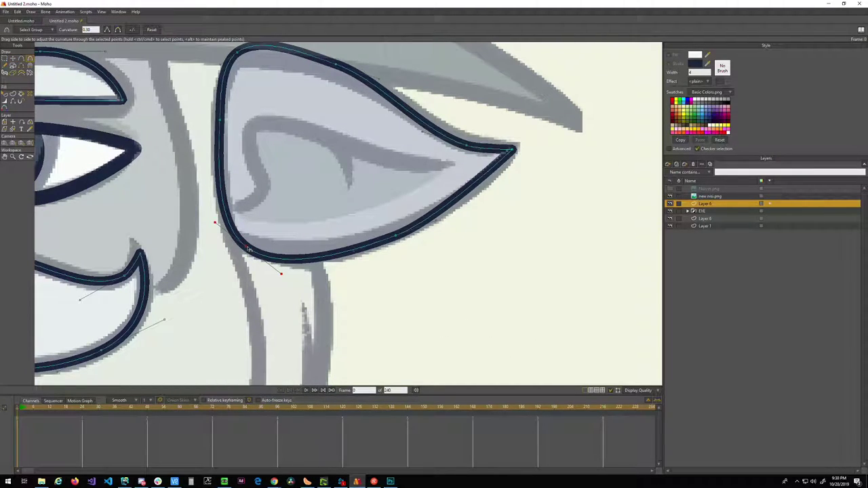
{"action": "left_click_drag", "start_coordinate": [247, 249], "coordinate": [191, 236]}
- Hide the two outline edges along the ear's inner side, where it meets the head
{"action": "left_click_drag", "start_coordinate": [221, 174], "coordinate": [323, 232]}
{"action": "key", "text": "h"}
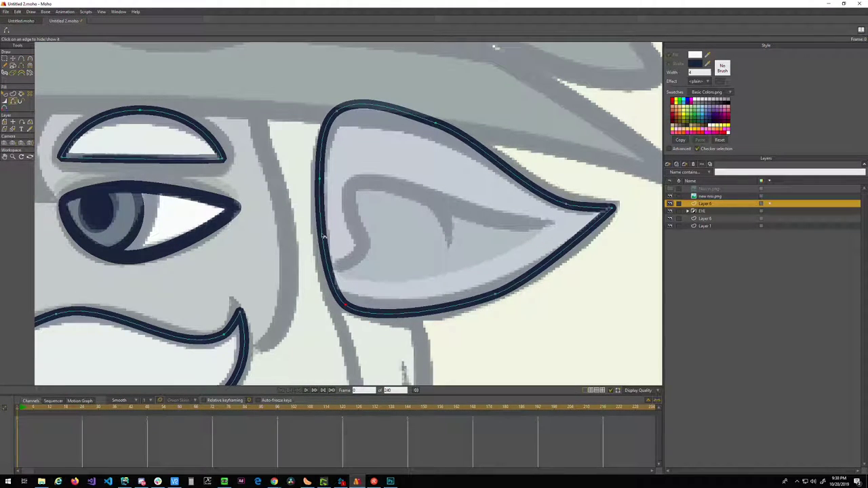
{"action": "left_click", "coordinate": [323, 235]}
{"action": "left_click", "coordinate": [323, 150]}
- Lower the ear outline's top inner point and nudge the neighbouring upper-edge point down to match the sketch
{"action": "left_click_drag", "start_coordinate": [345, 139], "coordinate": [320, 182]}
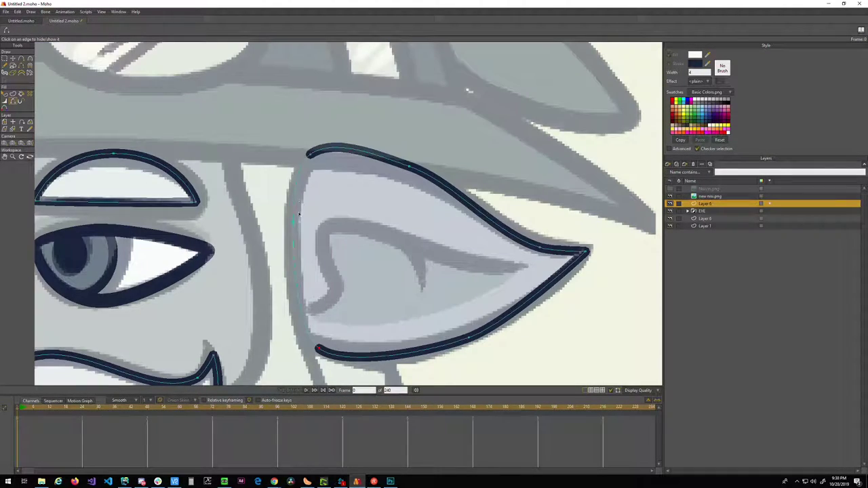
{"action": "scroll", "coordinate": [295, 179], "scroll_direction": "down", "scroll_amount": 2}
{"action": "scroll", "coordinate": [284, 231], "scroll_direction": "down", "scroll_amount": 2}
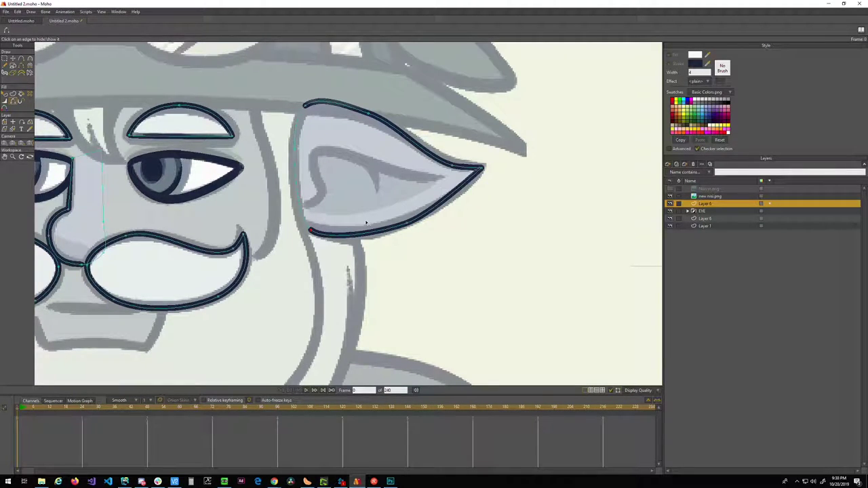
{"action": "left_click_drag", "start_coordinate": [401, 209], "coordinate": [378, 226]}
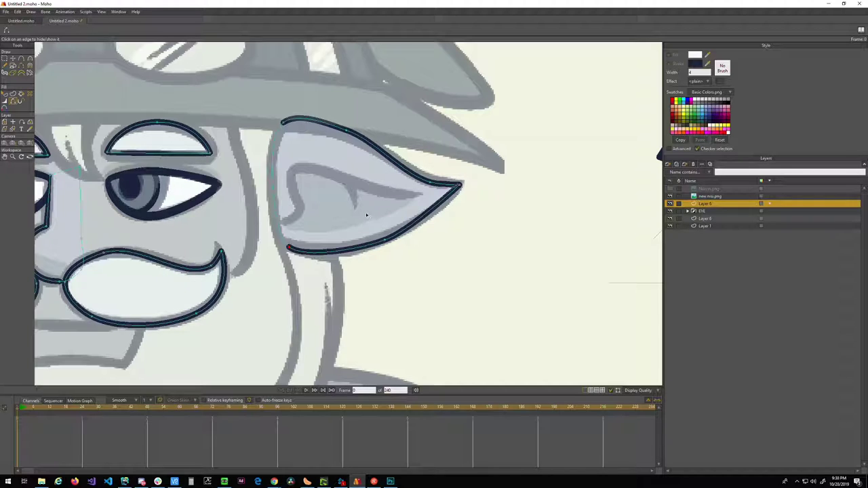
{"action": "key", "text": "g"}
{"action": "scroll", "coordinate": [319, 149], "scroll_direction": "up", "scroll_amount": 3}
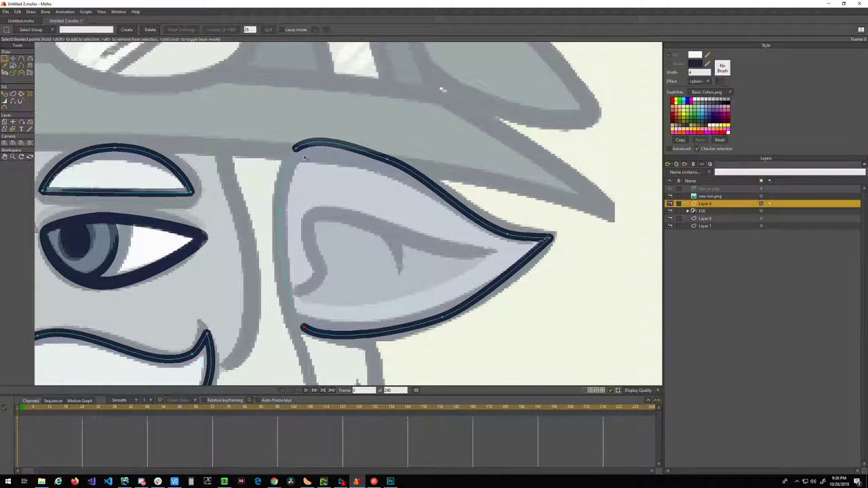
{"action": "key", "text": "t"}
{"action": "left_click_drag", "start_coordinate": [296, 149], "coordinate": [293, 159]}
{"action": "left_click_drag", "start_coordinate": [387, 160], "coordinate": [388, 163]}
{"action": "left_click_drag", "start_coordinate": [388, 202], "coordinate": [381, 165]}
- Draw a closed shape around the darker inner area of the right ear, following its S-shaped fold and lower shading edge
{"action": "scroll", "coordinate": [360, 206], "scroll_direction": "down", "scroll_amount": 3}
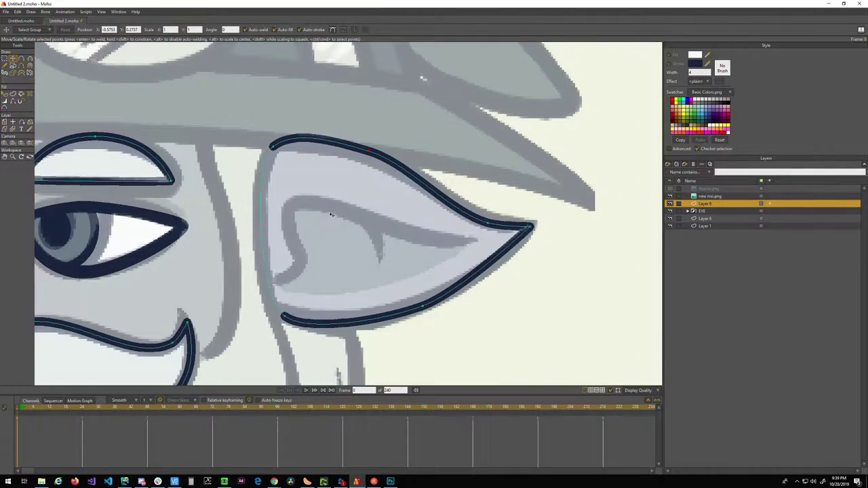
{"action": "left_click_drag", "start_coordinate": [317, 256], "coordinate": [328, 228]}
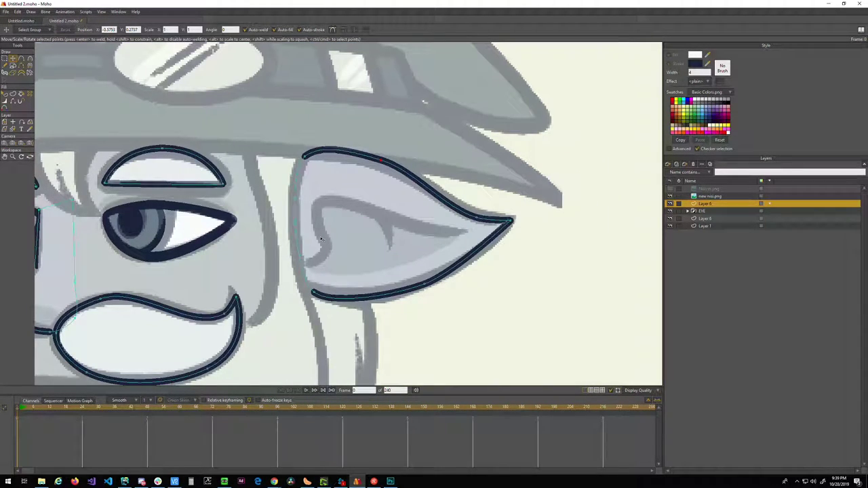
{"action": "key", "text": "g"}
{"action": "left_click", "coordinate": [419, 306]}
{"action": "left_click_drag", "start_coordinate": [369, 245], "coordinate": [352, 248]}
{"action": "scroll", "coordinate": [353, 249], "scroll_direction": "up", "scroll_amount": 2}
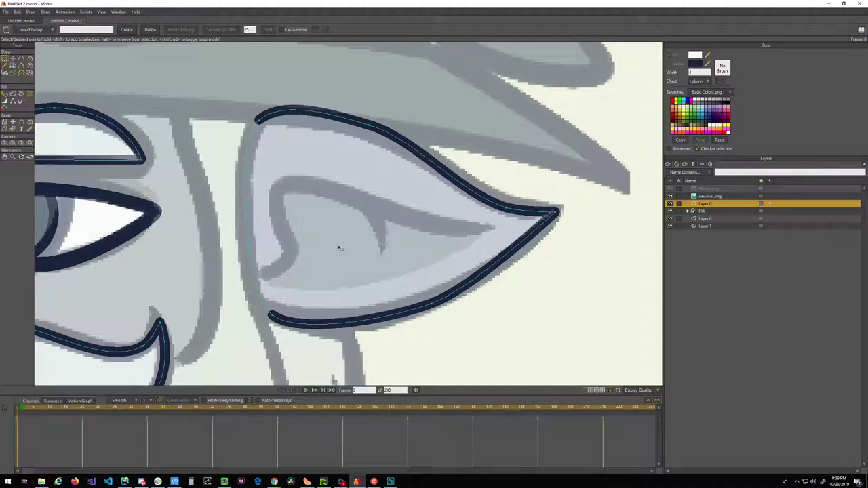
{"action": "key", "text": "a"}
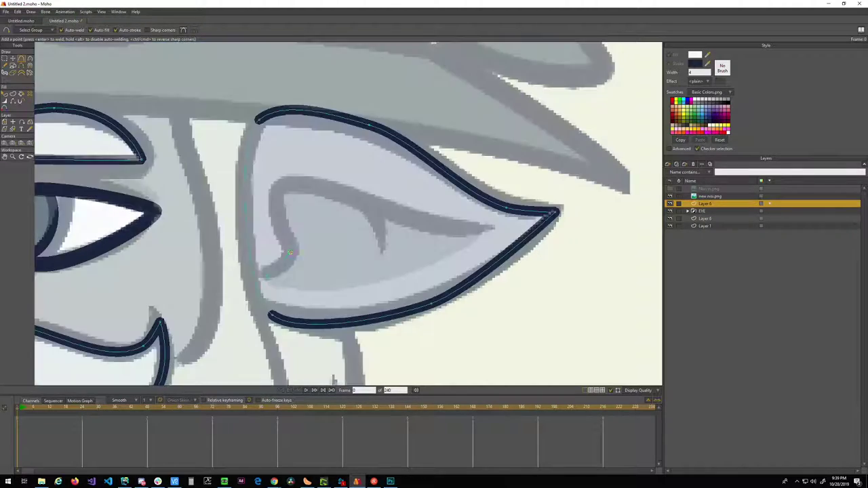
{"action": "mouse_move", "coordinate": [290, 253]}
{"action": "left_mouse_down"}
{"action": "mouse_move", "coordinate": [278, 190]}
{"action": "mouse_move", "coordinate": [324, 189]}
{"action": "mouse_move", "coordinate": [391, 205]}
{"action": "mouse_move", "coordinate": [423, 224]}
{"action": "mouse_move", "coordinate": [406, 216]}
{"action": "mouse_move", "coordinate": [492, 228]}
{"action": "mouse_move", "coordinate": [462, 250]}
{"action": "left_mouse_up"}
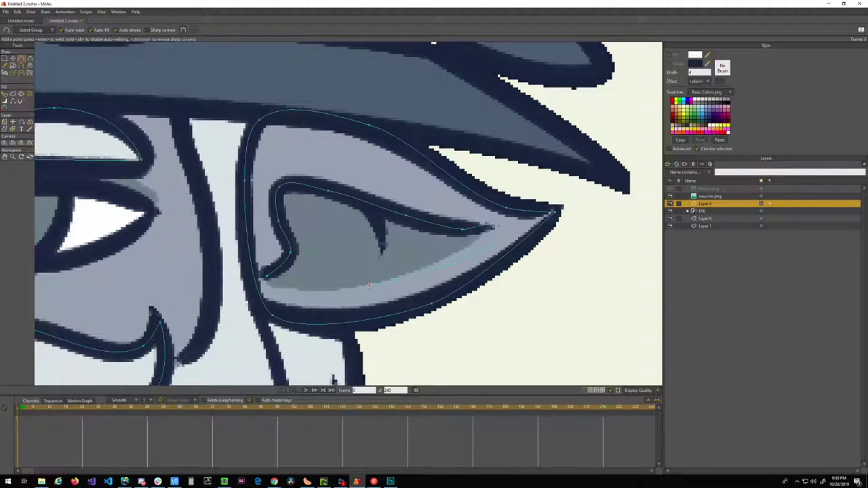
{"action": "left_click_drag", "start_coordinate": [369, 284], "coordinate": [267, 276]}
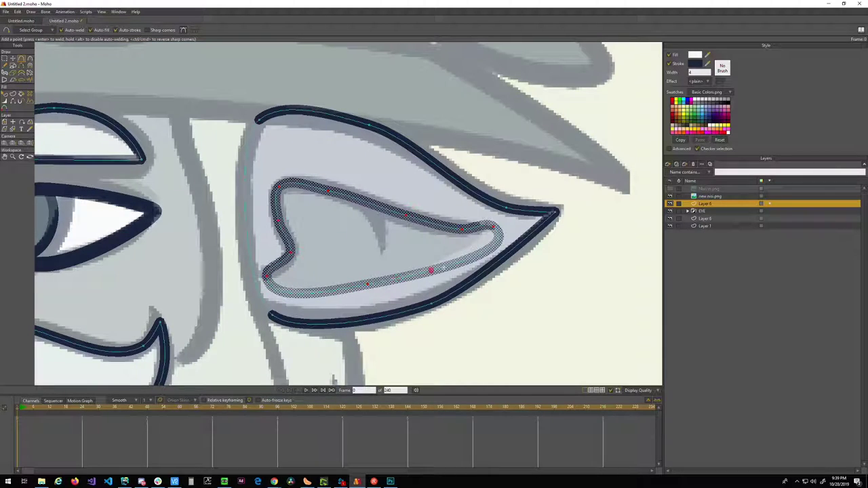
- Sharpen the inner ear shape's outer tip by setting that point's curvature to 0
{"action": "key", "text": "g"}
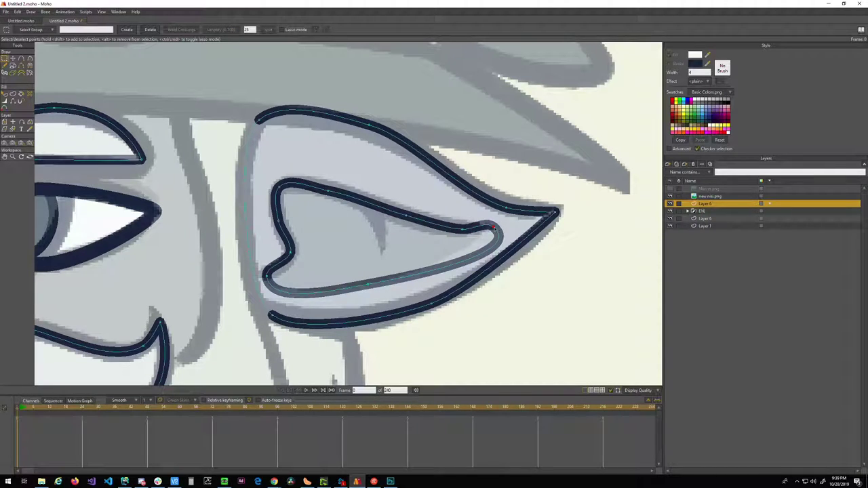
{"action": "key", "text": "c"}
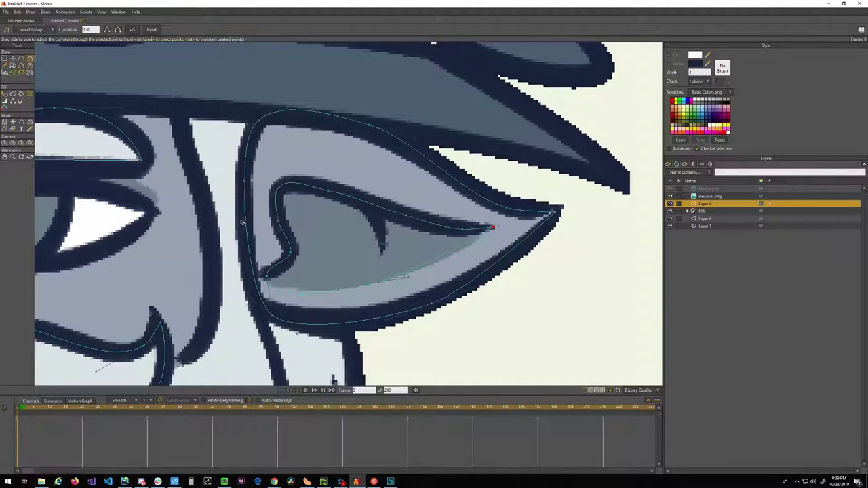
{"action": "scroll", "coordinate": [392, 270], "scroll_direction": "up", "scroll_amount": 2}
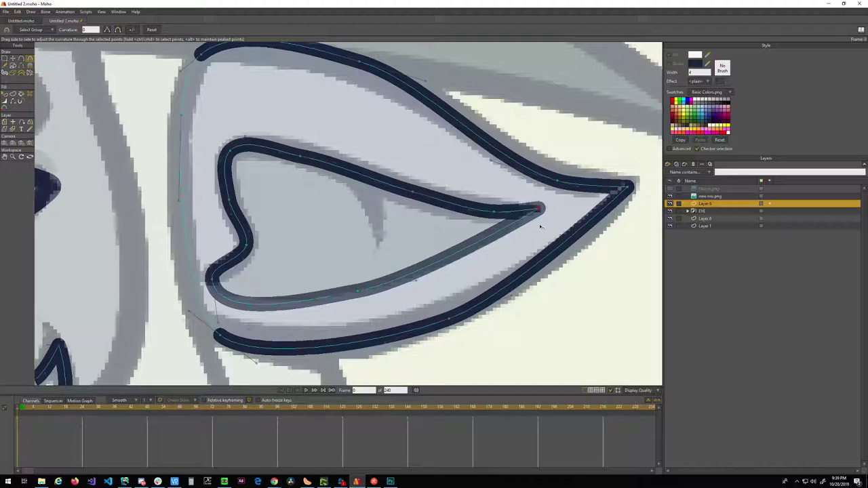
- Thin the line at the inner ear shape's outer tip to a width of 26%
{"action": "key", "text": "w"}
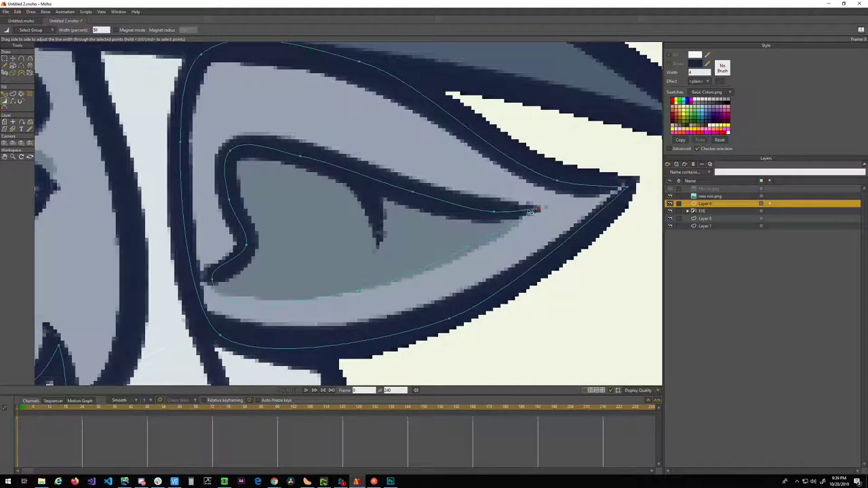
{"action": "left_click_drag", "start_coordinate": [531, 213], "coordinate": [528, 213]}
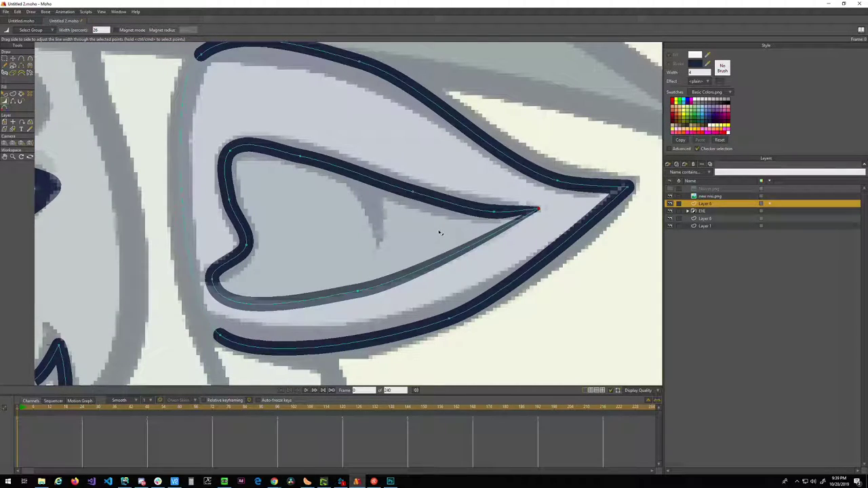
{"action": "key", "text": "g"}
{"action": "scroll", "coordinate": [482, 249], "scroll_direction": "down", "scroll_amount": 3}
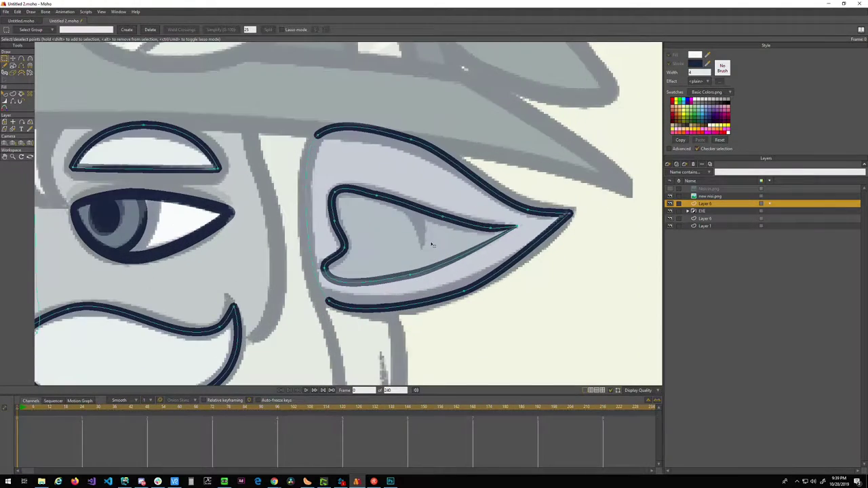
{"action": "scroll", "coordinate": [432, 244], "scroll_direction": "down", "scroll_amount": 4}
{"action": "scroll", "coordinate": [416, 233], "scroll_direction": "up", "scroll_amount": 5}
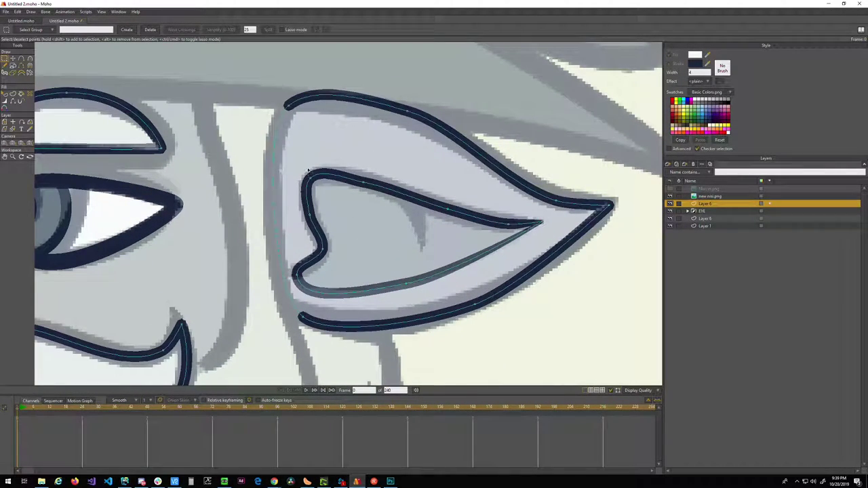
- Set the reference image layer's opacity to 100% and hide that layer
{"action": "double_click", "coordinate": [719, 195]}
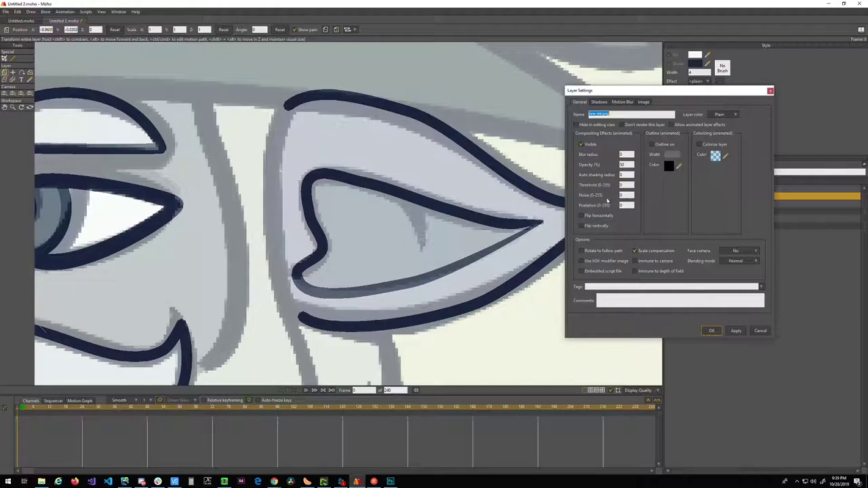
{"action": "double_click", "coordinate": [623, 164]}
{"action": "type", "text": "100"}
{"action": "left_click", "coordinate": [735, 330]}
{"action": "left_click", "coordinate": [711, 330]}
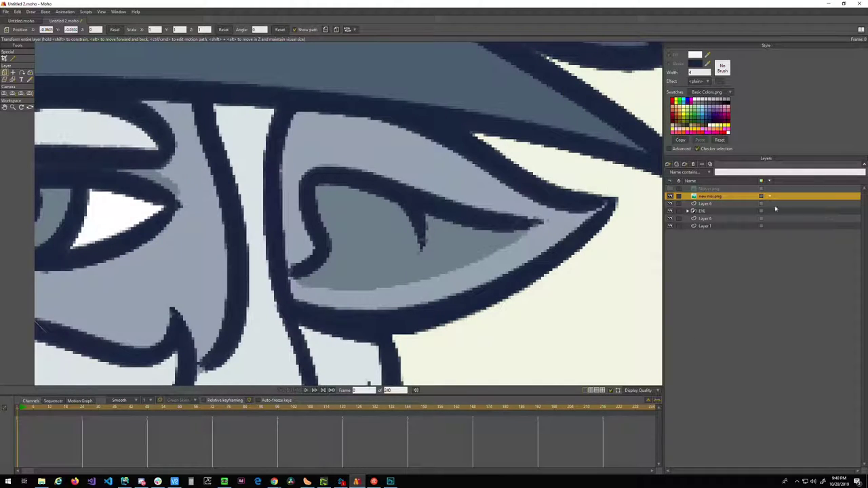
{"action": "left_click", "coordinate": [669, 197]}
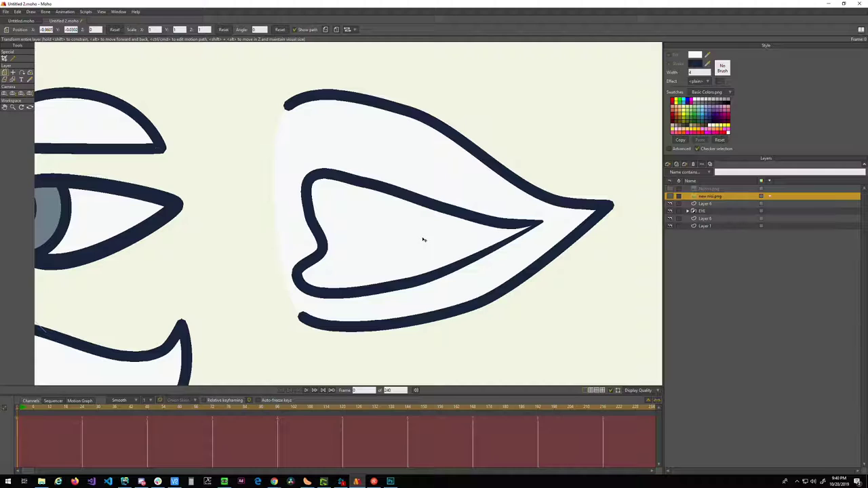
{"action": "left_click_drag", "start_coordinate": [449, 235], "coordinate": [488, 237]}
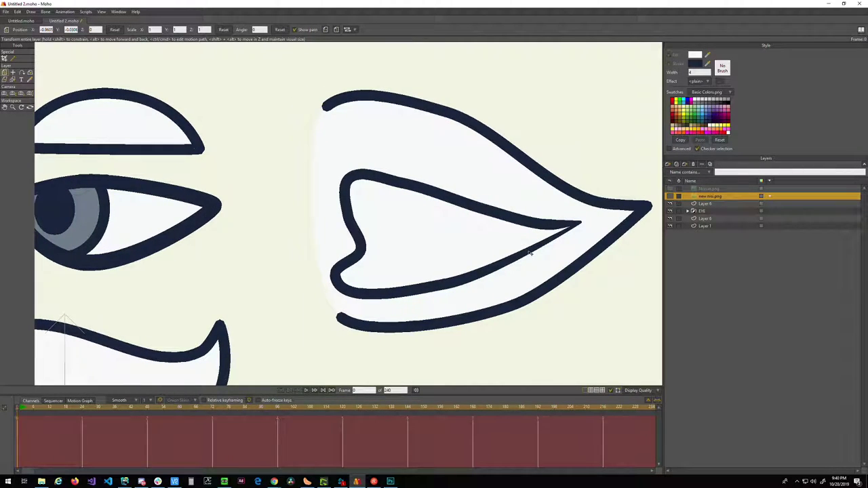
- Hide the two edges along the lower side of the inner ear shape on the face's vector layer
{"action": "left_click", "coordinate": [710, 204]}
{"action": "key", "text": "h"}
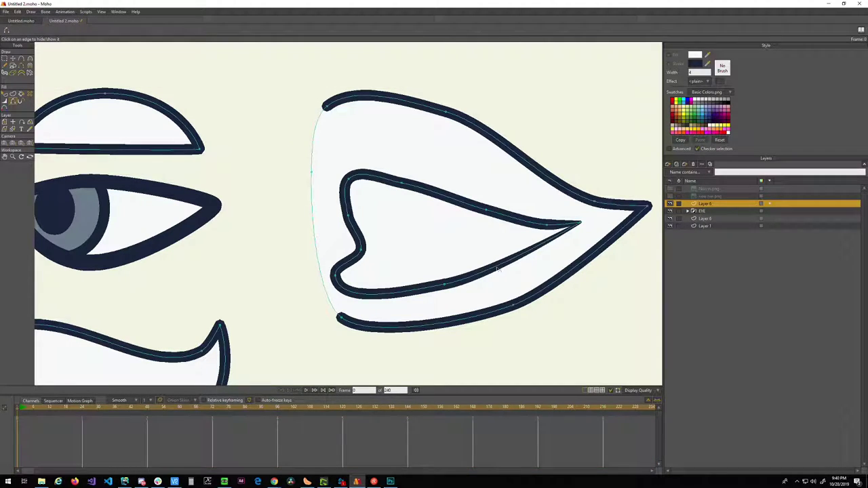
{"action": "left_click", "coordinate": [495, 268]}
{"action": "left_click", "coordinate": [413, 289]}
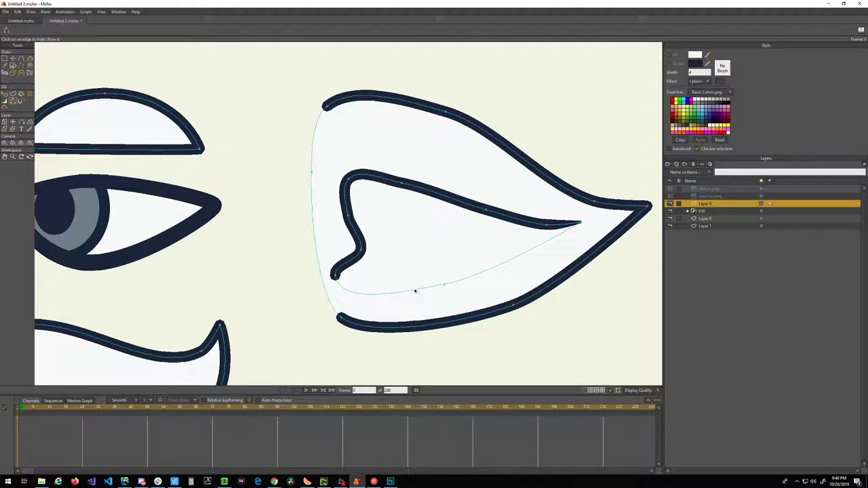
- Fill the inner ear shape with the dark grey-blue sampled from the same area of the reference image
{"action": "left_click", "coordinate": [670, 196]}
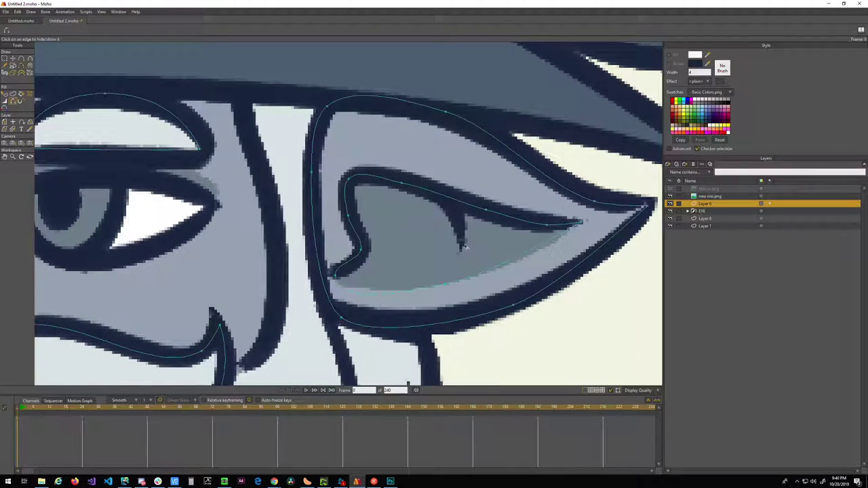
{"action": "scroll", "coordinate": [460, 244], "scroll_direction": "up", "scroll_amount": 2}
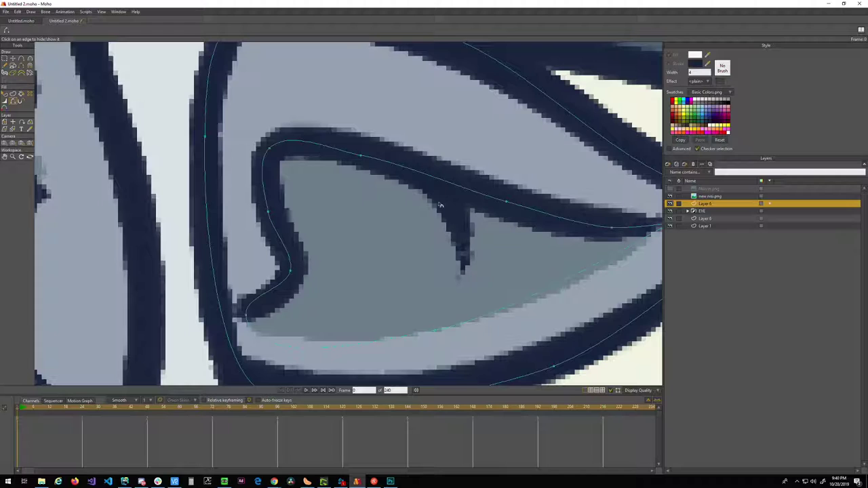
{"action": "scroll", "coordinate": [439, 202], "scroll_direction": "down", "scroll_amount": 7}
{"action": "left_click_drag", "start_coordinate": [512, 242], "coordinate": [475, 274]}
{"action": "scroll", "coordinate": [385, 267], "scroll_direction": "up", "scroll_amount": 5}
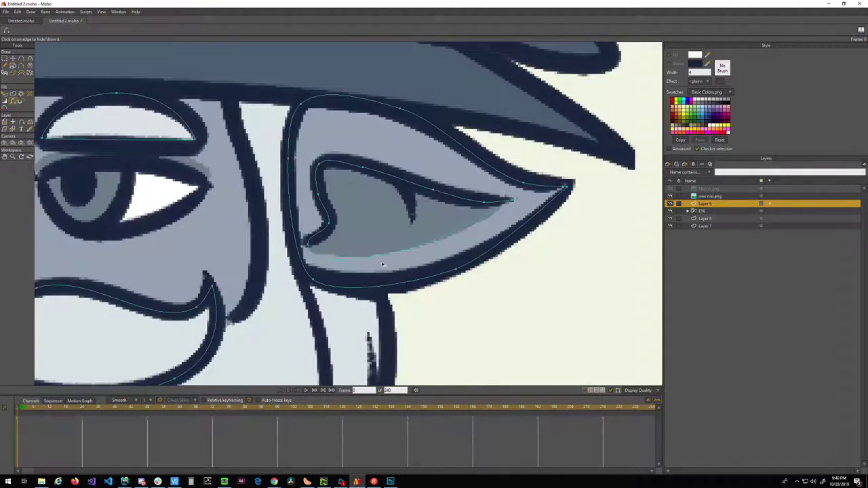
{"action": "left_click_drag", "start_coordinate": [370, 216], "coordinate": [344, 259]}
{"action": "key", "text": "q"}
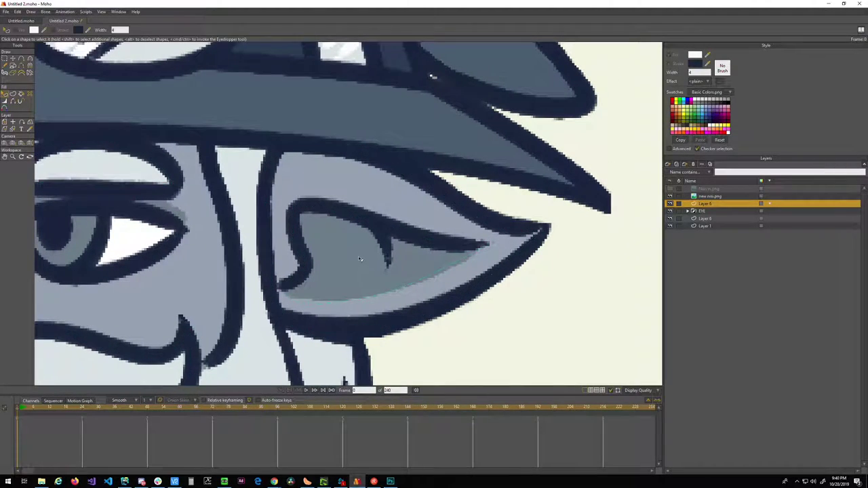
{"action": "left_click", "coordinate": [335, 250]}
{"action": "left_click", "coordinate": [670, 196]}
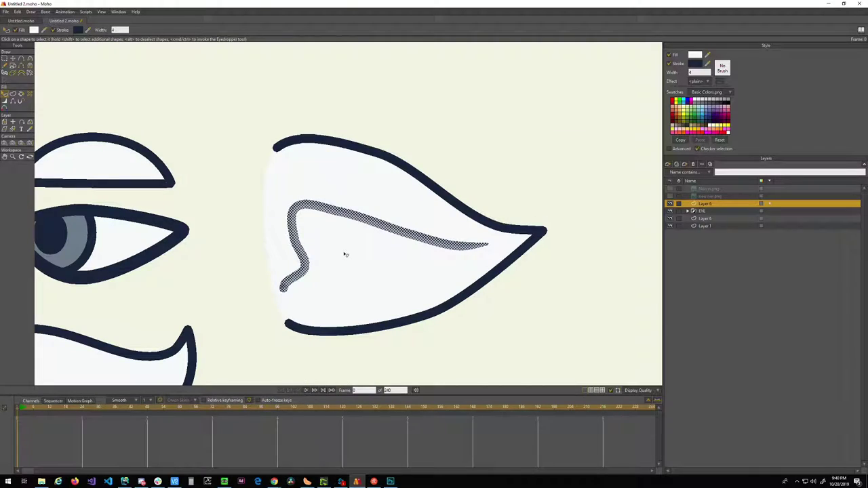
{"action": "left_click", "coordinate": [670, 196]}
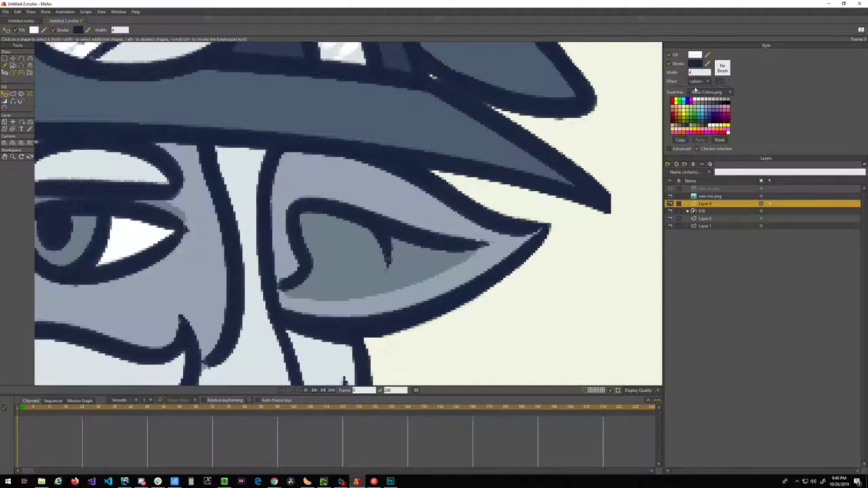
{"action": "left_click", "coordinate": [368, 244], "text": "ctrl"}
- Compare the filled inner ear shape with the reference image by showing and hiding the reference
{"action": "left_click", "coordinate": [670, 196]}
{"action": "left_click", "coordinate": [671, 196]}
{"action": "left_click", "coordinate": [670, 196]}
{"action": "left_click", "coordinate": [670, 196]}
{"action": "left_click", "coordinate": [670, 196]}
{"action": "scroll", "coordinate": [370, 237], "scroll_direction": "up", "scroll_amount": 3}
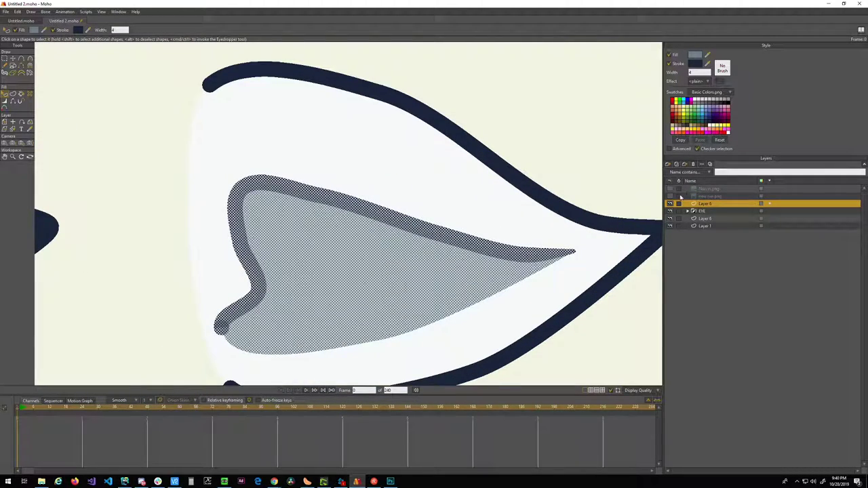
- Trace the short curved crease in the inner ear, starting on the upper fold line and ending at the crease's pointed lower tip
{"action": "left_click", "coordinate": [671, 196]}
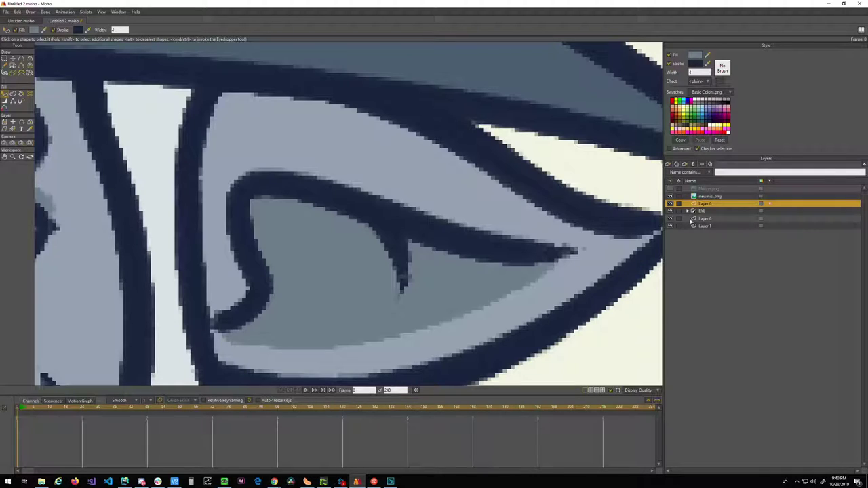
{"action": "double_click", "coordinate": [711, 205]}
{"action": "left_click", "coordinate": [730, 262]}
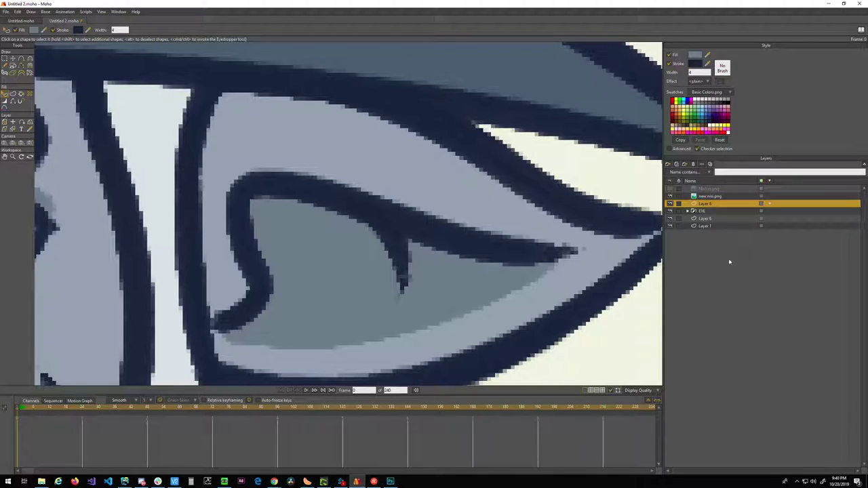
{"action": "key", "text": "a"}
{"action": "left_click_drag", "start_coordinate": [388, 217], "coordinate": [377, 213]}
{"action": "left_click", "coordinate": [393, 241]}
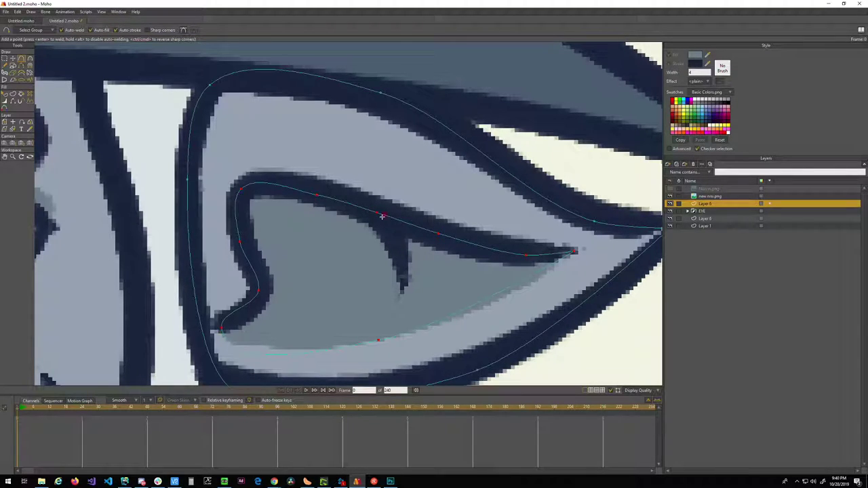
{"action": "left_click_drag", "start_coordinate": [378, 213], "coordinate": [401, 288]}
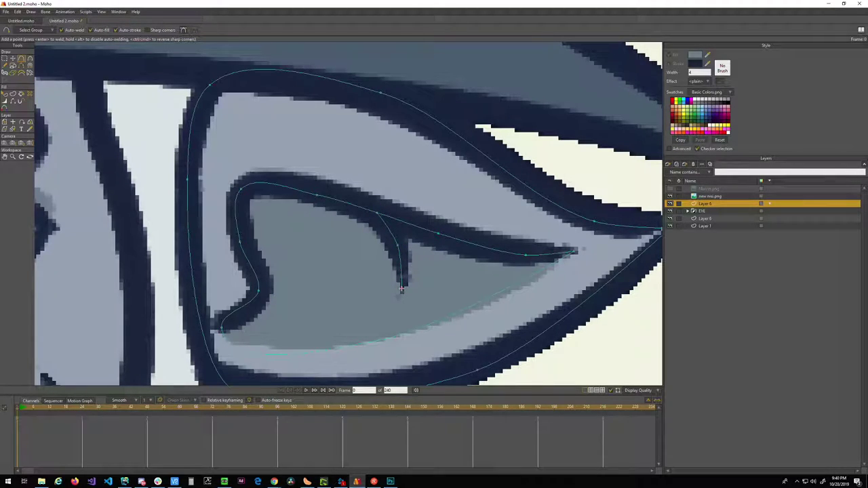
{"action": "scroll", "coordinate": [352, 282], "scroll_direction": "down", "scroll_amount": 1}
- Create a stroke shape from the crease curve and hide the reference image to expose it
{"action": "key", "text": "g"}
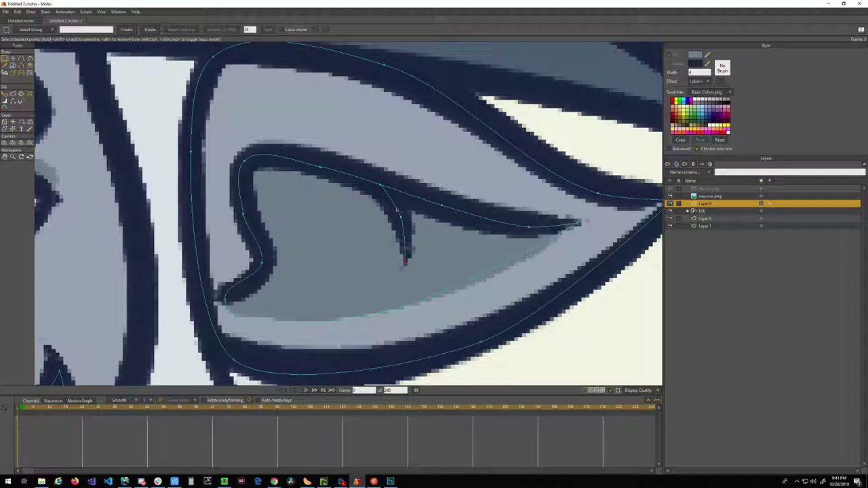
{"action": "left_click", "coordinate": [399, 211]}
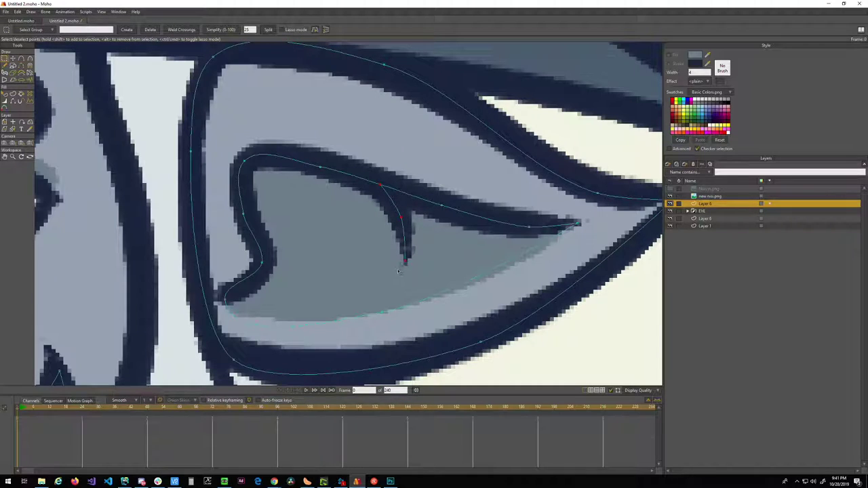
{"action": "key", "text": "u"}
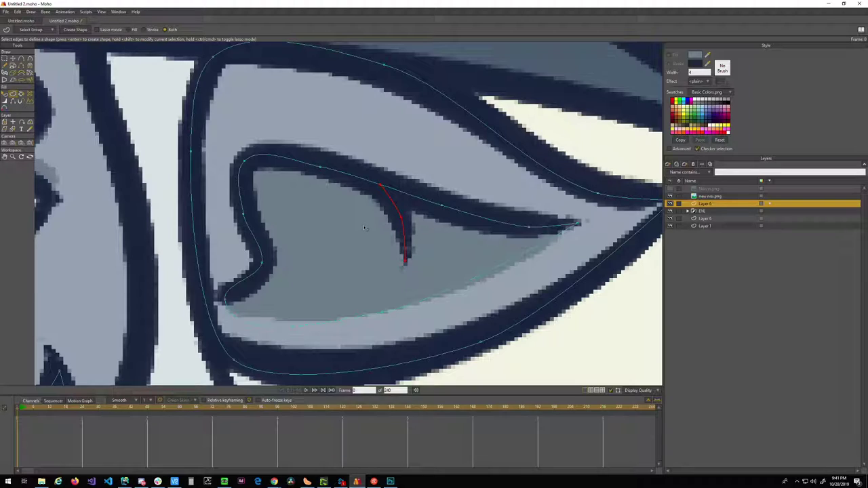
{"action": "key", "text": "Return"}
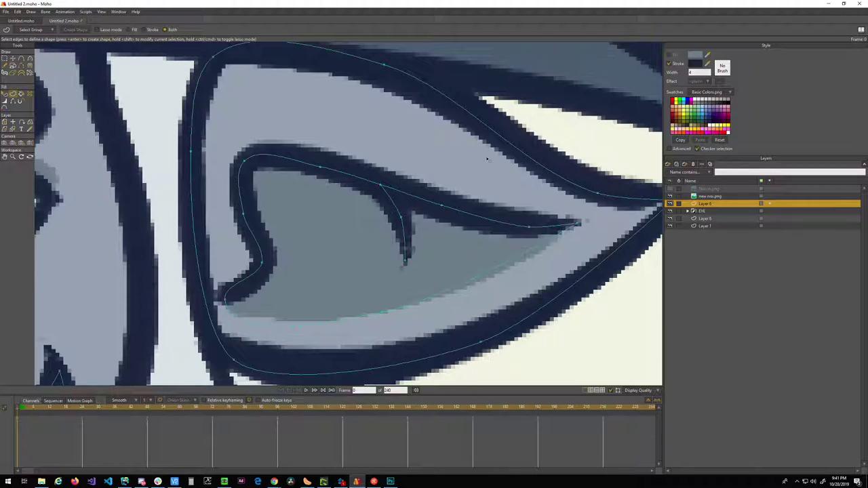
{"action": "left_click", "coordinate": [669, 196]}
{"action": "scroll", "coordinate": [421, 224], "scroll_direction": "up", "scroll_amount": 3}
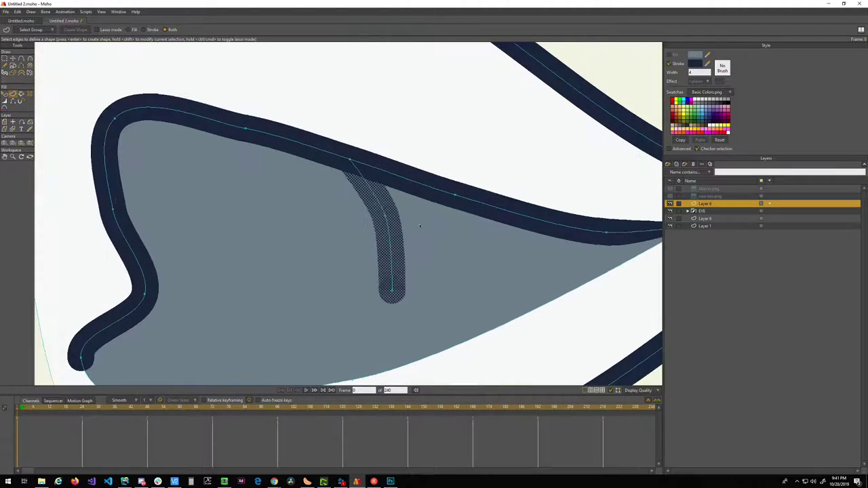
- Taper the crease by setting its lower end point to 0% width and its middle point to 78%
{"action": "left_click", "coordinate": [391, 292]}
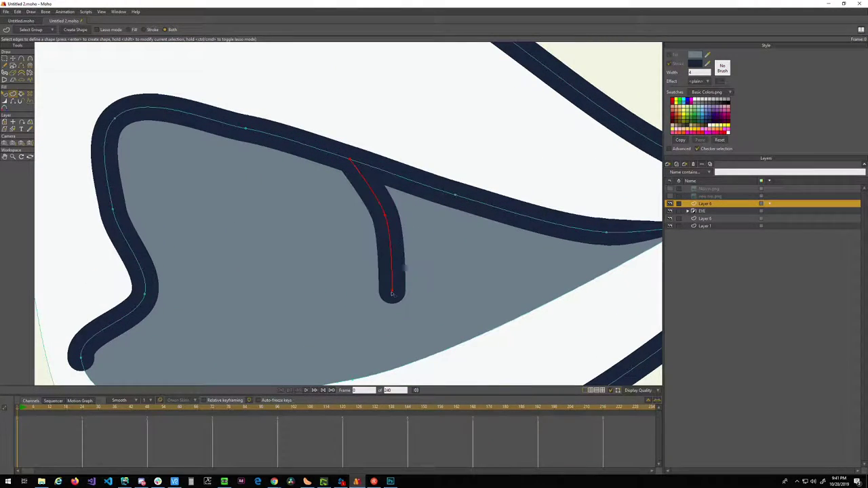
{"action": "key", "text": "w"}
{"action": "left_click_drag", "start_coordinate": [393, 293], "coordinate": [362, 294]}
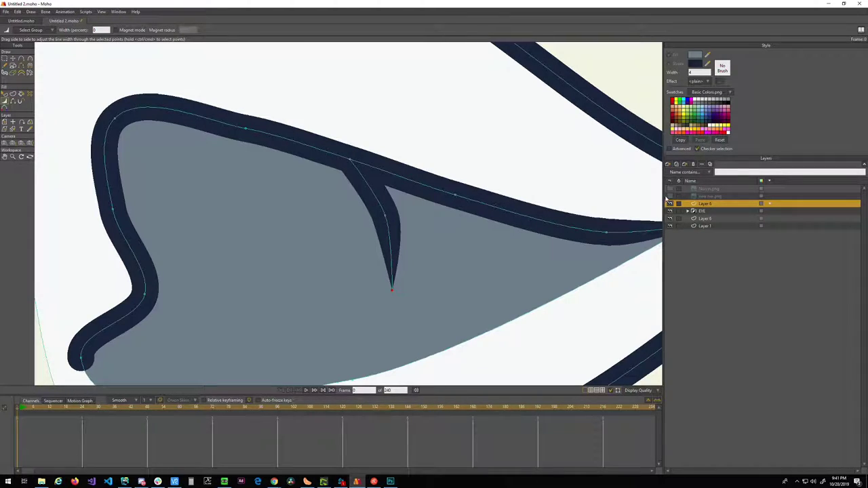
{"action": "left_click_drag", "start_coordinate": [385, 216], "coordinate": [383, 218]}
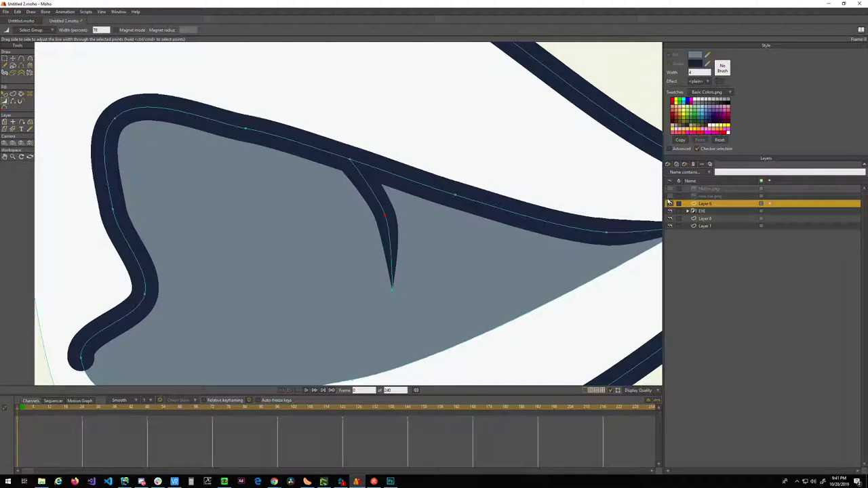
- Compare the tapered crease with the reference image by showing the reference, inspecting the ear and hiding it again
{"action": "left_click", "coordinate": [669, 196]}
{"action": "scroll", "coordinate": [365, 218], "scroll_direction": "down", "scroll_amount": 3}
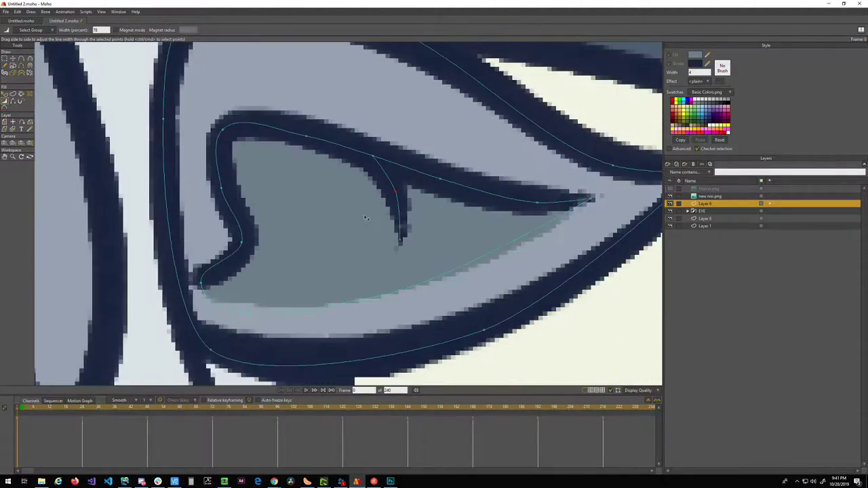
{"action": "scroll", "coordinate": [365, 217], "scroll_direction": "down", "scroll_amount": 4}
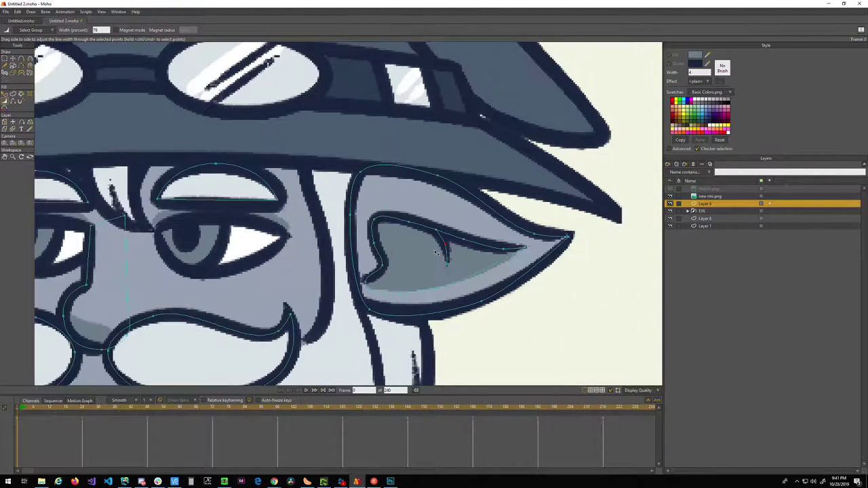
{"action": "scroll", "coordinate": [436, 252], "scroll_direction": "up", "scroll_amount": 5}
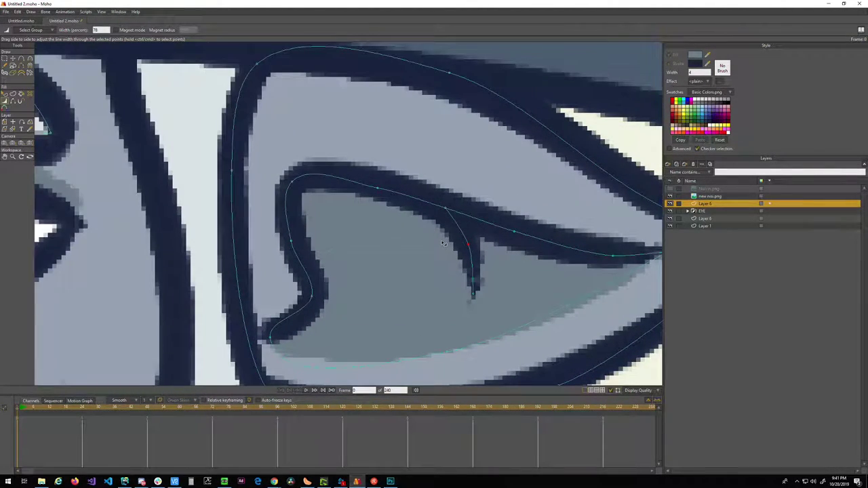
{"action": "scroll", "coordinate": [443, 243], "scroll_direction": "up", "scroll_amount": 2}
{"action": "left_click", "coordinate": [669, 196]}
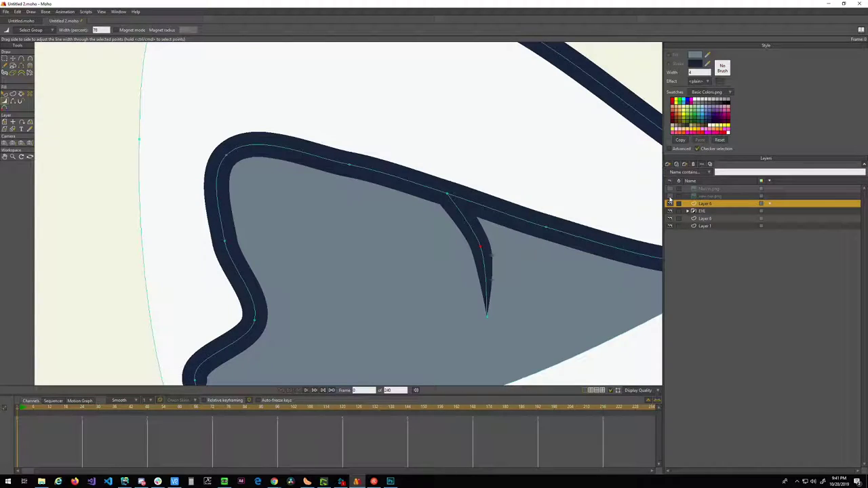
- Thicken the inner ear's upper fold line, with 122% width just past the crease towards the ear tip and 136% just before the crease
{"action": "mouse_move", "coordinate": [448, 195]}
{"action": "left_mouse_down"}
{"action": "mouse_move", "coordinate": [456, 195]}
{"action": "mouse_move", "coordinate": [337, 172]}
{"action": "left_mouse_up"}
{"action": "left_click_drag", "start_coordinate": [394, 195], "coordinate": [398, 196]}
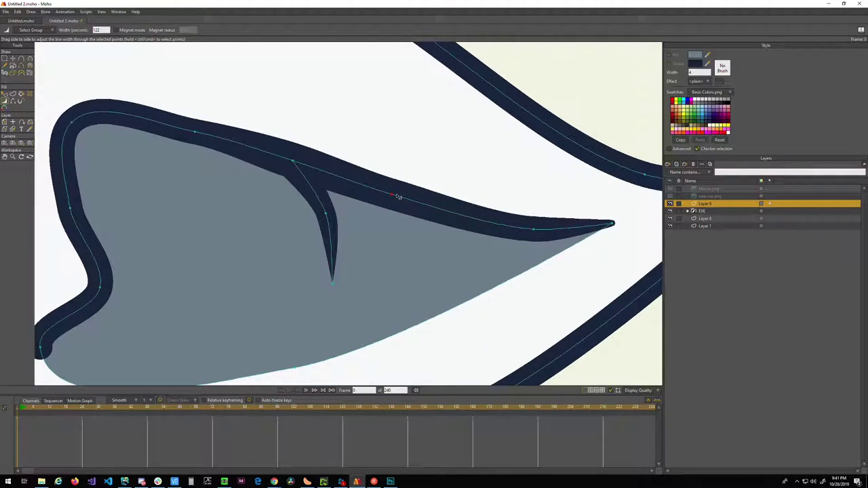
{"action": "left_click", "coordinate": [534, 229]}
{"action": "left_click_drag", "start_coordinate": [535, 230], "coordinate": [538, 230]}
{"action": "left_click_drag", "start_coordinate": [314, 182], "coordinate": [516, 194]}
{"action": "scroll", "coordinate": [395, 146], "scroll_direction": "left", "scroll_amount": 3}
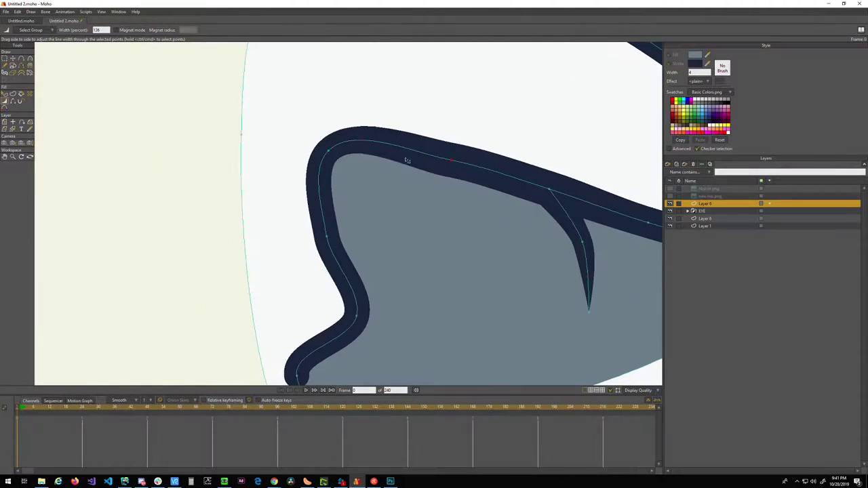
- Thicken the fold line around its rounded upper corner and down the inner side, setting the lower bend's point to 108% width
{"action": "left_click_drag", "start_coordinate": [324, 153], "coordinate": [335, 156]}
{"action": "left_click_drag", "start_coordinate": [326, 237], "coordinate": [366, 258]}
{"action": "scroll", "coordinate": [353, 251], "scroll_direction": "down", "scroll_amount": 3}
{"action": "scroll", "coordinate": [335, 268], "scroll_direction": "down", "scroll_amount": 3}
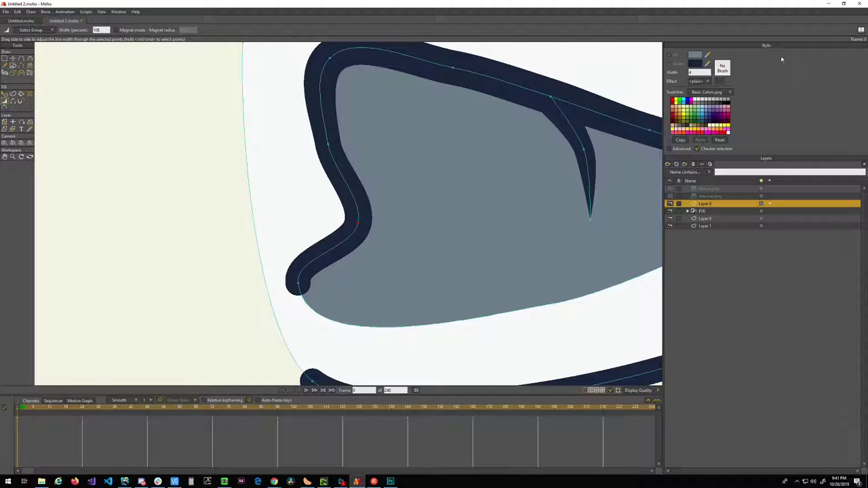
- Select the crease's stroke shape and browse the available brushes in its brush settings
{"action": "left_click_drag", "start_coordinate": [532, 114], "coordinate": [430, 183]}
{"action": "key", "text": "q"}
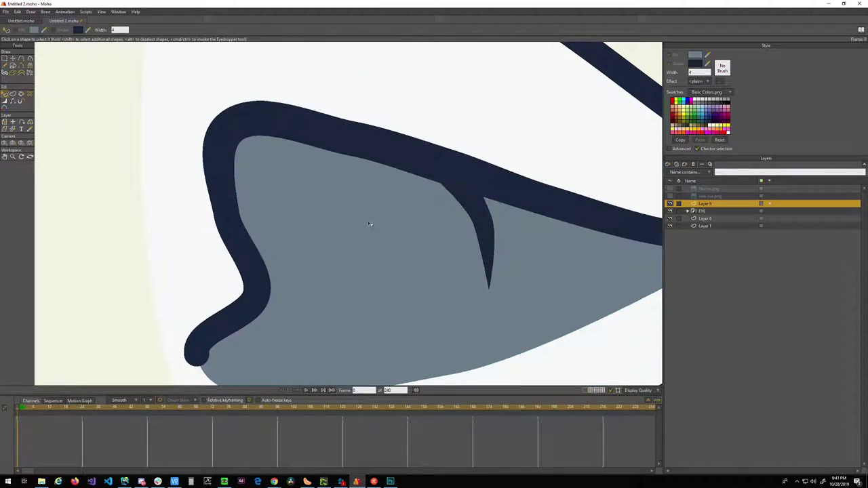
{"action": "left_click", "coordinate": [370, 225]}
{"action": "left_click", "coordinate": [488, 215]}
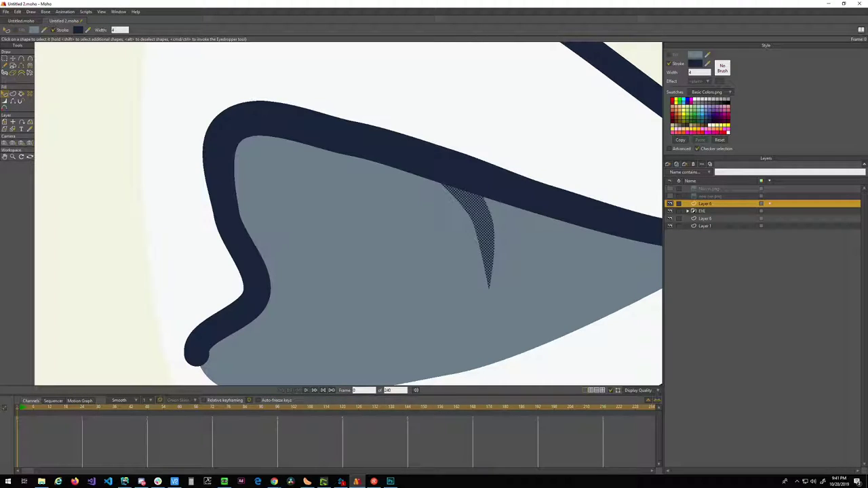
{"action": "left_click", "coordinate": [722, 68]}
{"action": "left_click_drag", "start_coordinate": [415, 118], "coordinate": [286, 109]}
{"action": "scroll", "coordinate": [272, 158], "scroll_direction": "down", "scroll_amount": 2}
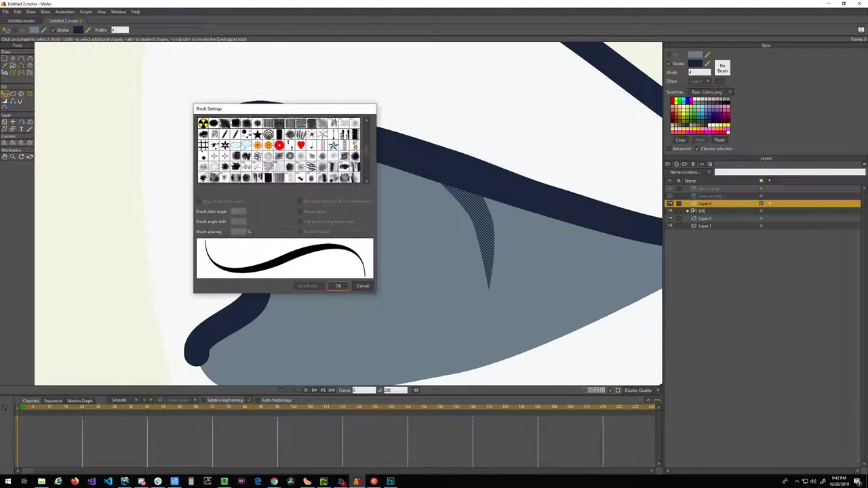
{"action": "scroll", "coordinate": [246, 178], "scroll_direction": "up", "scroll_amount": 5}
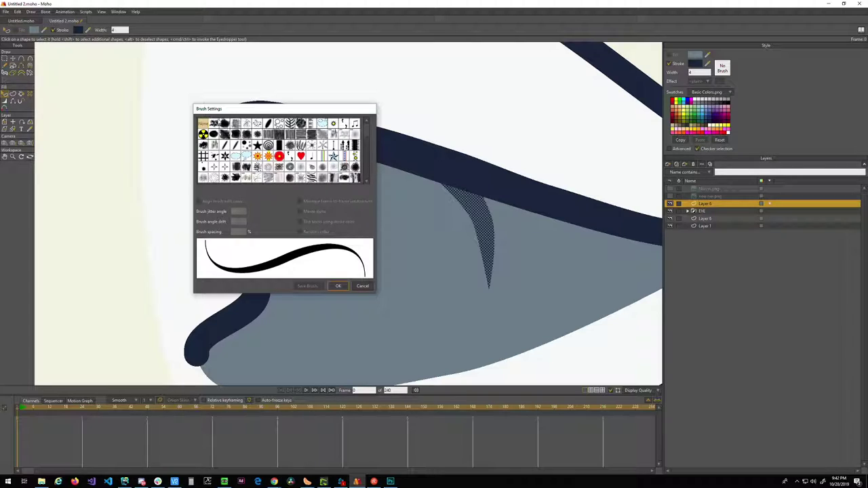
- Try several rough and smooth brush textures on the crease stroke, then reset its brush to None
{"action": "left_click", "coordinate": [214, 124]}
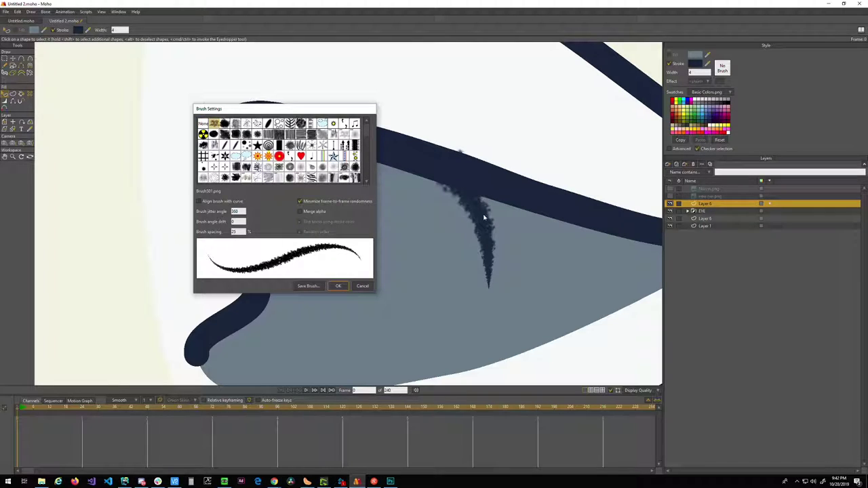
{"action": "left_click", "coordinate": [235, 124]}
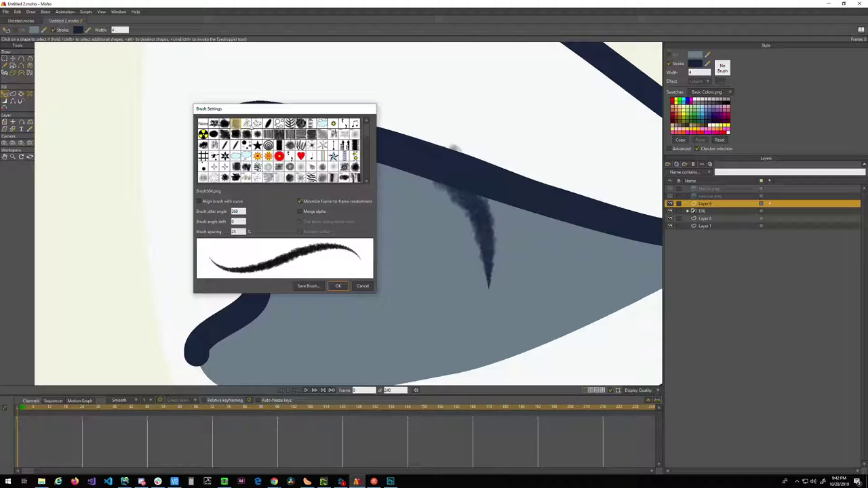
{"action": "left_click", "coordinate": [257, 123]}
{"action": "left_click", "coordinate": [268, 124]}
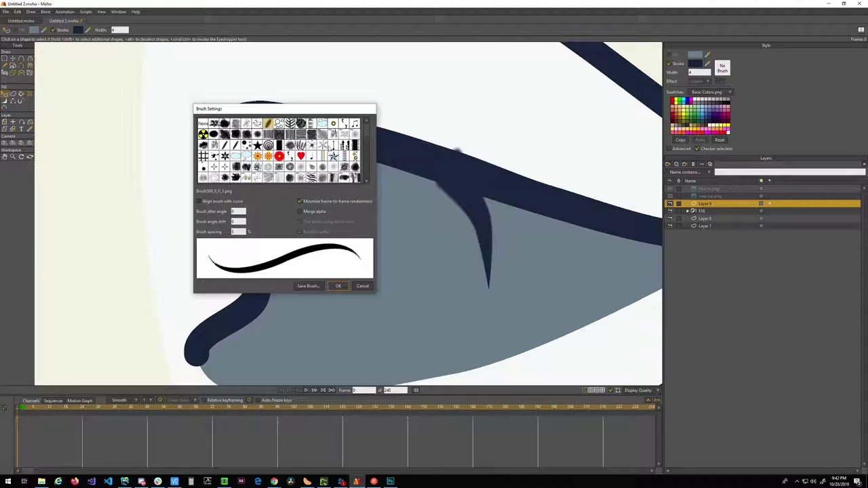
{"action": "left_click", "coordinate": [310, 124]}
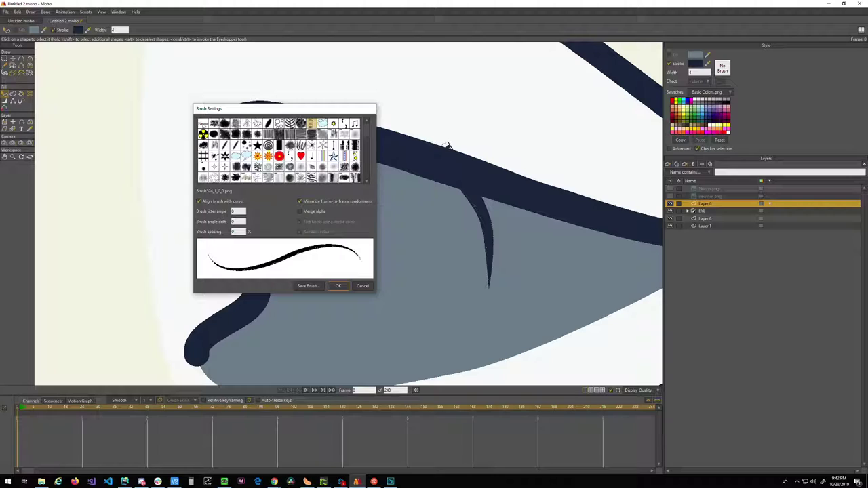
{"action": "left_click", "coordinate": [203, 125]}
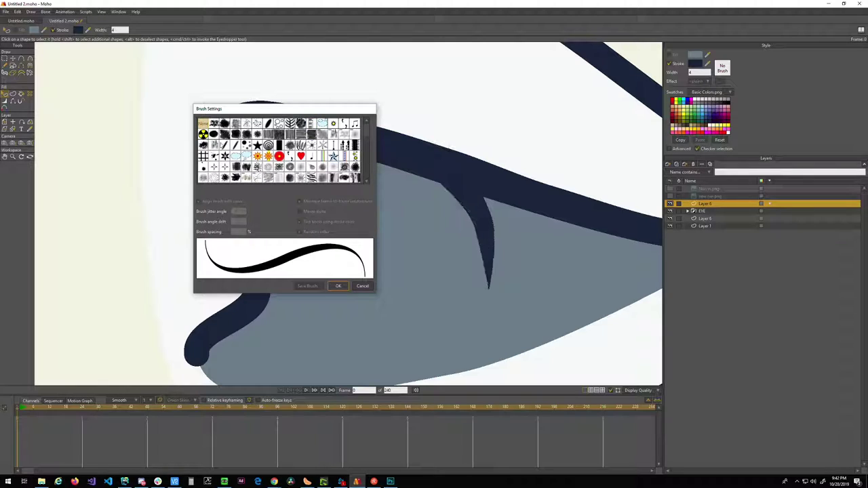
- Try the sparkle, grid and radiation-symbol brushes on the crease stroke, then restore None and accept the brush settings
{"action": "left_click", "coordinate": [224, 167]}
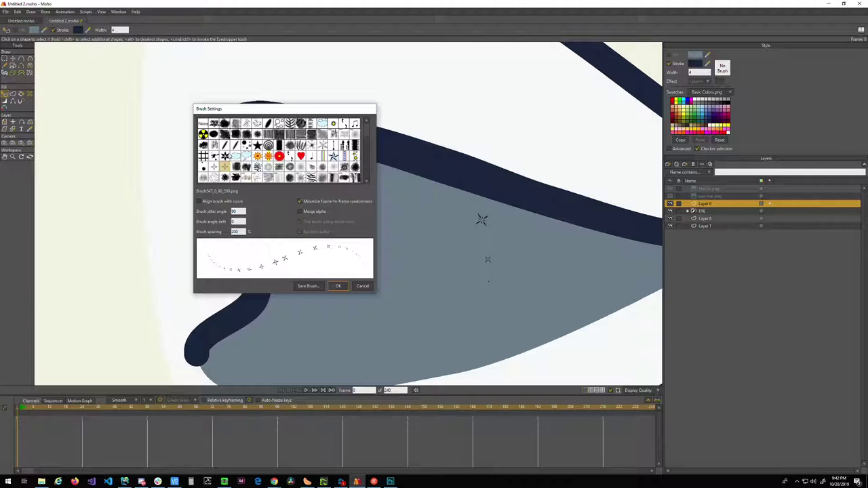
{"action": "left_click", "coordinate": [204, 156]}
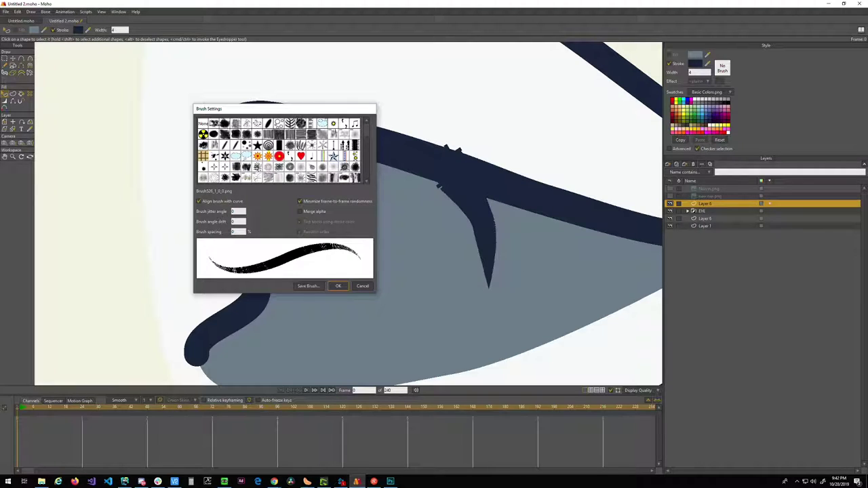
{"action": "left_click", "coordinate": [203, 134]}
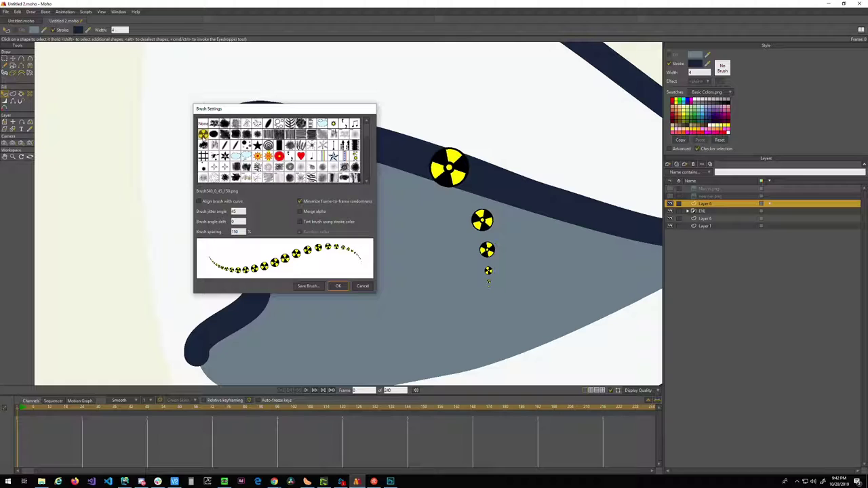
{"action": "left_click", "coordinate": [203, 123]}
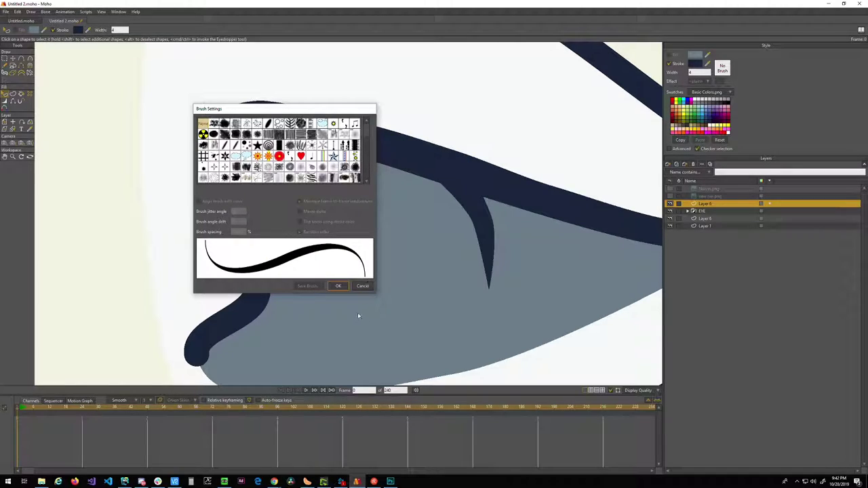
{"action": "left_click", "coordinate": [338, 286]}
- Taper the fold line's lower end point, beneath the bend, to 16% width
{"action": "scroll", "coordinate": [316, 270], "scroll_direction": "up", "scroll_amount": 2}
{"action": "scroll", "coordinate": [317, 270], "scroll_direction": "down", "scroll_amount": 1}
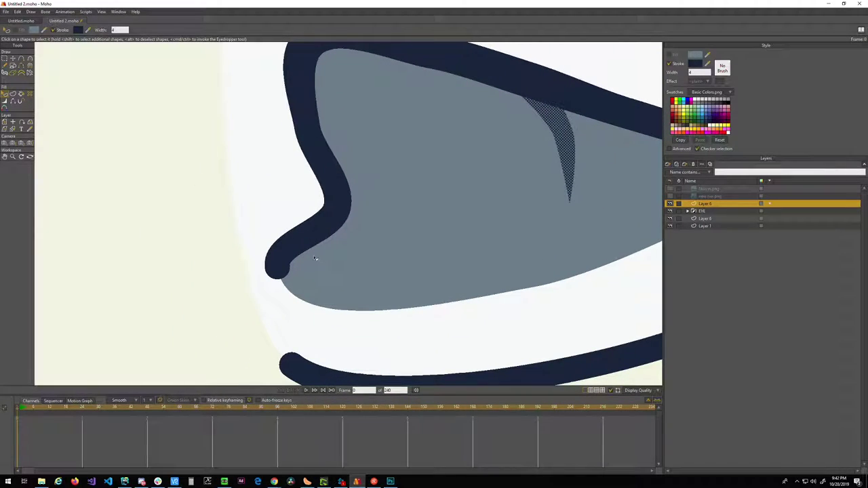
{"action": "key", "text": "g"}
{"action": "left_click", "coordinate": [278, 269]}
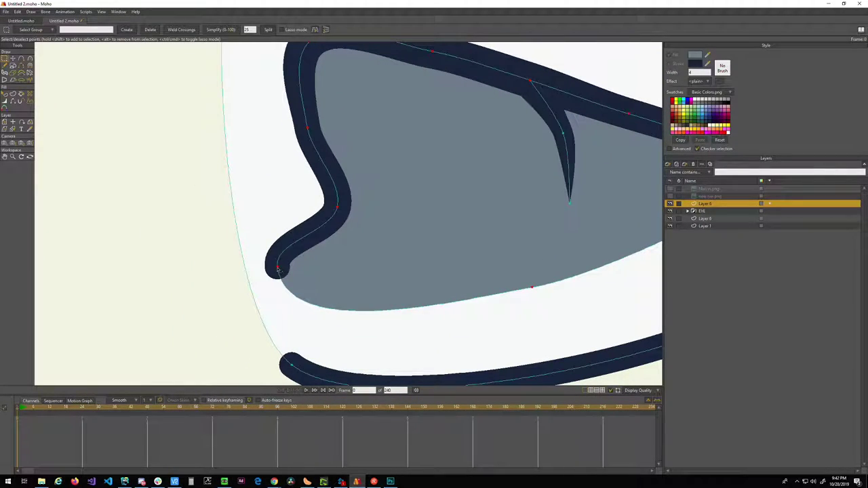
{"action": "key", "text": "w"}
{"action": "left_click_drag", "start_coordinate": [277, 269], "coordinate": [267, 268]}
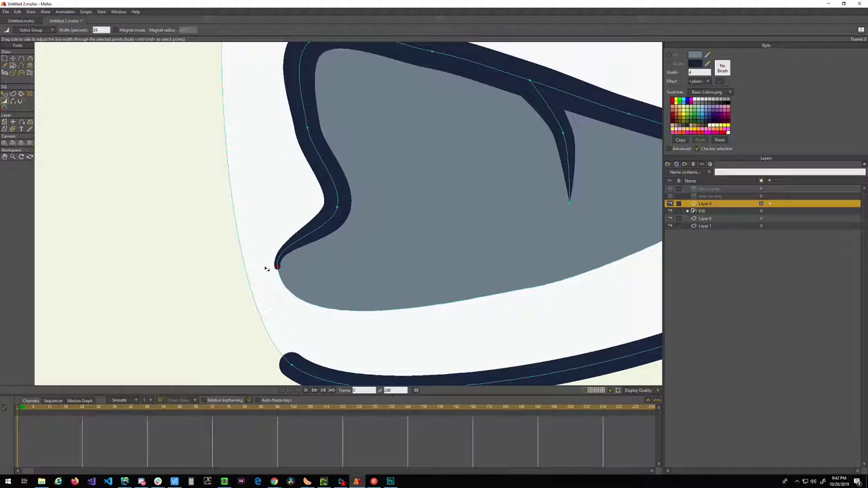
- Fill the outer ear shape with the light grey-blue sampled from the ear in the reference image, then hide the reference and deselect the shape
{"action": "scroll", "coordinate": [287, 284], "scroll_direction": "down", "scroll_amount": 6}
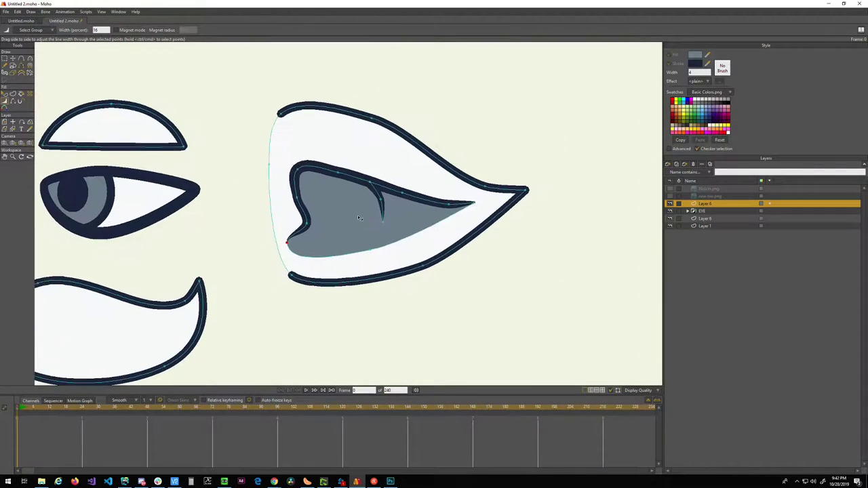
{"action": "left_click_drag", "start_coordinate": [359, 217], "coordinate": [384, 238]}
{"action": "key", "text": "q"}
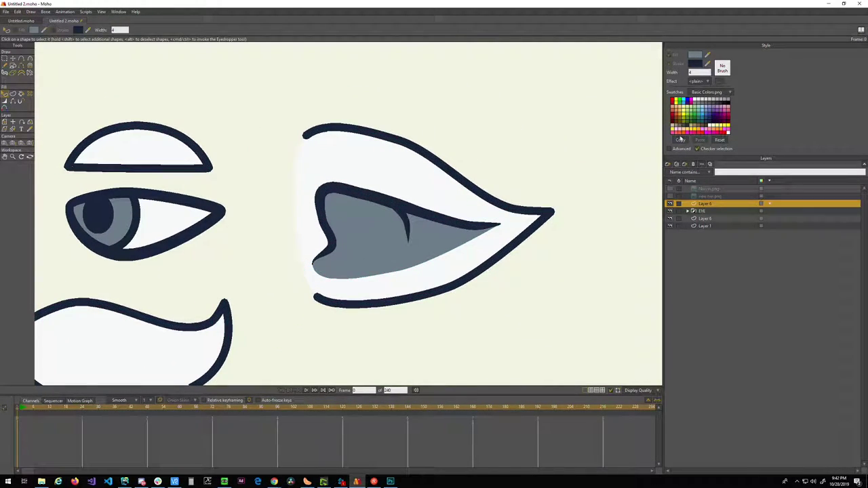
{"action": "left_click", "coordinate": [670, 196]}
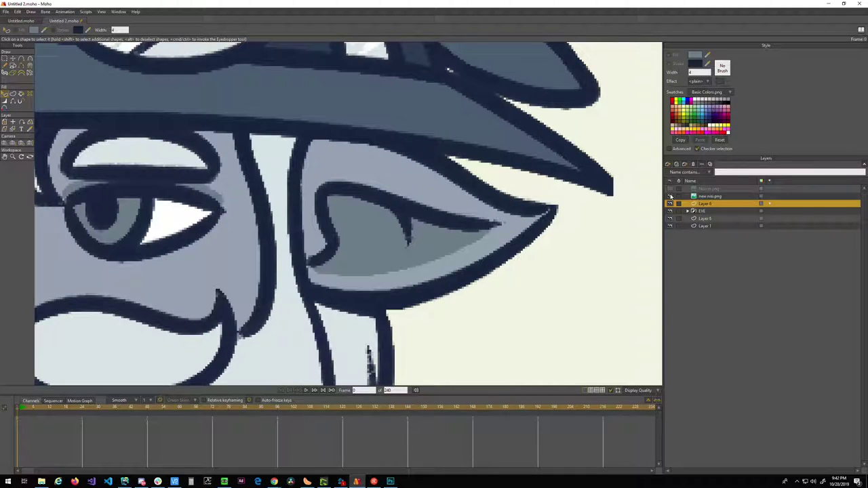
{"action": "left_click", "coordinate": [670, 196]}
{"action": "left_click", "coordinate": [416, 196]}
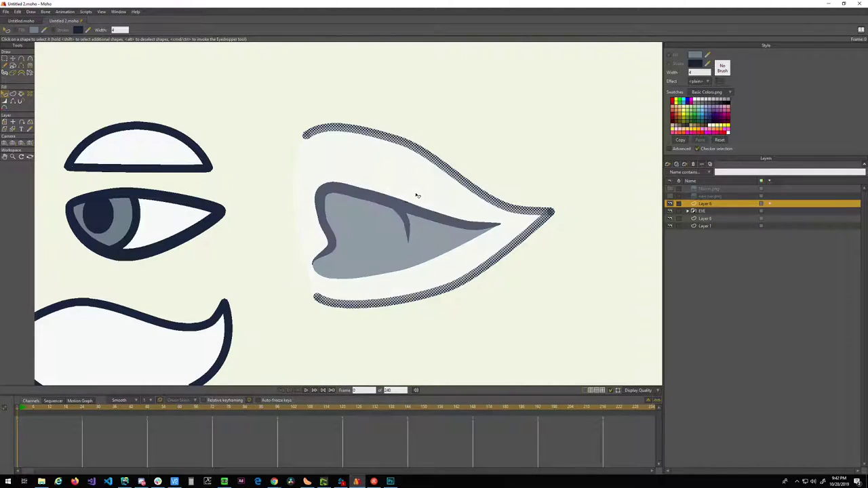
{"action": "left_click", "coordinate": [669, 196]}
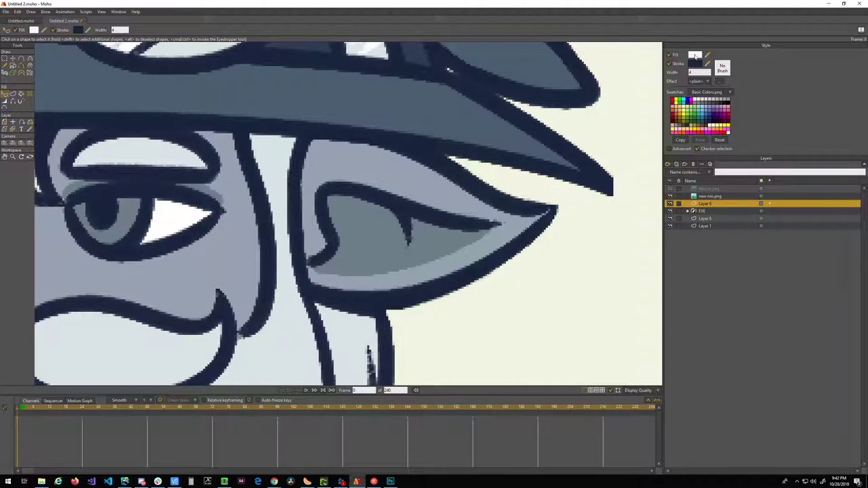
{"action": "left_click", "coordinate": [708, 54]}
{"action": "left_click", "coordinate": [408, 181]}
{"action": "left_click", "coordinate": [670, 196]}
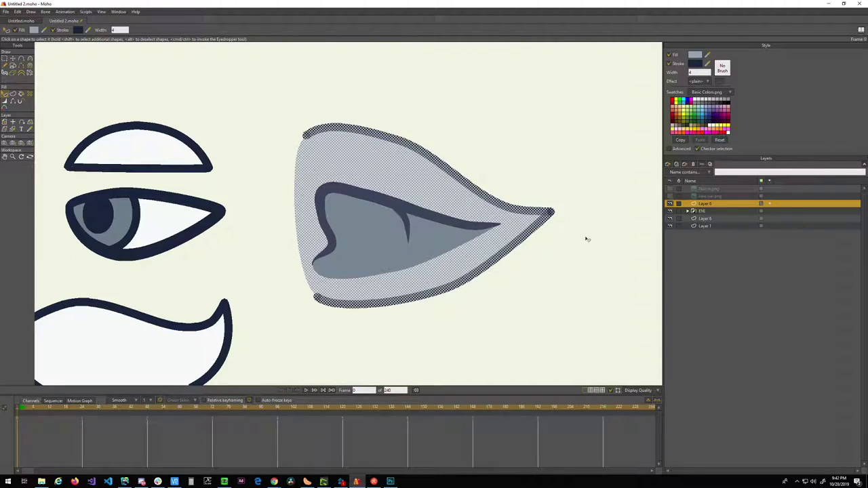
{"action": "left_click", "coordinate": [534, 279]}
- Compare the traced eyes, nose, moustache and coloured ear with the reference image by toggling the reference's visibility
{"action": "scroll", "coordinate": [548, 248], "scroll_direction": "down", "scroll_amount": 5}
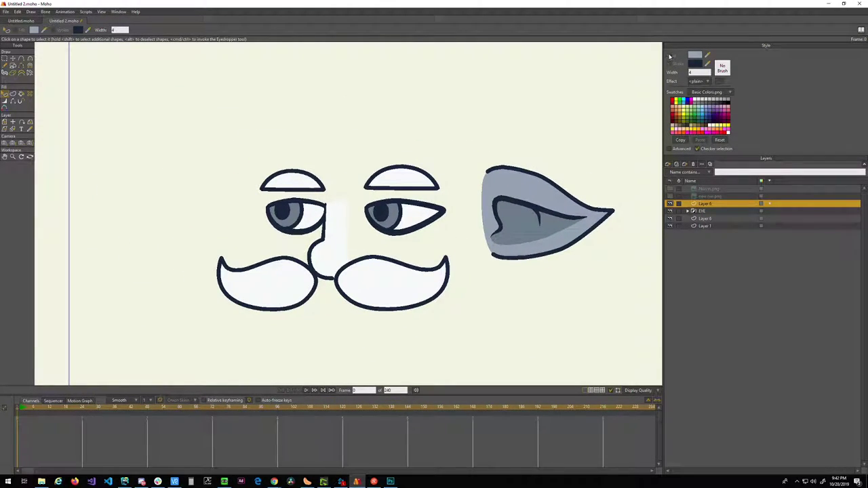
{"action": "left_click", "coordinate": [670, 196]}
{"action": "left_click", "coordinate": [670, 196]}
{"action": "left_click", "coordinate": [670, 196]}
- Examine the whole reference character, from the hat and face down to the beard and coat
{"action": "left_click_drag", "start_coordinate": [366, 264], "coordinate": [328, 278]}
{"action": "scroll", "coordinate": [423, 137], "scroll_direction": "down", "scroll_amount": 5}
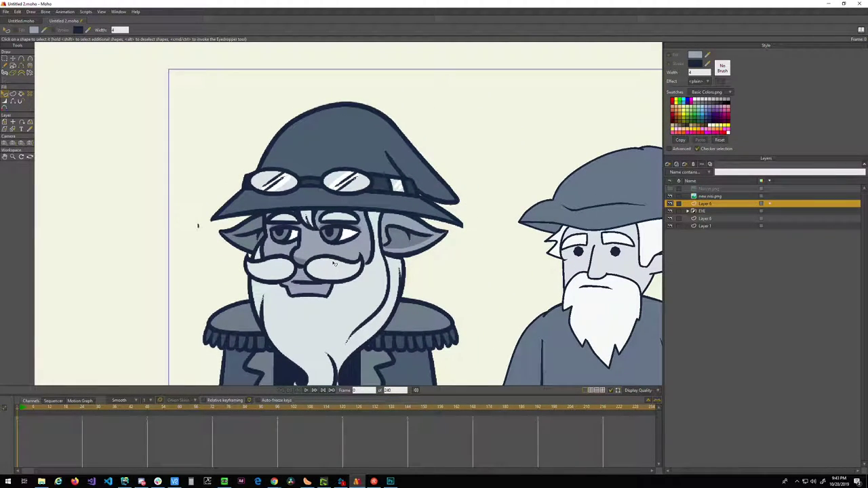
{"action": "left_click_drag", "start_coordinate": [335, 263], "coordinate": [401, 211]}
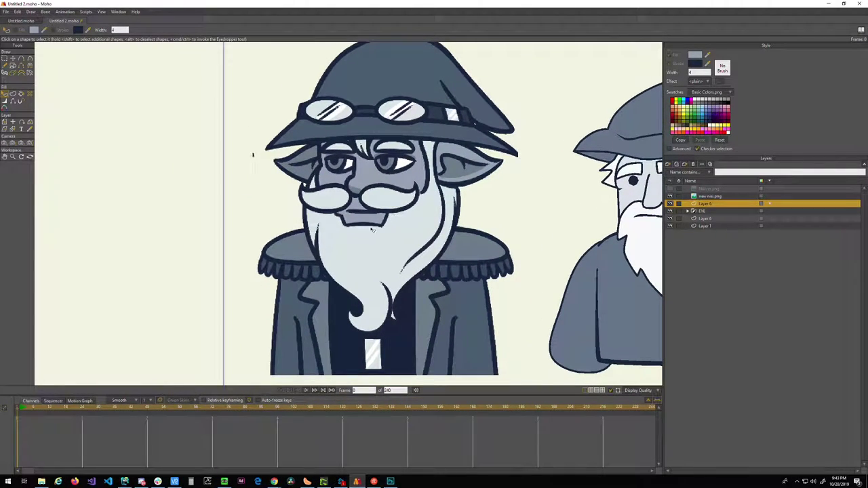
{"action": "scroll", "coordinate": [375, 227], "scroll_direction": "up", "scroll_amount": 3}
{"action": "left_click_drag", "start_coordinate": [353, 122], "coordinate": [329, 288]}
{"action": "scroll", "coordinate": [335, 258], "scroll_direction": "down", "scroll_amount": 4}
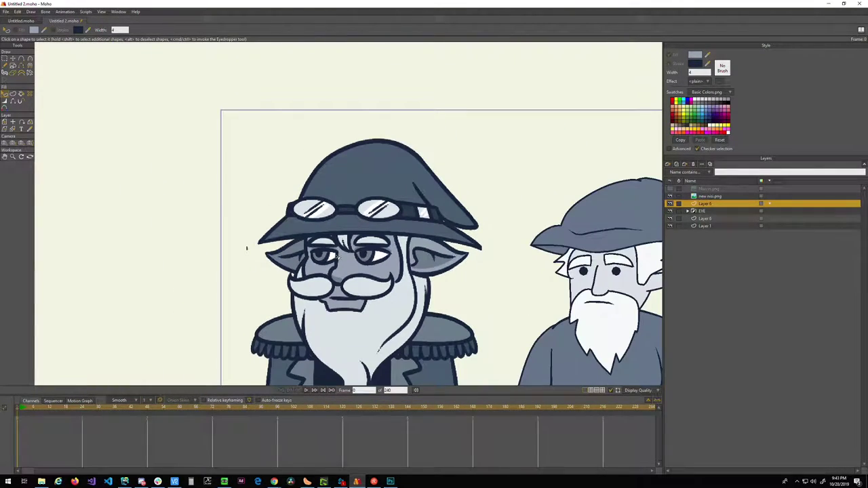
{"action": "scroll", "coordinate": [336, 258], "scroll_direction": "up", "scroll_amount": 2}
{"action": "left_click_drag", "start_coordinate": [363, 262], "coordinate": [366, 190]}
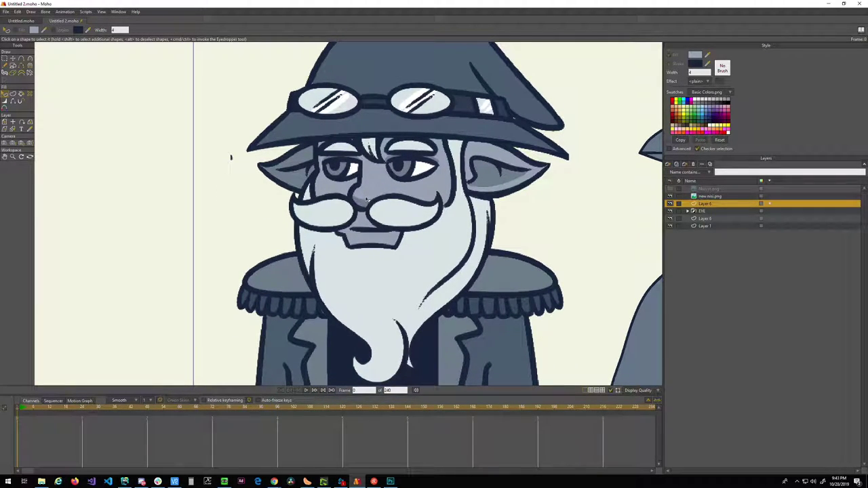
{"action": "left_click_drag", "start_coordinate": [351, 195], "coordinate": [352, 165]}
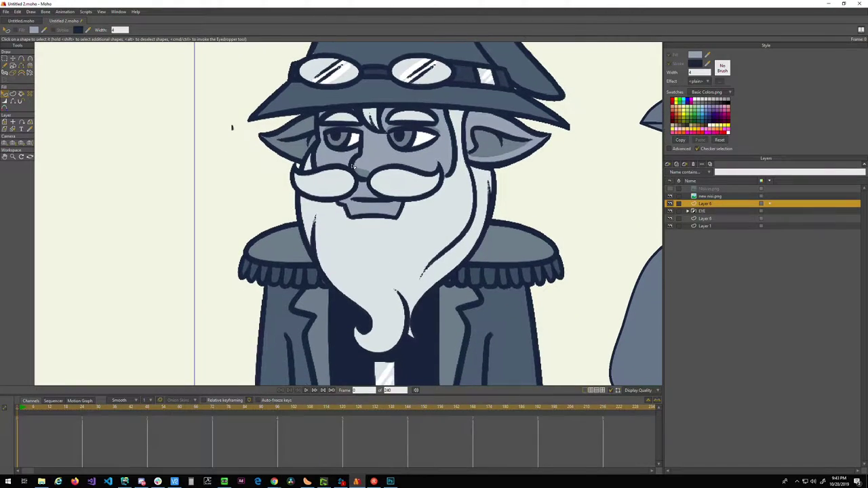
- Examine the reference character's coat and beard, then its hat, goggles and face
{"action": "left_click_drag", "start_coordinate": [353, 218], "coordinate": [314, 184]}
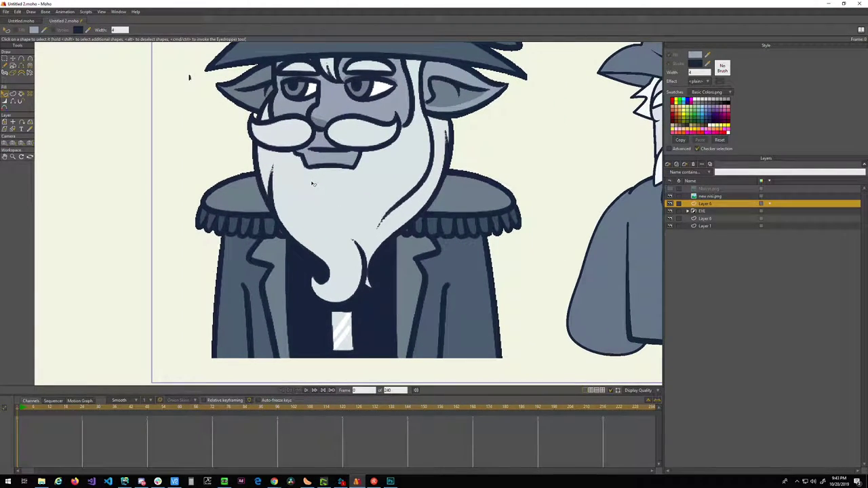
{"action": "left_click_drag", "start_coordinate": [382, 161], "coordinate": [410, 254]}
{"action": "left_click_drag", "start_coordinate": [386, 120], "coordinate": [361, 197]}
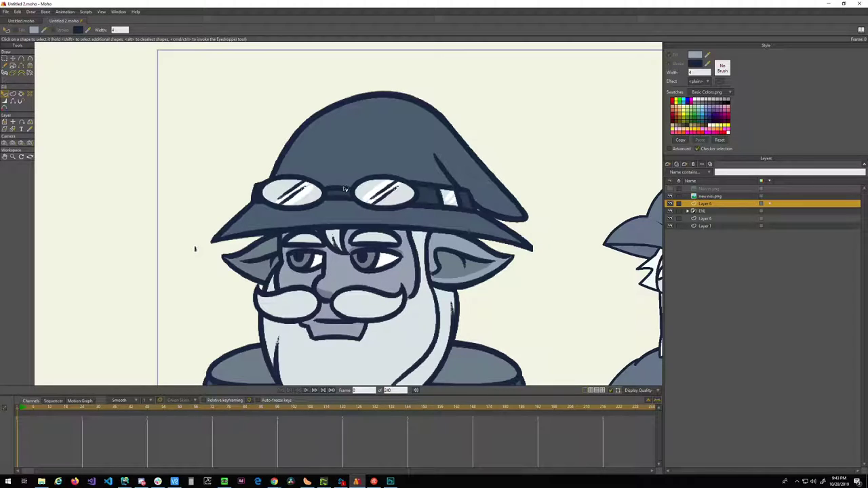
{"action": "left_click_drag", "start_coordinate": [352, 208], "coordinate": [354, 174]}
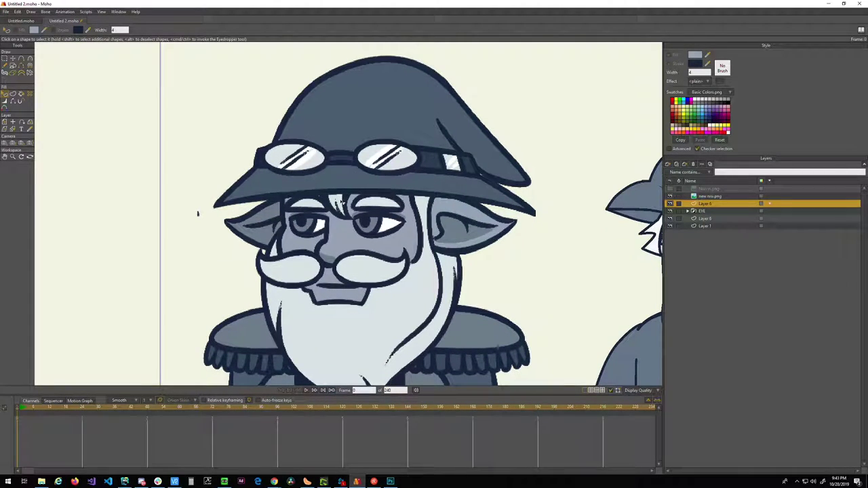
{"action": "scroll", "coordinate": [343, 210], "scroll_direction": "down", "scroll_amount": 2}
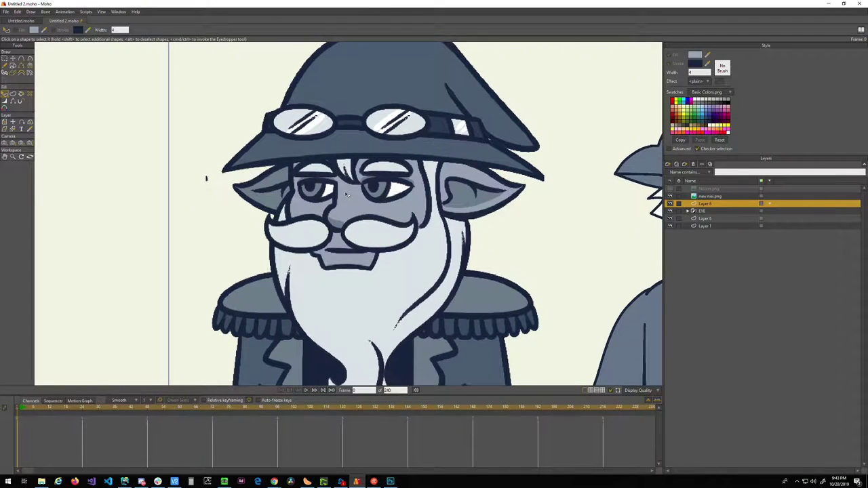
{"action": "scroll", "coordinate": [341, 207], "scroll_direction": "up", "scroll_amount": 1}
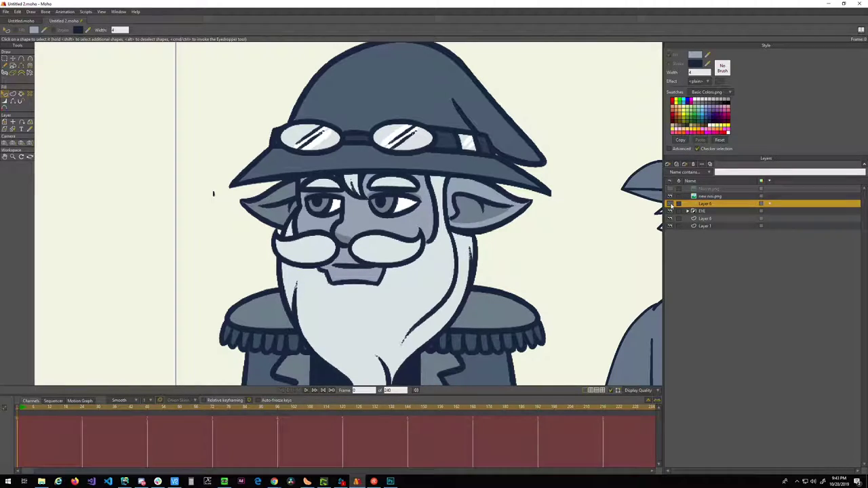
{"action": "left_click_drag", "start_coordinate": [411, 265], "coordinate": [380, 294]}
- Compare the traced brows, eyes, nose, moustache and ear with the reference by repeatedly hiding and showing the reference image
{"action": "left_click", "coordinate": [670, 196]}
{"action": "left_click", "coordinate": [670, 196]}
{"action": "left_click", "coordinate": [670, 196]}
{"action": "left_click", "coordinate": [670, 196]}
{"action": "left_click", "coordinate": [669, 196]}
{"action": "left_click", "coordinate": [670, 196]}
{"action": "left_click", "coordinate": [670, 196]}
{"action": "left_click", "coordinate": [669, 196]}
{"action": "left_click", "coordinate": [670, 196]}
{"action": "left_click", "coordinate": [670, 196]}
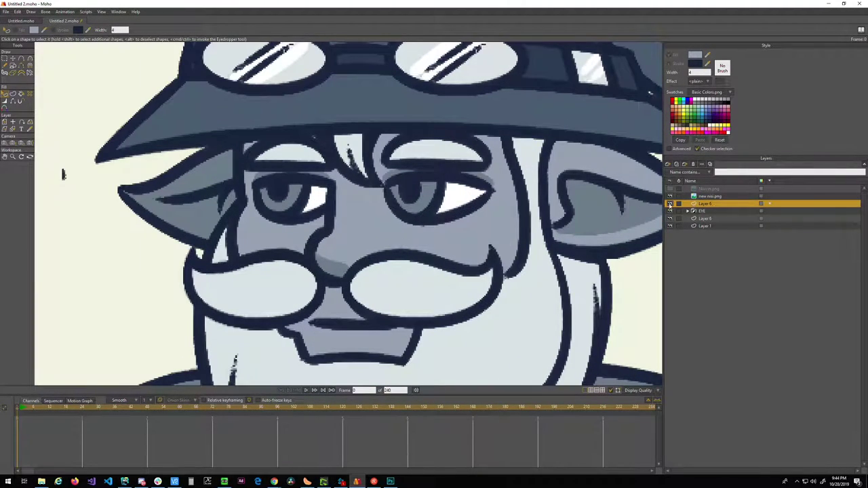
{"action": "left_click", "coordinate": [669, 196]}
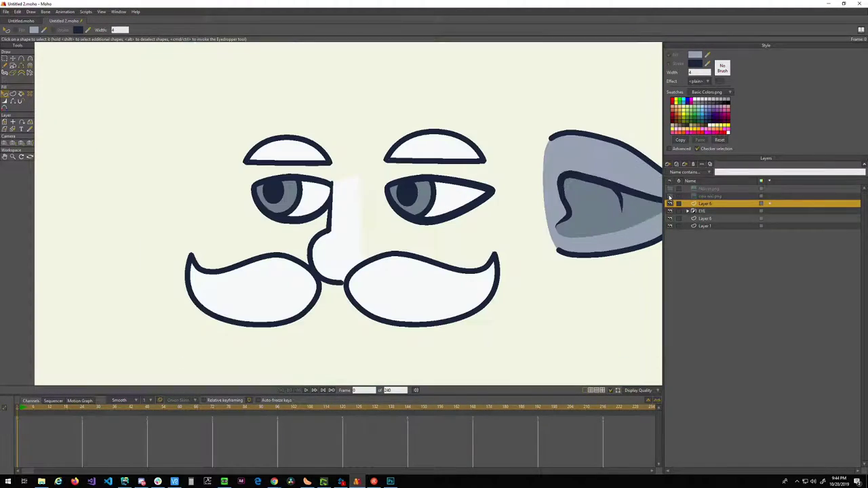
{"action": "left_click", "coordinate": [670, 196]}
{"action": "left_click", "coordinate": [670, 195]}
{"action": "left_click", "coordinate": [670, 196]}
{"action": "left_click", "coordinate": [669, 196]}
{"action": "left_click", "coordinate": [670, 196]}
{"action": "left_click", "coordinate": [670, 197]}
{"action": "left_click", "coordinate": [670, 197]}
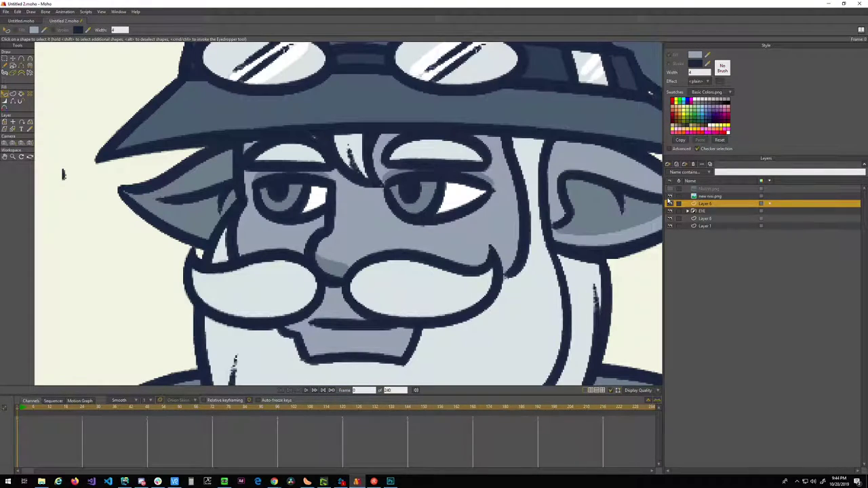
- Hide the reference, fill the nose shape with the grey-blue sampled from the outer ear, and deselect it
{"action": "left_click", "coordinate": [670, 196]}
{"action": "left_click", "coordinate": [550, 158]}
{"action": "left_click", "coordinate": [357, 209]}
{"action": "left_click", "coordinate": [552, 174], "text": "ctrl"}
{"action": "left_click", "coordinate": [484, 204]}
{"action": "left_click_drag", "start_coordinate": [497, 255], "coordinate": [447, 273]}
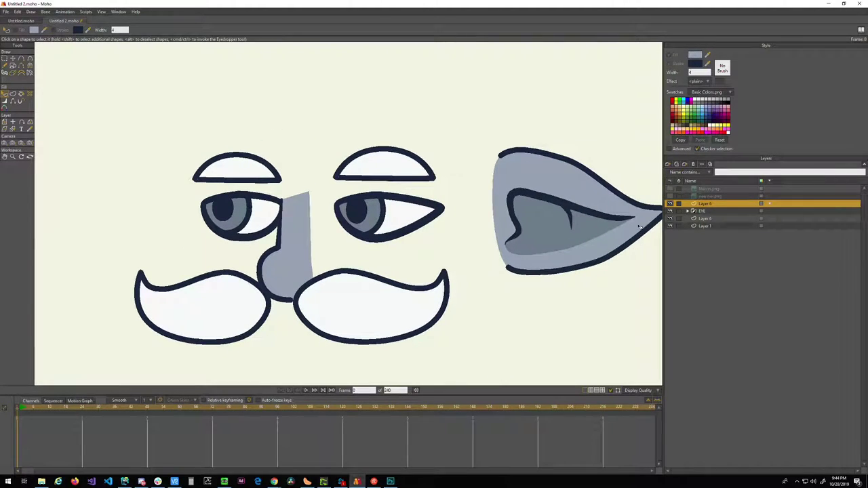
- Fill the right moustache half with the pale grey sampled from the reference image, and leave the reference hidden
{"action": "left_click", "coordinate": [670, 198]}
{"action": "left_click", "coordinate": [670, 198]}
{"action": "left_click", "coordinate": [670, 197]}
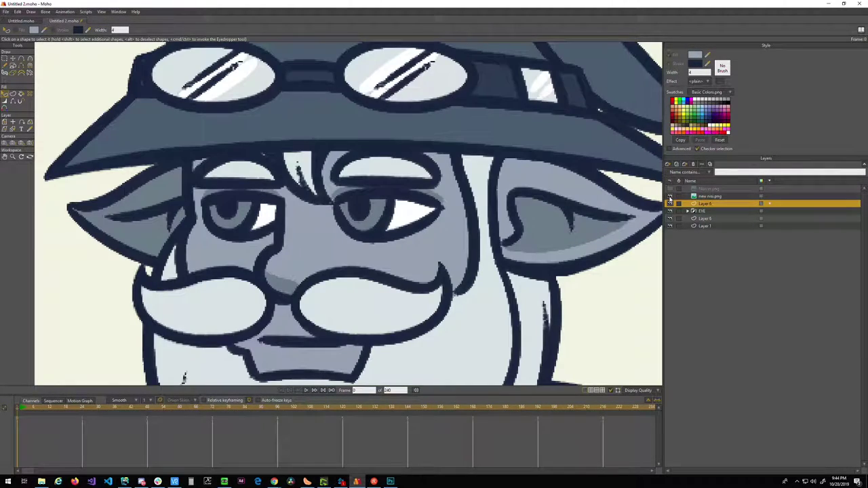
{"action": "left_click", "coordinate": [669, 197]}
{"action": "left_click", "coordinate": [383, 311]}
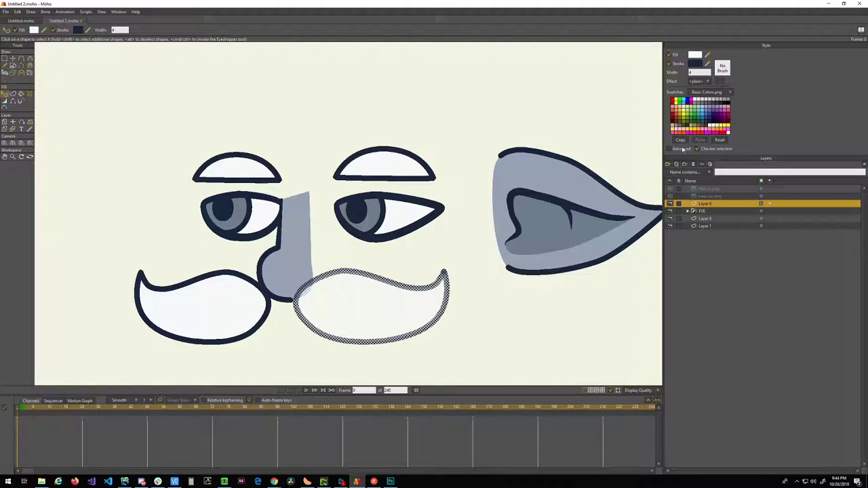
{"action": "left_click", "coordinate": [669, 196]}
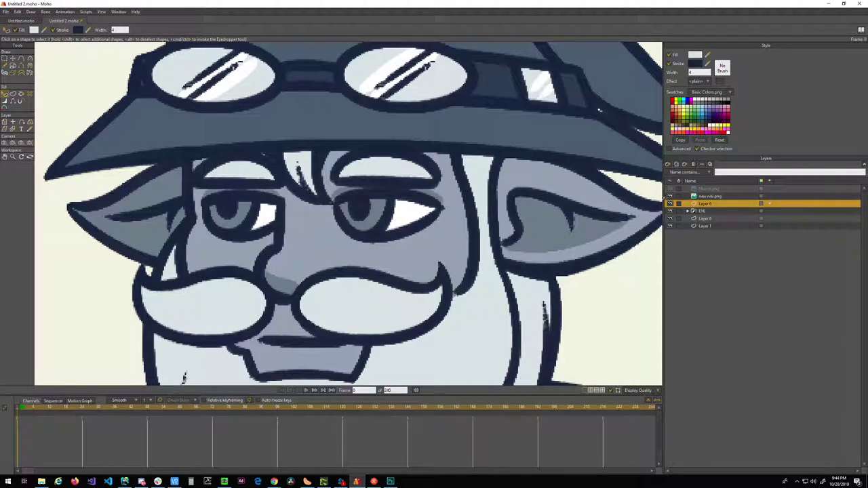
{"action": "left_click", "coordinate": [669, 197]}
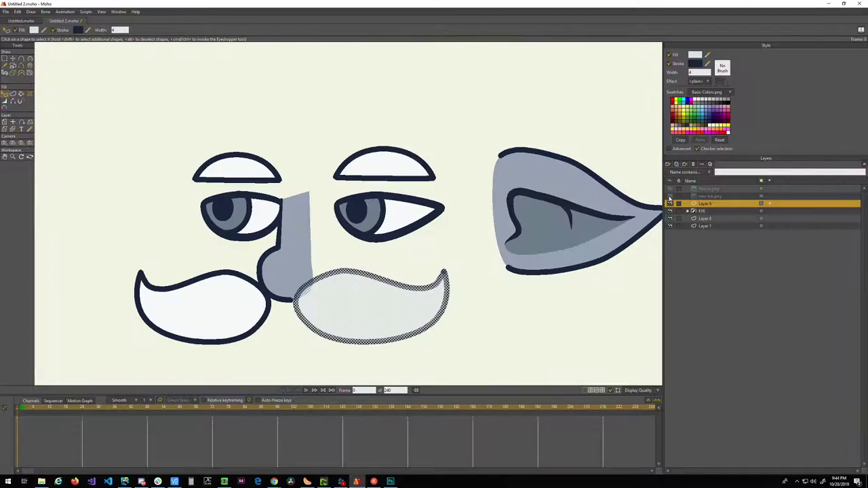
- Apply the same pale grey fill to the left moustache half and both eyebrows, then deselect the shapes
{"action": "left_click", "coordinate": [195, 314]}
{"action": "left_click", "coordinate": [371, 171]}
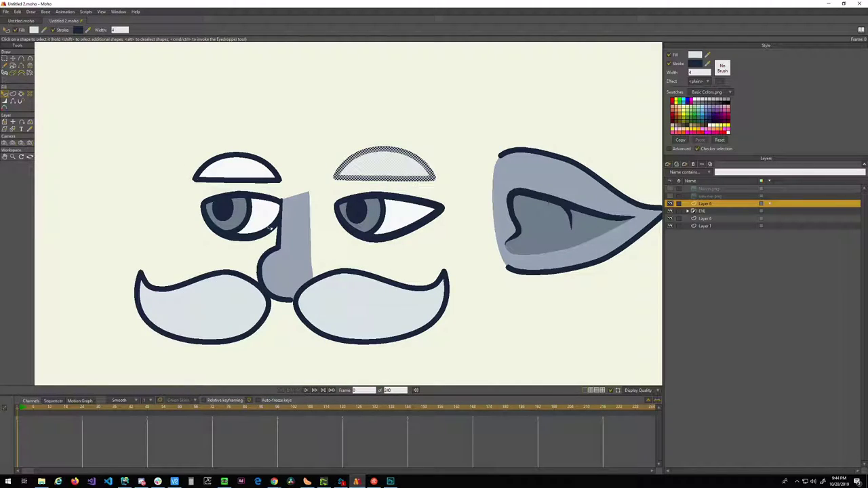
{"action": "left_click", "coordinate": [229, 170]}
{"action": "left_click", "coordinate": [205, 313], "text": "ctrl"}
{"action": "key", "text": "Return"}
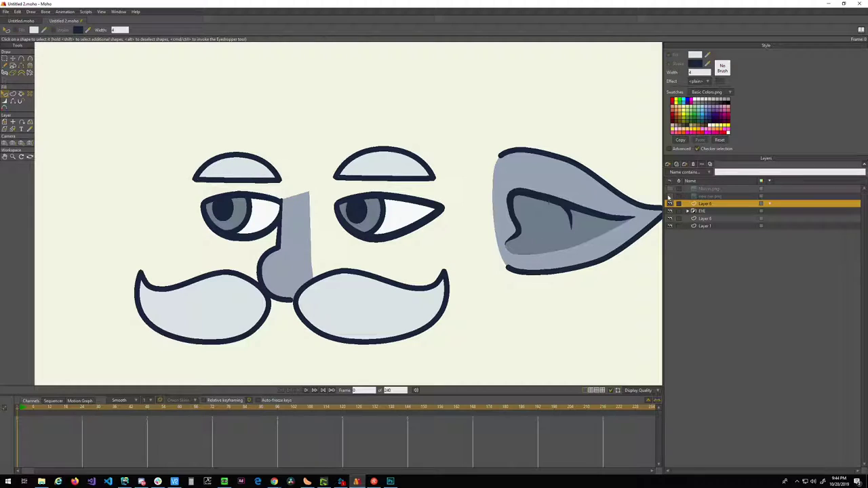
- Show the reference image and examine both reference characters side by side, from full view to the bearded face
{"action": "left_click", "coordinate": [669, 196]}
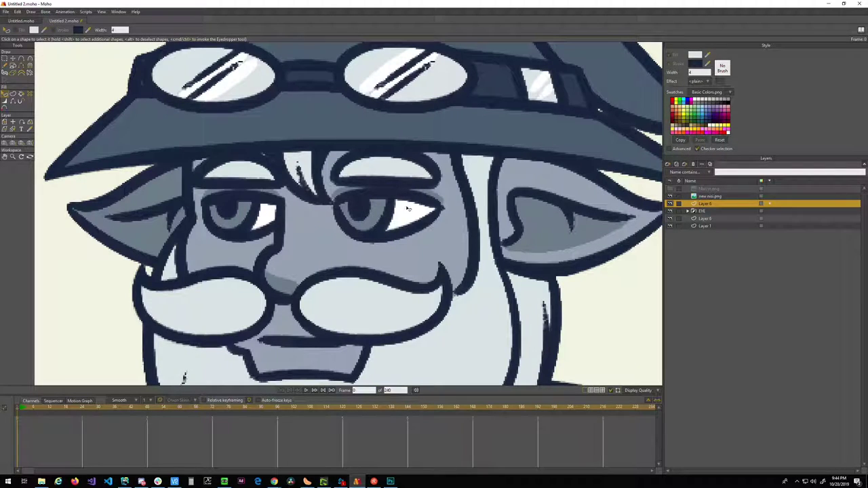
{"action": "scroll", "coordinate": [339, 216], "scroll_direction": "down", "scroll_amount": 3}
{"action": "scroll", "coordinate": [240, 235], "scroll_direction": "down", "scroll_amount": 2}
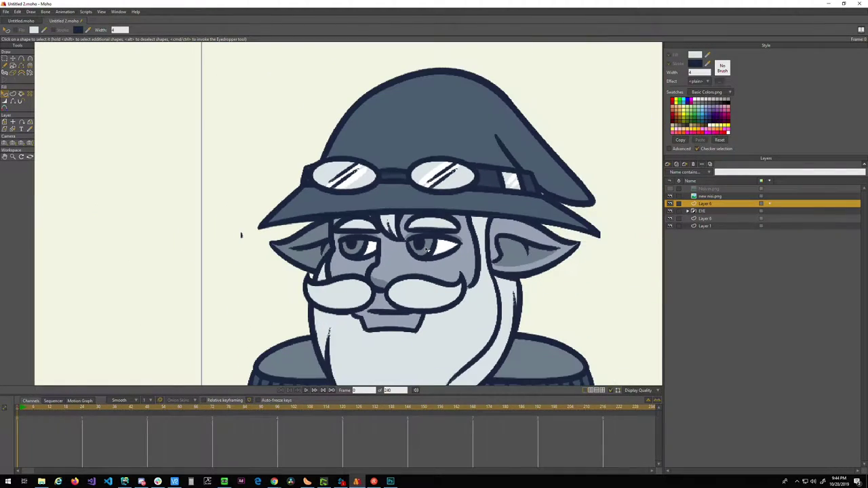
{"action": "scroll", "coordinate": [452, 256], "scroll_direction": "down", "scroll_amount": 3}
{"action": "scroll", "coordinate": [440, 246], "scroll_direction": "up", "scroll_amount": 3}
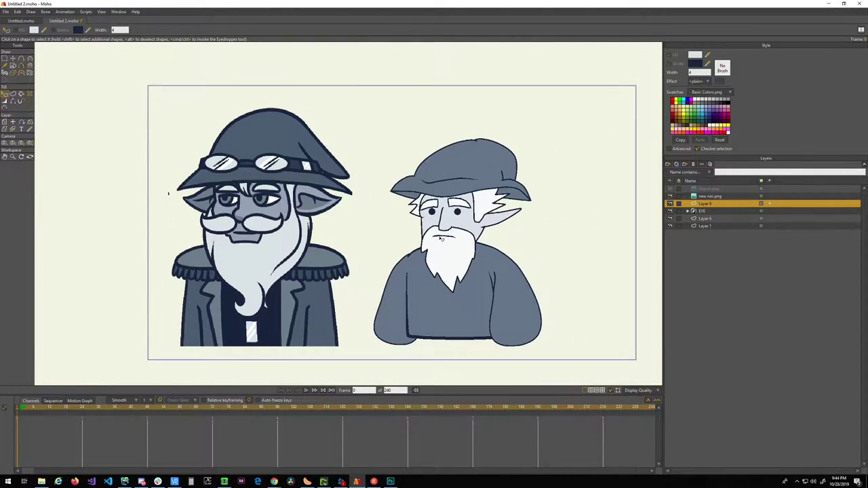
{"action": "scroll", "coordinate": [370, 232], "scroll_direction": "down", "scroll_amount": 3}
{"action": "scroll", "coordinate": [349, 219], "scroll_direction": "up", "scroll_amount": 3}
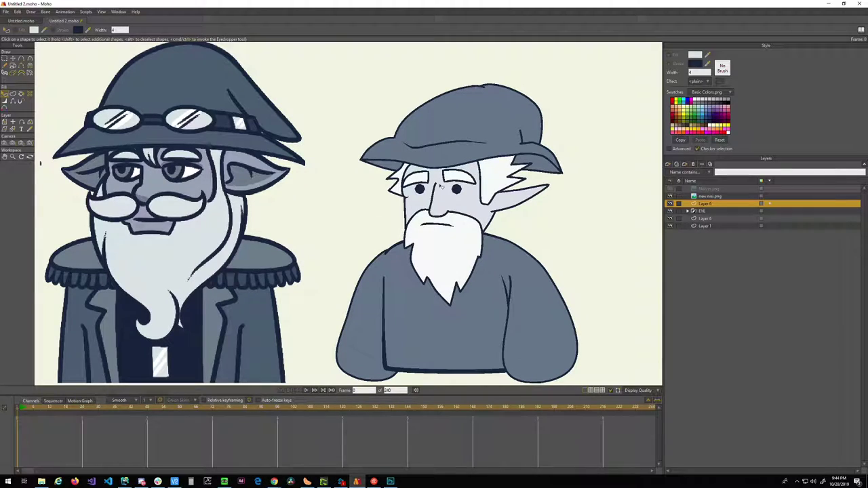
{"action": "scroll", "coordinate": [397, 224], "scroll_direction": "down", "scroll_amount": 2}
{"action": "scroll", "coordinate": [448, 248], "scroll_direction": "up", "scroll_amount": 2}
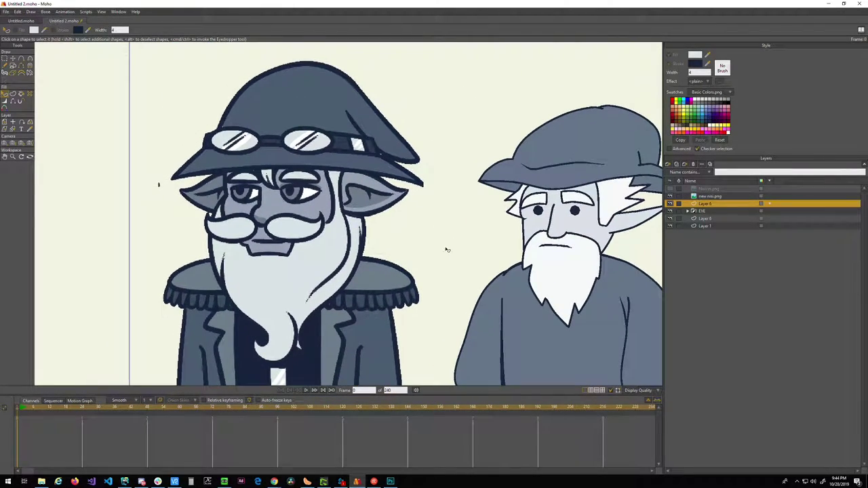
{"action": "scroll", "coordinate": [353, 238], "scroll_direction": "up", "scroll_amount": 3}
{"action": "left_click_drag", "start_coordinate": [349, 238], "coordinate": [252, 232]}
{"action": "scroll", "coordinate": [101, 169], "scroll_direction": "down", "scroll_amount": 3}
{"action": "scroll", "coordinate": [143, 188], "scroll_direction": "up", "scroll_amount": 1}
{"action": "scroll", "coordinate": [112, 140], "scroll_direction": "up", "scroll_amount": 2}
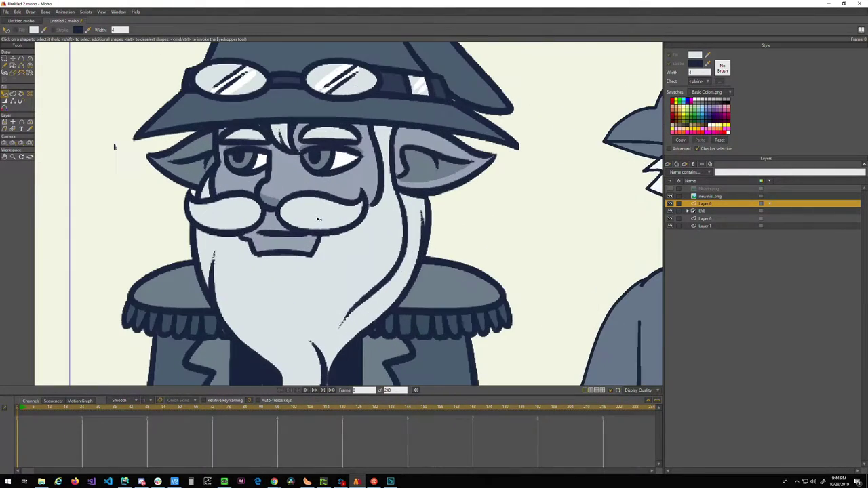
{"action": "scroll", "coordinate": [152, 213], "scroll_direction": "down", "scroll_amount": 1}
- Check the recoloured brows, nose and moustache against the reference by toggling its visibility, and inspect the hat area
{"action": "left_click", "coordinate": [670, 196]}
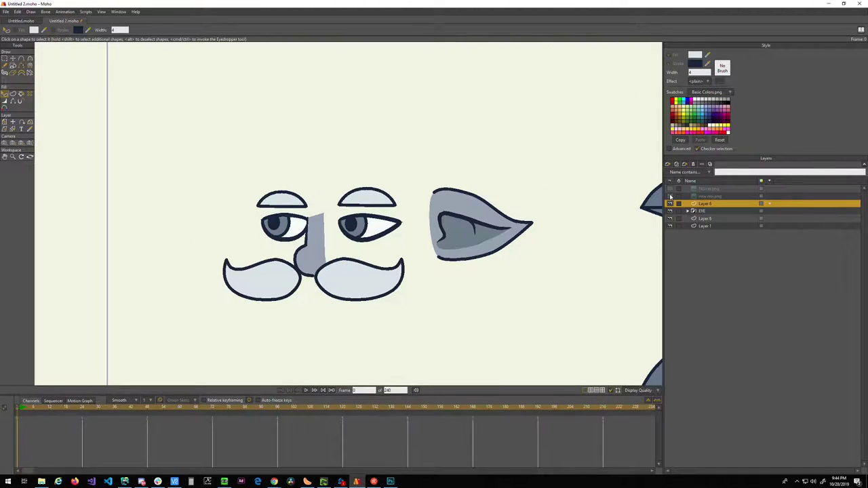
{"action": "left_click", "coordinate": [670, 196]}
{"action": "left_click", "coordinate": [670, 196]}
{"action": "left_click", "coordinate": [669, 196]}
{"action": "left_click", "coordinate": [669, 196]}
{"action": "left_click", "coordinate": [670, 196]}
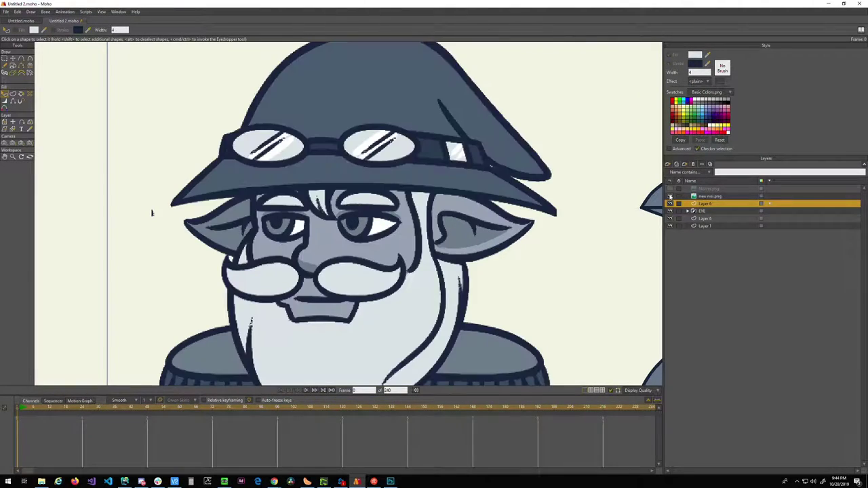
{"action": "scroll", "coordinate": [152, 212], "scroll_direction": "up", "scroll_amount": 1}
{"action": "scroll", "coordinate": [190, 223], "scroll_direction": "up", "scroll_amount": 2}
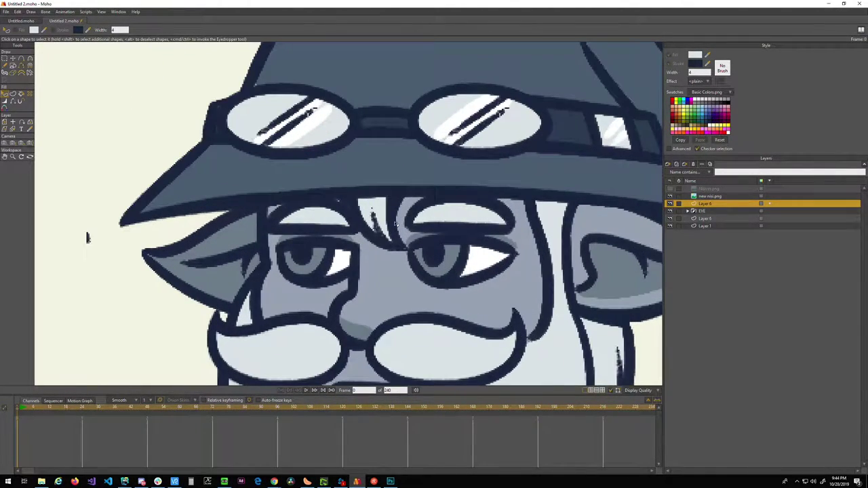
{"action": "scroll", "coordinate": [236, 229], "scroll_direction": "down", "scroll_amount": 3}
{"action": "scroll", "coordinate": [219, 242], "scroll_direction": "up", "scroll_amount": 1}
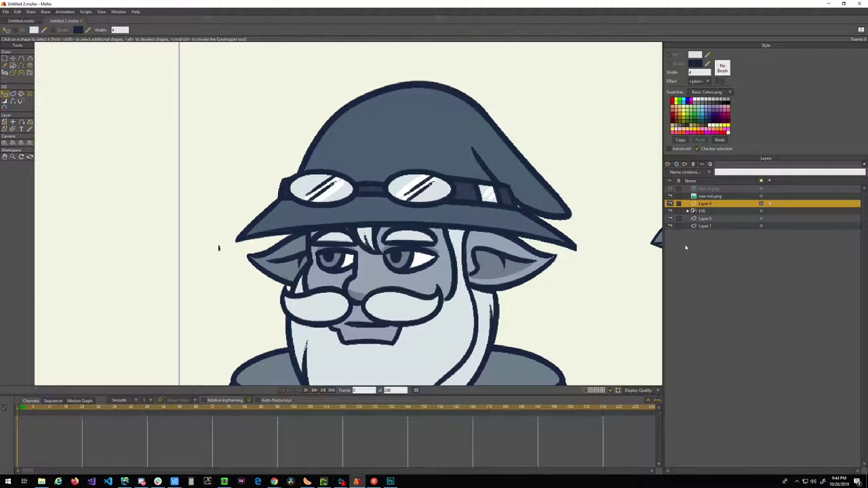
- On the face shapes' vector layer, trace a closed hat outline along the brim's lower edge, up the fold line and over the crown
{"action": "left_click", "coordinate": [705, 219]}
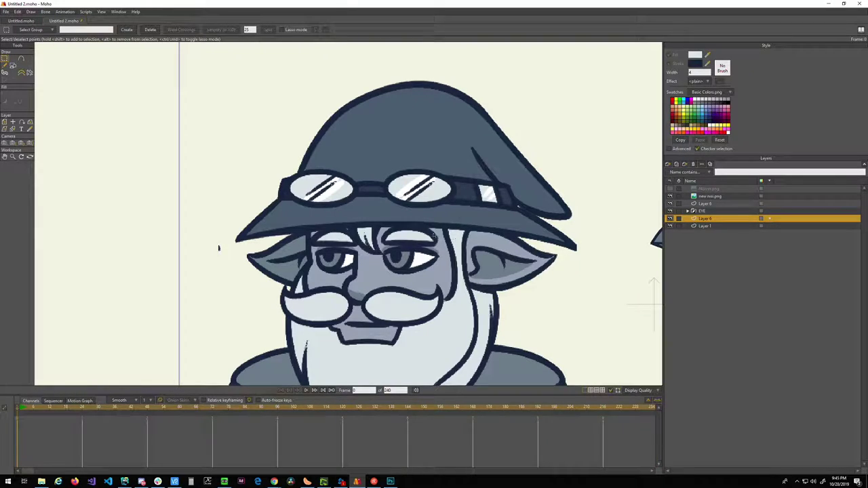
{"action": "left_click", "coordinate": [705, 204]}
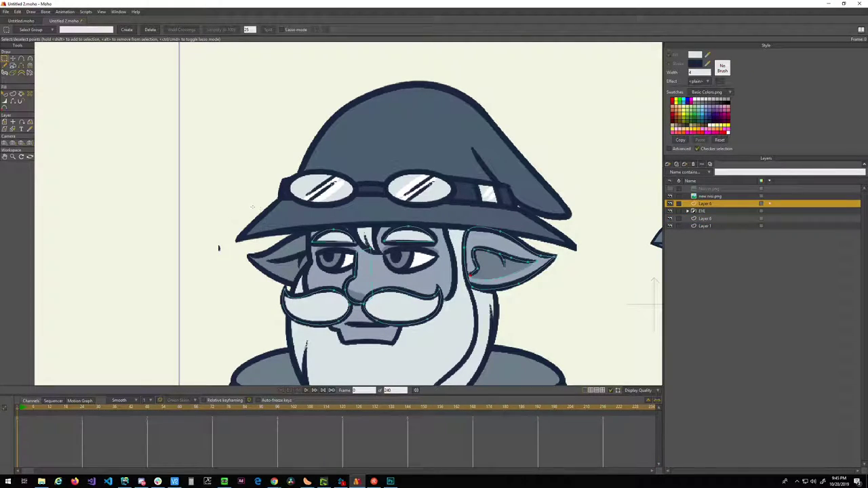
{"action": "key", "text": "a"}
{"action": "mouse_move", "coordinate": [239, 238]}
{"action": "left_mouse_down"}
{"action": "mouse_move", "coordinate": [376, 223]}
{"action": "mouse_move", "coordinate": [483, 227]}
{"action": "mouse_move", "coordinate": [573, 248]}
{"action": "mouse_move", "coordinate": [519, 207]}
{"action": "left_mouse_up"}
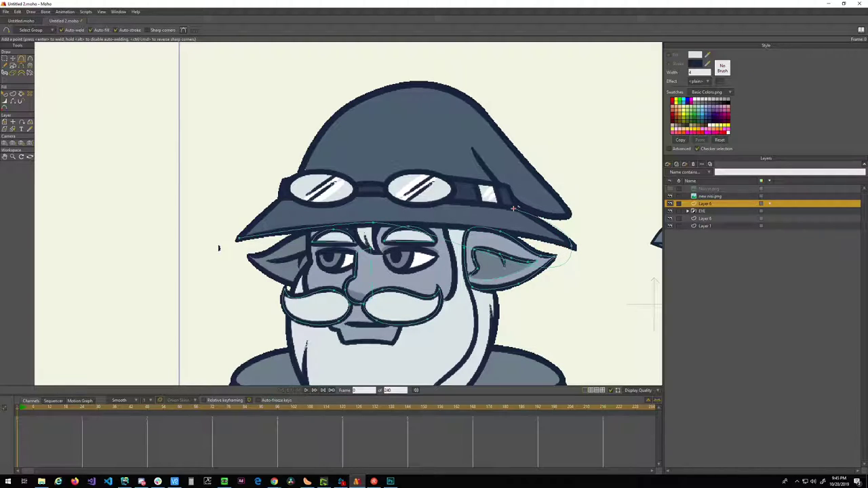
{"action": "left_click_drag", "start_coordinate": [513, 208], "coordinate": [417, 85]}
{"action": "left_click_drag", "start_coordinate": [417, 85], "coordinate": [238, 238]}
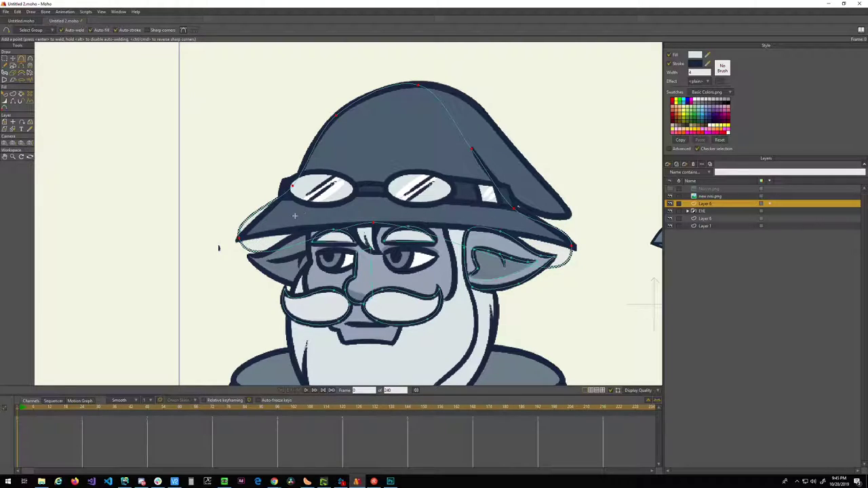
- Sharpen the hat outline's left and right brim tips into peaked corners, and nudge the right tip point onto the reference
{"action": "key", "text": "g"}
{"action": "left_click", "coordinate": [218, 247]}
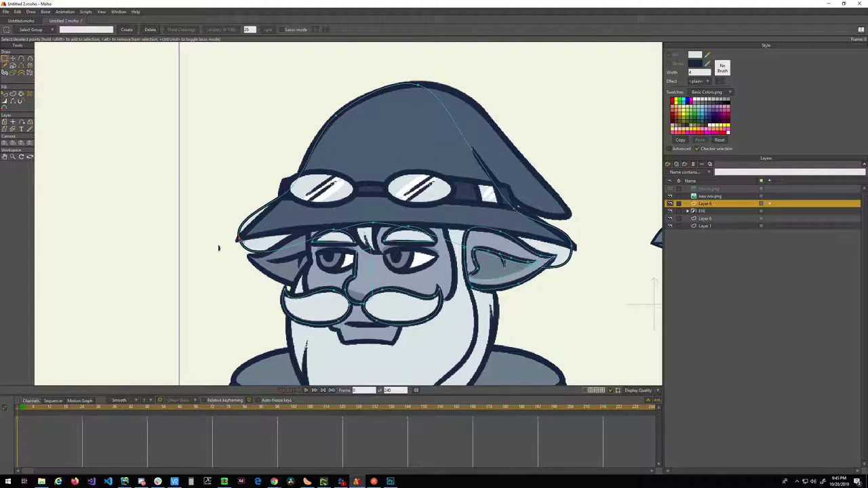
{"action": "key", "text": "c"}
{"action": "key", "text": "ctrl+a"}
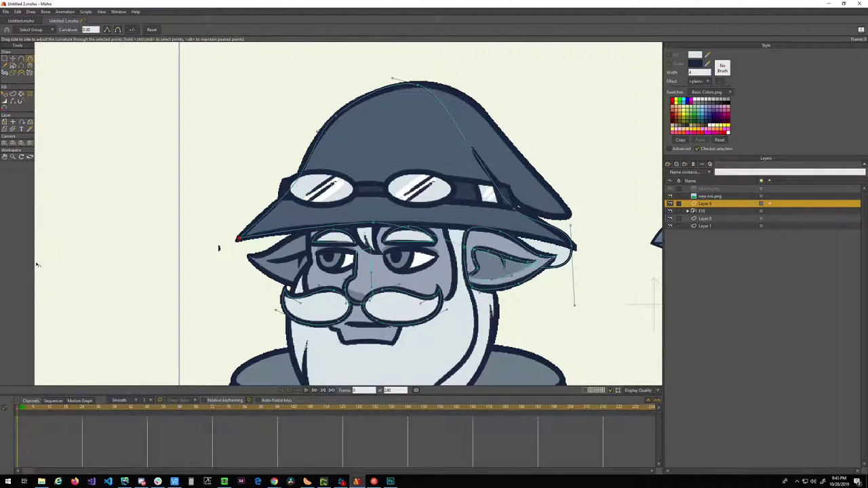
{"action": "left_click_drag", "start_coordinate": [573, 246], "coordinate": [304, 242]}
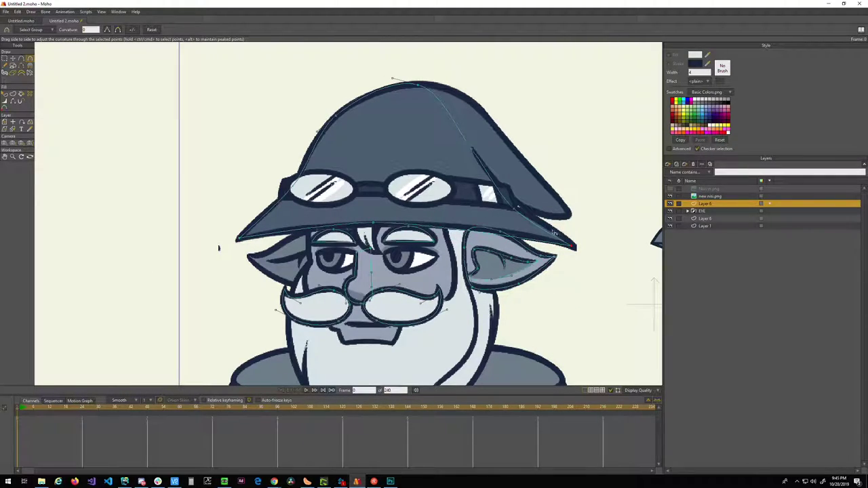
{"action": "key", "text": "t"}
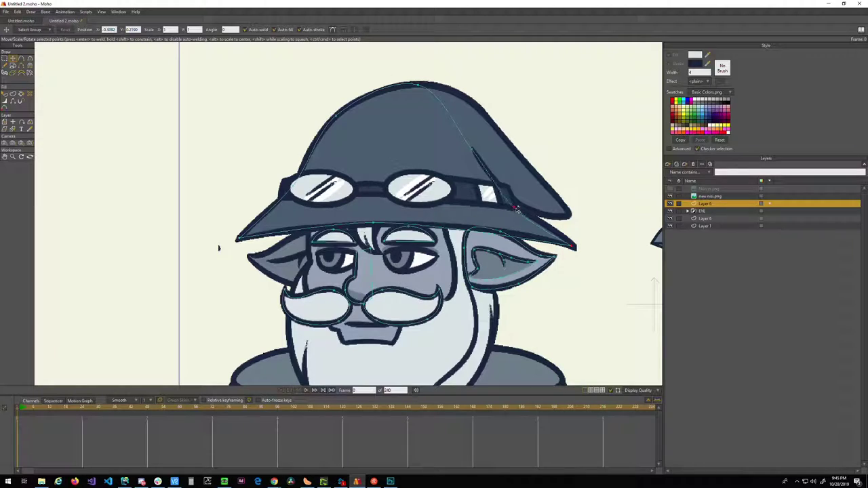
{"action": "left_click_drag", "start_coordinate": [575, 247], "coordinate": [571, 245]}
- Inspect how the hat outline follows the reference's crown, fold line and left brim
{"action": "left_click_drag", "start_coordinate": [468, 215], "coordinate": [354, 268]}
{"action": "scroll", "coordinate": [399, 214], "scroll_direction": "up", "scroll_amount": 2}
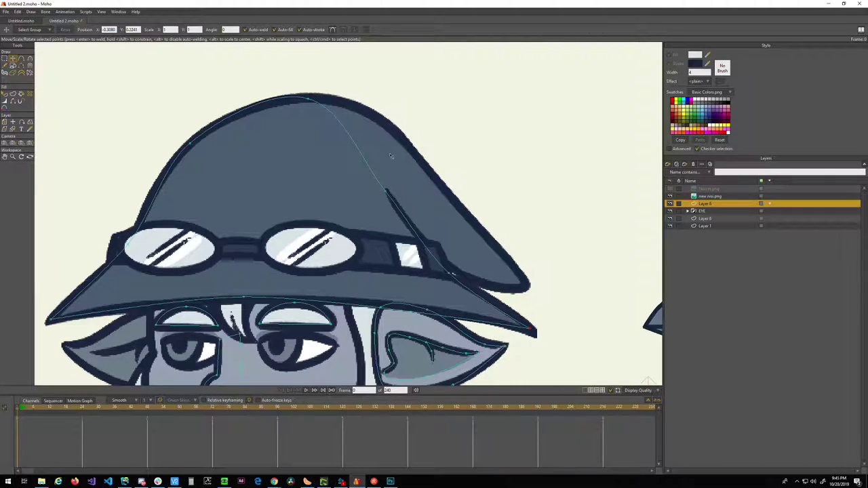
{"action": "left_click_drag", "start_coordinate": [338, 195], "coordinate": [452, 110]}
{"action": "scroll", "coordinate": [452, 111], "scroll_direction": "down", "scroll_amount": 2}
{"action": "left_click_drag", "start_coordinate": [355, 134], "coordinate": [319, 183]}
{"action": "scroll", "coordinate": [335, 130], "scroll_direction": "up", "scroll_amount": 2}
{"action": "scroll", "coordinate": [315, 184], "scroll_direction": "up", "scroll_amount": 3}
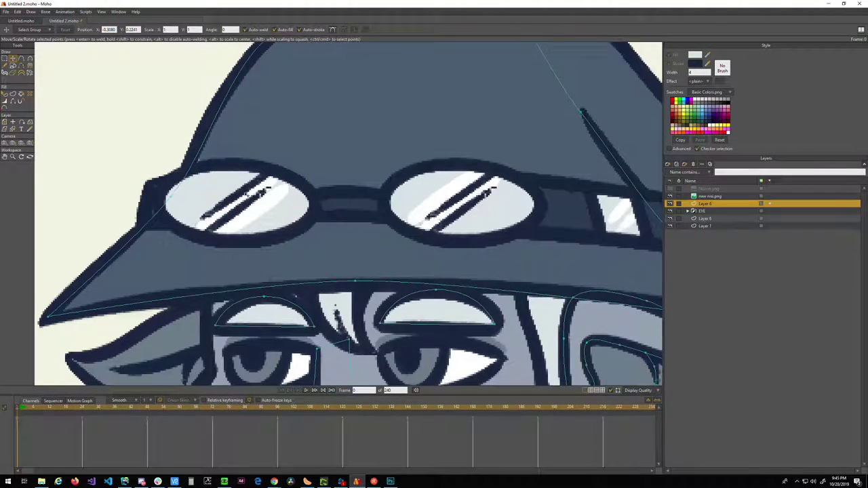
- Trace a closed outline of the goggle strap across the hat and set its points' curvature to 0 for straight edges
{"action": "key", "text": "a"}
{"action": "left_click_drag", "start_coordinate": [148, 177], "coordinate": [184, 237]}
{"action": "key", "text": "g"}
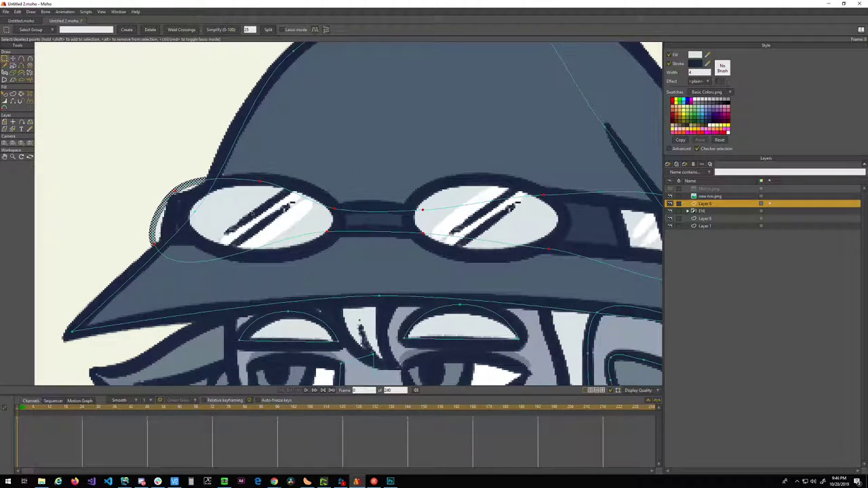
{"action": "scroll", "coordinate": [246, 184], "scroll_direction": "down", "scroll_amount": 2}
{"action": "left_click_drag", "start_coordinate": [452, 193], "coordinate": [357, 187]}
{"action": "left_click_drag", "start_coordinate": [564, 242], "coordinate": [599, 243]}
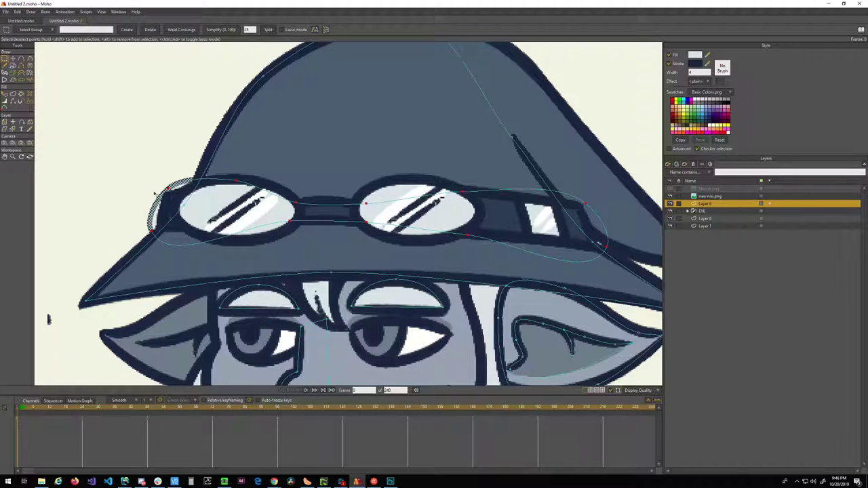
{"action": "key", "text": "c"}
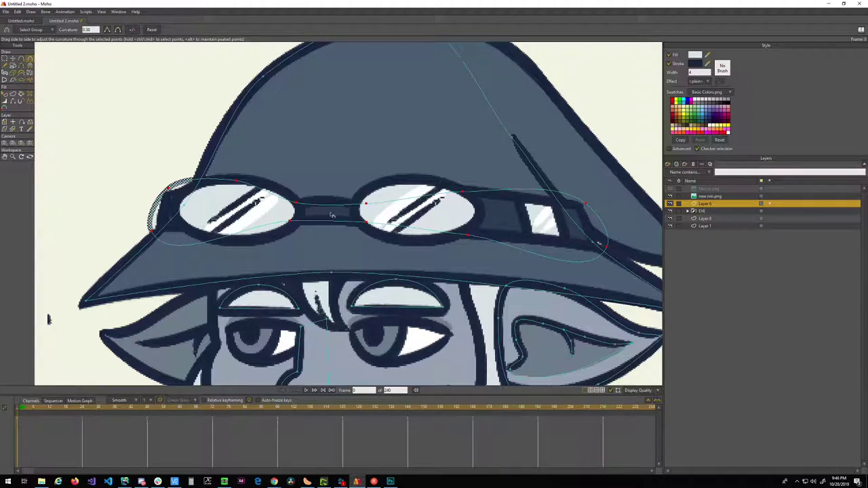
{"action": "left_click_drag", "start_coordinate": [339, 214], "coordinate": [32, 214]}
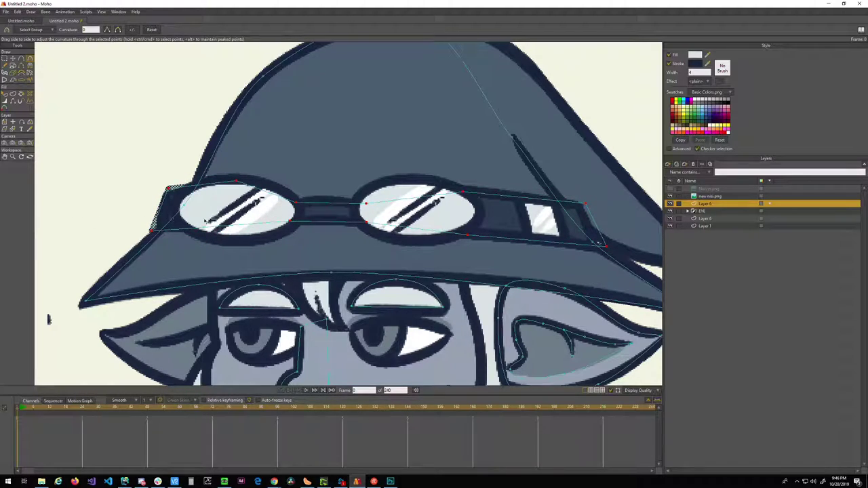
{"action": "key", "text": "g"}
{"action": "left_click", "coordinate": [144, 169]}
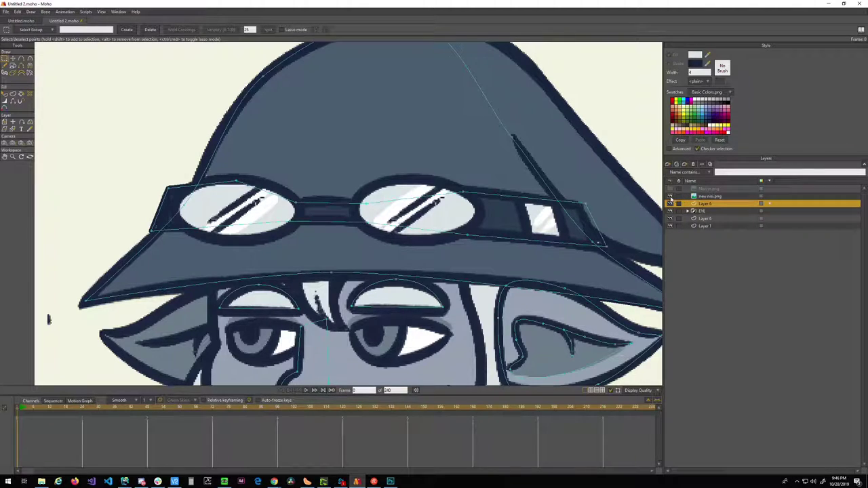
- Fill the goggle strap shape with the dark navy sampled from the strap in the reference image
{"action": "left_click", "coordinate": [669, 195]}
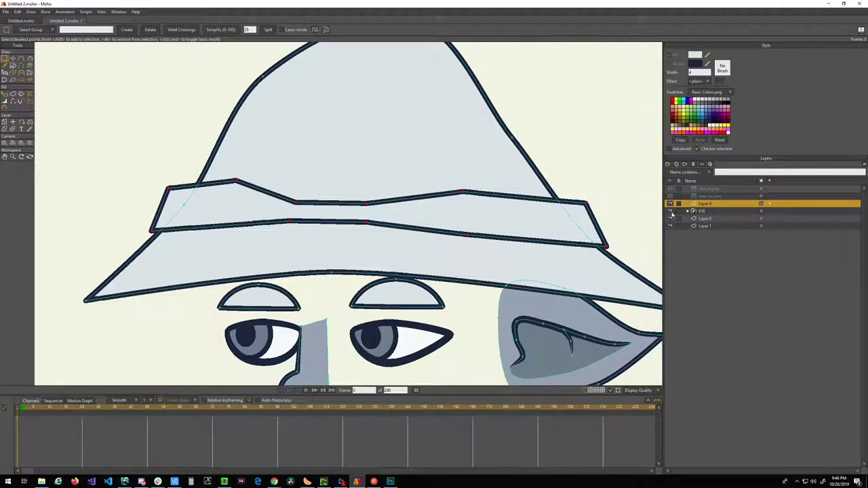
{"action": "key", "text": "q"}
{"action": "left_click", "coordinate": [553, 217]}
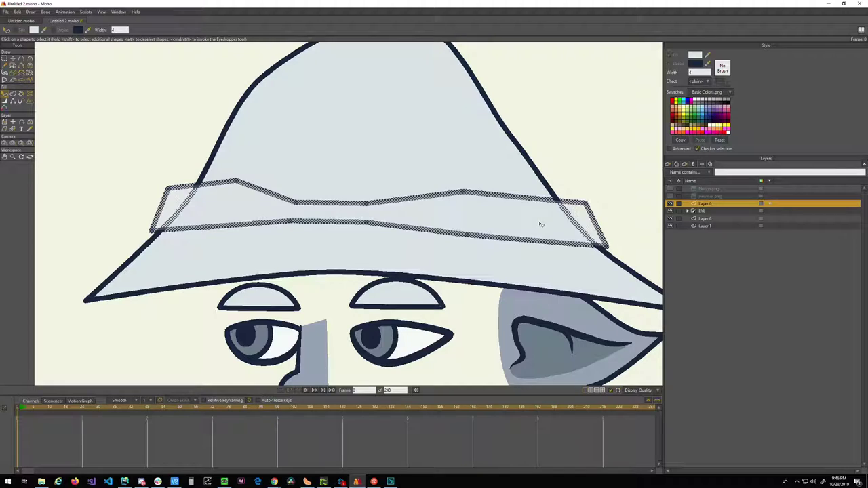
{"action": "left_click", "coordinate": [595, 156]}
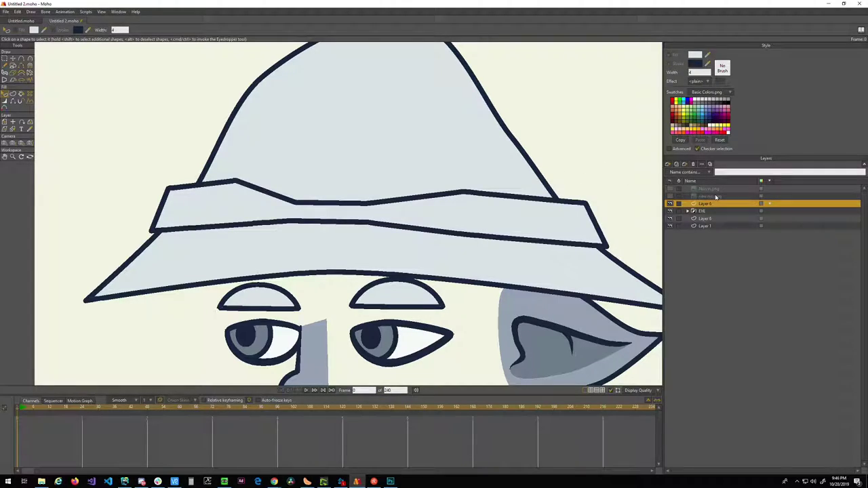
{"action": "left_click", "coordinate": [512, 213]}
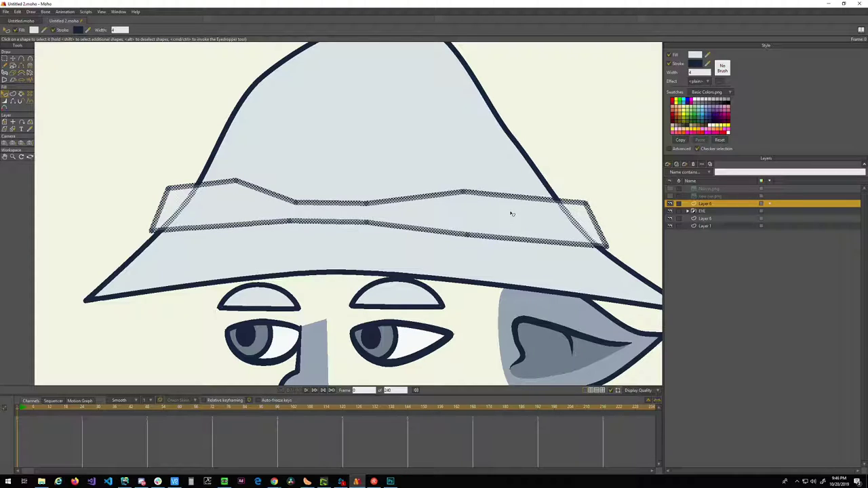
{"action": "left_click", "coordinate": [670, 196]}
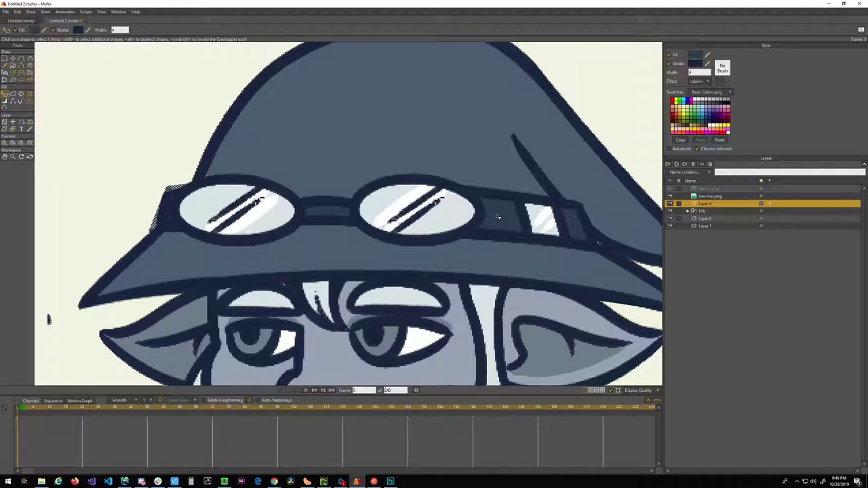
{"action": "left_click", "coordinate": [670, 195]}
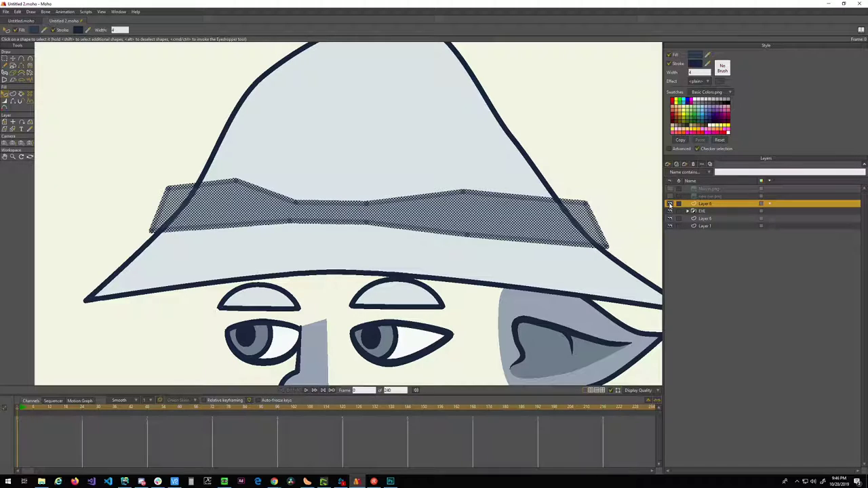
{"action": "left_click", "coordinate": [670, 204]}
{"action": "left_click", "coordinate": [669, 203]}
- Fill the hat shape with the slate blue sampled from the reference's crown, and compare the result with the reference
{"action": "left_click", "coordinate": [603, 245]}
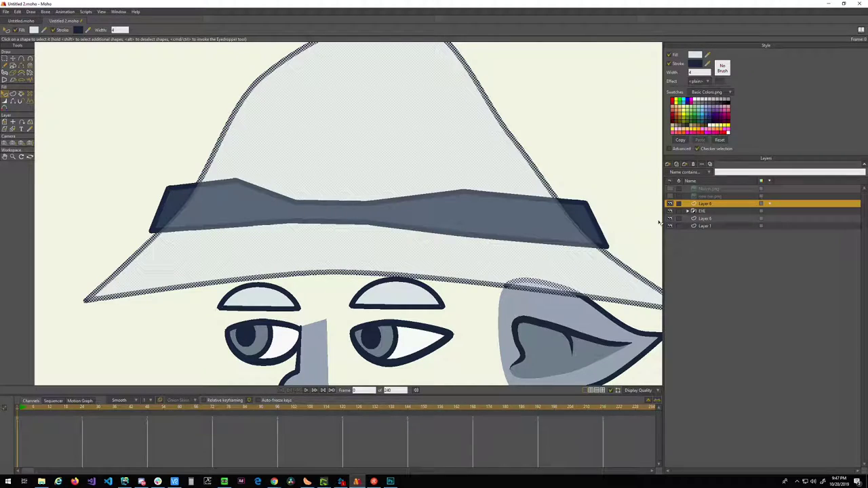
{"action": "left_click", "coordinate": [671, 196]}
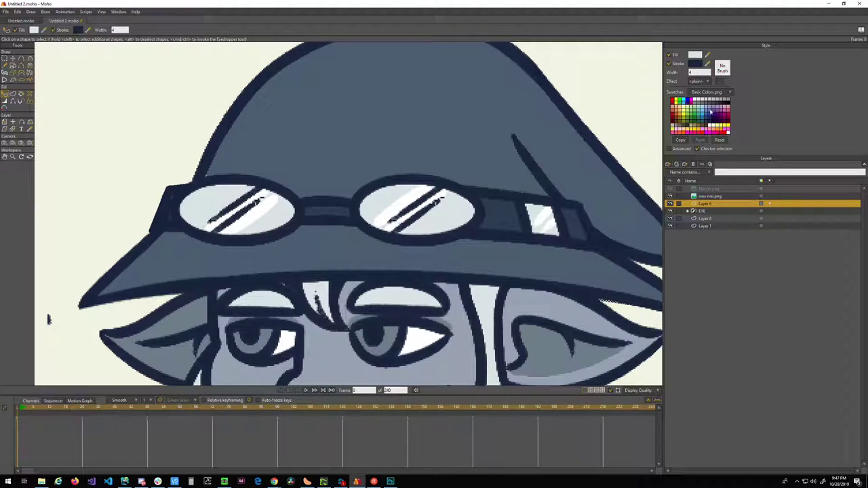
{"action": "left_click", "coordinate": [707, 55]}
{"action": "left_click", "coordinate": [461, 129]}
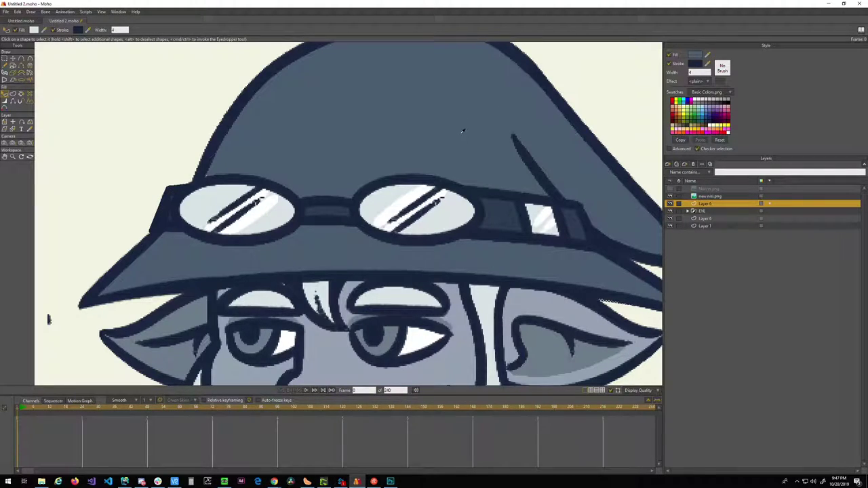
{"action": "left_click", "coordinate": [672, 196]}
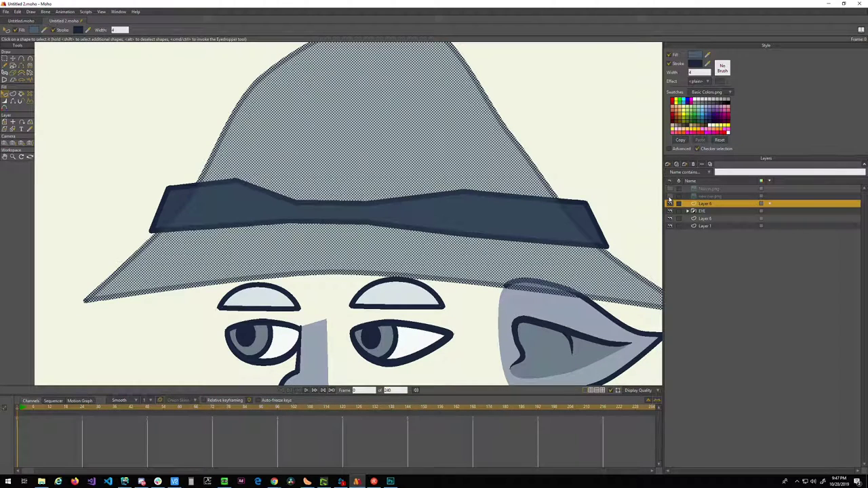
{"action": "left_click", "coordinate": [600, 157]}
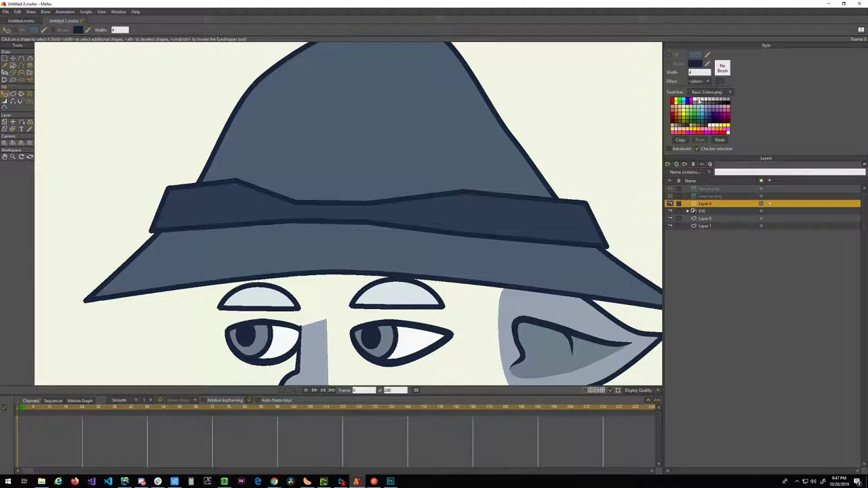
{"action": "left_click", "coordinate": [670, 196]}
{"action": "left_click", "coordinate": [670, 196]}
{"action": "left_click", "coordinate": [670, 196]}
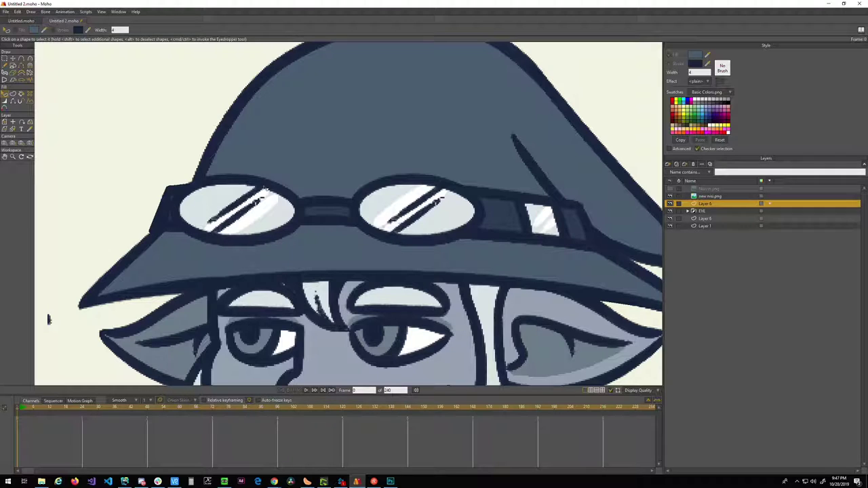
- Draw an oval over the left goggle lens and stretch it vertically to match the reference's rim
{"action": "left_click_drag", "start_coordinate": [253, 185], "coordinate": [297, 183]}
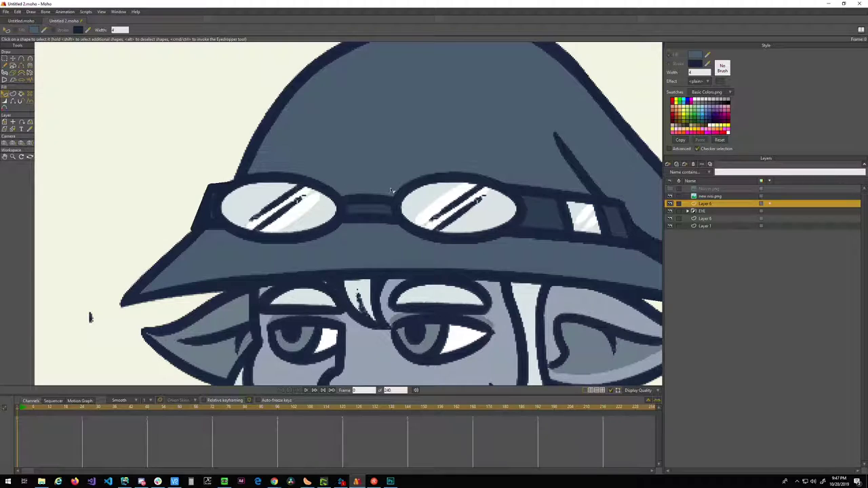
{"action": "left_click", "coordinate": [12, 65]}
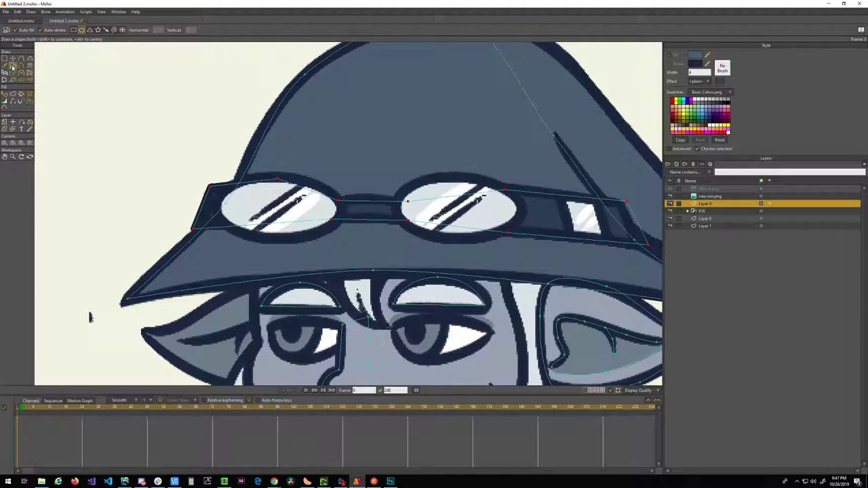
{"action": "left_click", "coordinate": [82, 28]}
{"action": "mouse_move", "coordinate": [218, 196]}
{"action": "left_mouse_down"}
{"action": "mouse_move", "coordinate": [319, 207]}
{"action": "mouse_move", "coordinate": [349, 230]}
{"action": "mouse_move", "coordinate": [339, 235]}
{"action": "left_mouse_up"}
{"action": "key", "text": "t"}
{"action": "key", "text": "ctrl+a"}
{"action": "left_click_drag", "start_coordinate": [279, 230], "coordinate": [280, 239]}
{"action": "left_click_drag", "start_coordinate": [279, 188], "coordinate": [298, 181]}
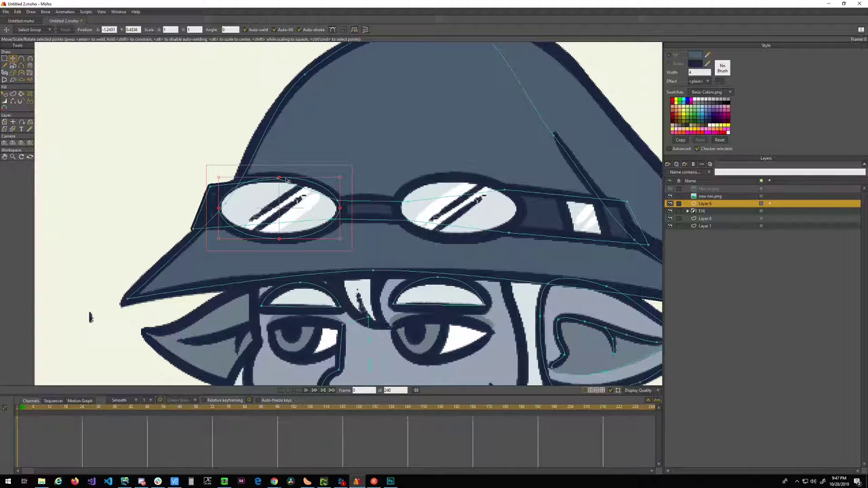
- Duplicate the lens oval onto the right goggle lens, align it with the reference and compare with the reference hidden
{"action": "key", "text": "g"}
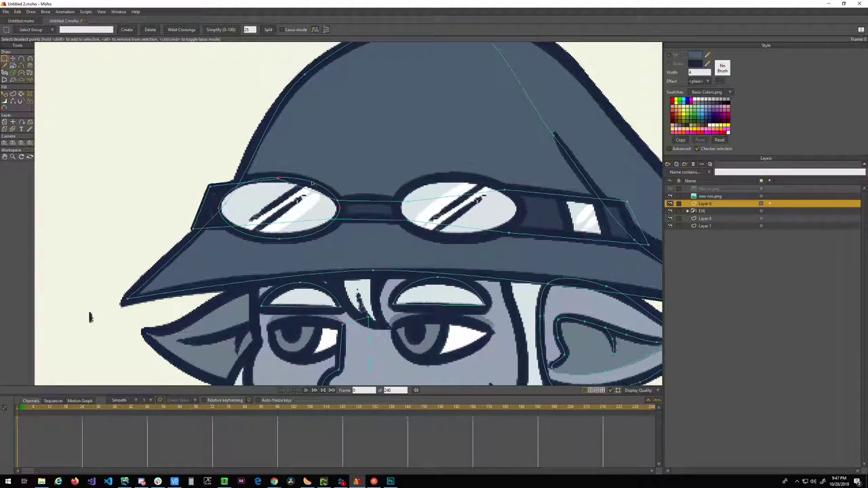
{"action": "key", "text": "t"}
{"action": "left_click", "coordinate": [454, 214]}
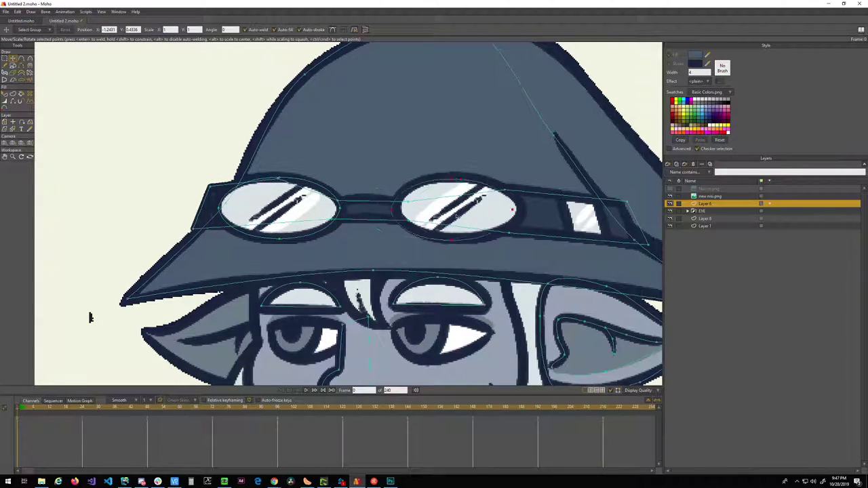
{"action": "left_click_drag", "start_coordinate": [455, 215], "coordinate": [451, 213]}
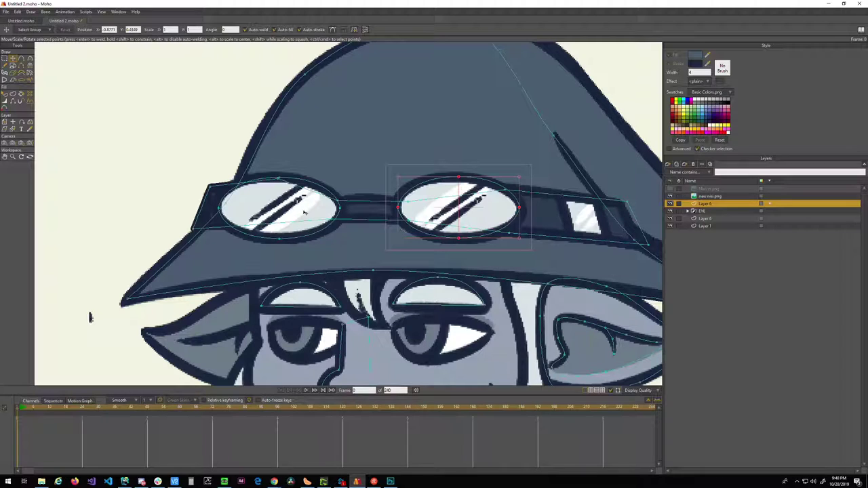
{"action": "left_click", "coordinate": [163, 155]}
{"action": "scroll", "coordinate": [174, 176], "scroll_direction": "down", "scroll_amount": 2}
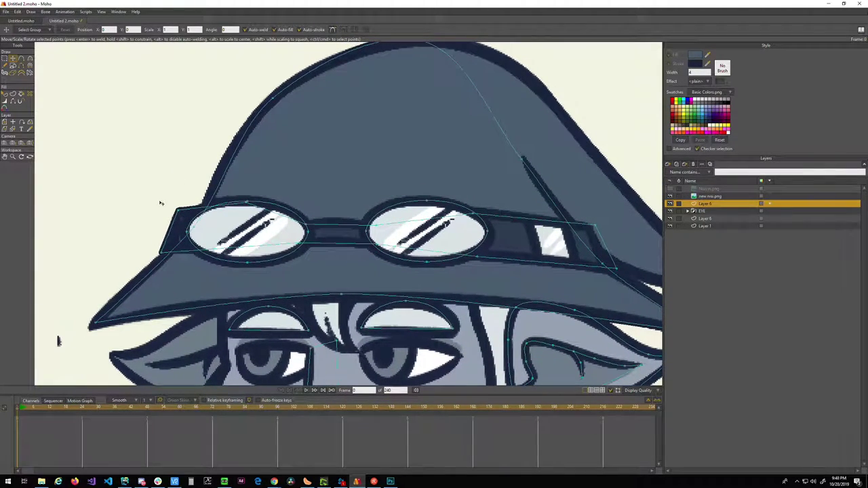
{"action": "left_click", "coordinate": [669, 197]}
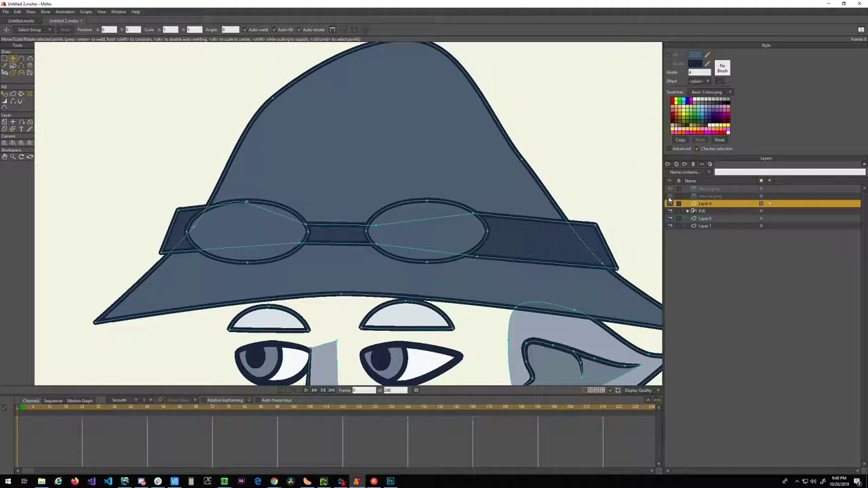
{"action": "left_click", "coordinate": [670, 197]}
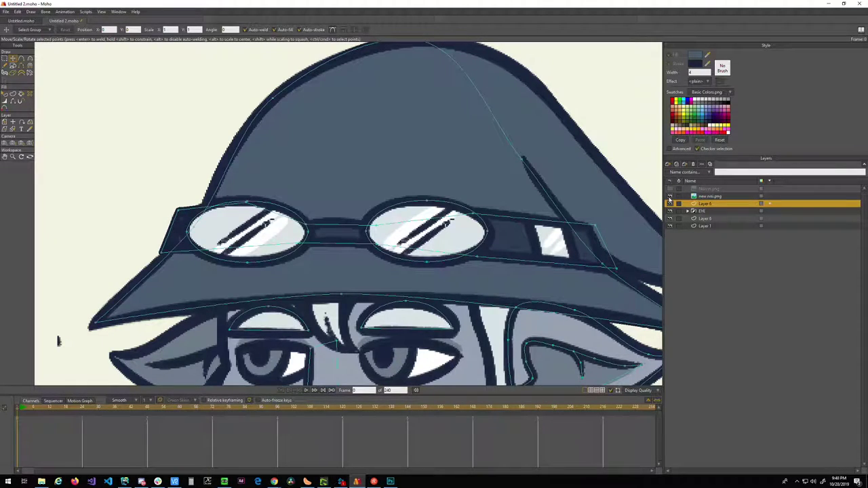
- Fill the right goggle lens oval with the pale grey sampled from the lens in the reference image
{"action": "scroll", "coordinate": [308, 242], "scroll_direction": "up", "scroll_amount": 1}
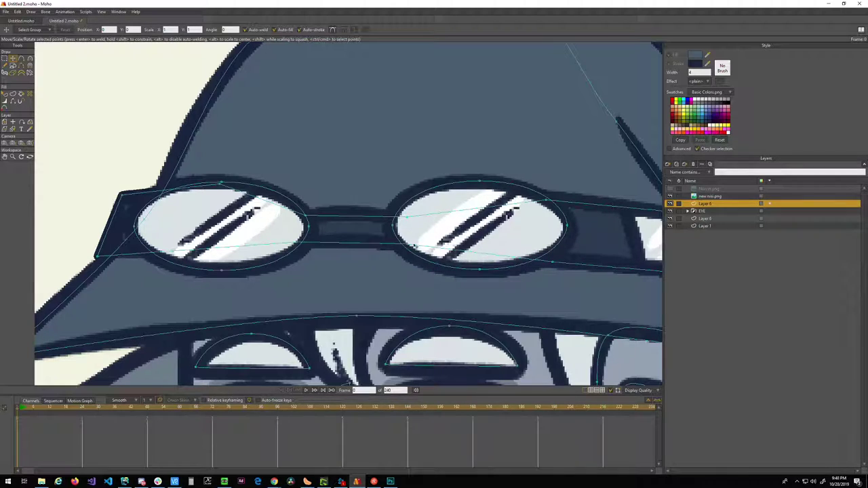
{"action": "left_click", "coordinate": [452, 183]}
{"action": "left_click", "coordinate": [670, 196]}
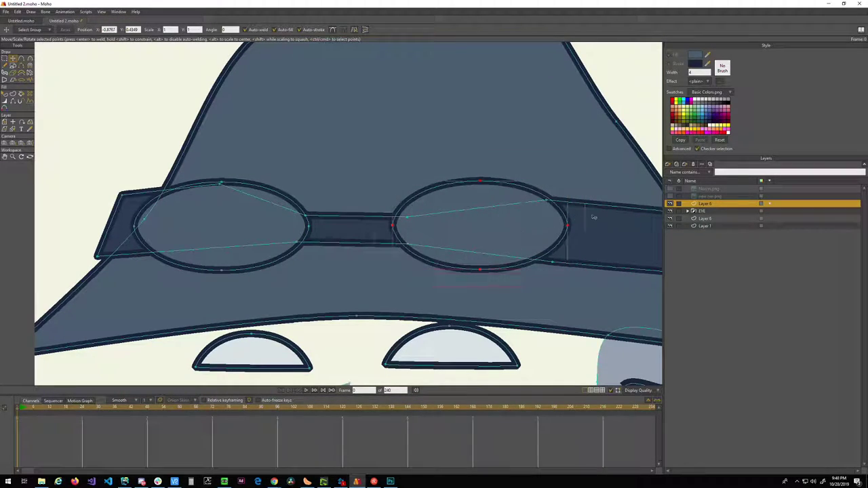
{"action": "key", "text": "q"}
{"action": "left_click", "coordinate": [529, 223]}
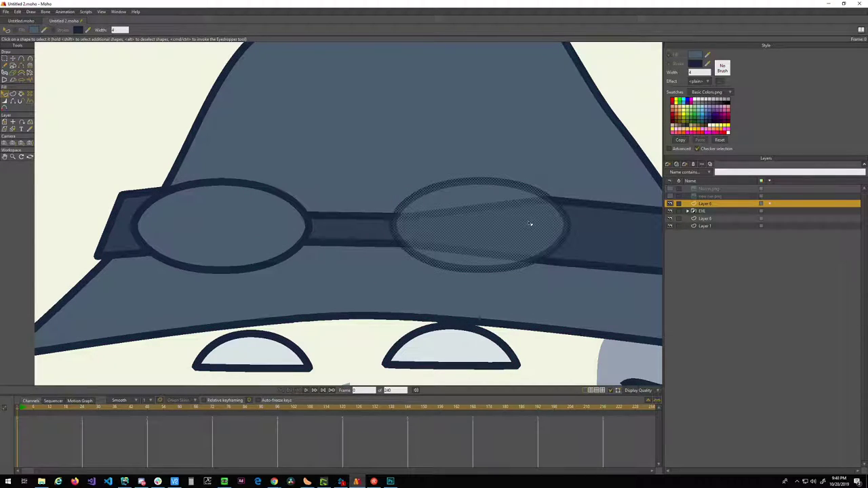
{"action": "left_click", "coordinate": [670, 196]}
{"action": "left_click", "coordinate": [707, 54]}
{"action": "left_click", "coordinate": [549, 234]}
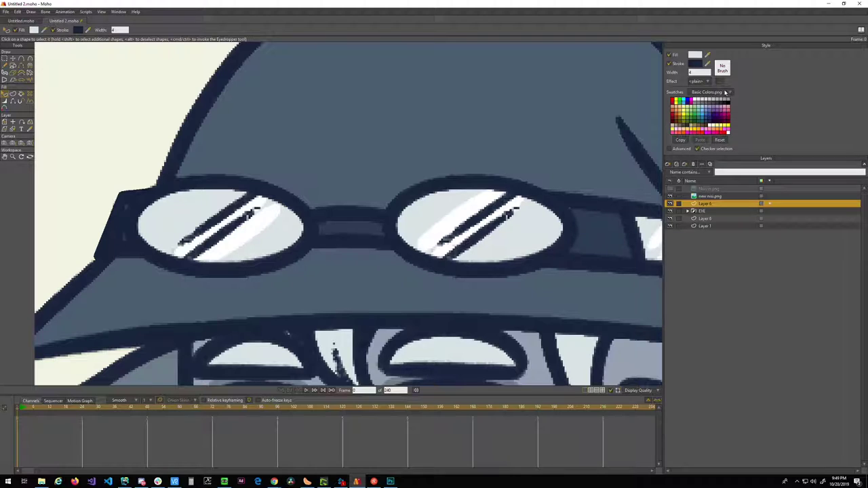
- Load the reference image new nisi.png as the custom colour swatch image
{"action": "scroll", "coordinate": [422, 285], "scroll_direction": "down", "scroll_amount": 5}
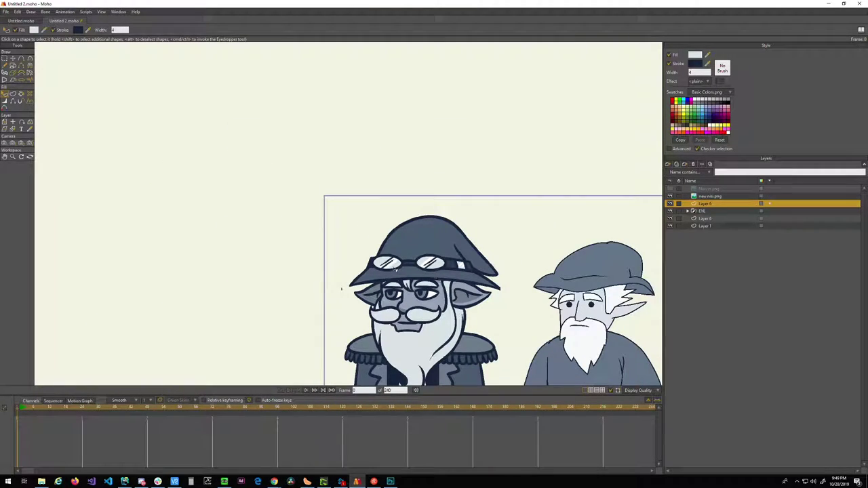
{"action": "left_click", "coordinate": [730, 91]}
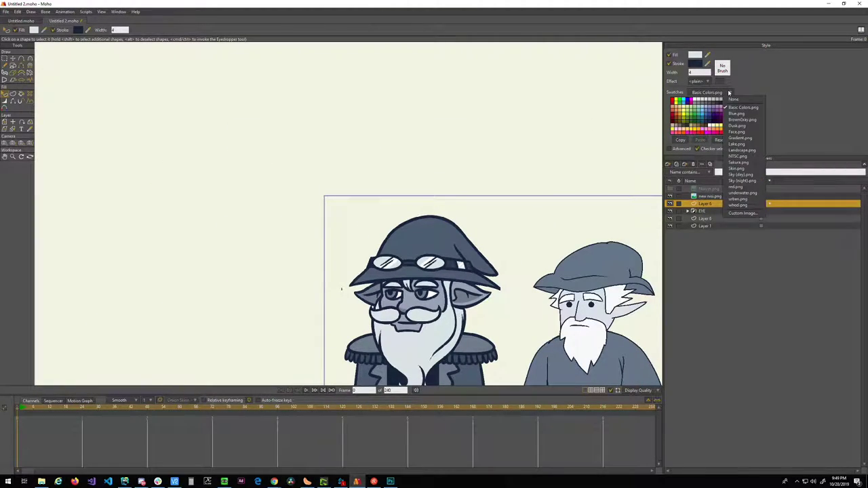
{"action": "left_click", "coordinate": [736, 213]}
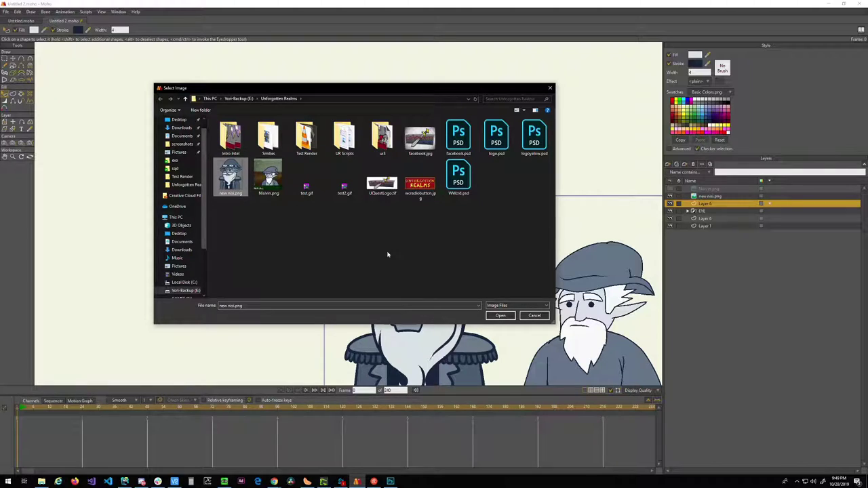
{"action": "left_click", "coordinate": [507, 316]}
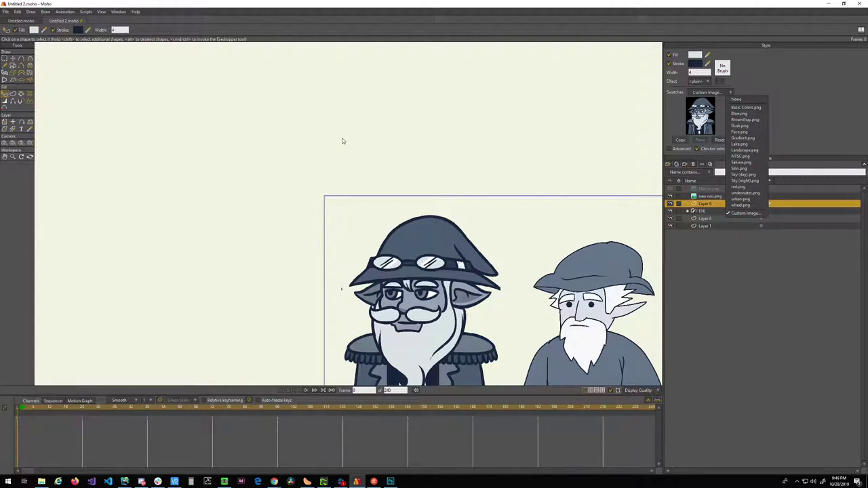
{"action": "left_click", "coordinate": [245, 3]}
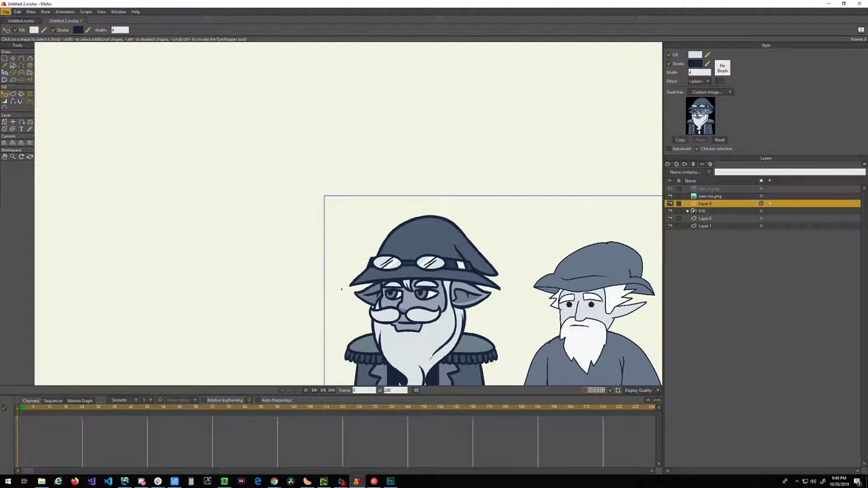
- Save the character project under the file name FUN
{"action": "key", "text": "ctrl+shift+s"}
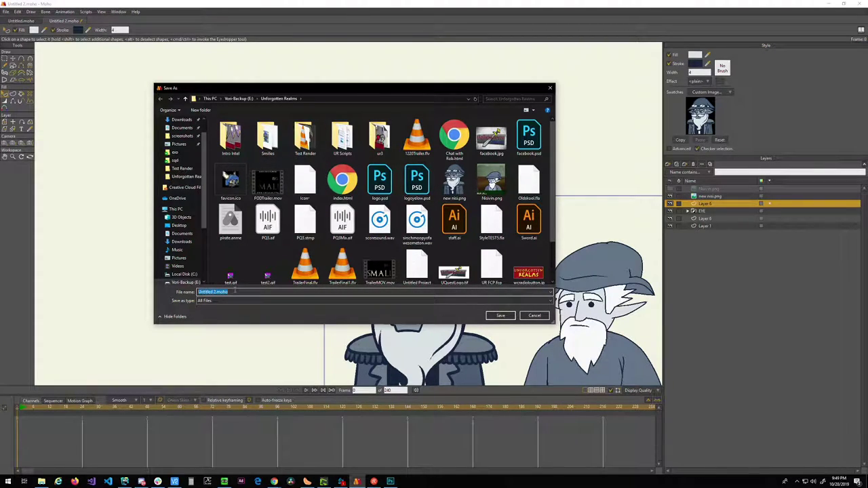
{"action": "type", "text": "FUN"}
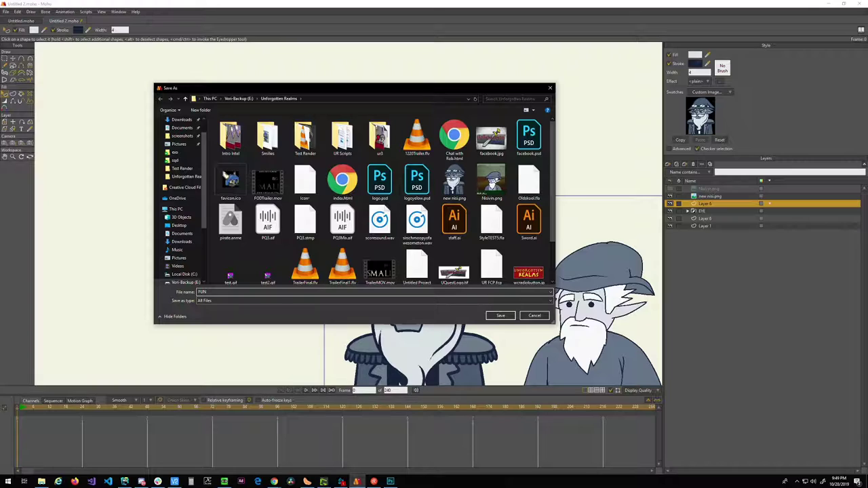
{"action": "key", "text": "Return"}
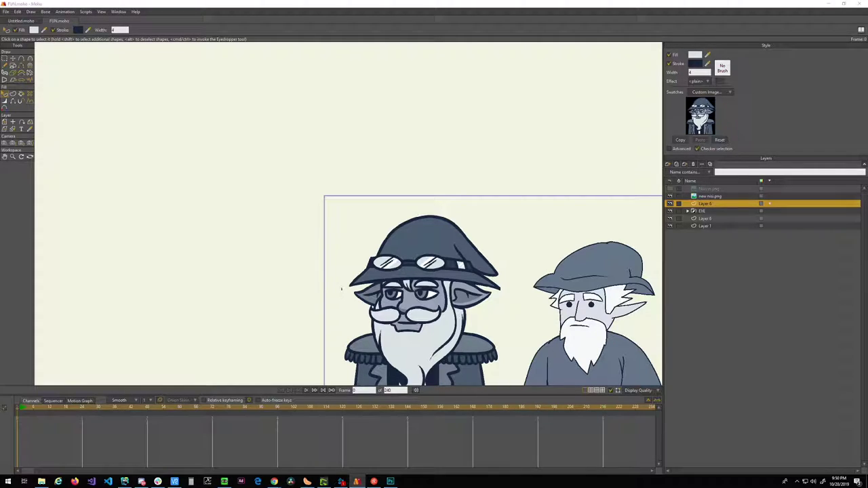
- Switch to the Chrome window with the Legendary Heroes Podcast 1 video, place it over the workspace and raise the player volume
{"action": "key", "text": "alt+Tab"}
{"action": "left_click_drag", "start_coordinate": [867, 169], "coordinate": [491, 50]}
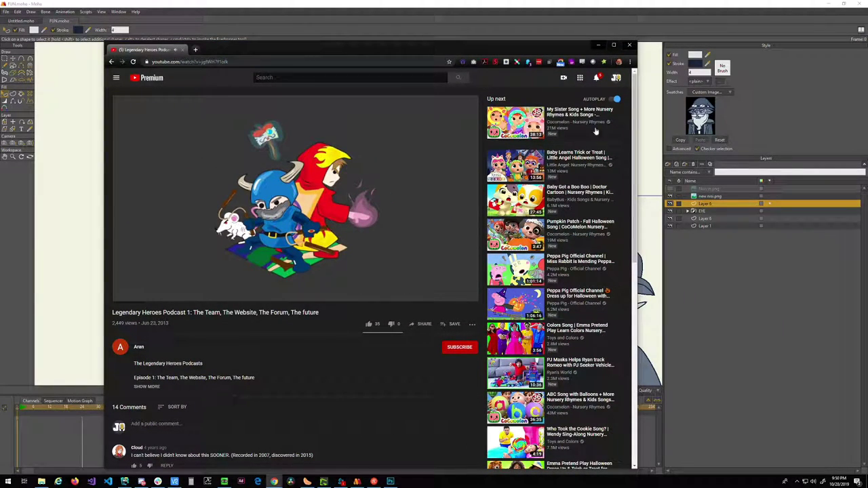
{"action": "left_click_drag", "start_coordinate": [403, 42], "coordinate": [429, 55]}
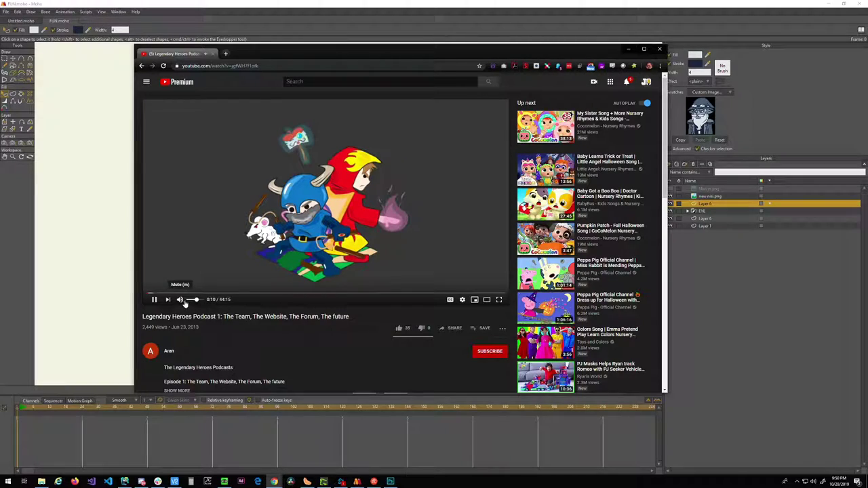
{"action": "left_click_drag", "start_coordinate": [196, 300], "coordinate": [213, 300]}
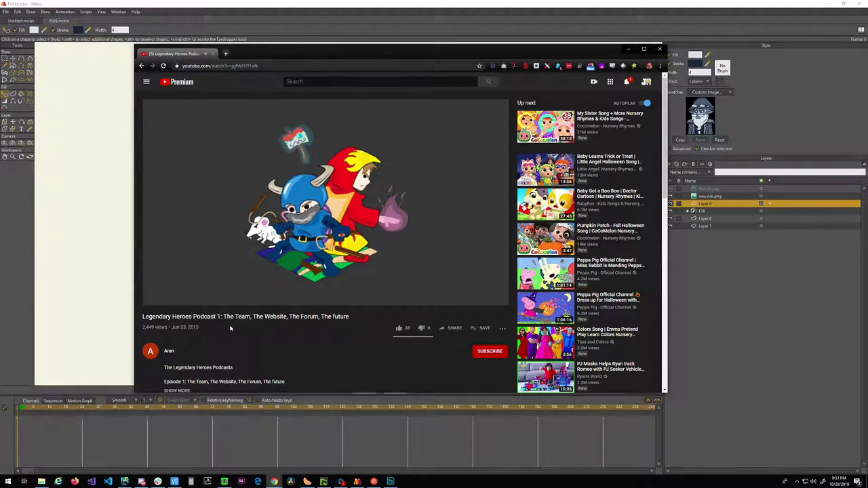
- Expand the podcast video's description and look through the description and the first comments
{"action": "scroll", "coordinate": [203, 305], "scroll_direction": "down", "scroll_amount": 3}
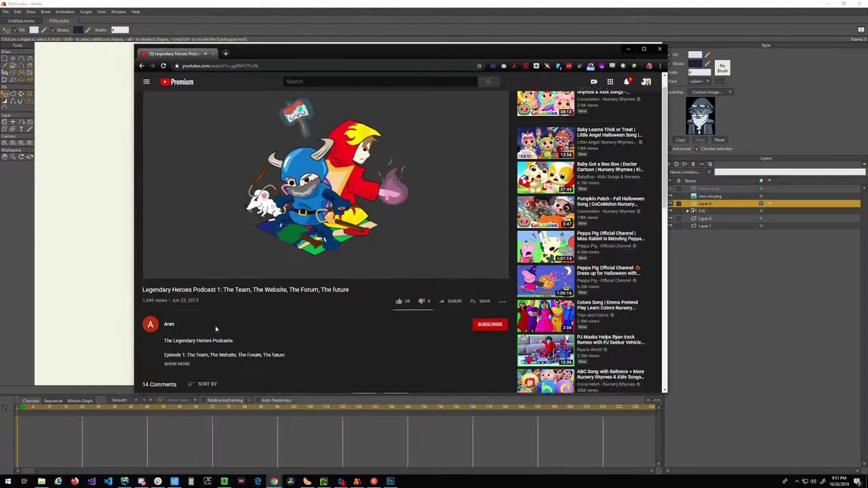
{"action": "left_click", "coordinate": [177, 289]}
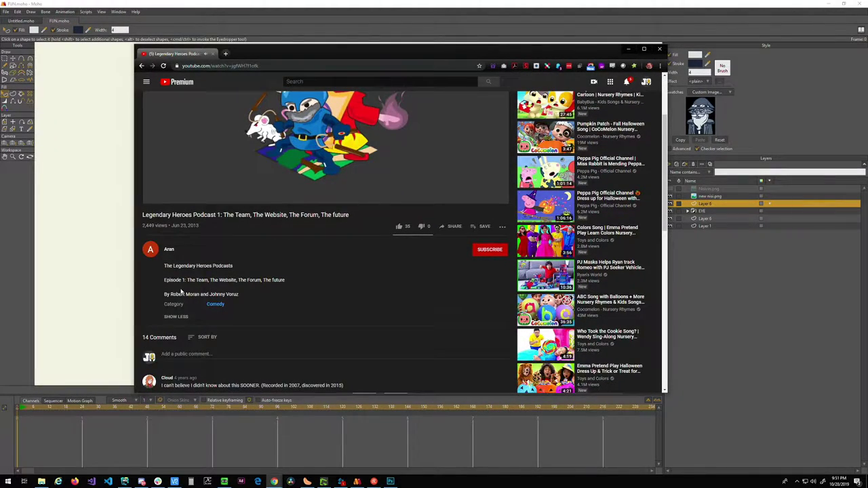
{"action": "scroll", "coordinate": [181, 293], "scroll_direction": "down", "scroll_amount": 3}
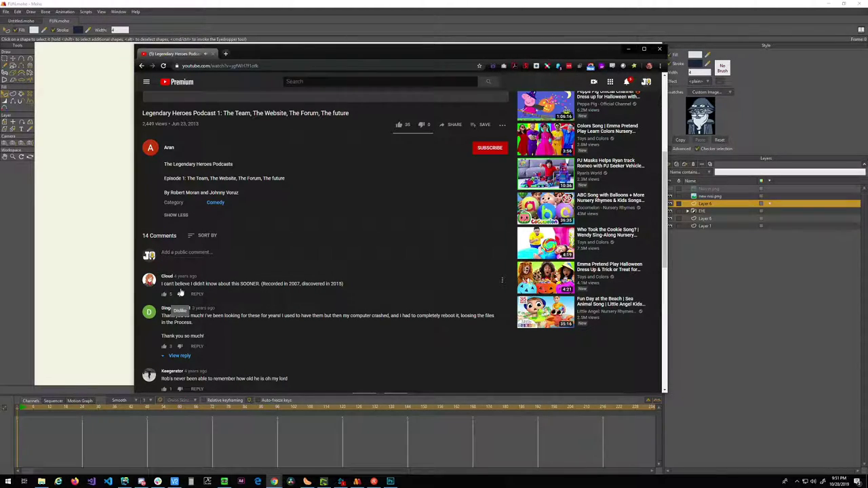
{"action": "scroll", "coordinate": [180, 293], "scroll_direction": "down", "scroll_amount": 3}
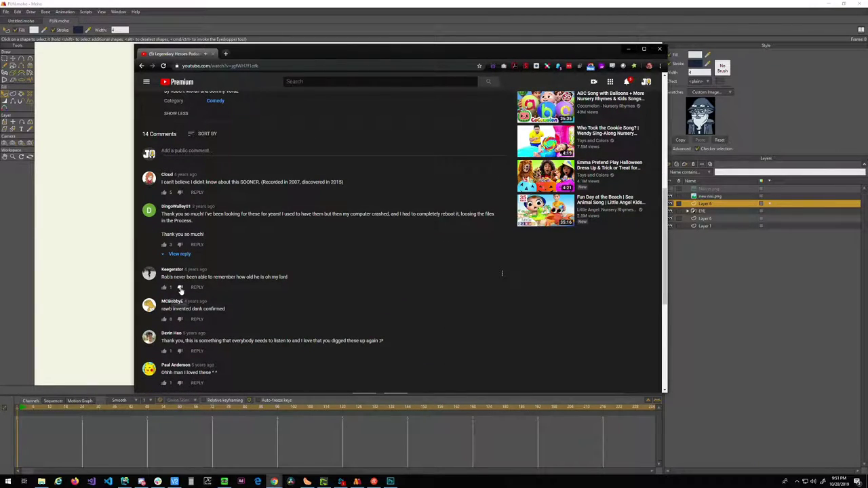
{"action": "scroll", "coordinate": [180, 290], "scroll_direction": "up", "scroll_amount": 4}
{"action": "scroll", "coordinate": [182, 287], "scroll_direction": "up", "scroll_amount": 1}
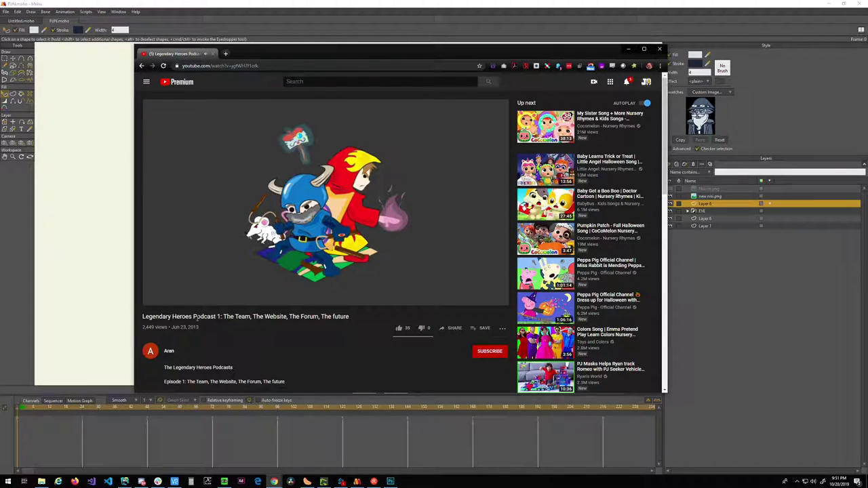
- Raise the system volume to 100, then reposition and enlarge the browser window over the workspace
{"action": "mouse_move", "coordinate": [200, 300]}
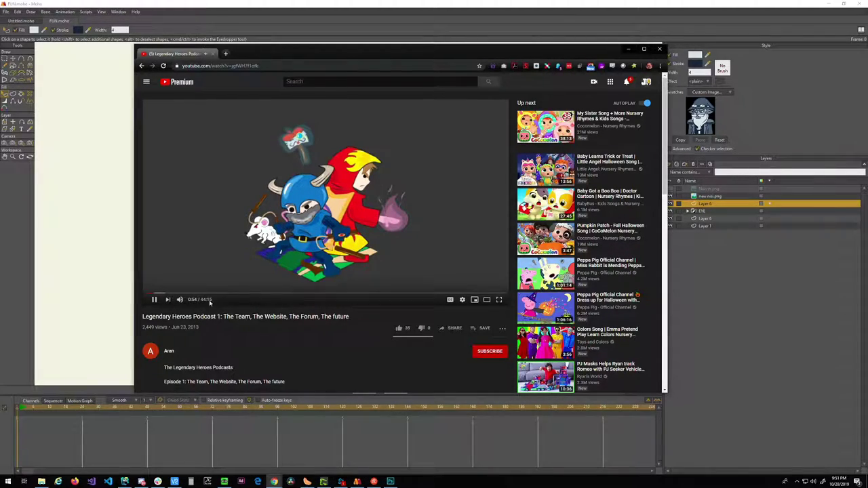
{"action": "key", "text": "XF86AudioRaiseVolume"}
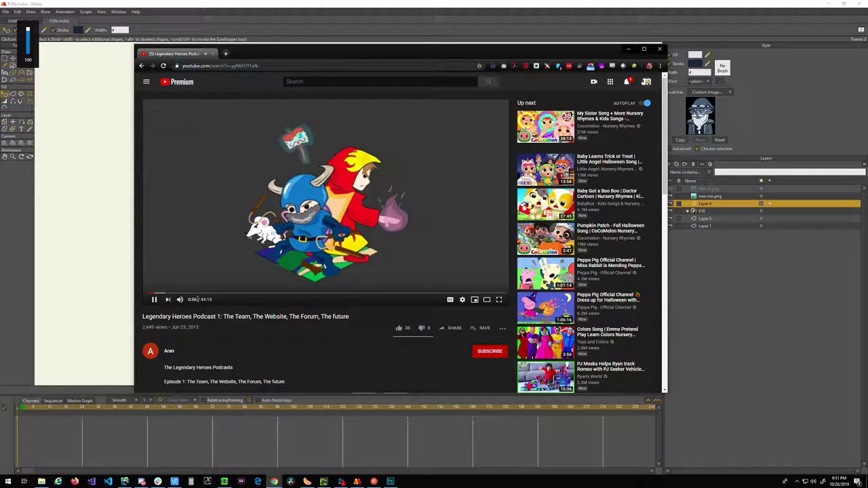
{"action": "left_click_drag", "start_coordinate": [313, 51], "coordinate": [279, 36]}
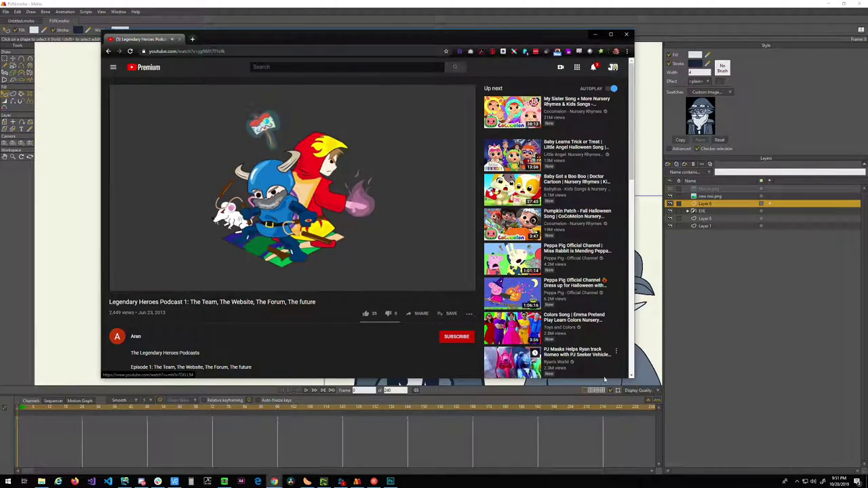
{"action": "left_click_drag", "start_coordinate": [631, 377], "coordinate": [802, 453]}
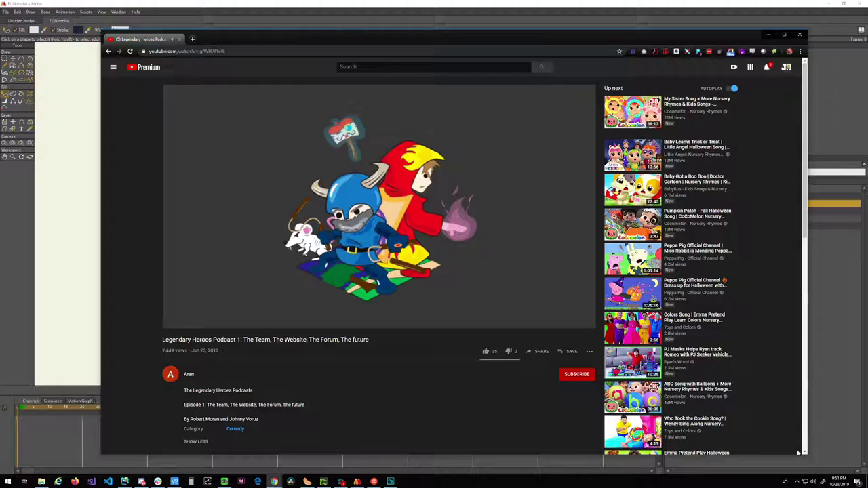
- Skip the podcast video ahead in stages to about 43 minutes, near its end
{"action": "mouse_move", "coordinate": [322, 302]}
{"action": "mouse_move", "coordinate": [301, 146]}
{"action": "key", "text": "alt+Tab"}
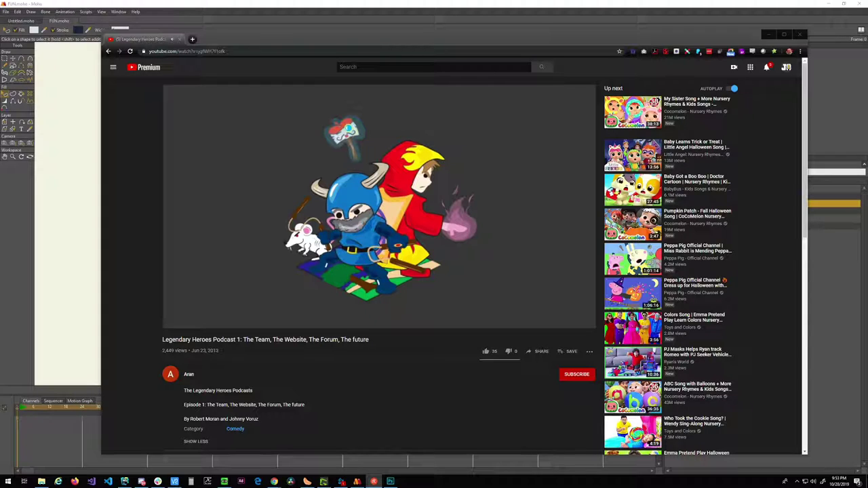
{"action": "left_click", "coordinate": [517, 317]}
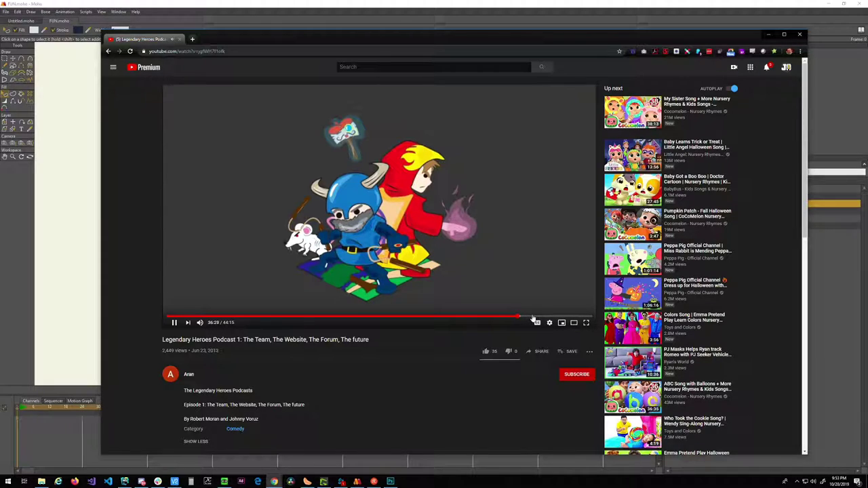
{"action": "left_click", "coordinate": [532, 317]}
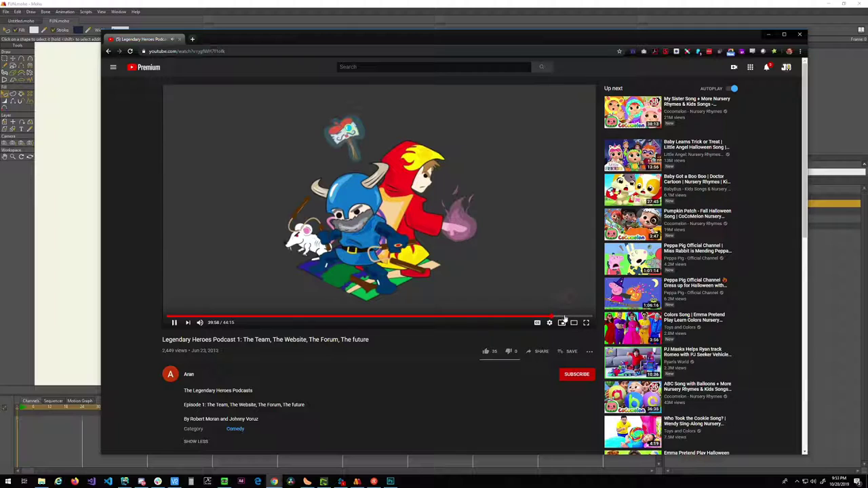
{"action": "left_click", "coordinate": [563, 317]}
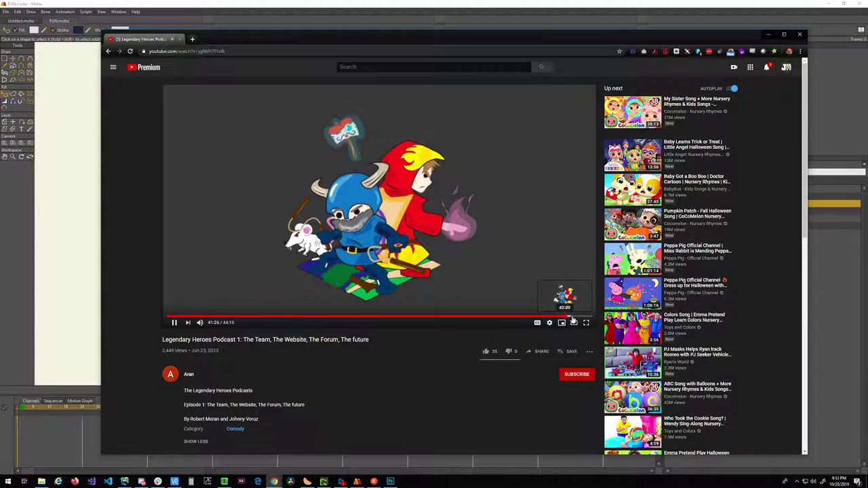
{"action": "left_click", "coordinate": [576, 318]}
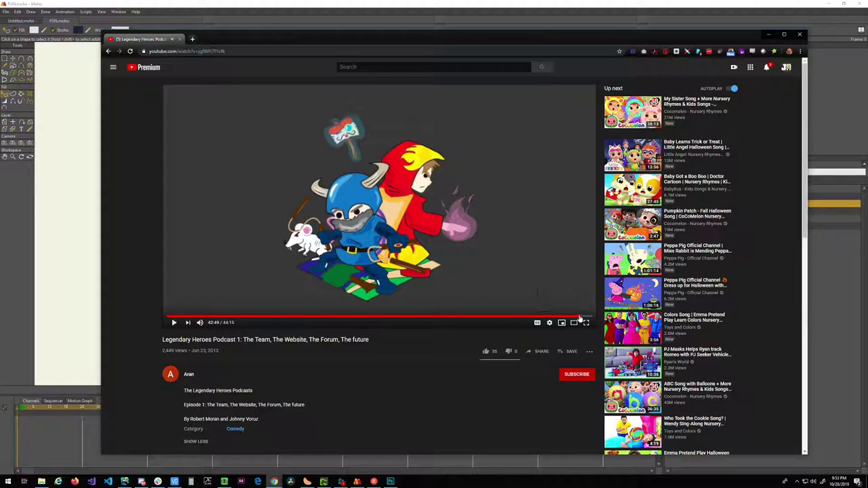
{"action": "left_click", "coordinate": [583, 317]}
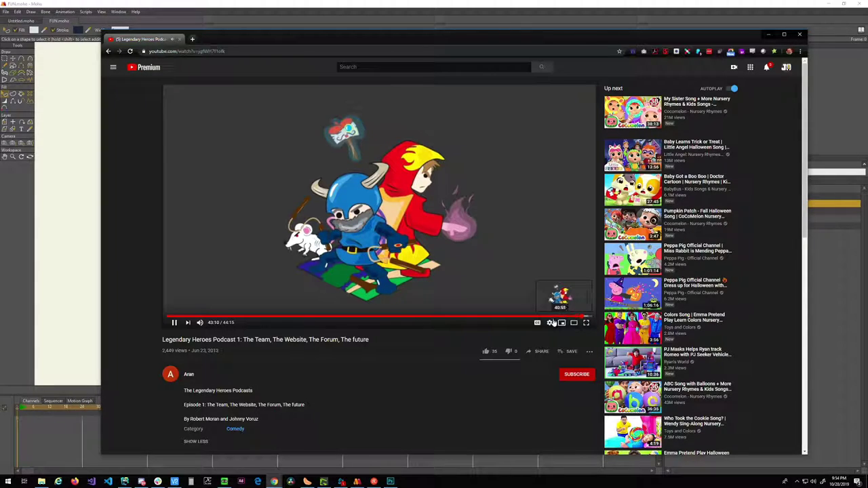
- Like the podcast video and subscribe to the channel that uploaded it
{"action": "scroll", "coordinate": [425, 374], "scroll_direction": "down", "scroll_amount": 2}
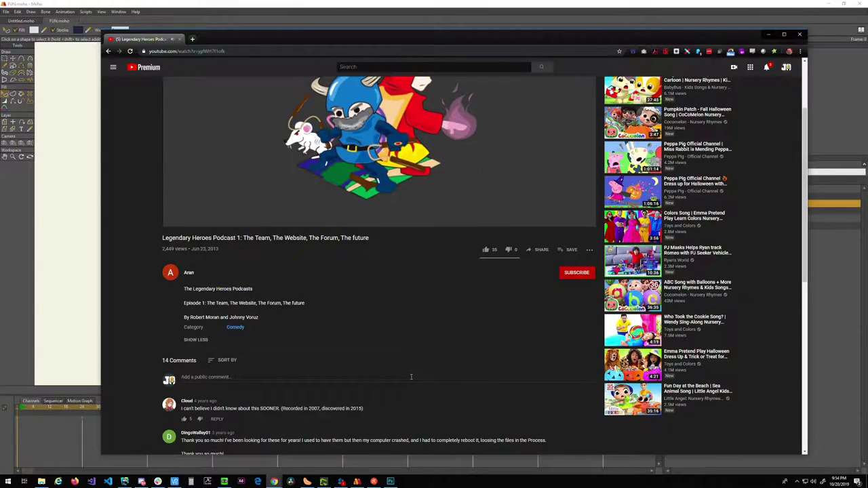
{"action": "scroll", "coordinate": [419, 374], "scroll_direction": "down", "scroll_amount": 1}
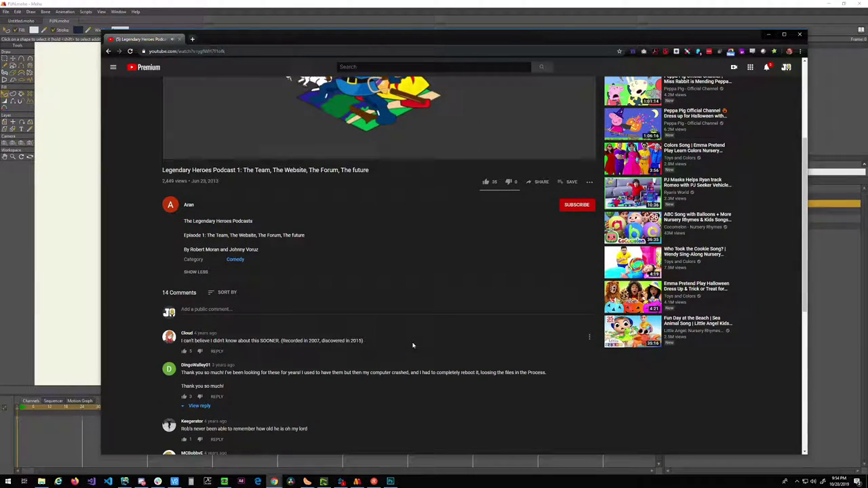
{"action": "scroll", "coordinate": [413, 342], "scroll_direction": "up", "scroll_amount": 3}
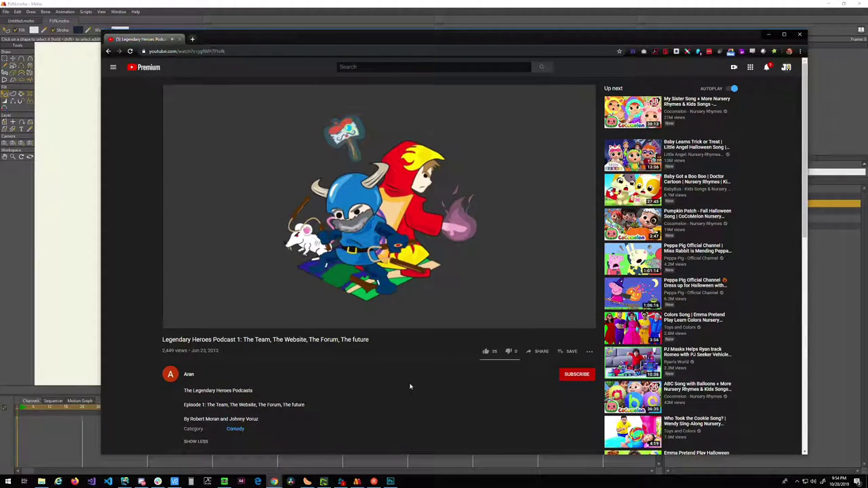
{"action": "left_click", "coordinate": [485, 352]}
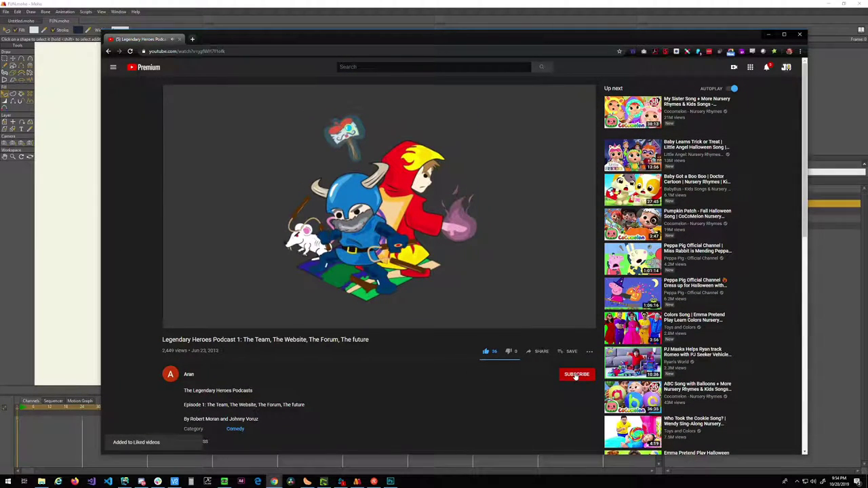
{"action": "left_click", "coordinate": [575, 376]}
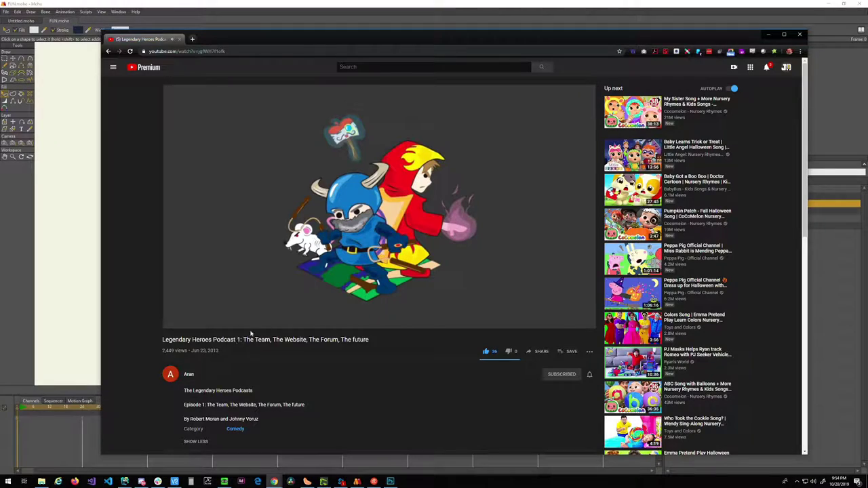
- Pause the podcast video and read through its comments down to the last one, including the question about who voiced Eluamous
{"action": "mouse_move", "coordinate": [489, 286]}
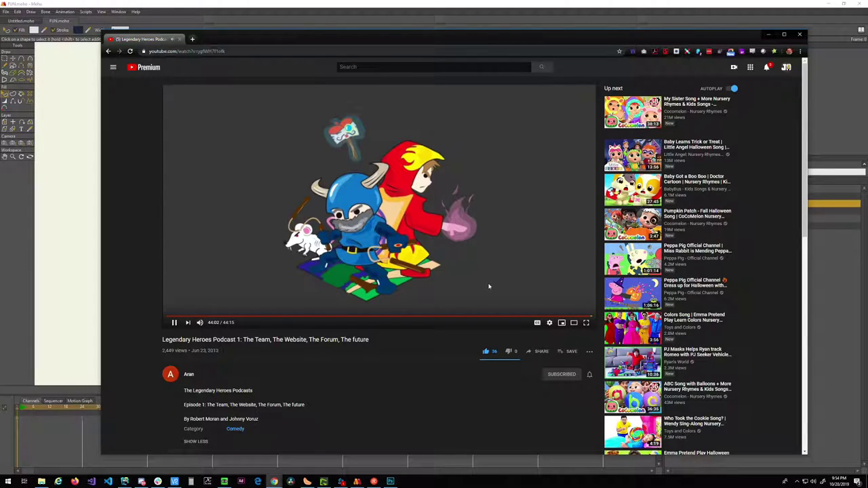
{"action": "left_click", "coordinate": [170, 327]}
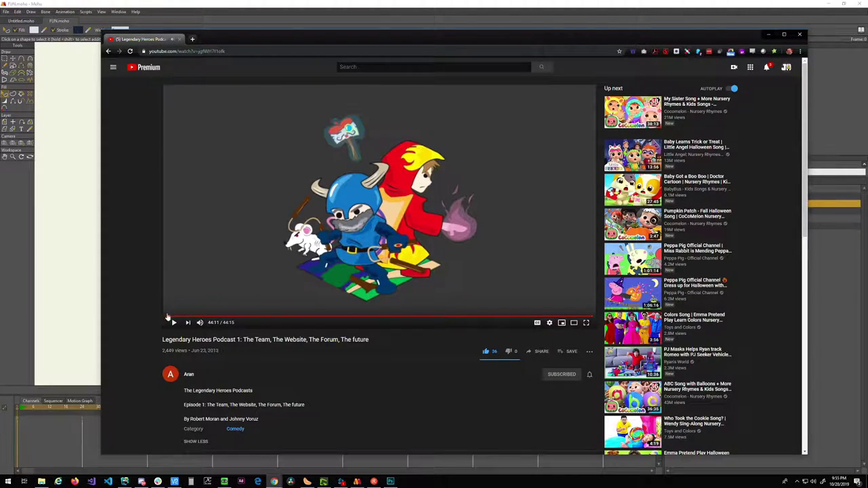
{"action": "scroll", "coordinate": [160, 325], "scroll_direction": "down", "scroll_amount": 3}
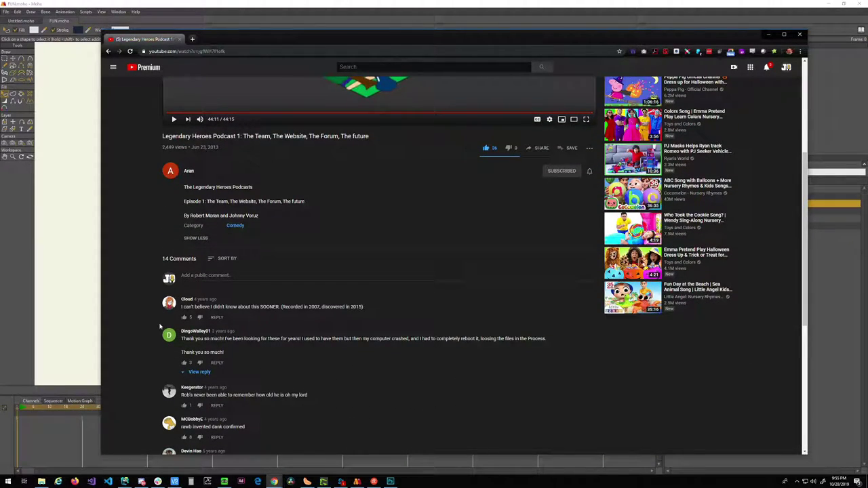
{"action": "scroll", "coordinate": [195, 336], "scroll_direction": "down", "scroll_amount": 3}
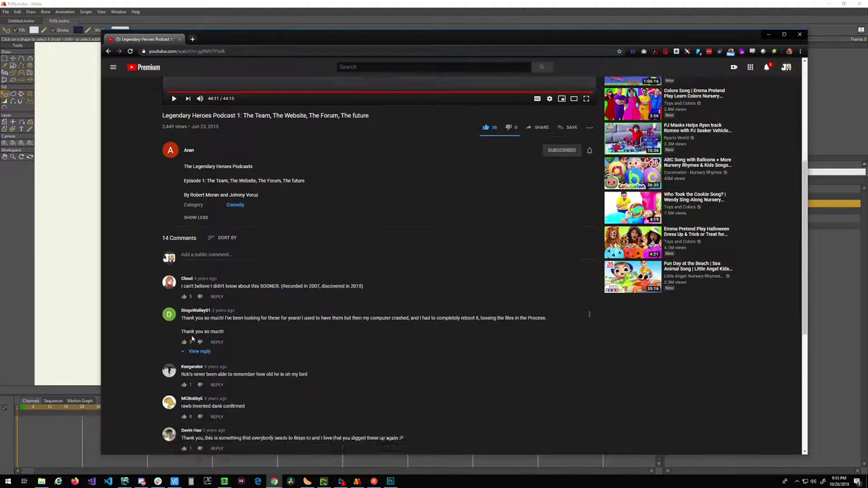
{"action": "scroll", "coordinate": [211, 352], "scroll_direction": "down", "scroll_amount": 2}
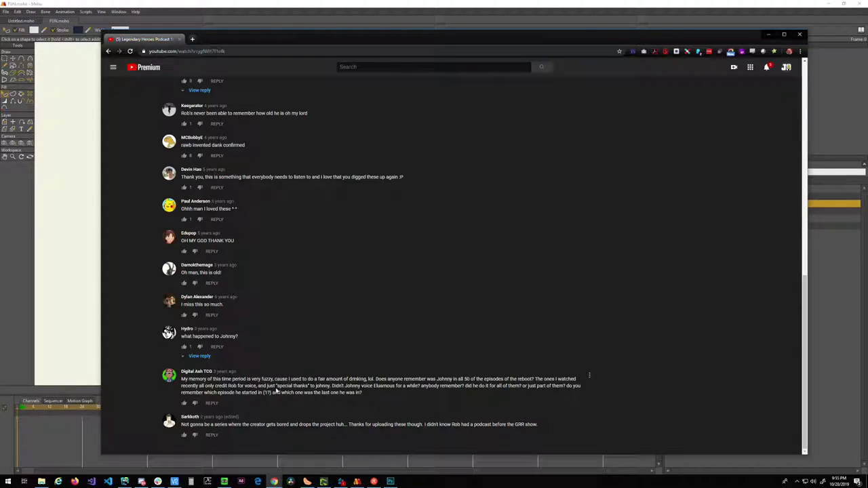
{"action": "left_click_drag", "start_coordinate": [332, 387], "coordinate": [403, 386]}
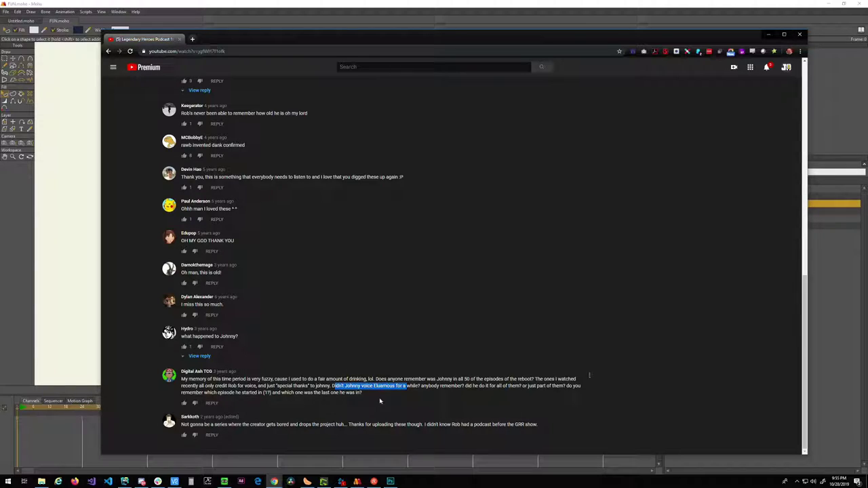
{"action": "left_click", "coordinate": [392, 387]}
{"action": "left_click_drag", "start_coordinate": [332, 386], "coordinate": [418, 391]}
{"action": "left_click", "coordinate": [420, 390]}
{"action": "left_click_drag", "start_coordinate": [332, 387], "coordinate": [466, 387]}
{"action": "left_click", "coordinate": [466, 387]}
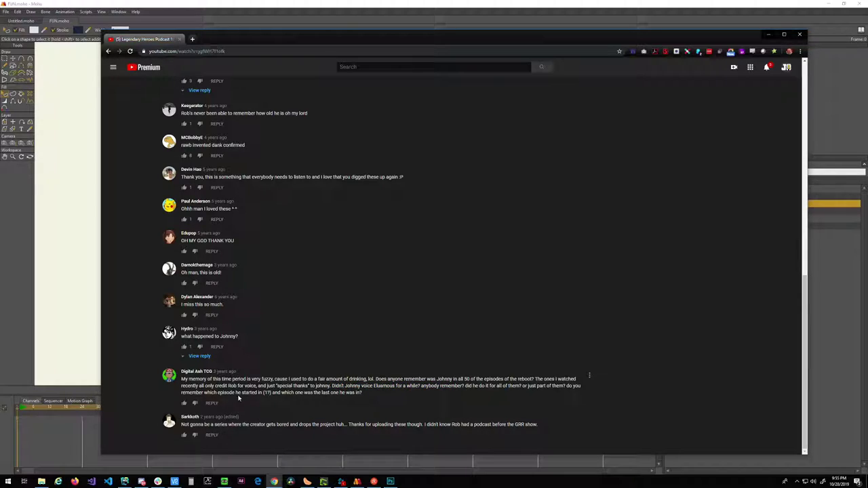
{"action": "scroll", "coordinate": [241, 397], "scroll_direction": "up", "scroll_amount": 10}
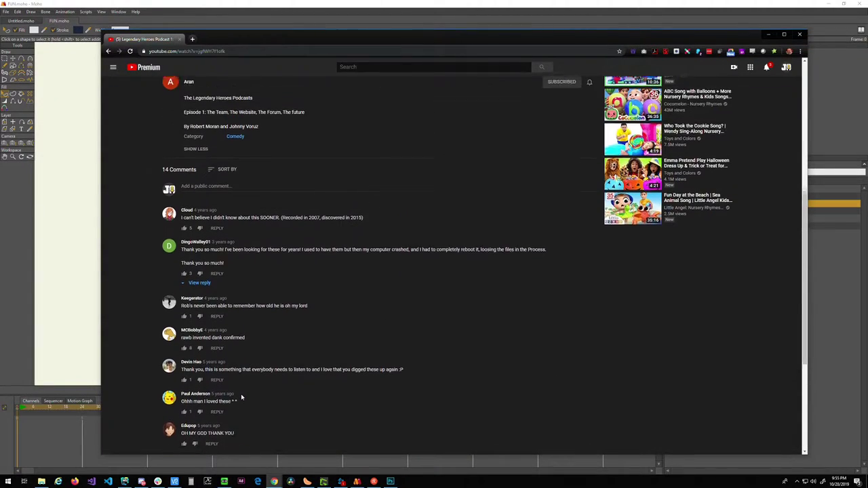
{"action": "scroll", "coordinate": [240, 396], "scroll_direction": "up", "scroll_amount": 3}
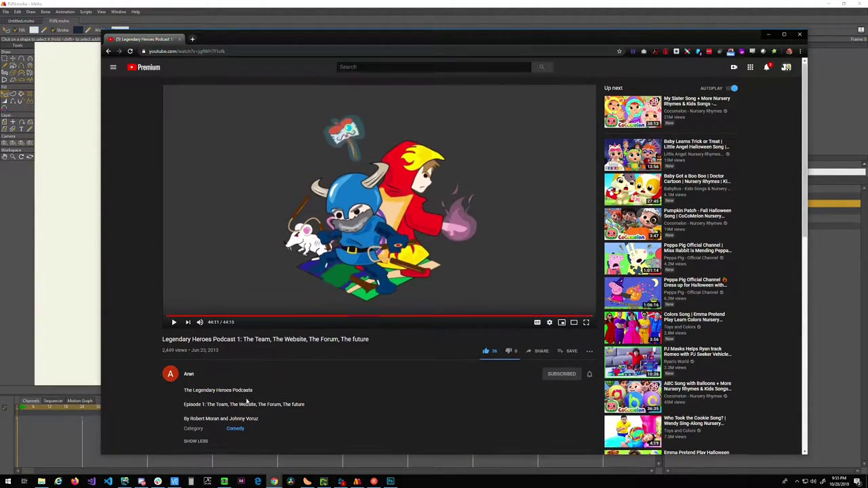
- Return to the search results, open "Legendary Heroes Podcast 6: I CHOOSE YOU EEVEE" and skip it to about 4 minutes
{"action": "left_click", "coordinate": [109, 50]}
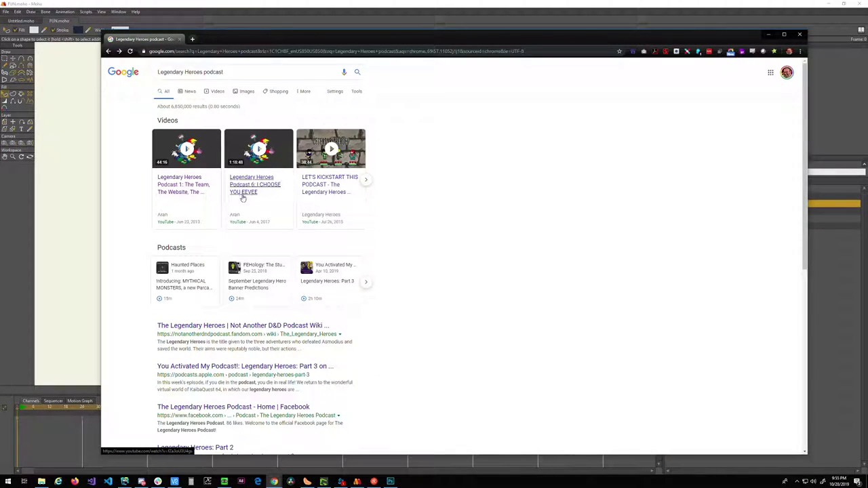
{"action": "left_click", "coordinate": [245, 189]}
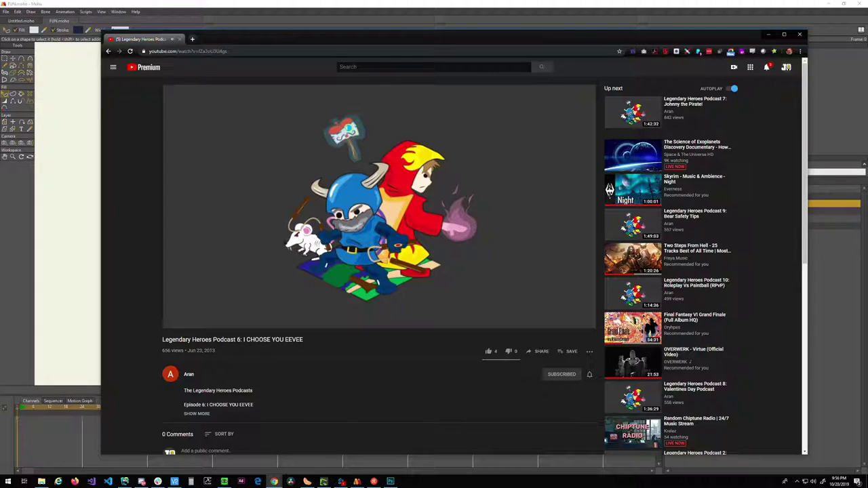
{"action": "mouse_move", "coordinate": [256, 265]}
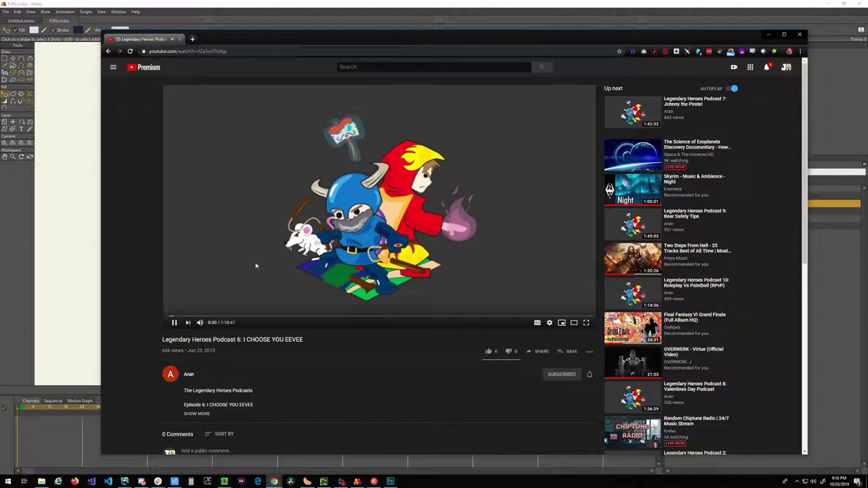
{"action": "left_click", "coordinate": [188, 317]}
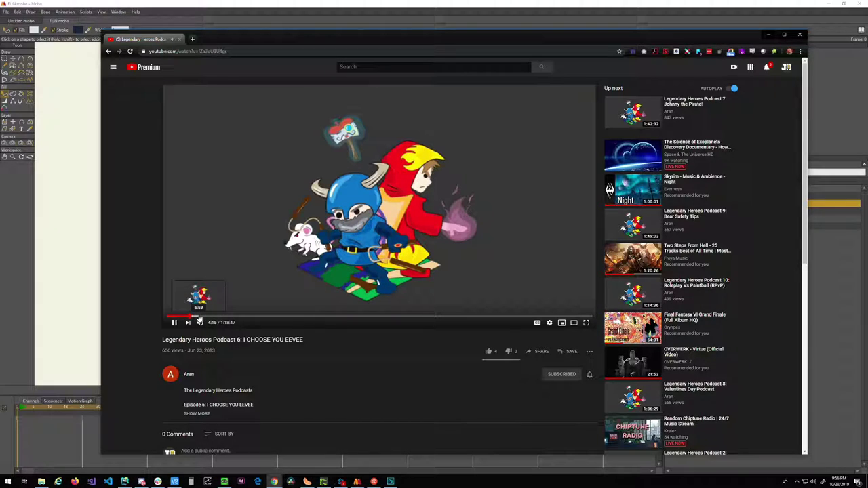
{"action": "left_click", "coordinate": [174, 324]}
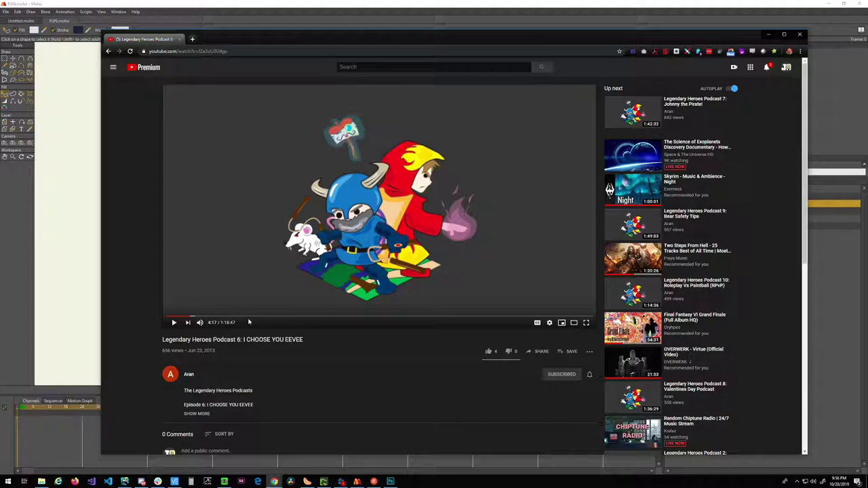
- Skip the podcast ahead to 16 minutes and on to about 21 minutes, play it briefly, and pause it at 22:05
{"action": "left_click", "coordinate": [255, 316]}
{"action": "left_click", "coordinate": [173, 322]}
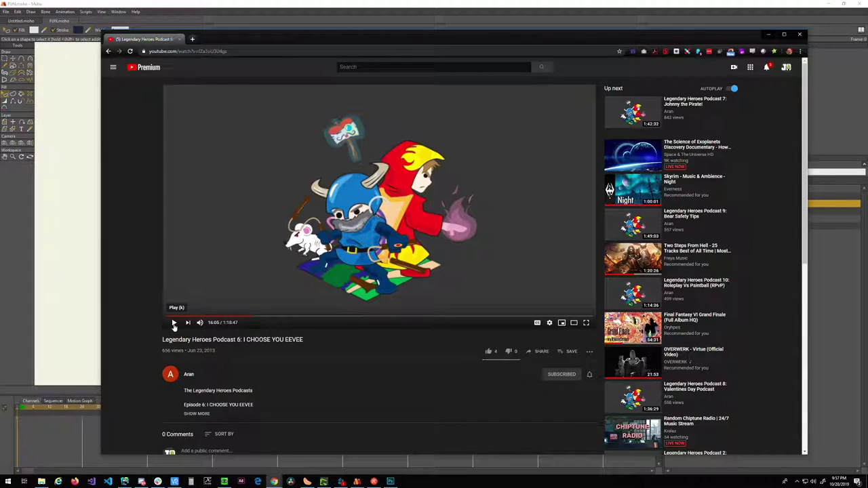
{"action": "left_click", "coordinate": [282, 317]}
{"action": "mouse_move", "coordinate": [284, 324]}
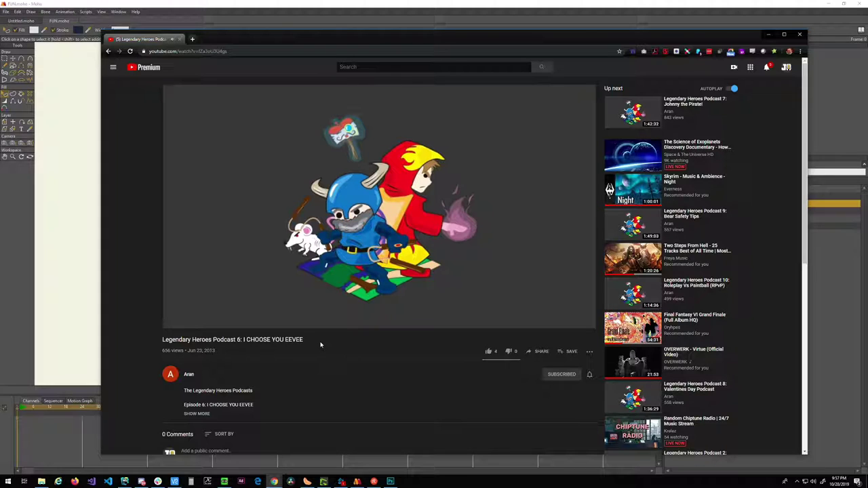
{"action": "mouse_move", "coordinate": [312, 329]}
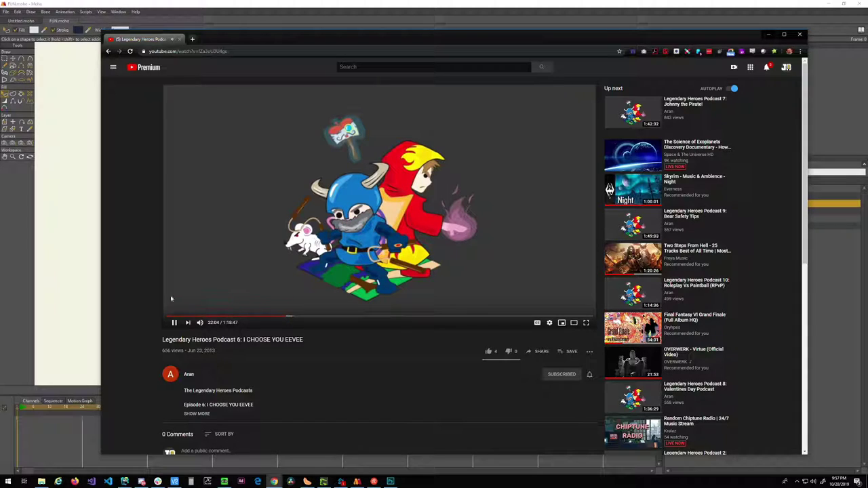
{"action": "left_click", "coordinate": [173, 323]}
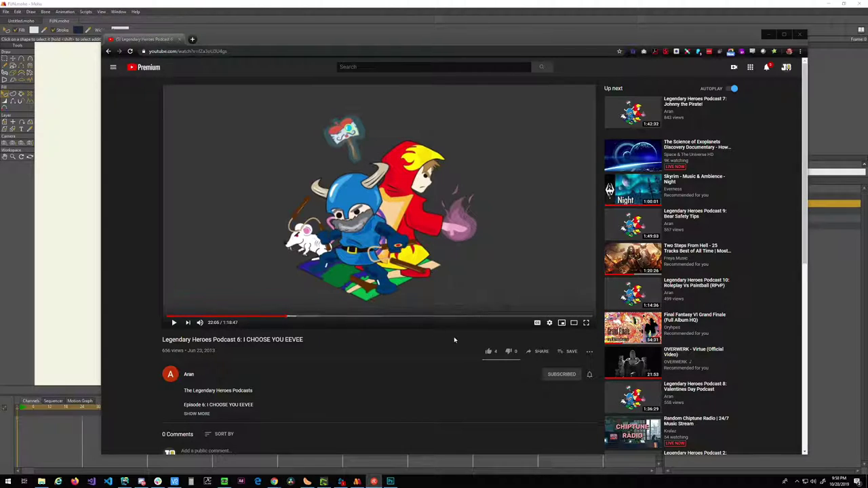
- Listen a little further, then skip the podcast to about 26 minutes and on to 35:47, leaving it playing
{"action": "left_click", "coordinate": [136, 324]}
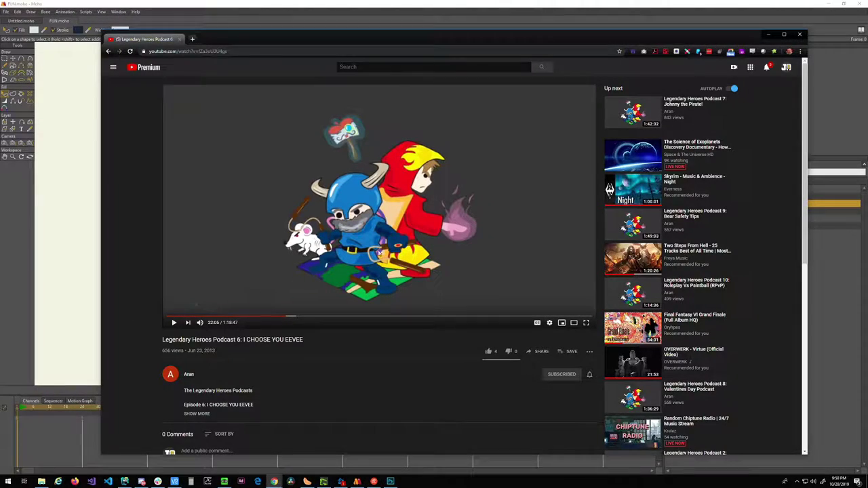
{"action": "left_click", "coordinate": [174, 323]}
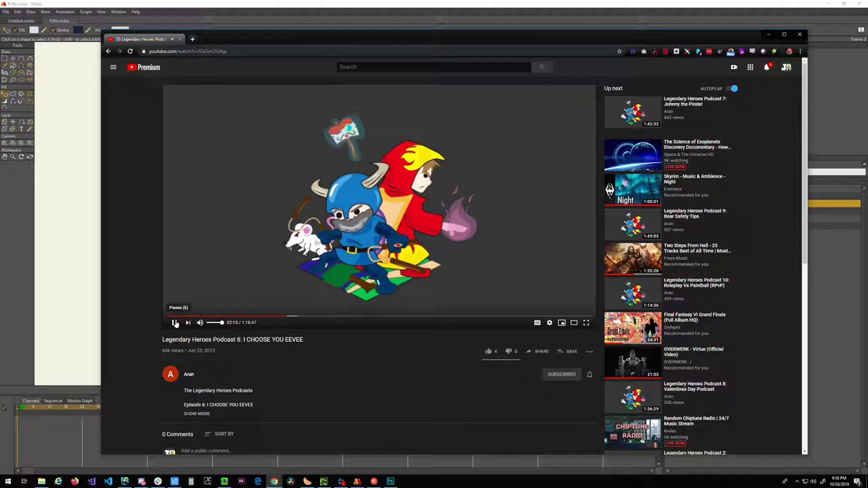
{"action": "left_click", "coordinate": [175, 323]}
{"action": "left_click", "coordinate": [175, 323]}
{"action": "left_click", "coordinate": [308, 318]}
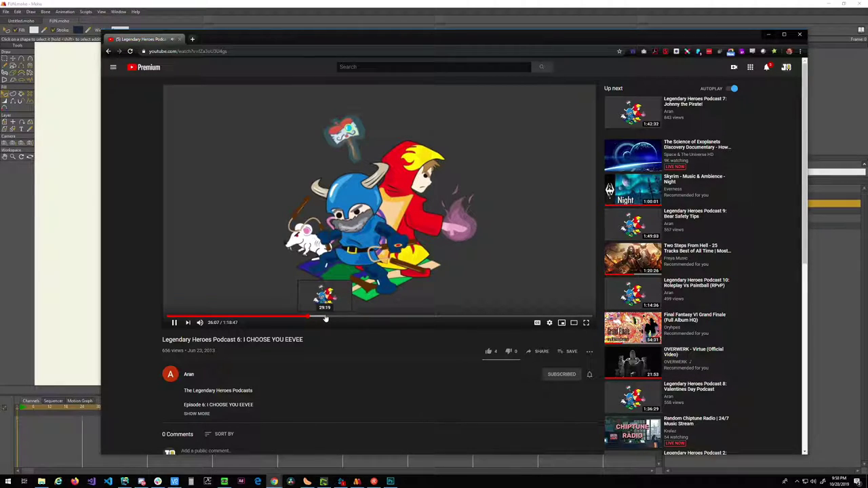
{"action": "left_click", "coordinate": [176, 324]}
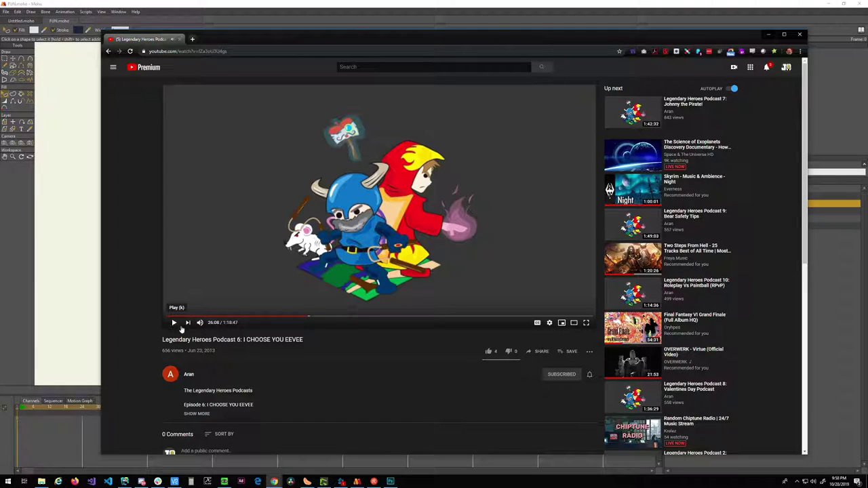
{"action": "left_click", "coordinate": [360, 317]}
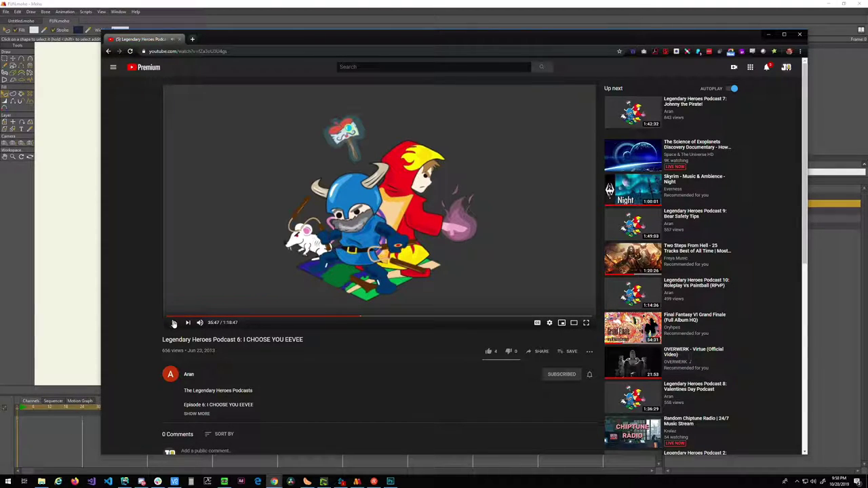
{"action": "left_click", "coordinate": [174, 324]}
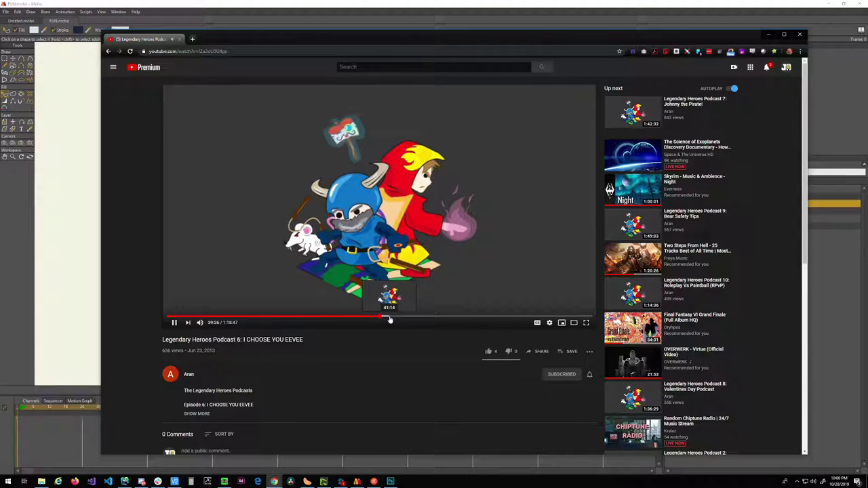
- Skip the playing podcast forward in short stages from about 41 minutes to about 54 minutes
{"action": "left_click", "coordinate": [391, 318]}
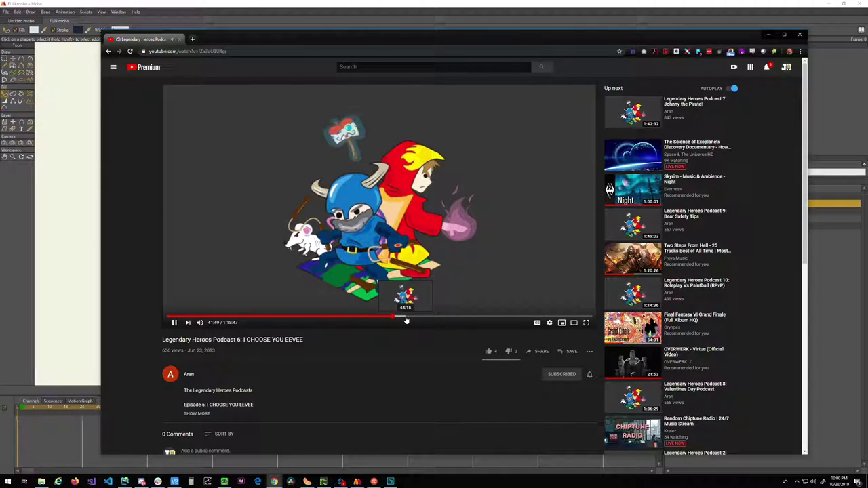
{"action": "left_click", "coordinate": [406, 319]}
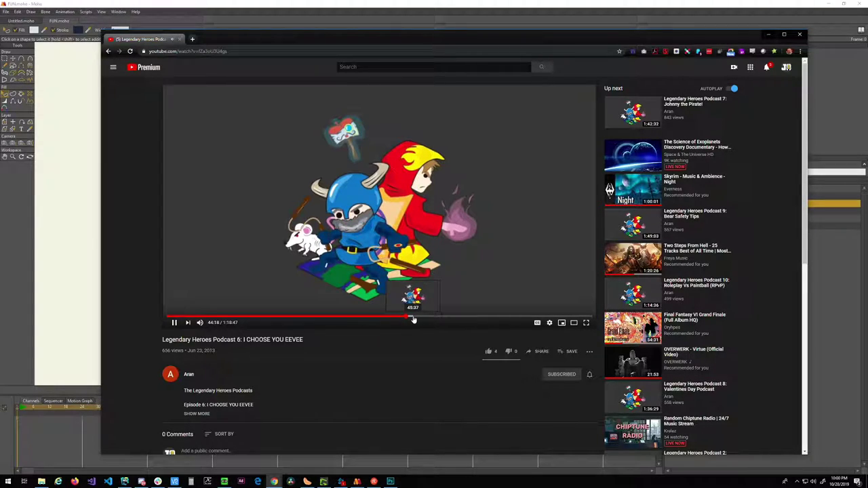
{"action": "left_click", "coordinate": [412, 319]}
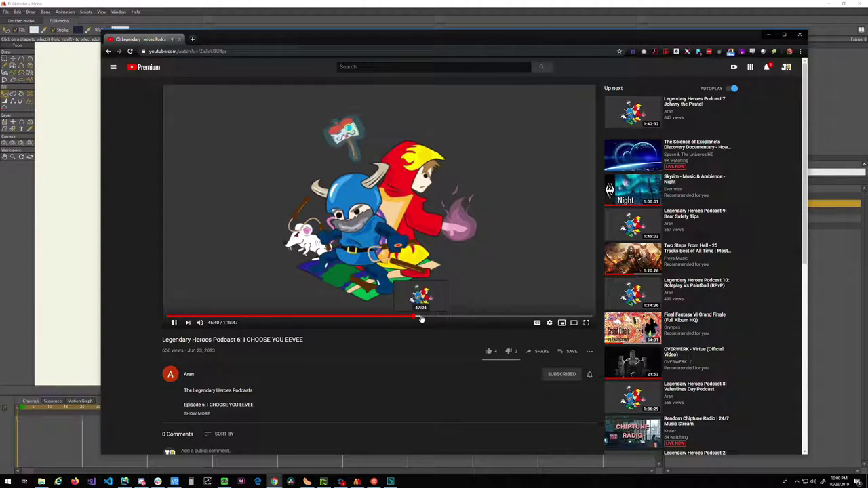
{"action": "left_click", "coordinate": [423, 319]}
{"action": "left_click_drag", "start_coordinate": [425, 320], "coordinate": [427, 320]}
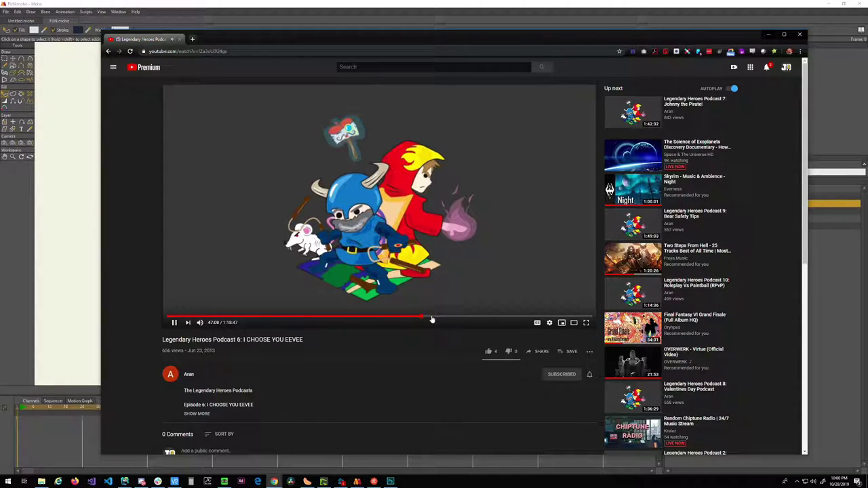
{"action": "left_click", "coordinate": [432, 319]}
{"action": "left_click", "coordinate": [444, 318]}
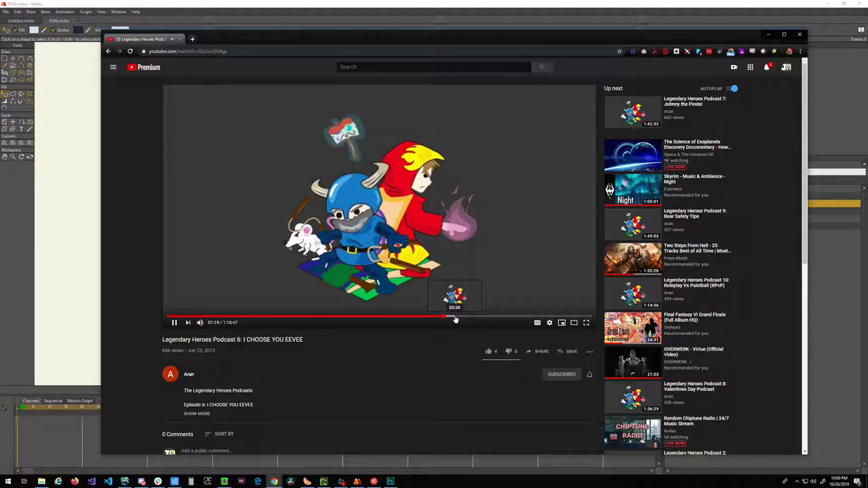
{"action": "left_click", "coordinate": [458, 319]}
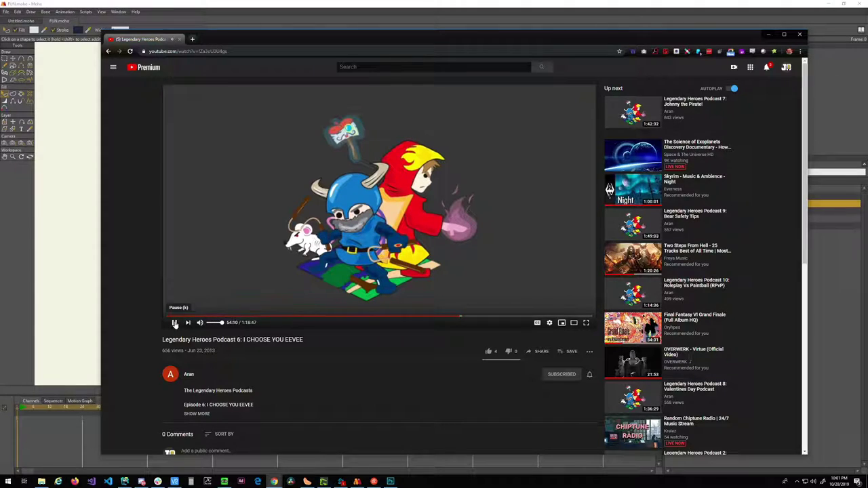
- Pause and resume the podcast, then move playback back to about 55 minutes
{"action": "left_click", "coordinate": [173, 324]}
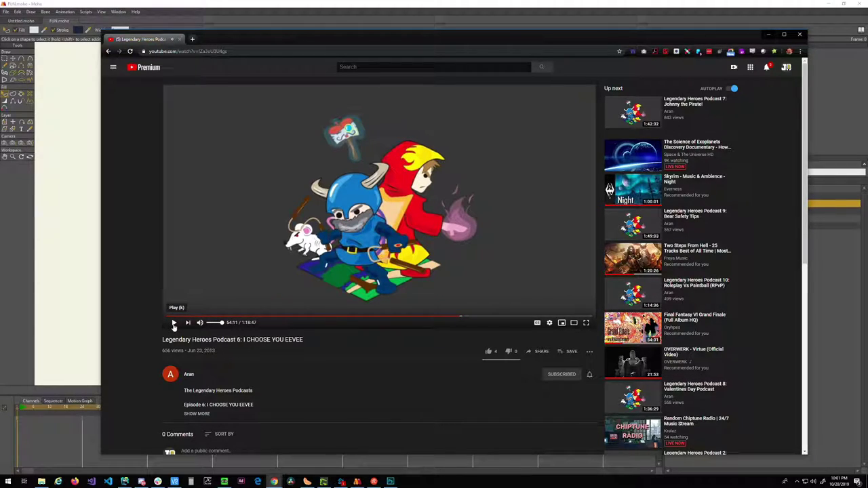
{"action": "left_click", "coordinate": [174, 323]}
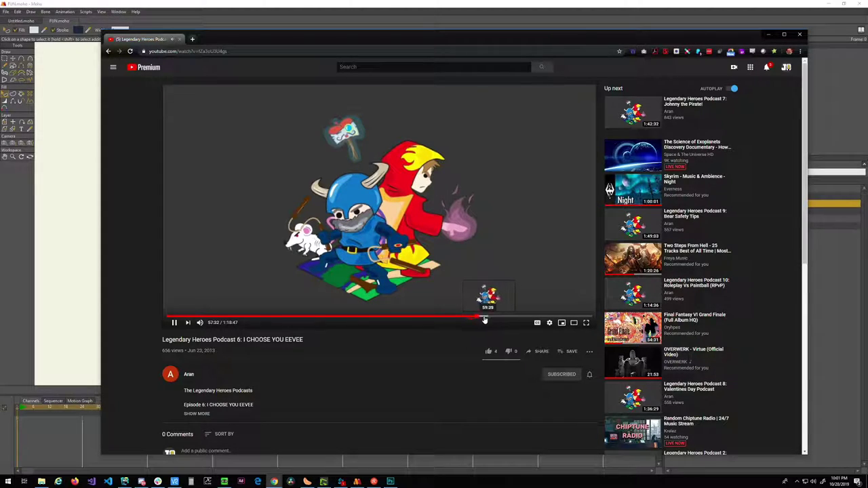
{"action": "left_click_drag", "start_coordinate": [486, 318], "coordinate": [471, 318]}
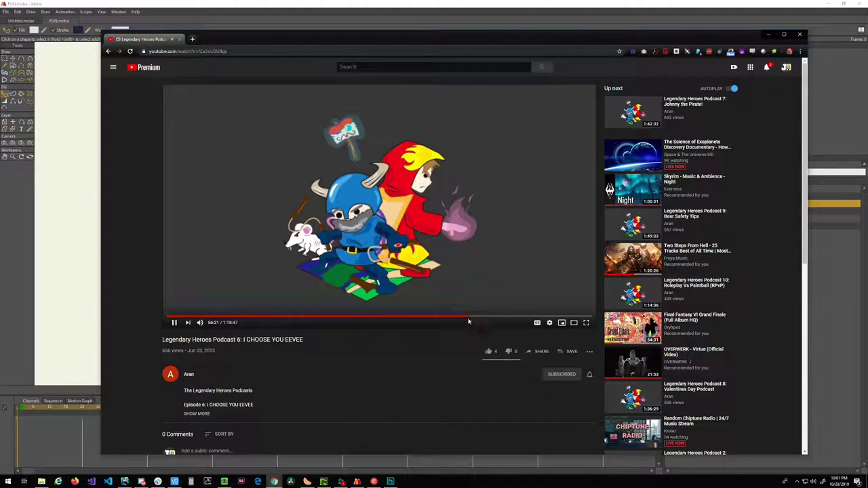
{"action": "left_click", "coordinate": [463, 317]}
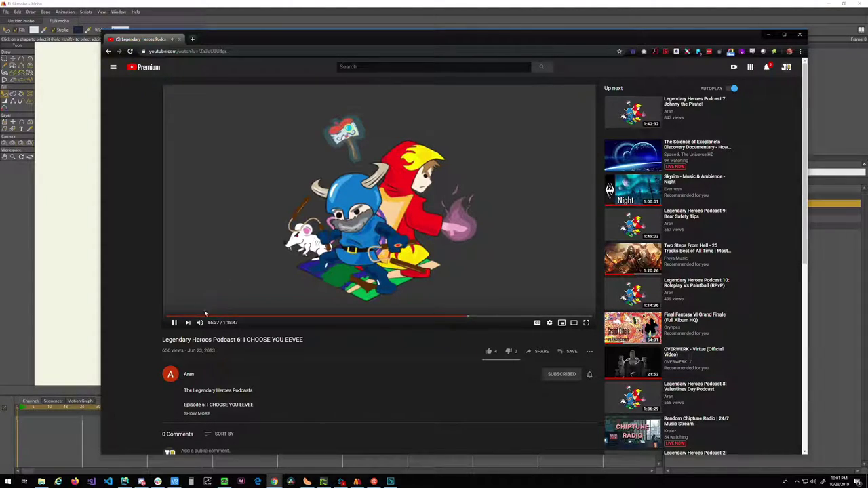
- Maximize the browser window and raise the system volume, pausing the podcast at 56:03
{"action": "left_click", "coordinate": [786, 36]}
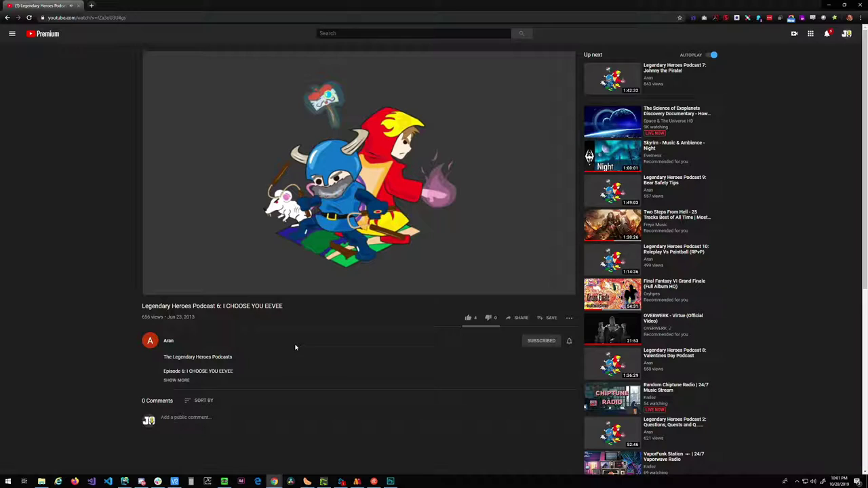
{"action": "key", "text": "XF86AudioRaiseVolume"}
{"action": "left_click", "coordinate": [153, 289]}
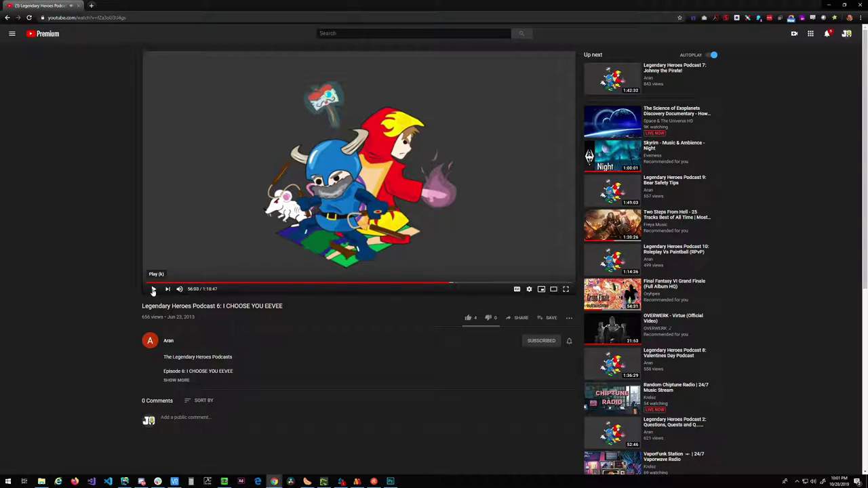
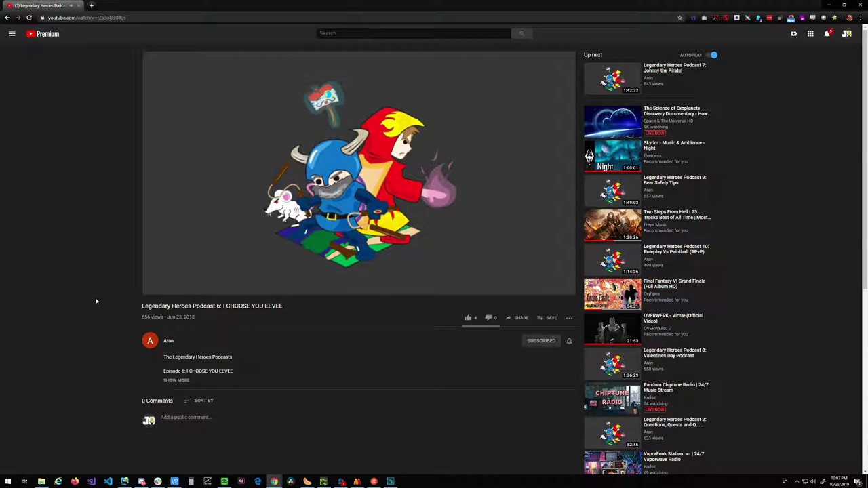
- Listen to a bit more of the podcast and pause it at 1:02:18
{"action": "mouse_move", "coordinate": [150, 292]}
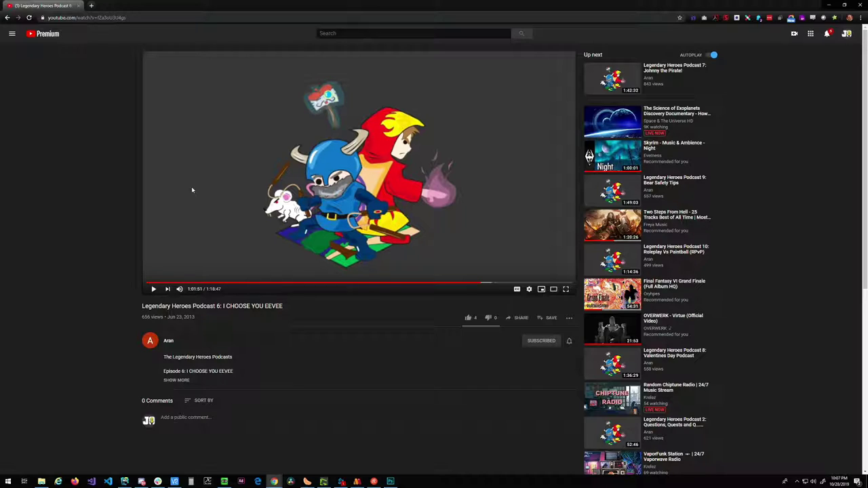
{"action": "left_click", "coordinate": [153, 290]}
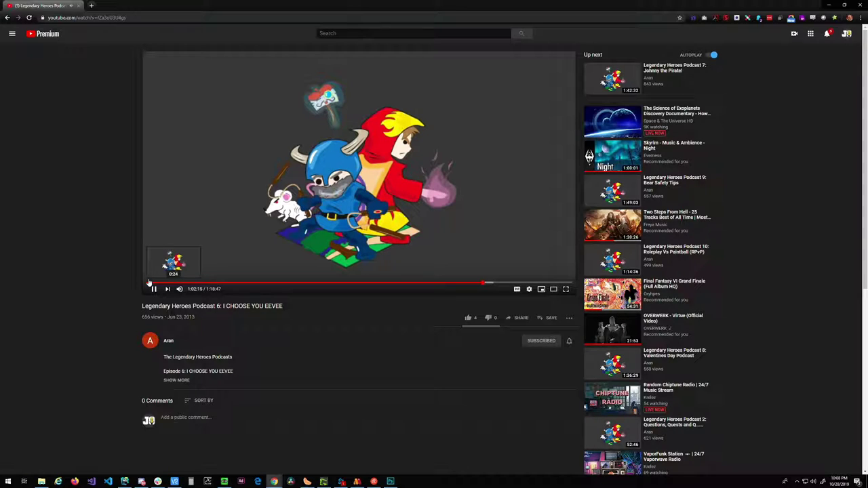
{"action": "left_click", "coordinate": [154, 289]}
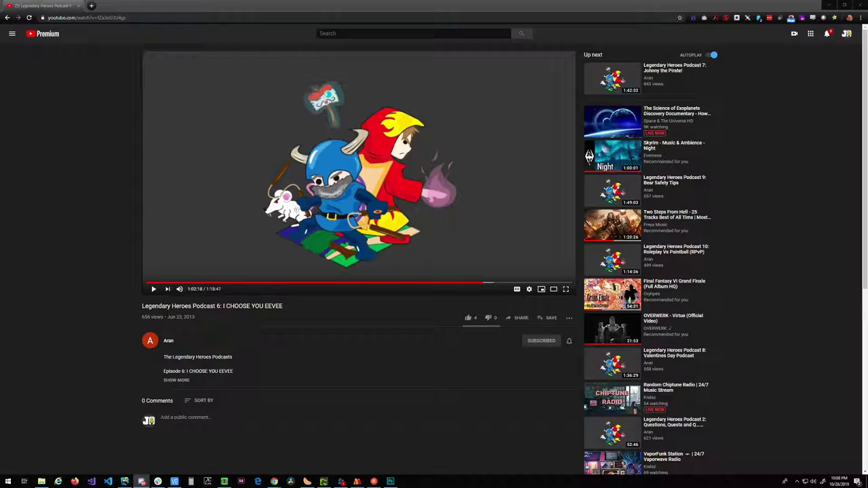
- Minimize the browser and switch back to the FUN project in Moho with both characters in view
{"action": "left_click", "coordinate": [89, 225]}
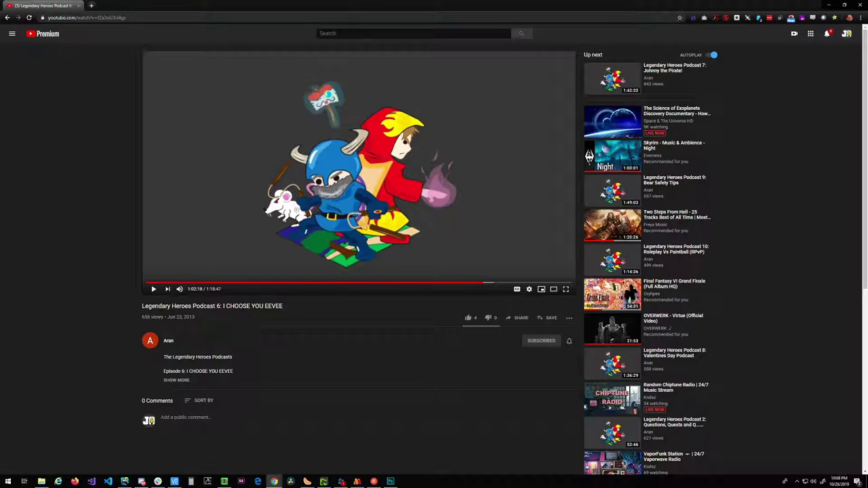
{"action": "key", "text": "alt+Tab"}
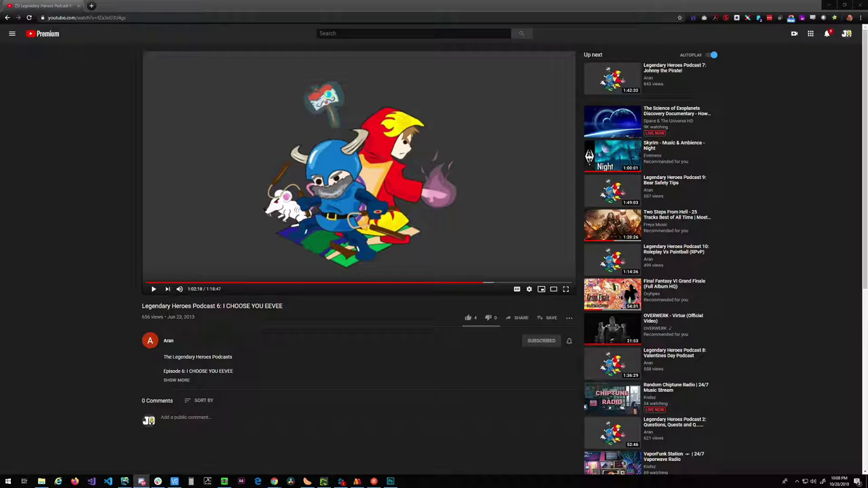
{"action": "left_click", "coordinate": [36, 92]}
{"action": "left_click", "coordinate": [826, 6]}
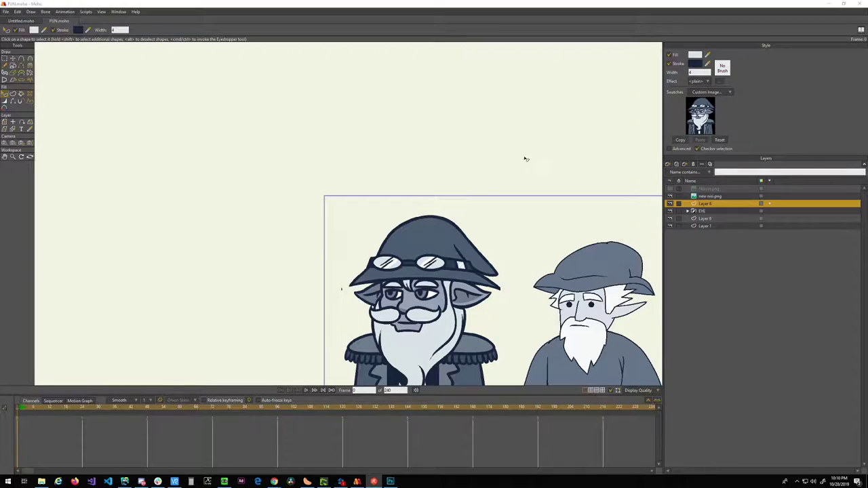
{"action": "left_click_drag", "start_coordinate": [241, 92], "coordinate": [304, 127]}
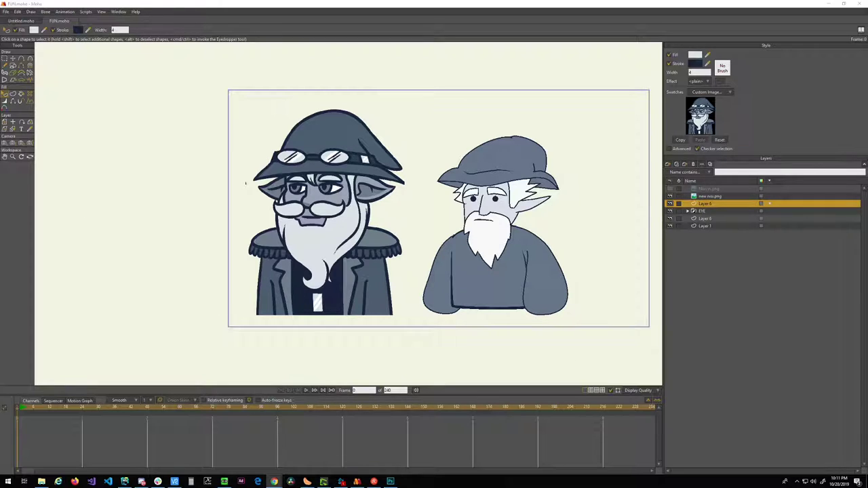
- Bring in the browser window, open Unforgotten Realms: Epi1 on Newgrounds, and play a short part of it
{"action": "left_click_drag", "start_coordinate": [867, 78], "coordinate": [495, 43]}
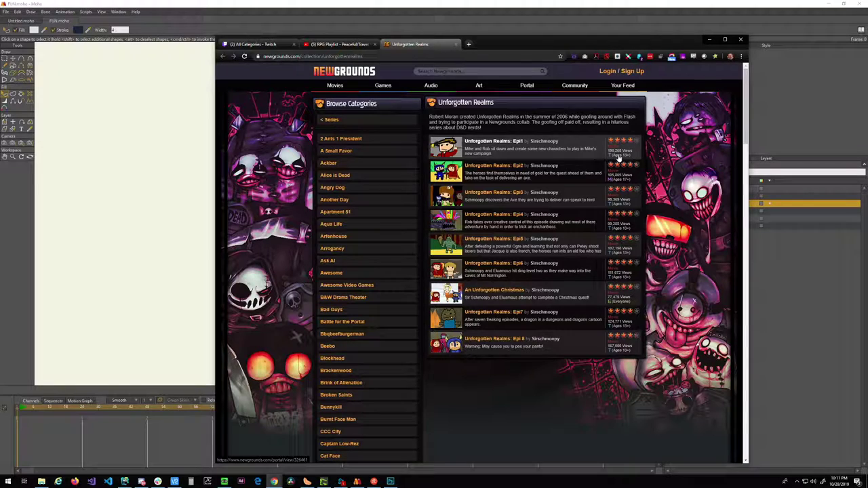
{"action": "left_click", "coordinate": [488, 142]}
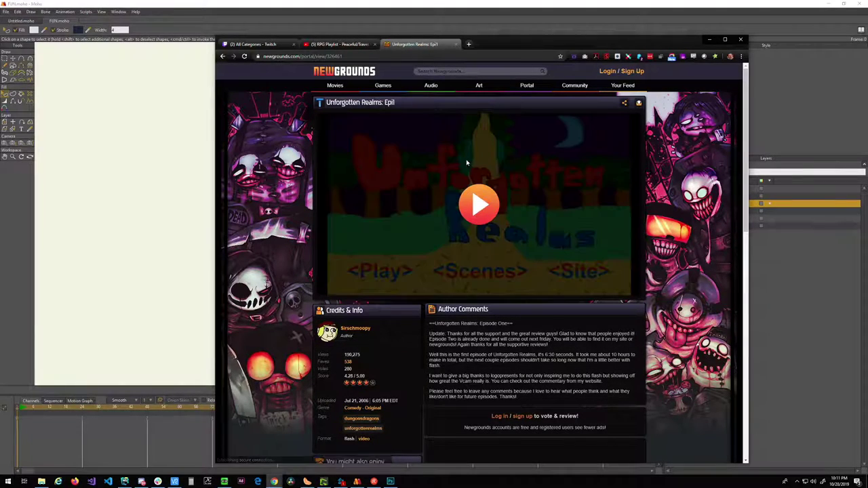
{"action": "left_click", "coordinate": [477, 210]}
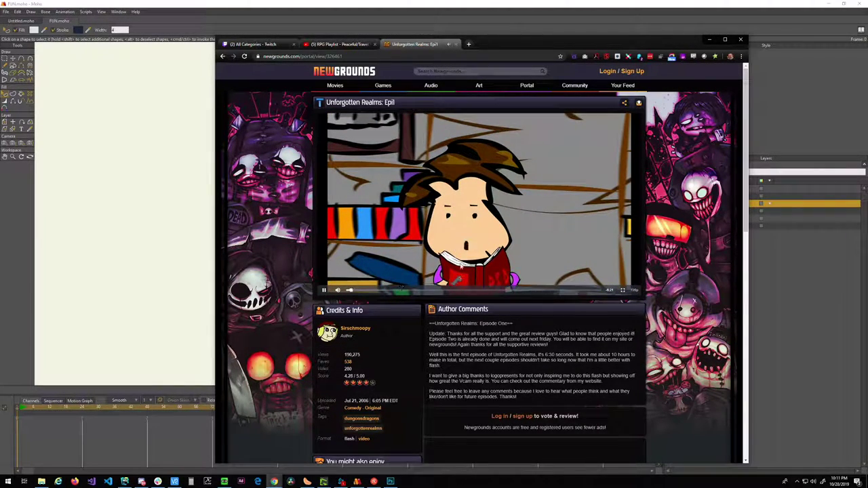
{"action": "left_click", "coordinate": [325, 290]}
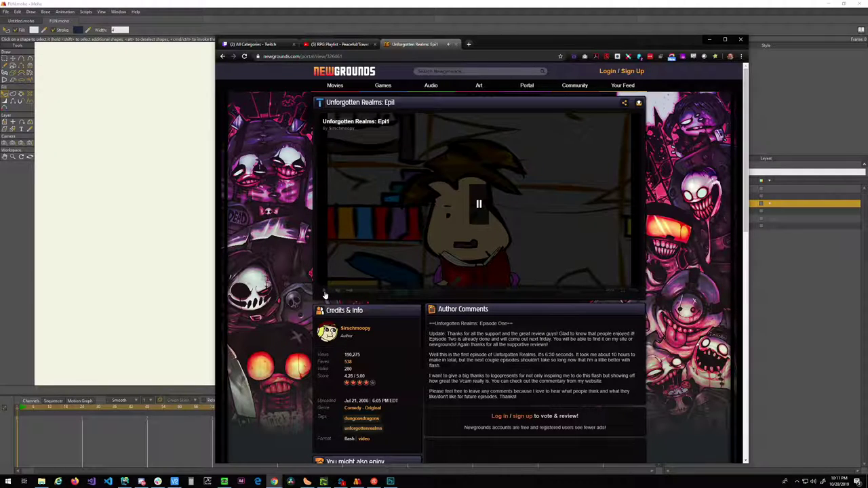
{"action": "left_click", "coordinate": [325, 291]}
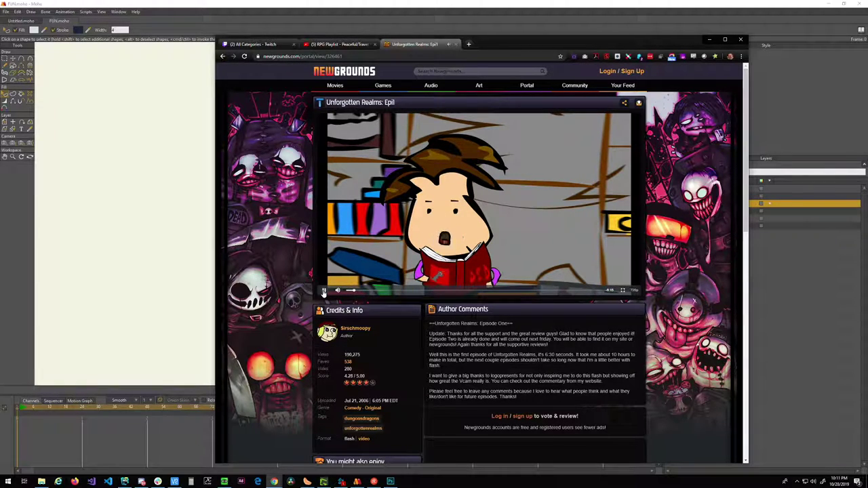
{"action": "left_click", "coordinate": [324, 291]}
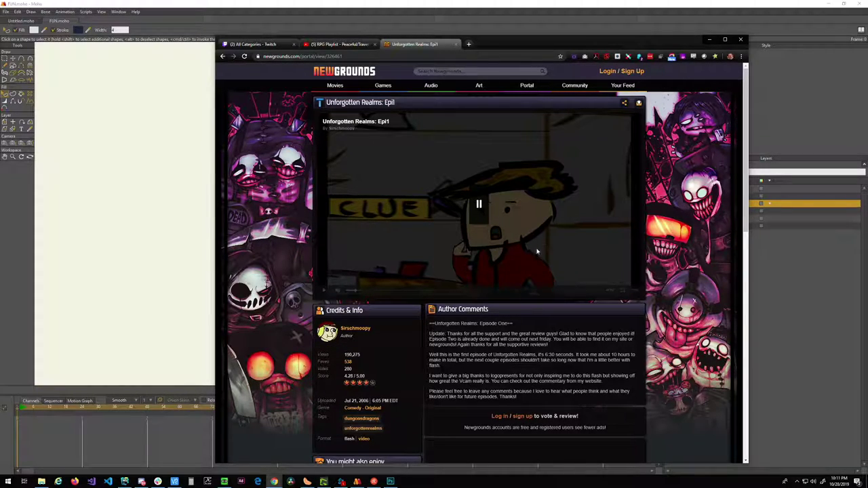
- Play a bit more of the episode, switch to the RPG Playlist video, and move the browser away to return to Moho
{"action": "key", "text": "alt+Tab"}
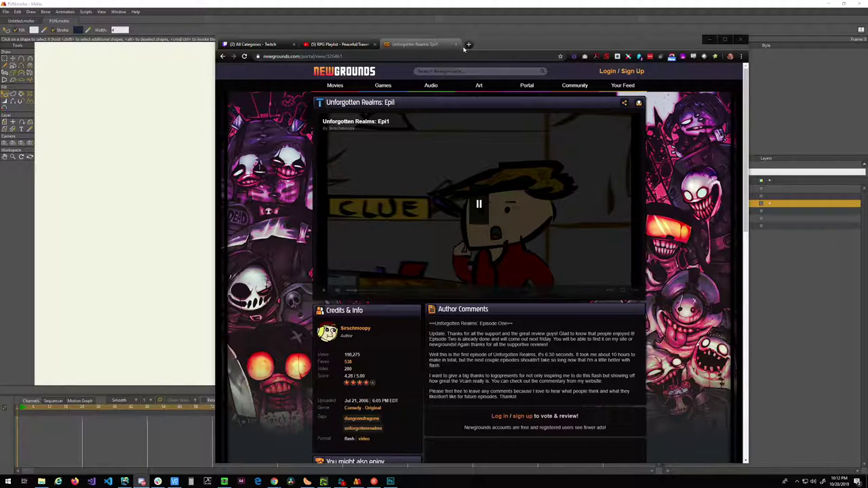
{"action": "left_click", "coordinate": [322, 292]}
{"action": "left_click", "coordinate": [322, 291]}
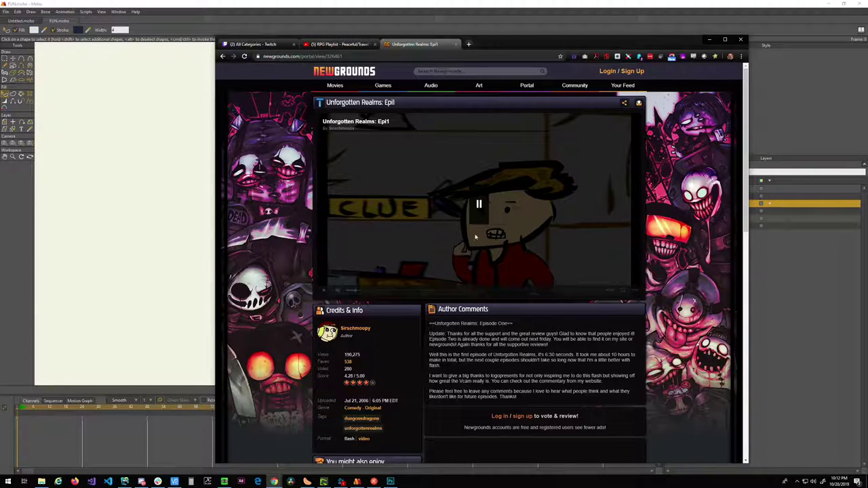
{"action": "left_click", "coordinate": [337, 44]}
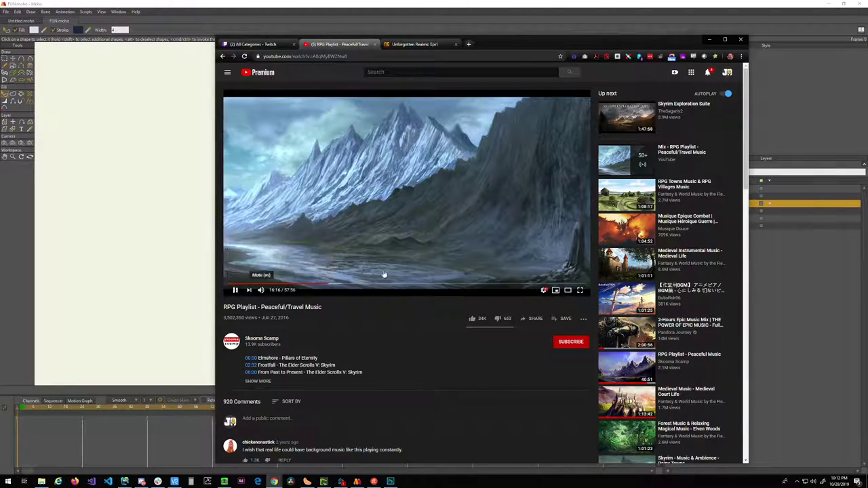
{"action": "left_click_drag", "start_coordinate": [516, 46], "coordinate": [867, 51]}
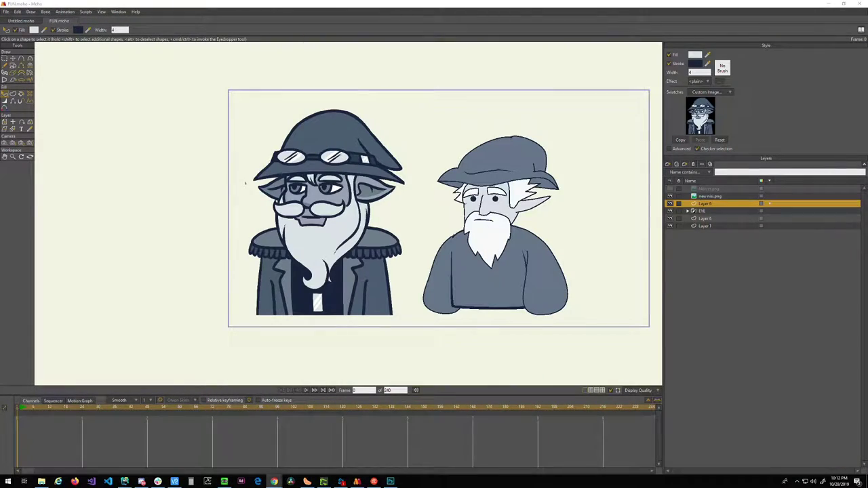
- Compare the traced hat and face with the reference by hiding and reshowing the reference image
{"action": "scroll", "coordinate": [217, 165], "scroll_direction": "up", "scroll_amount": 5}
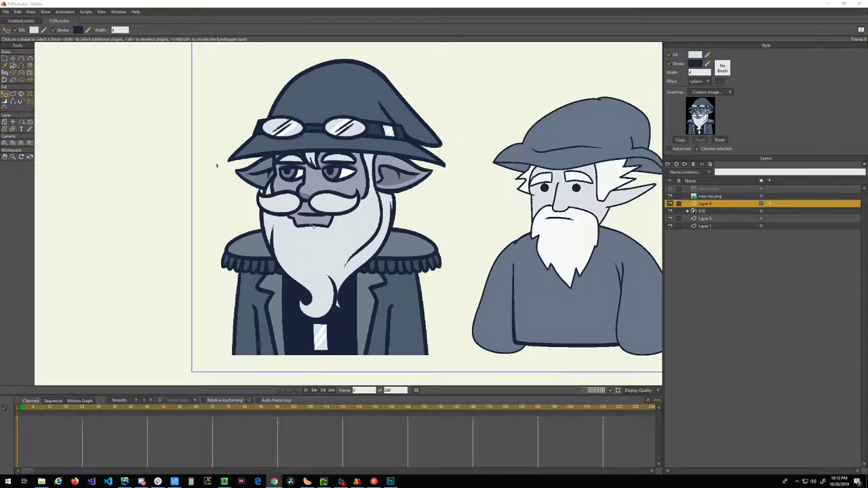
{"action": "scroll", "coordinate": [214, 217], "scroll_direction": "up", "scroll_amount": 2}
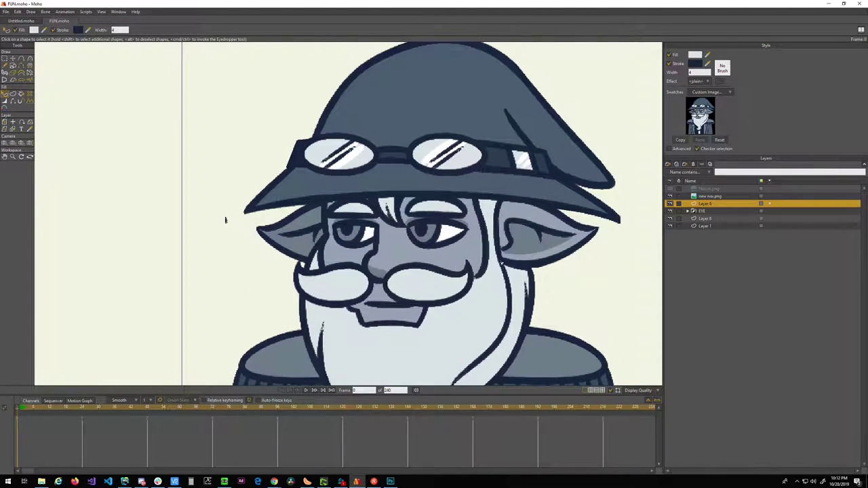
{"action": "left_click_drag", "start_coordinate": [215, 218], "coordinate": [144, 218]}
{"action": "left_click", "coordinate": [670, 196]}
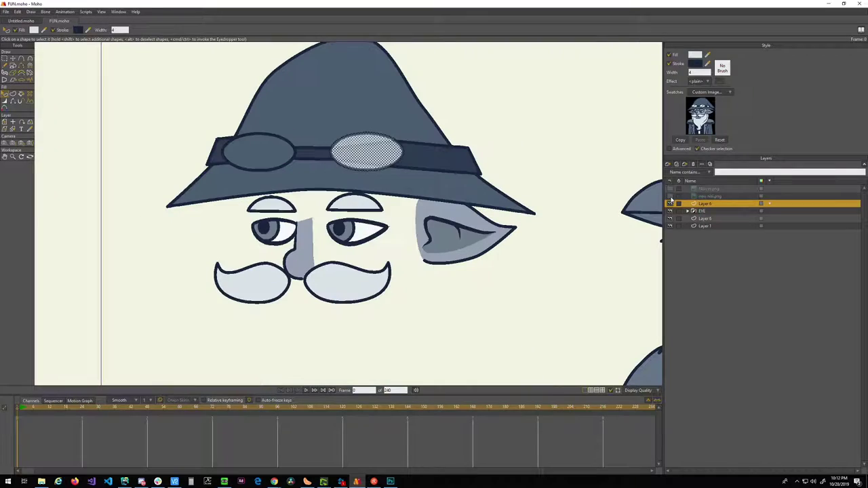
{"action": "left_click_drag", "start_coordinate": [329, 269], "coordinate": [384, 258]}
{"action": "scroll", "coordinate": [359, 246], "scroll_direction": "up", "scroll_amount": 4}
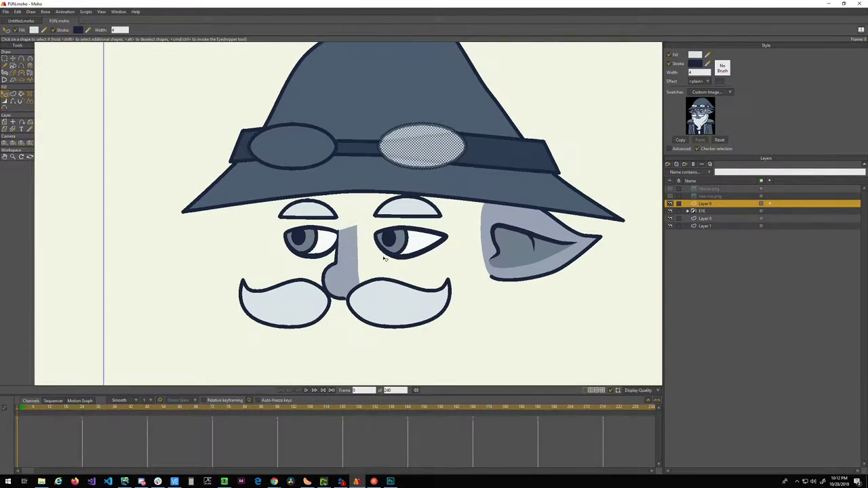
{"action": "left_click", "coordinate": [669, 196]}
{"action": "left_click", "coordinate": [670, 196]}
{"action": "left_click", "coordinate": [669, 196]}
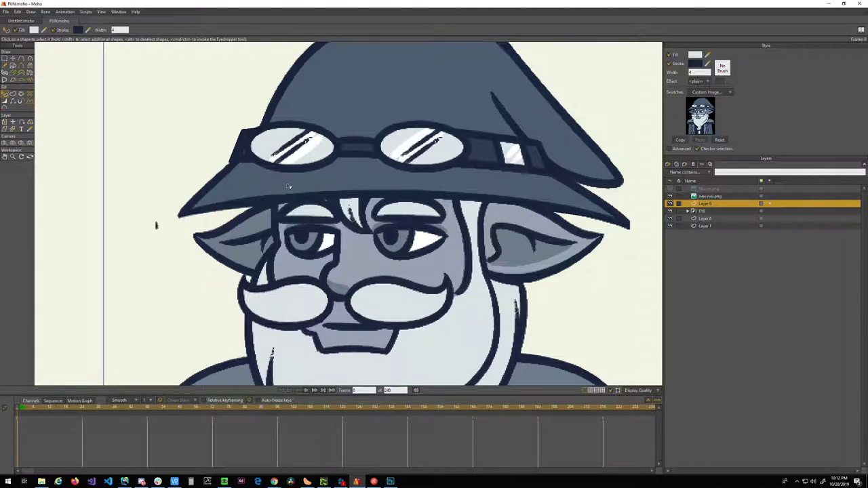
- Rename the vector layer above the EYE group as Front and the one below it as Back
{"action": "left_click", "coordinate": [708, 218]}
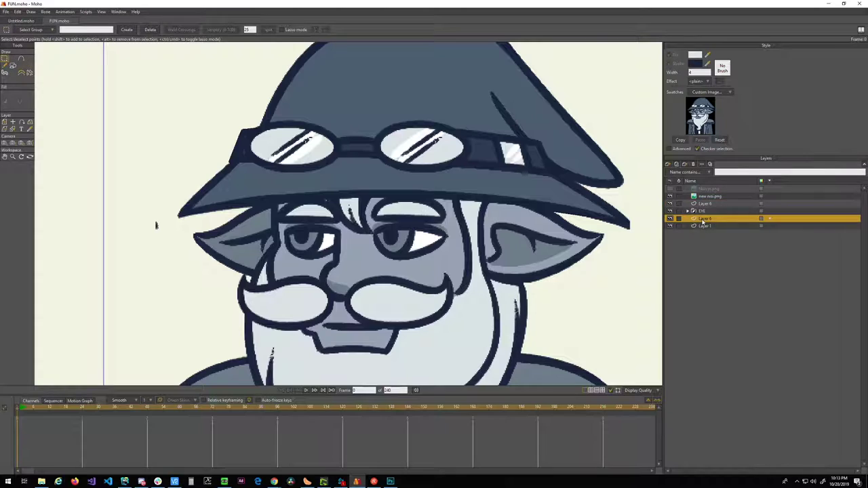
{"action": "double_click", "coordinate": [704, 204]}
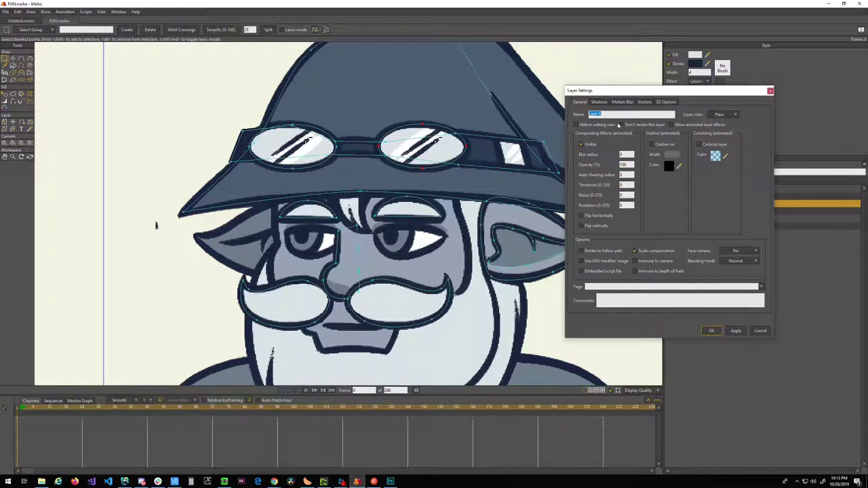
{"action": "type", "text": "Fri"}
{"action": "left_click", "coordinate": [713, 333]}
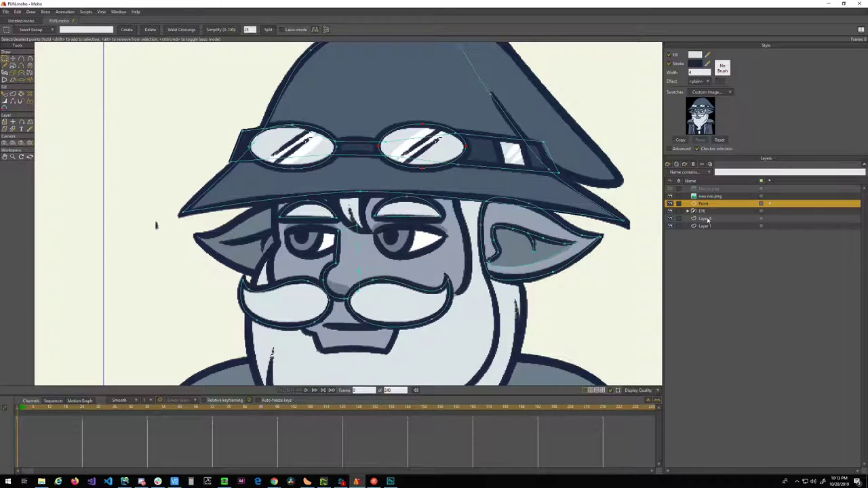
{"action": "double_click", "coordinate": [707, 219]}
{"action": "type", "text": "Back"}
{"action": "key", "text": "Return"}
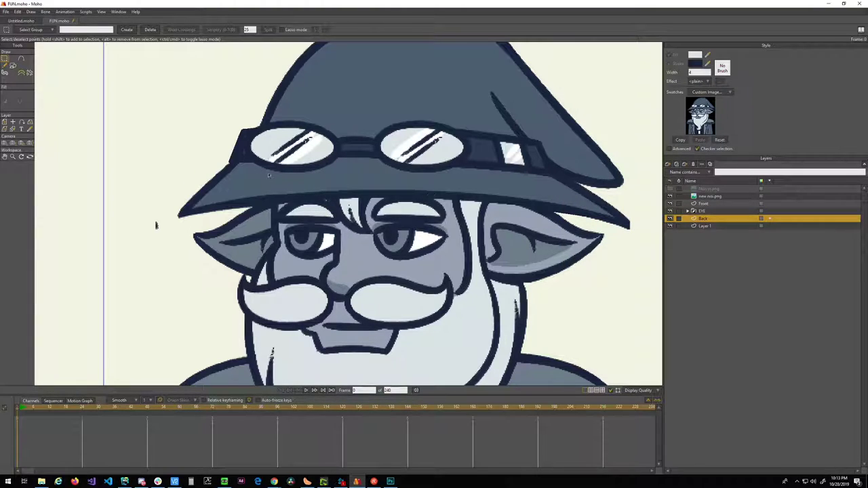
- Draw a closed head outline on the Back layer, running from under the hat around the chin, and adjust its chin points
{"action": "key", "text": "a"}
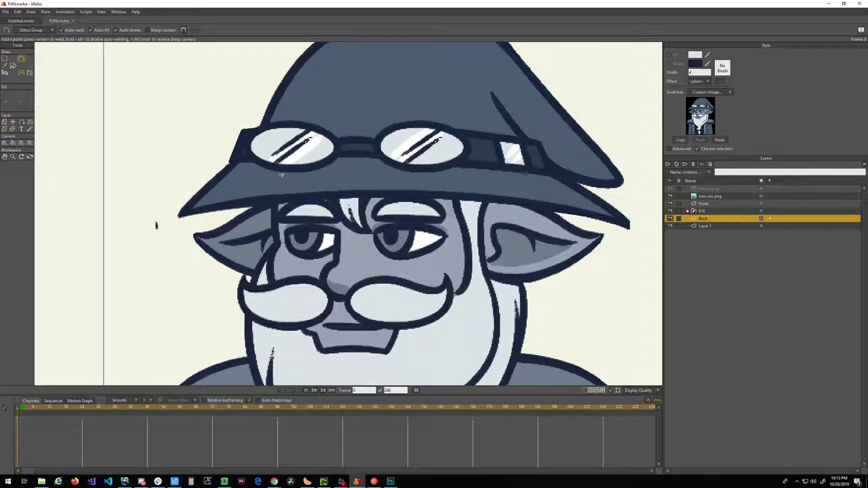
{"action": "mouse_move", "coordinate": [348, 144]}
{"action": "left_mouse_down"}
{"action": "mouse_move", "coordinate": [274, 190]}
{"action": "mouse_move", "coordinate": [278, 245]}
{"action": "mouse_move", "coordinate": [269, 261]}
{"action": "mouse_move", "coordinate": [279, 322]}
{"action": "mouse_move", "coordinate": [309, 374]}
{"action": "mouse_move", "coordinate": [267, 247]}
{"action": "mouse_move", "coordinate": [338, 273]}
{"action": "mouse_move", "coordinate": [338, 264]}
{"action": "mouse_move", "coordinate": [421, 223]}
{"action": "mouse_move", "coordinate": [444, 19]}
{"action": "mouse_move", "coordinate": [418, 56]}
{"action": "mouse_move", "coordinate": [425, 53]}
{"action": "mouse_move", "coordinate": [414, 178]}
{"action": "mouse_move", "coordinate": [291, 144]}
{"action": "left_mouse_up"}
{"action": "mouse_move", "coordinate": [353, 192]}
{"action": "left_mouse_down"}
{"action": "mouse_move", "coordinate": [437, 133]}
{"action": "mouse_move", "coordinate": [436, 162]}
{"action": "left_mouse_up"}
{"action": "mouse_move", "coordinate": [181, 191]}
{"action": "left_mouse_down"}
{"action": "mouse_move", "coordinate": [147, 150]}
{"action": "mouse_move", "coordinate": [140, 174]}
{"action": "mouse_move", "coordinate": [163, 132]}
{"action": "left_mouse_up"}
{"action": "key", "text": "t"}
{"action": "double_click", "coordinate": [322, 286]}
{"action": "left_click_drag", "start_coordinate": [322, 286], "coordinate": [326, 298]}
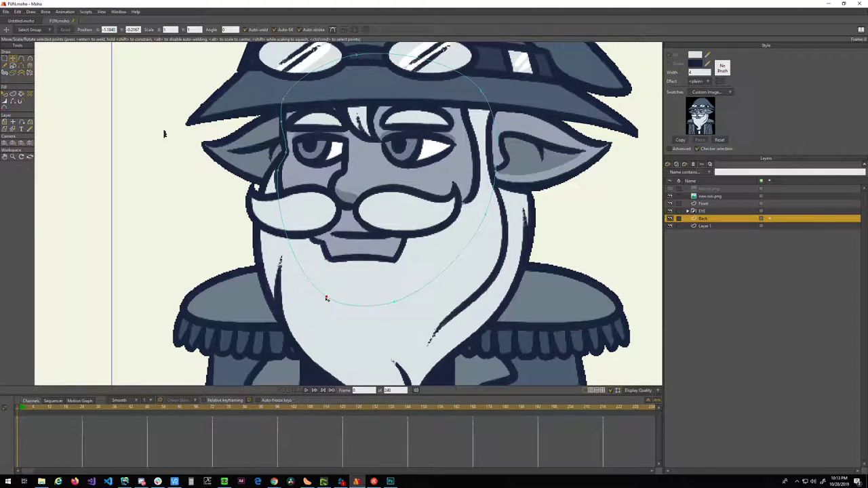
{"action": "left_click_drag", "start_coordinate": [393, 302], "coordinate": [400, 316]}
{"action": "left_click", "coordinate": [328, 303]}
- Examine the head outline against the reference character's face and beard, both close up and with both characters in view
{"action": "left_click_drag", "start_coordinate": [348, 281], "coordinate": [210, 308]}
{"action": "scroll", "coordinate": [301, 217], "scroll_direction": "down", "scroll_amount": 6}
{"action": "scroll", "coordinate": [302, 217], "scroll_direction": "up", "scroll_amount": 5}
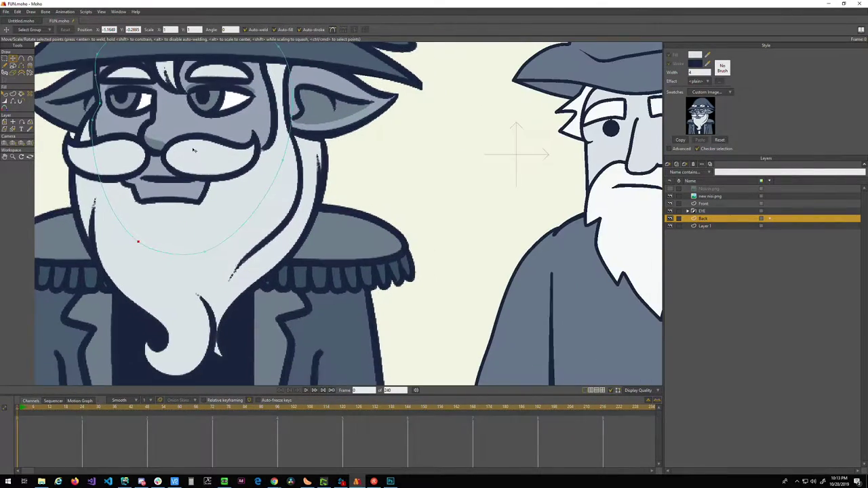
{"action": "scroll", "coordinate": [182, 191], "scroll_direction": "right", "scroll_amount": 4}
{"action": "left_click_drag", "start_coordinate": [282, 134], "coordinate": [530, 174]}
{"action": "left_click_drag", "start_coordinate": [292, 192], "coordinate": [445, 206]}
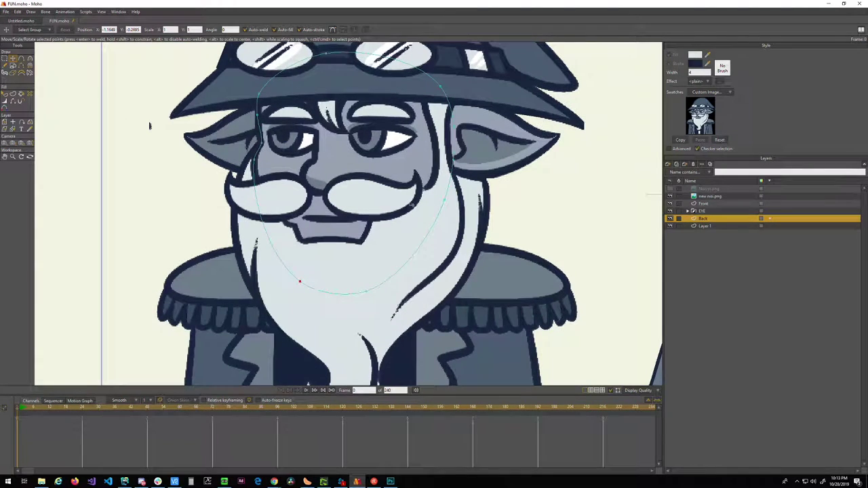
{"action": "left_click_drag", "start_coordinate": [344, 205], "coordinate": [358, 212]}
{"action": "scroll", "coordinate": [164, 132], "scroll_direction": "down", "scroll_amount": 4}
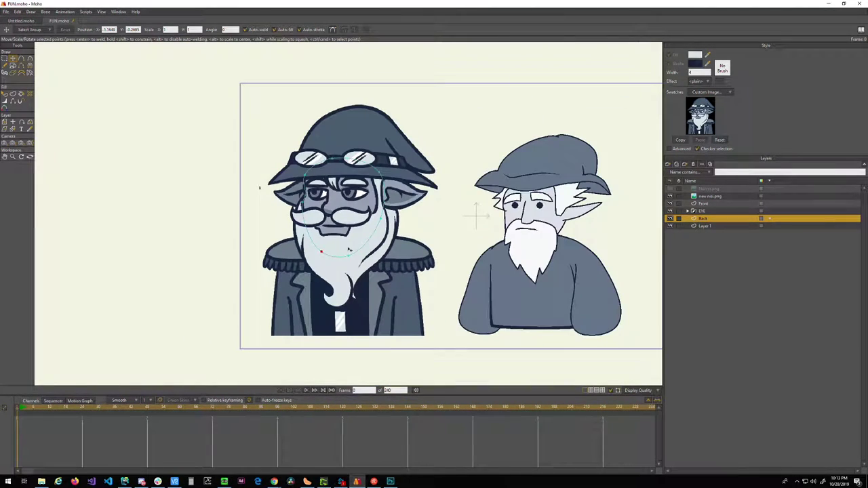
{"action": "scroll", "coordinate": [179, 128], "scroll_direction": "up", "scroll_amount": 4}
{"action": "scroll", "coordinate": [314, 228], "scroll_direction": "up", "scroll_amount": 2}
{"action": "left_click_drag", "start_coordinate": [315, 229], "coordinate": [370, 236]}
{"action": "scroll", "coordinate": [188, 170], "scroll_direction": "down", "scroll_amount": 2}
{"action": "scroll", "coordinate": [160, 174], "scroll_direction": "up", "scroll_amount": 2}
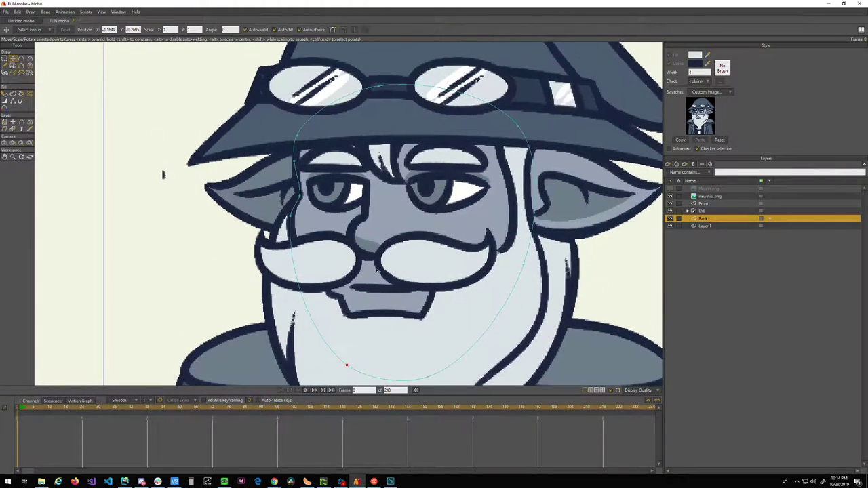
- Set the fill colour to the grey-blue skin tone sampled from the custom image swatch
{"action": "key", "text": "q"}
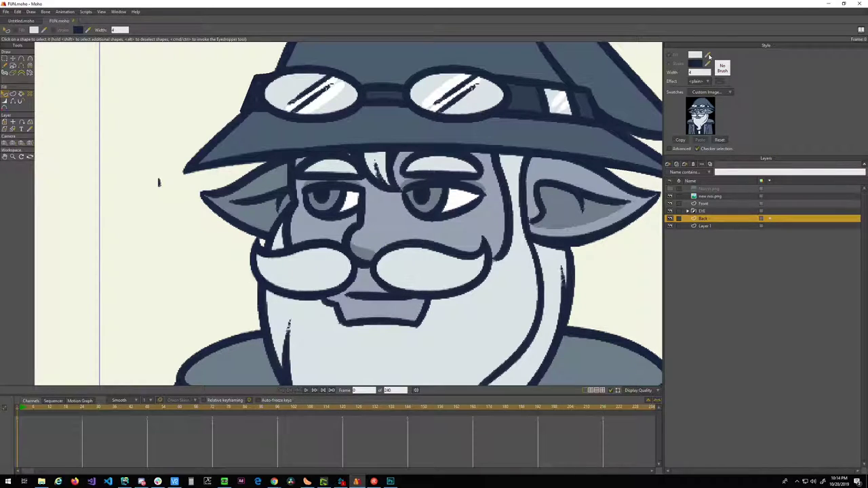
{"action": "left_click", "coordinate": [702, 111]}
{"action": "left_click", "coordinate": [703, 112]}
{"action": "left_click", "coordinate": [702, 112]}
{"action": "left_click", "coordinate": [702, 112]}
{"action": "scroll", "coordinate": [443, 340], "scroll_direction": "down", "scroll_amount": 3}
{"action": "scroll", "coordinate": [441, 333], "scroll_direction": "up", "scroll_amount": 4}
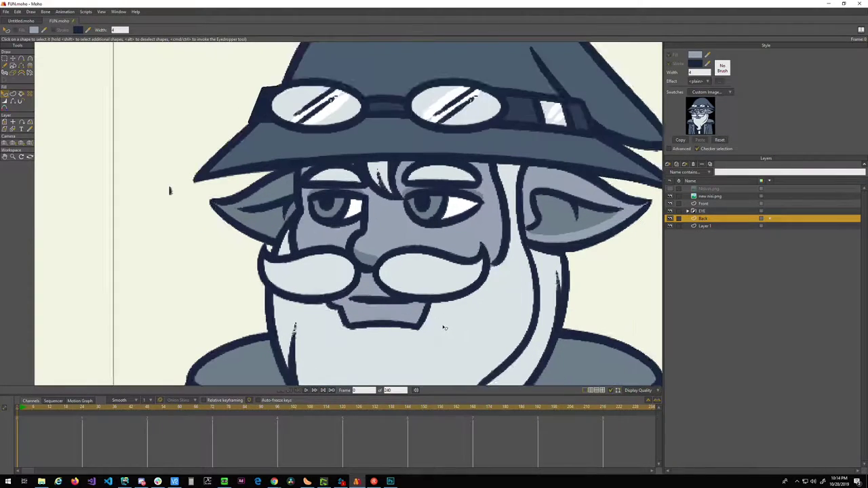
{"action": "scroll", "coordinate": [434, 320], "scroll_direction": "down", "scroll_amount": 2}
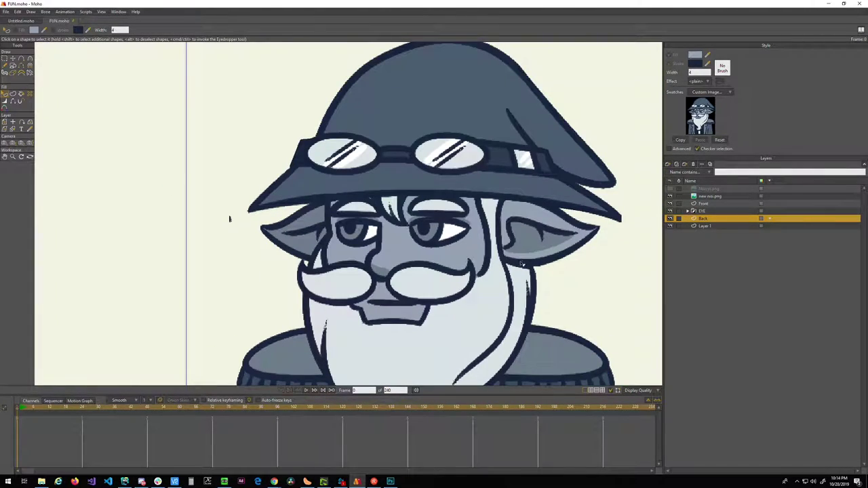
- Hide the reference image and fill the head shape with the nose's grey-blue skin colour
{"action": "left_click", "coordinate": [669, 197]}
{"action": "left_click_drag", "start_coordinate": [457, 304], "coordinate": [464, 256]}
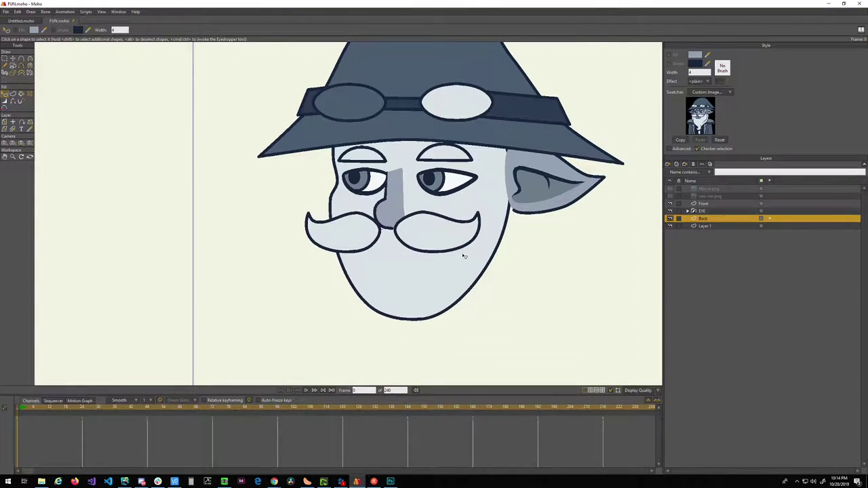
{"action": "left_click", "coordinate": [462, 258]}
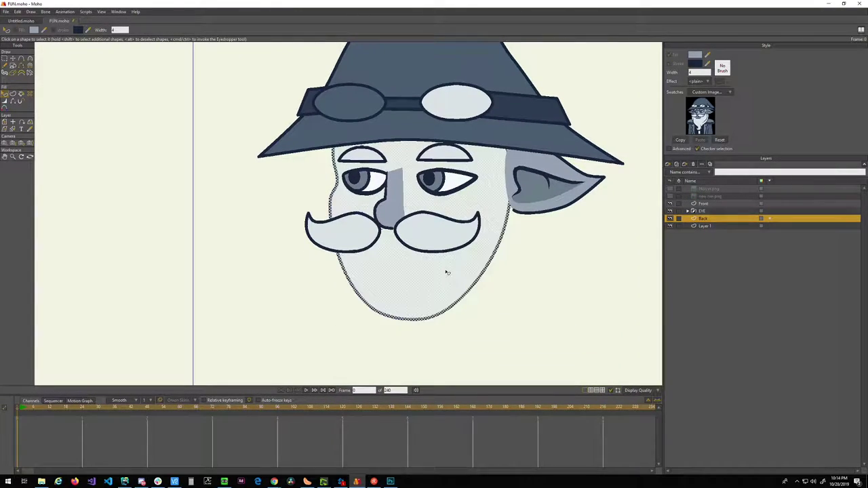
{"action": "left_click", "coordinate": [390, 216], "text": "ctrl"}
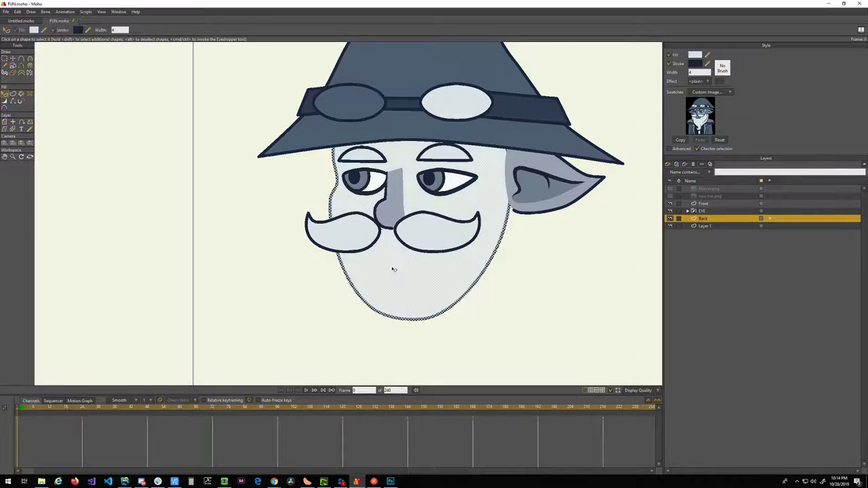
{"action": "scroll", "coordinate": [388, 272], "scroll_direction": "up", "scroll_amount": 1}
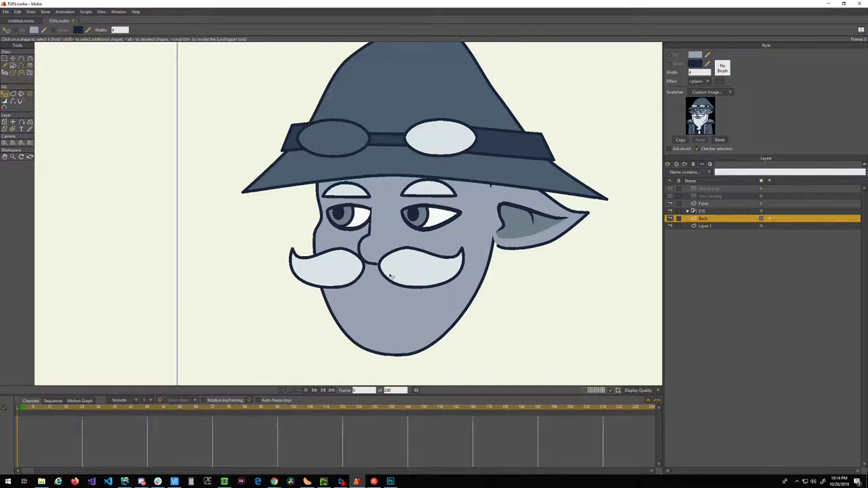
{"action": "scroll", "coordinate": [393, 271], "scroll_direction": "up", "scroll_amount": 3}
{"action": "scroll", "coordinate": [364, 242], "scroll_direction": "down", "scroll_amount": 3}
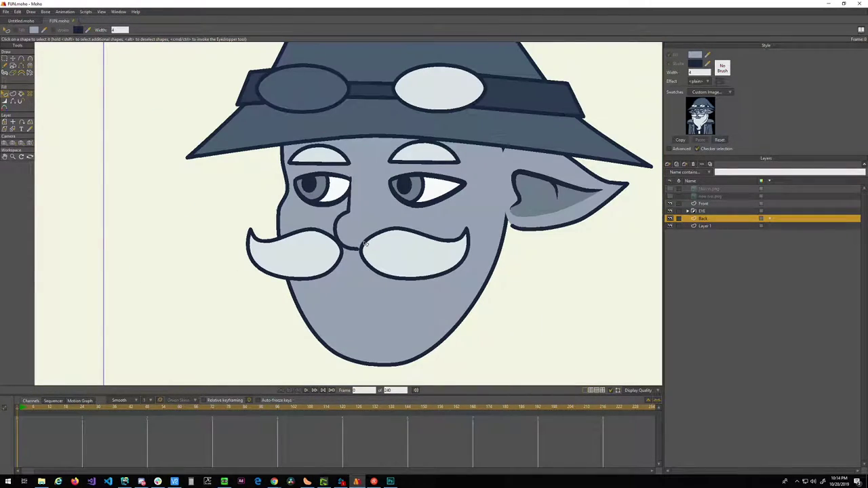
{"action": "scroll", "coordinate": [364, 242], "scroll_direction": "up", "scroll_amount": 1}
{"action": "scroll", "coordinate": [359, 261], "scroll_direction": "up", "scroll_amount": 3}
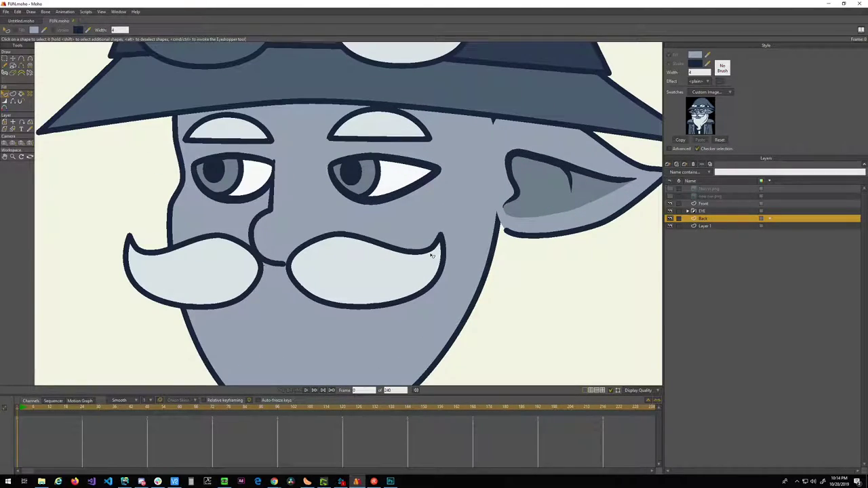
{"action": "scroll", "coordinate": [431, 254], "scroll_direction": "down", "scroll_amount": 3}
{"action": "scroll", "coordinate": [461, 242], "scroll_direction": "up", "scroll_amount": 2}
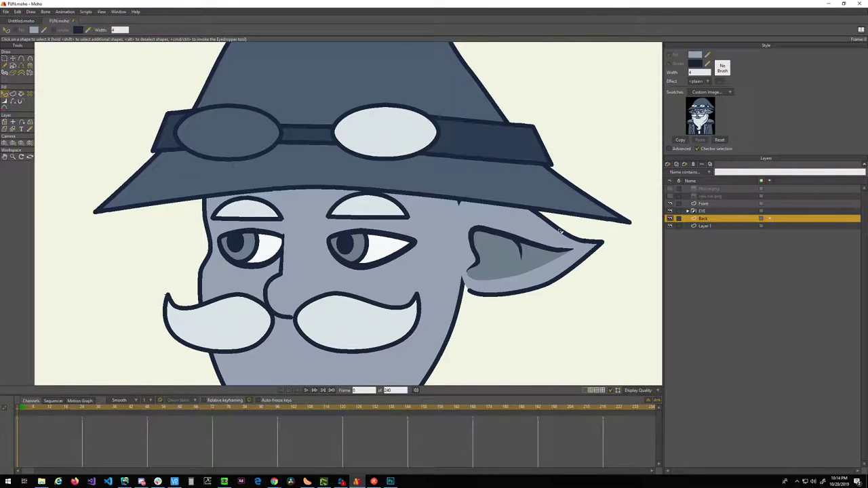
- Reshape the chin of the head outline by moving its two lower jaw points on the Back layer
{"action": "left_click_drag", "start_coordinate": [462, 293], "coordinate": [457, 259]}
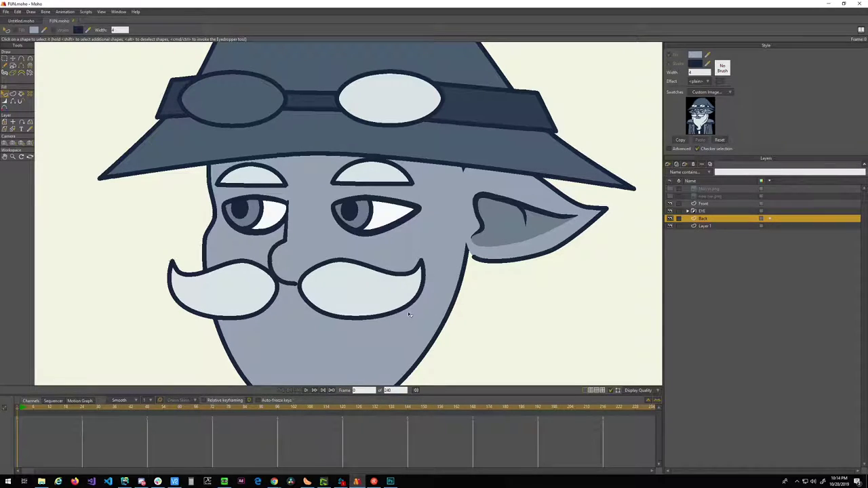
{"action": "key", "text": "t"}
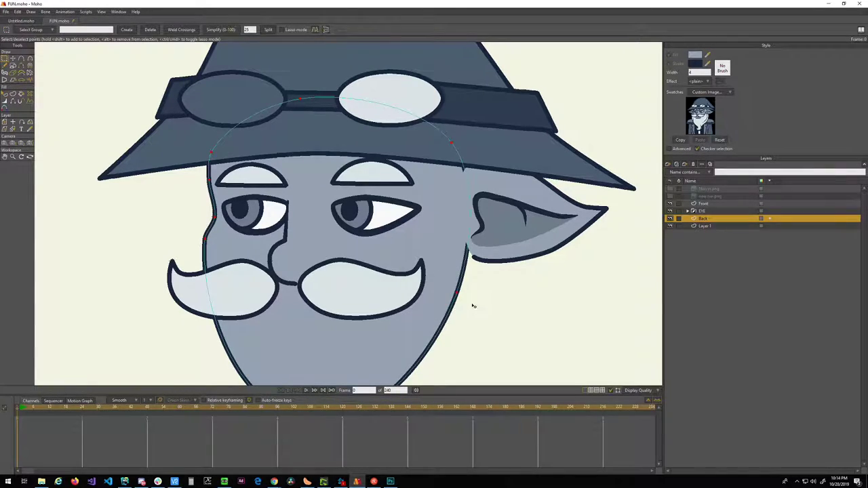
{"action": "double_click", "coordinate": [461, 298]}
{"action": "left_click_drag", "start_coordinate": [461, 295], "coordinate": [518, 190]}
{"action": "left_click", "coordinate": [459, 292]}
{"action": "left_click_drag", "start_coordinate": [367, 299], "coordinate": [368, 309]}
{"action": "left_click_drag", "start_coordinate": [458, 310], "coordinate": [487, 304]}
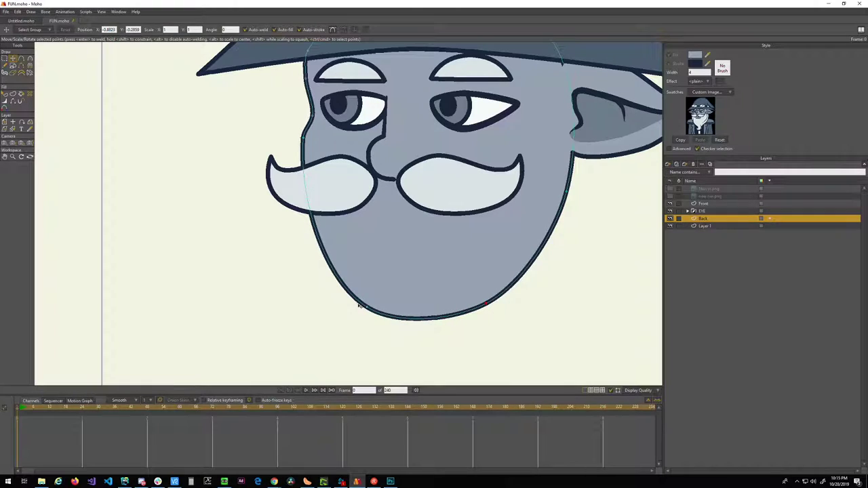
{"action": "left_click_drag", "start_coordinate": [367, 308], "coordinate": [352, 296]}
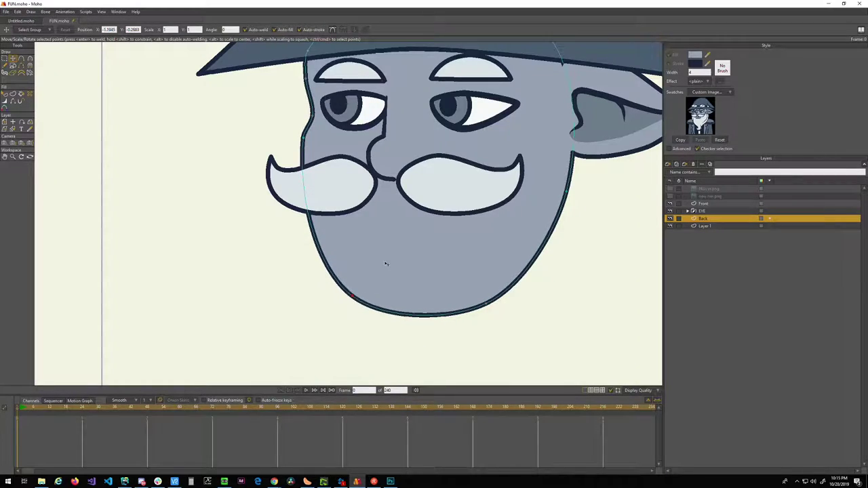
- Compare the chin against the reference image by toggling its visibility, and readjust the head outline's two chin points
{"action": "left_click_drag", "start_coordinate": [385, 264], "coordinate": [368, 290]}
{"action": "left_click", "coordinate": [671, 196]}
{"action": "left_click", "coordinate": [670, 196]}
{"action": "left_click", "coordinate": [670, 196]}
{"action": "left_click", "coordinate": [670, 196]}
{"action": "left_click", "coordinate": [670, 196]}
{"action": "left_click", "coordinate": [670, 196]}
{"action": "left_click", "coordinate": [334, 321]}
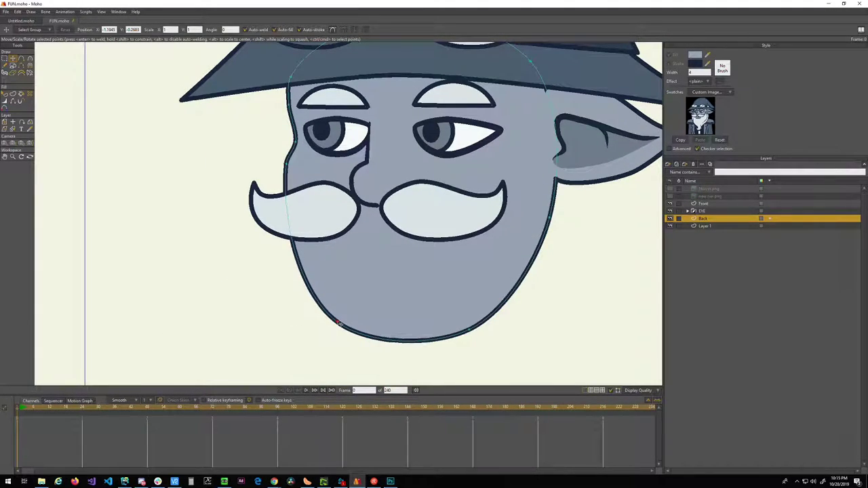
{"action": "left_click", "coordinate": [473, 325]}
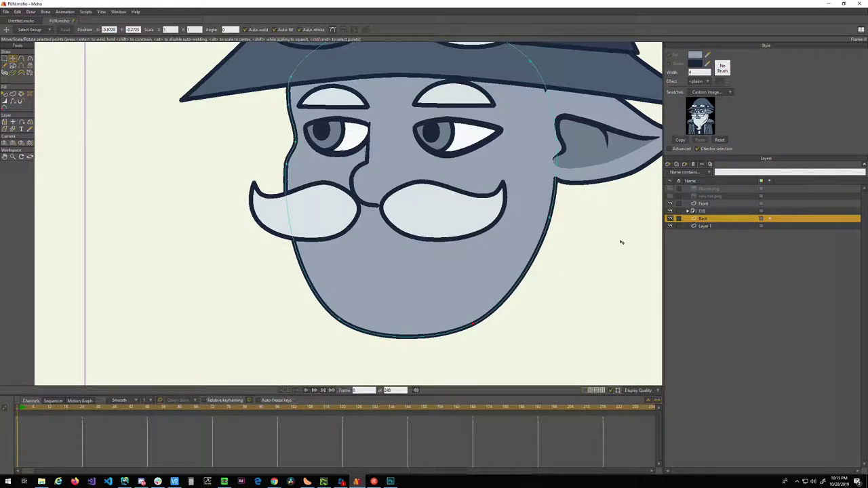
- Show the reference image again over the traced shapes and examine the character's hat, face and beard
{"action": "left_click", "coordinate": [669, 195]}
{"action": "left_click", "coordinate": [670, 196]}
{"action": "left_click", "coordinate": [669, 197]}
{"action": "left_click", "coordinate": [669, 197]}
{"action": "left_click", "coordinate": [670, 197]}
{"action": "left_click_drag", "start_coordinate": [148, 116], "coordinate": [85, 284]}
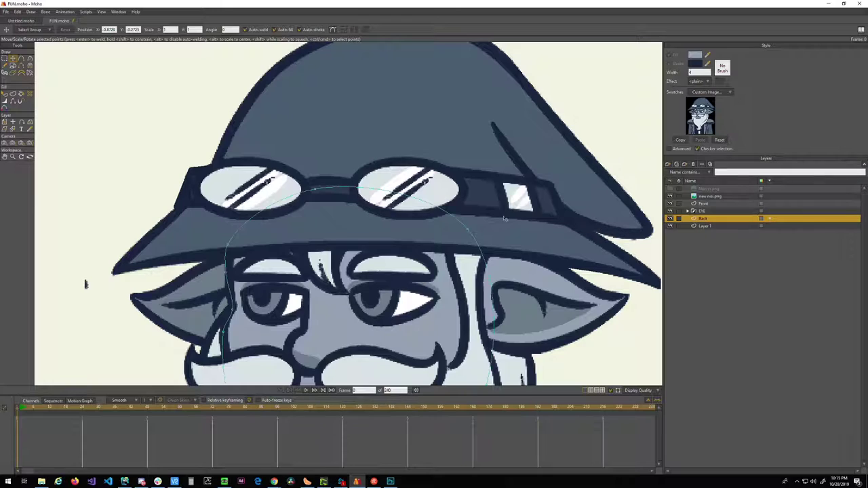
{"action": "left_click_drag", "start_coordinate": [365, 304], "coordinate": [398, 236]}
{"action": "left_click_drag", "start_coordinate": [118, 217], "coordinate": [136, 174]}
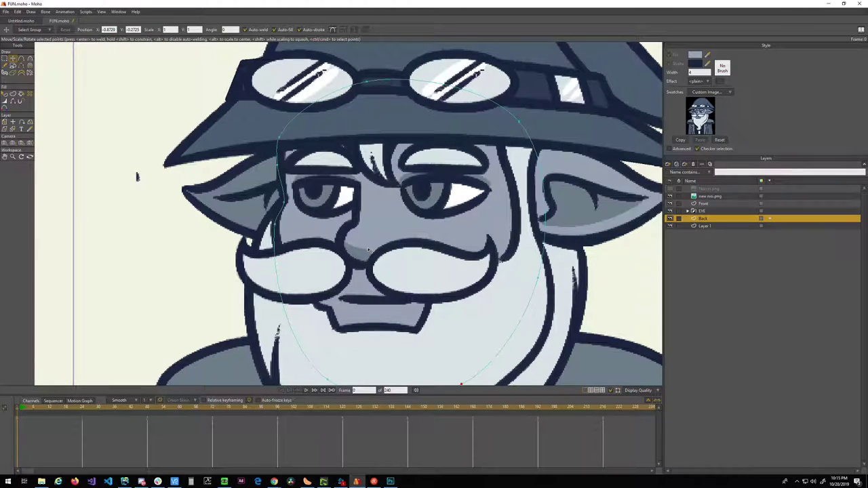
{"action": "left_click_drag", "start_coordinate": [136, 176], "coordinate": [37, 170]}
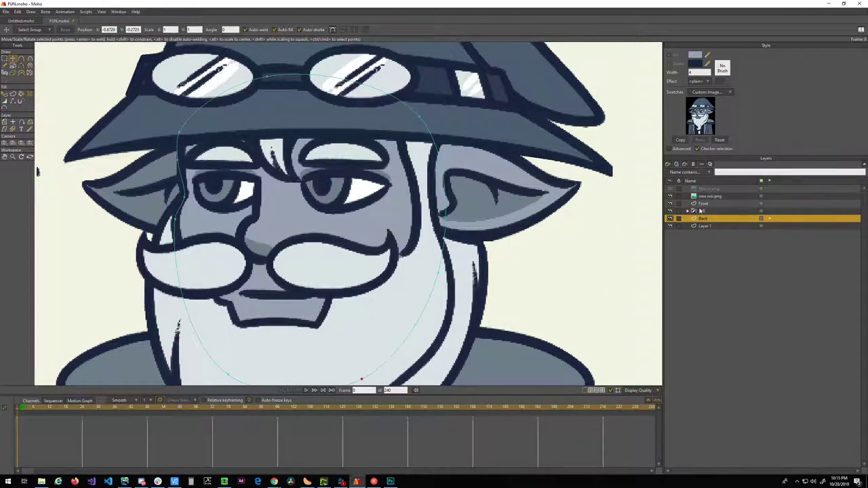
- Examine the Front and Back layer outlines against the reference around the ears, face and beard
{"action": "left_click", "coordinate": [702, 203]}
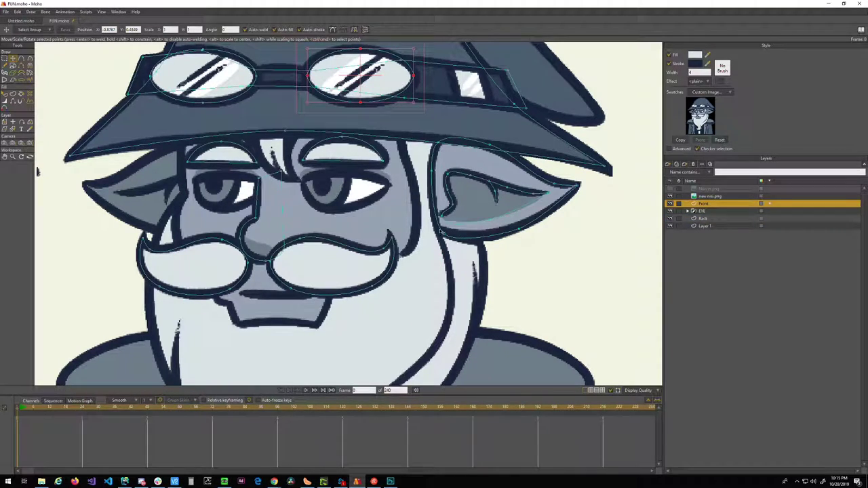
{"action": "scroll", "coordinate": [469, 238], "scroll_direction": "down", "scroll_amount": 2}
{"action": "scroll", "coordinate": [454, 236], "scroll_direction": "up", "scroll_amount": 1}
{"action": "left_click_drag", "start_coordinate": [444, 202], "coordinate": [491, 166]}
{"action": "left_click_drag", "start_coordinate": [198, 145], "coordinate": [200, 211]}
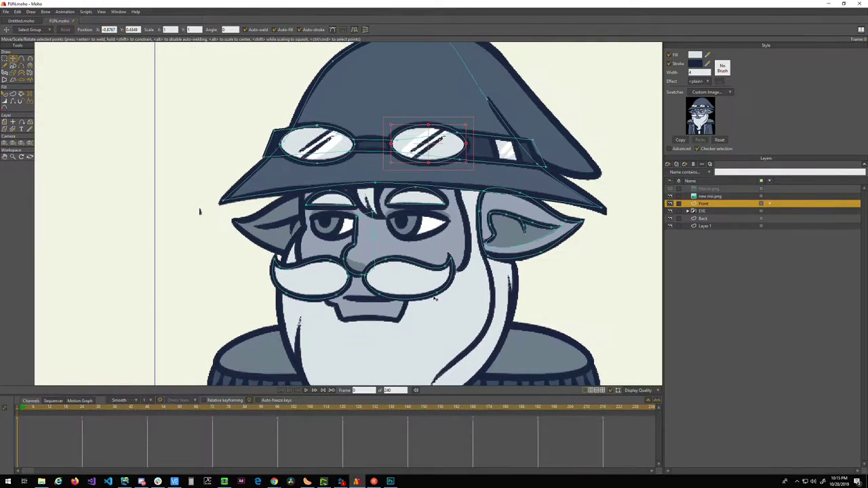
{"action": "left_click", "coordinate": [702, 212]}
{"action": "left_click", "coordinate": [704, 219]}
{"action": "left_click_drag", "start_coordinate": [407, 303], "coordinate": [432, 244]}
{"action": "scroll", "coordinate": [437, 280], "scroll_direction": "up", "scroll_amount": 3}
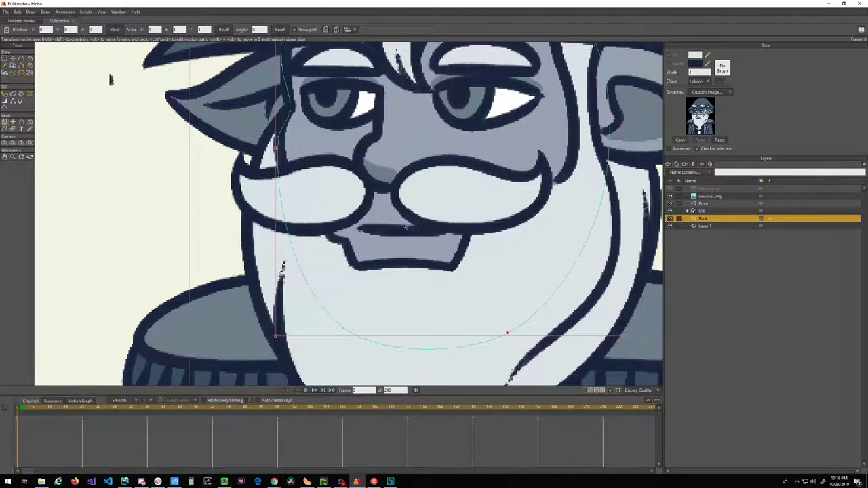
{"action": "left_click_drag", "start_coordinate": [450, 179], "coordinate": [425, 249]}
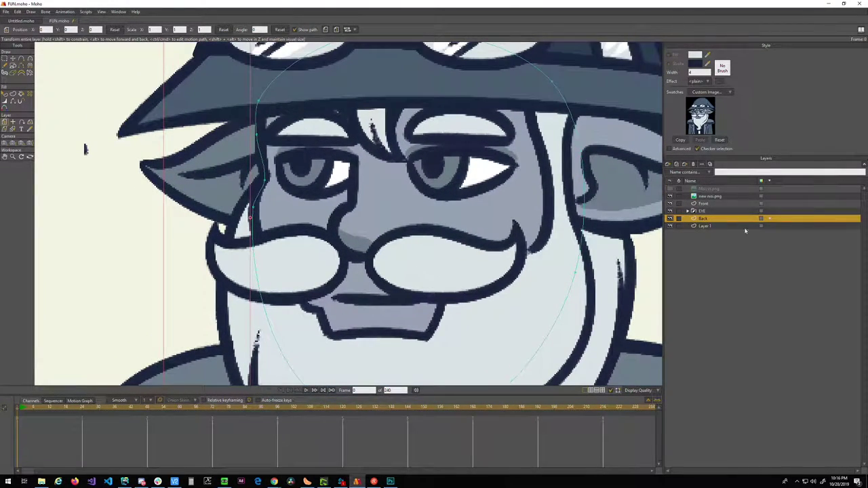
- On the Front layer, trace a closed beard outline around the curled tip, up behind the ear and hat, and around the mouth
{"action": "left_click", "coordinate": [707, 205]}
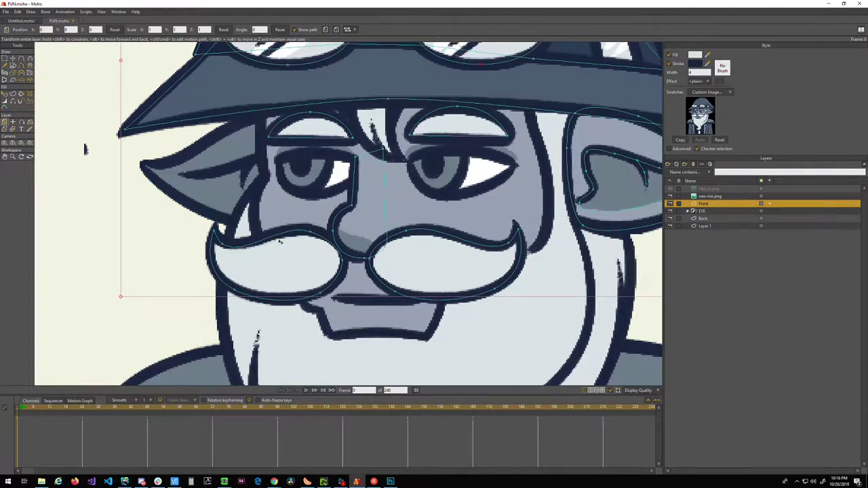
{"action": "scroll", "coordinate": [330, 202], "scroll_direction": "down", "scroll_amount": 2}
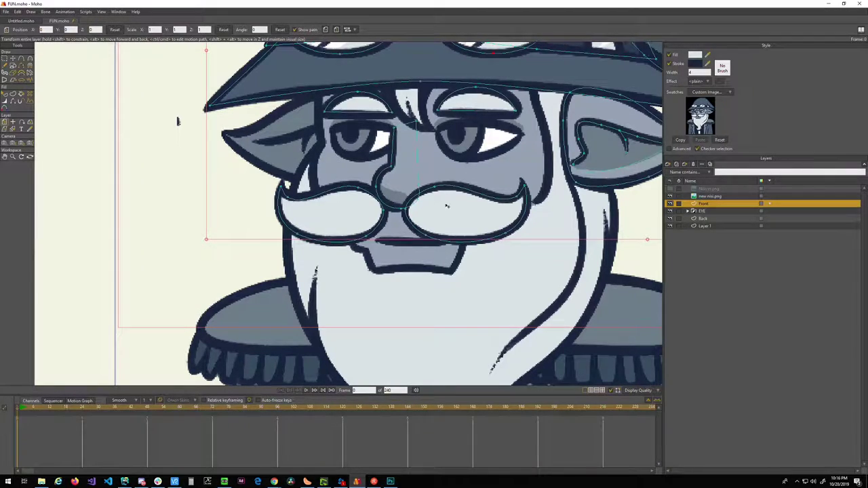
{"action": "scroll", "coordinate": [178, 121], "scroll_direction": "down", "scroll_amount": 1}
{"action": "scroll", "coordinate": [202, 155], "scroll_direction": "up", "scroll_amount": 1}
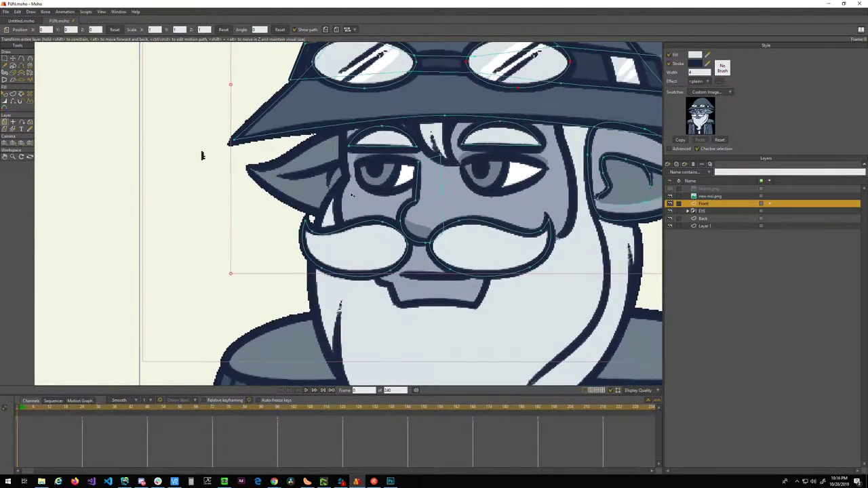
{"action": "key", "text": "a"}
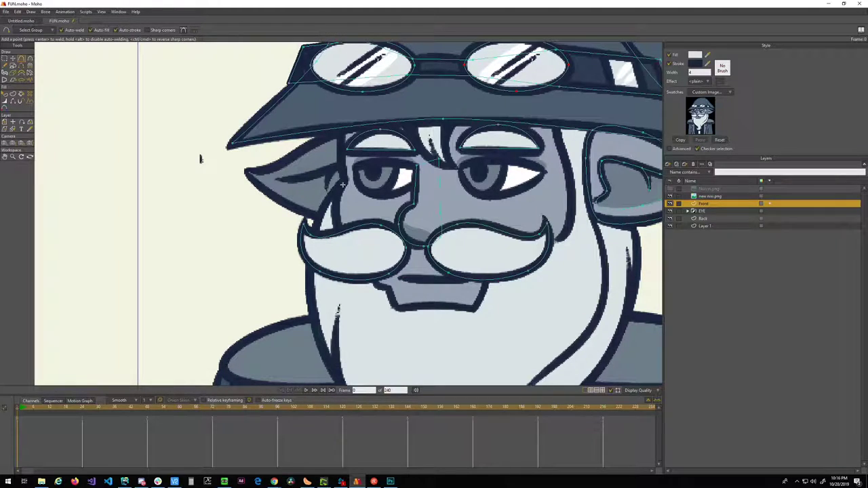
{"action": "left_click_drag", "start_coordinate": [315, 244], "coordinate": [355, 237]}
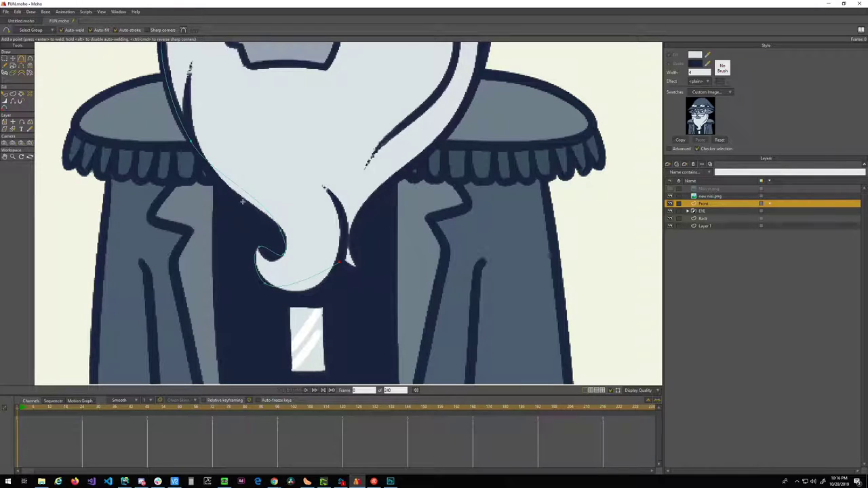
{"action": "left_click_drag", "start_coordinate": [277, 222], "coordinate": [292, 255]}
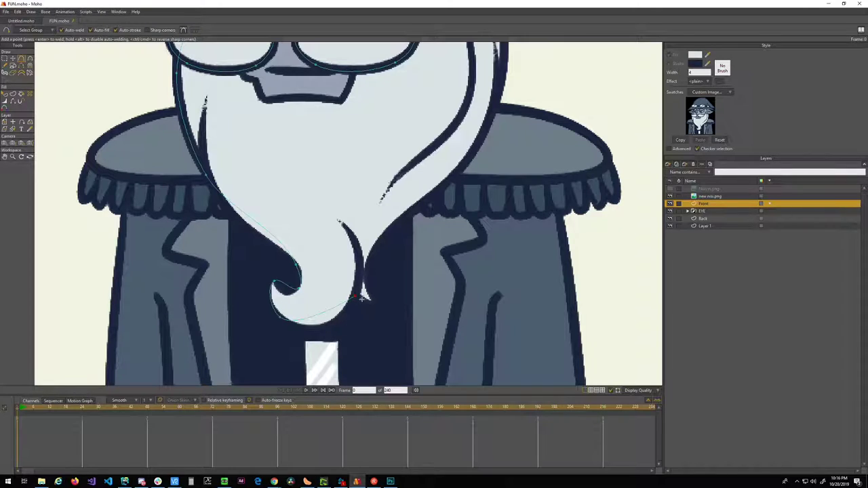
{"action": "left_click_drag", "start_coordinate": [402, 242], "coordinate": [379, 265]}
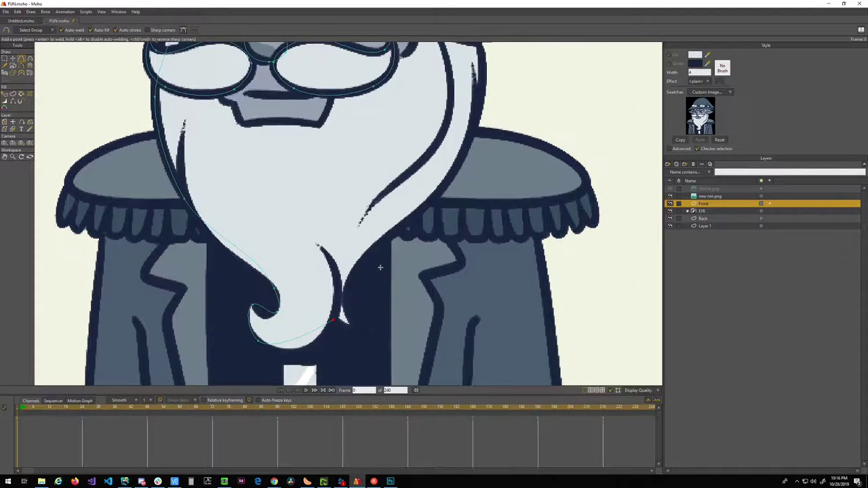
{"action": "left_click_drag", "start_coordinate": [334, 322], "coordinate": [317, 144]}
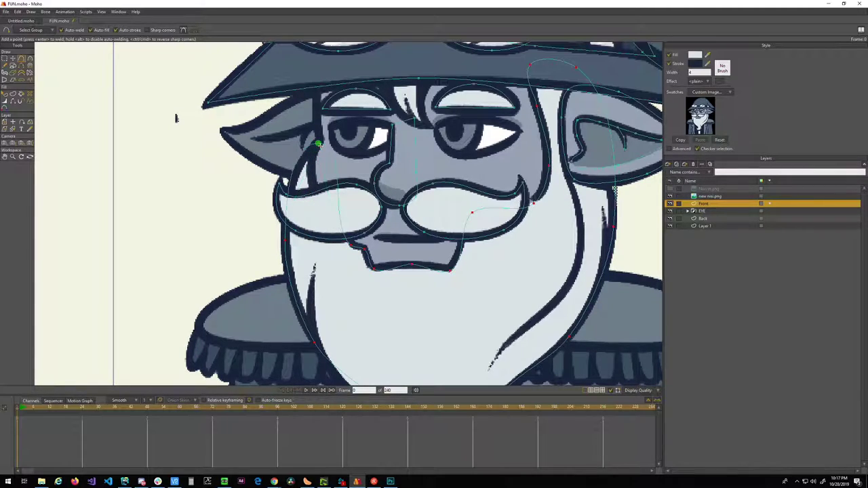
- Sharpen and nudge the beard outline's corner beside the left eye, and add a point beneath it near the moustache
{"action": "key", "text": "g"}
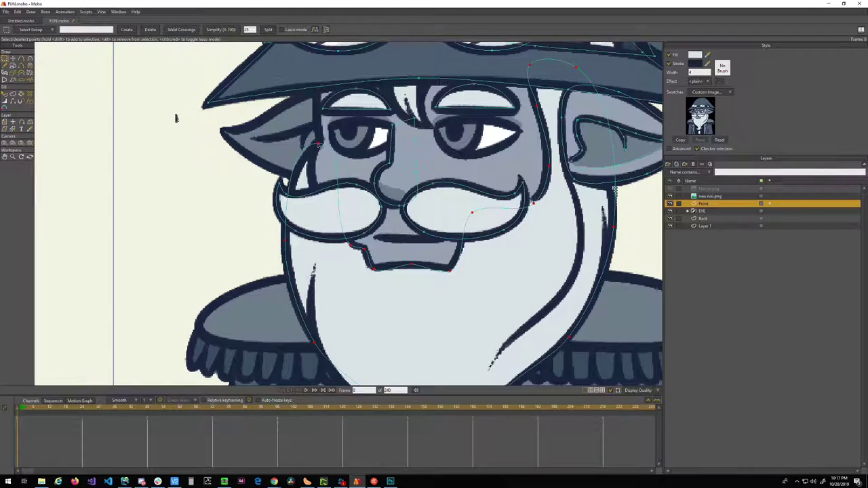
{"action": "key", "text": "c"}
{"action": "left_click_drag", "start_coordinate": [320, 147], "coordinate": [127, 152]}
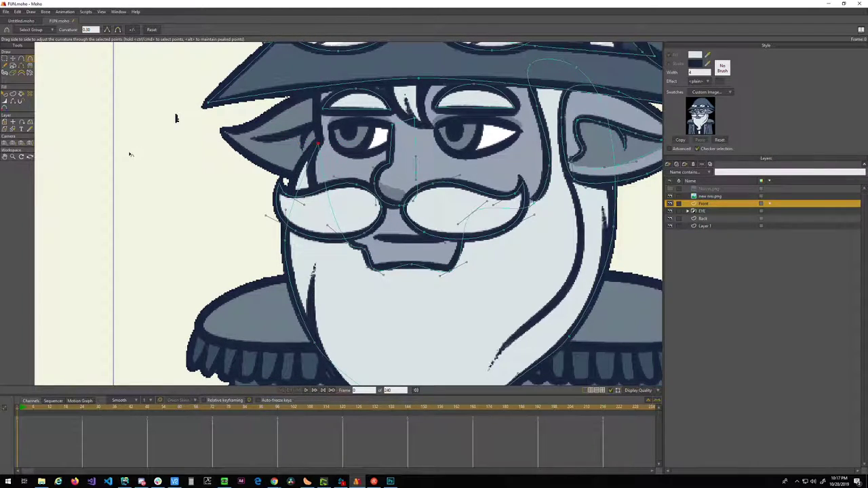
{"action": "key", "text": "t"}
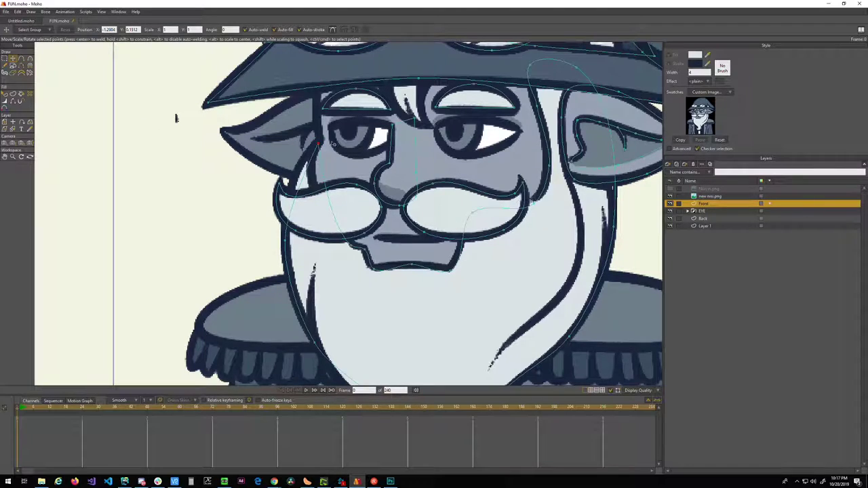
{"action": "left_click_drag", "start_coordinate": [319, 145], "coordinate": [316, 146]}
{"action": "key", "text": "a"}
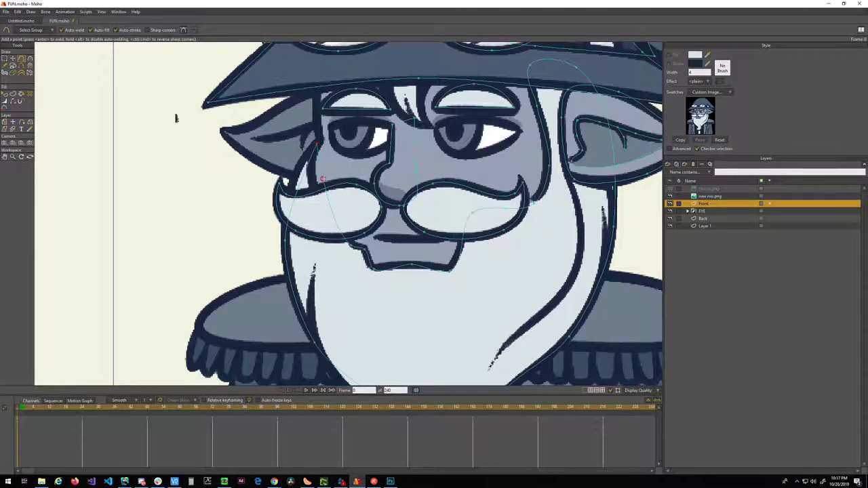
{"action": "left_click_drag", "start_coordinate": [317, 145], "coordinate": [313, 187]}
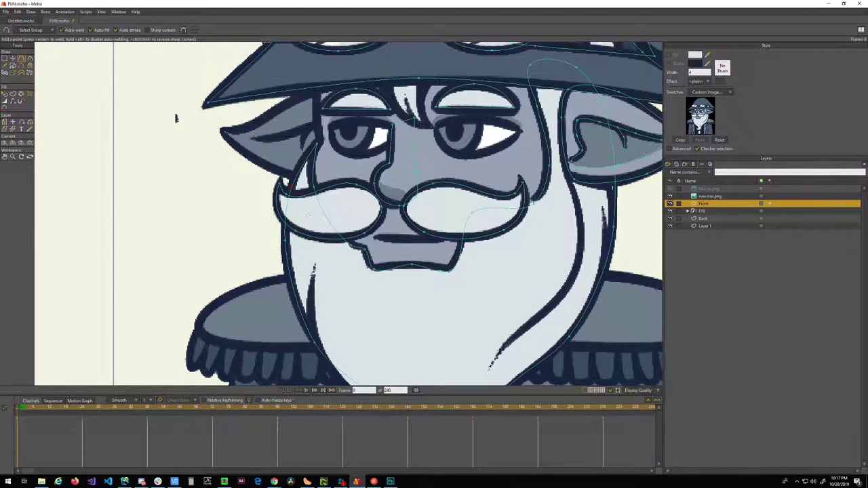
- Set the curvature at the tip of the beard's curl to 0 and adjust the curl's inner edge to the reference
{"action": "left_click_drag", "start_coordinate": [308, 214], "coordinate": [297, 127]}
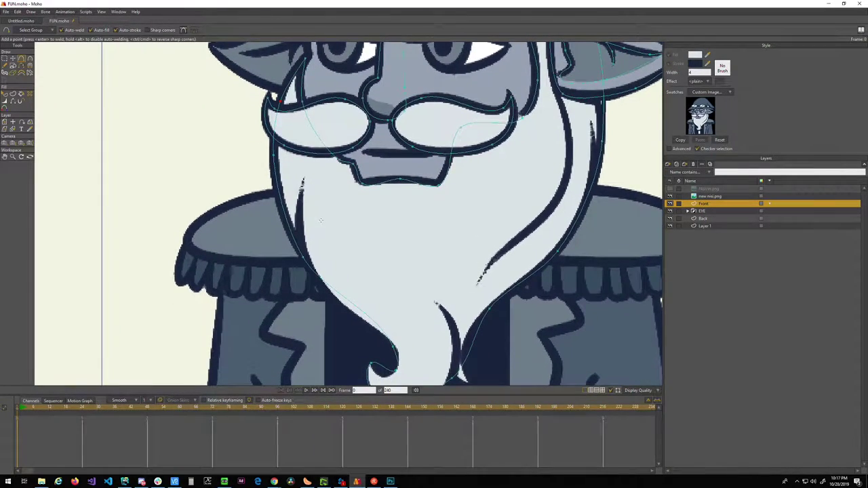
{"action": "left_click_drag", "start_coordinate": [334, 264], "coordinate": [314, 218]}
{"action": "scroll", "coordinate": [313, 217], "scroll_direction": "down", "scroll_amount": 4}
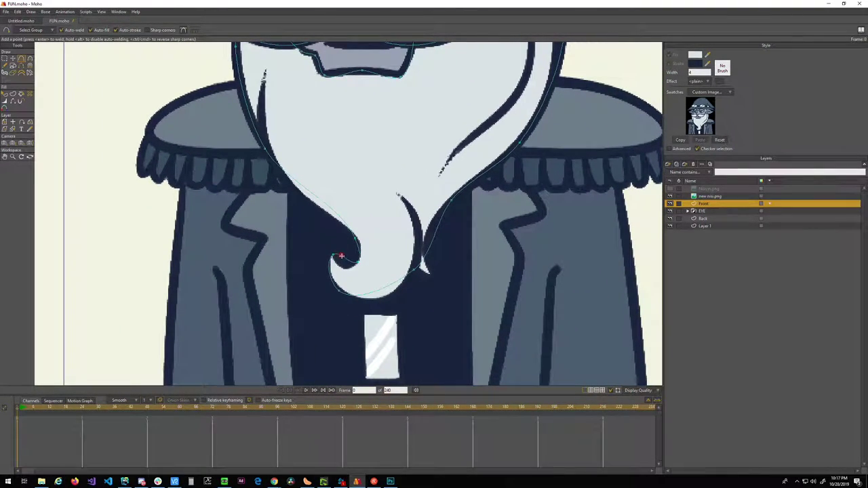
{"action": "key", "text": "g"}
{"action": "left_click", "coordinate": [333, 256]}
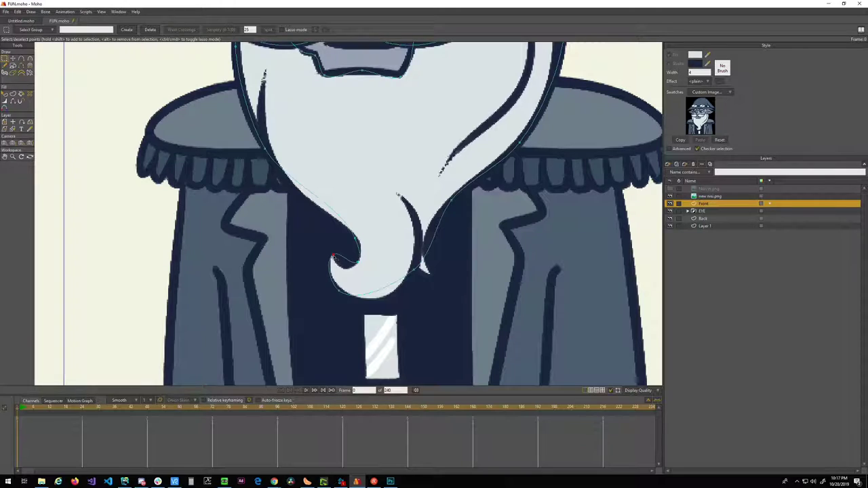
{"action": "key", "text": "c"}
{"action": "left_click_drag", "start_coordinate": [335, 257], "coordinate": [19, 267]}
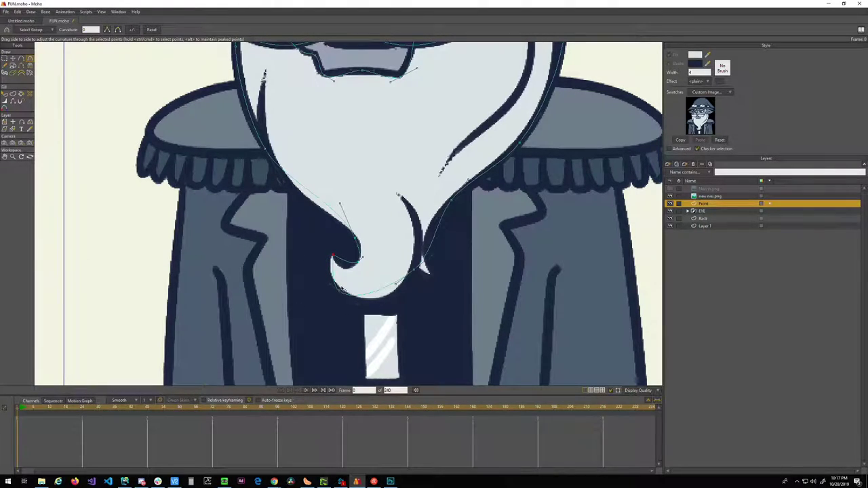
{"action": "key", "text": "t"}
{"action": "left_click_drag", "start_coordinate": [333, 255], "coordinate": [360, 256]}
- Add points to the beard outline on the edge above the curl and along the tip's lower edge, following the reference
{"action": "left_click_drag", "start_coordinate": [310, 213], "coordinate": [331, 193]}
{"action": "key", "text": "a"}
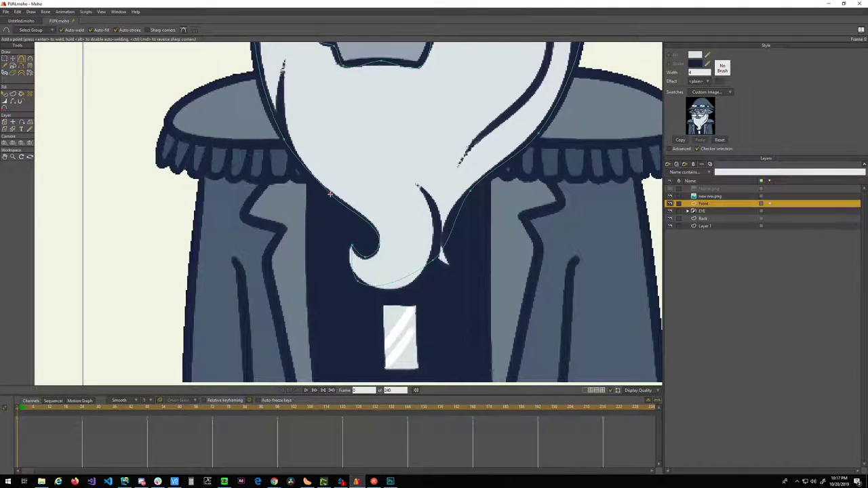
{"action": "left_click_drag", "start_coordinate": [334, 226], "coordinate": [312, 203]}
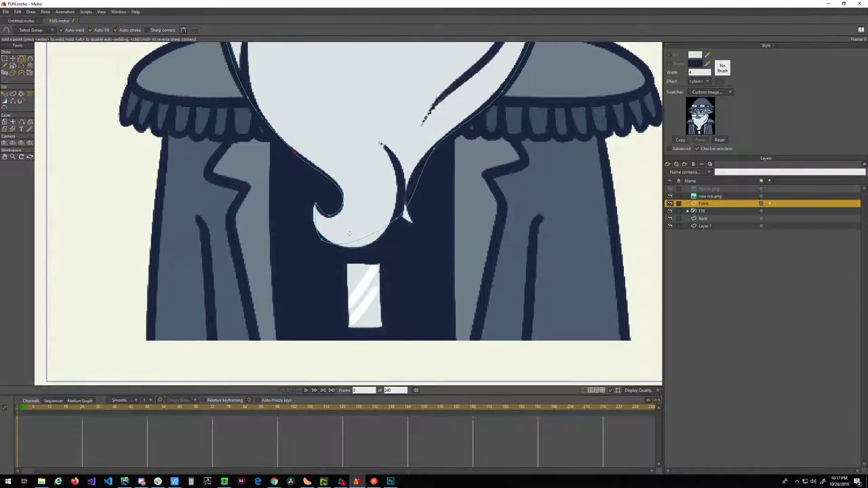
{"action": "key", "text": "t"}
{"action": "left_click", "coordinate": [323, 240]}
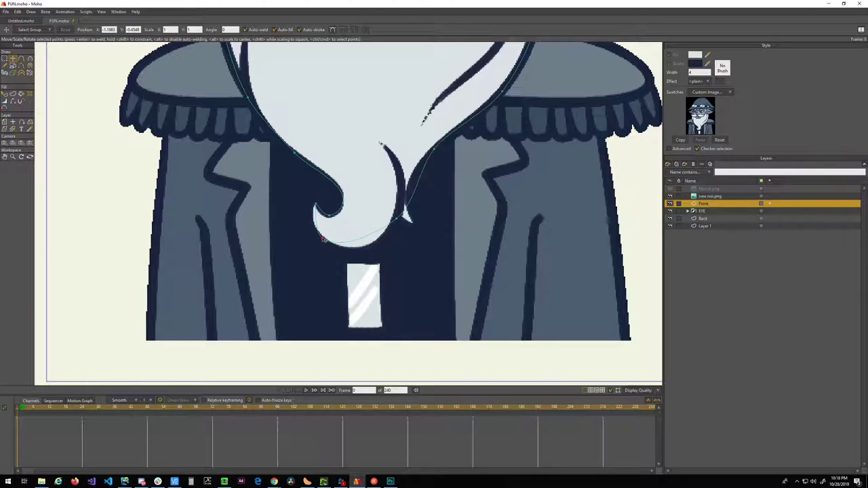
{"action": "key", "text": "a"}
{"action": "left_click_drag", "start_coordinate": [359, 238], "coordinate": [363, 251]}
{"action": "left_click_drag", "start_coordinate": [381, 213], "coordinate": [343, 282]}
{"action": "mouse_move", "coordinate": [360, 237]}
{"action": "left_mouse_down"}
{"action": "mouse_move", "coordinate": [355, 259]}
{"action": "mouse_move", "coordinate": [329, 275]}
{"action": "mouse_move", "coordinate": [298, 258]}
{"action": "mouse_move", "coordinate": [282, 234]}
{"action": "mouse_move", "coordinate": [274, 280]}
{"action": "mouse_move", "coordinate": [313, 255]}
{"action": "left_mouse_up"}
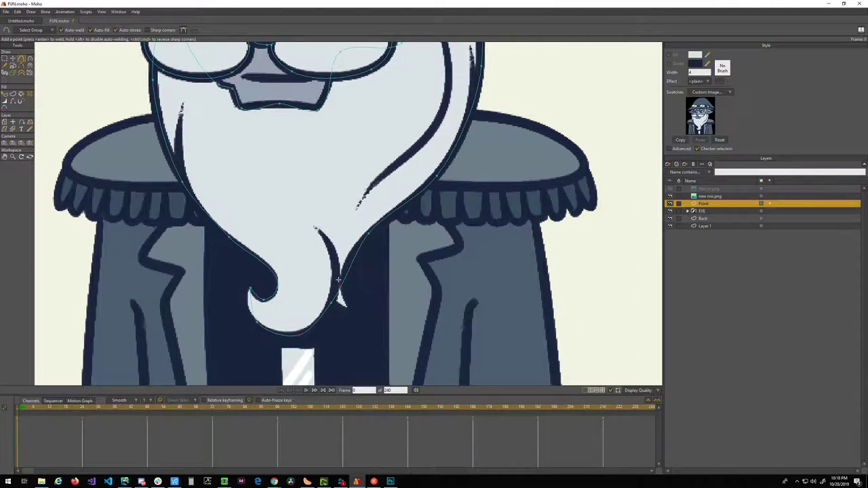
{"action": "scroll", "coordinate": [335, 278], "scroll_direction": "down", "scroll_amount": 4}
{"action": "scroll", "coordinate": [370, 302], "scroll_direction": "up", "scroll_amount": 3}
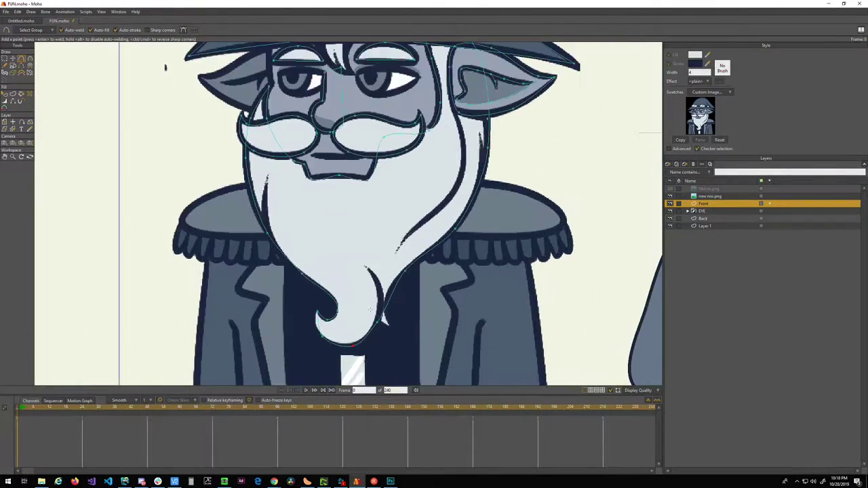
- Reposition the beard outline's points along the ear-side edge, between the curl and the ear, to follow the reference
{"action": "scroll", "coordinate": [365, 268], "scroll_direction": "down", "scroll_amount": 1}
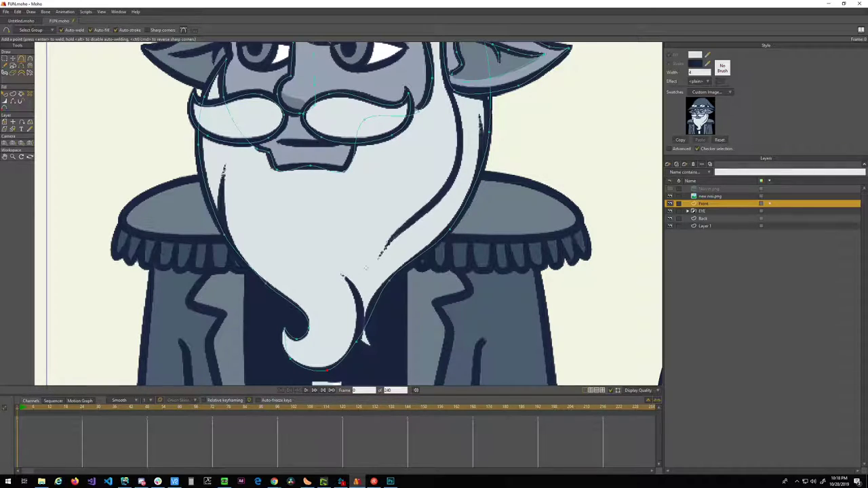
{"action": "key", "text": "t"}
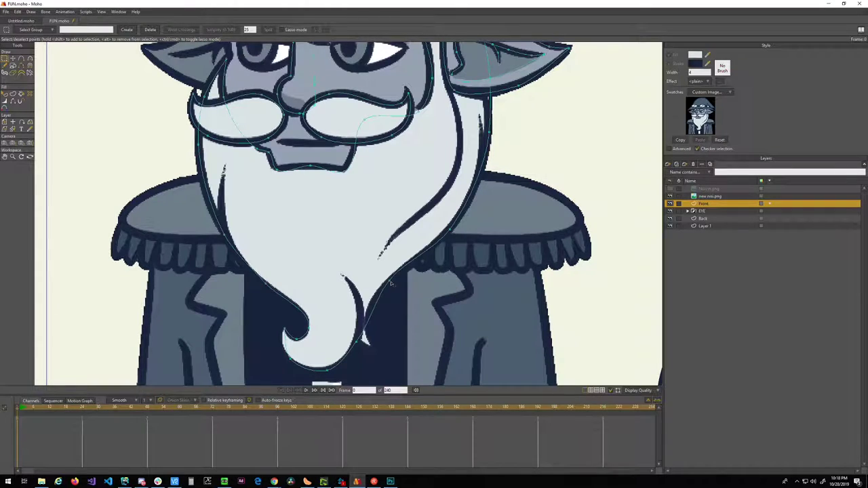
{"action": "left_click_drag", "start_coordinate": [390, 281], "coordinate": [286, 355]}
{"action": "left_click_drag", "start_coordinate": [362, 284], "coordinate": [355, 289]}
{"action": "left_click_drag", "start_coordinate": [398, 214], "coordinate": [395, 290]}
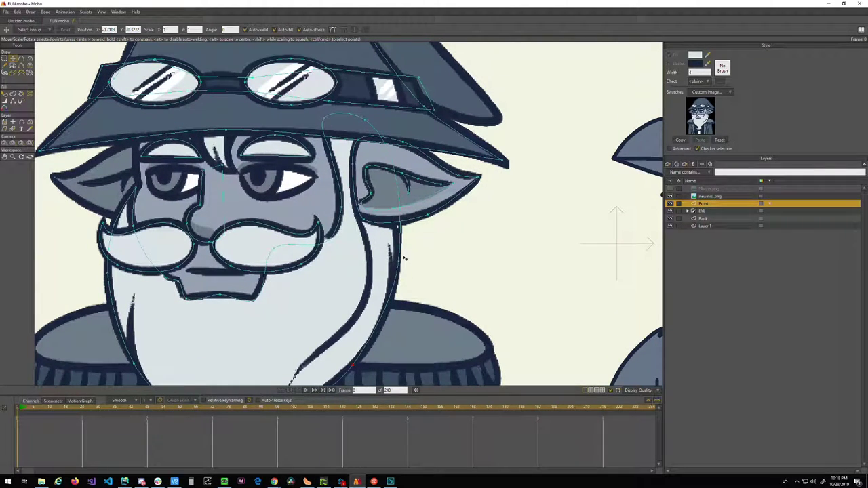
{"action": "left_click", "coordinate": [398, 263]}
{"action": "left_click_drag", "start_coordinate": [369, 248], "coordinate": [392, 301]}
{"action": "key", "text": "g"}
- Reposition the beard outline's points along the mouth's lower edge and adjust the curvature through them to match the reference
{"action": "left_click_drag", "start_coordinate": [35, 217], "coordinate": [156, 121]}
{"action": "scroll", "coordinate": [391, 267], "scroll_direction": "down", "scroll_amount": 2}
{"action": "scroll", "coordinate": [368, 237], "scroll_direction": "up", "scroll_amount": 10}
{"action": "scroll", "coordinate": [371, 212], "scroll_direction": "down", "scroll_amount": 3}
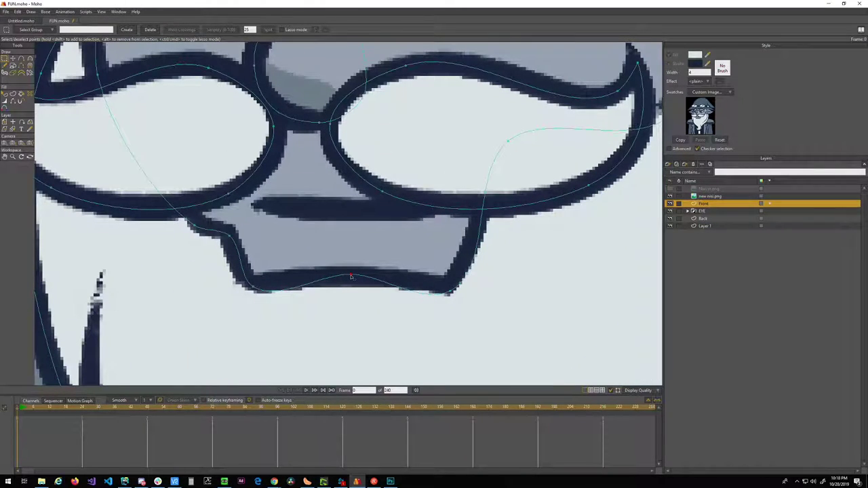
{"action": "key", "text": "t"}
{"action": "left_click_drag", "start_coordinate": [351, 277], "coordinate": [665, 294]}
{"action": "key", "text": "c"}
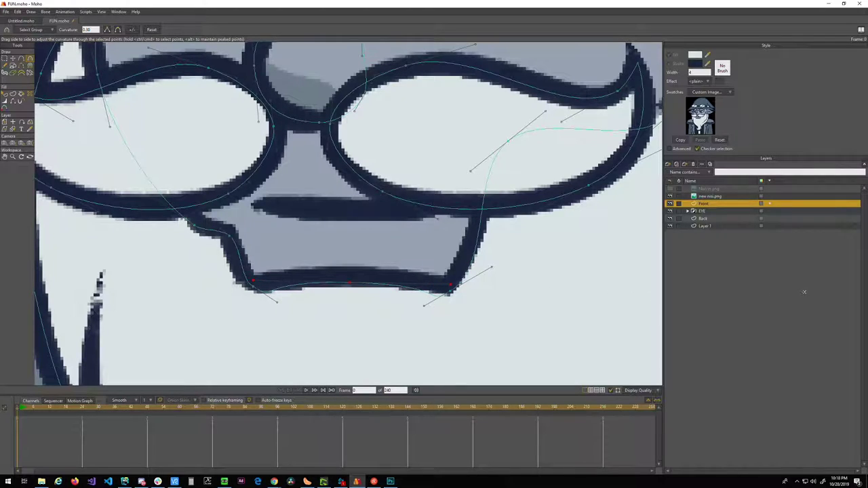
{"action": "scroll", "coordinate": [312, 329], "scroll_direction": "down", "scroll_amount": 5}
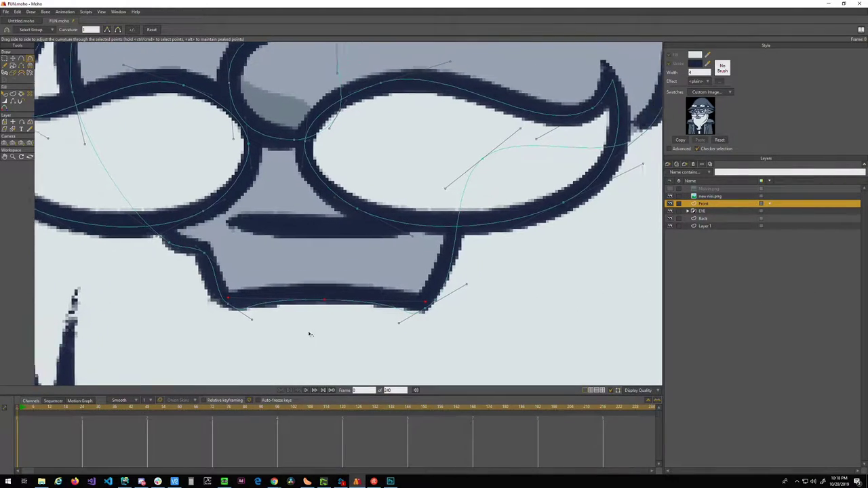
{"action": "scroll", "coordinate": [311, 333], "scroll_direction": "up", "scroll_amount": 1}
{"action": "scroll", "coordinate": [310, 333], "scroll_direction": "down", "scroll_amount": 4}
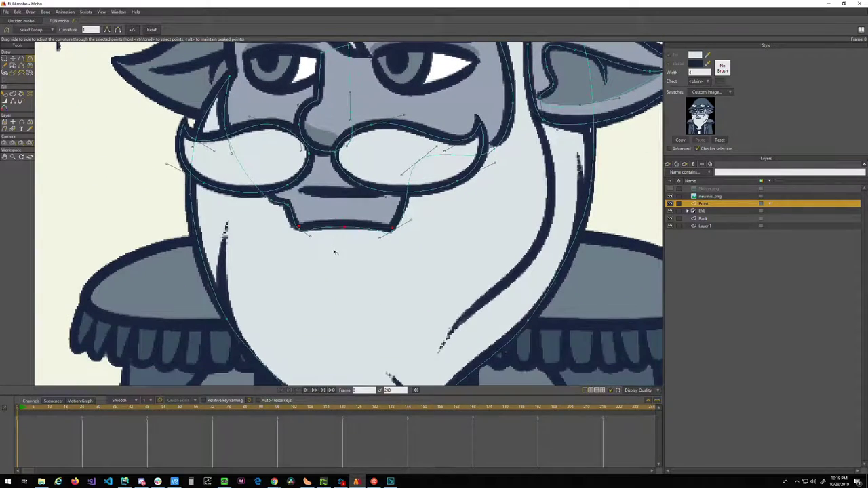
{"action": "key", "text": "g"}
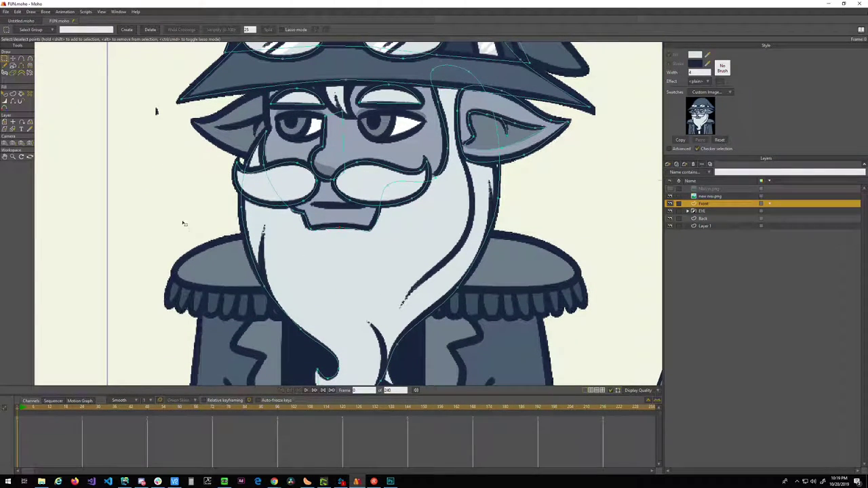
- Hide the reference image and send the beard shape on the Front layer behind the face, moustache and ear shapes
{"action": "key", "text": "q"}
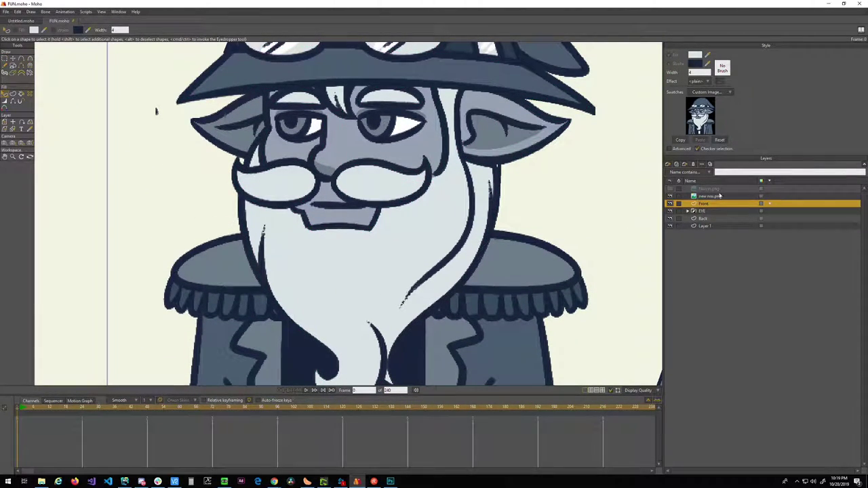
{"action": "left_click", "coordinate": [702, 219]}
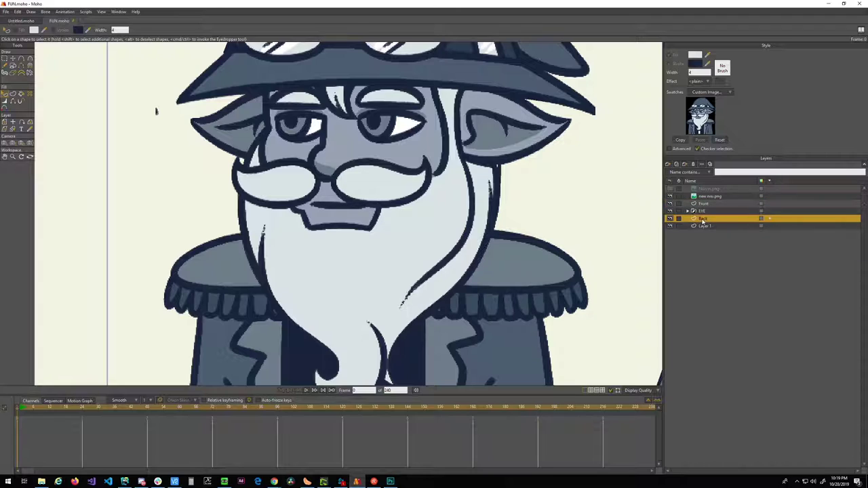
{"action": "left_click", "coordinate": [670, 196]}
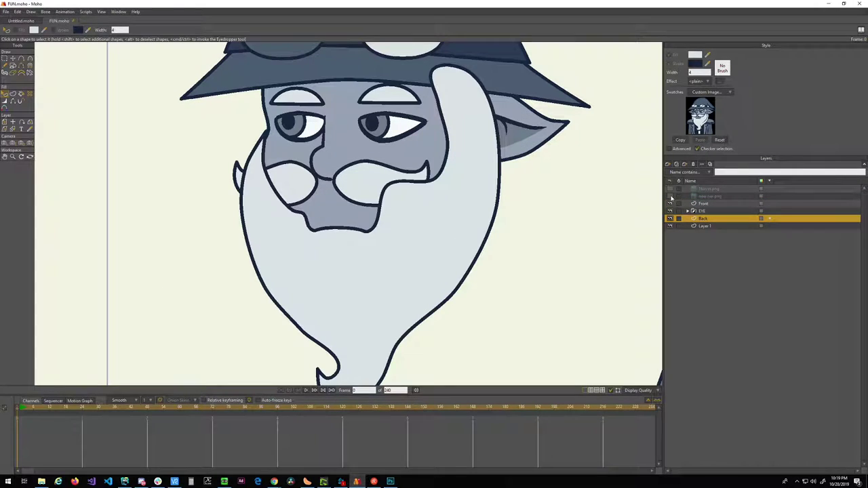
{"action": "left_click", "coordinate": [420, 228]}
{"action": "left_click", "coordinate": [703, 203]}
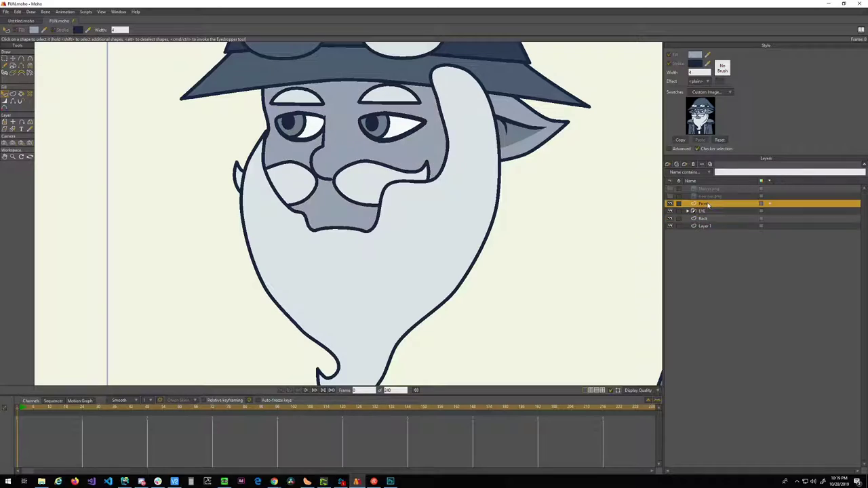
{"action": "left_click", "coordinate": [416, 251]}
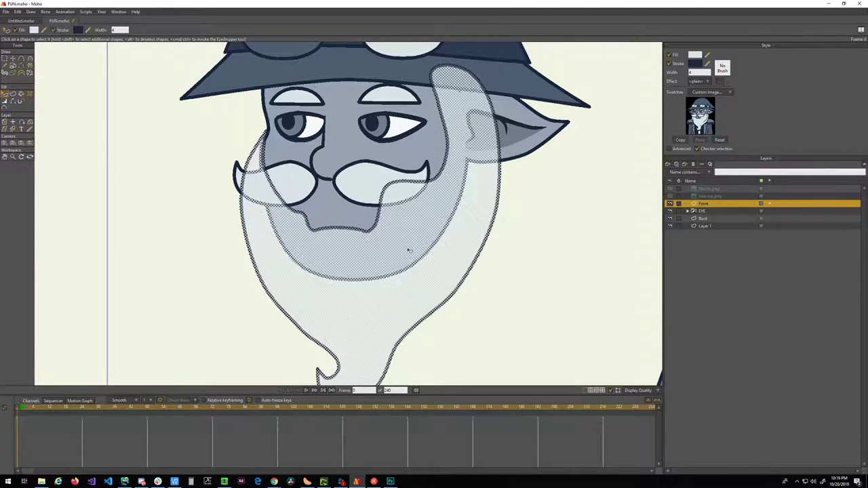
{"action": "key", "text": "shift+Down"}
{"action": "left_click", "coordinate": [527, 286]}
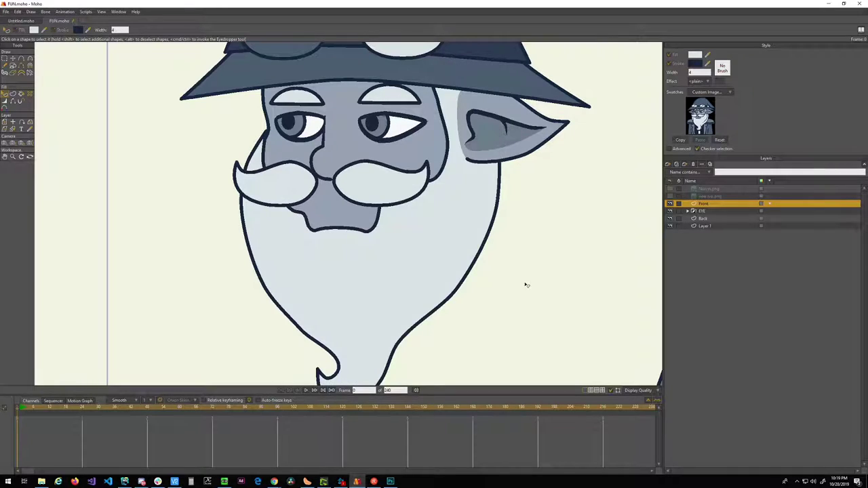
- Examine how the ear, hat and face overlap the beard, toggling the Front layer's visibility to compare
{"action": "scroll", "coordinate": [451, 258], "scroll_direction": "up", "scroll_amount": 3}
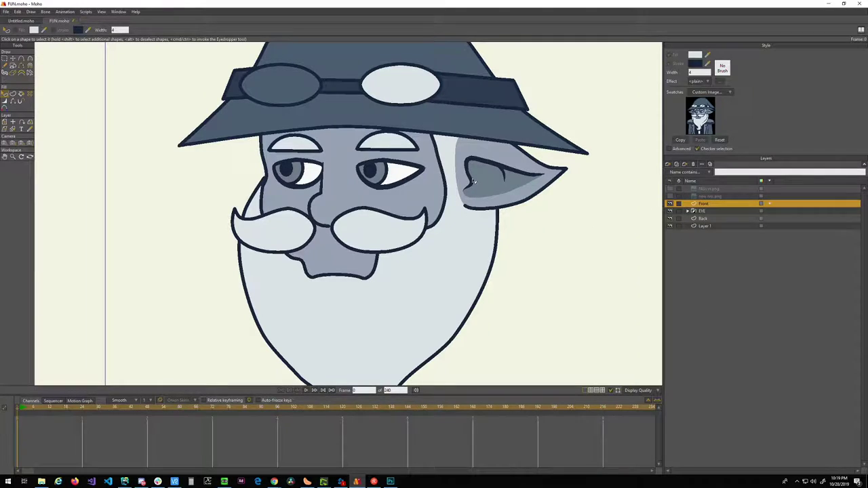
{"action": "scroll", "coordinate": [461, 162], "scroll_direction": "up", "scroll_amount": 4}
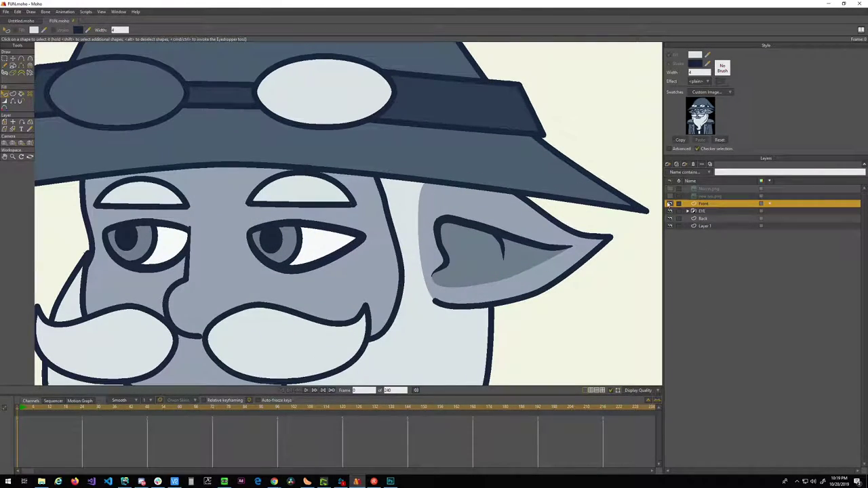
{"action": "left_click", "coordinate": [669, 204]}
{"action": "left_click", "coordinate": [670, 203]}
{"action": "left_click", "coordinate": [669, 203]}
{"action": "left_click", "coordinate": [669, 203]}
{"action": "scroll", "coordinate": [487, 266], "scroll_direction": "down", "scroll_amount": 4}
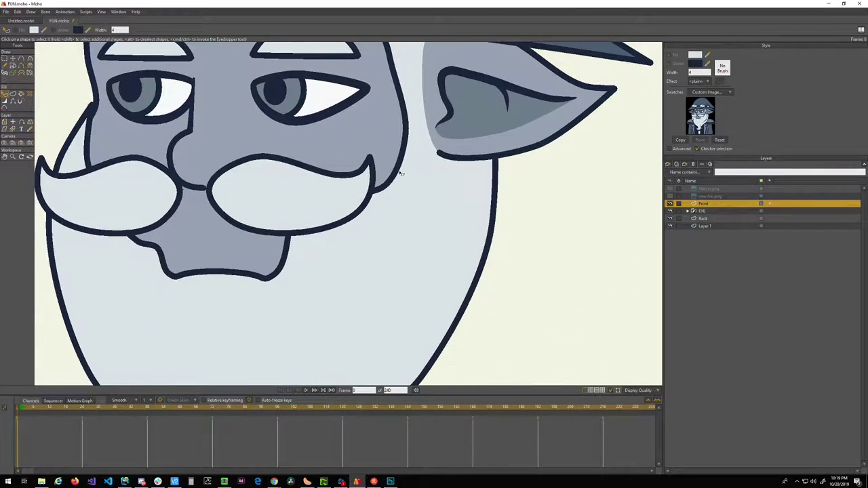
- Show the reference image again and compare the traced beard with its inner strand lines and curl
{"action": "left_click", "coordinate": [670, 196]}
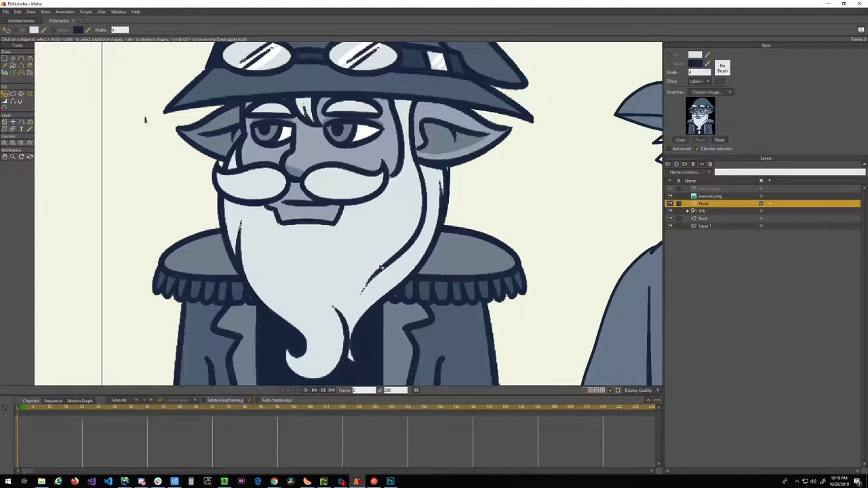
{"action": "mouse_move", "coordinate": [435, 202]}
{"action": "left_mouse_down"}
{"action": "mouse_move", "coordinate": [417, 253]}
{"action": "mouse_move", "coordinate": [455, 183]}
{"action": "left_mouse_up"}
{"action": "left_click_drag", "start_coordinate": [372, 258], "coordinate": [420, 200]}
{"action": "mouse_move", "coordinate": [311, 170]}
{"action": "left_mouse_down"}
{"action": "mouse_move", "coordinate": [302, 185]}
{"action": "mouse_move", "coordinate": [324, 194]}
{"action": "mouse_move", "coordinate": [308, 169]}
{"action": "left_mouse_up"}
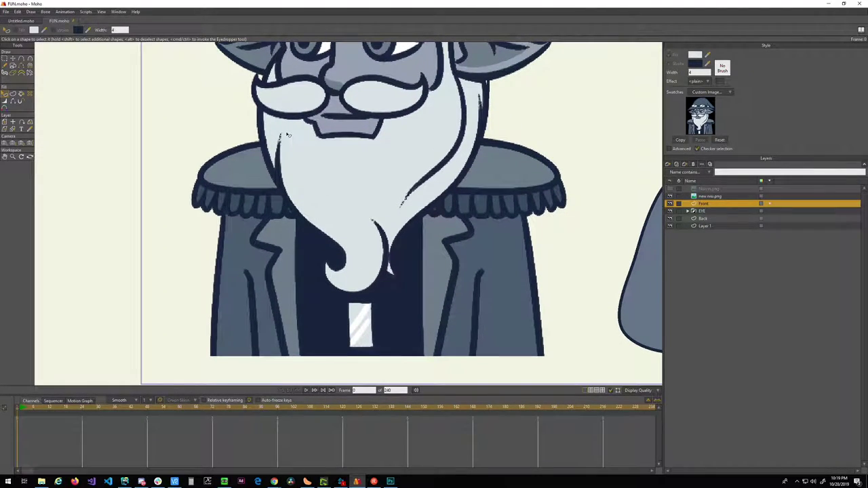
{"action": "left_click", "coordinate": [669, 196]}
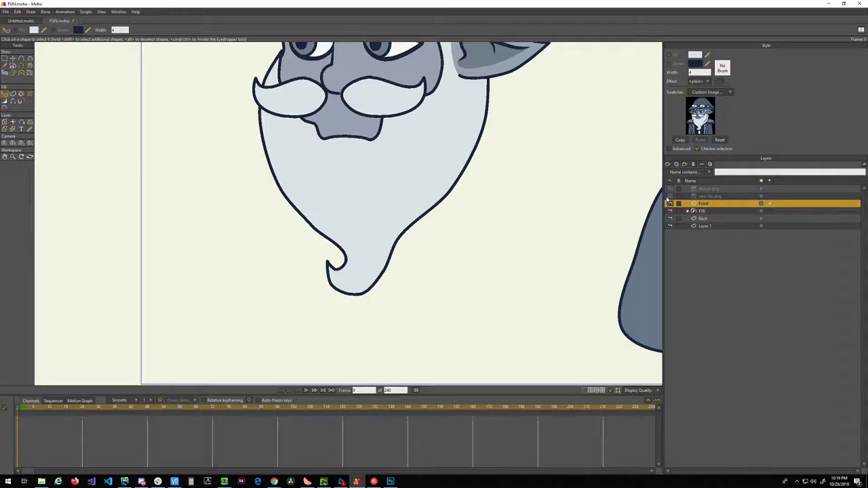
{"action": "left_click", "coordinate": [670, 196]}
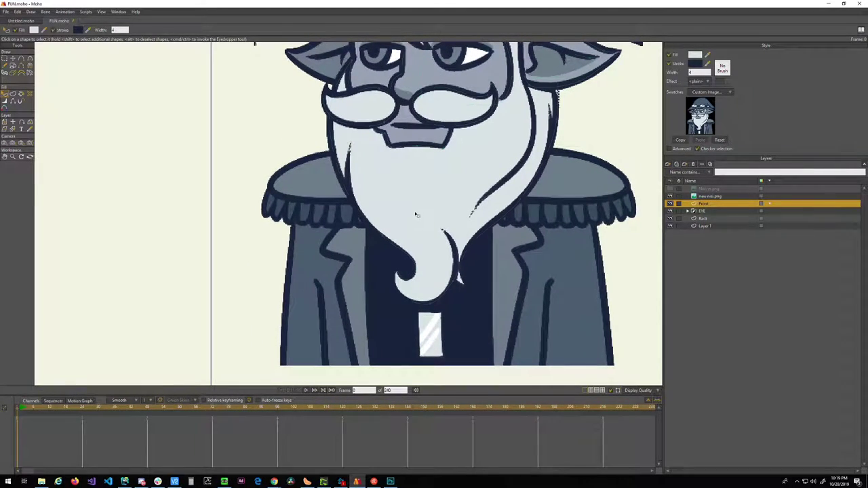
{"action": "key", "text": "g"}
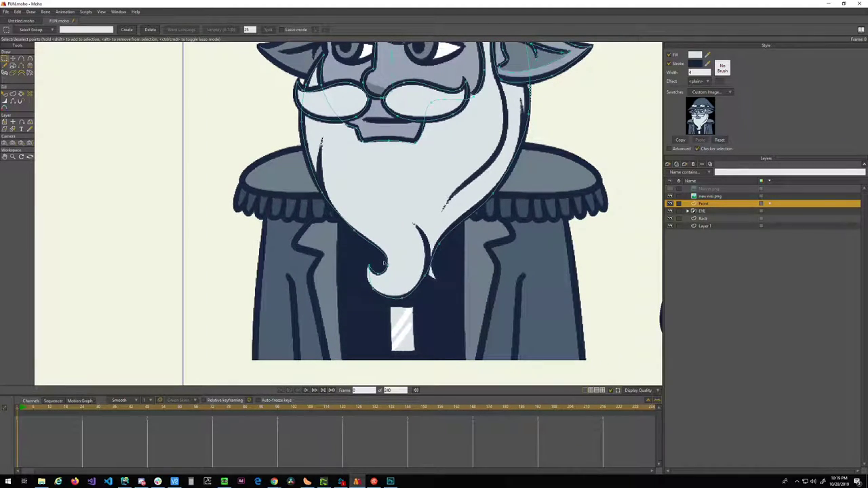
- Delete the points forming the curl at the bottom of the beard outline
{"action": "left_click", "coordinate": [368, 269]}
{"action": "key", "text": "Delete"}
{"action": "left_click_drag", "start_coordinate": [379, 276], "coordinate": [415, 293]}
- Make the beard outline's lower right tip a sharp corner and adjust the point above it to follow the reference
{"action": "key", "text": "t"}
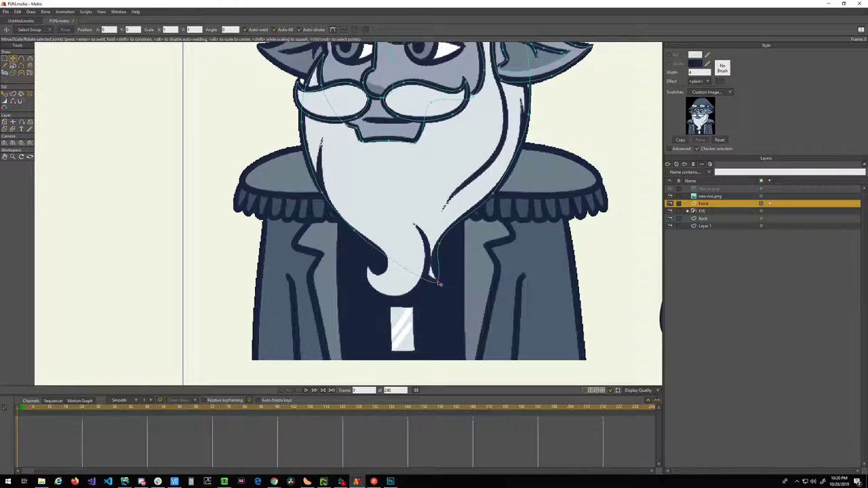
{"action": "key", "text": "c"}
{"action": "left_click_drag", "start_coordinate": [439, 284], "coordinate": [95, 285]}
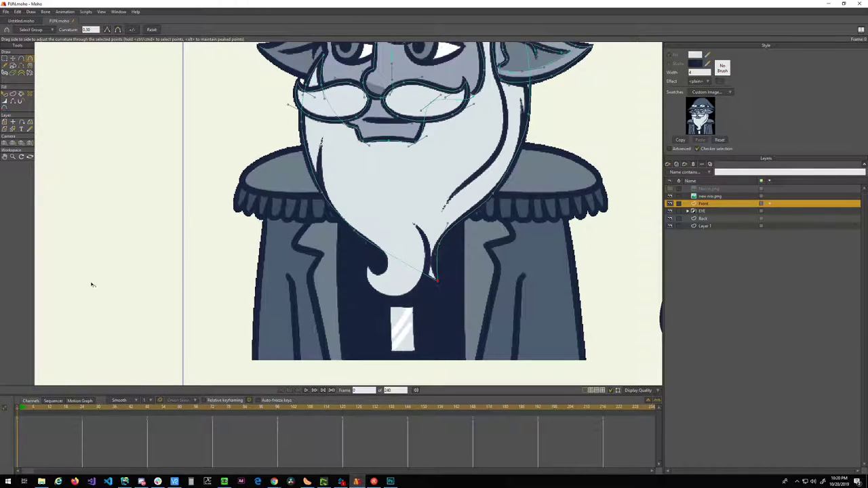
{"action": "key", "text": "t"}
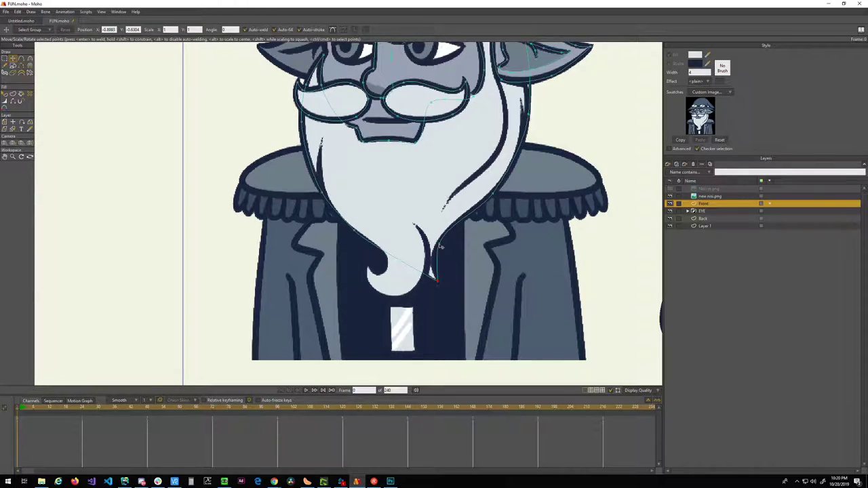
{"action": "left_click_drag", "start_coordinate": [403, 223], "coordinate": [431, 254]}
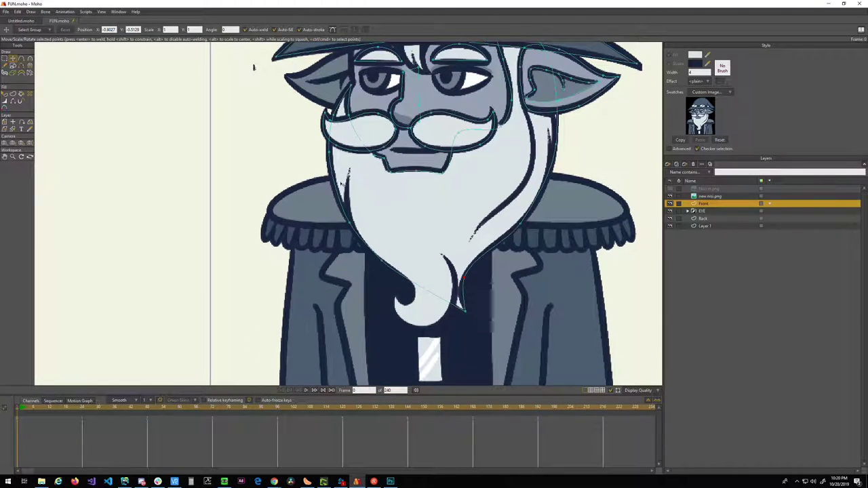
- Trace a closed shape for the beard's front strand, from the upper left line around the curled tip and back through the beard
{"action": "left_click_drag", "start_coordinate": [387, 190], "coordinate": [330, 234]}
{"action": "mouse_move", "coordinate": [199, 110]}
{"action": "left_mouse_down"}
{"action": "mouse_move", "coordinate": [232, 52]}
{"action": "mouse_move", "coordinate": [228, 65]}
{"action": "left_mouse_up"}
{"action": "key", "text": "a"}
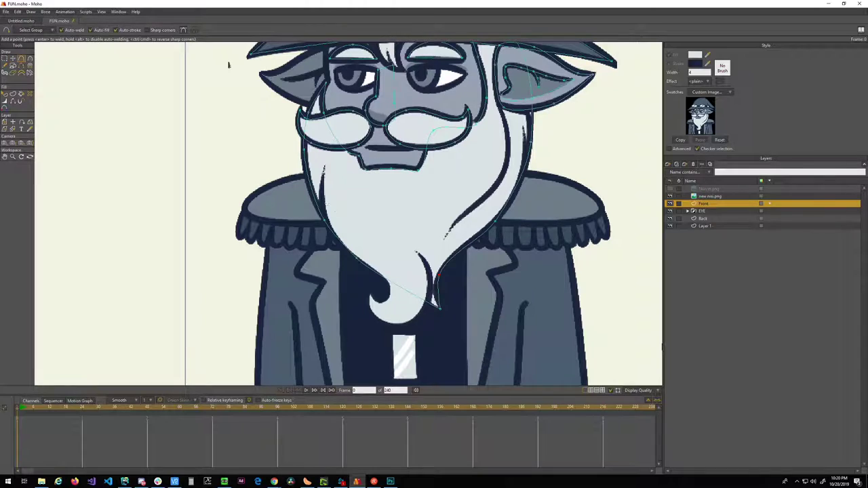
{"action": "mouse_move", "coordinate": [326, 160]}
{"action": "left_mouse_down"}
{"action": "mouse_move", "coordinate": [321, 210]}
{"action": "mouse_move", "coordinate": [345, 263]}
{"action": "left_mouse_up"}
{"action": "scroll", "coordinate": [349, 267], "scroll_direction": "up", "scroll_amount": 2}
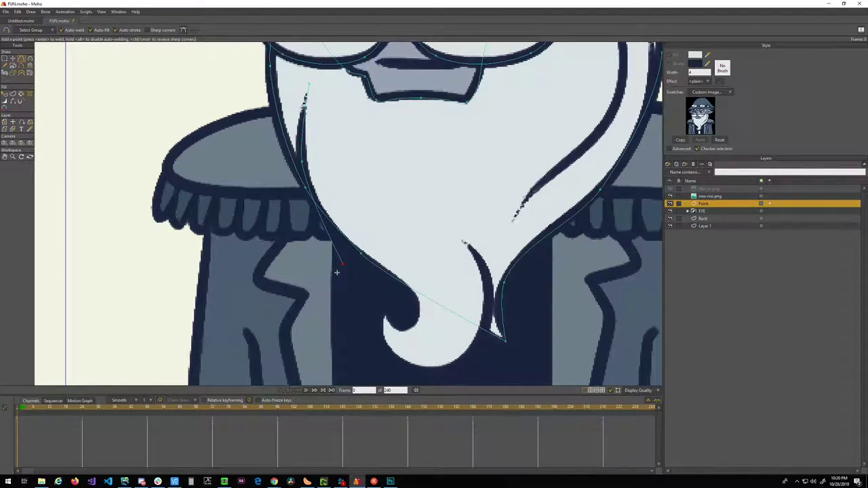
{"action": "left_click_drag", "start_coordinate": [343, 264], "coordinate": [462, 240]}
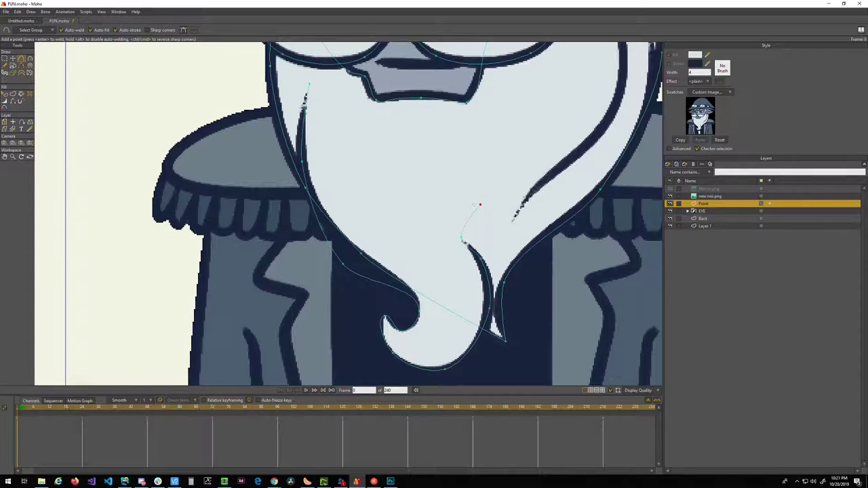
{"action": "left_click_drag", "start_coordinate": [374, 140], "coordinate": [309, 84]}
{"action": "left_click_drag", "start_coordinate": [336, 132], "coordinate": [333, 134]}
- Set the curvature of the front strand's top left point to 0
{"action": "key", "text": "g"}
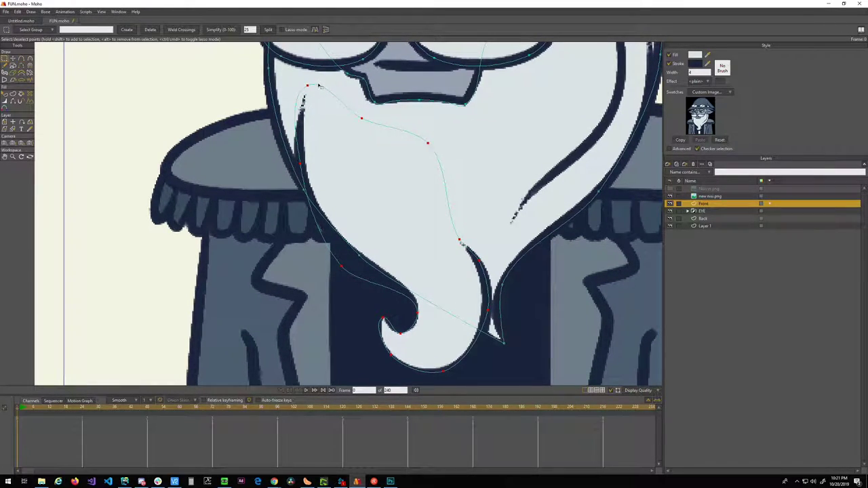
{"action": "left_click", "coordinate": [308, 85]}
{"action": "key", "text": "c"}
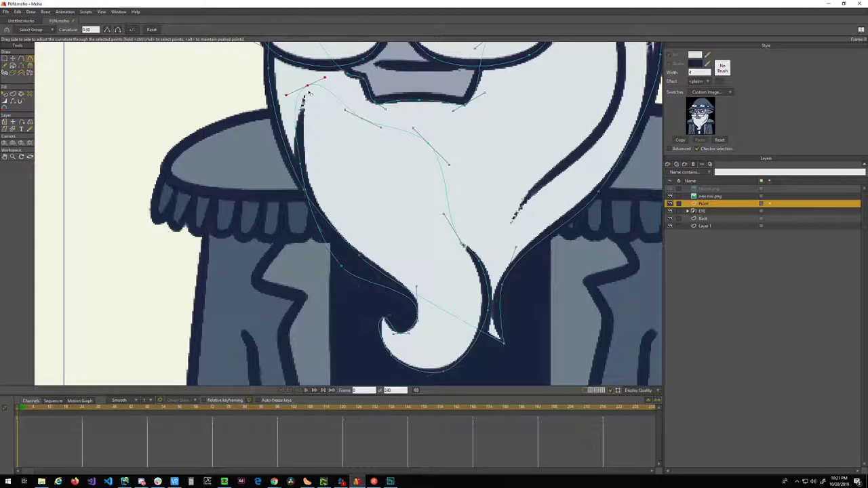
{"action": "left_click_drag", "start_coordinate": [309, 85], "coordinate": [226, 88]}
{"action": "mouse_move", "coordinate": [353, 211]}
{"action": "left_mouse_down"}
{"action": "mouse_move", "coordinate": [340, 164]}
{"action": "mouse_move", "coordinate": [354, 208]}
{"action": "left_mouse_up"}
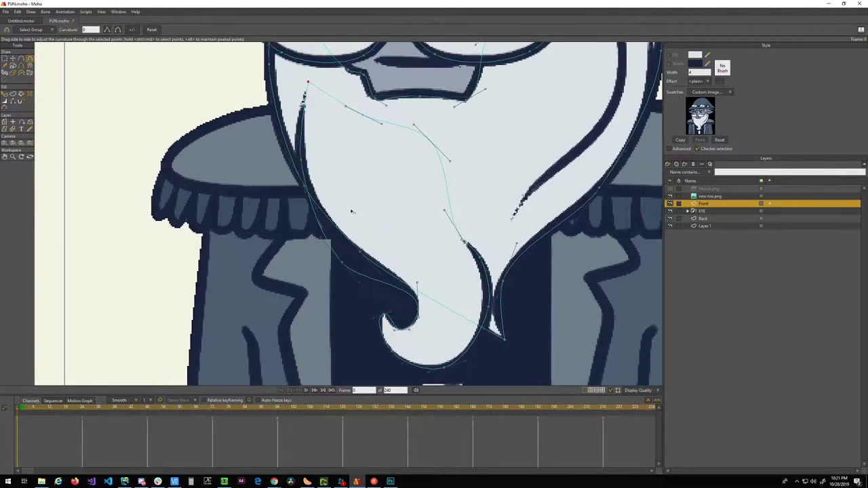
- Reposition the front strand's points at its top tip and along its left edge to match the reference beard
{"action": "key", "text": "t"}
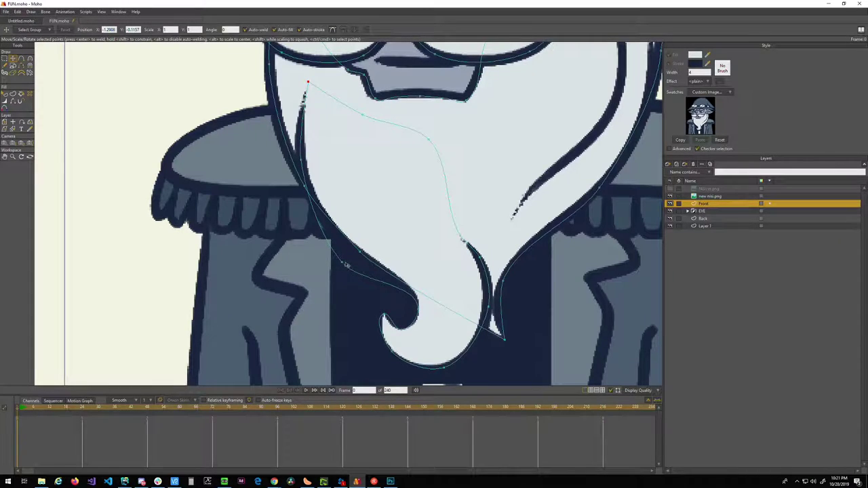
{"action": "scroll", "coordinate": [341, 263], "scroll_direction": "up", "scroll_amount": 2}
{"action": "scroll", "coordinate": [341, 273], "scroll_direction": "down", "scroll_amount": 1}
{"action": "left_click_drag", "start_coordinate": [342, 264], "coordinate": [346, 286]}
{"action": "left_click_drag", "start_coordinate": [303, 189], "coordinate": [306, 198]}
{"action": "scroll", "coordinate": [310, 164], "scroll_direction": "up", "scroll_amount": 1}
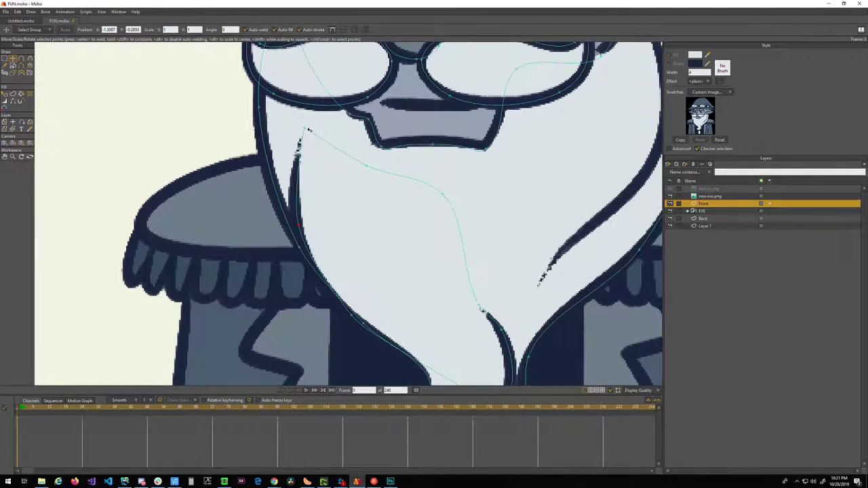
{"action": "left_click_drag", "start_coordinate": [304, 128], "coordinate": [300, 138]}
{"action": "left_click_drag", "start_coordinate": [300, 228], "coordinate": [296, 208]}
{"action": "left_click_drag", "start_coordinate": [352, 317], "coordinate": [337, 290]}
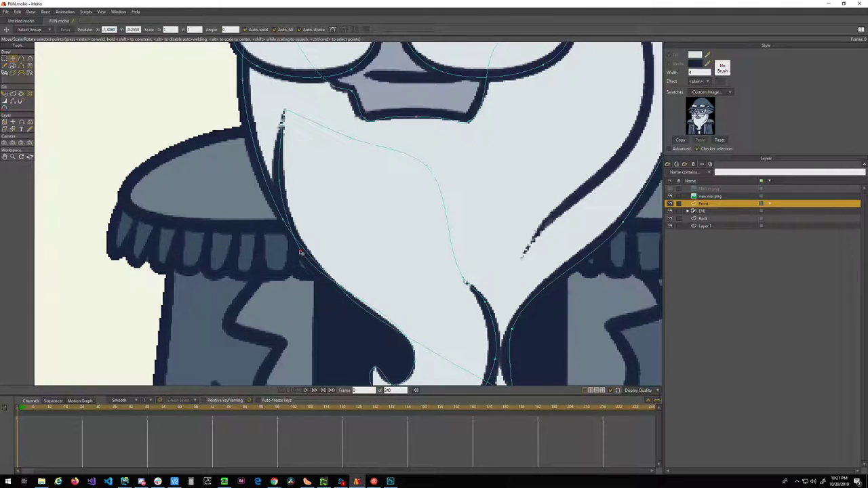
{"action": "left_click", "coordinate": [299, 252]}
{"action": "left_click_drag", "start_coordinate": [341, 307], "coordinate": [297, 248]}
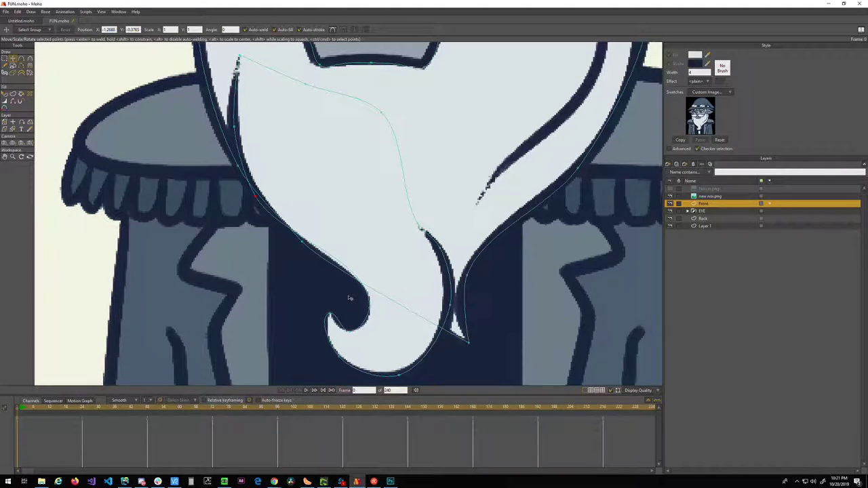
- Add a point to the front strand's left edge just above the curl
{"action": "key", "text": "a"}
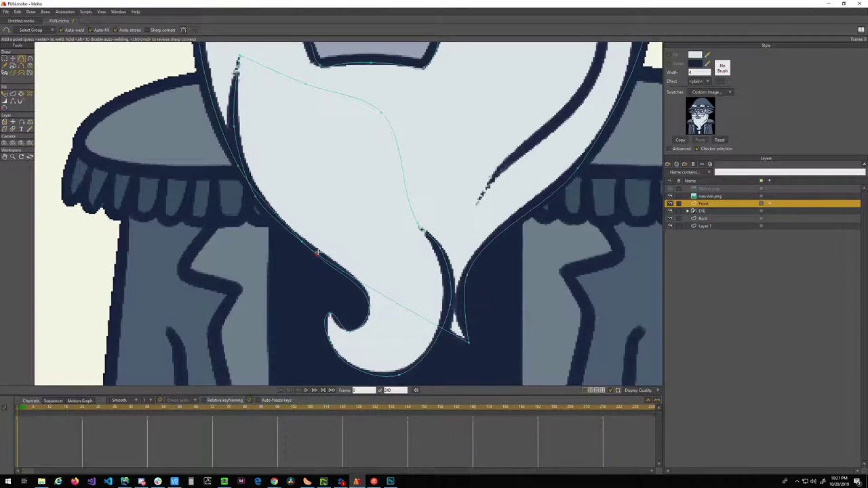
{"action": "left_click_drag", "start_coordinate": [313, 256], "coordinate": [336, 253]}
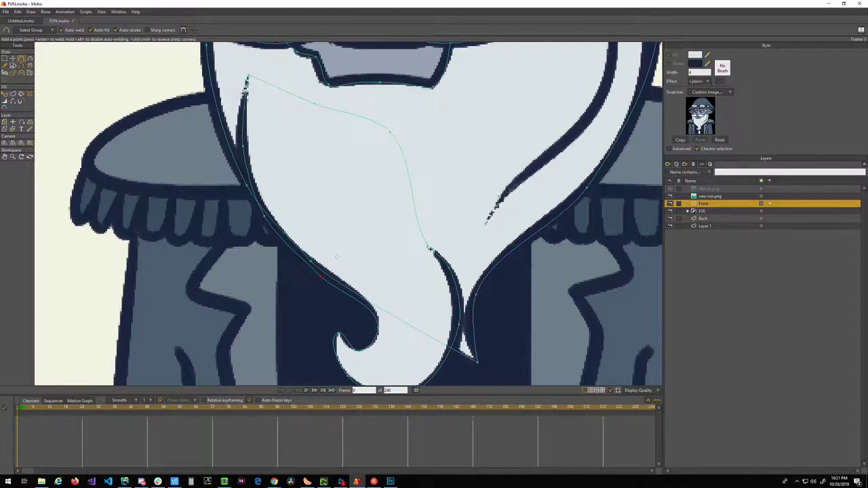
{"action": "key", "text": "g"}
{"action": "left_click", "coordinate": [290, 281]}
{"action": "left_click_drag", "start_coordinate": [289, 280], "coordinate": [275, 285]}
{"action": "scroll", "coordinate": [274, 285], "scroll_direction": "down", "scroll_amount": 1}
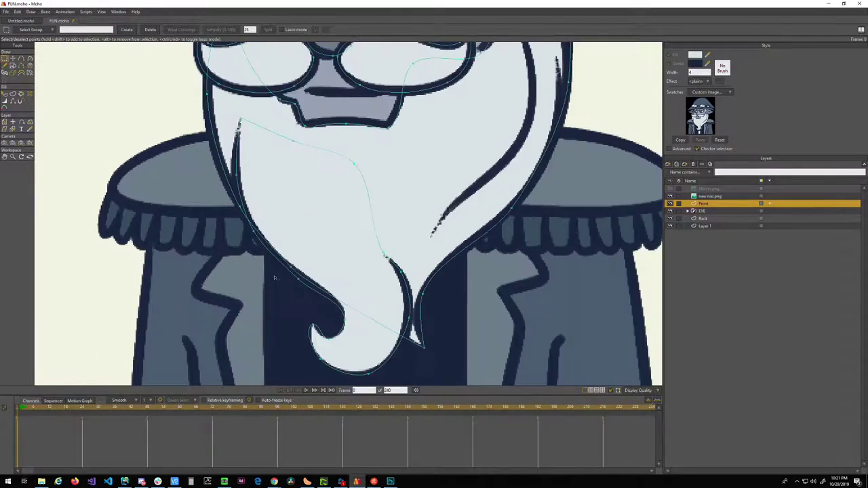
- Sharpen the point at the end of the front strand's curl by reducing its curvature to almost 0
{"action": "scroll", "coordinate": [282, 290], "scroll_direction": "up", "scroll_amount": 3}
{"action": "left_click_drag", "start_coordinate": [263, 231], "coordinate": [257, 220]}
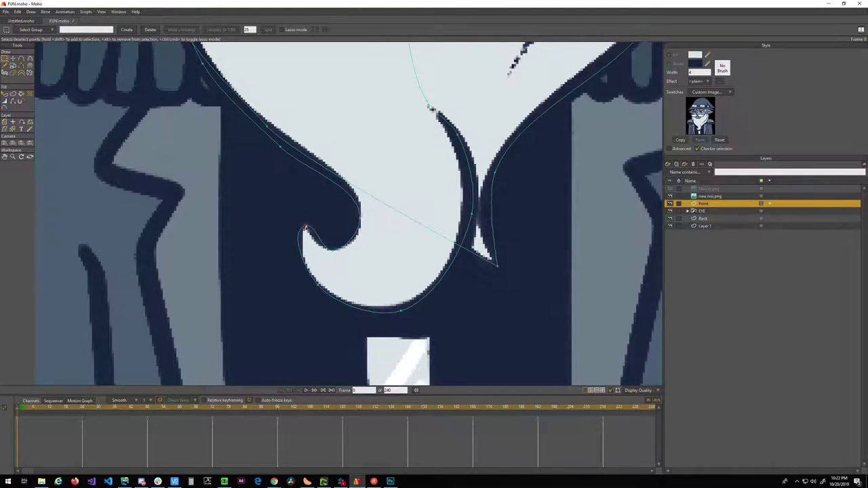
{"action": "key", "text": "c"}
{"action": "left_click_drag", "start_coordinate": [303, 230], "coordinate": [149, 232]}
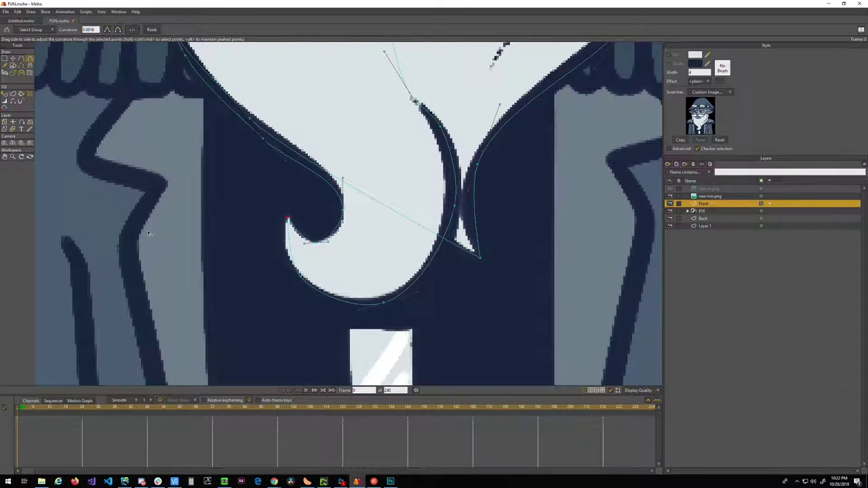
- Fit the front strand's points around the curl, the bottom curve and the right edge to the reference beard
{"action": "key", "text": "t"}
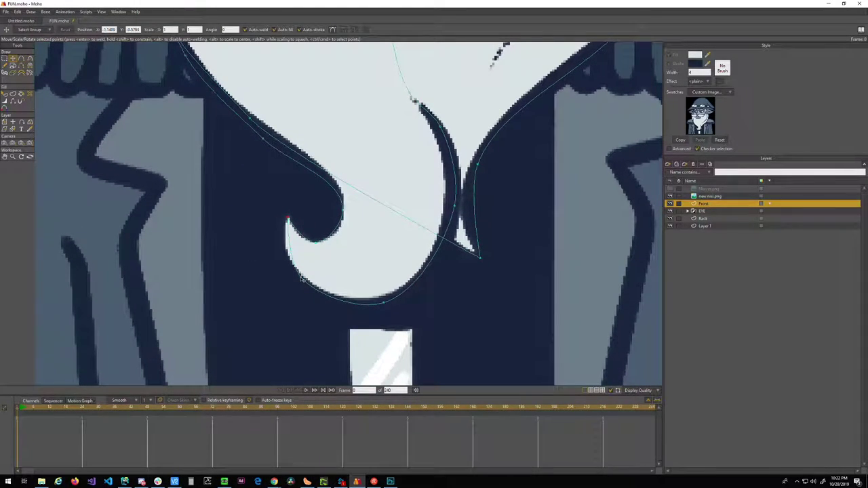
{"action": "left_click_drag", "start_coordinate": [288, 219], "coordinate": [290, 262]}
{"action": "left_click_drag", "start_coordinate": [362, 278], "coordinate": [338, 290]}
{"action": "left_click_drag", "start_coordinate": [379, 240], "coordinate": [387, 265]}
{"action": "left_click_drag", "start_coordinate": [446, 214], "coordinate": [429, 254]}
{"action": "left_click_drag", "start_coordinate": [373, 223], "coordinate": [388, 248]}
{"action": "left_click_drag", "start_coordinate": [414, 207], "coordinate": [433, 226]}
{"action": "left_click_drag", "start_coordinate": [352, 202], "coordinate": [370, 230]}
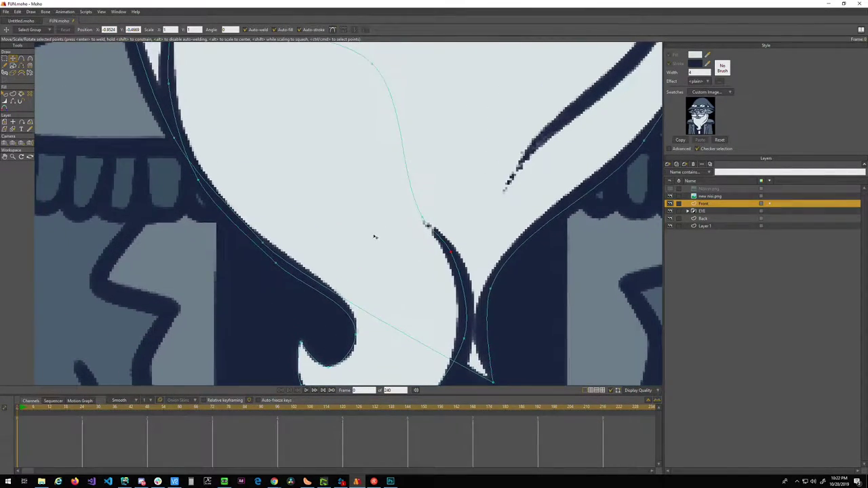
{"action": "scroll", "coordinate": [370, 231], "scroll_direction": "down", "scroll_amount": 3}
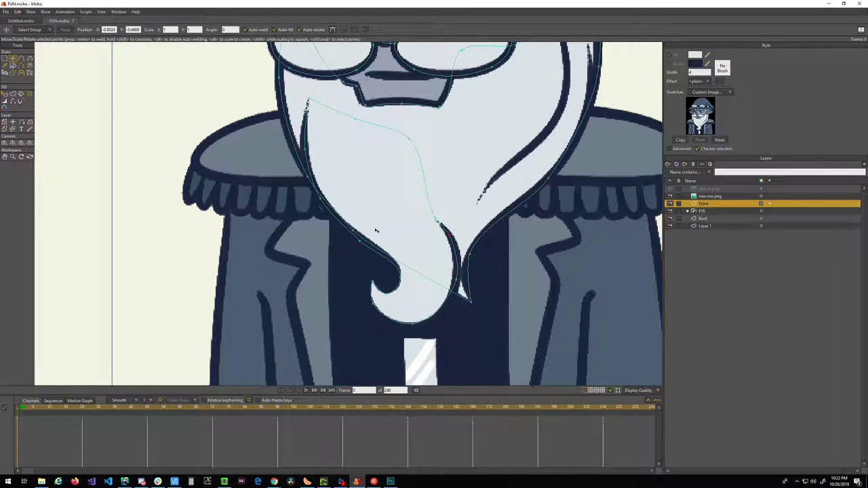
{"action": "key", "text": "g"}
{"action": "scroll", "coordinate": [343, 197], "scroll_direction": "up", "scroll_amount": 2}
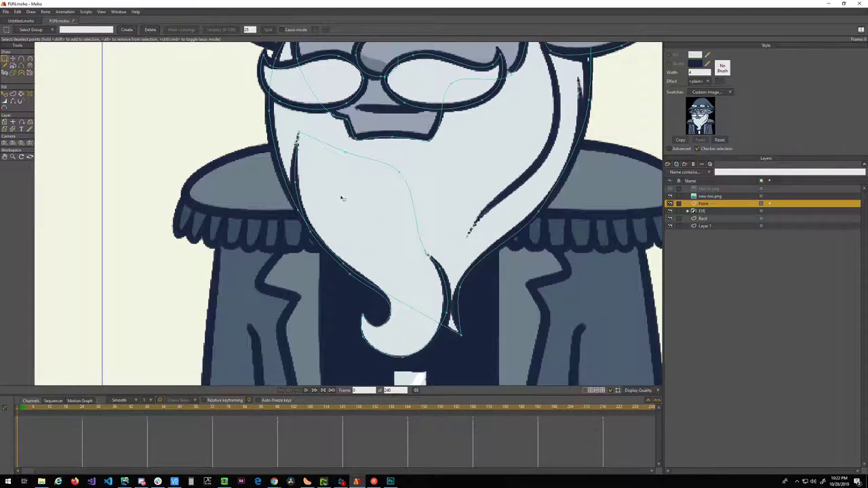
{"action": "left_click_drag", "start_coordinate": [257, 259], "coordinate": [273, 278]}
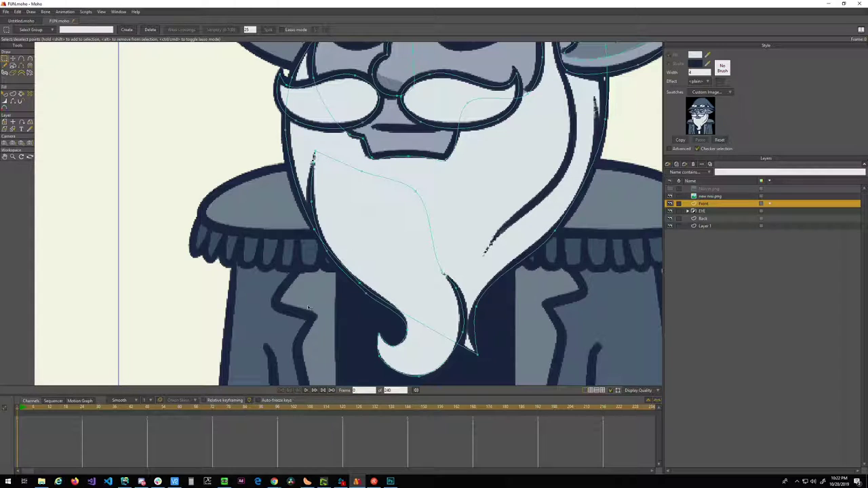
{"action": "left_click_drag", "start_coordinate": [268, 192], "coordinate": [255, 233]}
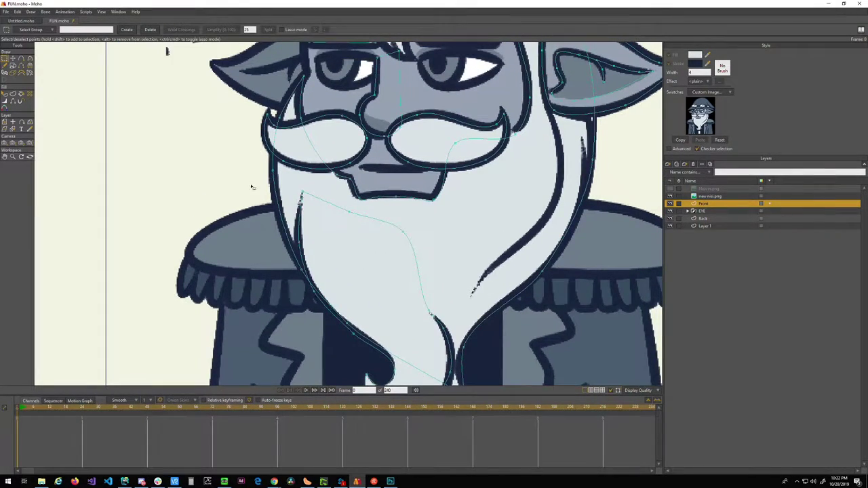
{"action": "left_click_drag", "start_coordinate": [252, 188], "coordinate": [245, 259]}
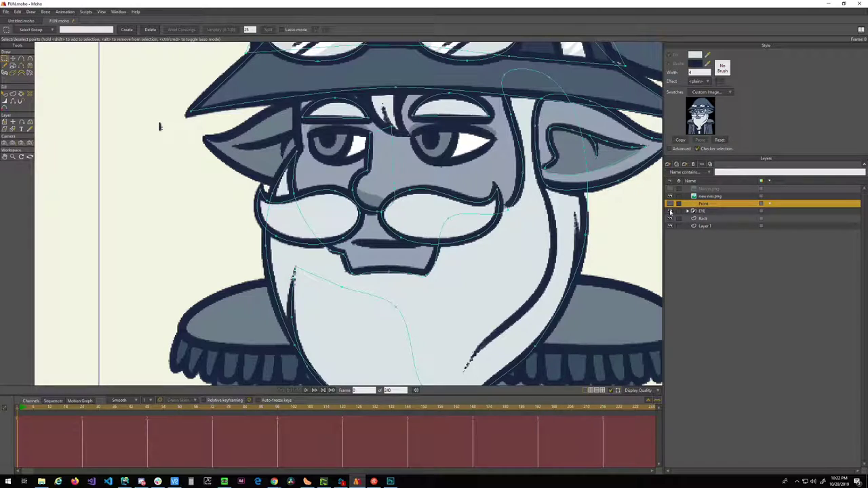
{"action": "scroll", "coordinate": [155, 102], "scroll_direction": "down", "scroll_amount": 5}
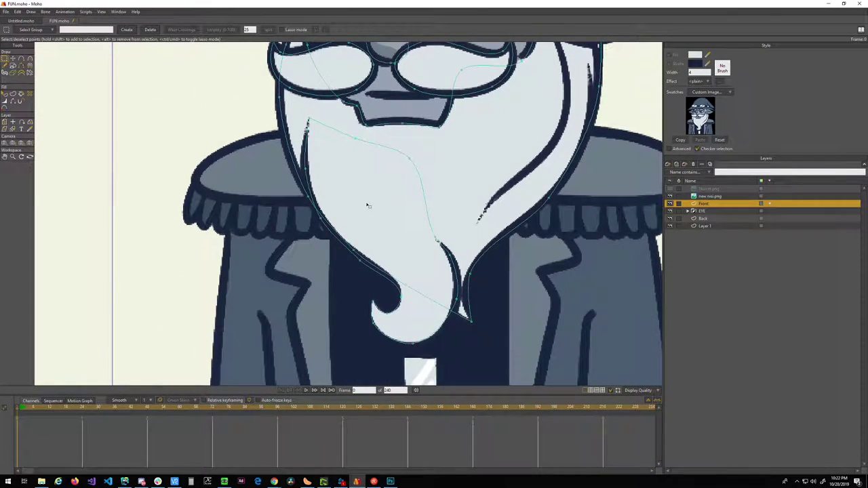
- Hide the reference image and the front strand shape's outline edges that cross the inside of the beard
{"action": "key", "text": "q"}
{"action": "left_click", "coordinate": [359, 207]}
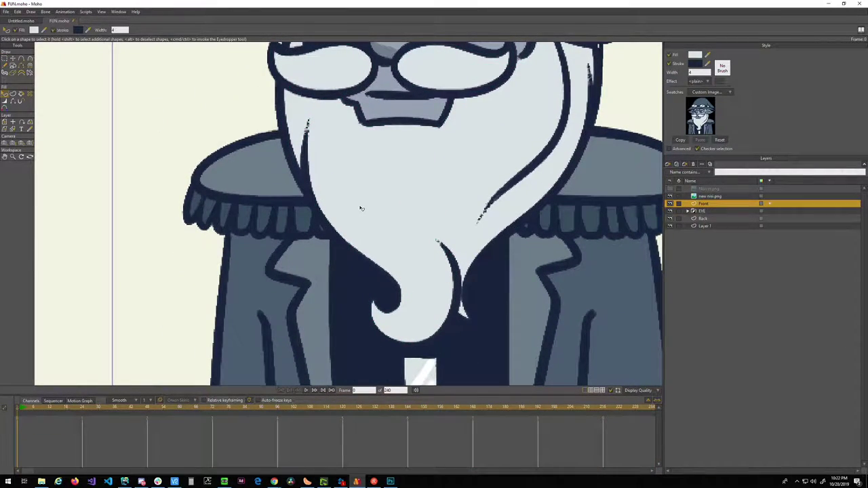
{"action": "left_click", "coordinate": [670, 196]}
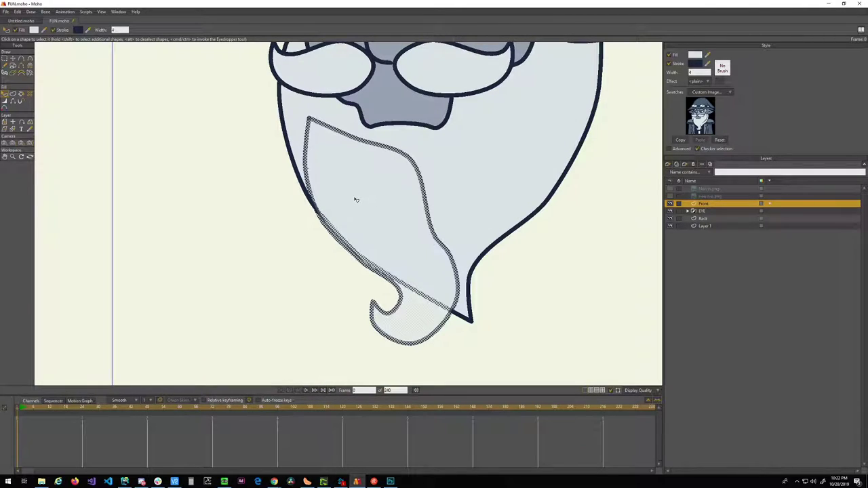
{"action": "key", "text": "h"}
{"action": "left_click", "coordinate": [335, 131]}
{"action": "left_click", "coordinate": [379, 145]}
{"action": "left_click", "coordinate": [419, 178]}
{"action": "left_click", "coordinate": [445, 249]}
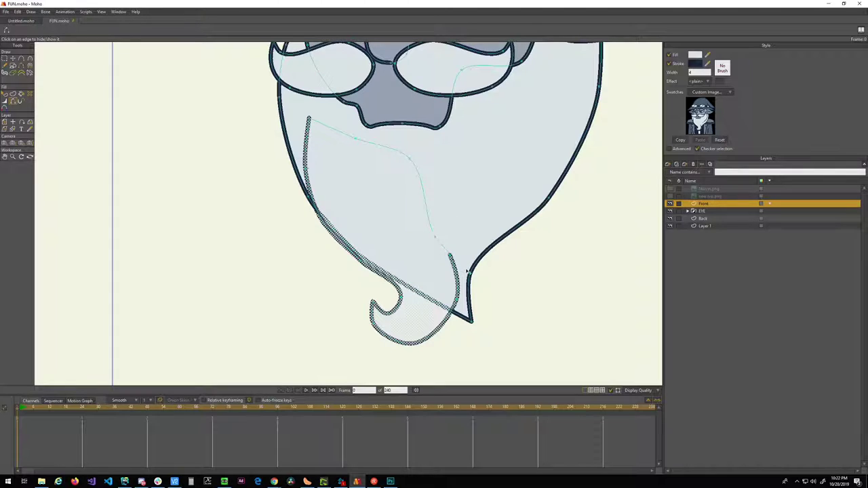
- Show the hidden edge at the right end of the front strand's line again and taper that end to width 0
{"action": "left_click", "coordinate": [670, 195]}
{"action": "left_click", "coordinate": [670, 196]}
{"action": "left_click", "coordinate": [669, 196]}
{"action": "scroll", "coordinate": [466, 251], "scroll_direction": "up", "scroll_amount": 3}
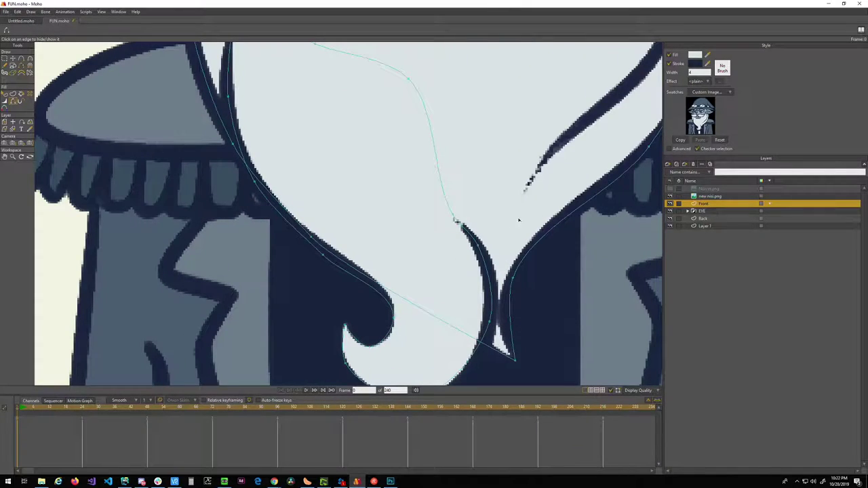
{"action": "left_click", "coordinate": [670, 197]}
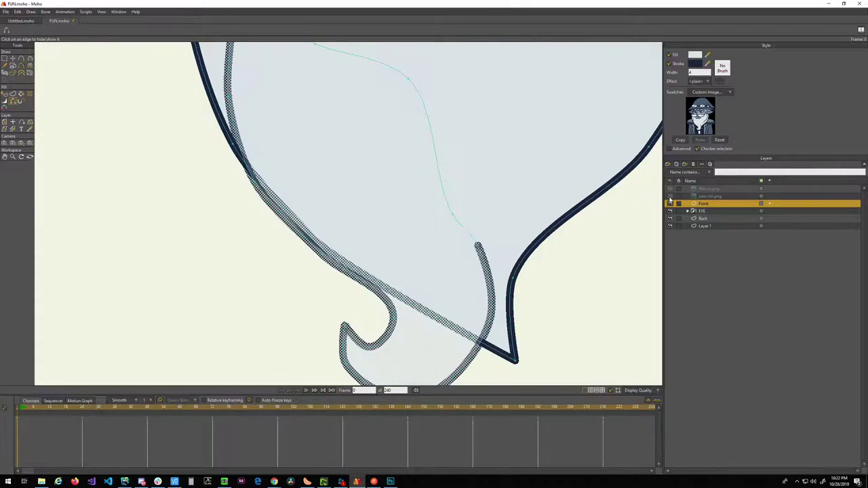
{"action": "left_click", "coordinate": [457, 227]}
{"action": "key", "text": "w"}
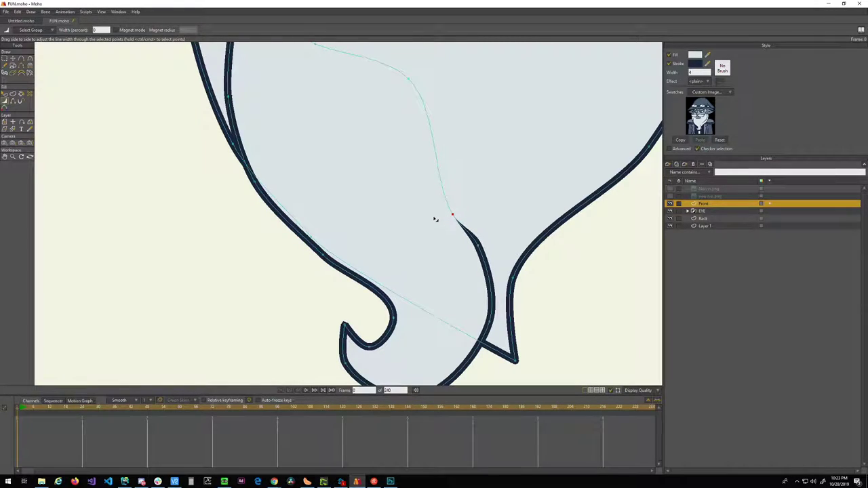
{"action": "scroll", "coordinate": [434, 219], "scroll_direction": "up", "scroll_amount": 5}
{"action": "scroll", "coordinate": [368, 231], "scroll_direction": "up", "scroll_amount": 4}
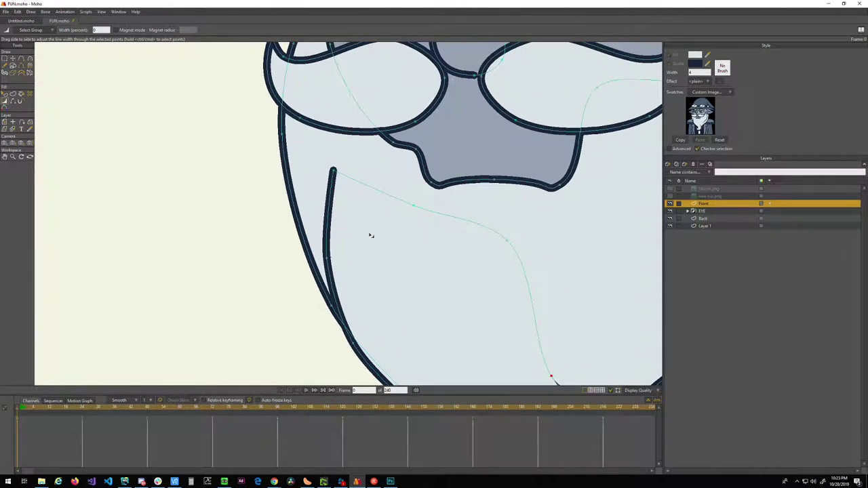
- Taper the upper left end of the front strand's line to width 0
{"action": "left_click_drag", "start_coordinate": [351, 192], "coordinate": [329, 190]}
{"action": "scroll", "coordinate": [356, 153], "scroll_direction": "down", "scroll_amount": 3}
{"action": "left_click_drag", "start_coordinate": [366, 221], "coordinate": [347, 160]}
{"action": "left_click_drag", "start_coordinate": [393, 217], "coordinate": [347, 200]}
{"action": "scroll", "coordinate": [358, 211], "scroll_direction": "up", "scroll_amount": 2}
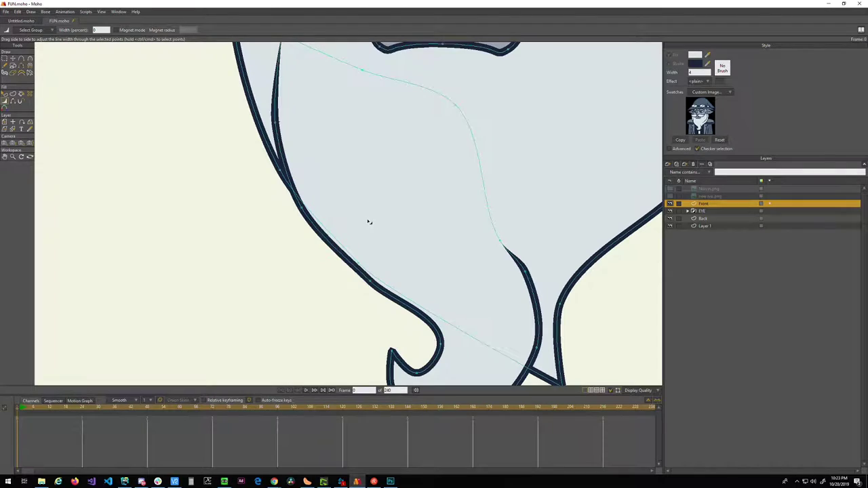
- Examine the front strand's outline from its upper left tip down to the curl, checking it against the beard behind it
{"action": "scroll", "coordinate": [390, 213], "scroll_direction": "up", "scroll_amount": 2}
{"action": "key", "text": "g"}
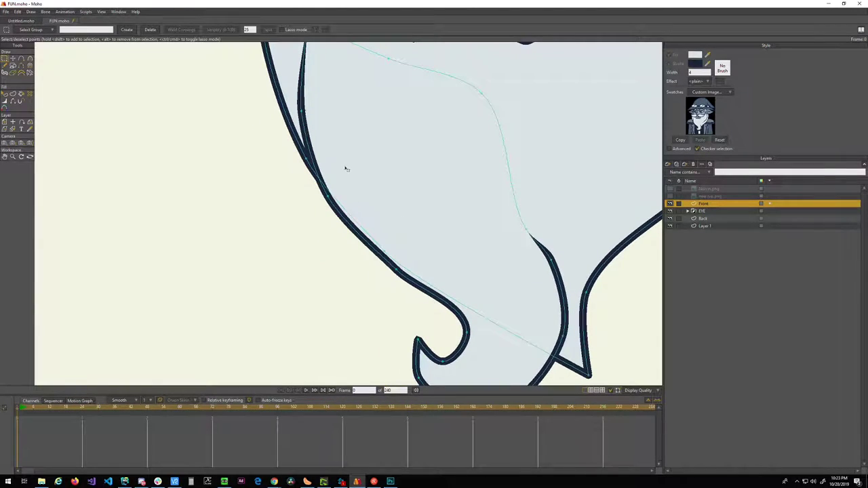
{"action": "scroll", "coordinate": [350, 174], "scroll_direction": "up", "scroll_amount": 2}
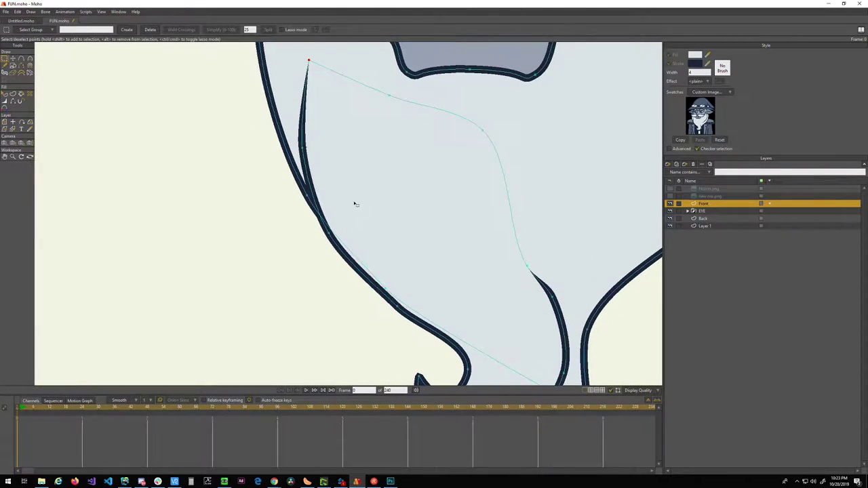
{"action": "scroll", "coordinate": [364, 196], "scroll_direction": "down", "scroll_amount": 2}
{"action": "scroll", "coordinate": [372, 190], "scroll_direction": "up", "scroll_amount": 3}
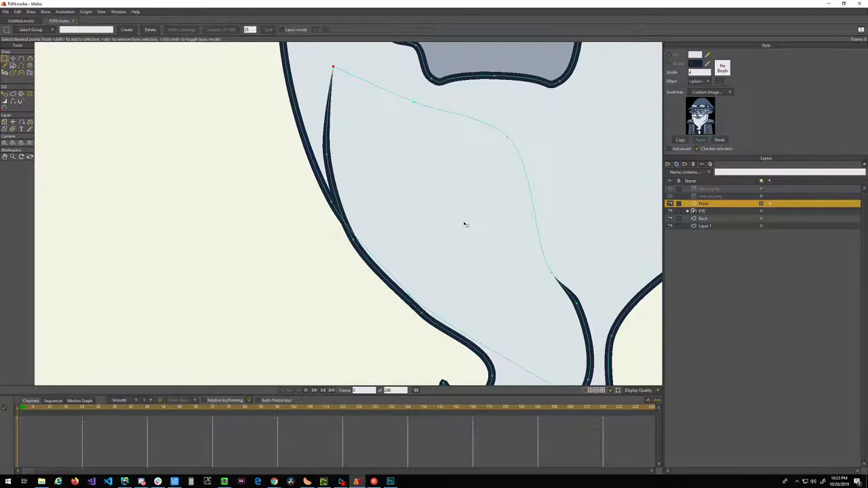
{"action": "left_click_drag", "start_coordinate": [457, 228], "coordinate": [407, 216]}
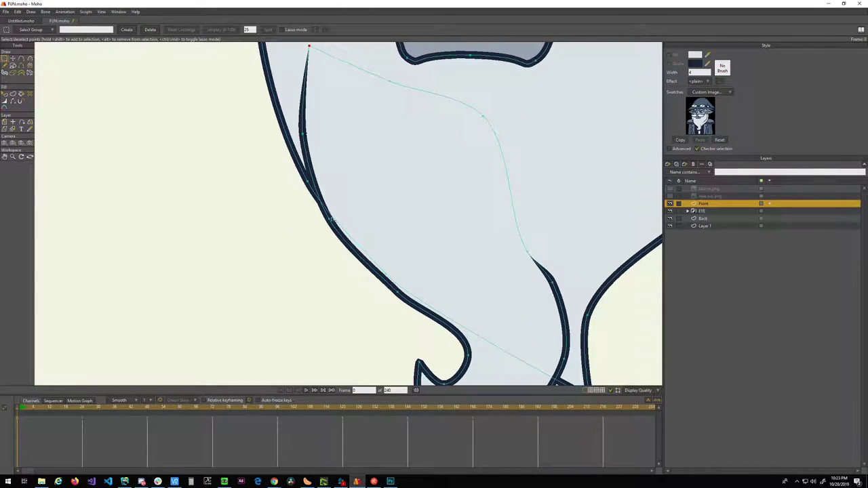
{"action": "scroll", "coordinate": [374, 215], "scroll_direction": "down", "scroll_amount": 2}
{"action": "left_click_drag", "start_coordinate": [375, 233], "coordinate": [346, 201]}
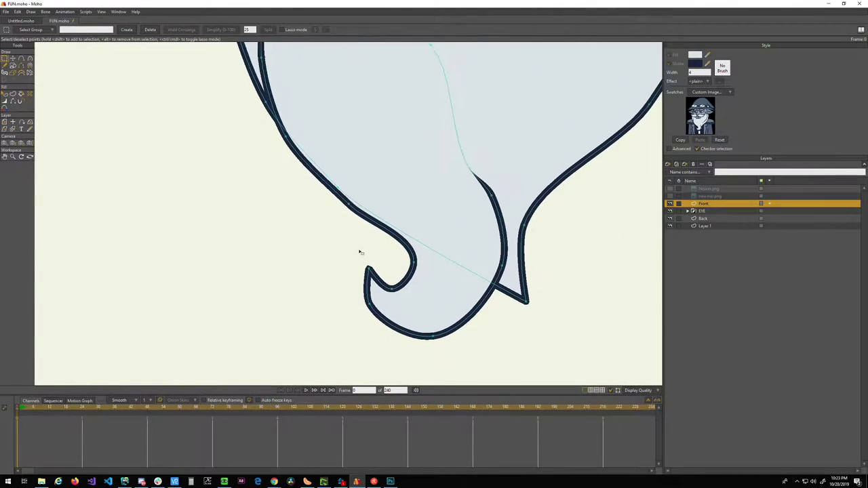
{"action": "left_click", "coordinate": [670, 204]}
{"action": "left_click", "coordinate": [670, 203]}
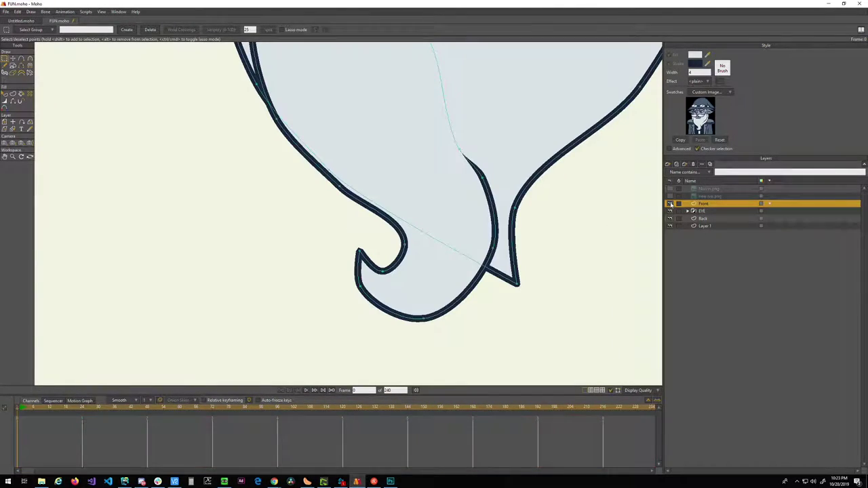
{"action": "left_click_drag", "start_coordinate": [363, 195], "coordinate": [405, 238]}
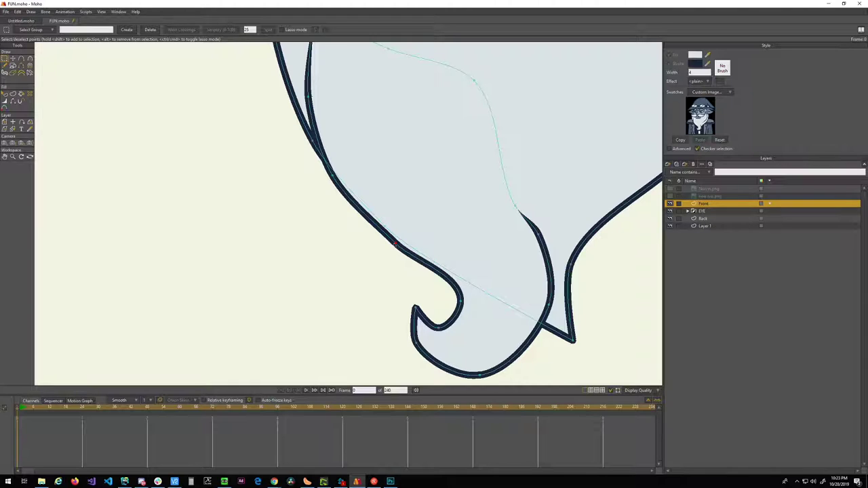
{"action": "left_click_drag", "start_coordinate": [418, 230], "coordinate": [396, 249]}
{"action": "scroll", "coordinate": [396, 251], "scroll_direction": "down", "scroll_amount": 4}
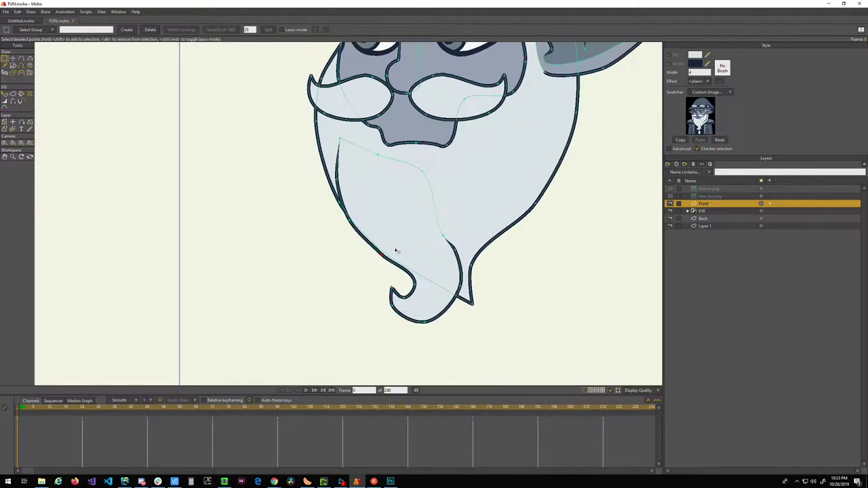
{"action": "scroll", "coordinate": [408, 243], "scroll_direction": "up", "scroll_amount": 2}
{"action": "left_click", "coordinate": [669, 196]}
{"action": "left_click", "coordinate": [670, 196]}
- Set the line width at the middle point of the front strand's upper left edge to 130 percent
{"action": "mouse_move", "coordinate": [337, 149]}
{"action": "left_mouse_down"}
{"action": "mouse_move", "coordinate": [398, 187]}
{"action": "mouse_move", "coordinate": [404, 208]}
{"action": "mouse_move", "coordinate": [366, 202]}
{"action": "left_mouse_up"}
{"action": "scroll", "coordinate": [400, 209], "scroll_direction": "up", "scroll_amount": 1}
{"action": "key", "text": "w"}
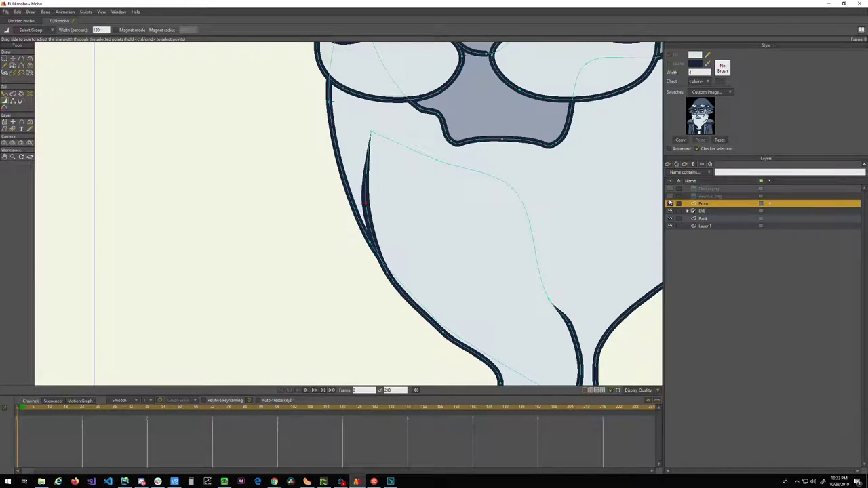
- Compare the front strand's left edge and line thickness with the reference image by switching the image's visibility on and off
{"action": "left_click", "coordinate": [670, 196]}
{"action": "left_click", "coordinate": [669, 196]}
{"action": "left_click", "coordinate": [670, 196]}
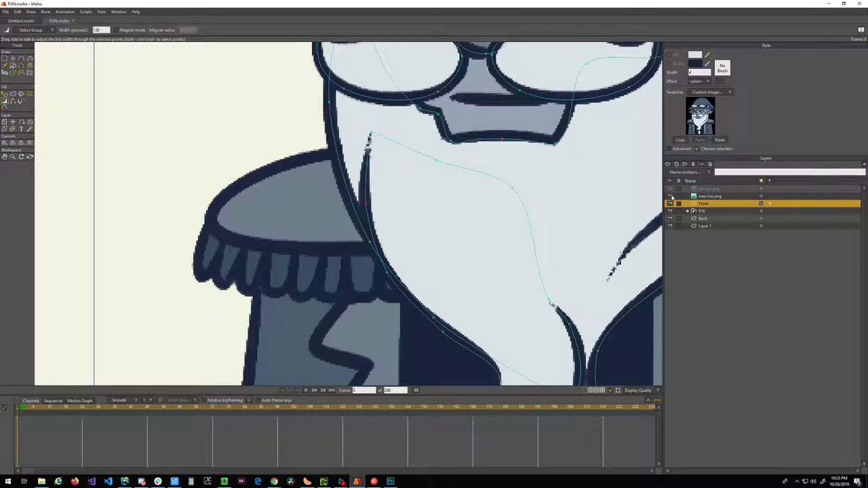
{"action": "left_click", "coordinate": [670, 196]}
{"action": "left_click", "coordinate": [670, 196]}
{"action": "left_click_drag", "start_coordinate": [469, 303], "coordinate": [410, 191]}
{"action": "left_click", "coordinate": [670, 196]}
{"action": "left_click", "coordinate": [670, 196]}
{"action": "left_click", "coordinate": [670, 196]}
{"action": "left_click", "coordinate": [669, 196]}
{"action": "left_click", "coordinate": [670, 196]}
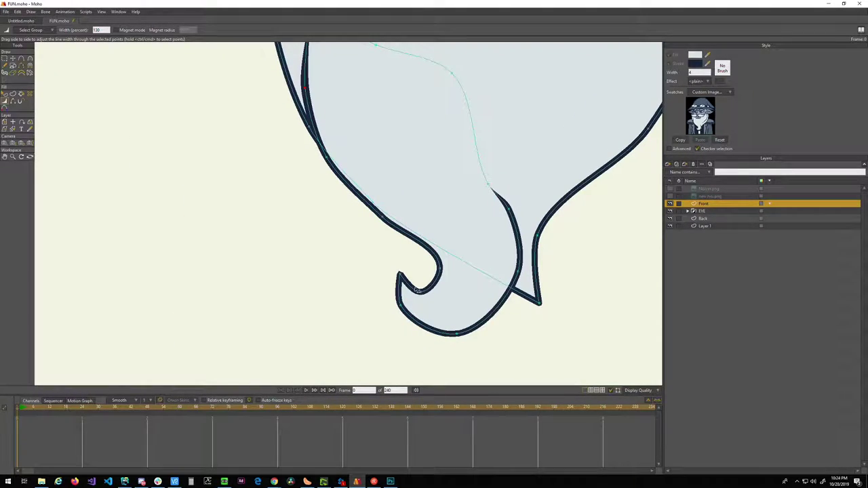
- Show the reference image, shift the curl's lower left point and the bottom point onto it, and lengthen the bottom point's left curve handle
{"action": "scroll", "coordinate": [420, 288], "scroll_direction": "up", "scroll_amount": 3}
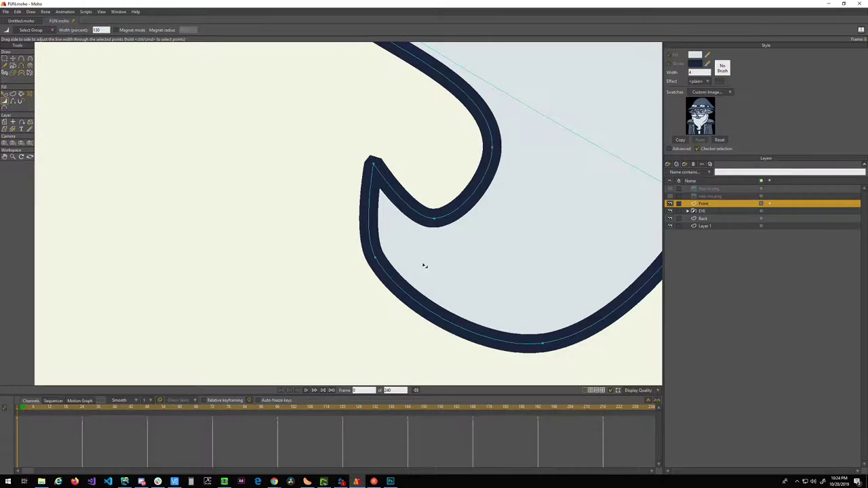
{"action": "scroll", "coordinate": [424, 266], "scroll_direction": "down", "scroll_amount": 2}
{"action": "left_click", "coordinate": [669, 204]}
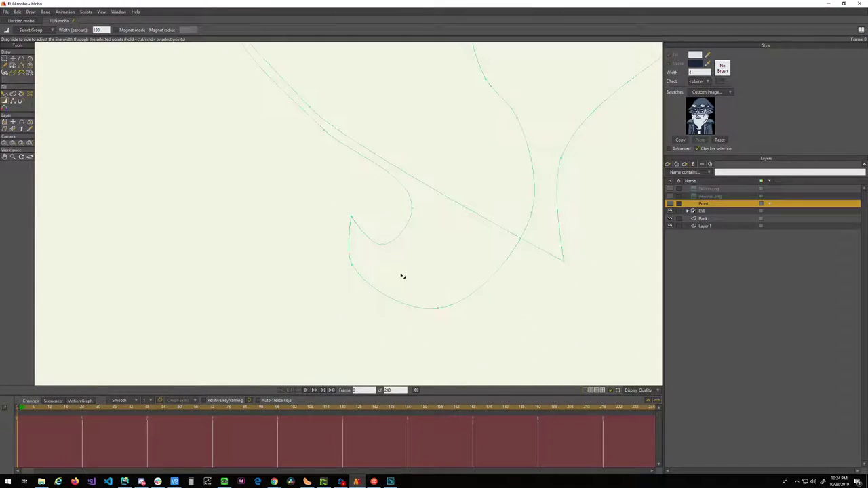
{"action": "left_click", "coordinate": [670, 203]}
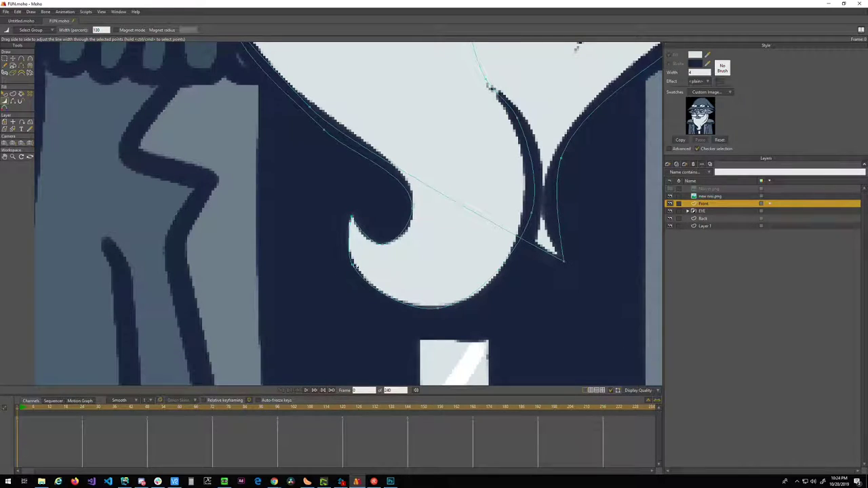
{"action": "key", "text": "t"}
{"action": "left_click_drag", "start_coordinate": [353, 266], "coordinate": [350, 248]}
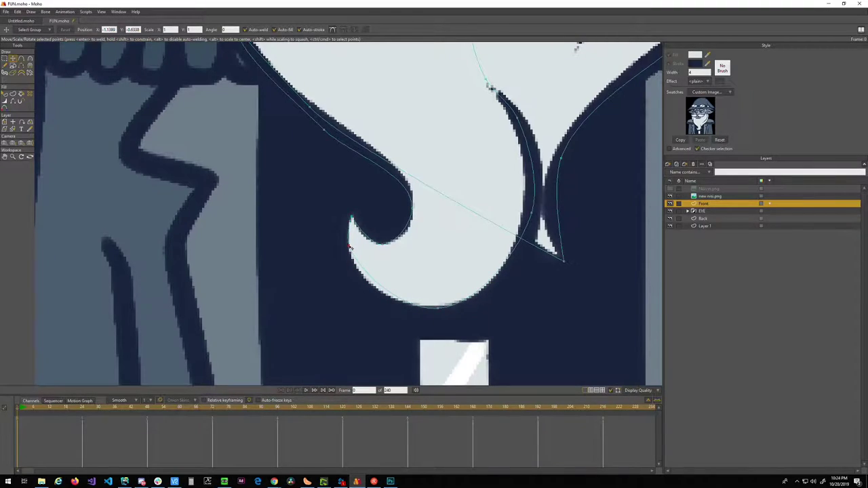
{"action": "left_click", "coordinate": [435, 307]}
{"action": "key", "text": "c"}
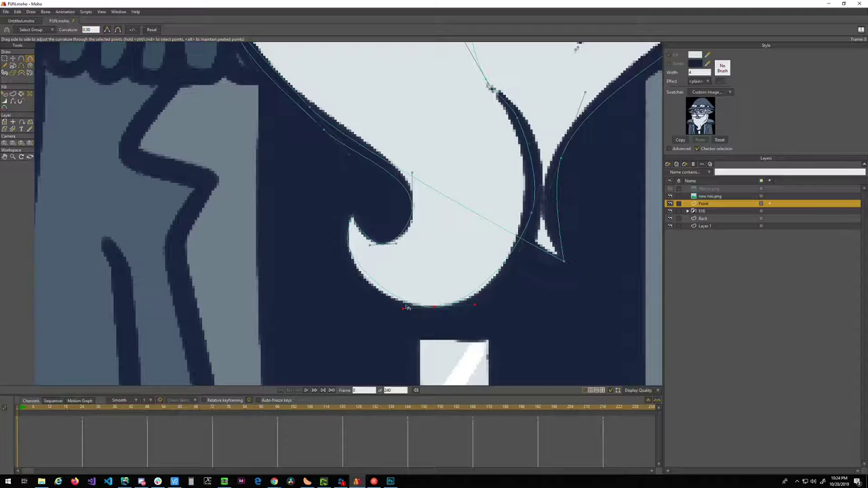
{"action": "left_click_drag", "start_coordinate": [401, 306], "coordinate": [372, 307]}
- Delete the curl's lower left point and extend the bottom point's left curve handle so the curl follows the reference
{"action": "scroll", "coordinate": [347, 267], "scroll_direction": "up", "scroll_amount": 4}
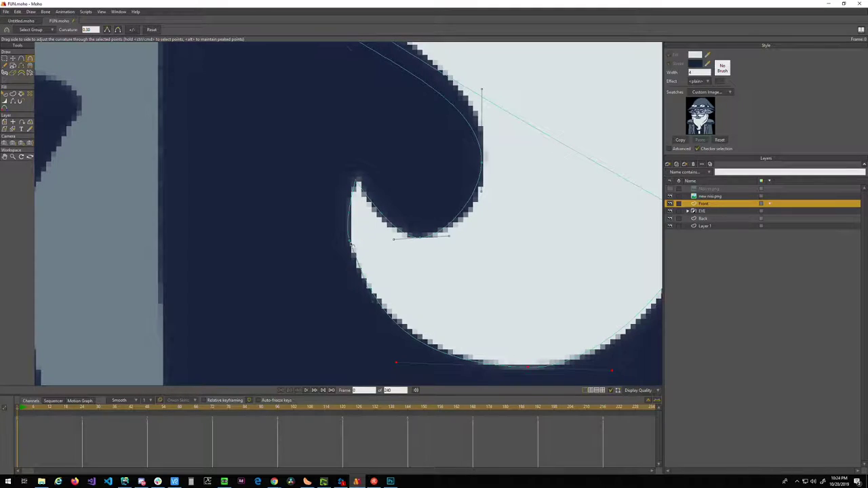
{"action": "key", "text": "g"}
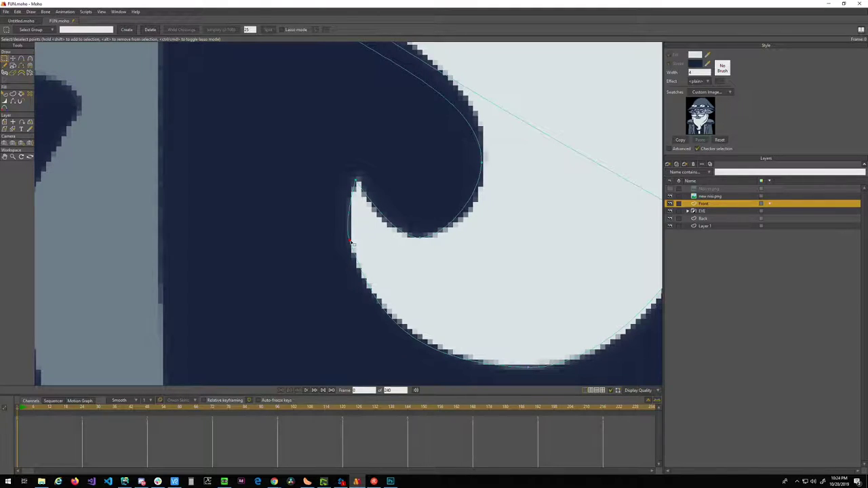
{"action": "key", "text": "Delete"}
{"action": "left_click_drag", "start_coordinate": [467, 357], "coordinate": [441, 296]}
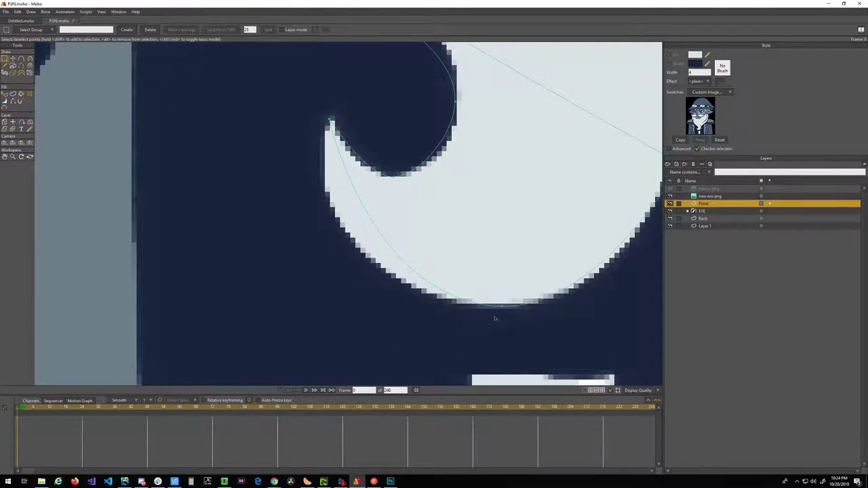
{"action": "key", "text": "c"}
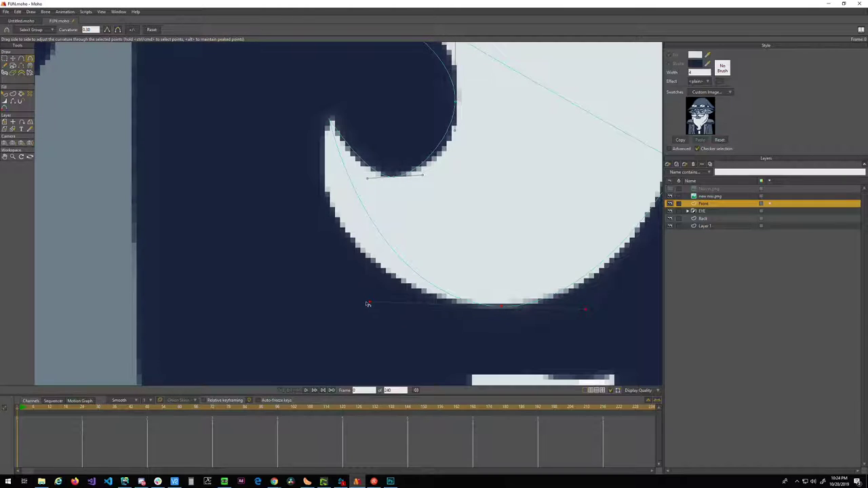
{"action": "left_click_drag", "start_coordinate": [369, 304], "coordinate": [277, 297]}
{"action": "left_click_drag", "start_coordinate": [317, 240], "coordinate": [297, 309]}
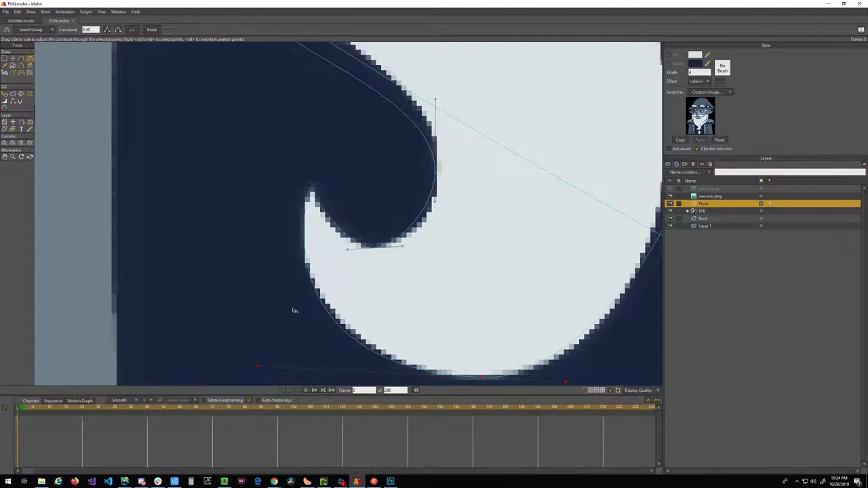
- Check the reshaped curl and the whole beard against the reference image
{"action": "key", "text": "g"}
{"action": "scroll", "coordinate": [287, 301], "scroll_direction": "down", "scroll_amount": 2}
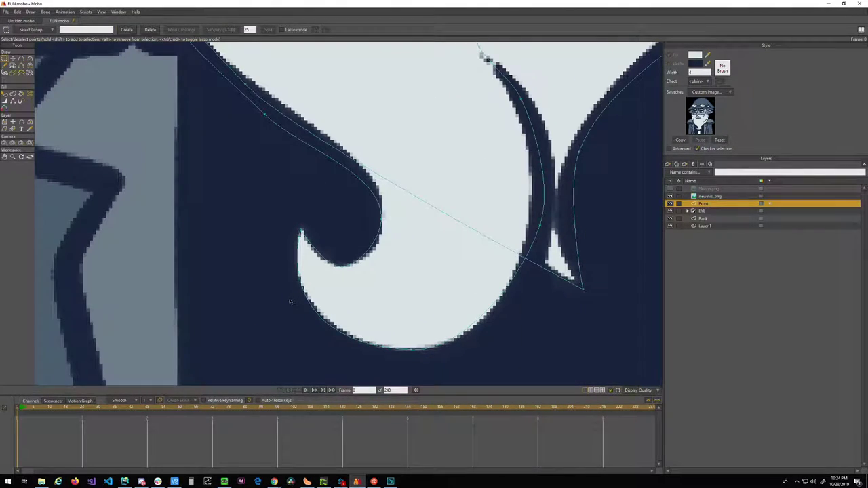
{"action": "scroll", "coordinate": [310, 297], "scroll_direction": "down", "scroll_amount": 6}
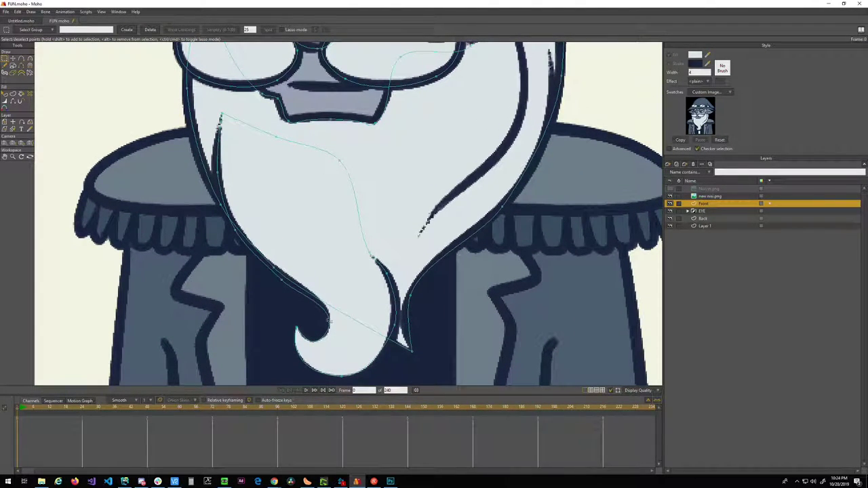
{"action": "left_click_drag", "start_coordinate": [483, 299], "coordinate": [477, 318]}
{"action": "scroll", "coordinate": [457, 321], "scroll_direction": "down", "scroll_amount": 5}
{"action": "scroll", "coordinate": [450, 321], "scroll_direction": "up", "scroll_amount": 3}
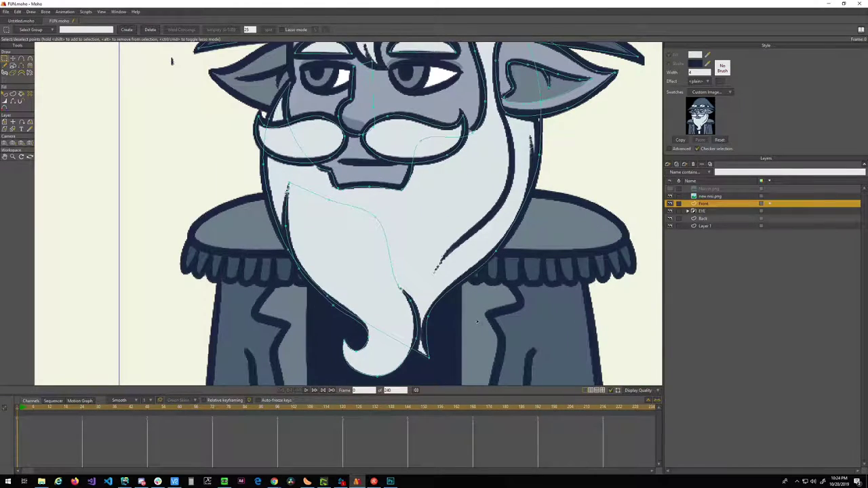
{"action": "scroll", "coordinate": [522, 270], "scroll_direction": "down", "scroll_amount": 3}
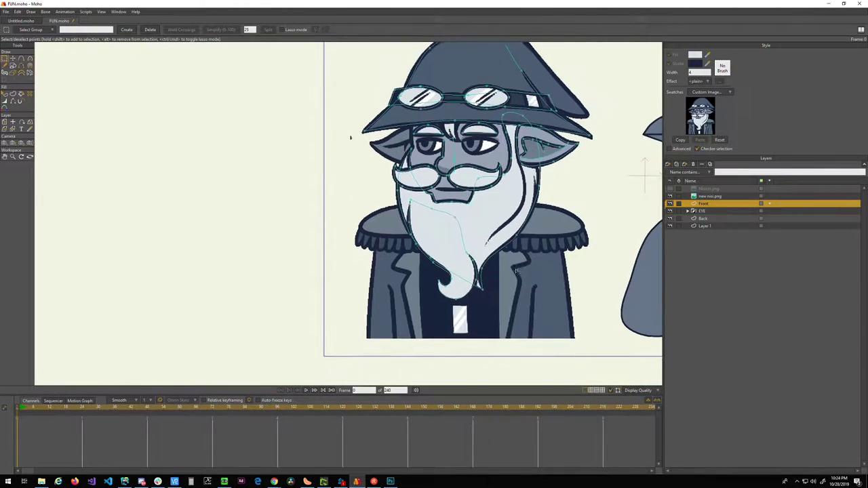
{"action": "scroll", "coordinate": [482, 282], "scroll_direction": "up", "scroll_amount": 3}
{"action": "scroll", "coordinate": [482, 282], "scroll_direction": "up", "scroll_amount": 1}
{"action": "left_click", "coordinate": [669, 197]}
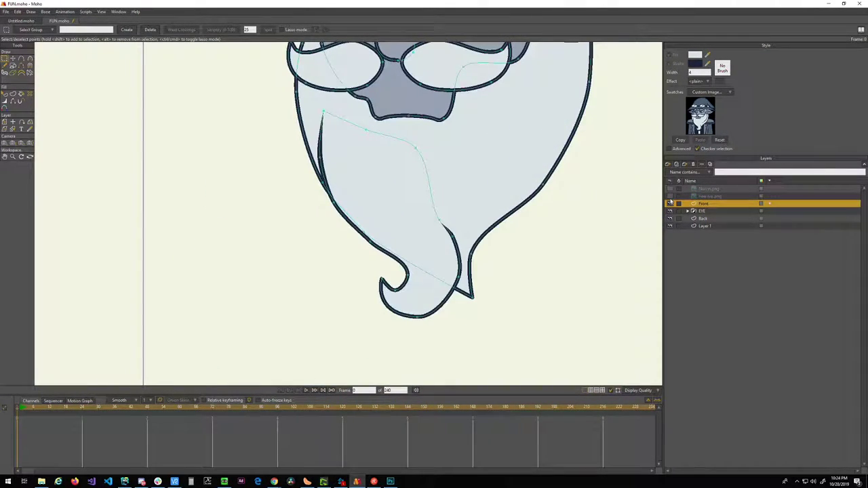
{"action": "left_click", "coordinate": [670, 196]}
{"action": "left_click", "coordinate": [669, 196]}
{"action": "left_click", "coordinate": [670, 197]}
- Delete the middle point of the front strand's upper left edge and bend that edge with the next point's handle to match the reference
{"action": "scroll", "coordinate": [340, 240], "scroll_direction": "up", "scroll_amount": 4}
{"action": "scroll", "coordinate": [346, 236], "scroll_direction": "up", "scroll_amount": 2}
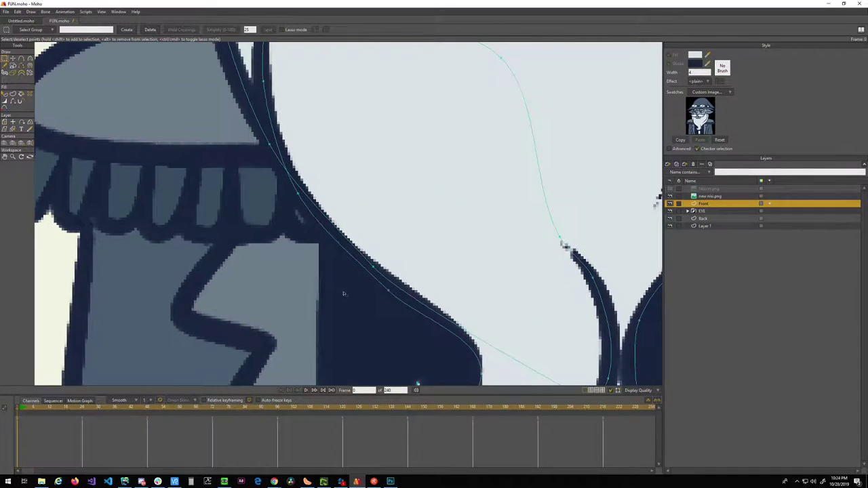
{"action": "scroll", "coordinate": [352, 229], "scroll_direction": "down", "scroll_amount": 3}
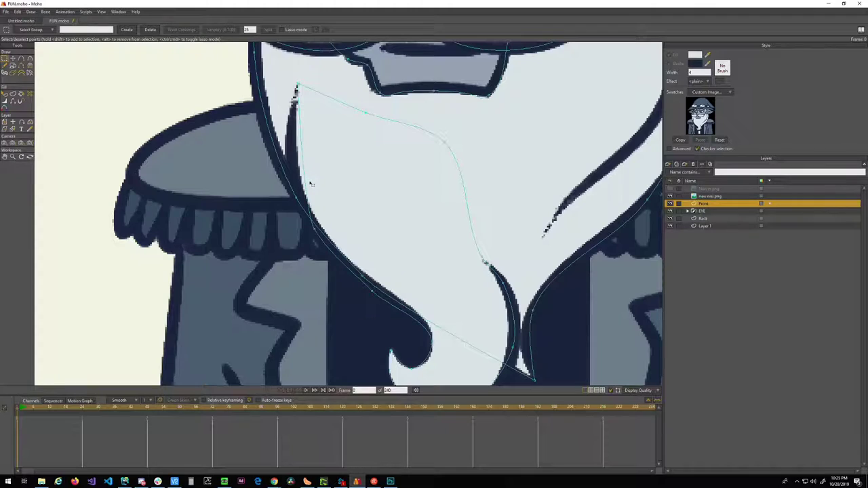
{"action": "key", "text": "c"}
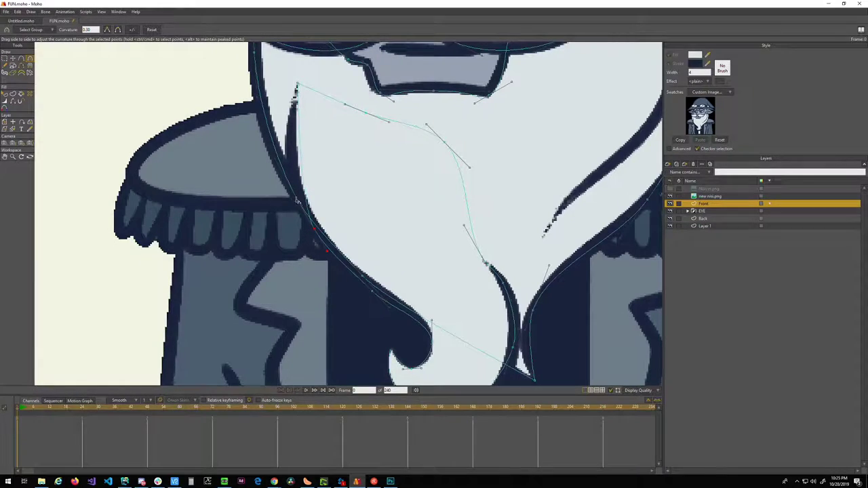
{"action": "left_click", "coordinate": [275, 166], "text": "ctrl"}
{"action": "left_click_drag", "start_coordinate": [367, 225], "coordinate": [357, 216]}
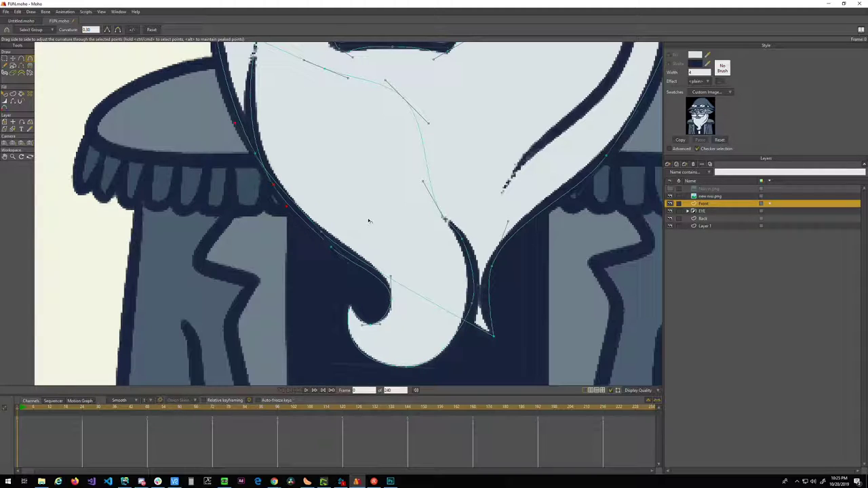
{"action": "left_click_drag", "start_coordinate": [305, 275], "coordinate": [290, 302]}
{"action": "key", "text": "g"}
{"action": "left_click", "coordinate": [291, 285]}
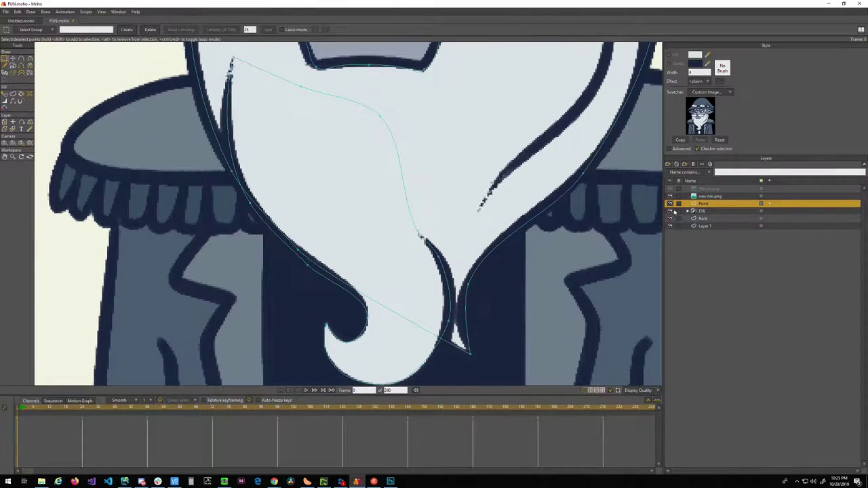
- Compare the line thickness around the strand's lower right edge with the reference image, leaving the image hidden
{"action": "left_click", "coordinate": [670, 195]}
{"action": "left_click", "coordinate": [670, 196]}
{"action": "left_click", "coordinate": [670, 196]}
{"action": "left_click", "coordinate": [670, 196]}
{"action": "left_click", "coordinate": [670, 196]}
{"action": "left_click", "coordinate": [670, 196]}
{"action": "left_click", "coordinate": [669, 196]}
{"action": "left_click", "coordinate": [669, 196]}
{"action": "left_click", "coordinate": [669, 196]}
{"action": "left_click", "coordinate": [670, 196]}
{"action": "left_click", "coordinate": [670, 196]}
- Set the front strand's line width to 184 percent at its lower right point and 138 percent at its bottom point
{"action": "mouse_move", "coordinate": [490, 320]}
{"action": "left_mouse_down"}
{"action": "mouse_move", "coordinate": [509, 288]}
{"action": "mouse_move", "coordinate": [470, 291]}
{"action": "mouse_move", "coordinate": [507, 308]}
{"action": "mouse_move", "coordinate": [541, 226]}
{"action": "left_mouse_up"}
{"action": "key", "text": "w"}
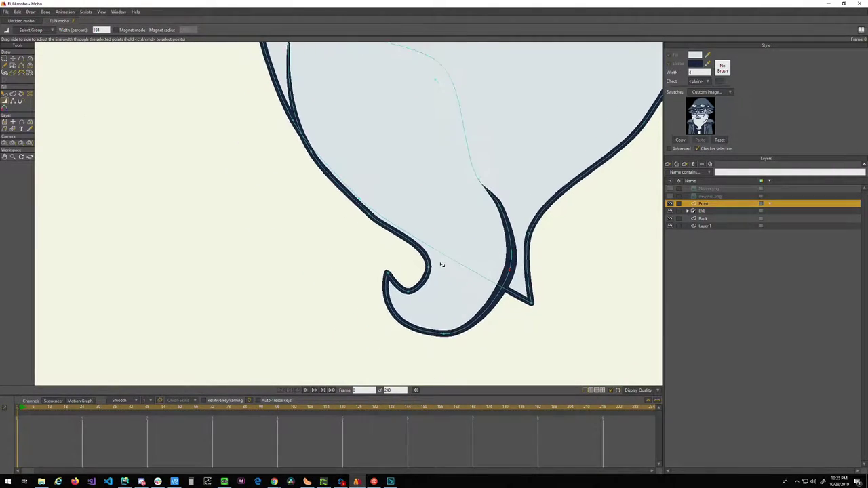
{"action": "left_click_drag", "start_coordinate": [447, 336], "coordinate": [455, 334]}
{"action": "scroll", "coordinate": [452, 312], "scroll_direction": "up", "scroll_amount": 2}
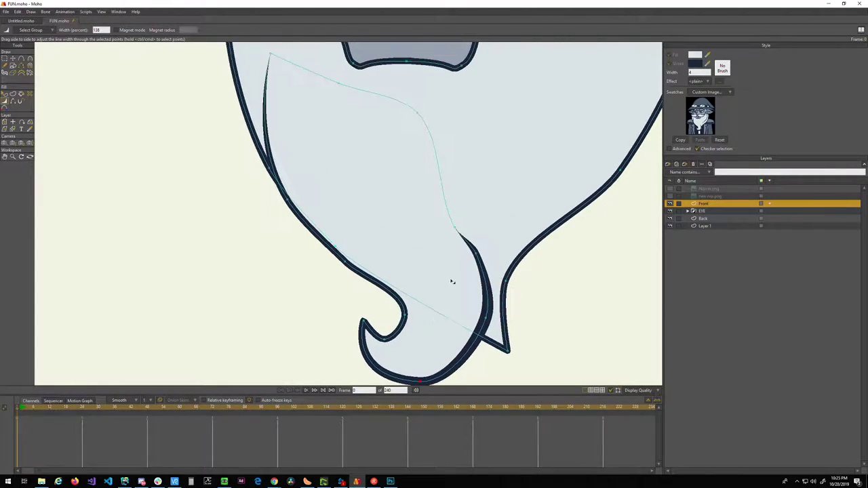
{"action": "scroll", "coordinate": [456, 301], "scroll_direction": "down", "scroll_amount": 3}
{"action": "scroll", "coordinate": [455, 291], "scroll_direction": "up", "scroll_amount": 5}
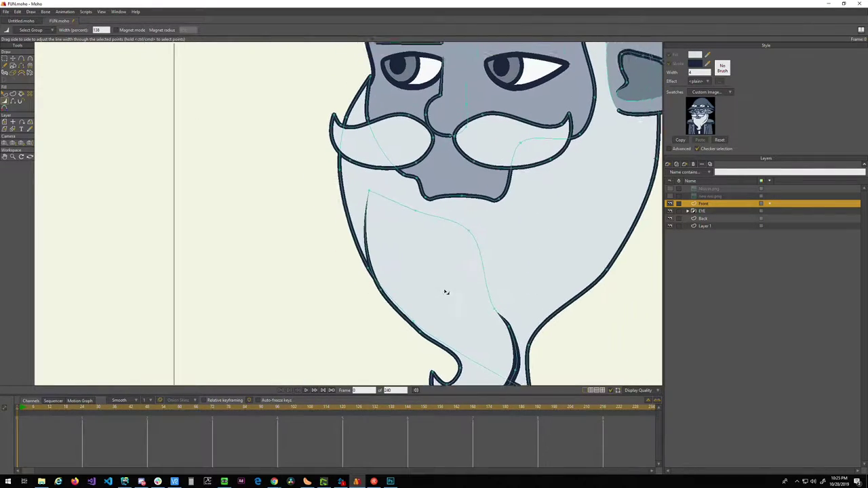
{"action": "left_click_drag", "start_coordinate": [413, 241], "coordinate": [453, 269]}
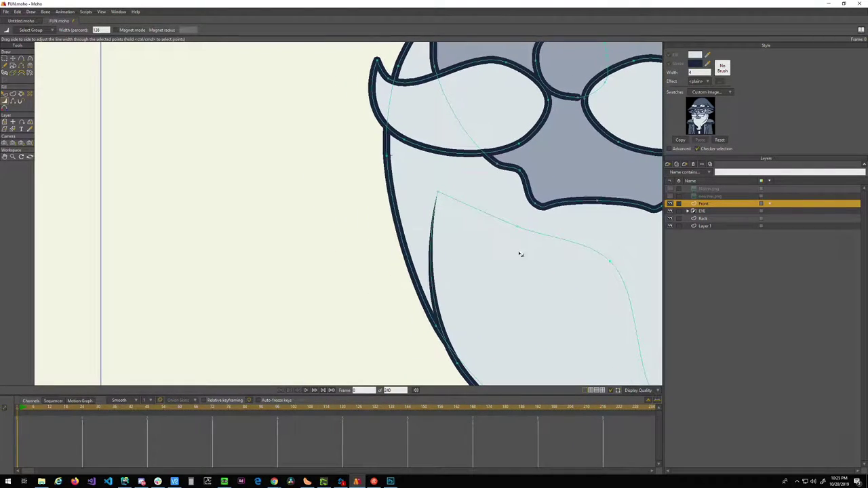
- Compare the front strand's left edge with the new reference image, leaving the image hidden
{"action": "left_click", "coordinate": [670, 197]}
{"action": "left_click", "coordinate": [670, 197]}
{"action": "left_click_drag", "start_coordinate": [535, 285], "coordinate": [483, 230]}
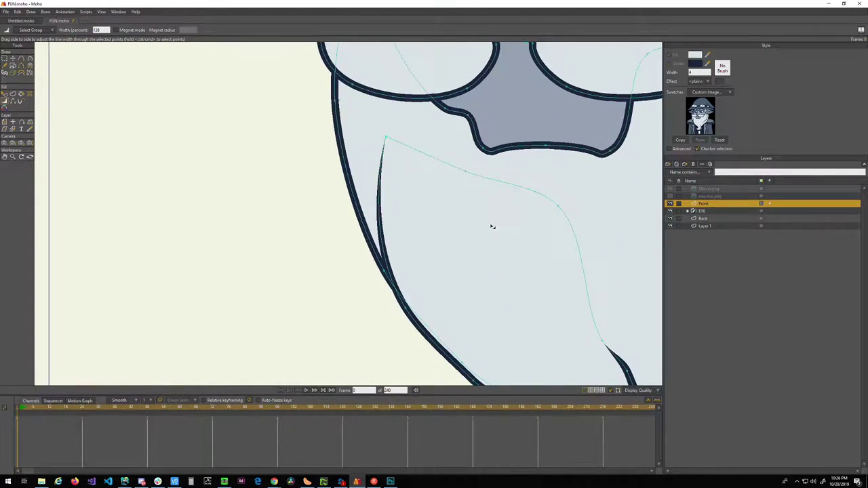
{"action": "left_click", "coordinate": [670, 196]}
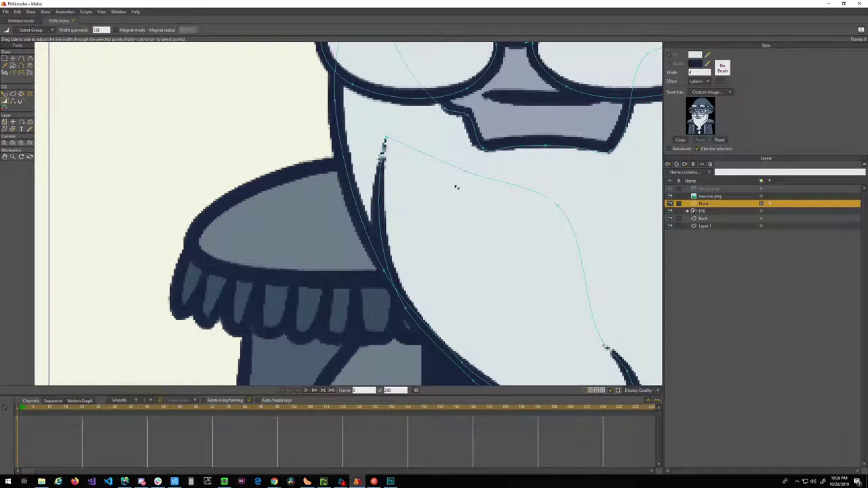
{"action": "scroll", "coordinate": [471, 230], "scroll_direction": "up", "scroll_amount": 2}
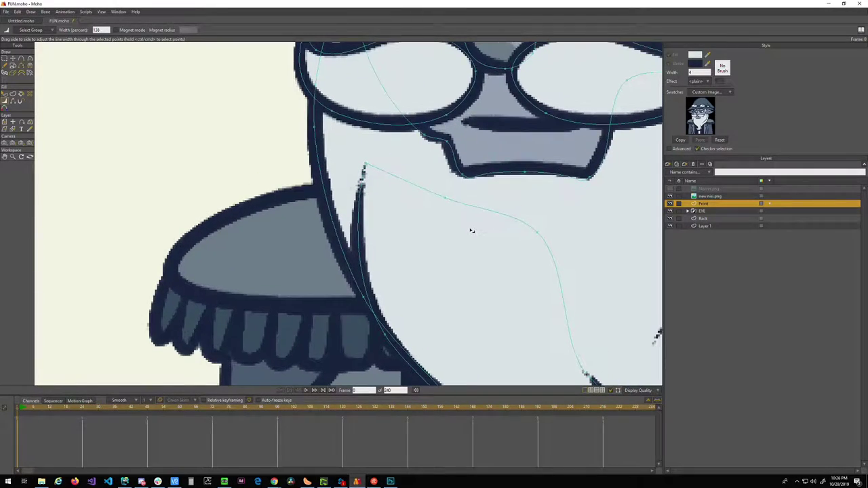
{"action": "left_click", "coordinate": [670, 196]}
{"action": "left_click_drag", "start_coordinate": [421, 269], "coordinate": [395, 235]}
- Apply the Brush504.png brush to the front strand's stroke after trying Brush501.png and Brush503.png
{"action": "key", "text": "q"}
{"action": "left_click", "coordinate": [353, 204]}
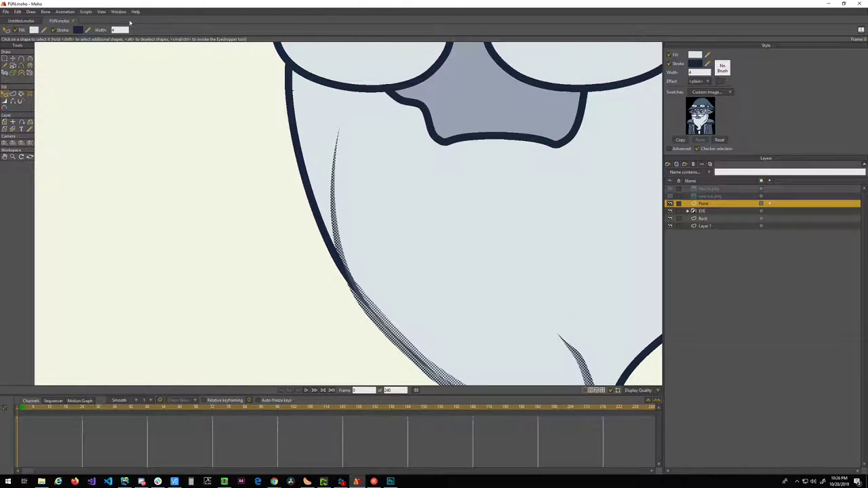
{"action": "left_click", "coordinate": [722, 70]}
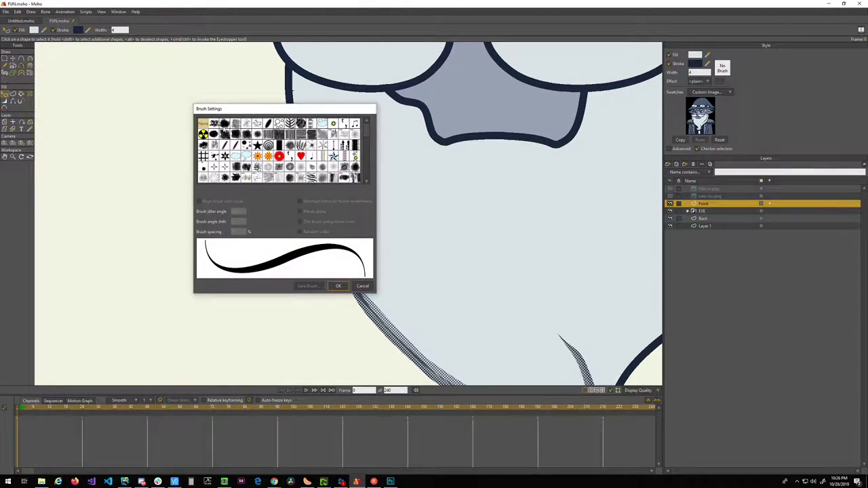
{"action": "left_click", "coordinate": [213, 124]}
{"action": "left_click_drag", "start_coordinate": [261, 108], "coordinate": [99, 99]}
{"action": "left_click", "coordinate": [74, 223]}
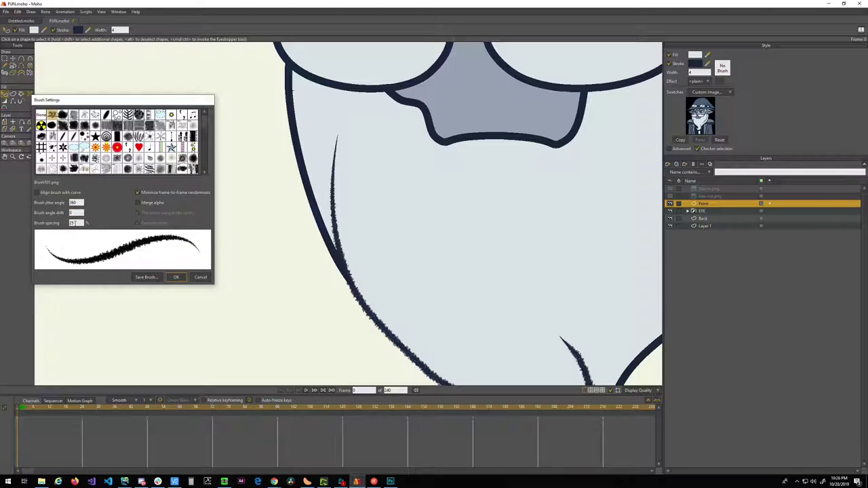
{"action": "left_click", "coordinate": [37, 193]}
{"action": "left_click", "coordinate": [64, 116]}
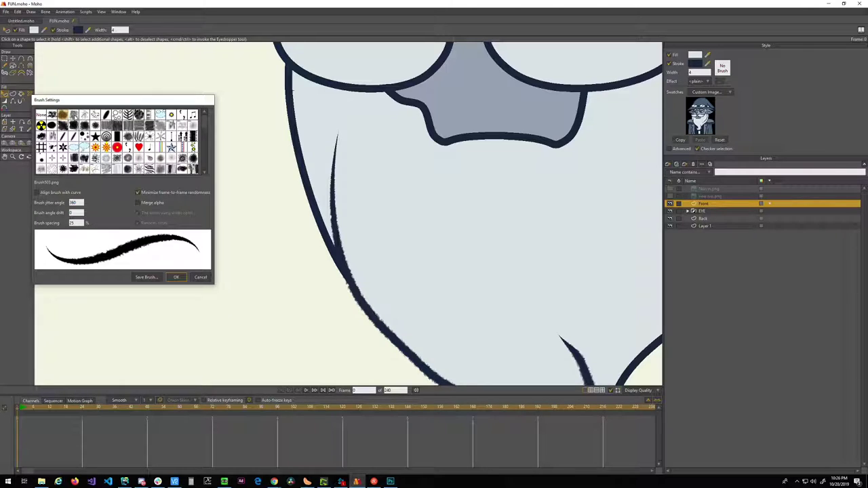
{"action": "left_click", "coordinate": [73, 116]}
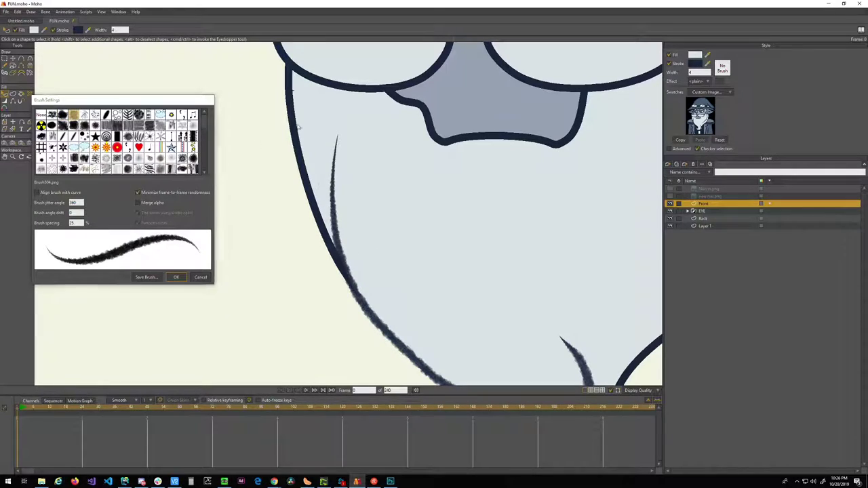
{"action": "left_click", "coordinate": [175, 276]}
- Examine the brushed strand outline against the whole character and around the beard
{"action": "mouse_move", "coordinate": [402, 325]}
{"action": "left_mouse_down"}
{"action": "mouse_move", "coordinate": [232, 201]}
{"action": "mouse_move", "coordinate": [243, 255]}
{"action": "left_mouse_up"}
{"action": "scroll", "coordinate": [230, 216], "scroll_direction": "down", "scroll_amount": 5}
{"action": "scroll", "coordinate": [243, 256], "scroll_direction": "down", "scroll_amount": 1}
{"action": "scroll", "coordinate": [244, 255], "scroll_direction": "up", "scroll_amount": 2}
{"action": "scroll", "coordinate": [244, 254], "scroll_direction": "down", "scroll_amount": 2}
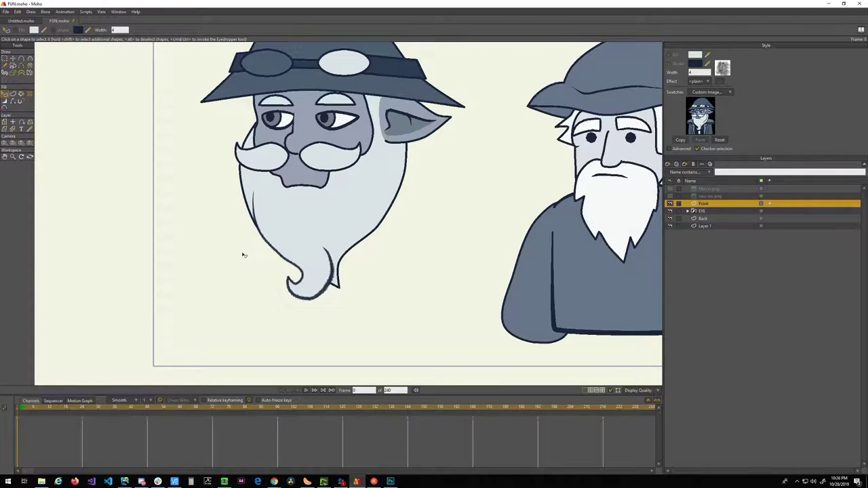
{"action": "scroll", "coordinate": [244, 255], "scroll_direction": "up", "scroll_amount": 4}
{"action": "scroll", "coordinate": [242, 252], "scroll_direction": "down", "scroll_amount": 1}
{"action": "scroll", "coordinate": [243, 253], "scroll_direction": "down", "scroll_amount": 1}
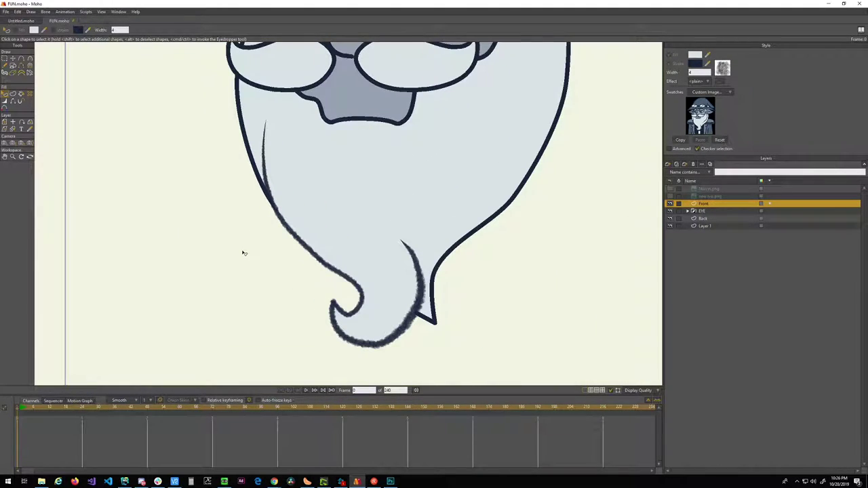
- Try the rough brushes Brush555, Brush554, Brush549 and Brush550 on the front strand's stroke, aligning Brush550 with the curve
{"action": "left_click", "coordinate": [294, 189]}
{"action": "left_click", "coordinate": [723, 68]}
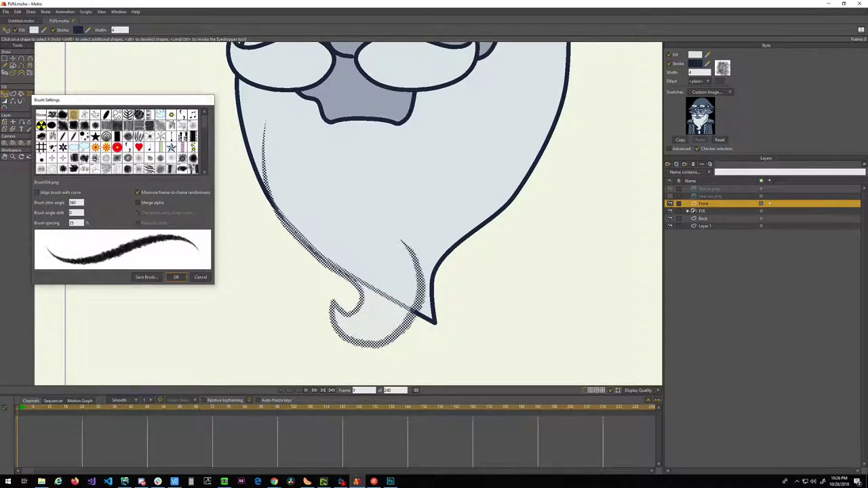
{"action": "left_click", "coordinate": [138, 126]}
{"action": "left_click", "coordinate": [128, 125]}
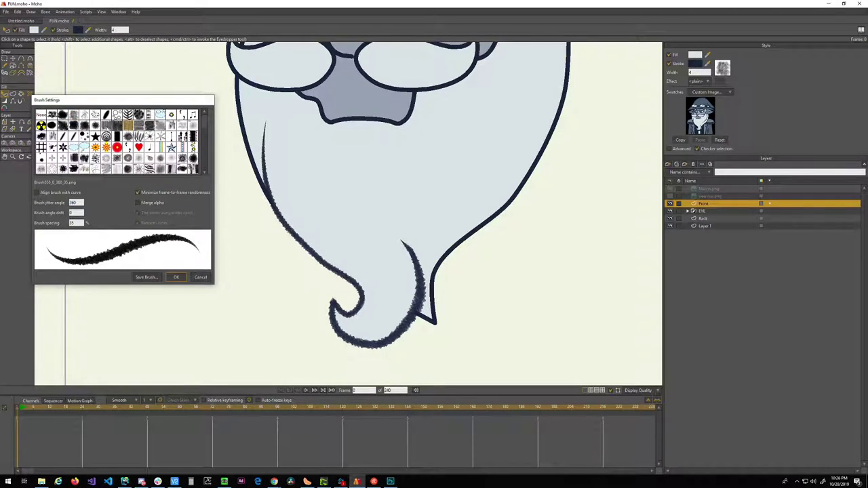
{"action": "left_click", "coordinate": [116, 126]}
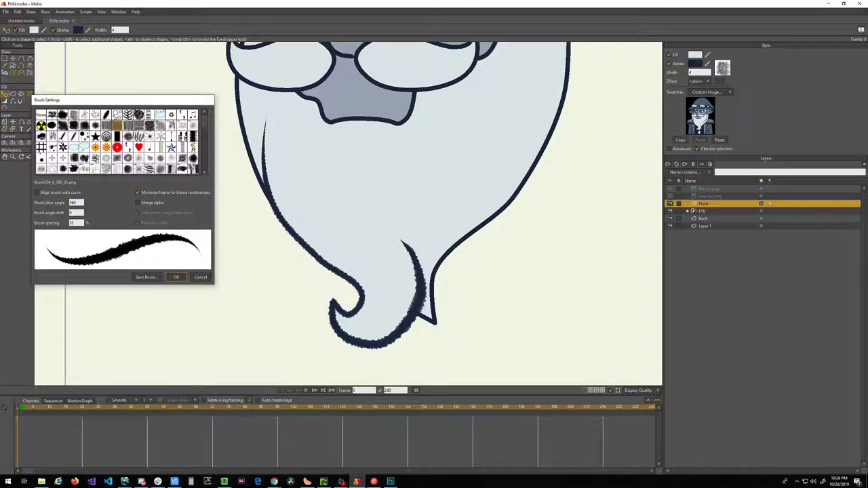
{"action": "left_click", "coordinate": [62, 126]}
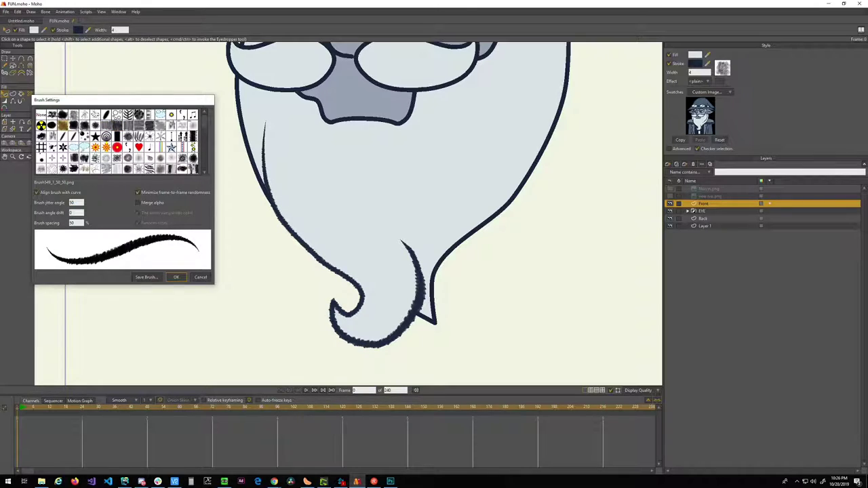
{"action": "left_click", "coordinate": [73, 125]}
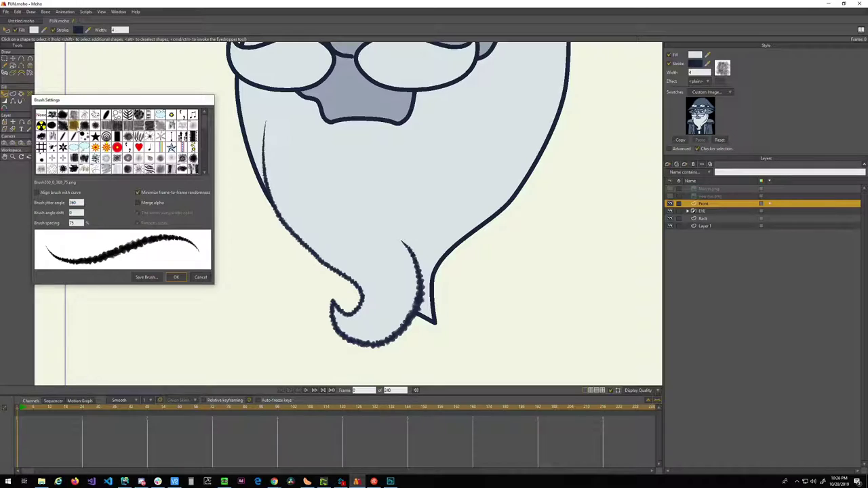
{"action": "left_click", "coordinate": [38, 193]}
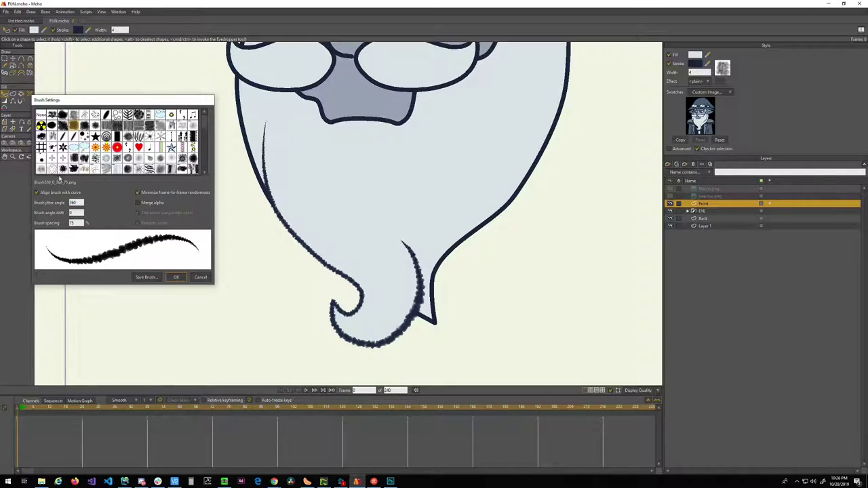
{"action": "left_click", "coordinate": [63, 126]}
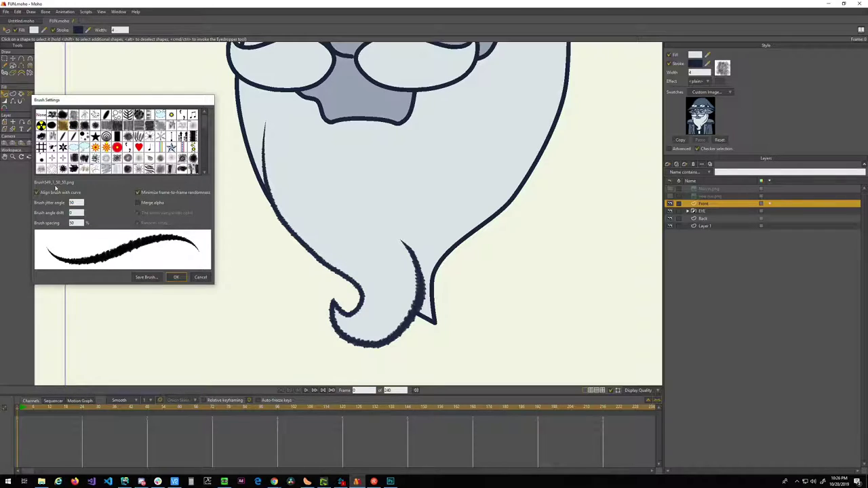
- Try ink, Rainbow Lens and Water Edge long brushes on the strand's stroke, ending with CK Ink Streak Soft
{"action": "scroll", "coordinate": [83, 169], "scroll_direction": "down", "scroll_amount": 2}
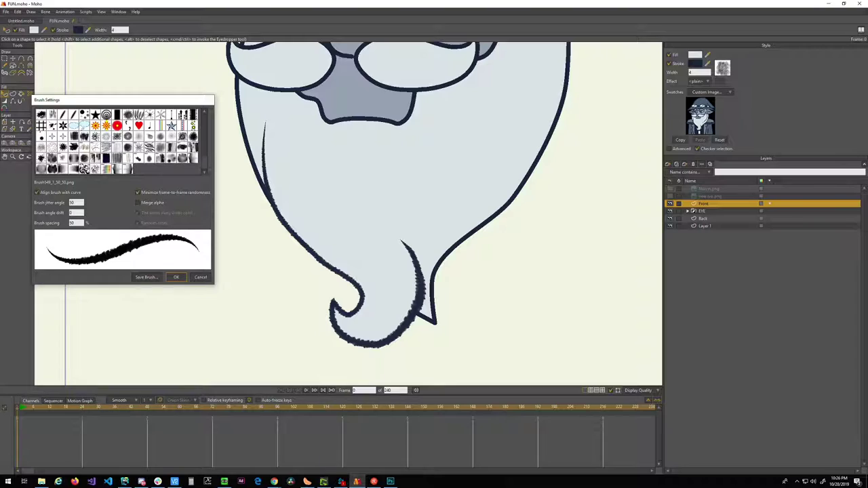
{"action": "left_click", "coordinate": [42, 169]}
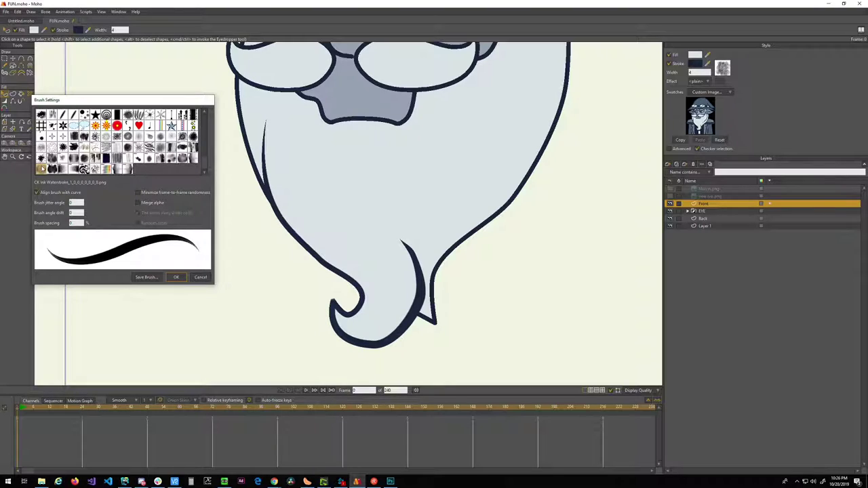
{"action": "left_click", "coordinate": [84, 169]}
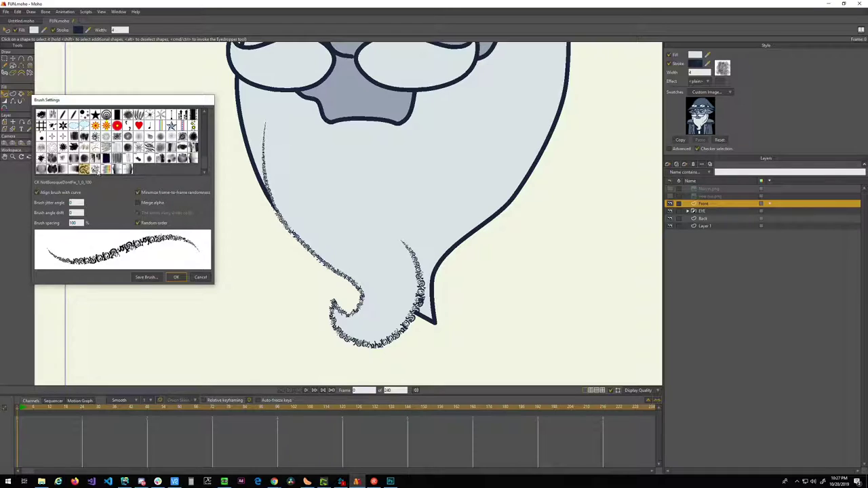
{"action": "left_click", "coordinate": [106, 169]}
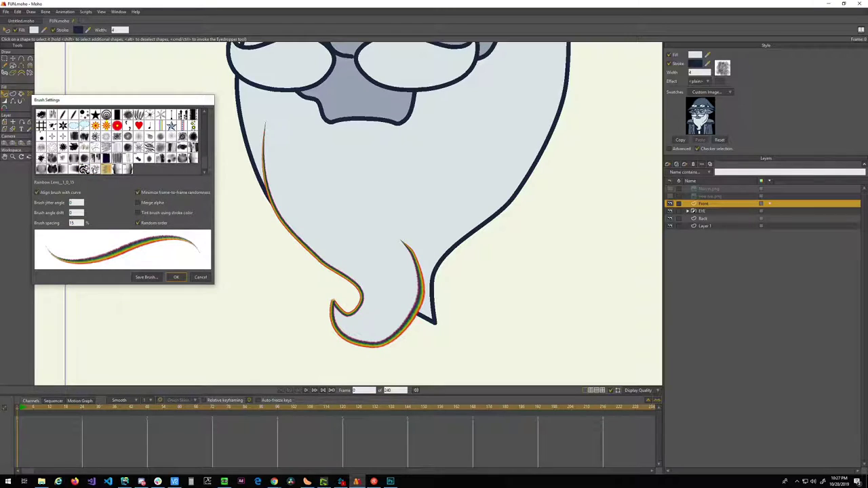
{"action": "left_click", "coordinate": [127, 169]}
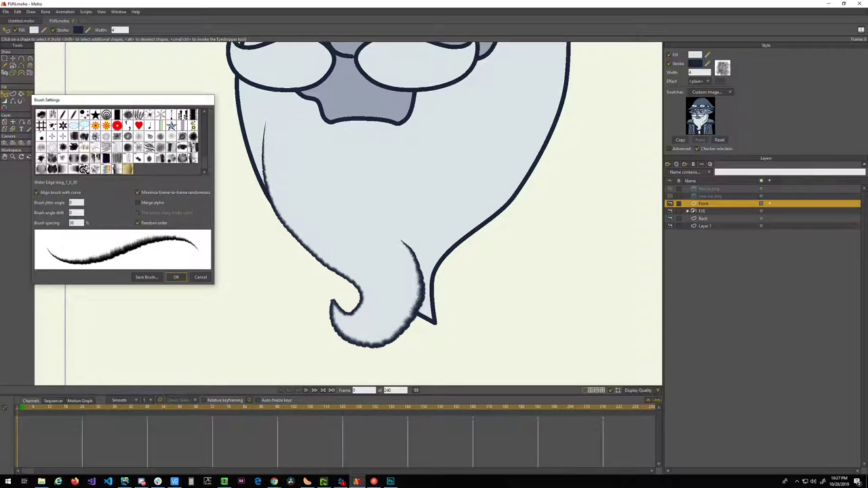
{"action": "left_click", "coordinate": [194, 160]}
{"action": "left_click", "coordinate": [183, 159]}
{"action": "left_click", "coordinate": [169, 160]}
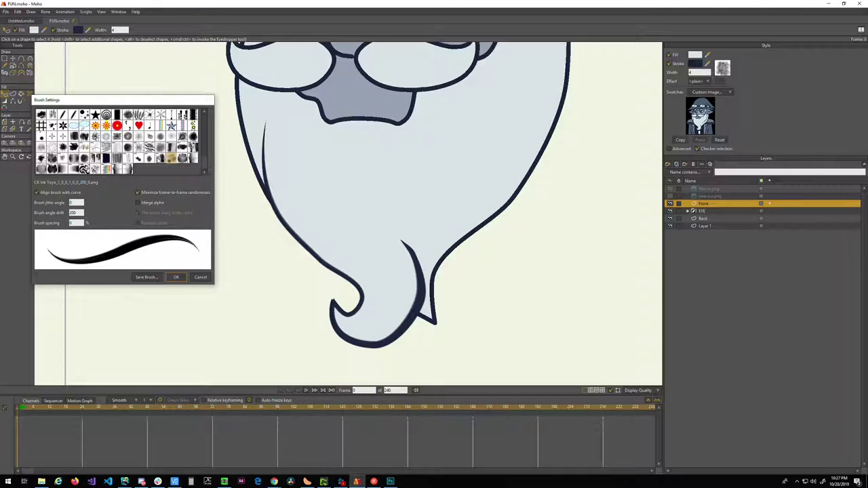
{"action": "left_click", "coordinate": [159, 159]}
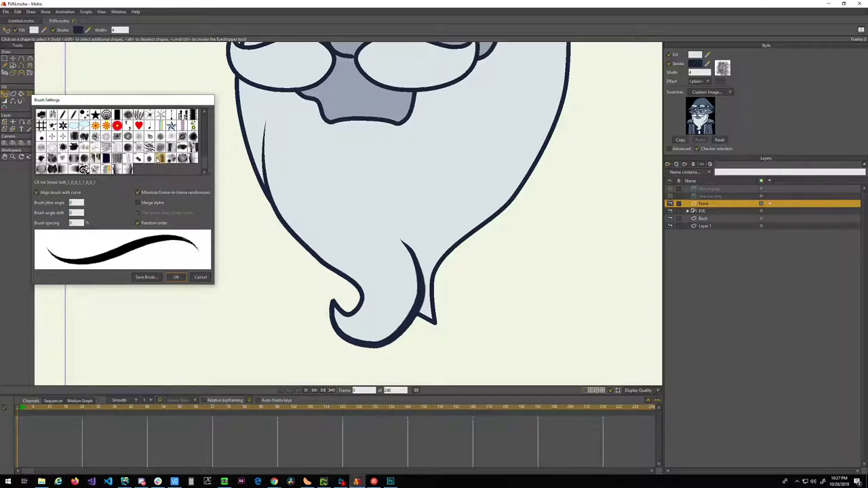
- Examine the strand's ink-streak outline close up and beside the plain outlines of the whole head
{"action": "scroll", "coordinate": [340, 284], "scroll_direction": "up", "scroll_amount": 3}
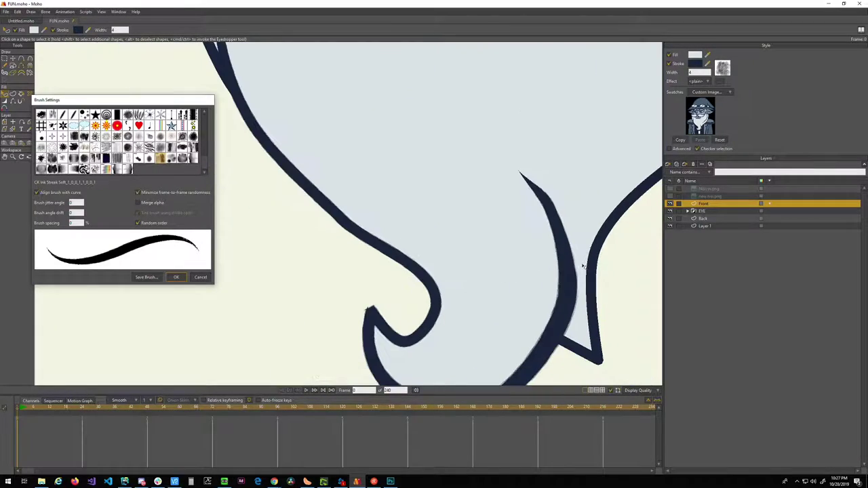
{"action": "scroll", "coordinate": [581, 271], "scroll_direction": "up", "scroll_amount": 3}
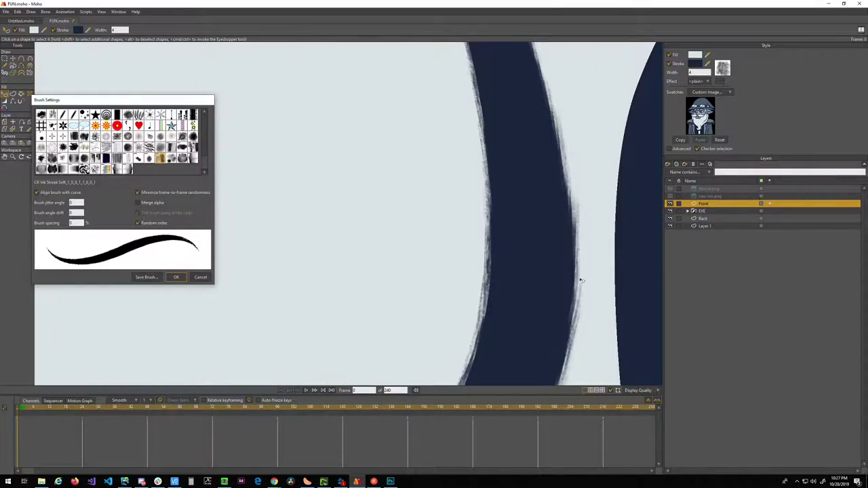
{"action": "scroll", "coordinate": [546, 274], "scroll_direction": "down", "scroll_amount": 6}
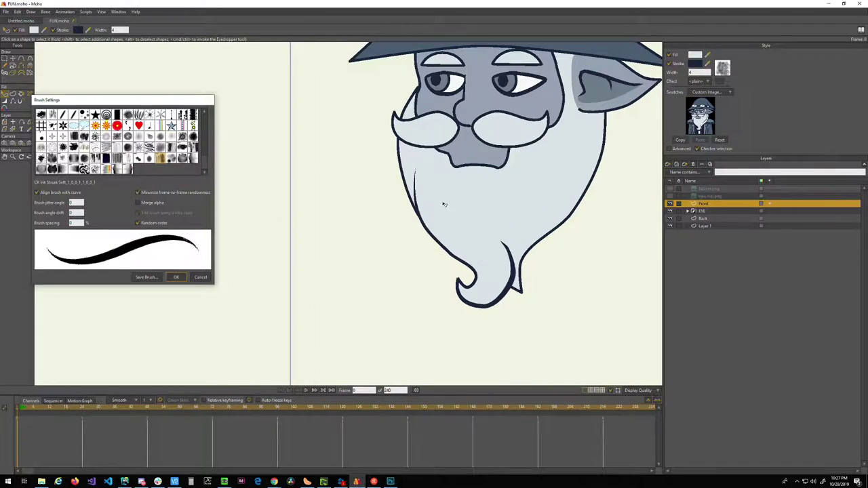
{"action": "scroll", "coordinate": [407, 200], "scroll_direction": "up", "scroll_amount": 6}
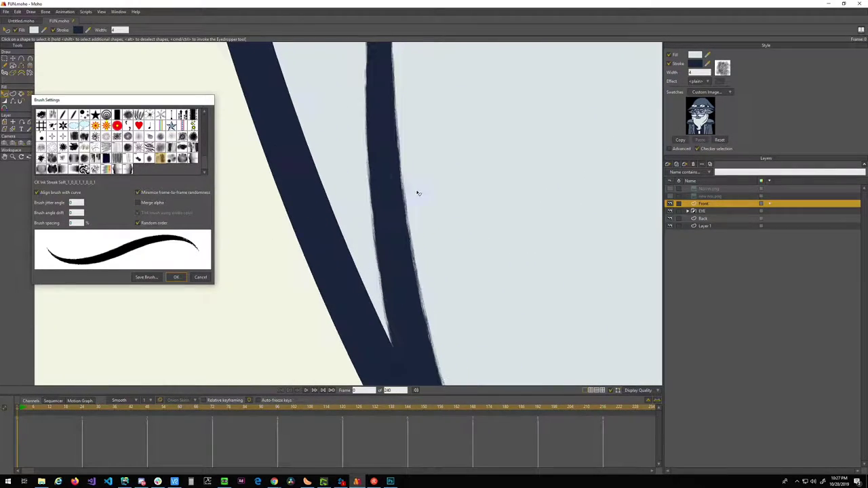
{"action": "scroll", "coordinate": [382, 196], "scroll_direction": "down", "scroll_amount": 6}
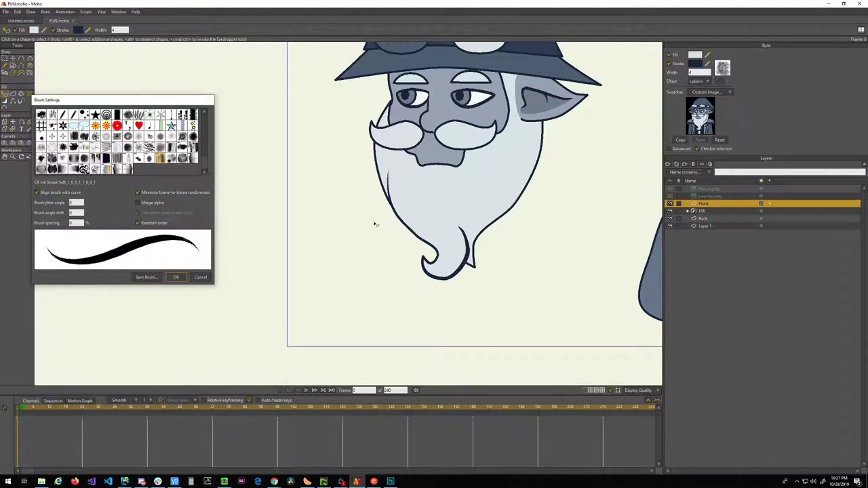
{"action": "scroll", "coordinate": [406, 224], "scroll_direction": "up", "scroll_amount": 4}
{"action": "scroll", "coordinate": [387, 233], "scroll_direction": "down", "scroll_amount": 5}
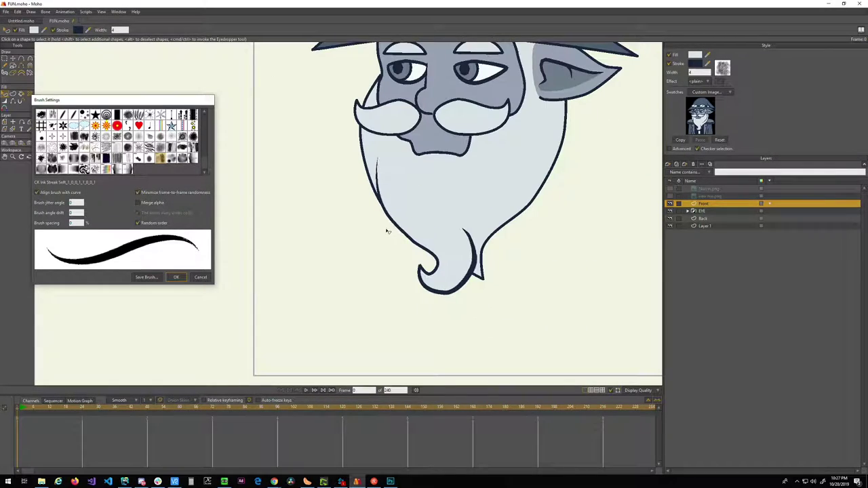
{"action": "scroll", "coordinate": [387, 227], "scroll_direction": "up", "scroll_amount": 1}
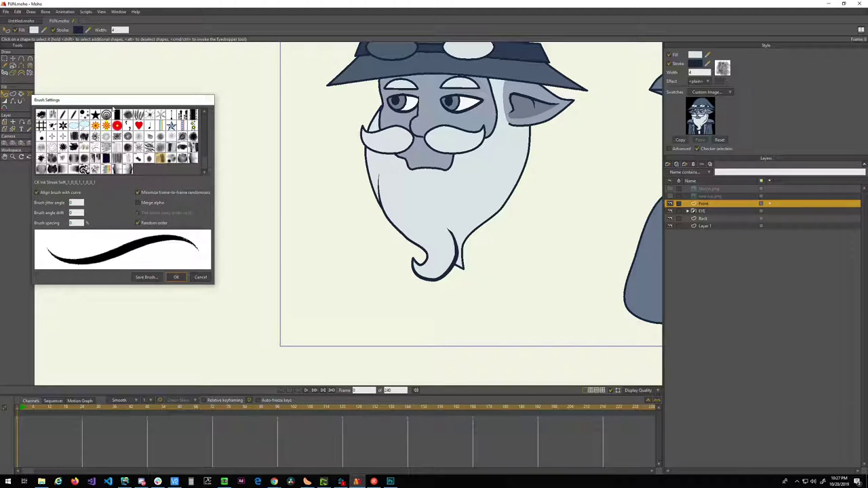
- Remove the brush from the beard's front strand by setting its stroke brush to None
{"action": "left_click_drag", "start_coordinate": [137, 102], "coordinate": [176, 89]}
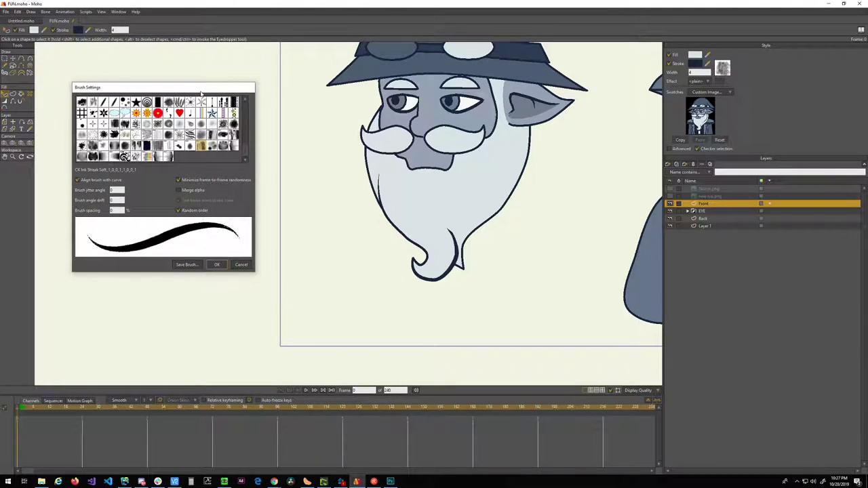
{"action": "left_click_drag", "start_coordinate": [178, 88], "coordinate": [196, 68]}
{"action": "scroll", "coordinate": [177, 109], "scroll_direction": "up", "scroll_amount": 2}
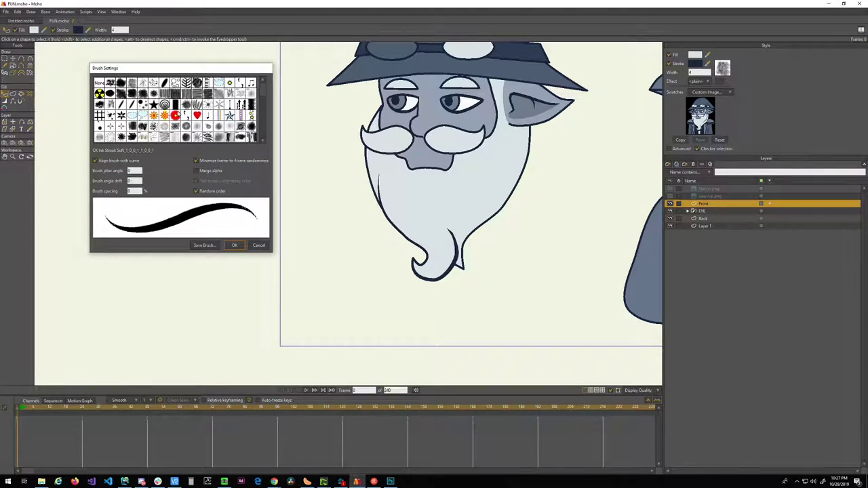
{"action": "left_click", "coordinate": [100, 83]}
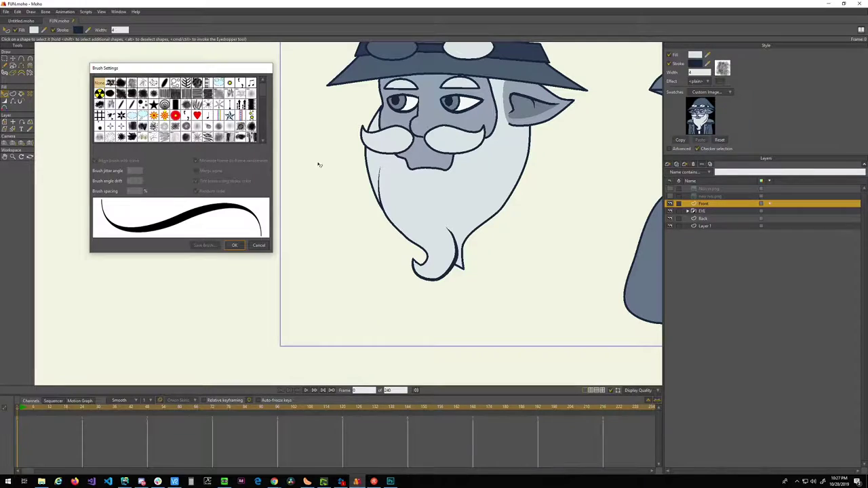
{"action": "scroll", "coordinate": [359, 216], "scroll_direction": "up", "scroll_amount": 5}
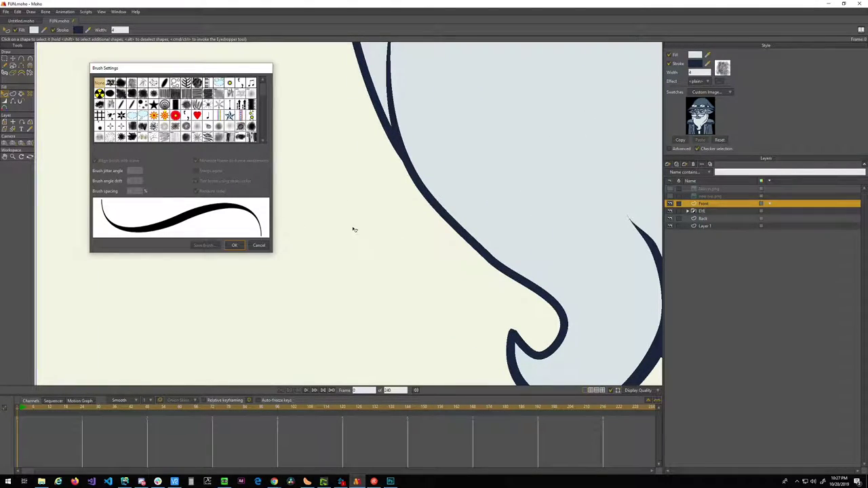
{"action": "scroll", "coordinate": [425, 239], "scroll_direction": "down", "scroll_amount": 3}
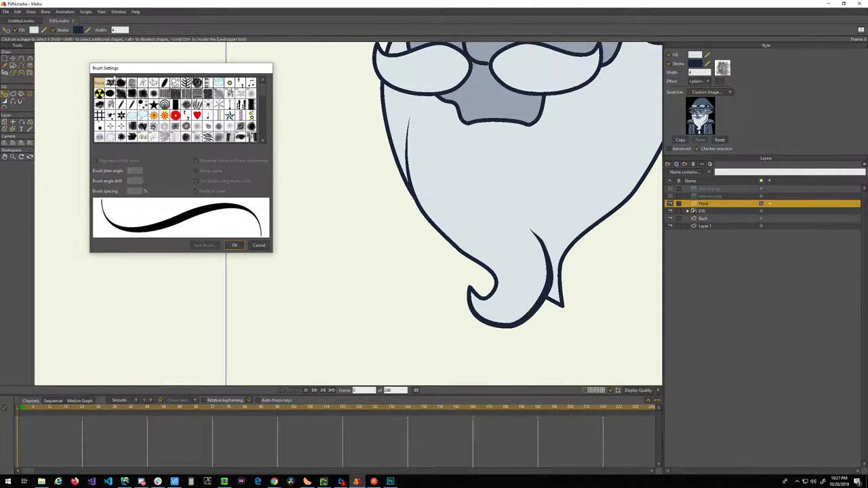
{"action": "left_click", "coordinate": [233, 244]}
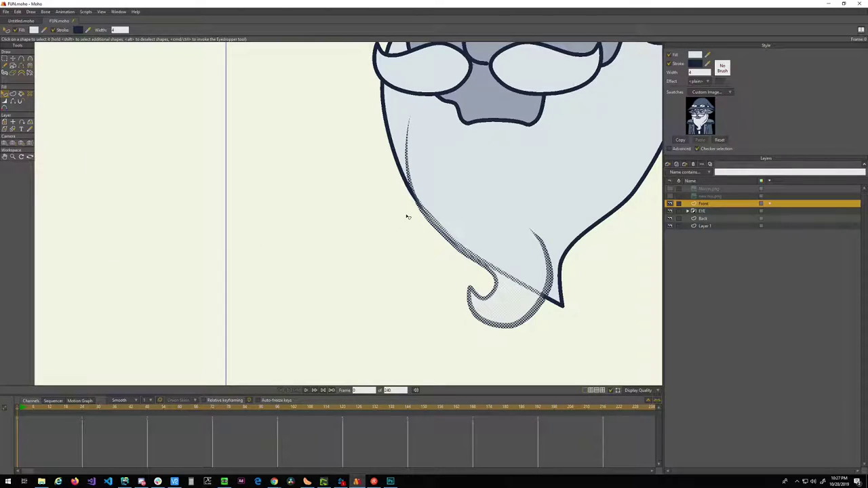
- Show the reference image and draw the mouth line between the two moustache halves with Add Point
{"action": "scroll", "coordinate": [406, 215], "scroll_direction": "down", "scroll_amount": 4}
{"action": "scroll", "coordinate": [326, 224], "scroll_direction": "up", "scroll_amount": 2}
{"action": "key", "text": "g"}
{"action": "left_click", "coordinate": [466, 241]}
{"action": "left_click_drag", "start_coordinate": [428, 193], "coordinate": [441, 225]}
{"action": "scroll", "coordinate": [433, 236], "scroll_direction": "down", "scroll_amount": 5}
{"action": "scroll", "coordinate": [414, 227], "scroll_direction": "up", "scroll_amount": 4}
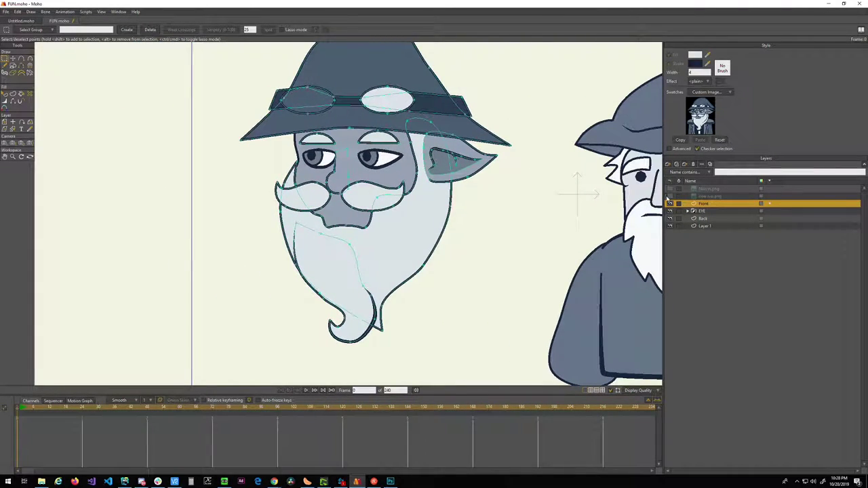
{"action": "left_click", "coordinate": [670, 196]}
{"action": "scroll", "coordinate": [287, 210], "scroll_direction": "up", "scroll_amount": 3}
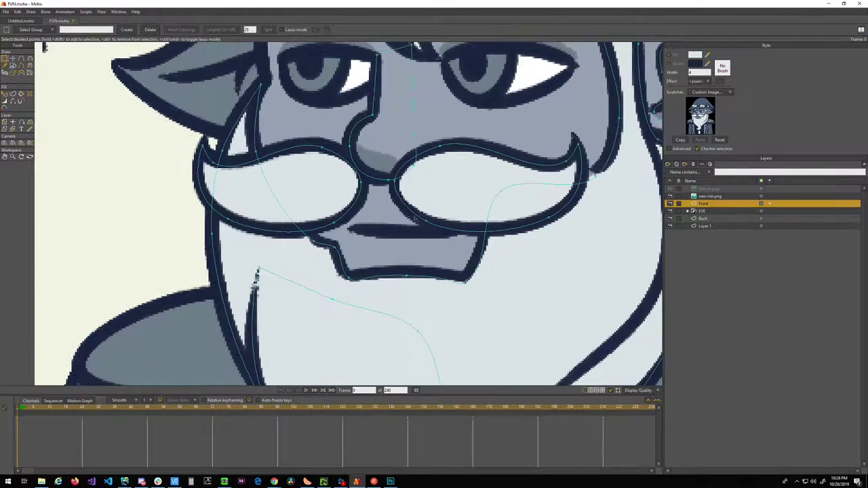
{"action": "key", "text": "a"}
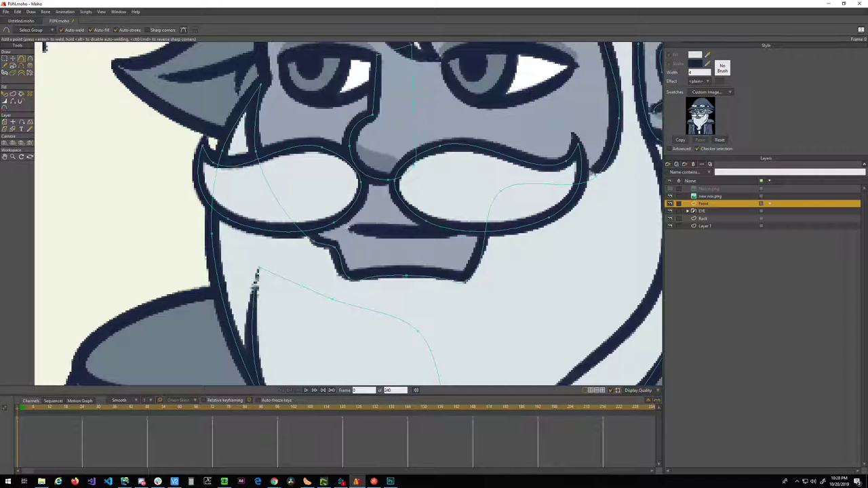
{"action": "left_click_drag", "start_coordinate": [347, 229], "coordinate": [438, 233]}
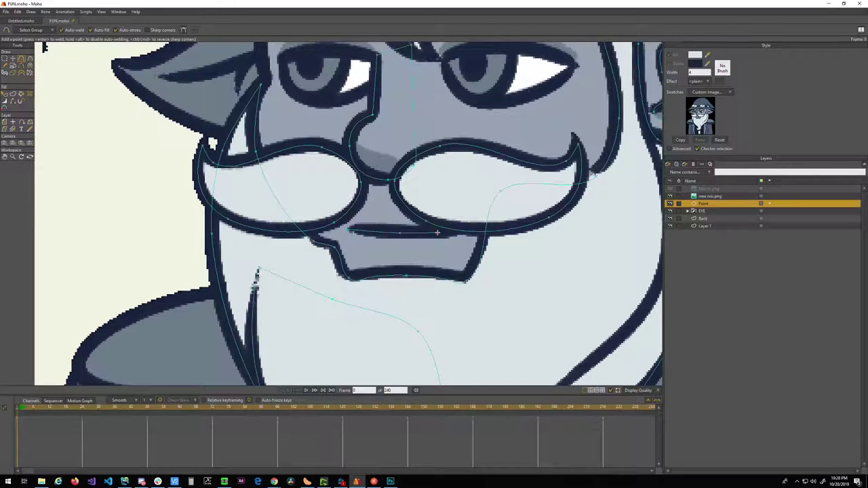
- Create a shape from the mouth line and hide the reference image
{"action": "key", "text": "g"}
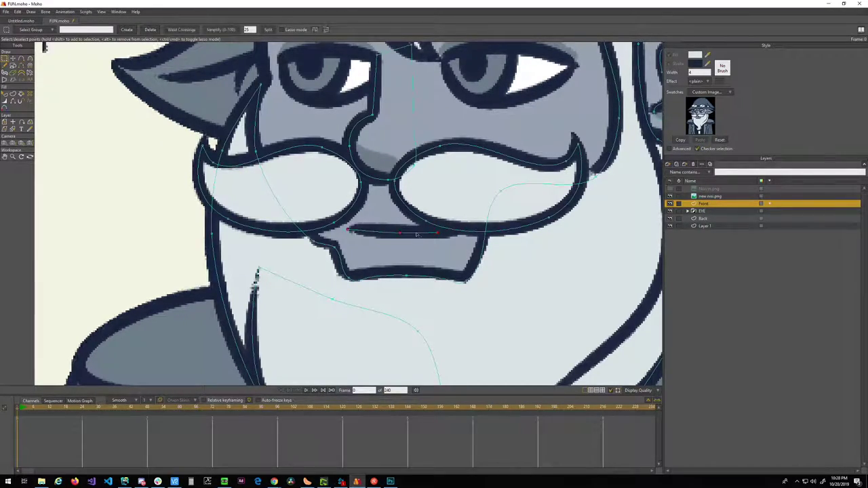
{"action": "key", "text": "u"}
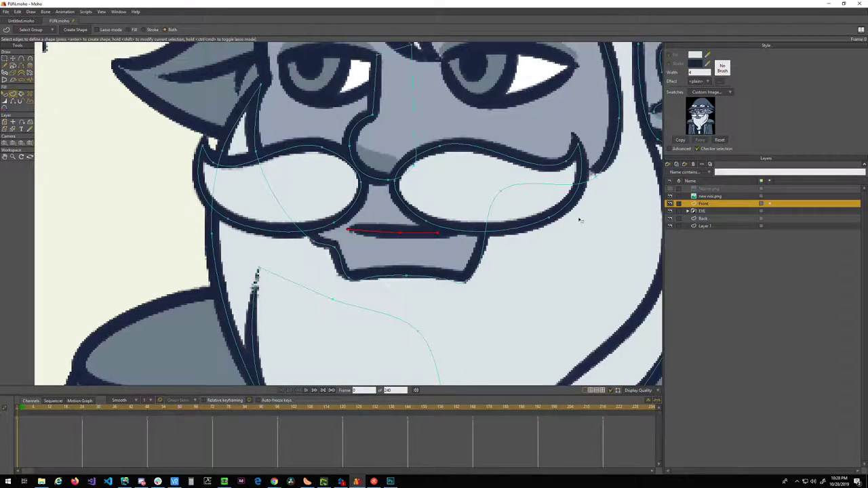
{"action": "key", "text": "Return"}
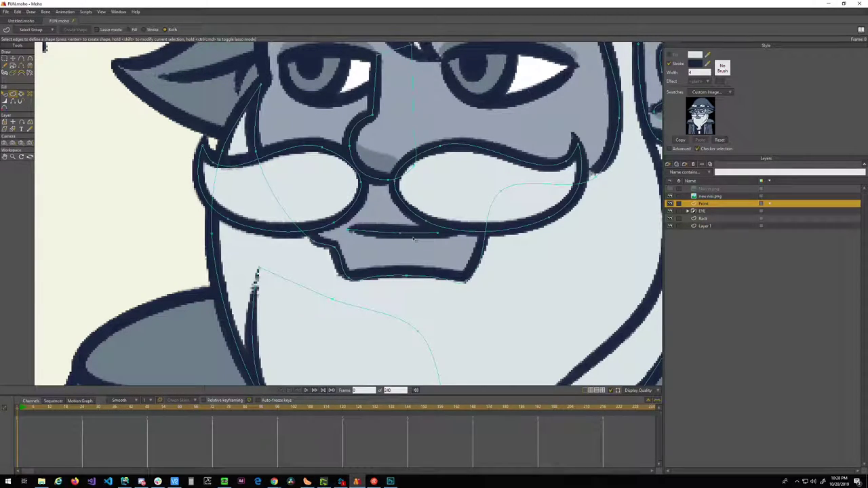
{"action": "key", "text": "g"}
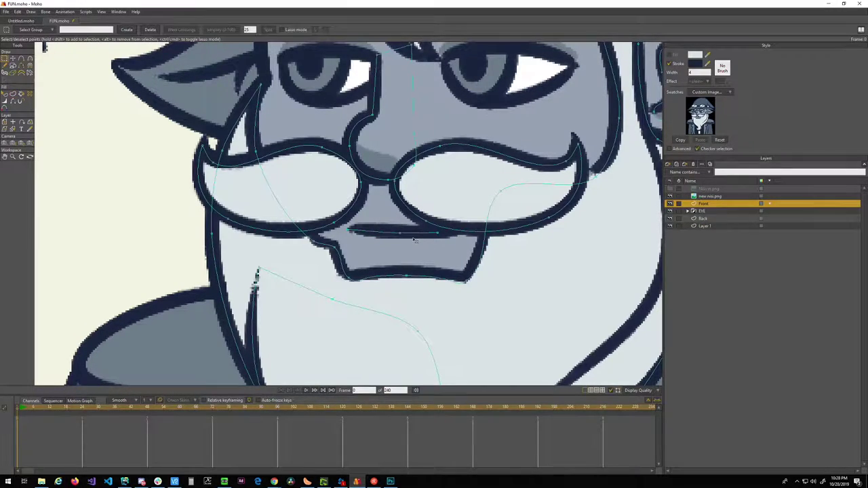
{"action": "left_click", "coordinate": [670, 196]}
- Taper both ends of the mouth line to points and widen its middle to about 126 percent
{"action": "double_click", "coordinate": [415, 234]}
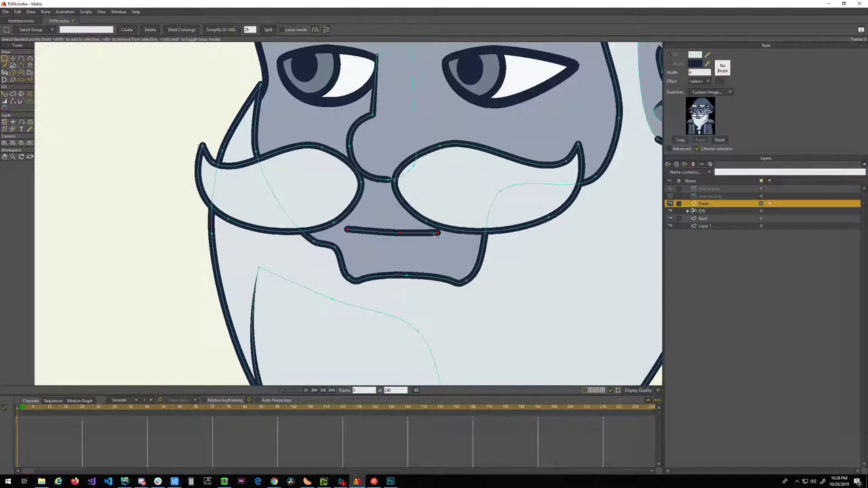
{"action": "key", "text": "w"}
{"action": "left_click_drag", "start_coordinate": [438, 234], "coordinate": [359, 232]}
{"action": "left_click_drag", "start_coordinate": [349, 230], "coordinate": [327, 228]}
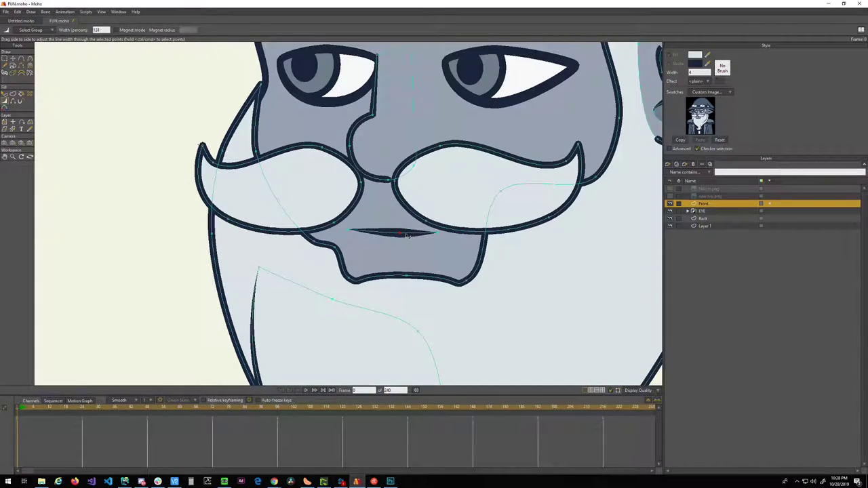
{"action": "scroll", "coordinate": [405, 235], "scroll_direction": "up", "scroll_amount": 5}
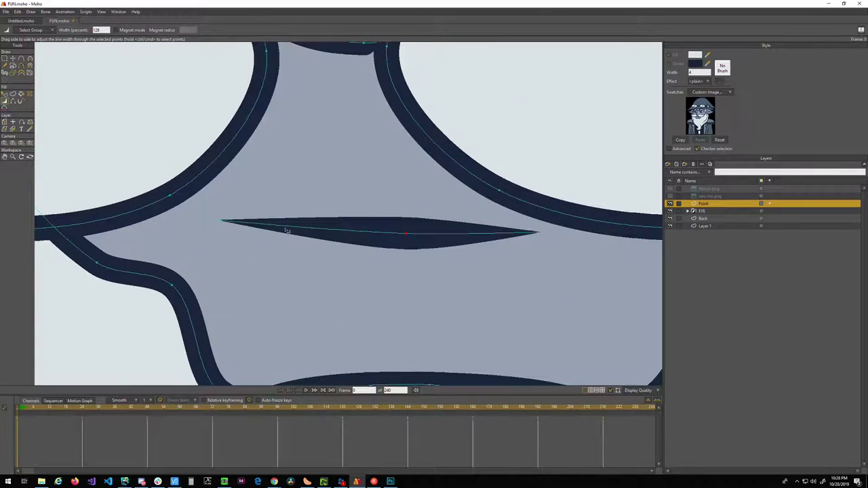
{"action": "scroll", "coordinate": [288, 230], "scroll_direction": "down", "scroll_amount": 5}
{"action": "scroll", "coordinate": [397, 222], "scroll_direction": "up", "scroll_amount": 5}
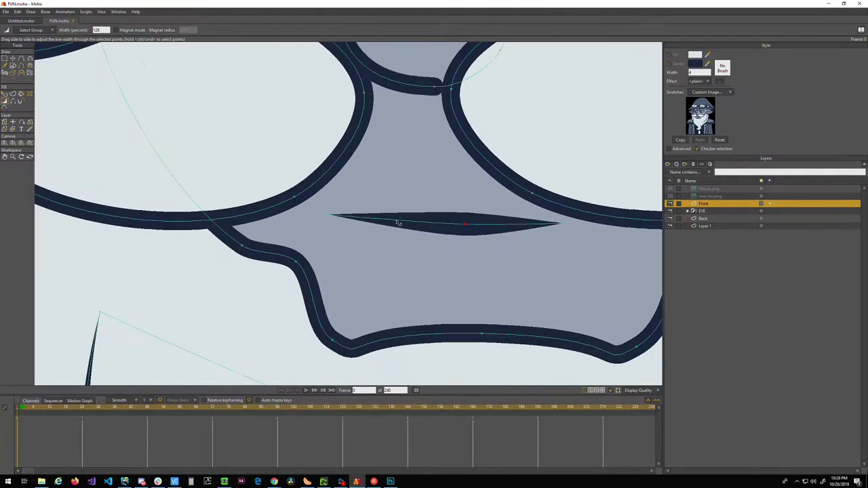
- Add extra points along the mouth line and adjust the stroke width near its end
{"action": "scroll", "coordinate": [396, 222], "scroll_direction": "up", "scroll_amount": 3}
{"action": "key", "text": "a"}
{"action": "left_click_drag", "start_coordinate": [319, 217], "coordinate": [319, 218]}
{"action": "left_click_drag", "start_coordinate": [564, 223], "coordinate": [368, 216]}
{"action": "left_click_drag", "start_coordinate": [421, 221], "coordinate": [452, 223]}
{"action": "key", "text": "w"}
{"action": "mouse_move", "coordinate": [273, 204]}
{"action": "left_mouse_down"}
{"action": "mouse_move", "coordinate": [428, 202]}
{"action": "mouse_move", "coordinate": [292, 213]}
{"action": "mouse_move", "coordinate": [305, 213]}
{"action": "left_mouse_up"}
{"action": "scroll", "coordinate": [304, 212], "scroll_direction": "down", "scroll_amount": 6}
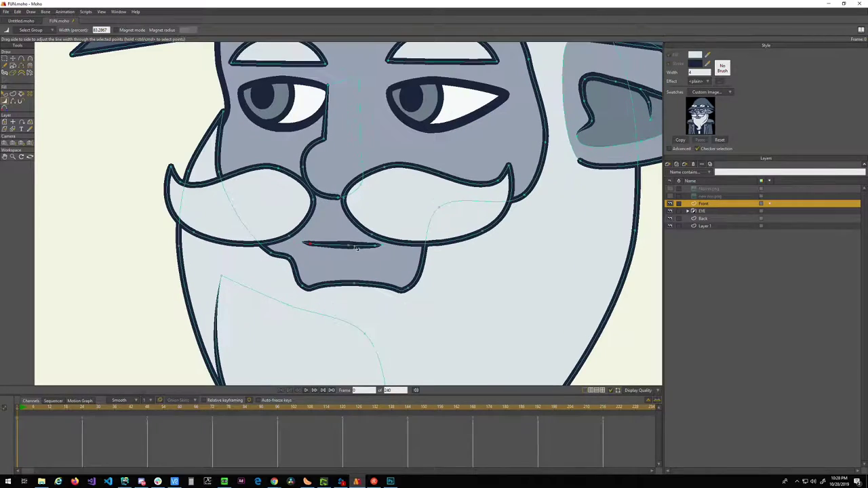
- Examine the tapered mouth line close up and in relation to the whole face
{"action": "key", "text": "g"}
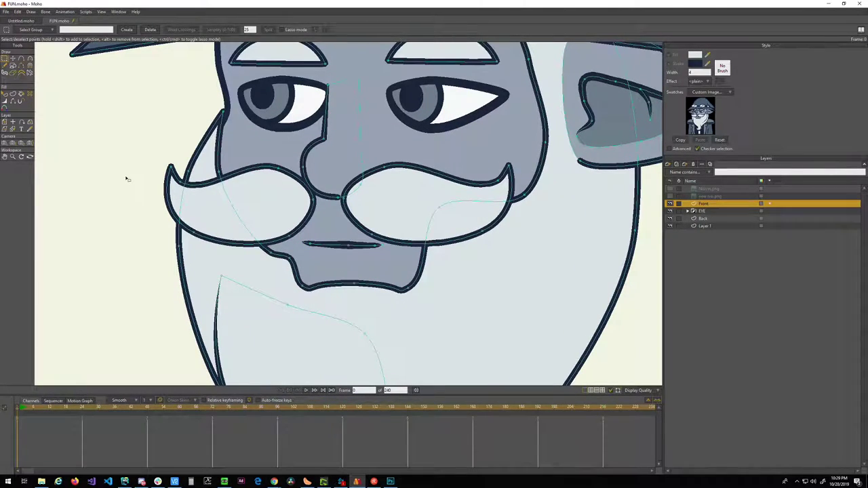
{"action": "scroll", "coordinate": [291, 219], "scroll_direction": "up", "scroll_amount": 5}
{"action": "scroll", "coordinate": [298, 245], "scroll_direction": "up", "scroll_amount": 3}
{"action": "left_click_drag", "start_coordinate": [292, 294], "coordinate": [309, 199]}
{"action": "scroll", "coordinate": [308, 205], "scroll_direction": "down", "scroll_amount": 2}
{"action": "scroll", "coordinate": [307, 204], "scroll_direction": "down", "scroll_amount": 3}
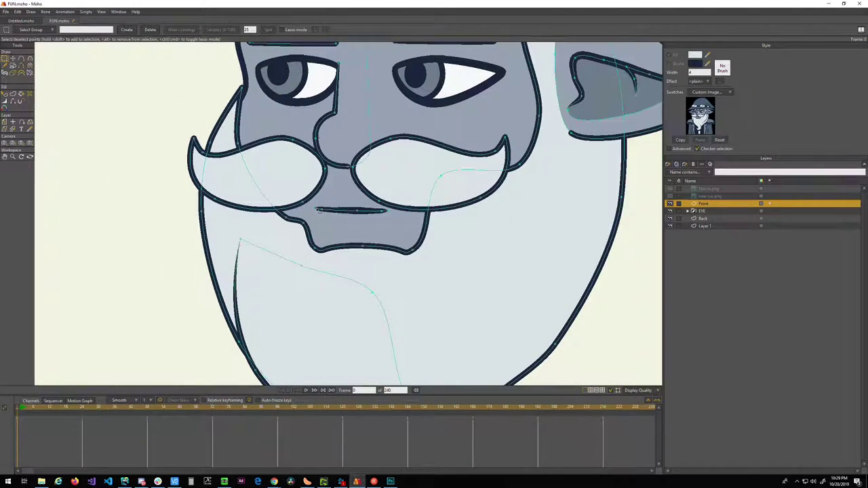
{"action": "scroll", "coordinate": [338, 234], "scroll_direction": "up", "scroll_amount": 2}
{"action": "scroll", "coordinate": [338, 234], "scroll_direction": "down", "scroll_amount": 4}
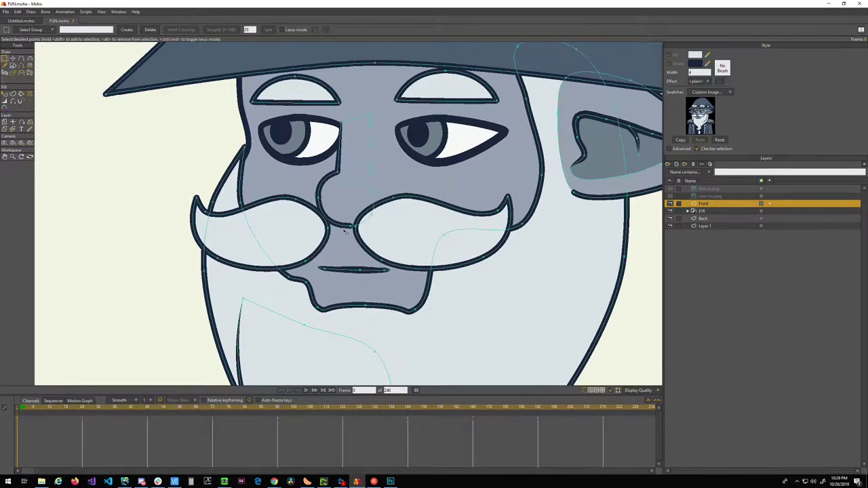
{"action": "scroll", "coordinate": [342, 233], "scroll_direction": "down", "scroll_amount": 4}
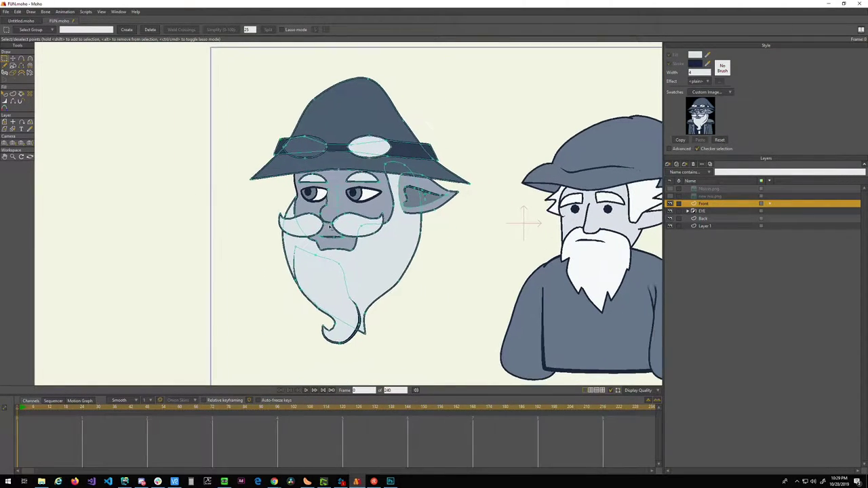
- Give the dark goggle lens on the hat the same light fill as the other lens
{"action": "left_click_drag", "start_coordinate": [311, 204], "coordinate": [314, 212]}
{"action": "scroll", "coordinate": [303, 161], "scroll_direction": "up", "scroll_amount": 2}
{"action": "scroll", "coordinate": [356, 190], "scroll_direction": "up", "scroll_amount": 3}
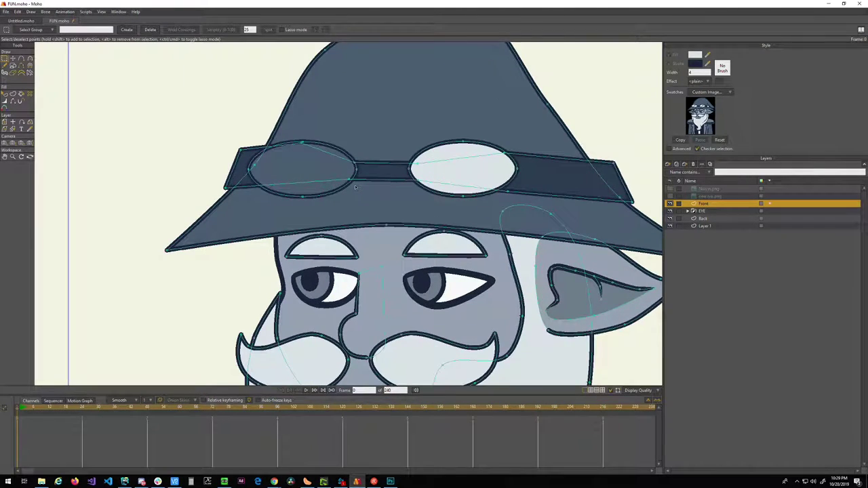
{"action": "key", "text": "q"}
{"action": "left_click", "coordinate": [314, 169]}
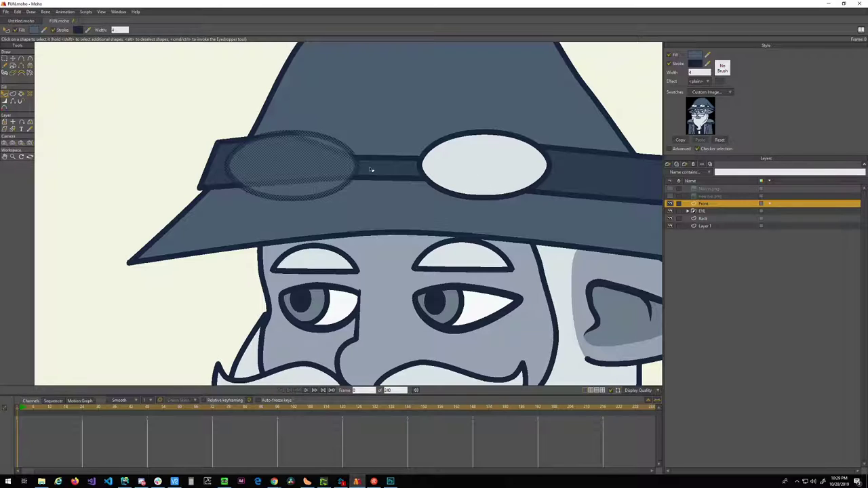
{"action": "key", "text": "u"}
{"action": "left_click", "coordinate": [298, 174]}
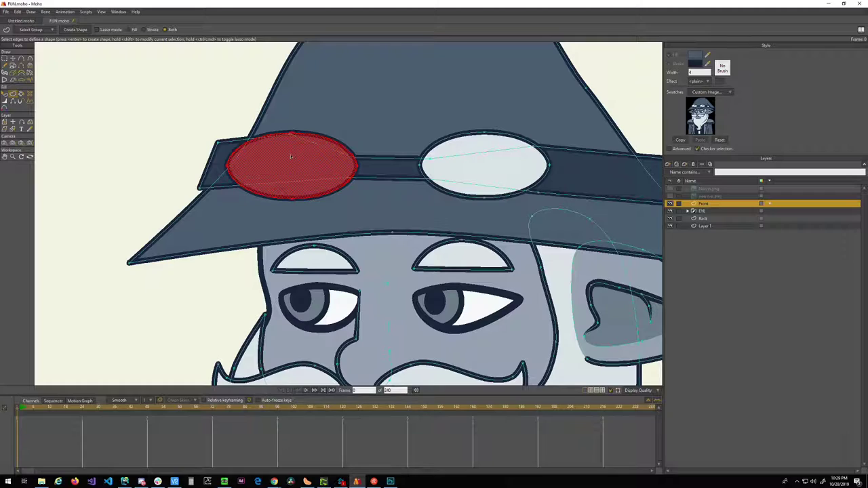
{"action": "key", "text": "Return"}
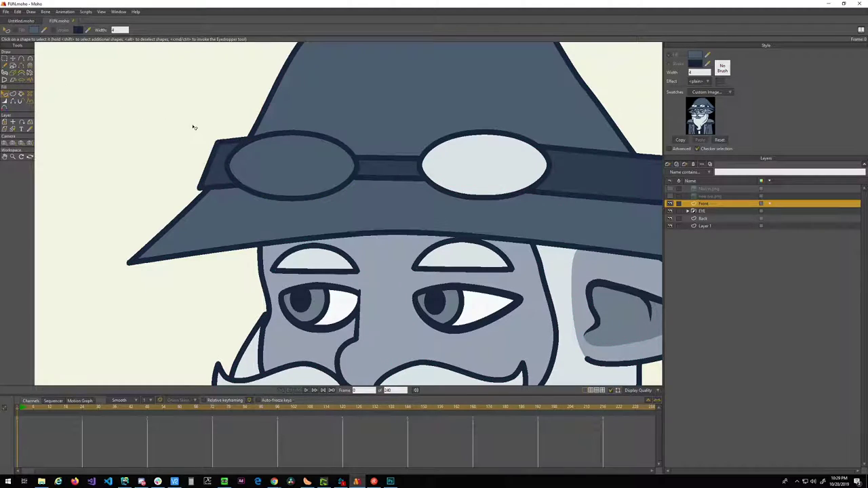
{"action": "left_click", "coordinate": [299, 171]}
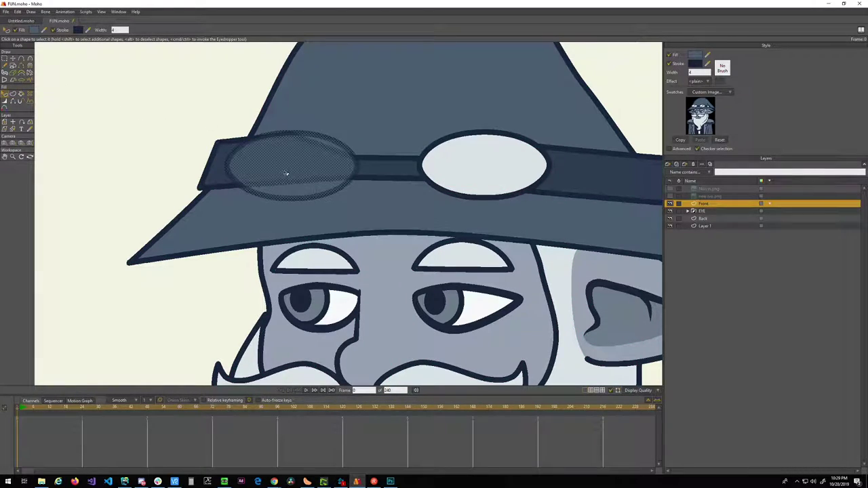
{"action": "left_click", "coordinate": [486, 171], "text": "ctrl"}
{"action": "left_click", "coordinate": [156, 107]}
- Compare the goggle lenses and the bridge between them with the reference image
{"action": "left_click_drag", "start_coordinate": [273, 200], "coordinate": [194, 148]}
{"action": "scroll", "coordinate": [248, 166], "scroll_direction": "down", "scroll_amount": 2}
{"action": "scroll", "coordinate": [248, 166], "scroll_direction": "up", "scroll_amount": 2}
{"action": "left_click", "coordinate": [671, 196]}
{"action": "left_click", "coordinate": [671, 197]}
{"action": "left_click", "coordinate": [671, 197]}
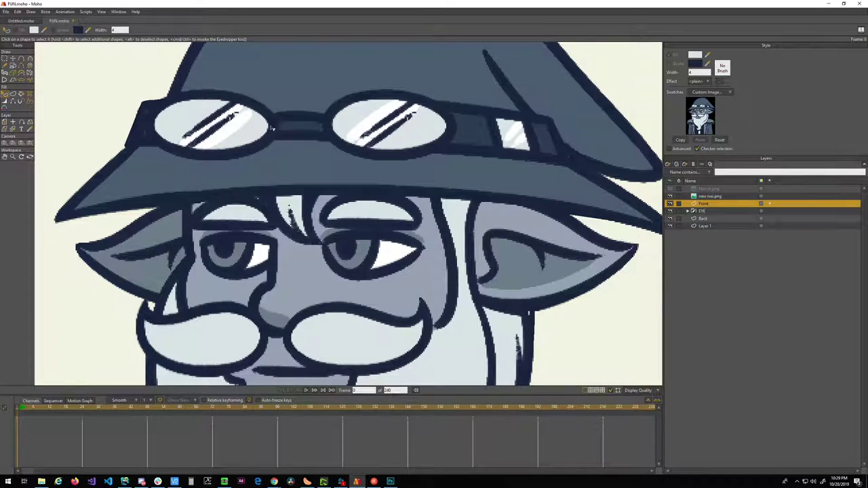
{"action": "scroll", "coordinate": [281, 136], "scroll_direction": "up", "scroll_amount": 3}
{"action": "scroll", "coordinate": [282, 136], "scroll_direction": "up", "scroll_amount": 2}
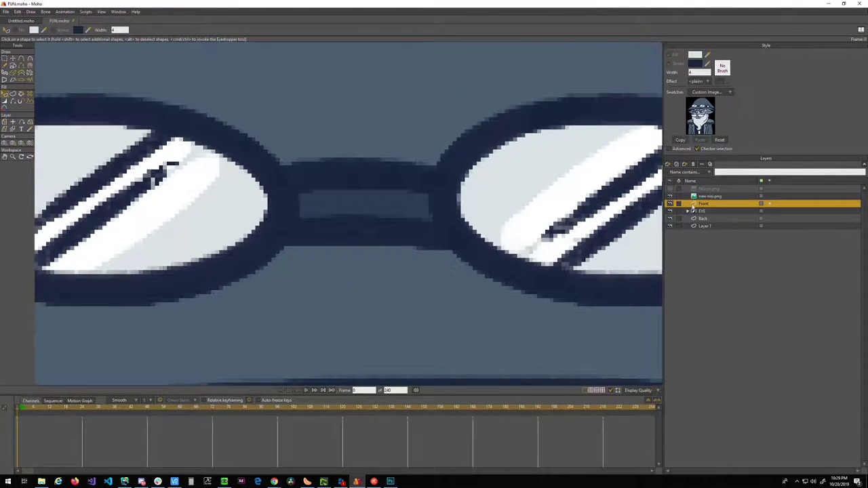
{"action": "left_click", "coordinate": [671, 196]}
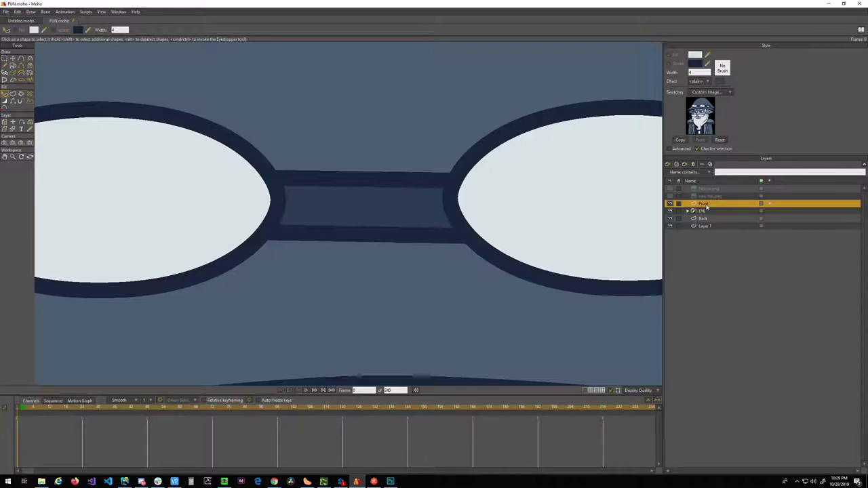
- Add a raised point to the goggle bridge's upper and lower edges and smooth both into upward curves
{"action": "left_click", "coordinate": [376, 184]}
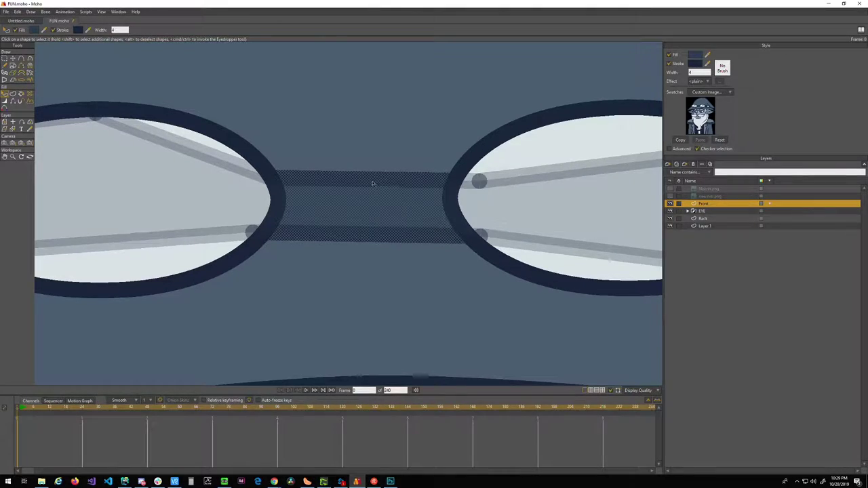
{"action": "key", "text": "g"}
{"action": "key", "text": "a"}
{"action": "left_click_drag", "start_coordinate": [372, 181], "coordinate": [366, 167]}
{"action": "left_click_drag", "start_coordinate": [365, 234], "coordinate": [366, 223]}
{"action": "key", "text": "c"}
{"action": "left_click_drag", "start_coordinate": [369, 167], "coordinate": [614, 170]}
{"action": "left_click_drag", "start_coordinate": [369, 224], "coordinate": [382, 240]}
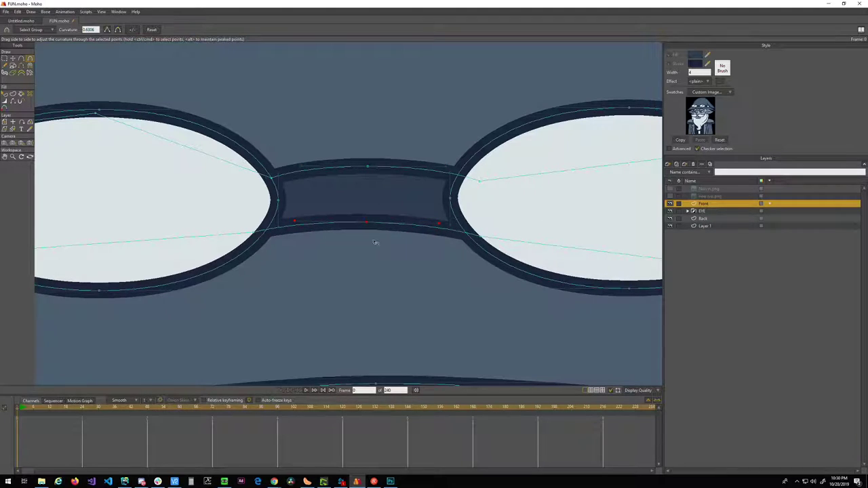
- Examine the curved goggle bridge and the hat band's ear-side end, alternately showing and hiding the reference image
{"action": "scroll", "coordinate": [382, 240], "scroll_direction": "down", "scroll_amount": 4}
{"action": "scroll", "coordinate": [368, 243], "scroll_direction": "up", "scroll_amount": 2}
{"action": "key", "text": "g"}
{"action": "left_click", "coordinate": [167, 111]}
{"action": "left_click_drag", "start_coordinate": [328, 171], "coordinate": [283, 159]}
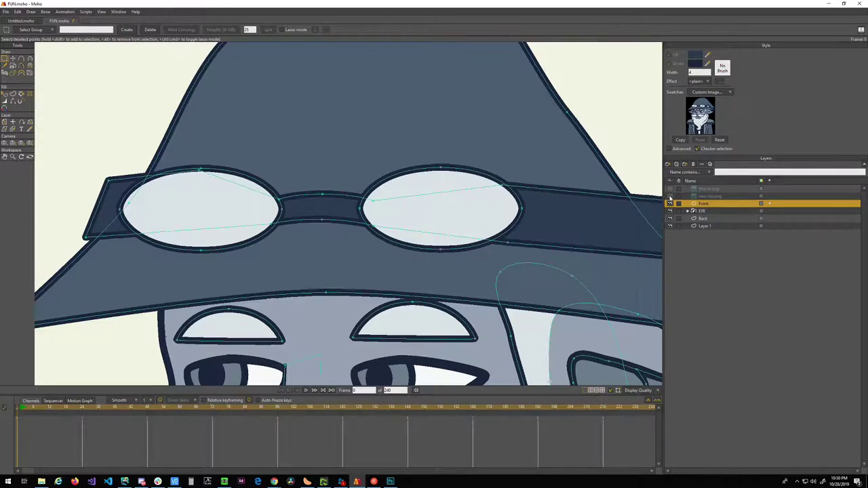
{"action": "left_click", "coordinate": [670, 196]}
{"action": "left_click", "coordinate": [670, 196]}
{"action": "left_click", "coordinate": [670, 196]}
{"action": "left_click", "coordinate": [670, 196]}
{"action": "left_click", "coordinate": [670, 196]}
{"action": "left_click", "coordinate": [670, 196]}
{"action": "left_click_drag", "start_coordinate": [549, 227], "coordinate": [361, 201]}
{"action": "left_click", "coordinate": [670, 196]}
{"action": "left_click", "coordinate": [670, 196]}
{"action": "scroll", "coordinate": [407, 199], "scroll_direction": "up", "scroll_amount": 3}
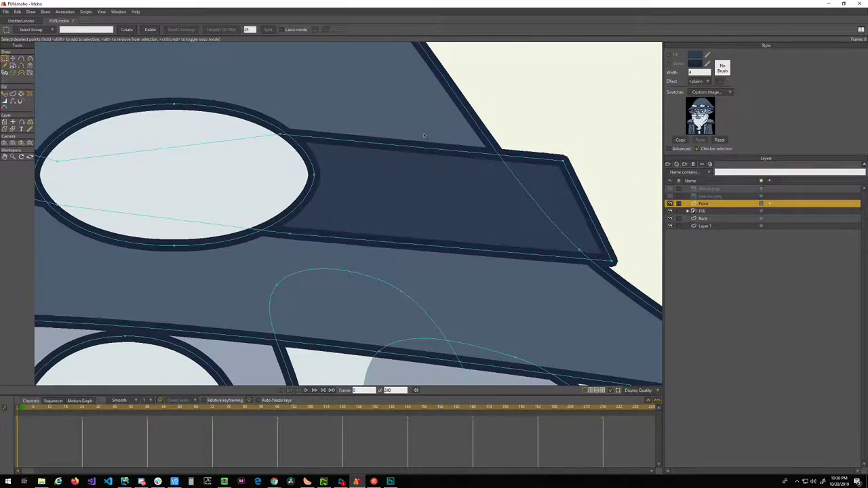
- Draw a closed, slanted four-point buckle shape across the hat band near its ear-side end and sharpen all its corners
{"action": "key", "text": "a"}
{"action": "mouse_move", "coordinate": [425, 190]}
{"action": "left_mouse_down"}
{"action": "mouse_move", "coordinate": [445, 268]}
{"action": "mouse_move", "coordinate": [522, 272]}
{"action": "mouse_move", "coordinate": [467, 140]}
{"action": "mouse_move", "coordinate": [410, 132]}
{"action": "left_mouse_up"}
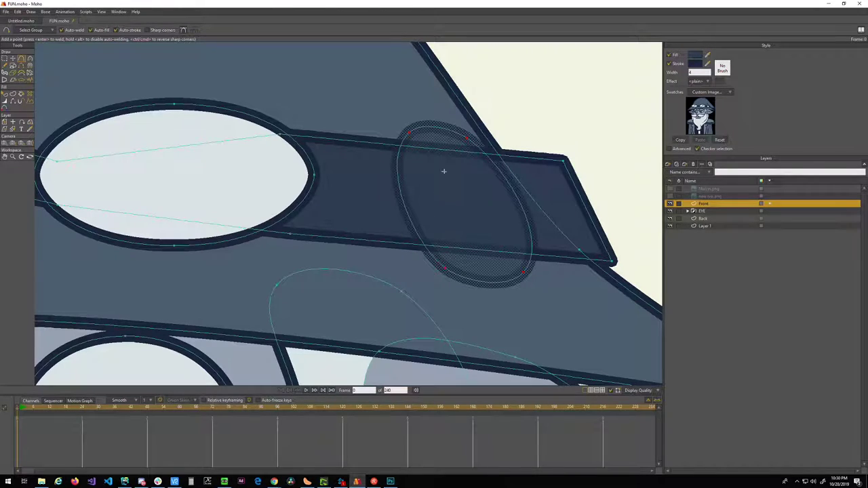
{"action": "key", "text": "c"}
{"action": "left_click_drag", "start_coordinate": [454, 201], "coordinate": [244, 197]}
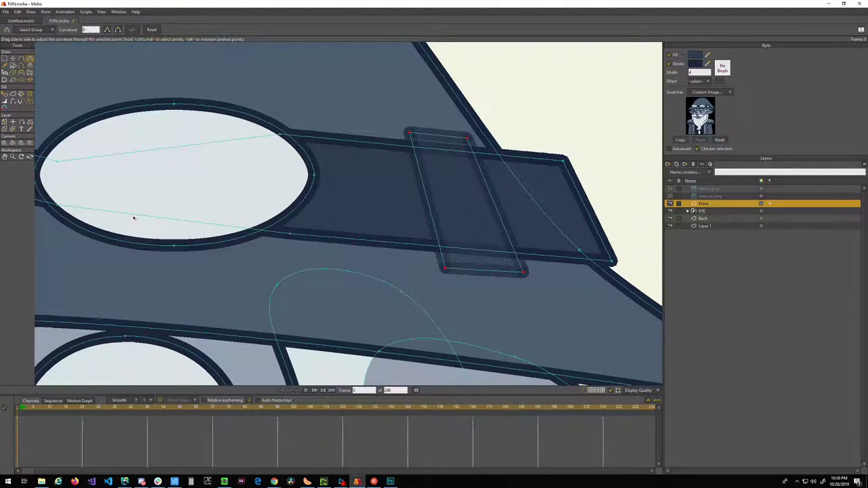
- Give the band's buckle shape the same light fill as the goggle lens, after checking the reference image
{"action": "key", "text": "q"}
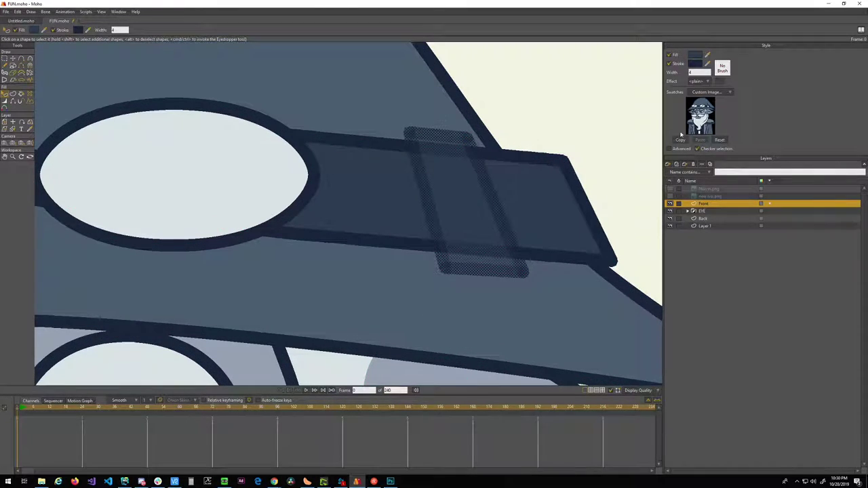
{"action": "left_click", "coordinate": [669, 196]}
{"action": "left_click", "coordinate": [669, 196]}
{"action": "left_click", "coordinate": [224, 186], "text": "ctrl"}
{"action": "left_click", "coordinate": [512, 136]}
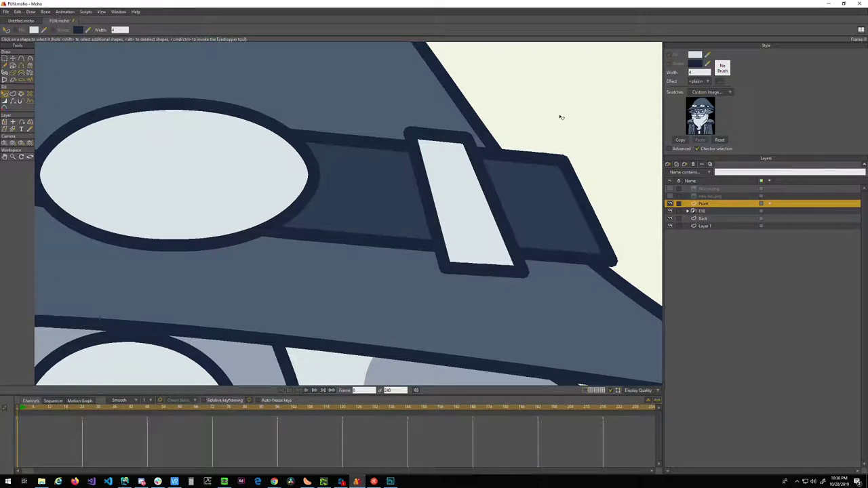
- Examine the light buckle on the hat band up close and in proportion to the whole head
{"action": "scroll", "coordinate": [542, 126], "scroll_direction": "down", "scroll_amount": 3}
{"action": "scroll", "coordinate": [540, 170], "scroll_direction": "up", "scroll_amount": 2}
{"action": "scroll", "coordinate": [434, 207], "scroll_direction": "up", "scroll_amount": 3}
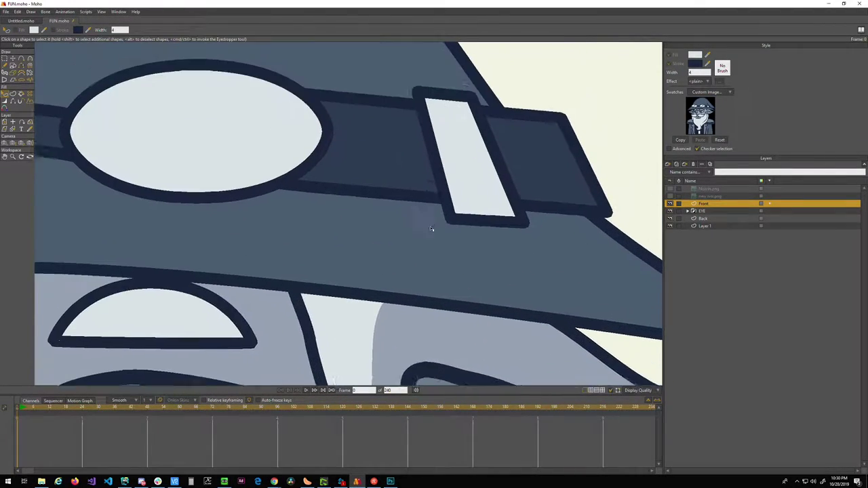
{"action": "scroll", "coordinate": [388, 242], "scroll_direction": "down", "scroll_amount": 3}
{"action": "scroll", "coordinate": [401, 222], "scroll_direction": "up", "scroll_amount": 1}
{"action": "scroll", "coordinate": [401, 217], "scroll_direction": "down", "scroll_amount": 3}
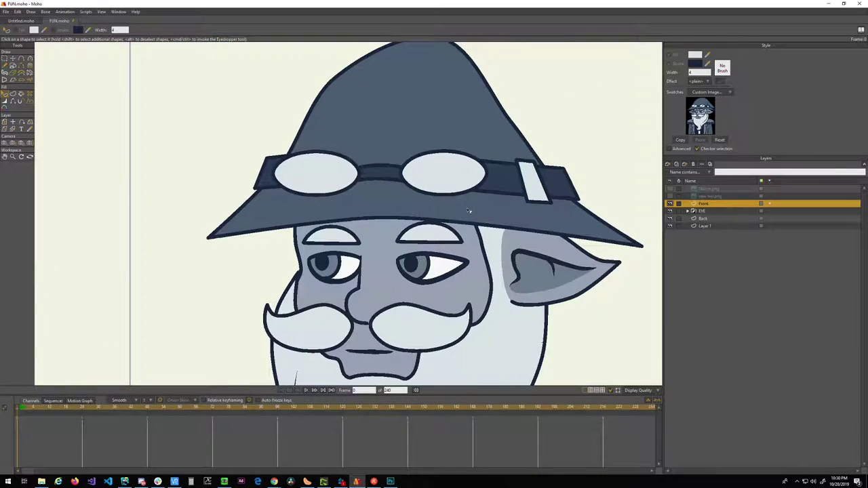
{"action": "scroll", "coordinate": [401, 212], "scroll_direction": "up", "scroll_amount": 2}
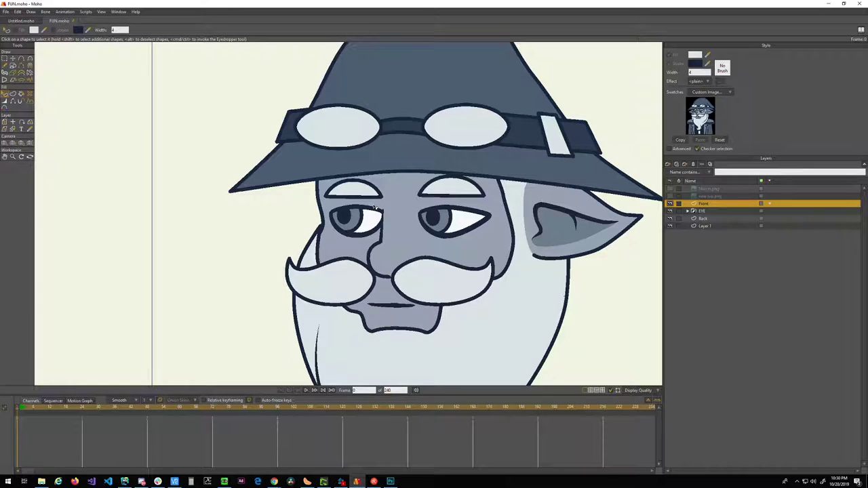
- Rotate both goggle lenses slightly in opposite directions so that their inner ends tilt upward
{"action": "mouse_move", "coordinate": [411, 215]}
{"action": "left_mouse_down"}
{"action": "mouse_move", "coordinate": [374, 253]}
{"action": "mouse_move", "coordinate": [410, 227]}
{"action": "left_mouse_up"}
{"action": "scroll", "coordinate": [410, 228], "scroll_direction": "up", "scroll_amount": 6}
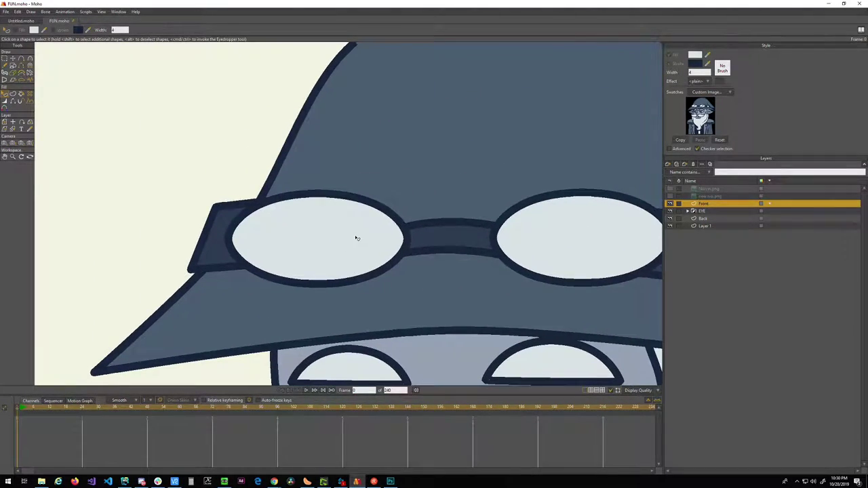
{"action": "key", "text": "g"}
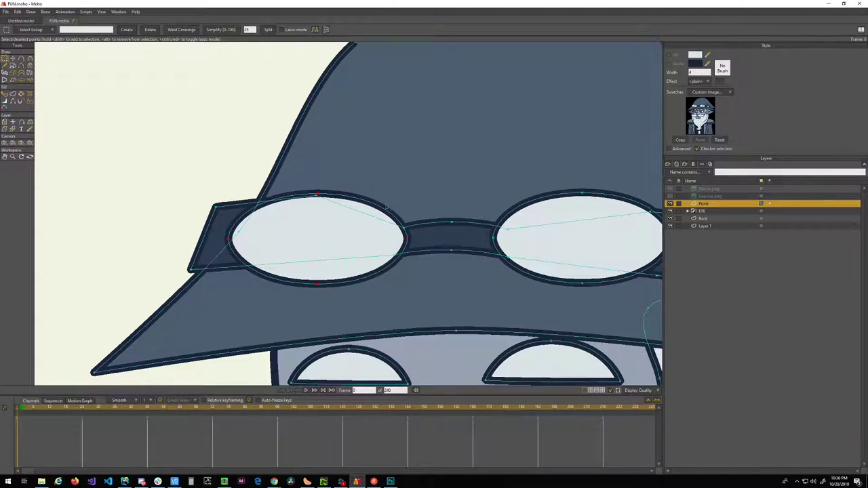
{"action": "key", "text": "t"}
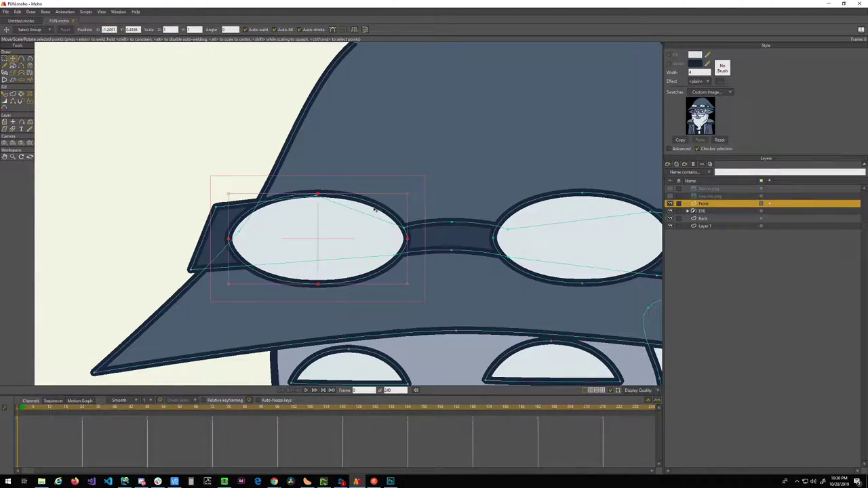
{"action": "left_click_drag", "start_coordinate": [408, 187], "coordinate": [405, 184]}
{"action": "left_click", "coordinate": [524, 210]}
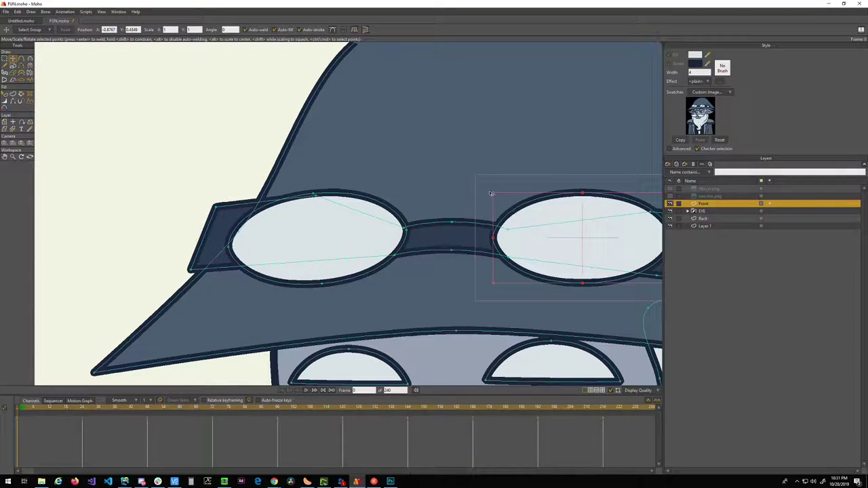
{"action": "left_click_drag", "start_coordinate": [492, 192], "coordinate": [498, 186]}
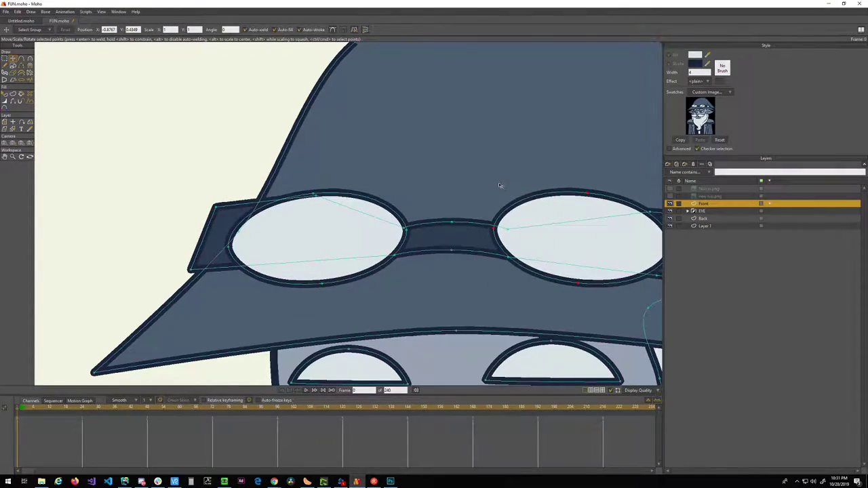
- Deselect the lens points and examine the face and the beard outline down to its curled tip
{"action": "scroll", "coordinate": [468, 196], "scroll_direction": "down", "scroll_amount": 3}
{"action": "left_click_drag", "start_coordinate": [326, 186], "coordinate": [359, 157]}
{"action": "key", "text": "g"}
{"action": "left_click", "coordinate": [187, 256]}
{"action": "left_click_drag", "start_coordinate": [250, 257], "coordinate": [220, 151]}
{"action": "scroll", "coordinate": [291, 215], "scroll_direction": "down", "scroll_amount": 1}
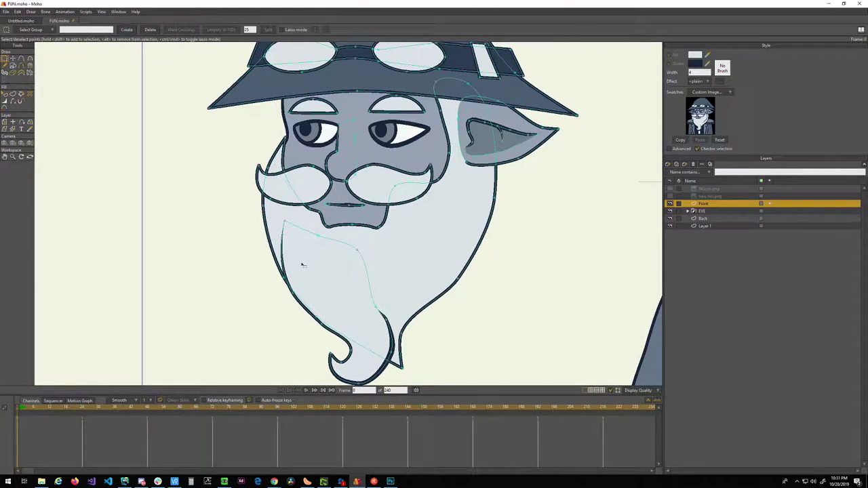
{"action": "left_click_drag", "start_coordinate": [221, 201], "coordinate": [232, 234]}
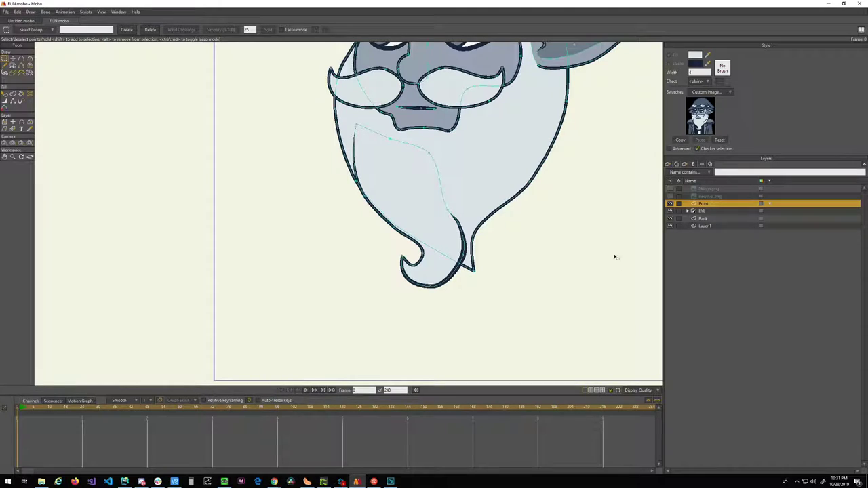
{"action": "left_click_drag", "start_coordinate": [542, 231], "coordinate": [511, 269]}
{"action": "scroll", "coordinate": [479, 312], "scroll_direction": "down", "scroll_amount": 2}
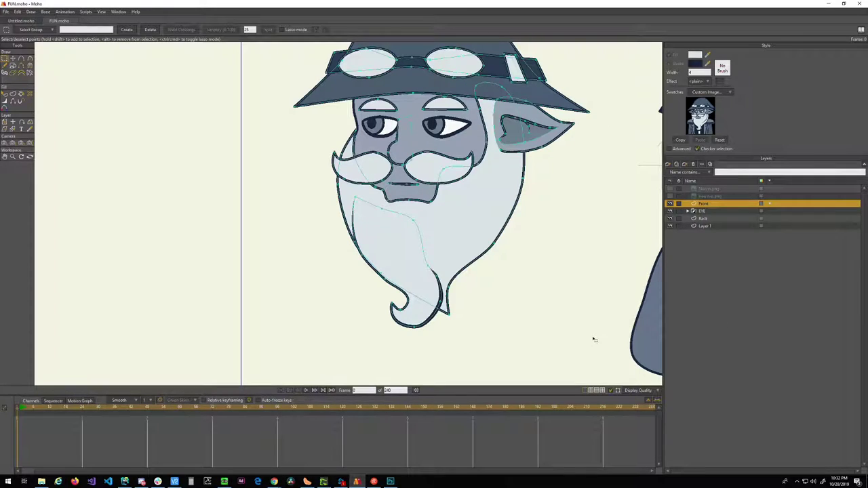
{"action": "scroll", "coordinate": [515, 200], "scroll_direction": "up", "scroll_amount": 2}
{"action": "scroll", "coordinate": [484, 258], "scroll_direction": "up", "scroll_amount": 3}
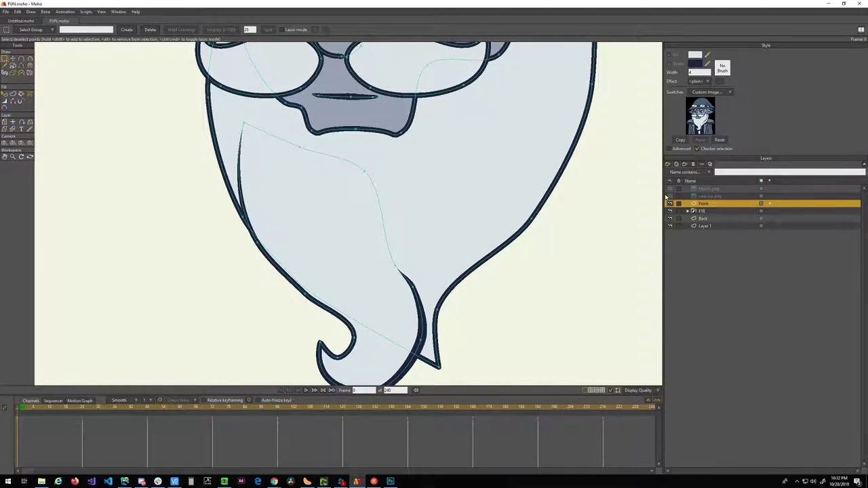
- Switch to the browser, check the Restream multistreaming dashboard, and return to Moho
{"action": "key", "text": "alt+Tab"}
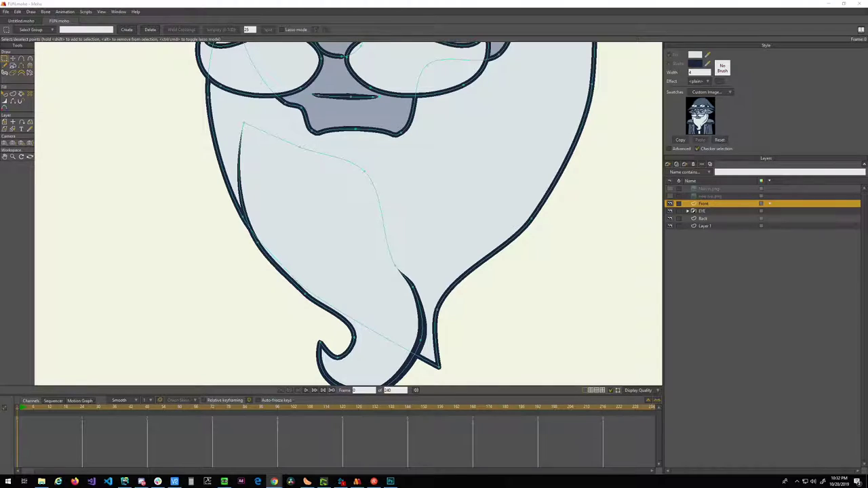
{"action": "left_click_drag", "start_coordinate": [343, 70], "coordinate": [200, 40]}
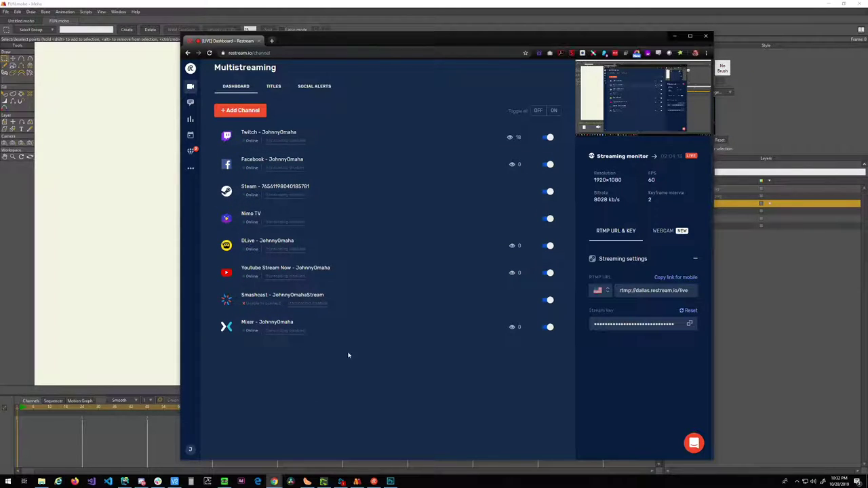
{"action": "left_click_drag", "start_coordinate": [415, 38], "coordinate": [445, 32]}
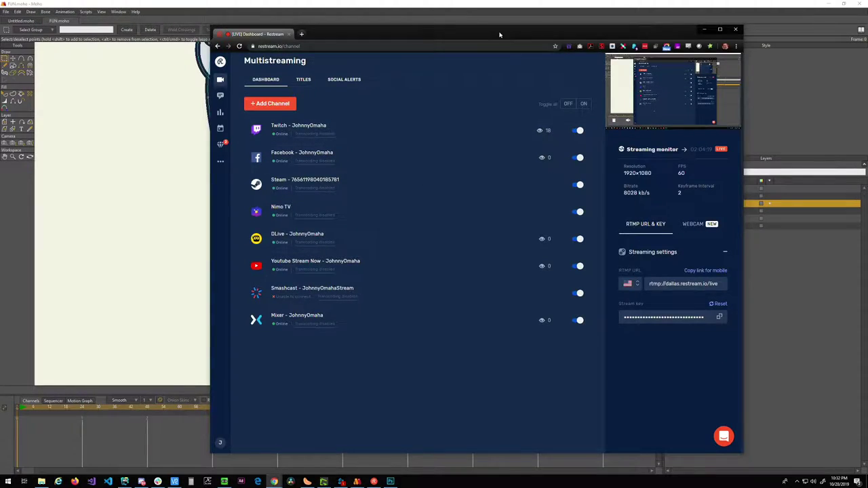
{"action": "left_click_drag", "start_coordinate": [505, 35], "coordinate": [471, 40]}
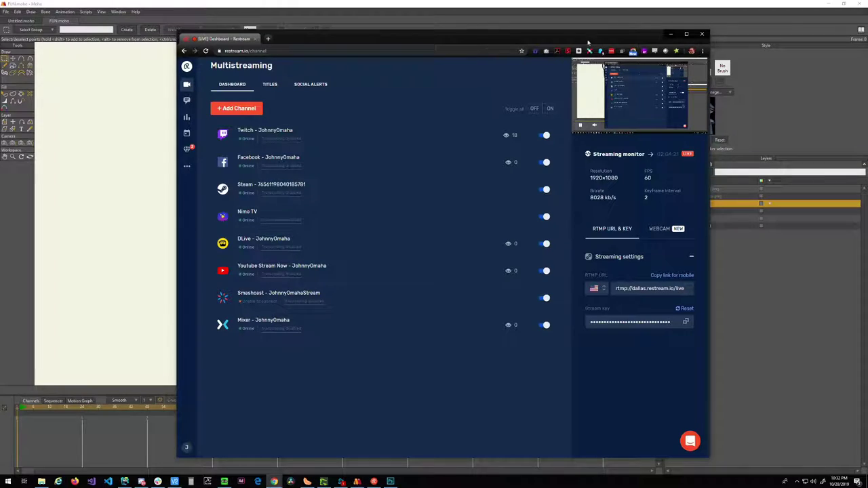
{"action": "left_click_drag", "start_coordinate": [598, 35], "coordinate": [552, 34]}
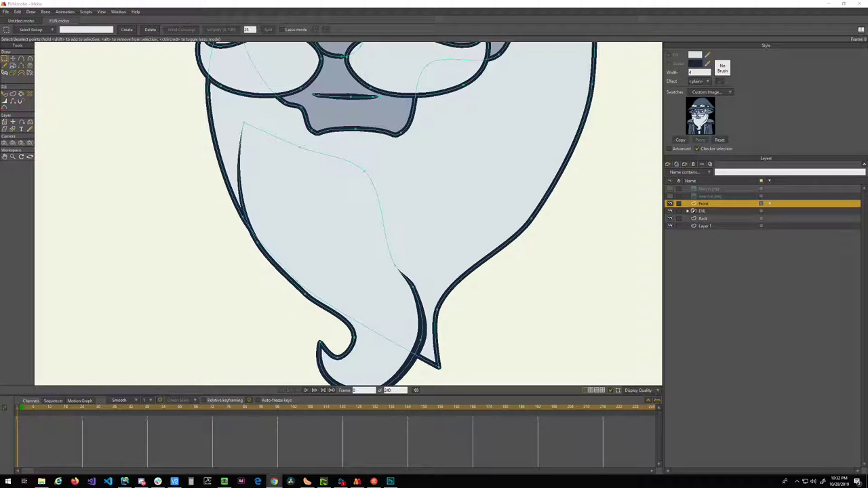
{"action": "left_click", "coordinate": [509, 313]}
{"action": "mouse_move", "coordinate": [465, 230]}
{"action": "left_mouse_down"}
{"action": "mouse_move", "coordinate": [433, 267]}
{"action": "mouse_move", "coordinate": [452, 215]}
{"action": "mouse_move", "coordinate": [452, 233]}
{"action": "left_mouse_up"}
{"action": "left_click_drag", "start_coordinate": [524, 263], "coordinate": [486, 293]}
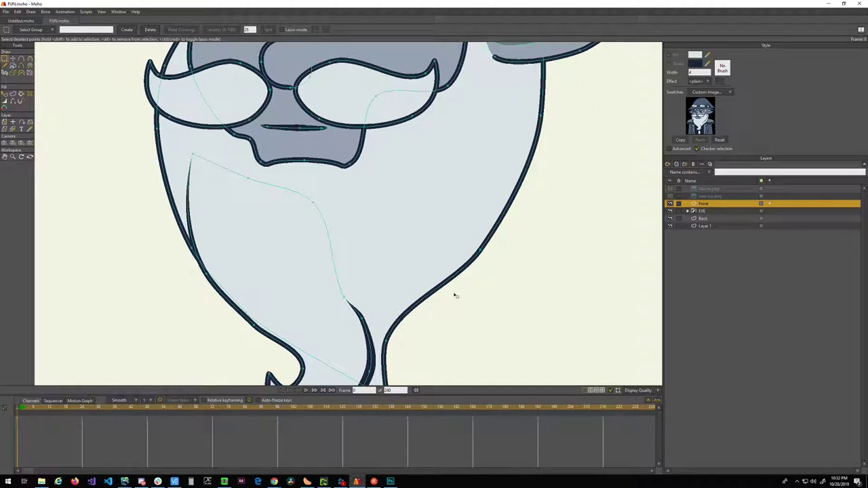
{"action": "scroll", "coordinate": [478, 292], "scroll_direction": "down", "scroll_amount": 1}
{"action": "scroll", "coordinate": [502, 305], "scroll_direction": "up", "scroll_amount": 1}
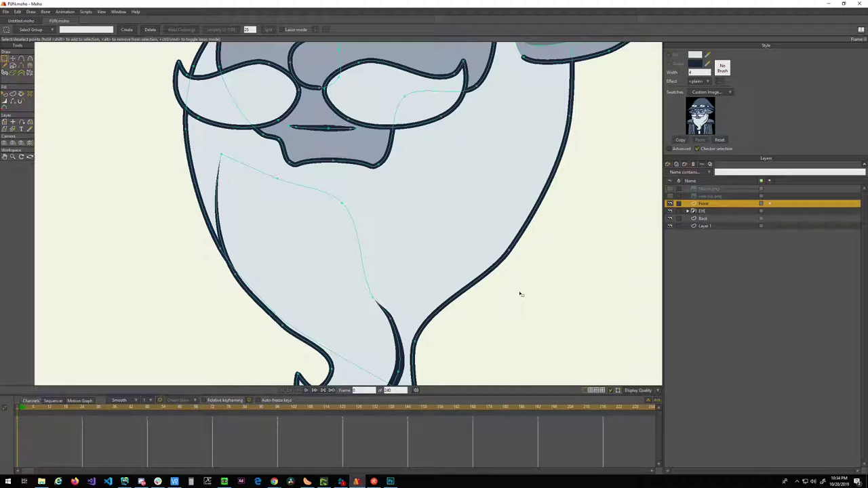
{"action": "scroll", "coordinate": [525, 263], "scroll_direction": "down", "scroll_amount": 2}
{"action": "scroll", "coordinate": [470, 167], "scroll_direction": "up", "scroll_amount": 3}
{"action": "scroll", "coordinate": [470, 167], "scroll_direction": "down", "scroll_amount": 1}
{"action": "scroll", "coordinate": [423, 240], "scroll_direction": "down", "scroll_amount": 2}
- Examine the ear's front edge and the beard area directly beneath it
{"action": "scroll", "coordinate": [461, 232], "scroll_direction": "up", "scroll_amount": 5}
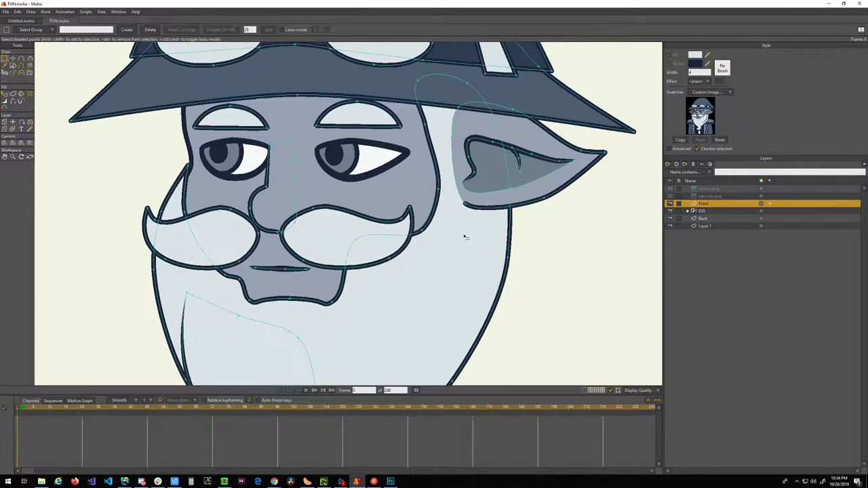
{"action": "scroll", "coordinate": [433, 247], "scroll_direction": "down", "scroll_amount": 2}
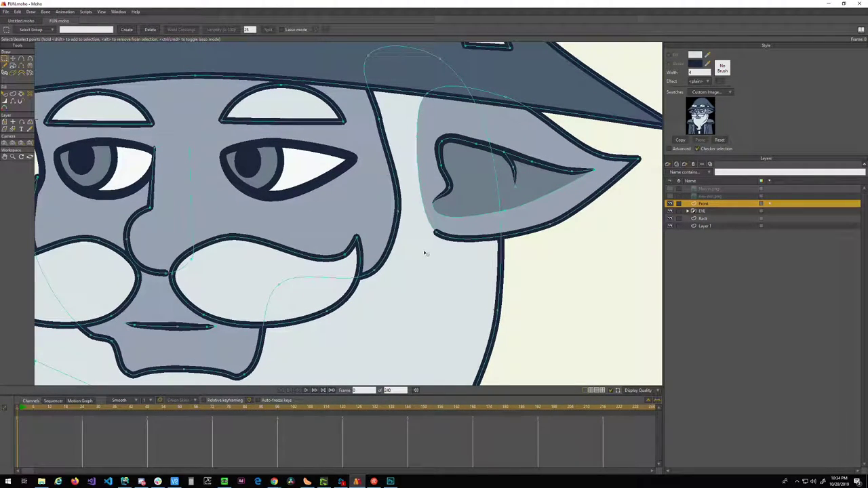
{"action": "scroll", "coordinate": [423, 252], "scroll_direction": "up", "scroll_amount": 3}
{"action": "scroll", "coordinate": [424, 241], "scroll_direction": "down", "scroll_amount": 1}
{"action": "scroll", "coordinate": [423, 235], "scroll_direction": "down", "scroll_amount": 2}
{"action": "scroll", "coordinate": [388, 241], "scroll_direction": "up", "scroll_amount": 3}
{"action": "scroll", "coordinate": [399, 234], "scroll_direction": "down", "scroll_amount": 1}
{"action": "left_click_drag", "start_coordinate": [403, 206], "coordinate": [385, 241]}
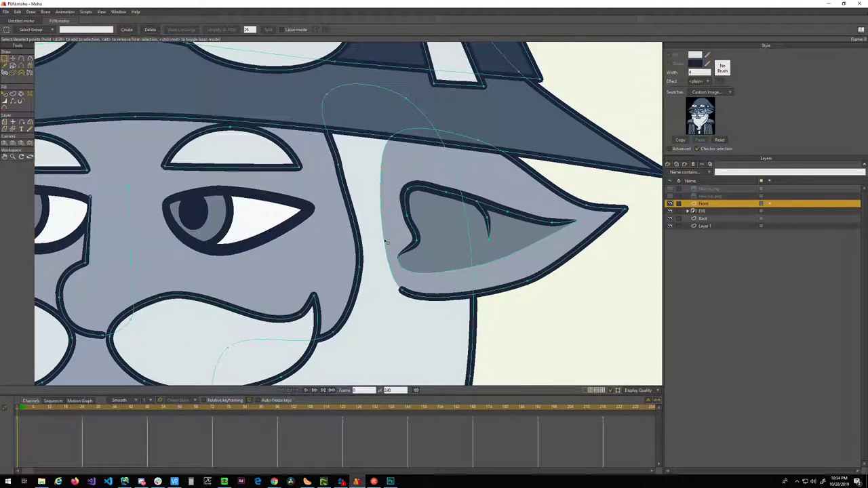
{"action": "scroll", "coordinate": [389, 249], "scroll_direction": "down", "scroll_amount": 3}
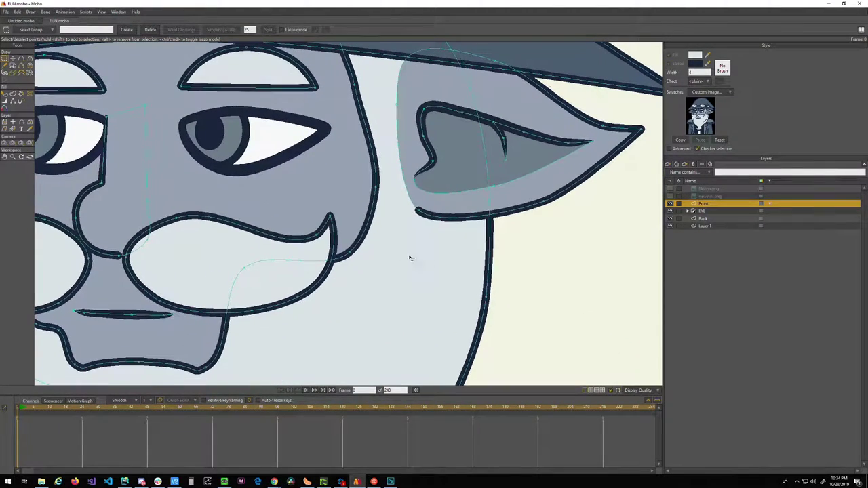
{"action": "left_click_drag", "start_coordinate": [410, 229], "coordinate": [407, 268]}
{"action": "scroll", "coordinate": [423, 251], "scroll_direction": "down", "scroll_amount": 2}
{"action": "scroll", "coordinate": [411, 273], "scroll_direction": "up", "scroll_amount": 1}
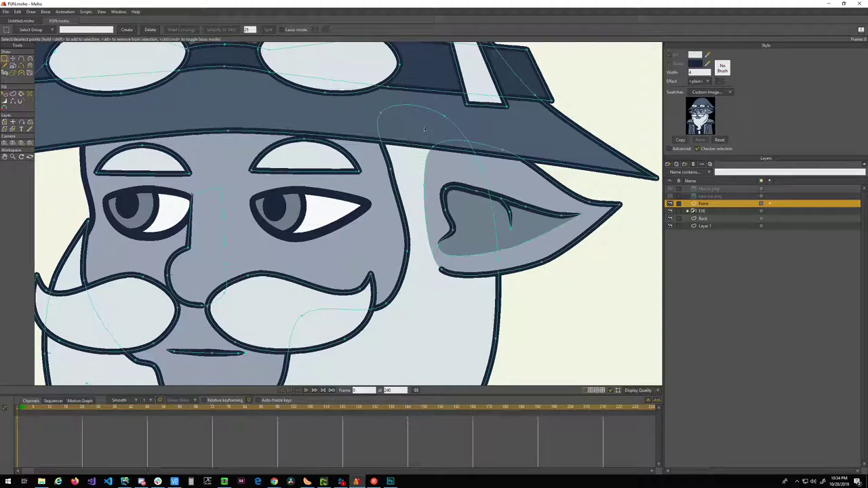
- Show the reference image, compare the ear and the long beard strand running down from it with the traced shapes, and hide the reference
{"action": "key", "text": "a"}
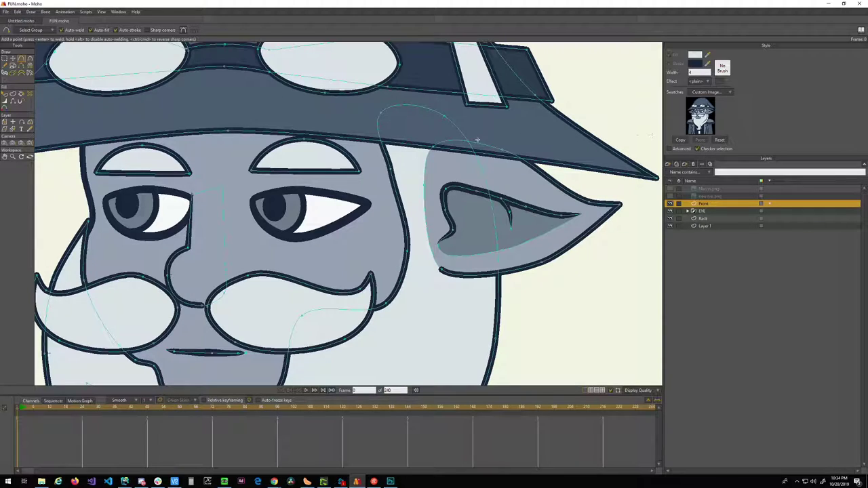
{"action": "left_click", "coordinate": [670, 196]}
{"action": "left_click", "coordinate": [670, 197]}
{"action": "left_click", "coordinate": [670, 197]}
{"action": "left_click_drag", "start_coordinate": [411, 200], "coordinate": [360, 138]}
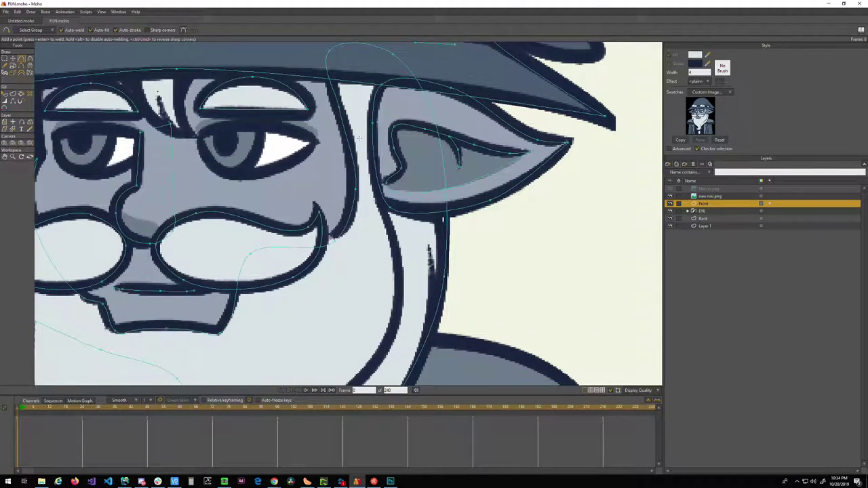
{"action": "left_click_drag", "start_coordinate": [415, 290], "coordinate": [448, 211]}
{"action": "scroll", "coordinate": [480, 204], "scroll_direction": "down", "scroll_amount": 3}
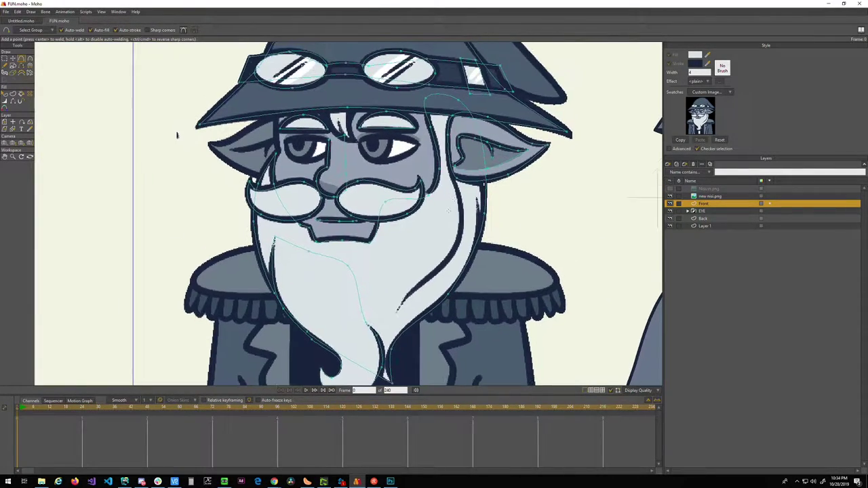
{"action": "scroll", "coordinate": [448, 209], "scroll_direction": "up", "scroll_amount": 3}
{"action": "left_click_drag", "start_coordinate": [426, 133], "coordinate": [418, 196]}
{"action": "left_click_drag", "start_coordinate": [454, 237], "coordinate": [447, 168]}
{"action": "scroll", "coordinate": [447, 167], "scroll_direction": "down", "scroll_amount": 3}
{"action": "scroll", "coordinate": [440, 212], "scroll_direction": "up", "scroll_amount": 4}
{"action": "scroll", "coordinate": [440, 212], "scroll_direction": "down", "scroll_amount": 4}
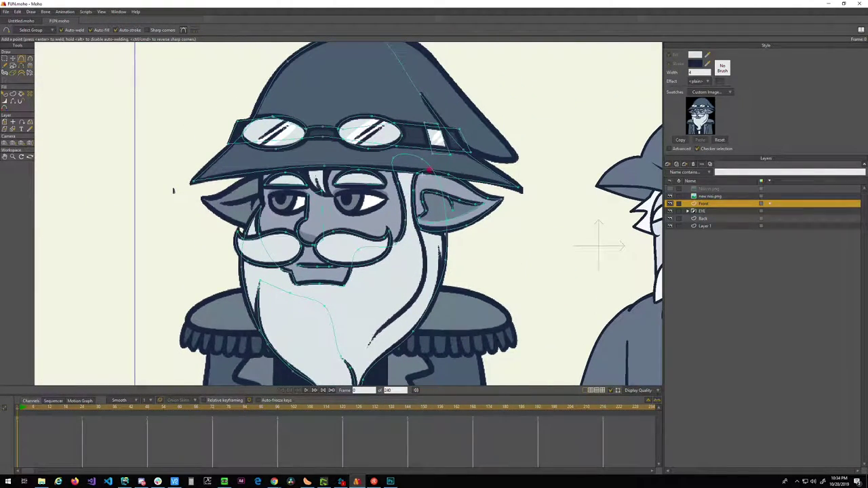
{"action": "scroll", "coordinate": [414, 234], "scroll_direction": "up", "scroll_amount": 4}
{"action": "left_click_drag", "start_coordinate": [428, 194], "coordinate": [434, 136]}
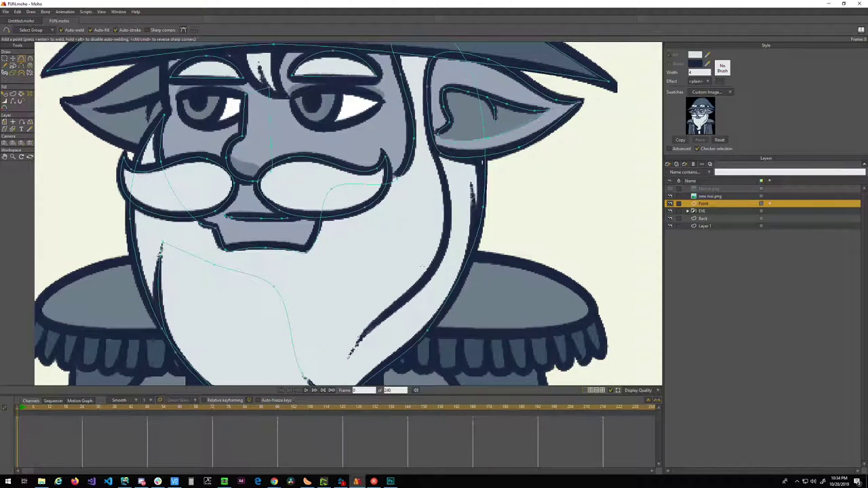
{"action": "left_click_drag", "start_coordinate": [428, 261], "coordinate": [406, 331]}
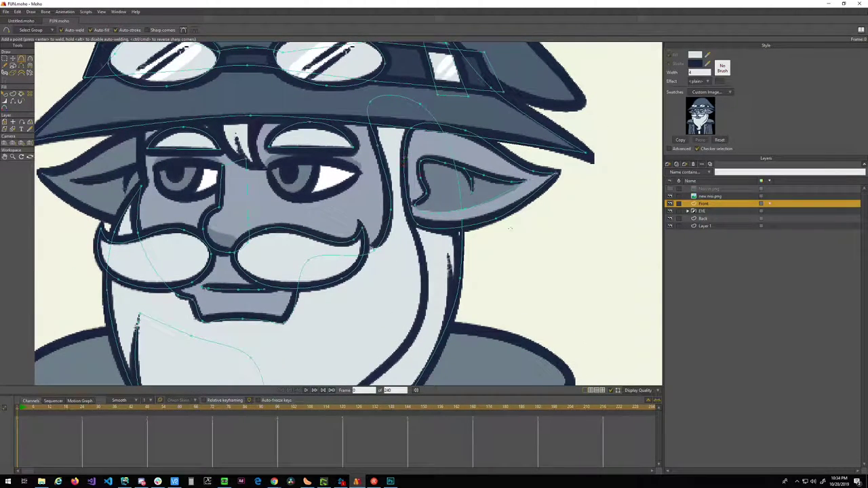
{"action": "left_click", "coordinate": [670, 195]}
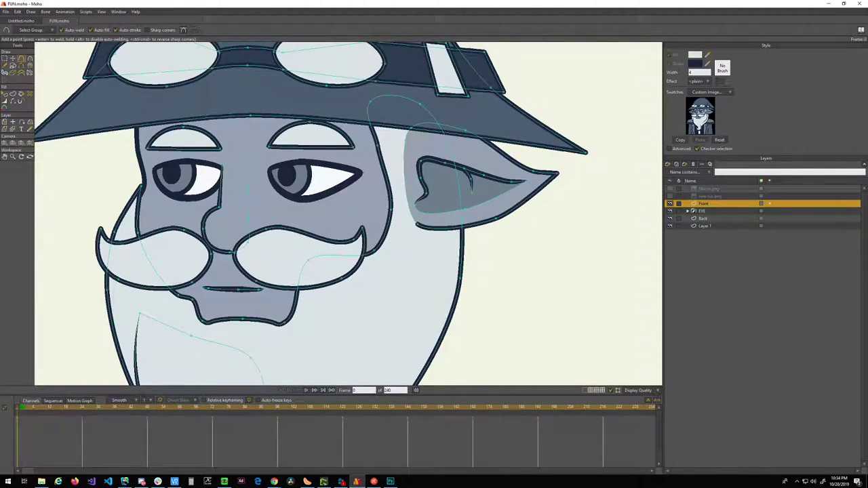
- Show the reference image and trace the beard strand's outer edge from the hat brim beside the ear down to its tip
{"action": "left_click", "coordinate": [670, 196]}
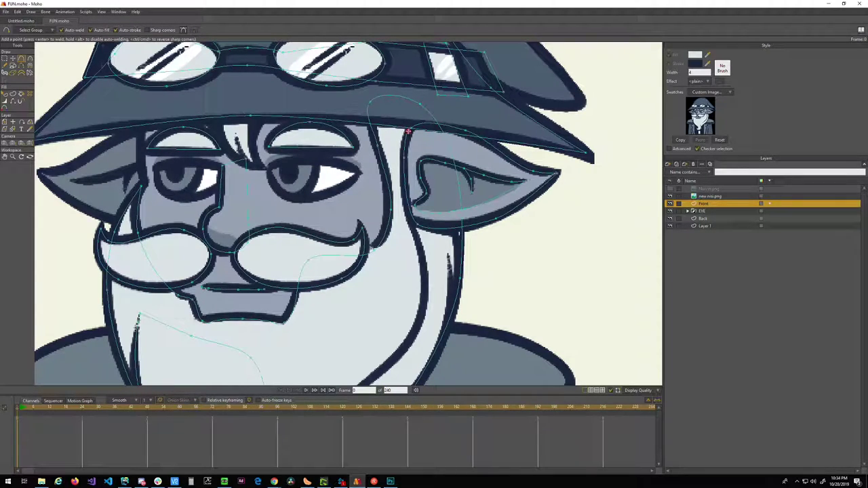
{"action": "scroll", "coordinate": [405, 201], "scroll_direction": "down", "scroll_amount": 4}
{"action": "scroll", "coordinate": [405, 201], "scroll_direction": "up", "scroll_amount": 3}
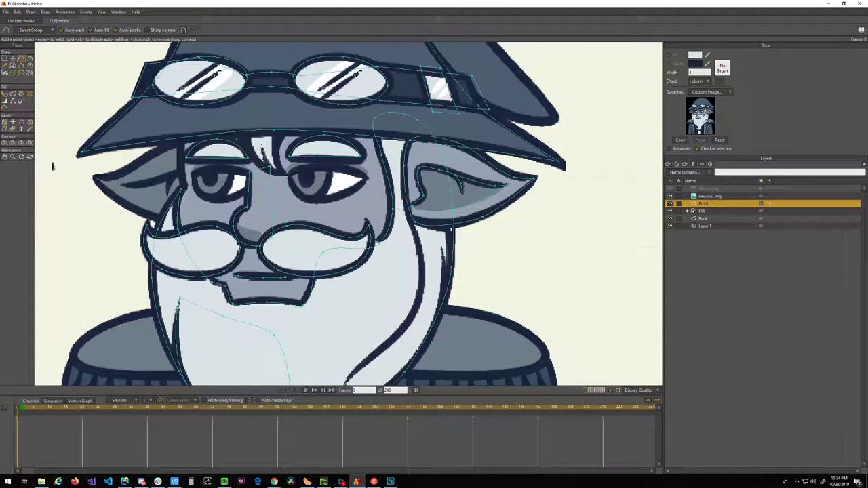
{"action": "scroll", "coordinate": [370, 235], "scroll_direction": "up", "scroll_amount": 2}
{"action": "scroll", "coordinate": [369, 235], "scroll_direction": "down", "scroll_amount": 1}
{"action": "scroll", "coordinate": [365, 237], "scroll_direction": "up", "scroll_amount": 1}
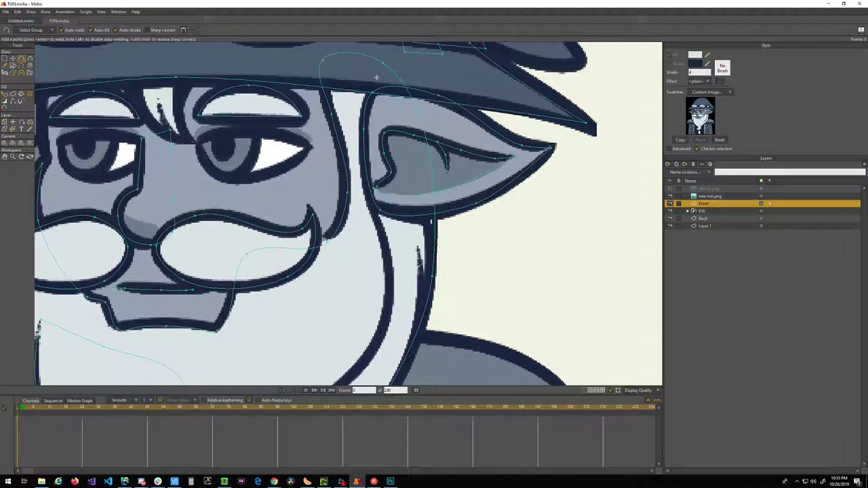
{"action": "left_click_drag", "start_coordinate": [377, 76], "coordinate": [363, 217]}
{"action": "left_click_drag", "start_coordinate": [363, 217], "coordinate": [282, 296]}
{"action": "left_click_drag", "start_coordinate": [313, 153], "coordinate": [282, 277]}
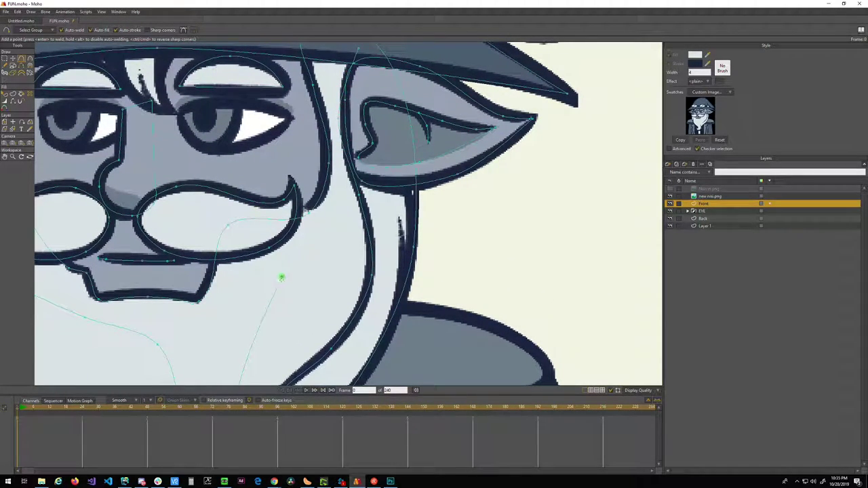
- Continue the outline from the strand's tip up its inner side and close the shape beneath the hat brim
{"action": "left_click_drag", "start_coordinate": [282, 277], "coordinate": [353, 110]}
{"action": "left_click_drag", "start_coordinate": [305, 298], "coordinate": [342, 125]}
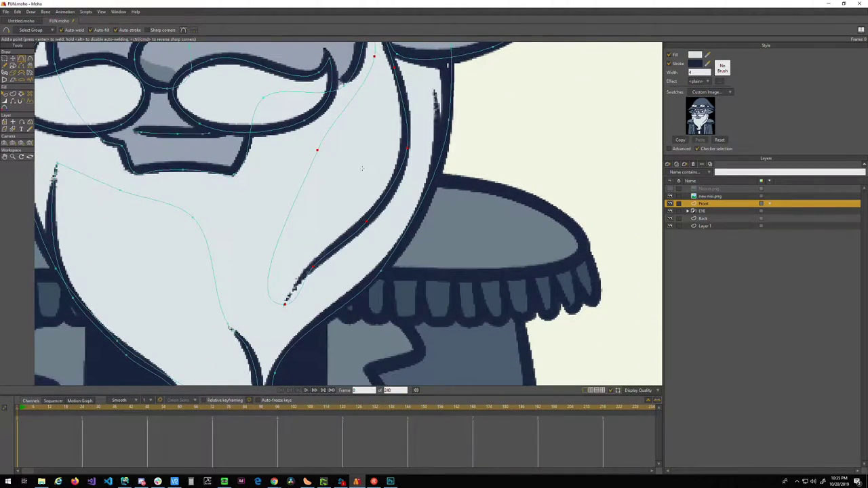
{"action": "left_click_drag", "start_coordinate": [366, 160], "coordinate": [340, 280]}
{"action": "left_click_drag", "start_coordinate": [353, 125], "coordinate": [341, 272]}
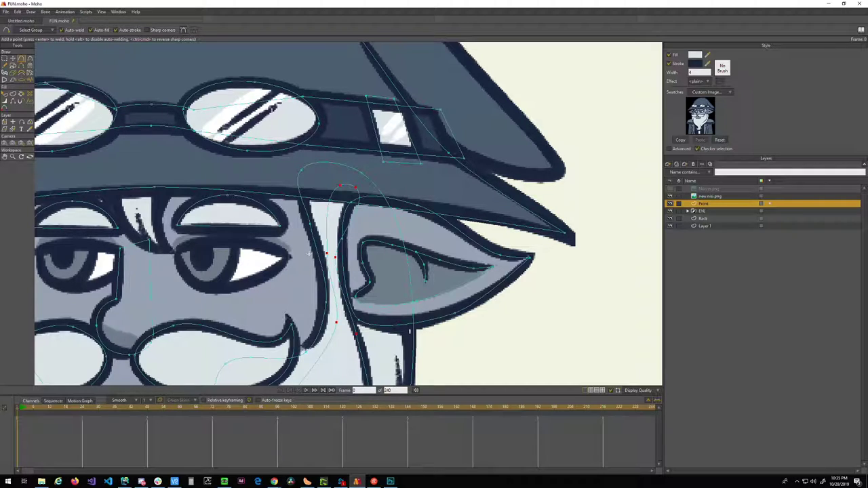
- Select the strand's two top points beneath the hat and set their curvature to 0
{"action": "key", "text": "g"}
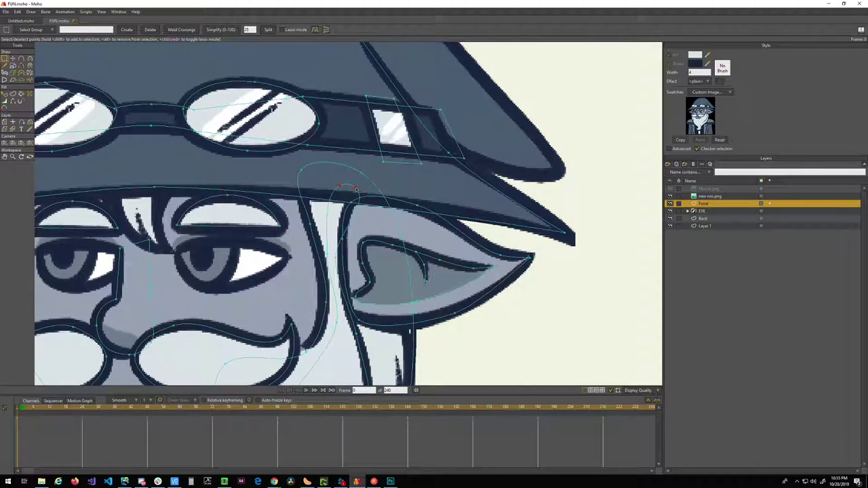
{"action": "key", "text": "c"}
{"action": "left_click_drag", "start_coordinate": [331, 189], "coordinate": [309, 191]}
{"action": "left_click_drag", "start_coordinate": [327, 261], "coordinate": [354, 226]}
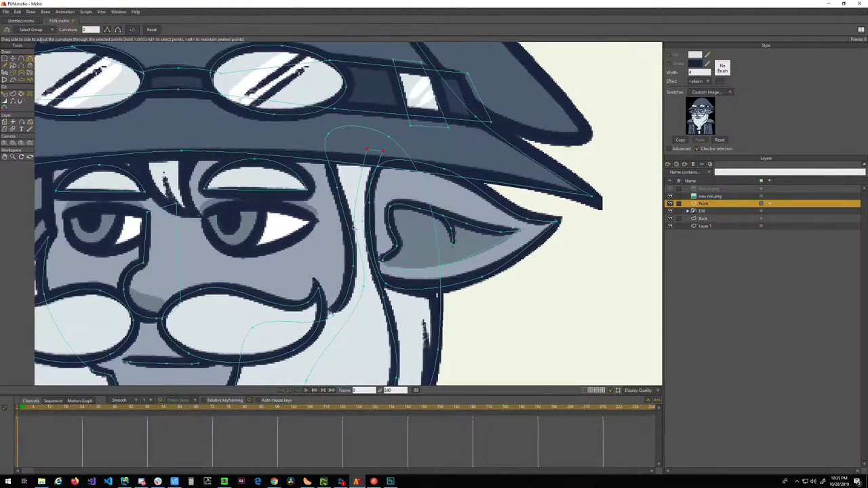
{"action": "key", "text": "t"}
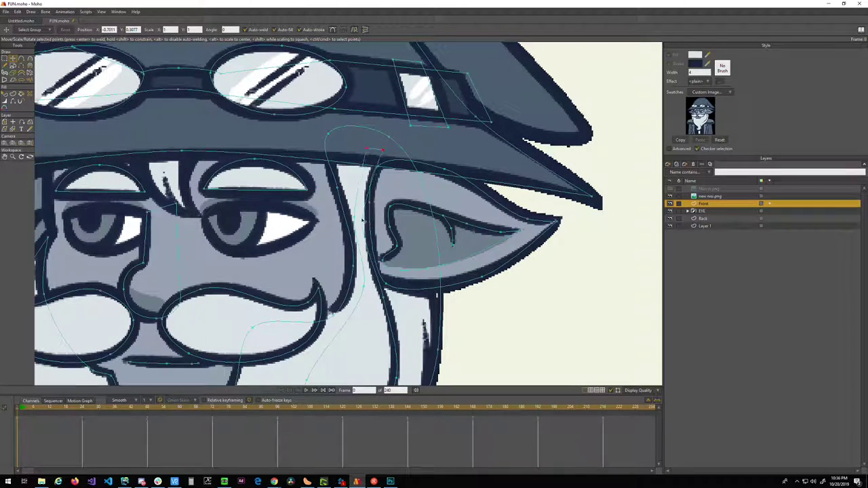
- Bring the stream chat window into view, read the recent messages, and move it away from the drawing
{"action": "left_click_drag", "start_coordinate": [866, 36], "coordinate": [461, 26]}
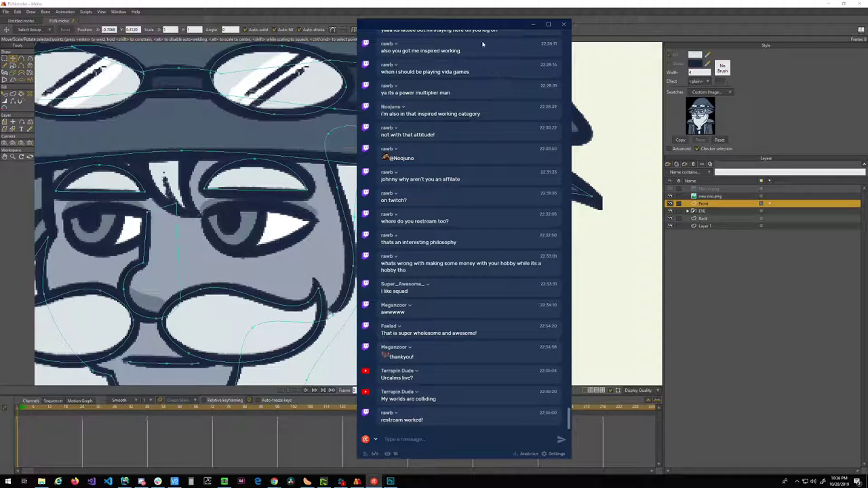
{"action": "left_click_drag", "start_coordinate": [460, 26], "coordinate": [867, 33]}
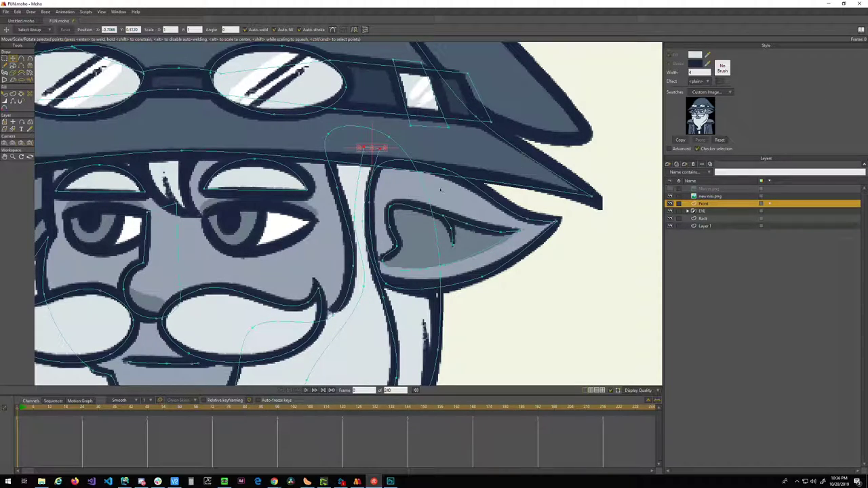
{"action": "scroll", "coordinate": [362, 216], "scroll_direction": "up", "scroll_amount": 3}
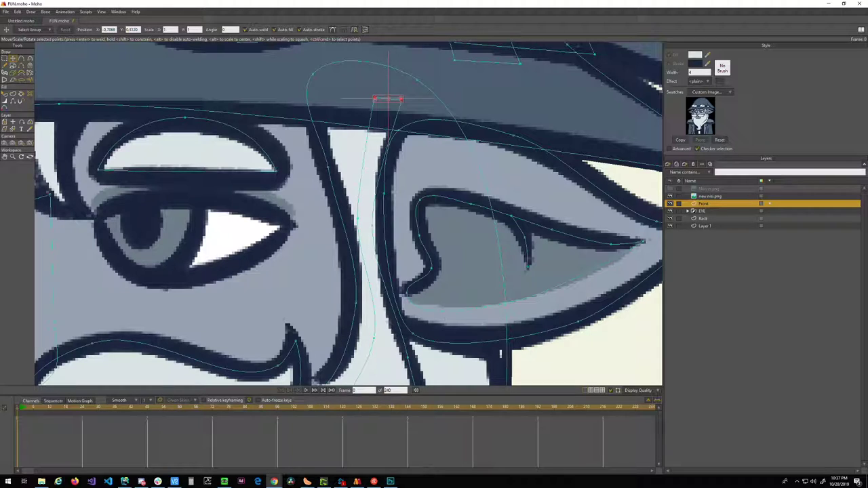
- Switch to the browser and look through the Custom Canines Service Dog Academy home page, including its testimonials, footer and slideshow
{"action": "left_click_drag", "start_coordinate": [867, 85], "coordinate": [196, 29]}
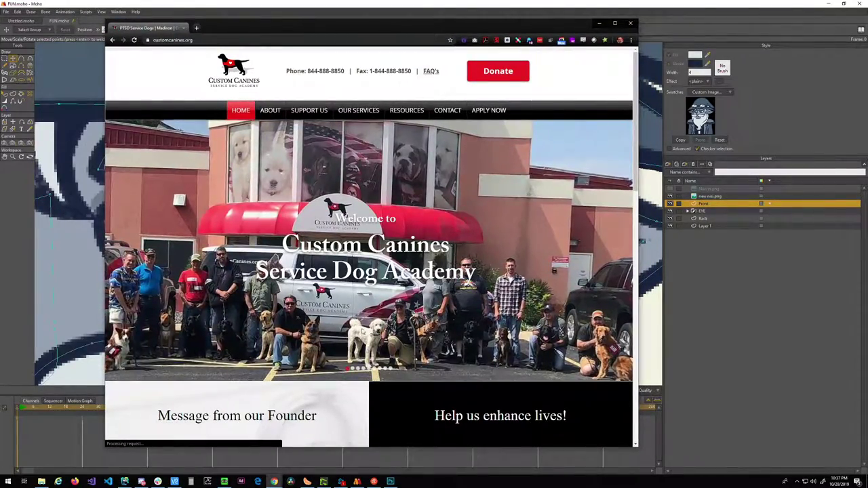
{"action": "scroll", "coordinate": [343, 297], "scroll_direction": "down", "scroll_amount": 2}
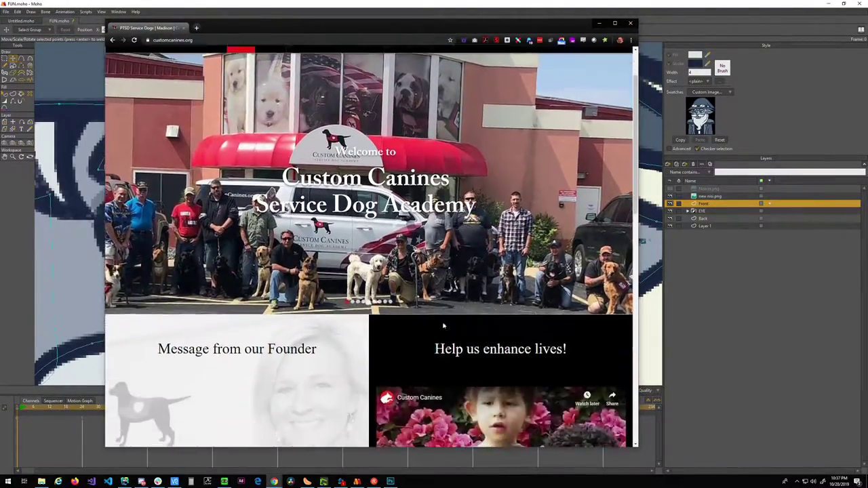
{"action": "scroll", "coordinate": [343, 297], "scroll_direction": "down", "scroll_amount": 1}
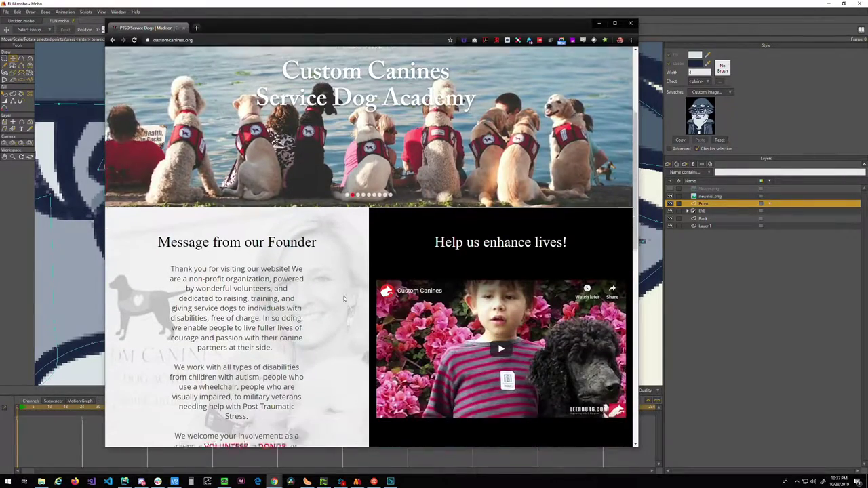
{"action": "scroll", "coordinate": [235, 273], "scroll_direction": "down", "scroll_amount": 2}
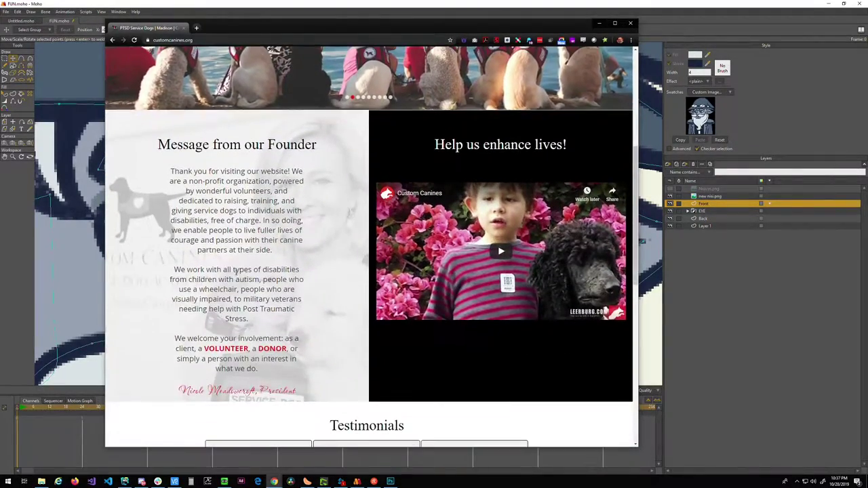
{"action": "scroll", "coordinate": [237, 270], "scroll_direction": "down", "scroll_amount": 1}
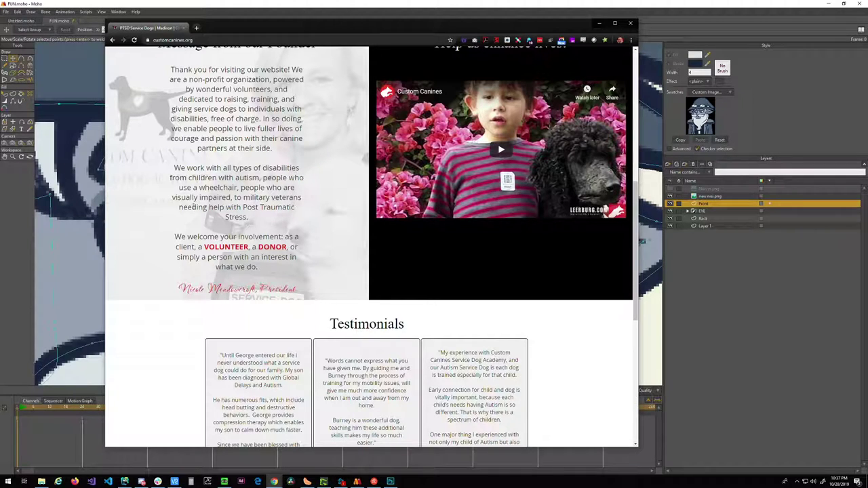
{"action": "scroll", "coordinate": [245, 228], "scroll_direction": "down", "scroll_amount": 3}
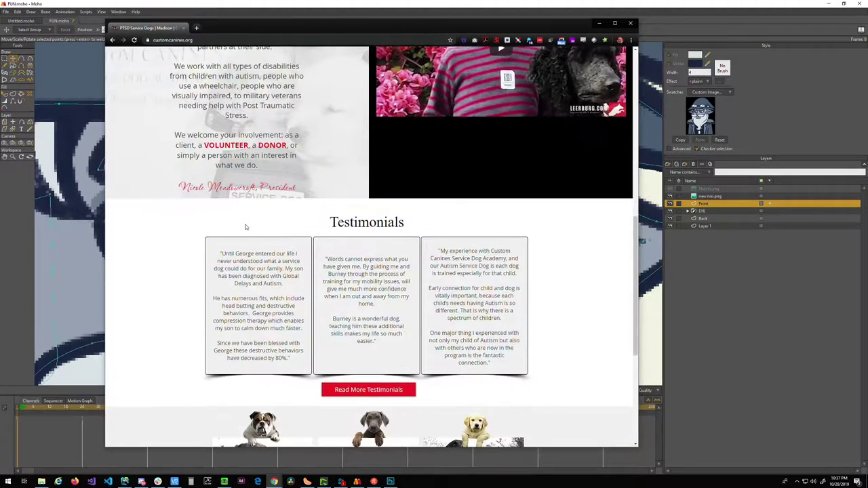
{"action": "scroll", "coordinate": [245, 227], "scroll_direction": "down", "scroll_amount": 5}
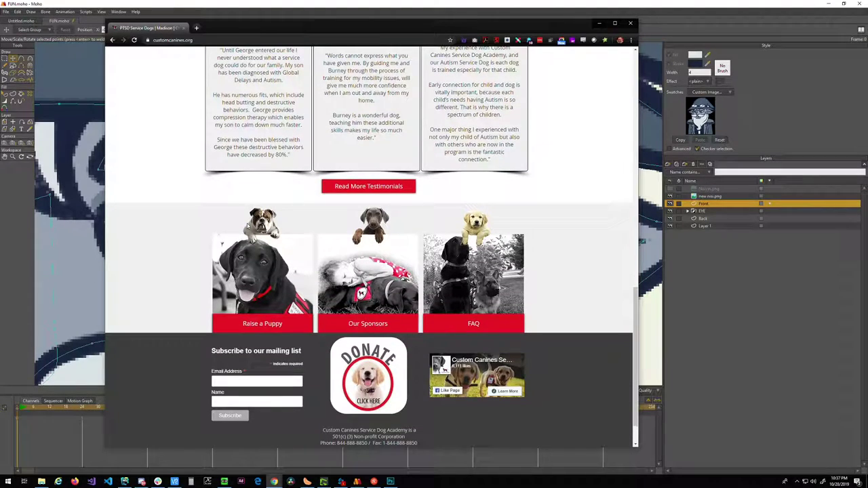
{"action": "scroll", "coordinate": [182, 242], "scroll_direction": "down", "scroll_amount": 1}
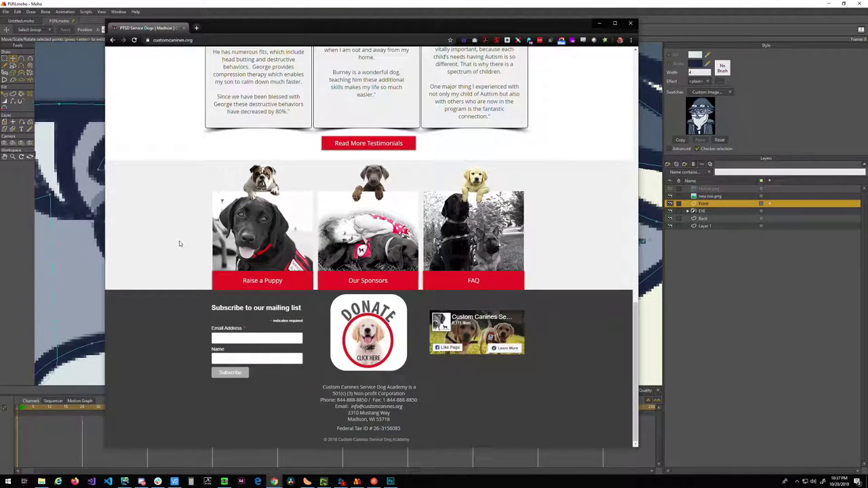
{"action": "scroll", "coordinate": [166, 251], "scroll_direction": "up", "scroll_amount": 10}
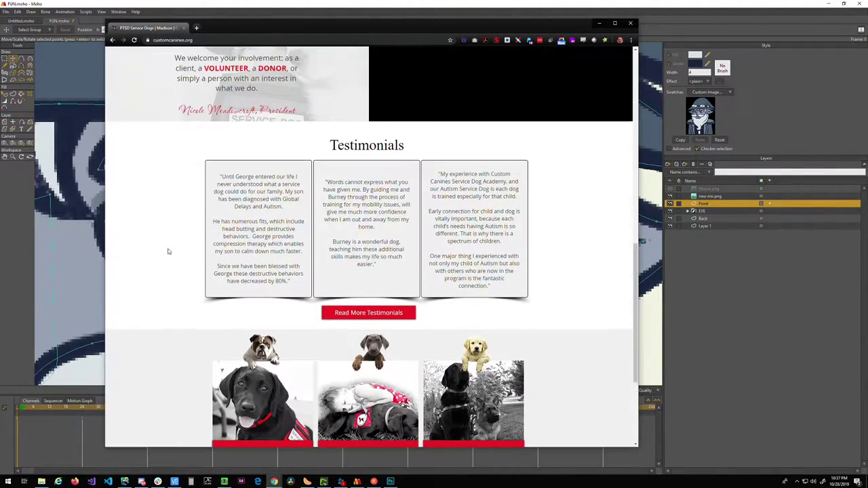
{"action": "scroll", "coordinate": [170, 251], "scroll_direction": "up", "scroll_amount": 5}
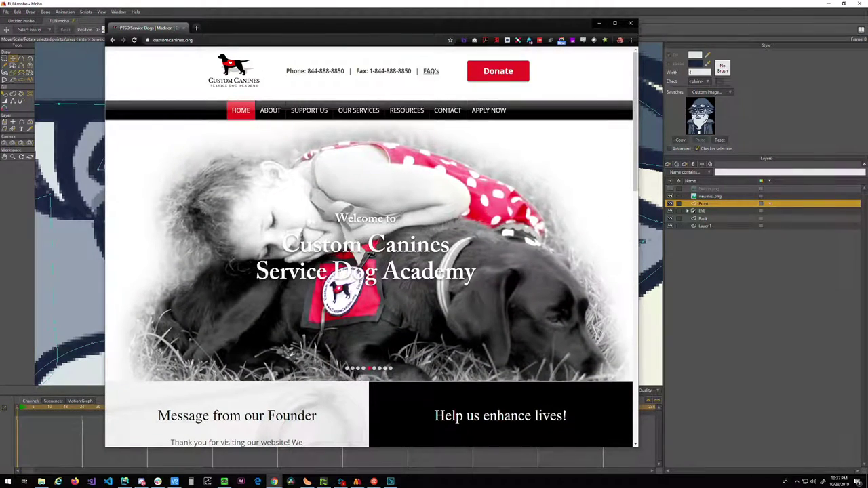
{"action": "left_click", "coordinate": [374, 369]}
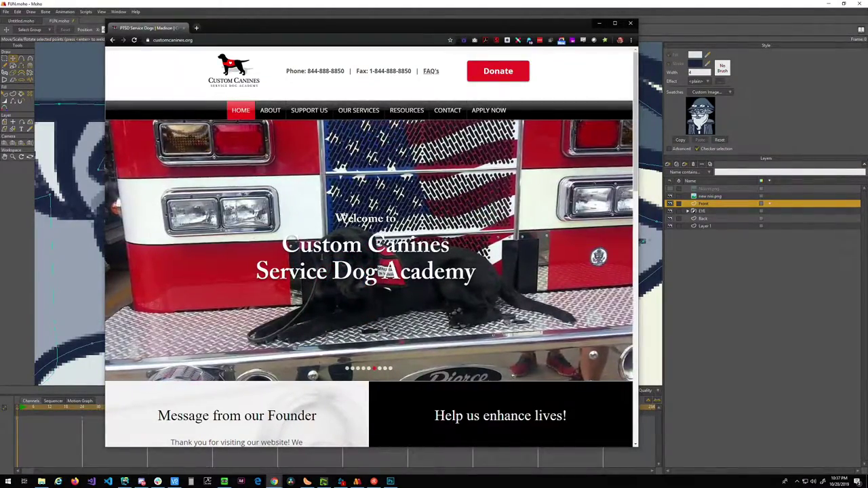
- Open the Mobility Assistance Dogs service page, read its description, and minimize the browser to return to Moho
{"action": "mouse_move", "coordinate": [257, 103]}
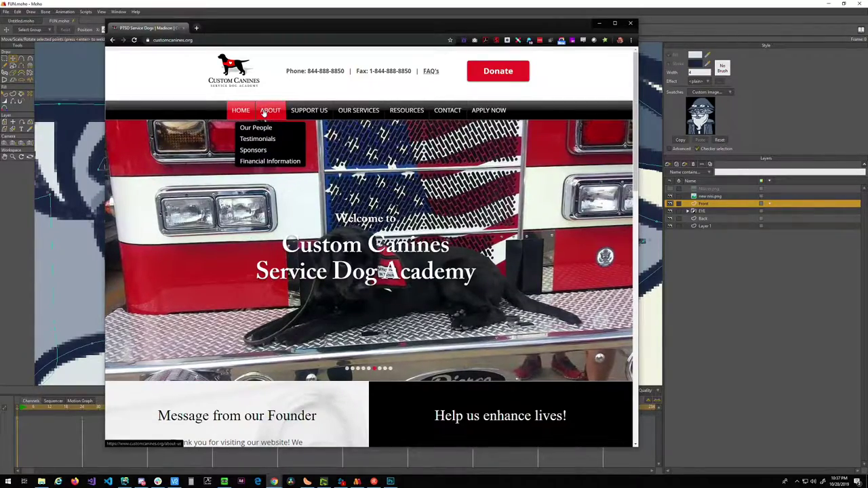
{"action": "mouse_move", "coordinate": [359, 105]}
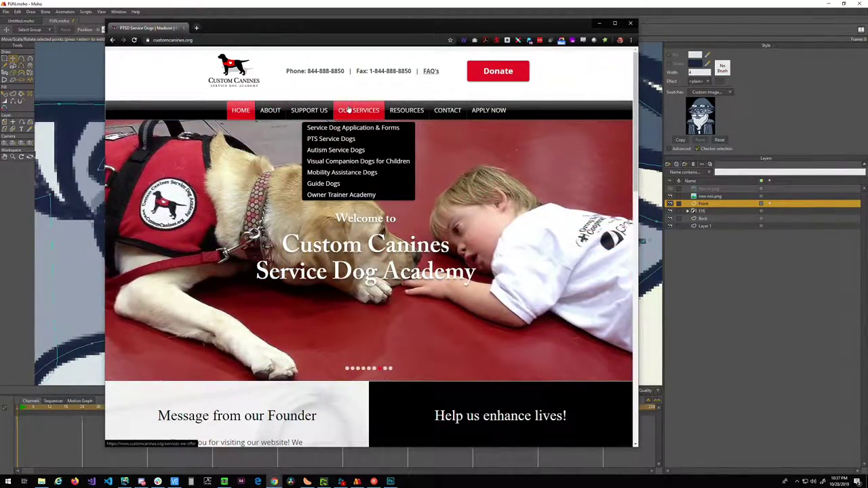
{"action": "left_click", "coordinate": [334, 173]}
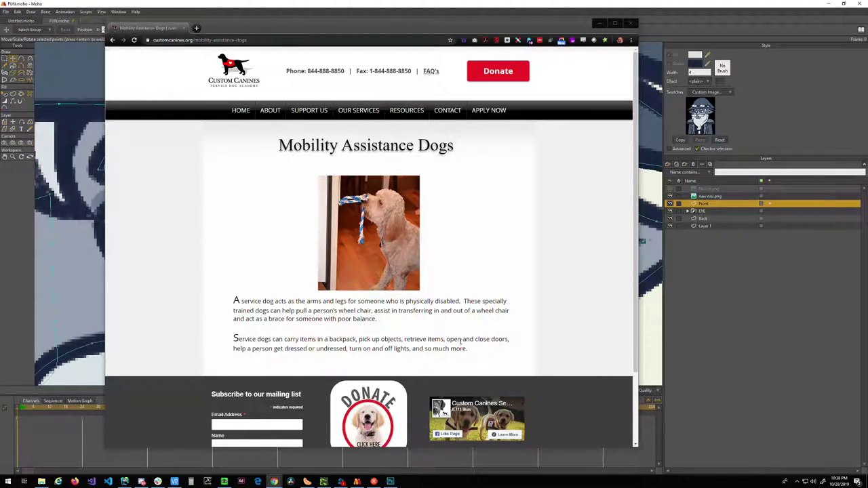
{"action": "left_click_drag", "start_coordinate": [241, 349], "coordinate": [466, 348]}
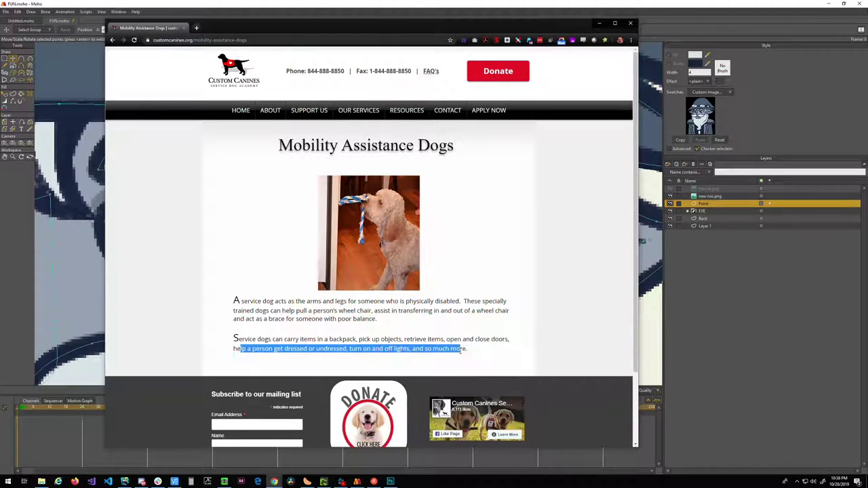
{"action": "left_click", "coordinate": [456, 368]}
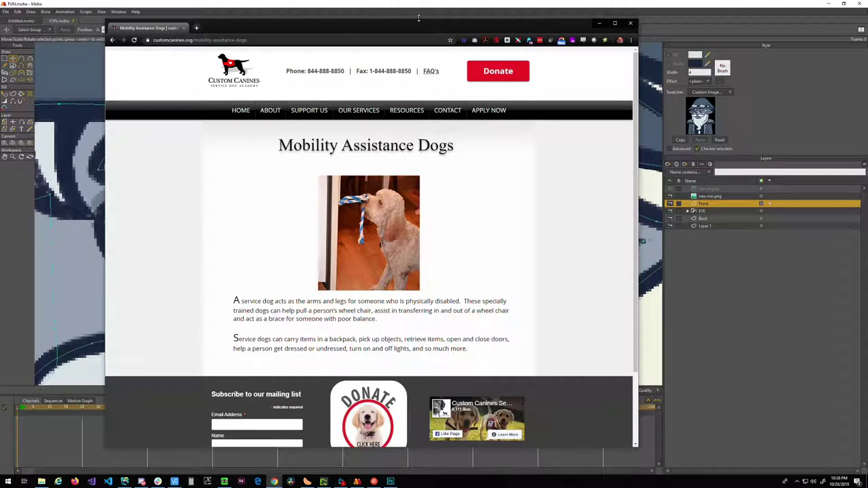
{"action": "left_click_drag", "start_coordinate": [465, 33], "coordinate": [490, 27]}
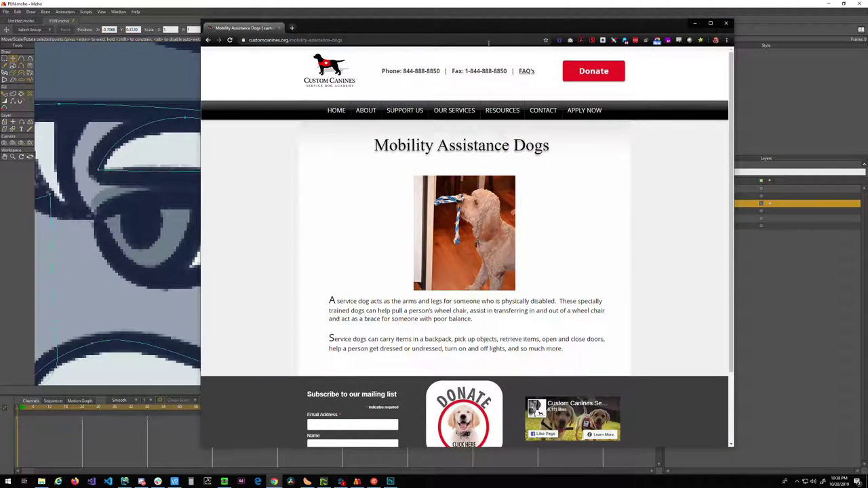
{"action": "left_click", "coordinate": [693, 26]}
- Reposition the beard strand's points beside the ear, shifting the inner edge toward the face and fitting the outer edge to the reference line
{"action": "mouse_move", "coordinate": [409, 178]}
{"action": "left_mouse_down"}
{"action": "mouse_move", "coordinate": [457, 162]}
{"action": "mouse_move", "coordinate": [444, 176]}
{"action": "left_mouse_up"}
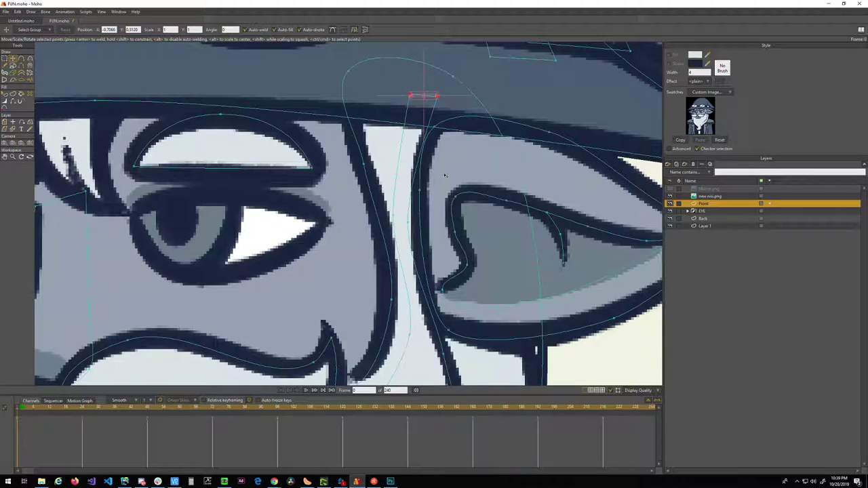
{"action": "left_click_drag", "start_coordinate": [407, 225], "coordinate": [375, 172]}
{"action": "left_click_drag", "start_coordinate": [378, 226], "coordinate": [355, 136]}
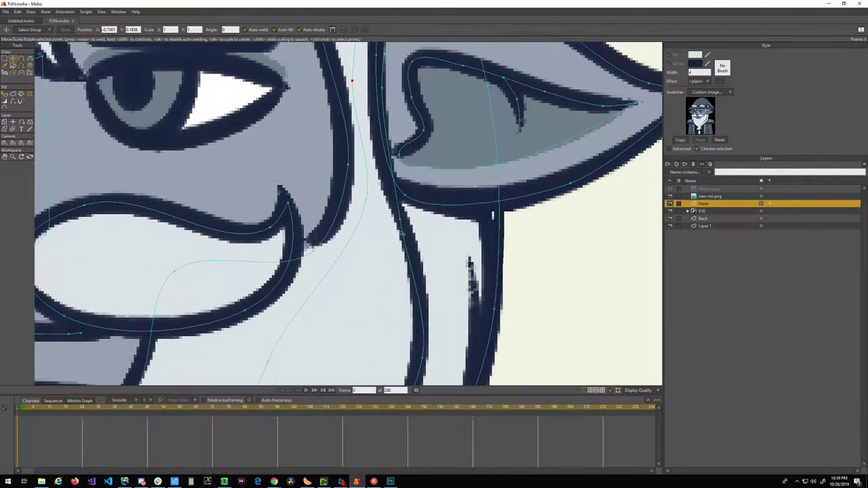
{"action": "left_click_drag", "start_coordinate": [400, 219], "coordinate": [401, 218]}
{"action": "left_click_drag", "start_coordinate": [381, 131], "coordinate": [386, 175]}
- Adjust the outer-edge points along the strand's lower curve to follow the reference line down toward the tip
{"action": "scroll", "coordinate": [392, 265], "scroll_direction": "down", "scroll_amount": 2}
{"action": "left_click_drag", "start_coordinate": [397, 309], "coordinate": [405, 142]}
{"action": "left_click_drag", "start_coordinate": [422, 186], "coordinate": [421, 172]}
{"action": "left_click_drag", "start_coordinate": [378, 267], "coordinate": [403, 235]}
{"action": "left_click_drag", "start_coordinate": [391, 202], "coordinate": [437, 149]}
{"action": "left_click", "coordinate": [364, 263]}
- Reduce the curvature of the beard strand's tip point to 0.1552 to tighten the turn
{"action": "left_click", "coordinate": [336, 302]}
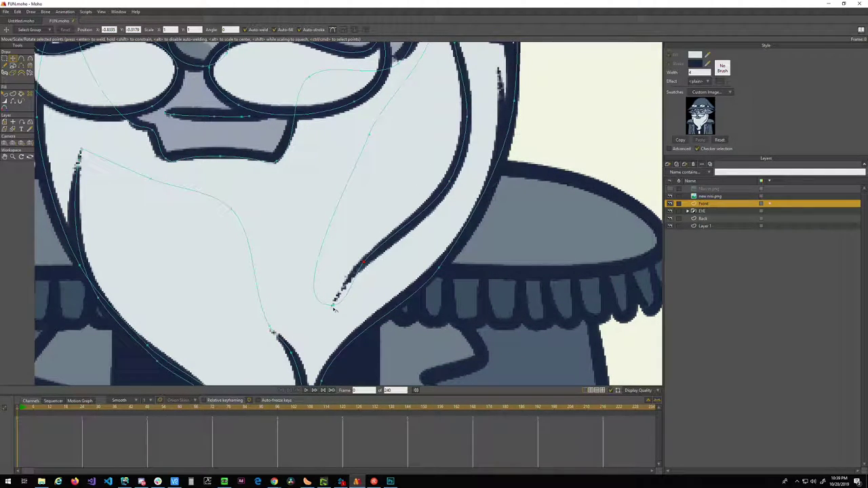
{"action": "key", "text": "c"}
{"action": "left_click_drag", "start_coordinate": [333, 306], "coordinate": [242, 312]}
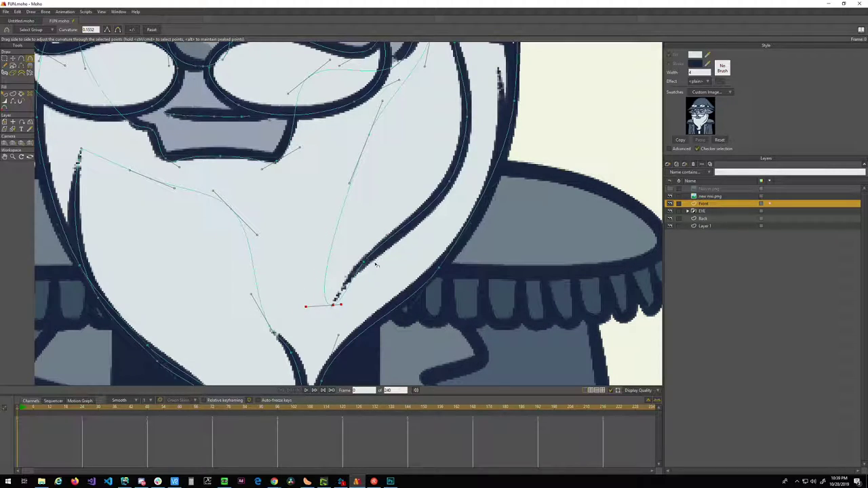
{"action": "key", "text": "t"}
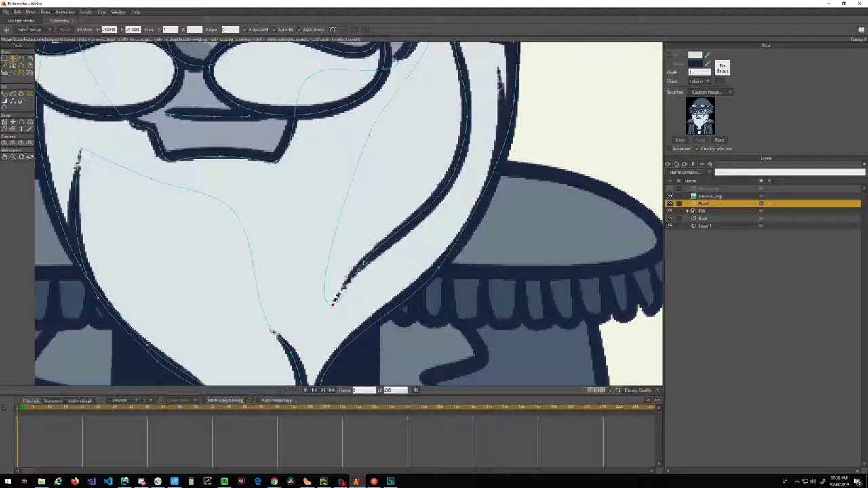
{"action": "scroll", "coordinate": [352, 274], "scroll_direction": "down", "scroll_amount": 5}
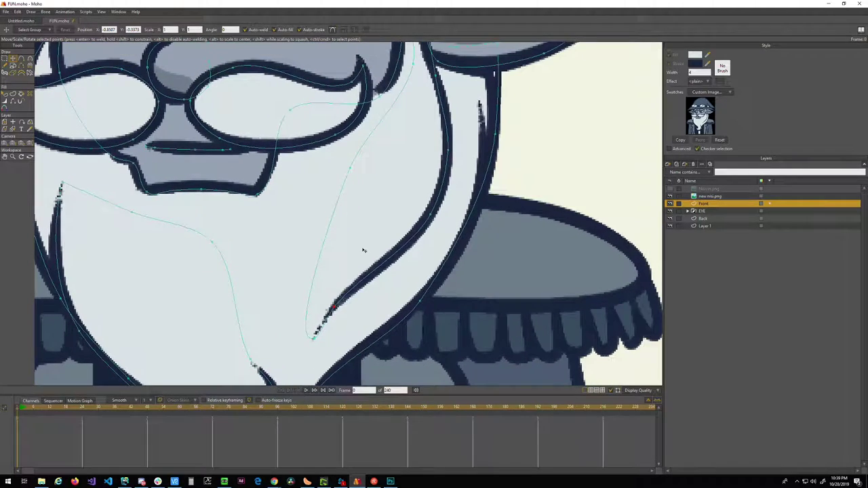
- Hide the reference image and the beard strand's inner and top edge segments, leaving only its outer edge stroked
{"action": "key", "text": "q"}
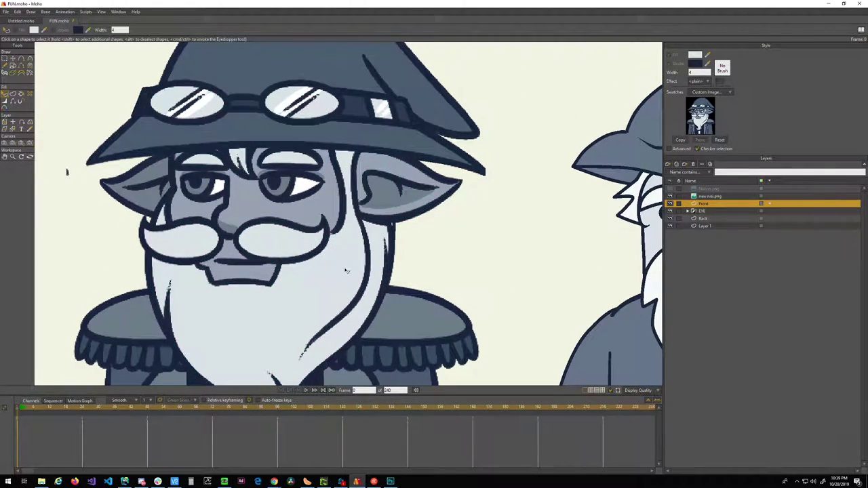
{"action": "left_click", "coordinate": [675, 195]}
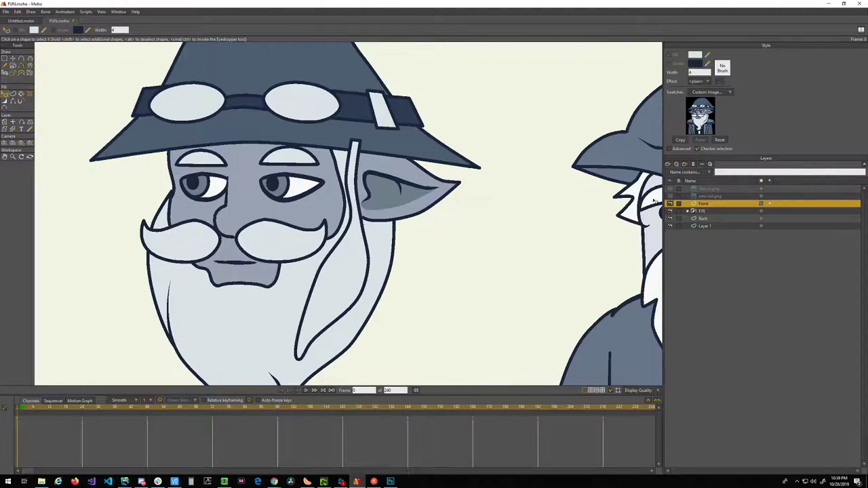
{"action": "left_click", "coordinate": [332, 271]}
{"action": "left_click", "coordinate": [467, 265]}
{"action": "left_click_drag", "start_coordinate": [366, 274], "coordinate": [472, 221]}
{"action": "key", "text": "h"}
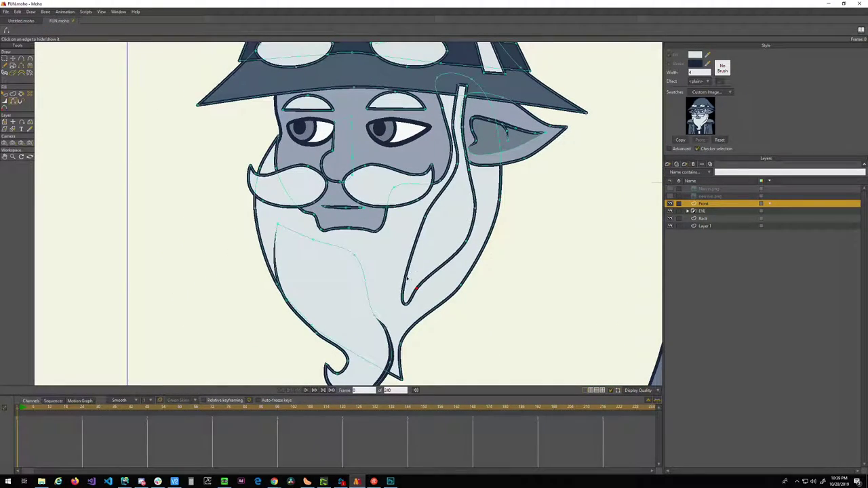
{"action": "left_click", "coordinate": [406, 283]}
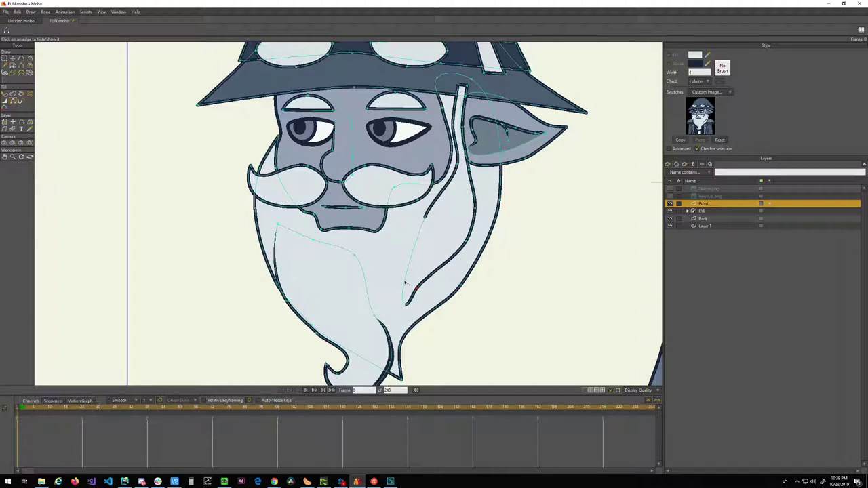
{"action": "left_click", "coordinate": [437, 199]}
{"action": "left_click", "coordinate": [458, 150]}
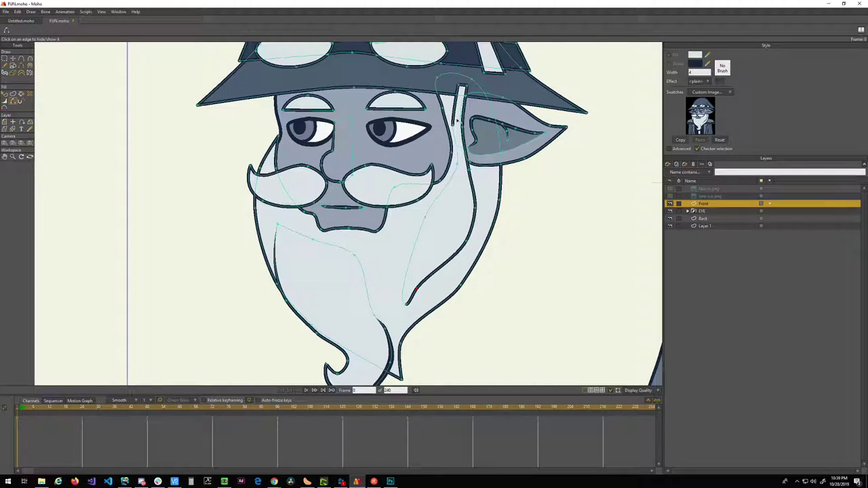
{"action": "left_click", "coordinate": [456, 113]}
- Lower the beard strand shape in the stacking order so its top end sits behind the hat brim
{"action": "left_click_drag", "start_coordinate": [508, 88], "coordinate": [445, 205]}
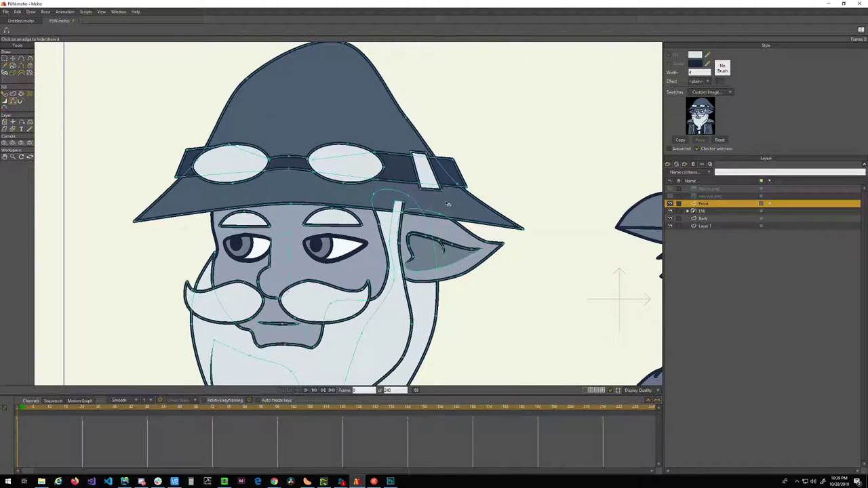
{"action": "key", "text": "q"}
{"action": "scroll", "coordinate": [529, 224], "scroll_direction": "up", "scroll_amount": 2}
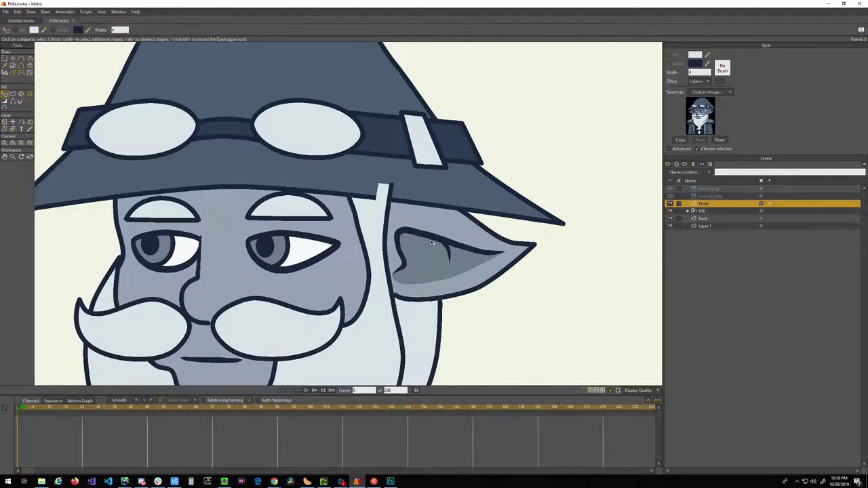
{"action": "left_click", "coordinate": [378, 203]}
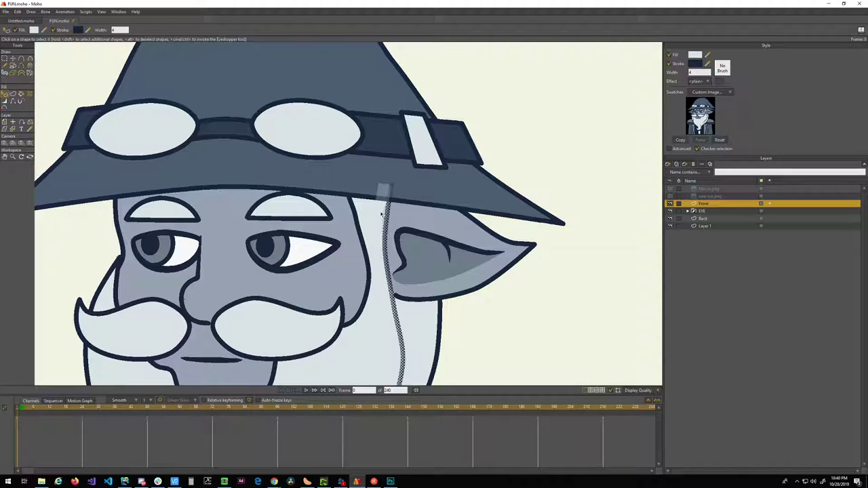
{"action": "left_click", "coordinate": [595, 140]}
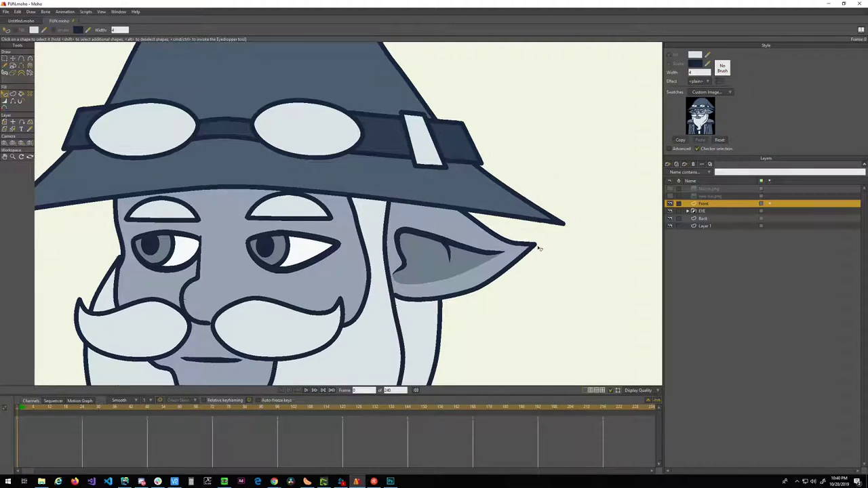
- Inspect the traced beard down to its tip and compare it with the reference image
{"action": "left_click_drag", "start_coordinate": [540, 250], "coordinate": [592, 87]}
{"action": "scroll", "coordinate": [531, 134], "scroll_direction": "down", "scroll_amount": 3}
{"action": "scroll", "coordinate": [467, 111], "scroll_direction": "up", "scroll_amount": 1}
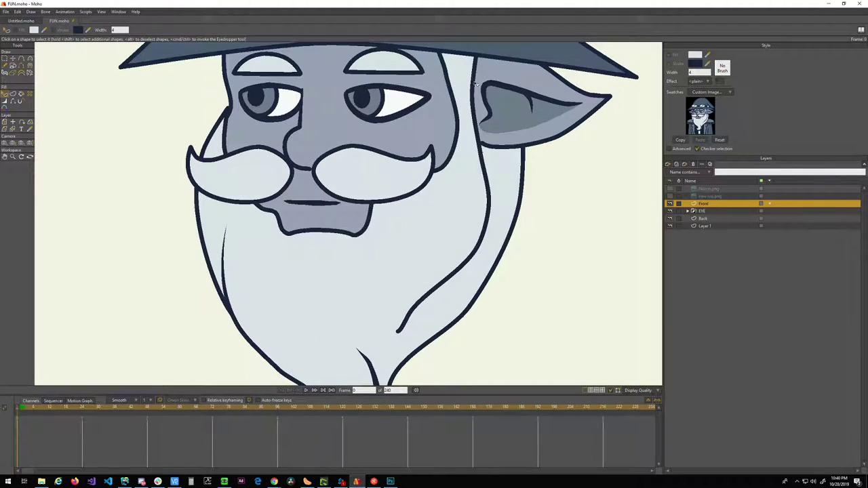
{"action": "scroll", "coordinate": [468, 145], "scroll_direction": "up", "scroll_amount": 1}
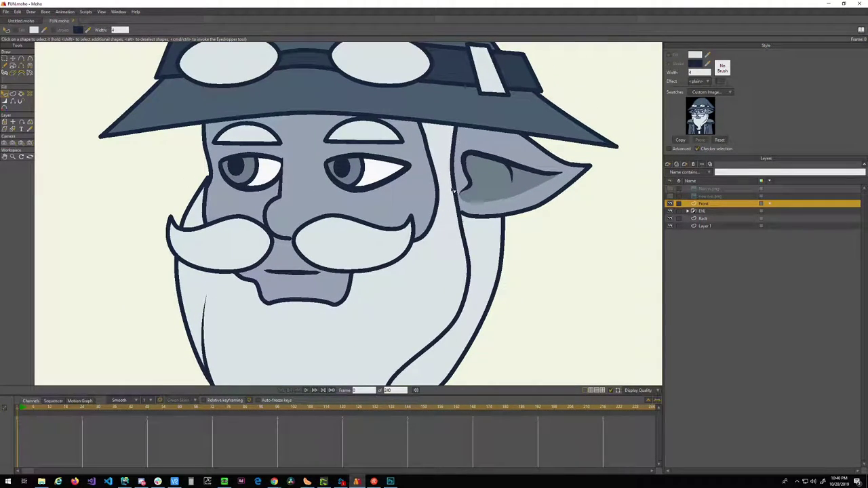
{"action": "scroll", "coordinate": [458, 195], "scroll_direction": "down", "scroll_amount": 3}
{"action": "scroll", "coordinate": [455, 198], "scroll_direction": "down", "scroll_amount": 3}
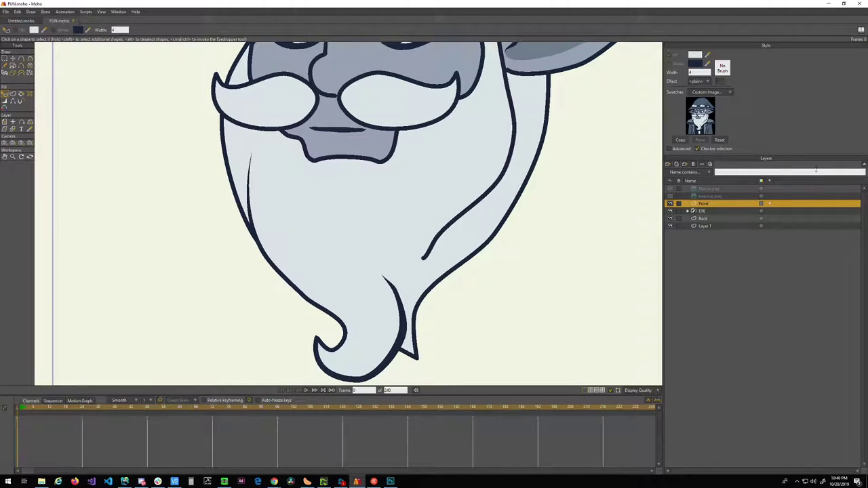
{"action": "left_click", "coordinate": [670, 196]}
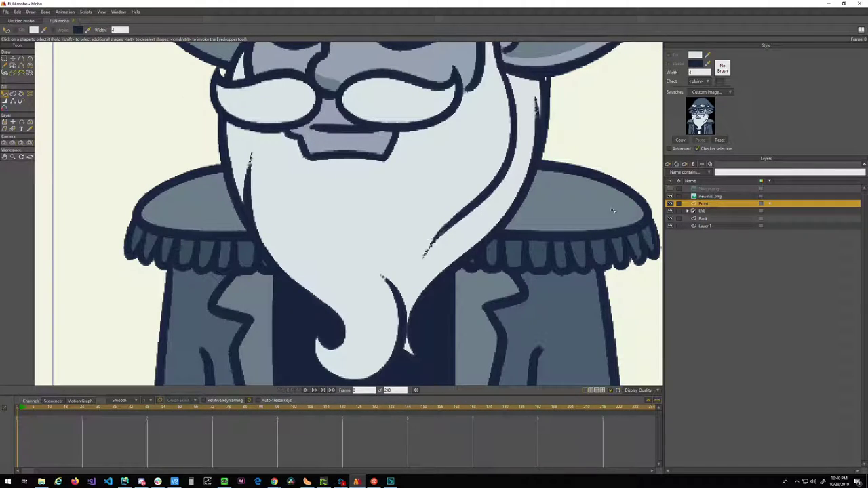
{"action": "left_click", "coordinate": [670, 196]}
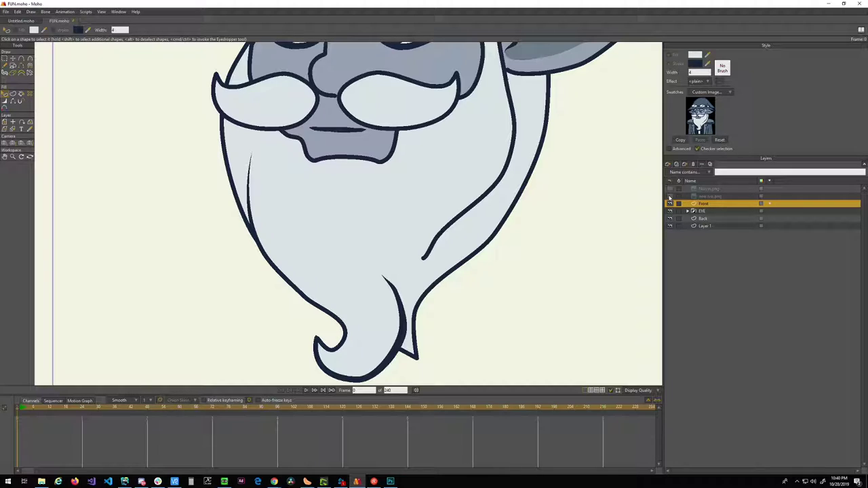
- Set the line width at the beard strand's tip point to 0 so the stroke tapers
{"action": "scroll", "coordinate": [314, 261], "scroll_direction": "up", "scroll_amount": 8}
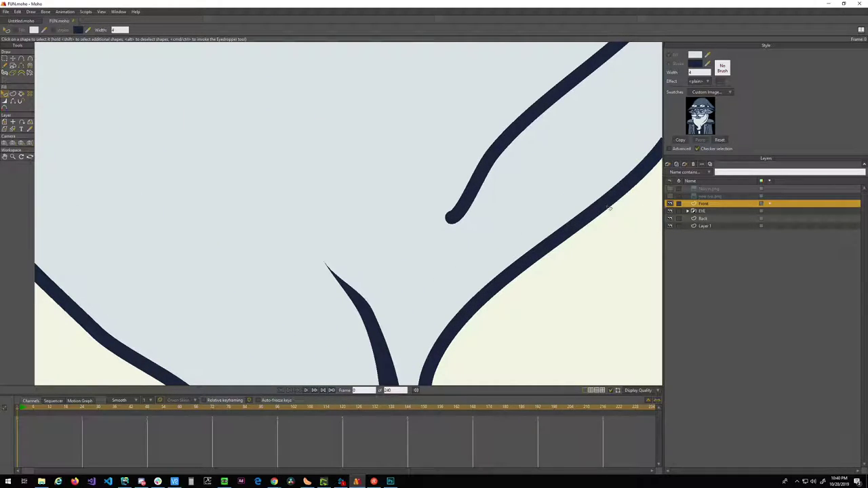
{"action": "left_click", "coordinate": [455, 218]}
{"action": "key", "text": "g"}
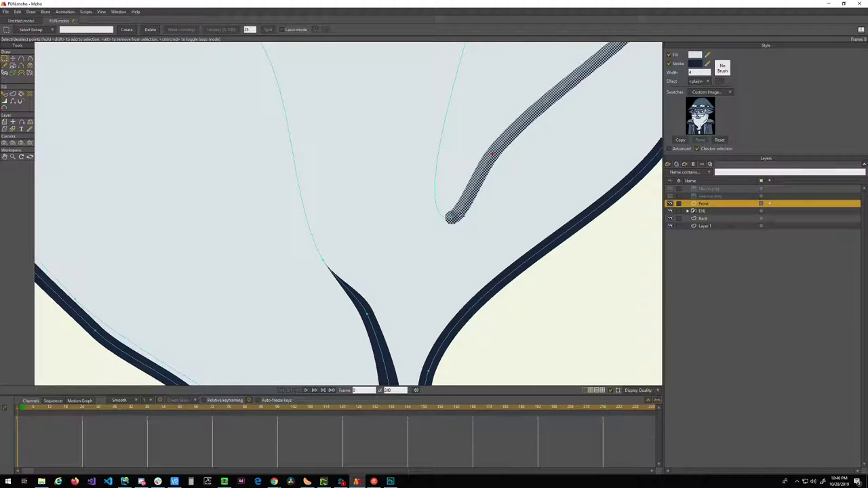
{"action": "key", "text": "w"}
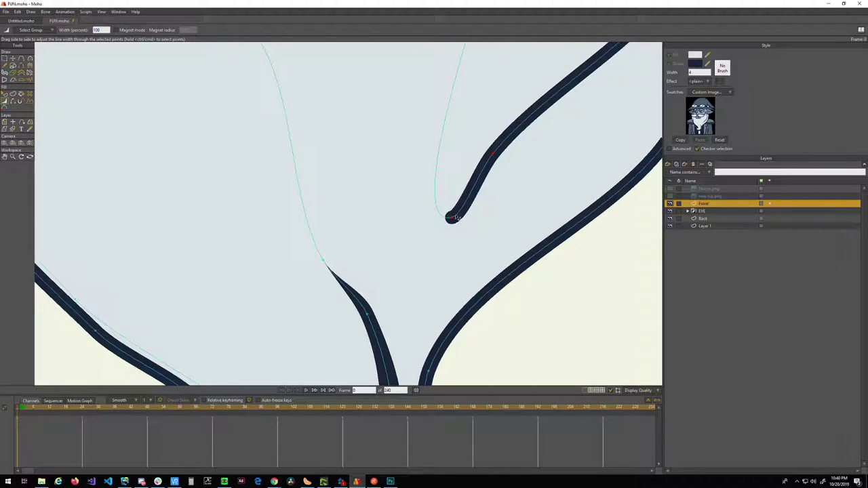
{"action": "key", "text": "g"}
{"action": "key", "text": "w"}
{"action": "left_click_drag", "start_coordinate": [452, 217], "coordinate": [411, 219]}
{"action": "scroll", "coordinate": [400, 244], "scroll_direction": "down", "scroll_amount": 3}
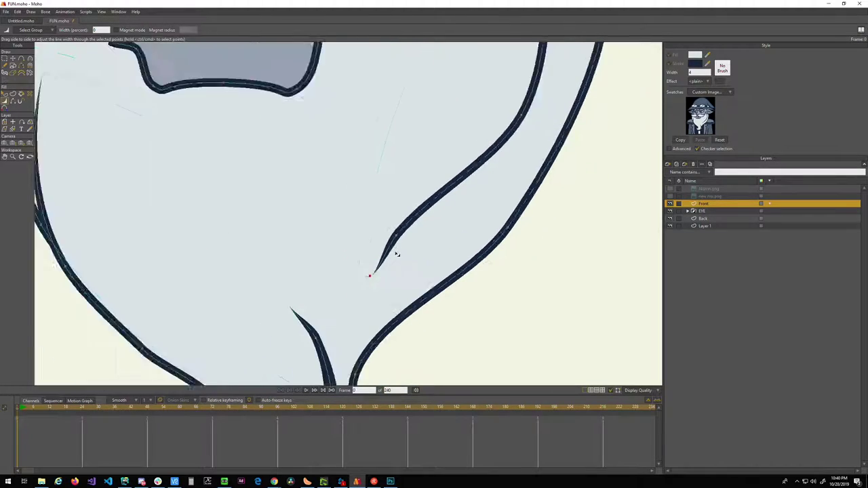
- Move the outer-edge point above the strand's tip up along the curve to about X -0.81, Y -0.31, lengthening the taper
{"action": "scroll", "coordinate": [400, 240], "scroll_direction": "up", "scroll_amount": 1}
{"action": "key", "text": "t"}
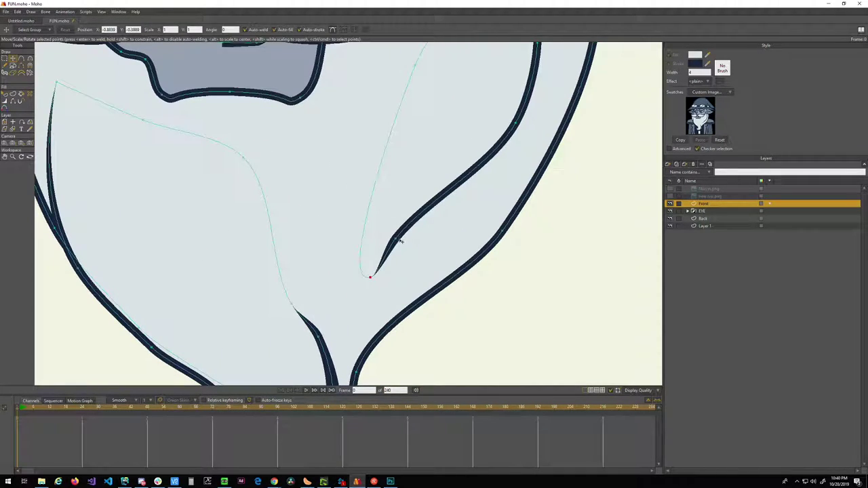
{"action": "mouse_move", "coordinate": [396, 240]}
{"action": "left_mouse_down"}
{"action": "mouse_move", "coordinate": [476, 167]}
{"action": "mouse_move", "coordinate": [418, 223]}
{"action": "mouse_move", "coordinate": [412, 219]}
{"action": "mouse_move", "coordinate": [406, 237]}
{"action": "left_mouse_up"}
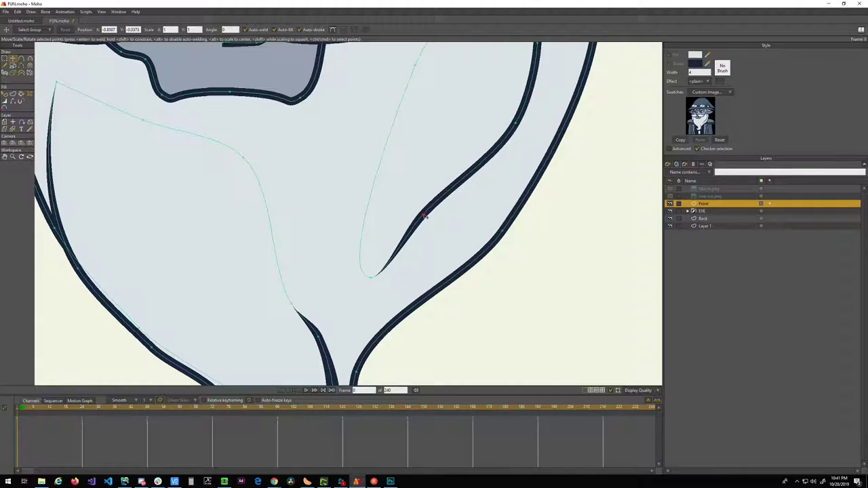
{"action": "scroll", "coordinate": [441, 277], "scroll_direction": "down", "scroll_amount": 2}
{"action": "scroll", "coordinate": [465, 258], "scroll_direction": "down", "scroll_amount": 1}
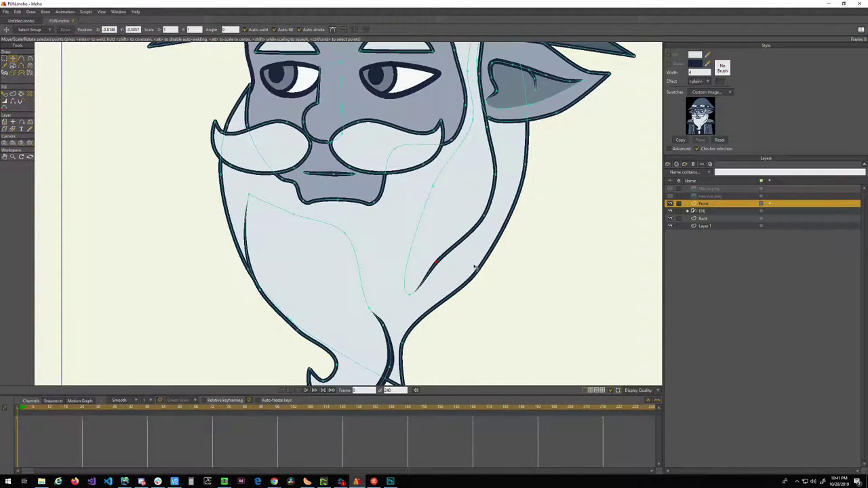
{"action": "key", "text": "e"}
{"action": "scroll", "coordinate": [455, 269], "scroll_direction": "up", "scroll_amount": 1}
{"action": "scroll", "coordinate": [455, 269], "scroll_direction": "down", "scroll_amount": 2}
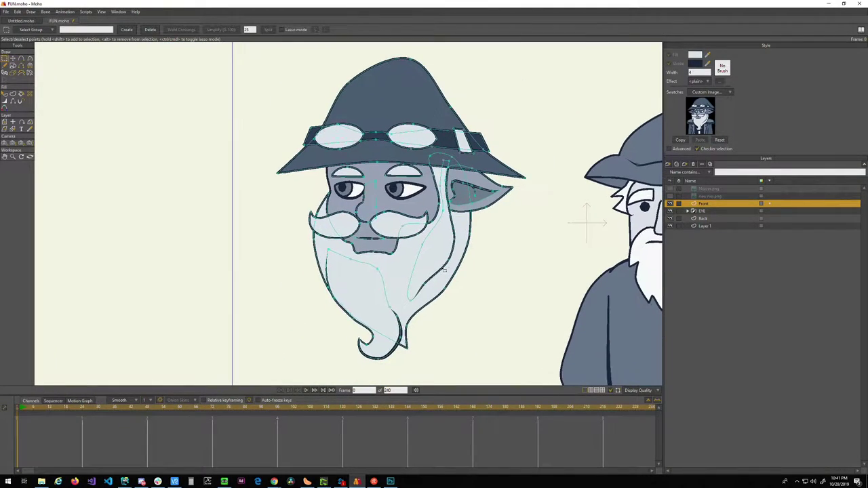
{"action": "scroll", "coordinate": [458, 280], "scroll_direction": "up", "scroll_amount": 1}
{"action": "left_click_drag", "start_coordinate": [438, 258], "coordinate": [445, 274]}
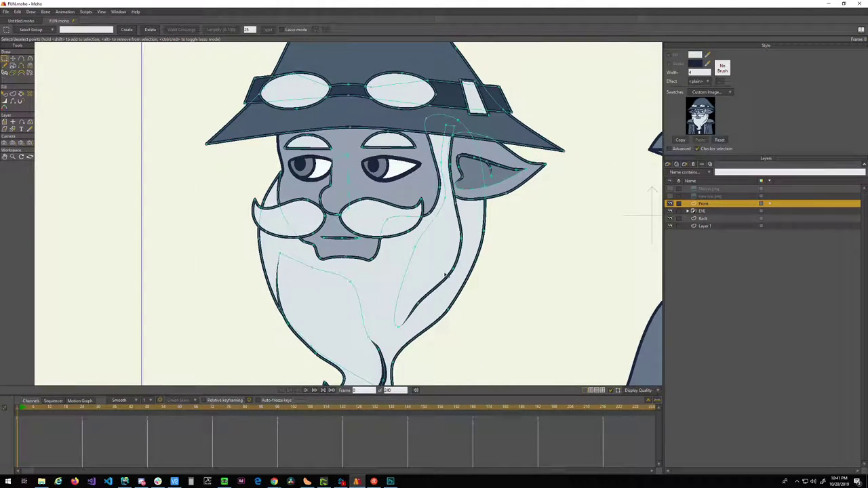
{"action": "scroll", "coordinate": [444, 274], "scroll_direction": "down", "scroll_amount": 1}
{"action": "scroll", "coordinate": [445, 275], "scroll_direction": "up", "scroll_amount": 1}
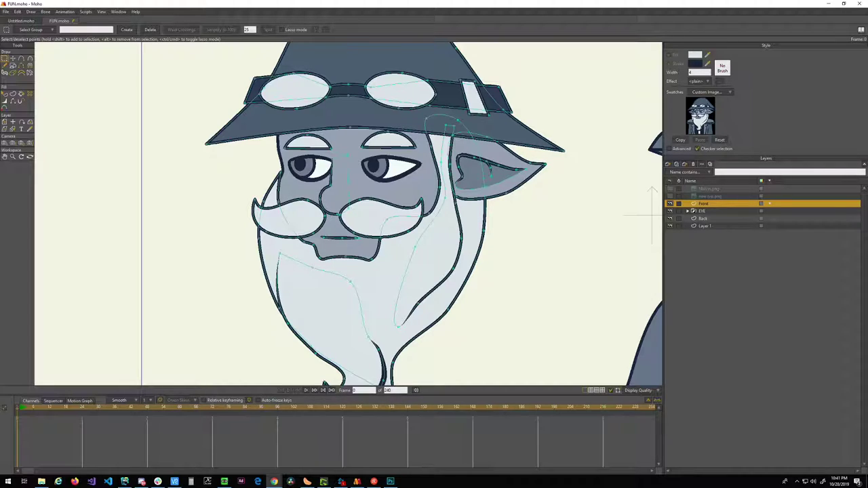
- Switch to the browser, look through the shared dog album in Google Photos, and close it to return to Moho
{"action": "left_click_drag", "start_coordinate": [867, 84], "coordinate": [460, 36]}
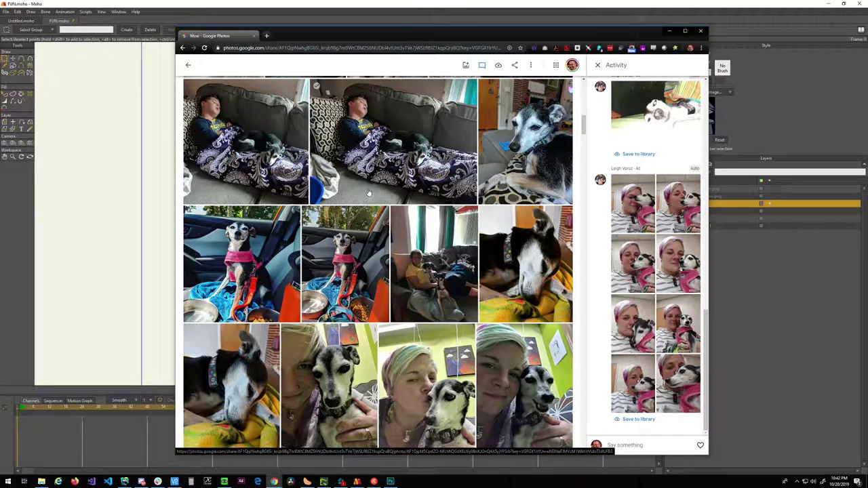
{"action": "scroll", "coordinate": [370, 193], "scroll_direction": "down", "scroll_amount": 1}
{"action": "scroll", "coordinate": [371, 193], "scroll_direction": "down", "scroll_amount": 1}
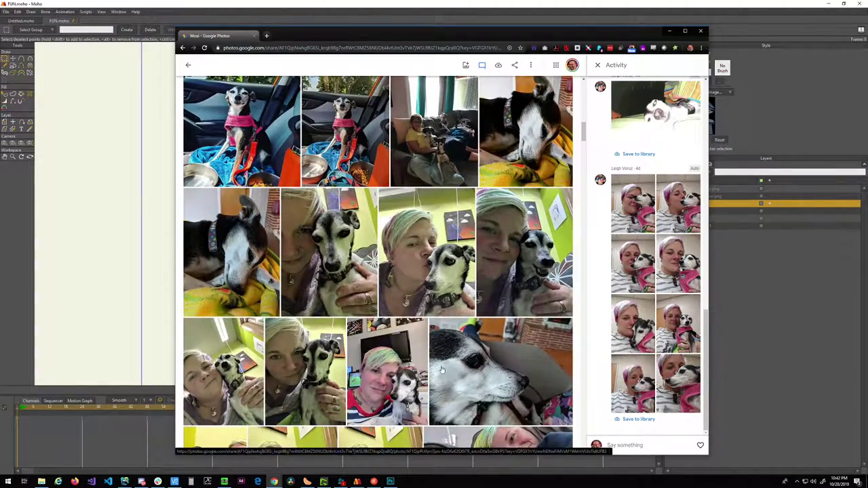
{"action": "scroll", "coordinate": [430, 344], "scroll_direction": "down", "scroll_amount": 3}
{"action": "scroll", "coordinate": [430, 344], "scroll_direction": "down", "scroll_amount": 4}
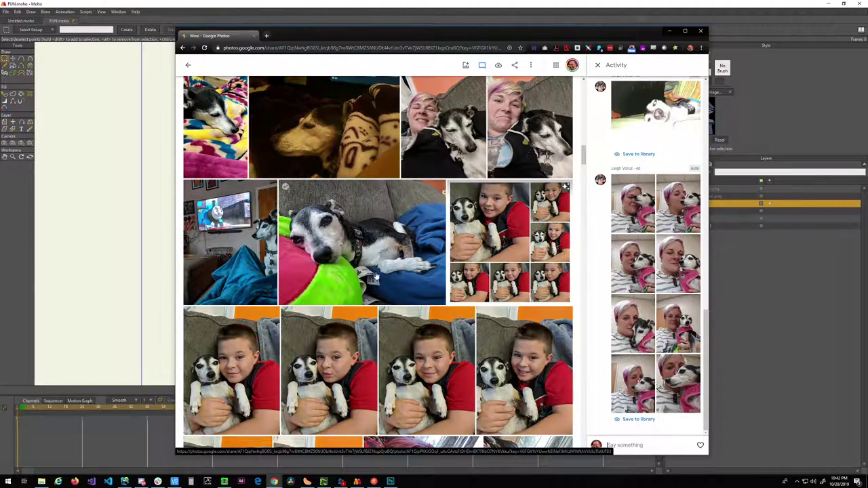
{"action": "scroll", "coordinate": [377, 277], "scroll_direction": "down", "scroll_amount": 1}
{"action": "scroll", "coordinate": [377, 377], "scroll_direction": "down", "scroll_amount": 2}
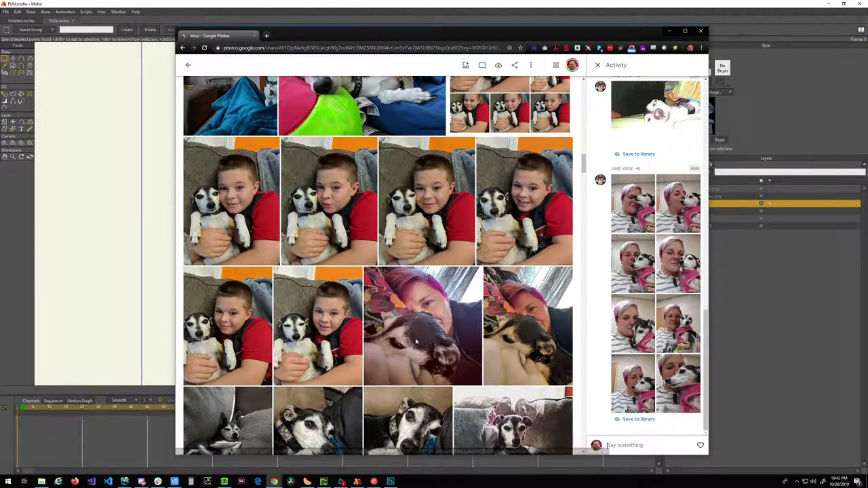
{"action": "scroll", "coordinate": [410, 331], "scroll_direction": "up", "scroll_amount": 1}
{"action": "scroll", "coordinate": [410, 330], "scroll_direction": "up", "scroll_amount": 2}
{"action": "left_click", "coordinate": [255, 35]}
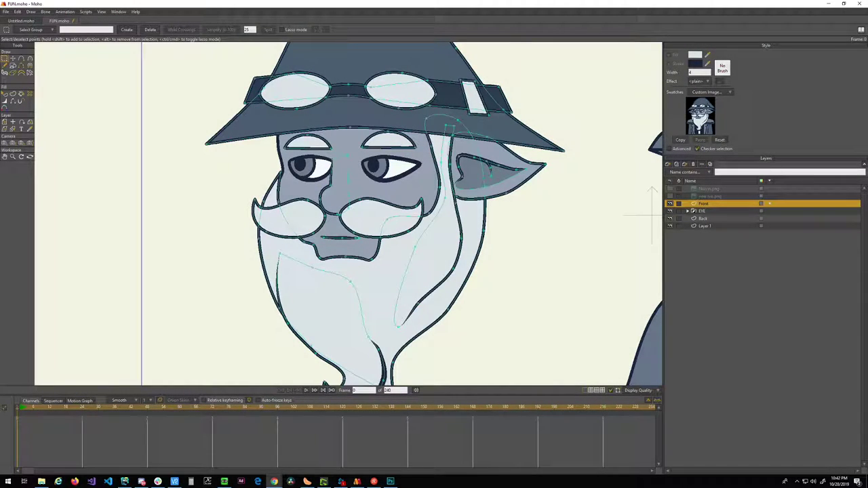
{"action": "left_click_drag", "start_coordinate": [496, 279], "coordinate": [504, 247]}
{"action": "scroll", "coordinate": [501, 259], "scroll_direction": "down", "scroll_amount": 2}
{"action": "scroll", "coordinate": [501, 259], "scroll_direction": "up", "scroll_amount": 2}
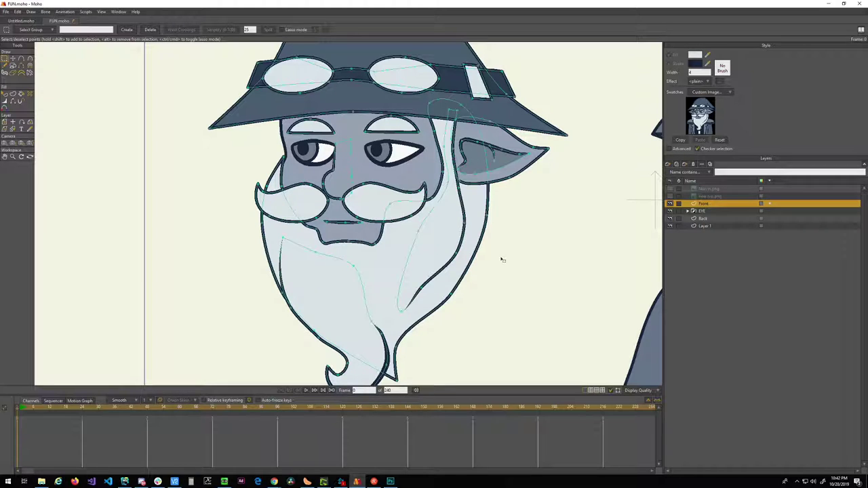
{"action": "scroll", "coordinate": [488, 244], "scroll_direction": "down", "scroll_amount": 1}
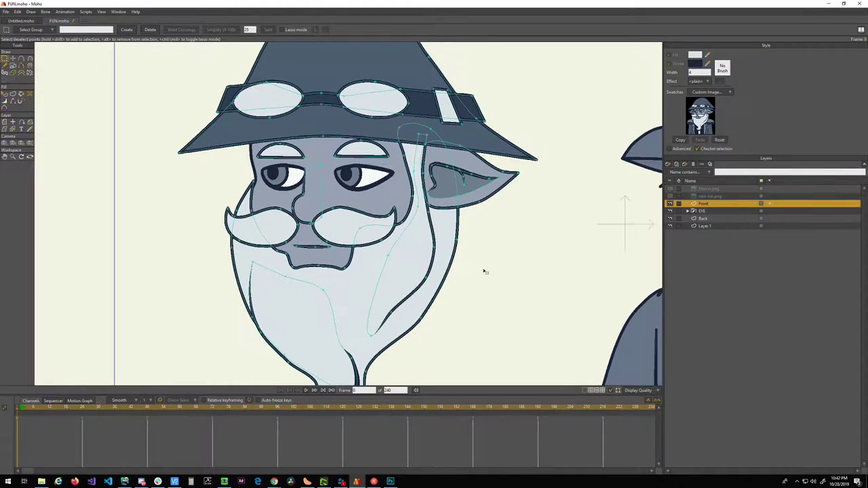
{"action": "scroll", "coordinate": [484, 269], "scroll_direction": "up", "scroll_amount": 1}
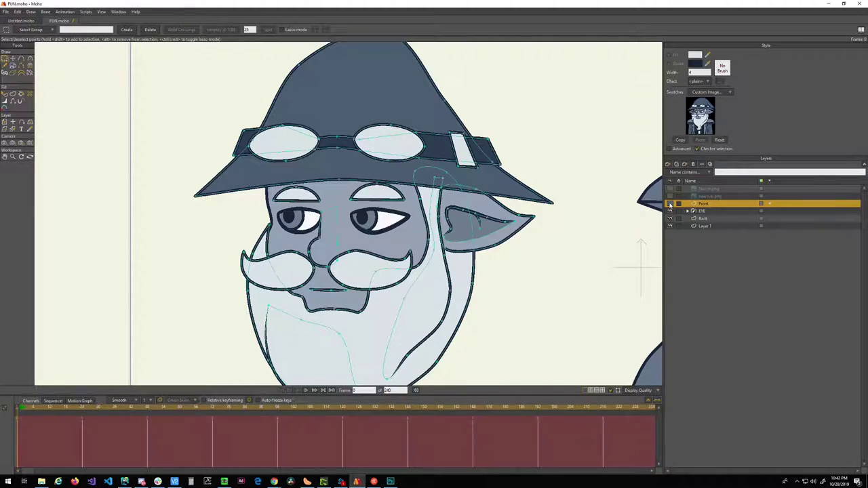
- Toggle the Front layer's visibility to check its contents, and make the EYE layer active
{"action": "left_click", "coordinate": [670, 204]}
{"action": "left_click", "coordinate": [670, 204]}
{"action": "left_click", "coordinate": [670, 204]}
{"action": "left_click", "coordinate": [670, 204]}
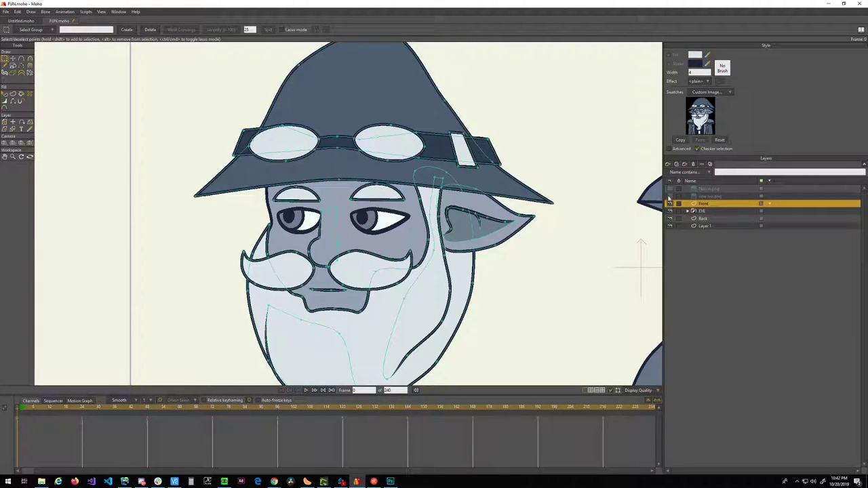
{"action": "left_click", "coordinate": [671, 212]}
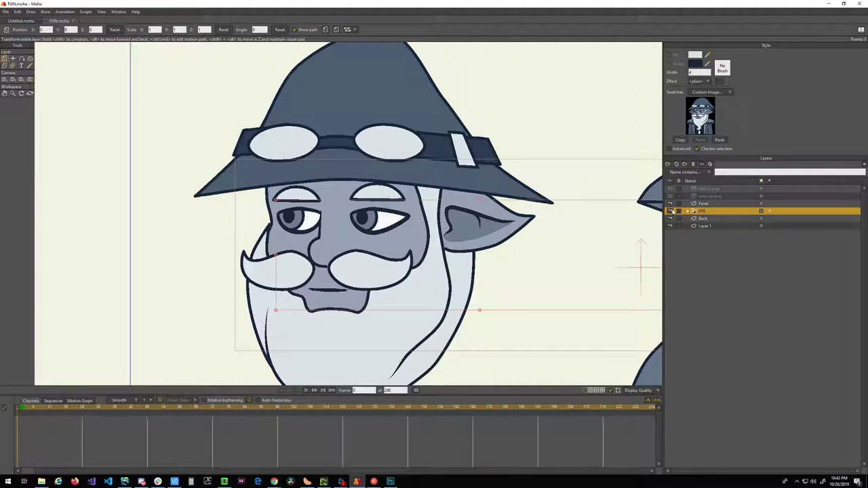
{"action": "scroll", "coordinate": [420, 241], "scroll_direction": "down", "scroll_amount": 2}
{"action": "scroll", "coordinate": [446, 244], "scroll_direction": "up", "scroll_amount": 2}
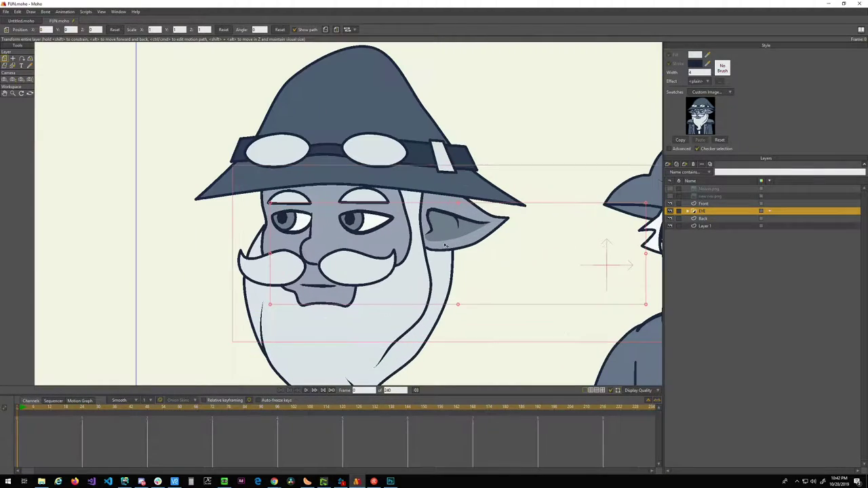
- Set the EYE layer's origin between the two eyes, and make the PUPILS layer inside the group active
{"action": "key", "text": "0"}
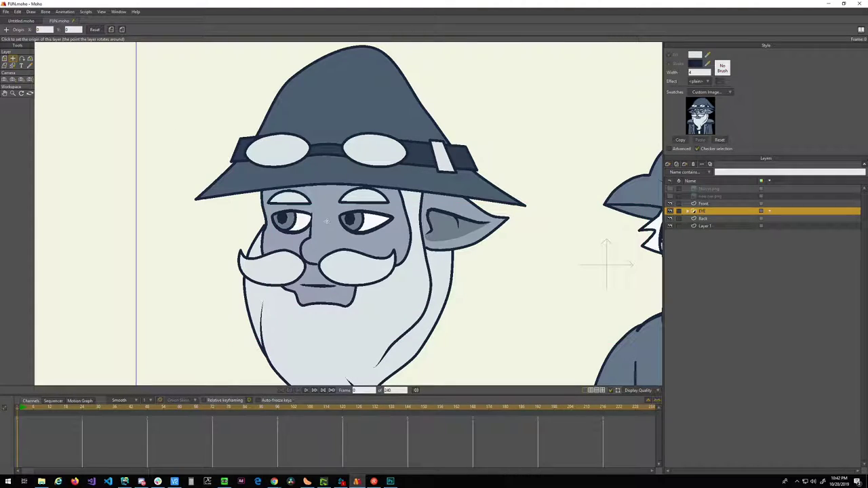
{"action": "left_click", "coordinate": [320, 219]}
{"action": "left_click", "coordinate": [688, 211]}
{"action": "left_click", "coordinate": [708, 218]}
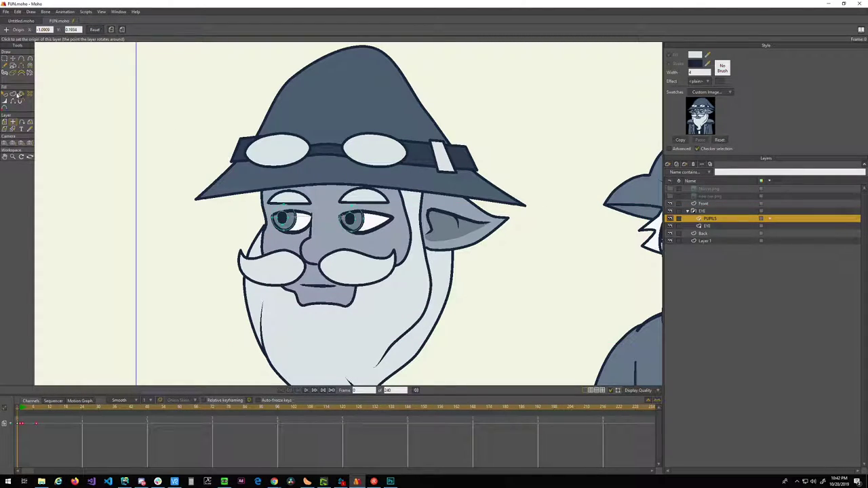
- Try rotating the PUPILS layer around its origin, and reset its angle to 0
{"action": "left_click", "coordinate": [5, 123]}
{"action": "left_click_drag", "start_coordinate": [335, 211], "coordinate": [341, 235]}
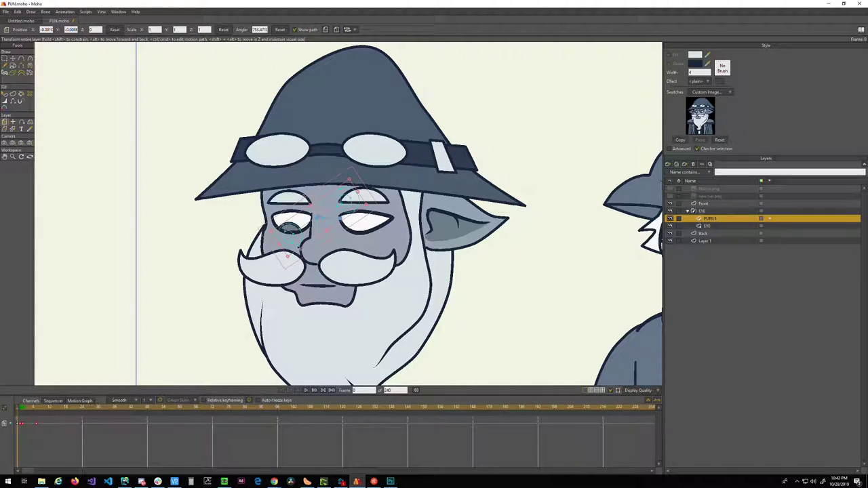
{"action": "left_click", "coordinate": [261, 31]}
{"action": "left_click", "coordinate": [280, 29]}
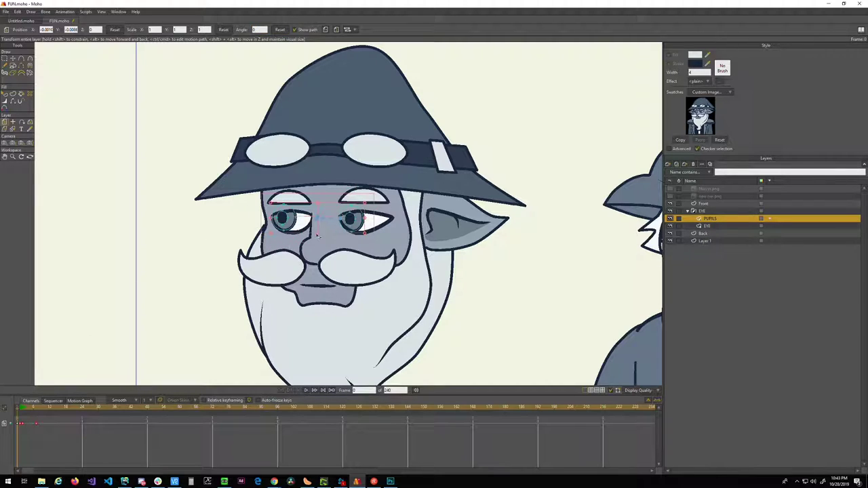
- Move the PUPILS layer toward the middle of the eyes, to about X 0.0246, Y -0.0202
{"action": "mouse_move", "coordinate": [327, 229]}
{"action": "left_mouse_down"}
{"action": "mouse_move", "coordinate": [344, 231]}
{"action": "mouse_move", "coordinate": [326, 230]}
{"action": "left_mouse_up"}
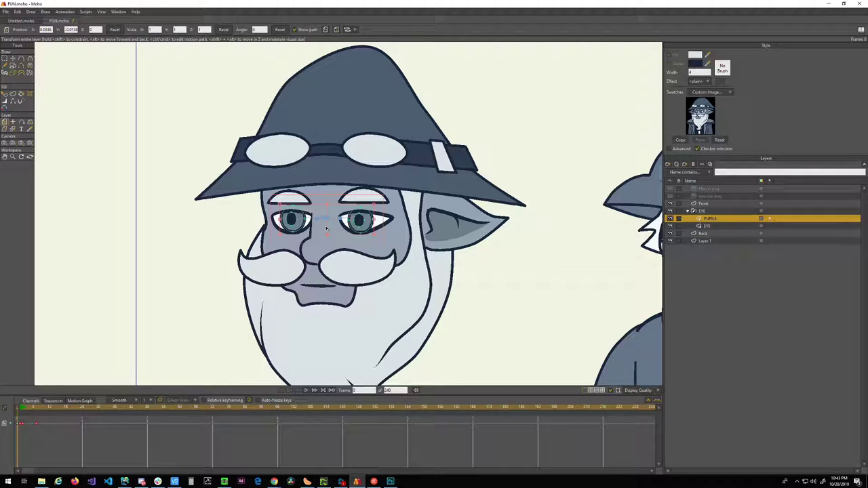
{"action": "left_click_drag", "start_coordinate": [339, 229], "coordinate": [335, 230]}
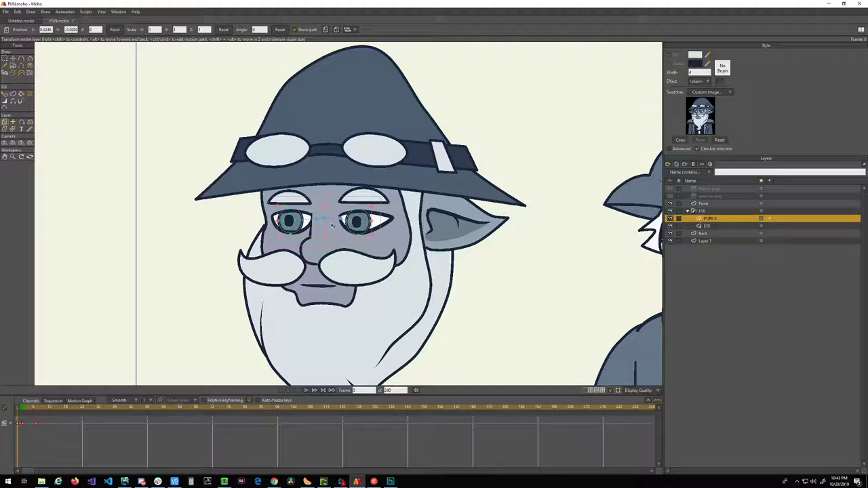
- Examine the character's face with the repositioned pupils, both up close and as a whole head
{"action": "left_click_drag", "start_coordinate": [392, 255], "coordinate": [403, 233]}
{"action": "scroll", "coordinate": [365, 257], "scroll_direction": "down", "scroll_amount": 5}
{"action": "scroll", "coordinate": [364, 257], "scroll_direction": "up", "scroll_amount": 4}
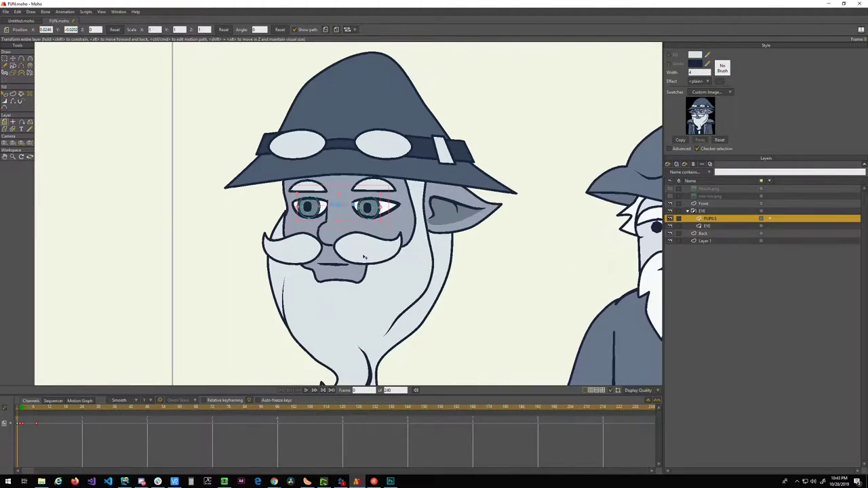
{"action": "scroll", "coordinate": [364, 257], "scroll_direction": "up", "scroll_amount": 3}
{"action": "left_click_drag", "start_coordinate": [385, 318], "coordinate": [353, 261]}
{"action": "scroll", "coordinate": [352, 261], "scroll_direction": "up", "scroll_amount": 5}
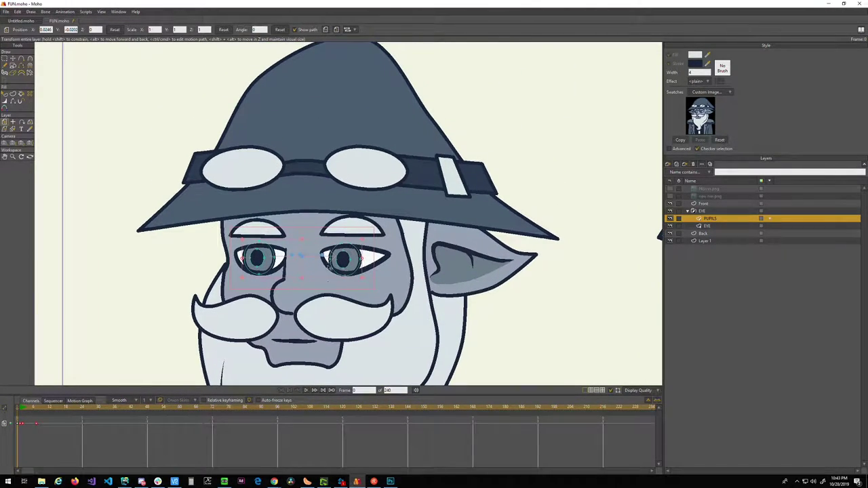
{"action": "scroll", "coordinate": [336, 251], "scroll_direction": "up", "scroll_amount": 2}
{"action": "scroll", "coordinate": [380, 210], "scroll_direction": "down", "scroll_amount": 5}
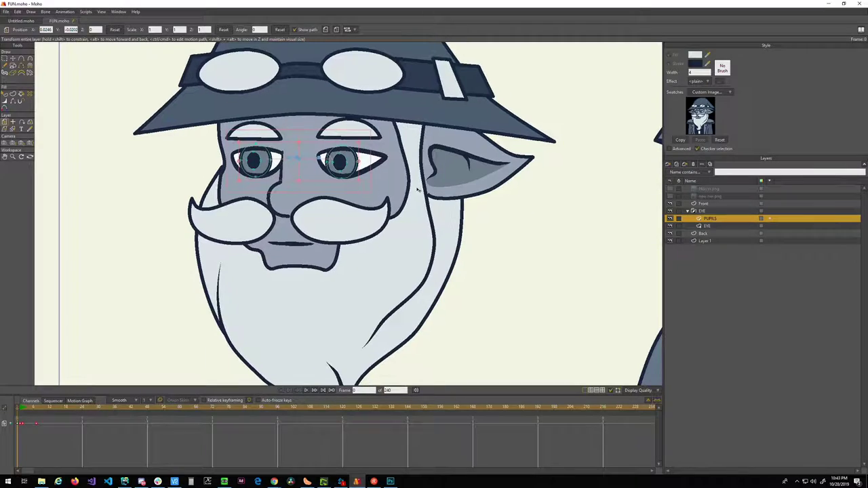
{"action": "scroll", "coordinate": [416, 248], "scroll_direction": "down", "scroll_amount": 2}
{"action": "scroll", "coordinate": [545, 227], "scroll_direction": "up", "scroll_amount": 2}
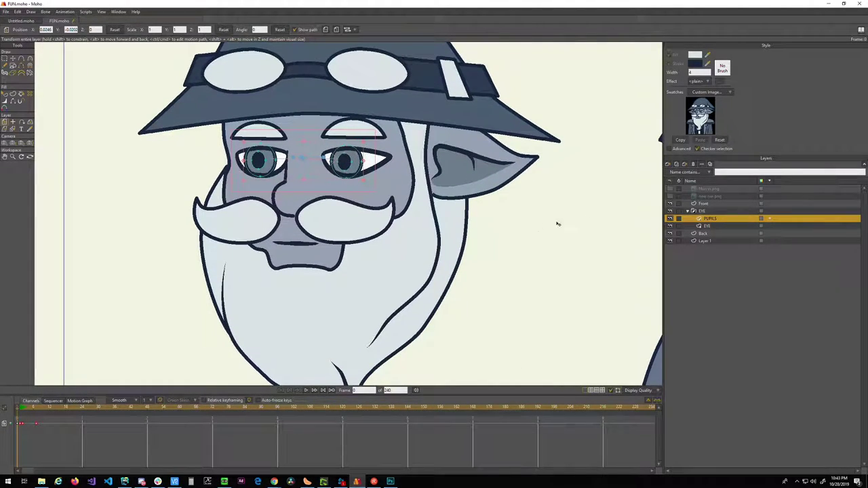
{"action": "scroll", "coordinate": [416, 201], "scroll_direction": "down", "scroll_amount": 3}
{"action": "scroll", "coordinate": [427, 234], "scroll_direction": "up", "scroll_amount": 4}
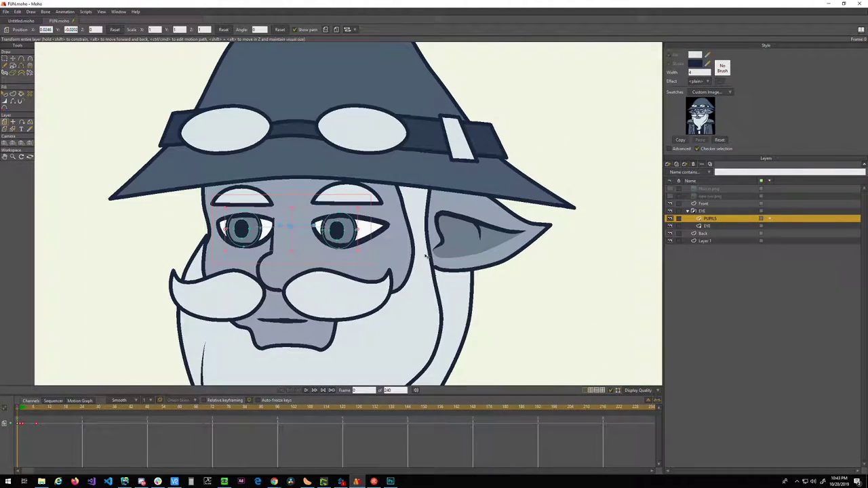
{"action": "scroll", "coordinate": [407, 260], "scroll_direction": "down", "scroll_amount": 1}
{"action": "scroll", "coordinate": [525, 227], "scroll_direction": "up", "scroll_amount": 1}
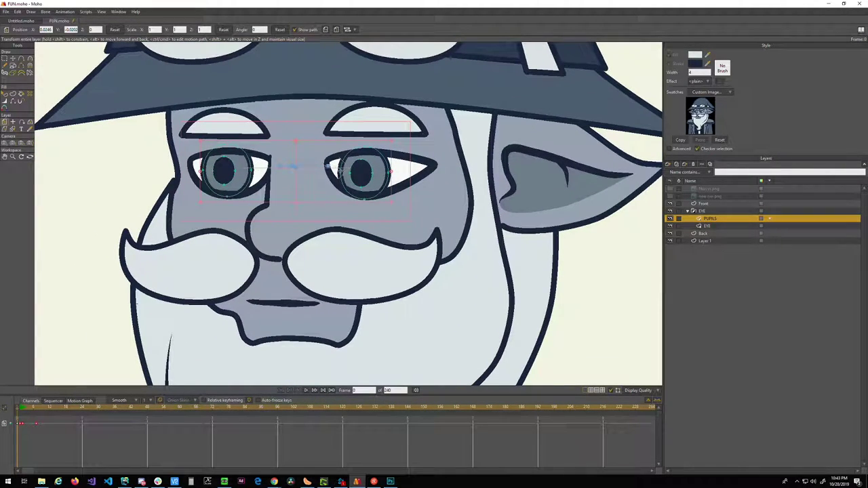
- Shift the PUPILS layer sideways to about X 0.0101, Y -0.0195, and make the collapsed EYE group active
{"action": "mouse_move", "coordinate": [296, 189]}
{"action": "left_mouse_down"}
{"action": "mouse_move", "coordinate": [284, 192]}
{"action": "mouse_move", "coordinate": [295, 195]}
{"action": "left_mouse_up"}
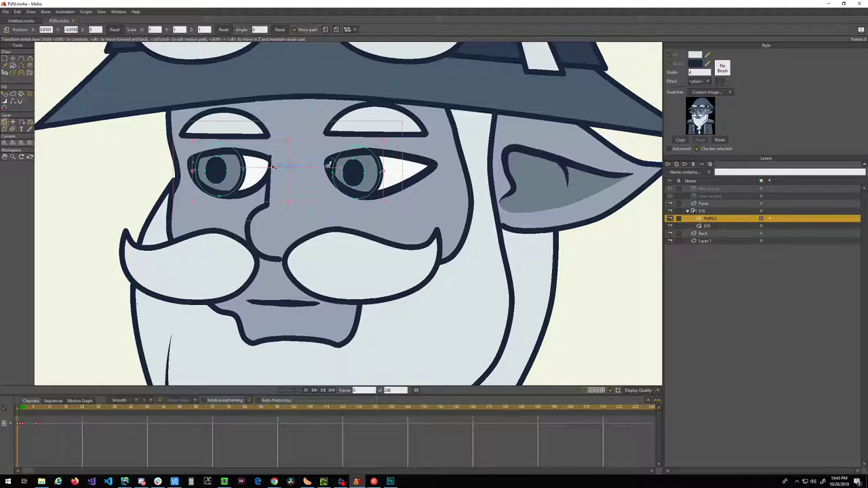
{"action": "left_click_drag", "start_coordinate": [377, 239], "coordinate": [364, 290]}
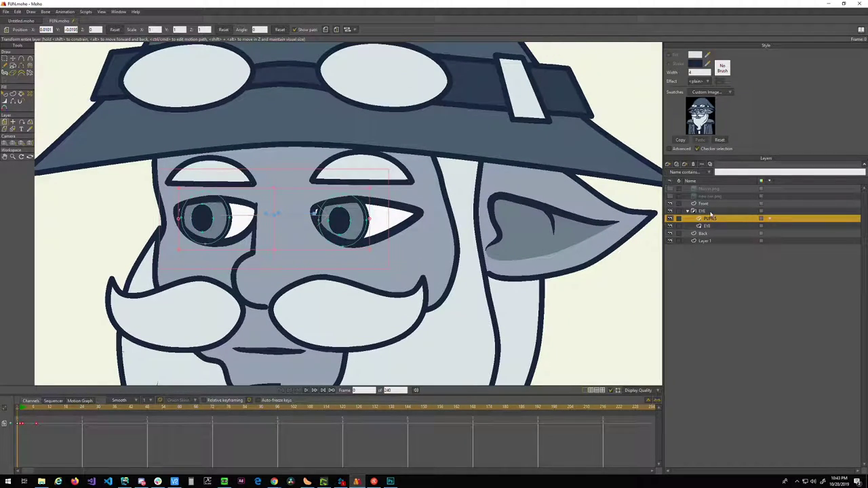
{"action": "left_click", "coordinate": [706, 211]}
{"action": "left_click", "coordinate": [688, 211]}
{"action": "left_click", "coordinate": [688, 212]}
{"action": "left_click", "coordinate": [688, 211]}
- Review the whole bearded head, compare it with the second character beside it, and check the face up close
{"action": "left_click_drag", "start_coordinate": [453, 237], "coordinate": [441, 195]}
{"action": "scroll", "coordinate": [441, 195], "scroll_direction": "down", "scroll_amount": 4}
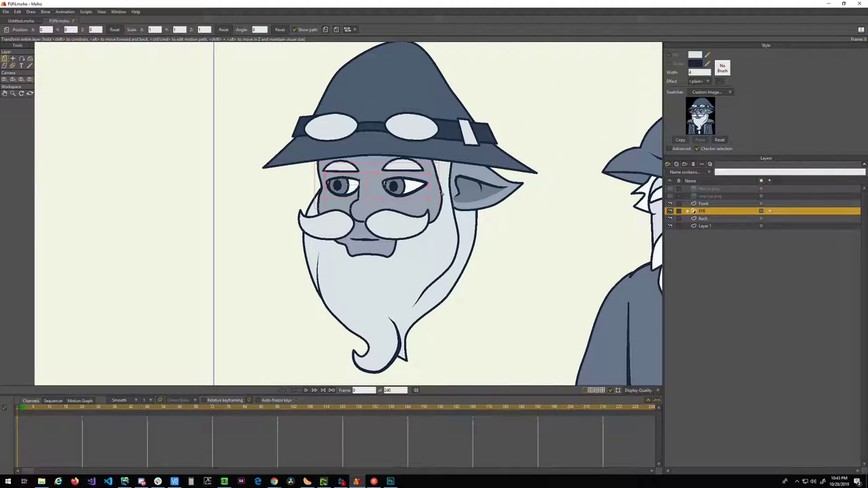
{"action": "left_click_drag", "start_coordinate": [408, 230], "coordinate": [464, 241]}
{"action": "scroll", "coordinate": [452, 246], "scroll_direction": "up", "scroll_amount": 3}
{"action": "scroll", "coordinate": [452, 245], "scroll_direction": "down", "scroll_amount": 3}
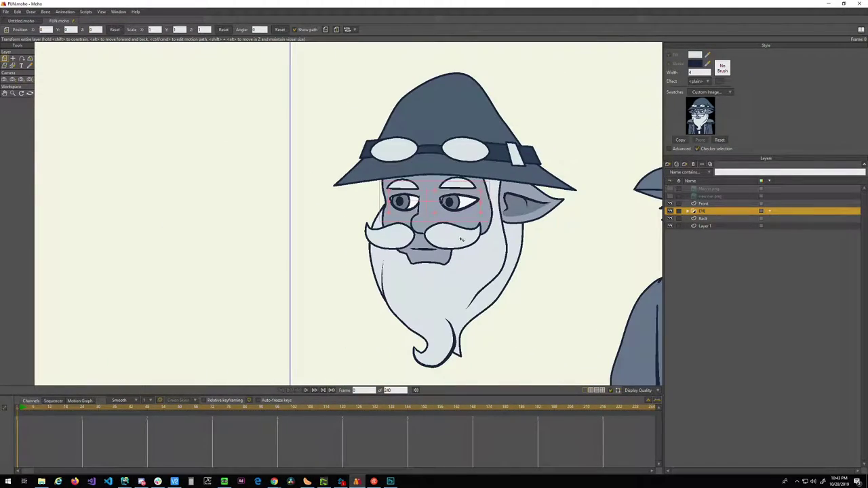
{"action": "scroll", "coordinate": [458, 241], "scroll_direction": "down", "scroll_amount": 2}
{"action": "scroll", "coordinate": [407, 230], "scroll_direction": "right", "scroll_amount": 2}
{"action": "scroll", "coordinate": [380, 227], "scroll_direction": "down", "scroll_amount": 3}
{"action": "scroll", "coordinate": [354, 222], "scroll_direction": "up", "scroll_amount": 2}
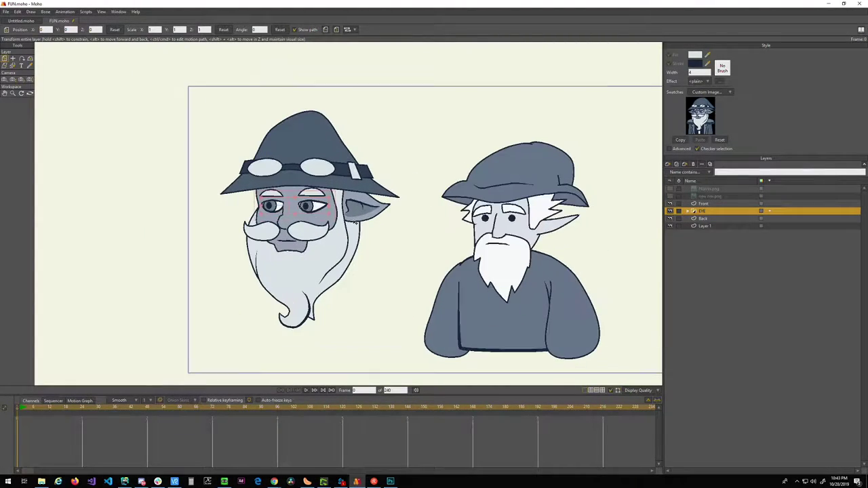
{"action": "scroll", "coordinate": [353, 224], "scroll_direction": "up", "scroll_amount": 3}
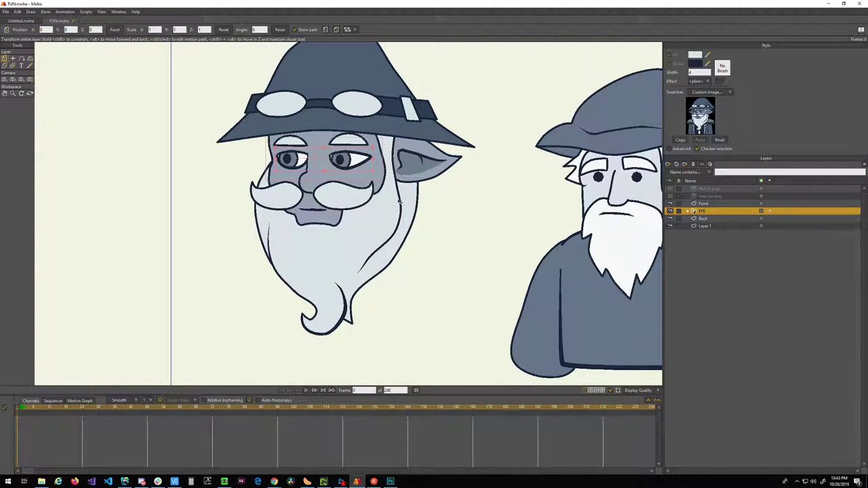
{"action": "scroll", "coordinate": [373, 185], "scroll_direction": "up", "scroll_amount": 3}
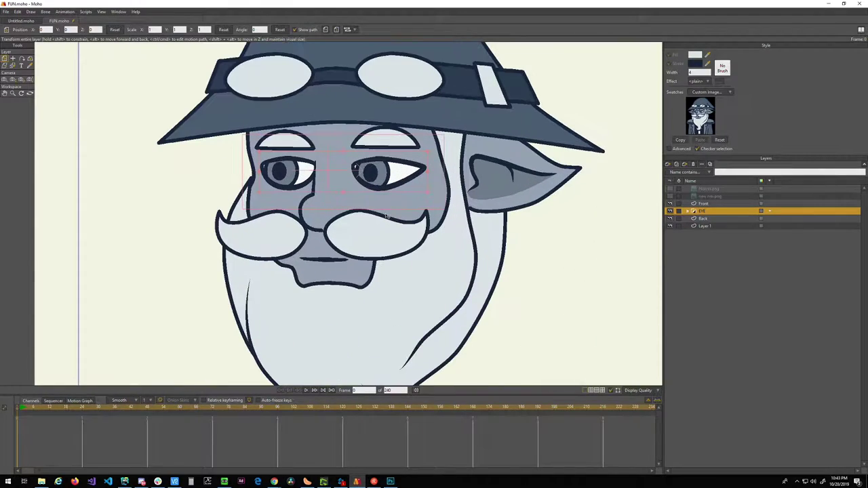
{"action": "scroll", "coordinate": [385, 214], "scroll_direction": "down", "scroll_amount": 1}
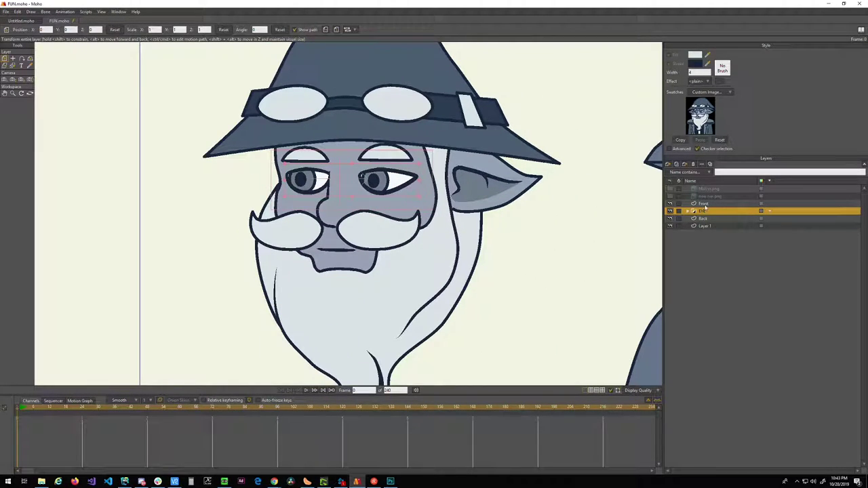
- Toggle the new nisi.png reference layer repeatedly to compare it with the traced head, leaving it hidden
{"action": "left_click", "coordinate": [671, 196]}
{"action": "left_click", "coordinate": [671, 196]}
{"action": "left_click", "coordinate": [670, 196]}
{"action": "left_click", "coordinate": [670, 196]}
{"action": "left_click", "coordinate": [670, 196]}
{"action": "left_click", "coordinate": [671, 197]}
{"action": "left_click", "coordinate": [671, 196]}
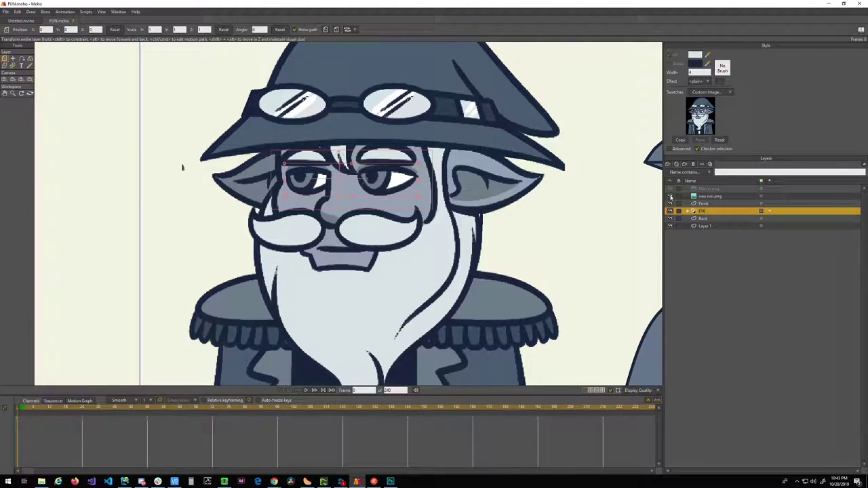
{"action": "left_click", "coordinate": [671, 197]}
- Raise the PUPILS layer inside the EYE group to about X 0.0096, Y -0.0105, and collapse the group
{"action": "scroll", "coordinate": [589, 196], "scroll_direction": "up", "scroll_amount": 5}
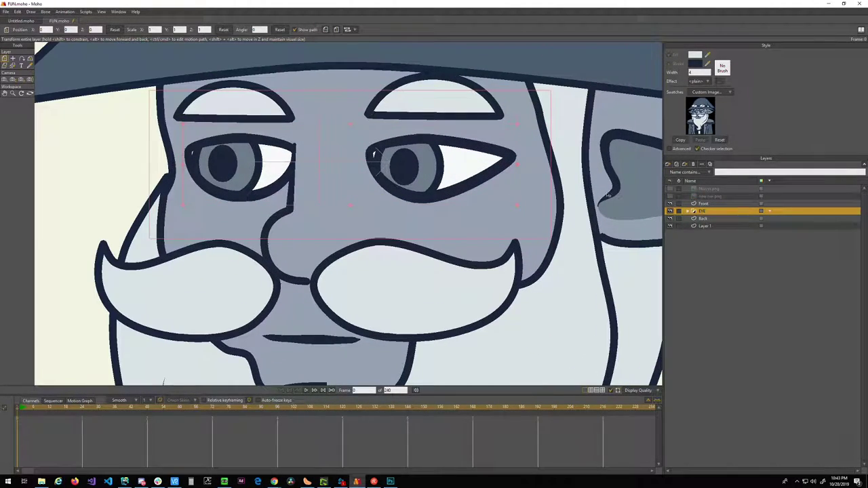
{"action": "left_click", "coordinate": [689, 212]}
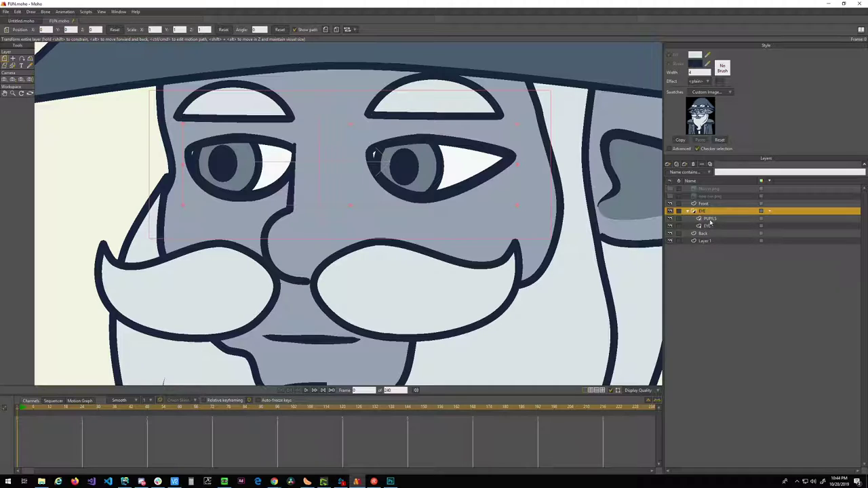
{"action": "left_click", "coordinate": [709, 219]}
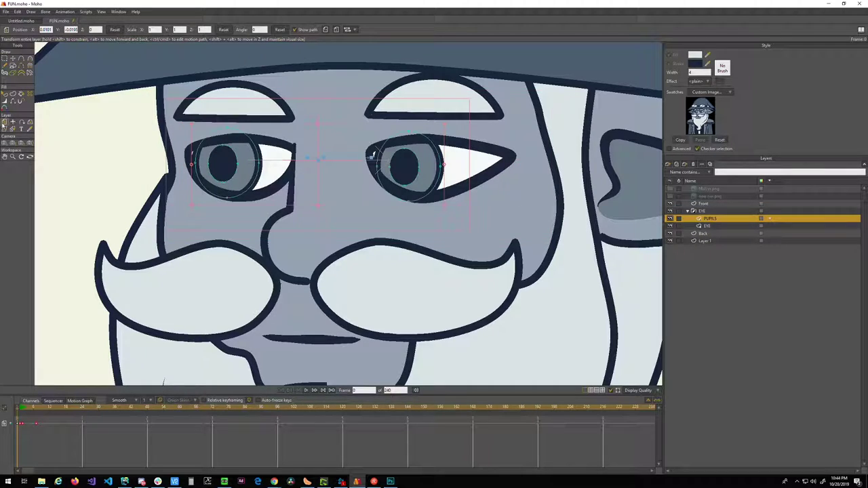
{"action": "mouse_move", "coordinate": [316, 158]}
{"action": "left_mouse_down"}
{"action": "mouse_move", "coordinate": [314, 150]}
{"action": "mouse_move", "coordinate": [284, 181]}
{"action": "mouse_move", "coordinate": [325, 162]}
{"action": "mouse_move", "coordinate": [299, 176]}
{"action": "left_mouse_up"}
{"action": "scroll", "coordinate": [314, 150], "scroll_direction": "down", "scroll_amount": 1}
{"action": "scroll", "coordinate": [315, 150], "scroll_direction": "down", "scroll_amount": 1}
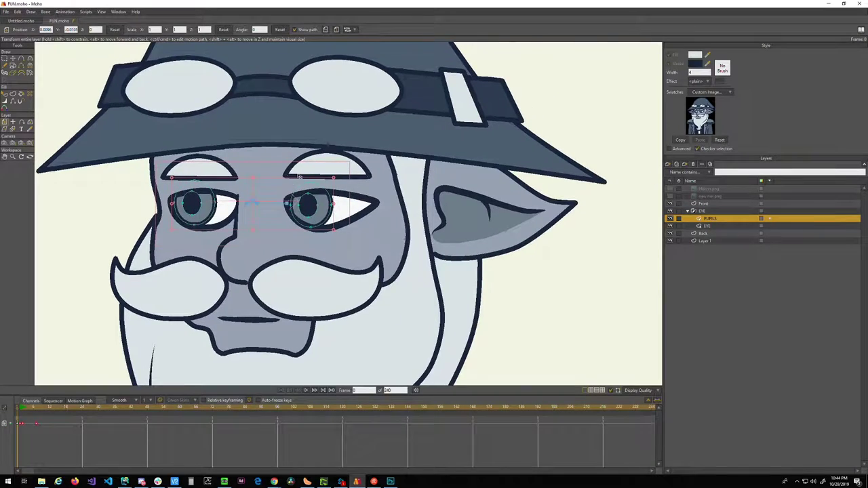
{"action": "scroll", "coordinate": [298, 176], "scroll_direction": "down", "scroll_amount": 3}
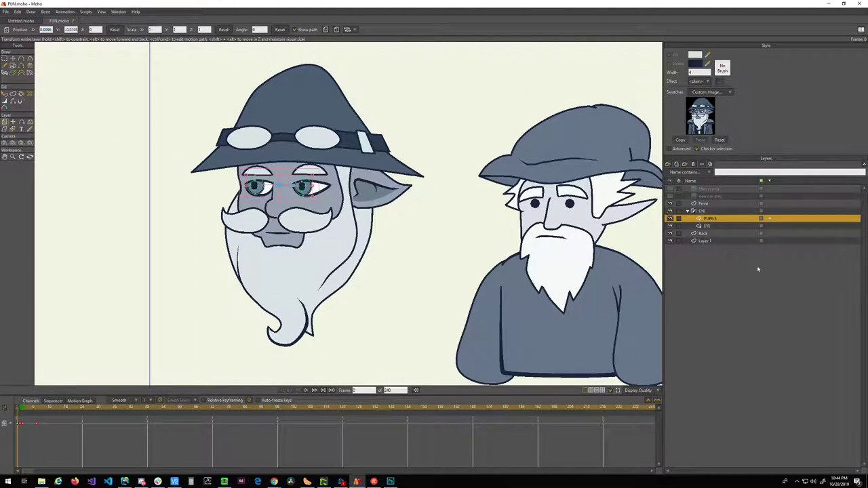
{"action": "left_click", "coordinate": [687, 211]}
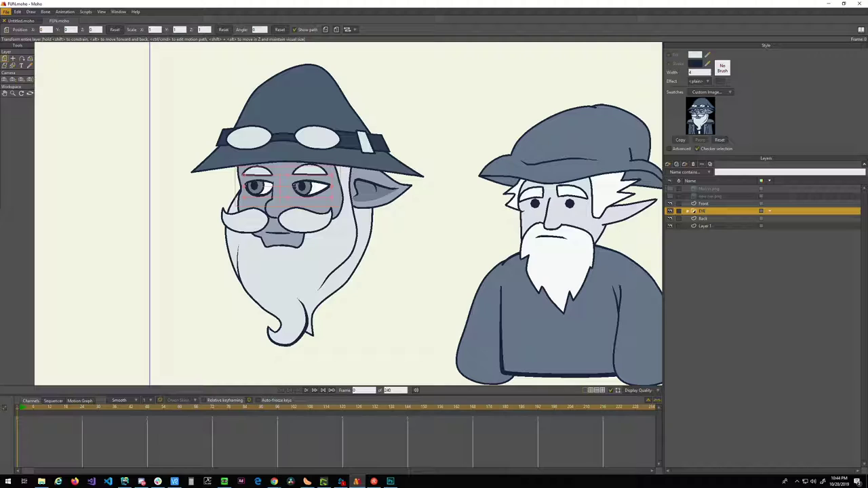
- Export the drawing as an SVG to the Desktop under the file name super_awesome
{"action": "left_click", "coordinate": [230, 220]}
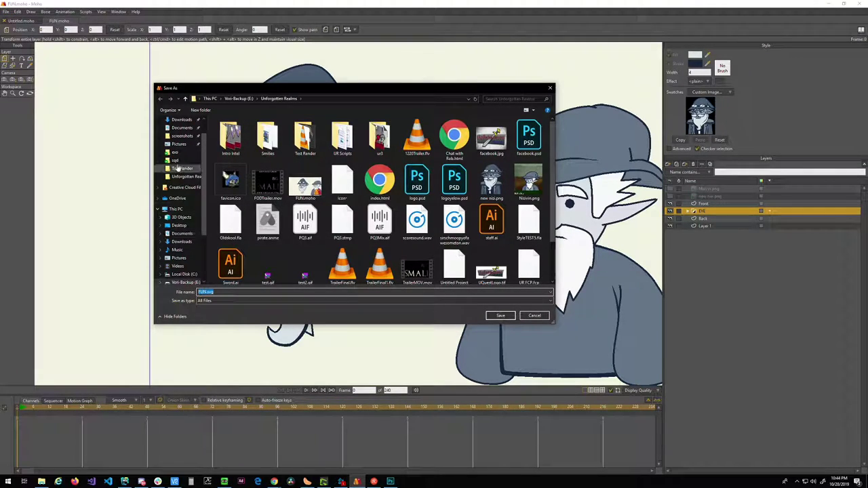
{"action": "left_click_drag", "start_coordinate": [205, 163], "coordinate": [204, 136]}
{"action": "left_click", "coordinate": [177, 135]}
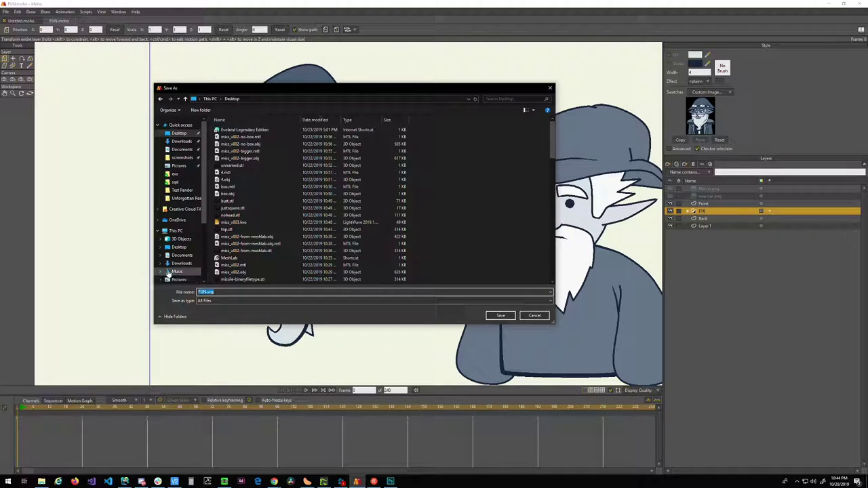
{"action": "scroll", "coordinate": [170, 273], "scroll_direction": "down", "scroll_amount": 1}
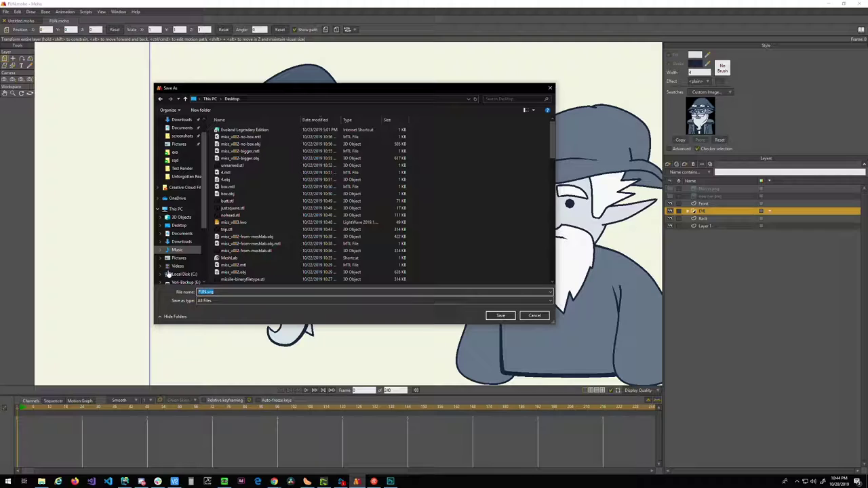
{"action": "type", "text": "sups"}
{"action": "key", "text": "BackSpace"}
{"action": "type", "text": "er"}
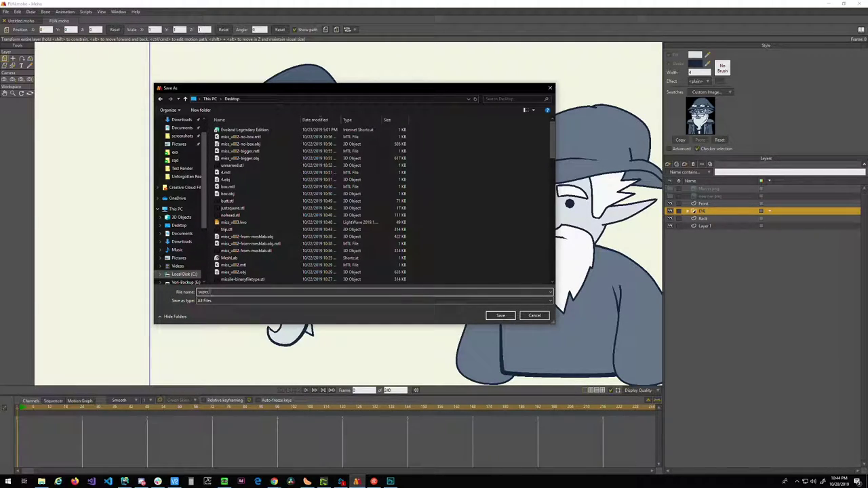
{"action": "type", "text": "_awesome"}
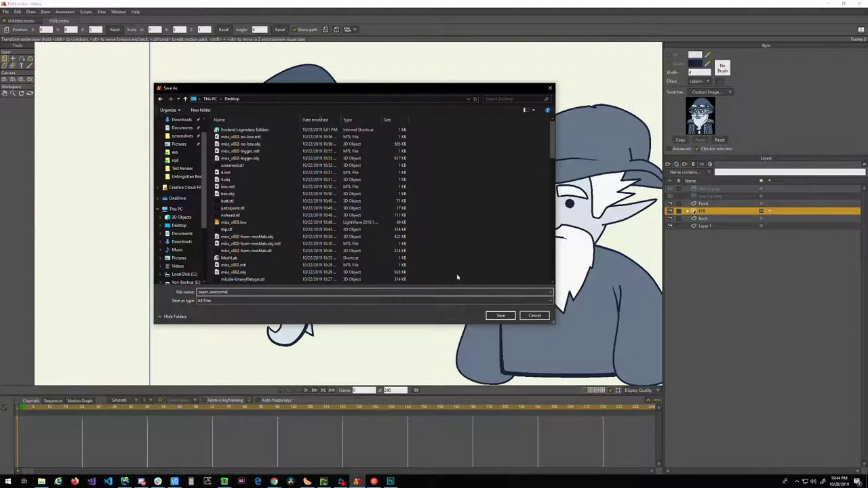
{"action": "left_click", "coordinate": [497, 316]}
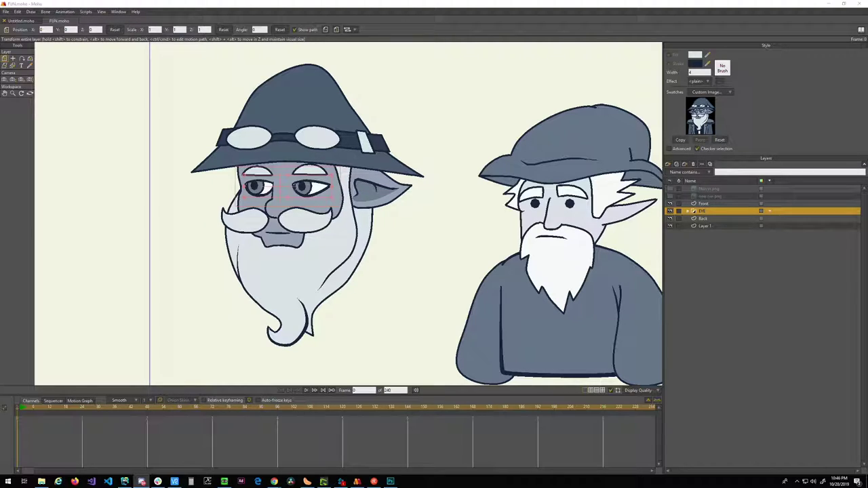
- Search the system for Steam and launch it
{"action": "key", "text": "super"}
{"action": "type", "text": "steam"}
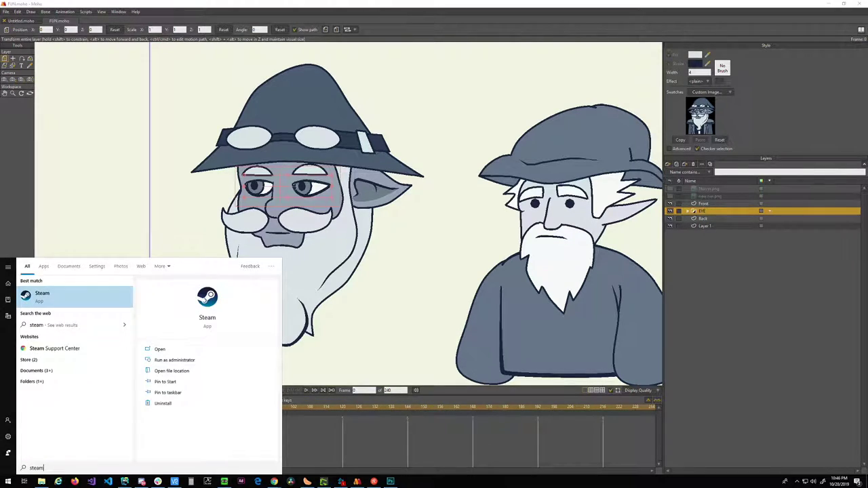
{"action": "key", "text": "Return"}
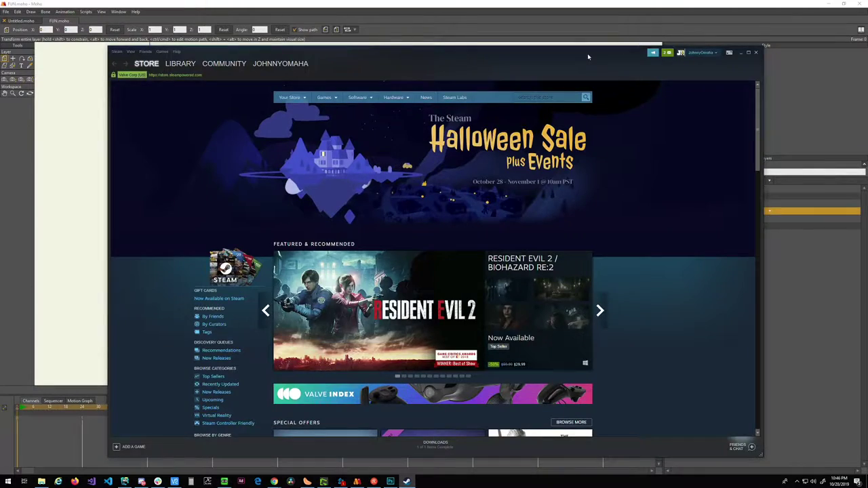
- Move the Steam window onto the second monitor and open the Desktop folder in File Explorer
{"action": "left_click_drag", "start_coordinate": [587, 53], "coordinate": [867, 88]}
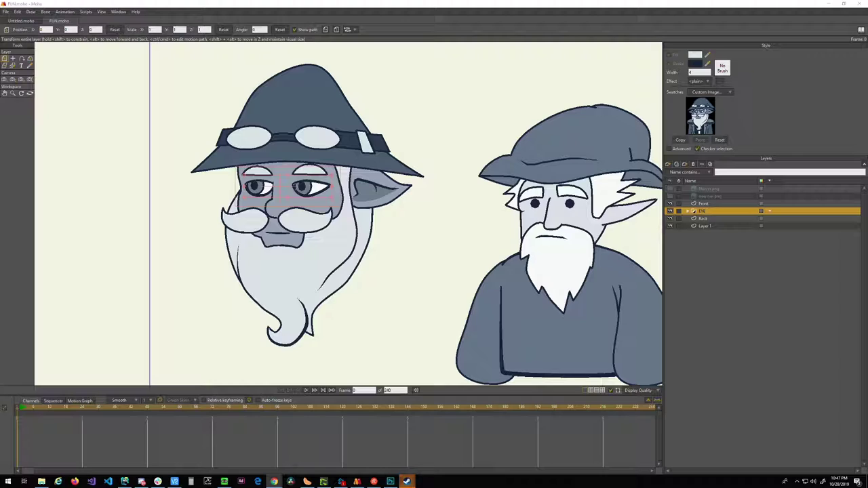
{"action": "key", "text": "alt+Tab"}
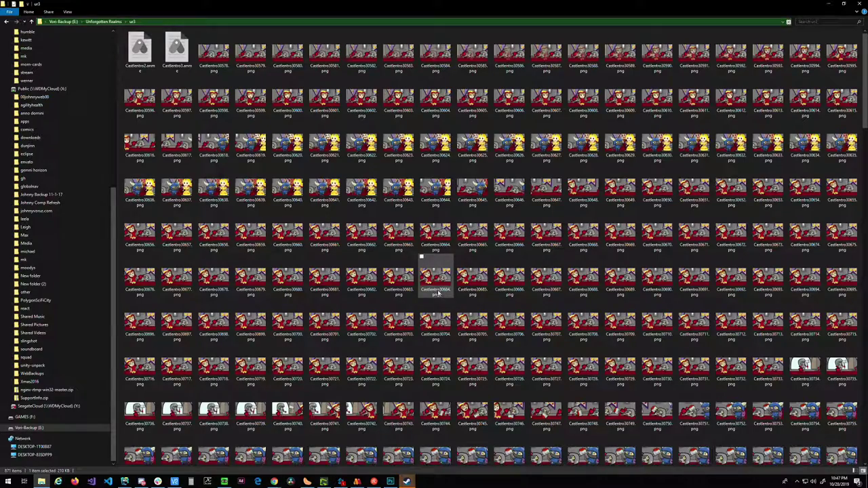
{"action": "scroll", "coordinate": [440, 293], "scroll_direction": "down", "scroll_amount": 4}
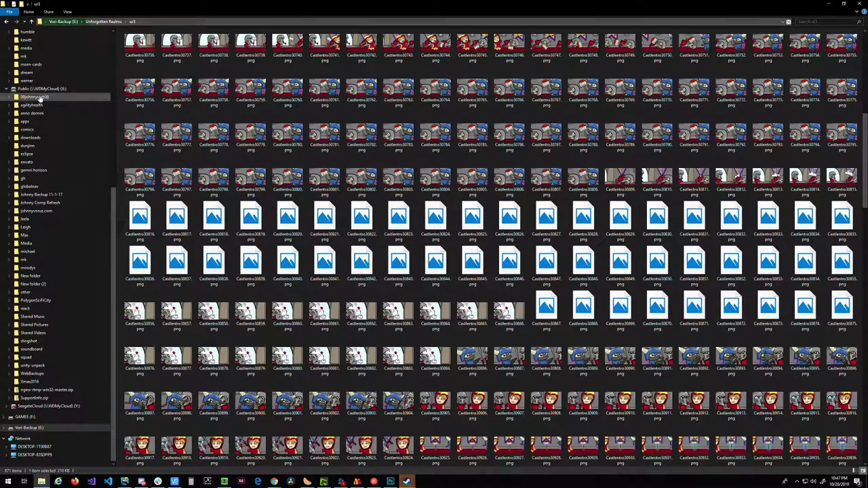
{"action": "scroll", "coordinate": [48, 102], "scroll_direction": "up", "scroll_amount": 6}
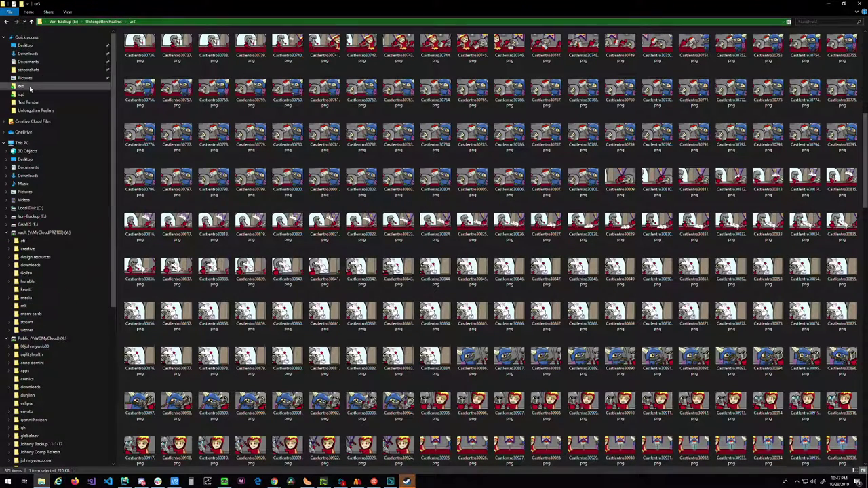
{"action": "scroll", "coordinate": [34, 75], "scroll_direction": "up", "scroll_amount": 3}
{"action": "left_click", "coordinate": [25, 46]}
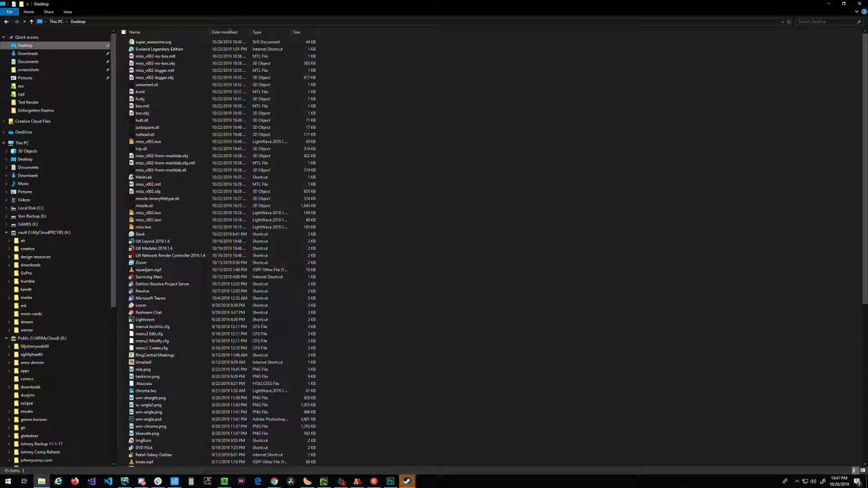
- Drop super_awesome.svg from the Desktop folder onto the second monitor's window, and minimize the folder
{"action": "key", "text": "alt+Tab"}
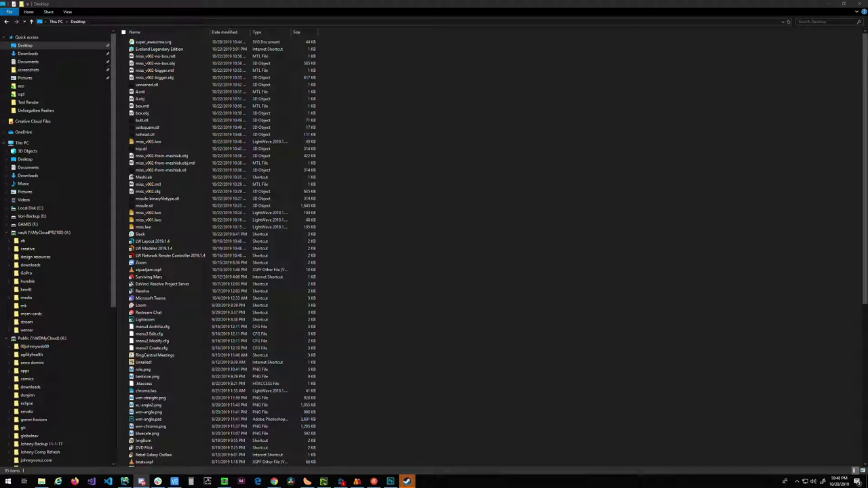
{"action": "left_click_drag", "start_coordinate": [145, 42], "coordinate": [867, 169]}
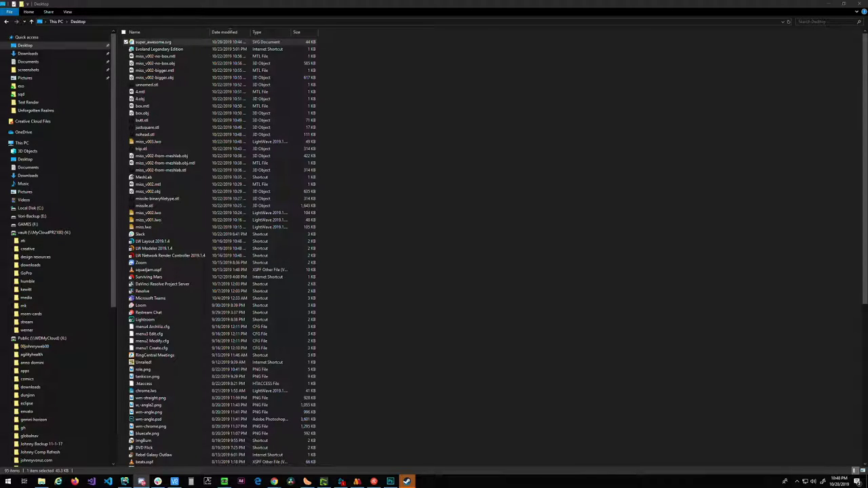
{"action": "left_click", "coordinate": [828, 3]}
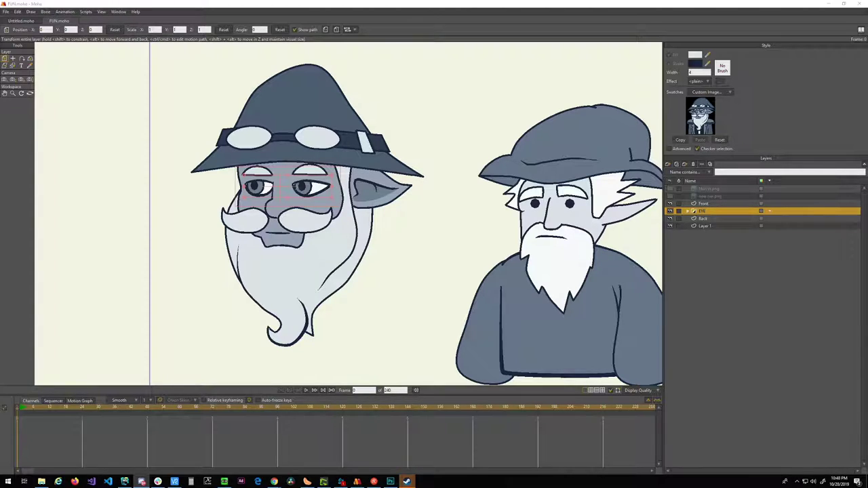
- Bring up the Steam chat window and move it off the drawing onto the second monitor
{"action": "left_click", "coordinate": [407, 481]}
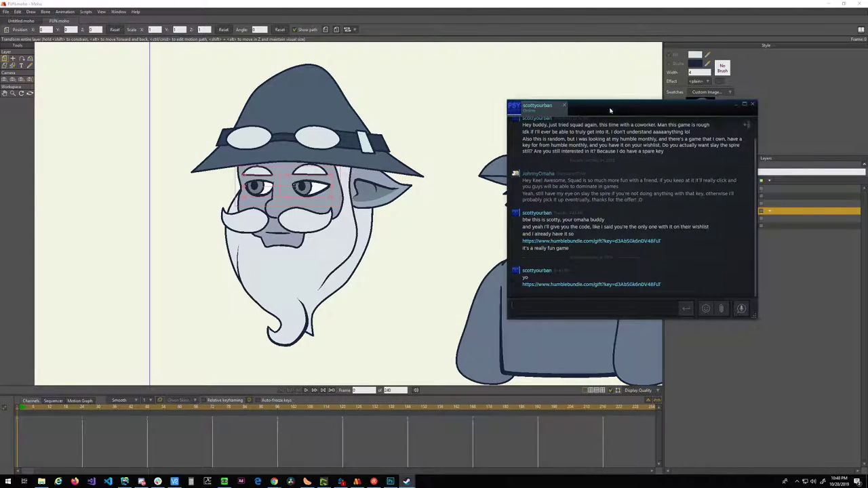
{"action": "left_click_drag", "start_coordinate": [610, 109], "coordinate": [867, 109]}
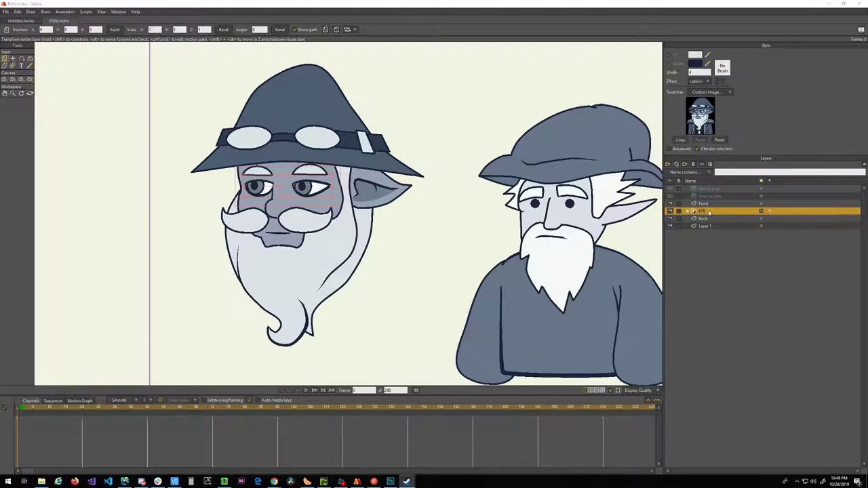
- Return to Moho, select the Front layer, and toggle the new nisi.png reference to look for parts missing from the traced head
{"action": "mouse_move", "coordinate": [404, 268]}
{"action": "left_mouse_down"}
{"action": "mouse_move", "coordinate": [417, 258]}
{"action": "mouse_move", "coordinate": [433, 284]}
{"action": "left_mouse_up"}
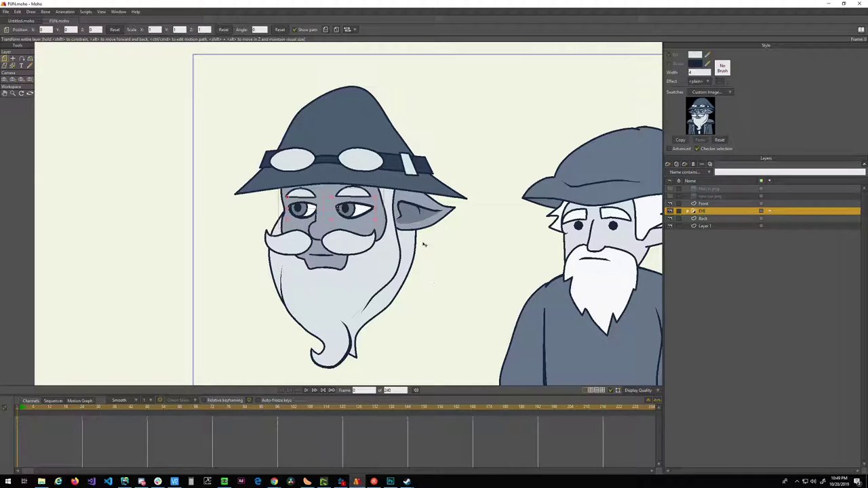
{"action": "left_click_drag", "start_coordinate": [422, 307], "coordinate": [414, 237]}
{"action": "scroll", "coordinate": [333, 253], "scroll_direction": "up", "scroll_amount": 3}
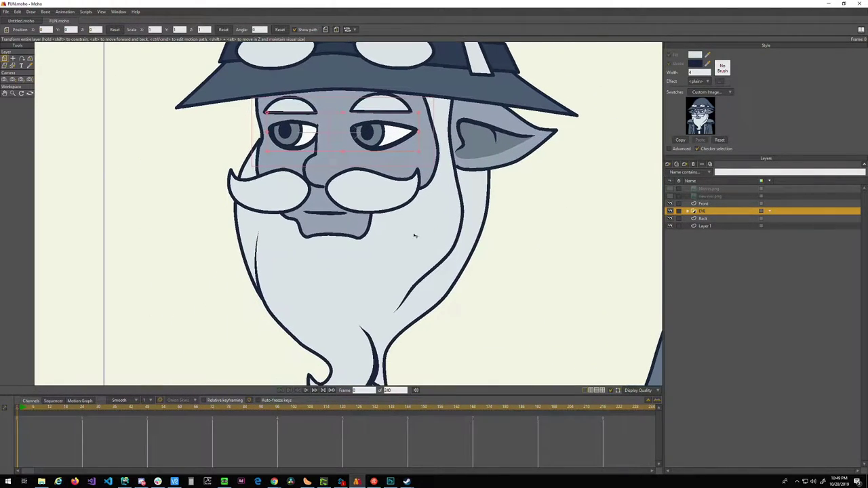
{"action": "left_click", "coordinate": [670, 204]}
{"action": "left_click", "coordinate": [670, 205]}
{"action": "left_click", "coordinate": [670, 205]}
{"action": "left_click_drag", "start_coordinate": [449, 137], "coordinate": [439, 197]}
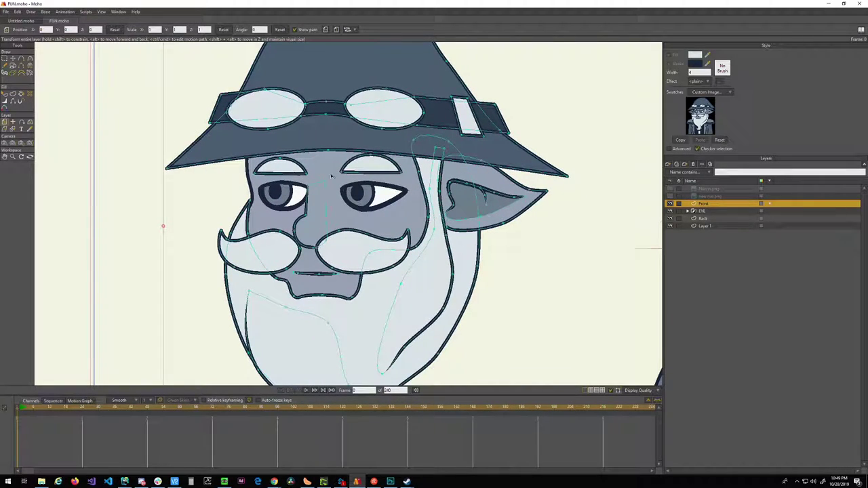
{"action": "left_click", "coordinate": [669, 196]}
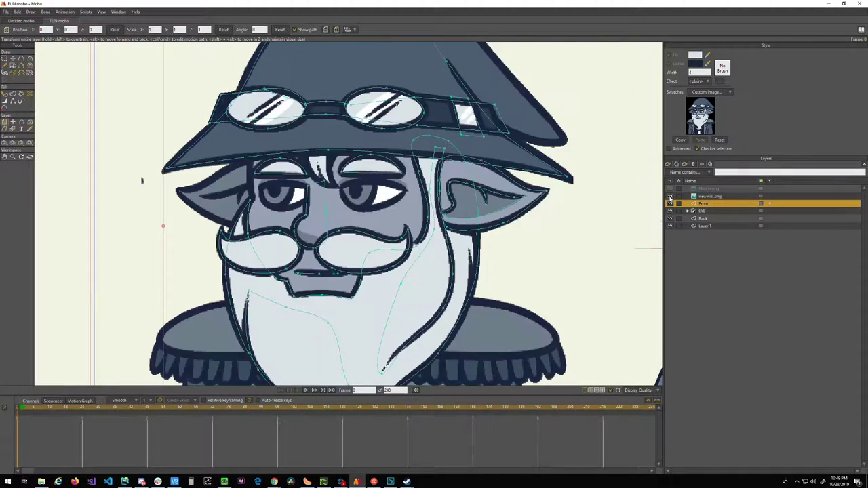
{"action": "left_click", "coordinate": [670, 196]}
{"action": "left_click", "coordinate": [669, 197]}
{"action": "left_click", "coordinate": [669, 197]}
{"action": "left_click", "coordinate": [670, 197]}
{"action": "left_click", "coordinate": [669, 197]}
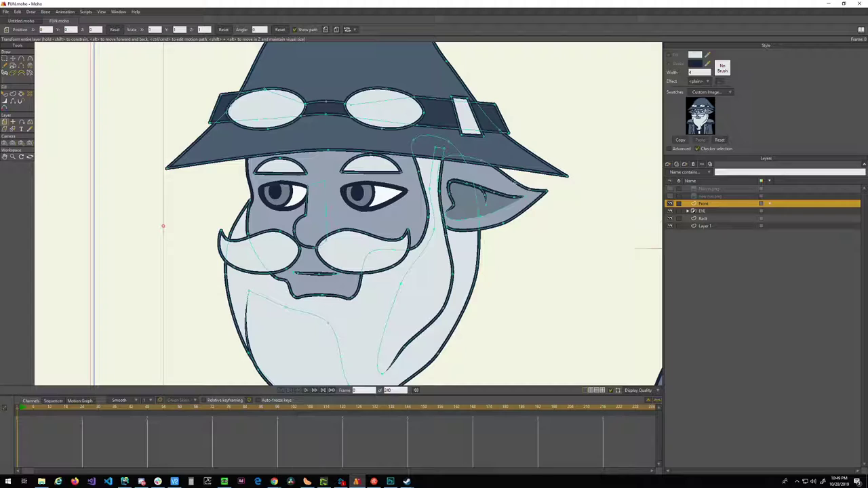
- Copy all the points of the finished ear from the Front layer and paste them into the Back layer
{"action": "scroll", "coordinate": [484, 197], "scroll_direction": "up", "scroll_amount": 3}
{"action": "scroll", "coordinate": [485, 197], "scroll_direction": "down", "scroll_amount": 2}
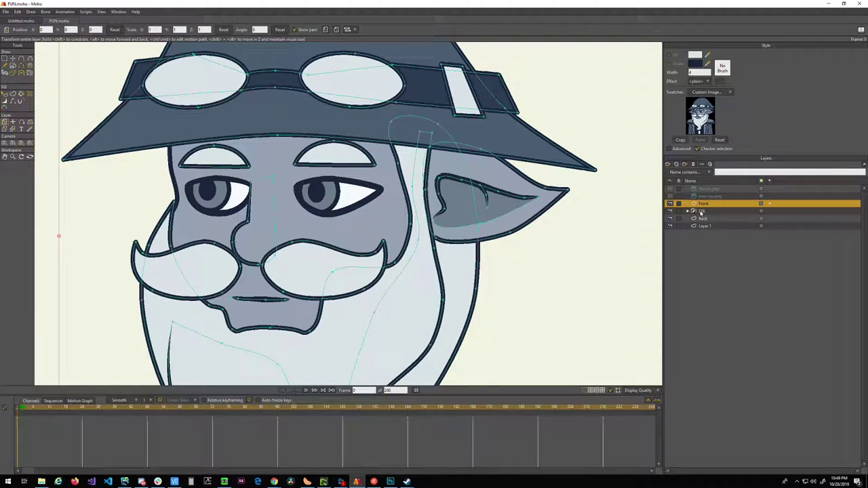
{"action": "key", "text": "g"}
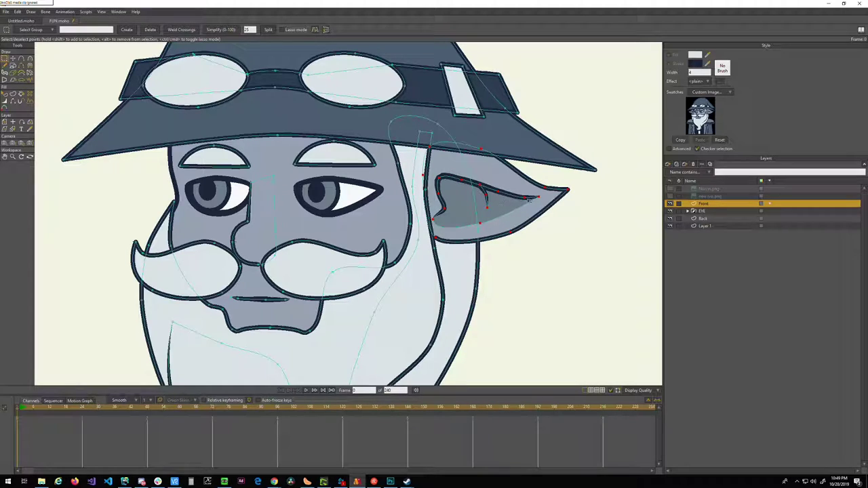
{"action": "left_click", "coordinate": [703, 220]}
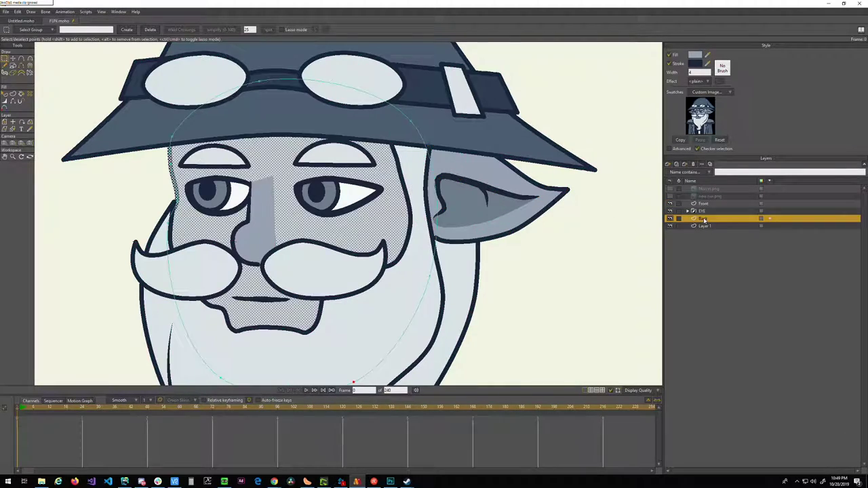
{"action": "key", "text": "t"}
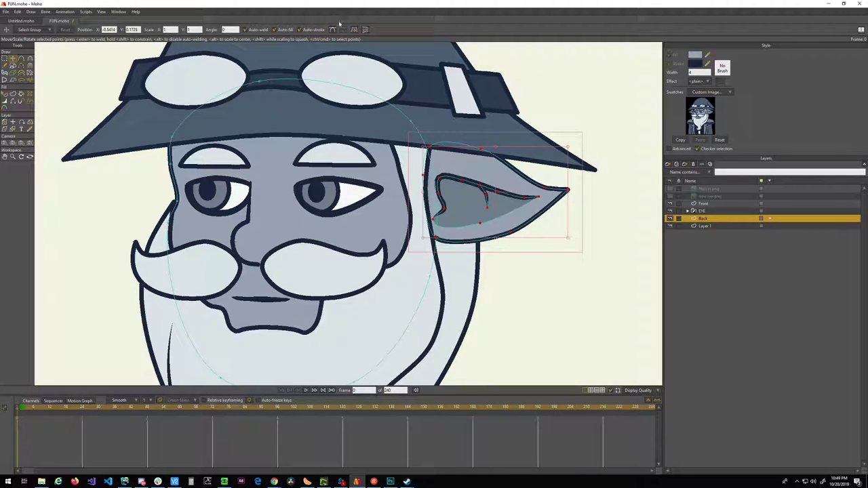
- Flip the pasted ear horizontally and place it in the empty area beside the far side of the head
{"action": "left_click", "coordinate": [353, 29]}
{"action": "left_click_drag", "start_coordinate": [537, 164], "coordinate": [353, 162]}
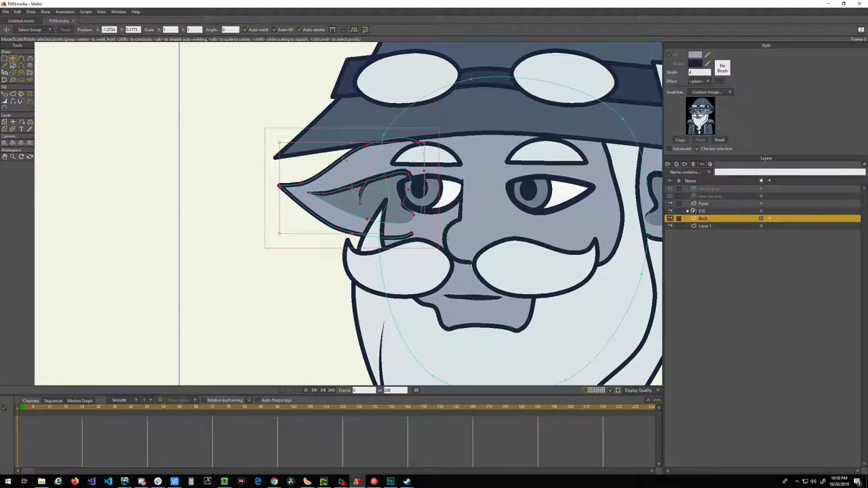
{"action": "left_click_drag", "start_coordinate": [344, 158], "coordinate": [261, 201]}
- Send the mirrored ear's inner fill, crease line and outer shape behind the face shape within the Back layer
{"action": "key", "text": "q"}
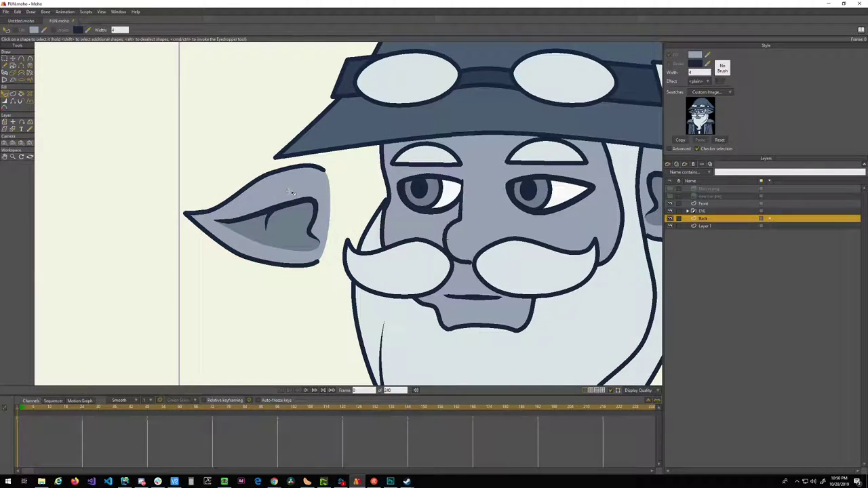
{"action": "left_click", "coordinate": [289, 224]}
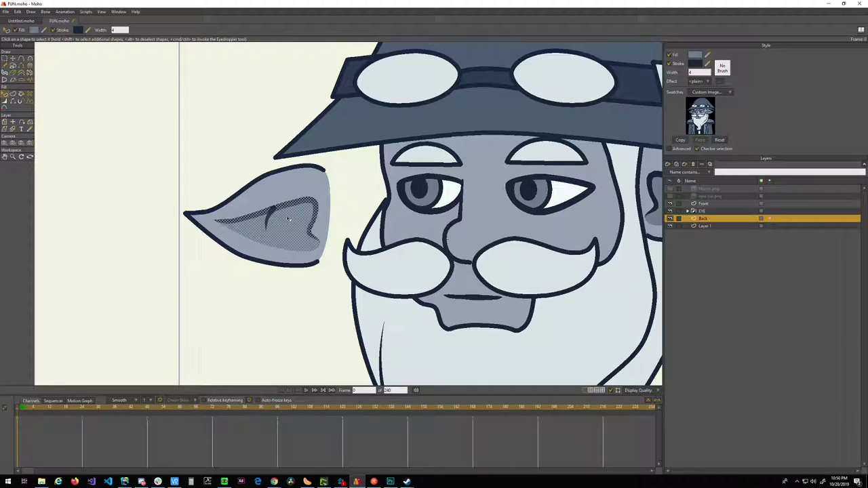
{"action": "key", "text": "Delete"}
{"action": "left_click", "coordinate": [270, 216]}
{"action": "key", "text": "shift+Down"}
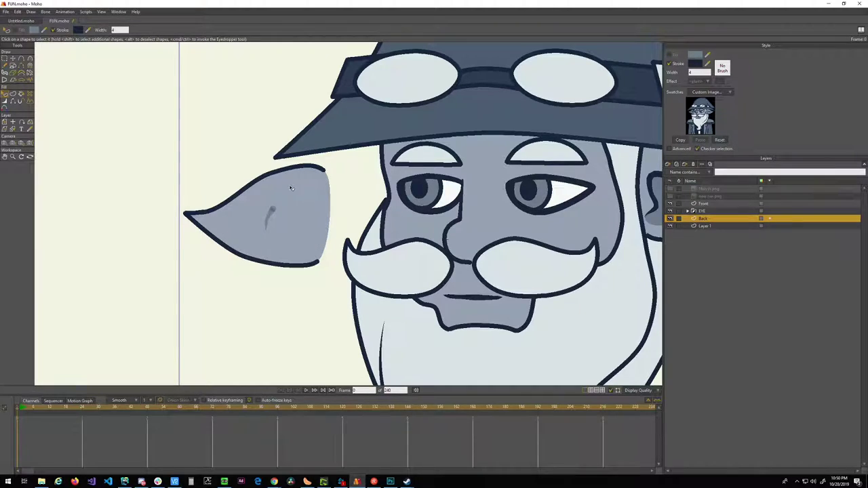
{"action": "left_click", "coordinate": [290, 189]}
{"action": "key", "text": "shift+Down"}
{"action": "left_click", "coordinate": [279, 227]}
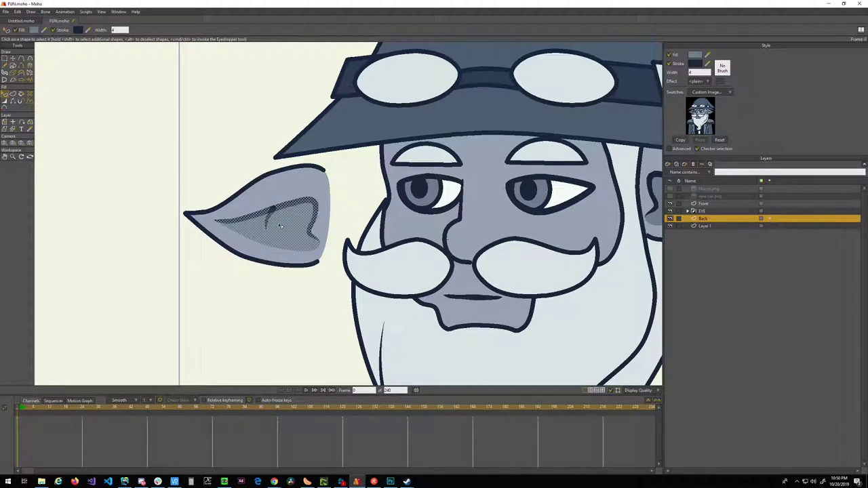
{"action": "key", "text": "ctrl+shift+a"}
{"action": "left_click", "coordinate": [282, 193]}
{"action": "key", "text": "shift+Down"}
{"action": "left_click", "coordinate": [267, 281]}
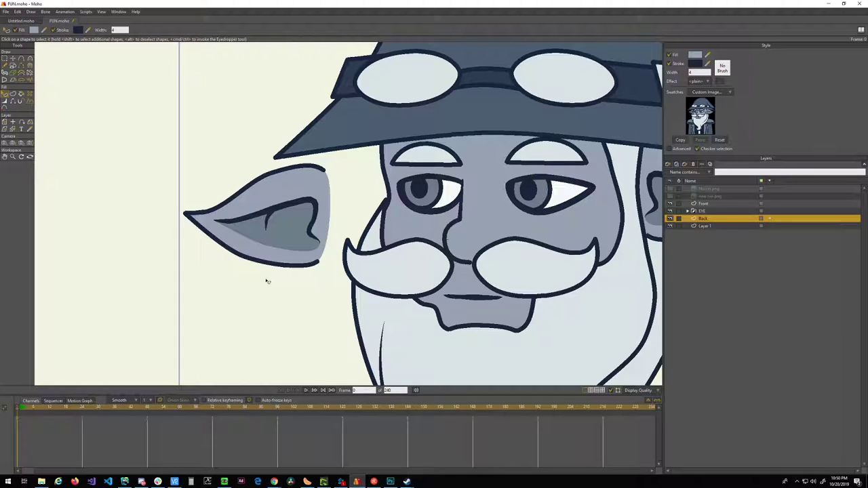
- Move the mirrored ear behind the far side of the face under the hat brim, aligning it with the new nisi.png reference
{"action": "key", "text": "g"}
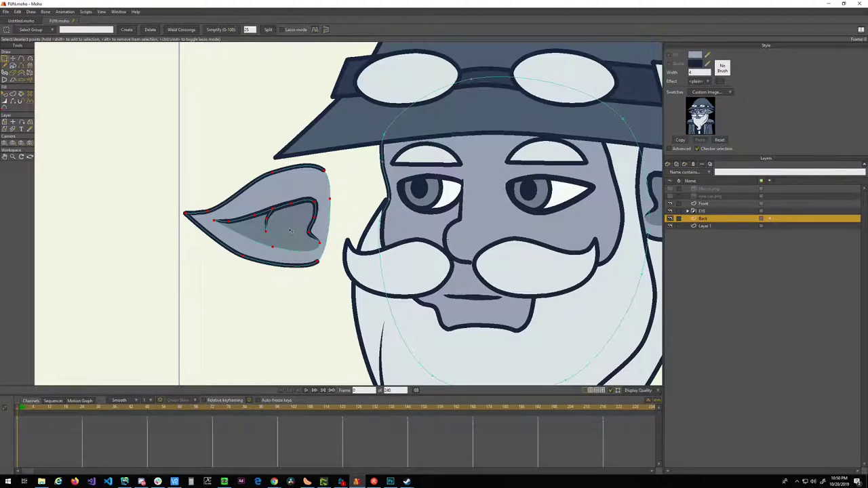
{"action": "key", "text": "t"}
{"action": "left_click_drag", "start_coordinate": [292, 231], "coordinate": [384, 200]}
{"action": "left_click", "coordinate": [671, 197]}
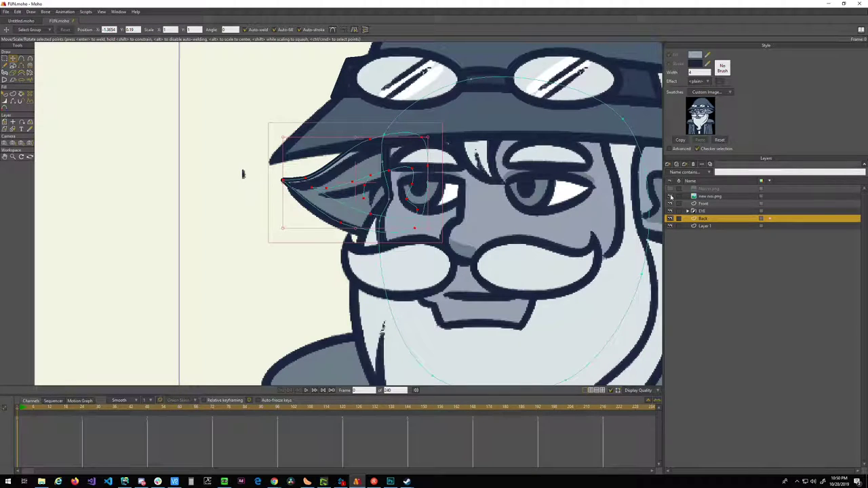
{"action": "left_click", "coordinate": [671, 196]}
{"action": "left_click_drag", "start_coordinate": [341, 187], "coordinate": [340, 189]}
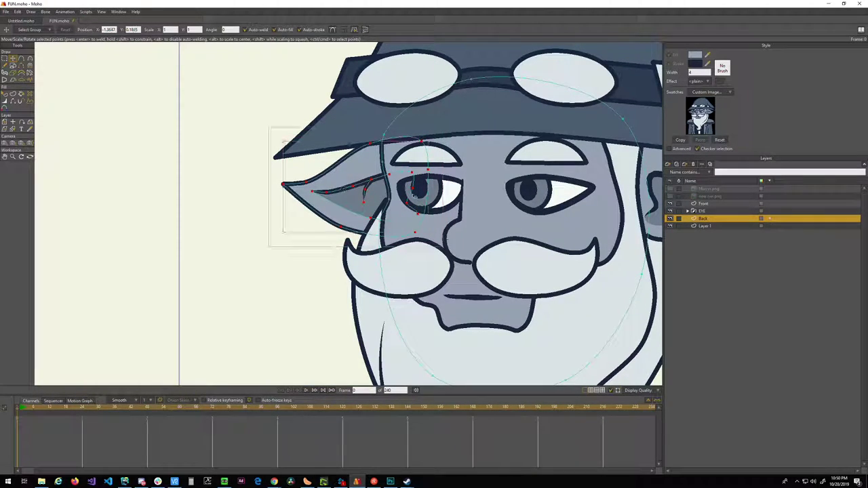
- Compare the far ear's placement with the new nisi.png reference and nudge the ear slightly to fine-tune it
{"action": "left_click_drag", "start_coordinate": [489, 193], "coordinate": [334, 190]}
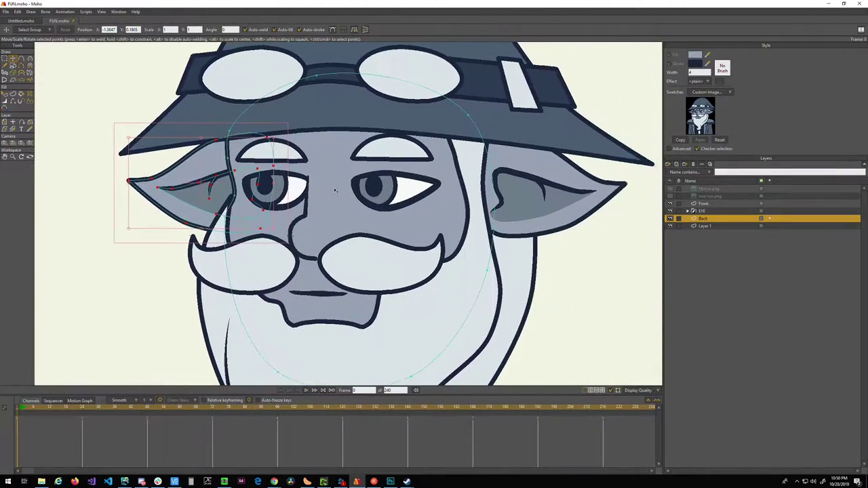
{"action": "left_click", "coordinate": [670, 196]}
{"action": "left_click", "coordinate": [669, 197]}
{"action": "left_click", "coordinate": [670, 197]}
{"action": "left_click", "coordinate": [670, 196]}
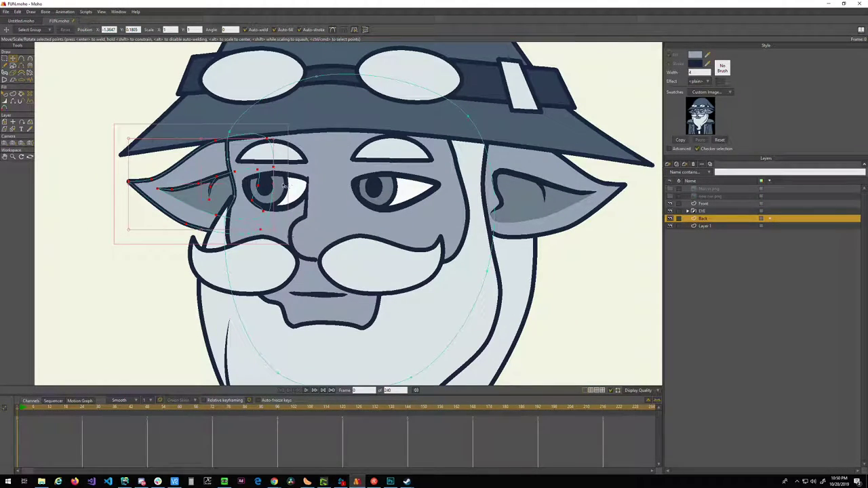
{"action": "left_click_drag", "start_coordinate": [199, 198], "coordinate": [199, 198]}
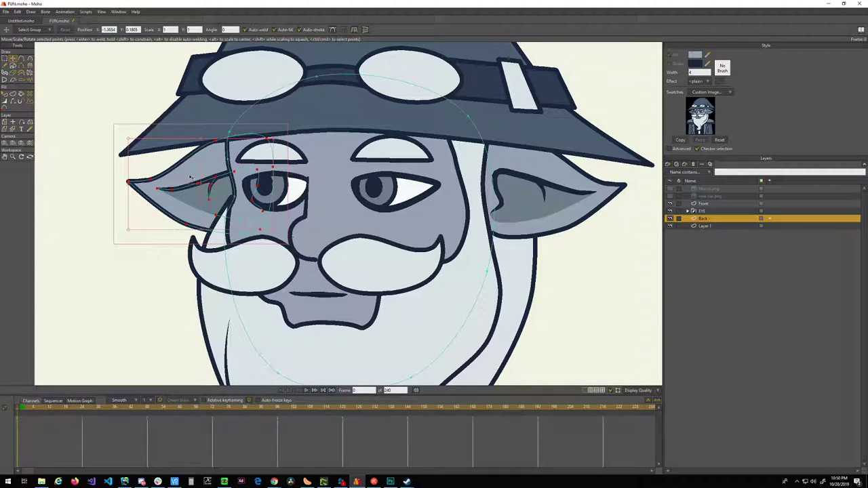
- Fill the far ear's outer shape with the darker blue-gray used for its inner shading
{"action": "key", "text": "q"}
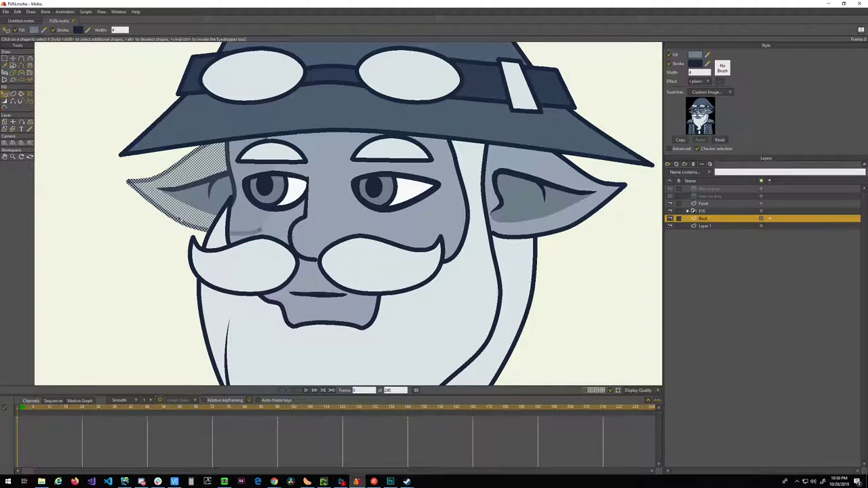
{"action": "scroll", "coordinate": [217, 250], "scroll_direction": "down", "scroll_amount": 2}
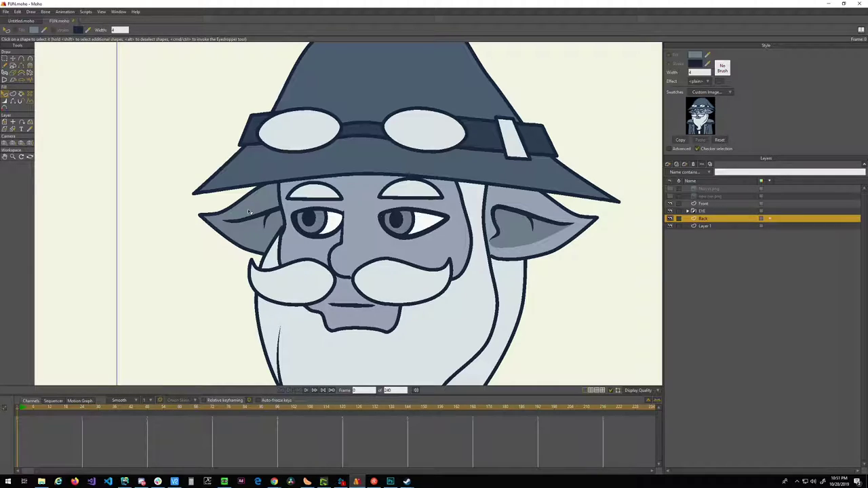
{"action": "left_click_drag", "start_coordinate": [287, 210], "coordinate": [263, 191]}
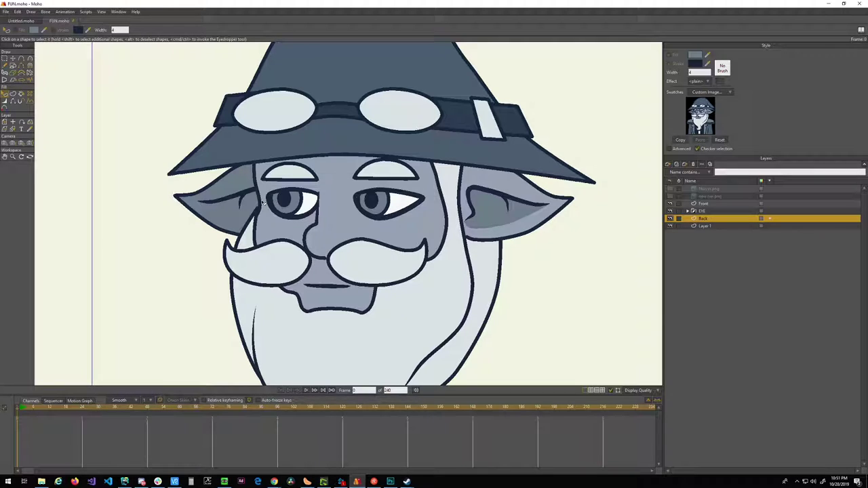
{"action": "left_click_drag", "start_coordinate": [312, 327], "coordinate": [340, 237]}
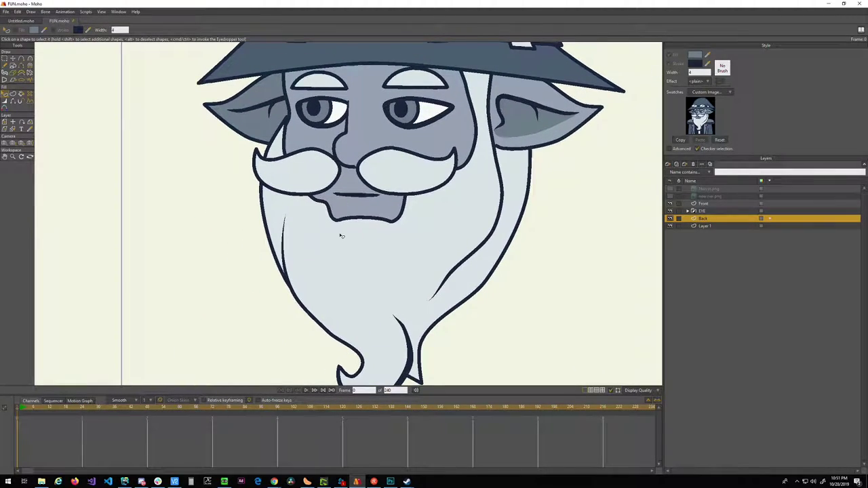
- Compare the traced face and far ear with the new nisi.png reference
{"action": "scroll", "coordinate": [341, 236], "scroll_direction": "up", "scroll_amount": 2}
{"action": "left_click_drag", "start_coordinate": [350, 206], "coordinate": [316, 290]}
{"action": "left_click_drag", "start_coordinate": [341, 174], "coordinate": [338, 284]}
{"action": "left_click_drag", "start_coordinate": [358, 327], "coordinate": [366, 237]}
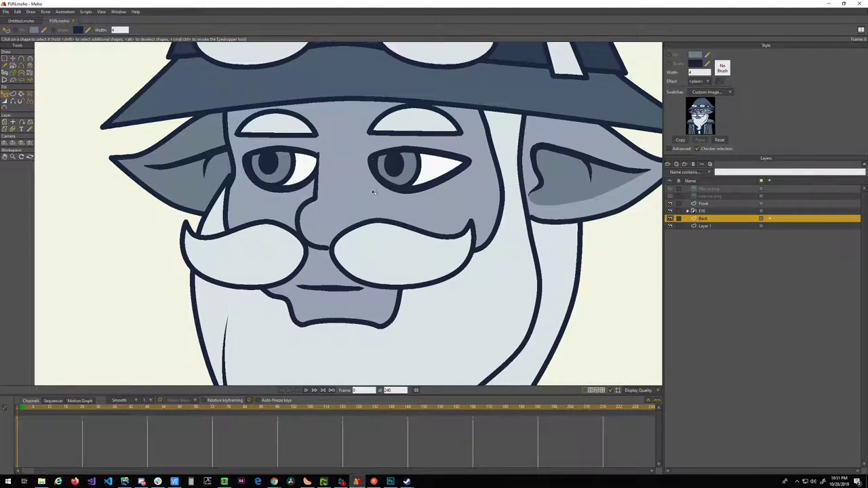
{"action": "scroll", "coordinate": [374, 191], "scroll_direction": "up", "scroll_amount": 2}
{"action": "scroll", "coordinate": [374, 196], "scroll_direction": "down", "scroll_amount": 1}
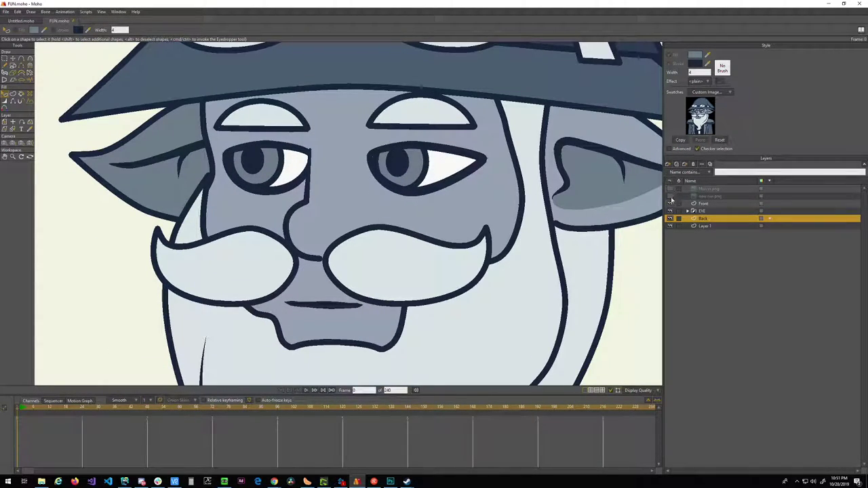
{"action": "left_click", "coordinate": [670, 196]}
{"action": "left_click", "coordinate": [669, 195]}
{"action": "left_click", "coordinate": [670, 196]}
{"action": "left_click", "coordinate": [670, 196]}
{"action": "left_click", "coordinate": [670, 196]}
{"action": "left_click", "coordinate": [670, 196]}
{"action": "left_click", "coordinate": [669, 196]}
{"action": "left_click", "coordinate": [669, 196]}
{"action": "left_click", "coordinate": [669, 196]}
{"action": "left_click", "coordinate": [669, 196]}
{"action": "left_click", "coordinate": [670, 196]}
{"action": "left_click", "coordinate": [670, 196]}
- Draw a closed cheek shape on the Front layer under the far eye, overlapping the moustache, and hide the outline along its inner edge
{"action": "left_click", "coordinate": [704, 203]}
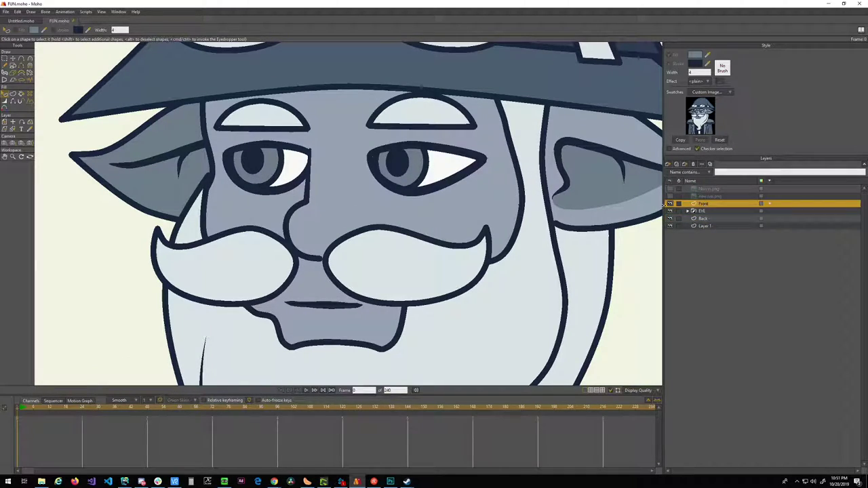
{"action": "left_click", "coordinate": [669, 203]}
{"action": "left_click", "coordinate": [670, 203]}
{"action": "key", "text": "a"}
{"action": "mouse_move", "coordinate": [219, 176]}
{"action": "left_mouse_down"}
{"action": "mouse_move", "coordinate": [191, 219]}
{"action": "mouse_move", "coordinate": [218, 278]}
{"action": "mouse_move", "coordinate": [205, 289]}
{"action": "mouse_move", "coordinate": [275, 279]}
{"action": "left_mouse_up"}
{"action": "left_click", "coordinate": [244, 227]}
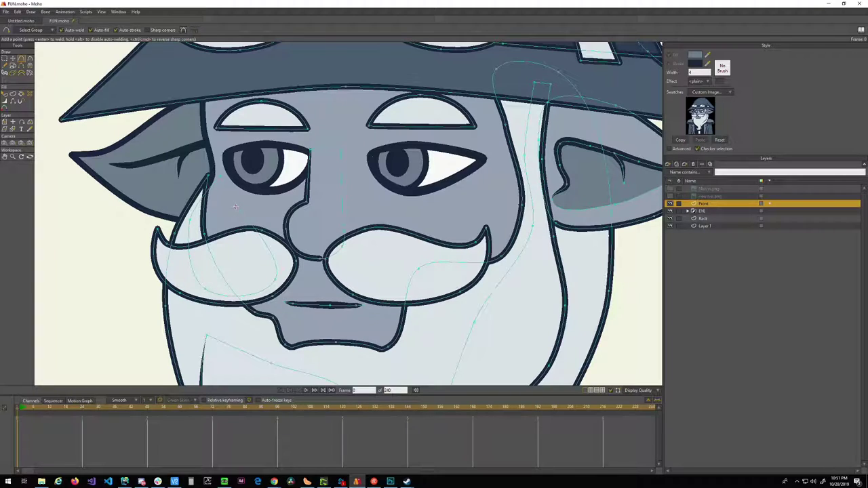
{"action": "left_click", "coordinate": [219, 176]}
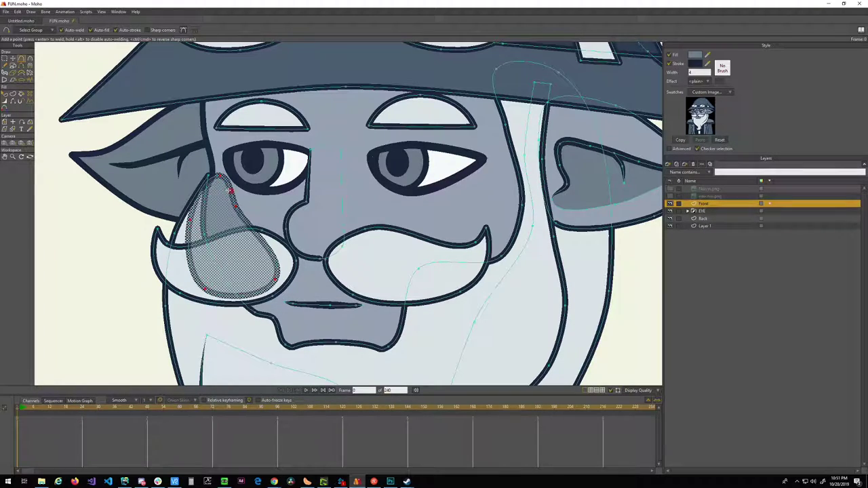
{"action": "key", "text": "h"}
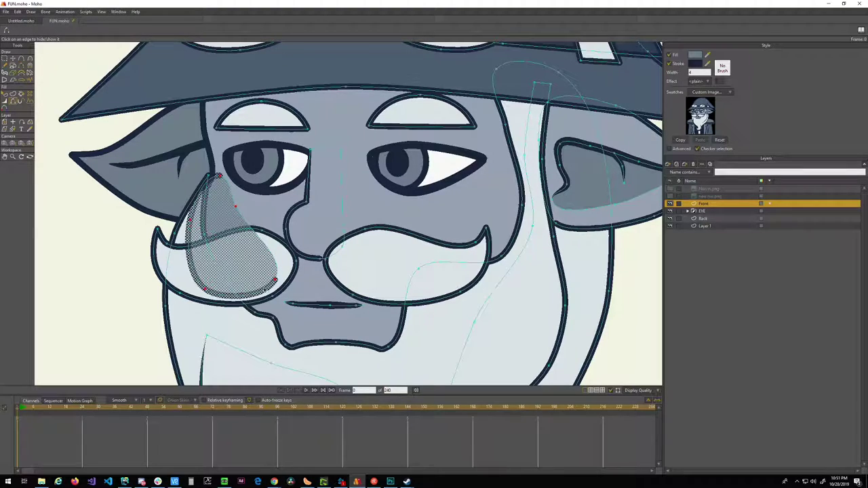
- Send the far cheek shape behind the moustache and fill it with the face's gray-blue skin colour
{"action": "key", "text": "q"}
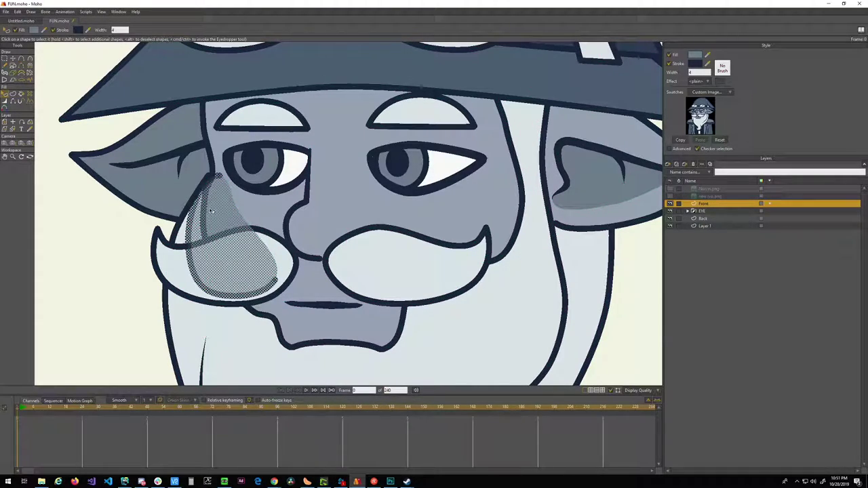
{"action": "key", "text": "Down"}
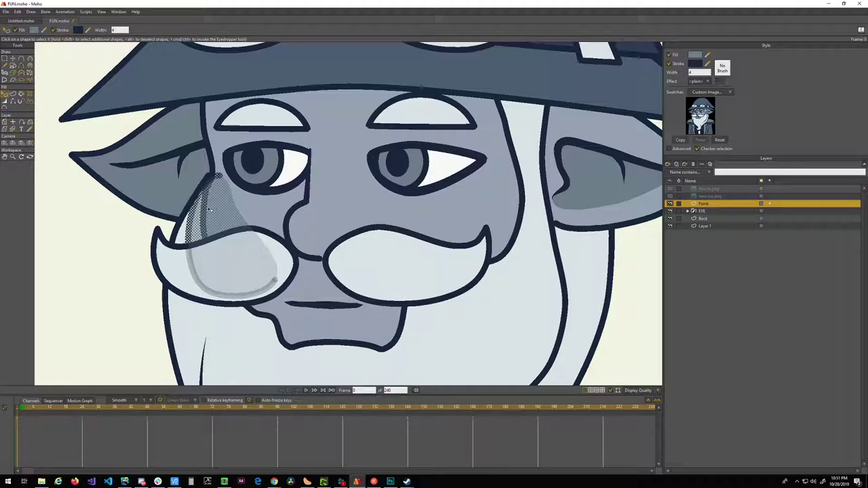
{"action": "left_click", "coordinate": [130, 220]}
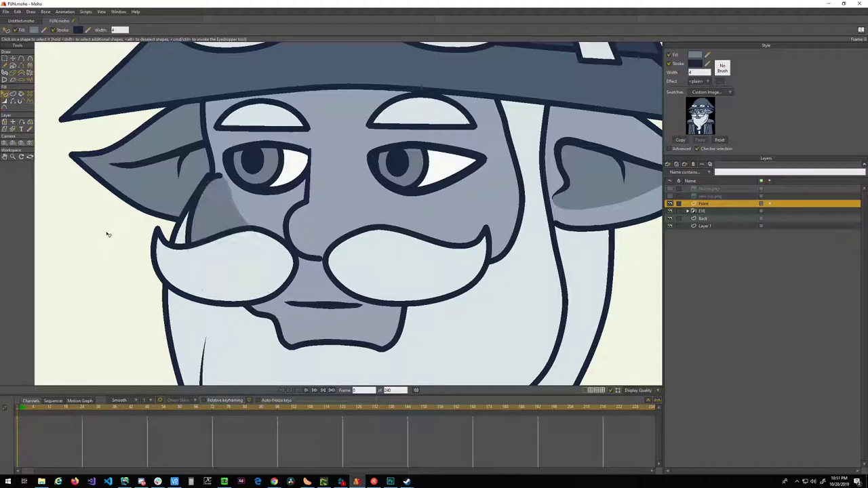
{"action": "left_click", "coordinate": [222, 210]}
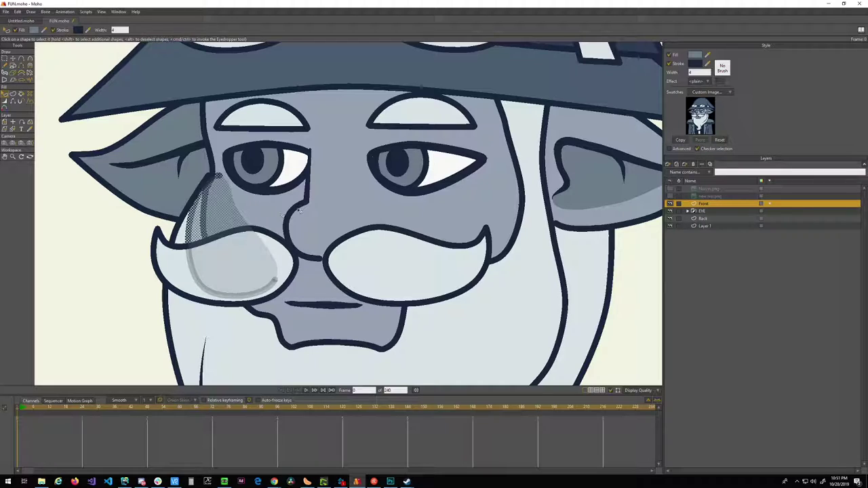
{"action": "left_click", "coordinate": [71, 226]}
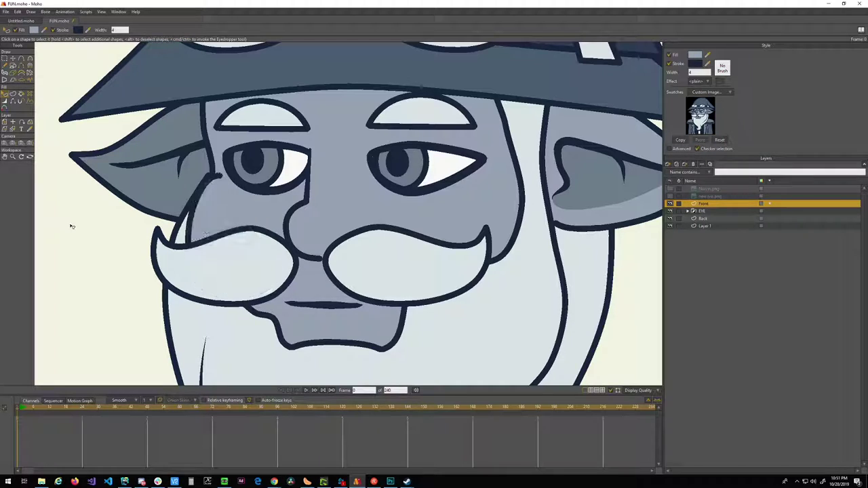
- Inspect the far cheek and compare the whole head with the new nisi.png reference for missing details
{"action": "scroll", "coordinate": [234, 215], "scroll_direction": "down", "scroll_amount": 4}
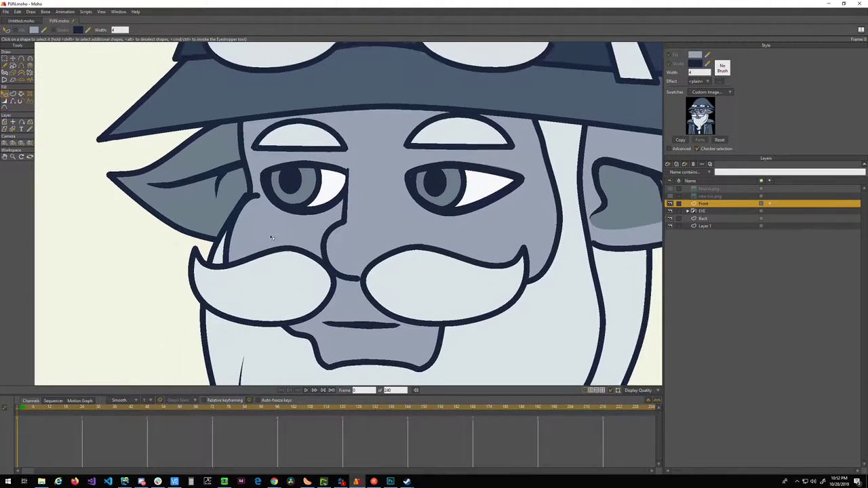
{"action": "scroll", "coordinate": [261, 250], "scroll_direction": "up", "scroll_amount": 5}
{"action": "scroll", "coordinate": [261, 251], "scroll_direction": "up", "scroll_amount": 1}
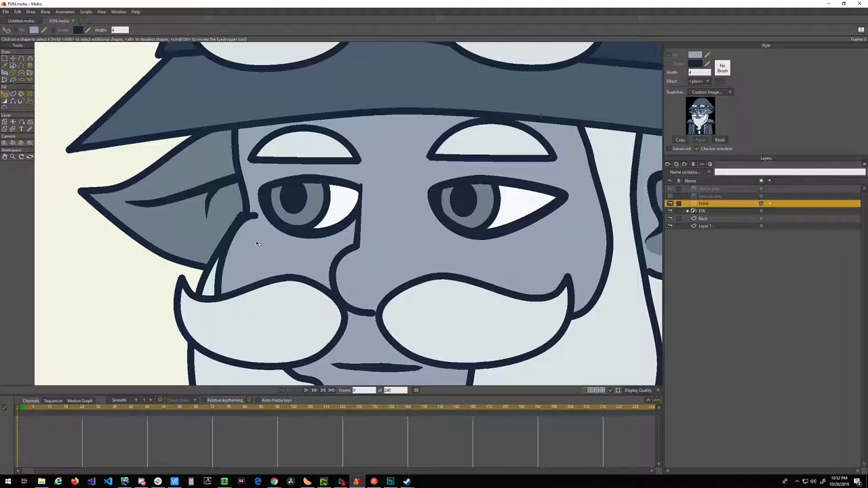
{"action": "scroll", "coordinate": [258, 243], "scroll_direction": "down", "scroll_amount": 3}
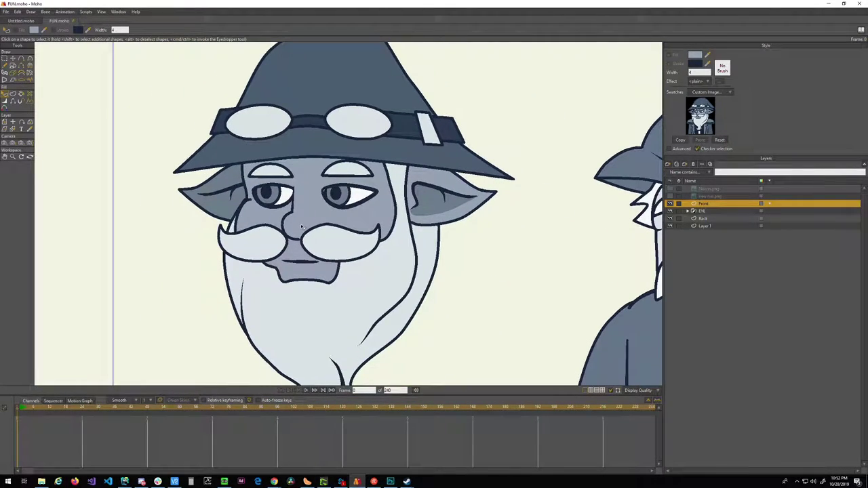
{"action": "left_click_drag", "start_coordinate": [316, 192], "coordinate": [321, 261]}
{"action": "left_click_drag", "start_coordinate": [302, 302], "coordinate": [338, 233]}
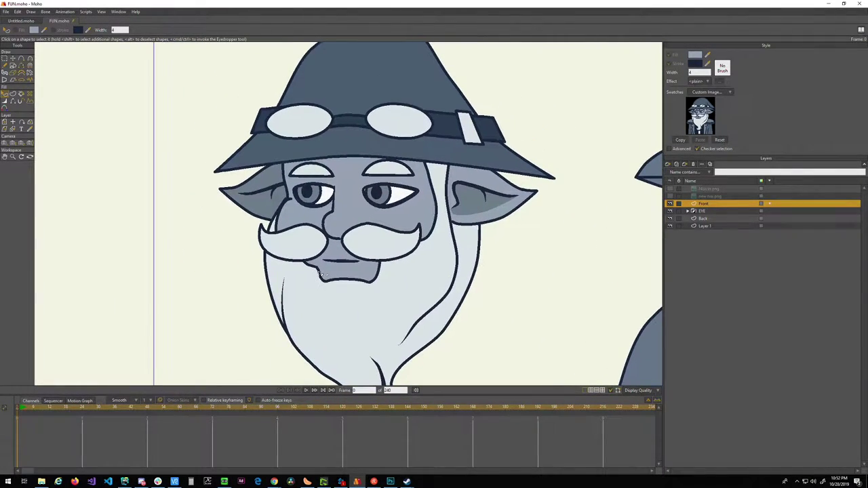
{"action": "left_click", "coordinate": [670, 196]}
{"action": "left_click", "coordinate": [670, 196]}
{"action": "left_click", "coordinate": [670, 196]}
{"action": "left_click", "coordinate": [670, 196]}
{"action": "left_click", "coordinate": [670, 196]}
{"action": "left_click", "coordinate": [670, 196]}
{"action": "left_click", "coordinate": [670, 197]}
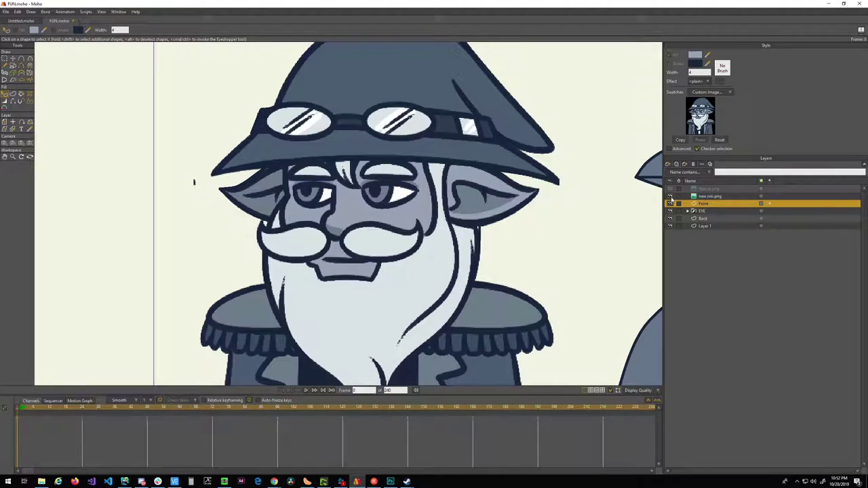
{"action": "left_click", "coordinate": [670, 197]}
{"action": "left_click", "coordinate": [670, 197]}
{"action": "left_click", "coordinate": [670, 196]}
{"action": "left_click", "coordinate": [670, 197]}
{"action": "left_click", "coordinate": [670, 197]}
{"action": "left_click", "coordinate": [670, 197]}
{"action": "left_click", "coordinate": [670, 197]}
{"action": "left_click", "coordinate": [670, 196]}
{"action": "left_click", "coordinate": [670, 196]}
{"action": "left_click", "coordinate": [669, 197]}
- Draw a closed hair tuft shape over the forehead between the eyebrows, extending up over the hat brim
{"action": "scroll", "coordinate": [375, 242], "scroll_direction": "up", "scroll_amount": 5}
{"action": "left_click_drag", "start_coordinate": [376, 242], "coordinate": [406, 282]}
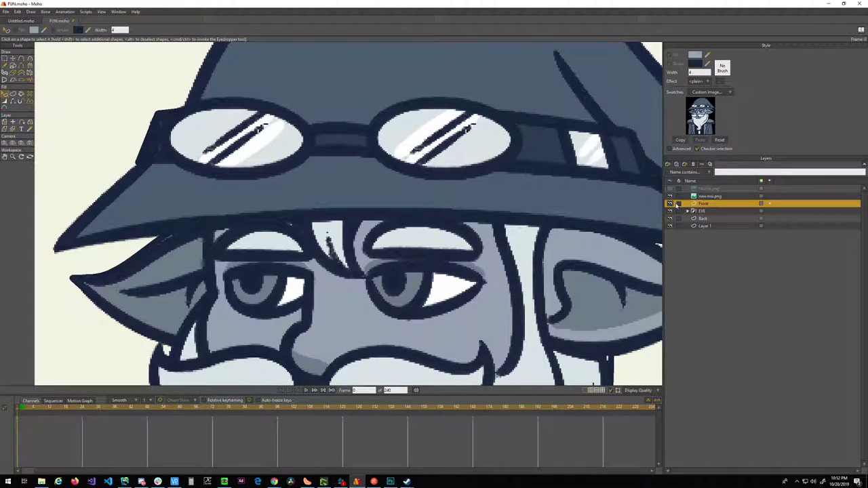
{"action": "key", "text": "a"}
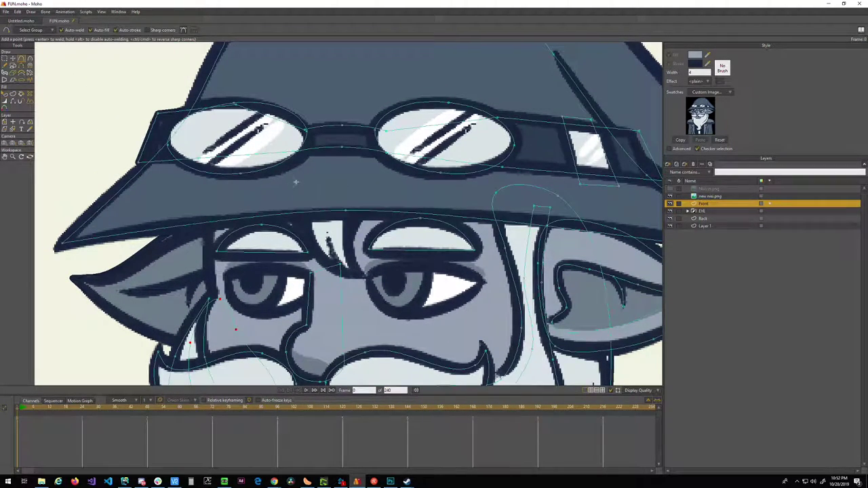
{"action": "mouse_move", "coordinate": [300, 181]}
{"action": "left_mouse_down"}
{"action": "mouse_move", "coordinate": [364, 181]}
{"action": "mouse_move", "coordinate": [368, 237]}
{"action": "mouse_move", "coordinate": [359, 276]}
{"action": "mouse_move", "coordinate": [334, 256]}
{"action": "mouse_move", "coordinate": [300, 181]}
{"action": "mouse_move", "coordinate": [328, 183]}
{"action": "left_mouse_up"}
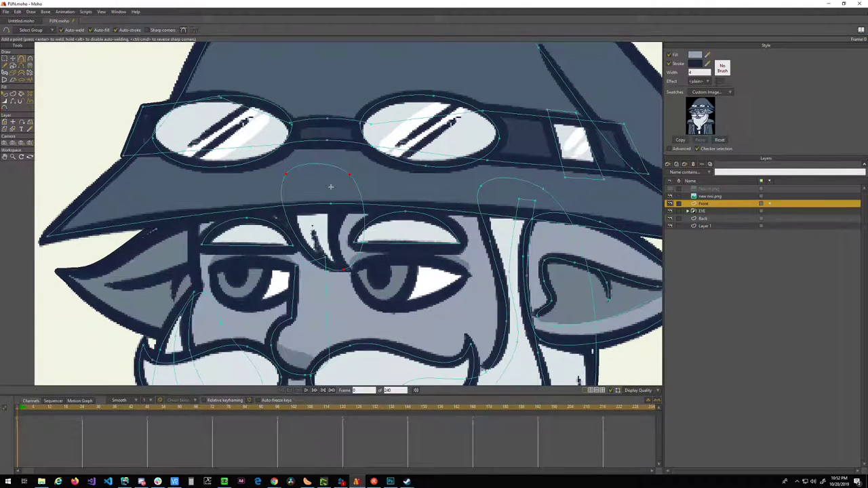
- Reshape the tuft's edge nearest the near eyebrow to follow the reference, and set the curvature at its lower tip to 0
{"action": "key", "text": "g"}
{"action": "left_click", "coordinate": [351, 177]}
{"action": "key", "text": "c"}
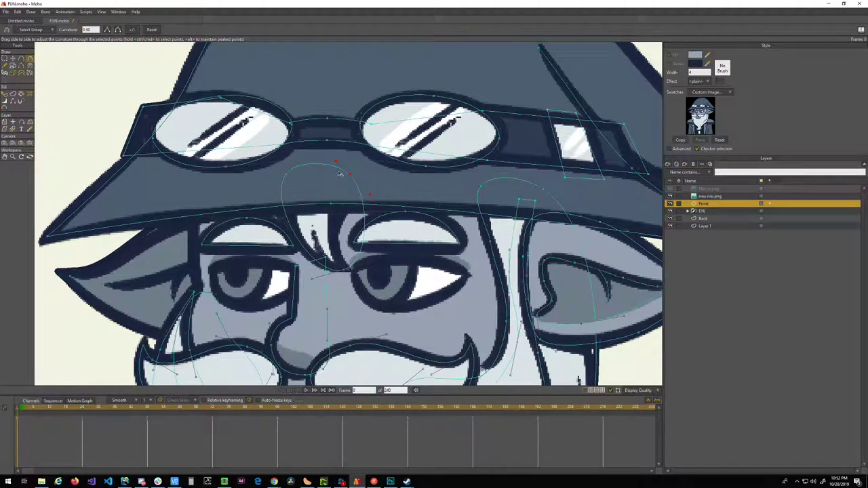
{"action": "left_click_drag", "start_coordinate": [337, 161], "coordinate": [307, 202]}
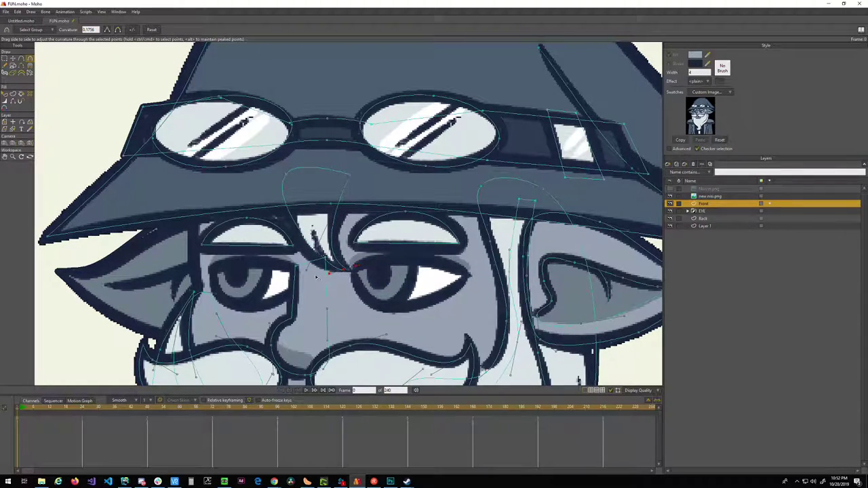
{"action": "left_click_drag", "start_coordinate": [304, 278], "coordinate": [303, 279]}
{"action": "left_click_drag", "start_coordinate": [99, 30], "coordinate": [60, 31]}
{"action": "type", "text": "0"}
{"action": "key", "text": "Tab"}
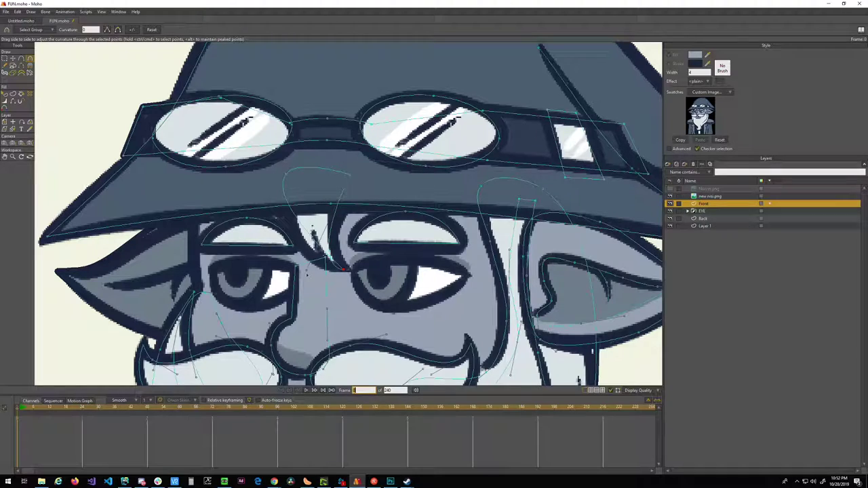
- Bend the tuft's far edge along the reference and sharpen its upper corner over the hat brim
{"action": "left_click_drag", "start_coordinate": [307, 272], "coordinate": [322, 253]}
{"action": "left_click", "coordinate": [288, 176]}
{"action": "left_click", "coordinate": [287, 176]}
{"action": "left_click_drag", "start_coordinate": [296, 159], "coordinate": [287, 265]}
{"action": "scroll", "coordinate": [319, 203], "scroll_direction": "up", "scroll_amount": 3}
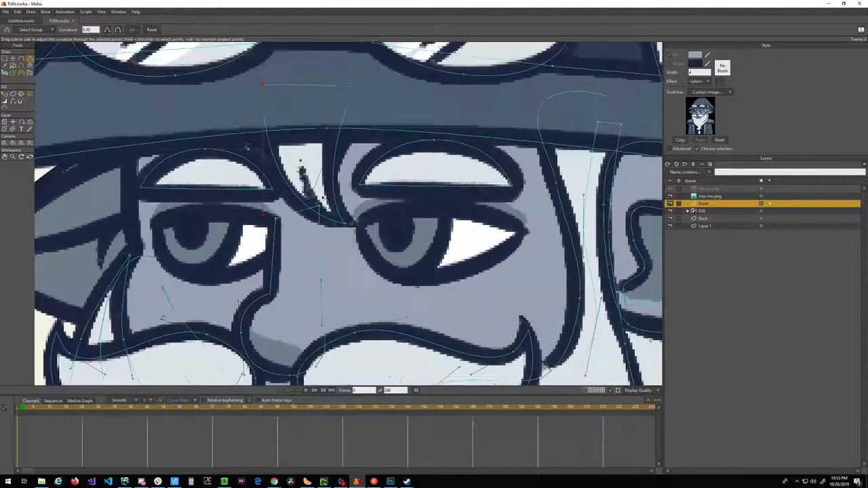
{"action": "scroll", "coordinate": [323, 198], "scroll_direction": "up", "scroll_amount": 2}
{"action": "left_click_drag", "start_coordinate": [300, 128], "coordinate": [294, 207]}
{"action": "scroll", "coordinate": [283, 169], "scroll_direction": "down", "scroll_amount": 2}
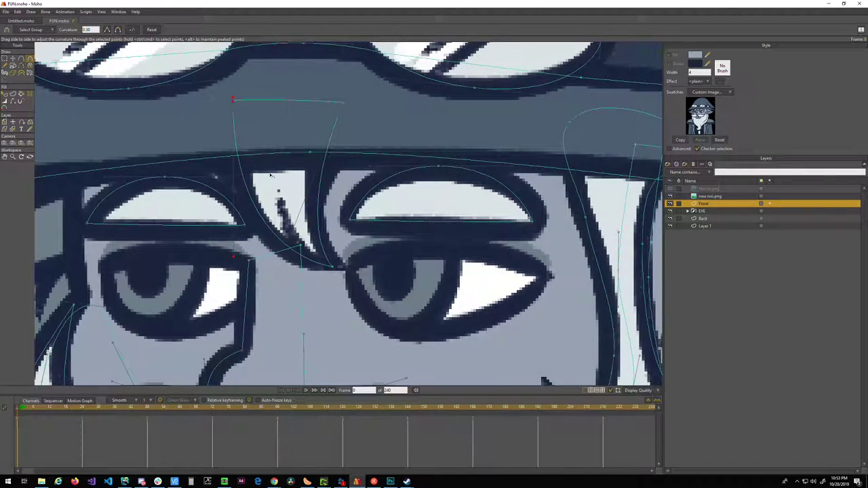
- Hide the new nisi.png reference, fill the hair tuft with the beard's pale colour, and send it behind the hat brim
{"action": "key", "text": "q"}
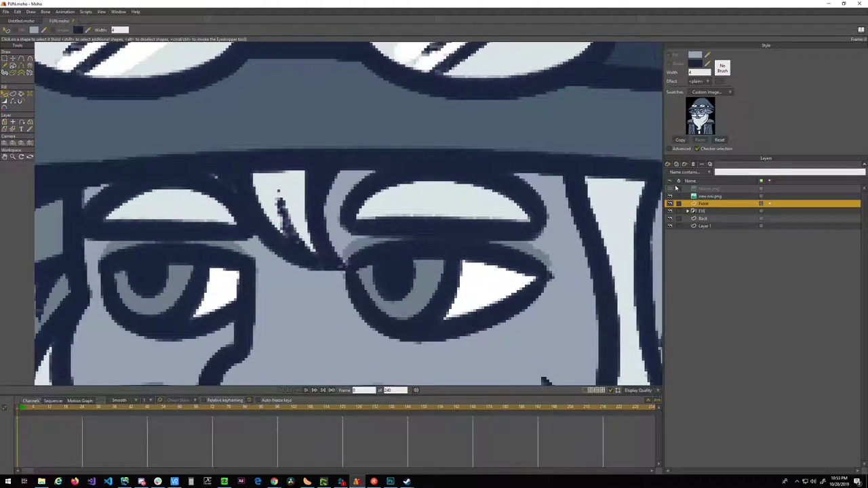
{"action": "left_click", "coordinate": [669, 196]}
{"action": "left_click", "coordinate": [281, 183]}
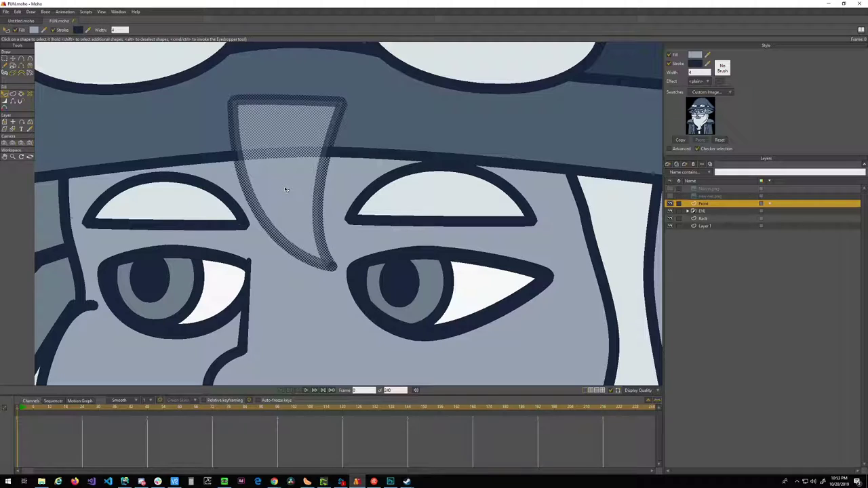
{"action": "scroll", "coordinate": [286, 189], "scroll_direction": "down", "scroll_amount": 4}
{"action": "left_click", "coordinate": [473, 319], "text": "ctrl"}
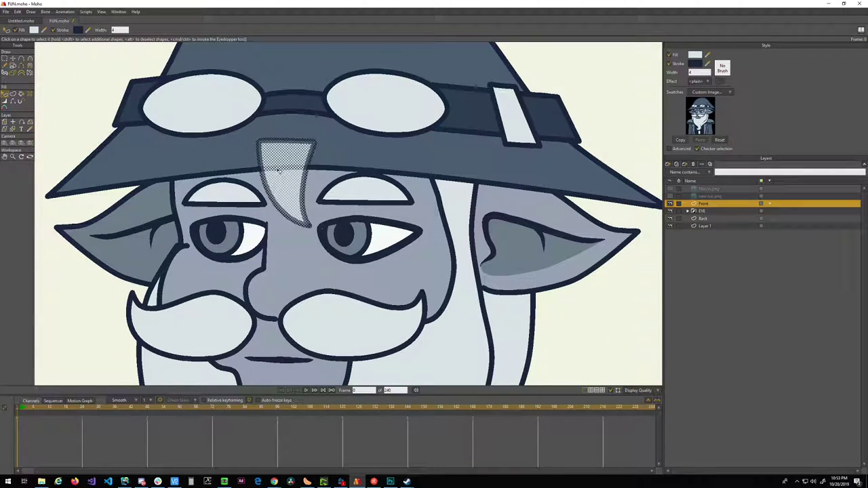
{"action": "key", "text": "Down"}
{"action": "left_click", "coordinate": [604, 120]}
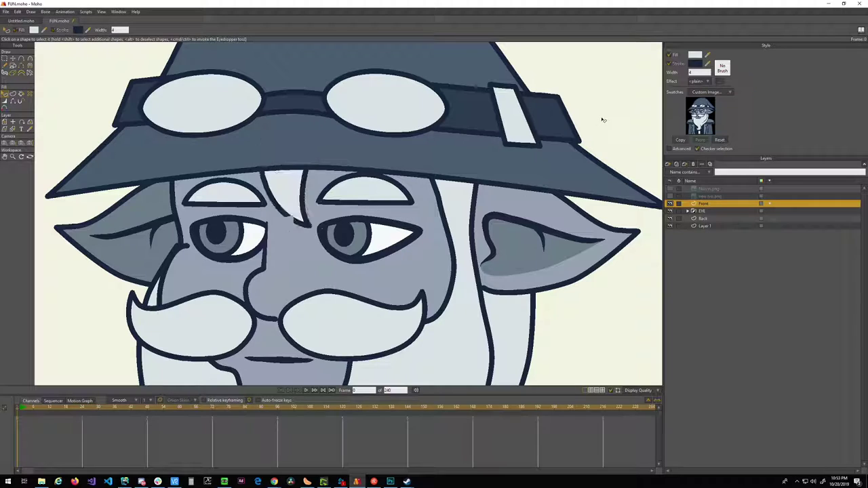
{"action": "left_click", "coordinate": [292, 216]}
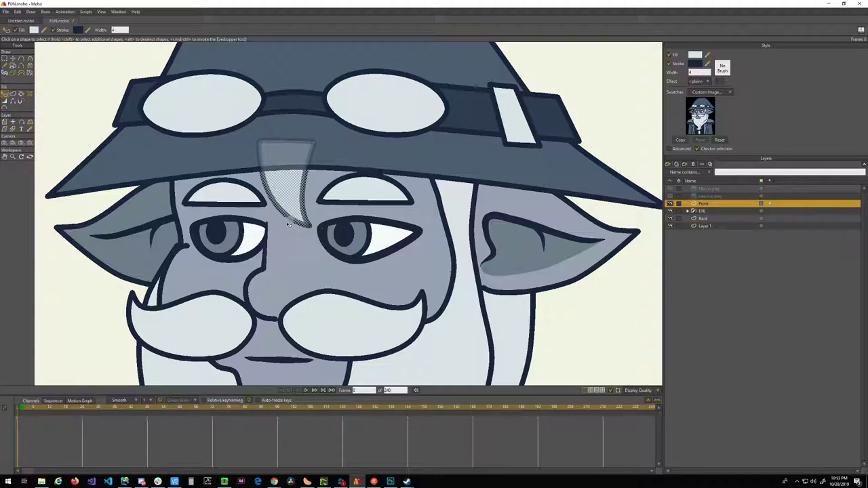
{"action": "left_click", "coordinate": [615, 121]}
- Review the hair tuft and the rest of the face against the new nisi.png reference
{"action": "scroll", "coordinate": [328, 206], "scroll_direction": "down", "scroll_amount": 6}
{"action": "scroll", "coordinate": [326, 205], "scroll_direction": "up", "scroll_amount": 3}
{"action": "scroll", "coordinate": [325, 205], "scroll_direction": "down", "scroll_amount": 3}
{"action": "scroll", "coordinate": [324, 204], "scroll_direction": "up", "scroll_amount": 6}
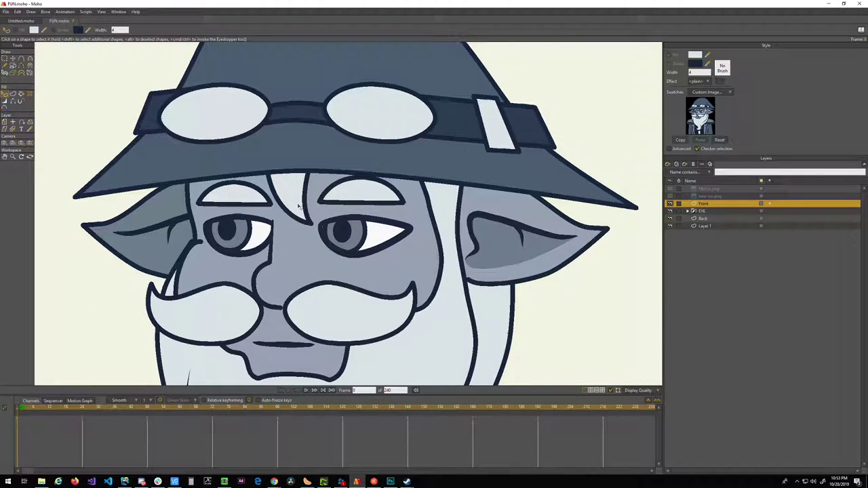
{"action": "left_click", "coordinate": [670, 196]}
{"action": "left_click", "coordinate": [670, 197]}
{"action": "left_click", "coordinate": [670, 197]}
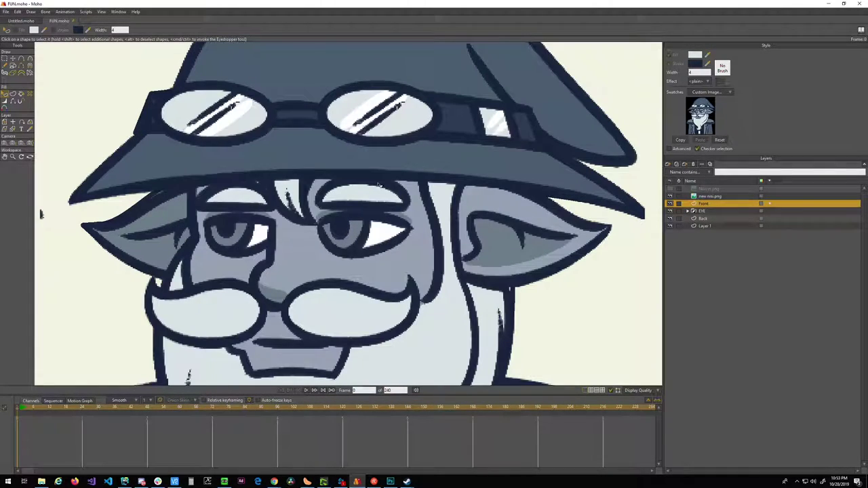
{"action": "left_click", "coordinate": [669, 196]}
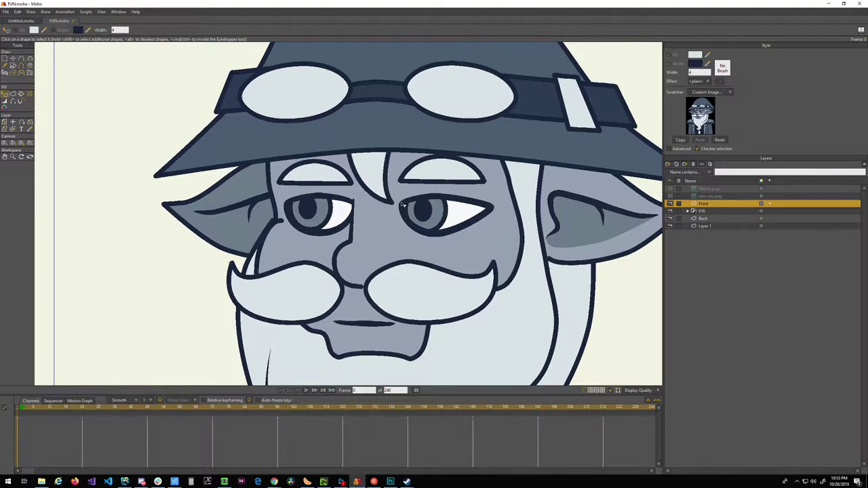
{"action": "scroll", "coordinate": [403, 207], "scroll_direction": "up", "scroll_amount": 1}
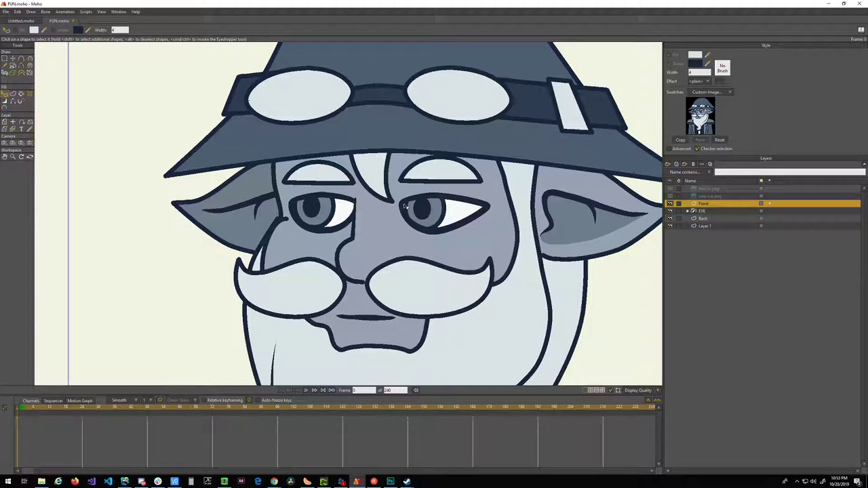
{"action": "left_click_drag", "start_coordinate": [376, 251], "coordinate": [383, 274]}
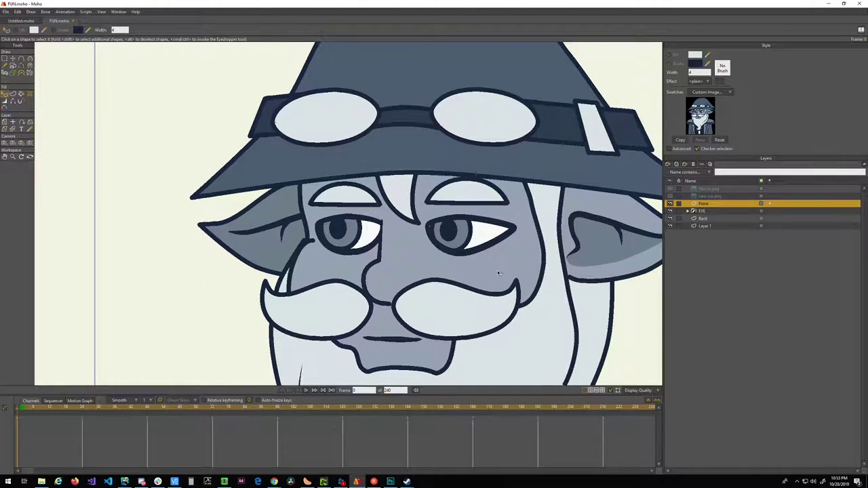
{"action": "left_click_drag", "start_coordinate": [497, 272], "coordinate": [445, 223]}
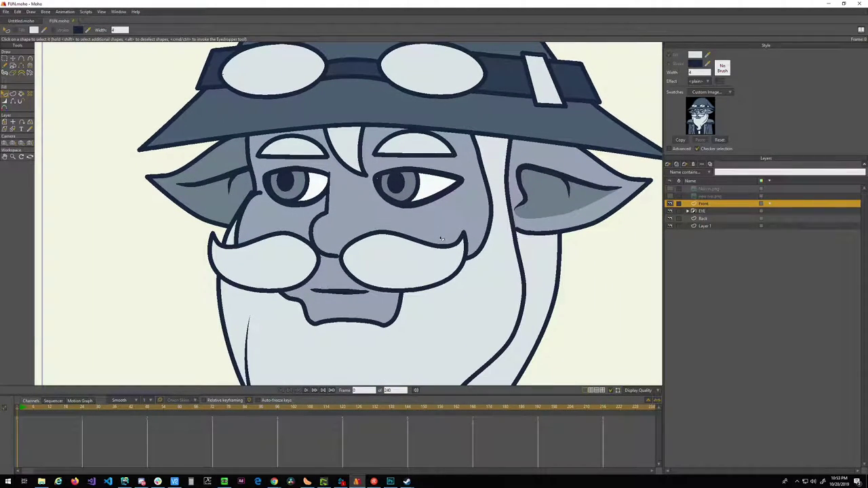
- Show the new nisi.png reference and draw a closed shape for the hat's drooping tip, from the crown down past the strap
{"action": "scroll", "coordinate": [446, 231], "scroll_direction": "down", "scroll_amount": 5}
{"action": "scroll", "coordinate": [441, 299], "scroll_direction": "down", "scroll_amount": 4}
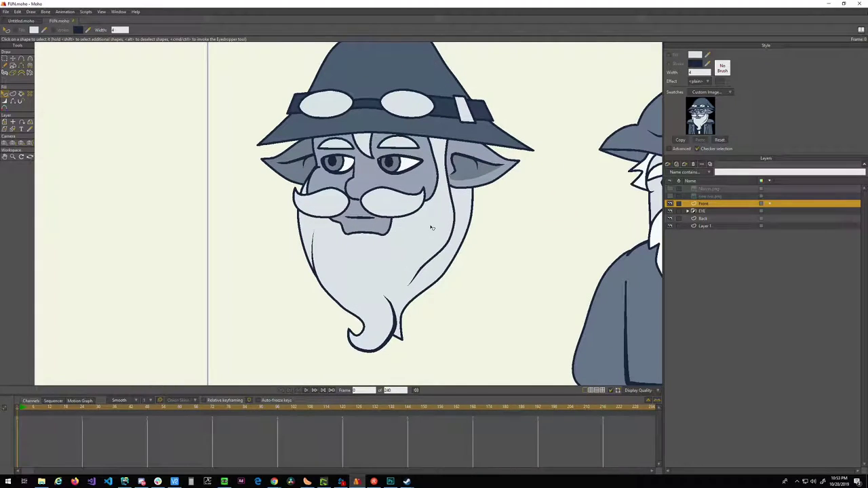
{"action": "scroll", "coordinate": [441, 242], "scroll_direction": "up", "scroll_amount": 5}
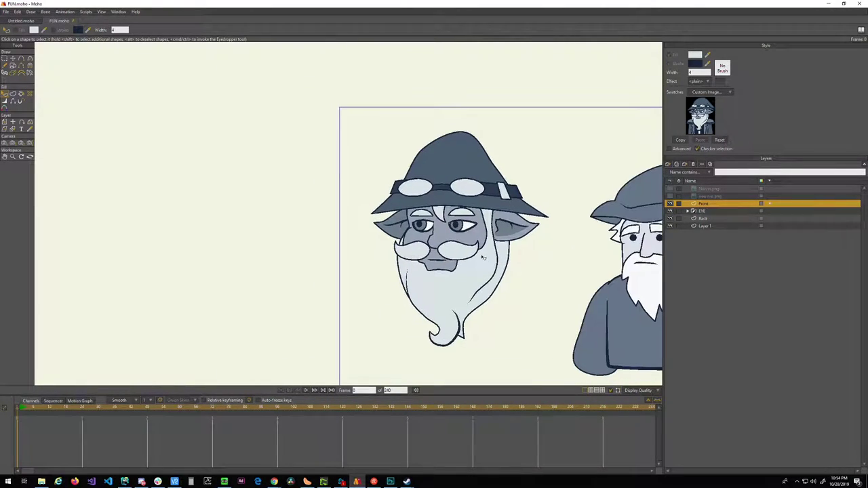
{"action": "scroll", "coordinate": [234, 172], "scroll_direction": "down", "scroll_amount": 2}
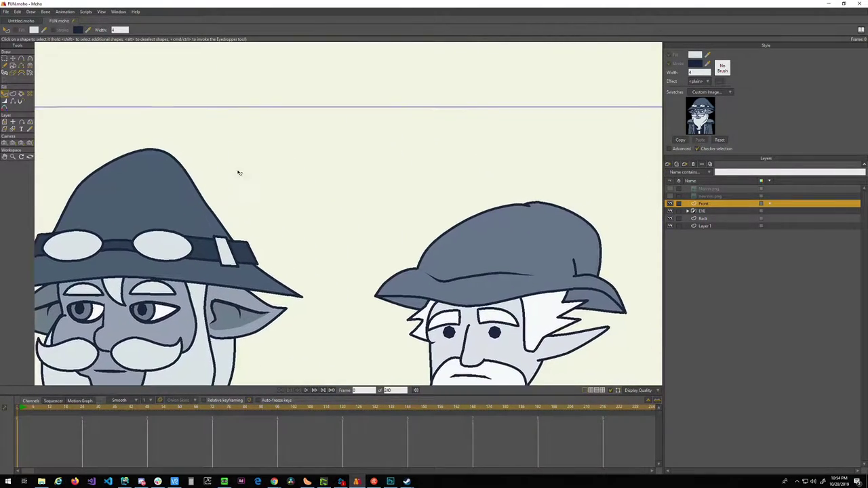
{"action": "scroll", "coordinate": [537, 260], "scroll_direction": "up", "scroll_amount": 2}
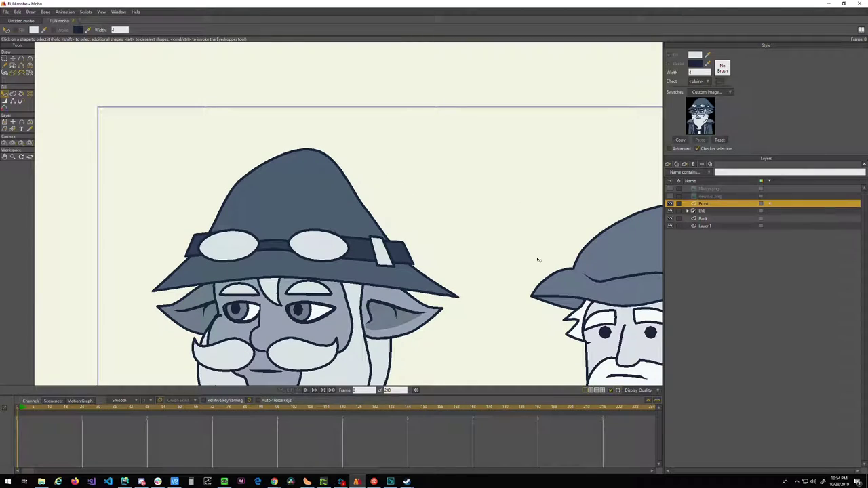
{"action": "left_click", "coordinate": [670, 196]}
{"action": "left_click_drag", "start_coordinate": [474, 167], "coordinate": [478, 148]}
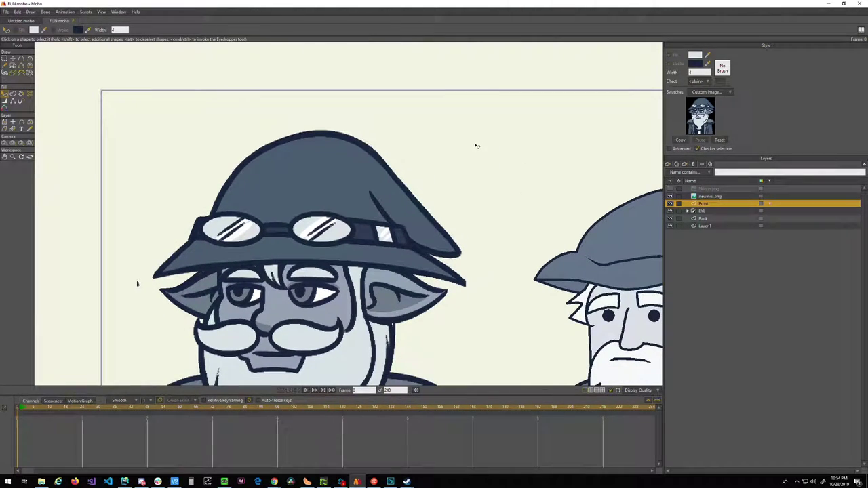
{"action": "key", "text": "a"}
{"action": "left_click_drag", "start_coordinate": [311, 140], "coordinate": [324, 162]}
{"action": "scroll", "coordinate": [137, 283], "scroll_direction": "up", "scroll_amount": 5}
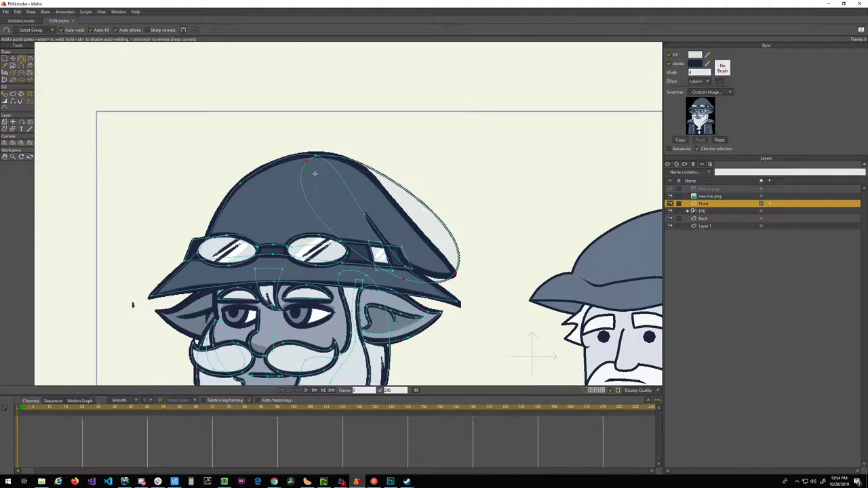
{"action": "left_click_drag", "start_coordinate": [320, 190], "coordinate": [302, 194]}
- Reposition the drooping tip's points at the crown and near the end of the goggle strap to fit the reference
{"action": "key", "text": "t"}
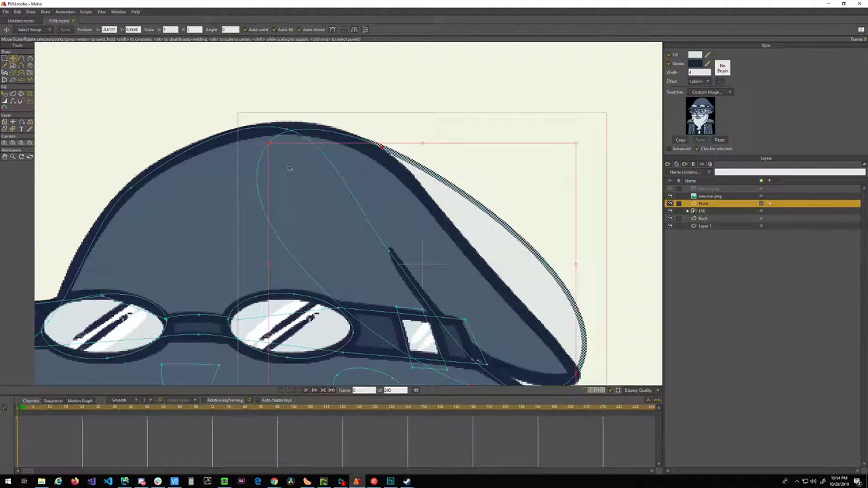
{"action": "left_click", "coordinate": [272, 143]}
{"action": "left_click_drag", "start_coordinate": [271, 142], "coordinate": [248, 143]}
{"action": "left_click_drag", "start_coordinate": [433, 351], "coordinate": [353, 237]}
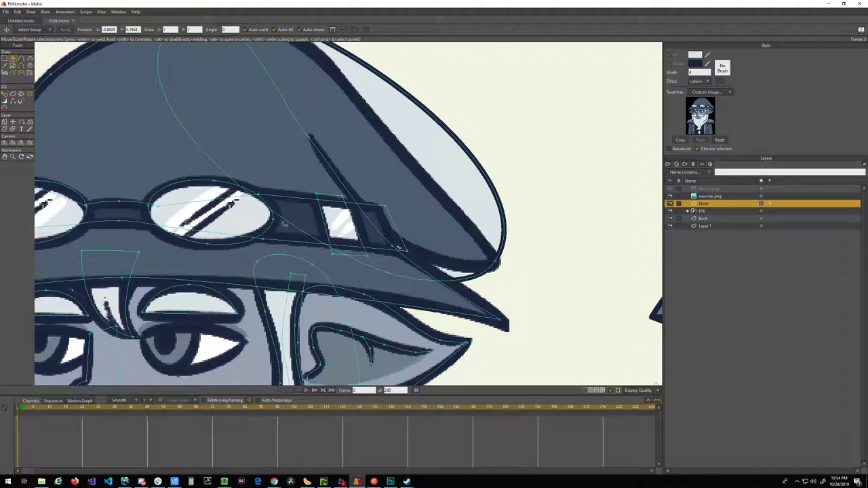
{"action": "left_click_drag", "start_coordinate": [398, 248], "coordinate": [405, 253]}
{"action": "left_click_drag", "start_coordinate": [398, 151], "coordinate": [441, 194]}
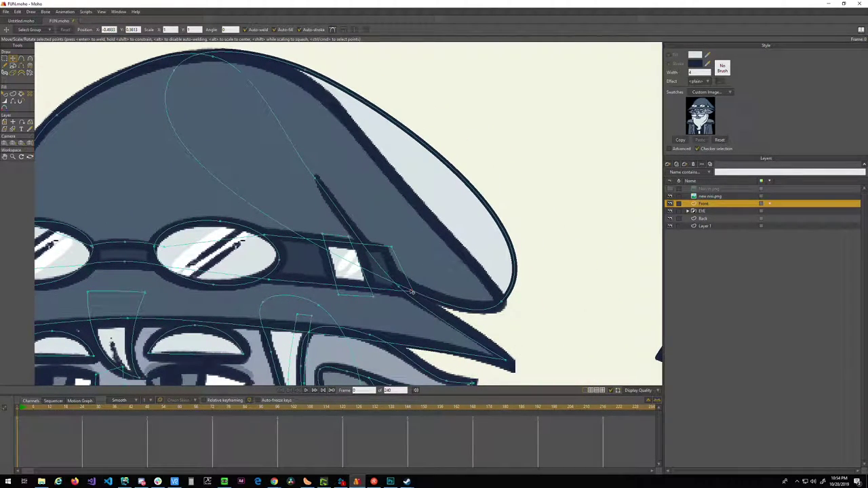
{"action": "left_click_drag", "start_coordinate": [410, 288], "coordinate": [410, 287]}
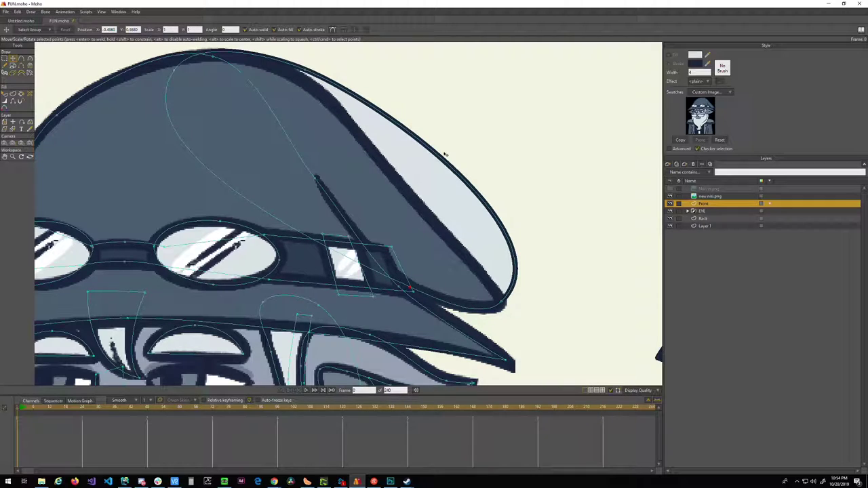
- Bend the drooping tip's outer edge along the reference by adjusting its curve handles and the point beside the crown
{"action": "key", "text": "c"}
{"action": "left_click_drag", "start_coordinate": [502, 303], "coordinate": [408, 299]}
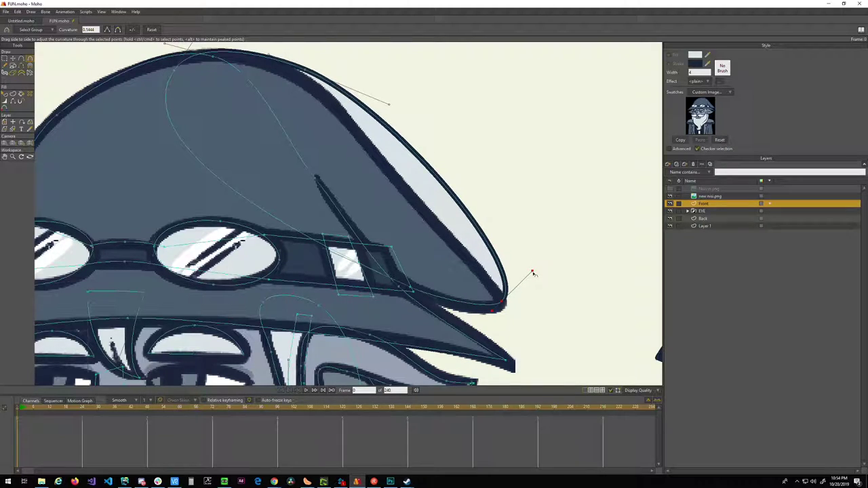
{"action": "left_click_drag", "start_coordinate": [532, 273], "coordinate": [483, 262]}
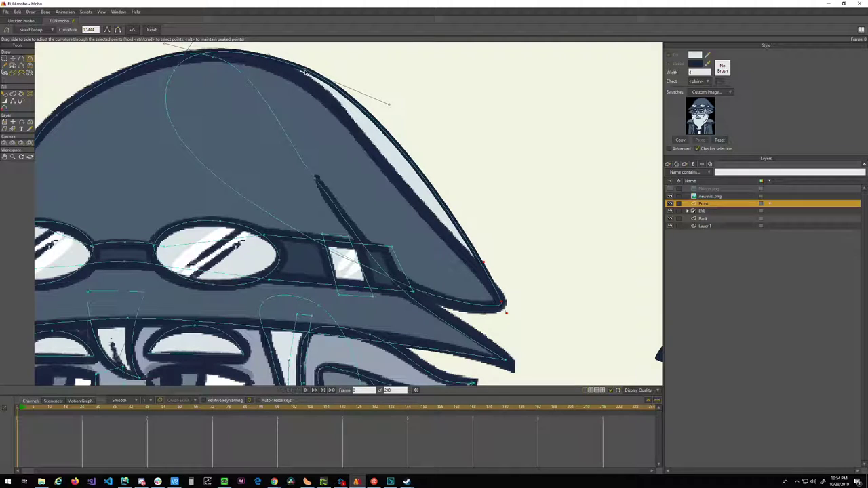
{"action": "key", "text": "t"}
{"action": "left_click_drag", "start_coordinate": [303, 71], "coordinate": [294, 73]}
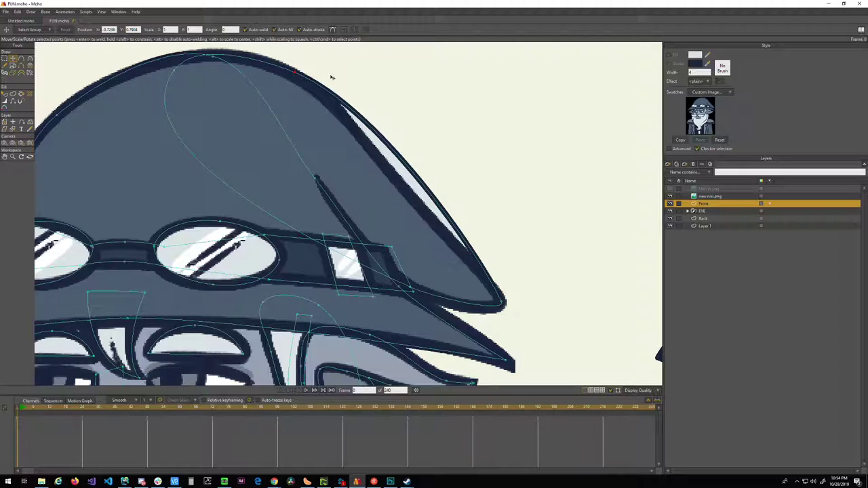
{"action": "key", "text": "c"}
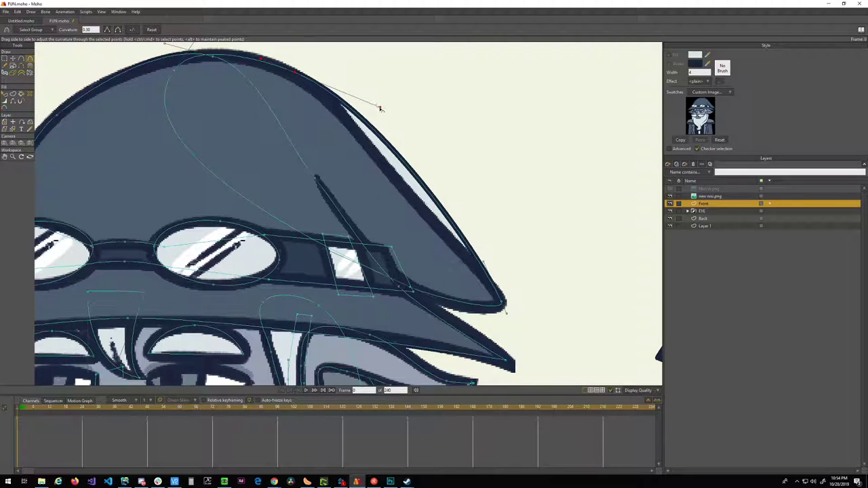
{"action": "left_click_drag", "start_coordinate": [379, 106], "coordinate": [365, 138]}
{"action": "left_click_drag", "start_coordinate": [391, 128], "coordinate": [393, 127]}
{"action": "scroll", "coordinate": [392, 127], "scroll_direction": "down", "scroll_amount": 3}
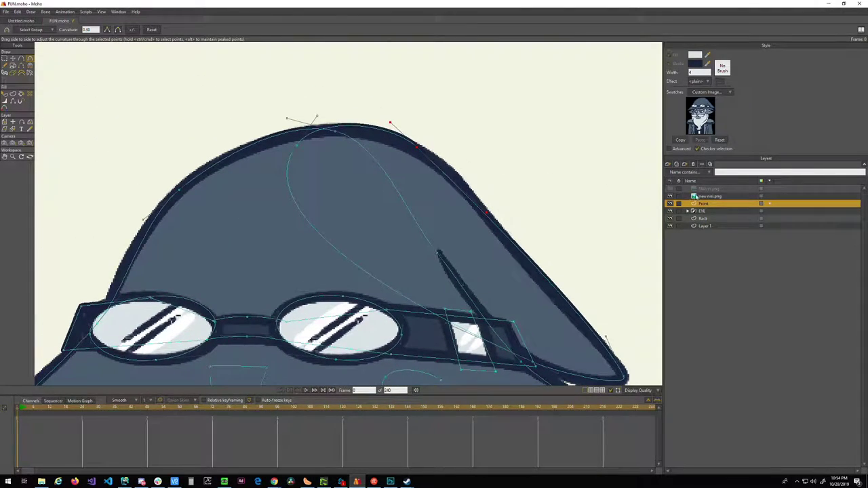
- Hide the new nisi.png reference and fill the drooping tip shape with the hat's slate-blue colour
{"action": "left_click", "coordinate": [669, 196]}
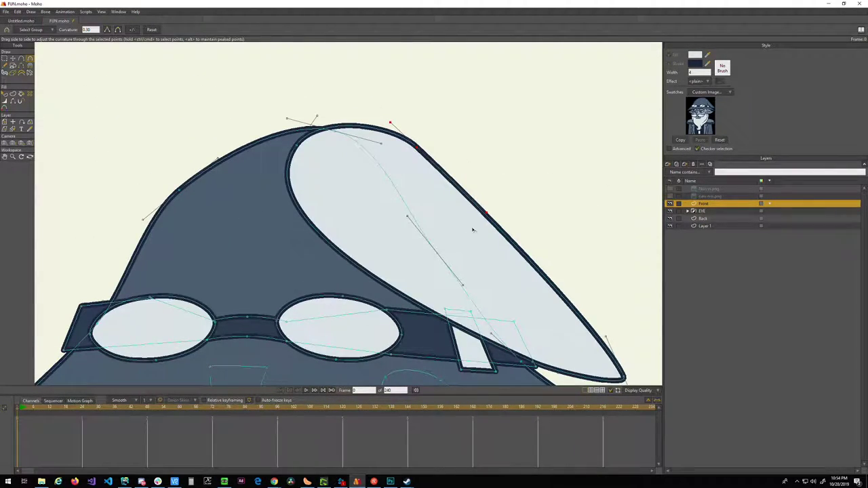
{"action": "key", "text": "q"}
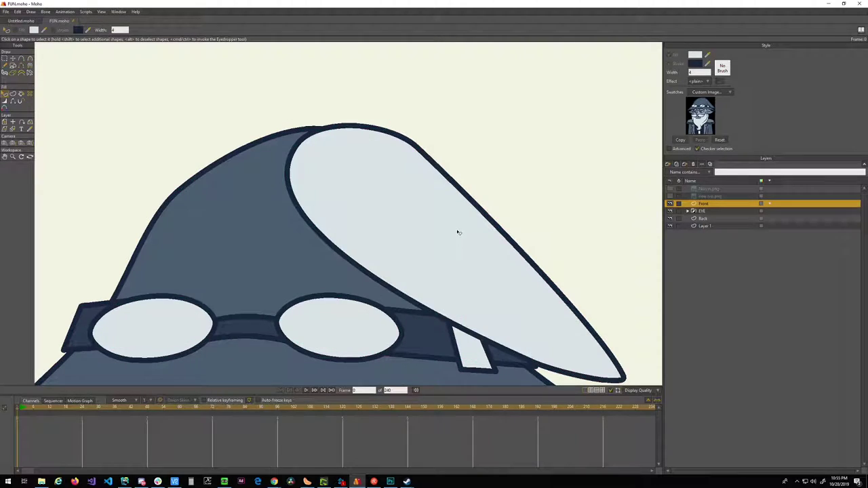
{"action": "left_click", "coordinate": [459, 229]}
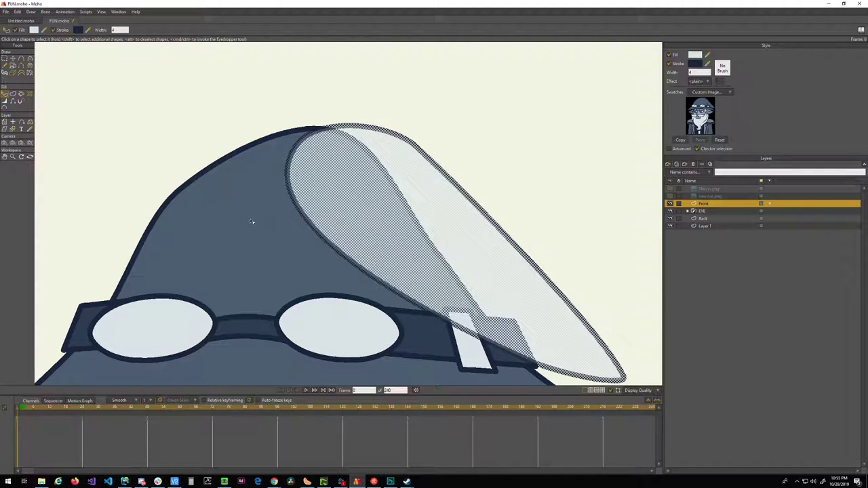
{"action": "left_click", "coordinate": [253, 225], "text": "ctrl"}
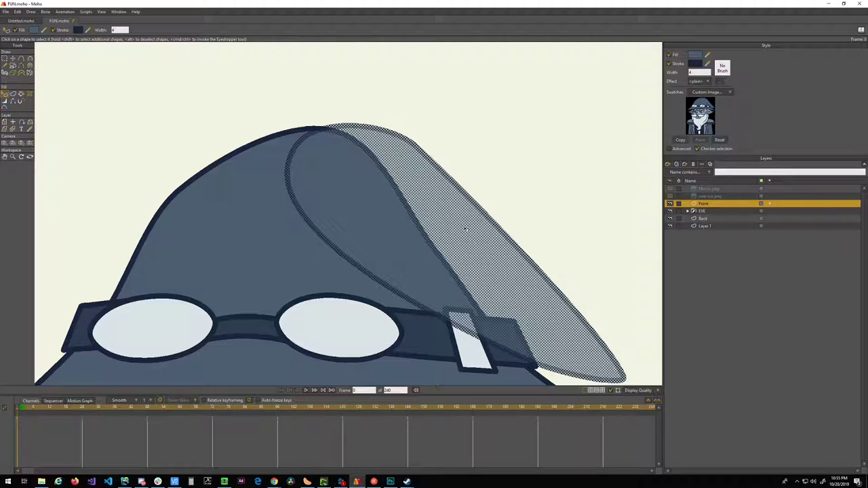
- Hide the upper crease edge on the front of the wizard's hat and thin the line at the remaining crease's upper end into a taper
{"action": "left_click", "coordinate": [572, 188]}
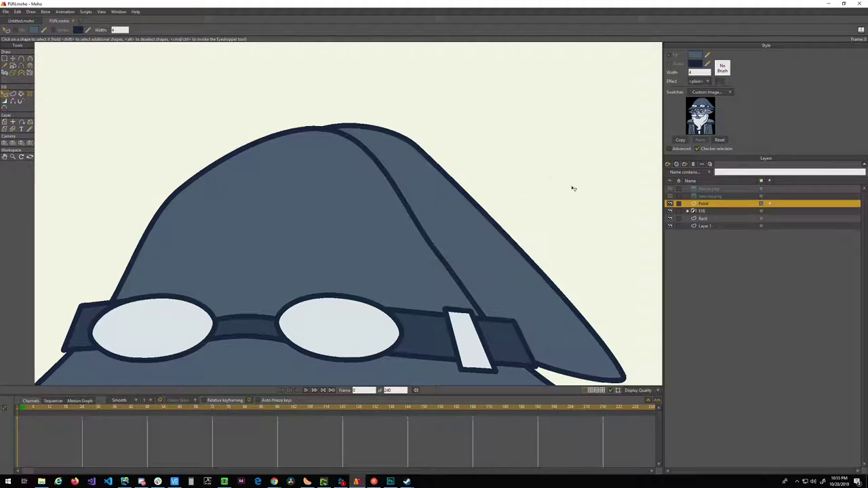
{"action": "left_click_drag", "start_coordinate": [571, 188], "coordinate": [413, 158]}
{"action": "left_click_drag", "start_coordinate": [500, 176], "coordinate": [575, 184]}
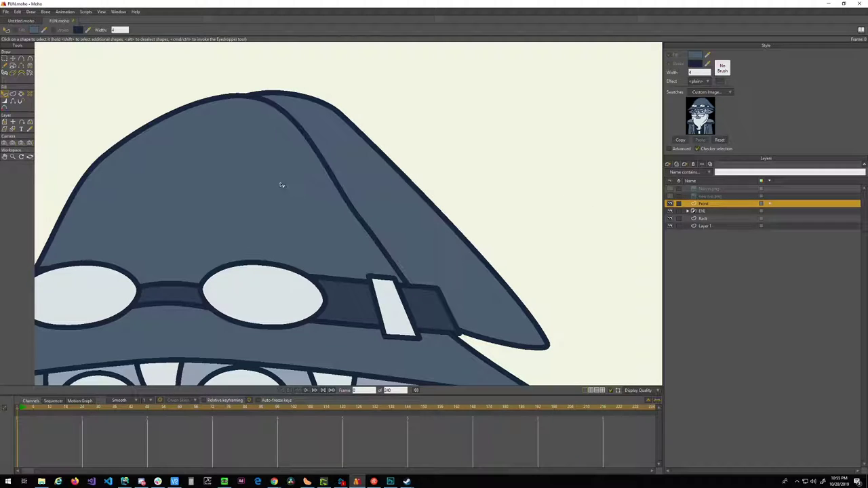
{"action": "key", "text": "g"}
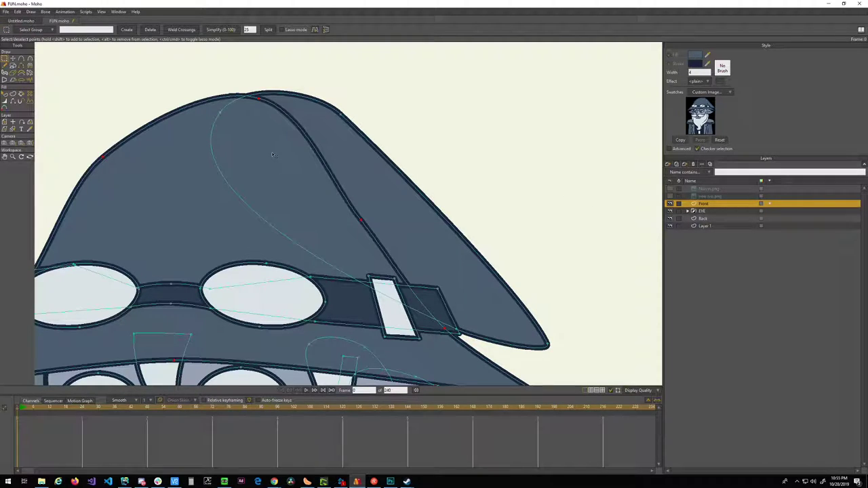
{"action": "key", "text": "h"}
{"action": "left_click", "coordinate": [307, 137]}
{"action": "left_click_drag", "start_coordinate": [363, 215], "coordinate": [381, 166]}
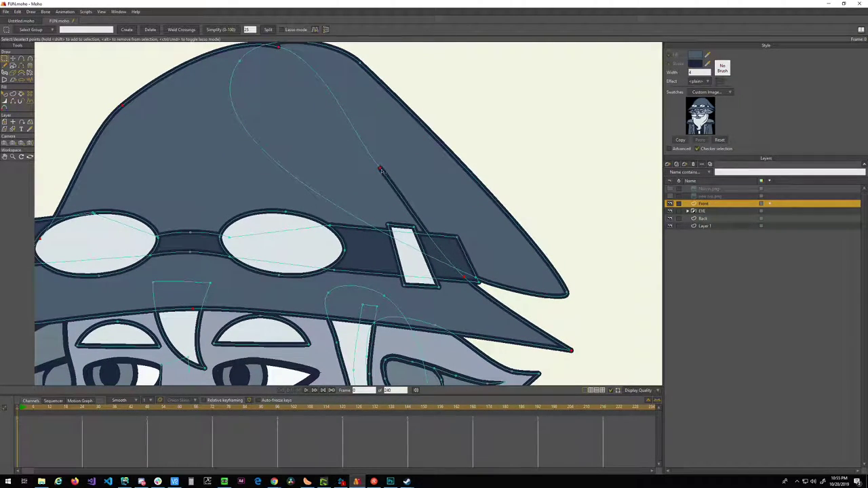
{"action": "key", "text": "t"}
{"action": "mouse_move", "coordinate": [382, 170]}
{"action": "left_mouse_down"}
{"action": "mouse_move", "coordinate": [364, 169]}
{"action": "mouse_move", "coordinate": [388, 167]}
{"action": "mouse_move", "coordinate": [351, 236]}
{"action": "left_mouse_up"}
- Move the upper end point of the hat's front crown outline onto the upper corner of the back fold, merging the two outlines
{"action": "scroll", "coordinate": [381, 181], "scroll_direction": "up", "scroll_amount": 3}
{"action": "scroll", "coordinate": [386, 171], "scroll_direction": "down", "scroll_amount": 1}
{"action": "left_click_drag", "start_coordinate": [229, 103], "coordinate": [353, 164]}
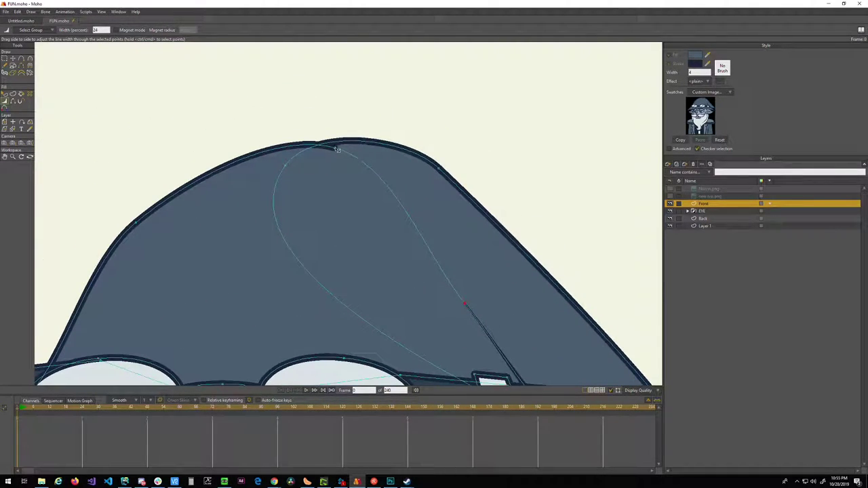
{"action": "key", "text": "t"}
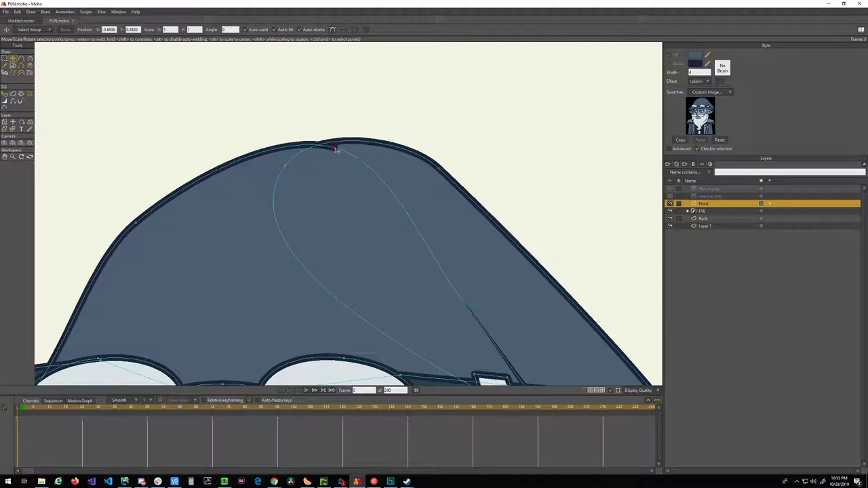
{"action": "left_click", "coordinate": [333, 147]}
{"action": "left_click_drag", "start_coordinate": [333, 147], "coordinate": [376, 150]}
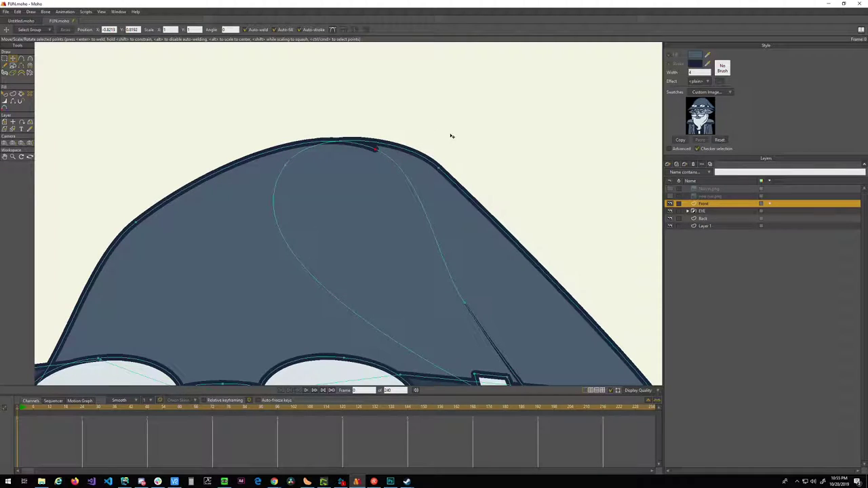
{"action": "scroll", "coordinate": [360, 122], "scroll_direction": "down", "scroll_amount": 4}
{"action": "scroll", "coordinate": [363, 137], "scroll_direction": "up", "scroll_amount": 5}
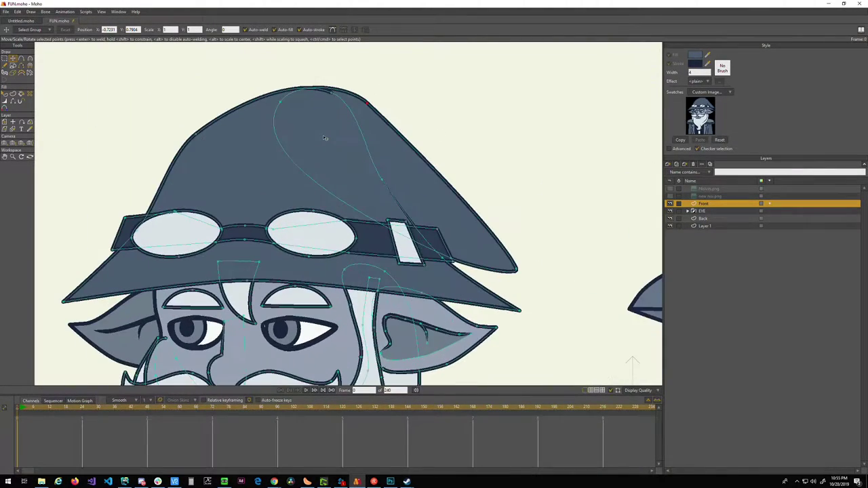
{"action": "left_click_drag", "start_coordinate": [351, 130], "coordinate": [329, 152]}
{"action": "scroll", "coordinate": [318, 155], "scroll_direction": "down", "scroll_amount": 4}
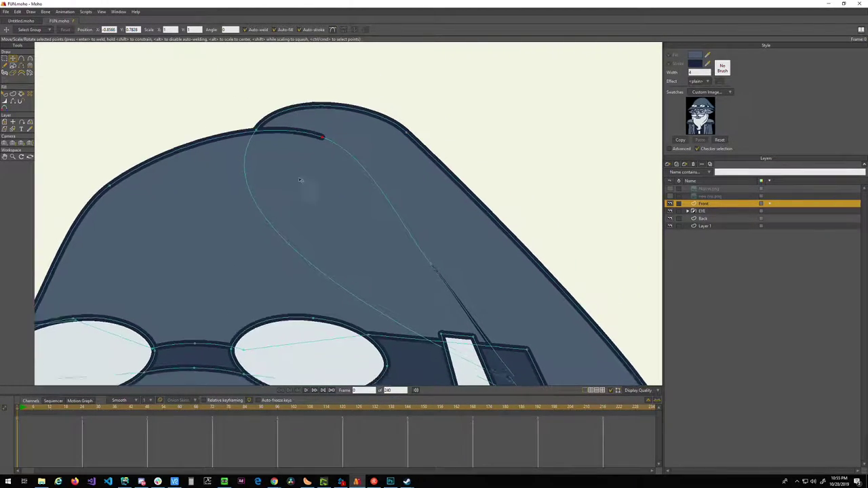
{"action": "scroll", "coordinate": [278, 158], "scroll_direction": "up", "scroll_amount": 4}
{"action": "scroll", "coordinate": [278, 158], "scroll_direction": "up", "scroll_amount": 3}
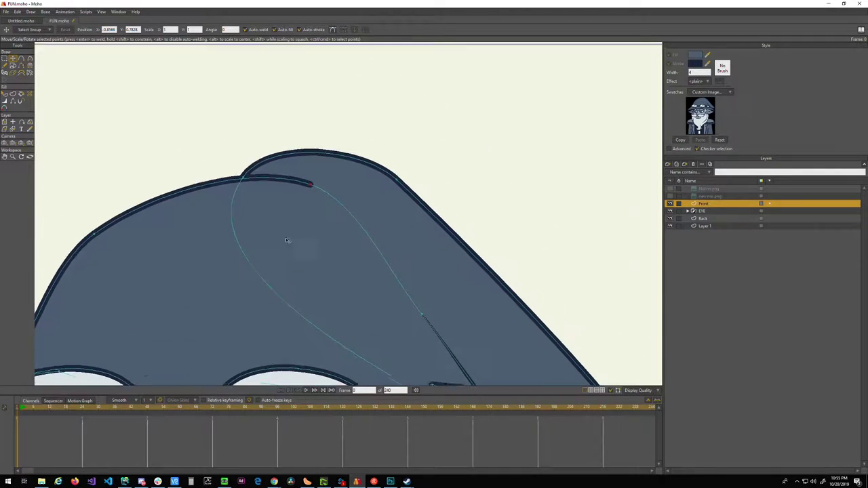
{"action": "left_click_drag", "start_coordinate": [310, 188], "coordinate": [387, 177]}
{"action": "left_click_drag", "start_coordinate": [449, 180], "coordinate": [437, 166]}
{"action": "scroll", "coordinate": [421, 168], "scroll_direction": "down", "scroll_amount": 3}
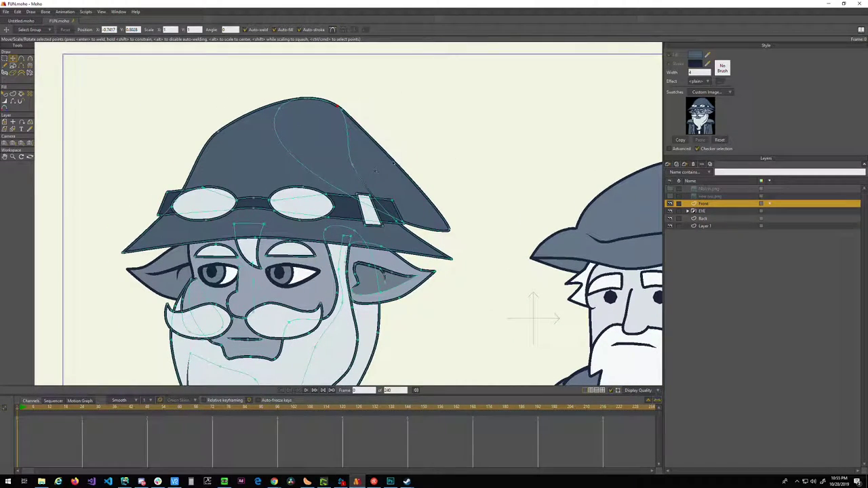
- Deselect the points and examine the reshaped hat on the whole character
{"action": "key", "text": "g"}
{"action": "scroll", "coordinate": [437, 173], "scroll_direction": "up", "scroll_amount": 4}
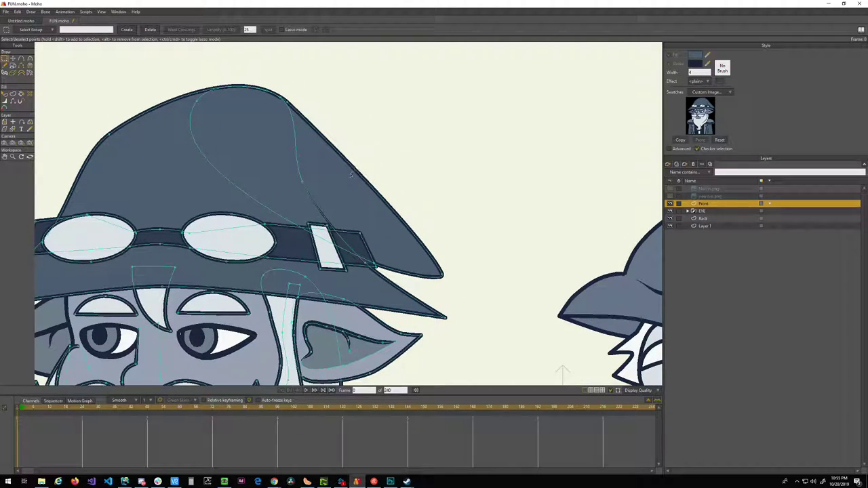
{"action": "scroll", "coordinate": [386, 191], "scroll_direction": "down", "scroll_amount": 2}
{"action": "scroll", "coordinate": [420, 190], "scroll_direction": "up", "scroll_amount": 3}
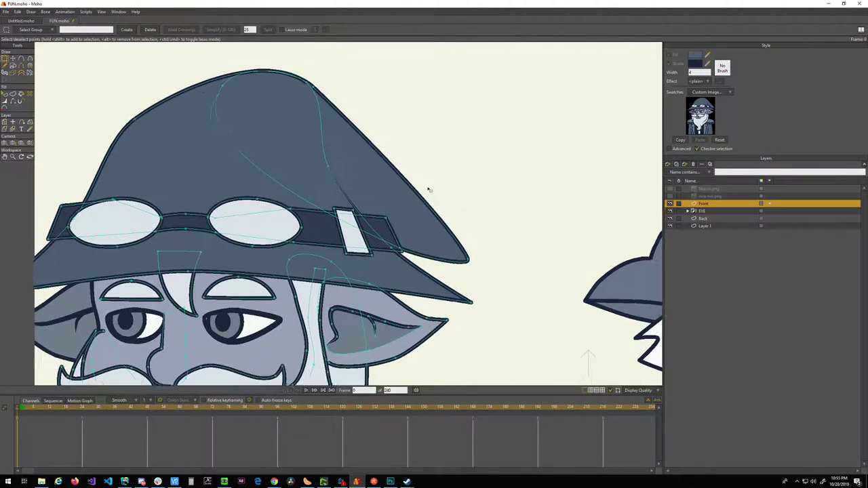
{"action": "left_click_drag", "start_coordinate": [407, 194], "coordinate": [433, 182]}
{"action": "mouse_move", "coordinate": [339, 260]}
{"action": "left_mouse_down"}
{"action": "mouse_move", "coordinate": [406, 199]}
{"action": "mouse_move", "coordinate": [417, 171]}
{"action": "left_mouse_up"}
{"action": "left_click_drag", "start_coordinate": [305, 251], "coordinate": [372, 180]}
{"action": "scroll", "coordinate": [415, 160], "scroll_direction": "down", "scroll_amount": 3}
- Expand the EYE group, select its EYE vector layer, and add a keyframe at frame 9 in that layer's existing animation channel
{"action": "left_click", "coordinate": [699, 211]}
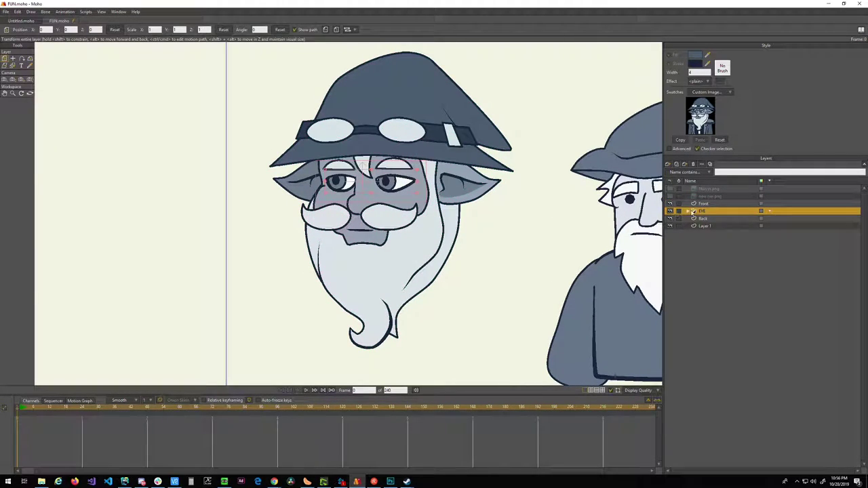
{"action": "scroll", "coordinate": [452, 187], "scroll_direction": "down", "scroll_amount": 1}
{"action": "scroll", "coordinate": [452, 186], "scroll_direction": "up", "scroll_amount": 2}
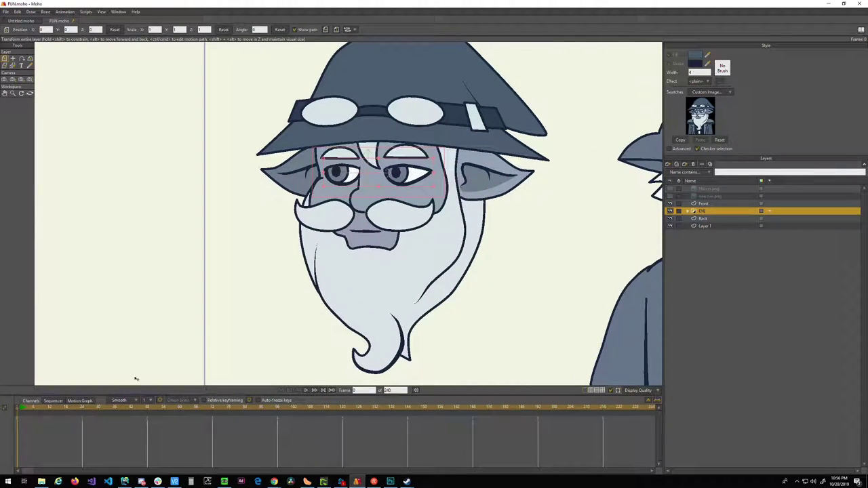
{"action": "left_click_drag", "start_coordinate": [19, 410], "coordinate": [41, 411]}
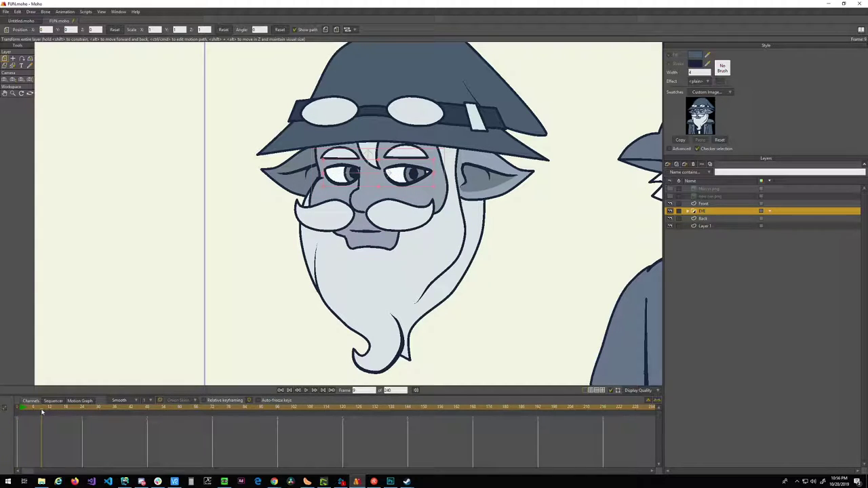
{"action": "left_click", "coordinate": [687, 211]}
{"action": "scroll", "coordinate": [400, 196], "scroll_direction": "up", "scroll_amount": 10}
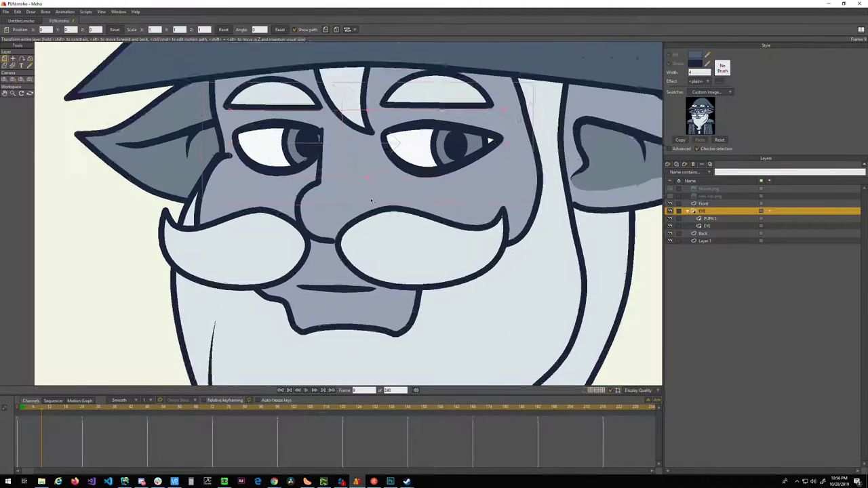
{"action": "left_click", "coordinate": [709, 225]}
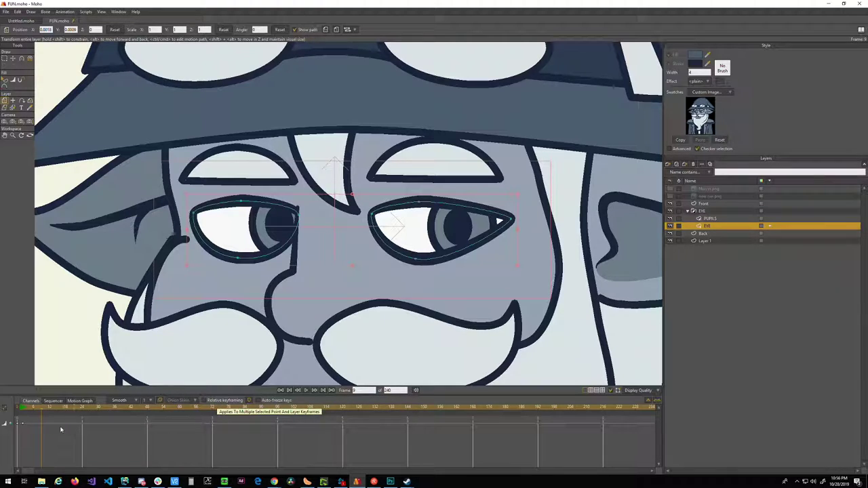
{"action": "right_click", "coordinate": [41, 425]}
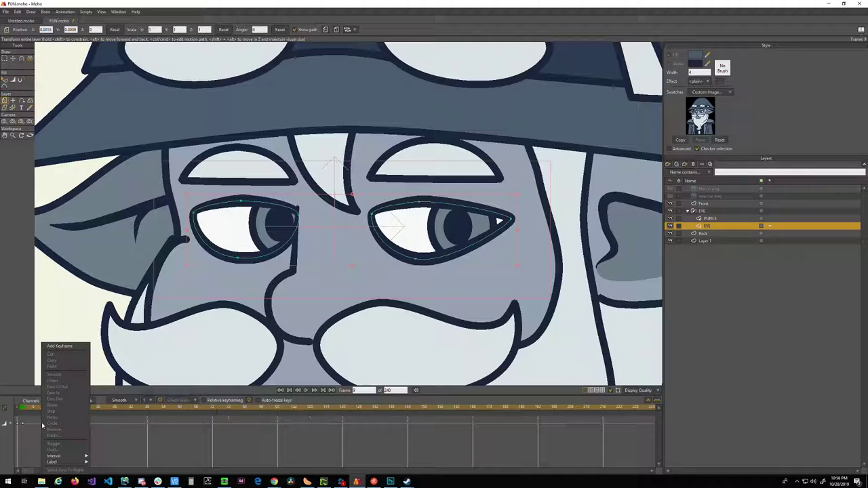
{"action": "left_click", "coordinate": [63, 347]}
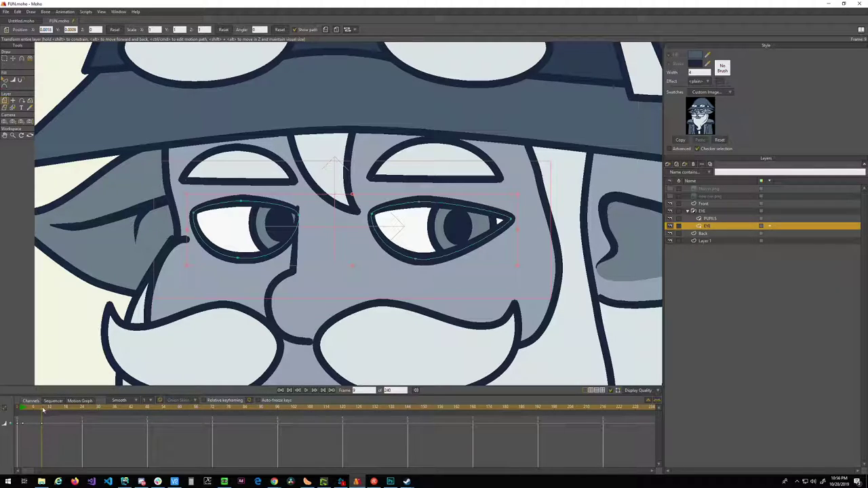
- Close the eyes at frame 12 by squashing the EYE layer vertically to a Y scale of 0.0362
{"action": "left_click_drag", "start_coordinate": [44, 410], "coordinate": [49, 410]}
{"action": "left_click_drag", "start_coordinate": [352, 195], "coordinate": [353, 225]}
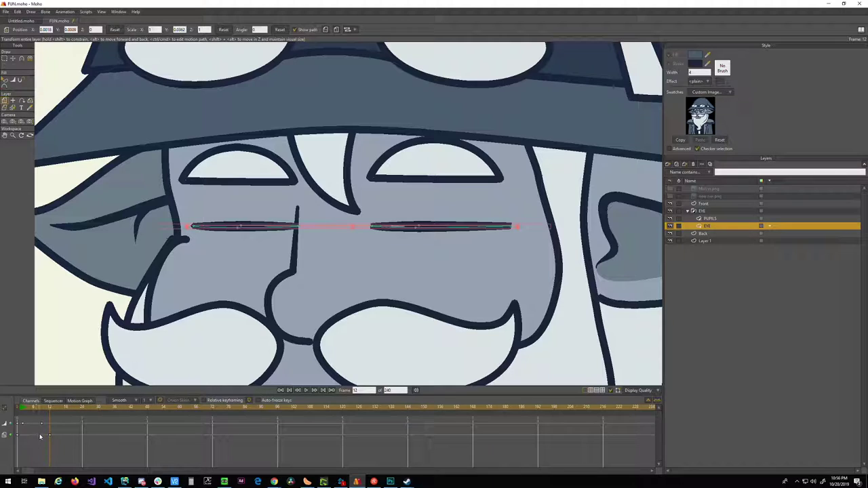
- Copy the EYE layer's open-eye scale keyframe from frame 0 and paste it at frame 9
{"action": "right_click", "coordinate": [41, 437]}
{"action": "left_click", "coordinate": [38, 437]}
{"action": "left_click", "coordinate": [42, 408]}
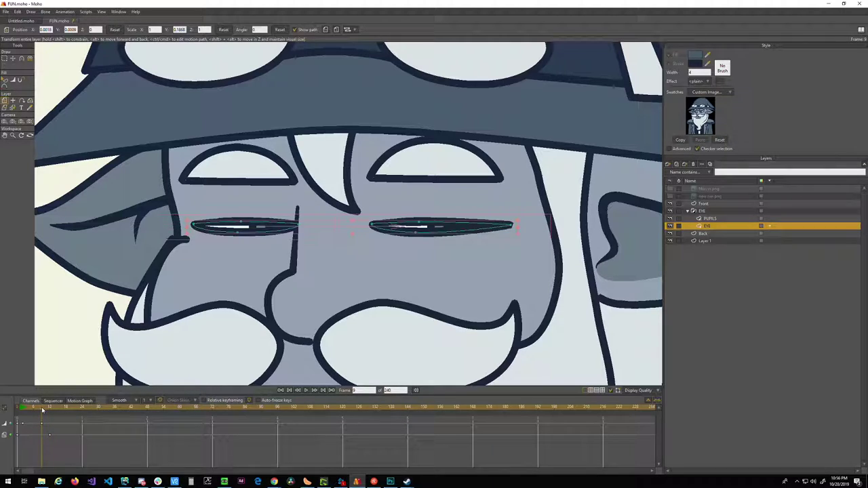
{"action": "right_click", "coordinate": [17, 436]}
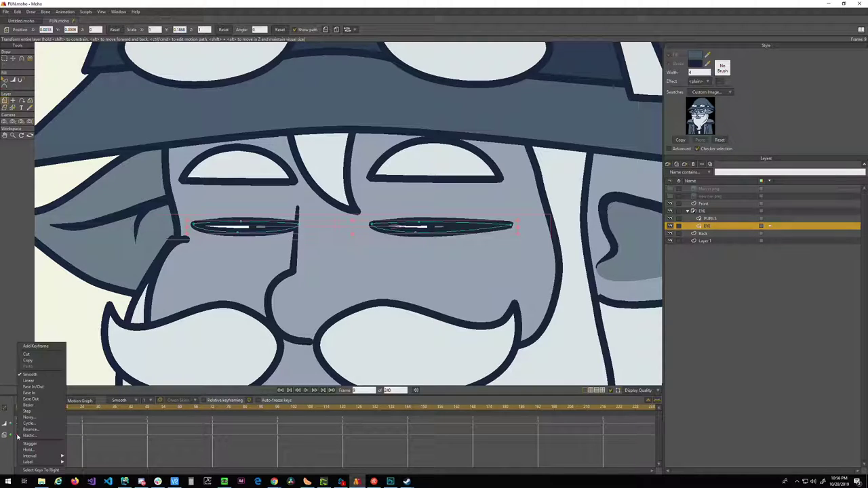
{"action": "left_click", "coordinate": [29, 361]}
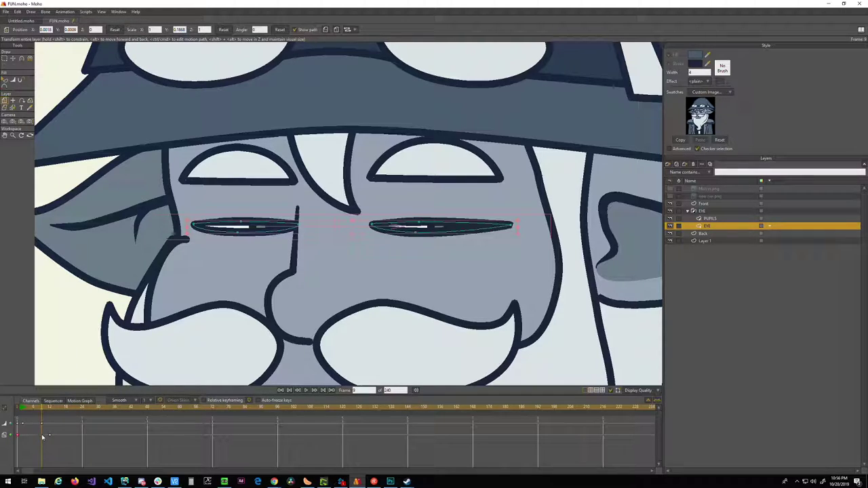
{"action": "right_click", "coordinate": [42, 436]}
{"action": "left_click", "coordinate": [52, 366]}
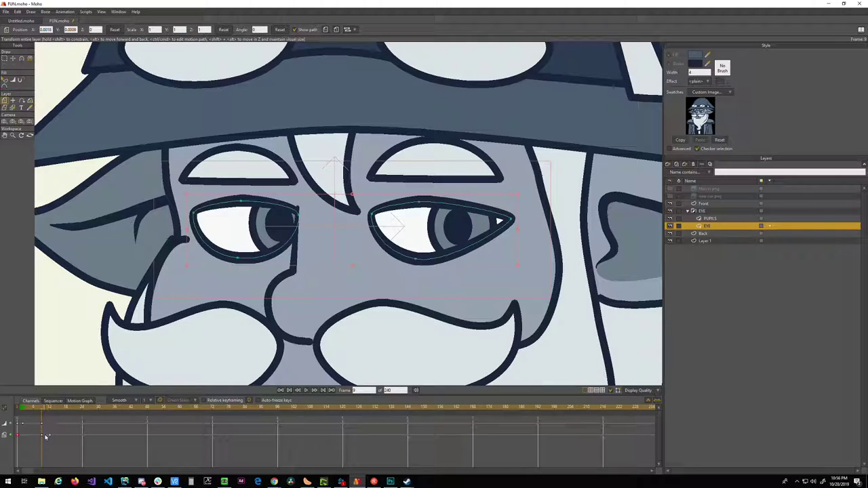
- Paste the copied open-eye scale keyframe at frame 15 to reopen the eyes
{"action": "left_click_drag", "start_coordinate": [40, 410], "coordinate": [56, 409]}
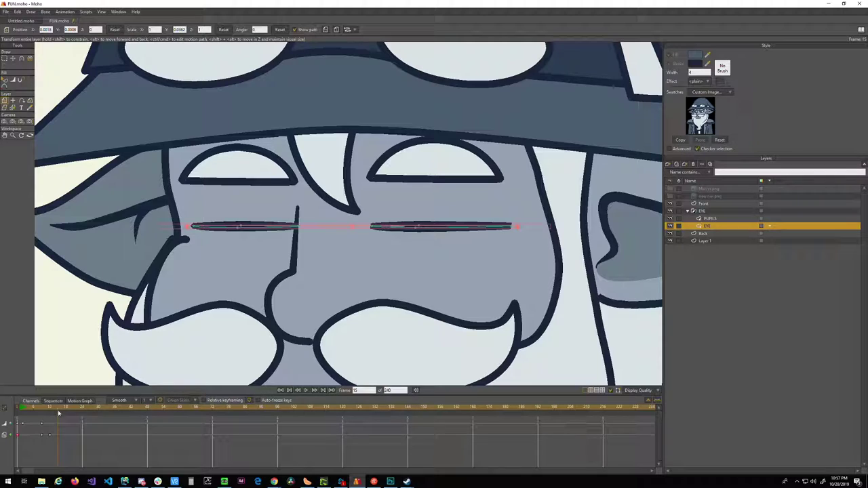
{"action": "right_click", "coordinate": [58, 433]}
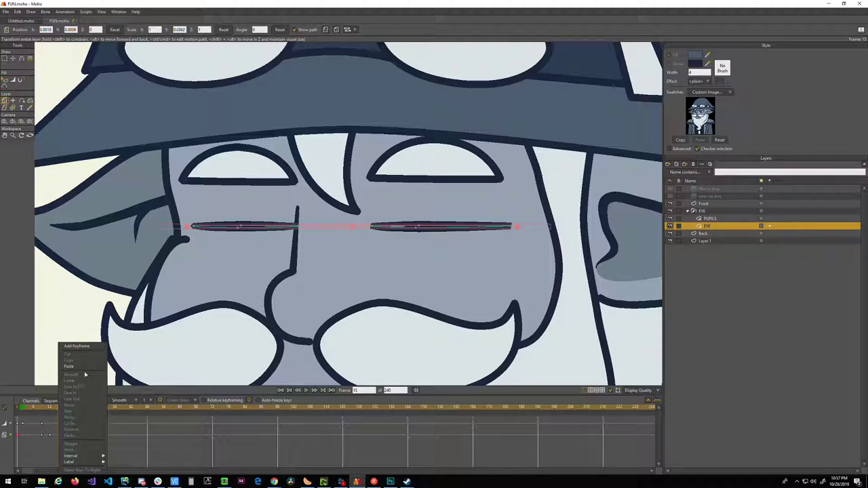
{"action": "left_click", "coordinate": [82, 367]}
{"action": "left_click", "coordinate": [58, 406]}
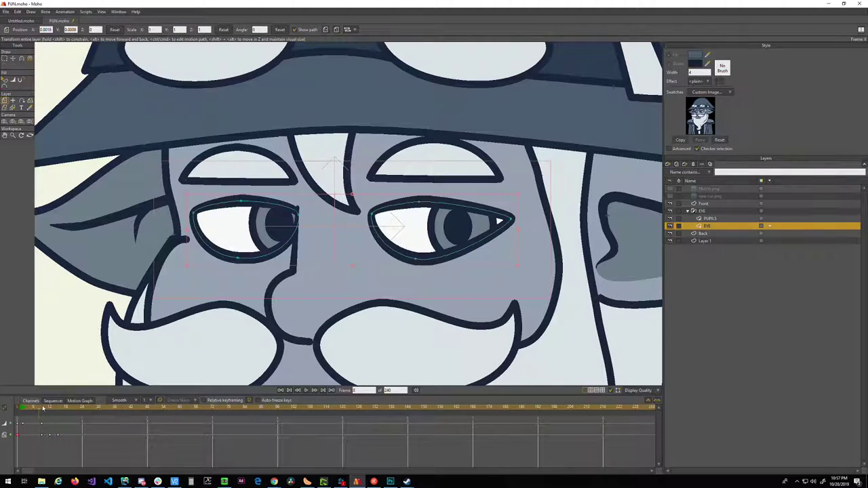
- Play and scrub through the first 21 frames to review how the blink closes and reopens
{"action": "left_click_drag", "start_coordinate": [57, 406], "coordinate": [75, 406]}
{"action": "scroll", "coordinate": [292, 227], "scroll_direction": "down", "scroll_amount": 5}
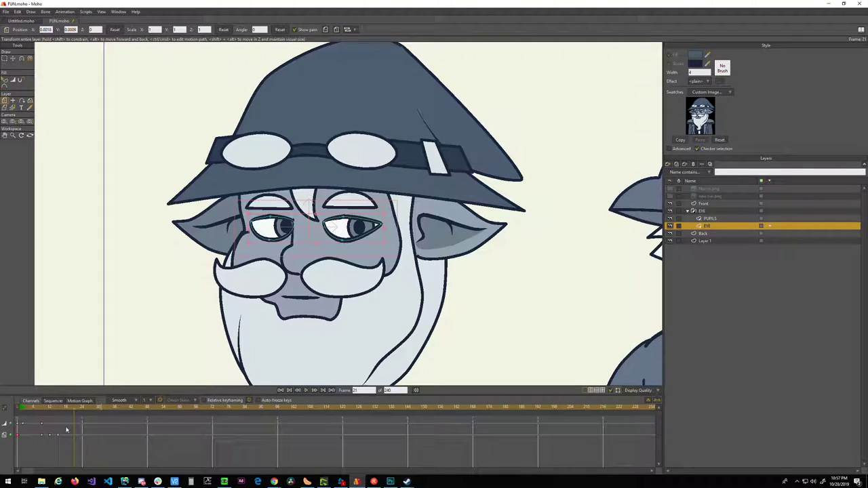
{"action": "left_click_drag", "start_coordinate": [40, 408], "coordinate": [31, 408]}
{"action": "key", "text": "space"}
{"action": "left_click_drag", "start_coordinate": [38, 408], "coordinate": [74, 409]}
{"action": "scroll", "coordinate": [266, 258], "scroll_direction": "up", "scroll_amount": 5}
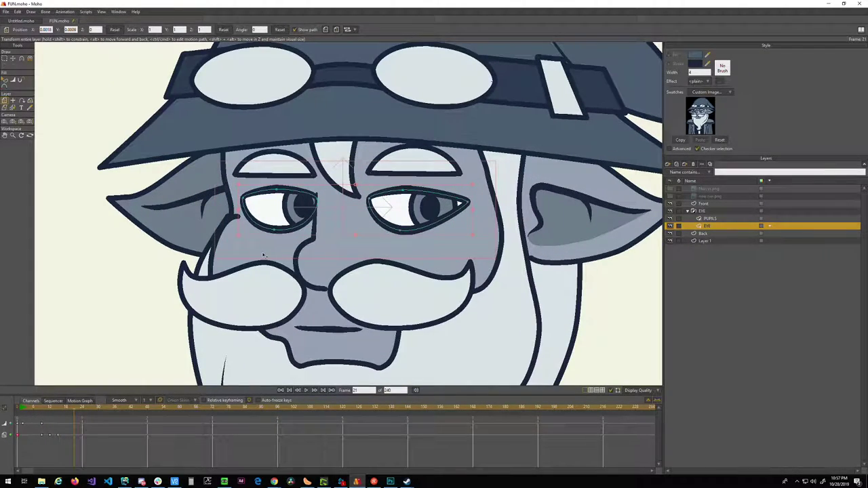
{"action": "scroll", "coordinate": [278, 240], "scroll_direction": "down", "scroll_amount": 1}
{"action": "scroll", "coordinate": [342, 234], "scroll_direction": "up", "scroll_amount": 1}
{"action": "scroll", "coordinate": [341, 233], "scroll_direction": "down", "scroll_amount": 2}
{"action": "scroll", "coordinate": [341, 233], "scroll_direction": "up", "scroll_amount": 1}
{"action": "scroll", "coordinate": [340, 233], "scroll_direction": "down", "scroll_amount": 1}
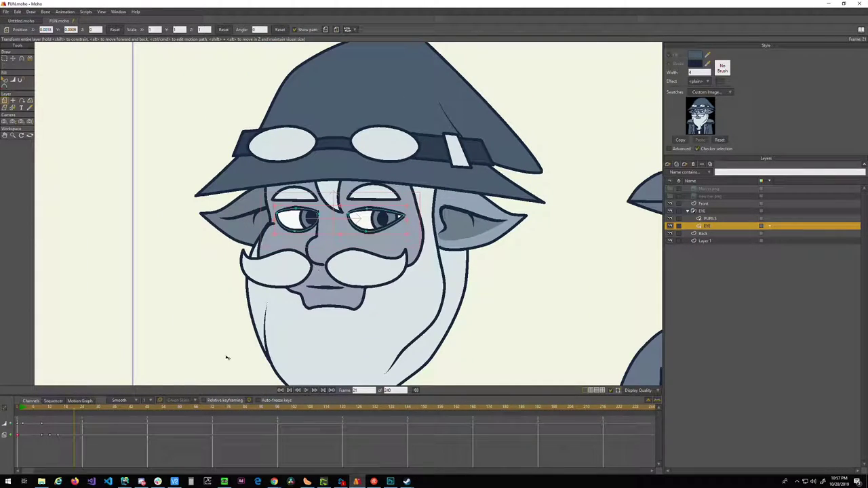
{"action": "scroll", "coordinate": [367, 217], "scroll_direction": "up", "scroll_amount": 3}
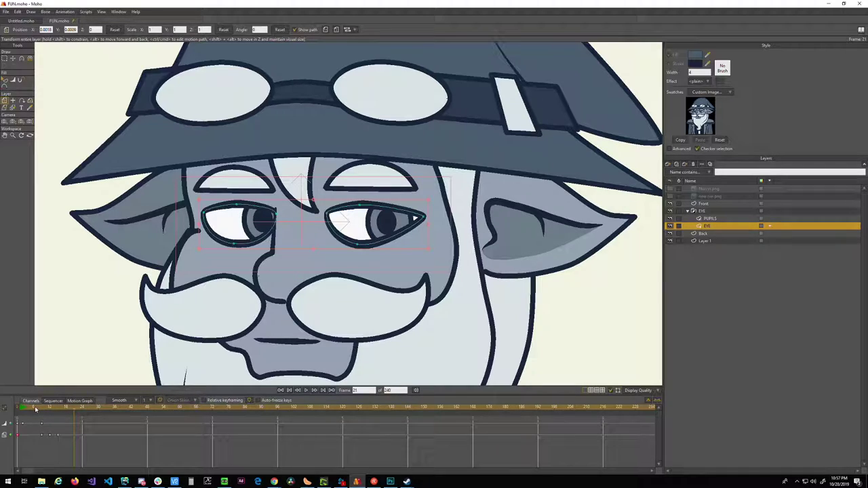
{"action": "left_click_drag", "start_coordinate": [39, 408], "coordinate": [50, 412]}
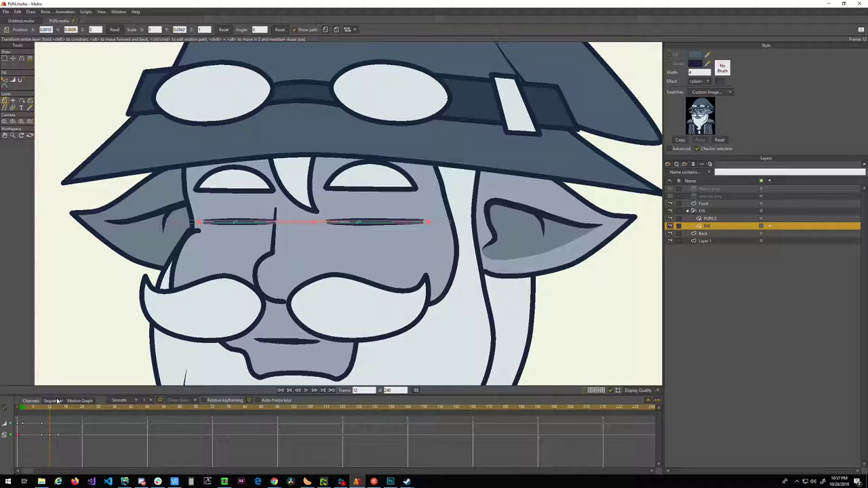
- At frame 21, move the PUPILS layer back toward the middle of the eyes, to about X 0.0274, Y -0.0184
{"action": "left_click_drag", "start_coordinate": [42, 410], "coordinate": [74, 408]}
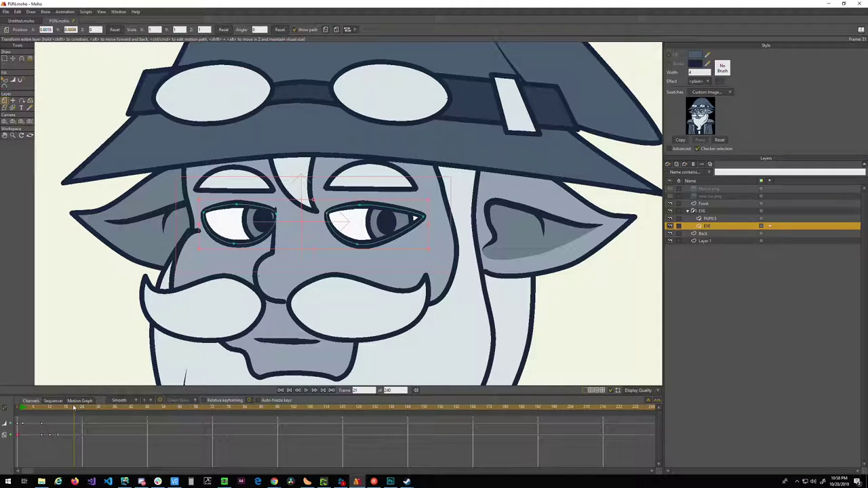
{"action": "left_click", "coordinate": [719, 218]}
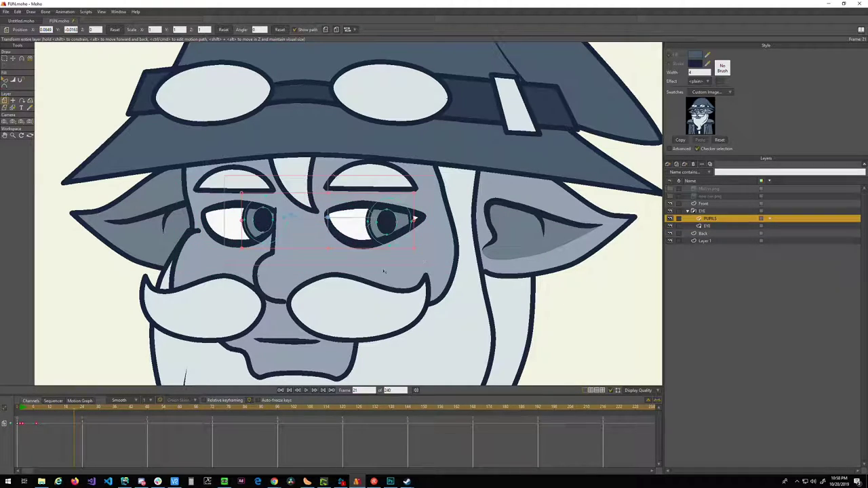
{"action": "left_click_drag", "start_coordinate": [322, 224], "coordinate": [295, 229]}
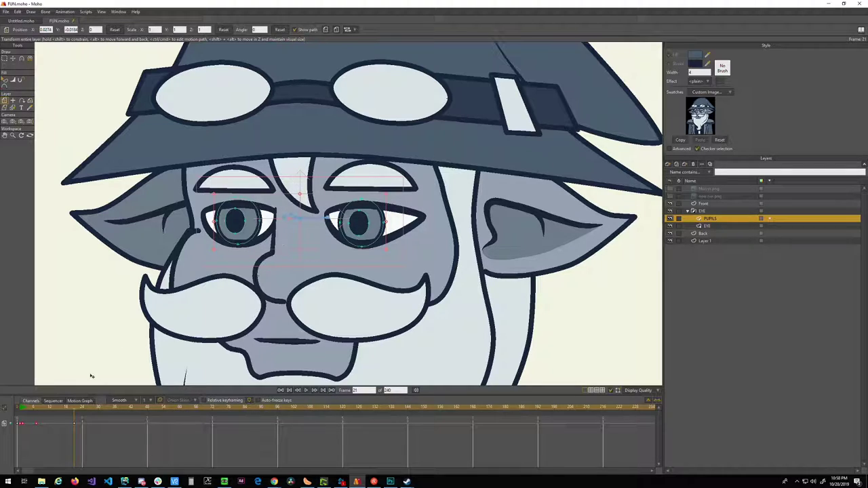
{"action": "left_click_drag", "start_coordinate": [20, 408], "coordinate": [65, 402]}
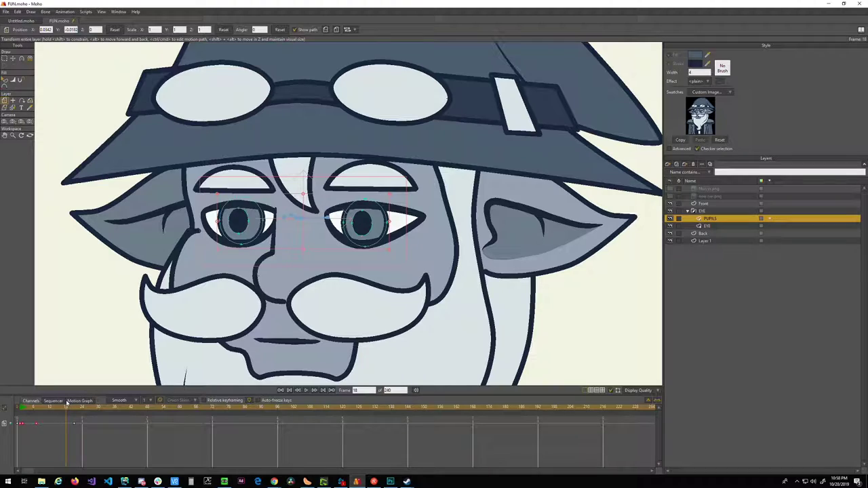
- Copy the PUPILS layer's position keyframe from frame 7 and paste it at frame 18
{"action": "right_click", "coordinate": [37, 425]}
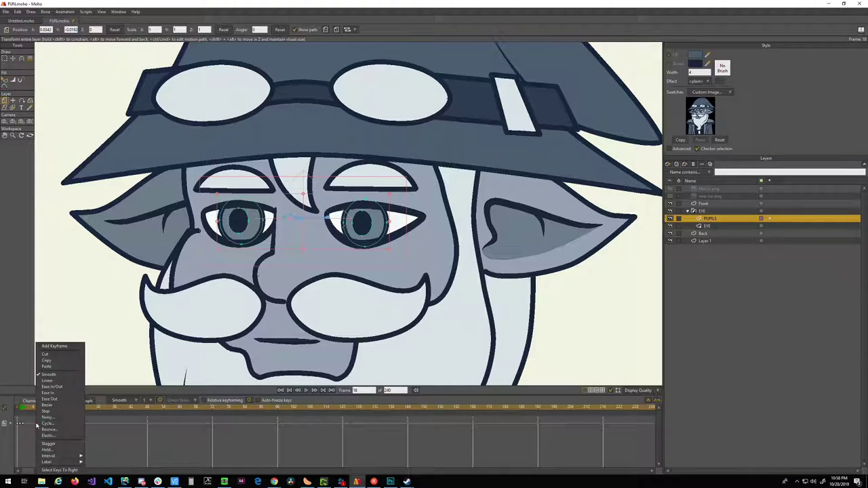
{"action": "left_click", "coordinate": [77, 411]}
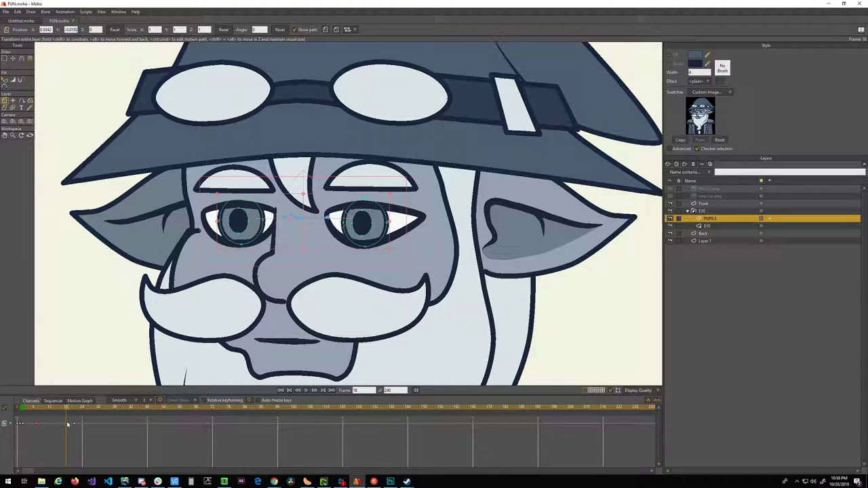
{"action": "right_click", "coordinate": [67, 416]}
{"action": "left_click", "coordinate": [79, 367]}
{"action": "mouse_move", "coordinate": [52, 409]}
{"action": "left_mouse_down"}
{"action": "mouse_move", "coordinate": [85, 405]}
{"action": "mouse_move", "coordinate": [45, 405]}
{"action": "mouse_move", "coordinate": [56, 403]}
{"action": "left_mouse_up"}
{"action": "left_click", "coordinate": [52, 405]}
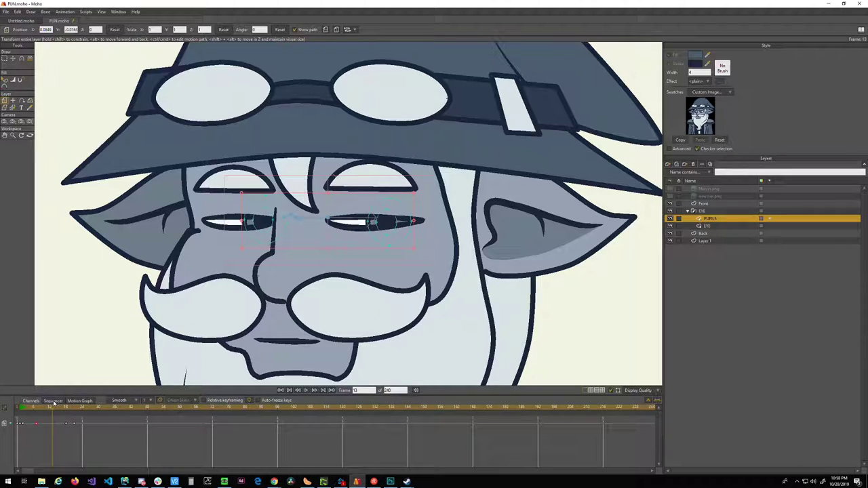
- Retime the last two PUPILS keyframes to frames 15 and 19, playing and scrubbing to check the pupil shift against the blink
{"action": "left_click", "coordinate": [54, 425]}
{"action": "left_click_drag", "start_coordinate": [53, 410], "coordinate": [69, 402]}
{"action": "key", "text": "space"}
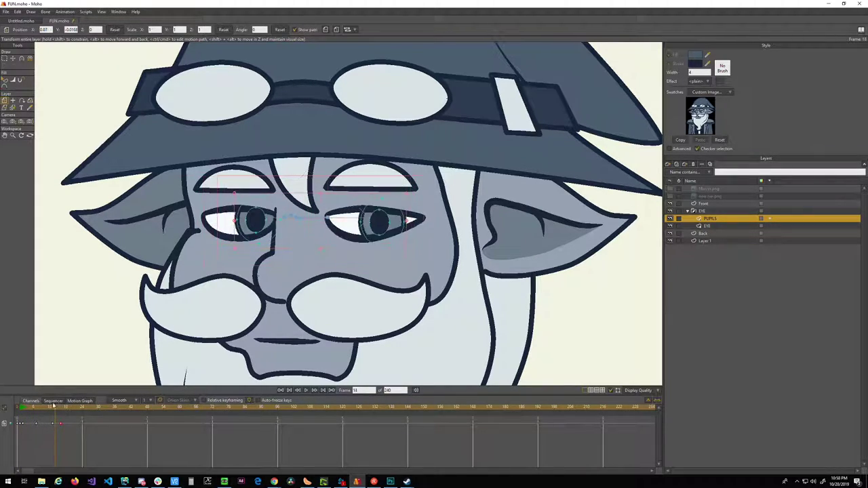
{"action": "key", "text": "space"}
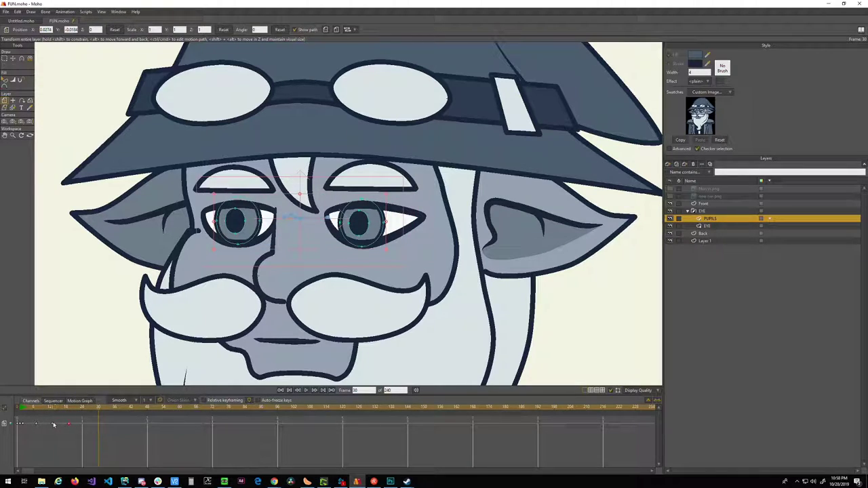
{"action": "left_click", "coordinate": [50, 408]}
{"action": "key", "text": "space"}
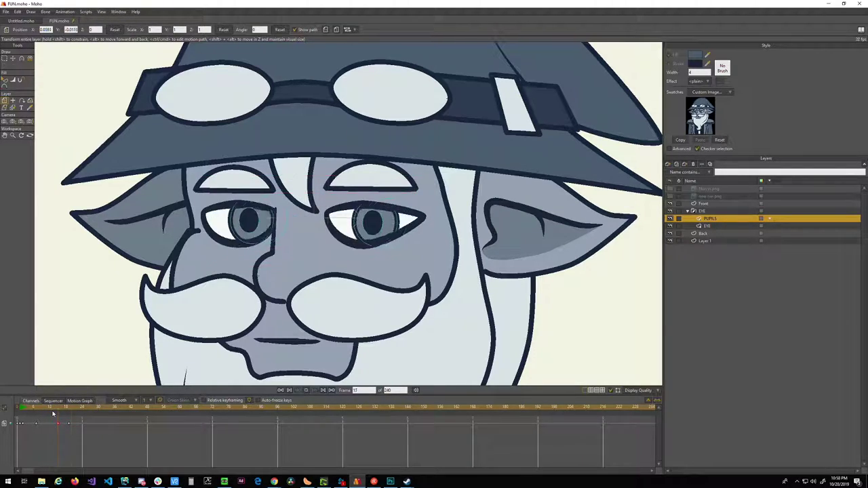
{"action": "left_click", "coordinate": [48, 410]}
{"action": "left_click_drag", "start_coordinate": [48, 410], "coordinate": [80, 410]}
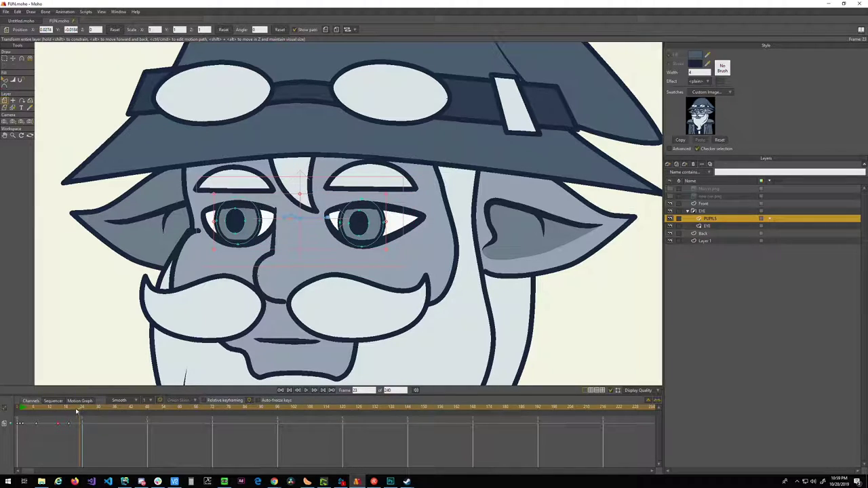
{"action": "left_click_drag", "start_coordinate": [58, 412], "coordinate": [83, 411]}
- Activate point selection on the PUPILS layer at frame 21 and enlarge the timeline area
{"action": "left_click", "coordinate": [707, 226]}
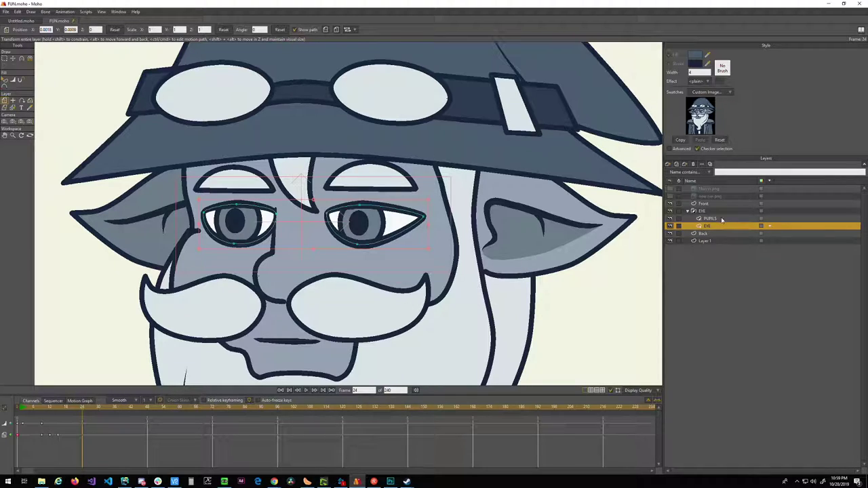
{"action": "left_click", "coordinate": [722, 218]}
{"action": "key", "text": "g"}
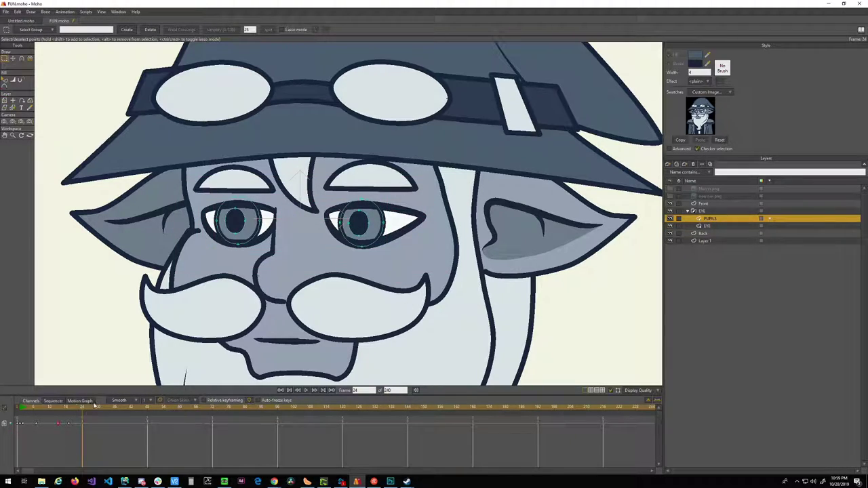
{"action": "mouse_move", "coordinate": [69, 408]}
{"action": "left_mouse_down"}
{"action": "mouse_move", "coordinate": [59, 409]}
{"action": "mouse_move", "coordinate": [71, 408]}
{"action": "left_mouse_up"}
{"action": "left_click_drag", "start_coordinate": [257, 396], "coordinate": [257, 265]}
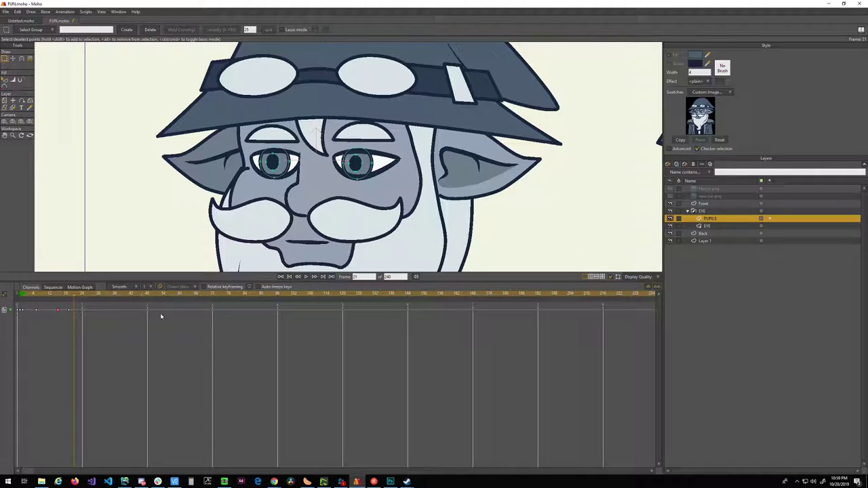
{"action": "left_click", "coordinate": [48, 331]}
- Examine the PUPILS layer settings, including general, shadow, motion blur, masking and vector options, and close them without changes
{"action": "double_click", "coordinate": [710, 219]}
{"action": "left_click_drag", "start_coordinate": [692, 97], "coordinate": [472, 194]}
{"action": "left_click", "coordinate": [378, 197]}
{"action": "left_click", "coordinate": [401, 197]}
{"action": "left_click", "coordinate": [424, 197]}
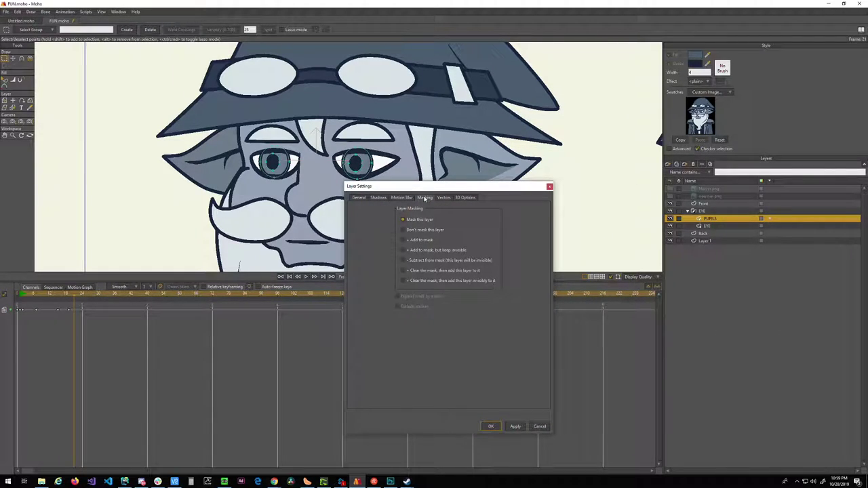
{"action": "left_click", "coordinate": [358, 197]}
{"action": "left_click", "coordinate": [438, 197]}
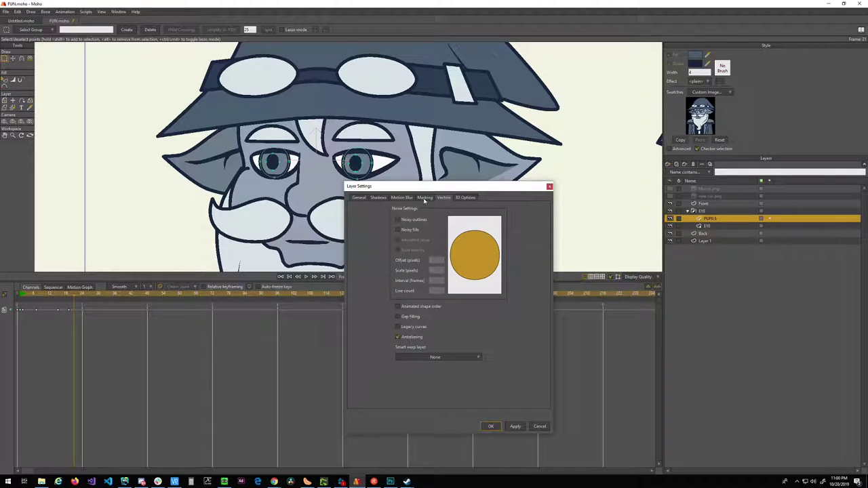
{"action": "left_click", "coordinate": [425, 198]}
{"action": "left_click", "coordinate": [406, 198]}
{"action": "left_click", "coordinate": [379, 197]}
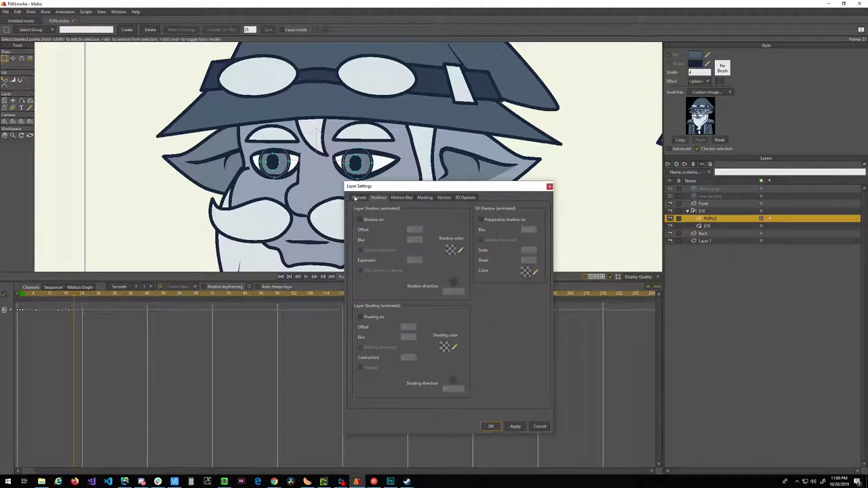
{"action": "left_click", "coordinate": [359, 198]}
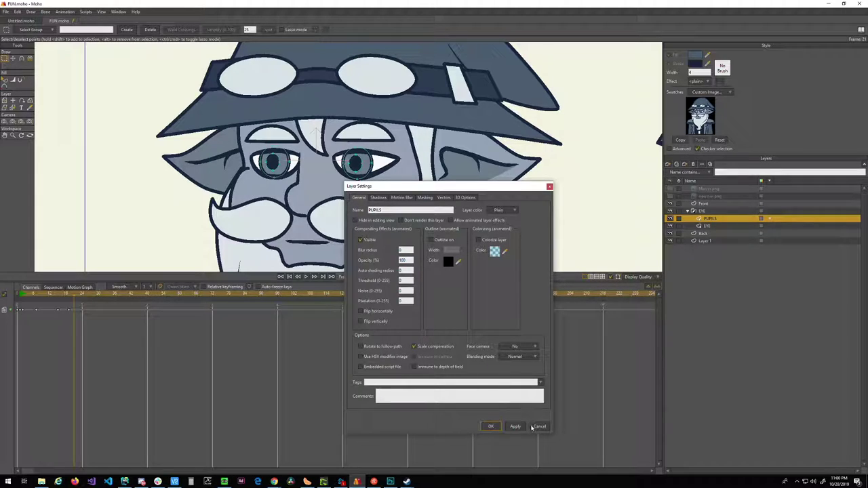
{"action": "left_click", "coordinate": [539, 426]}
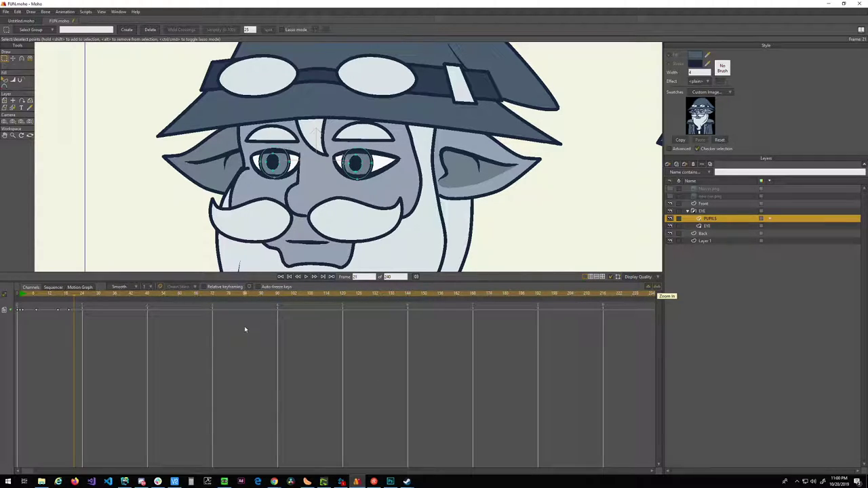
- Hide the timeline options toolbar and show it again
{"action": "left_click", "coordinate": [8, 290]}
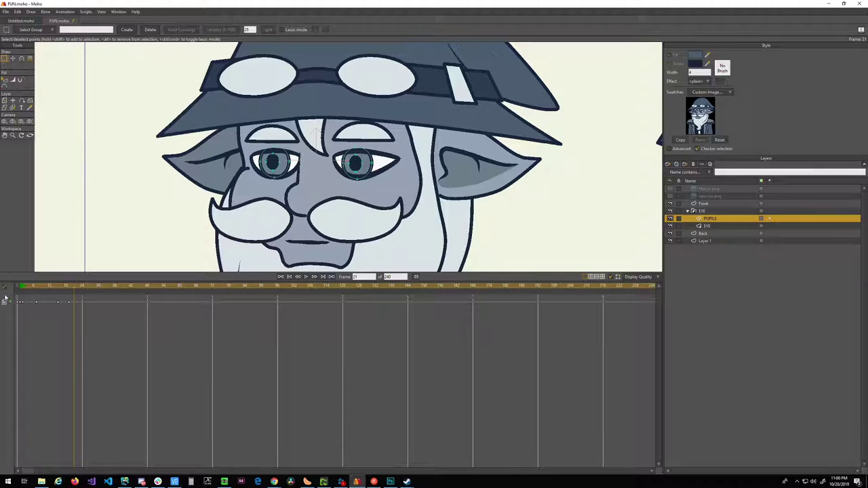
{"action": "left_click", "coordinate": [9, 292]}
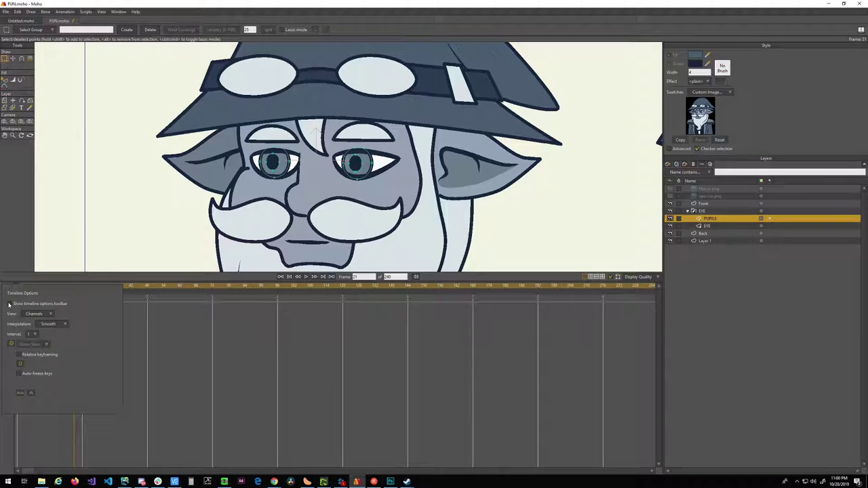
{"action": "left_click", "coordinate": [9, 303]}
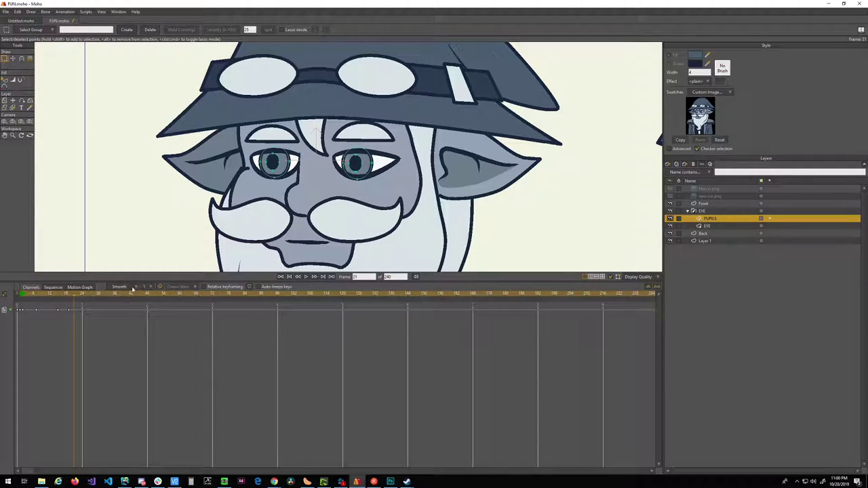
- Turn Auto-Freeze Keyframes on and back off, and look over the Clear Animation options
{"action": "left_click", "coordinate": [67, 12]}
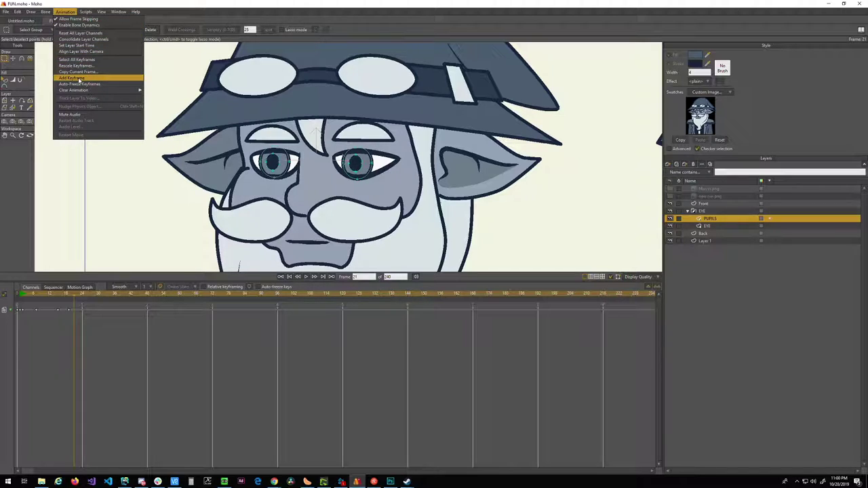
{"action": "mouse_move", "coordinate": [78, 89]}
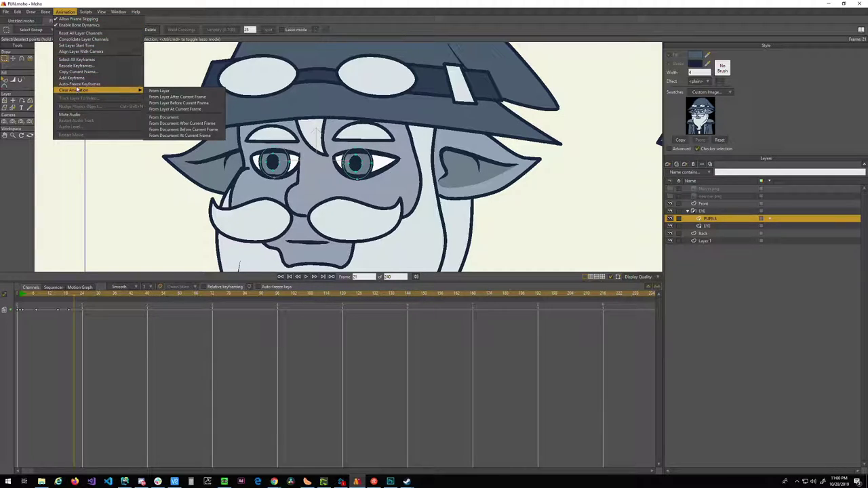
{"action": "left_click", "coordinate": [78, 85]}
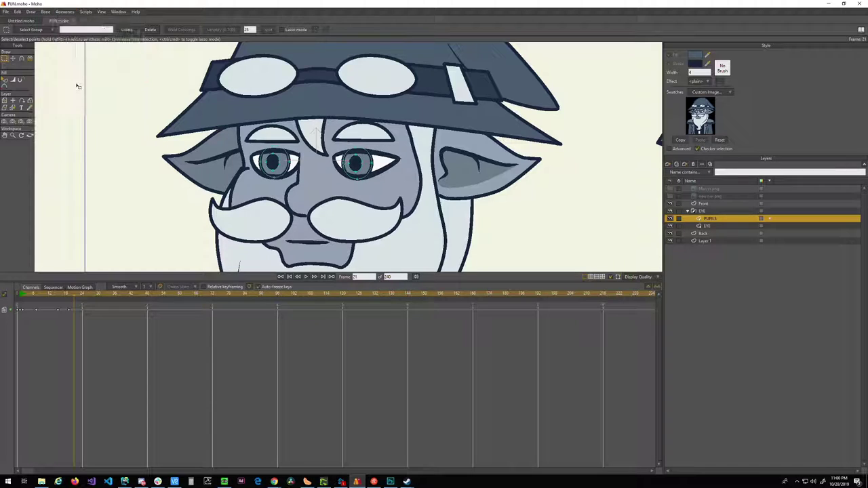
{"action": "left_click", "coordinate": [65, 13]}
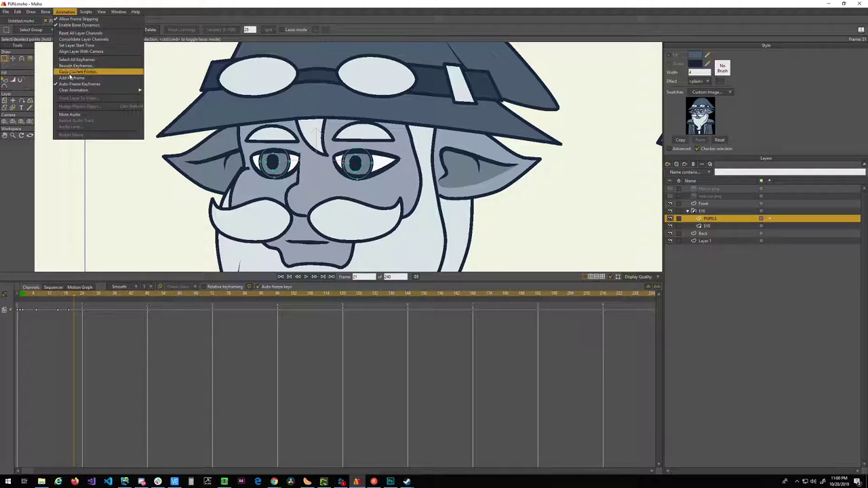
{"action": "left_click", "coordinate": [70, 84]}
{"action": "left_click", "coordinate": [65, 11]}
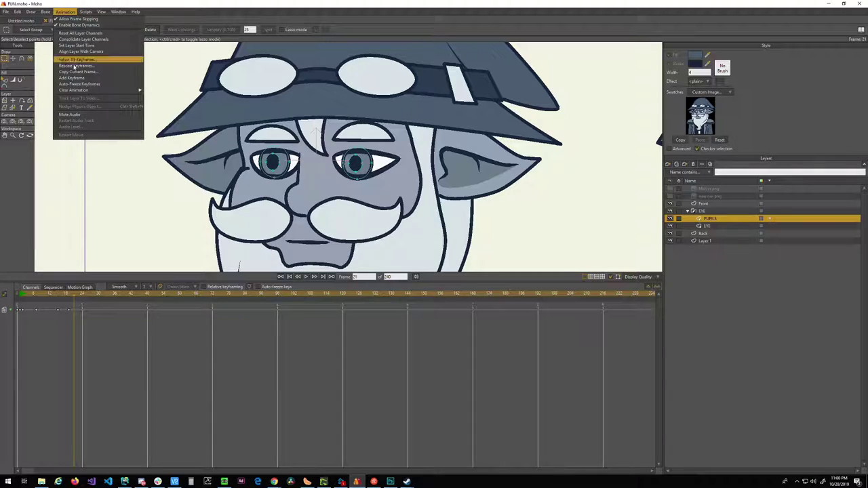
{"action": "mouse_move", "coordinate": [77, 91]}
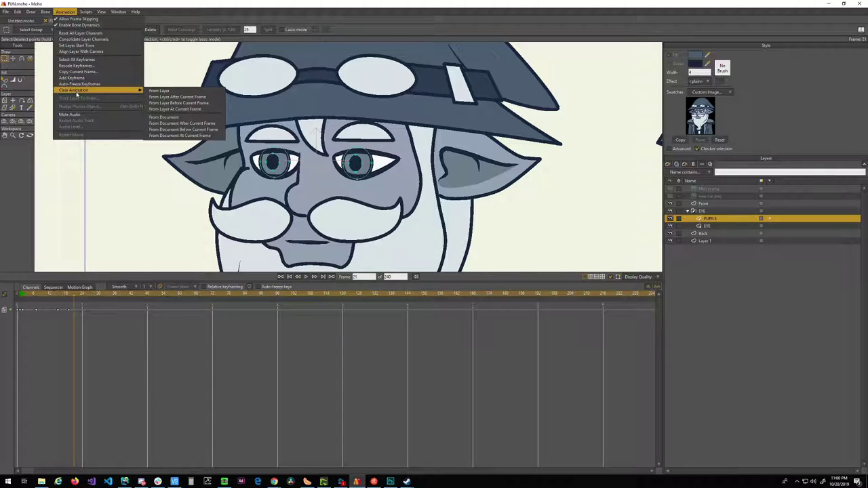
{"action": "left_click", "coordinate": [68, 12]}
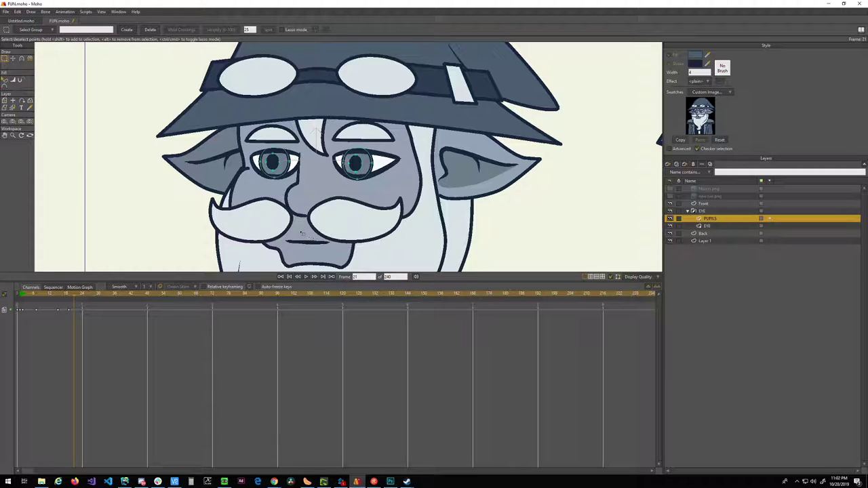
- Add point keyframes to the PUPILS layer at frame 21
{"action": "key", "text": "alt+Tab"}
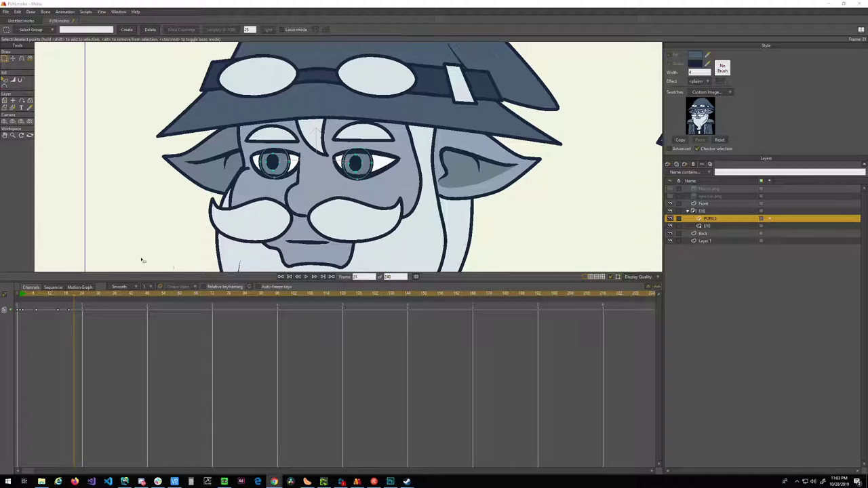
{"action": "left_click", "coordinate": [65, 279]}
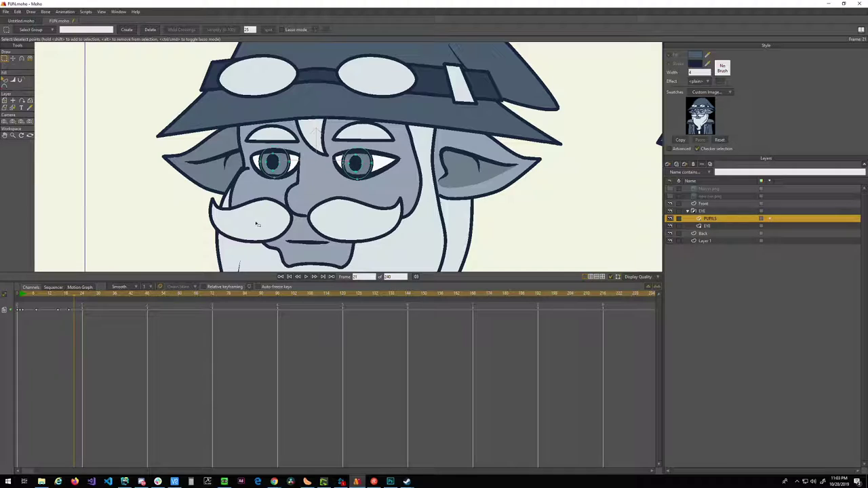
{"action": "left_click", "coordinate": [284, 164]}
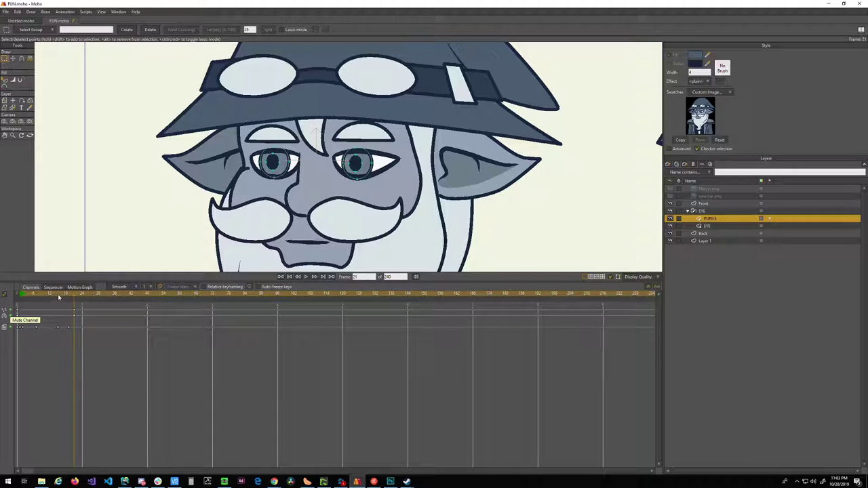
- At frame 25, select the iris and pupil of the viewer's right eye and shift them sideways toward the eye's outer corner
{"action": "left_click_drag", "start_coordinate": [58, 294], "coordinate": [84, 299]}
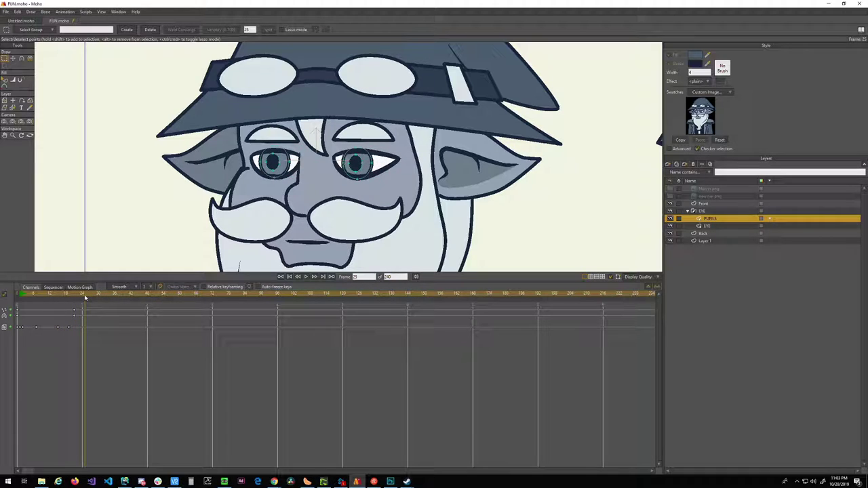
{"action": "scroll", "coordinate": [337, 154], "scroll_direction": "up", "scroll_amount": 4}
{"action": "left_click_drag", "start_coordinate": [338, 154], "coordinate": [312, 210]}
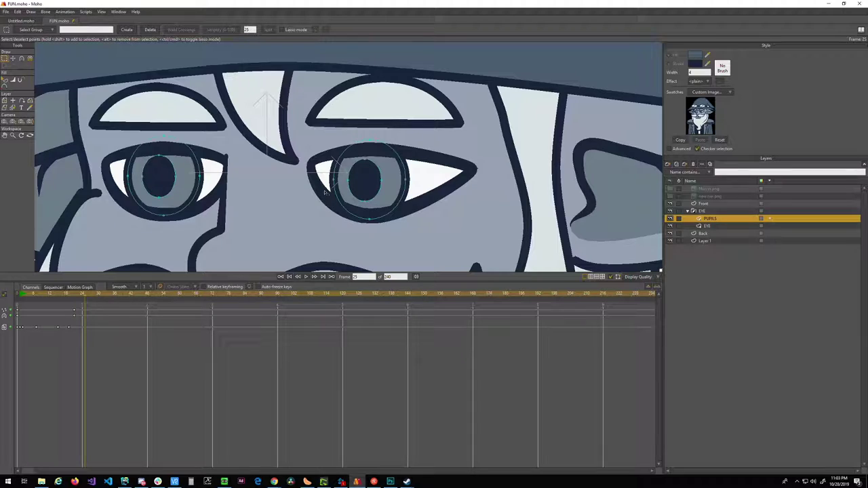
{"action": "left_click", "coordinate": [359, 184]}
{"action": "left_click", "coordinate": [342, 184], "text": "shift"}
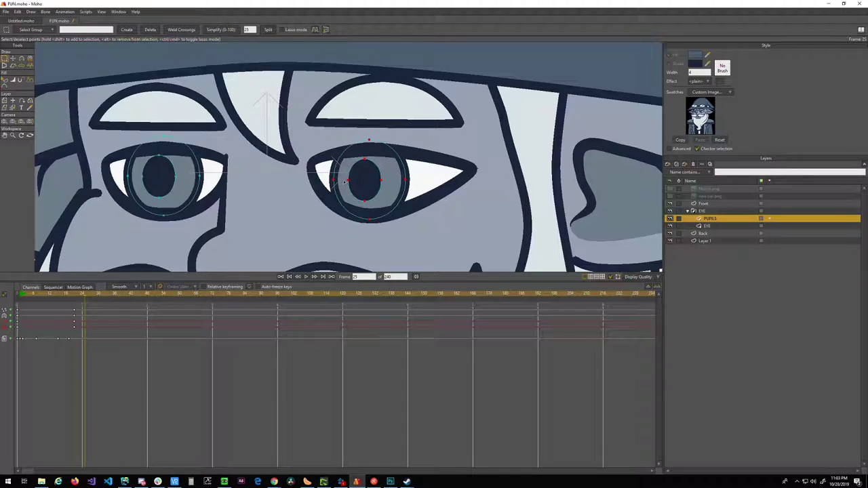
{"action": "key", "text": "t"}
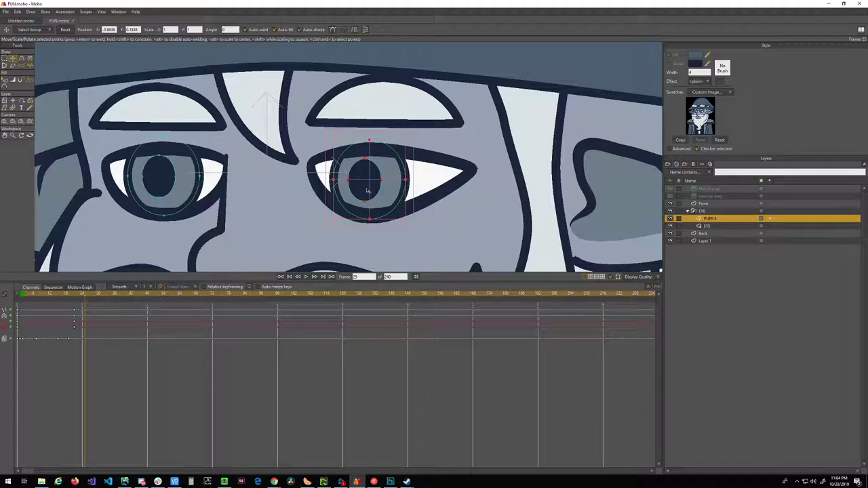
{"action": "left_click_drag", "start_coordinate": [363, 187], "coordinate": [378, 187]}
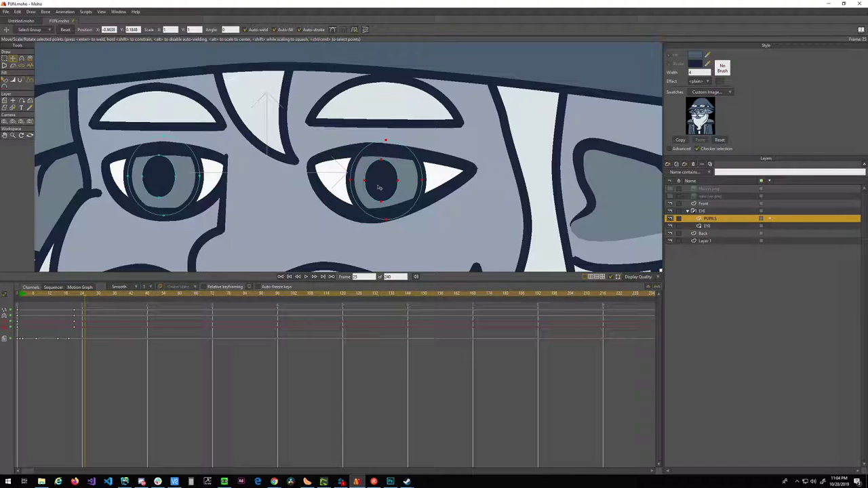
- Nudge only the inner pupil of the viewer's right eye slightly further toward the outer corner at frame 25
{"action": "key", "text": "g"}
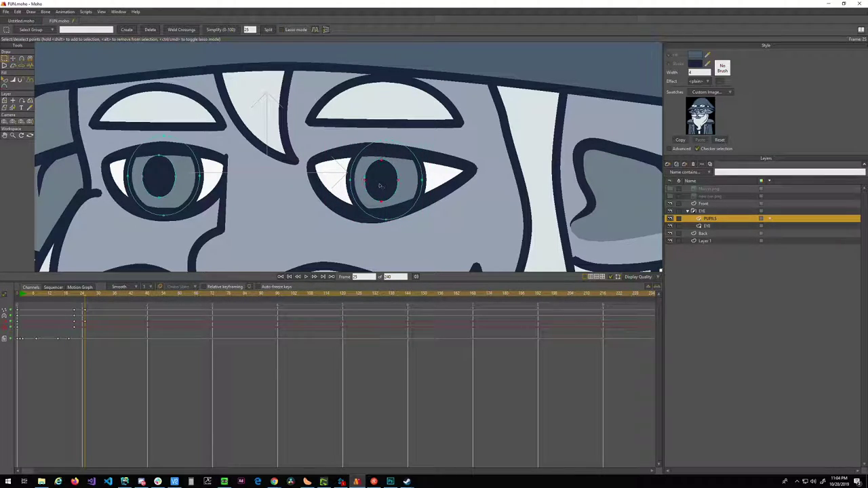
{"action": "key", "text": "t"}
{"action": "left_click_drag", "start_coordinate": [383, 184], "coordinate": [388, 182]}
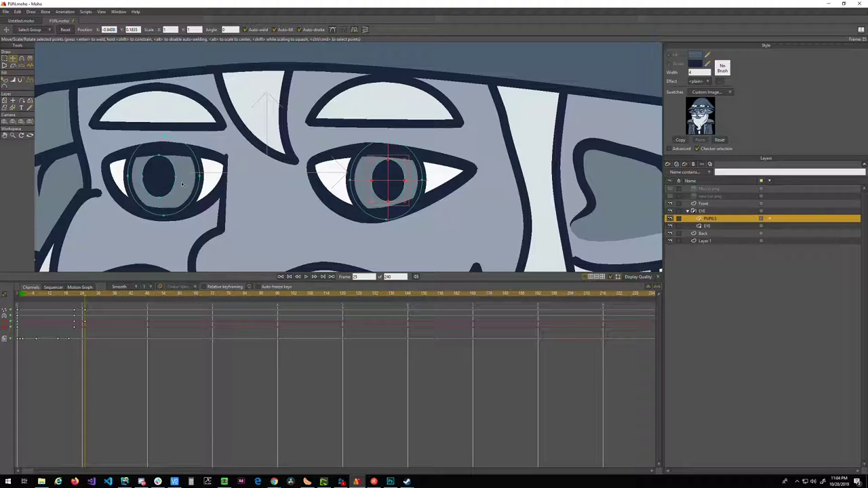
{"action": "left_click_drag", "start_coordinate": [394, 180], "coordinate": [392, 179]}
{"action": "left_click", "coordinate": [393, 179]}
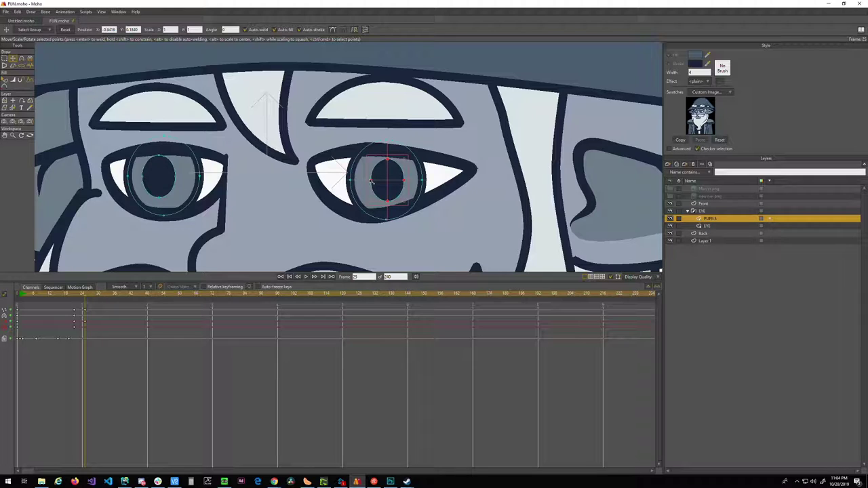
- Shift the iris and pupil of the viewer's left eye toward the nose at frame 25, offsetting the inner pupil slightly further
{"action": "key", "text": "g"}
{"action": "left_click", "coordinate": [156, 188]}
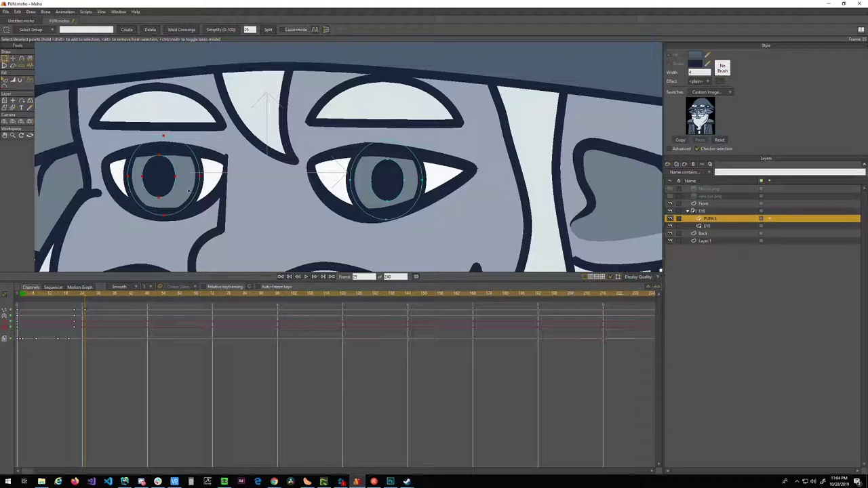
{"action": "key", "text": "t"}
{"action": "left_click_drag", "start_coordinate": [158, 188], "coordinate": [179, 186]}
{"action": "key", "text": "g"}
{"action": "key", "text": "t"}
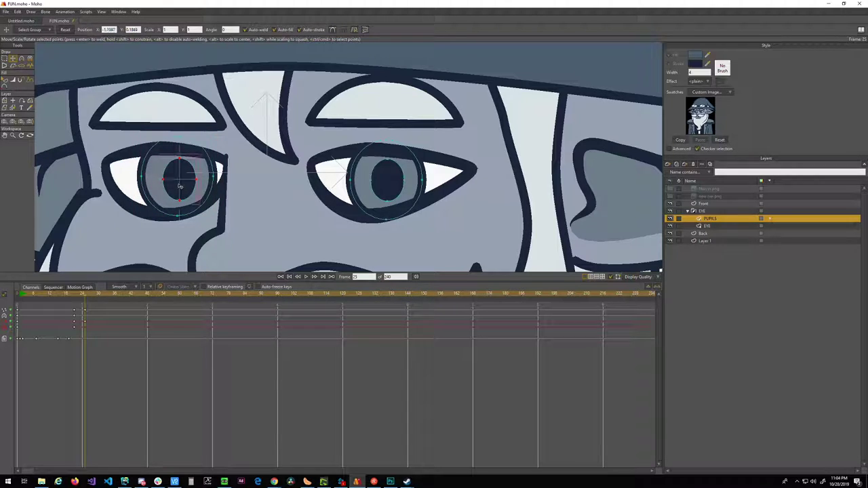
{"action": "scroll", "coordinate": [179, 187], "scroll_direction": "down", "scroll_amount": 4}
{"action": "left_click_drag", "start_coordinate": [234, 189], "coordinate": [302, 170]}
{"action": "scroll", "coordinate": [302, 169], "scroll_direction": "down", "scroll_amount": 4}
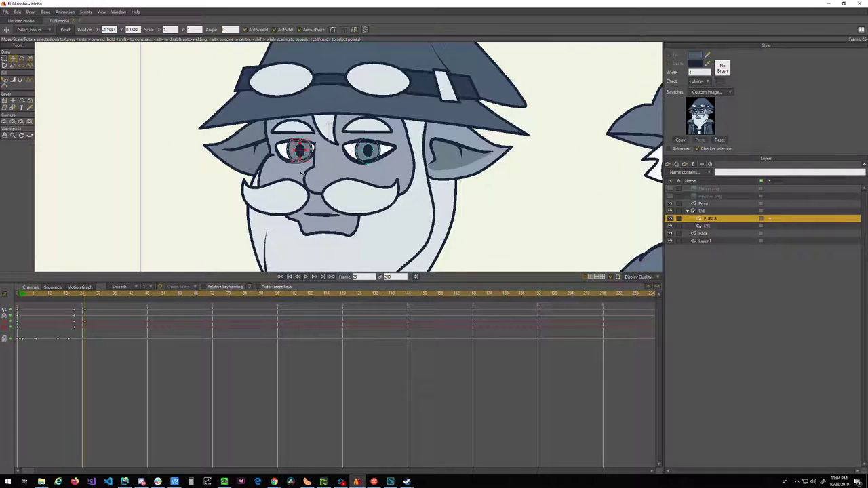
- Deselect the points and scrub the timeline up to frame 22 to review the pupil movement
{"action": "scroll", "coordinate": [302, 169], "scroll_direction": "up", "scroll_amount": 5}
{"action": "key", "text": "g"}
{"action": "left_click", "coordinate": [573, 217]}
{"action": "left_click_drag", "start_coordinate": [375, 174], "coordinate": [328, 213]}
{"action": "left_click_drag", "start_coordinate": [27, 295], "coordinate": [78, 296]}
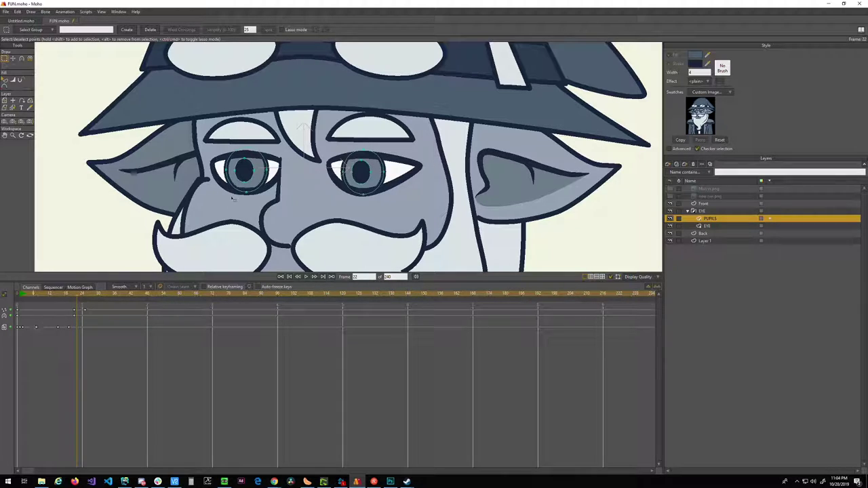
{"action": "scroll", "coordinate": [270, 197], "scroll_direction": "up", "scroll_amount": 5}
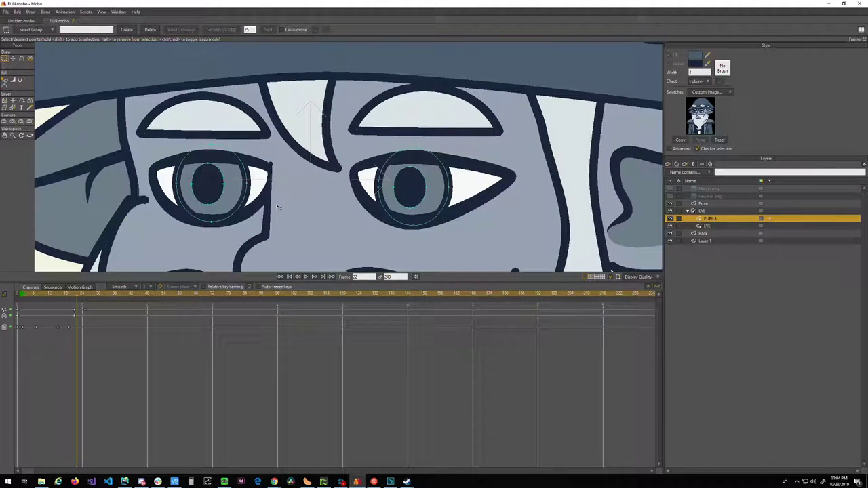
{"action": "left_click_drag", "start_coordinate": [286, 204], "coordinate": [262, 202]}
- Add point keyframes to the EYE layer at frame 30
{"action": "left_click_drag", "start_coordinate": [71, 296], "coordinate": [99, 302]}
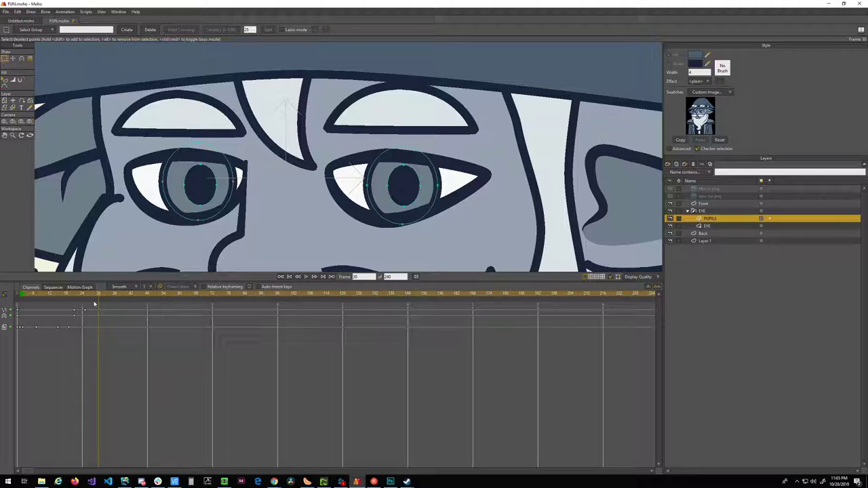
{"action": "scroll", "coordinate": [262, 179], "scroll_direction": "down", "scroll_amount": 2}
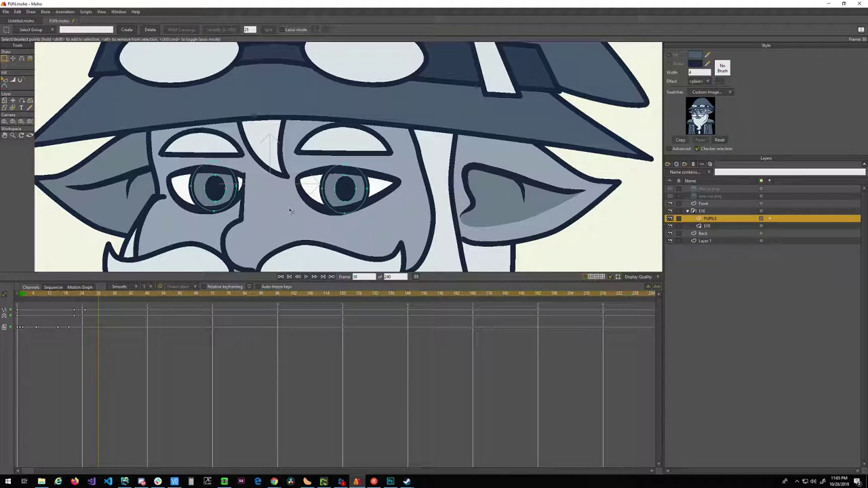
{"action": "scroll", "coordinate": [290, 210], "scroll_direction": "up", "scroll_amount": 2}
{"action": "scroll", "coordinate": [291, 211], "scroll_direction": "down", "scroll_amount": 3}
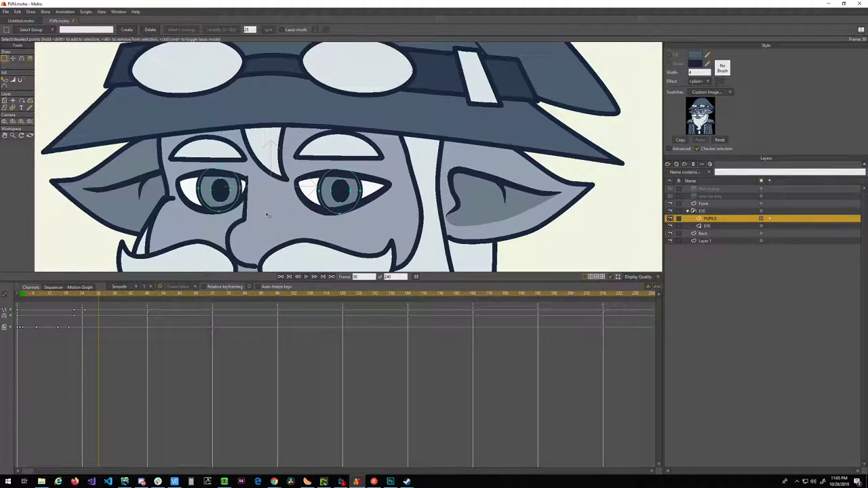
{"action": "left_click_drag", "start_coordinate": [288, 212], "coordinate": [324, 195]}
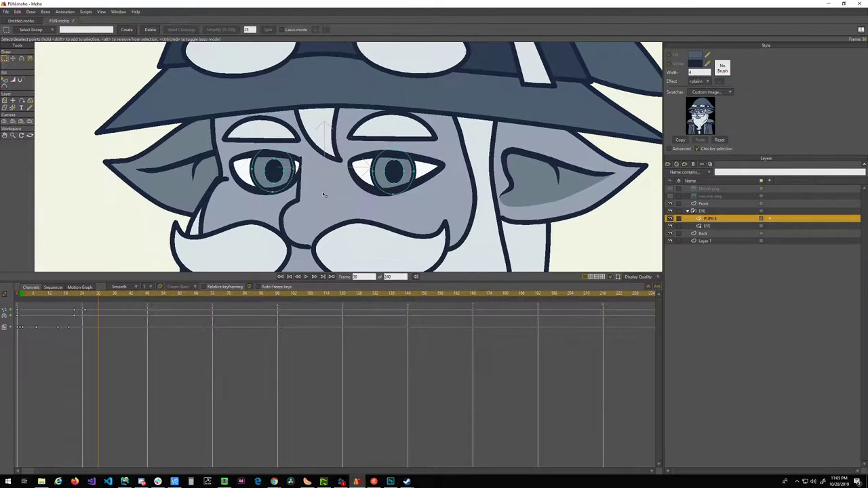
{"action": "left_click", "coordinate": [705, 225]}
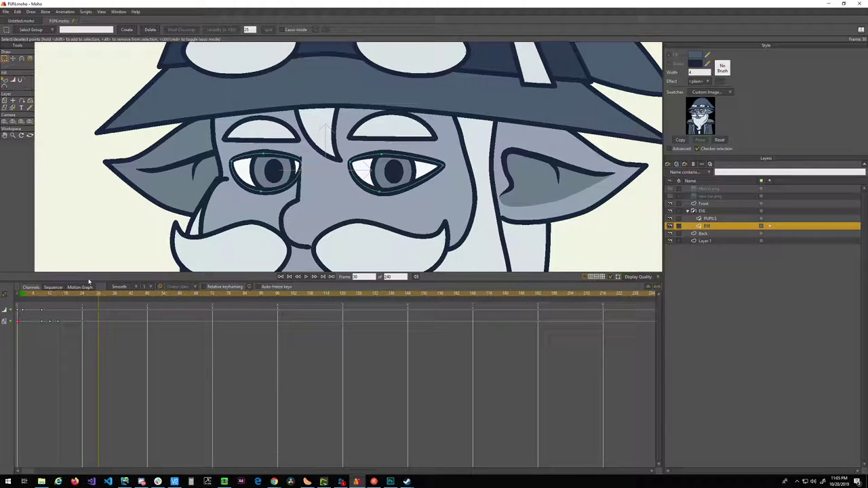
{"action": "key", "text": "ctrl+f"}
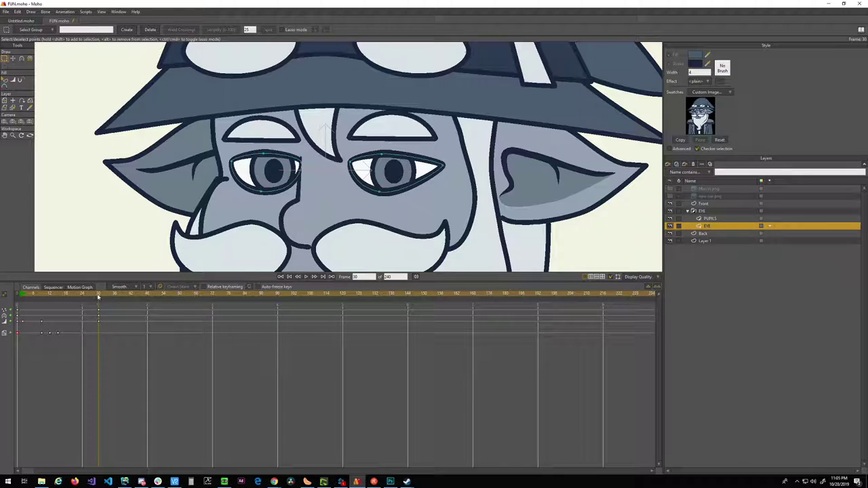
- At frame 33, squash the outline of the viewer's left eye vertically into a narrow, nearly closed slit
{"action": "left_click_drag", "start_coordinate": [99, 296], "coordinate": [106, 298]}
{"action": "scroll", "coordinate": [237, 185], "scroll_direction": "up", "scroll_amount": 3}
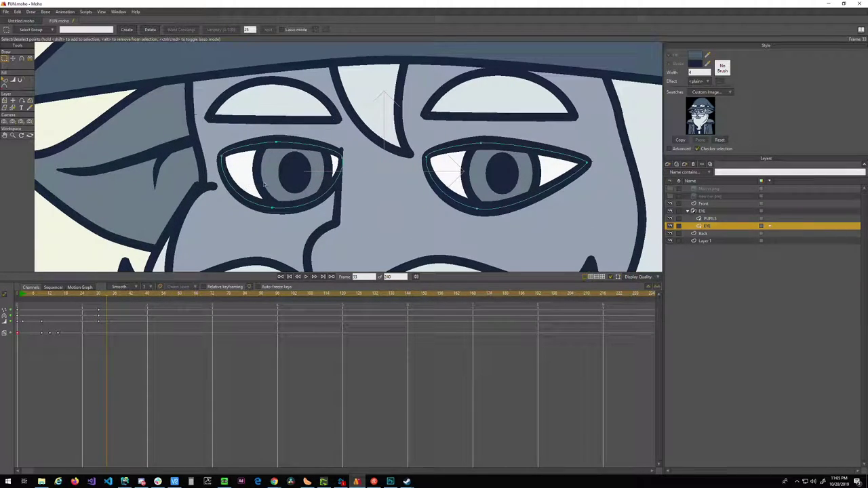
{"action": "double_click", "coordinate": [296, 210]}
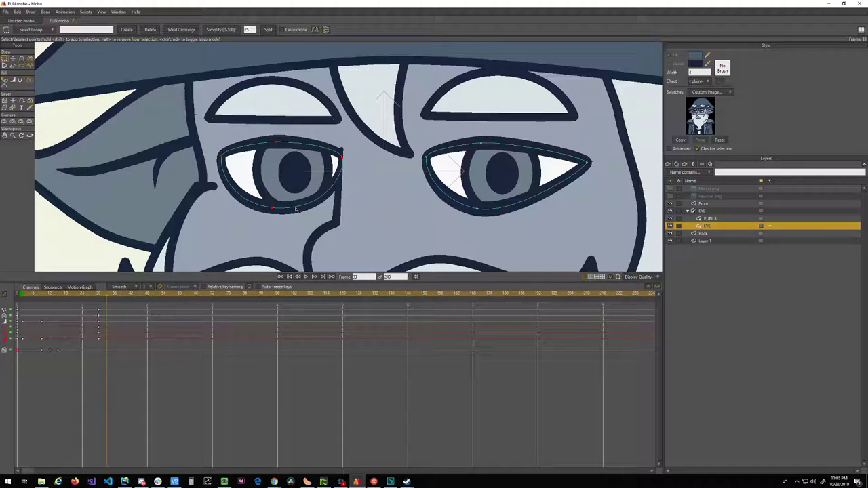
{"action": "key", "text": "t"}
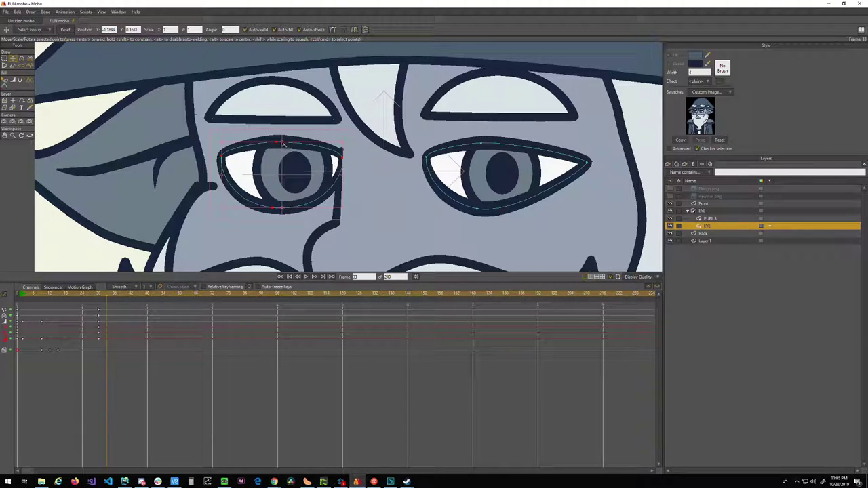
{"action": "left_click_drag", "start_coordinate": [283, 145], "coordinate": [281, 158]}
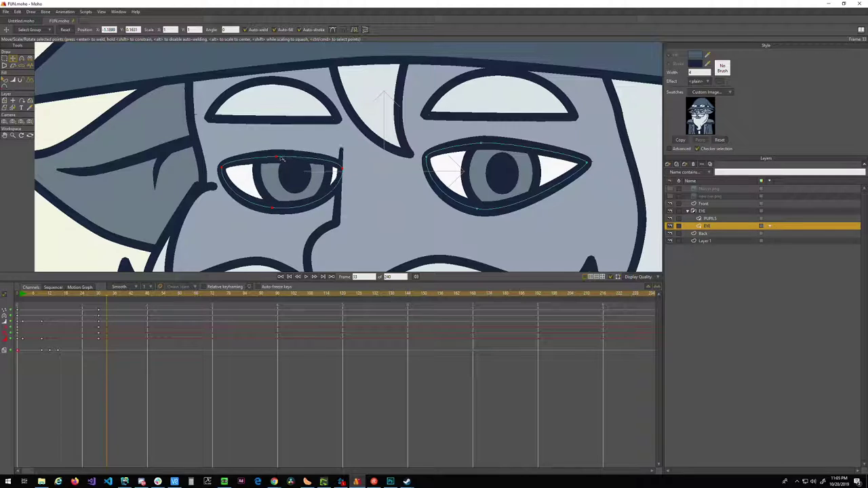
{"action": "left_click_drag", "start_coordinate": [274, 209], "coordinate": [284, 185]}
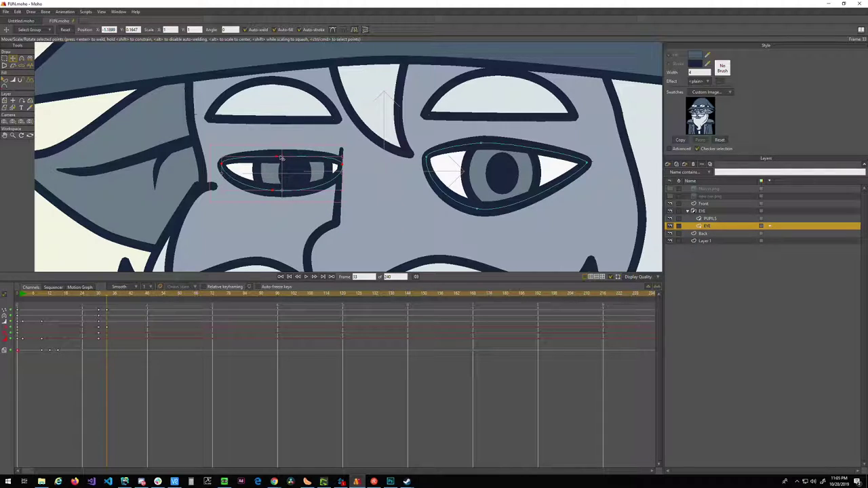
{"action": "left_click_drag", "start_coordinate": [206, 179], "coordinate": [206, 184]}
{"action": "left_click_drag", "start_coordinate": [282, 166], "coordinate": [283, 164]}
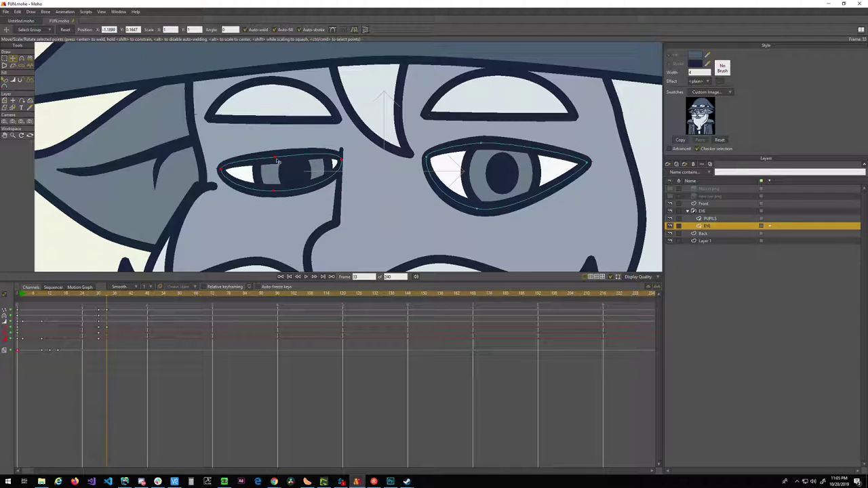
{"action": "left_click_drag", "start_coordinate": [282, 159], "coordinate": [282, 180]}
- Sharpen the closed eye's corner points at frame 33 by reducing their curvature, and scrub frames 30 to 33 to check the wink
{"action": "key", "text": "g"}
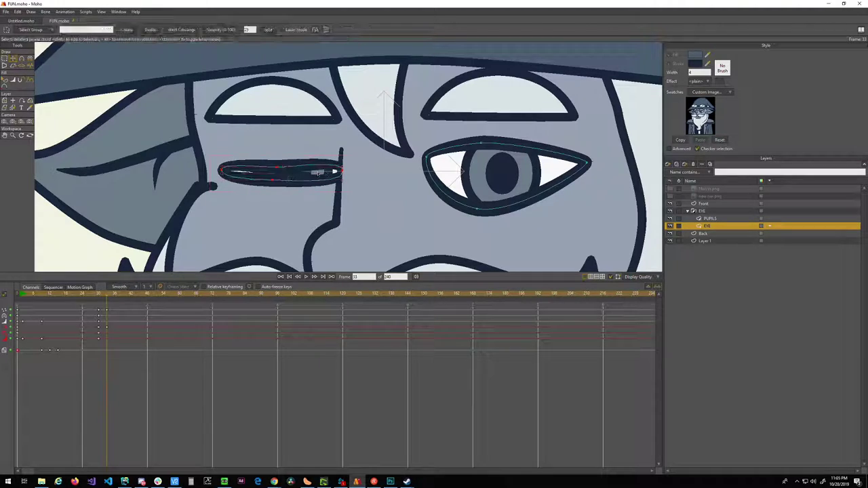
{"action": "left_click", "coordinate": [222, 170]}
{"action": "key", "text": "c"}
{"action": "left_click_drag", "start_coordinate": [222, 174], "coordinate": [167, 182]}
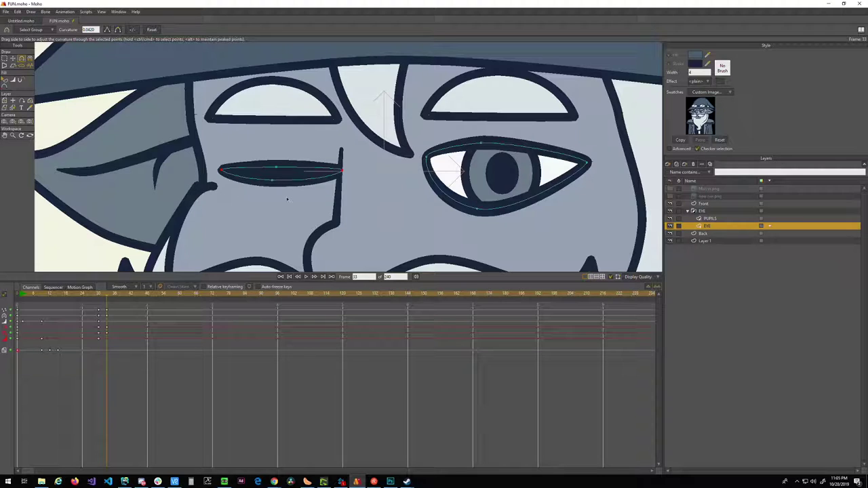
{"action": "scroll", "coordinate": [287, 195], "scroll_direction": "down", "scroll_amount": 3}
{"action": "scroll", "coordinate": [287, 194], "scroll_direction": "up", "scroll_amount": 1}
{"action": "scroll", "coordinate": [288, 202], "scroll_direction": "down", "scroll_amount": 1}
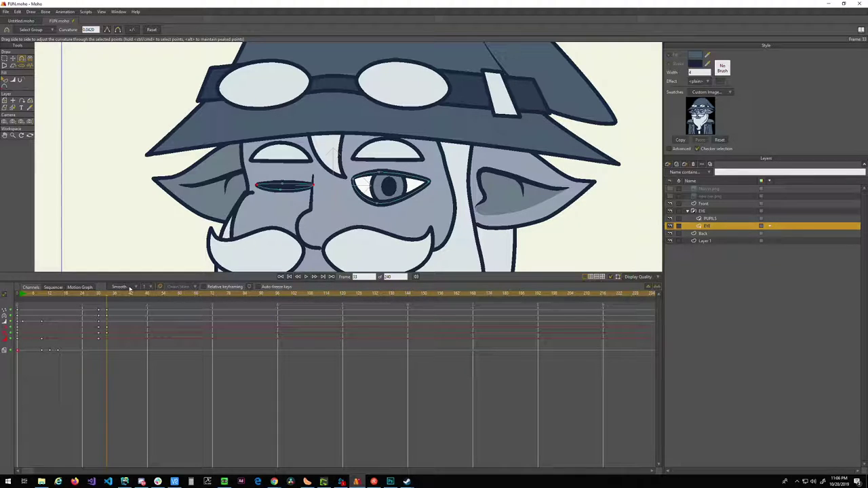
{"action": "mouse_move", "coordinate": [98, 294]}
{"action": "left_mouse_down"}
{"action": "mouse_move", "coordinate": [88, 294]}
{"action": "mouse_move", "coordinate": [116, 299]}
{"action": "mouse_move", "coordinate": [98, 296]}
{"action": "mouse_move", "coordinate": [107, 298]}
{"action": "left_mouse_up"}
{"action": "scroll", "coordinate": [255, 216], "scroll_direction": "up", "scroll_amount": 3}
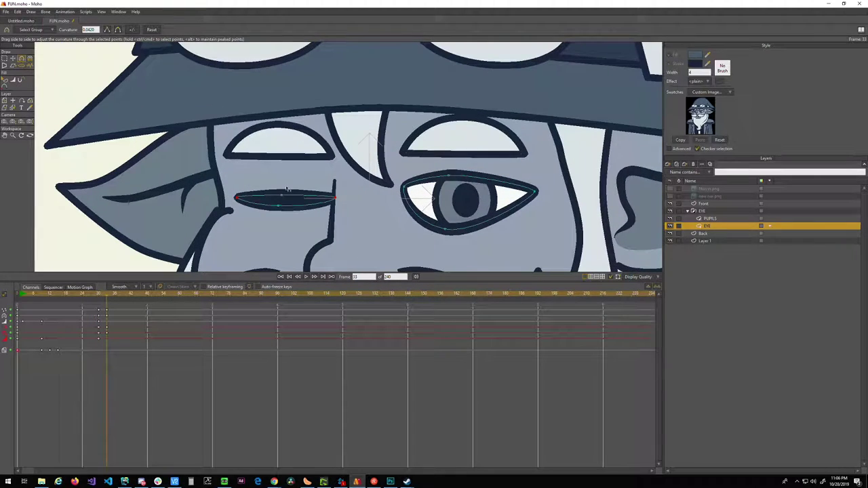
- Select the eyebrow above the closed eye on the Front layer and add point keyframes at frames 29 and 33
{"action": "key", "text": "g"}
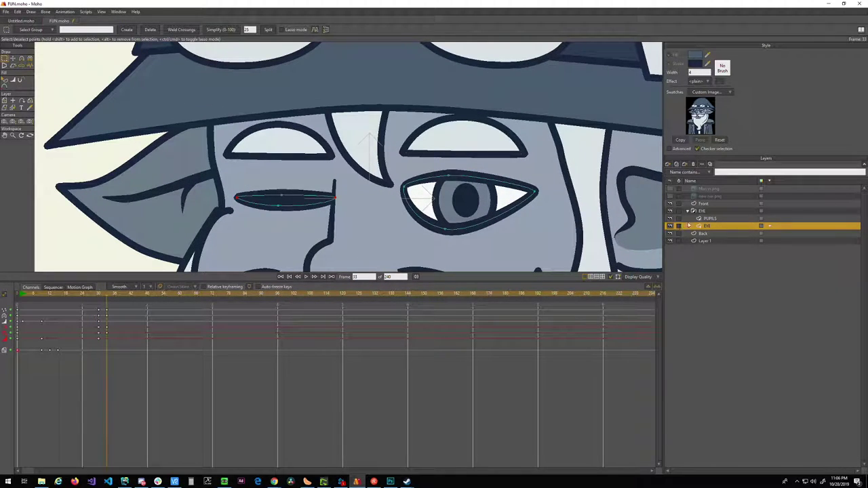
{"action": "left_click", "coordinate": [705, 204]}
{"action": "double_click", "coordinate": [295, 155]}
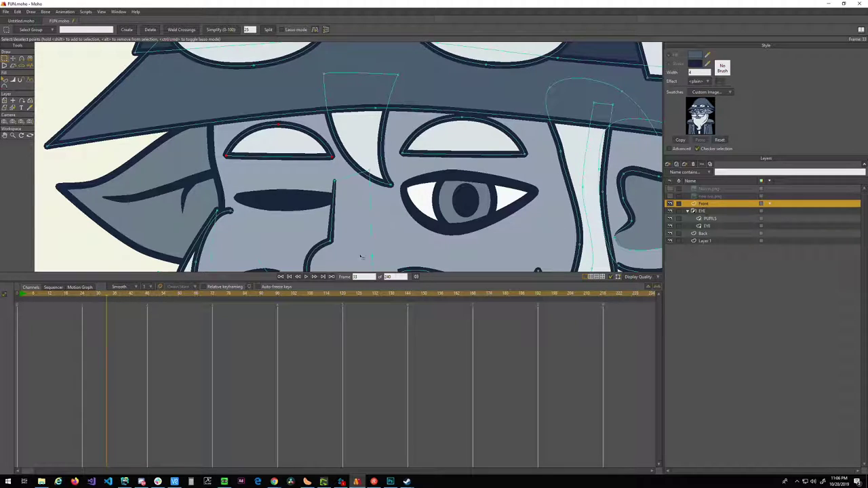
{"action": "key", "text": "ctrl+f"}
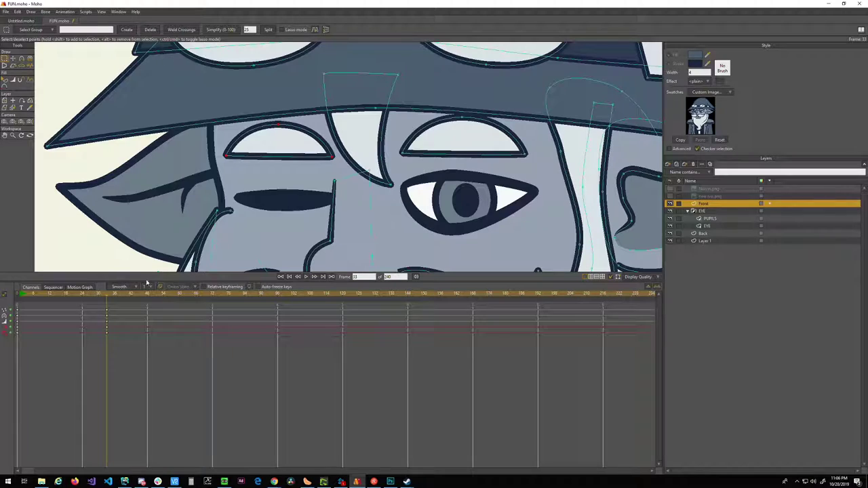
{"action": "mouse_move", "coordinate": [106, 296]}
{"action": "left_mouse_down"}
{"action": "mouse_move", "coordinate": [96, 299]}
{"action": "mouse_move", "coordinate": [106, 299]}
{"action": "left_mouse_up"}
- Lower the eyebrow over the closed eye at frame 33 and tilt it down toward the nose
{"action": "key", "text": "t"}
{"action": "left_click_drag", "start_coordinate": [284, 149], "coordinate": [281, 168]}
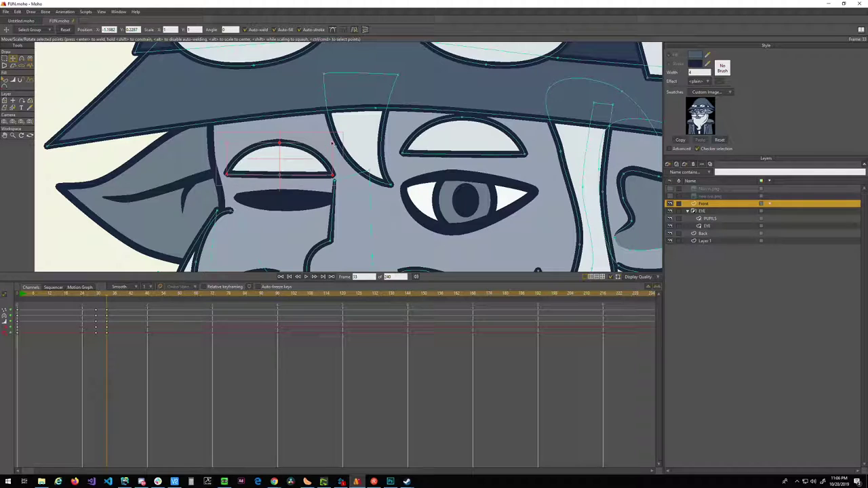
{"action": "left_click_drag", "start_coordinate": [334, 144], "coordinate": [335, 151]}
{"action": "left_click_drag", "start_coordinate": [286, 165], "coordinate": [284, 167]}
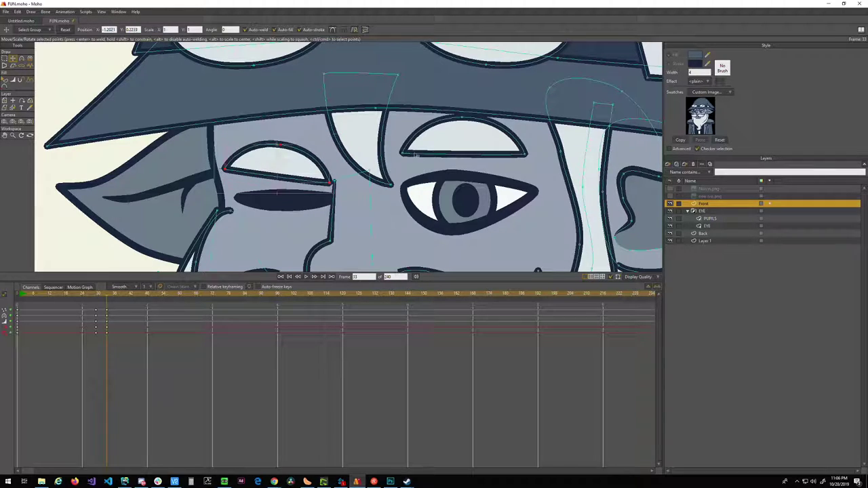
- Raise the eyebrow over the open eye at frame 33 and tilt it so its inner end sits higher
{"action": "left_click", "coordinate": [432, 144]}
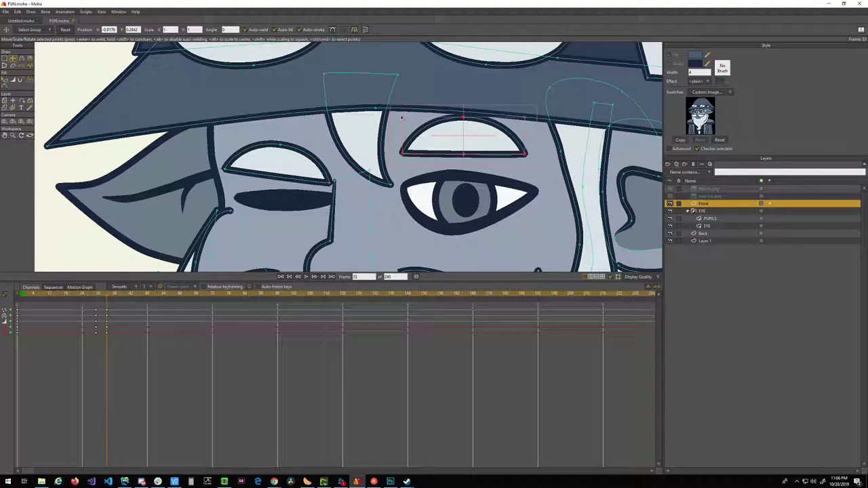
{"action": "left_click_drag", "start_coordinate": [401, 118], "coordinate": [450, 124]}
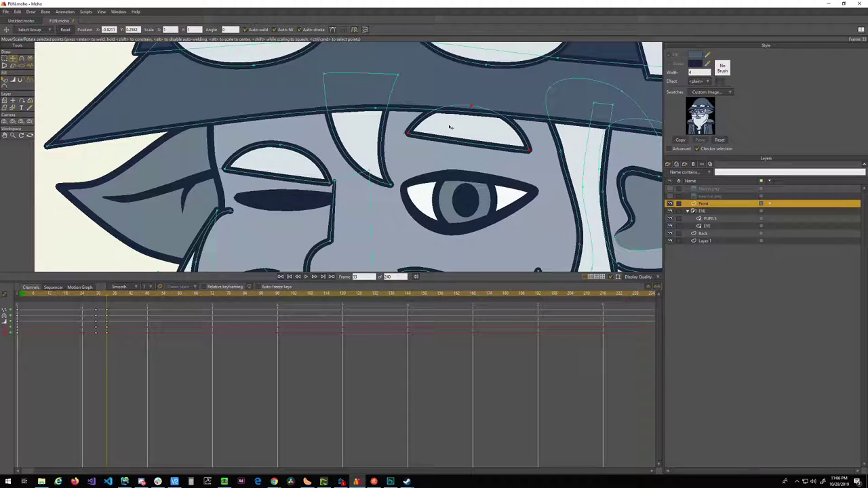
{"action": "left_click_drag", "start_coordinate": [437, 157], "coordinate": [393, 139]}
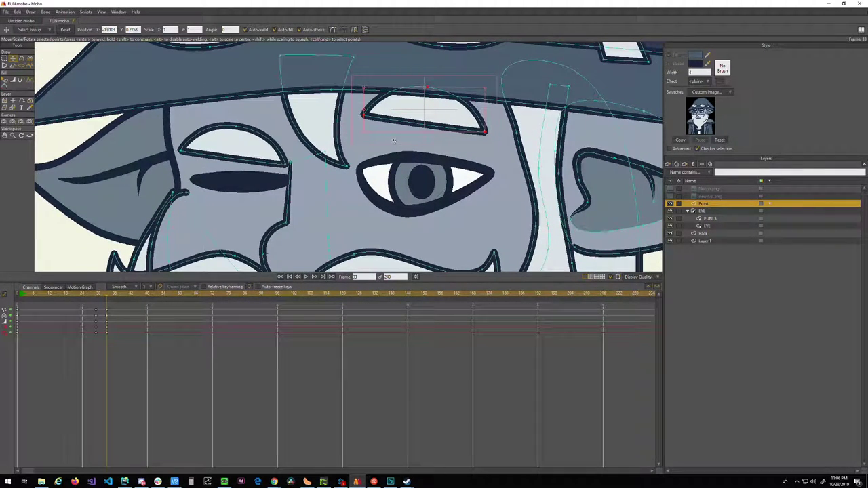
{"action": "scroll", "coordinate": [353, 159], "scroll_direction": "down", "scroll_amount": 5}
{"action": "scroll", "coordinate": [354, 159], "scroll_direction": "up", "scroll_amount": 2}
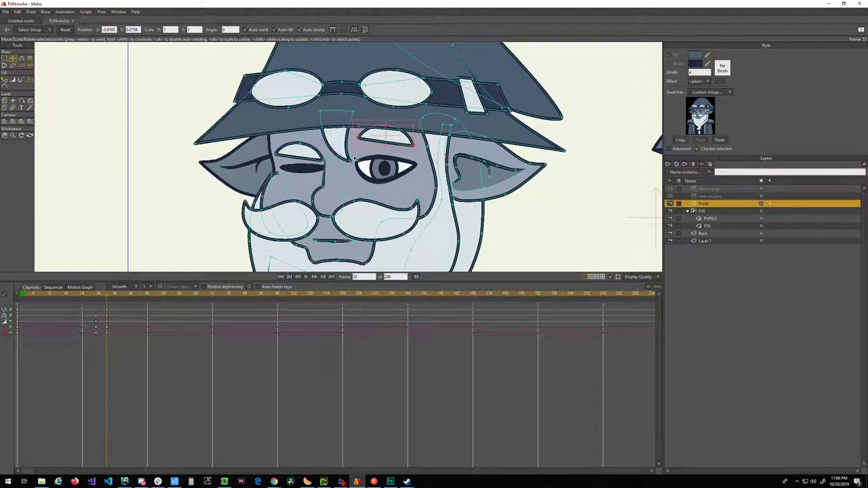
- Scrub the timeline from frame 24 to 35 to check the wink together with both eyebrow movements
{"action": "scroll", "coordinate": [352, 158], "scroll_direction": "up", "scroll_amount": 3}
{"action": "left_click_drag", "start_coordinate": [82, 296], "coordinate": [111, 298]}
{"action": "scroll", "coordinate": [257, 206], "scroll_direction": "down", "scroll_amount": 3}
{"action": "left_click_drag", "start_coordinate": [263, 205], "coordinate": [284, 185]}
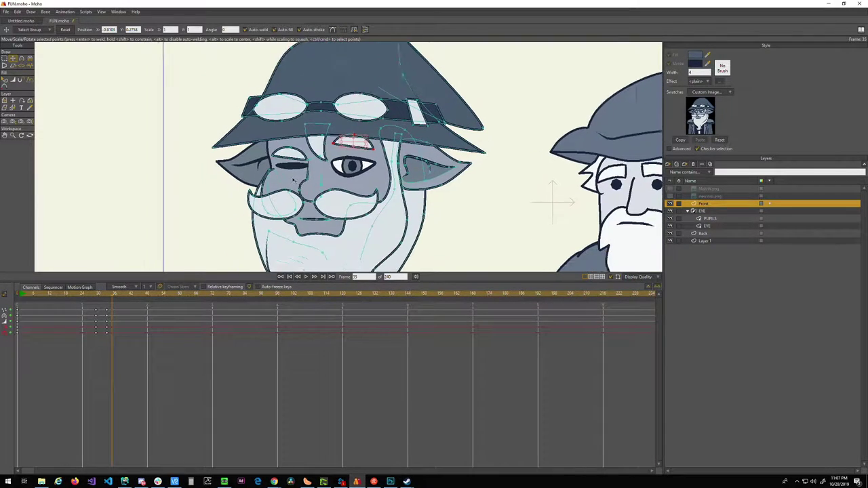
{"action": "scroll", "coordinate": [308, 161], "scroll_direction": "down", "scroll_amount": 1}
{"action": "scroll", "coordinate": [308, 161], "scroll_direction": "up", "scroll_amount": 2}
{"action": "left_click_drag", "start_coordinate": [327, 148], "coordinate": [276, 201]}
{"action": "scroll", "coordinate": [276, 201], "scroll_direction": "down", "scroll_amount": 1}
{"action": "scroll", "coordinate": [276, 202], "scroll_direction": "up", "scroll_amount": 2}
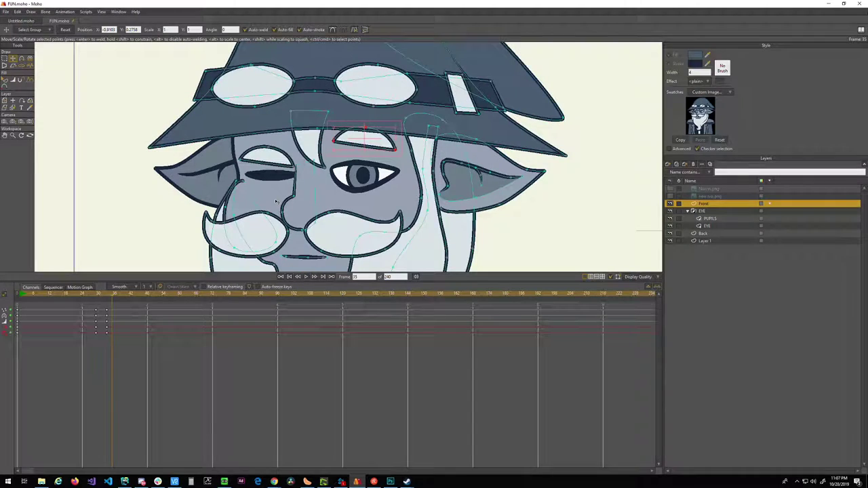
{"action": "scroll", "coordinate": [276, 202], "scroll_direction": "up", "scroll_amount": 1}
{"action": "scroll", "coordinate": [276, 201], "scroll_direction": "down", "scroll_amount": 2}
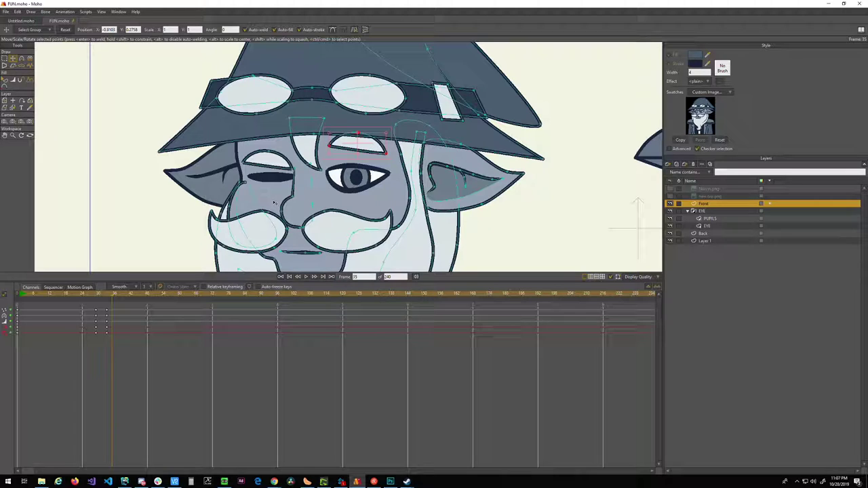
{"action": "scroll", "coordinate": [275, 202], "scroll_direction": "up", "scroll_amount": 1}
{"action": "scroll", "coordinate": [274, 202], "scroll_direction": "down", "scroll_amount": 1}
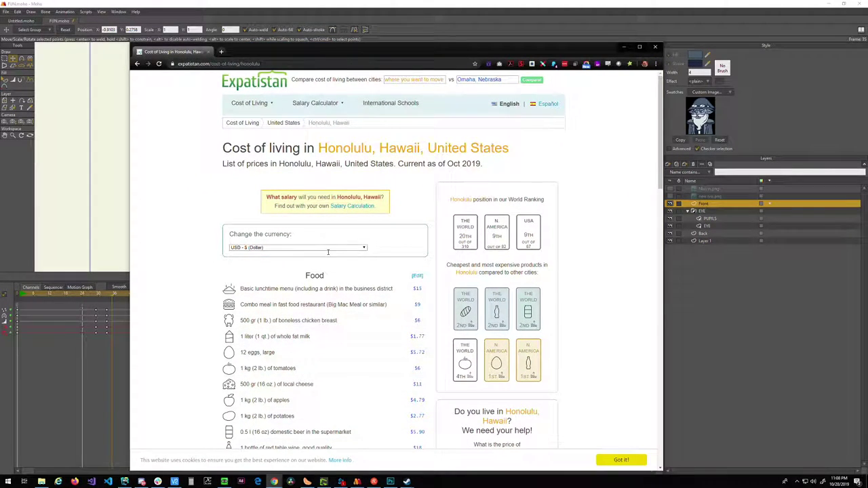
- Examine the food and housing prices on Expatistan's cost-of-living page for Honolulu in the browser
{"action": "scroll", "coordinate": [339, 240], "scroll_direction": "down", "scroll_amount": 2}
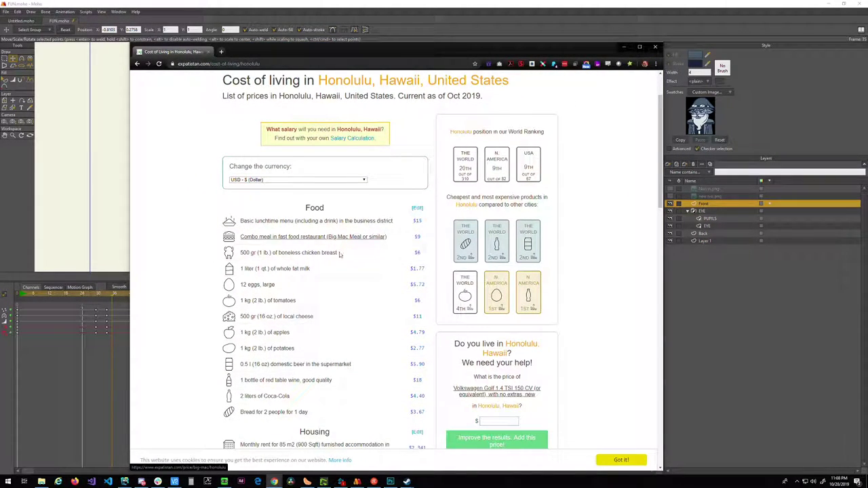
{"action": "scroll", "coordinate": [340, 278], "scroll_direction": "down", "scroll_amount": 1}
{"action": "scroll", "coordinate": [341, 278], "scroll_direction": "down", "scroll_amount": 3}
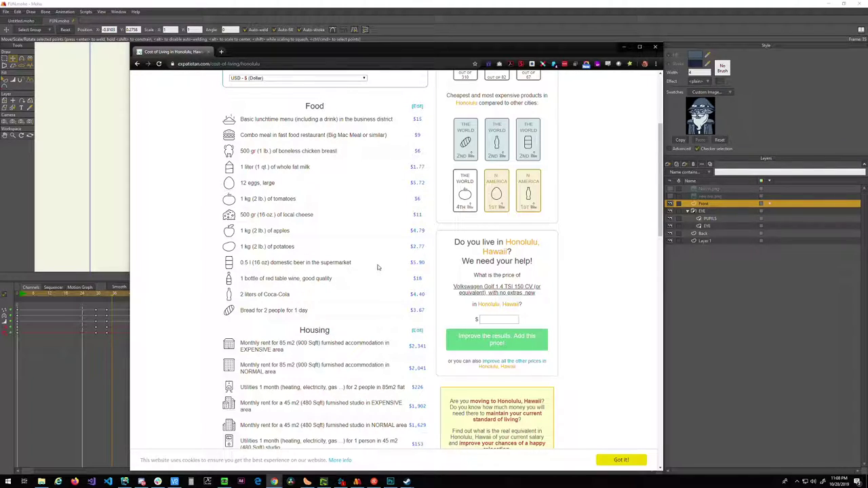
{"action": "scroll", "coordinate": [361, 264], "scroll_direction": "down", "scroll_amount": 1}
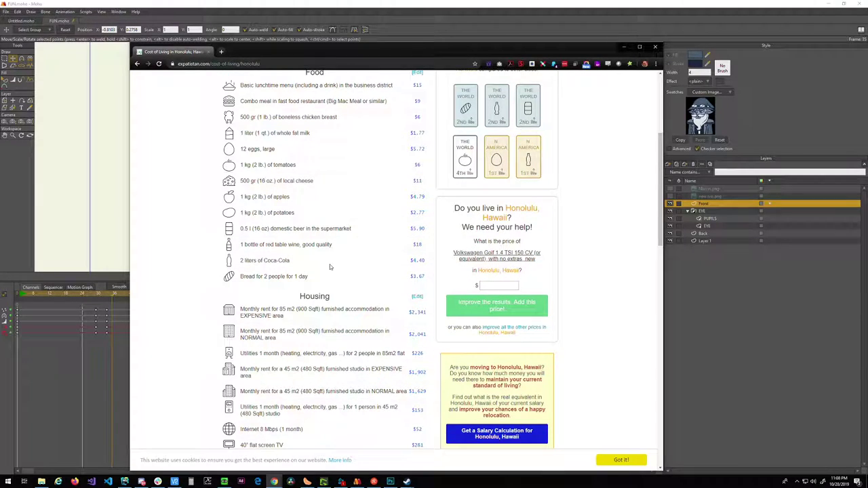
{"action": "scroll", "coordinate": [310, 273], "scroll_direction": "up", "scroll_amount": 2}
{"action": "scroll", "coordinate": [266, 278], "scroll_direction": "down", "scroll_amount": 2}
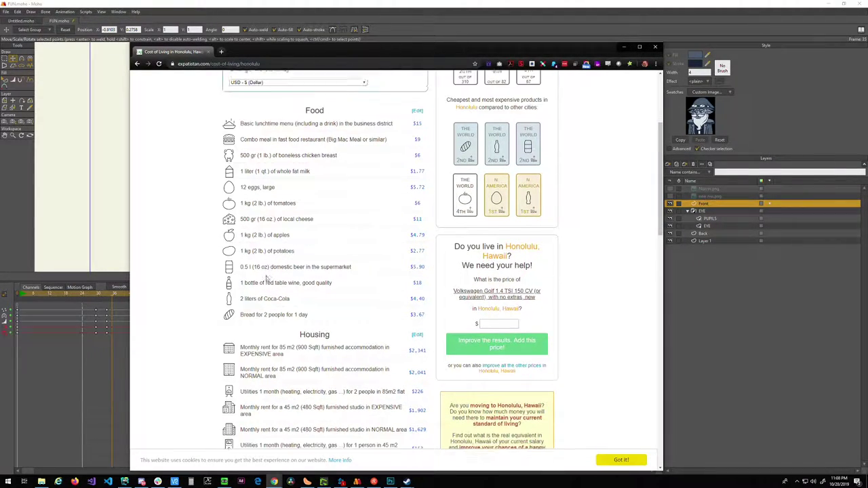
{"action": "scroll", "coordinate": [266, 278], "scroll_direction": "down", "scroll_amount": 3}
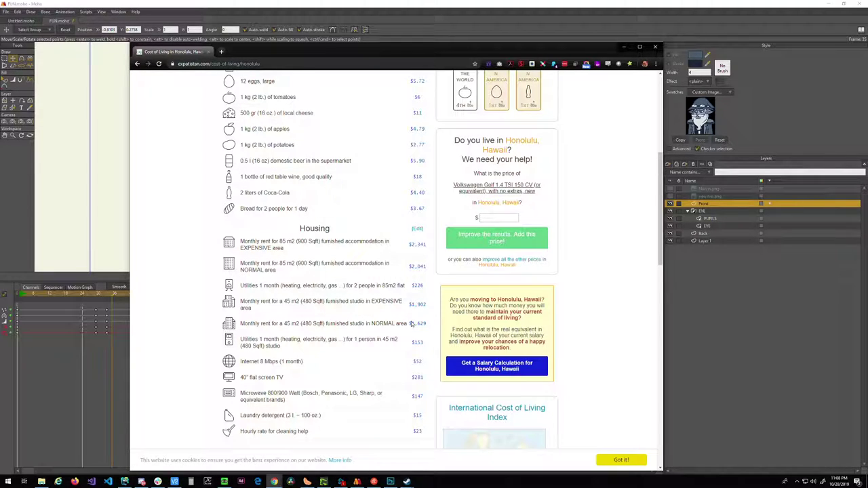
{"action": "scroll", "coordinate": [411, 323], "scroll_direction": "down", "scroll_amount": 1}
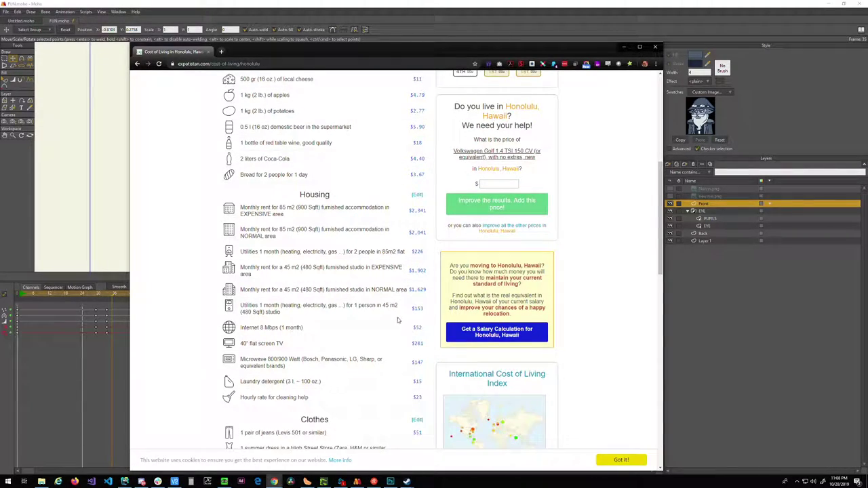
- Examine the clothes and transportation prices on the Honolulu page, continuing down to personal care
{"action": "scroll", "coordinate": [397, 318], "scroll_direction": "down", "scroll_amount": 3}
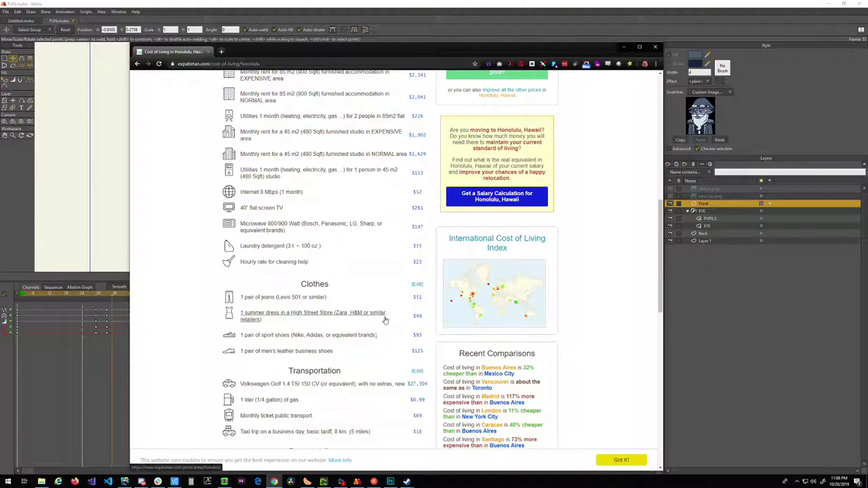
{"action": "scroll", "coordinate": [415, 303], "scroll_direction": "down", "scroll_amount": 1}
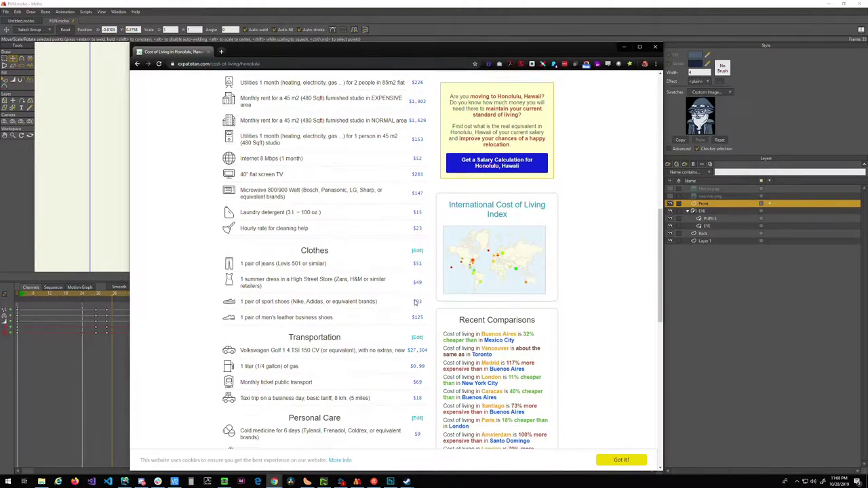
{"action": "scroll", "coordinate": [414, 304], "scroll_direction": "down", "scroll_amount": 1}
{"action": "scroll", "coordinate": [410, 333], "scroll_direction": "down", "scroll_amount": 1}
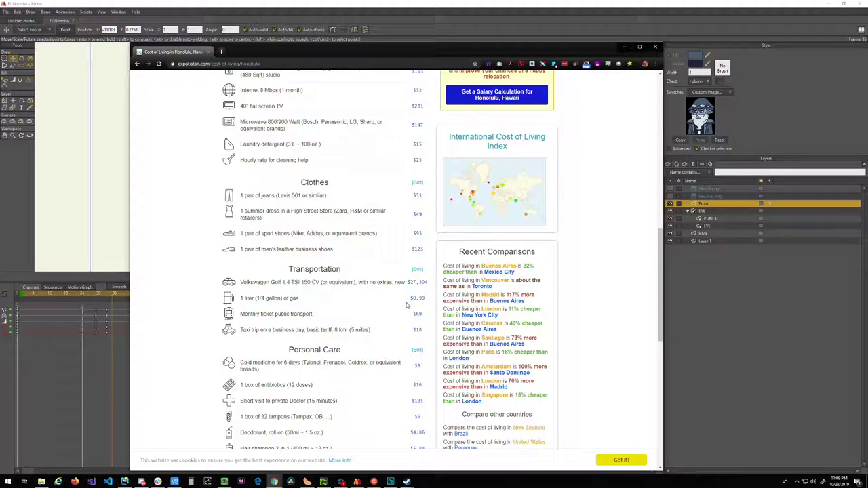
{"action": "scroll", "coordinate": [403, 307], "scroll_direction": "down", "scroll_amount": 3}
{"action": "scroll", "coordinate": [403, 307], "scroll_direction": "down", "scroll_amount": 5}
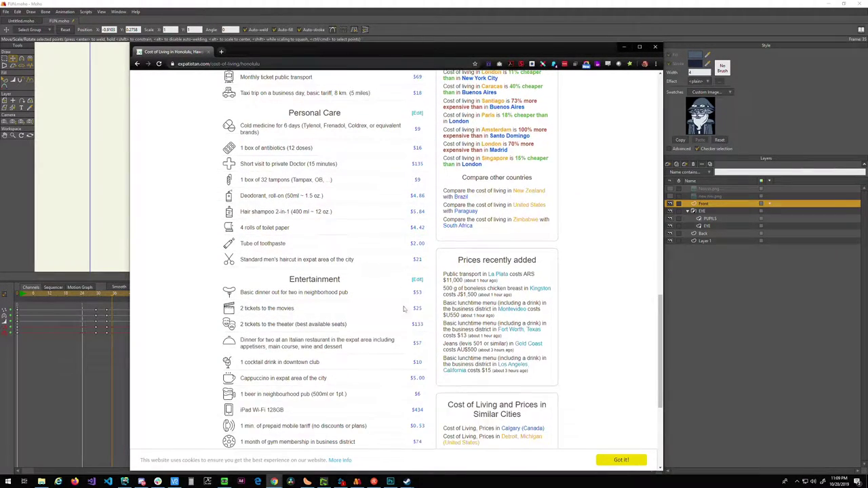
- Examine the personal care and entertainment prices and the data reliability note on the Honolulu page
{"action": "scroll", "coordinate": [404, 310], "scroll_direction": "up", "scroll_amount": 4}
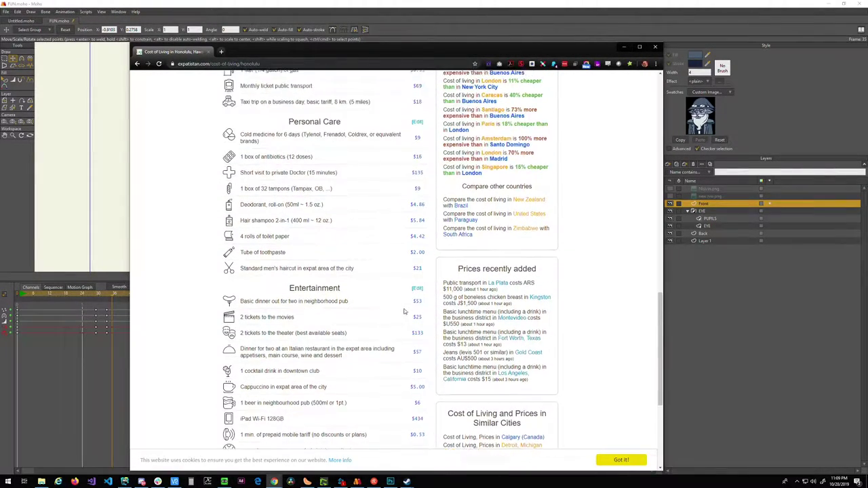
{"action": "scroll", "coordinate": [402, 317], "scroll_direction": "down", "scroll_amount": 4}
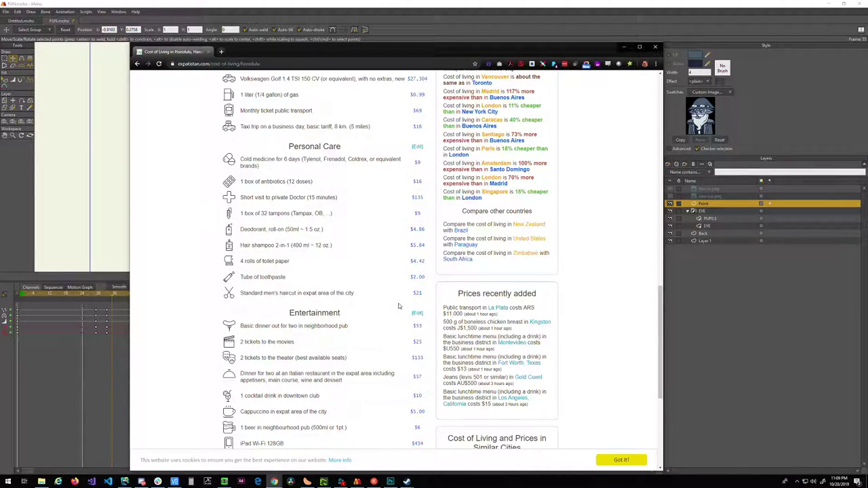
{"action": "scroll", "coordinate": [399, 306], "scroll_direction": "down", "scroll_amount": 2}
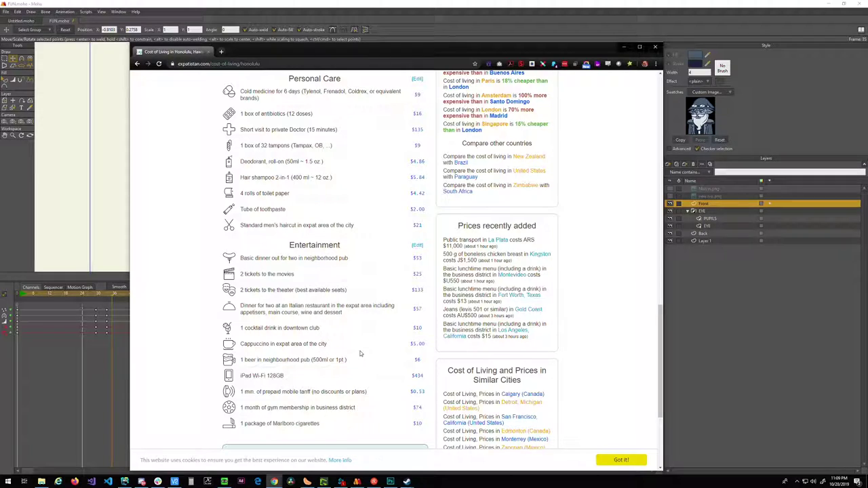
{"action": "scroll", "coordinate": [366, 349], "scroll_direction": "down", "scroll_amount": 1}
{"action": "scroll", "coordinate": [405, 312], "scroll_direction": "down", "scroll_amount": 2}
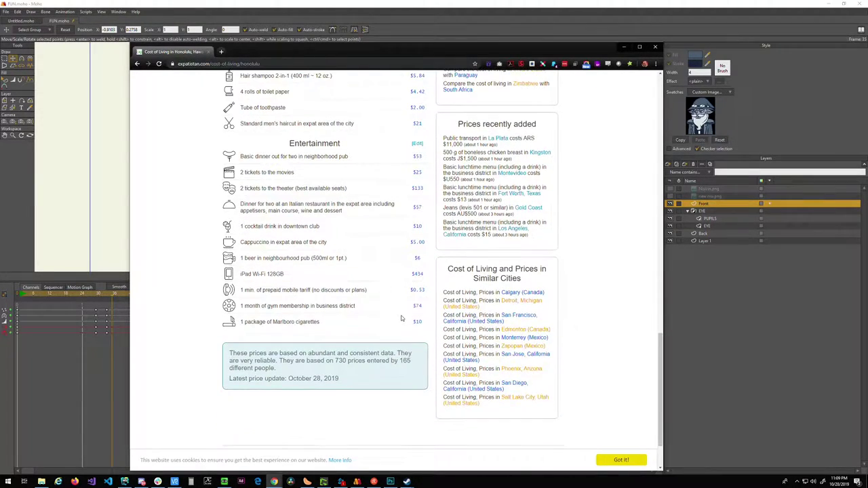
{"action": "scroll", "coordinate": [398, 317], "scroll_direction": "down", "scroll_amount": 2}
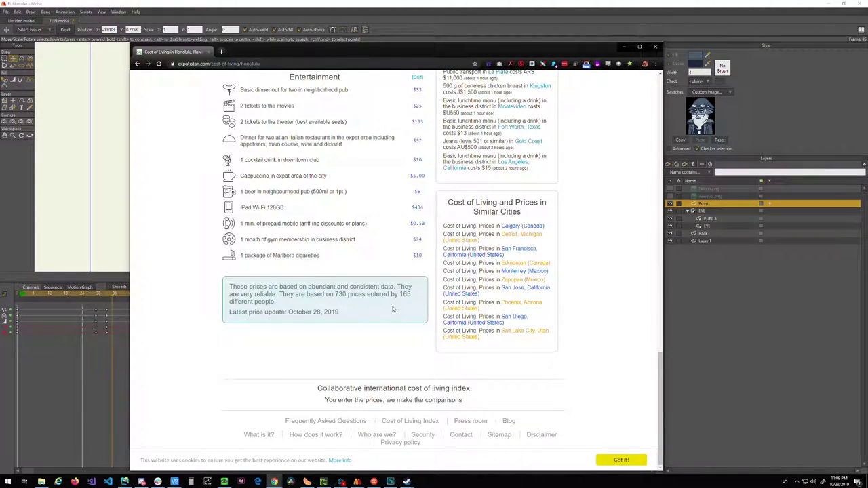
{"action": "scroll", "coordinate": [395, 310], "scroll_direction": "up", "scroll_amount": 1}
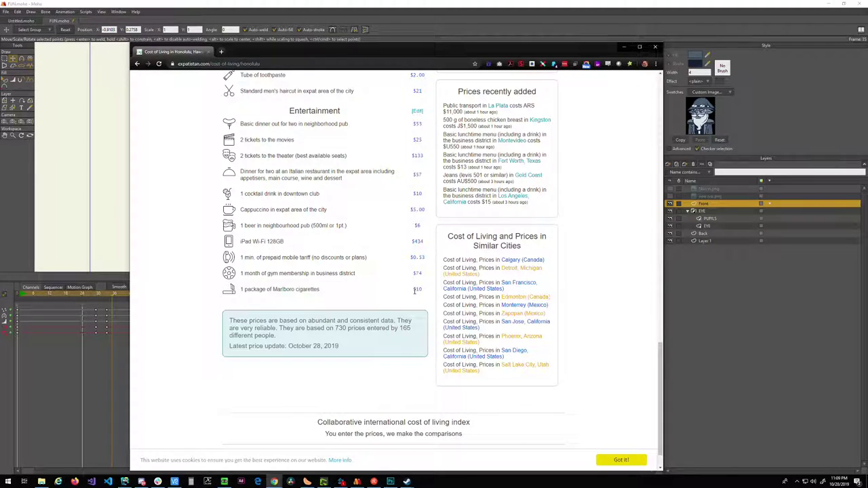
{"action": "scroll", "coordinate": [417, 299], "scroll_direction": "up", "scroll_amount": 2}
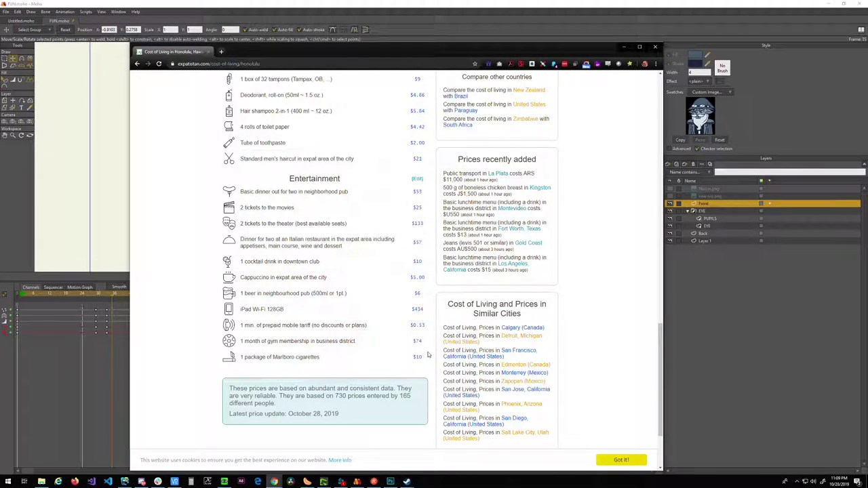
{"action": "scroll", "coordinate": [410, 365], "scroll_direction": "up", "scroll_amount": 1}
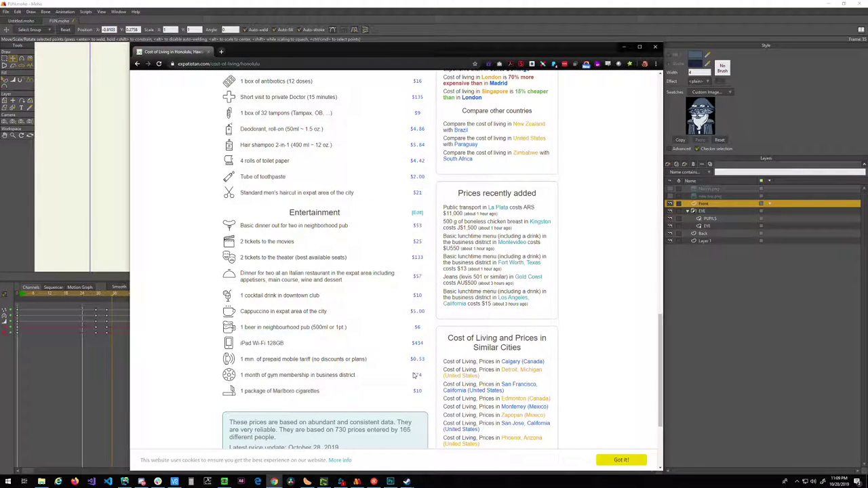
{"action": "scroll", "coordinate": [371, 364], "scroll_direction": "up", "scroll_amount": 1}
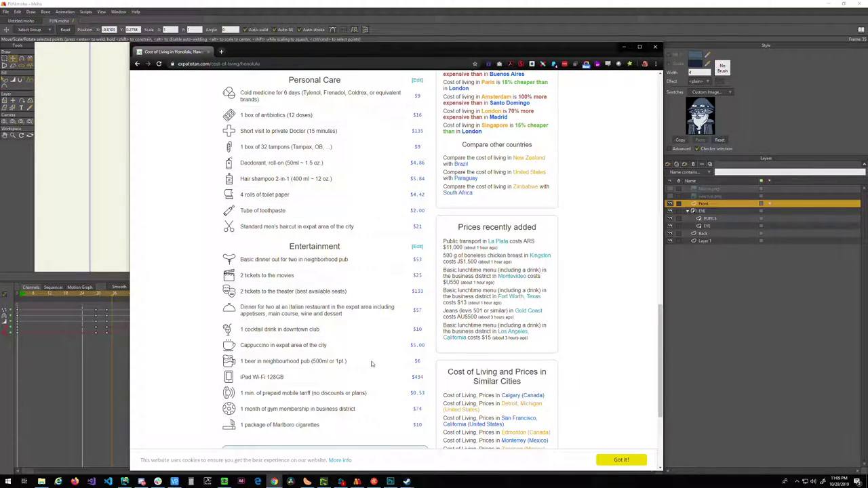
- Return to the "milk in hawaii" search results, open Numbeo's Honolulu cost-of-living page and highlight the one-gallon milk price
{"action": "scroll", "coordinate": [368, 365], "scroll_direction": "up", "scroll_amount": 6}
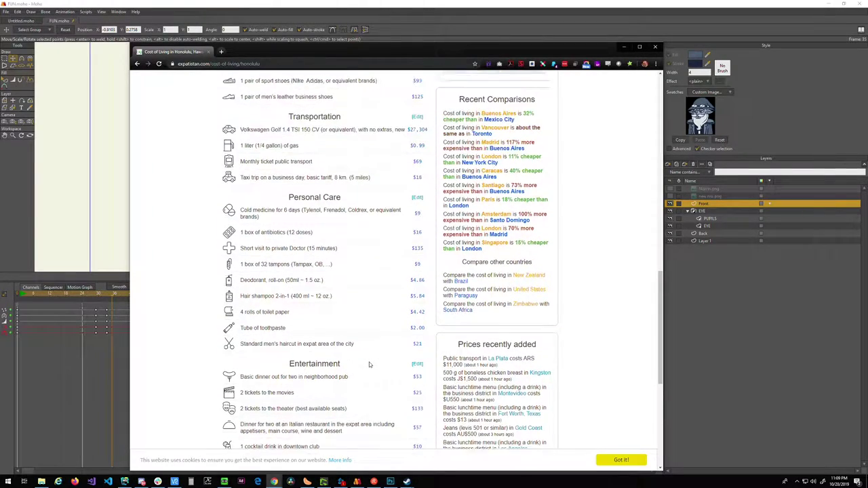
{"action": "scroll", "coordinate": [369, 366], "scroll_direction": "up", "scroll_amount": 20}
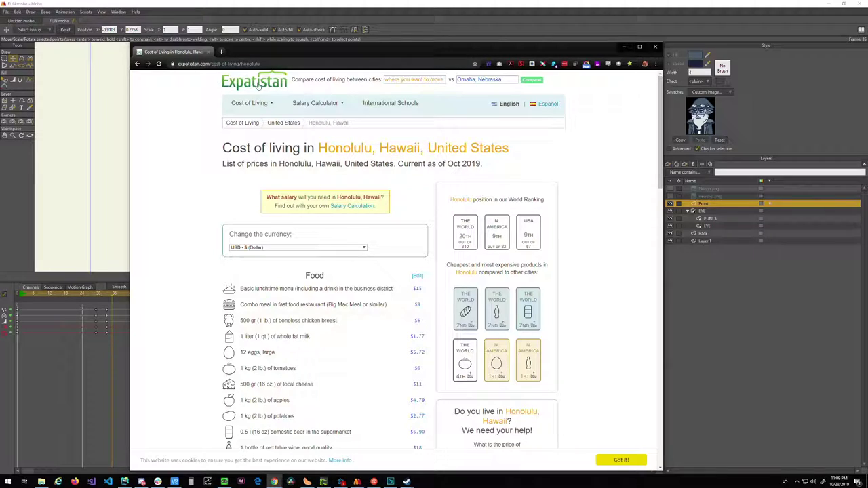
{"action": "left_click", "coordinate": [137, 64]}
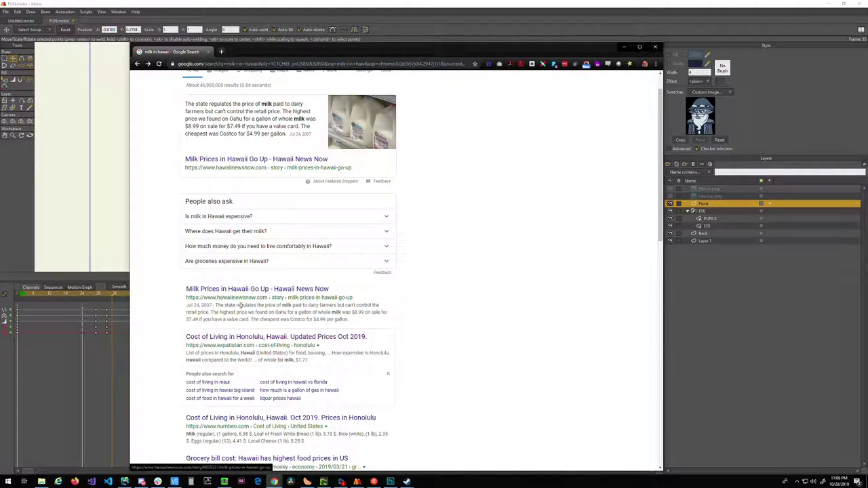
{"action": "scroll", "coordinate": [246, 314], "scroll_direction": "down", "scroll_amount": 3}
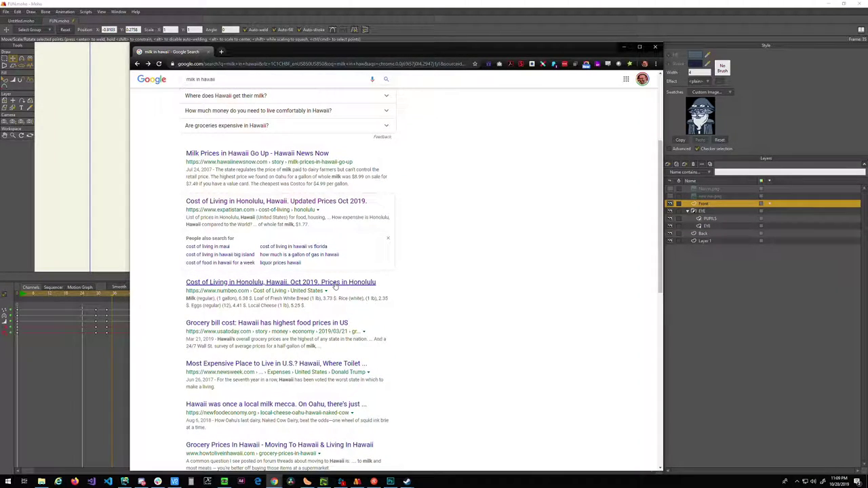
{"action": "left_click", "coordinate": [335, 282]}
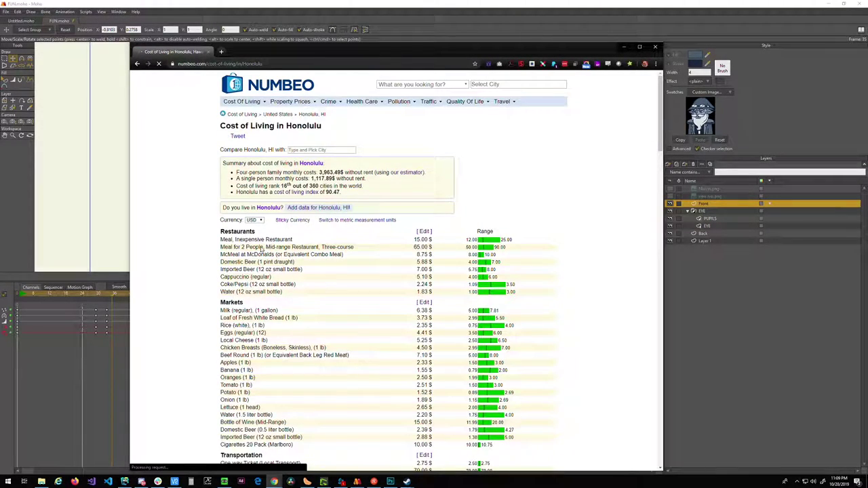
{"action": "left_click_drag", "start_coordinate": [415, 311], "coordinate": [439, 313]}
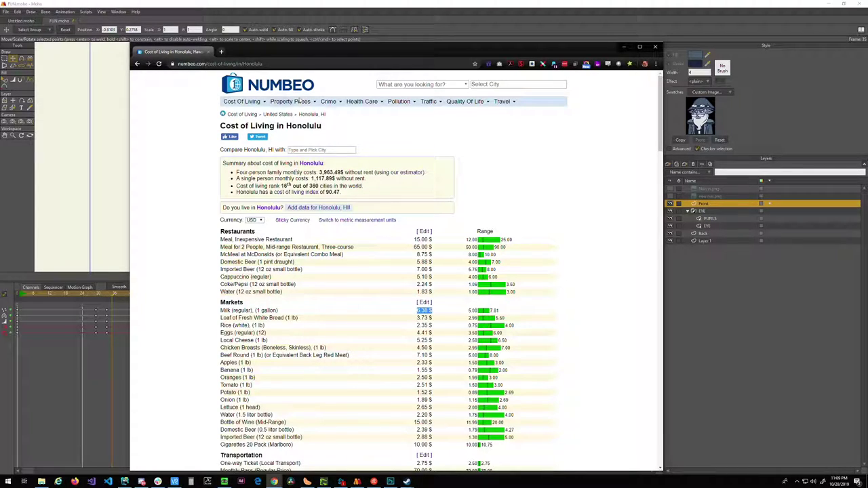
- Move the browser window off this screen to return to the wizard's face in Moho
{"action": "left_click_drag", "start_coordinate": [264, 52], "coordinate": [867, 66]}
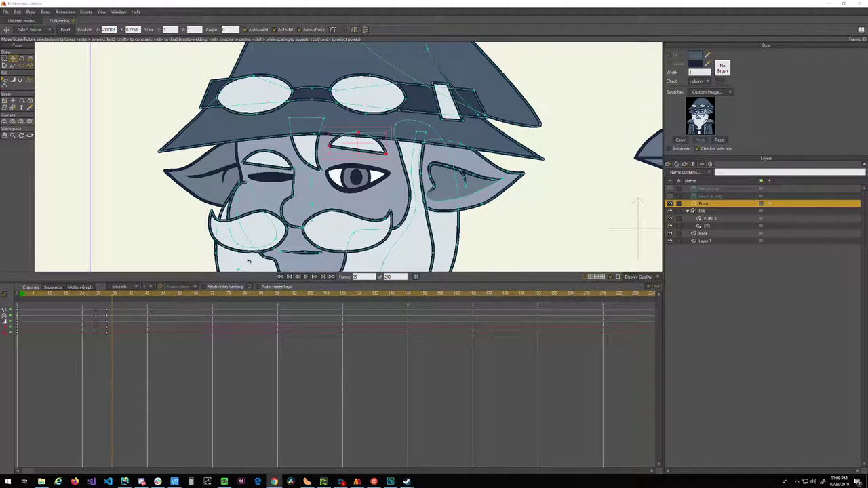
{"action": "scroll", "coordinate": [345, 216], "scroll_direction": "up", "scroll_amount": 3}
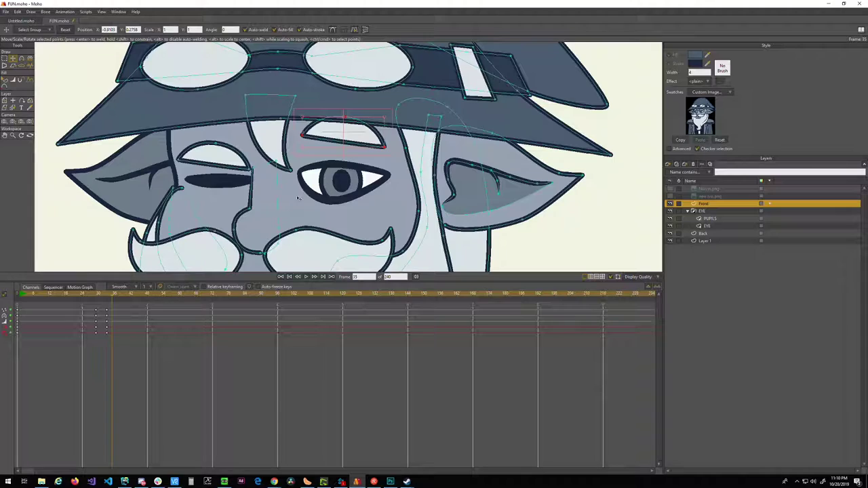
- Copy the Front layer's neutral eyebrow keyframes that precede the wink and paste them at frame 38
{"action": "left_click_drag", "start_coordinate": [298, 195], "coordinate": [311, 198]}
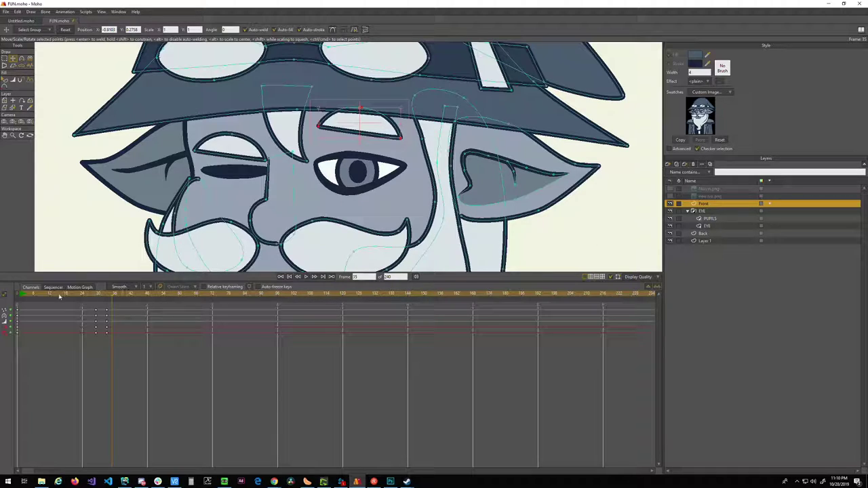
{"action": "left_click_drag", "start_coordinate": [90, 296], "coordinate": [98, 318]}
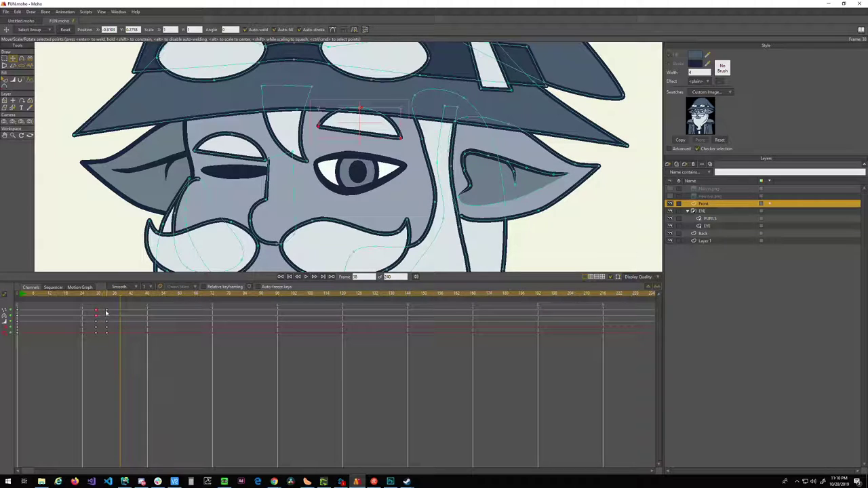
{"action": "key", "text": "ctrl+v"}
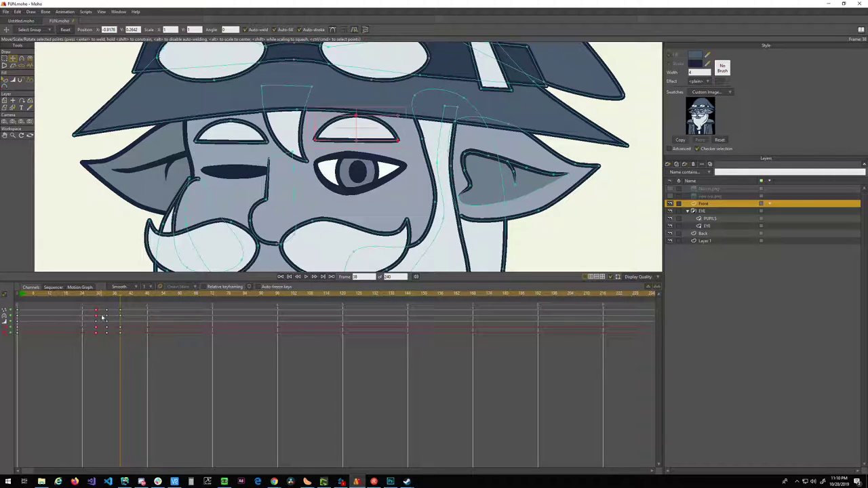
{"action": "left_click_drag", "start_coordinate": [94, 299], "coordinate": [120, 300]}
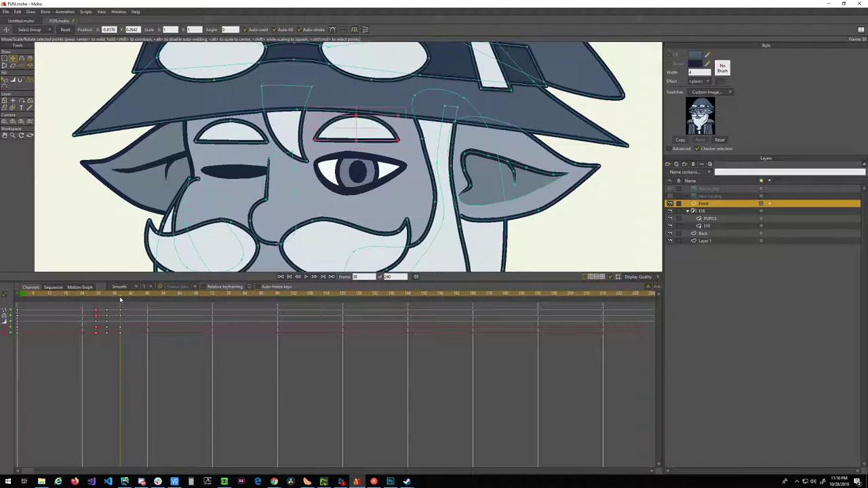
- On the EYE layer, copy the open-eye keyframes from frame 30 and paste them at frame 38
{"action": "left_click", "coordinate": [716, 225]}
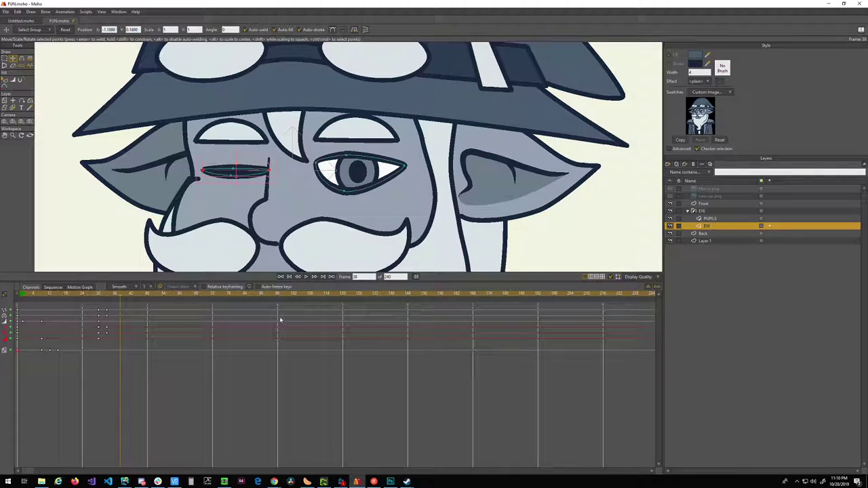
{"action": "left_click_drag", "start_coordinate": [96, 313], "coordinate": [102, 318]}
{"action": "key", "text": "ctrl+v"}
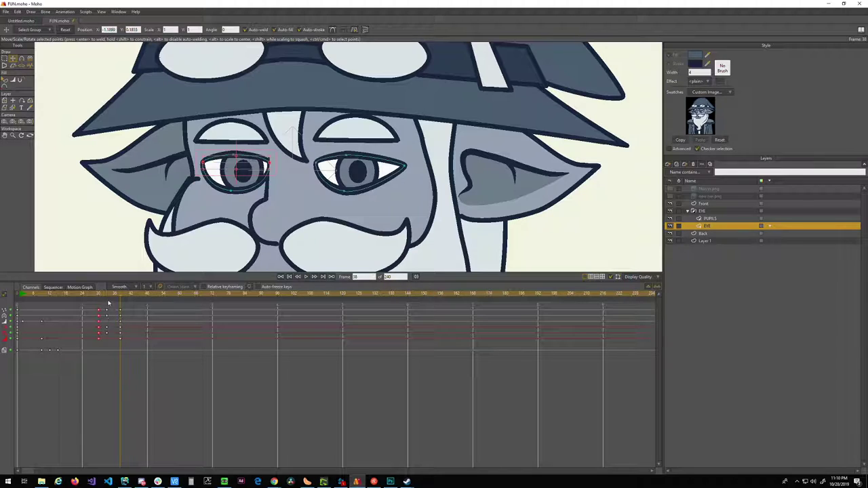
- At frame 33, widen the wizard's open eye by raising its upper edge and lowering its lower edge
{"action": "left_click_drag", "start_coordinate": [91, 293], "coordinate": [107, 285]}
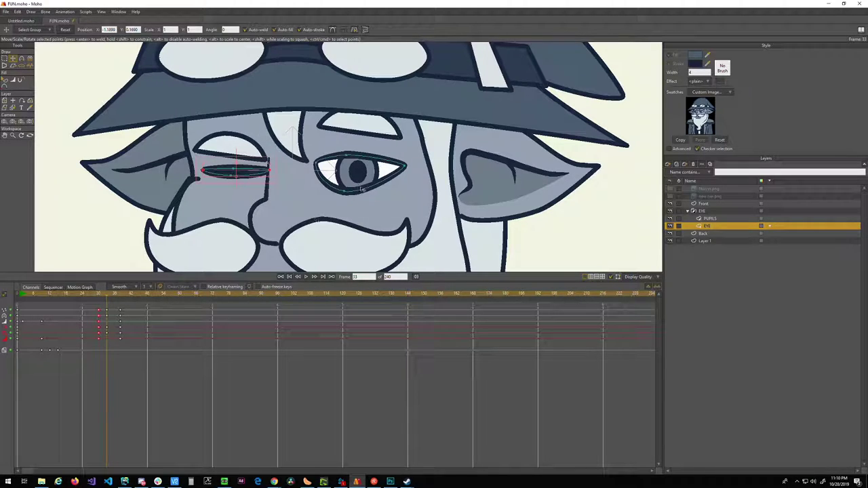
{"action": "key", "text": "g"}
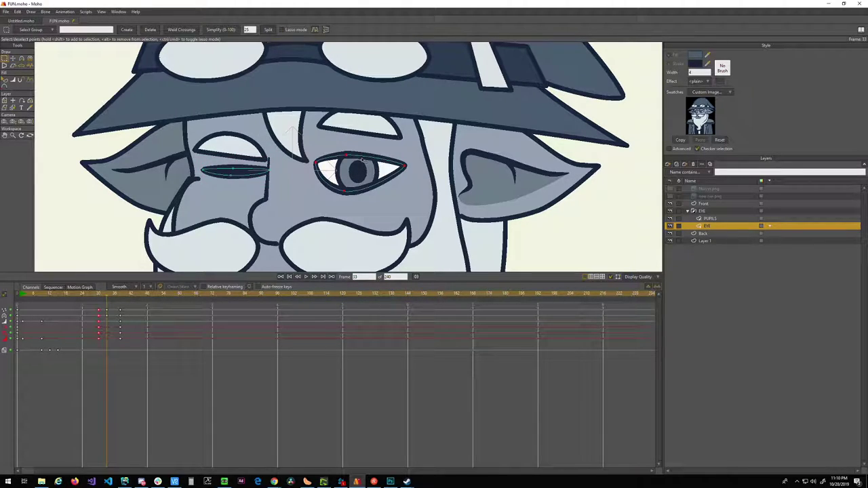
{"action": "key", "text": "t"}
{"action": "left_click_drag", "start_coordinate": [362, 160], "coordinate": [362, 151]}
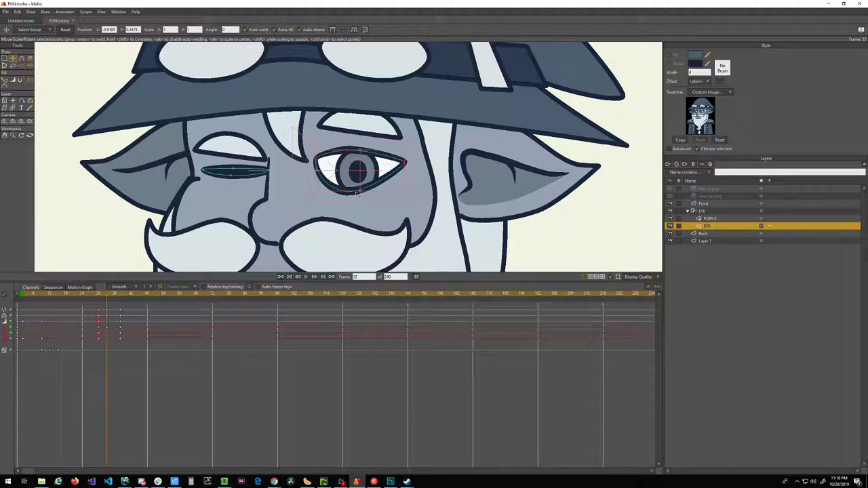
{"action": "mouse_move", "coordinate": [361, 192]}
{"action": "left_mouse_down"}
{"action": "mouse_move", "coordinate": [346, 198]}
{"action": "mouse_move", "coordinate": [360, 200]}
{"action": "left_mouse_up"}
{"action": "key", "text": "ctrl+z"}
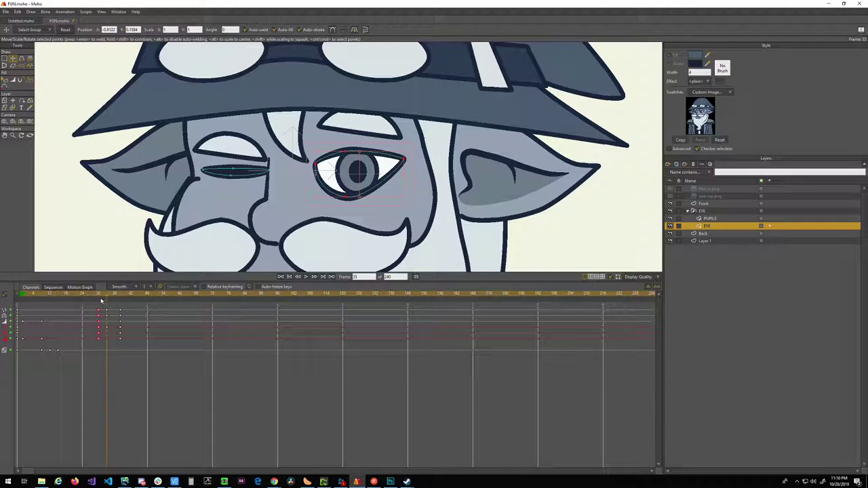
- Review the wink motion on the timeline between frames 24 and 38
{"action": "mouse_move", "coordinate": [92, 294]}
{"action": "left_mouse_down"}
{"action": "mouse_move", "coordinate": [139, 293]}
{"action": "mouse_move", "coordinate": [72, 293]}
{"action": "mouse_move", "coordinate": [176, 292]}
{"action": "mouse_move", "coordinate": [69, 299]}
{"action": "mouse_move", "coordinate": [130, 299]}
{"action": "mouse_move", "coordinate": [82, 297]}
{"action": "left_mouse_up"}
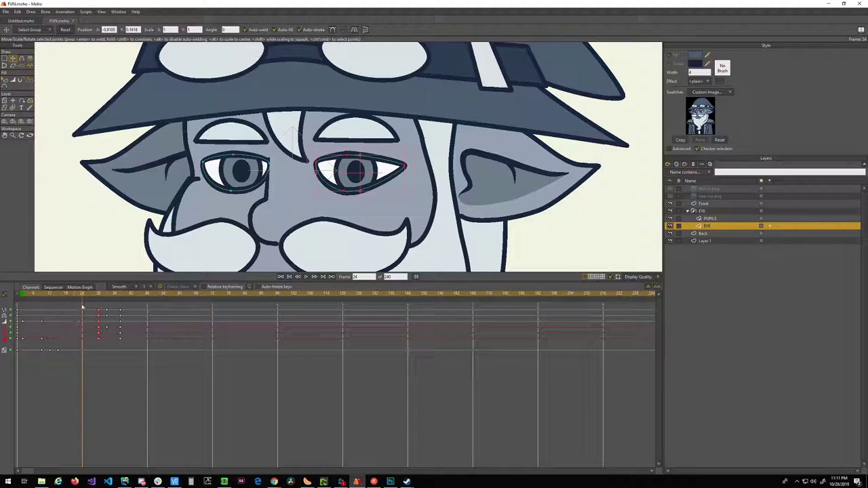
{"action": "left_click_drag", "start_coordinate": [68, 296], "coordinate": [121, 307]}
{"action": "scroll", "coordinate": [326, 183], "scroll_direction": "down", "scroll_amount": 3}
{"action": "scroll", "coordinate": [318, 193], "scroll_direction": "up", "scroll_amount": 4}
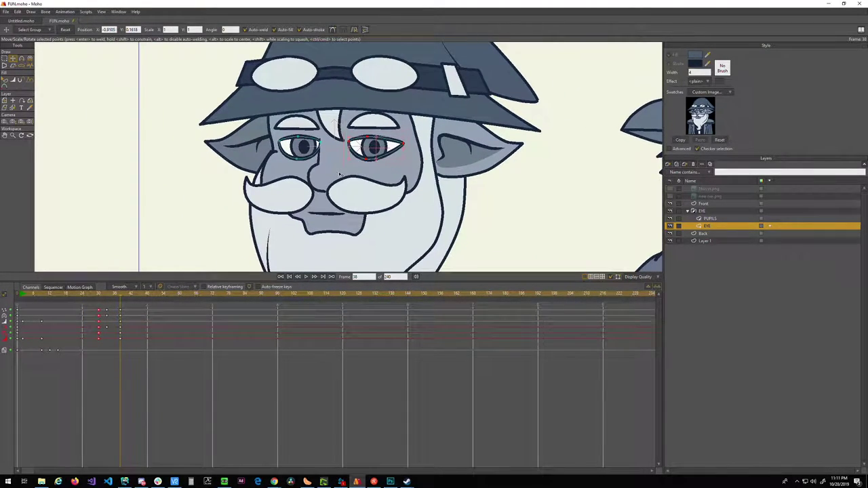
{"action": "mouse_move", "coordinate": [100, 298]}
{"action": "left_mouse_down"}
{"action": "mouse_move", "coordinate": [135, 297]}
{"action": "mouse_move", "coordinate": [80, 297]}
{"action": "mouse_move", "coordinate": [178, 302]}
{"action": "mouse_move", "coordinate": [91, 297]}
{"action": "left_mouse_up"}
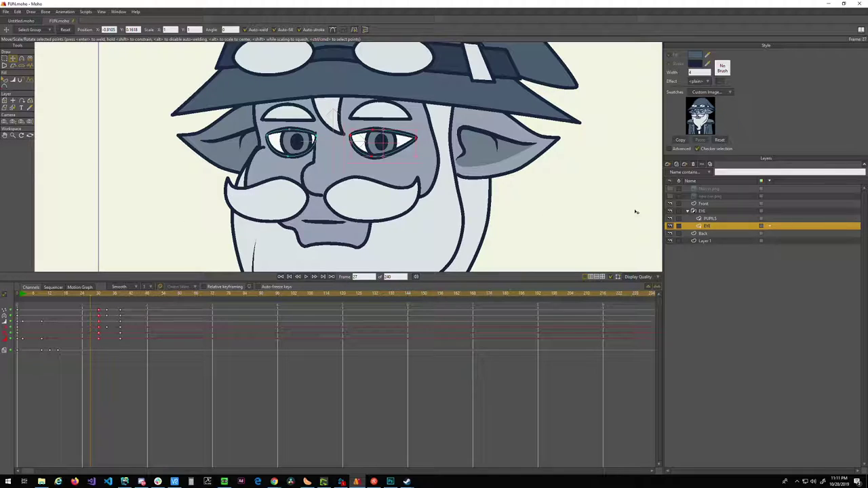
- Select the EYE group layer and review the whole eye animation, checking the wink with the full head in view
{"action": "left_click", "coordinate": [705, 204]}
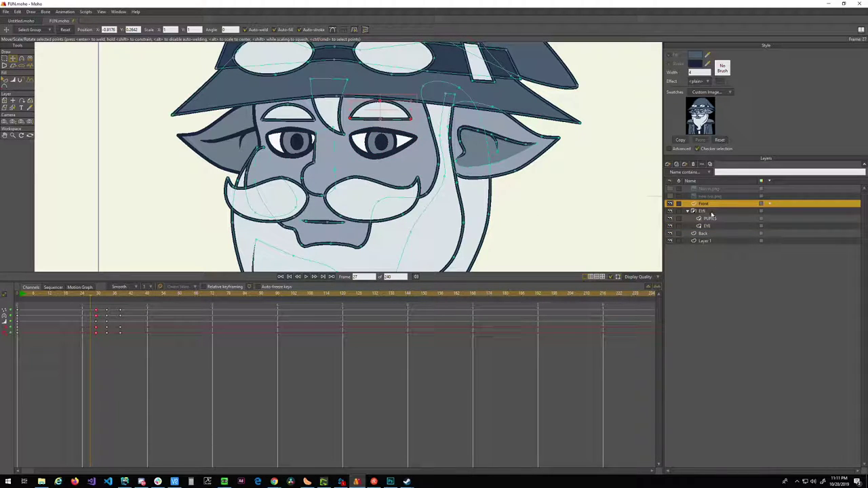
{"action": "left_click", "coordinate": [709, 212]}
{"action": "left_click_drag", "start_coordinate": [45, 296], "coordinate": [11, 294]}
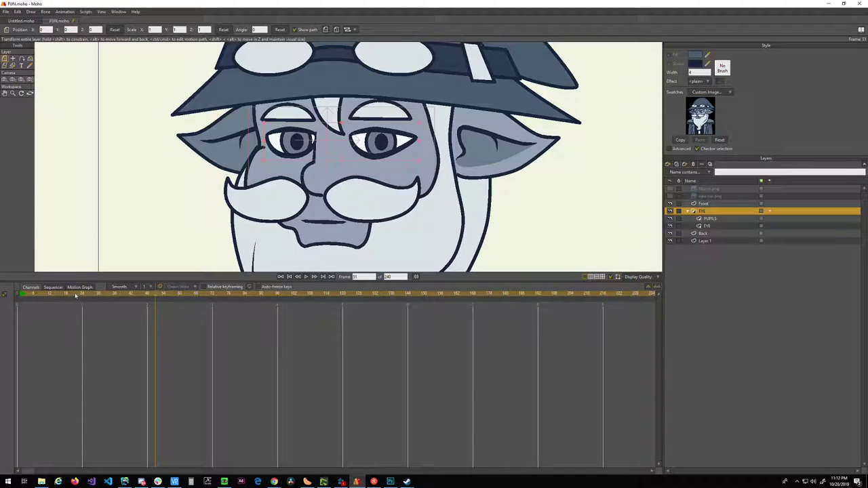
{"action": "left_click_drag", "start_coordinate": [116, 296], "coordinate": [111, 296]}
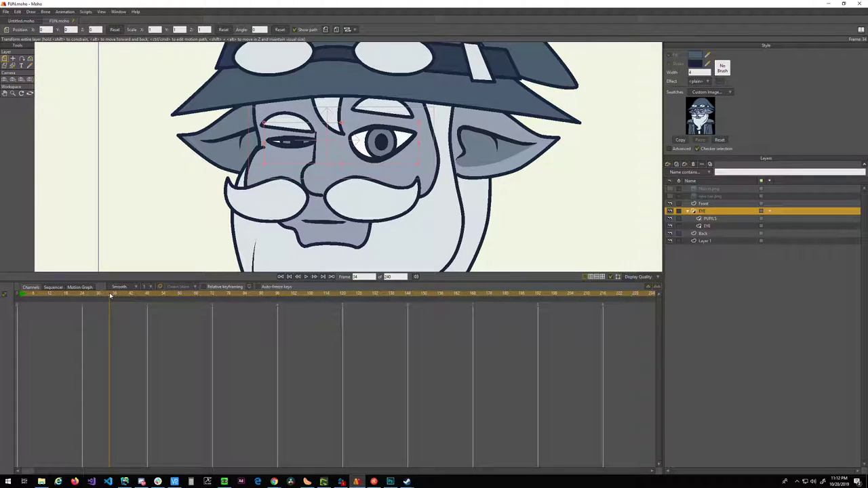
{"action": "scroll", "coordinate": [206, 210], "scroll_direction": "down", "scroll_amount": 3}
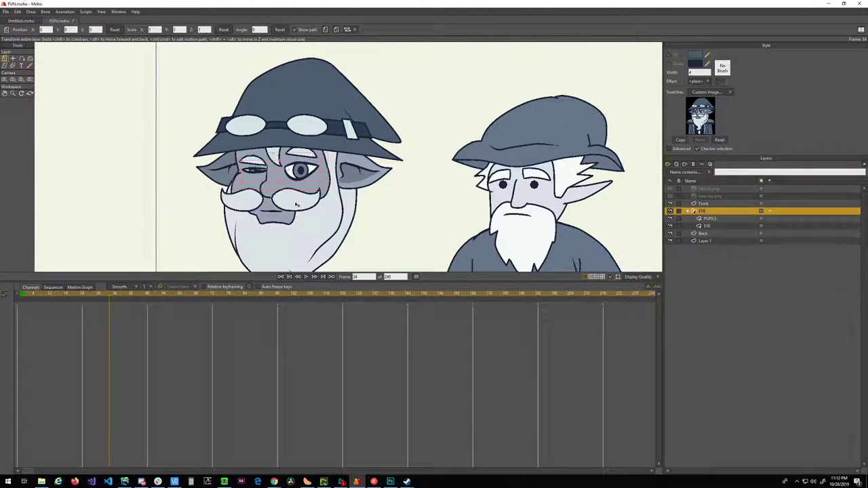
{"action": "scroll", "coordinate": [295, 202], "scroll_direction": "down", "scroll_amount": 2}
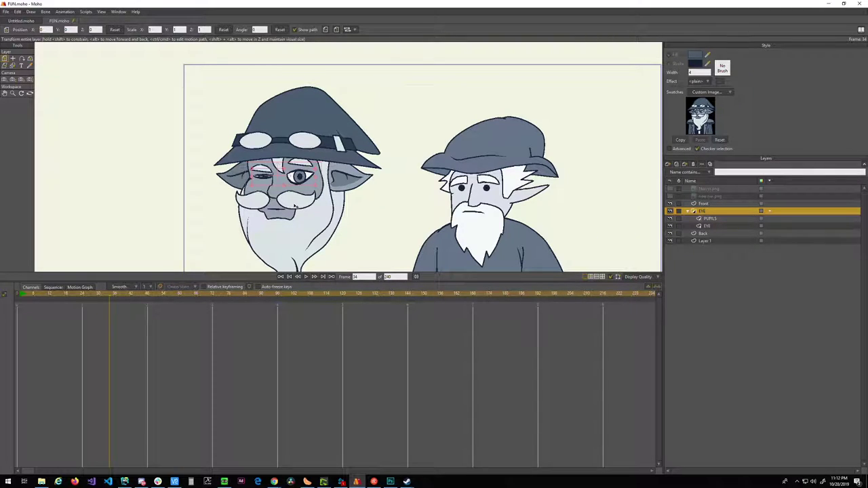
{"action": "left_click_drag", "start_coordinate": [31, 295], "coordinate": [125, 297]}
{"action": "scroll", "coordinate": [318, 147], "scroll_direction": "up", "scroll_amount": 3}
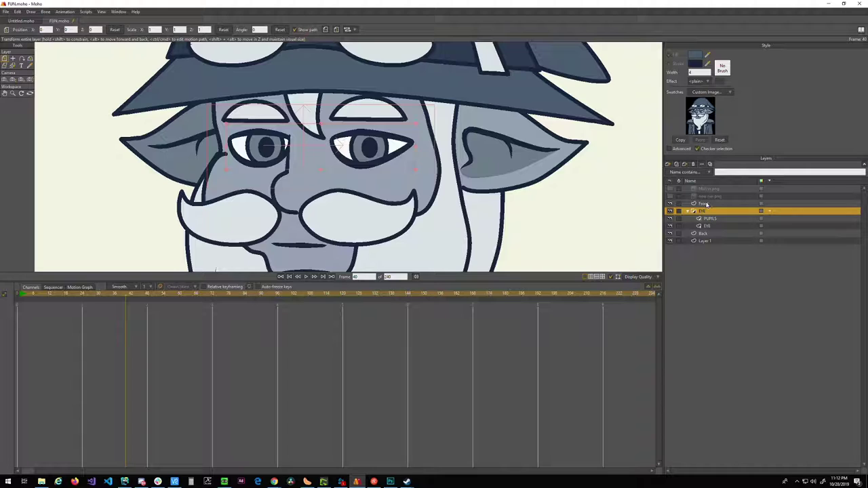
- Show the Actions window and create a new action named "Wink" on the EYE group
{"action": "left_click", "coordinate": [119, 12]}
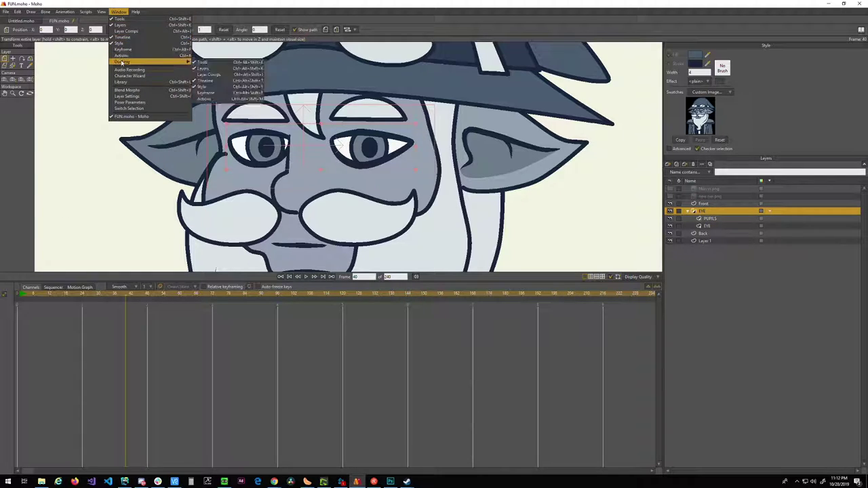
{"action": "left_click", "coordinate": [122, 56]}
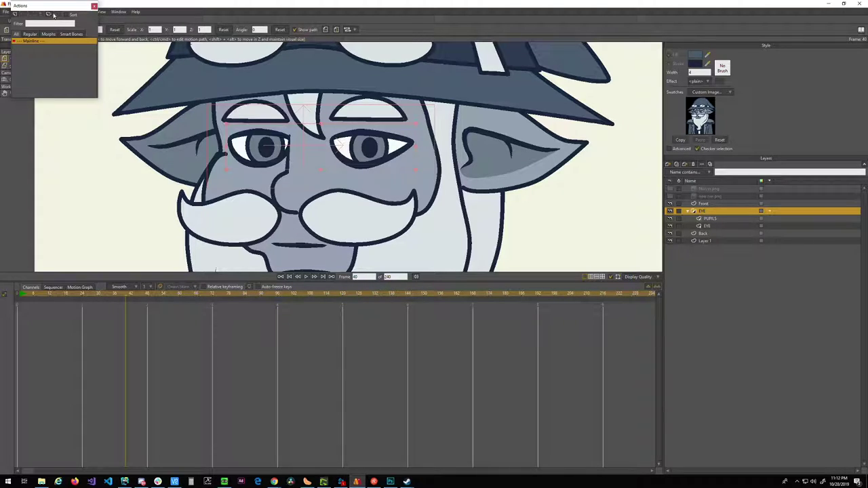
{"action": "left_click_drag", "start_coordinate": [55, 8], "coordinate": [712, 266]}
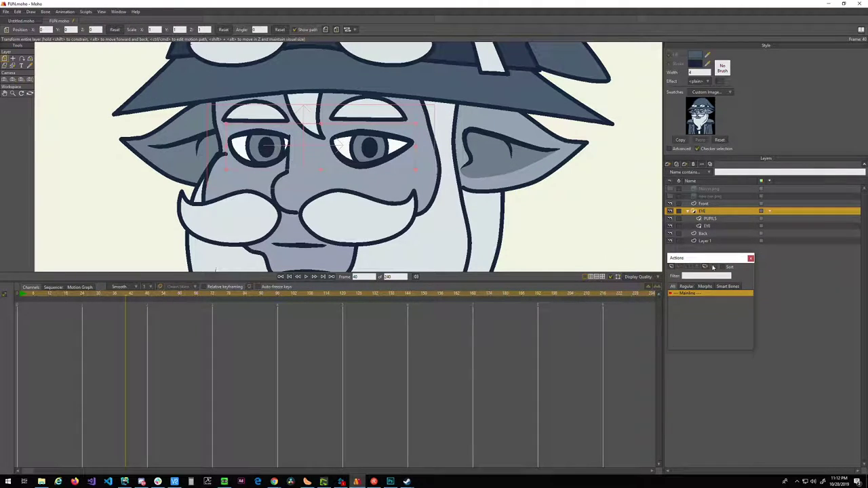
{"action": "left_click", "coordinate": [671, 267]}
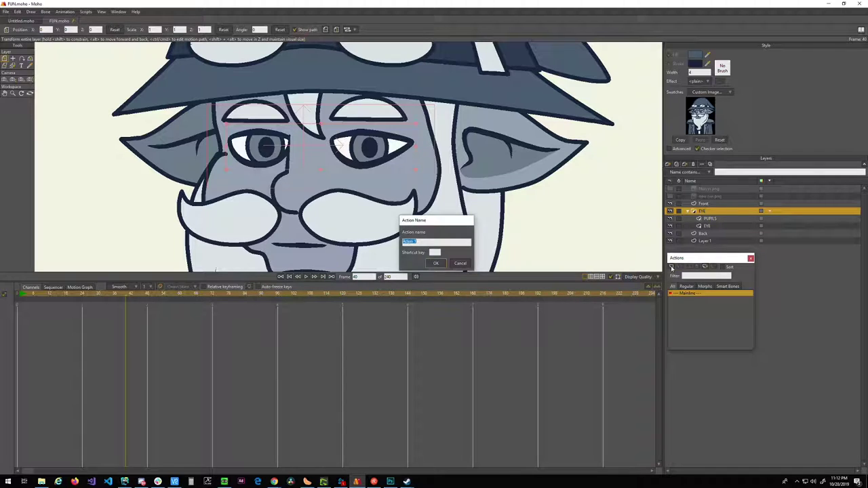
{"action": "type", "text": "Wink"}
{"action": "left_click", "coordinate": [436, 263]}
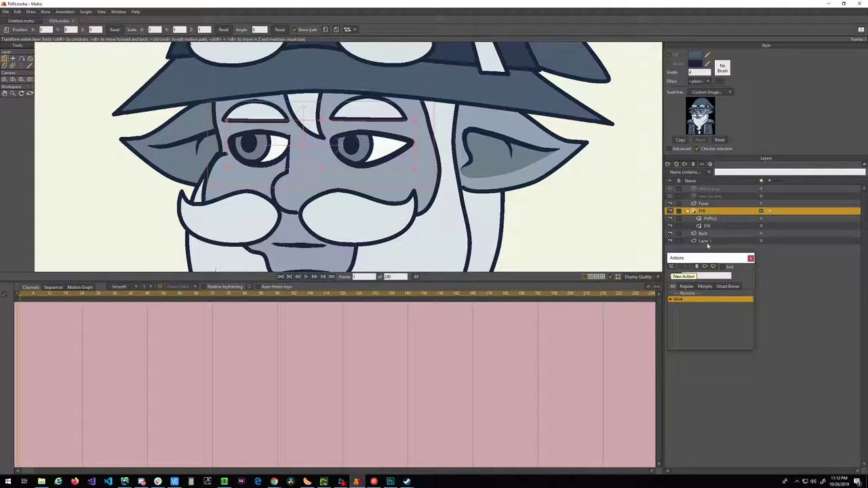
- Move the Actions window clear of the layer list and check the actions of the Front, PUPILS and EYE layers
{"action": "left_click_drag", "start_coordinate": [710, 258], "coordinate": [609, 238]}
{"action": "left_click", "coordinate": [707, 205]}
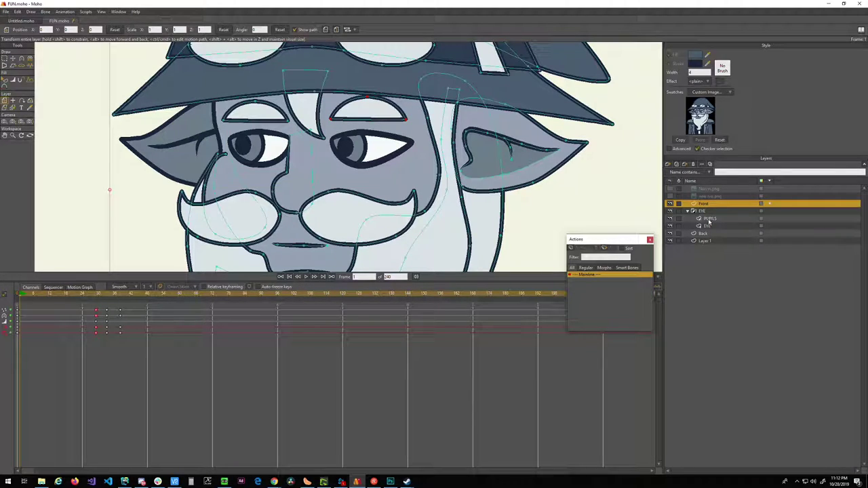
{"action": "left_click", "coordinate": [708, 218]}
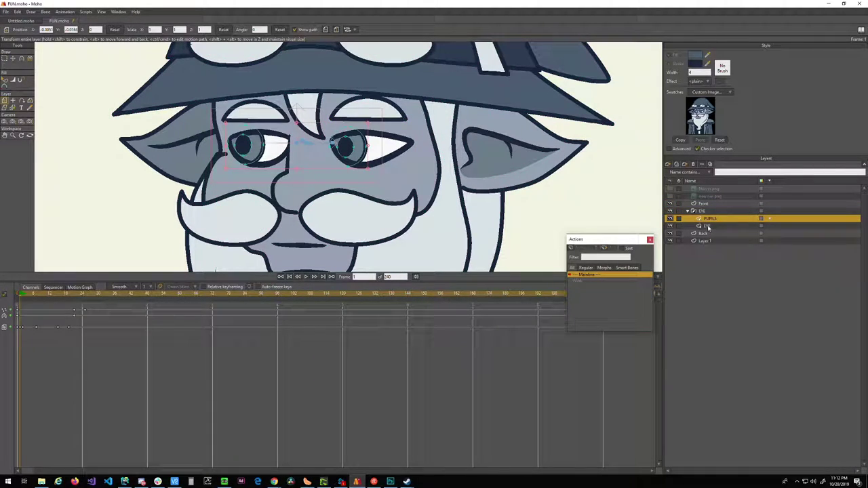
{"action": "left_click", "coordinate": [708, 227]}
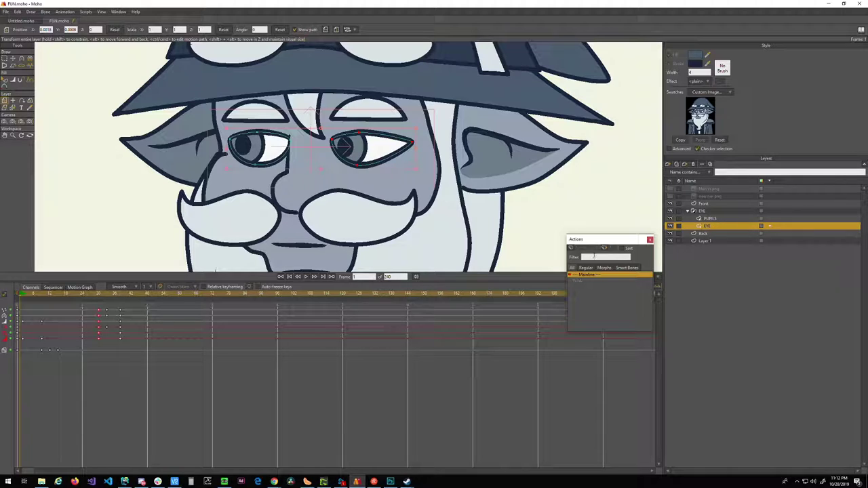
- Make the Wink action active for the EYE layer
{"action": "left_click", "coordinate": [579, 280]}
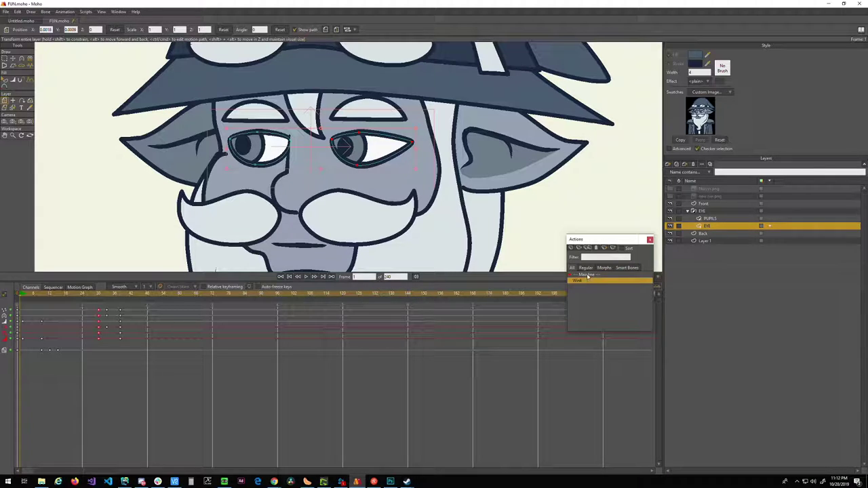
{"action": "double_click", "coordinate": [581, 278]}
{"action": "right_click", "coordinate": [576, 280]}
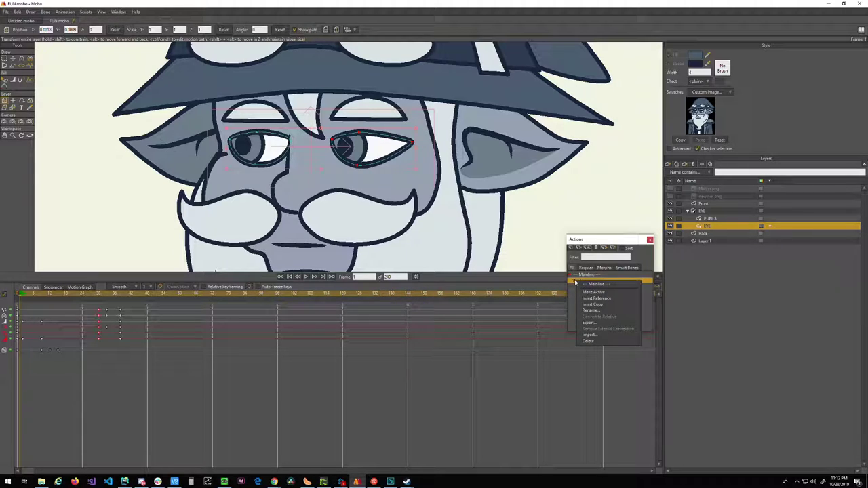
{"action": "left_click", "coordinate": [593, 291]}
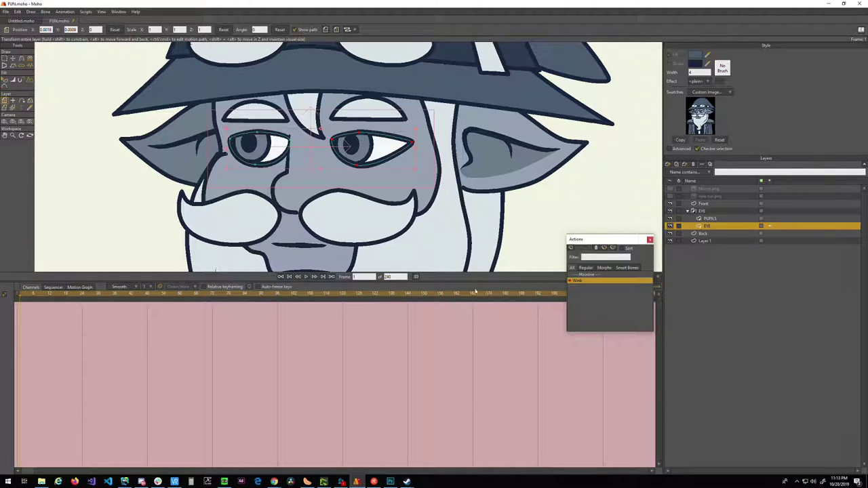
- Copy the EYE layer's wink keyframes at frames 30 to 38 from the Mainline into the Wink action, starting at frame 1
{"action": "double_click", "coordinate": [589, 275]}
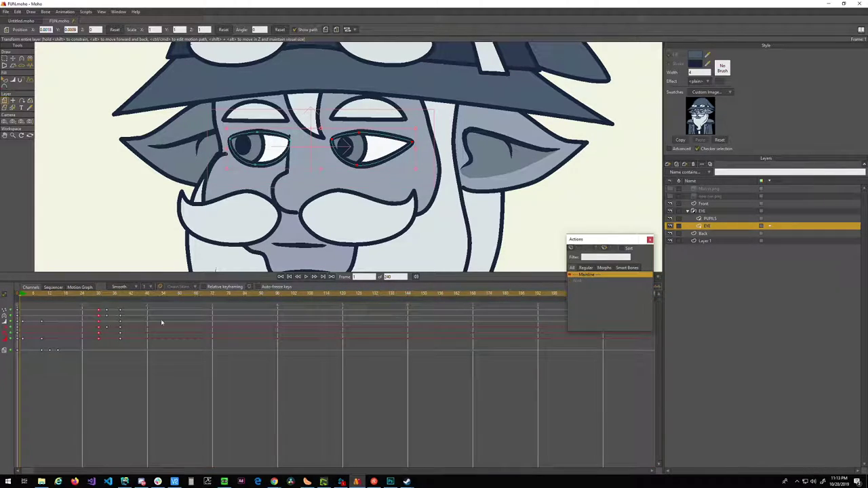
{"action": "left_click_drag", "start_coordinate": [104, 313], "coordinate": [124, 325]}
{"action": "left_click_drag", "start_coordinate": [90, 302], "coordinate": [125, 319]}
{"action": "left_click_drag", "start_coordinate": [97, 294], "coordinate": [20, 296]}
{"action": "double_click", "coordinate": [578, 280]}
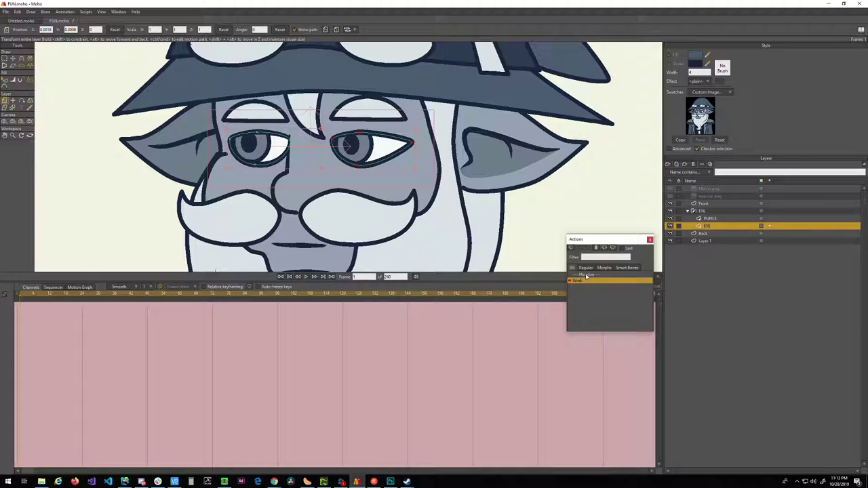
{"action": "left_click", "coordinate": [4, 294]}
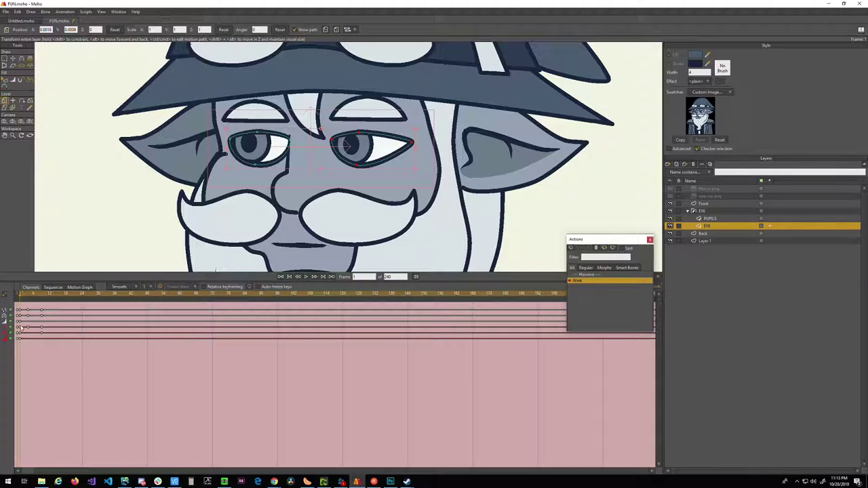
{"action": "mouse_move", "coordinate": [18, 295]}
{"action": "left_mouse_down"}
{"action": "mouse_move", "coordinate": [31, 297]}
{"action": "mouse_move", "coordinate": [19, 297]}
{"action": "left_mouse_up"}
- Select the eyebrow keyframes around the wink on the Front layer and compare the Front and EYE layers' action lists
{"action": "left_click", "coordinate": [711, 204]}
{"action": "left_click_drag", "start_coordinate": [84, 301], "coordinate": [122, 319]}
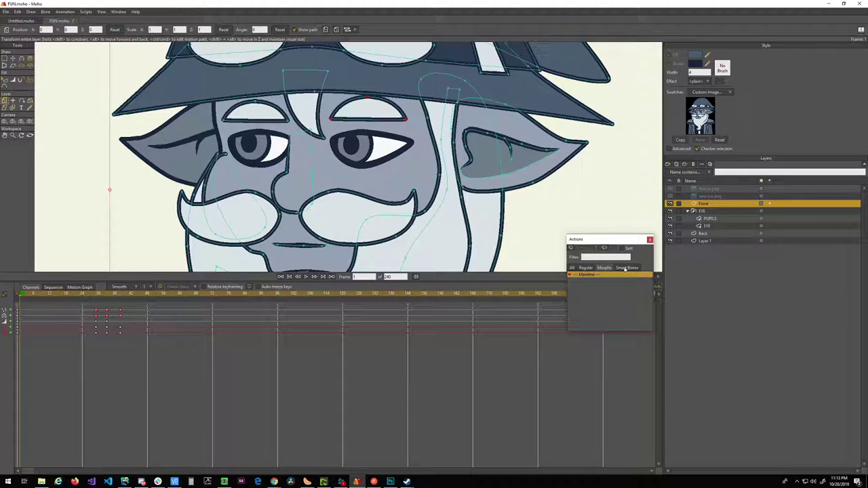
{"action": "left_click", "coordinate": [708, 225]}
{"action": "left_click", "coordinate": [705, 204]}
{"action": "left_click", "coordinate": [707, 226]}
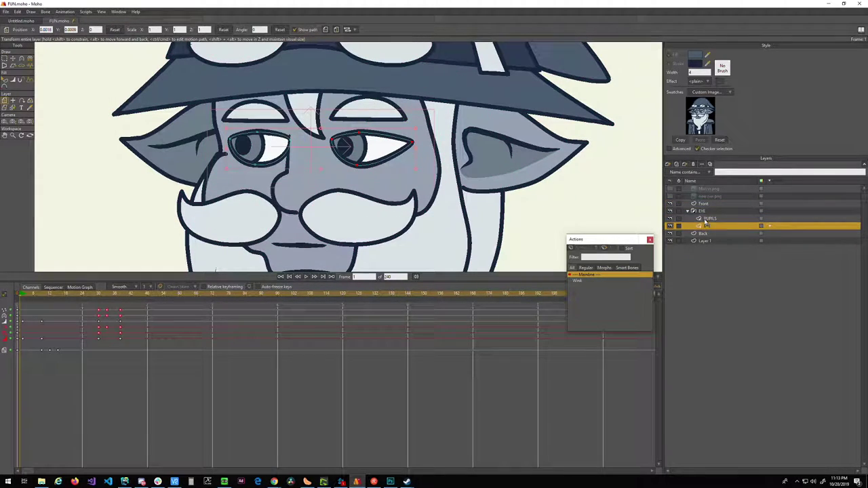
- Check the Front layer's actions against the EYE layer's, then return to frame 0 and close the Actions window
{"action": "left_click", "coordinate": [701, 211]}
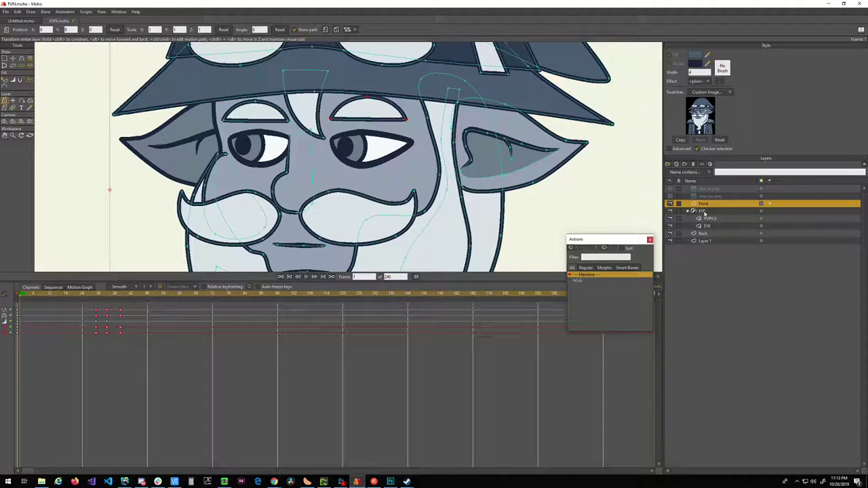
{"action": "left_click", "coordinate": [704, 204]}
{"action": "left_click_drag", "start_coordinate": [596, 240], "coordinate": [725, 288]}
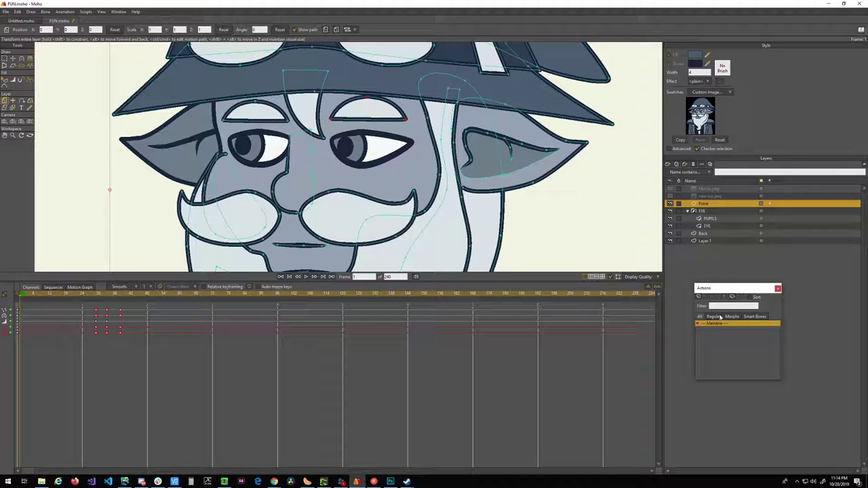
{"action": "mouse_move", "coordinate": [68, 294]}
{"action": "left_mouse_down"}
{"action": "mouse_move", "coordinate": [185, 298]}
{"action": "mouse_move", "coordinate": [12, 296]}
{"action": "left_mouse_up"}
{"action": "scroll", "coordinate": [293, 183], "scroll_direction": "down", "scroll_amount": 5}
{"action": "left_click_drag", "start_coordinate": [294, 197], "coordinate": [406, 136]}
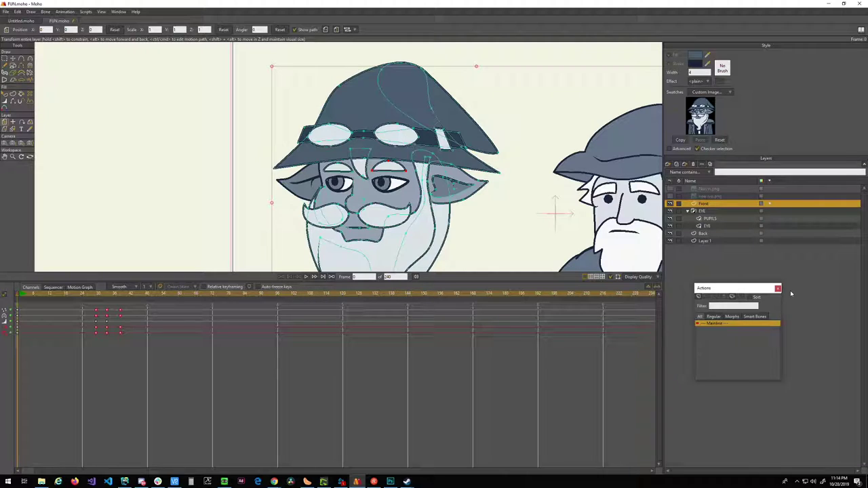
{"action": "left_click", "coordinate": [777, 289]}
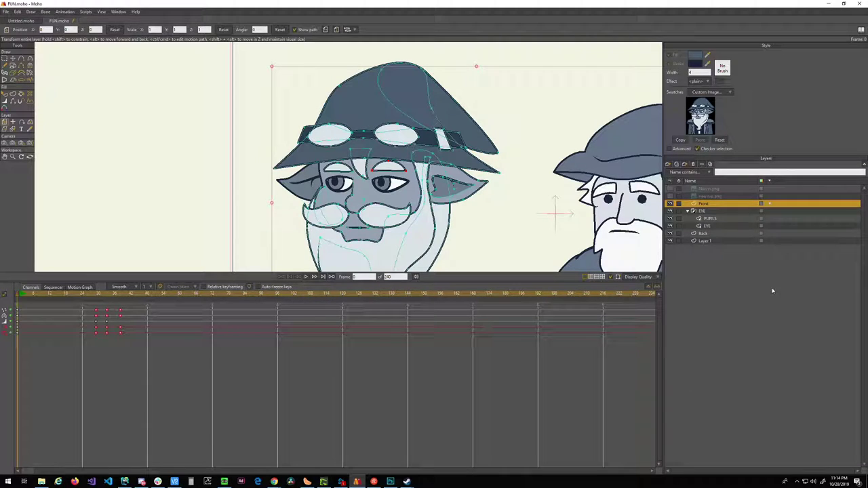
- Compare the wizard drawing with its reference by repeatedly showing and hiding the image layer directly above Front
{"action": "left_click", "coordinate": [669, 196]}
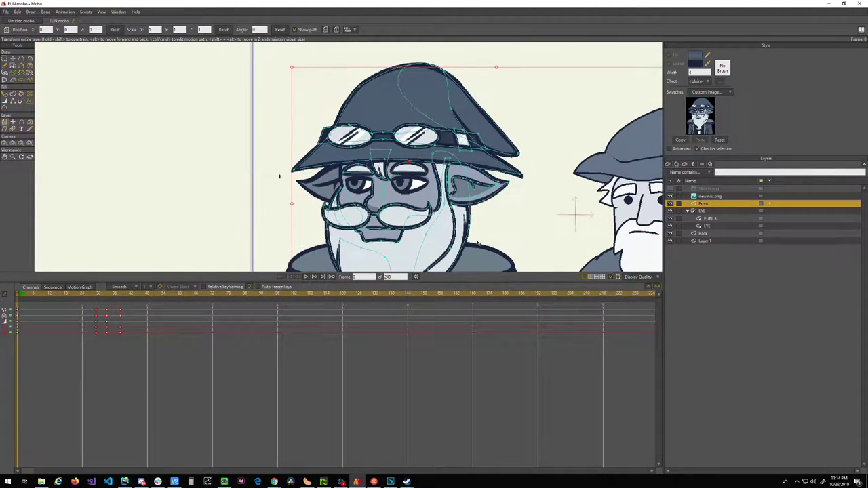
{"action": "left_click", "coordinate": [669, 195]}
{"action": "left_click", "coordinate": [669, 196]}
{"action": "left_click", "coordinate": [669, 195]}
{"action": "left_click", "coordinate": [669, 196]}
{"action": "left_click", "coordinate": [669, 197]}
{"action": "left_click", "coordinate": [669, 197]}
{"action": "left_click", "coordinate": [669, 196]}
{"action": "left_click", "coordinate": [669, 197]}
{"action": "left_click", "coordinate": [669, 196]}
{"action": "left_click", "coordinate": [669, 197]}
{"action": "left_click_drag", "start_coordinate": [472, 226], "coordinate": [455, 280]}
{"action": "left_click", "coordinate": [670, 197]}
- Enlarge the canvas area by shrinking the timeline's height and narrowing the Style and Layers column
{"action": "left_click_drag", "start_coordinate": [440, 204], "coordinate": [360, 233]}
{"action": "scroll", "coordinate": [362, 217], "scroll_direction": "down", "scroll_amount": 4}
{"action": "scroll", "coordinate": [364, 215], "scroll_direction": "up", "scroll_amount": 6}
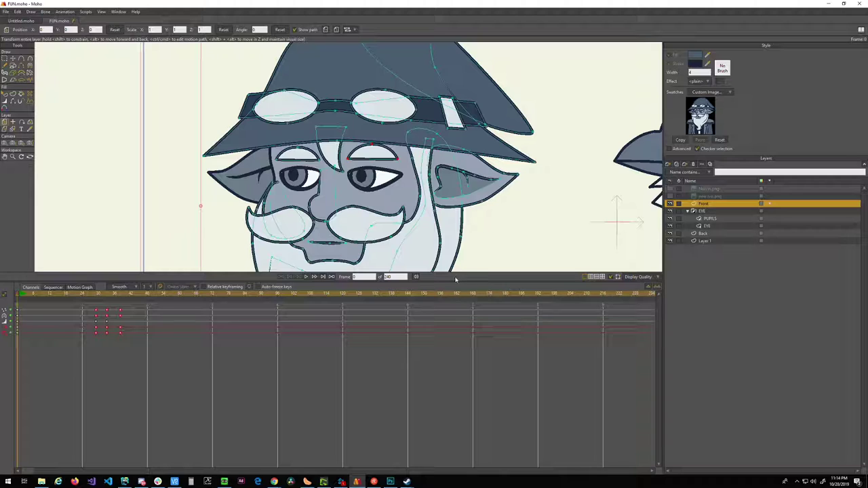
{"action": "left_click_drag", "start_coordinate": [457, 283], "coordinate": [464, 387]}
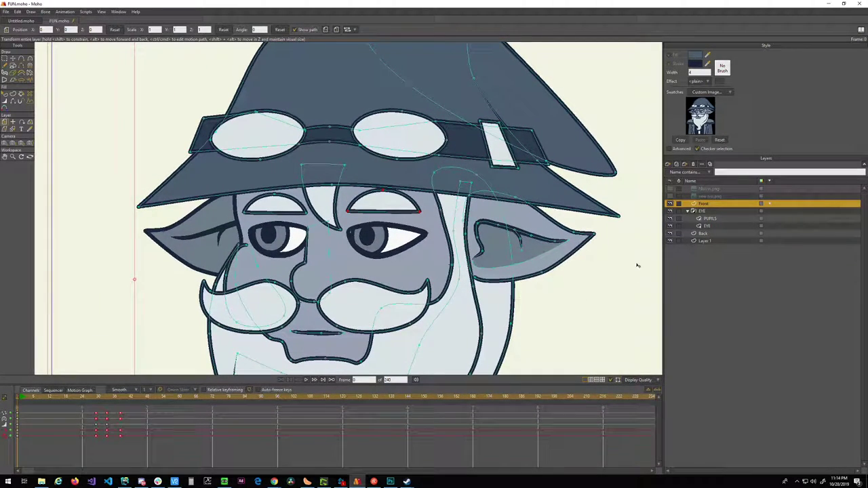
{"action": "left_click_drag", "start_coordinate": [662, 269], "coordinate": [735, 267]}
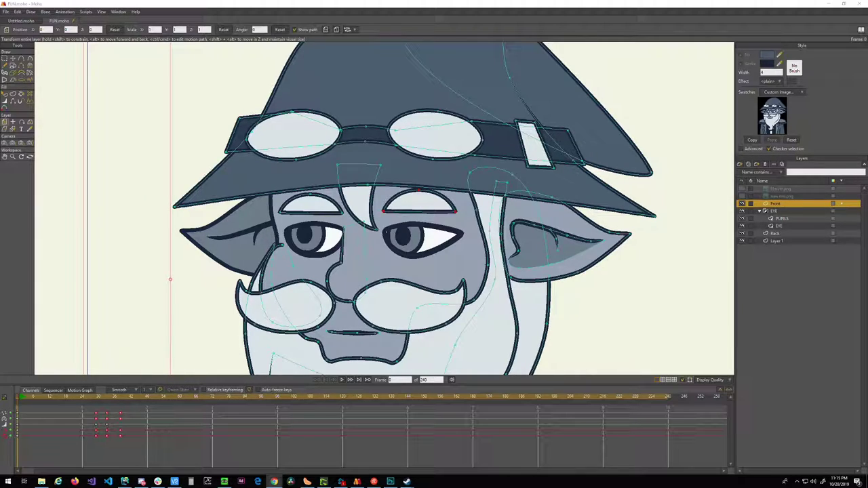
- Examine the wizard's face and beard up close and compare the head with the second bearded character beside it
{"action": "scroll", "coordinate": [570, 181], "scroll_direction": "down", "scroll_amount": 3}
{"action": "left_click_drag", "start_coordinate": [560, 190], "coordinate": [390, 163]}
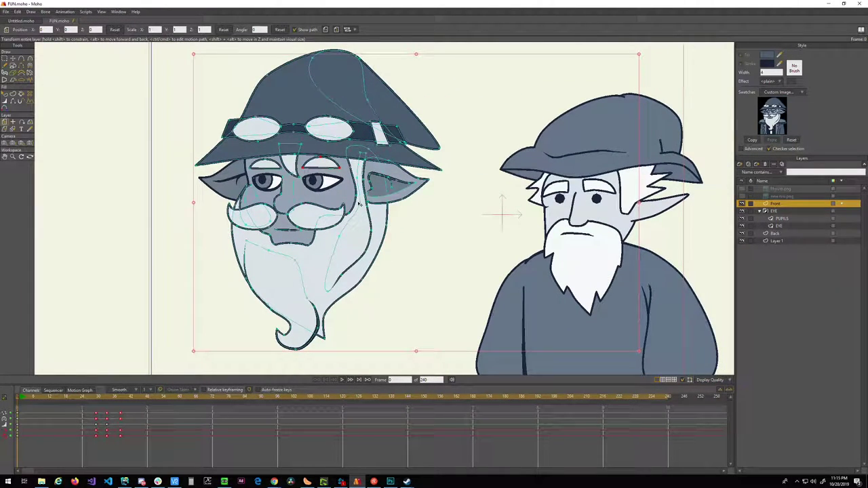
{"action": "left_click_drag", "start_coordinate": [368, 210], "coordinate": [345, 202]}
{"action": "scroll", "coordinate": [492, 221], "scroll_direction": "down", "scroll_amount": 3}
{"action": "scroll", "coordinate": [497, 224], "scroll_direction": "up", "scroll_amount": 3}
{"action": "scroll", "coordinate": [487, 222], "scroll_direction": "up", "scroll_amount": 2}
{"action": "scroll", "coordinate": [365, 210], "scroll_direction": "down", "scroll_amount": 2}
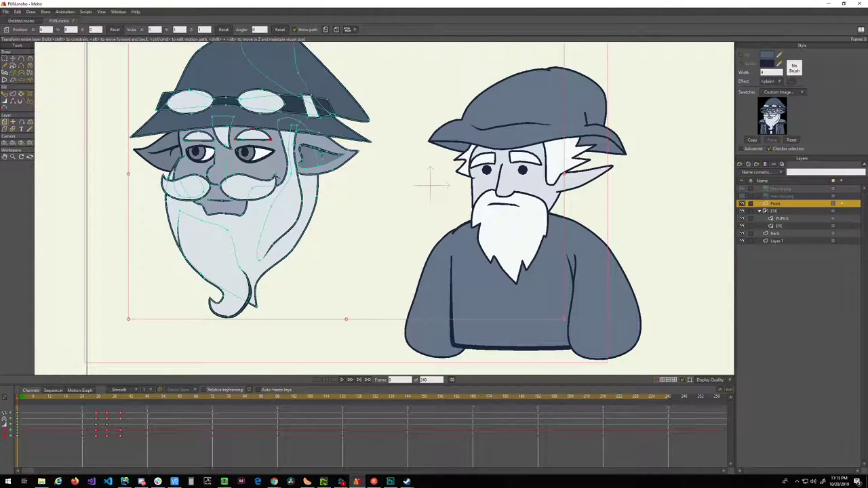
{"action": "left_click_drag", "start_coordinate": [390, 194], "coordinate": [466, 227]}
{"action": "scroll", "coordinate": [346, 206], "scroll_direction": "up", "scroll_amount": 2}
{"action": "scroll", "coordinate": [347, 209], "scroll_direction": "up", "scroll_amount": 3}
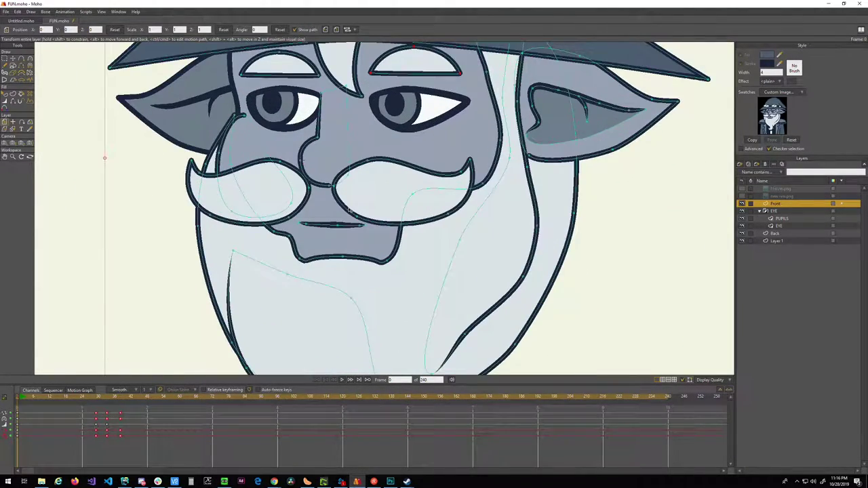
{"action": "scroll", "coordinate": [348, 208], "scroll_direction": "down", "scroll_amount": 7}
{"action": "scroll", "coordinate": [348, 209], "scroll_direction": "up", "scroll_amount": 2}
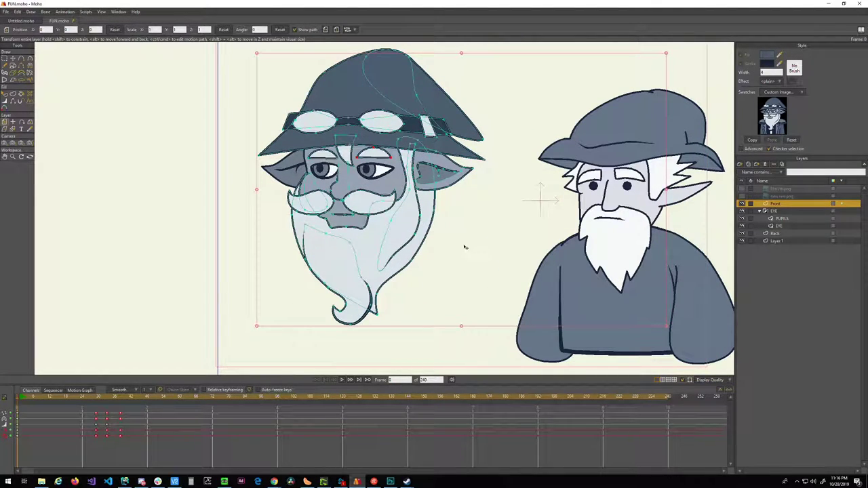
{"action": "left_click_drag", "start_coordinate": [465, 246], "coordinate": [430, 259]}
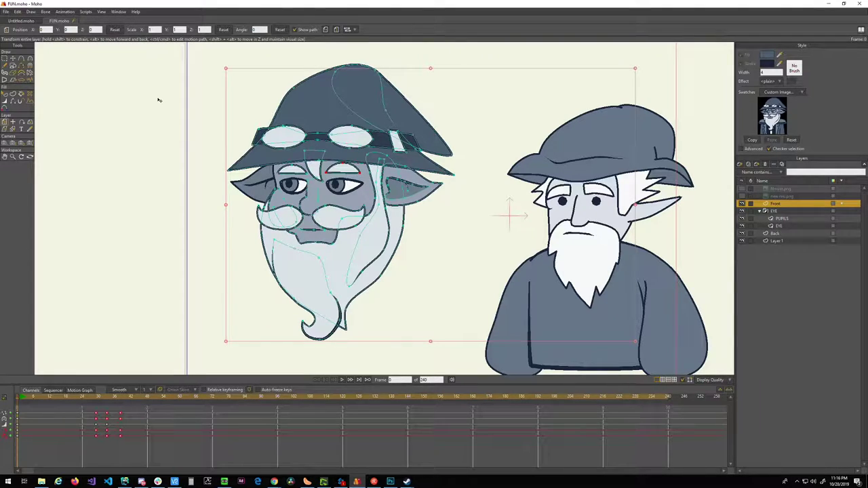
{"action": "scroll", "coordinate": [315, 189], "scroll_direction": "up", "scroll_amount": 5}
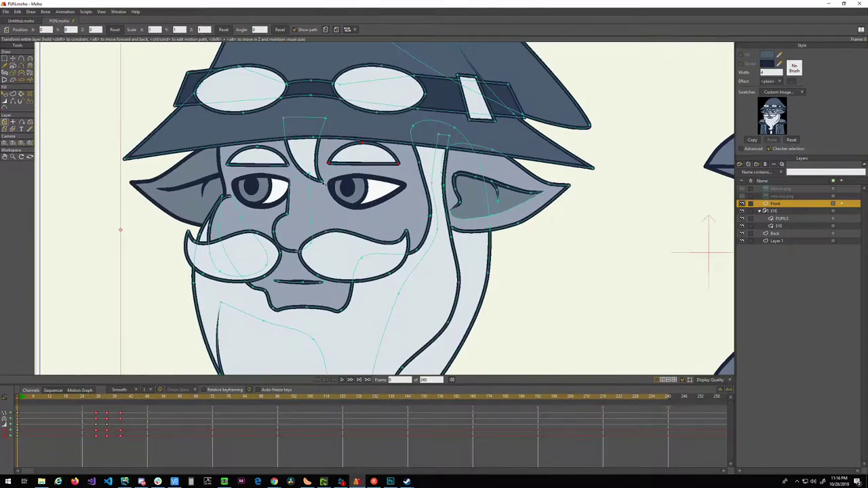
{"action": "scroll", "coordinate": [315, 190], "scroll_direction": "down", "scroll_amount": 4}
{"action": "left_click_drag", "start_coordinate": [304, 202], "coordinate": [321, 233]}
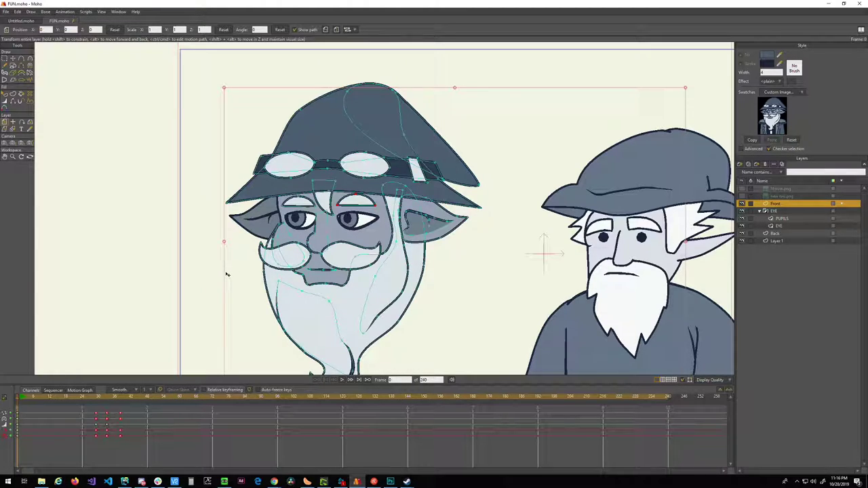
{"action": "key", "text": "alt+Tab"}
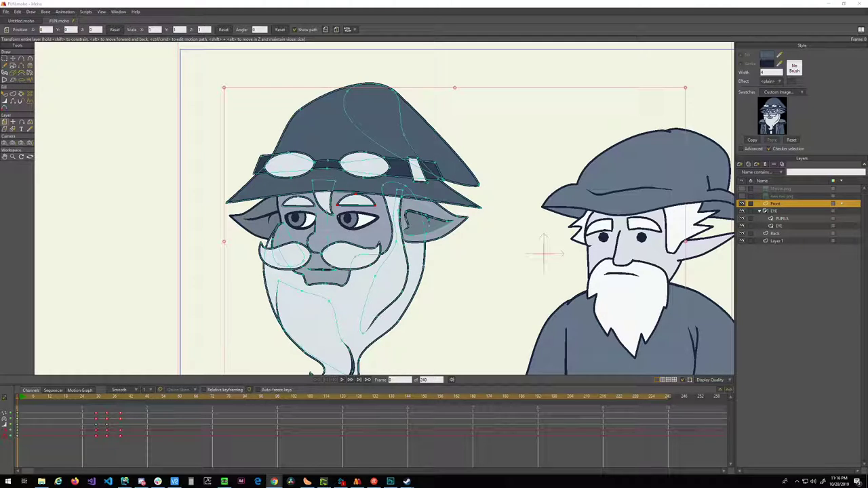
{"action": "left_click_drag", "start_coordinate": [495, 298], "coordinate": [383, 195]}
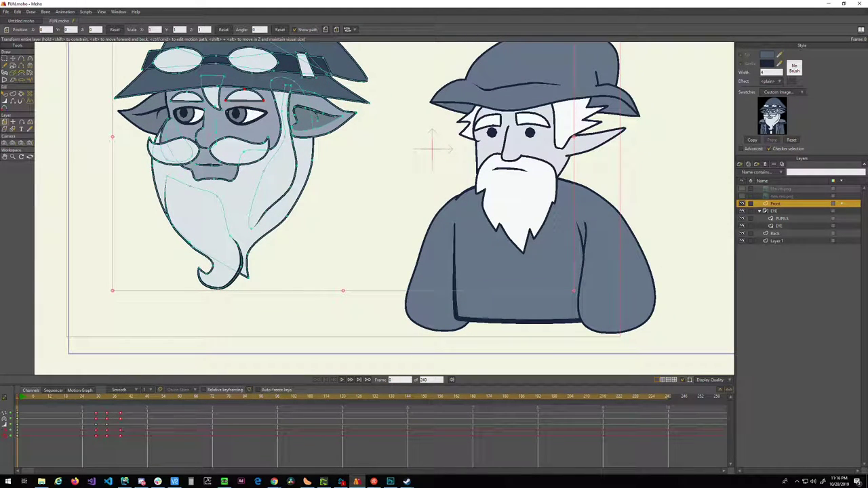
{"action": "left_click_drag", "start_coordinate": [372, 234], "coordinate": [451, 326]}
{"action": "left_click_drag", "start_coordinate": [430, 297], "coordinate": [520, 242]}
{"action": "scroll", "coordinate": [426, 296], "scroll_direction": "down", "scroll_amount": 4}
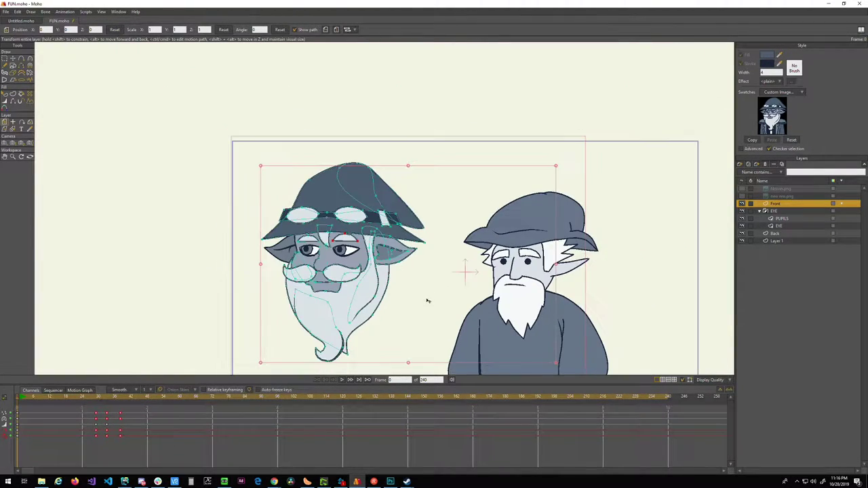
{"action": "left_click_drag", "start_coordinate": [428, 305], "coordinate": [404, 245]}
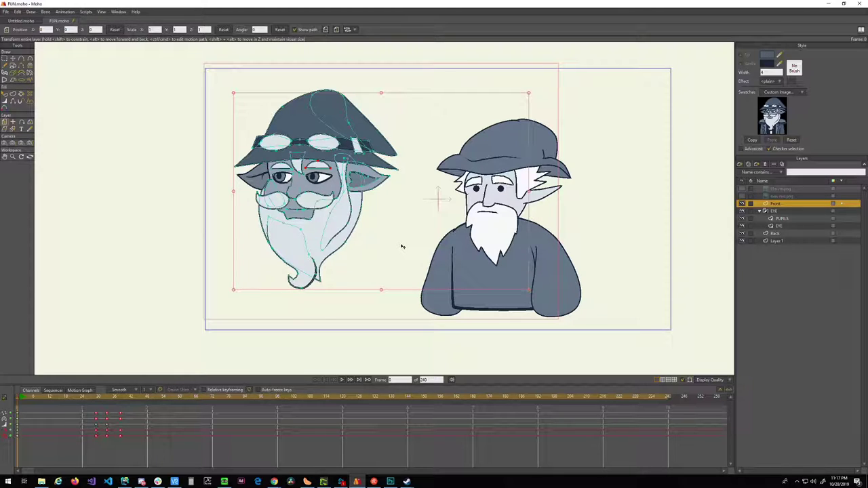
{"action": "mouse_move", "coordinate": [407, 251]}
{"action": "left_mouse_down"}
{"action": "mouse_move", "coordinate": [366, 226]}
{"action": "mouse_move", "coordinate": [381, 270]}
{"action": "mouse_move", "coordinate": [414, 234]}
{"action": "mouse_move", "coordinate": [372, 272]}
{"action": "mouse_move", "coordinate": [395, 246]}
{"action": "left_mouse_up"}
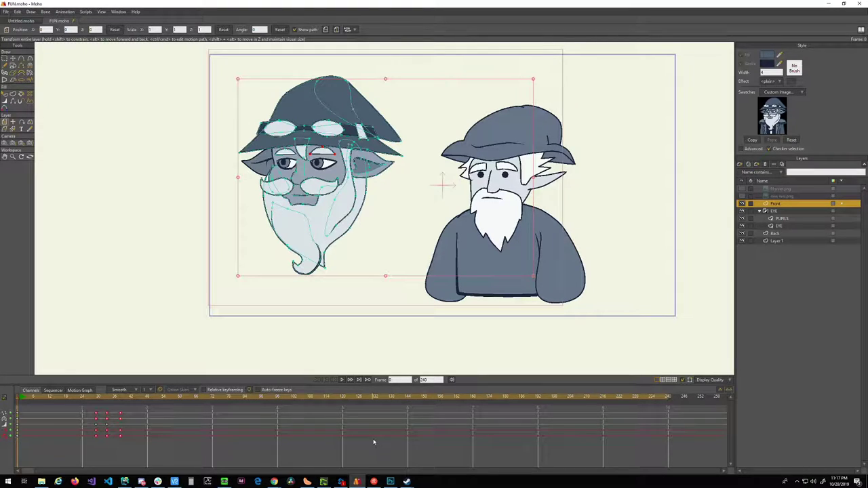
- Search the system for "lw mod" and launch LightWave Modeler
{"action": "key", "text": "super"}
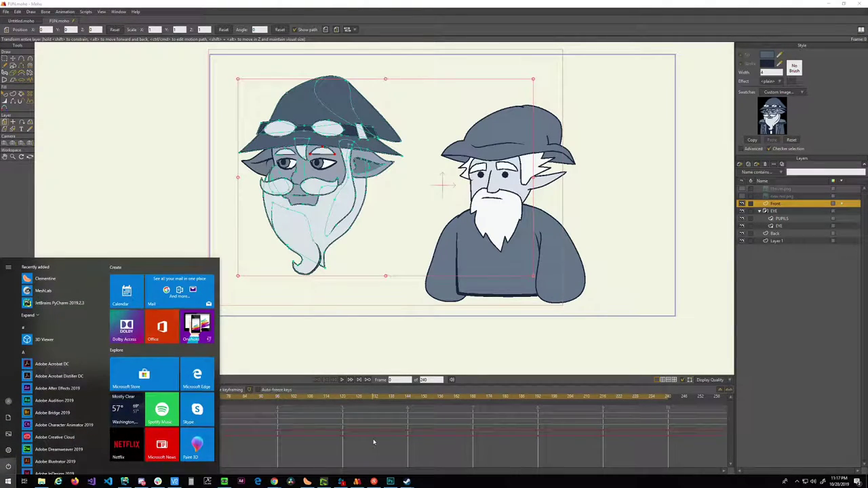
{"action": "key", "text": "super"}
{"action": "type", "text": "lw"}
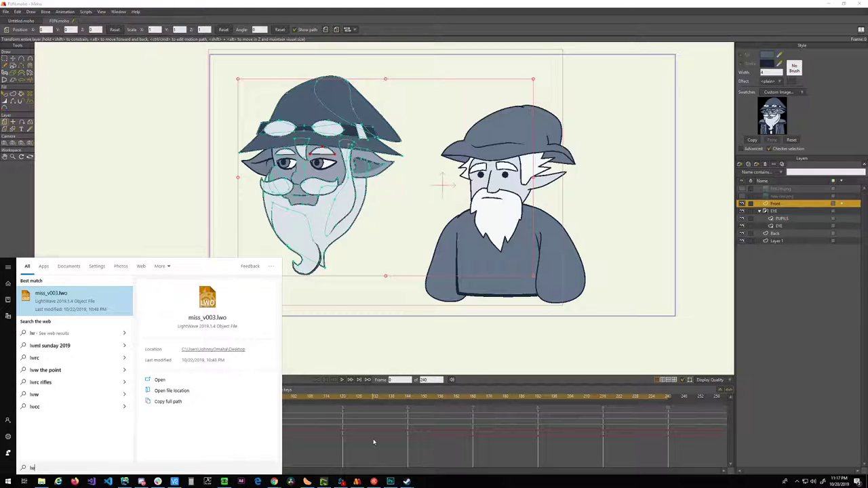
{"action": "type", "text": " mod"}
{"action": "key", "text": "Return"}
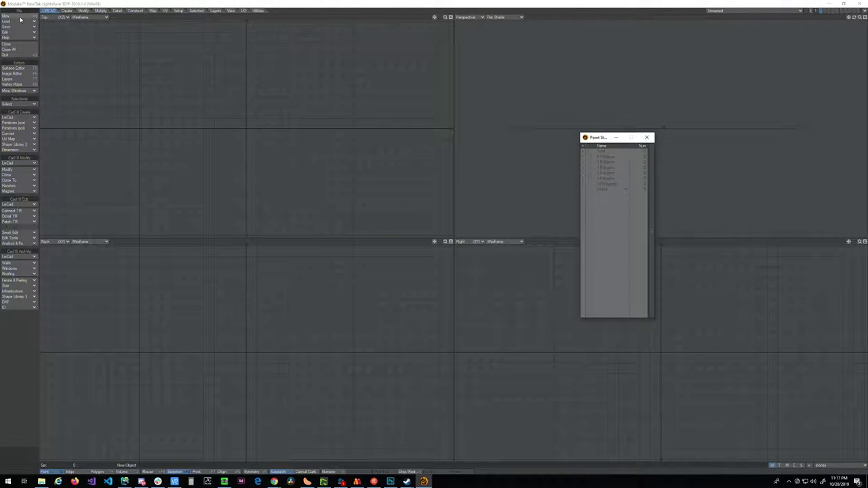
- Draw a thin, flat box as a floor slab in the Top view with the LWCAD polygon primitives
{"action": "left_click", "coordinate": [13, 116]}
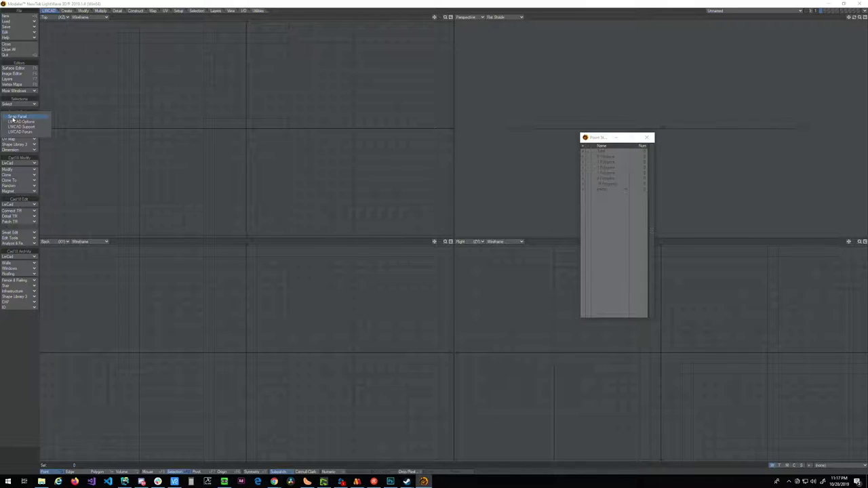
{"action": "left_click", "coordinate": [22, 138]}
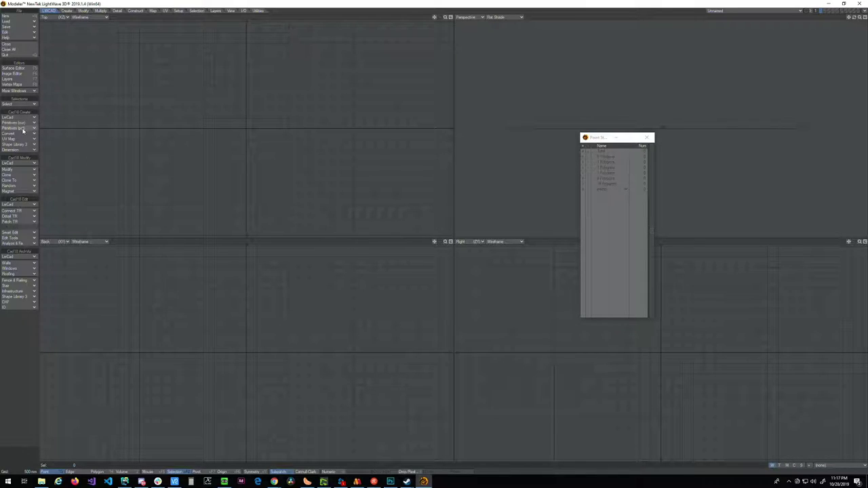
{"action": "left_click", "coordinate": [23, 129]}
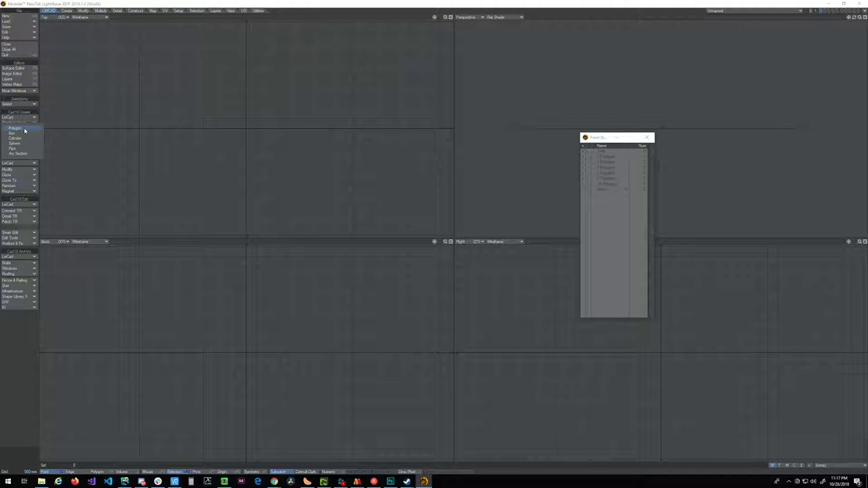
{"action": "left_click", "coordinate": [21, 134]}
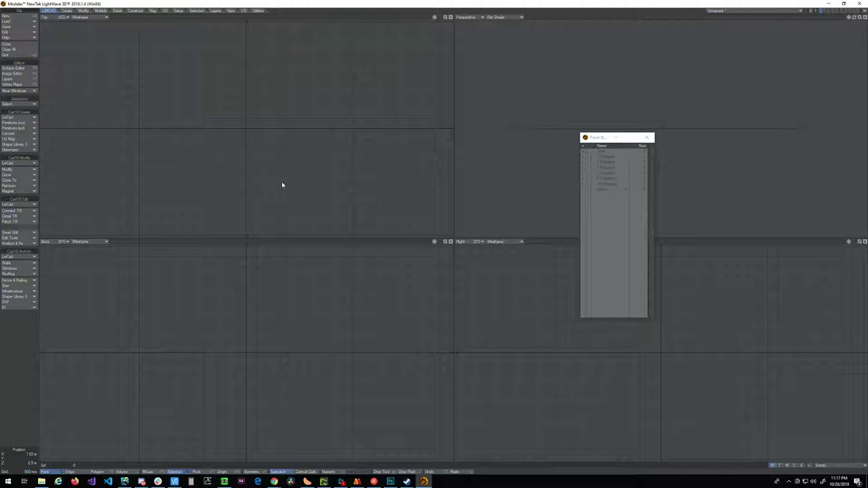
{"action": "left_click_drag", "start_coordinate": [174, 80], "coordinate": [352, 189]}
{"action": "left_click_drag", "start_coordinate": [271, 352], "coordinate": [273, 351]}
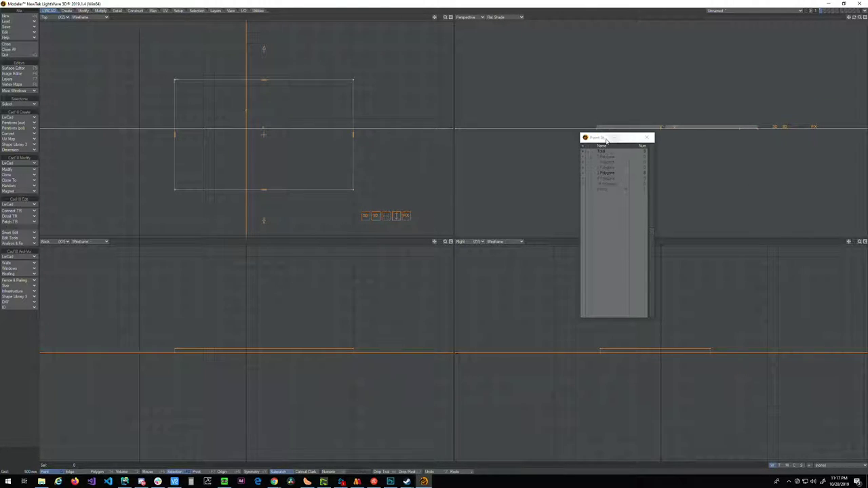
- Move the Point Statistics window aside and shorten the slab along X to end at about 3.45 m, finishing the box
{"action": "left_click_drag", "start_coordinate": [607, 139], "coordinate": [475, 132]}
{"action": "left_click_drag", "start_coordinate": [854, 17], "coordinate": [813, 51]}
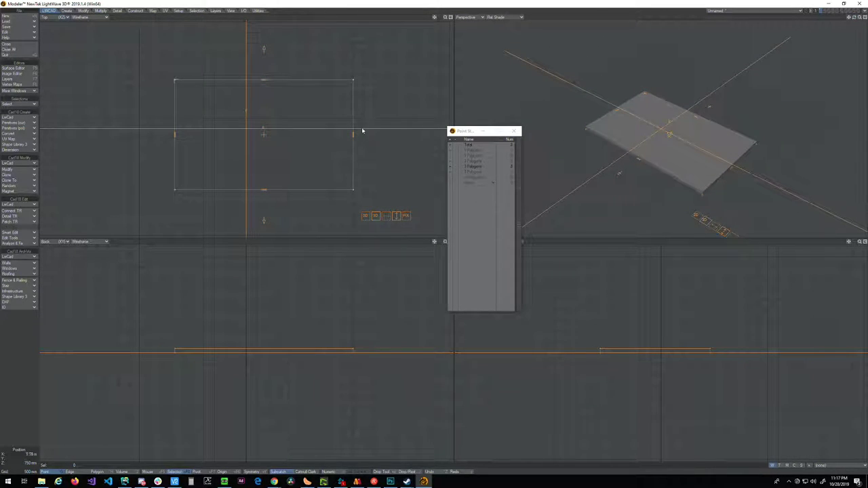
{"action": "left_click_drag", "start_coordinate": [351, 136], "coordinate": [320, 133]}
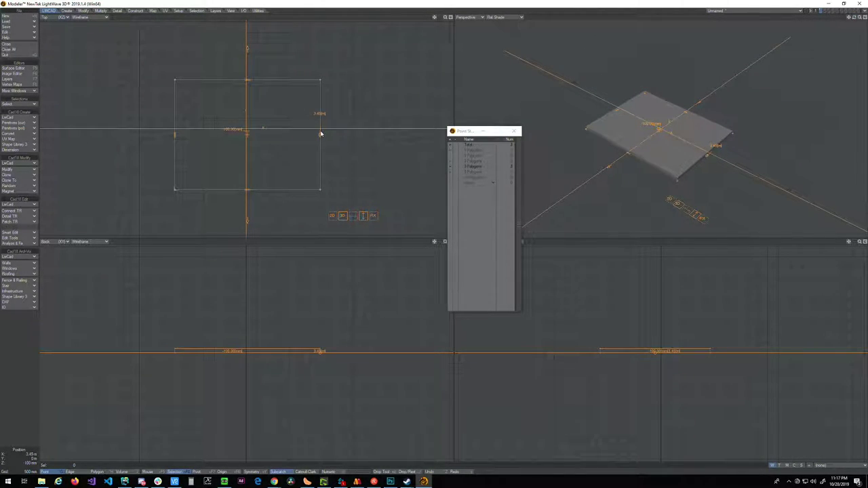
{"action": "key", "text": "space"}
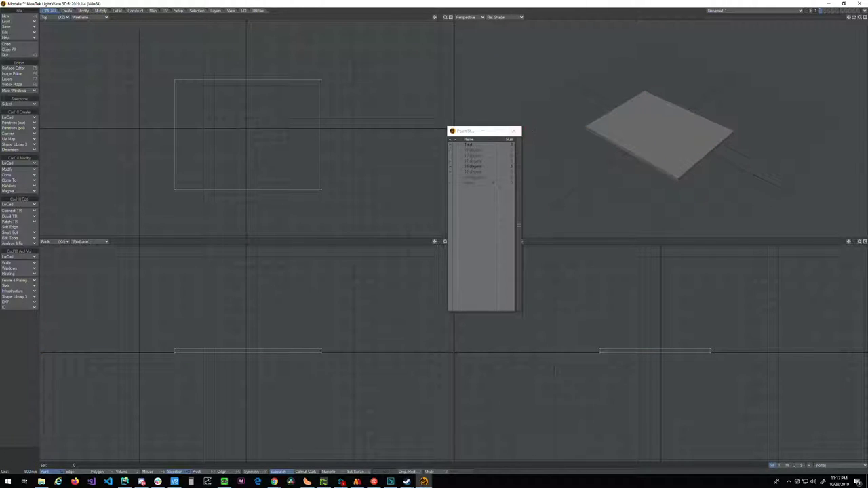
{"action": "left_click_drag", "start_coordinate": [854, 19], "coordinate": [835, 18]}
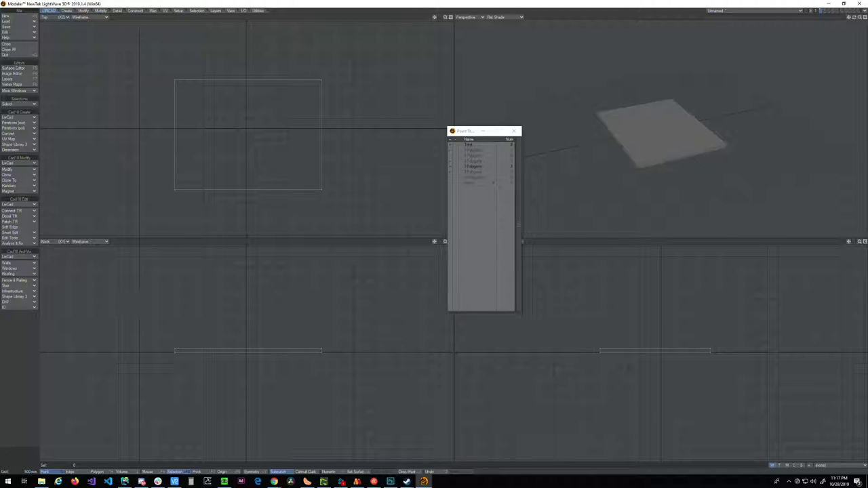
- Draw an upright wall about 3.5 m high along the slab's far edge, from corner to corner
{"action": "left_click", "coordinate": [27, 125]}
{"action": "left_click", "coordinate": [5, 127]}
{"action": "left_click", "coordinate": [6, 128]}
{"action": "left_click", "coordinate": [17, 130]}
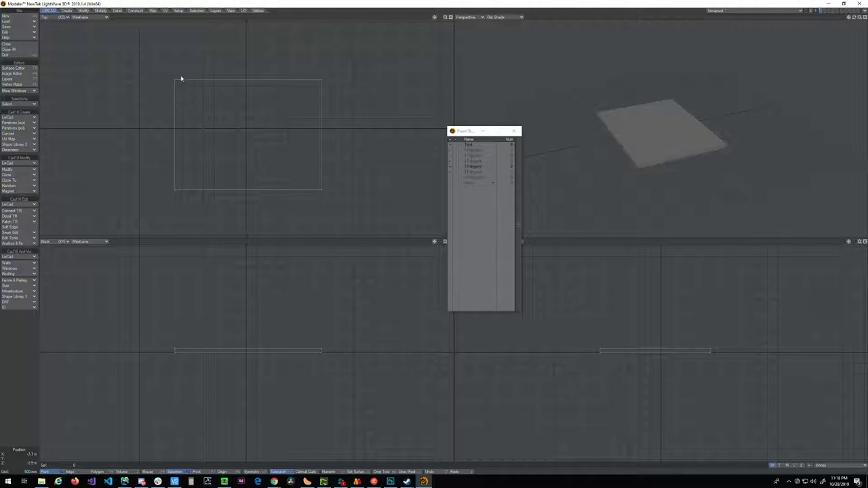
{"action": "left_click", "coordinate": [175, 81]}
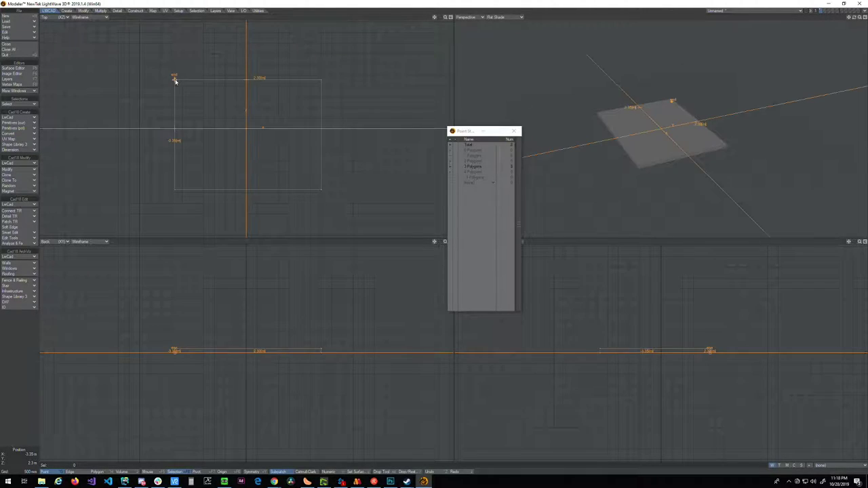
{"action": "left_click", "coordinate": [321, 77]}
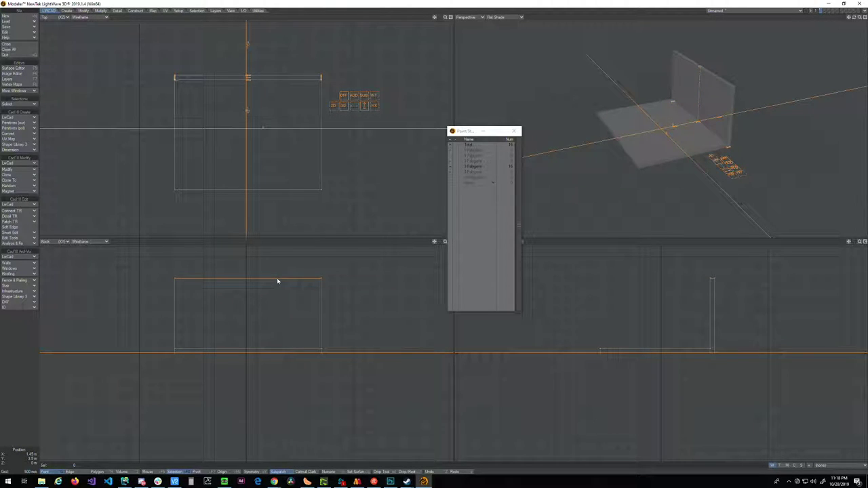
- Raise the wall's upper edge slightly and finish the wall
{"action": "left_click", "coordinate": [278, 276]}
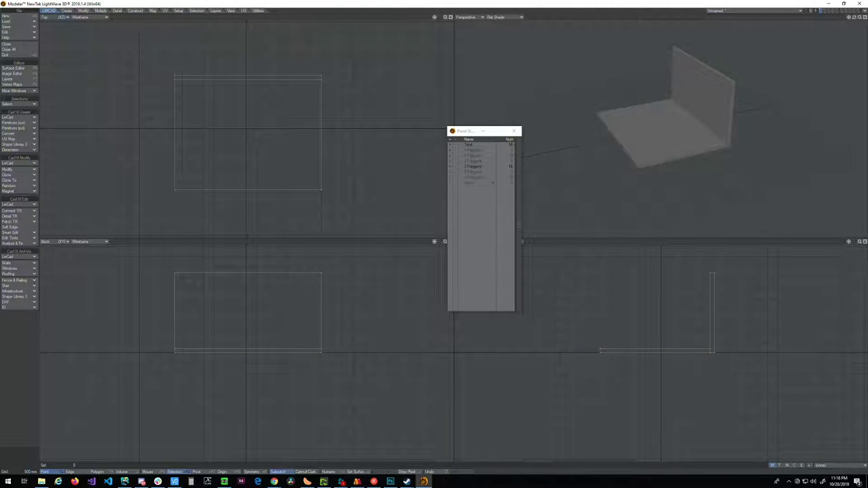
{"action": "mouse_move", "coordinate": [854, 18]}
{"action": "left_mouse_down"}
{"action": "mouse_move", "coordinate": [865, 20]}
{"action": "mouse_move", "coordinate": [854, 17]}
{"action": "left_mouse_up"}
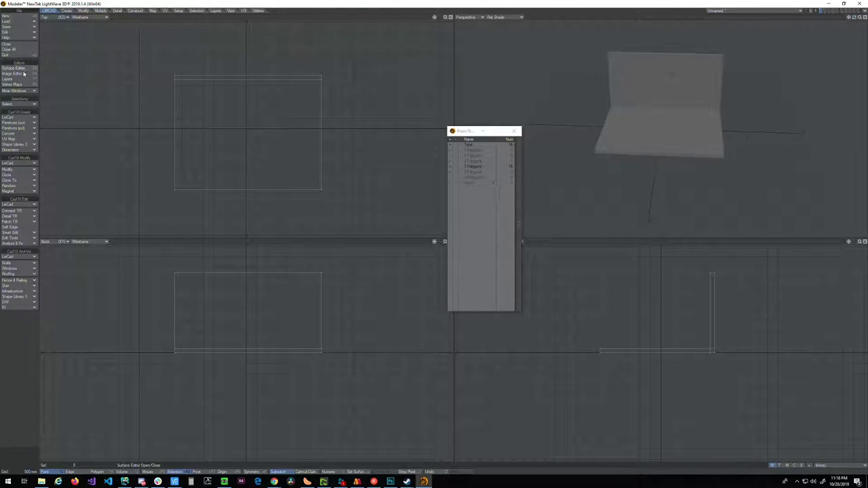
{"action": "key", "text": "a"}
- Draw an upright LWCAD cylinder column of 250 mm radius and 3.75 m depth near the floor's front-left corner
{"action": "left_click", "coordinate": [19, 118]}
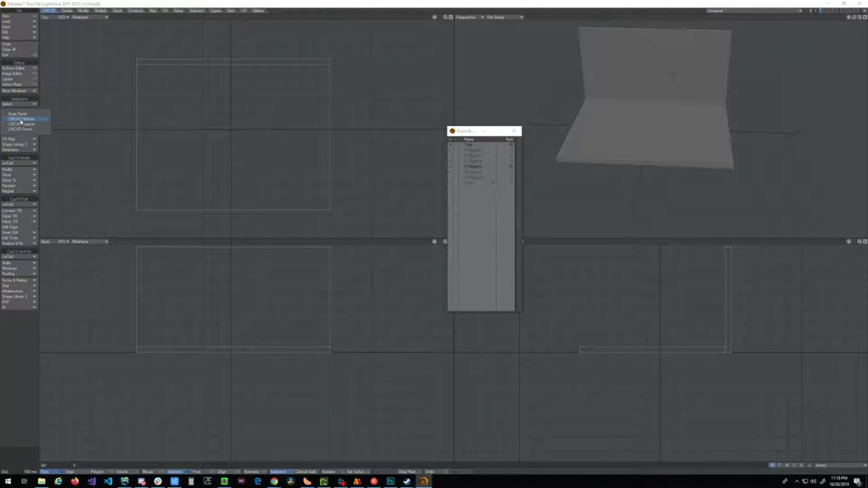
{"action": "left_click", "coordinate": [20, 120]}
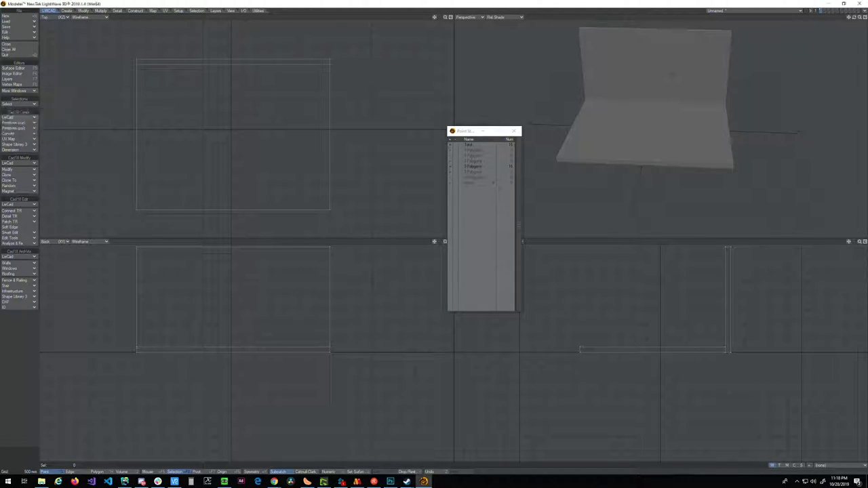
{"action": "left_click", "coordinate": [21, 123]}
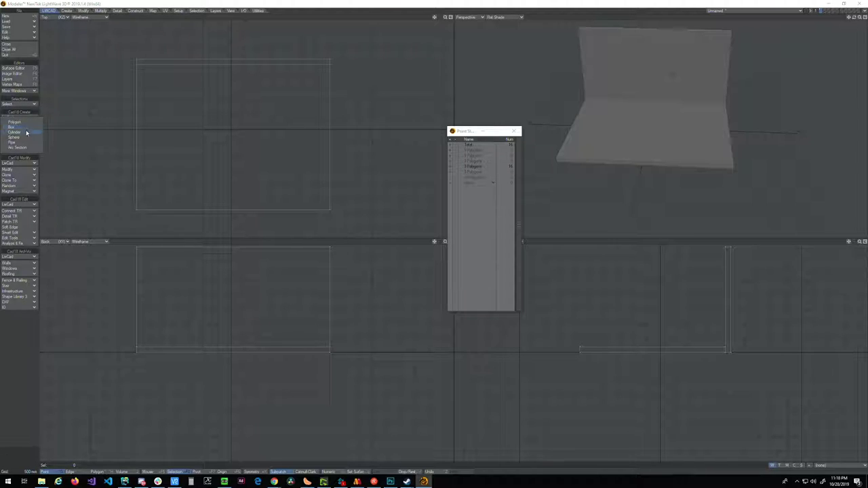
{"action": "left_click", "coordinate": [23, 134]}
{"action": "left_click_drag", "start_coordinate": [225, 125], "coordinate": [167, 194]}
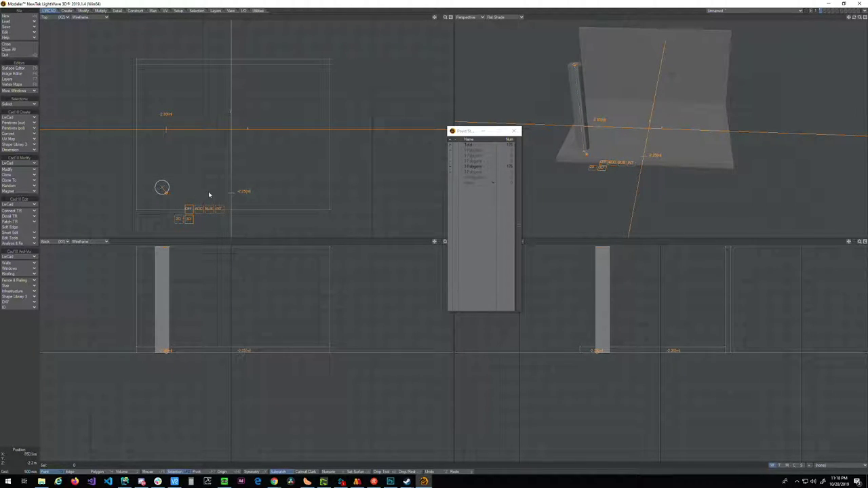
- Set the column to 6 sides per segment and raise its base onto the floor slab's upper face
{"action": "key", "text": "n"}
{"action": "left_click_drag", "start_coordinate": [613, 487], "coordinate": [608, 199]}
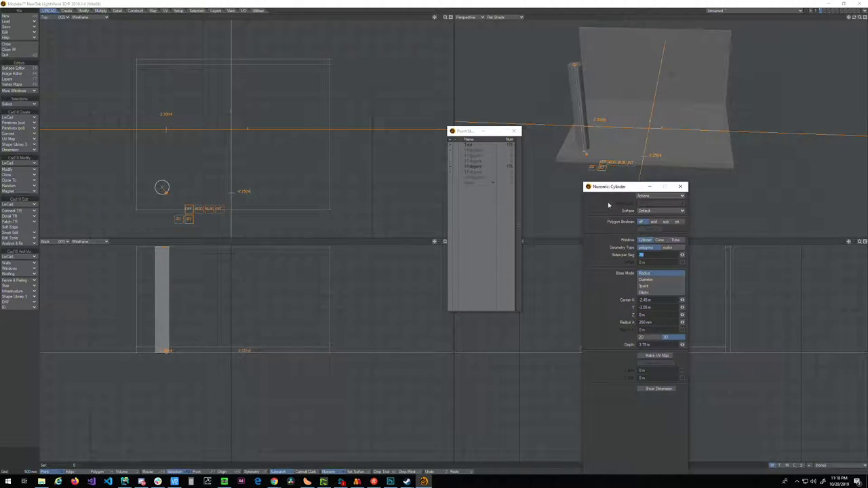
{"action": "left_click_drag", "start_coordinate": [682, 255], "coordinate": [668, 256]}
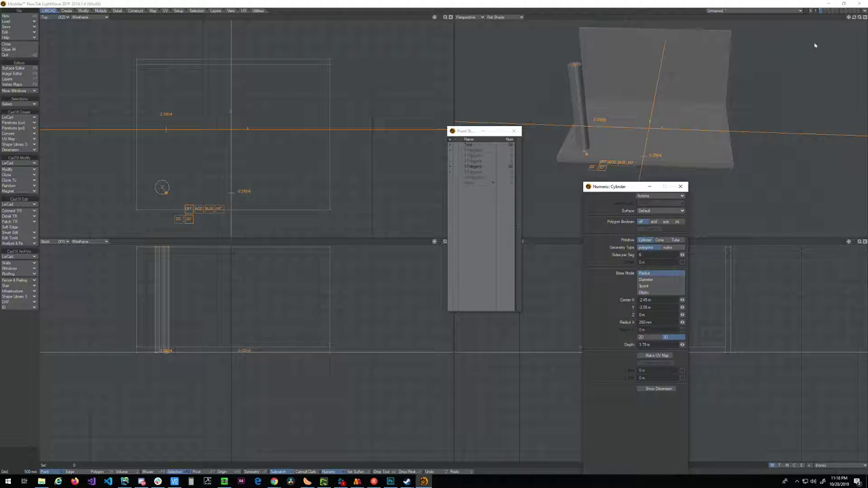
{"action": "left_click_drag", "start_coordinate": [859, 18], "coordinate": [863, 18]}
{"action": "left_click", "coordinate": [183, 294]}
{"action": "left_click_drag", "start_coordinate": [180, 295], "coordinate": [174, 345]}
{"action": "key", "text": "space"}
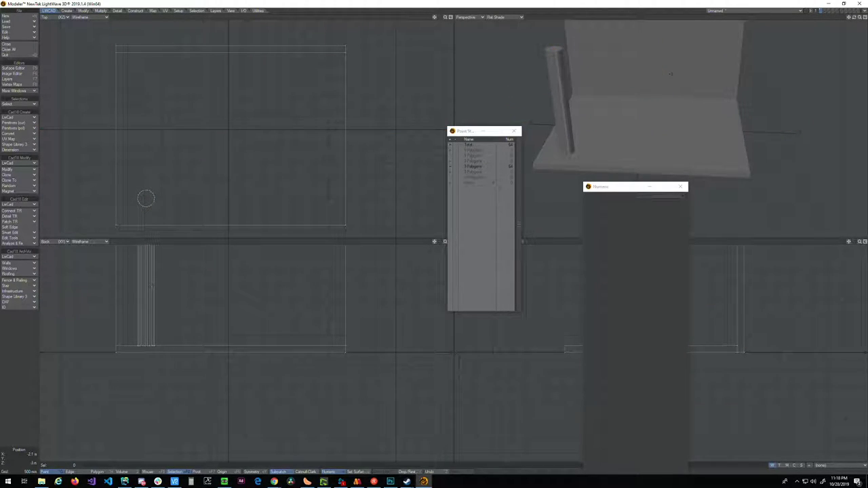
- Try to move the column 5 m along X toward the floor's opposite side
{"action": "key", "text": "space"}
{"action": "key", "text": "space"}
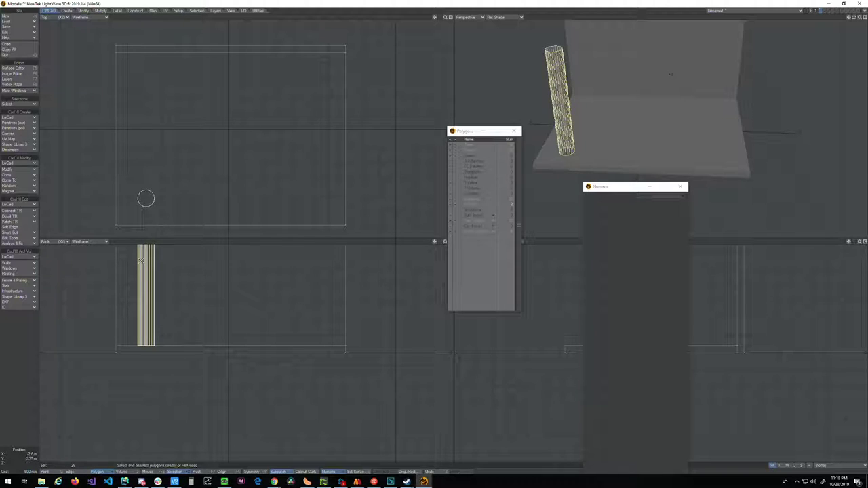
{"action": "key", "text": "t"}
{"action": "left_click_drag", "start_coordinate": [146, 198], "coordinate": [314, 198]}
{"action": "key", "text": "Delete"}
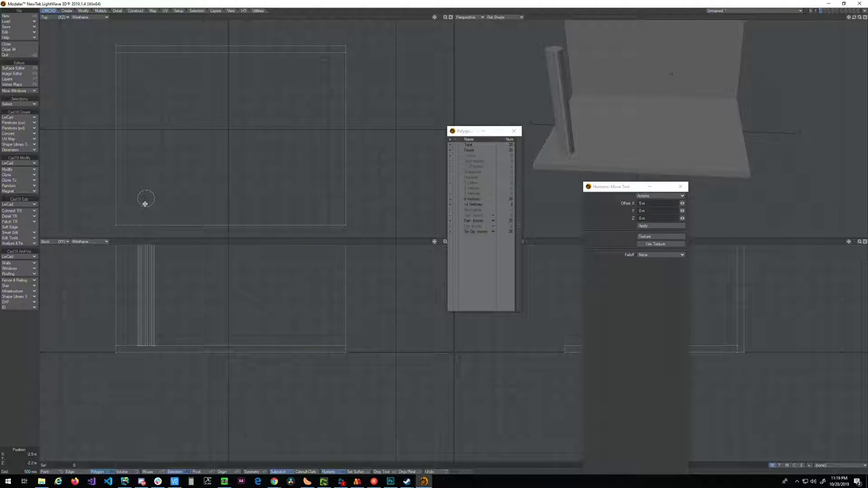
- Select the whole column and mirror it across X = 0 m to the opposite side of the floor
{"action": "key", "text": "a"}
{"action": "key", "text": "g"}
{"action": "key", "text": "space"}
{"action": "left_click", "coordinate": [244, 147]}
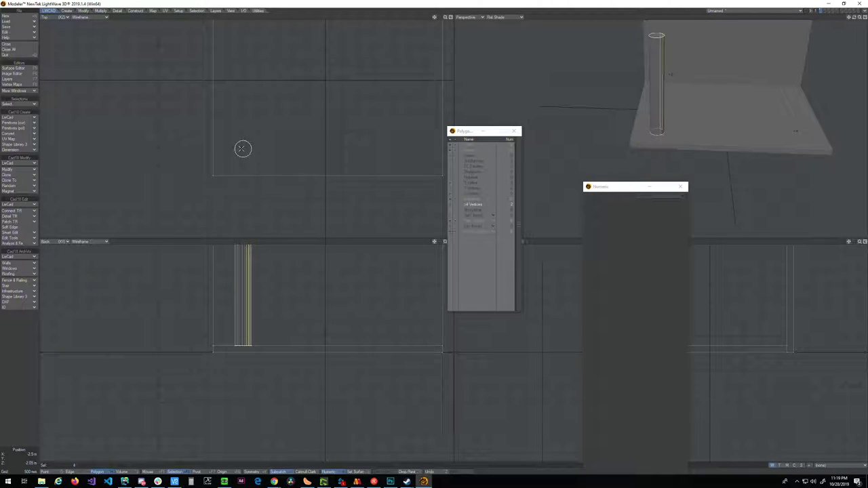
{"action": "key", "text": "shift+v"}
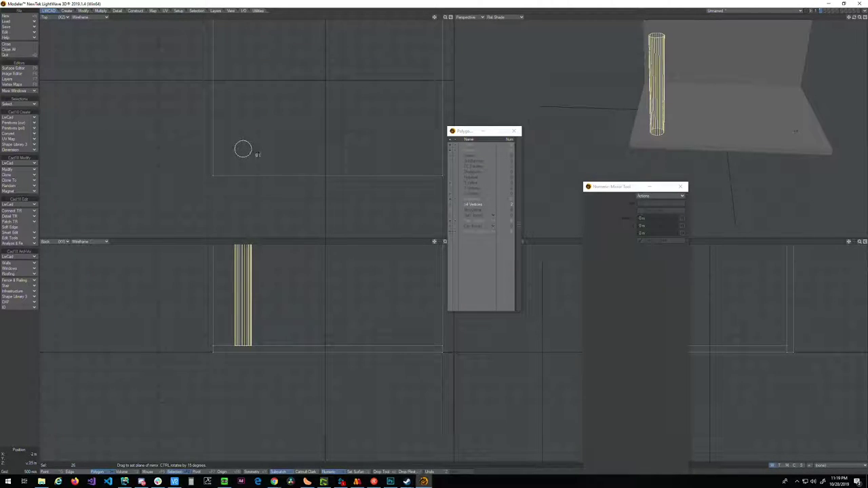
{"action": "key", "text": "n"}
{"action": "left_click", "coordinate": [307, 183]}
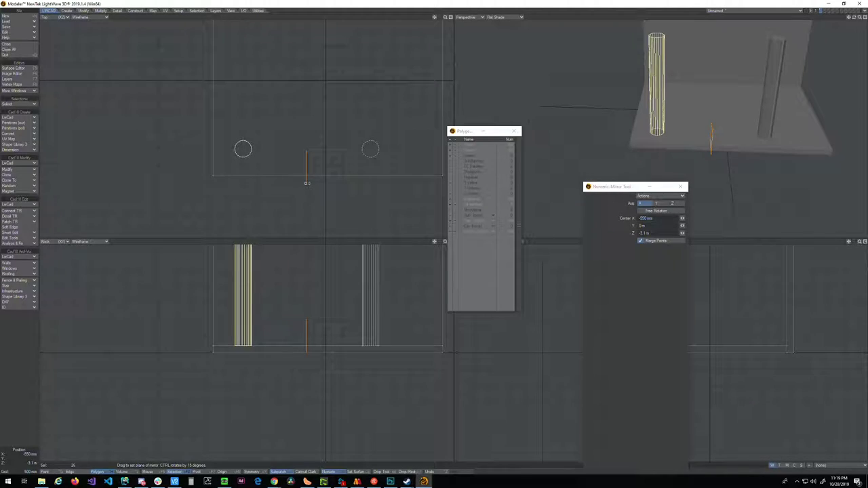
{"action": "key", "text": "ctrl+z"}
{"action": "key", "text": "space"}
{"action": "key", "text": "shift+v"}
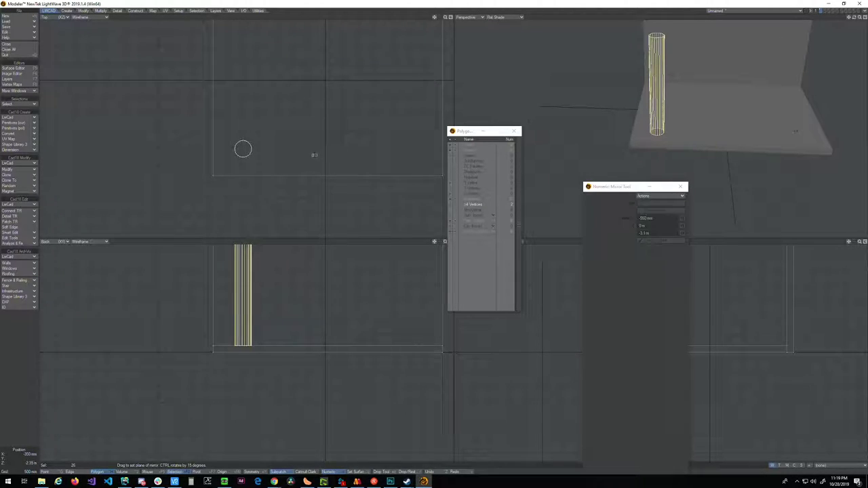
{"action": "left_click_drag", "start_coordinate": [324, 150], "coordinate": [326, 192]}
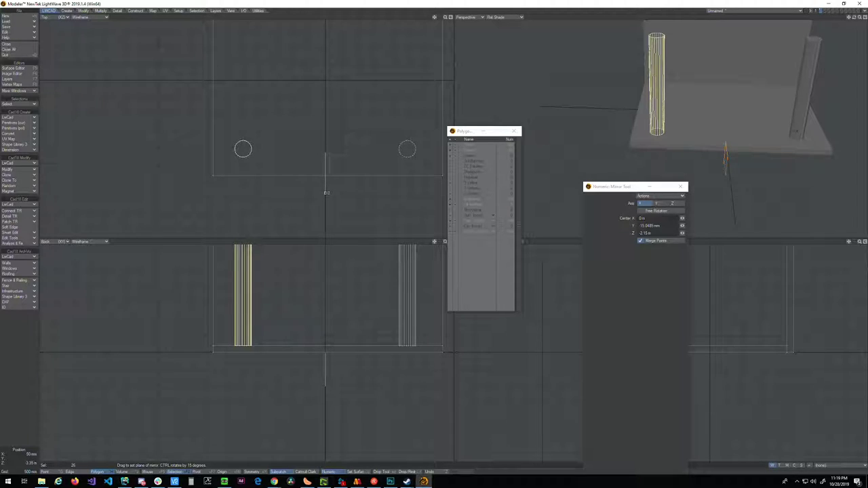
{"action": "key", "text": "space"}
{"action": "key", "text": "space"}
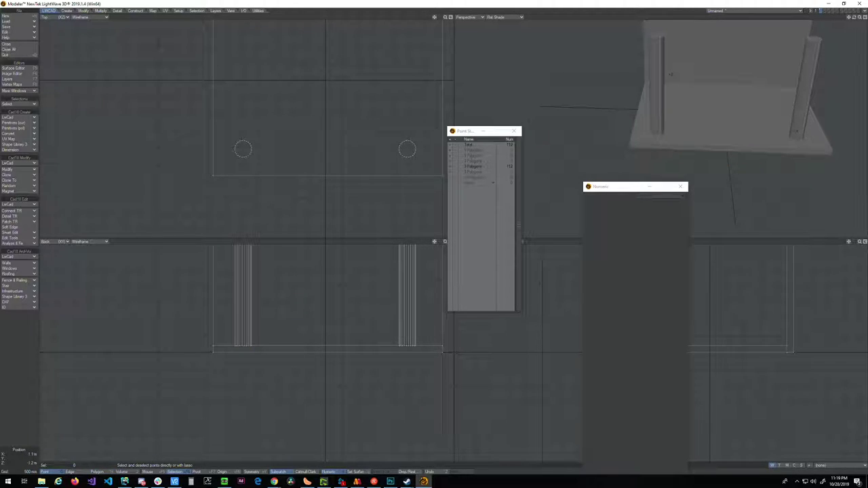
- Draw a cylinder of about 636 mm radius at the floor's center and lower its height to a short pedestal
{"action": "key", "text": "a"}
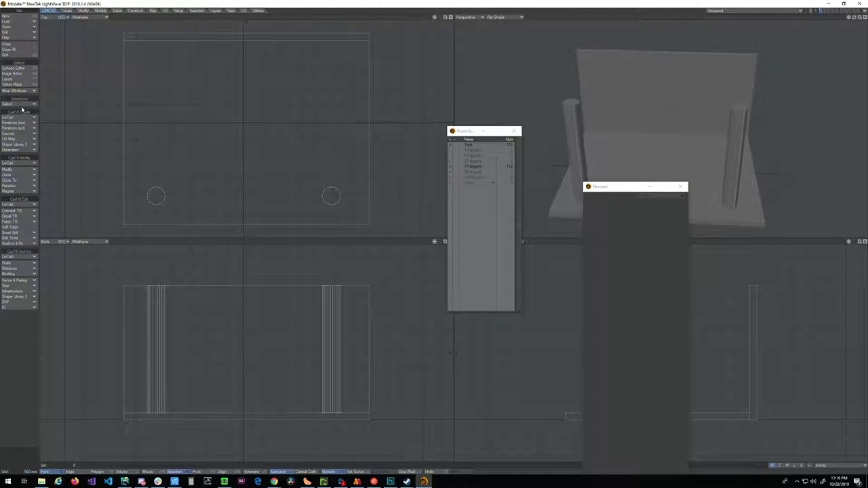
{"action": "left_click", "coordinate": [20, 129]}
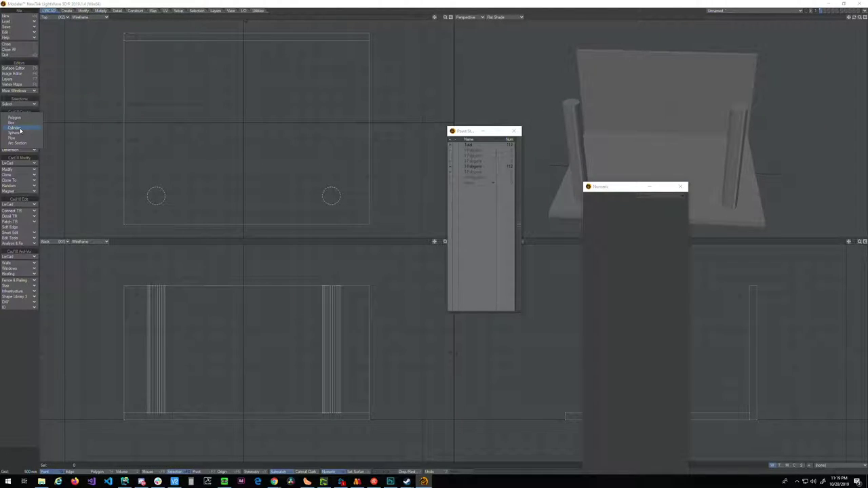
{"action": "left_click", "coordinate": [21, 129]}
{"action": "left_click_drag", "start_coordinate": [240, 126], "coordinate": [244, 126]}
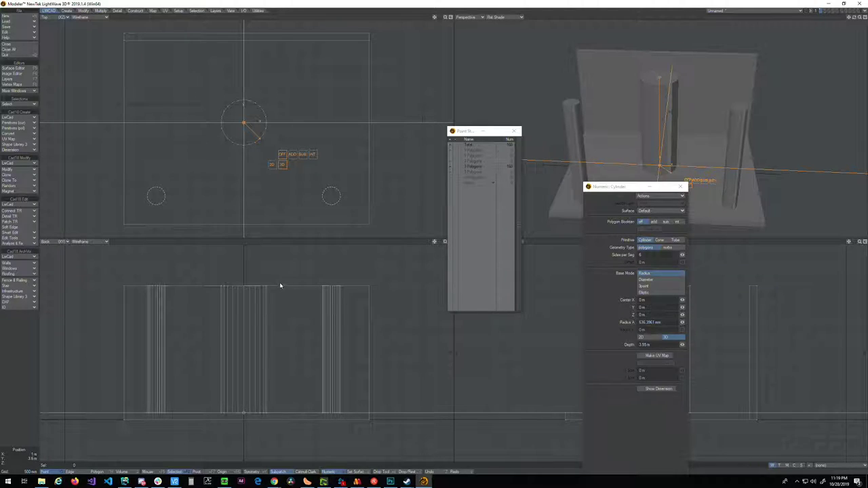
{"action": "left_click_drag", "start_coordinate": [248, 286], "coordinate": [249, 401]}
{"action": "key", "text": "space"}
{"action": "key", "text": "space"}
- Bevel the pedestal's top face repeatedly to form a flared bowl with a raised rim and a recessed center
{"action": "key", "text": "space"}
{"action": "key", "text": "slash"}
{"action": "left_click", "coordinate": [650, 162]}
{"action": "key", "text": "b"}
{"action": "key", "text": "b"}
{"action": "mouse_move", "coordinate": [246, 377]}
{"action": "left_mouse_down"}
{"action": "mouse_move", "coordinate": [254, 362]}
{"action": "mouse_move", "coordinate": [246, 371]}
{"action": "left_mouse_up"}
{"action": "key", "text": "space"}
{"action": "key", "text": "slash"}
- Move the Numeric window and the Polygon Statistics window off the Perspective view
{"action": "left_click_drag", "start_coordinate": [858, 19], "coordinate": [831, 23]}
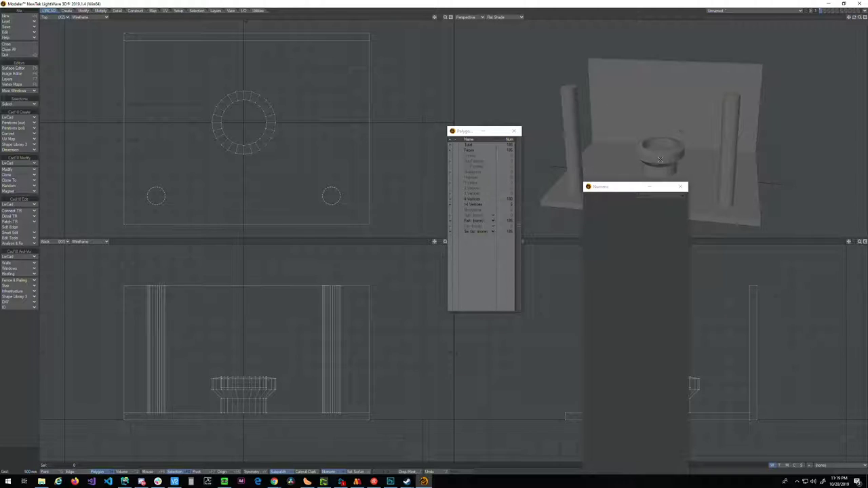
{"action": "left_click_drag", "start_coordinate": [613, 189], "coordinate": [867, 163]}
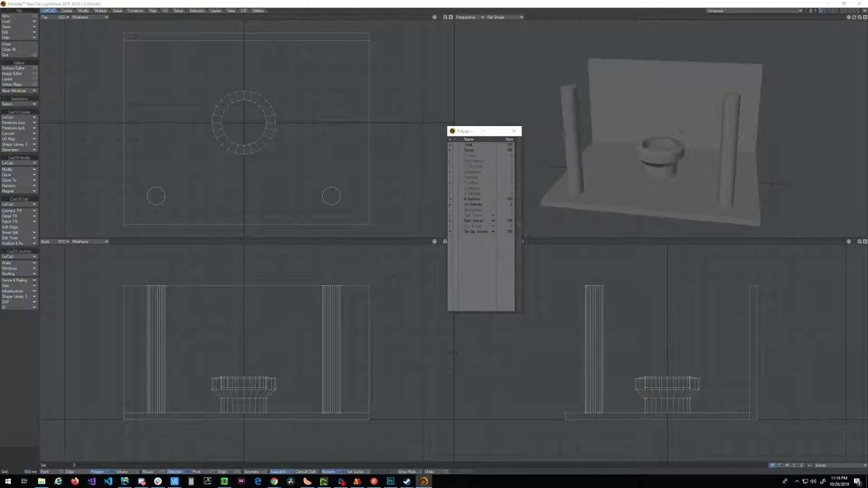
{"action": "left_click_drag", "start_coordinate": [465, 132], "coordinate": [429, 228]}
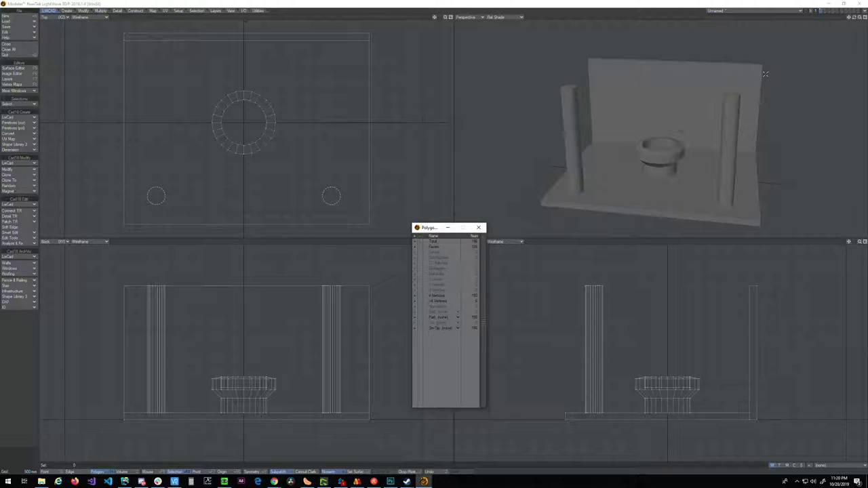
- Draw an upright box on the floor against the wall near its left end, lower than the columns
{"action": "left_click_drag", "start_coordinate": [854, 18], "coordinate": [800, 24]}
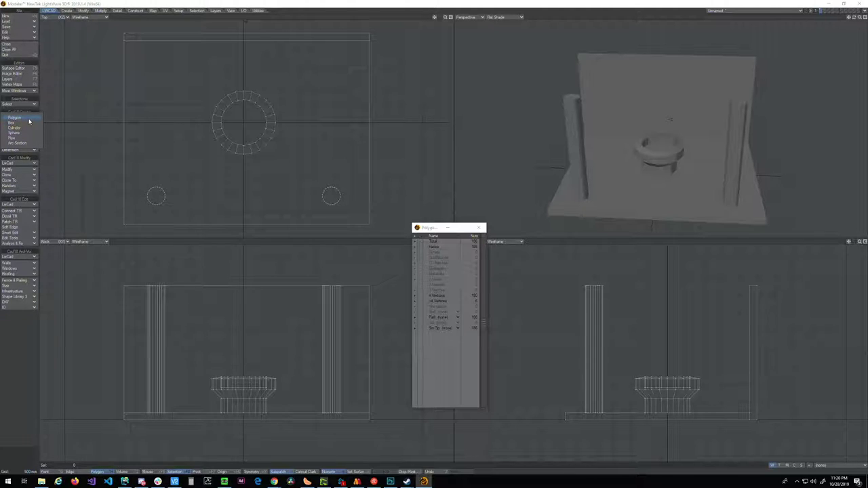
{"action": "left_click", "coordinate": [26, 129]}
{"action": "left_click", "coordinate": [33, 130]}
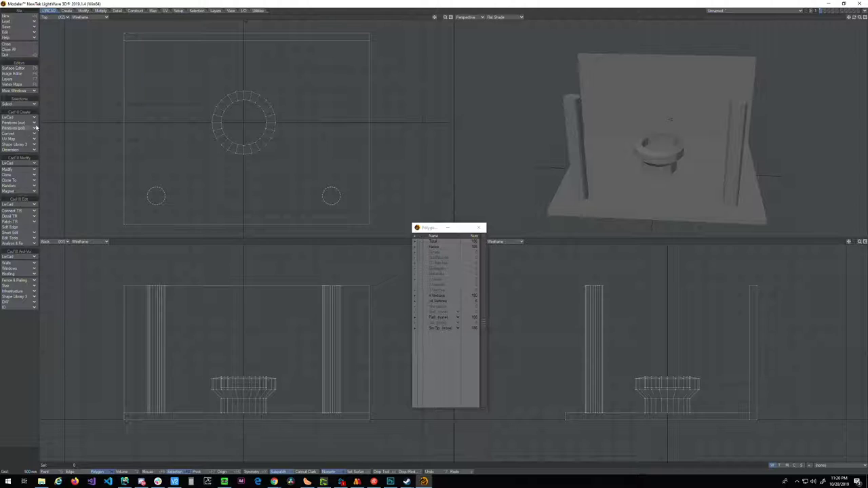
{"action": "left_click_drag", "start_coordinate": [147, 41], "coordinate": [167, 60]}
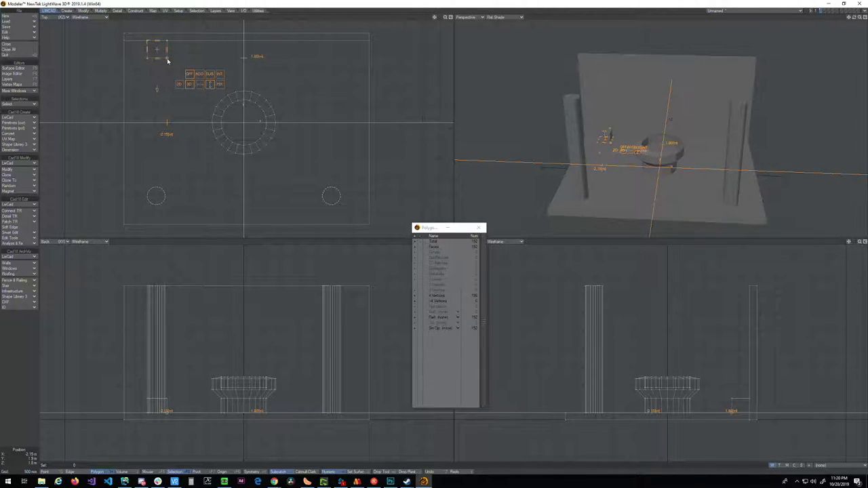
{"action": "left_click_drag", "start_coordinate": [162, 405], "coordinate": [170, 335]}
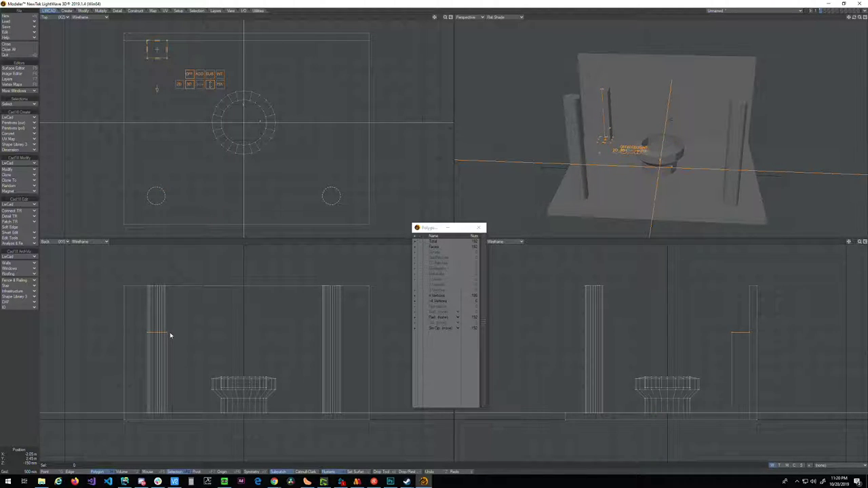
{"action": "key", "text": "space"}
- Slope the box's top by raising its wall-side points well up and its front points slightly
{"action": "key", "text": "space"}
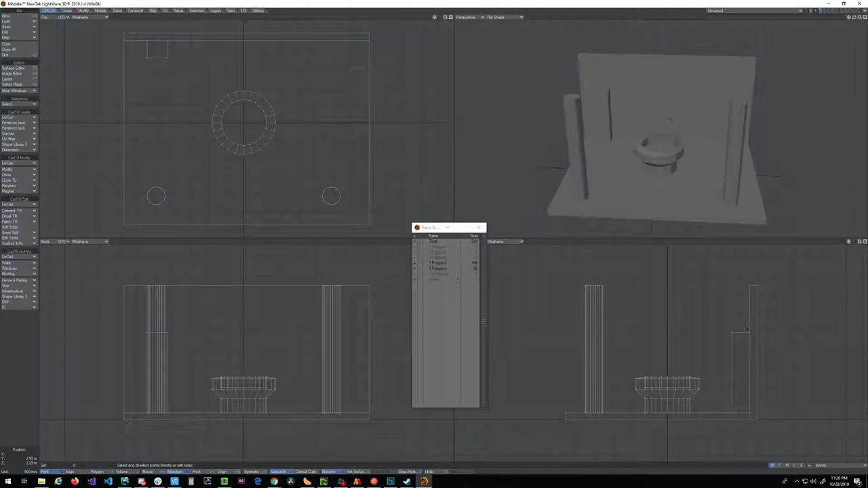
{"action": "key", "text": "t"}
{"action": "left_click_drag", "start_coordinate": [749, 334], "coordinate": [749, 303]}
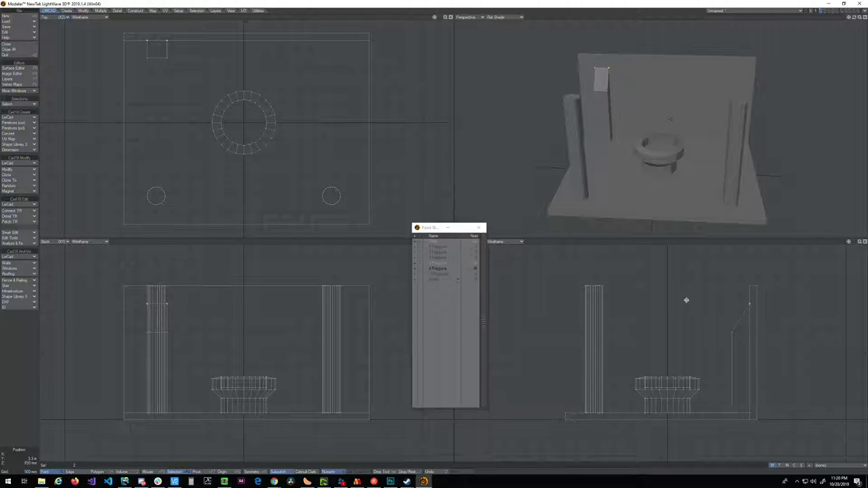
{"action": "key", "text": "space"}
{"action": "key", "text": "slash"}
{"action": "left_click", "coordinate": [731, 333]}
{"action": "key", "text": "t"}
{"action": "left_click_drag", "start_coordinate": [730, 346], "coordinate": [730, 333]}
{"action": "key", "text": "space"}
{"action": "key", "text": "slash"}
- Select the whole sloped box and Array Clone it along X into an evenly spaced row of seven
{"action": "key", "text": "ctrl+h"}
{"action": "left_click", "coordinate": [157, 59]}
{"action": "key", "text": "bracketright"}
{"action": "left_click", "coordinate": [17, 175]}
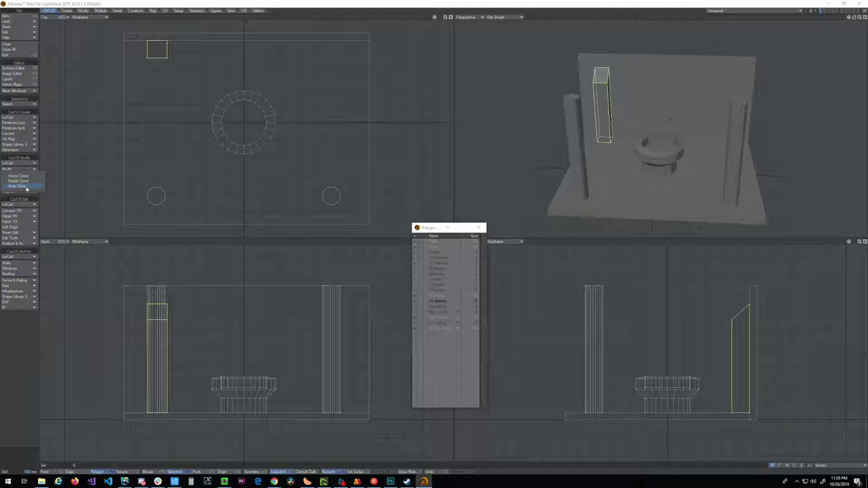
{"action": "left_click", "coordinate": [26, 188]}
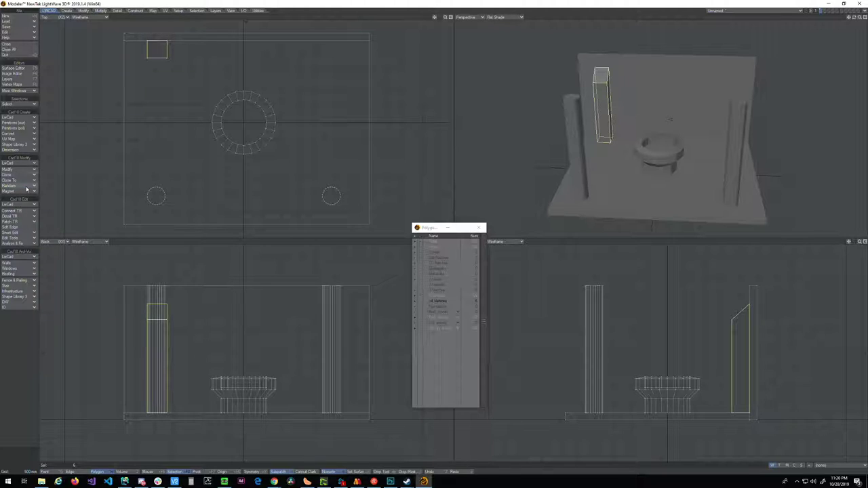
{"action": "left_click", "coordinate": [257, 67]}
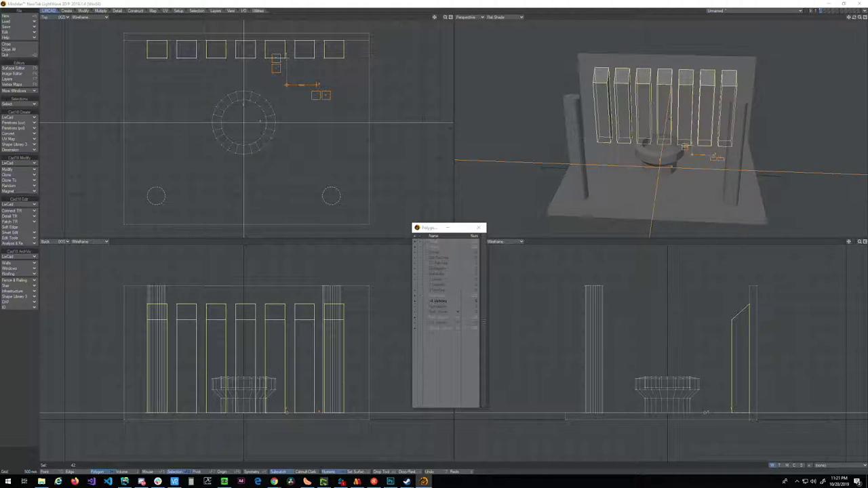
{"action": "key", "text": "space"}
{"action": "key", "text": "slash"}
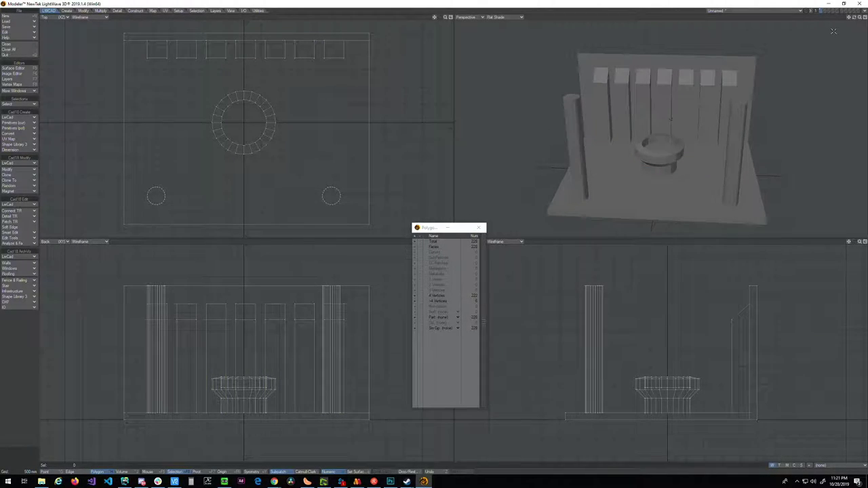
- Select the whole back wall and assign it a new surface of its own
{"action": "mouse_move", "coordinate": [853, 18]}
{"action": "left_mouse_down"}
{"action": "mouse_move", "coordinate": [793, 17]}
{"action": "mouse_move", "coordinate": [866, 13]}
{"action": "mouse_move", "coordinate": [836, 15]}
{"action": "mouse_move", "coordinate": [845, 27]}
{"action": "left_mouse_up"}
{"action": "left_click", "coordinate": [686, 65]}
{"action": "key", "text": "bracketright"}
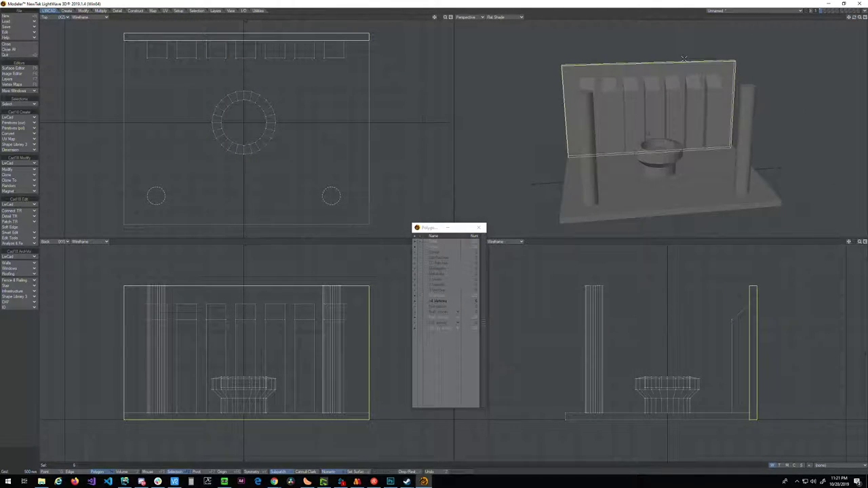
{"action": "key", "text": "q"}
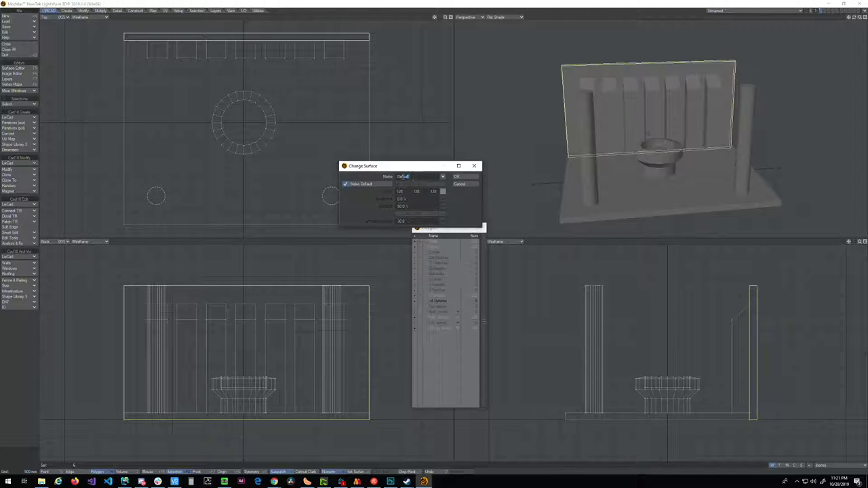
{"action": "type", "text": "1"}
{"action": "key", "text": "Return"}
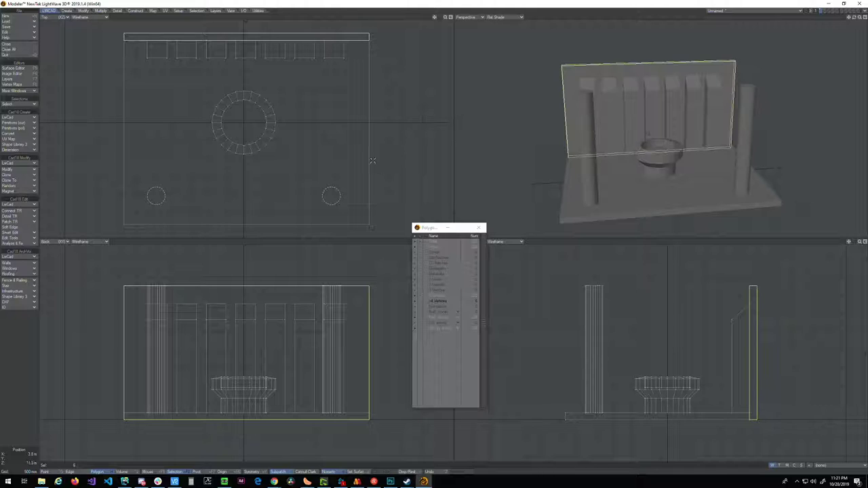
- Color the back wall's new surface a dark neutral gray in the Surface Editor
{"action": "key", "text": "F5"}
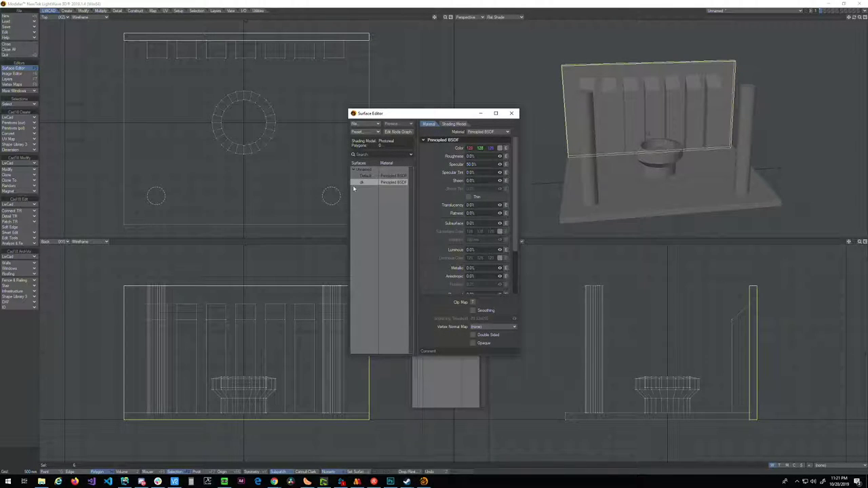
{"action": "left_click", "coordinate": [501, 148]}
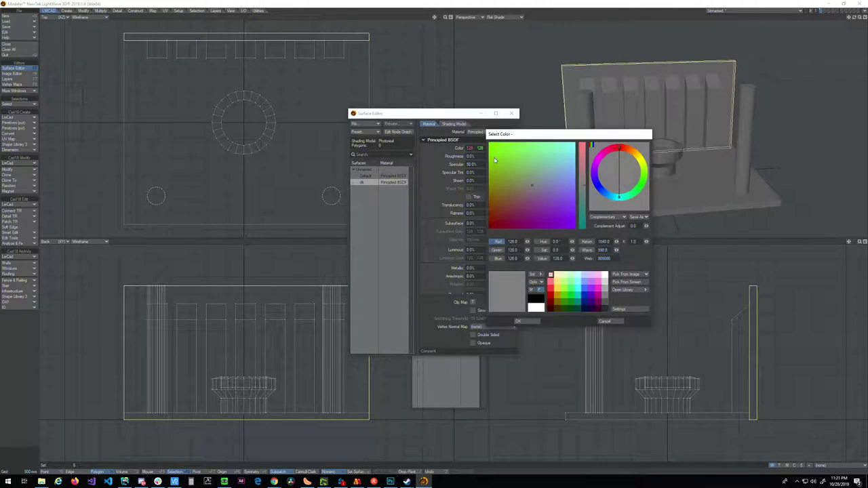
{"action": "left_click", "coordinate": [583, 193]}
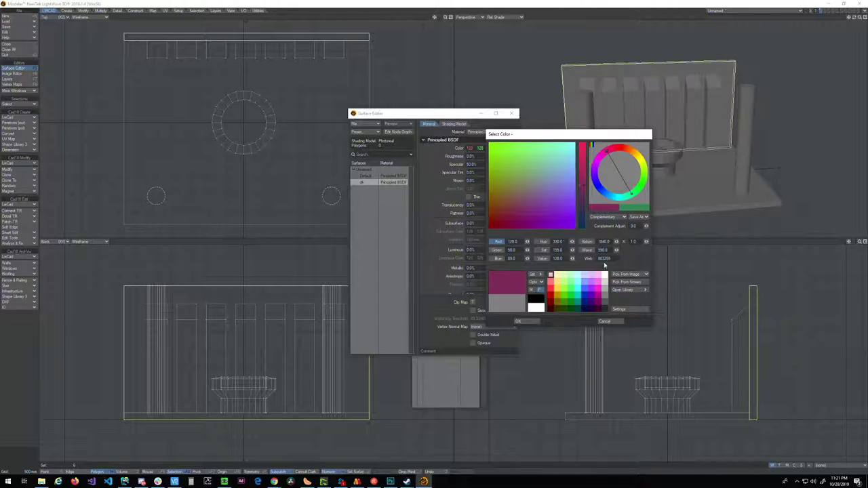
{"action": "left_click", "coordinate": [542, 242]}
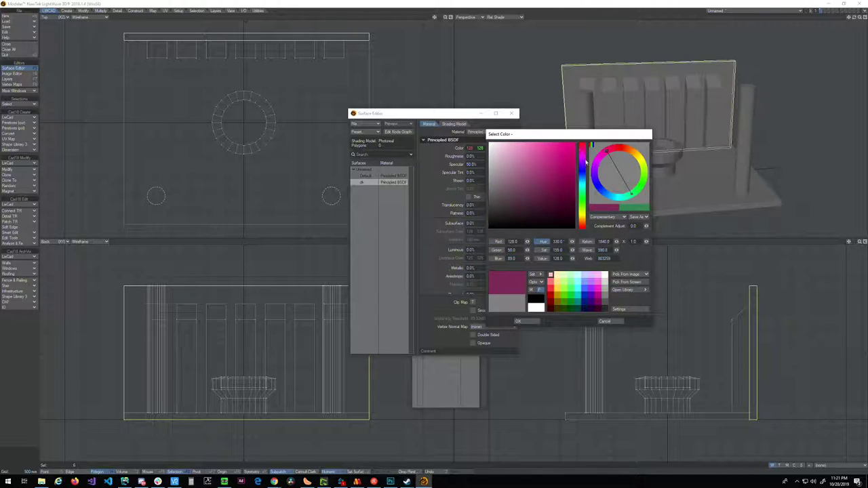
{"action": "left_click_drag", "start_coordinate": [532, 189], "coordinate": [490, 203]}
{"action": "left_click", "coordinate": [519, 321]}
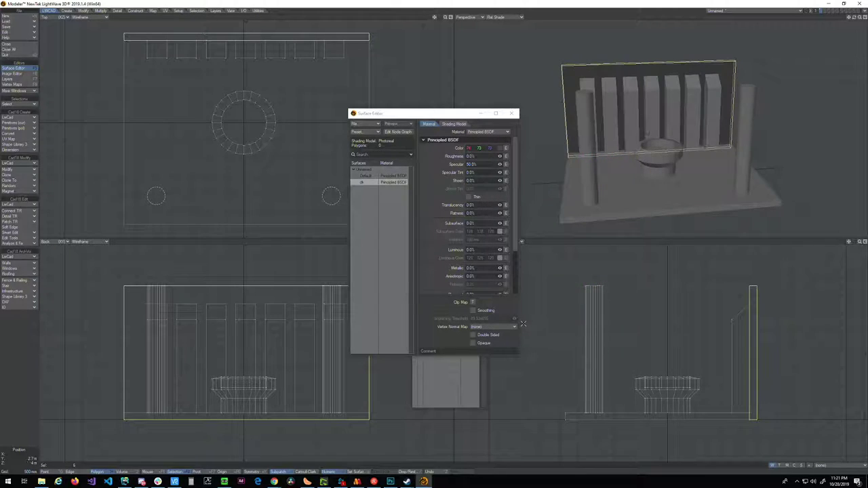
- Select the entire bowl with its base and assign it a new surface named pipe
{"action": "left_click", "coordinate": [594, 130]}
{"action": "left_click_drag", "start_coordinate": [646, 163], "coordinate": [651, 161]}
{"action": "key", "text": "]"}
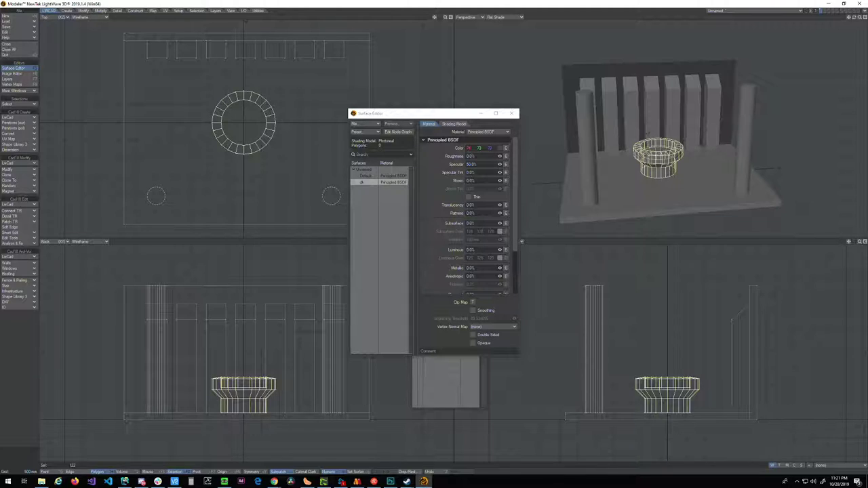
{"action": "type", "text": "q"}
{"action": "type", "text": "pipe"}
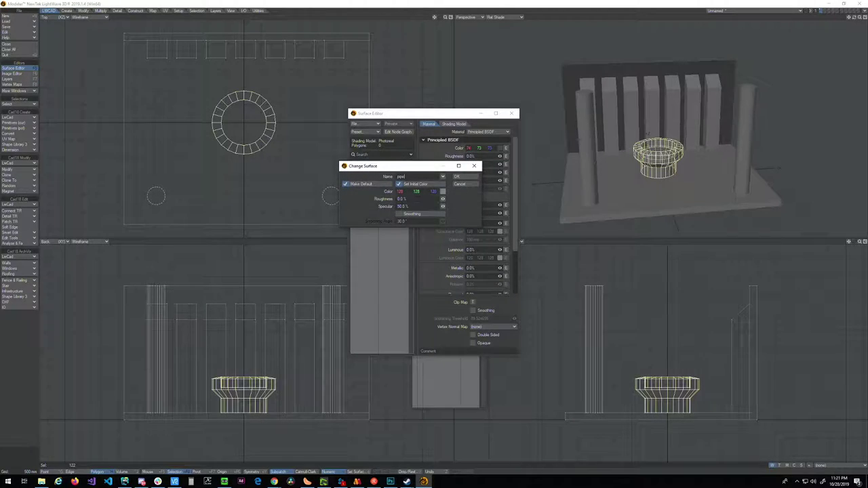
{"action": "key", "text": "Return"}
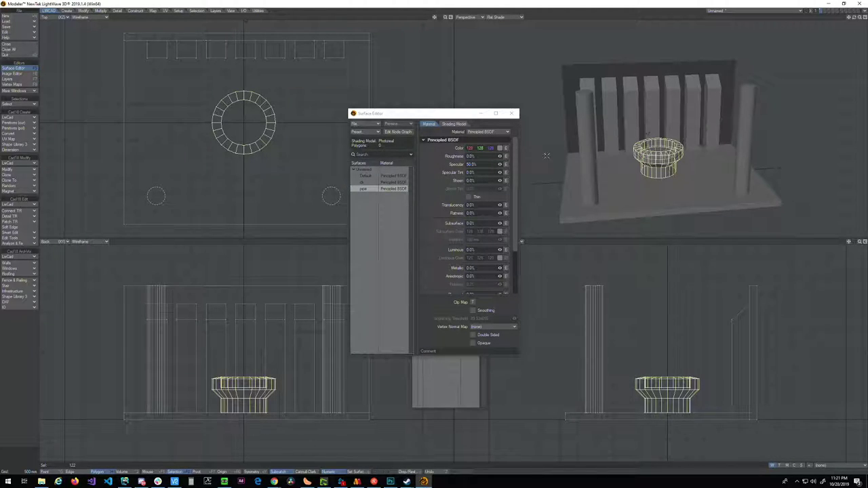
- Set the pipe surface's color to a dark green and deselect the bowl
{"action": "left_click", "coordinate": [498, 149]}
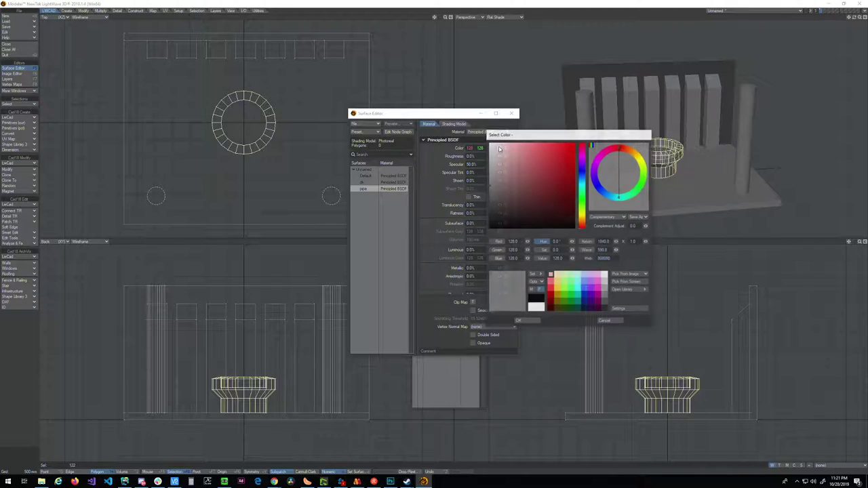
{"action": "left_click_drag", "start_coordinate": [642, 179], "coordinate": [638, 188]}
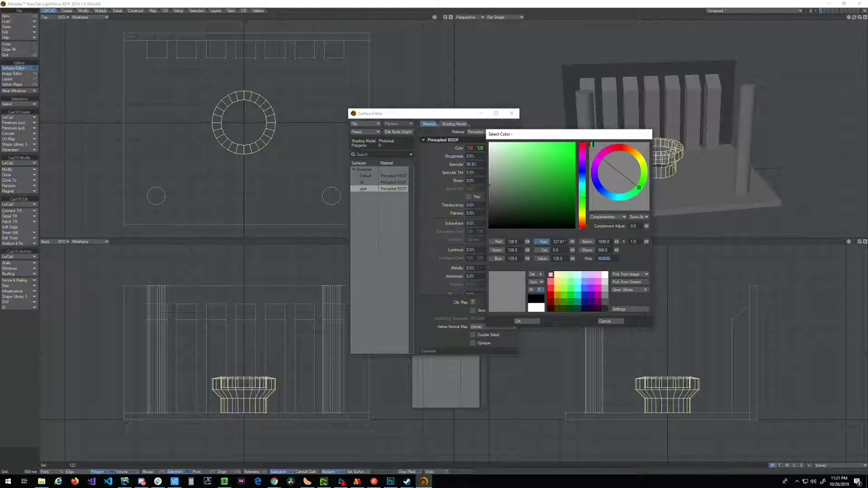
{"action": "left_click_drag", "start_coordinate": [549, 223], "coordinate": [528, 197]}
{"action": "left_click", "coordinate": [519, 321]}
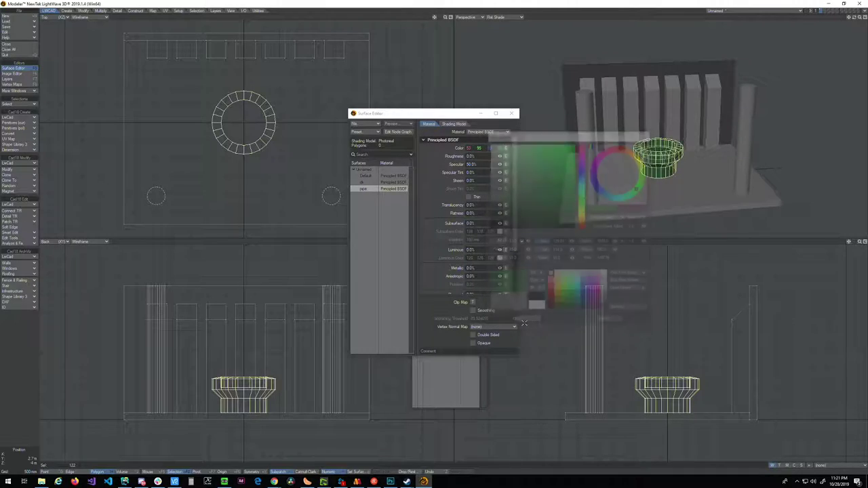
{"action": "key", "text": "slash"}
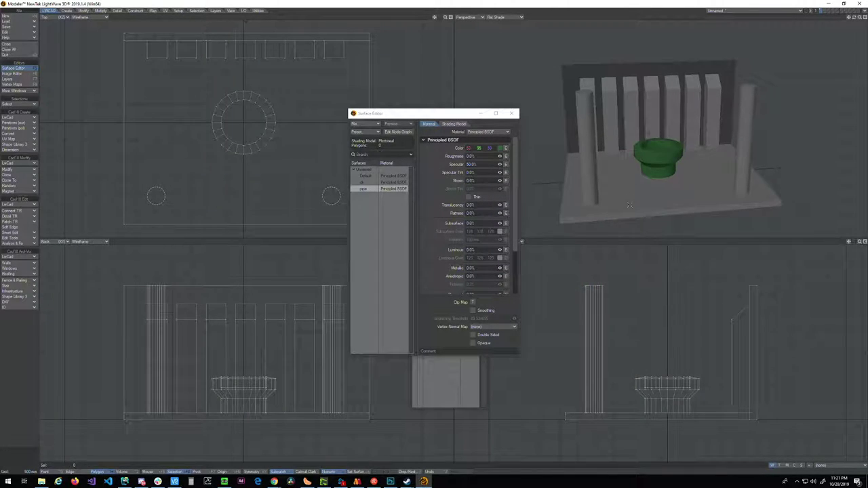
- Select the whole floor slab and assign it a new surface named floor
{"action": "mouse_move", "coordinate": [854, 17]}
{"action": "left_mouse_down"}
{"action": "mouse_move", "coordinate": [865, 22]}
{"action": "mouse_move", "coordinate": [834, 24]}
{"action": "mouse_move", "coordinate": [844, 24]}
{"action": "left_mouse_up"}
{"action": "left_click", "coordinate": [609, 82]}
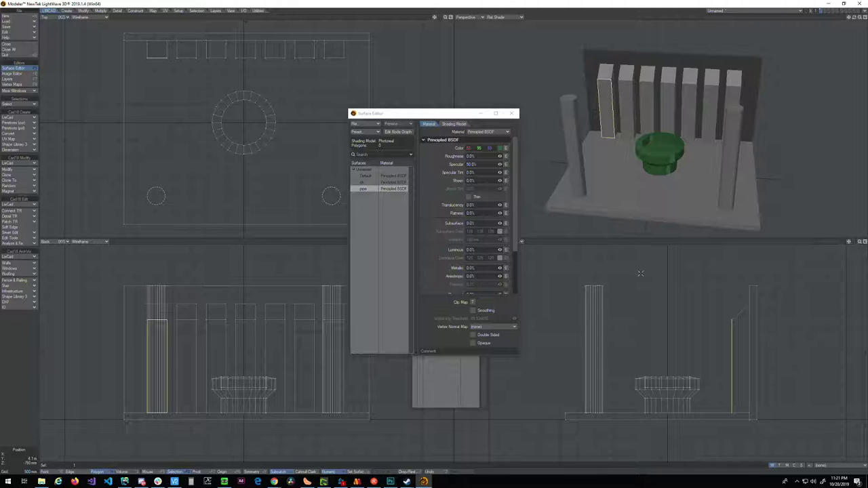
{"action": "left_click", "coordinate": [603, 83]}
{"action": "left_click", "coordinate": [625, 191]}
{"action": "double_click", "coordinate": [611, 183]}
{"action": "key", "text": "q"}
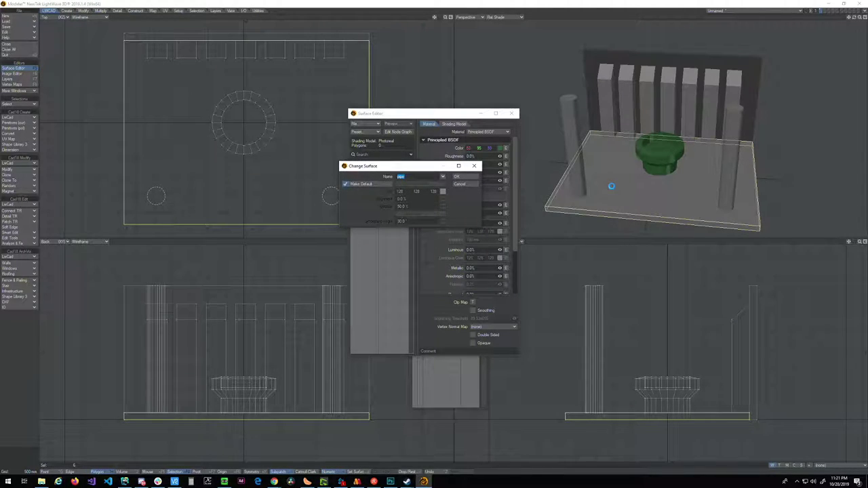
{"action": "key", "text": "Return"}
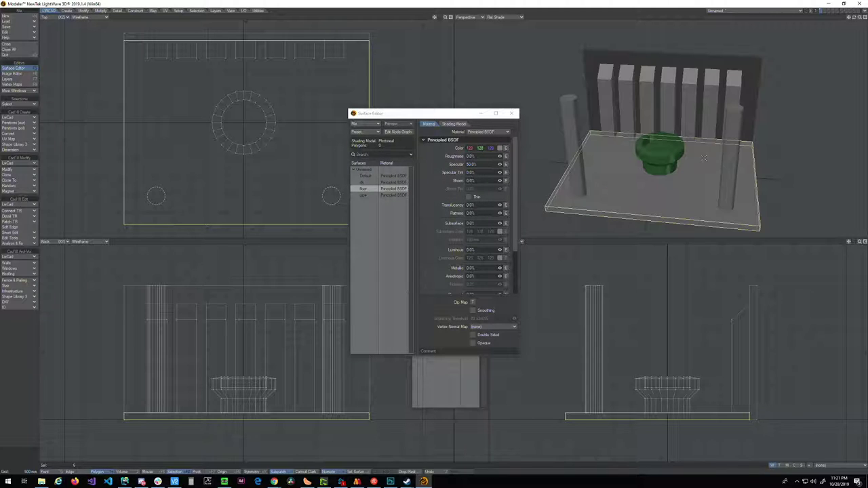
- Set the floor surface's color to dark gray with red, green and blue at 85, and deselect the slab
{"action": "left_click", "coordinate": [500, 148]}
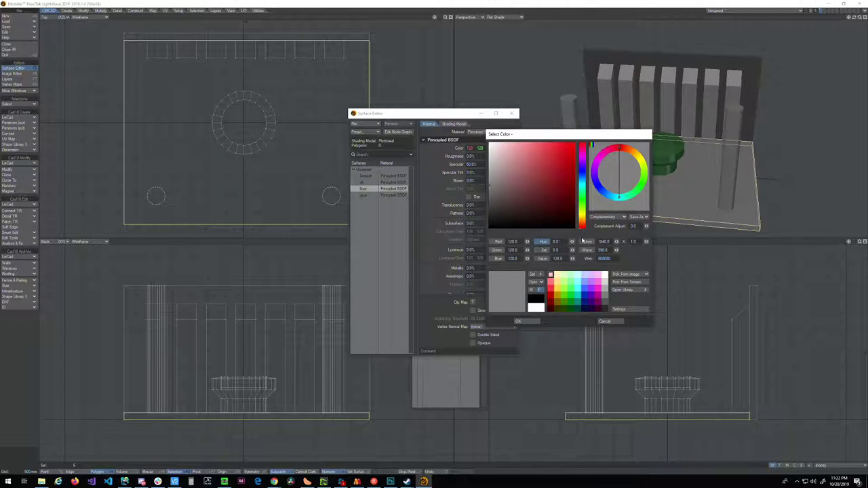
{"action": "left_click", "coordinate": [605, 305]}
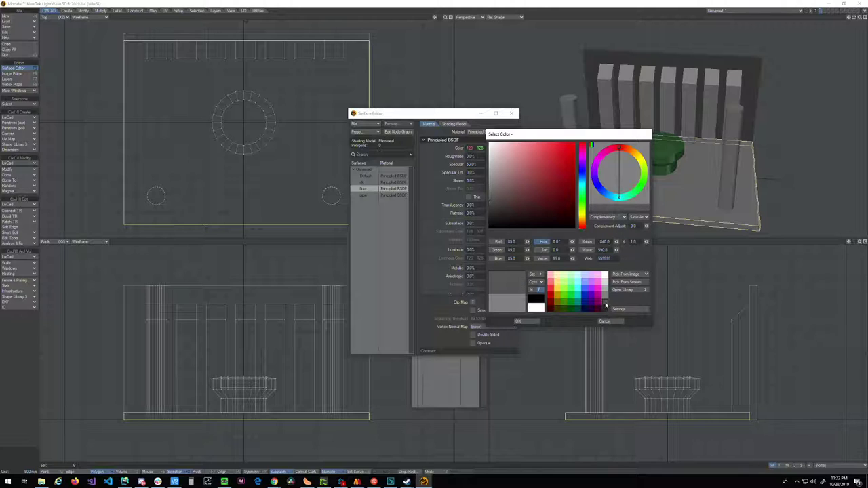
{"action": "left_click", "coordinate": [522, 322]}
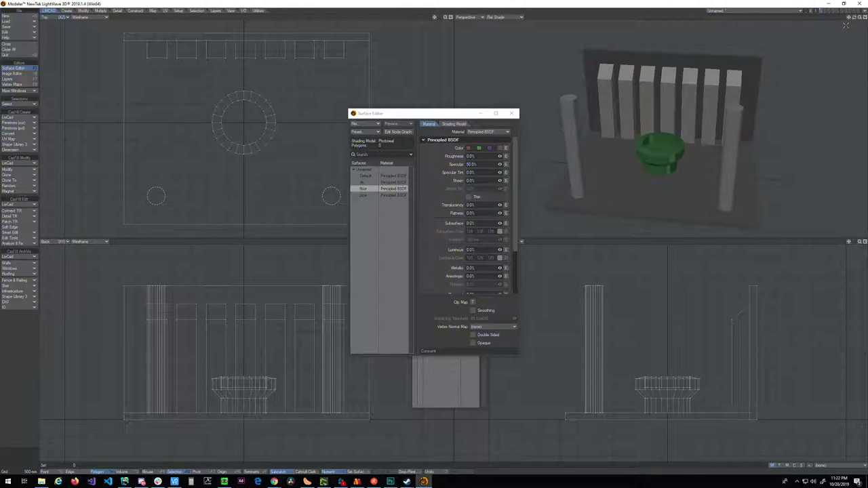
{"action": "mouse_move", "coordinate": [854, 18]}
{"action": "left_mouse_down"}
{"action": "mouse_move", "coordinate": [865, 14]}
{"action": "mouse_move", "coordinate": [850, 17]}
{"action": "left_mouse_up"}
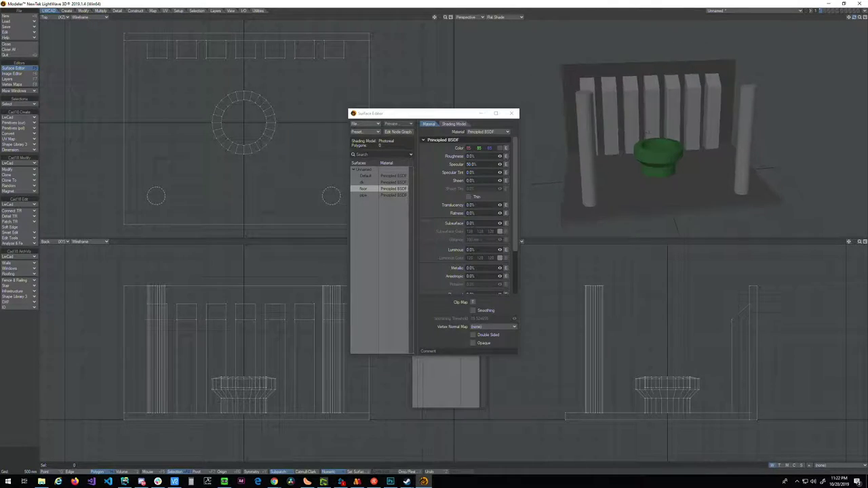
- Save the object to the Desktop under the file name set
{"action": "left_click", "coordinate": [15, 27]}
{"action": "left_click", "coordinate": [26, 32]}
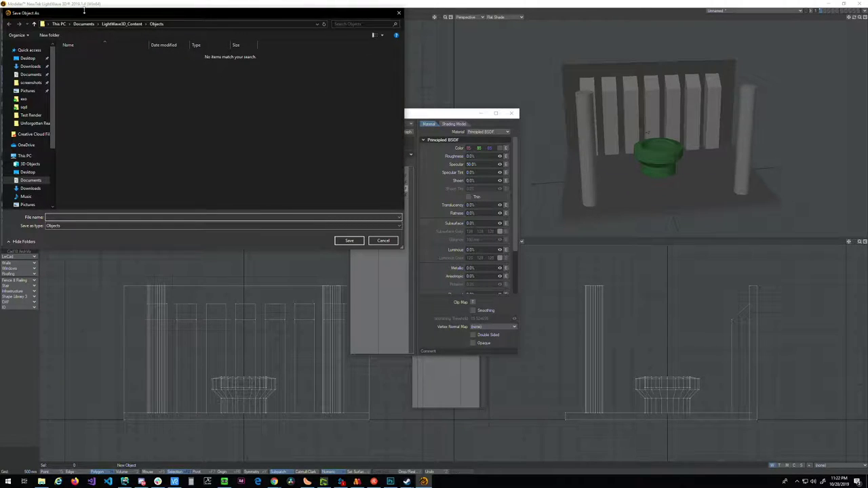
{"action": "left_click_drag", "start_coordinate": [83, 10], "coordinate": [210, 27]}
{"action": "left_click", "coordinate": [151, 74]}
{"action": "left_click", "coordinate": [232, 234]}
{"action": "type", "text": "set"}
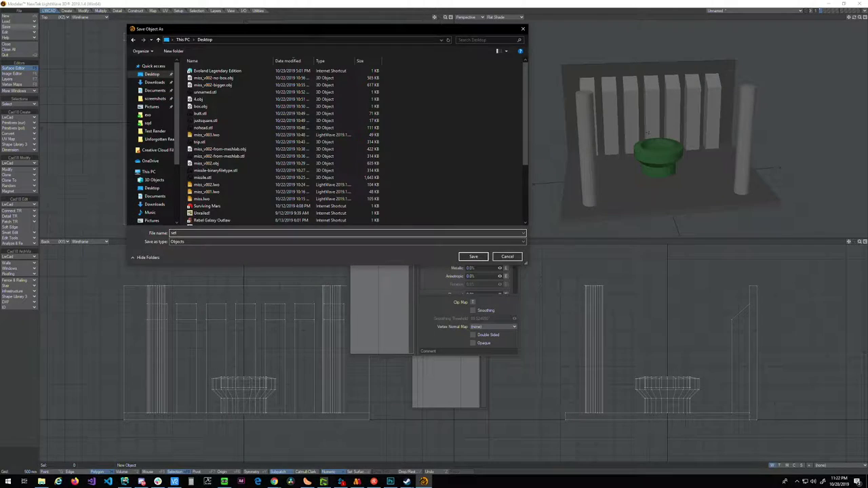
{"action": "type", "text": "l"}
{"action": "key", "text": "Return"}
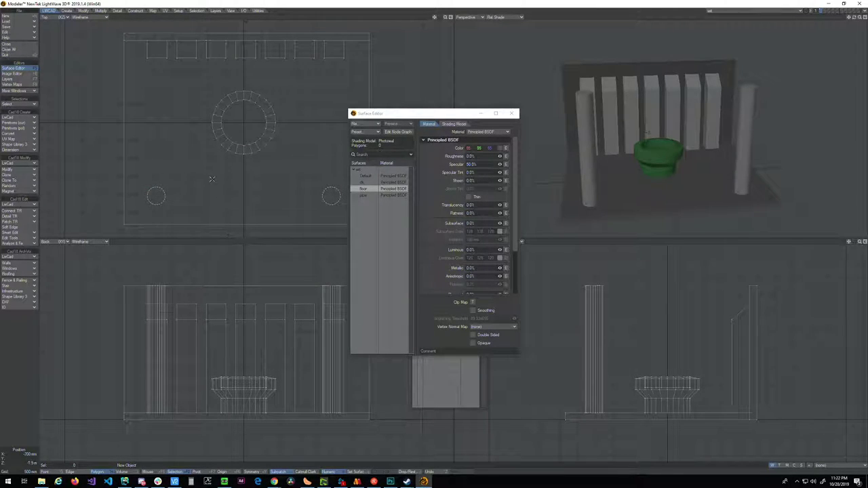
- Switch to Moho and examine the new layer types and the Front layer's 3D conversion options without changing them
{"action": "left_click", "coordinate": [357, 481]}
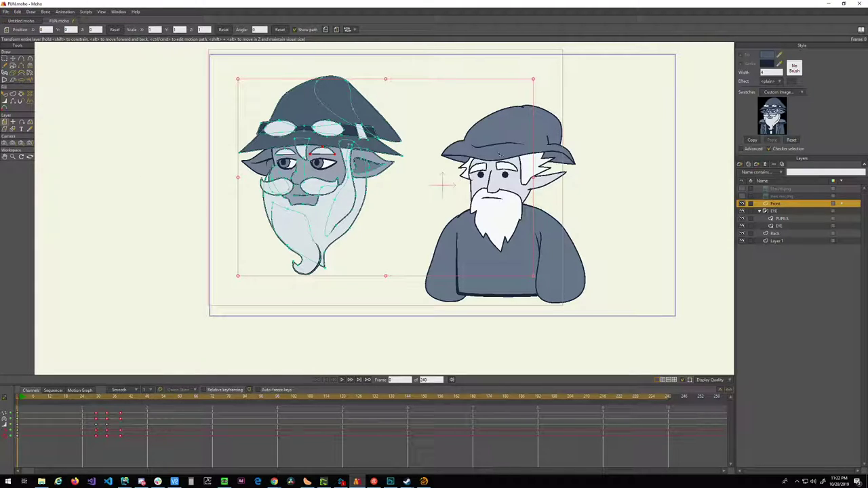
{"action": "left_click", "coordinate": [740, 165]}
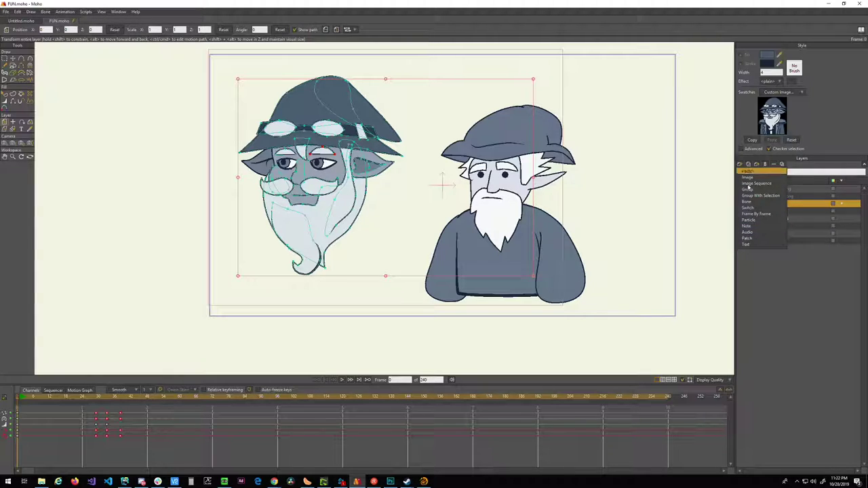
{"action": "left_click", "coordinate": [761, 276]}
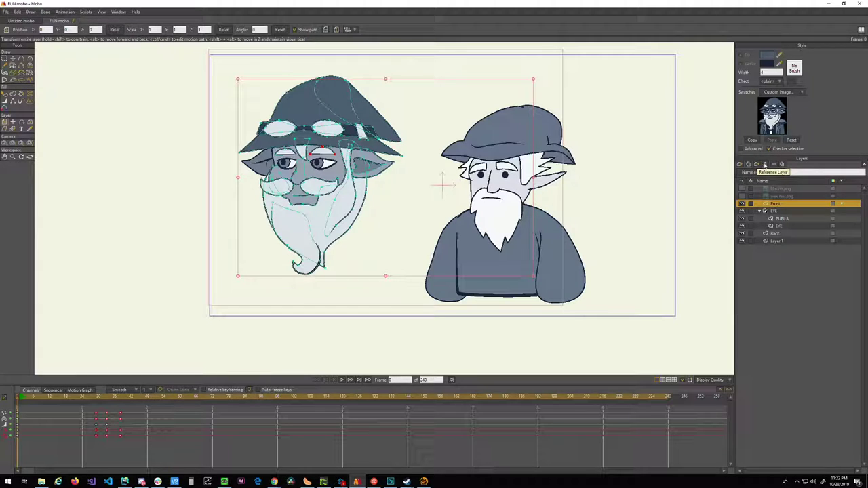
{"action": "left_click", "coordinate": [774, 165]}
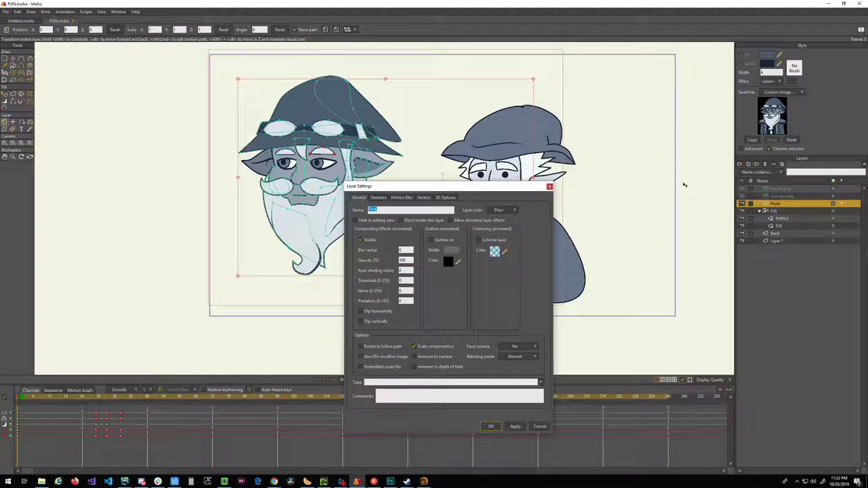
{"action": "left_click", "coordinate": [444, 197]}
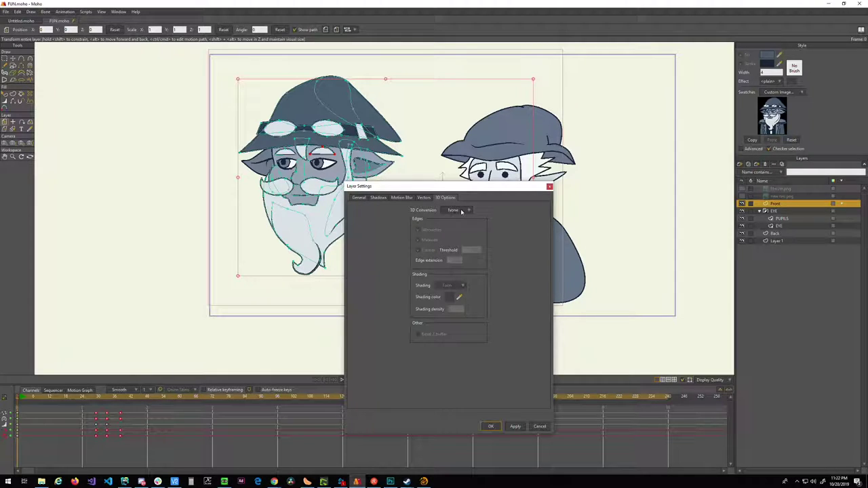
{"action": "left_click", "coordinate": [467, 211]}
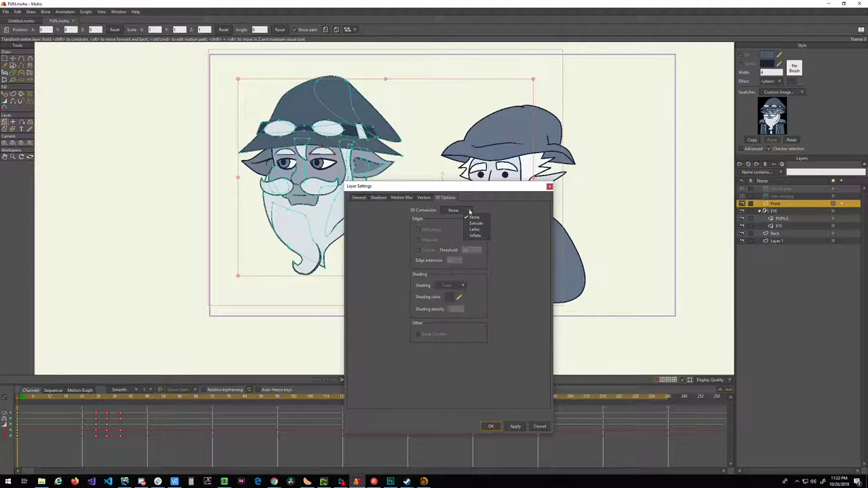
{"action": "left_click", "coordinate": [511, 215]}
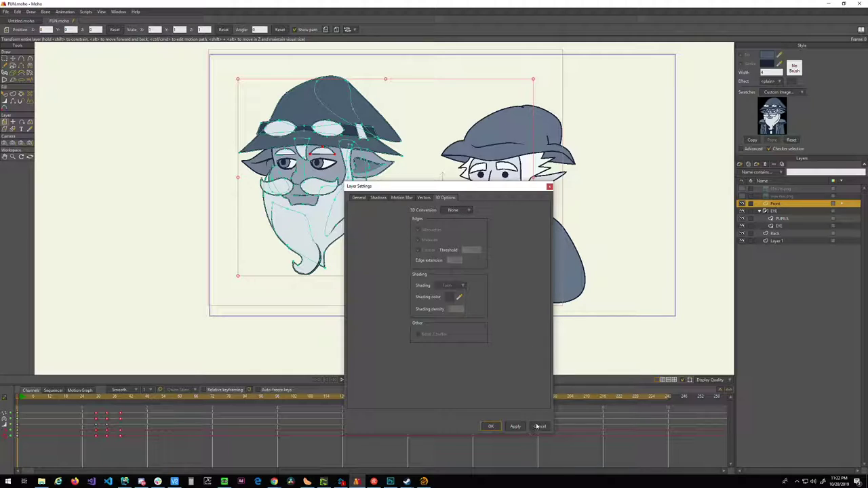
{"action": "left_click", "coordinate": [539, 426]}
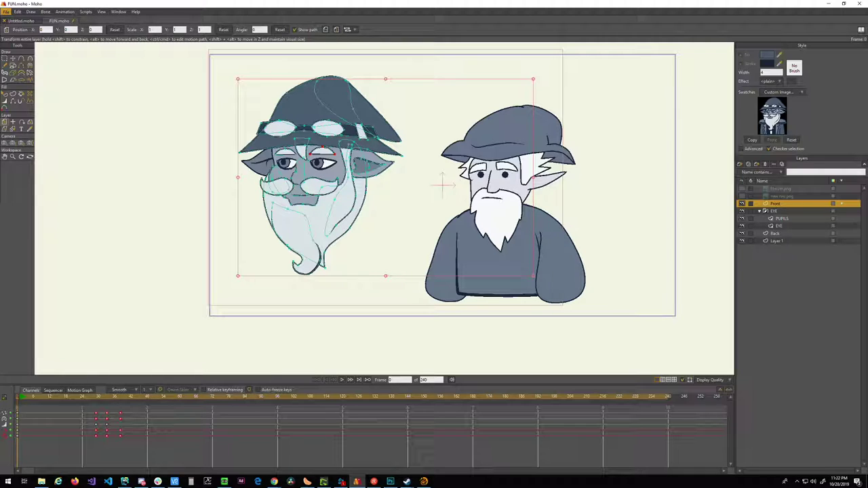
- Browse the Desktop for importable OBJ or Poser files, and switch back to LightWave Modeler
{"action": "left_click", "coordinate": [91, 174]}
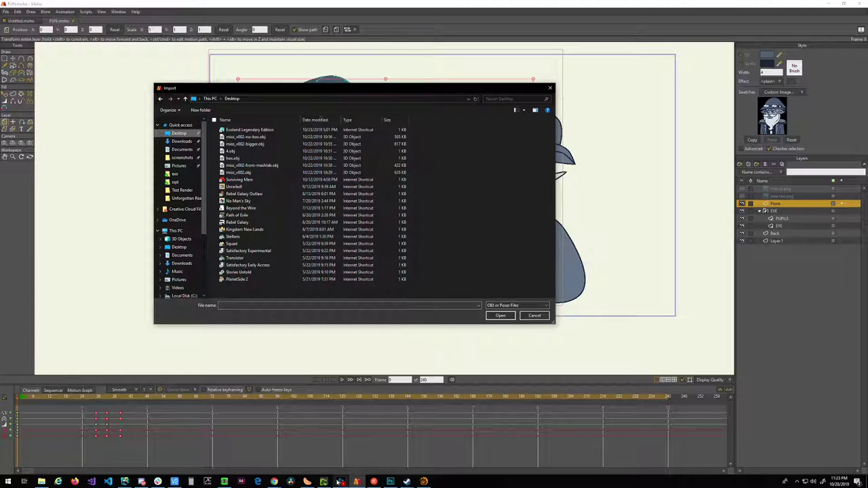
{"action": "left_click", "coordinate": [424, 481]}
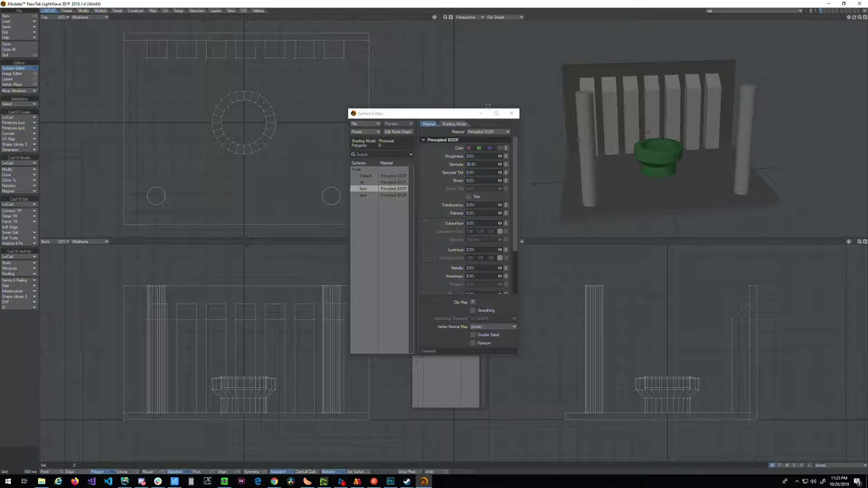
- Export the object in OBJ format to the Desktop as set.obj
{"action": "left_click", "coordinate": [512, 113]}
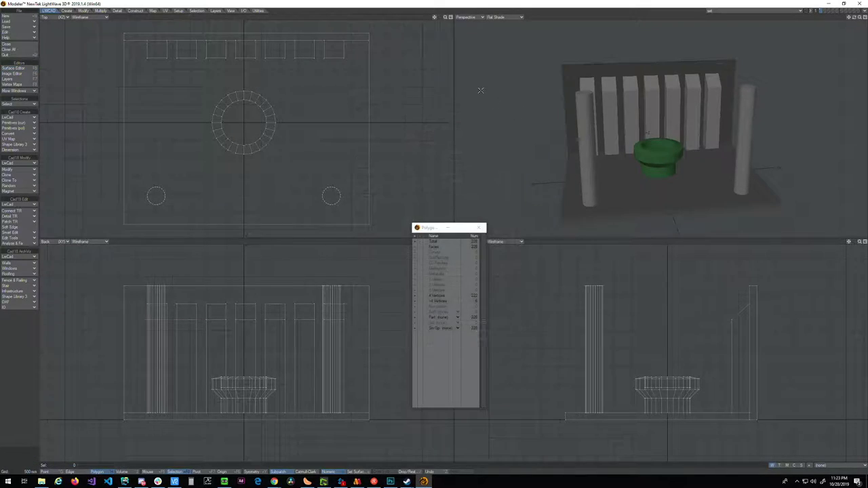
{"action": "left_click", "coordinate": [15, 27]}
{"action": "mouse_move", "coordinate": [25, 53]}
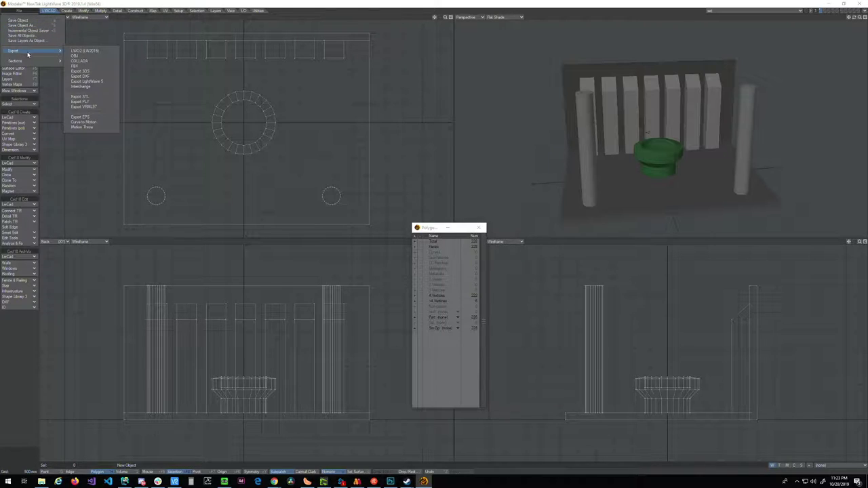
{"action": "left_click", "coordinate": [76, 55]}
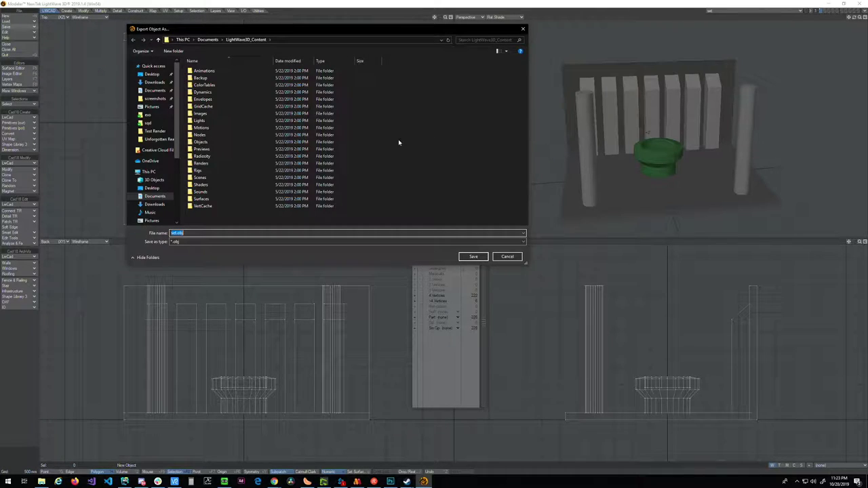
{"action": "left_click", "coordinate": [152, 74]}
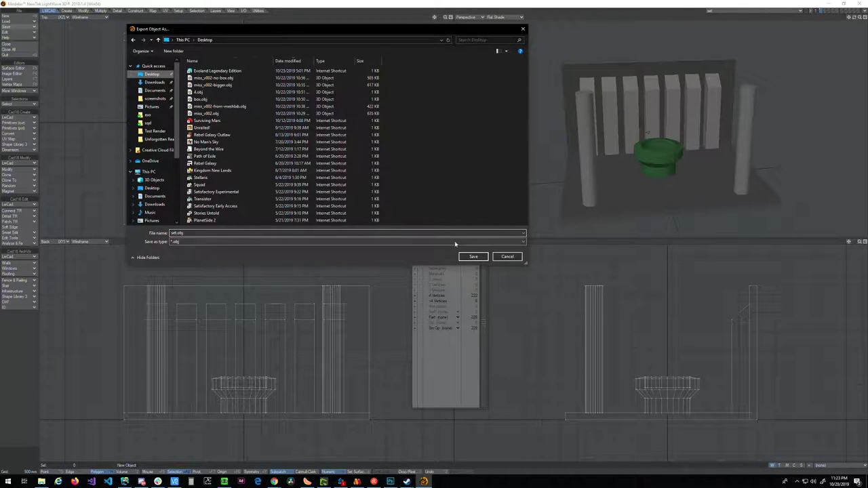
{"action": "left_click", "coordinate": [473, 256]}
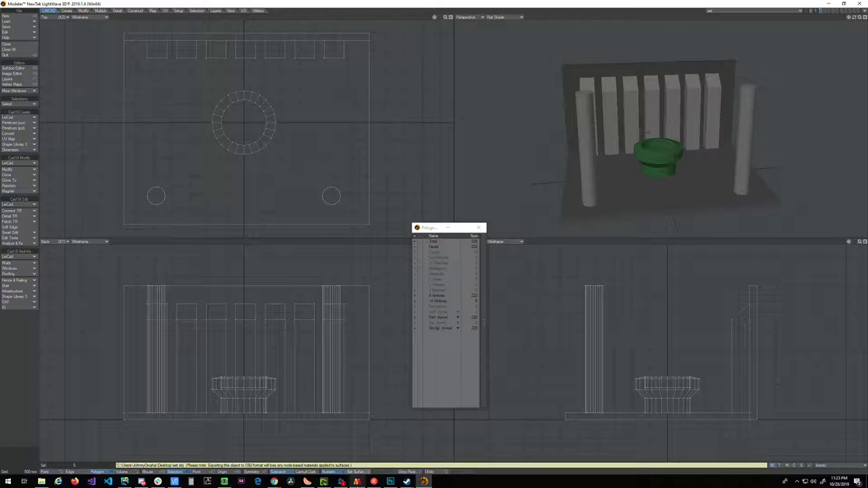
- Switch to Moho and import set.obj from the Desktop as a new layer
{"action": "left_click", "coordinate": [358, 482]}
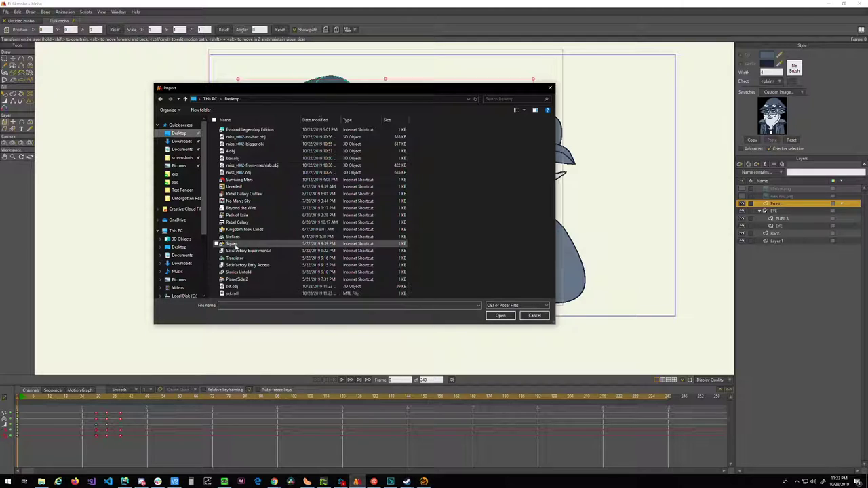
{"action": "left_click", "coordinate": [231, 288]}
{"action": "left_click", "coordinate": [495, 316]}
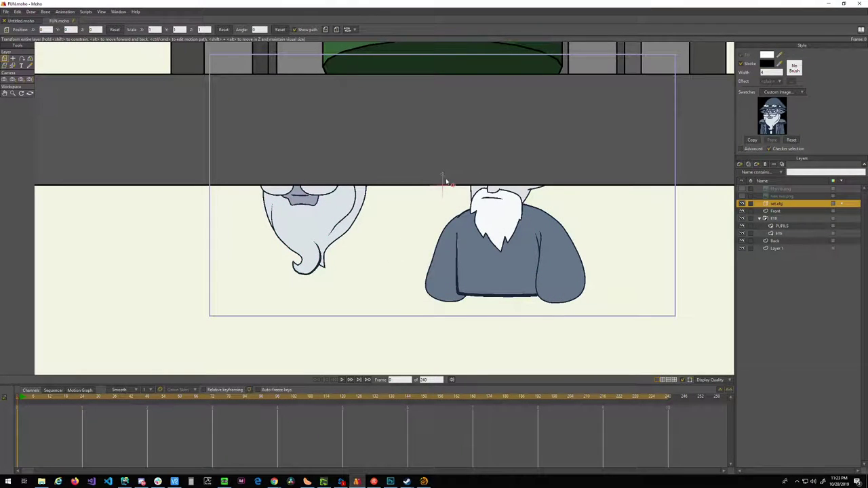
- At frame 0, move the set.obj layer down to about X 0, Y -1.29 so the pipe and floor sit in frame
{"action": "left_click_drag", "start_coordinate": [442, 180], "coordinate": [453, 308]}
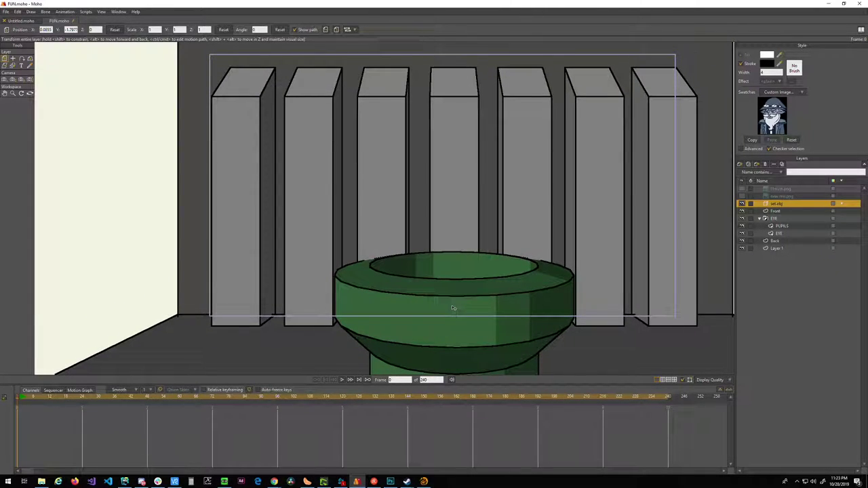
{"action": "scroll", "coordinate": [453, 296], "scroll_direction": "down", "scroll_amount": 5}
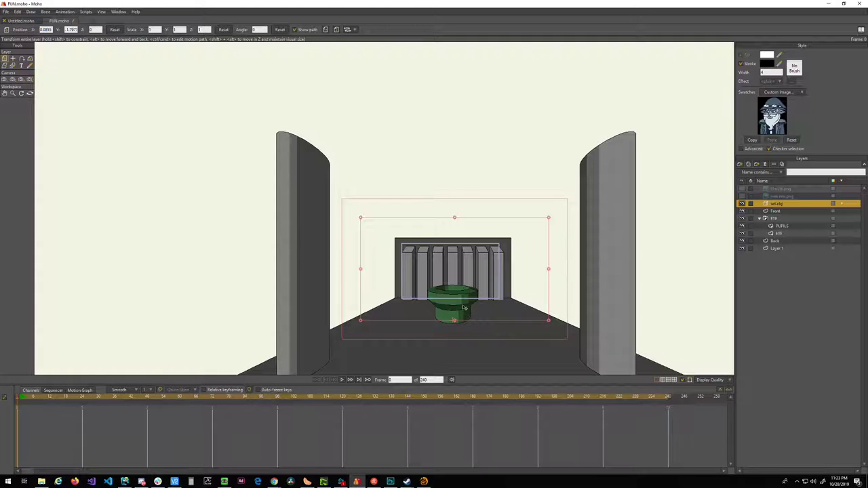
{"action": "key", "text": "space"}
{"action": "key", "text": "space"}
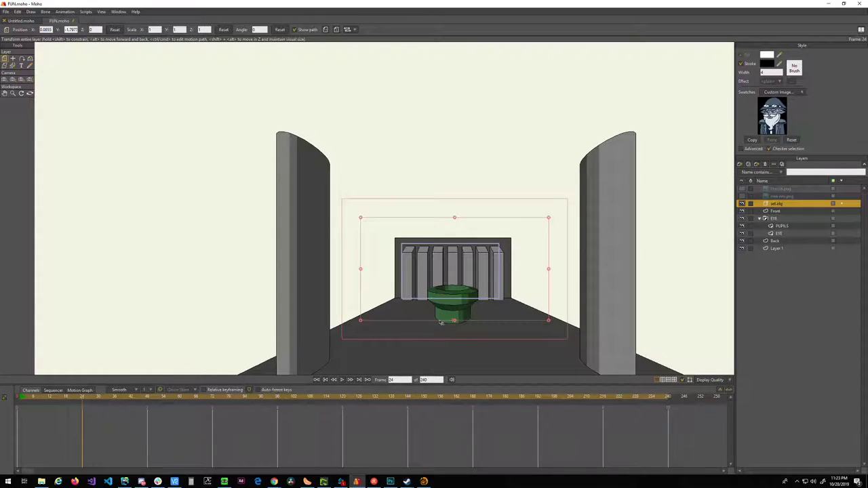
{"action": "left_click", "coordinate": [25, 398]}
{"action": "mouse_move", "coordinate": [26, 399]}
{"action": "left_mouse_down"}
{"action": "mouse_move", "coordinate": [60, 400]}
{"action": "mouse_move", "coordinate": [10, 405]}
{"action": "left_mouse_up"}
{"action": "left_click_drag", "start_coordinate": [437, 346], "coordinate": [446, 330]}
- Track the camera to about X -0.15, Y 0.04, and place the set.obj layer below Layer 1 behind the wizards
{"action": "left_click", "coordinate": [5, 80]}
{"action": "mouse_move", "coordinate": [465, 270]}
{"action": "left_mouse_down"}
{"action": "mouse_move", "coordinate": [386, 274]}
{"action": "mouse_move", "coordinate": [471, 274]}
{"action": "mouse_move", "coordinate": [462, 270]}
{"action": "left_mouse_up"}
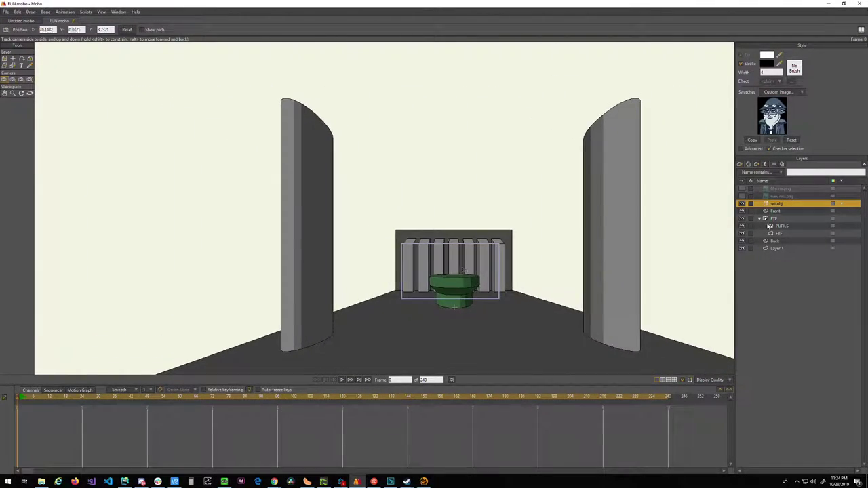
{"action": "left_click_drag", "start_coordinate": [788, 205], "coordinate": [776, 250]}
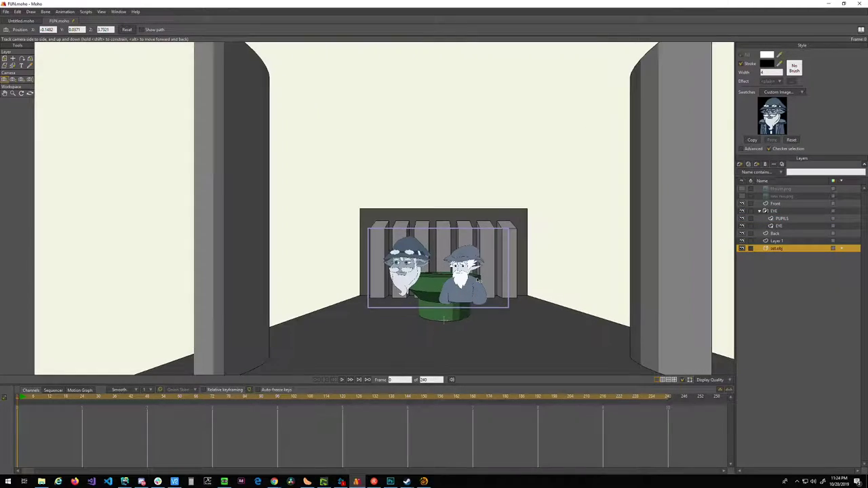
- Track the camera to about X 0, Y -0.11 to center the set in the frame
{"action": "scroll", "coordinate": [461, 284], "scroll_direction": "up", "scroll_amount": 5}
{"action": "scroll", "coordinate": [442, 283], "scroll_direction": "down", "scroll_amount": 6}
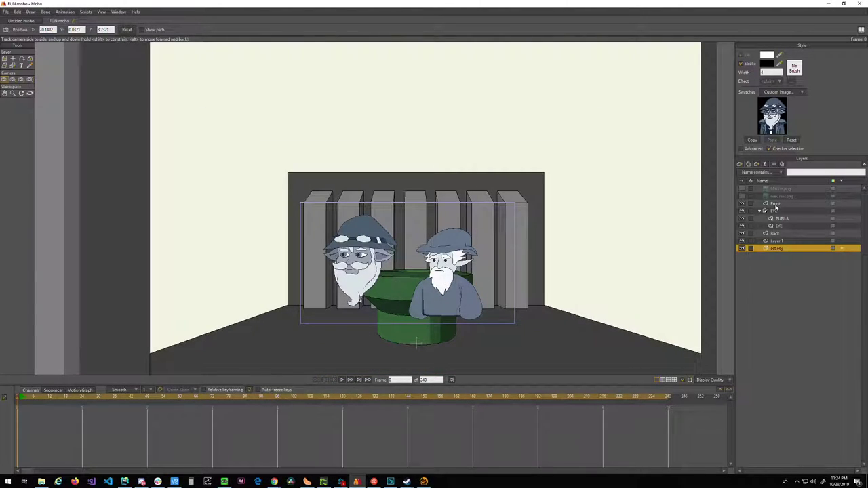
{"action": "mouse_move", "coordinate": [412, 254]}
{"action": "left_mouse_down"}
{"action": "mouse_move", "coordinate": [382, 257]}
{"action": "mouse_move", "coordinate": [503, 251]}
{"action": "mouse_move", "coordinate": [216, 259]}
{"action": "mouse_move", "coordinate": [420, 256]}
{"action": "mouse_move", "coordinate": [397, 250]}
{"action": "left_mouse_up"}
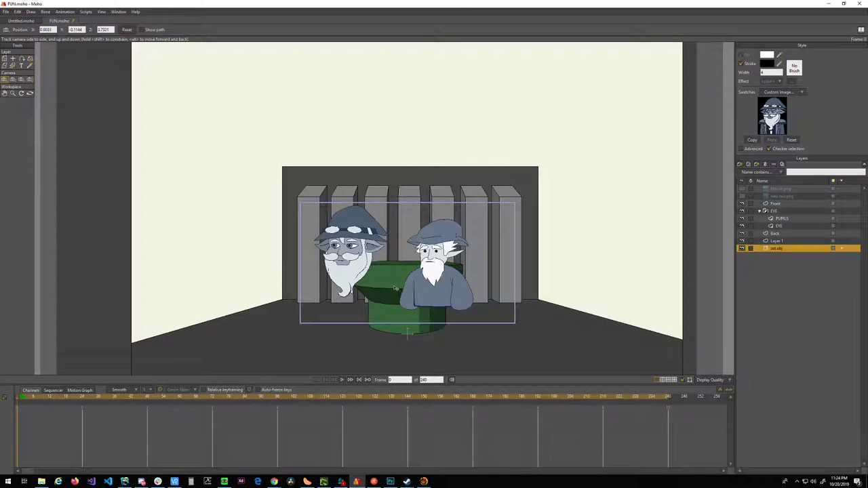
- Bring the Discord window with the wizard head image into view, examine it, and move it away again
{"action": "key", "text": "F10"}
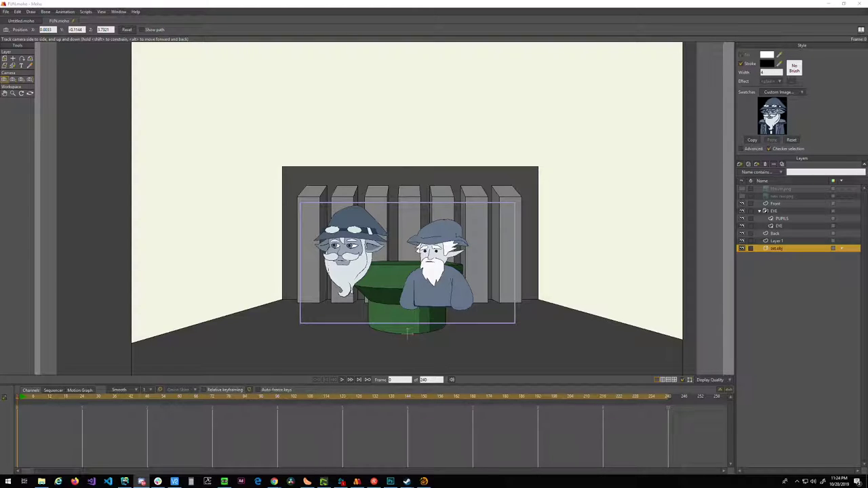
{"action": "left_click_drag", "start_coordinate": [867, 57], "coordinate": [608, 49]}
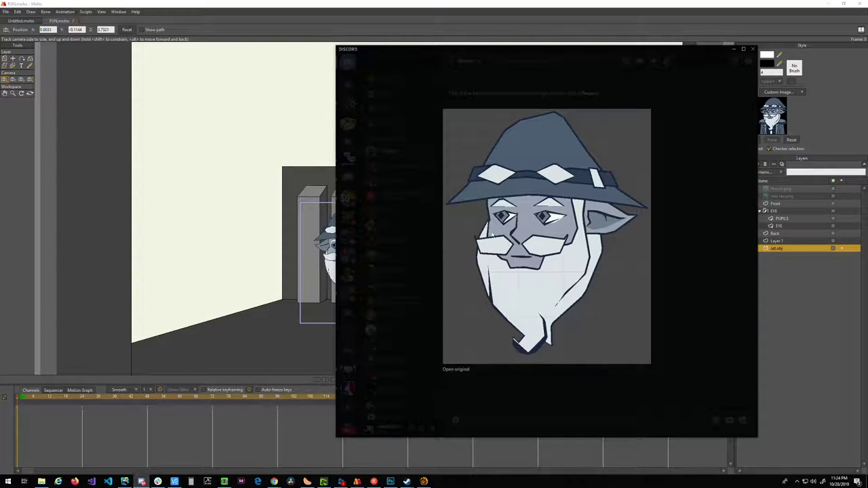
{"action": "left_click_drag", "start_coordinate": [570, 54], "coordinate": [867, 95]}
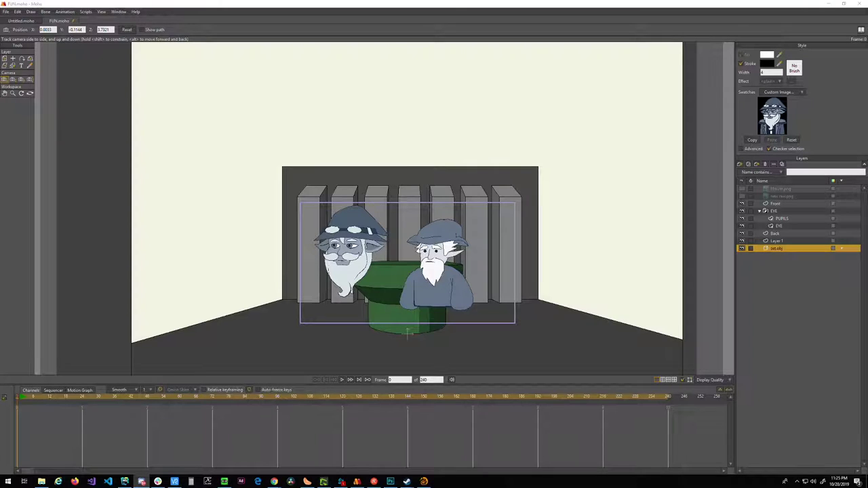
- Track the camera to about X 0.08, Y -0.29 in Moho
{"action": "left_click", "coordinate": [595, 292]}
{"action": "mouse_move", "coordinate": [597, 291]}
{"action": "left_mouse_down"}
{"action": "mouse_move", "coordinate": [539, 276]}
{"action": "mouse_move", "coordinate": [589, 287]}
{"action": "left_mouse_up"}
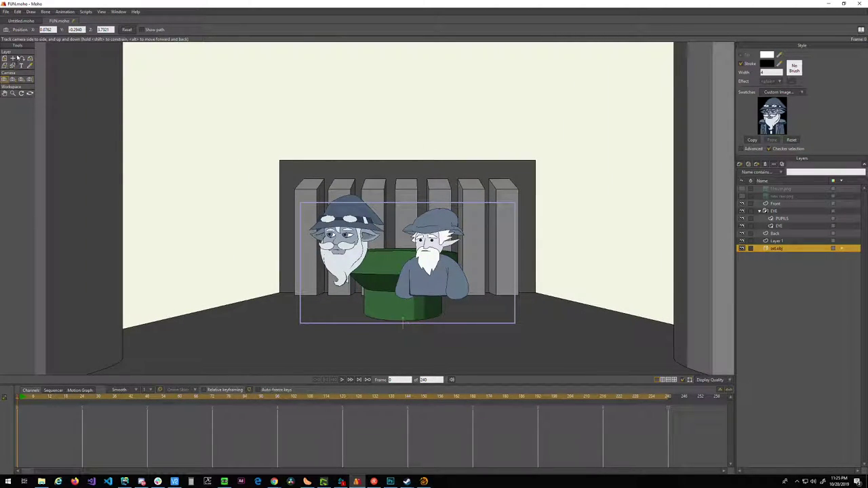
{"action": "left_click", "coordinate": [4, 59]}
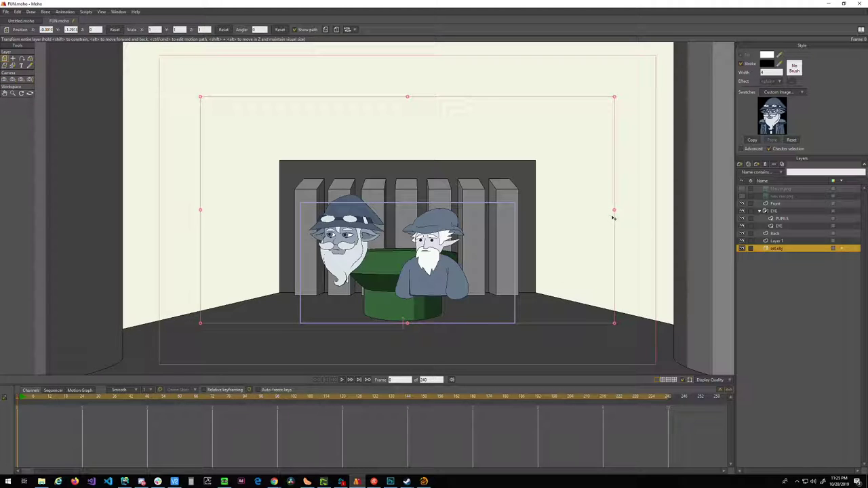
{"action": "left_click_drag", "start_coordinate": [617, 209], "coordinate": [606, 185]}
{"action": "left_click_drag", "start_coordinate": [671, 273], "coordinate": [544, 250]}
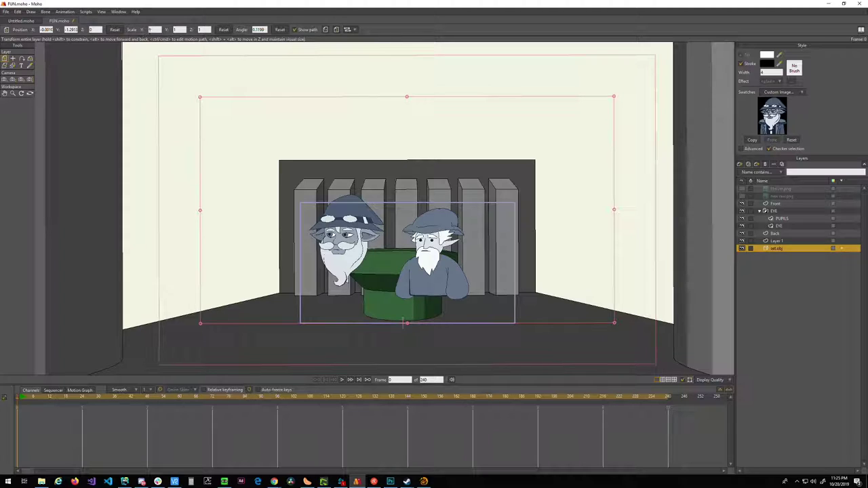
{"action": "left_click", "coordinate": [279, 30]}
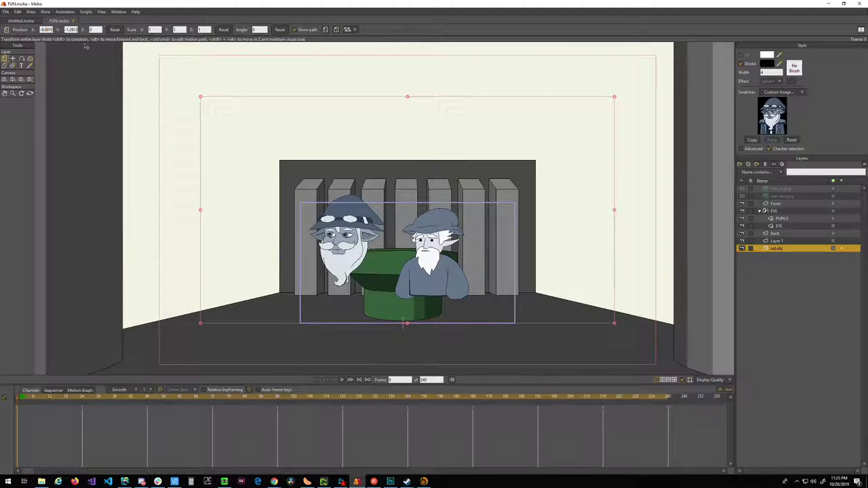
- Rotate the set.obj layer in 3D to about 4.58 on X and -2.79 on Y
{"action": "left_click", "coordinate": [29, 59]}
{"action": "left_click_drag", "start_coordinate": [317, 330], "coordinate": [421, 332]}
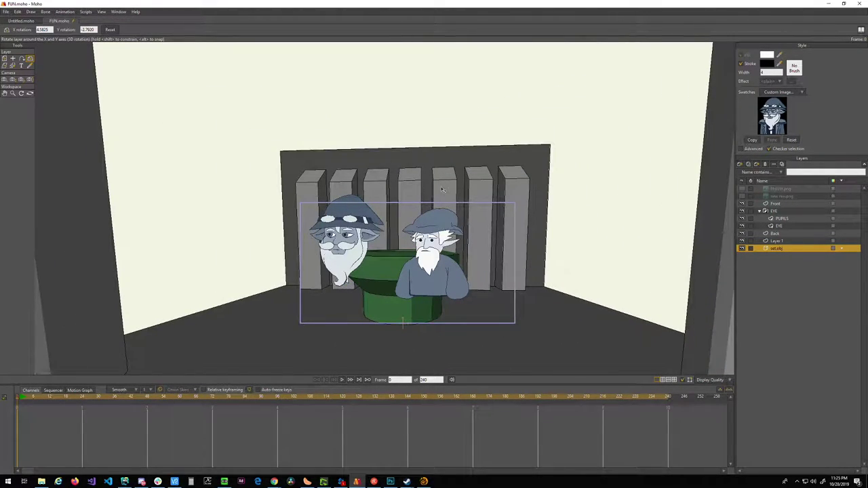
- Switch to LightWave Modeler, select the second panel on the back wall, and switch to the browser for a stone wall texture
{"action": "left_click", "coordinate": [827, 4]}
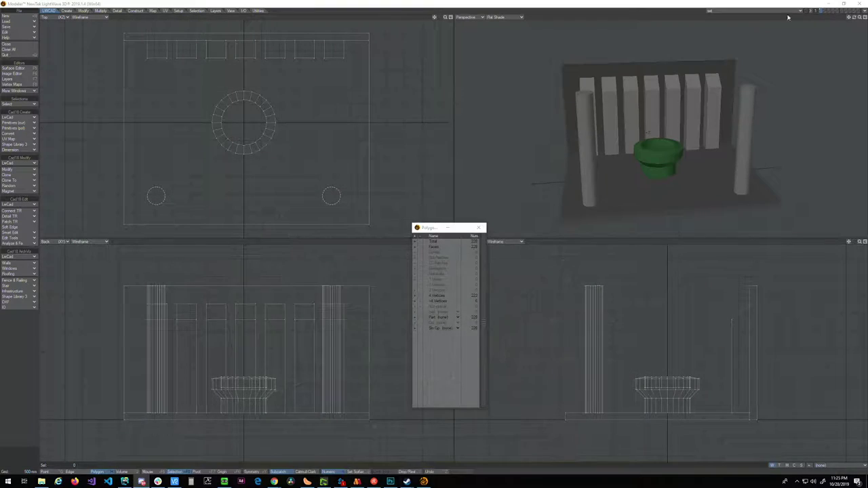
{"action": "left_click", "coordinate": [609, 106]}
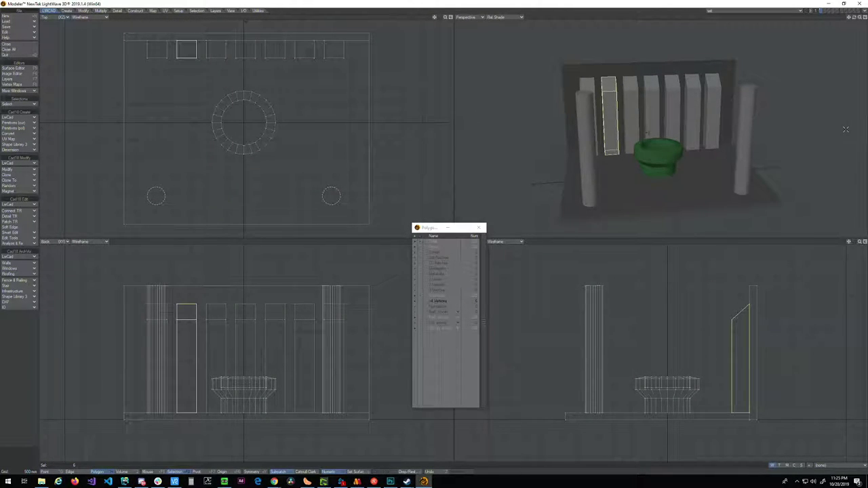
{"action": "key", "text": "alt+Tab"}
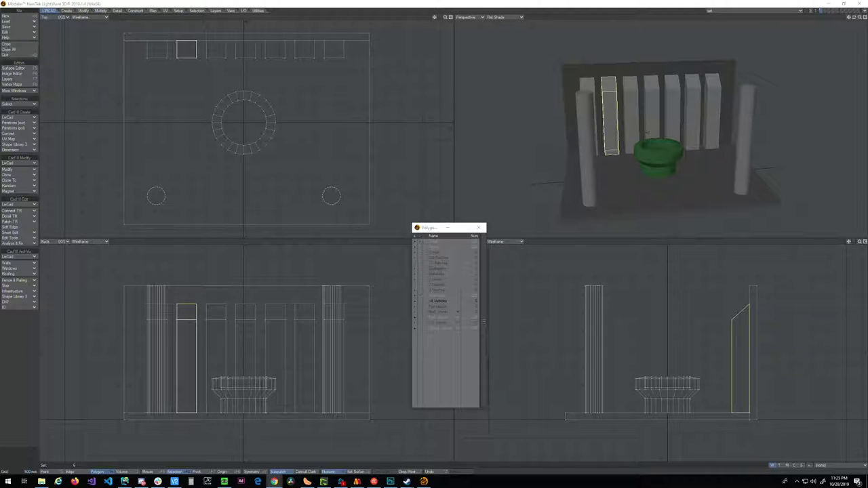
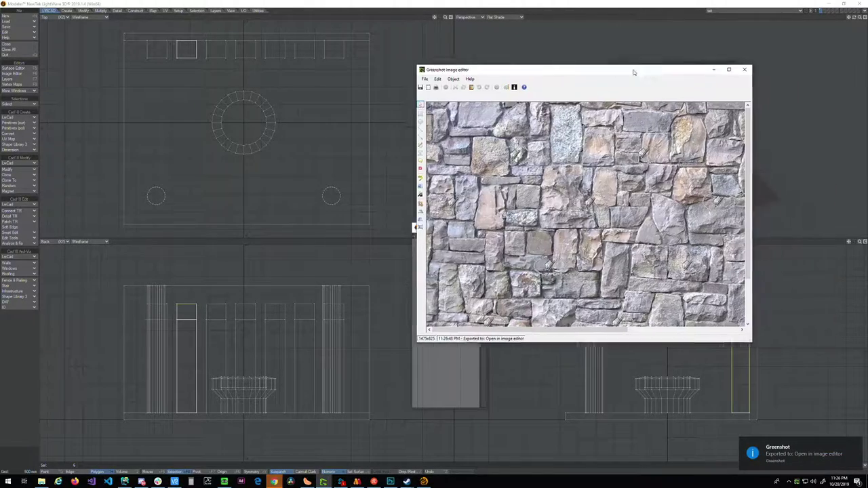
- Save the captured stone wall image to the Desktop as stone in PNG format, and close the Greenshot image editor
{"action": "left_click_drag", "start_coordinate": [636, 71], "coordinate": [413, 76]}
{"action": "left_click", "coordinate": [205, 80]}
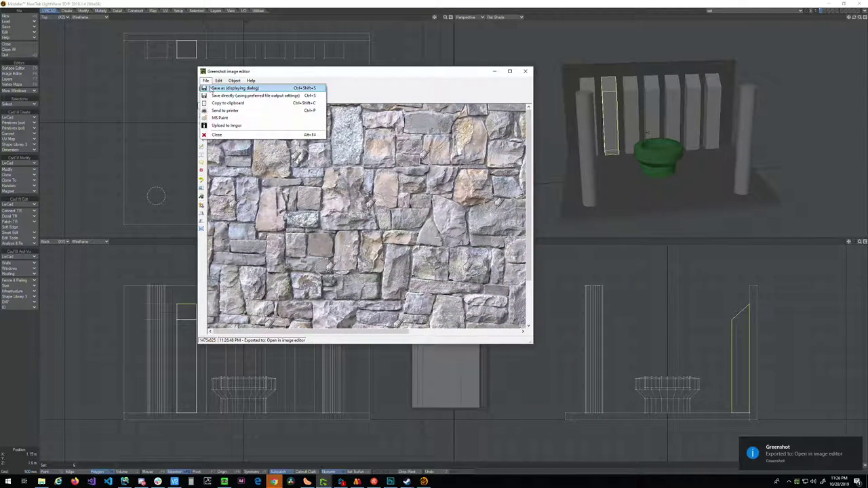
{"action": "left_click", "coordinate": [221, 90]}
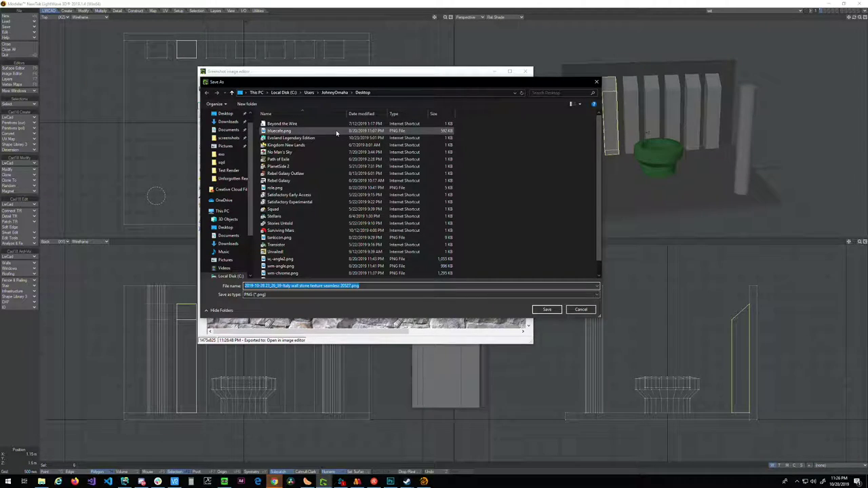
{"action": "type", "text": "stone"}
{"action": "key", "text": "Return"}
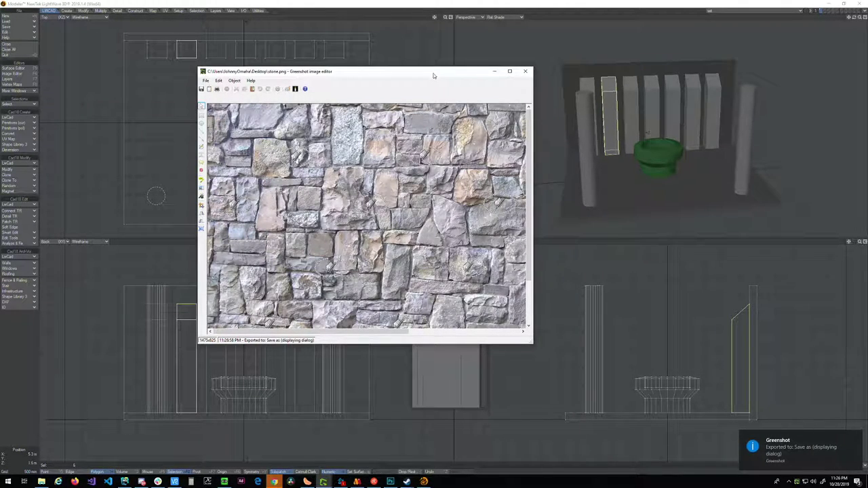
{"action": "left_click", "coordinate": [525, 71]}
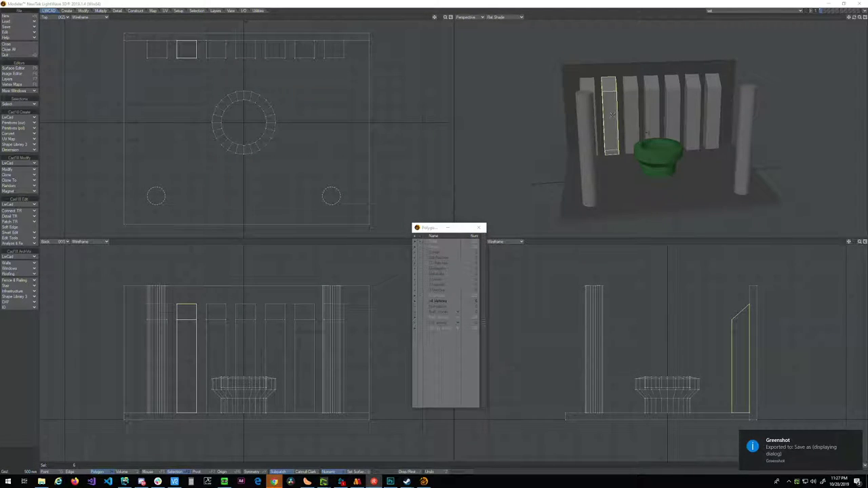
{"action": "left_click", "coordinate": [632, 96]}
{"action": "left_click", "coordinate": [626, 86], "text": "shift"}
{"action": "left_click", "coordinate": [649, 97], "text": "shift"}
{"action": "left_click", "coordinate": [650, 86], "text": "shift"}
{"action": "key", "text": "slash"}
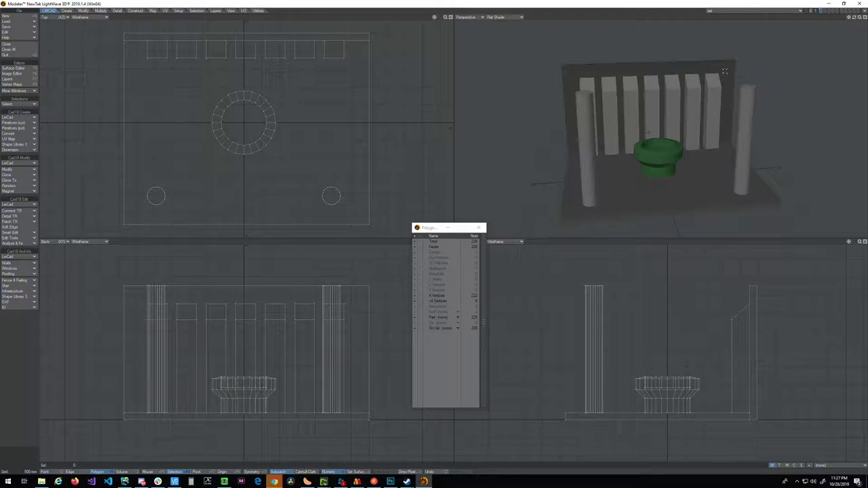
- Assign a new surface named stone to the front face of the back wall, and open the Surface Editor
{"action": "left_click", "coordinate": [675, 69]}
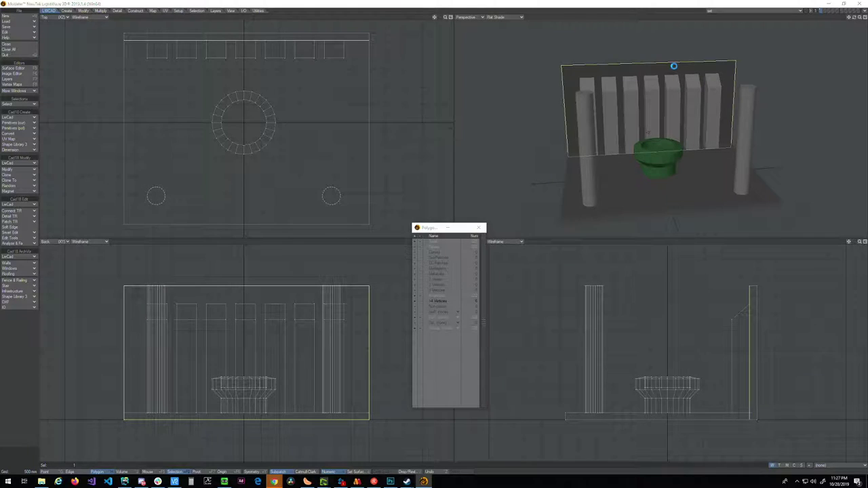
{"action": "type", "text": "q"}
{"action": "type", "text": "stone"}
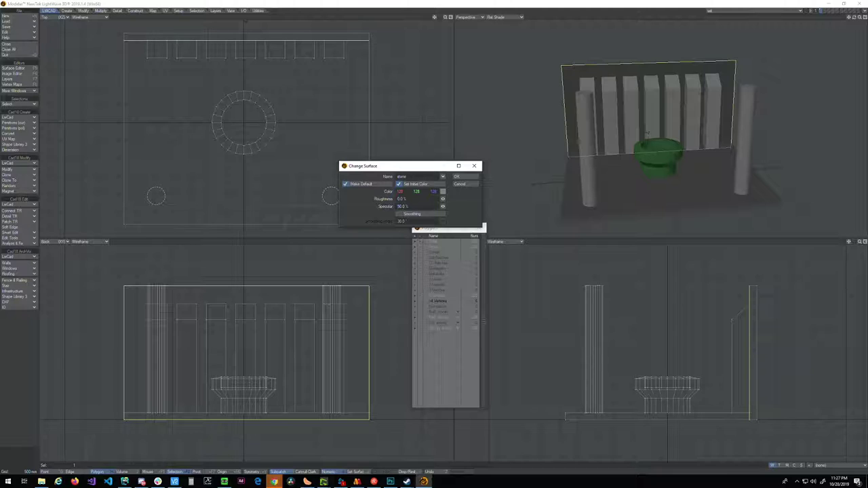
{"action": "key", "text": "Return"}
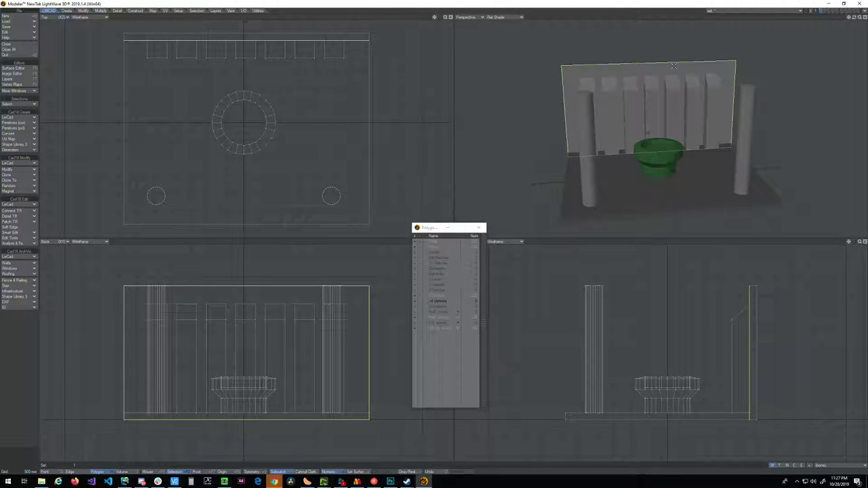
{"action": "key", "text": "F5"}
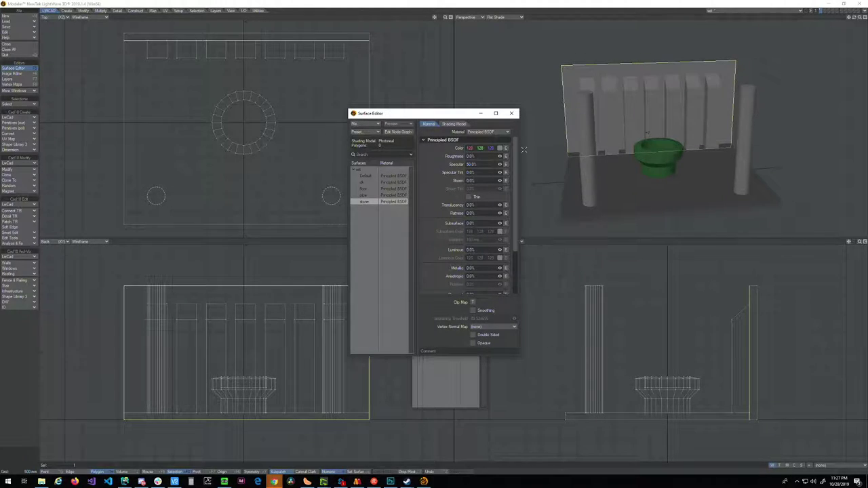
- Set the stone surface's material to Standard and load stone.png from the Desktop as its color texture image
{"action": "left_click", "coordinate": [498, 132]}
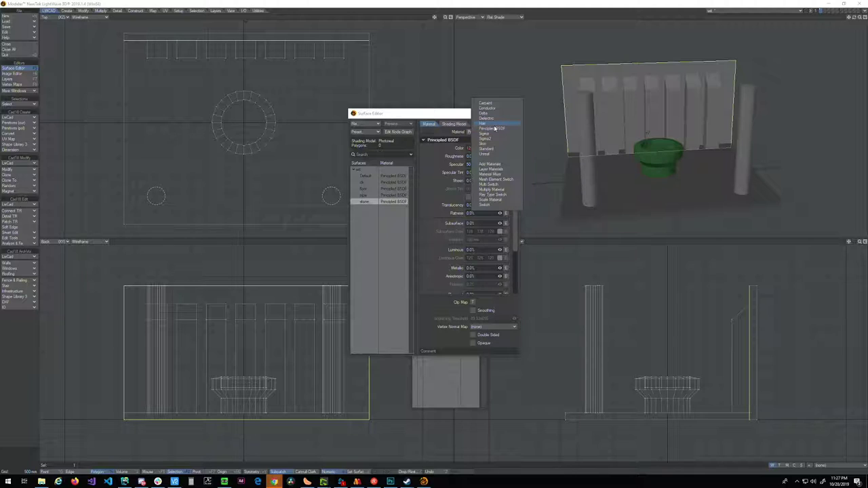
{"action": "left_click", "coordinate": [491, 149]}
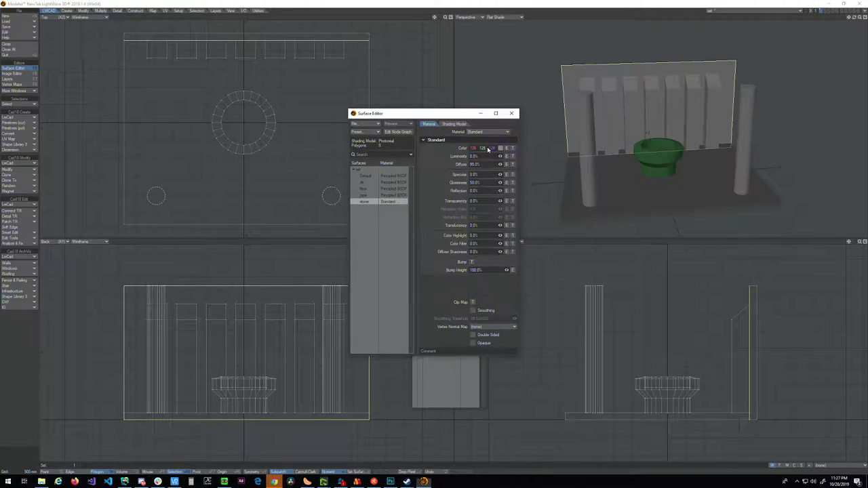
{"action": "left_click", "coordinate": [512, 149]}
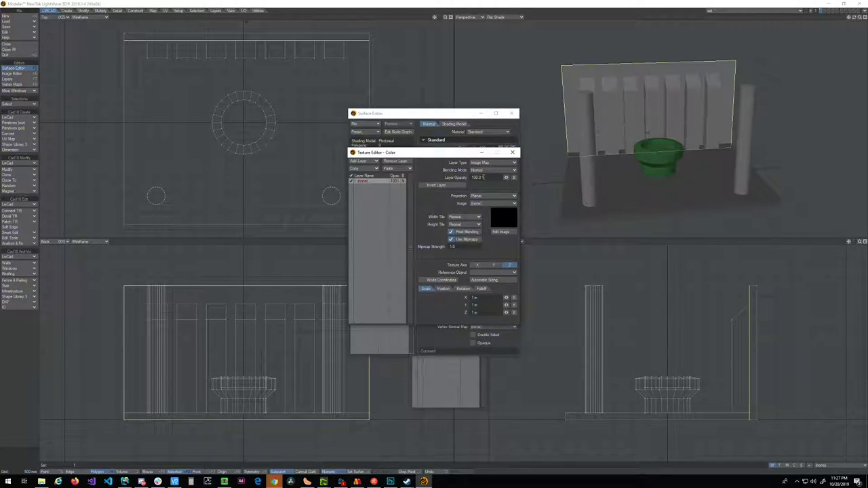
{"action": "left_click", "coordinate": [488, 203]}
{"action": "left_click", "coordinate": [483, 205]}
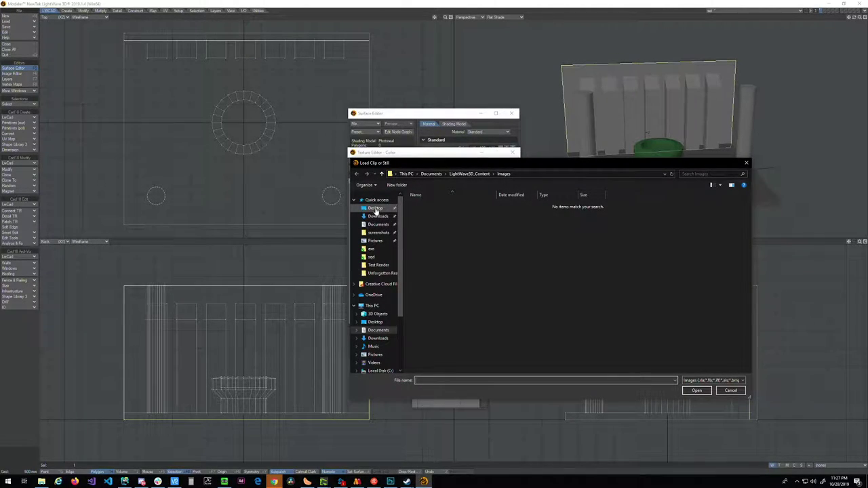
{"action": "left_click", "coordinate": [375, 208]}
{"action": "left_click", "coordinate": [425, 205]}
{"action": "left_click", "coordinate": [696, 391]}
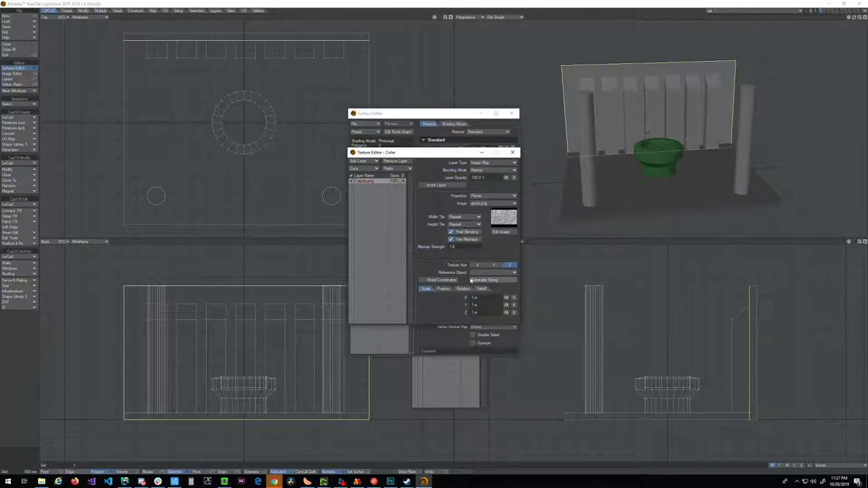
- Display the perspective view in Texture mode, automatically size the stone image to the back wall, and close the texture and surface editors
{"action": "left_click", "coordinate": [509, 17]}
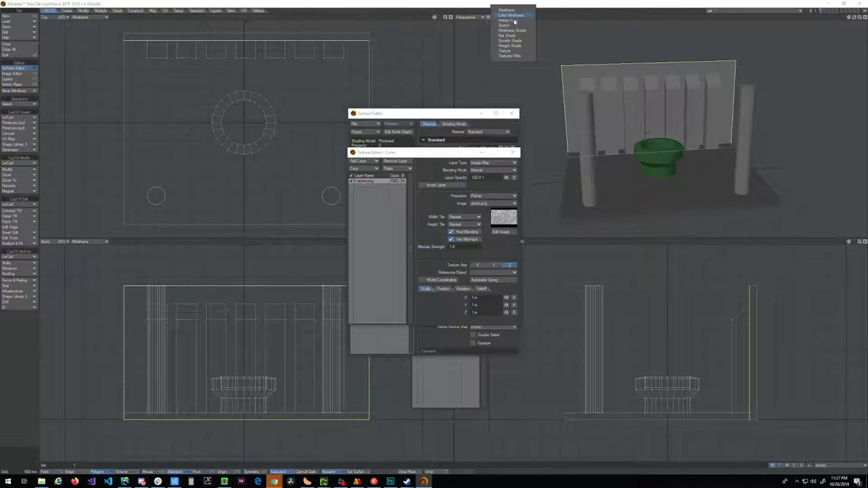
{"action": "left_click", "coordinate": [511, 50]}
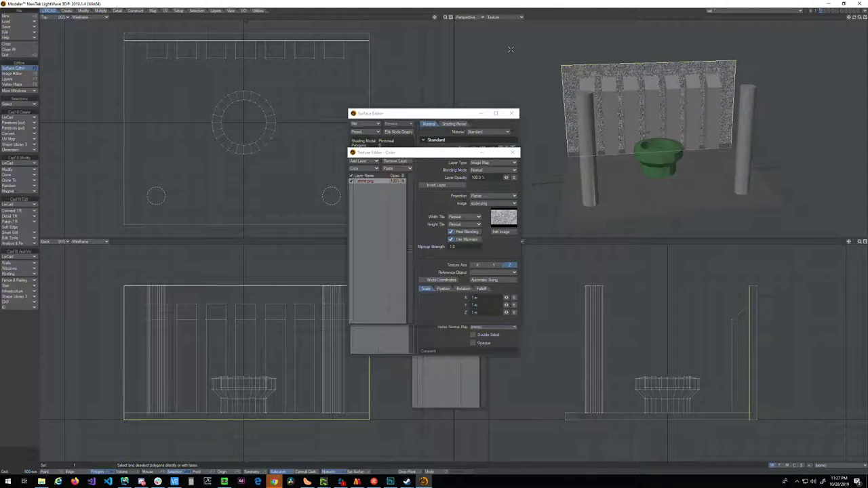
{"action": "scroll", "coordinate": [596, 170], "scroll_direction": "up", "scroll_amount": 5}
{"action": "scroll", "coordinate": [548, 212], "scroll_direction": "down", "scroll_amount": 5}
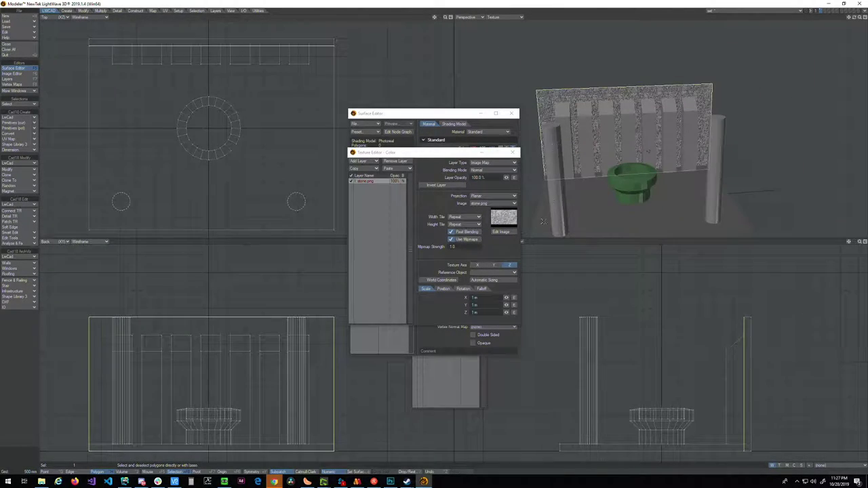
{"action": "left_click", "coordinate": [483, 279]}
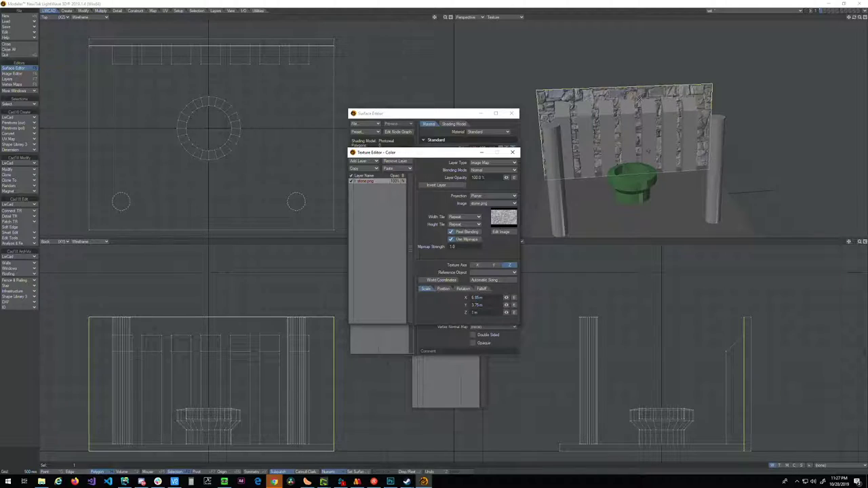
{"action": "left_click", "coordinate": [512, 151]}
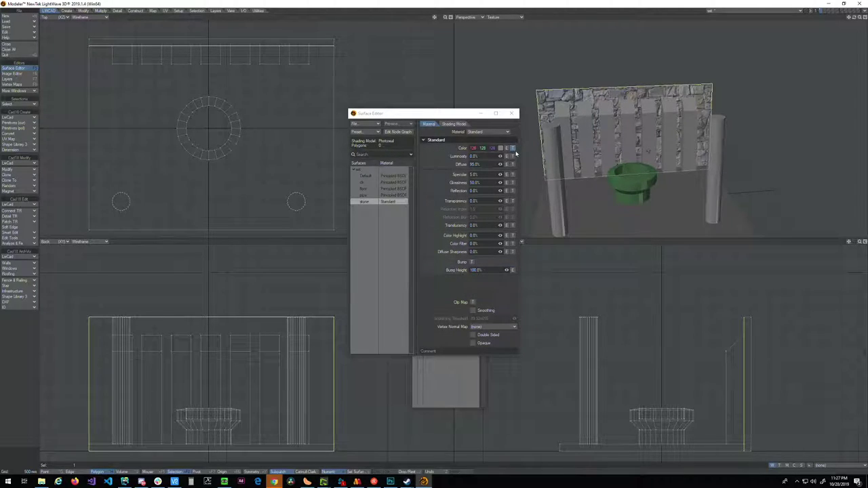
{"action": "left_click", "coordinate": [511, 113]}
- Clear the wall selection and select all connected polygons of the seven rectangular pillars along the back wall
{"action": "key", "text": "slash"}
{"action": "left_click_drag", "start_coordinate": [565, 109], "coordinate": [565, 129]}
{"action": "left_click", "coordinate": [583, 109]}
{"action": "left_click", "coordinate": [587, 143]}
{"action": "left_click", "coordinate": [606, 107]}
{"action": "left_click", "coordinate": [607, 142]}
{"action": "left_click", "coordinate": [627, 107]}
{"action": "left_click", "coordinate": [627, 142]}
{"action": "left_click", "coordinate": [647, 106]}
{"action": "left_click", "coordinate": [648, 142]}
{"action": "left_click", "coordinate": [669, 105]}
{"action": "left_click", "coordinate": [669, 142]}
{"action": "left_click", "coordinate": [688, 104]}
{"action": "left_click", "coordinate": [688, 139]}
{"action": "key", "text": "bracketright"}
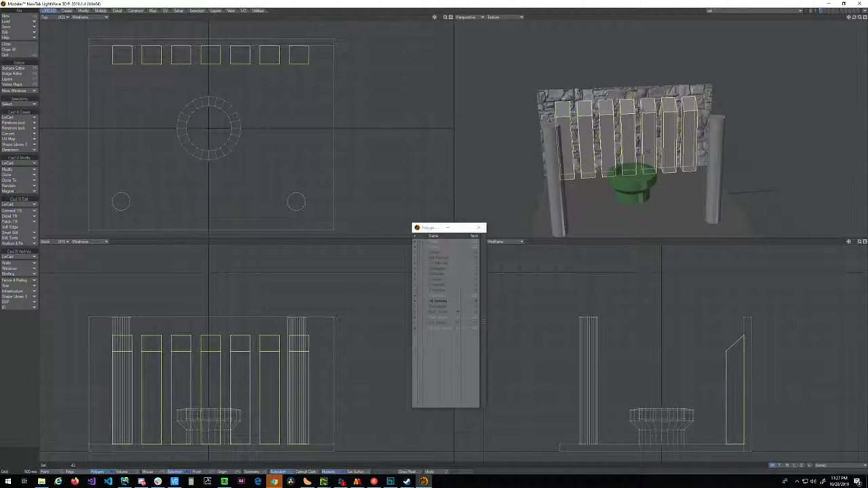
- Assign the selected pillars a new surface named pilar with a dark brown color of 56, 32, 0, and clear the selection
{"action": "type", "text": "q"}
{"action": "type", "text": "plar"}
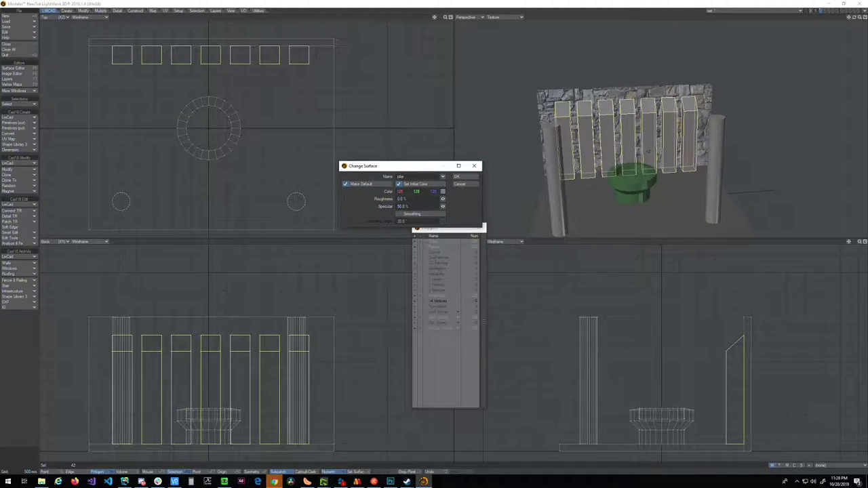
{"action": "left_click", "coordinate": [442, 191]}
{"action": "left_click", "coordinate": [550, 307]}
{"action": "left_click_drag", "start_coordinate": [526, 198], "coordinate": [565, 210]}
{"action": "left_click", "coordinate": [582, 220]}
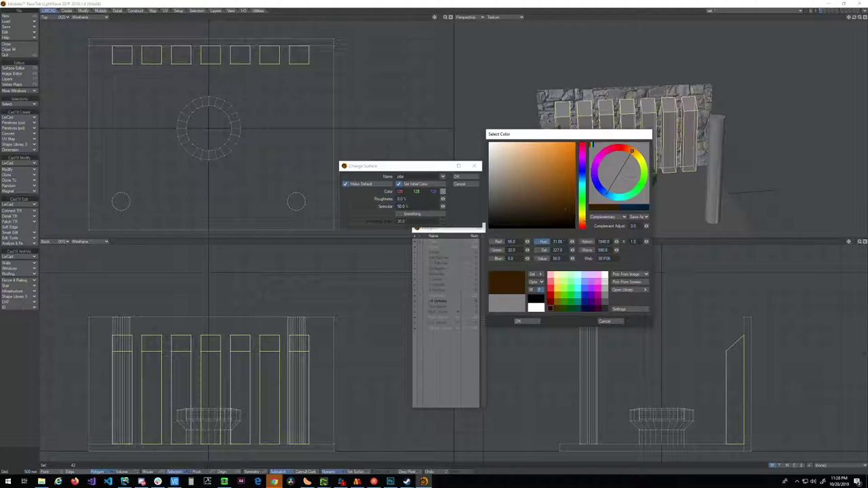
{"action": "left_click", "coordinate": [528, 320]}
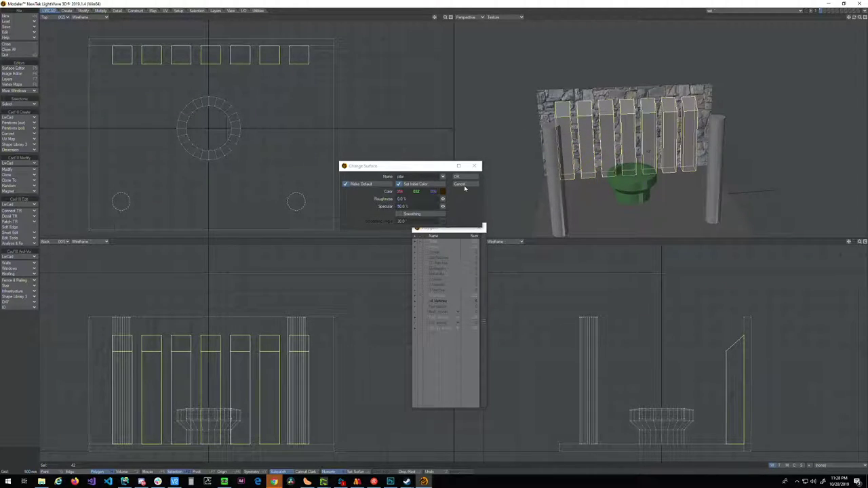
{"action": "left_click", "coordinate": [457, 176]}
{"action": "left_click", "coordinate": [492, 166]}
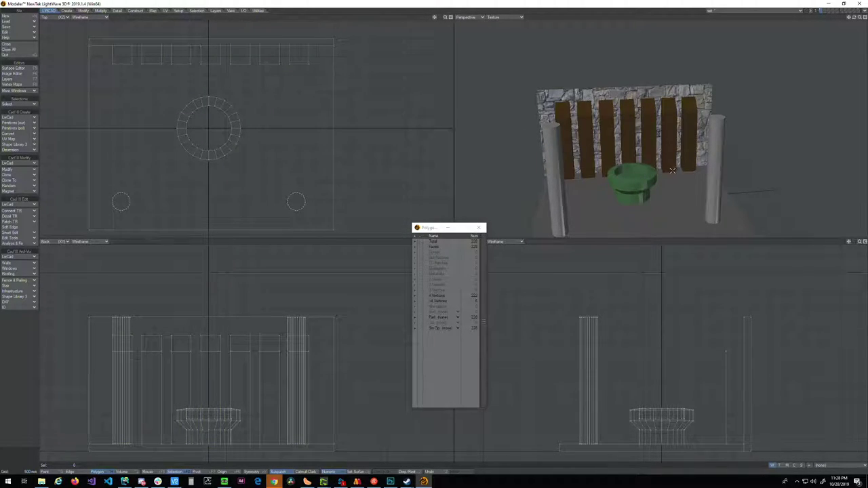
- Export the set as an OBJ file named texture test to the Desktop
{"action": "left_click_drag", "start_coordinate": [618, 163], "coordinate": [656, 168]}
{"action": "left_click", "coordinate": [776, 171]}
{"action": "left_click", "coordinate": [20, 26]}
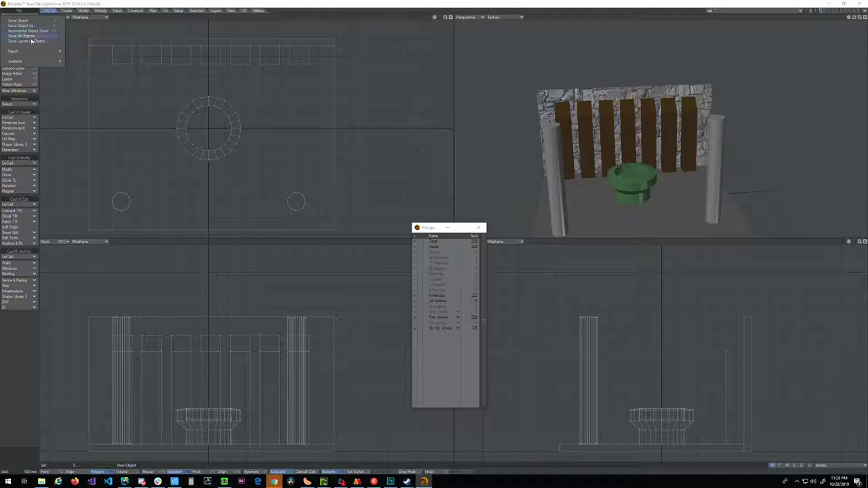
{"action": "left_click", "coordinate": [39, 56]}
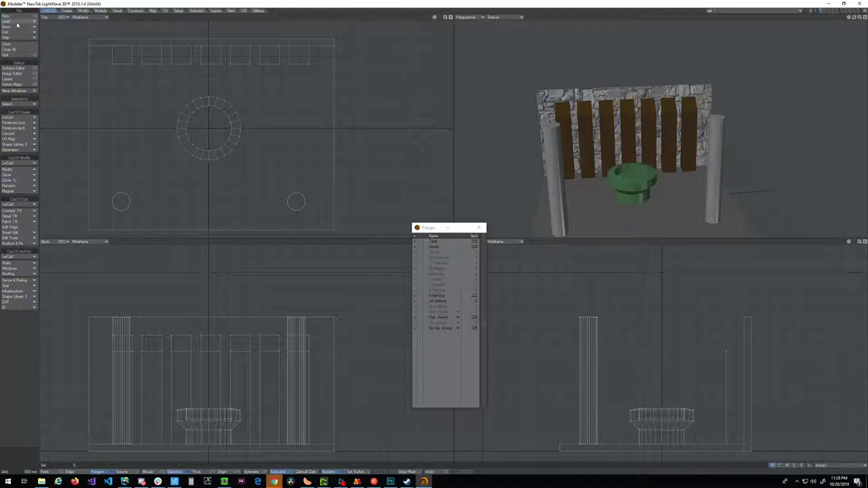
{"action": "left_click", "coordinate": [19, 28]}
{"action": "mouse_move", "coordinate": [17, 36]}
{"action": "left_click", "coordinate": [88, 36]}
{"action": "type", "text": "t"}
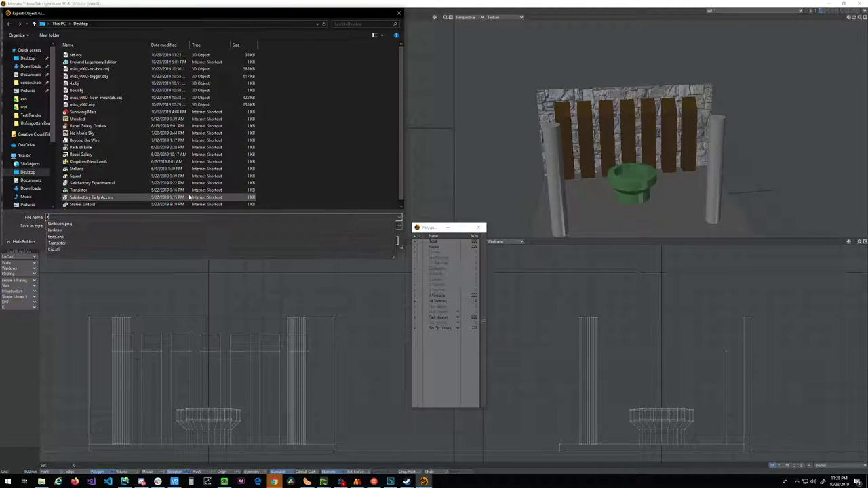
{"action": "type", "text": "exture"}
{"action": "key", "text": "Return"}
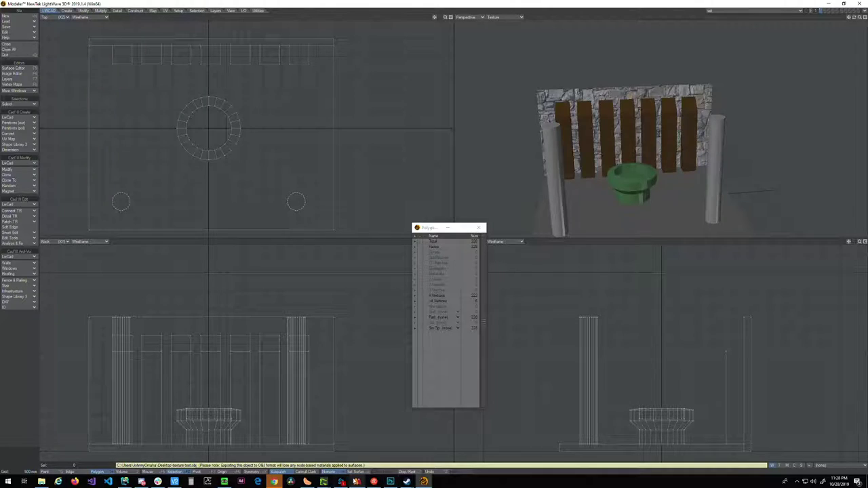
- Switch to Moho and replace the set.obj layer with the texture test.obj model imported from the Desktop
{"action": "left_click", "coordinate": [355, 482]}
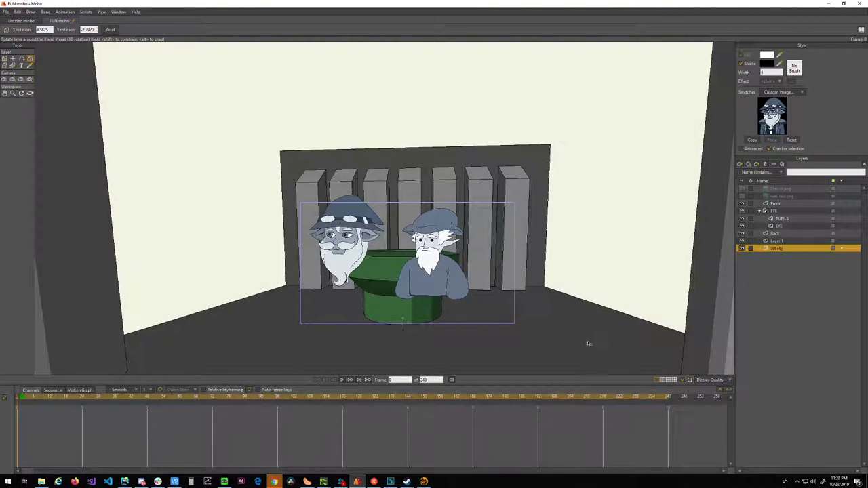
{"action": "right_click", "coordinate": [777, 250]}
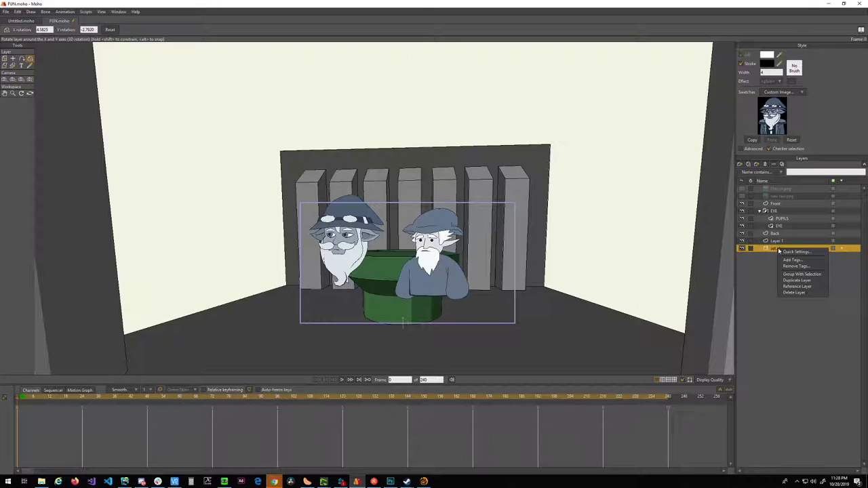
{"action": "left_click", "coordinate": [798, 293]}
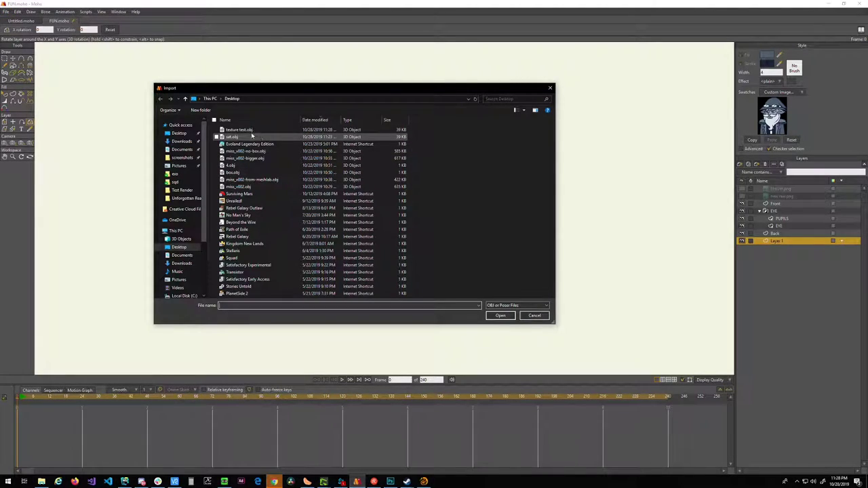
{"action": "left_click", "coordinate": [240, 131]}
{"action": "left_click", "coordinate": [499, 316]}
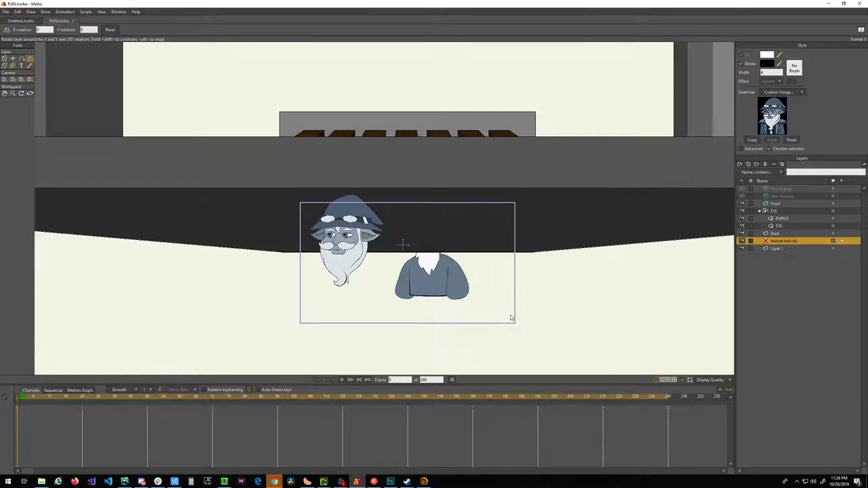
- Rotate the texture test.obj layer in 3D to about 23.1 on X and 5.5 on Y, and open its layer settings beside the pot
{"action": "left_click_drag", "start_coordinate": [403, 196], "coordinate": [426, 215]}
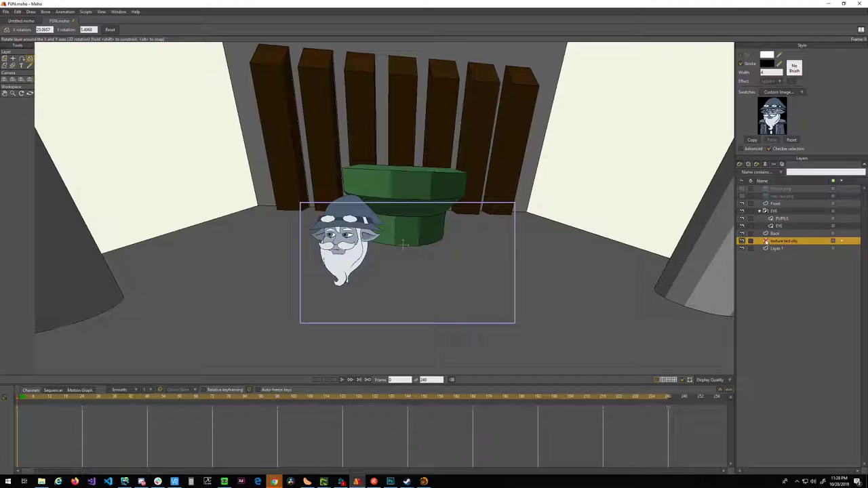
{"action": "double_click", "coordinate": [780, 243]}
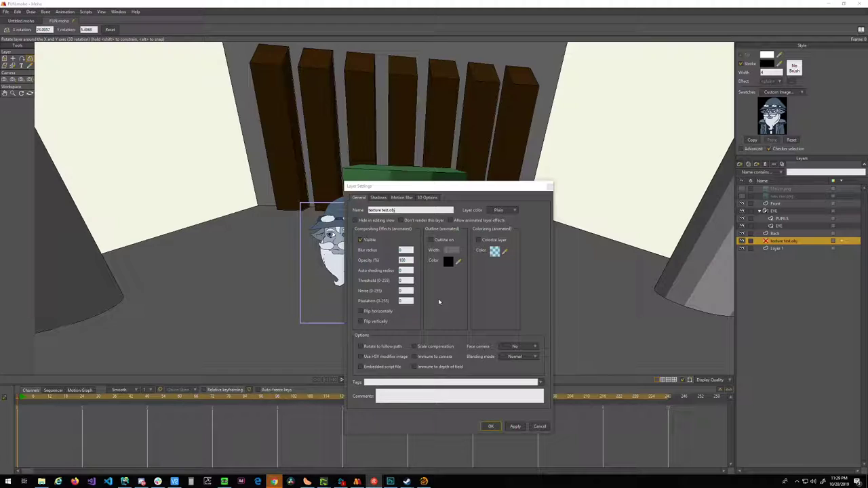
{"action": "left_click", "coordinate": [432, 319]}
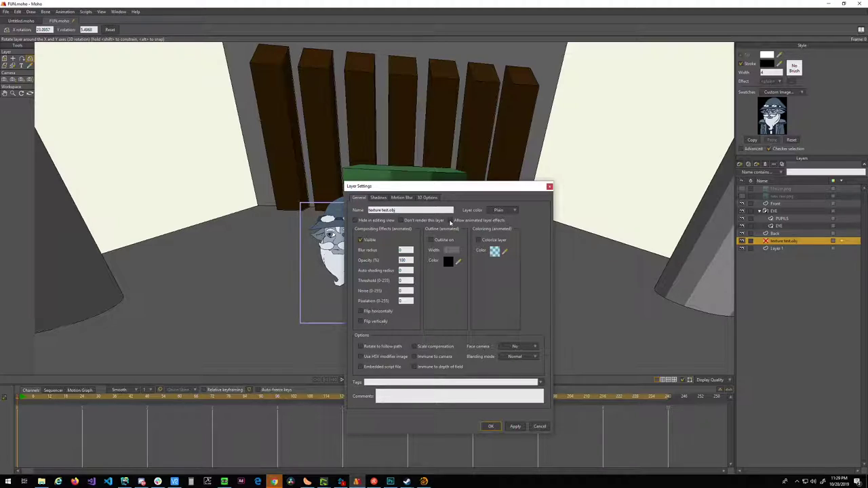
{"action": "left_click", "coordinate": [505, 211]}
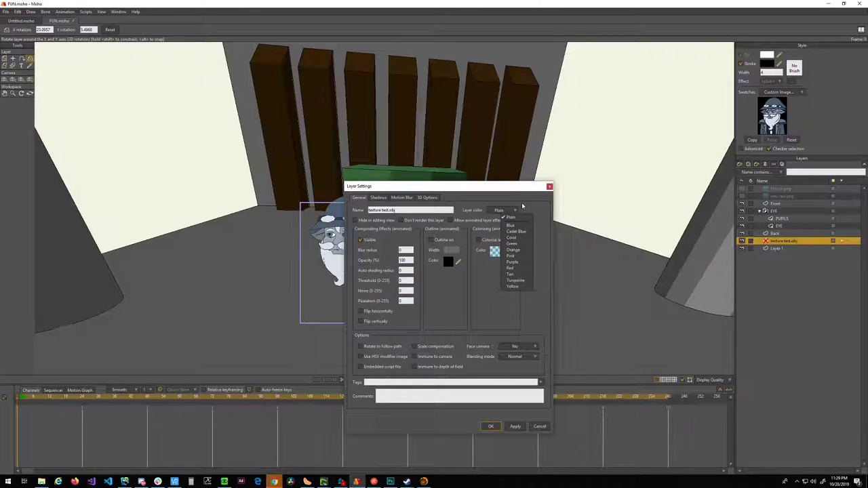
{"action": "left_click", "coordinate": [528, 205]}
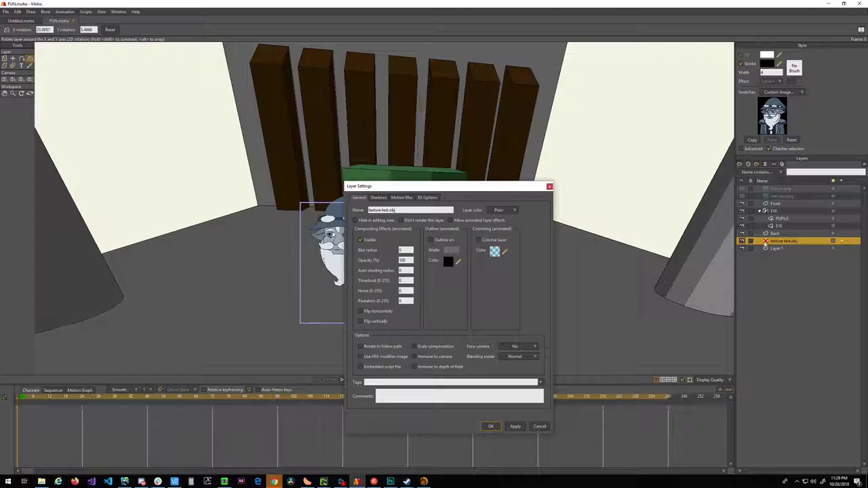
{"action": "left_click_drag", "start_coordinate": [431, 187], "coordinate": [575, 179]}
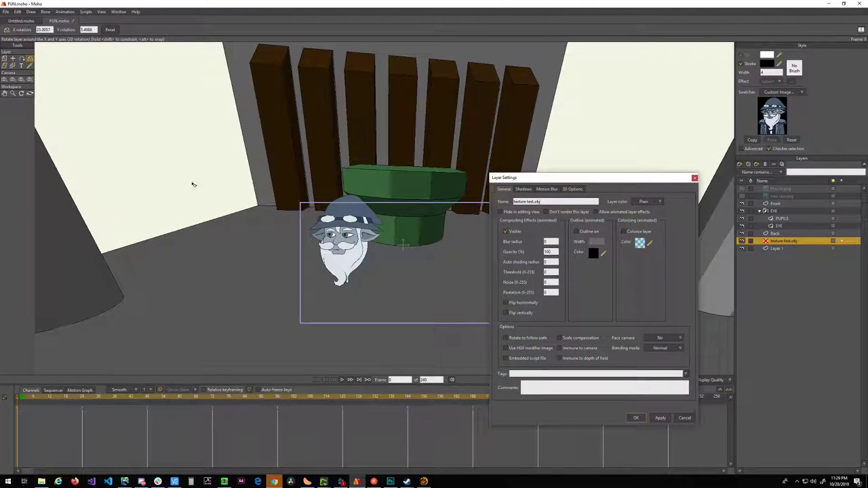
- Rotate the texture test.obj layer to about 8.97 on X and 4.80 on Y, and move it to about 0.22, -1.55
{"action": "left_click_drag", "start_coordinate": [387, 296], "coordinate": [385, 263]}
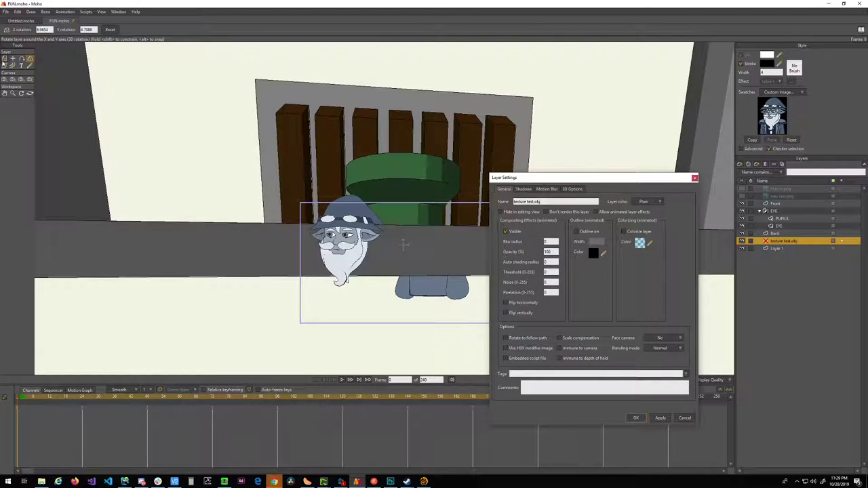
{"action": "left_click", "coordinate": [4, 59]}
{"action": "left_click_drag", "start_coordinate": [411, 202], "coordinate": [403, 262]}
- Preview a render of the current frame, and move the texture test.obj layer to about 0.37, -2.05
{"action": "key", "text": "ctrl+r"}
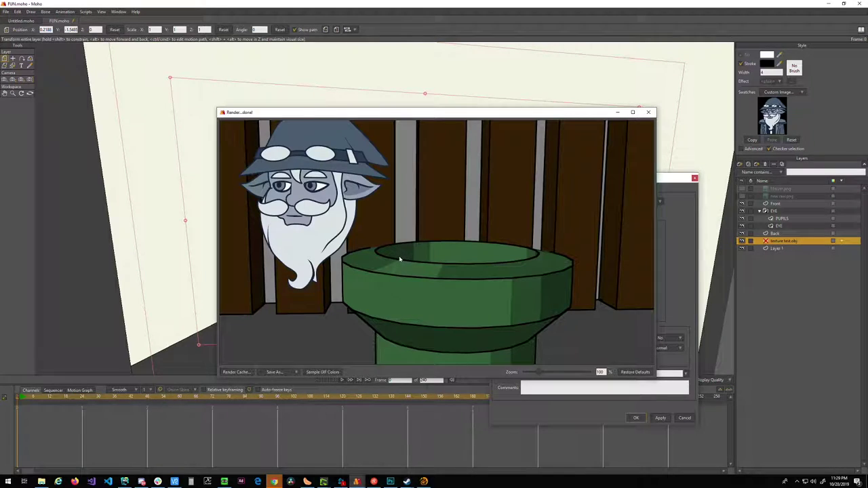
{"action": "left_click", "coordinate": [651, 113]}
{"action": "left_click_drag", "start_coordinate": [410, 266], "coordinate": [419, 295]}
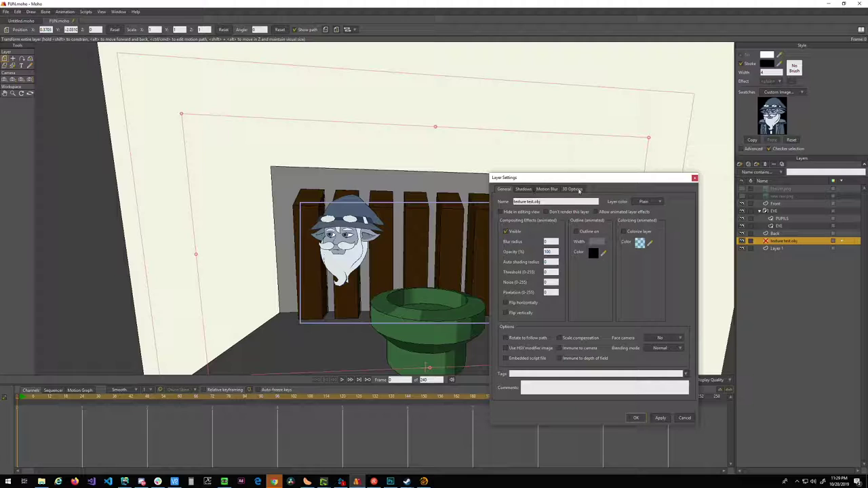
- Examine the 3D options of the texture test.obj layer, including the material edges setting and the available shading types
{"action": "left_click", "coordinate": [572, 190]}
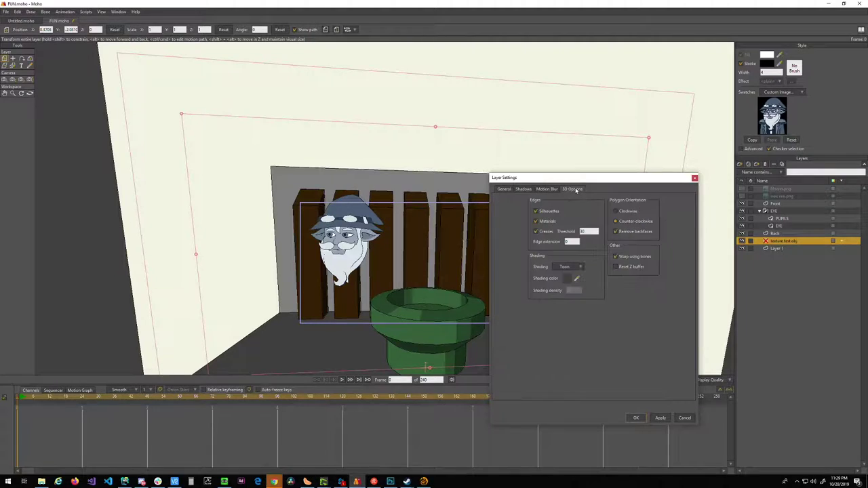
{"action": "left_click", "coordinate": [535, 221]}
{"action": "left_click", "coordinate": [579, 266]}
{"action": "left_click", "coordinate": [577, 270]}
{"action": "left_click", "coordinate": [535, 221]}
{"action": "left_click", "coordinate": [535, 221]}
{"action": "left_click", "coordinate": [562, 267]}
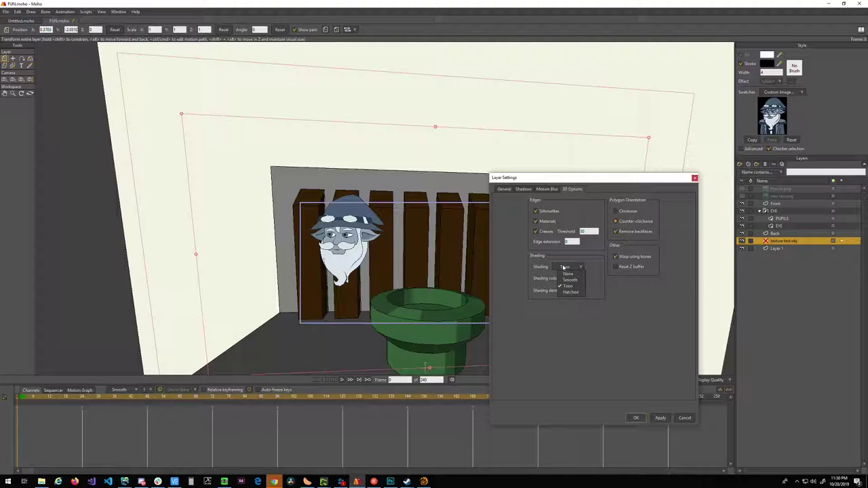
{"action": "left_click", "coordinate": [589, 265]}
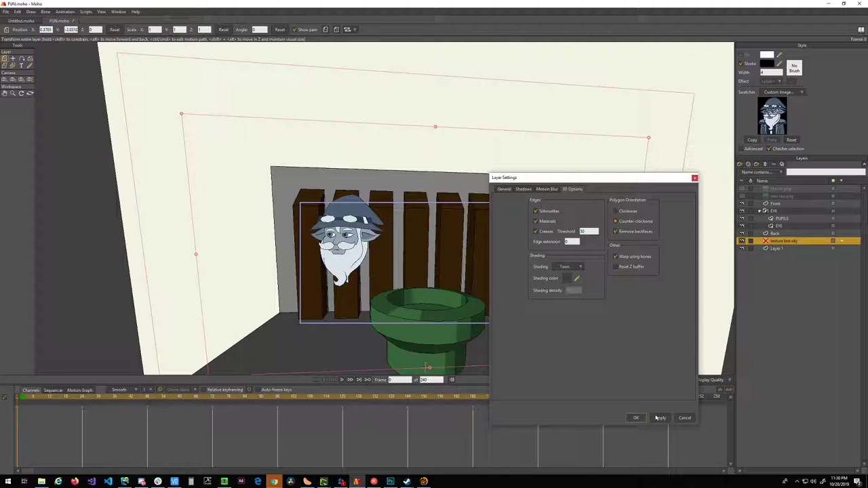
- Accept the layer settings of the texture test.obj layer and preview a render of the current frame
{"action": "left_click", "coordinate": [635, 417]}
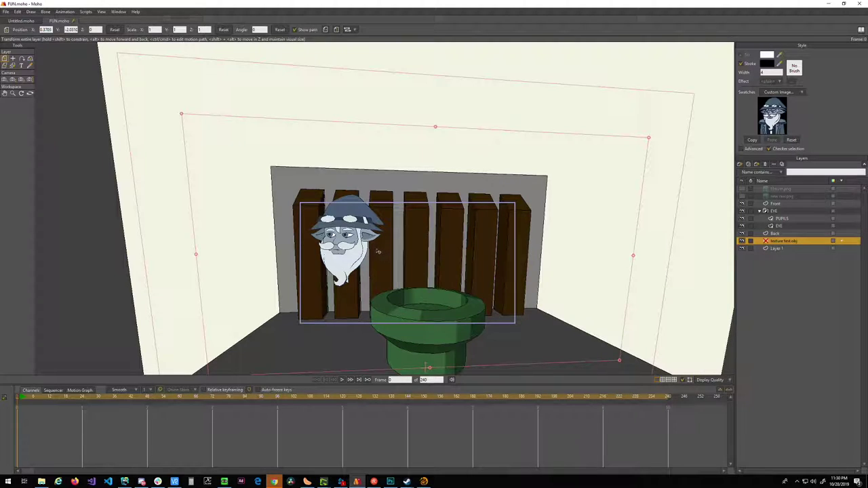
{"action": "key", "text": "ctrl+r"}
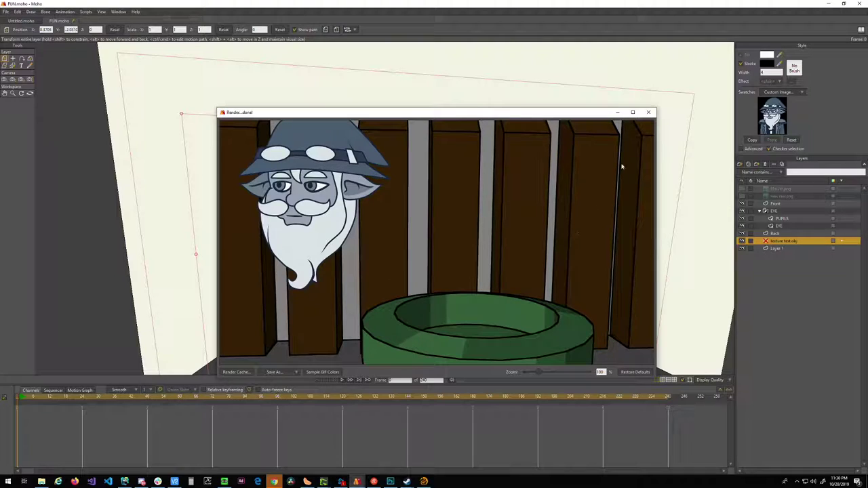
{"action": "left_click", "coordinate": [648, 112]}
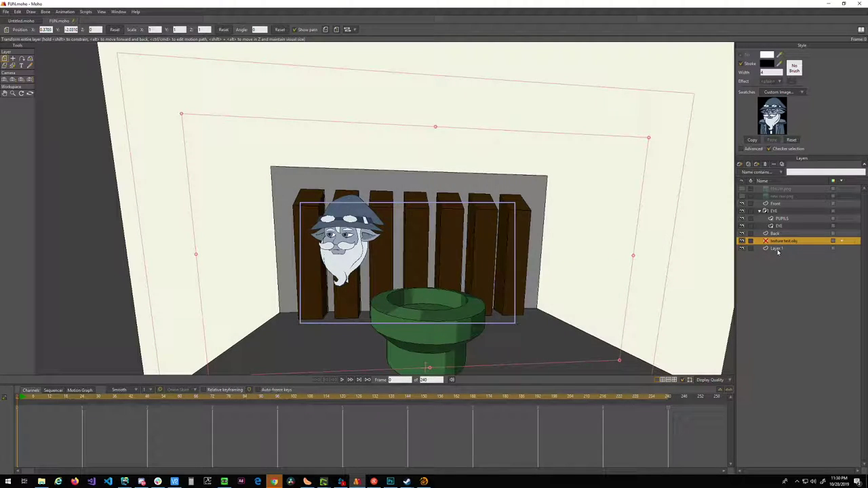
- Move Layer 1 above the texture test.obj layer and preview a render with its character at the green pot
{"action": "left_click_drag", "start_coordinate": [776, 249], "coordinate": [776, 239]}
{"action": "key", "text": "ctrl+r"}
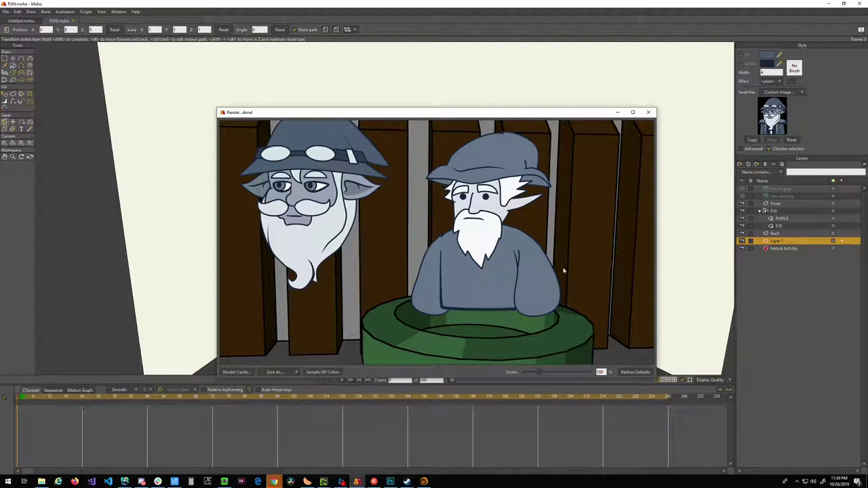
{"action": "left_click", "coordinate": [648, 111]}
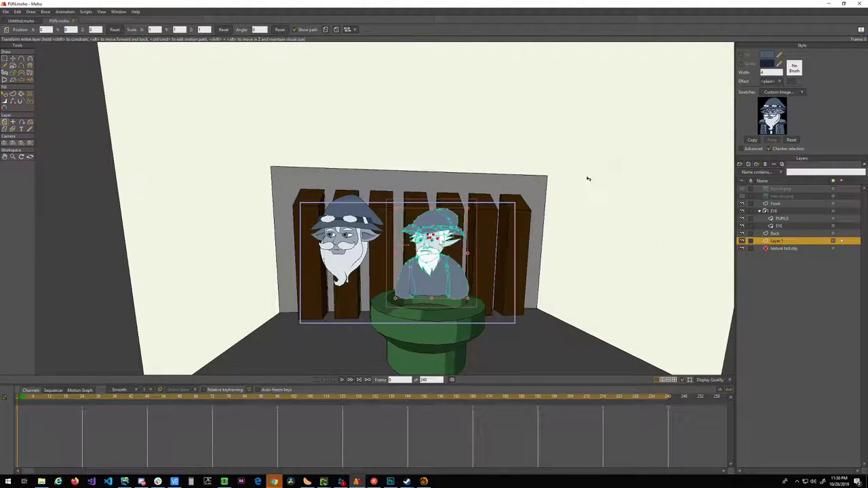
- Render the frame with the Back layer selected and inspect the wizard's face, ears and beard up close against the set
{"action": "left_click", "coordinate": [775, 233]}
{"action": "key", "text": "ctrl+r"}
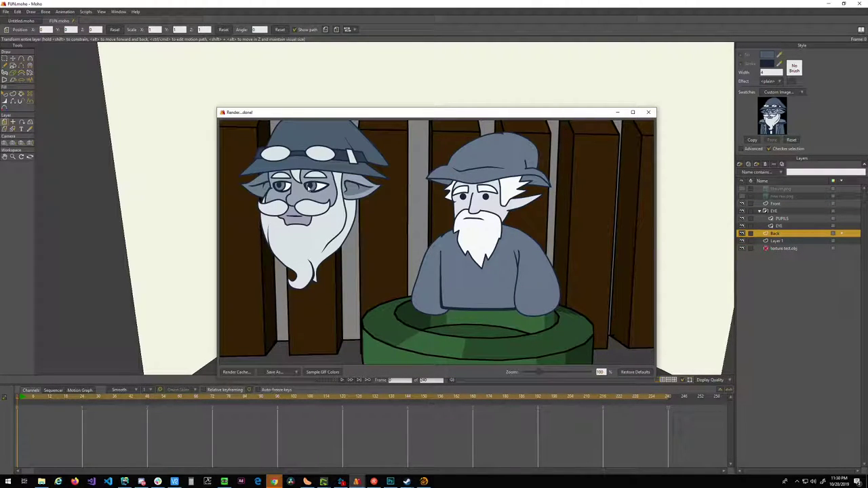
{"action": "scroll", "coordinate": [302, 193], "scroll_direction": "up", "scroll_amount": 3}
{"action": "left_click_drag", "start_coordinate": [319, 198], "coordinate": [600, 277]}
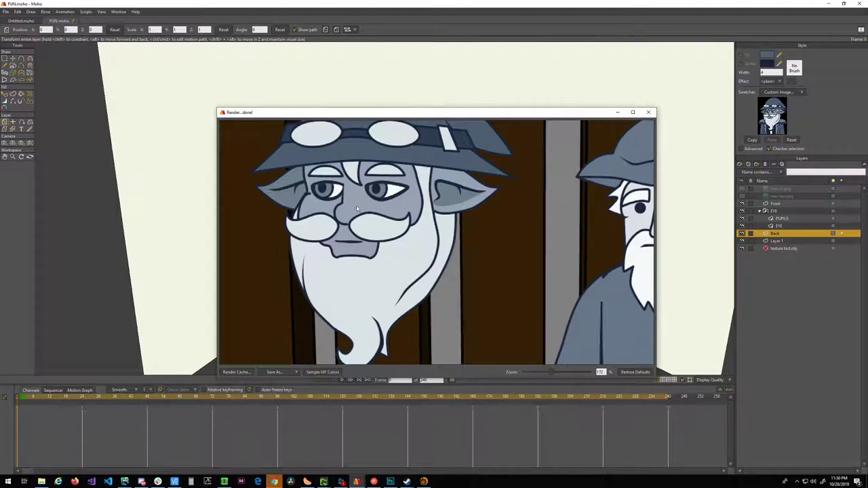
{"action": "scroll", "coordinate": [504, 261], "scroll_direction": "up", "scroll_amount": 5}
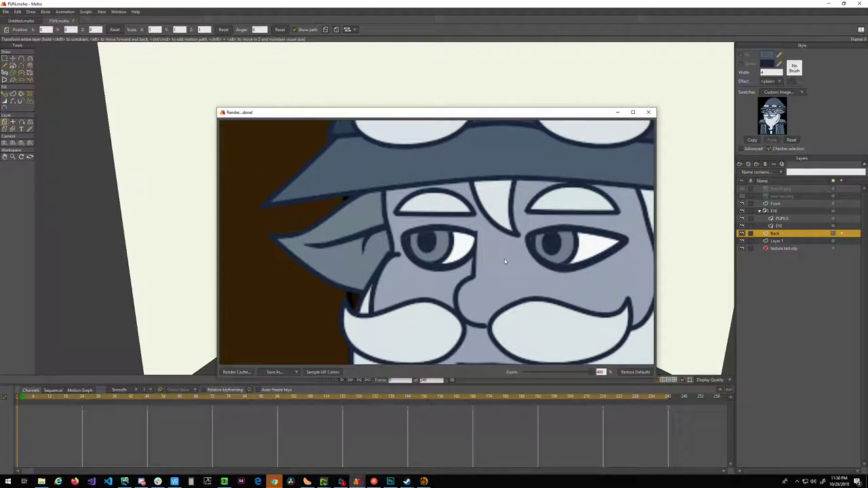
{"action": "scroll", "coordinate": [503, 261], "scroll_direction": "down", "scroll_amount": 6}
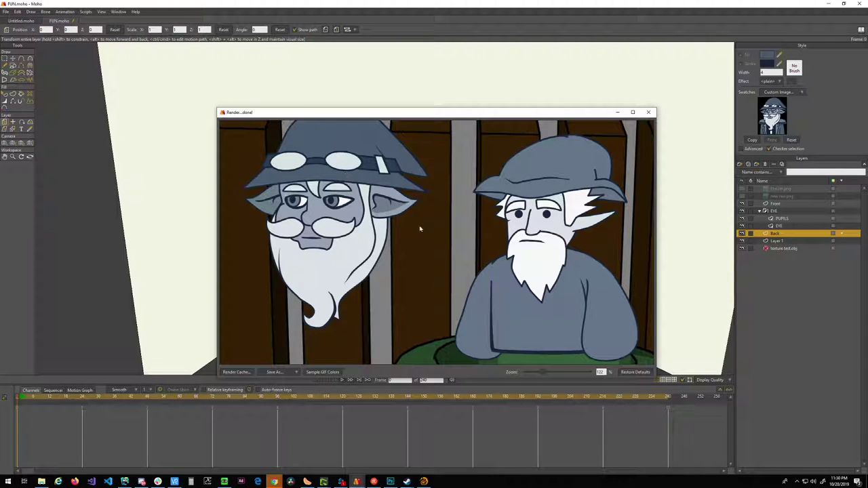
{"action": "left_click", "coordinate": [648, 116]}
{"action": "scroll", "coordinate": [342, 257], "scroll_direction": "up", "scroll_amount": 4}
{"action": "scroll", "coordinate": [341, 254], "scroll_direction": "down", "scroll_amount": 6}
{"action": "left_click_drag", "start_coordinate": [428, 250], "coordinate": [500, 265]}
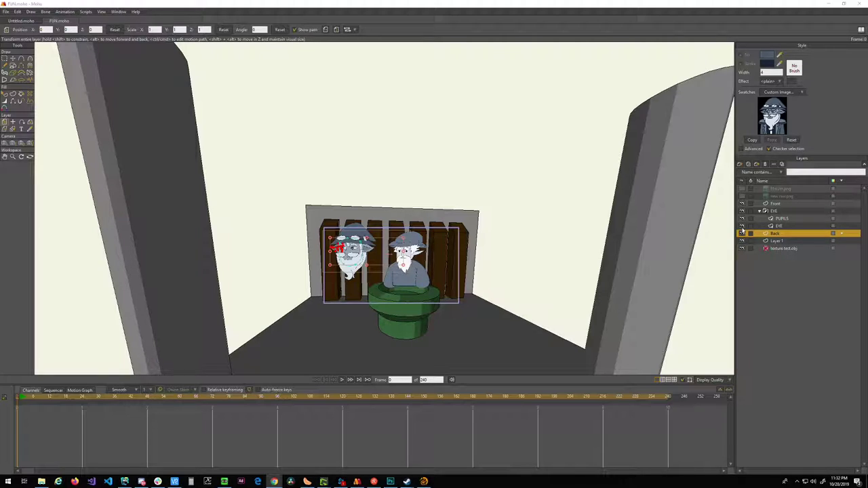
- Switch to LightWave Modeler and save the object over the existing set.lwo on the Desktop
{"action": "left_click", "coordinate": [423, 481]}
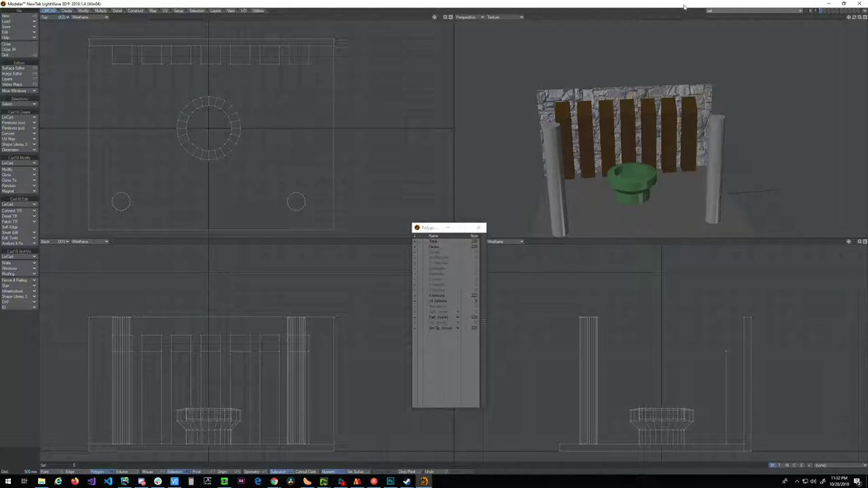
{"action": "key", "text": "shift+s"}
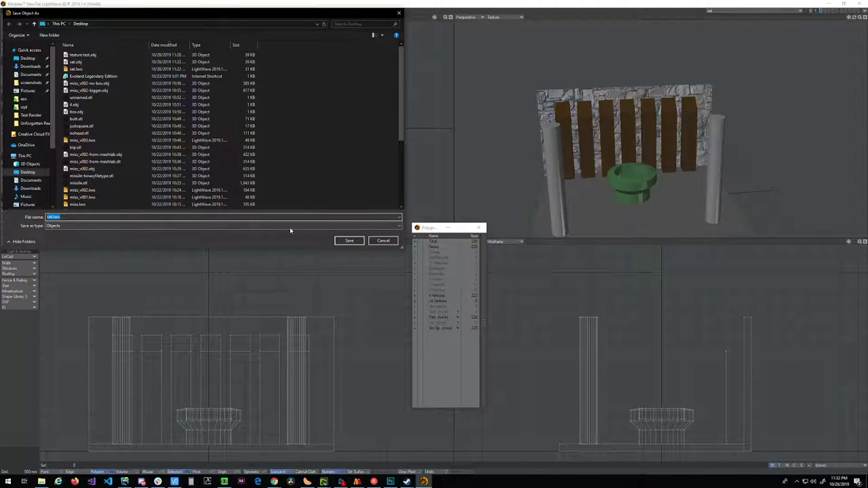
{"action": "left_click", "coordinate": [349, 241]}
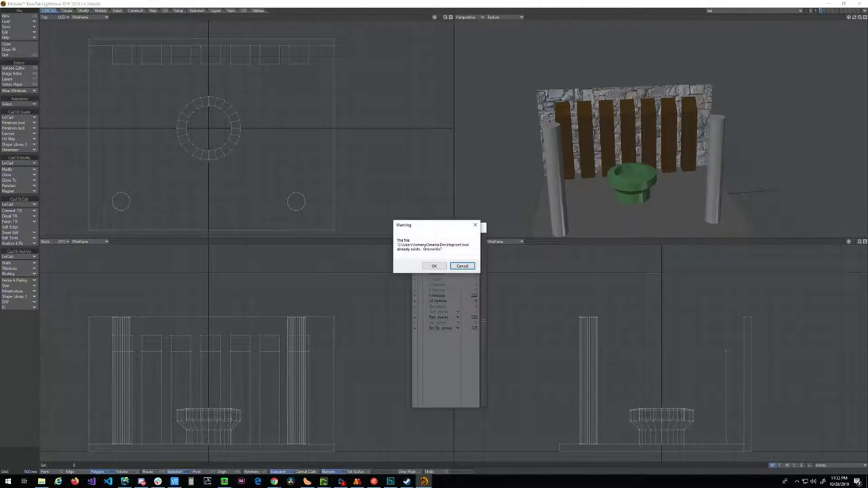
{"action": "left_click", "coordinate": [434, 266]}
- Open LightWave Layout, send the set object to it from Modeler, and shift the set to about 1.94 m on Z
{"action": "left_click", "coordinate": [866, 12]}
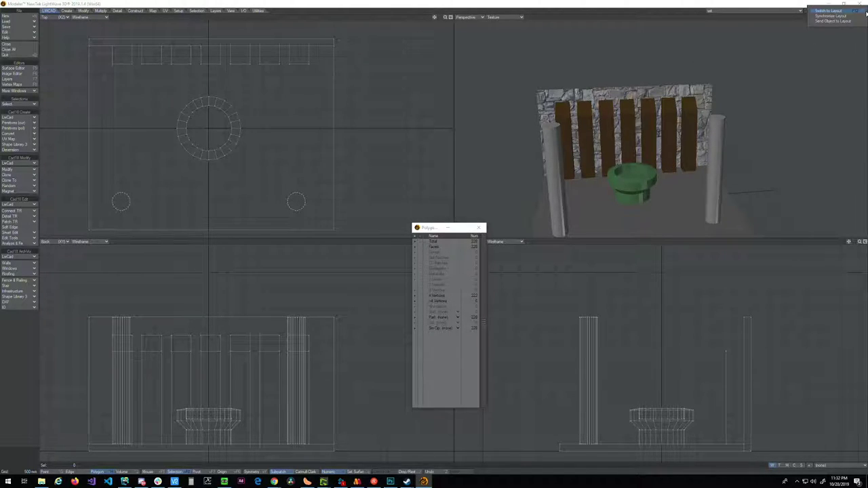
{"action": "left_click", "coordinate": [836, 11]}
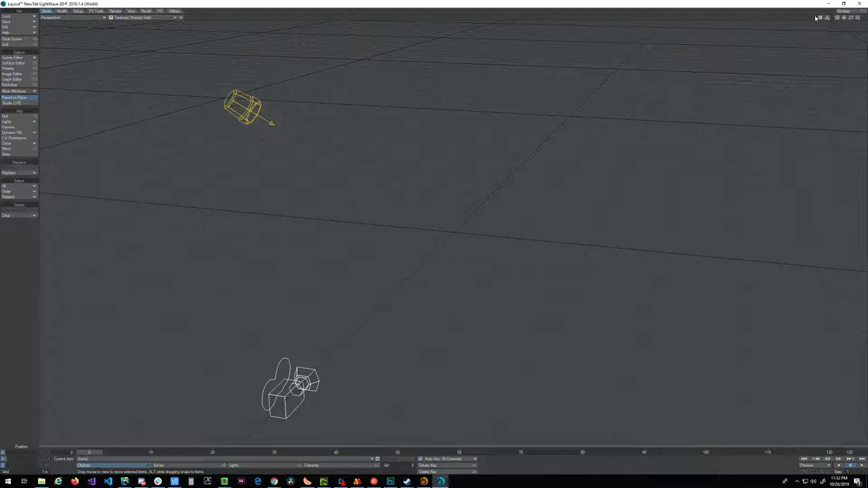
{"action": "left_click", "coordinate": [851, 12]}
{"action": "left_click", "coordinate": [861, 11]}
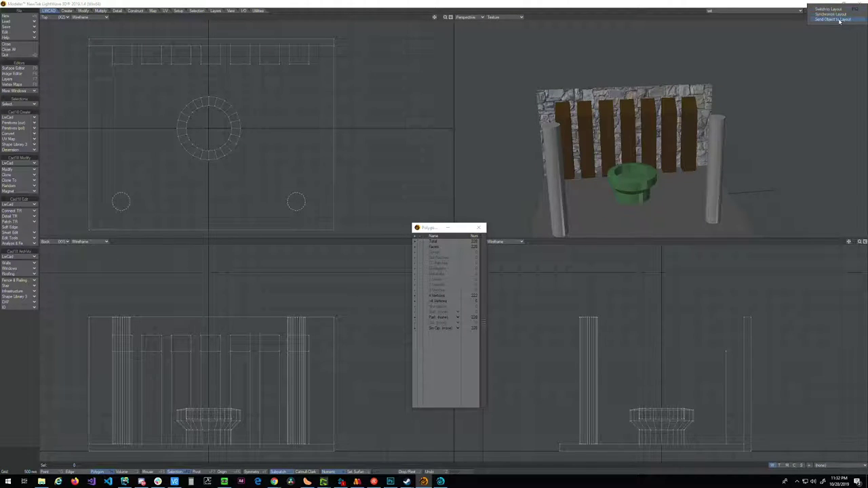
{"action": "left_click", "coordinate": [839, 19]}
{"action": "left_click_drag", "start_coordinate": [198, 428], "coordinate": [196, 410]}
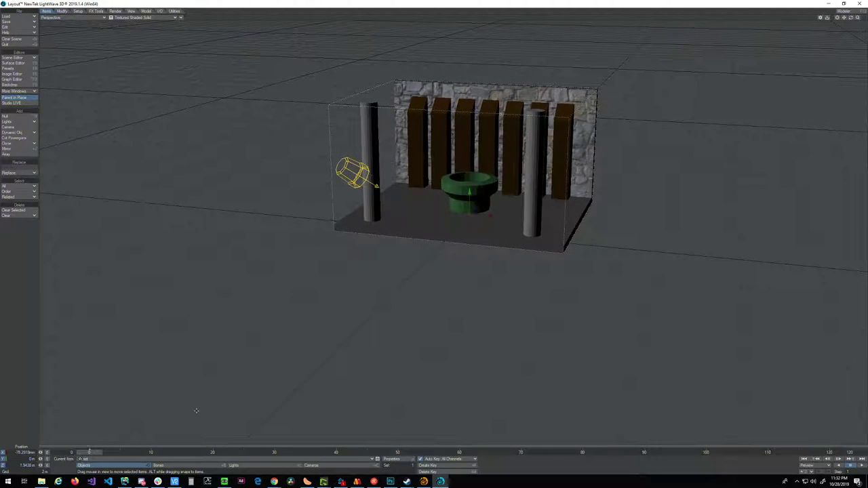
- Select the scene's light and view the set through the camera
{"action": "key", "text": "shift+l"}
{"action": "left_click", "coordinate": [71, 17]}
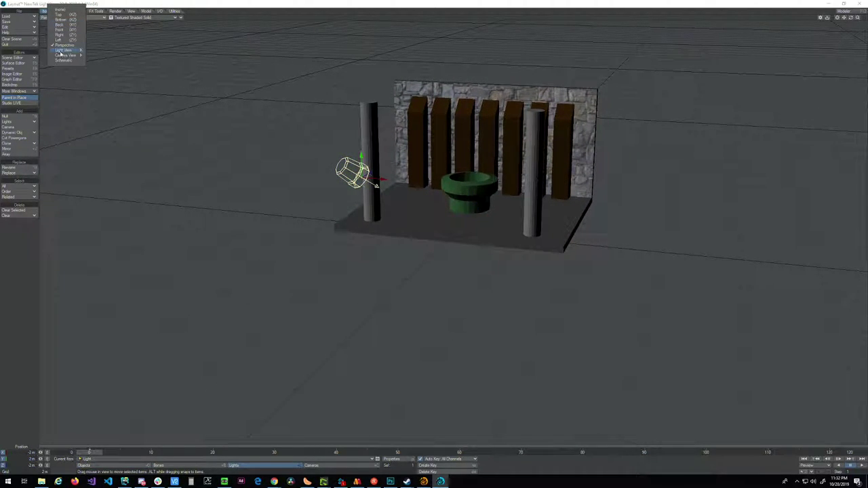
{"action": "left_click", "coordinate": [102, 65]}
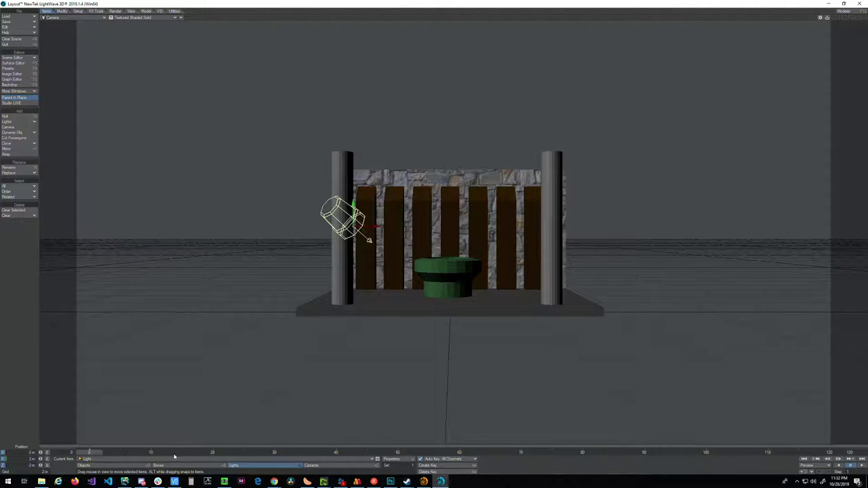
- Move the camera to about 2.02 m on X and -11.36 m on Z, and rotate it towards the set
{"action": "left_click", "coordinate": [335, 466]}
{"action": "left_click_drag", "start_coordinate": [331, 407], "coordinate": [366, 266]}
{"action": "key", "text": "y"}
{"action": "left_click_drag", "start_coordinate": [502, 331], "coordinate": [434, 319]}
{"action": "key", "text": "t"}
{"action": "key", "text": "y"}
{"action": "key", "text": "t"}
{"action": "key", "text": "y"}
{"action": "left_click_drag", "start_coordinate": [332, 342], "coordinate": [435, 404]}
{"action": "key", "text": "t"}
- Set the camera's lens focal length to 105 mm, keeping its properties beside the pot
{"action": "key", "text": "p"}
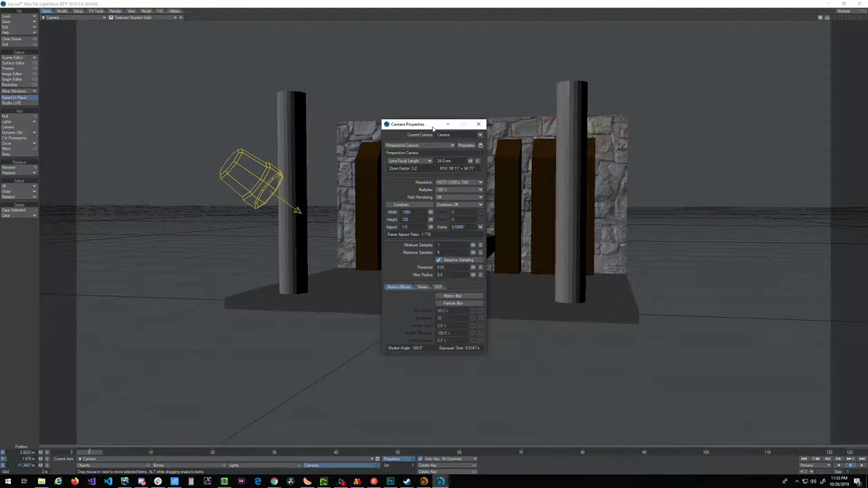
{"action": "left_click_drag", "start_coordinate": [433, 128], "coordinate": [733, 145]}
{"action": "left_click", "coordinate": [744, 178]}
{"action": "type", "text": "105"}
{"action": "key", "text": "Return"}
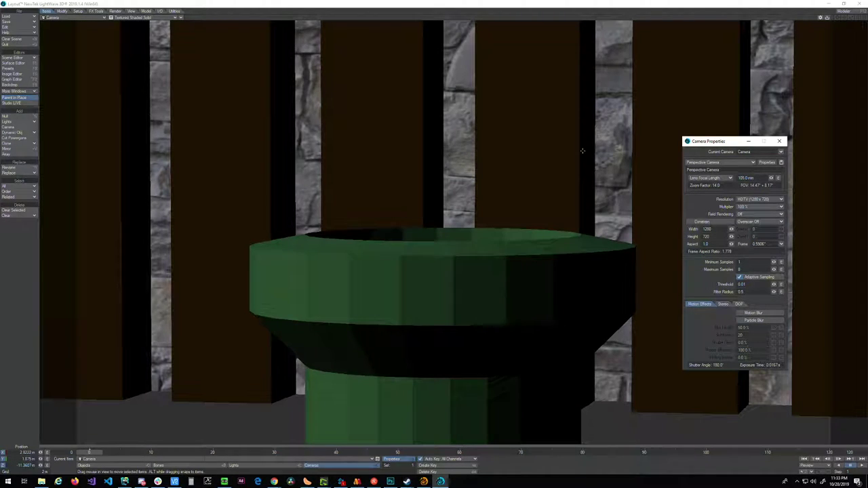
- Reposition the camera and rotate it to about -13.3° heading and 0.9° pitch, framing the pot and brown posts against the stone wall
{"action": "left_click_drag", "start_coordinate": [265, 213], "coordinate": [288, 300]}
{"action": "mouse_move", "coordinate": [370, 246]}
{"action": "left_mouse_down"}
{"action": "mouse_move", "coordinate": [360, 225]}
{"action": "mouse_move", "coordinate": [361, 234]}
{"action": "left_mouse_up"}
{"action": "key", "text": "y"}
{"action": "left_click_drag", "start_coordinate": [42, 215], "coordinate": [101, 215]}
{"action": "left_click_drag", "start_coordinate": [400, 249], "coordinate": [402, 249]}
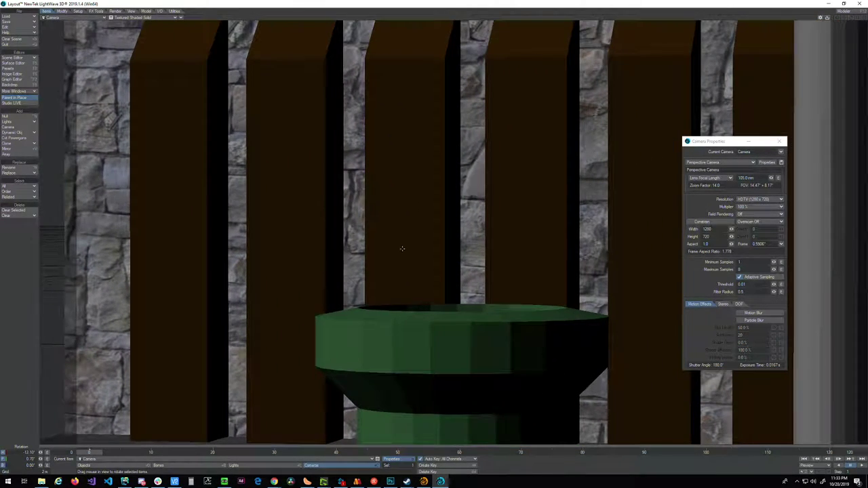
{"action": "left_click_drag", "start_coordinate": [450, 225], "coordinate": [452, 228]}
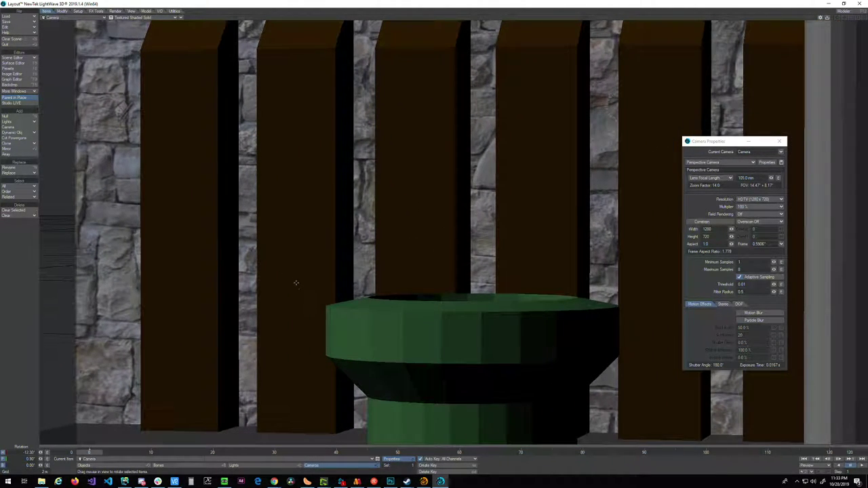
{"action": "key", "text": "shift+b"}
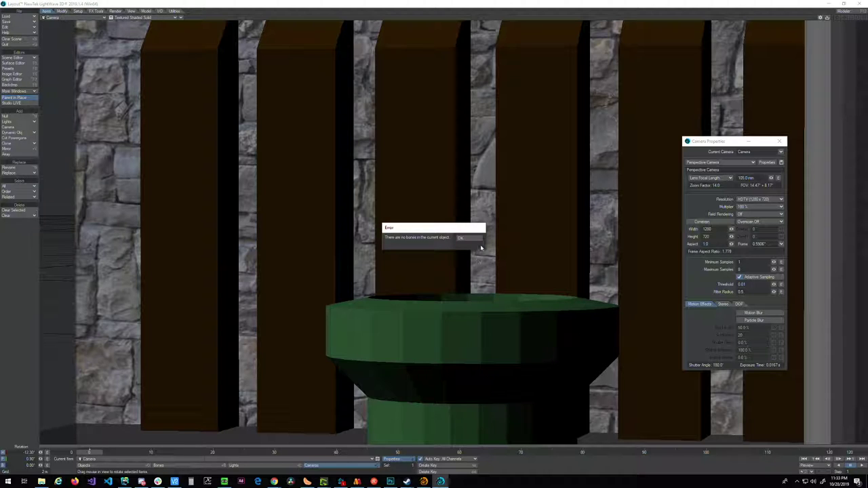
- Start a render of the current camera frame with the Image Viewer turned on, and abort it partway
{"action": "left_click", "coordinate": [475, 240]}
{"action": "key", "text": "F9"}
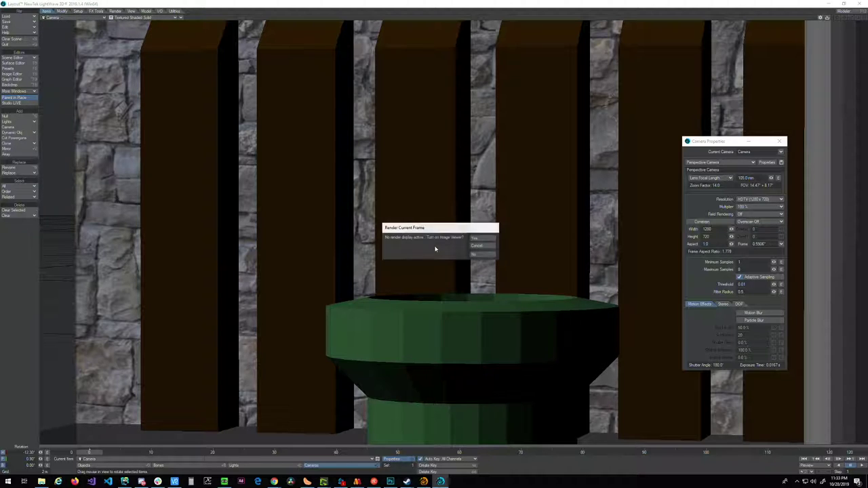
{"action": "left_click", "coordinate": [482, 240]}
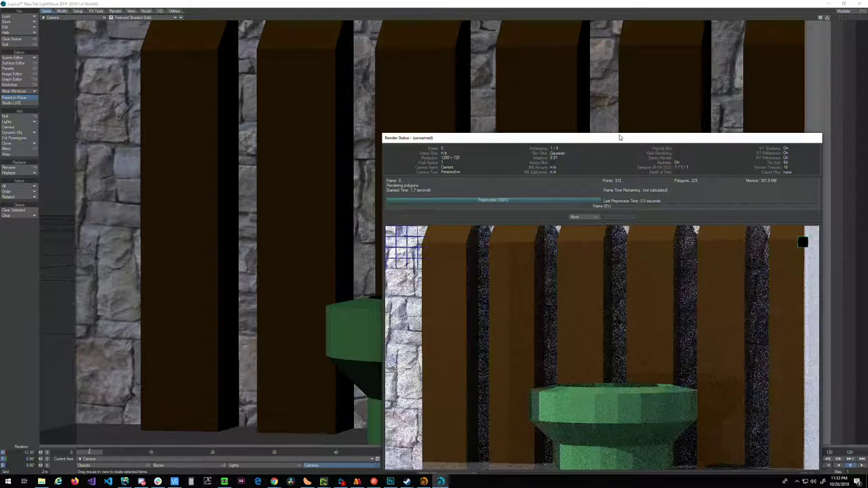
{"action": "left_click_drag", "start_coordinate": [616, 140], "coordinate": [474, 43]}
{"action": "key", "text": "p"}
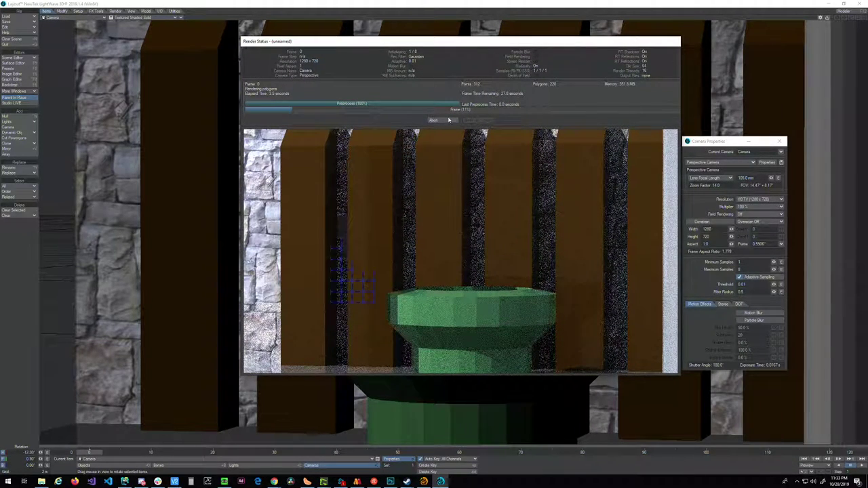
{"action": "left_click", "coordinate": [438, 119]}
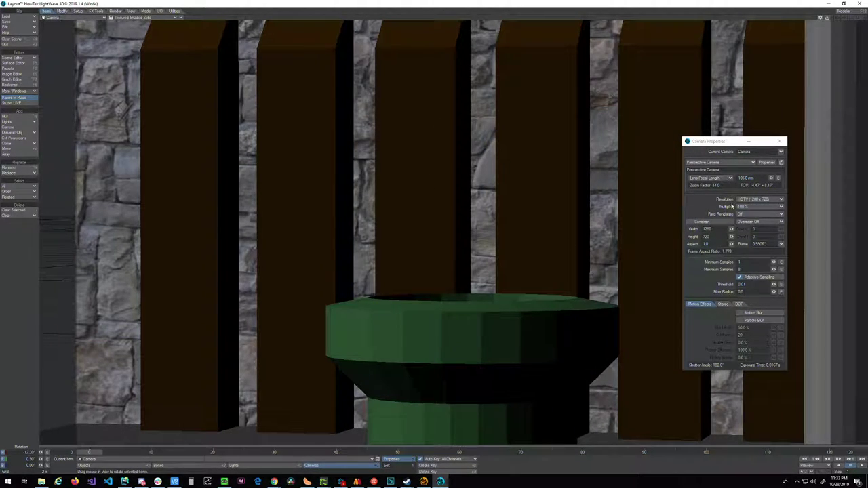
- Switch the viewport to Perspective and change the scene light's type to Point
{"action": "left_click", "coordinate": [53, 17]}
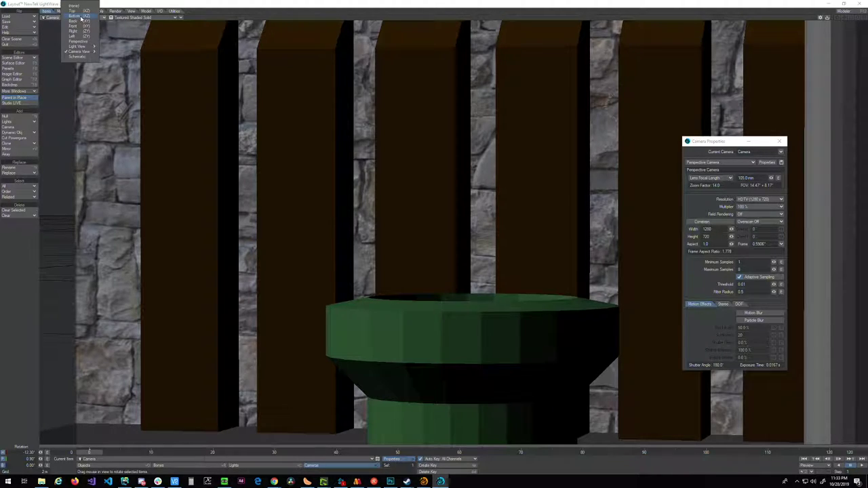
{"action": "left_click", "coordinate": [78, 39]}
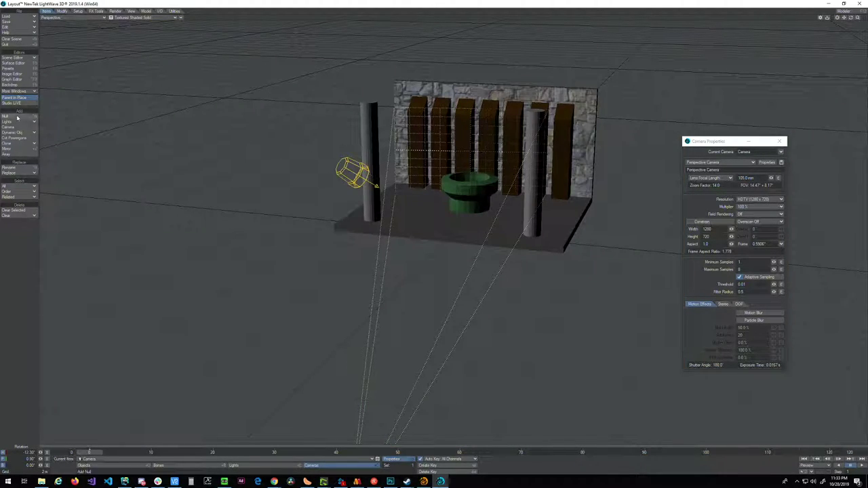
{"action": "left_click", "coordinate": [349, 173]}
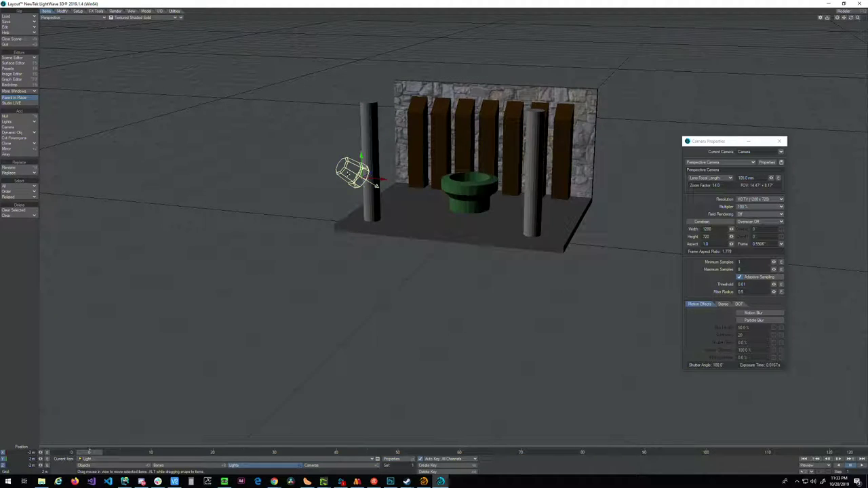
{"action": "key", "text": "p"}
{"action": "left_click", "coordinate": [454, 205]}
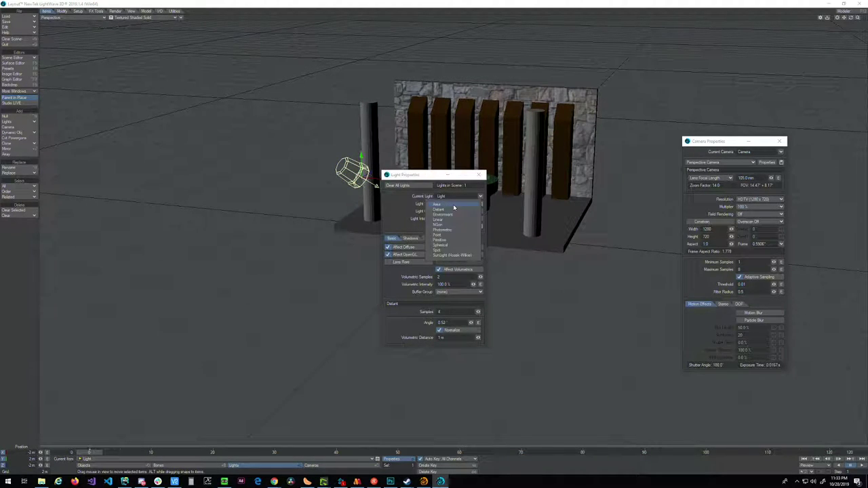
{"action": "left_click", "coordinate": [442, 234]}
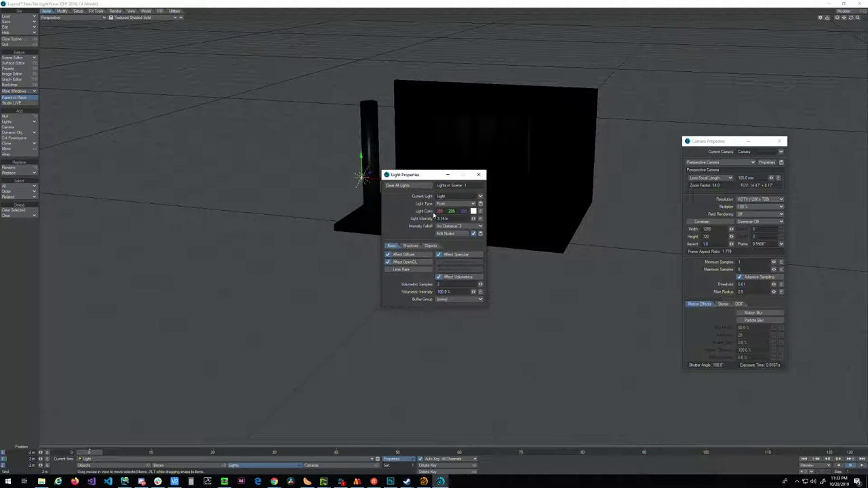
- Raise the point light's intensity to about 13 lx and move it inside the set, close to the wooden slats at one end
{"action": "left_click_drag", "start_coordinate": [423, 176], "coordinate": [584, 256]}
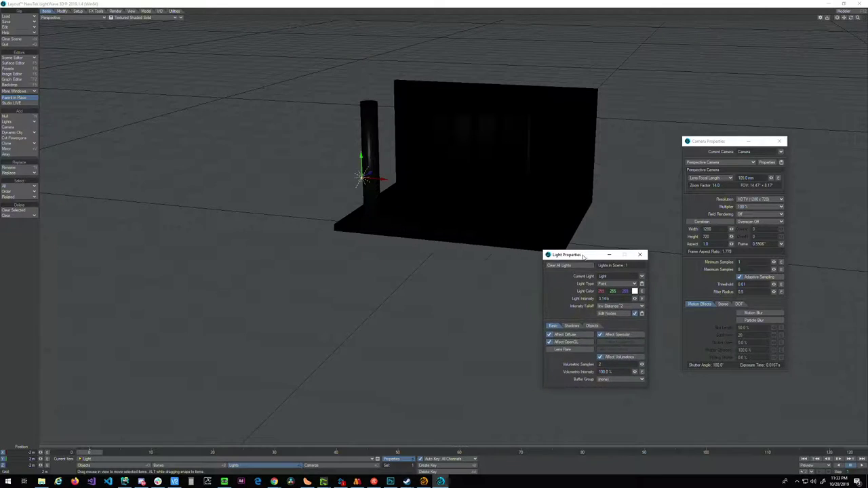
{"action": "mouse_move", "coordinate": [635, 298]}
{"action": "left_mouse_down"}
{"action": "mouse_move", "coordinate": [671, 299]}
{"action": "mouse_move", "coordinate": [634, 299]}
{"action": "left_mouse_up"}
{"action": "left_click_drag", "start_coordinate": [358, 198], "coordinate": [426, 142]}
- Change the point light's color to a pale yellow
{"action": "left_click", "coordinate": [635, 292]}
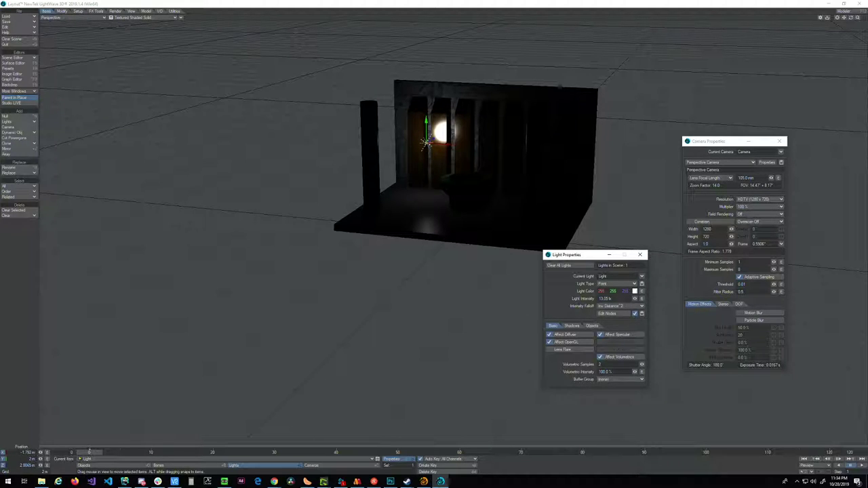
{"action": "left_click_drag", "start_coordinate": [123, 93], "coordinate": [124, 96]}
{"action": "left_click_drag", "start_coordinate": [33, 30], "coordinate": [54, 32]}
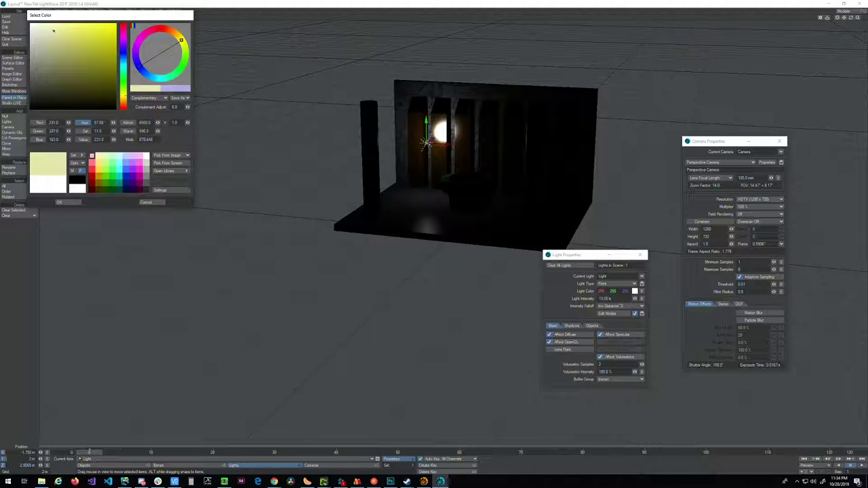
{"action": "left_click", "coordinate": [59, 202]}
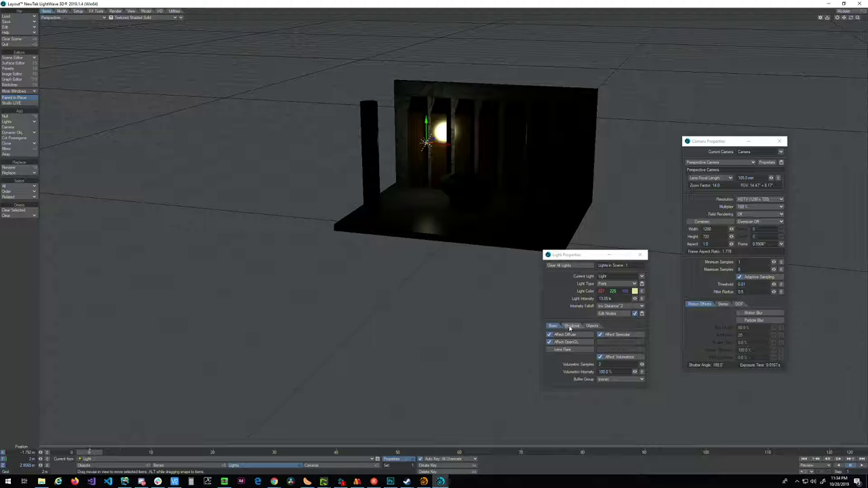
- Render the current frame and examine the point light's effect on the slats in the finished image
{"action": "key", "text": "F9"}
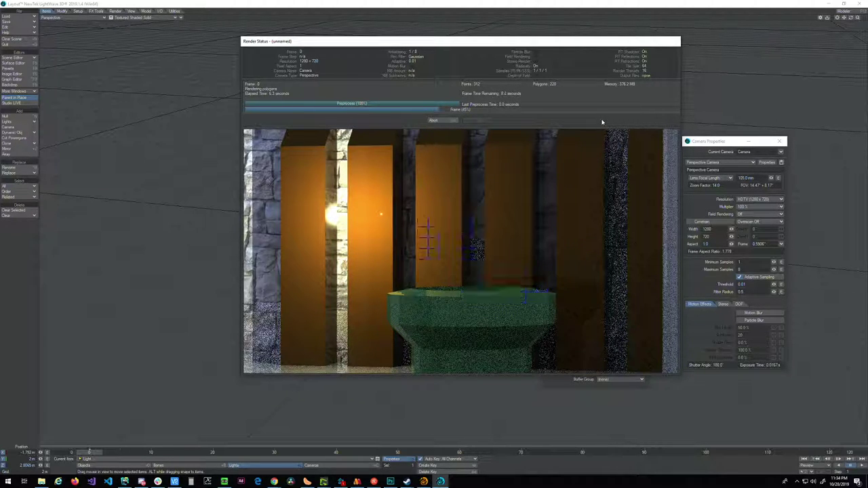
{"action": "key", "text": "alt+Tab"}
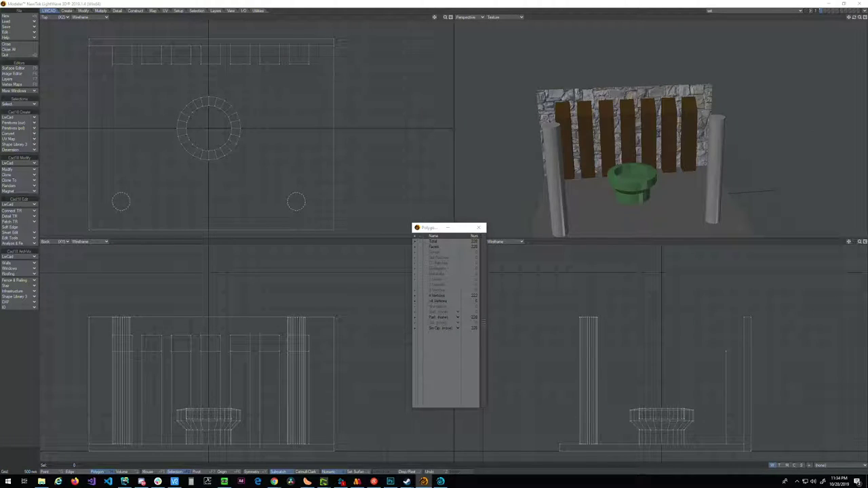
{"action": "left_click", "coordinate": [424, 482]}
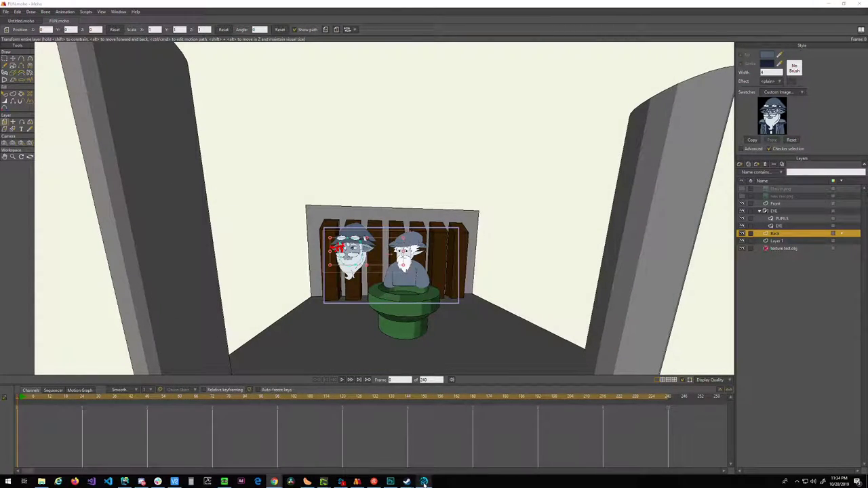
{"action": "left_click", "coordinate": [424, 482]}
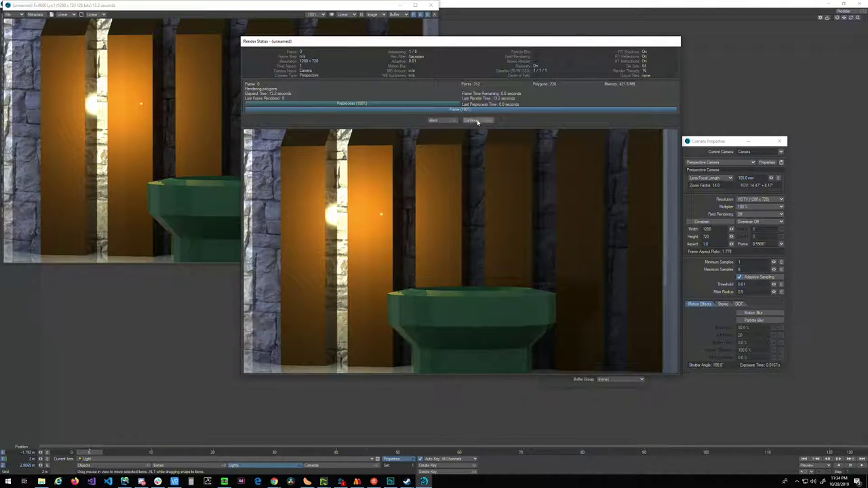
{"action": "left_click", "coordinate": [472, 120]}
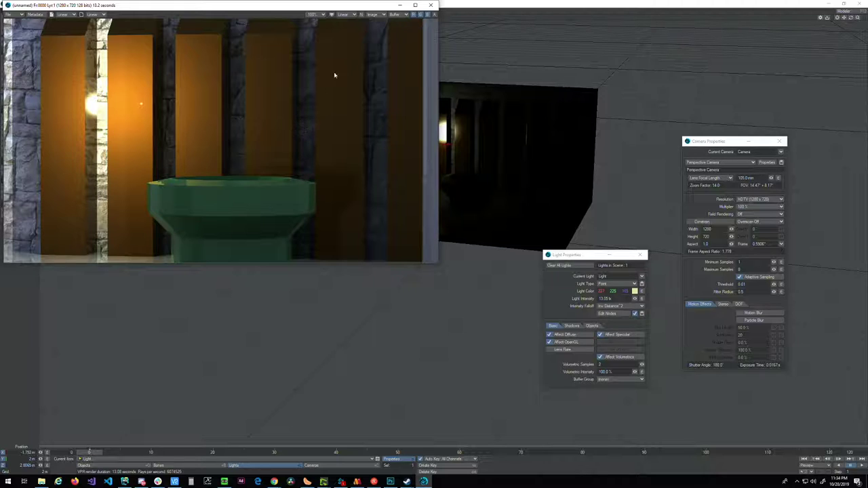
{"action": "left_click_drag", "start_coordinate": [325, 5], "coordinate": [356, 30]}
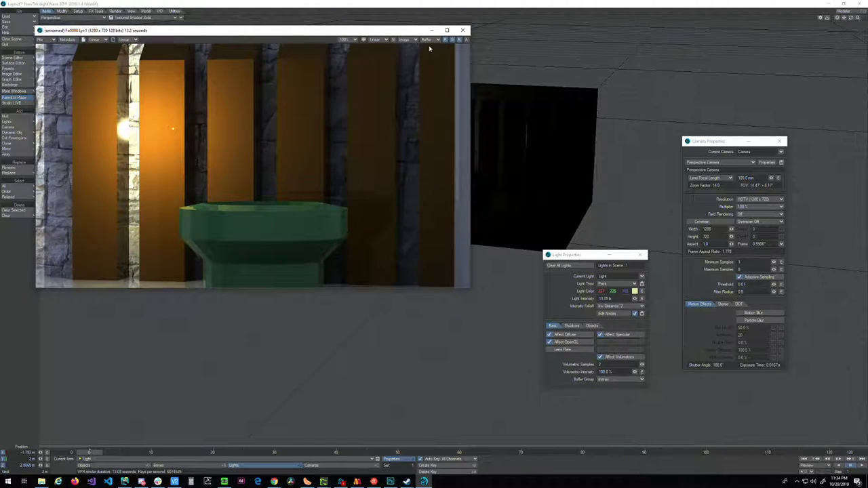
{"action": "left_click", "coordinate": [463, 29]}
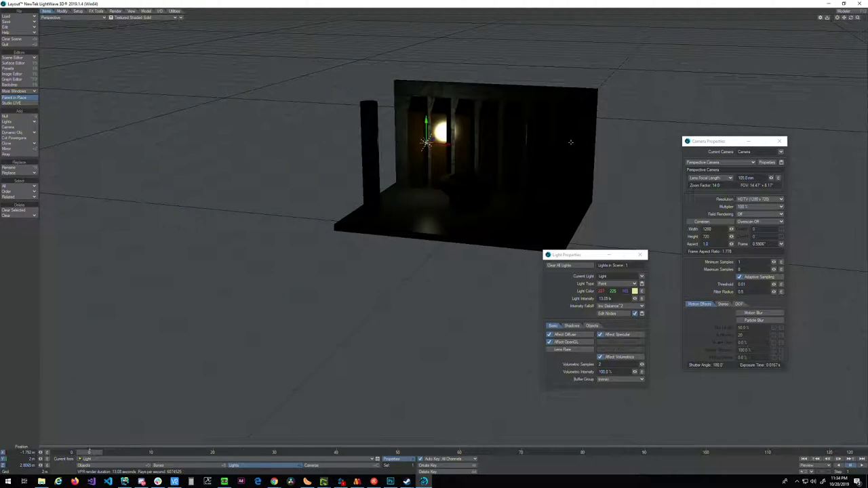
- Lower the point light to a height of about 1.85 m, turn off Affect Specular and fine-tune its position near the slats
{"action": "mouse_move", "coordinate": [426, 128]}
{"action": "left_mouse_down"}
{"action": "mouse_move", "coordinate": [426, 142]}
{"action": "mouse_move", "coordinate": [427, 133]}
{"action": "left_mouse_up"}
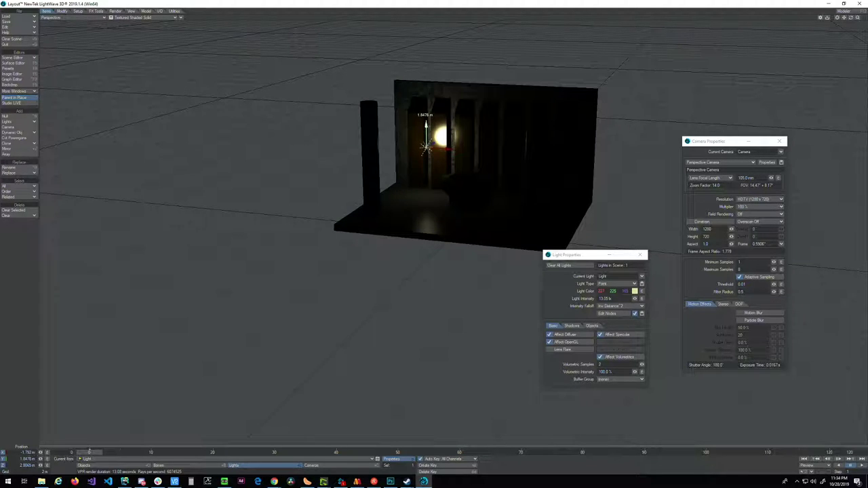
{"action": "left_click_drag", "start_coordinate": [857, 18], "coordinate": [836, 23]}
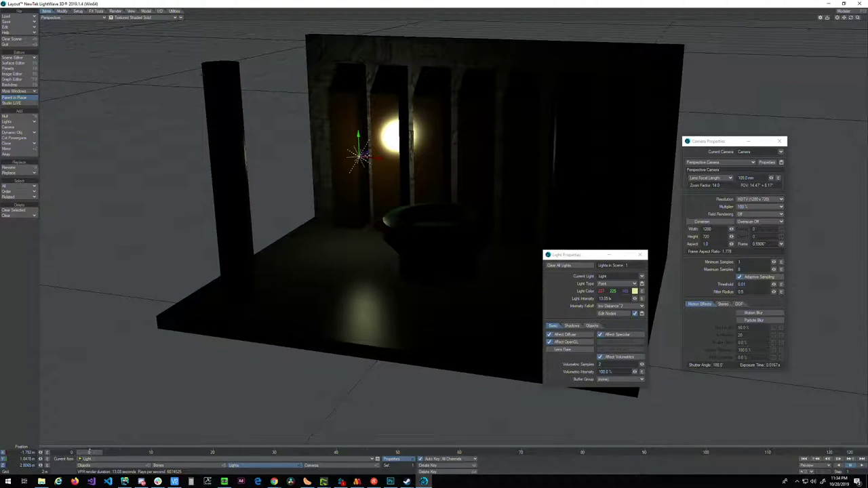
{"action": "left_click", "coordinate": [616, 334]}
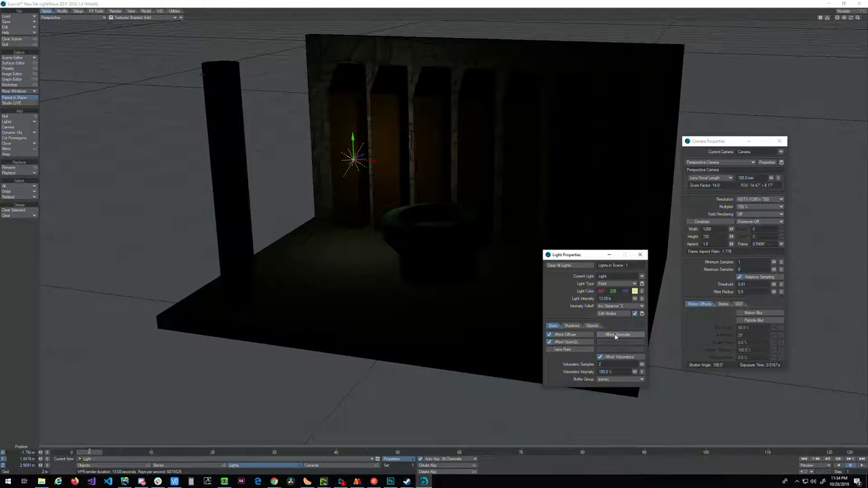
{"action": "left_click_drag", "start_coordinate": [362, 148], "coordinate": [366, 145]}
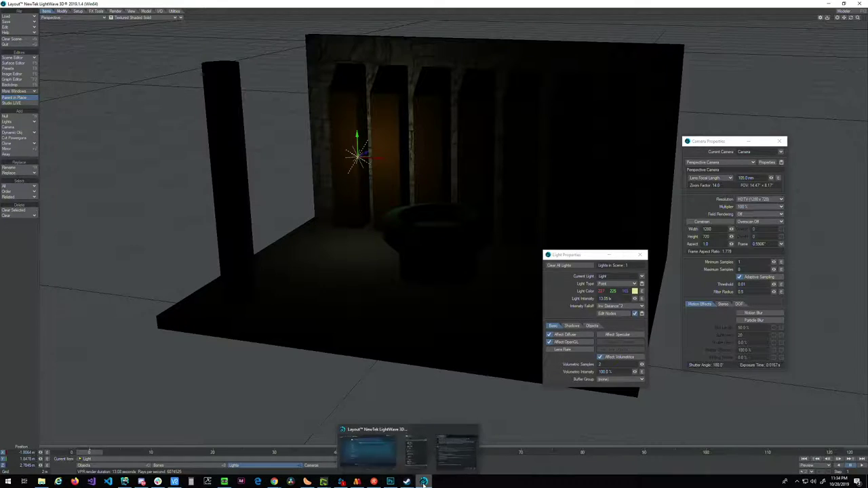
- Switch to LightWave Modeler, close the Point Statistics window and create a new empty object
{"action": "mouse_move", "coordinate": [423, 482]}
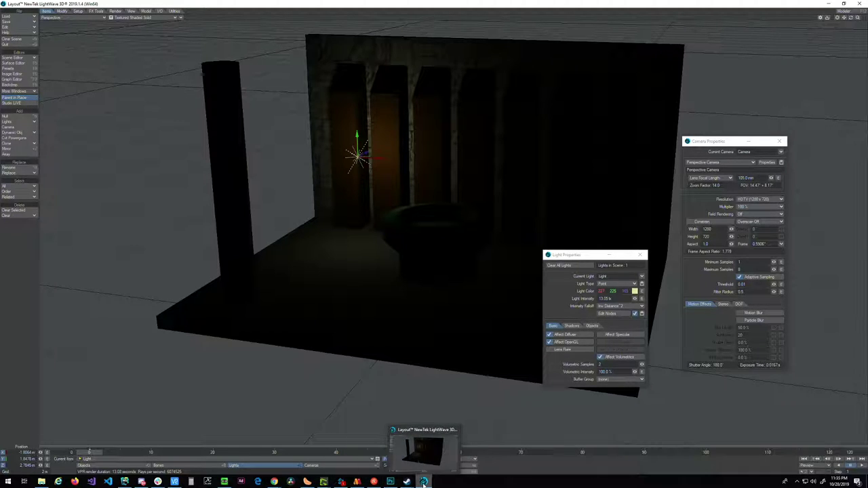
{"action": "left_click", "coordinate": [855, 14]}
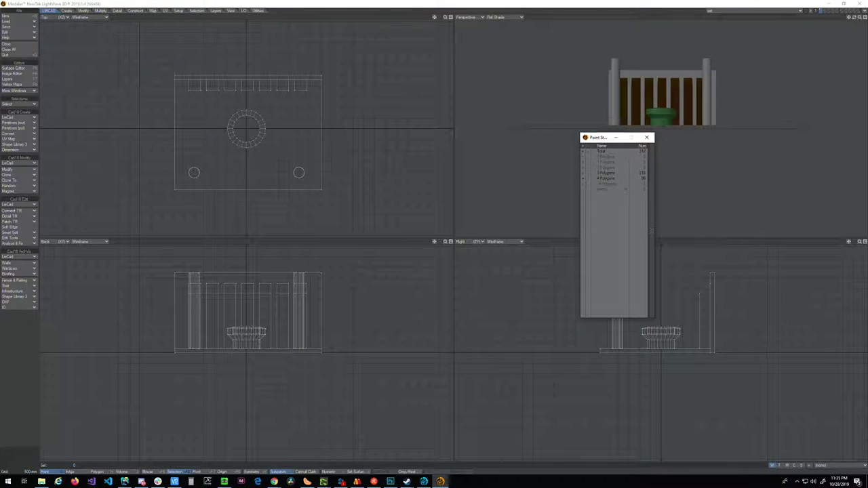
{"action": "left_click", "coordinate": [647, 138]}
{"action": "left_click", "coordinate": [7, 17]}
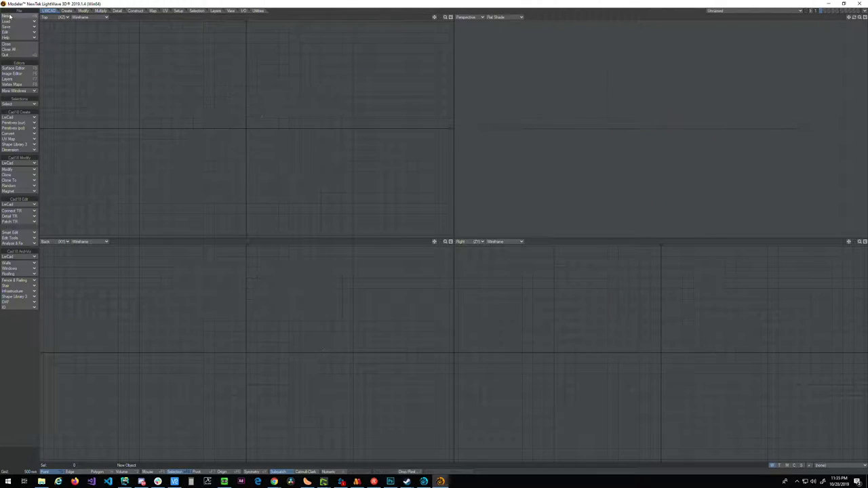
{"action": "left_click", "coordinate": [19, 128]}
{"action": "left_click", "coordinate": [20, 130]}
{"action": "left_click", "coordinate": [202, 279]}
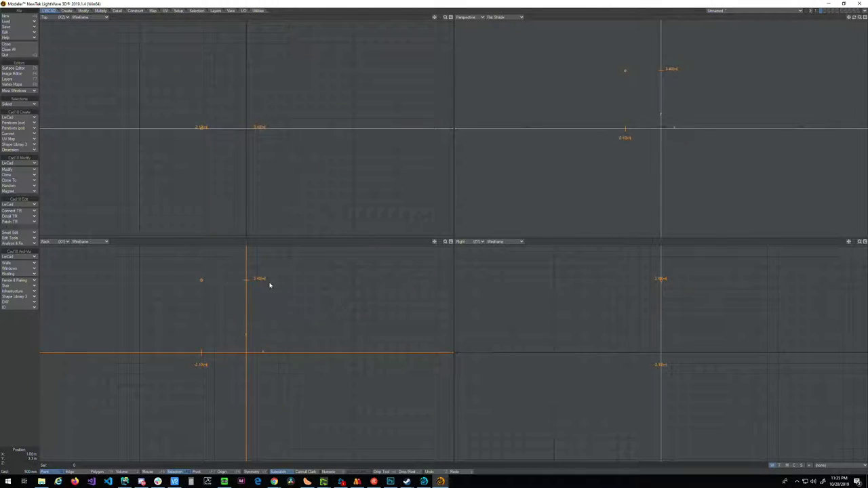
{"action": "left_click", "coordinate": [284, 281]}
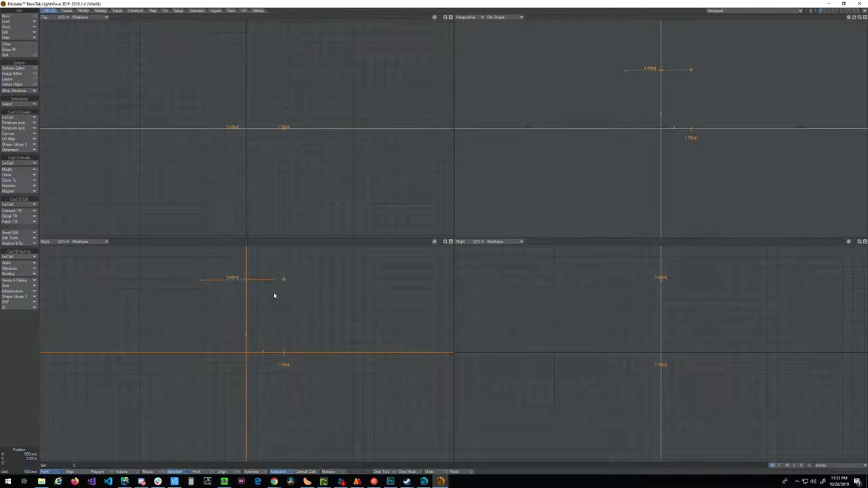
{"action": "key", "text": "Escape"}
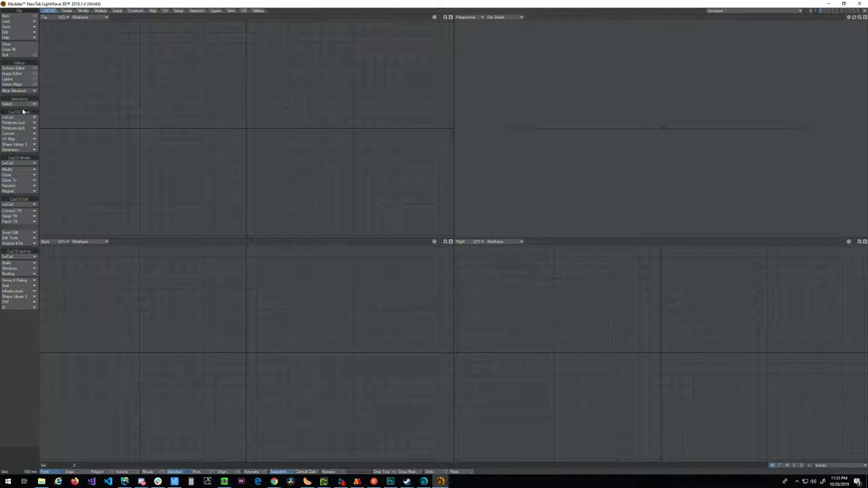
- Draw an upright rectangular box primitive from the ground line in the Back view and flatten its depth to a single plane
{"action": "left_click", "coordinate": [23, 126]}
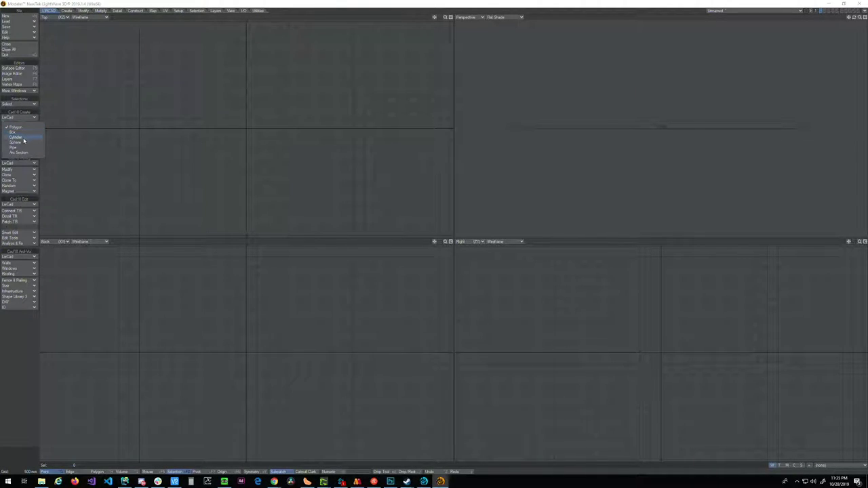
{"action": "left_click", "coordinate": [23, 133]}
{"action": "left_click_drag", "start_coordinate": [204, 258], "coordinate": [281, 354]}
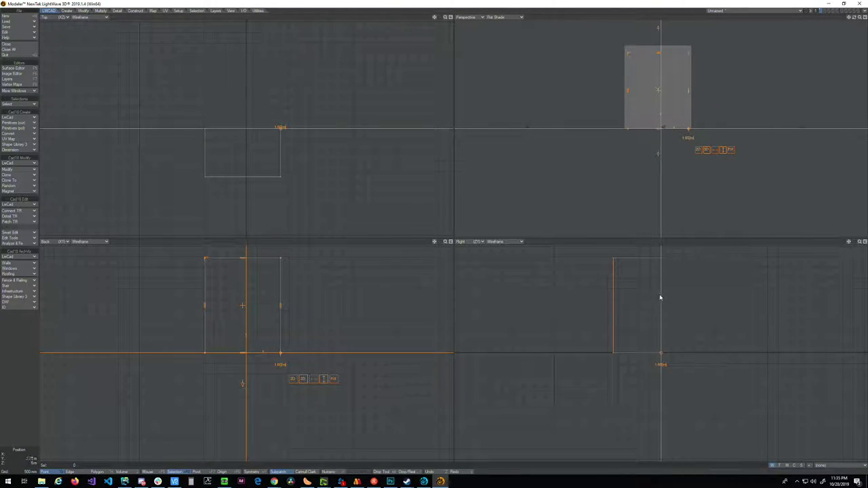
{"action": "left_click_drag", "start_coordinate": [612, 296], "coordinate": [661, 299]}
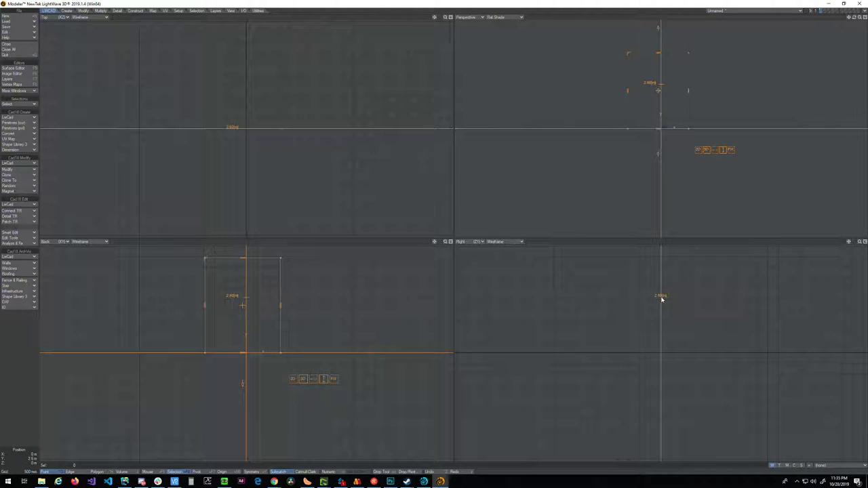
{"action": "key", "text": "space"}
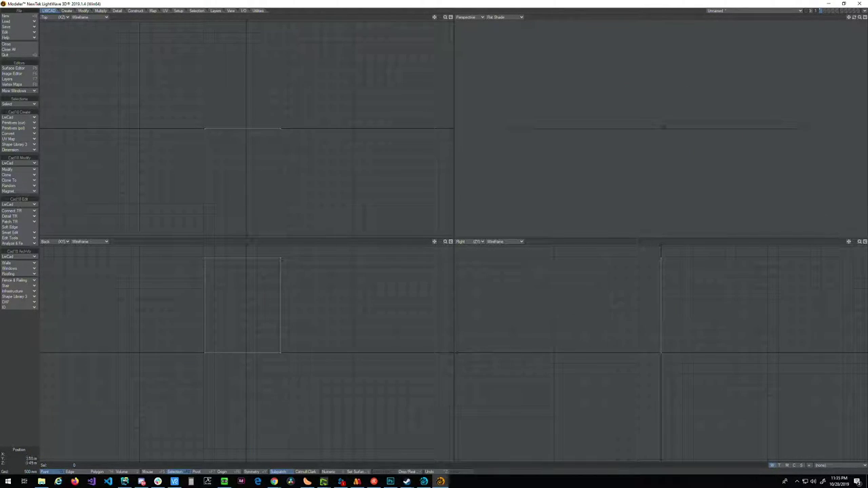
{"action": "left_click_drag", "start_coordinate": [434, 241], "coordinate": [430, 289]}
{"action": "scroll", "coordinate": [239, 352], "scroll_direction": "down", "scroll_amount": 6}
{"action": "scroll", "coordinate": [238, 353], "scroll_direction": "up", "scroll_amount": 3}
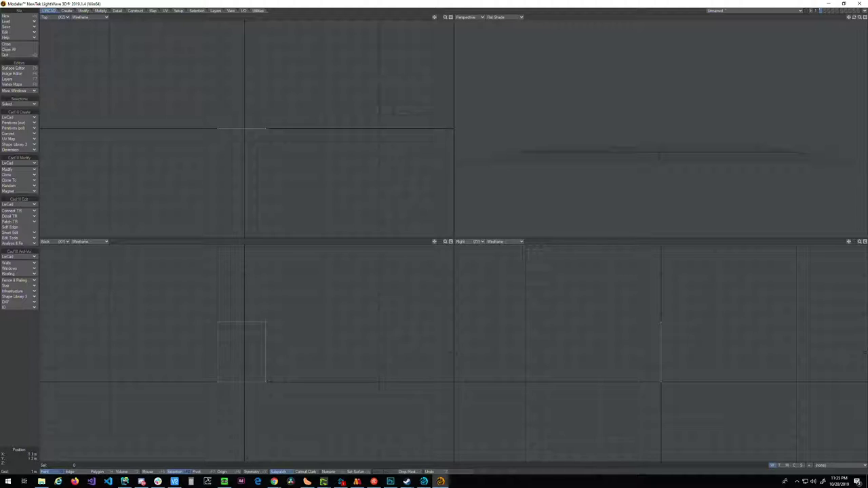
- Switch to Moho and hide the texture test.obj layer and Layer 1, keeping the bearded head's layers shown
{"action": "left_click_drag", "start_coordinate": [855, 17], "coordinate": [838, 23]}
{"action": "key", "text": "a"}
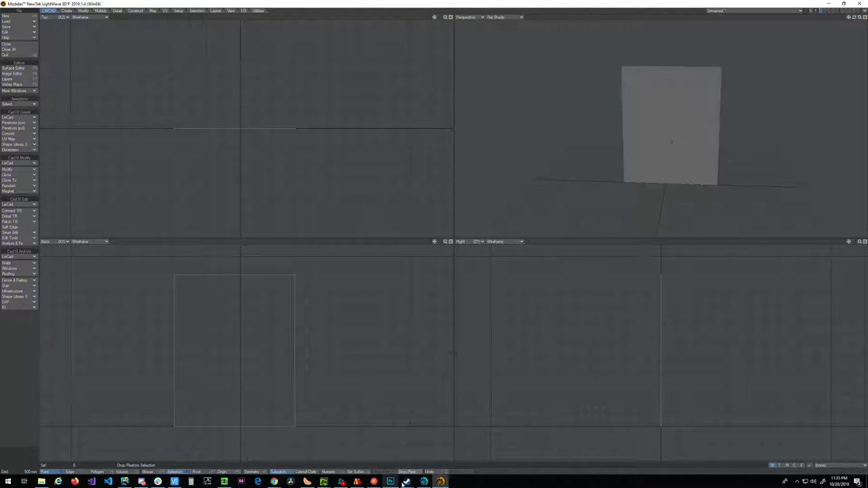
{"action": "left_click", "coordinate": [360, 482]}
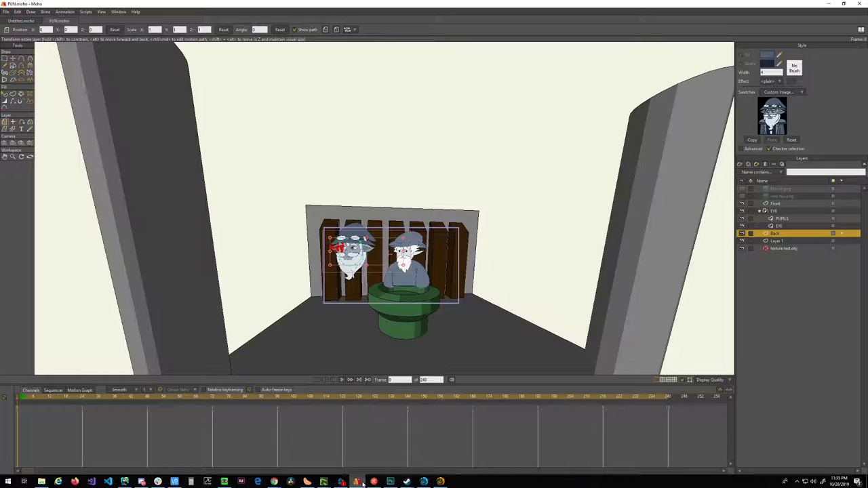
{"action": "left_click", "coordinate": [742, 248]}
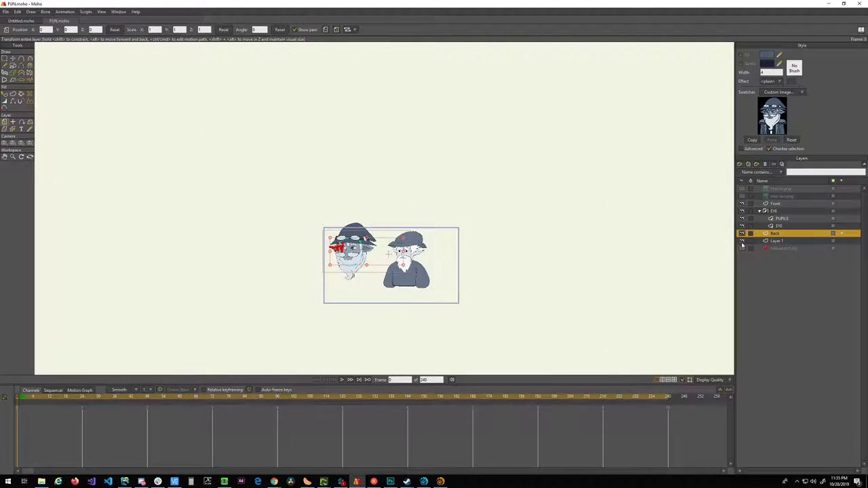
{"action": "left_click", "coordinate": [741, 240]}
{"action": "left_click", "coordinate": [742, 227]}
{"action": "left_click", "coordinate": [741, 226]}
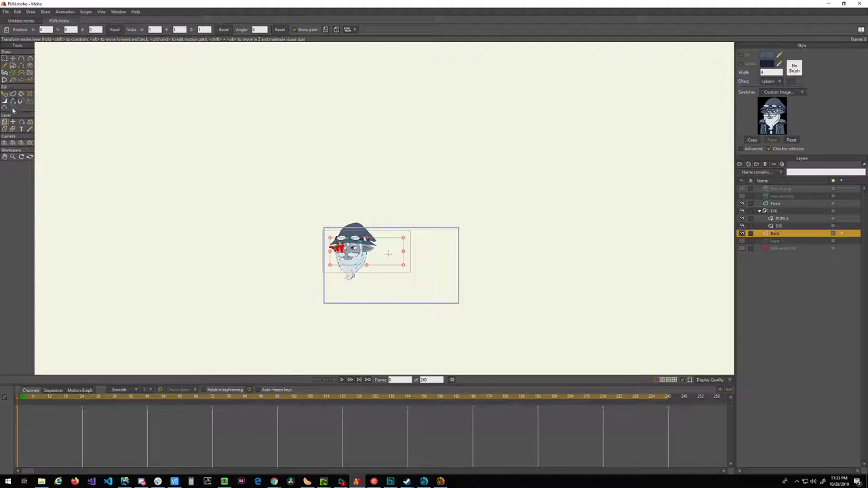
- Track the camera sideways and vertically to bring the bearded head near the centre of the frame
{"action": "key", "text": "4"}
{"action": "left_click_drag", "start_coordinate": [383, 314], "coordinate": [422, 305]}
{"action": "scroll", "coordinate": [417, 298], "scroll_direction": "up", "scroll_amount": 5}
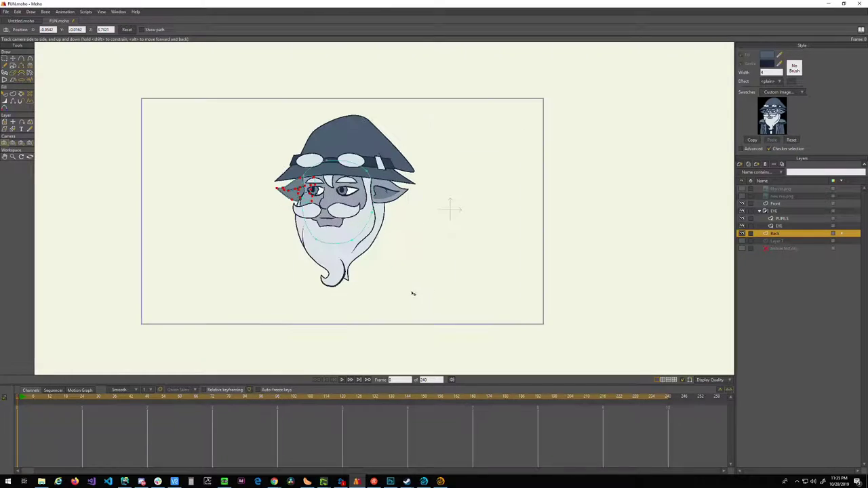
{"action": "left_click_drag", "start_coordinate": [392, 276], "coordinate": [389, 275]}
{"action": "left_click_drag", "start_coordinate": [245, 221], "coordinate": [245, 219]}
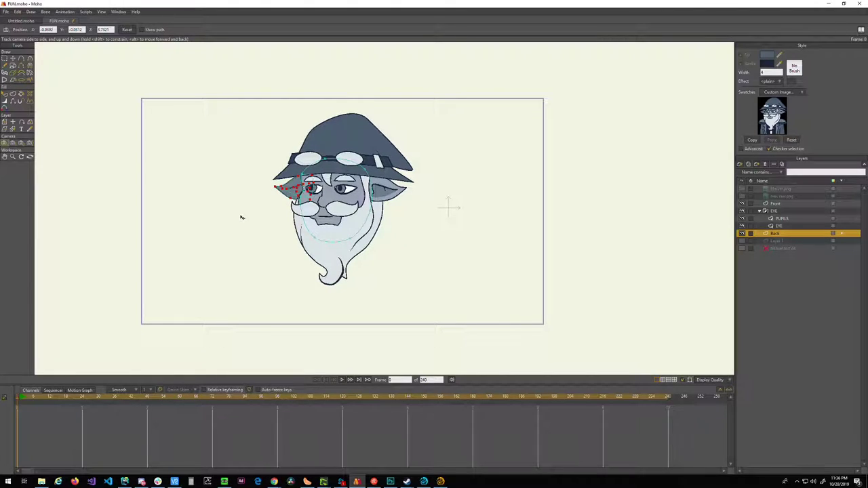
- Test-render the frame, nudge the camera to give the hat more headroom, and render it again
{"action": "key", "text": "ctrl+r"}
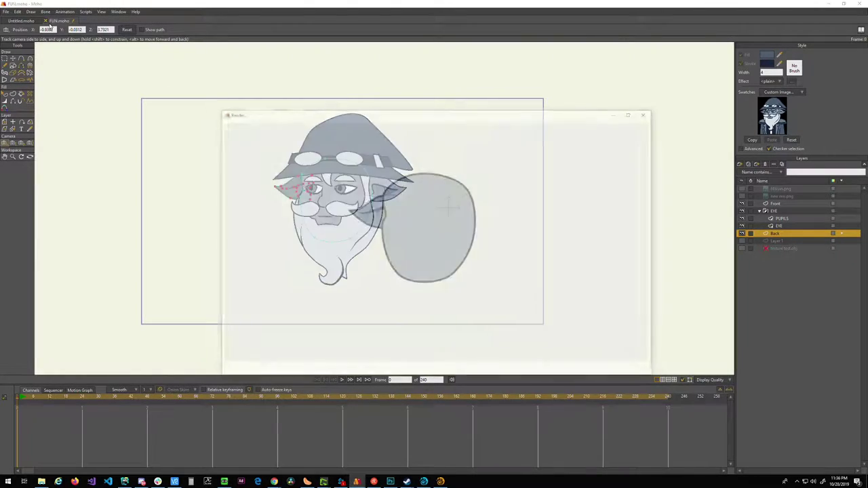
{"action": "left_click", "coordinate": [648, 112]}
{"action": "left_click_drag", "start_coordinate": [372, 151], "coordinate": [329, 146]}
{"action": "key", "text": "ctrl+r"}
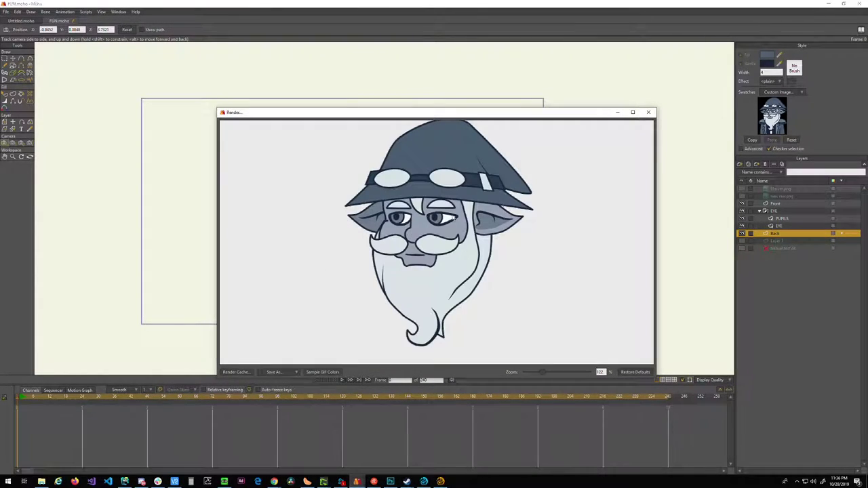
{"action": "left_click", "coordinate": [648, 112]}
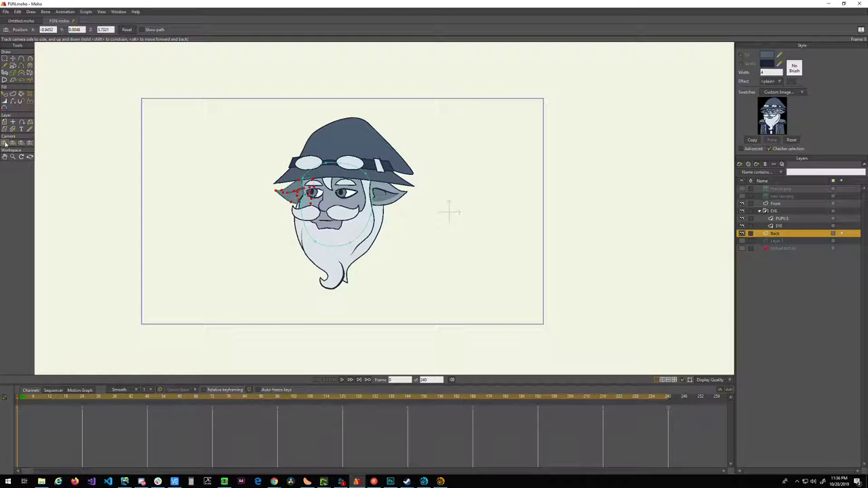
- Render the current frame and save it to the Desktop as the PNG file FUN - Frame 0.png
{"action": "left_click", "coordinate": [65, 12]}
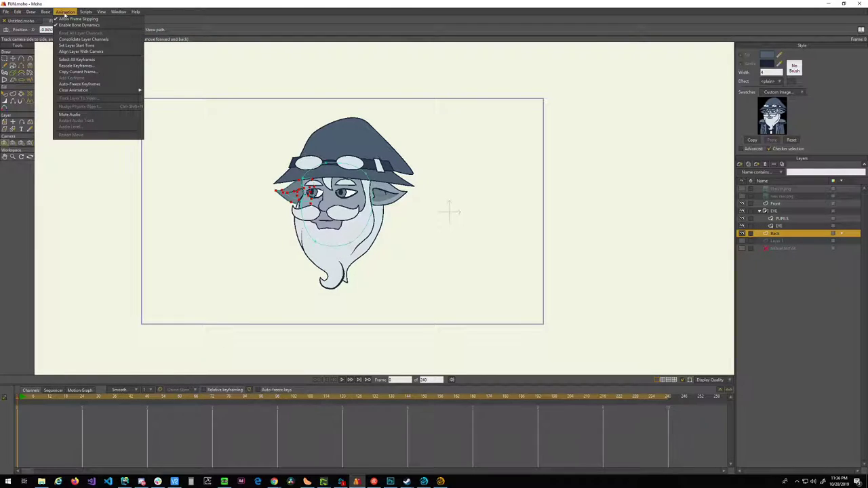
{"action": "left_click", "coordinate": [48, 13]}
{"action": "key", "text": "ctrl+r"}
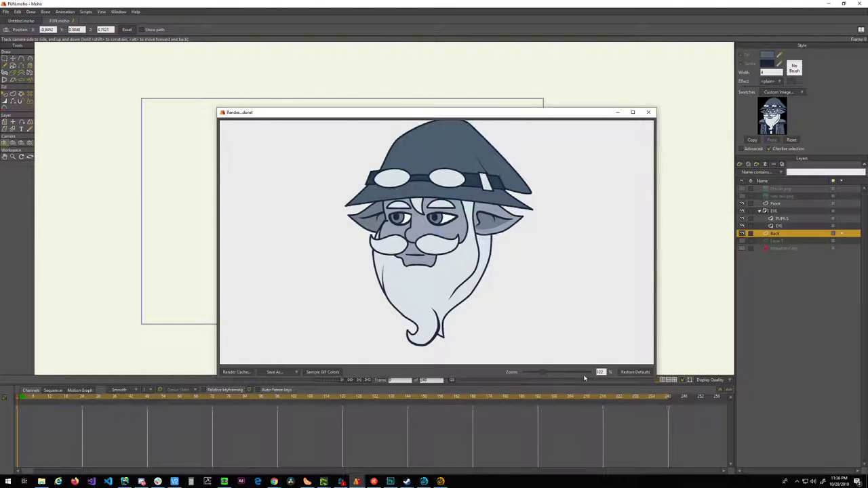
{"action": "key", "text": "Escape"}
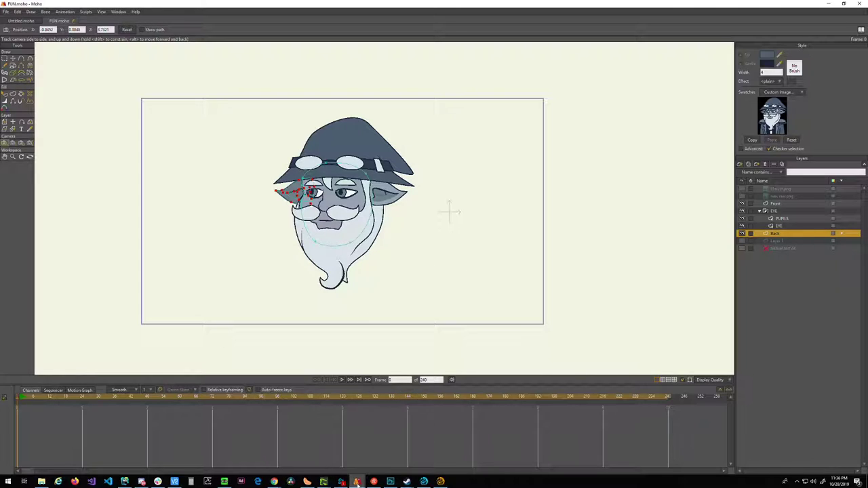
{"action": "left_click_drag", "start_coordinate": [587, 486], "coordinate": [595, 100]}
{"action": "left_click", "coordinate": [350, 357]}
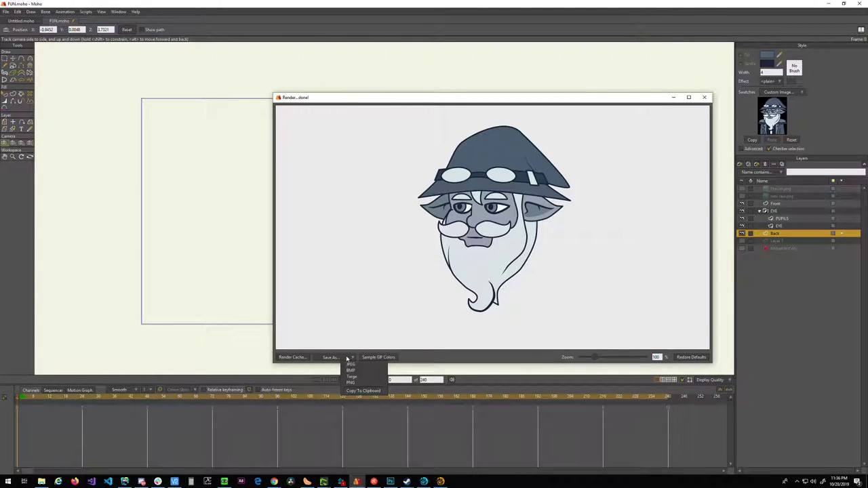
{"action": "left_click", "coordinate": [352, 383]}
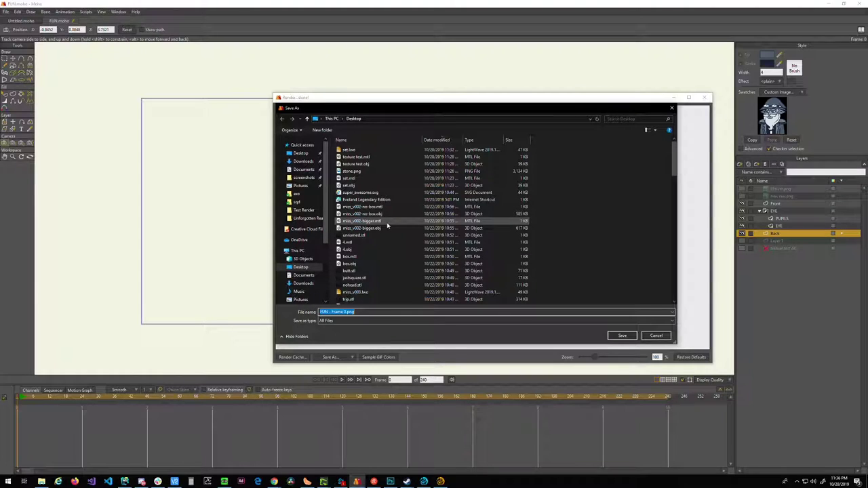
{"action": "key", "text": "Escape"}
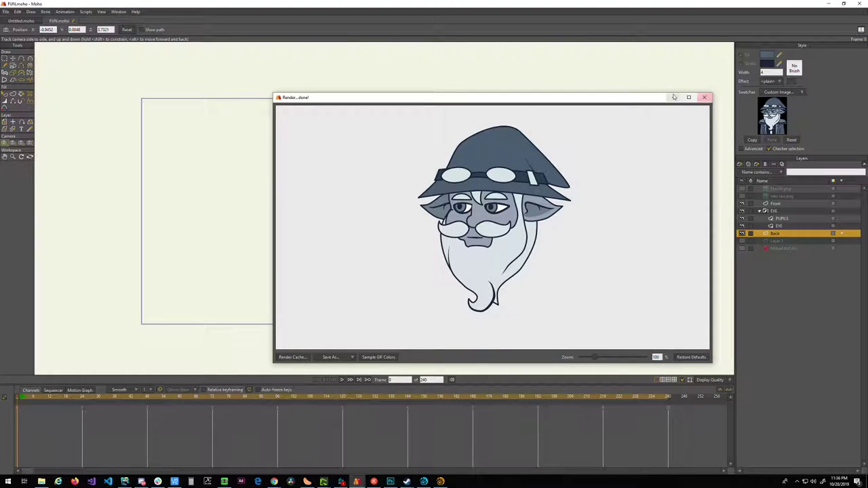
{"action": "left_click", "coordinate": [704, 97]}
- Return to LightWave Modeler, select the flat box's polygon and assign it a new surface named image
{"action": "left_click", "coordinate": [827, 4]}
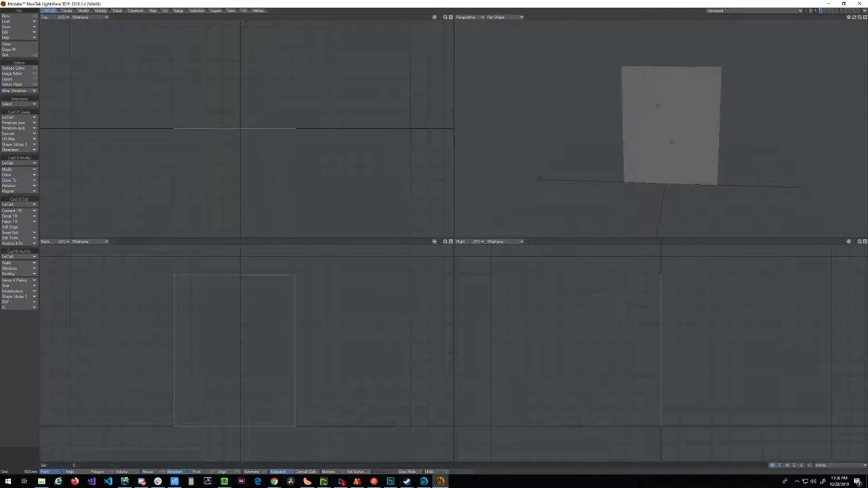
{"action": "key", "text": "space"}
{"action": "key", "text": "space"}
{"action": "left_click", "coordinate": [666, 106]}
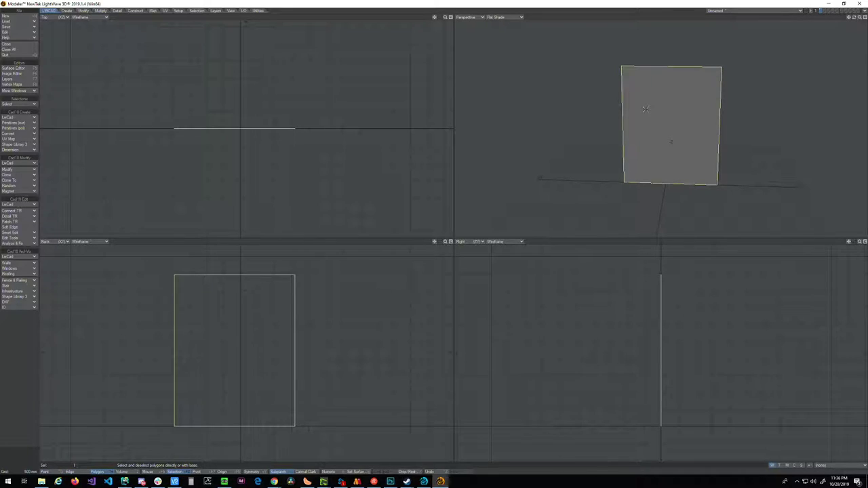
{"action": "key", "text": "q"}
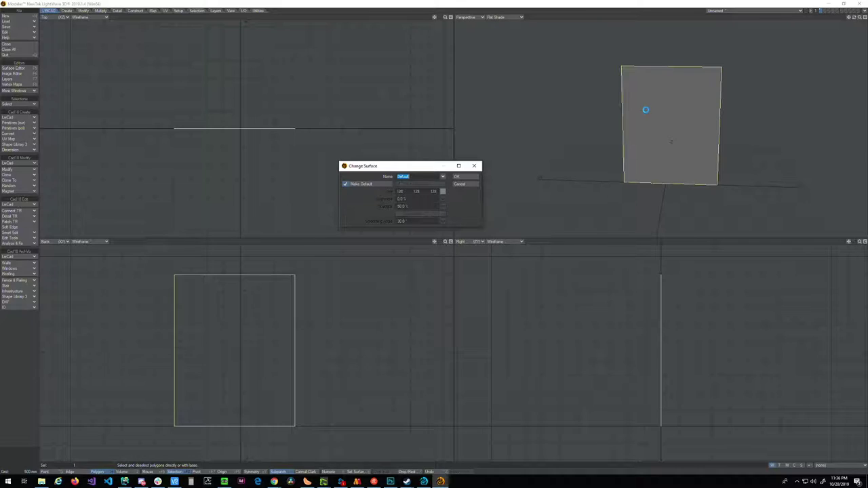
{"action": "type", "text": "mage"}
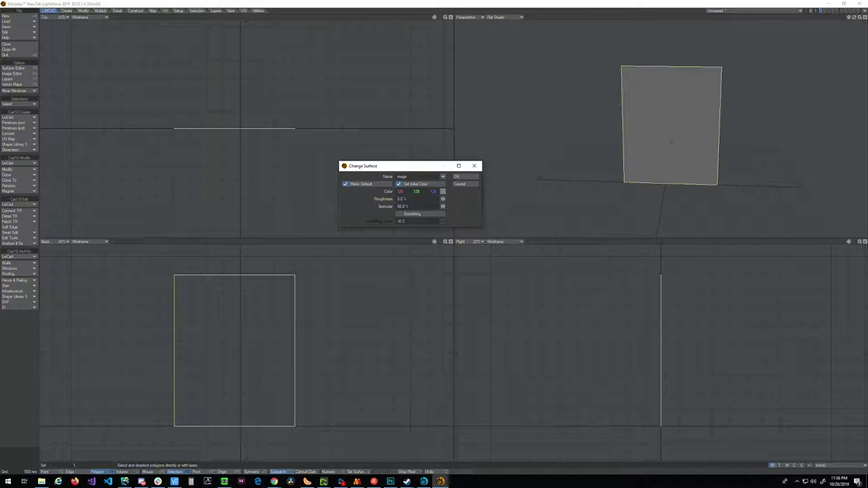
{"action": "left_click", "coordinate": [463, 177]}
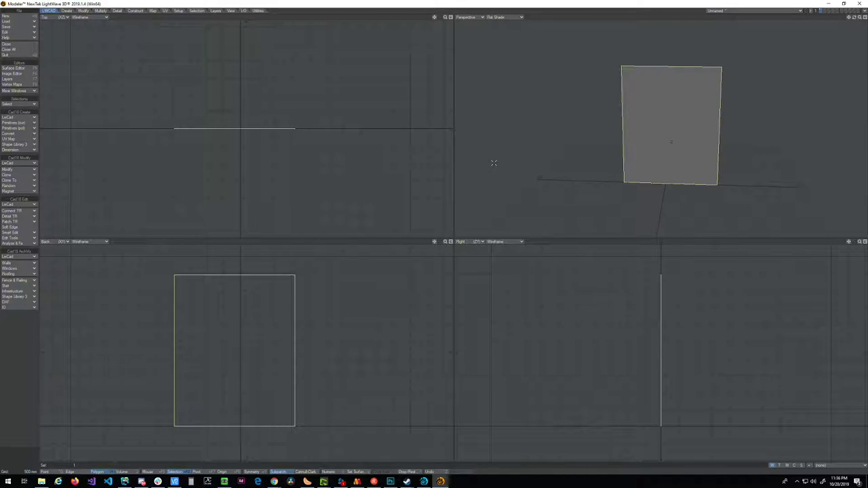
- Open the Surface Editor and change the image surface's material to Standard
{"action": "key", "text": "F5"}
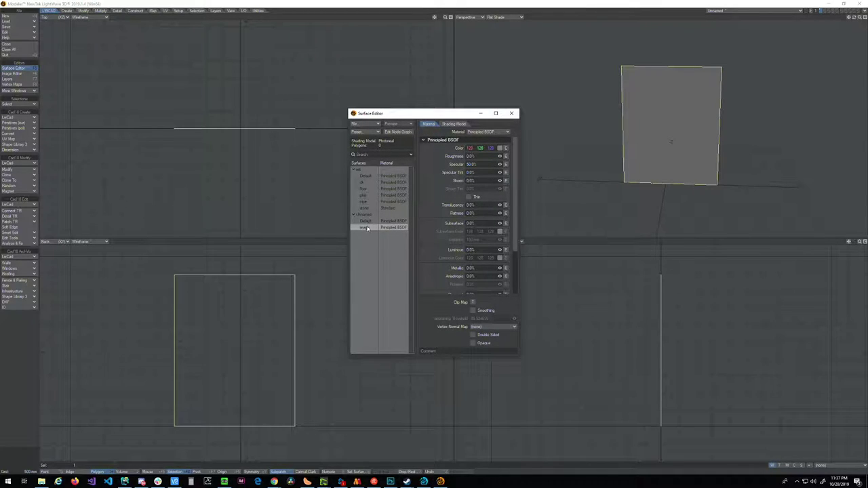
{"action": "left_click", "coordinate": [489, 133]}
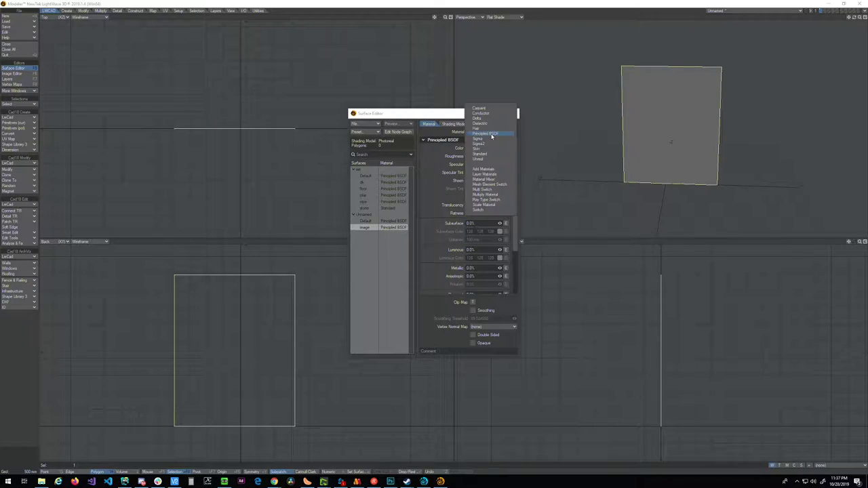
{"action": "left_click", "coordinate": [482, 154]}
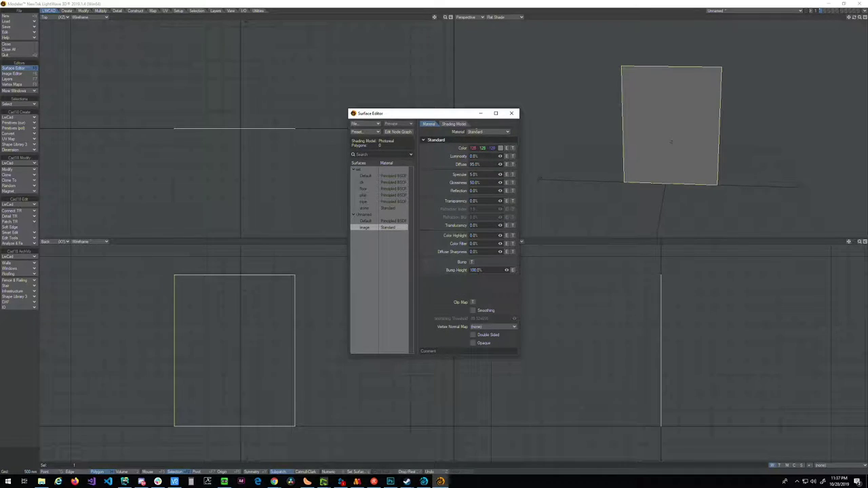
{"action": "left_click_drag", "start_coordinate": [453, 116], "coordinate": [337, 86]}
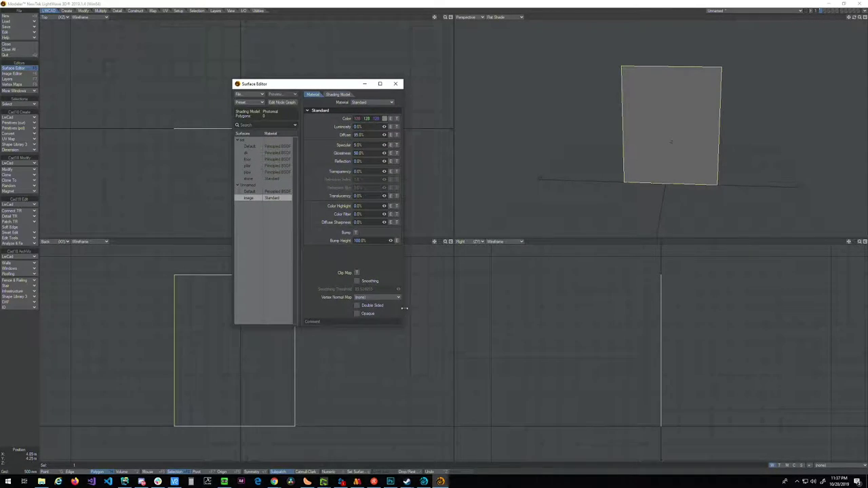
- Add an image map texture to the surface's Color using FUN - Frame 0.png from the Desktop
{"action": "left_click", "coordinate": [396, 118]}
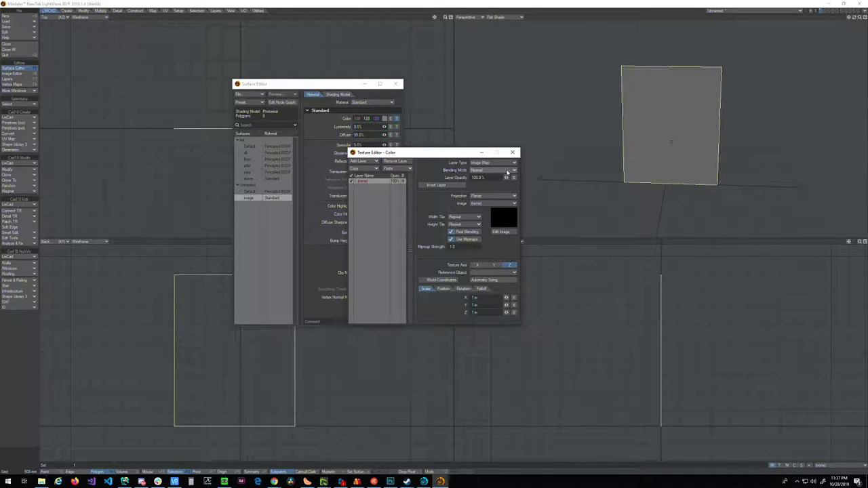
{"action": "left_click", "coordinate": [501, 203]}
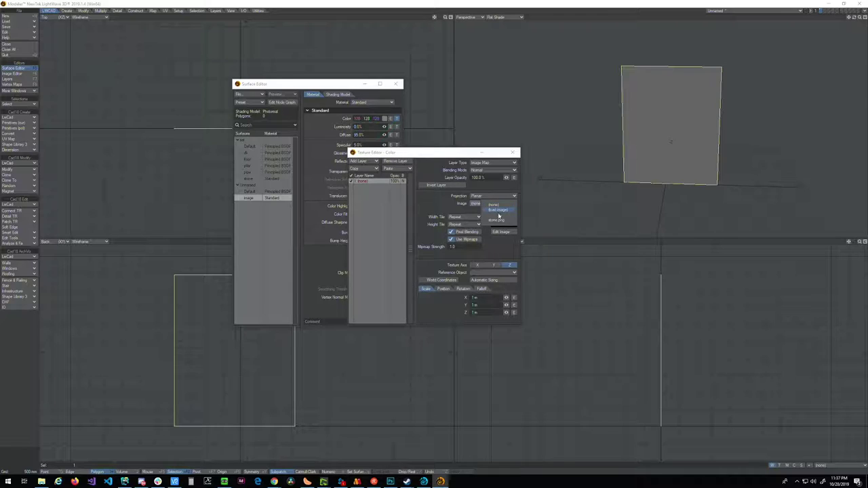
{"action": "left_click", "coordinate": [498, 210]}
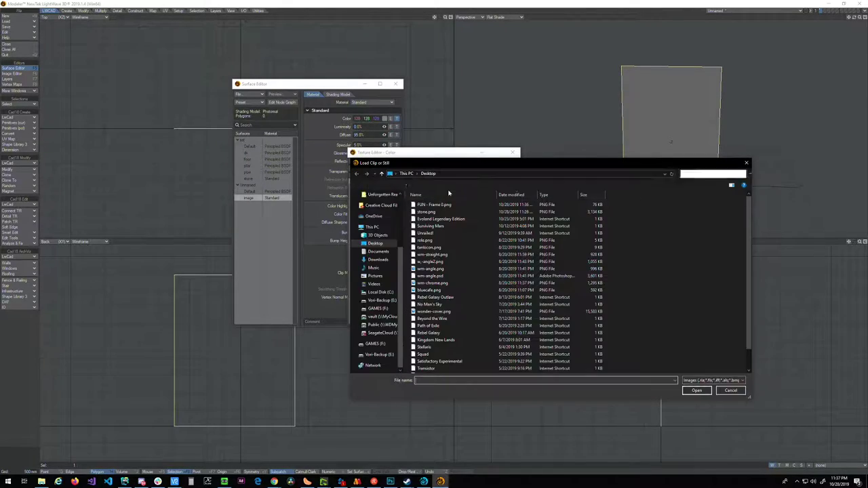
{"action": "left_click", "coordinate": [696, 390]}
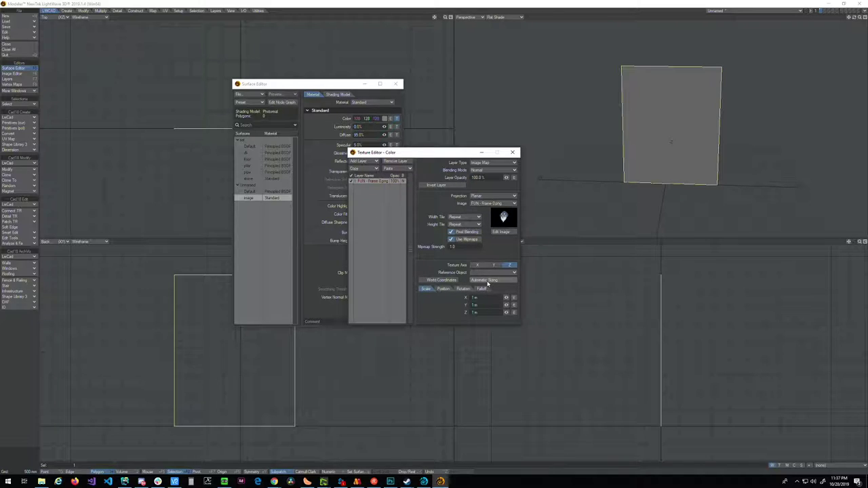
- Show the Perspective view in Texture shading and apply Automatic Sizing to the color texture
{"action": "left_click", "coordinate": [500, 17]}
{"action": "left_click", "coordinate": [495, 46]}
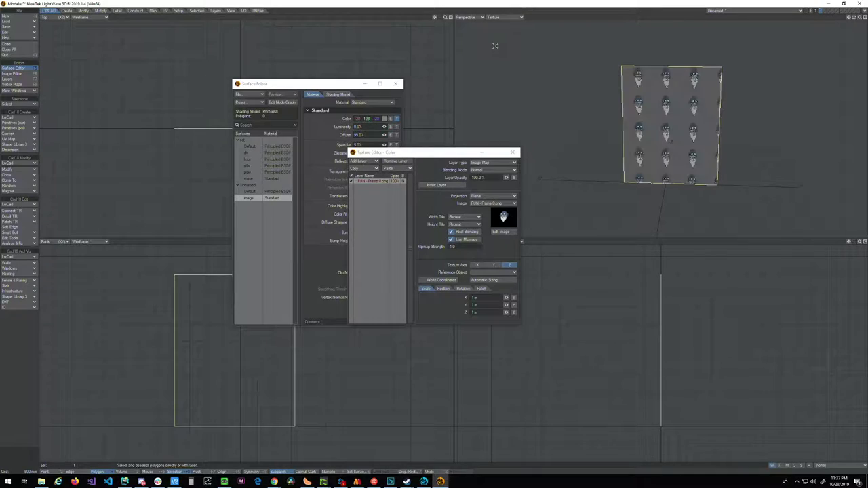
{"action": "left_click", "coordinate": [495, 281]}
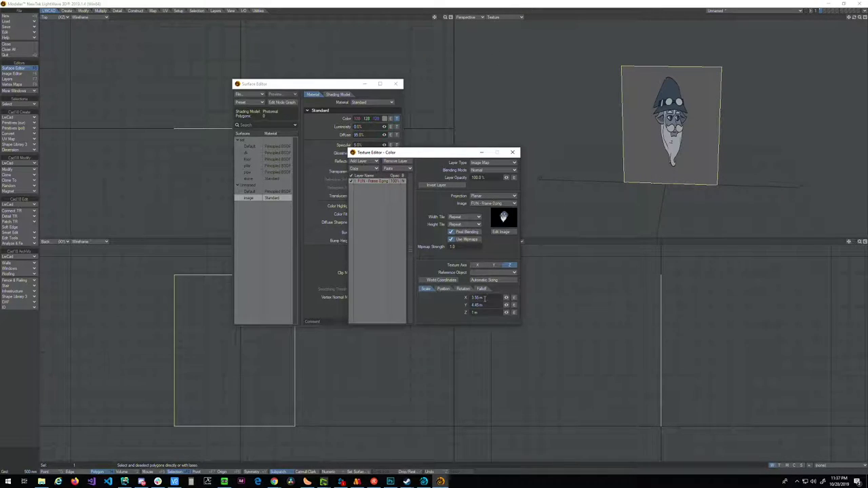
- Widen the head image on the plane by setting the color texture's X scale to 6.8 m
{"action": "left_click_drag", "start_coordinate": [480, 298], "coordinate": [452, 298]}
{"action": "type", "text": "4"}
{"action": "key", "text": "Tab"}
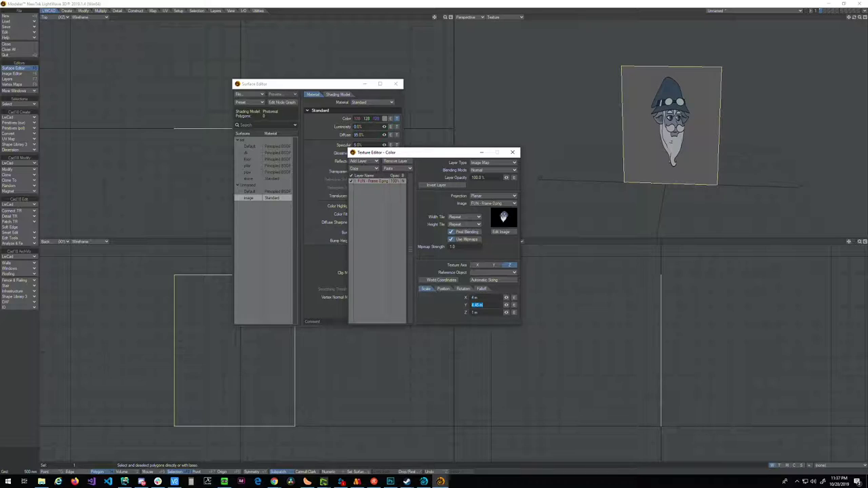
{"action": "key", "text": "shift+Tab"}
{"action": "type", "text": "6"}
{"action": "key", "text": "Tab"}
{"action": "key", "text": "shift+Tab"}
{"action": "type", "text": "6.5"}
{"action": "key", "text": "Tab"}
{"action": "key", "text": "shift+Tab"}
{"action": "type", "text": "6.8"}
{"action": "key", "text": "Tab"}
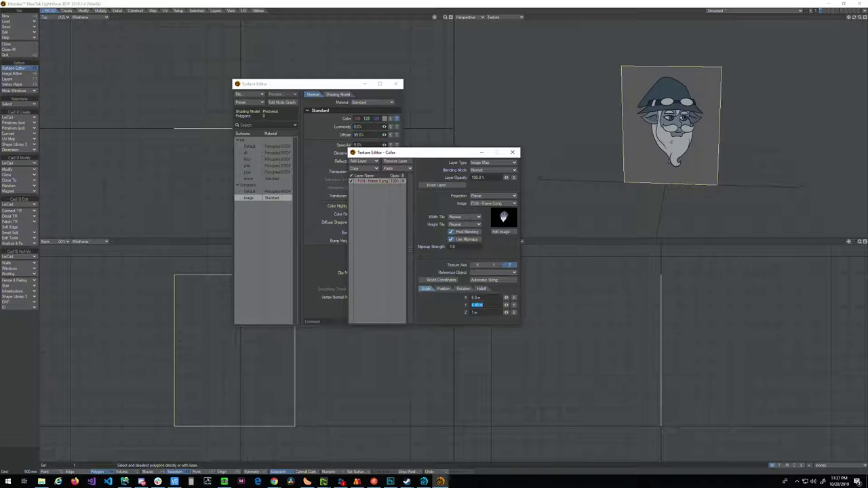
- Add an image map texture using FUN - Frame 0.png to the image surface's Clip Map
{"action": "left_click_drag", "start_coordinate": [415, 152], "coordinate": [437, 129]}
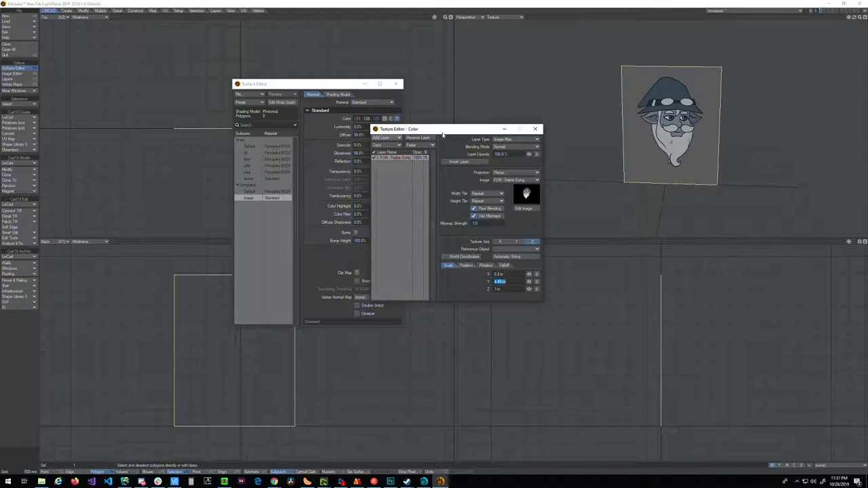
{"action": "left_click_drag", "start_coordinate": [330, 84], "coordinate": [291, 85]}
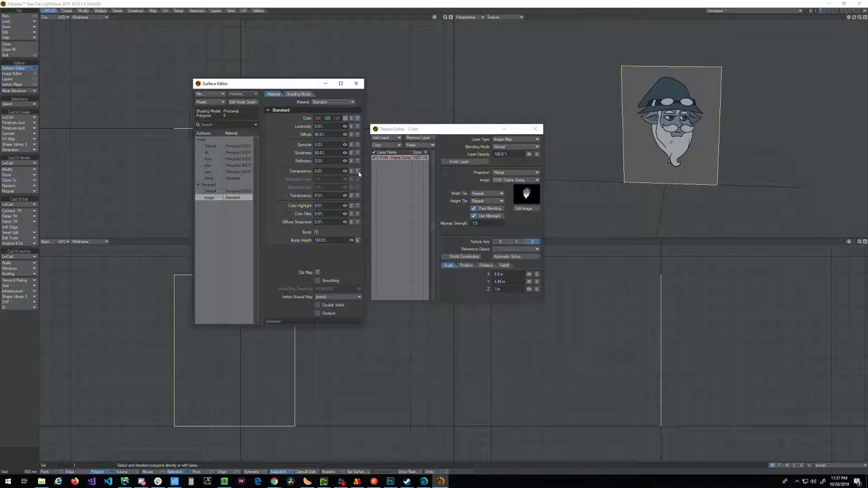
{"action": "left_click", "coordinate": [316, 273]}
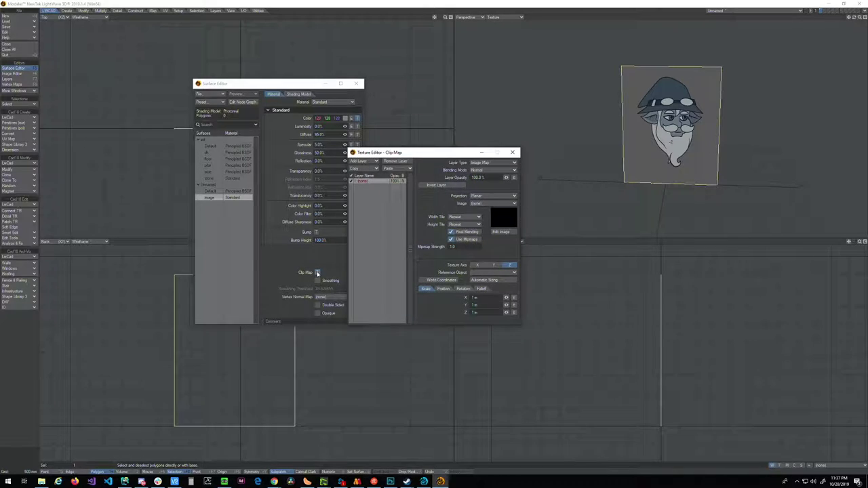
{"action": "left_click", "coordinate": [492, 203]}
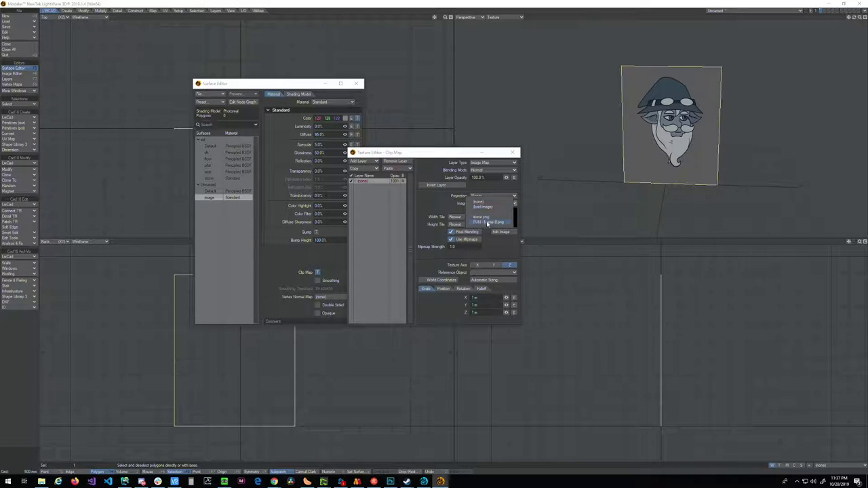
{"action": "left_click", "coordinate": [486, 224]}
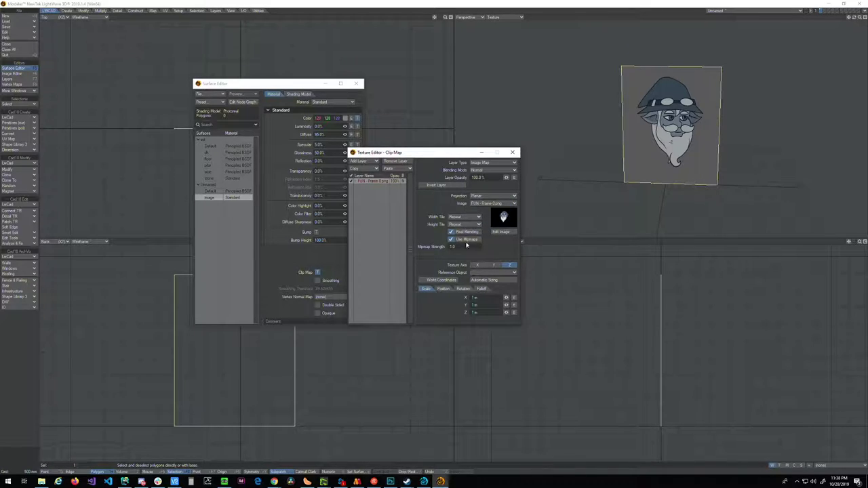
{"action": "left_click", "coordinate": [513, 152]}
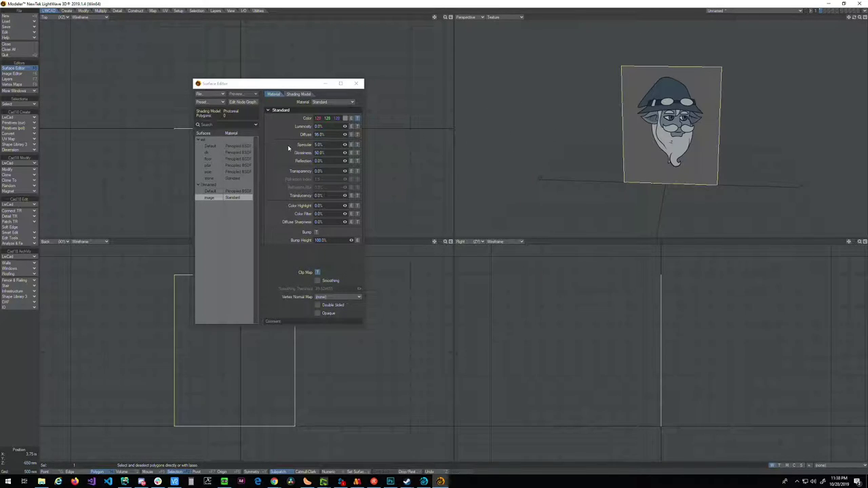
- Save the plane object to the Desktop as 2d cutout
{"action": "key", "text": "shift+s"}
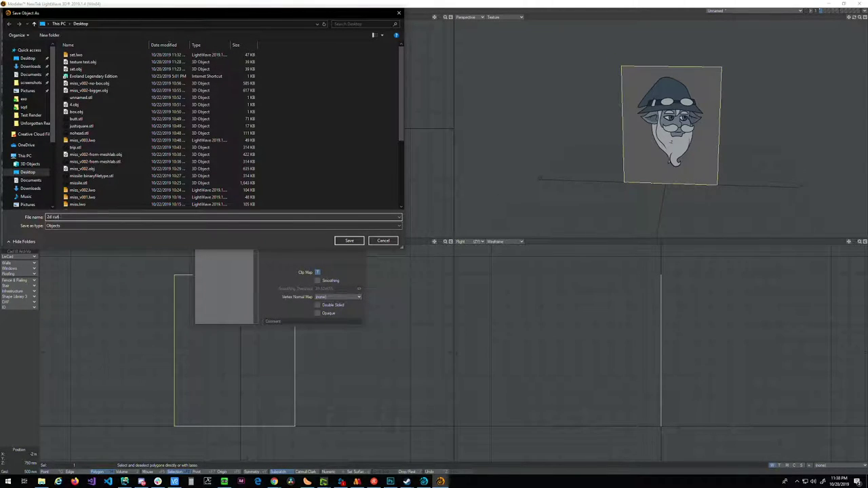
{"action": "type", "text": "2d cutout"}
{"action": "key", "text": "Return"}
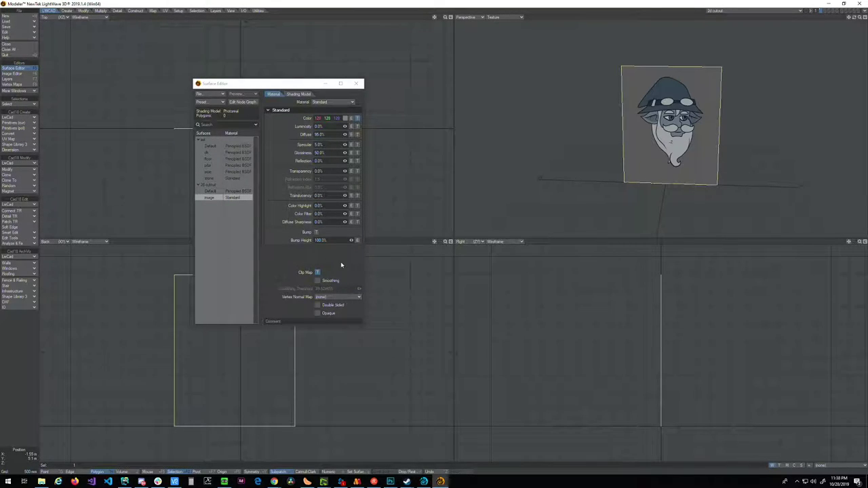
- Send the 2d cutout object from Modeler to Layout
{"action": "left_click", "coordinate": [424, 482]}
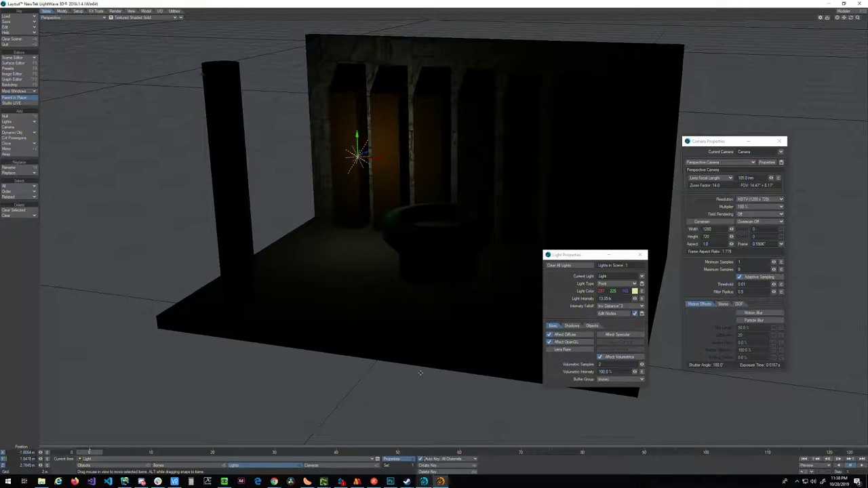
{"action": "left_click", "coordinate": [440, 482]}
{"action": "left_click", "coordinate": [861, 11]}
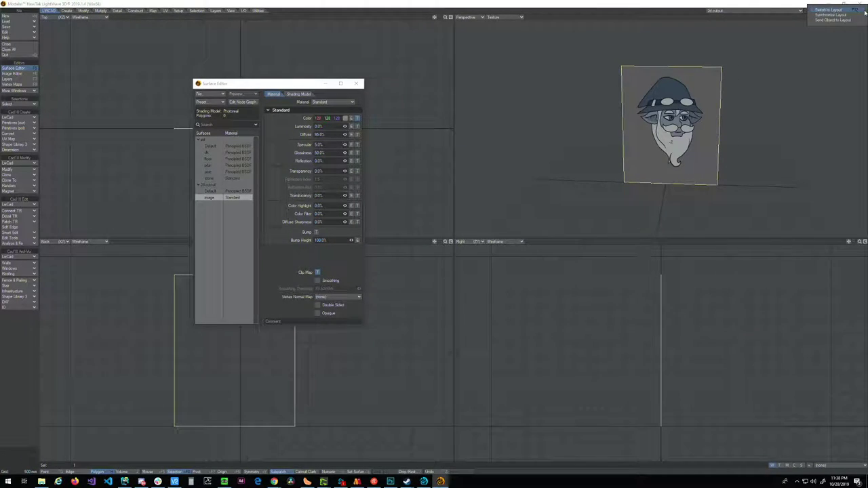
{"action": "left_click", "coordinate": [835, 20]}
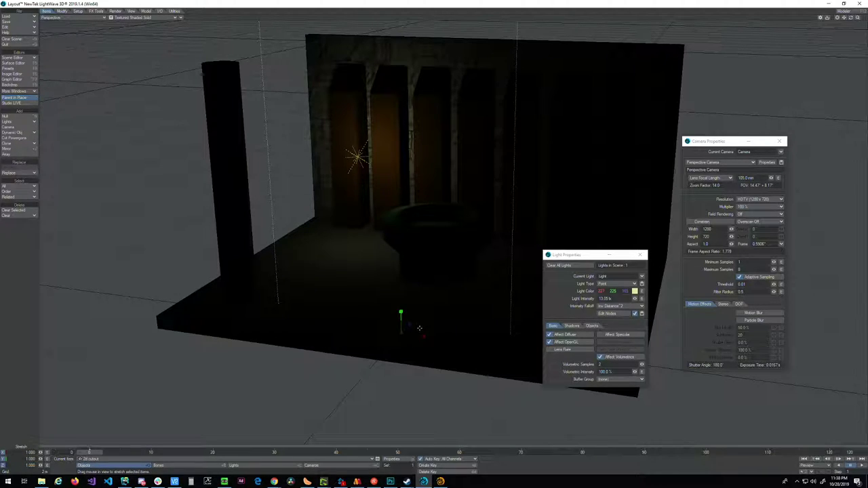
- Move the cutout plane back toward the stone wall, to about X -1.8 m and Z 3.4 m
{"action": "key", "text": "y"}
{"action": "left_click_drag", "start_coordinate": [407, 330], "coordinate": [361, 243]}
{"action": "key", "text": "shift+h"}
{"action": "key", "text": "t"}
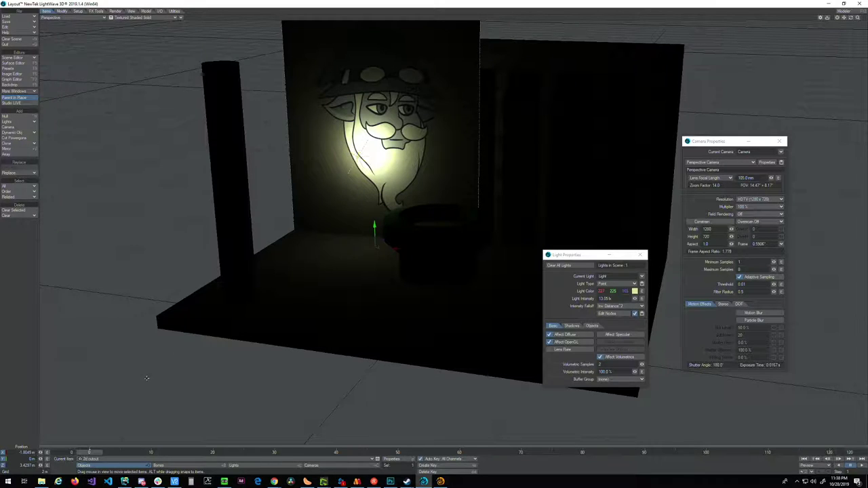
- Scale the cutout plane to 0.5 on the X, Y and Z axes
{"action": "key", "text": "h"}
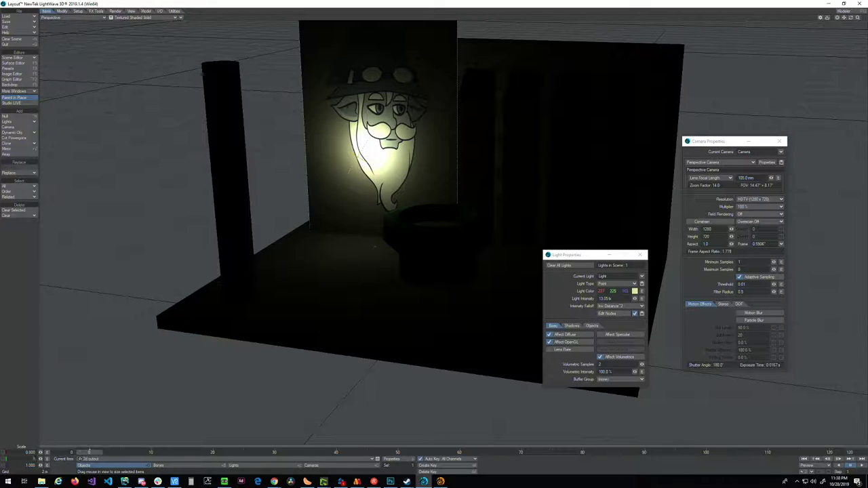
{"action": "key", "text": "Tab"}
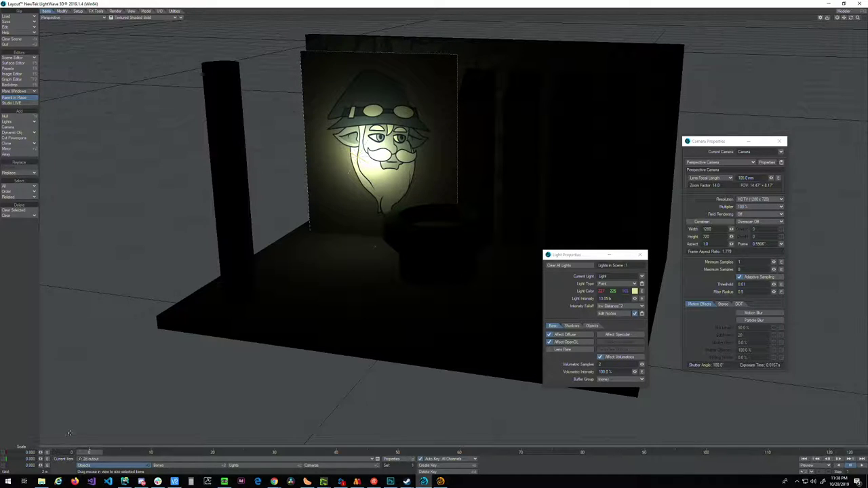
{"action": "left_click_drag", "start_coordinate": [30, 453], "coordinate": [75, 456]}
{"action": "type", "text": ".5"}
{"action": "key", "text": "Tab"}
{"action": "type", "text": ".5"}
{"action": "key", "text": "Tab"}
{"action": "type", "text": "0.5"}
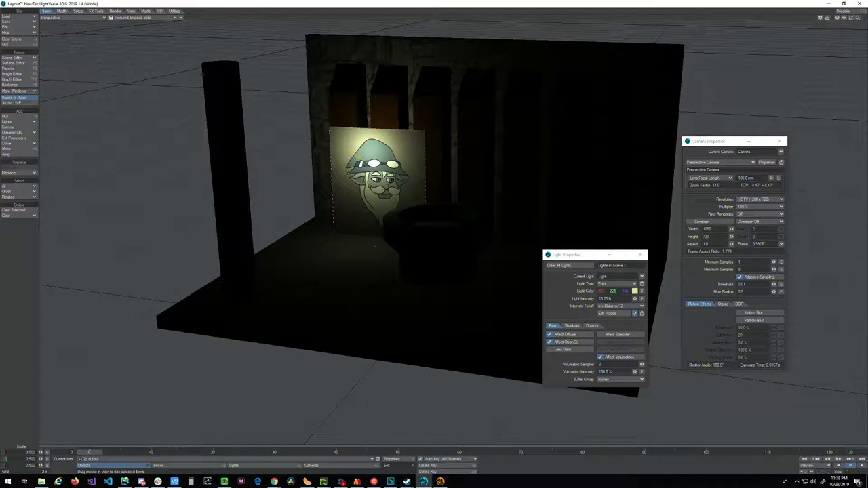
- Raise the cutout to about 0.49 m, shift it to about X -2.0 m, and start a test render
{"action": "type", "text": "t"}
{"action": "left_click_drag", "start_coordinate": [374, 219], "coordinate": [361, 183]}
{"action": "key", "text": "F9"}
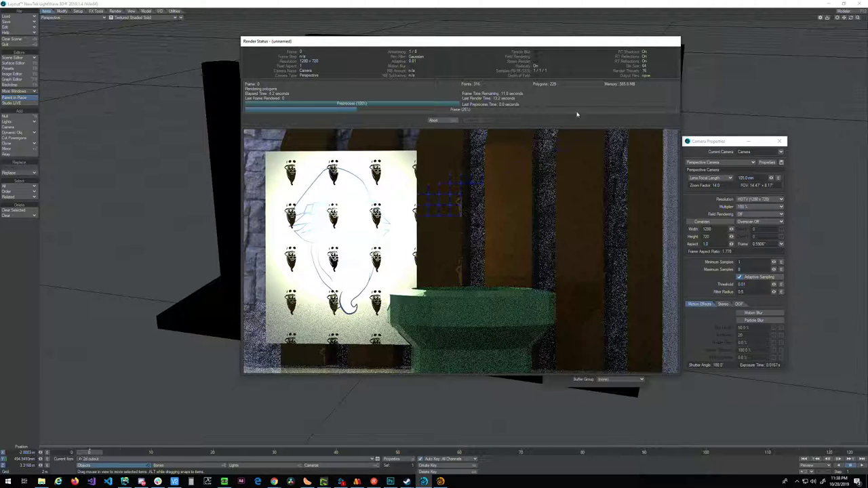
{"action": "left_click", "coordinate": [444, 123]}
- Move the cutout away from the green basin and forward, to about X -2.6 m and Z 3.05 m
{"action": "mouse_move", "coordinate": [349, 204]}
{"action": "left_mouse_down"}
{"action": "mouse_move", "coordinate": [318, 206]}
{"action": "mouse_move", "coordinate": [345, 204]}
{"action": "mouse_move", "coordinate": [340, 189]}
{"action": "mouse_move", "coordinate": [345, 205]}
{"action": "mouse_move", "coordinate": [338, 204]}
{"action": "left_mouse_up"}
{"action": "key", "text": "y"}
{"action": "key", "text": "shift+h"}
{"action": "key", "text": "t"}
- Open the Surface Editor and check the image surface's Clip Map texture settings
{"action": "key", "text": "F5"}
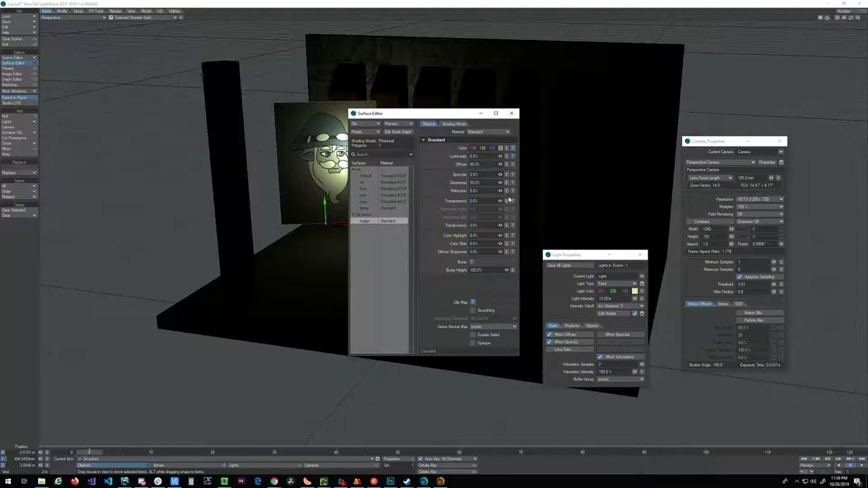
{"action": "left_click", "coordinate": [472, 303]}
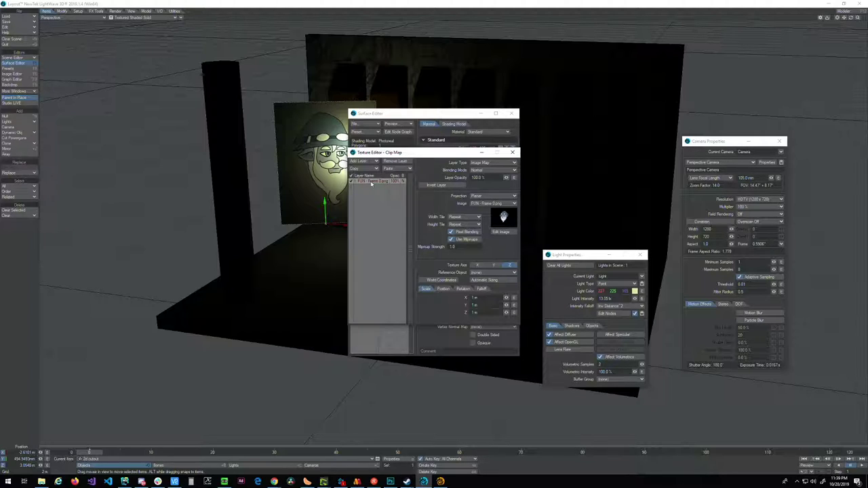
{"action": "left_click", "coordinate": [512, 152]}
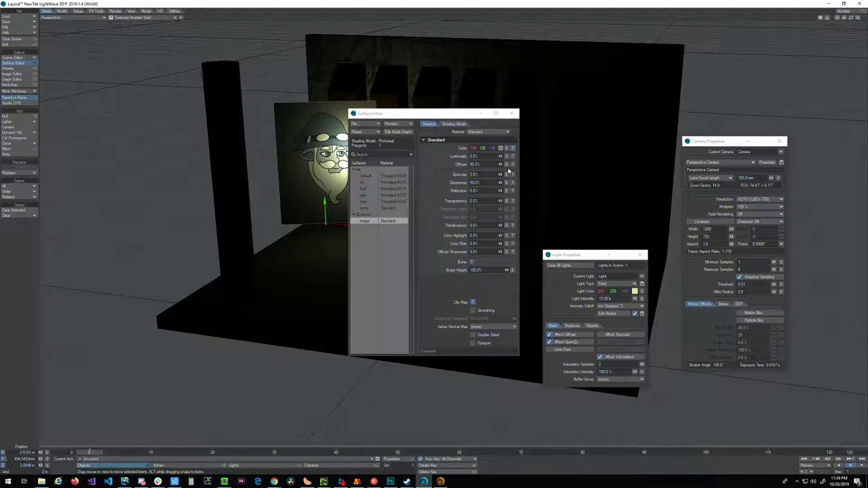
- Open the Image Editor and clone FUN - Frame 0.png as an instance
{"action": "key", "text": "F6"}
{"action": "left_click_drag", "start_coordinate": [440, 129], "coordinate": [650, 126]}
{"action": "right_click", "coordinate": [586, 149]}
{"action": "left_click", "coordinate": [586, 151]}
{"action": "left_click", "coordinate": [587, 149]}
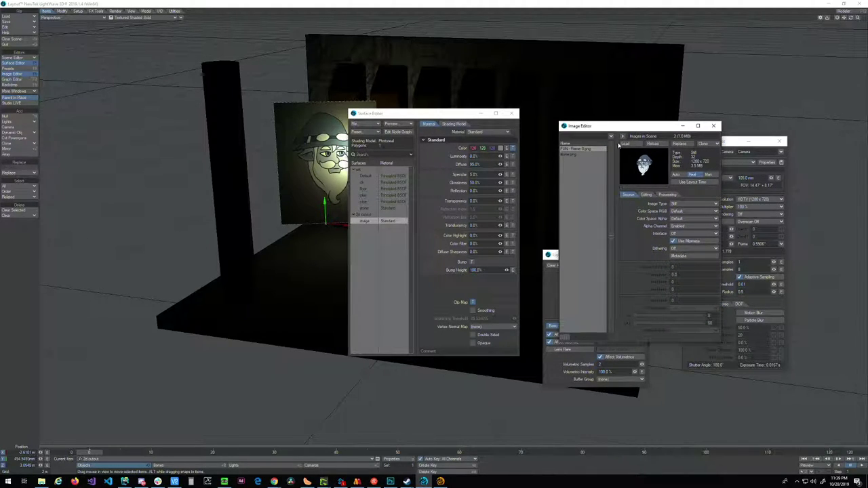
{"action": "left_click", "coordinate": [706, 144]}
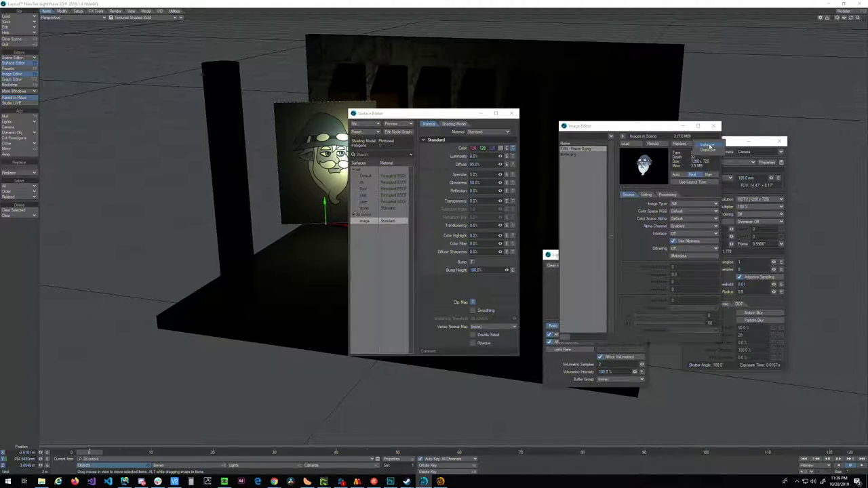
{"action": "left_click", "coordinate": [710, 145]}
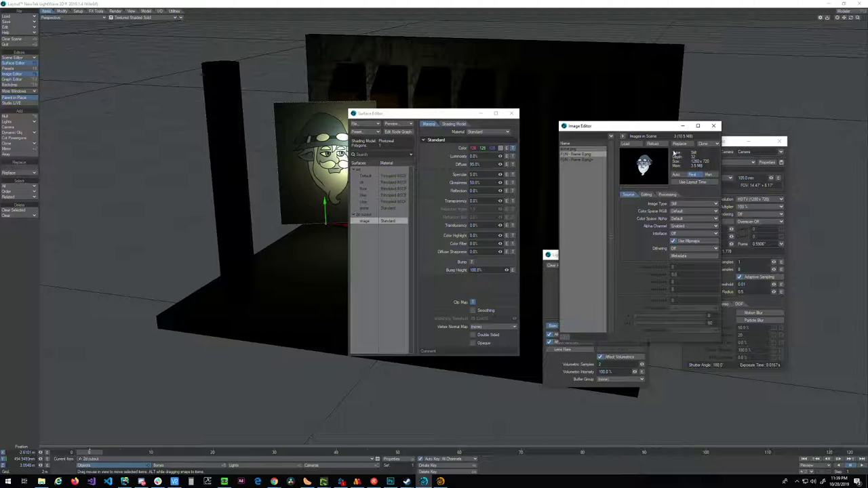
- Set the cloned head image's Alpha Channel to Alpha Only
{"action": "left_click", "coordinate": [582, 160]}
{"action": "left_click_drag", "start_coordinate": [609, 126], "coordinate": [599, 99]}
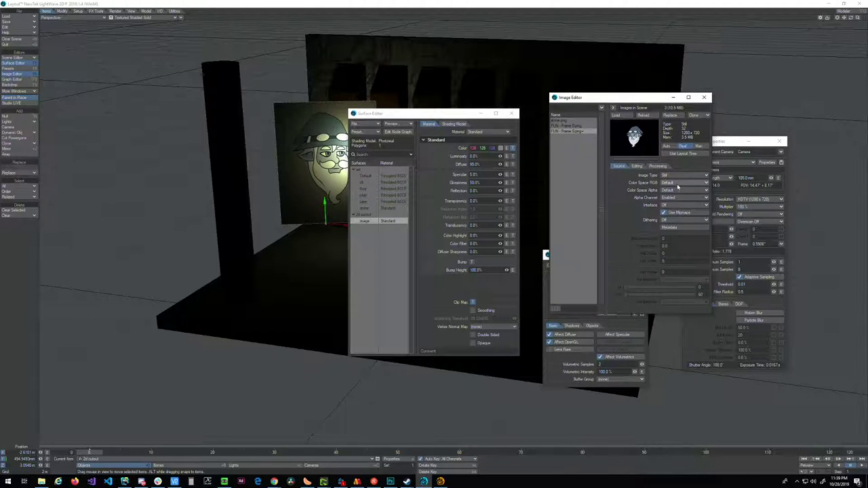
{"action": "left_click", "coordinate": [676, 202]}
{"action": "left_click", "coordinate": [674, 211]}
- Assign the alpha-only clone as the image of the surface's Clip Map texture
{"action": "left_click", "coordinate": [463, 301]}
{"action": "left_click", "coordinate": [472, 302]}
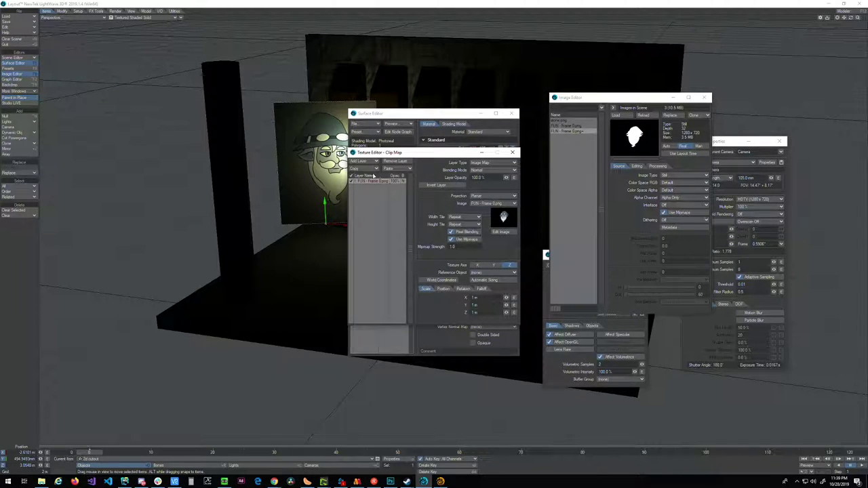
{"action": "left_click", "coordinate": [493, 203]}
{"action": "left_click", "coordinate": [510, 209]}
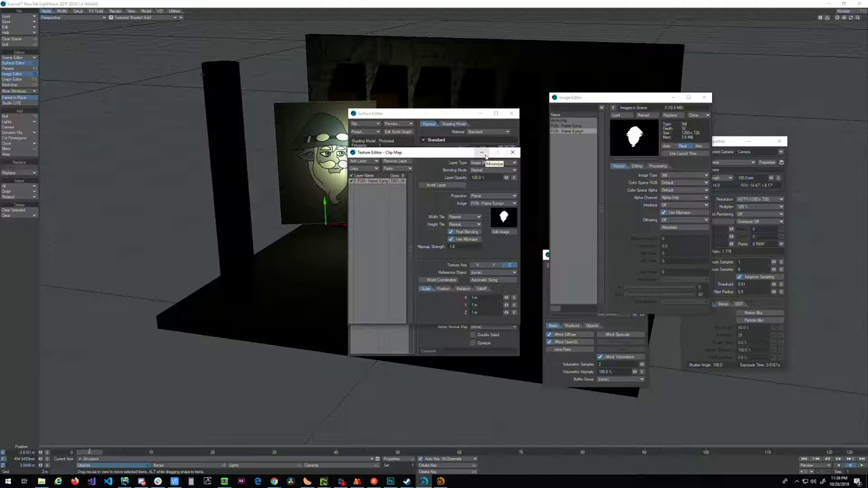
{"action": "left_click", "coordinate": [512, 152]}
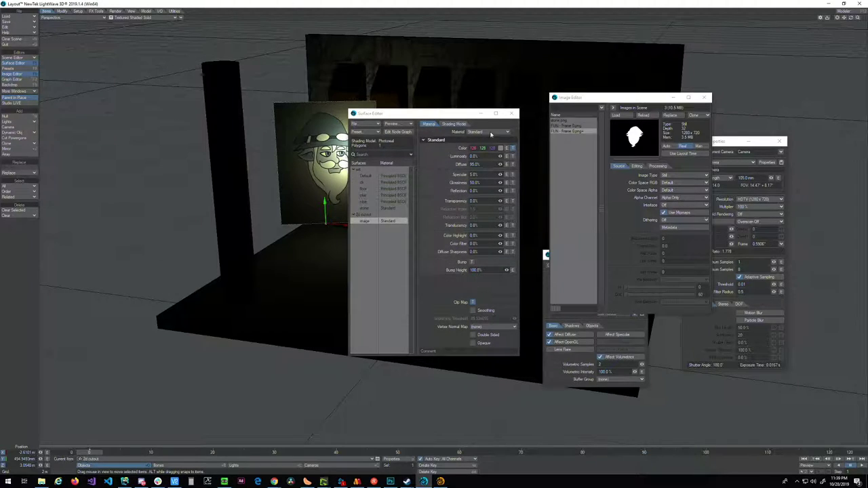
- Select the point light and set its intensity to 1
{"action": "left_click_drag", "start_coordinate": [435, 117], "coordinate": [518, 123]}
{"action": "key", "text": "shift+l"}
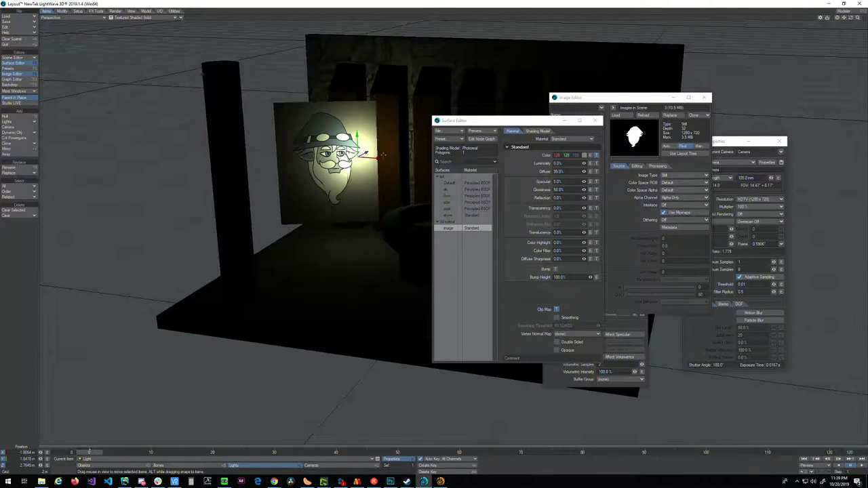
{"action": "key", "text": "p"}
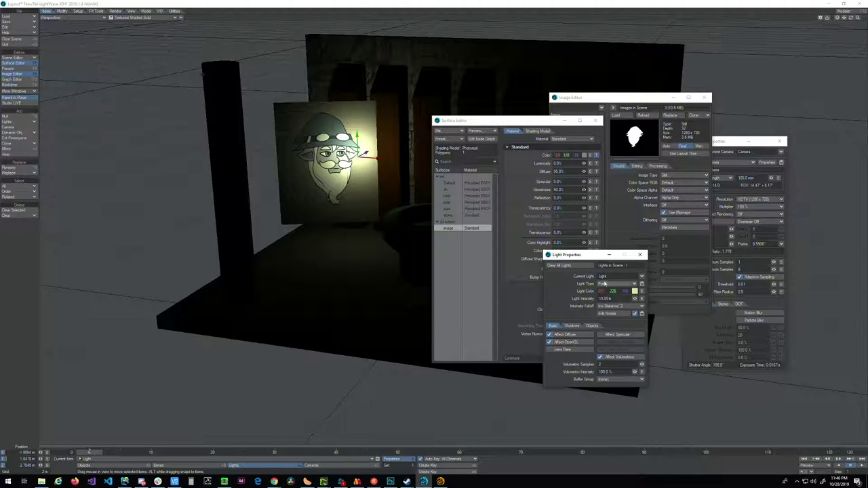
{"action": "left_click_drag", "start_coordinate": [634, 298], "coordinate": [583, 301]}
{"action": "type", "text": "1"}
{"action": "key", "text": "Tab"}
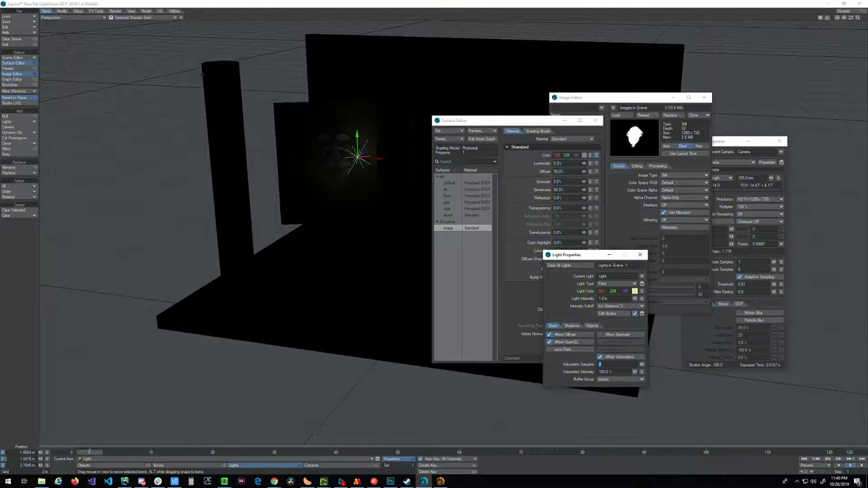
- Test-render the current frame to check the cutout's clipping and lighting, then abort the render
{"action": "key", "text": "F9"}
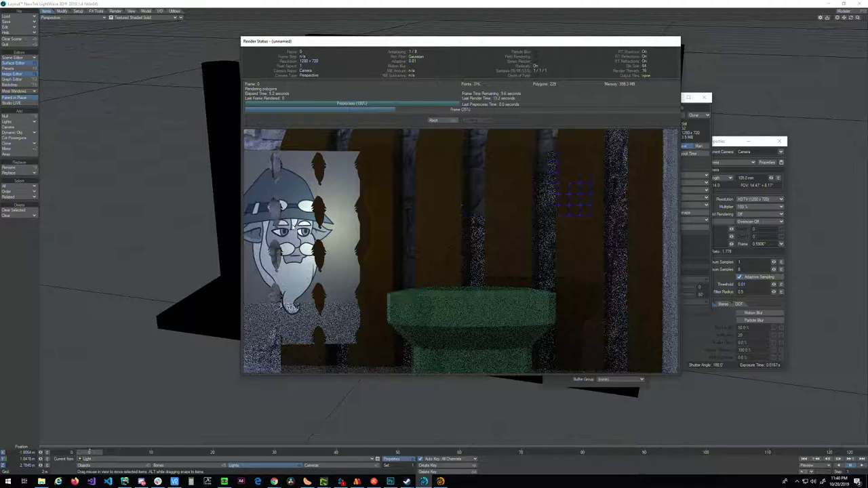
{"action": "left_click", "coordinate": [439, 120]}
{"action": "left_click", "coordinate": [477, 120]}
- Review the alpha-only clone's source, editing and processing settings in the Image Editor
{"action": "left_click_drag", "start_coordinate": [576, 256], "coordinate": [502, 234]}
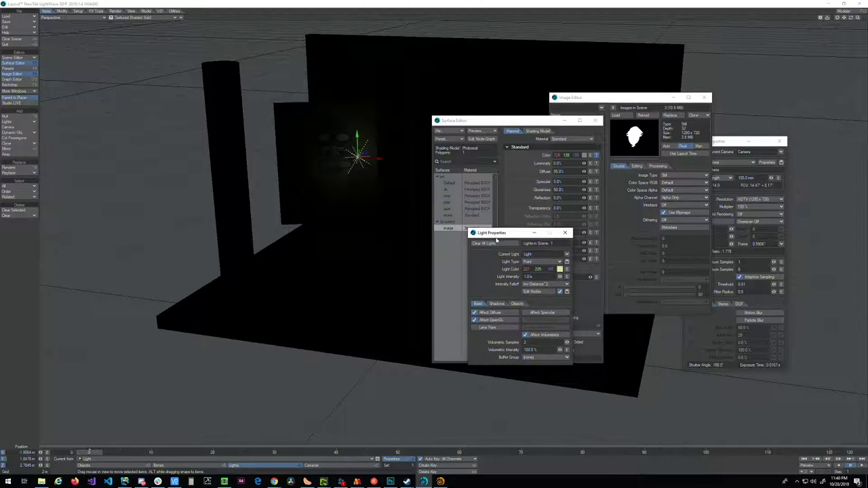
{"action": "left_click", "coordinate": [535, 120]}
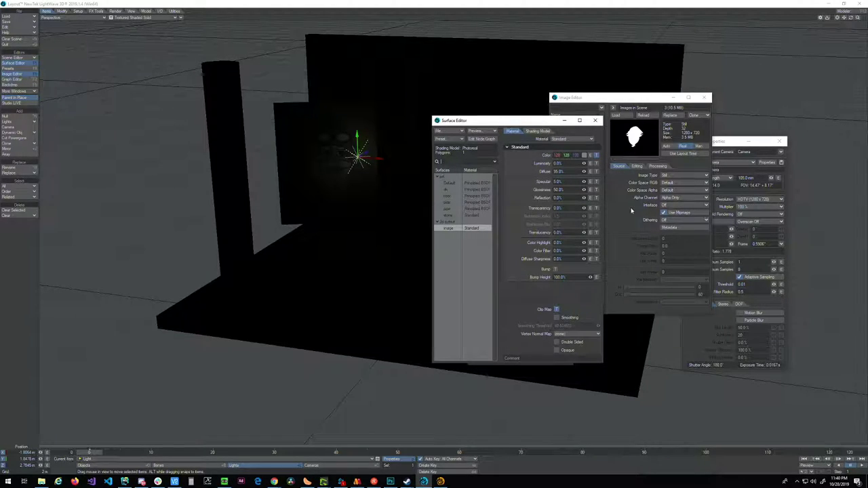
{"action": "left_click", "coordinate": [632, 210]}
{"action": "left_click", "coordinate": [636, 166]}
{"action": "left_click", "coordinate": [657, 167]}
{"action": "left_click", "coordinate": [619, 166]}
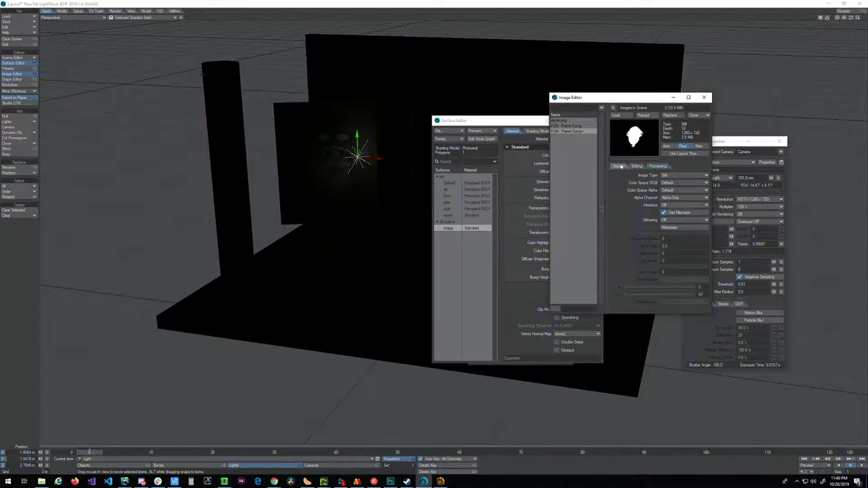
- Open the surface's Clip Map texture and arrange the Surface Editor, Texture Editor and Light Properties windows so they no longer overlap
{"action": "left_click", "coordinate": [519, 126]}
{"action": "left_click", "coordinate": [556, 310]}
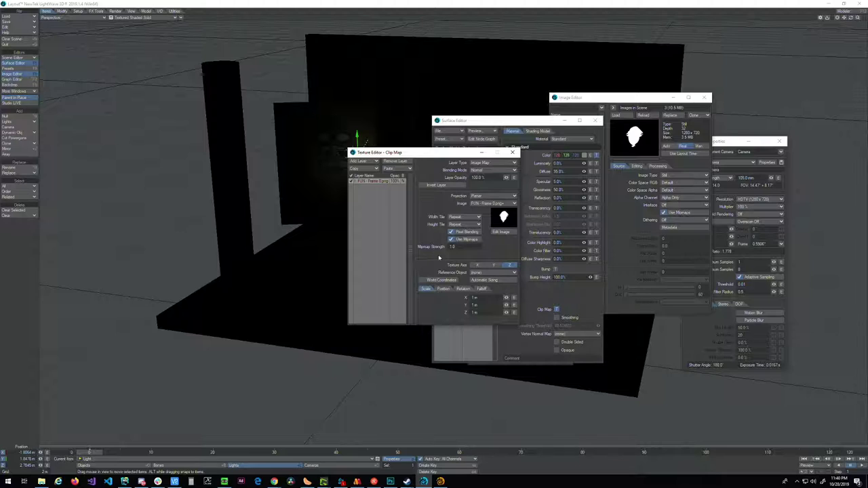
{"action": "left_click", "coordinate": [724, 142]}
{"action": "left_click_drag", "start_coordinate": [513, 121], "coordinate": [210, 121]}
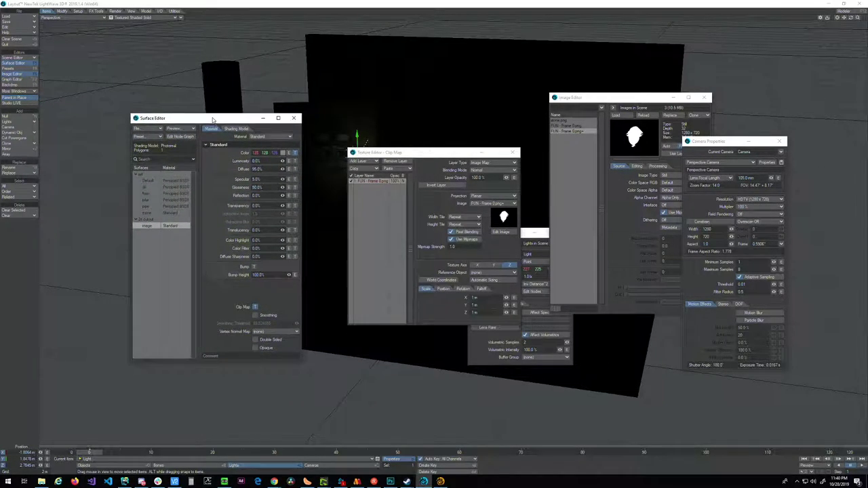
{"action": "left_click_drag", "start_coordinate": [412, 154], "coordinate": [387, 76]}
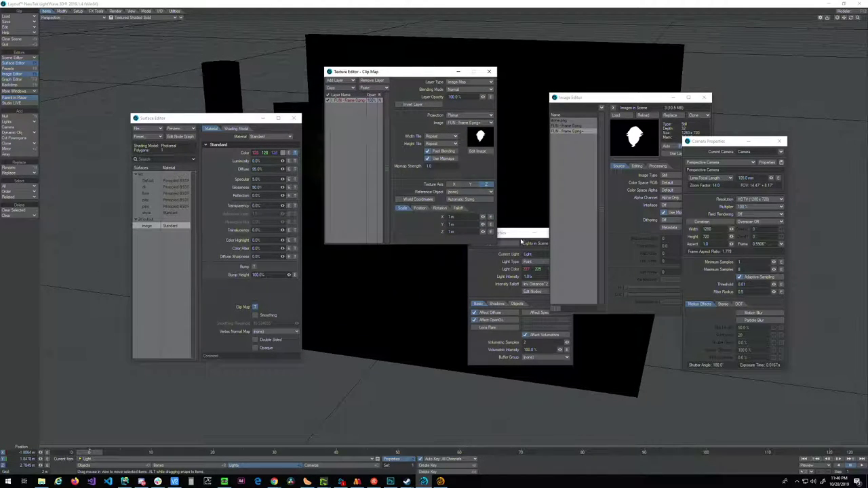
{"action": "left_click_drag", "start_coordinate": [518, 233], "coordinate": [471, 270]}
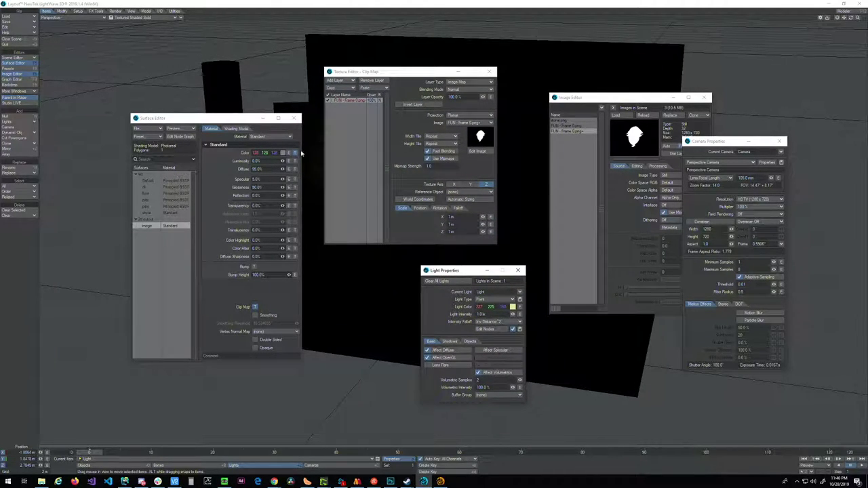
- Match the Clip Map texture's scale to the Color texture with X 6.8 m and Y 4.45 m, and test-render the frame
{"action": "left_click", "coordinate": [295, 153]}
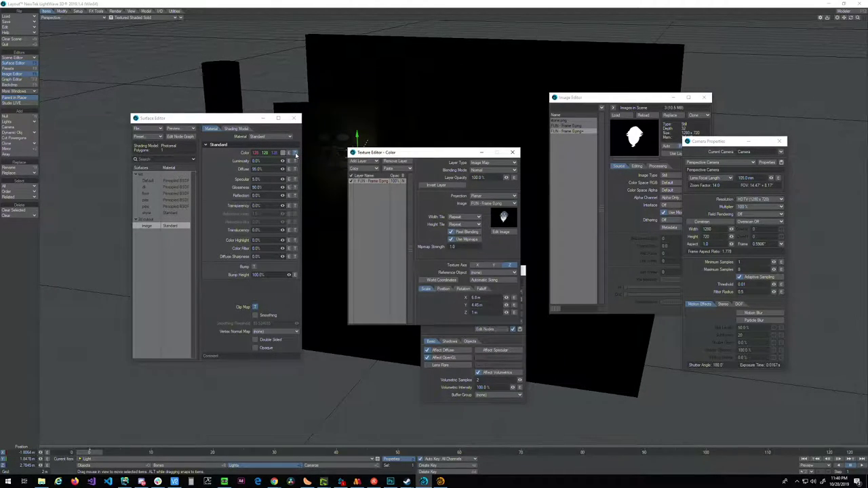
{"action": "left_click", "coordinate": [483, 298]}
{"action": "left_click", "coordinate": [255, 307]}
{"action": "type", "text": "6.8"}
{"action": "key", "text": "Tab"}
{"action": "left_click", "coordinate": [295, 153]}
{"action": "left_click", "coordinate": [255, 305]}
{"action": "key", "text": "F9"}
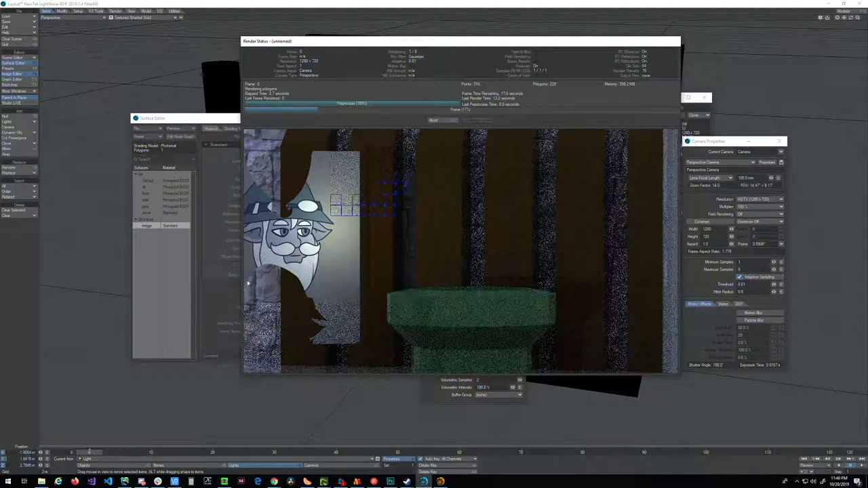
{"action": "left_click", "coordinate": [439, 121]}
- Match the Clip Map texture's position to the Color texture, with X at -175 mm and Y at 2.225 m
{"action": "left_click", "coordinate": [443, 288]}
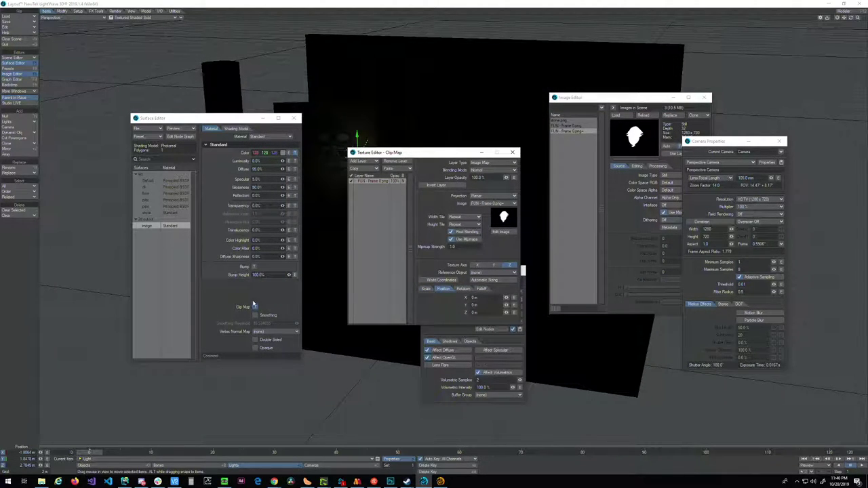
{"action": "left_click", "coordinate": [295, 153]}
{"action": "left_click", "coordinate": [490, 297]}
{"action": "left_click", "coordinate": [257, 307]}
{"action": "left_click_drag", "start_coordinate": [477, 298], "coordinate": [406, 296]}
{"action": "type", "text": "-175 mm"}
{"action": "left_click", "coordinate": [294, 155]}
{"action": "left_click", "coordinate": [478, 304]}
{"action": "key", "text": "ctrl+c"}
{"action": "left_click", "coordinate": [255, 308]}
{"action": "key", "text": "ctrl+v"}
- Test-render the frame to check the clip map's alignment, then abort the render
{"action": "key", "text": "F9"}
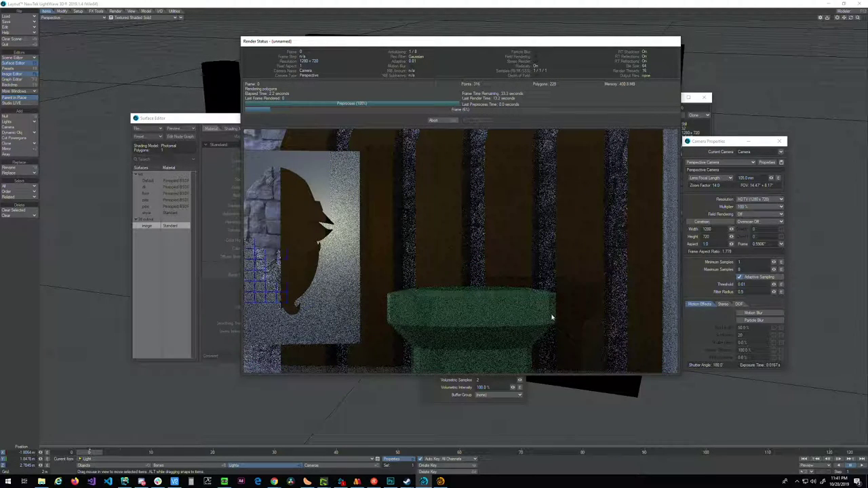
{"action": "left_click", "coordinate": [437, 120]}
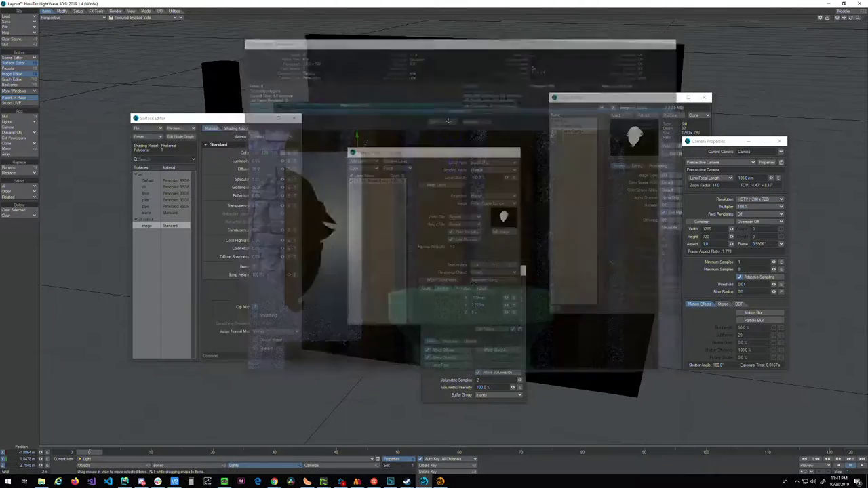
{"action": "left_click", "coordinate": [509, 246]}
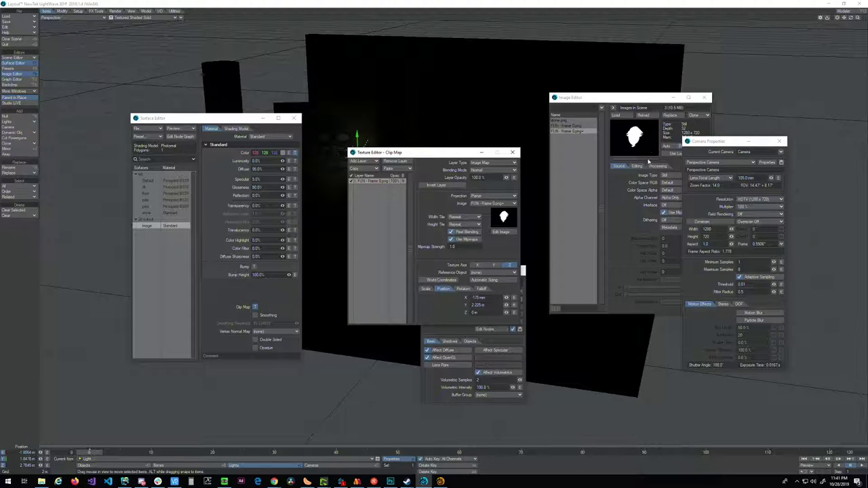
- Try inverting the alpha-only clone in its editing settings and test-render the frame
{"action": "left_click", "coordinate": [621, 194]}
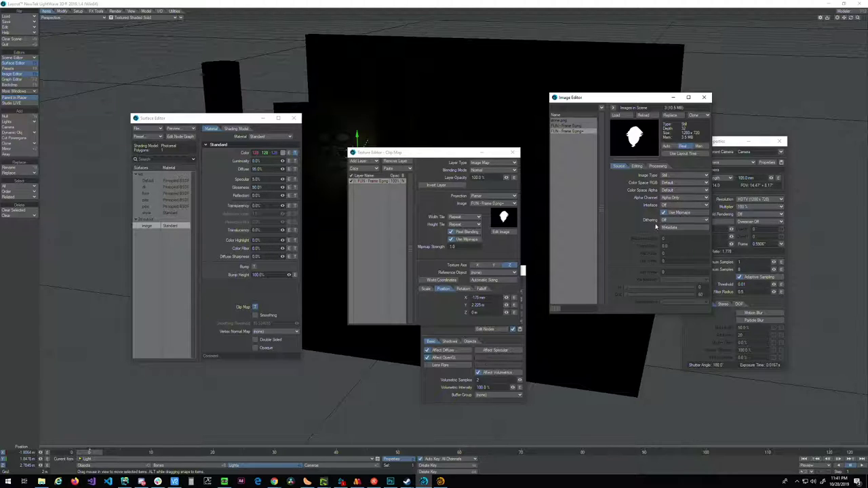
{"action": "left_click", "coordinate": [638, 166]}
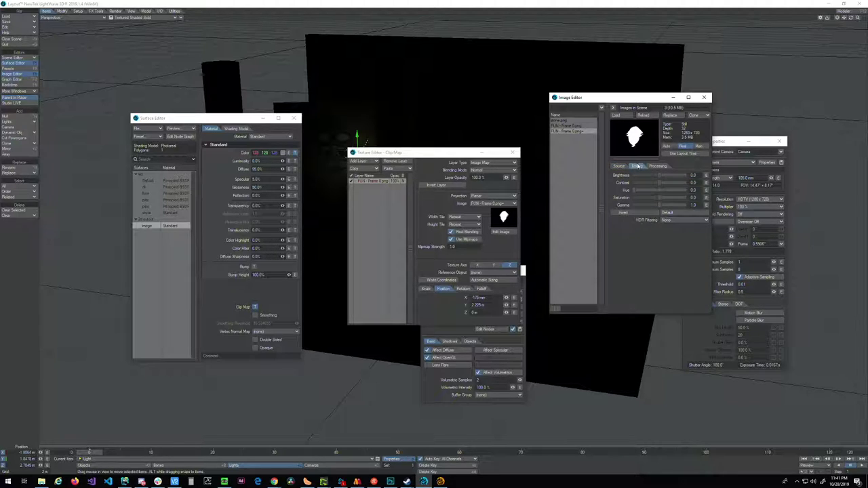
{"action": "left_click", "coordinate": [631, 213]}
{"action": "key", "text": "F9"}
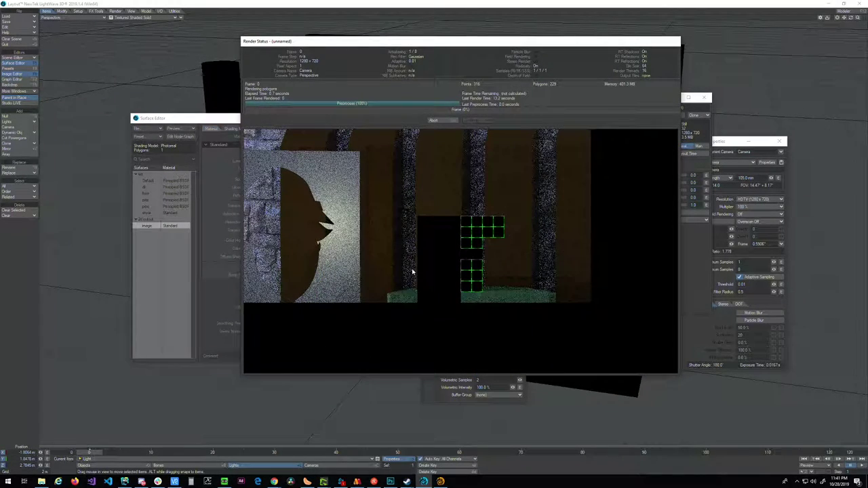
{"action": "left_click", "coordinate": [440, 121]}
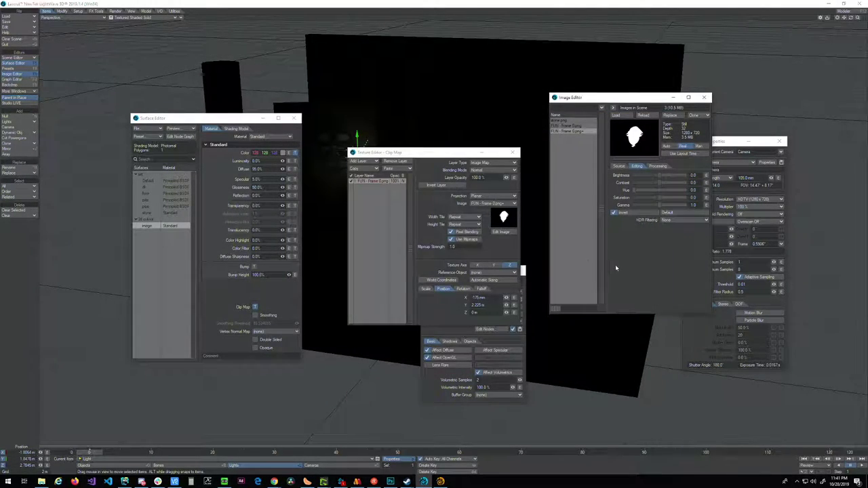
- Set the clone's Alpha Channel to Enabled and check its alpha color space options
{"action": "left_click", "coordinate": [619, 166]}
{"action": "left_click", "coordinate": [678, 197]}
{"action": "left_click", "coordinate": [675, 187]}
{"action": "left_click", "coordinate": [675, 196]}
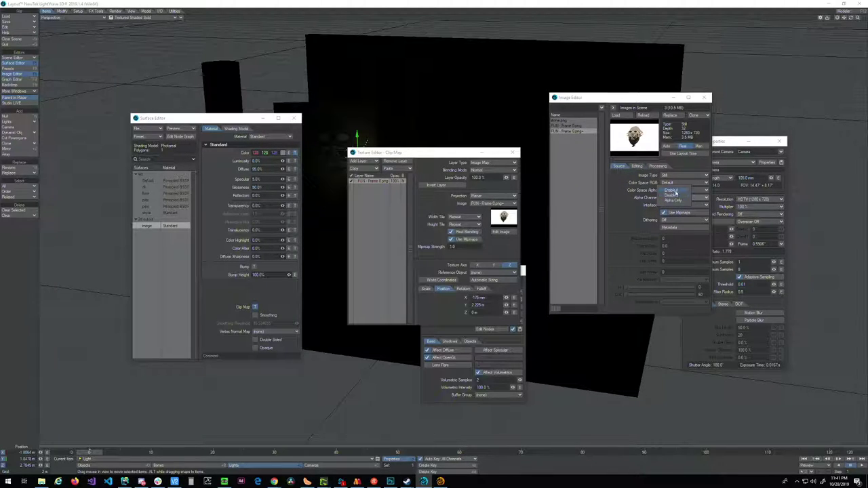
{"action": "left_click", "coordinate": [675, 191]}
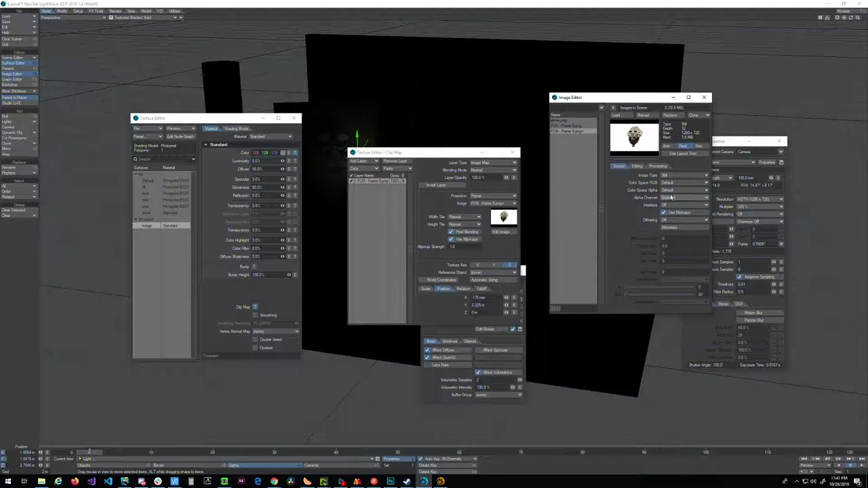
{"action": "left_click", "coordinate": [668, 191]}
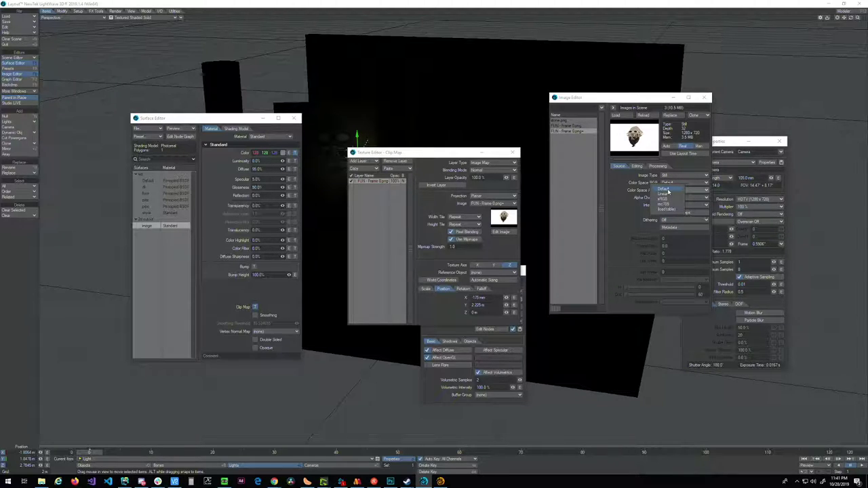
{"action": "left_click", "coordinate": [668, 190]}
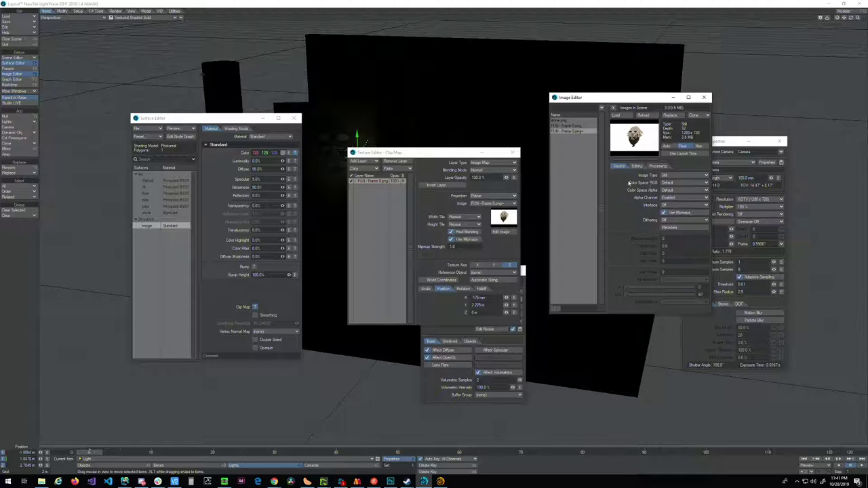
- Turn off inversion on the clone and test-render the frame, then abort the render
{"action": "left_click", "coordinate": [637, 166]}
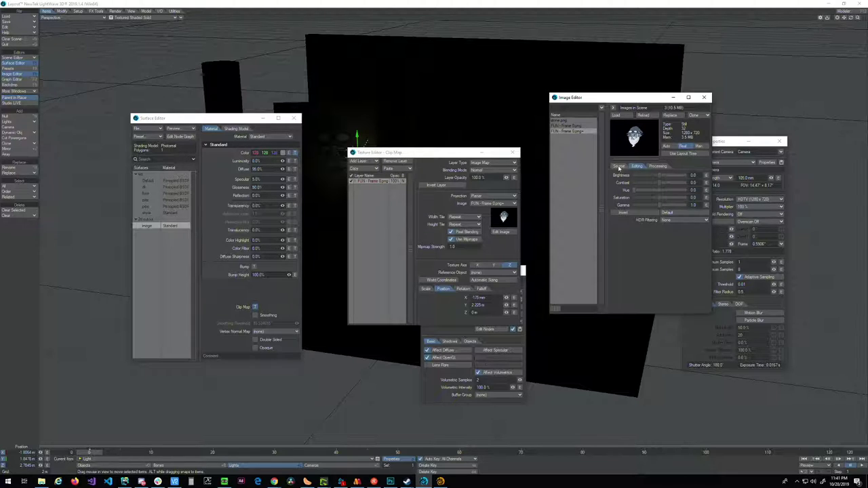
{"action": "left_click", "coordinate": [618, 166]}
{"action": "left_click", "coordinate": [676, 197]}
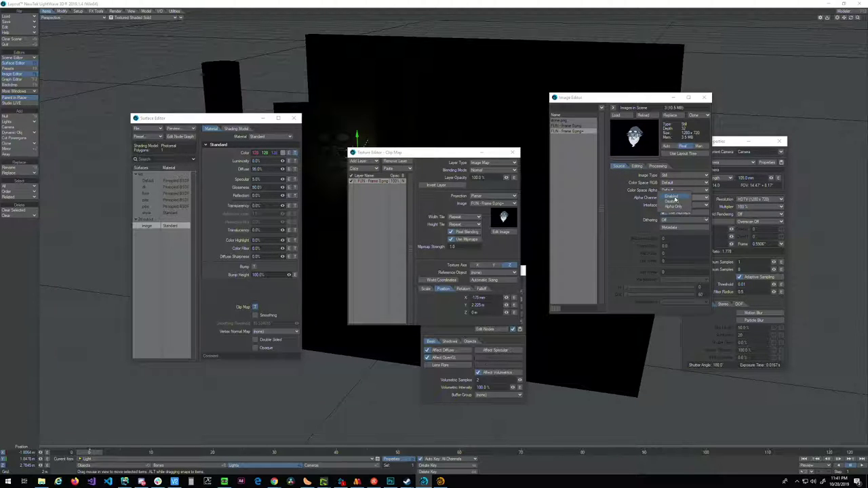
{"action": "left_click", "coordinate": [627, 209]}
{"action": "key", "text": "F9"}
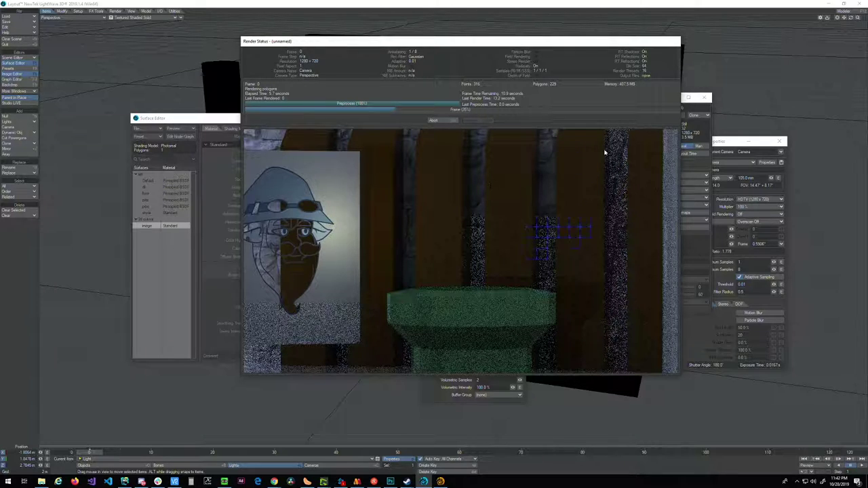
{"action": "left_click", "coordinate": [439, 121]}
- Try the clone with its Alpha Channel set to Disabled in a brief test render
{"action": "left_click", "coordinate": [677, 198]}
{"action": "left_click", "coordinate": [676, 204]}
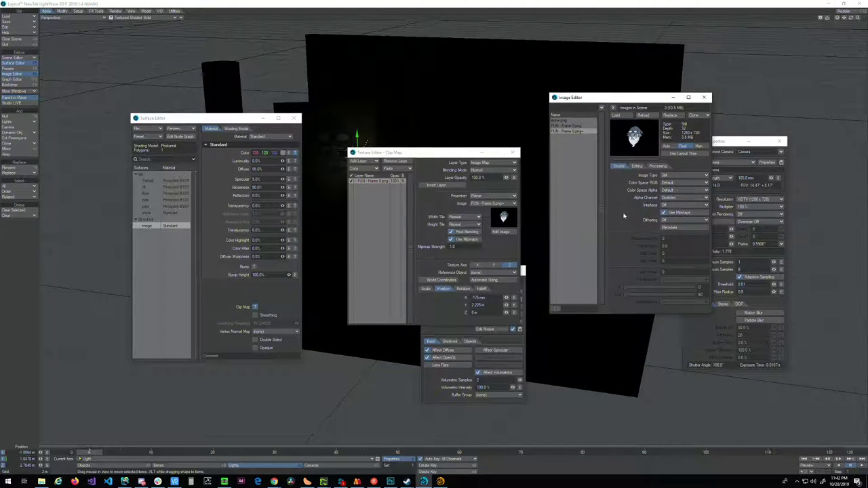
{"action": "key", "text": "F9"}
{"action": "left_click", "coordinate": [439, 122]}
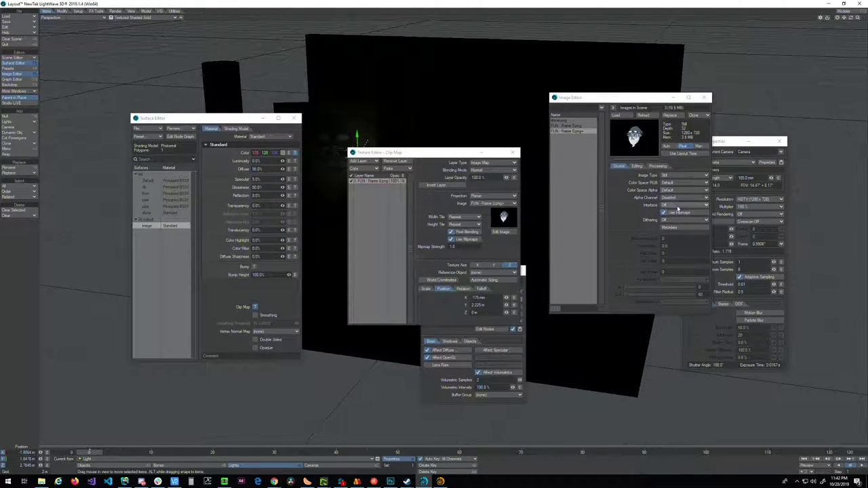
- Return the clone's Alpha Channel to Alpha Only and test-render the frame, then abort
{"action": "left_click", "coordinate": [678, 197]}
{"action": "left_click", "coordinate": [676, 201]}
{"action": "key", "text": "F9"}
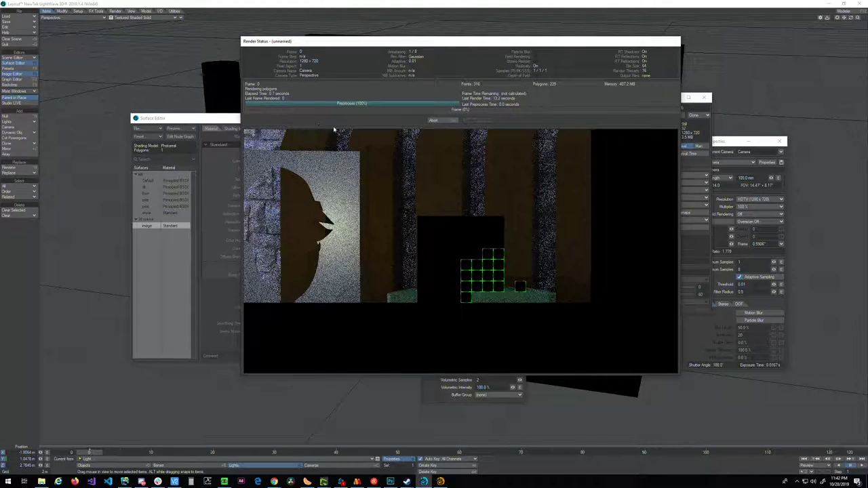
{"action": "left_click", "coordinate": [434, 120]}
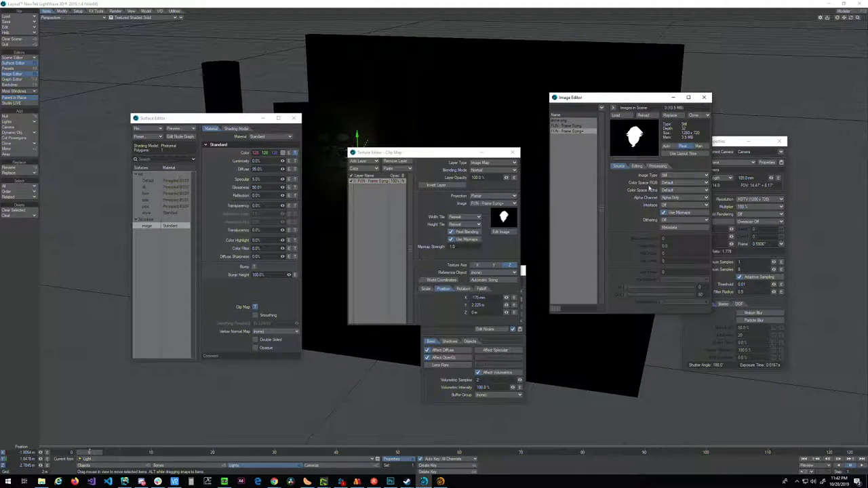
- Examine the clone's editing controls, the available clone types, the image filter list and the source settings
{"action": "left_click", "coordinate": [637, 167]}
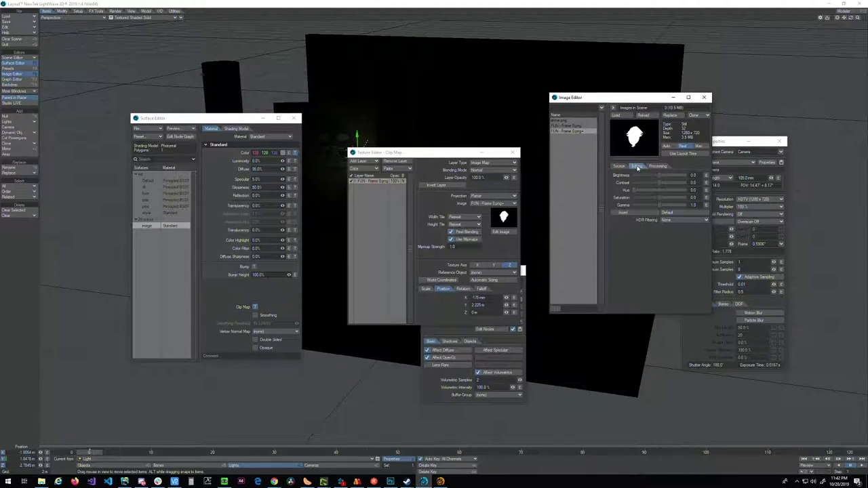
{"action": "left_click", "coordinate": [692, 115]}
{"action": "left_click", "coordinate": [591, 135]}
{"action": "left_click", "coordinate": [692, 115]}
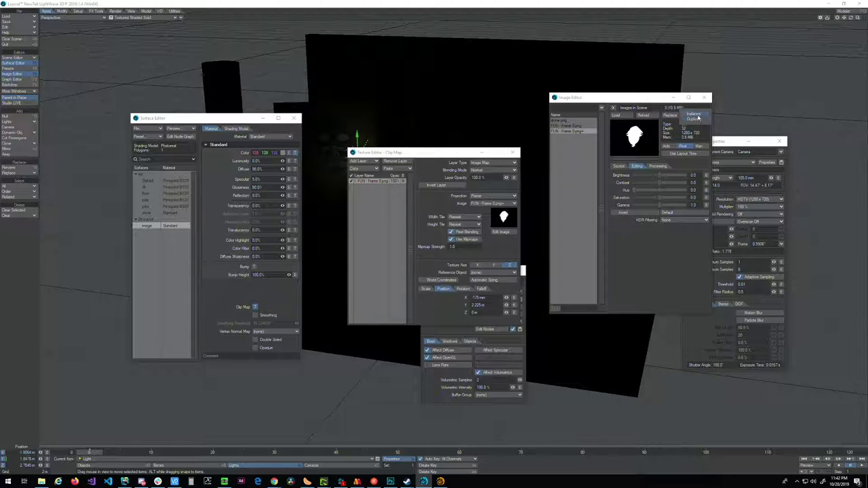
{"action": "left_click", "coordinate": [586, 139]}
{"action": "left_click", "coordinate": [573, 140]}
{"action": "left_click", "coordinate": [570, 132]}
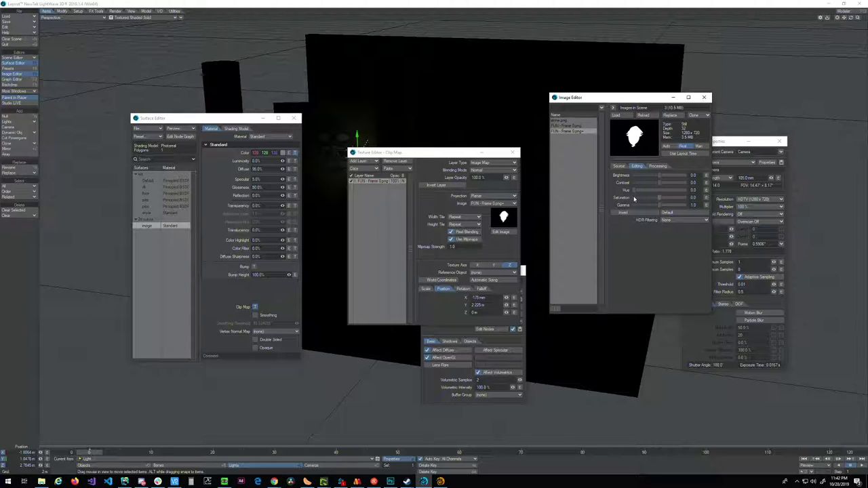
{"action": "left_click", "coordinate": [656, 166]}
{"action": "left_click", "coordinate": [631, 183]}
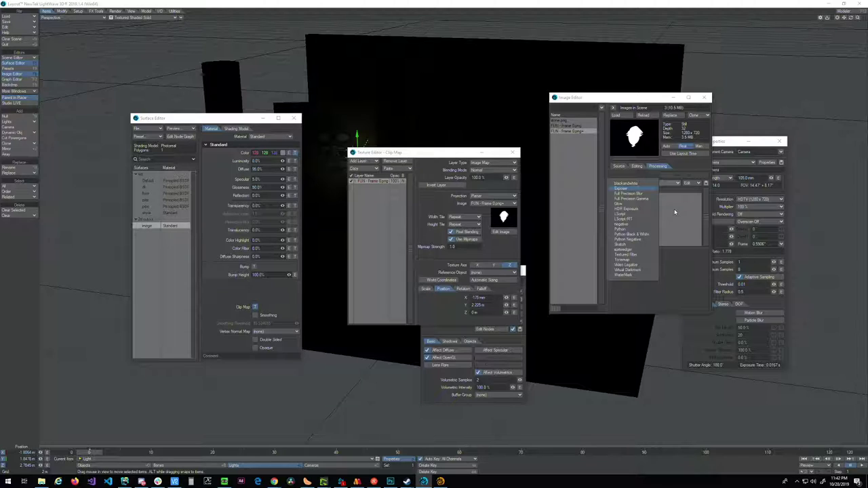
{"action": "left_click", "coordinate": [674, 206]}
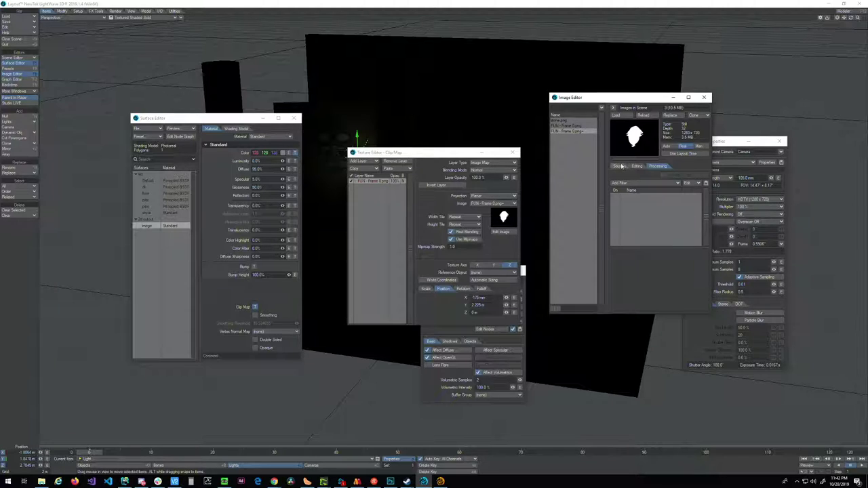
{"action": "left_click", "coordinate": [620, 166]}
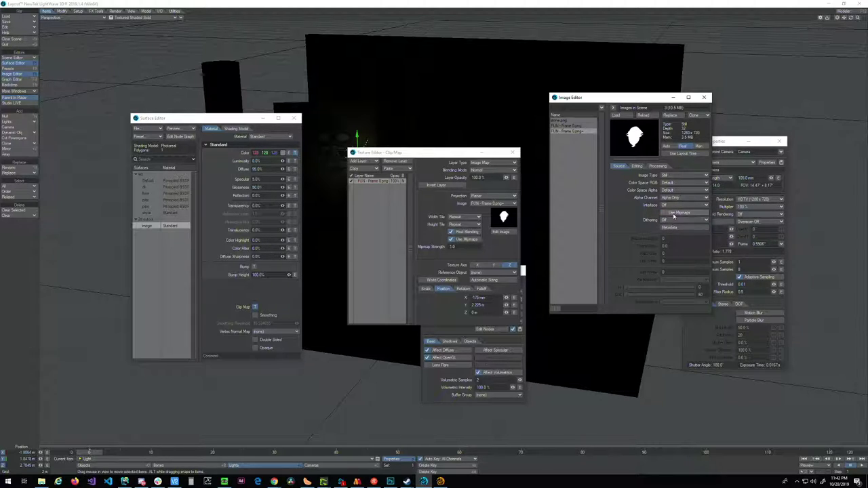
- Move the Clip Map texture window aside and test-render the frame again, then abort the render
{"action": "left_click", "coordinate": [670, 147]}
{"action": "left_click", "coordinate": [685, 147]}
{"action": "left_click_drag", "start_coordinate": [439, 148], "coordinate": [319, 225]}
{"action": "key", "text": "F9"}
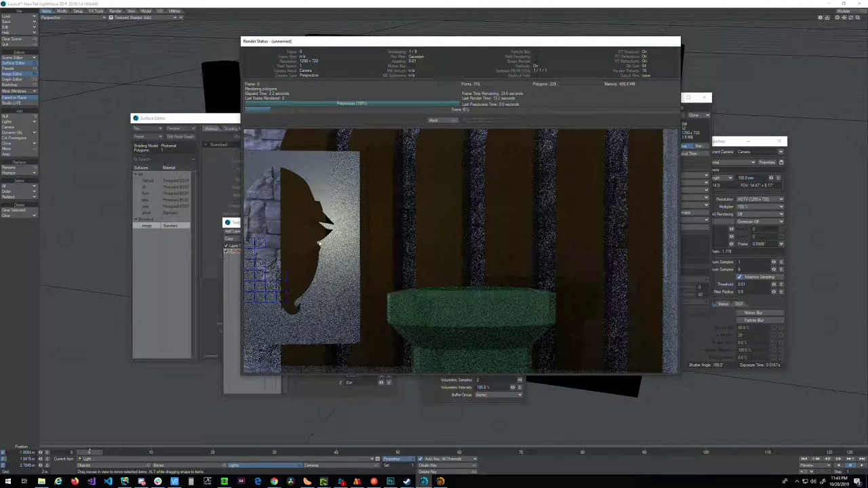
{"action": "left_click", "coordinate": [442, 120]}
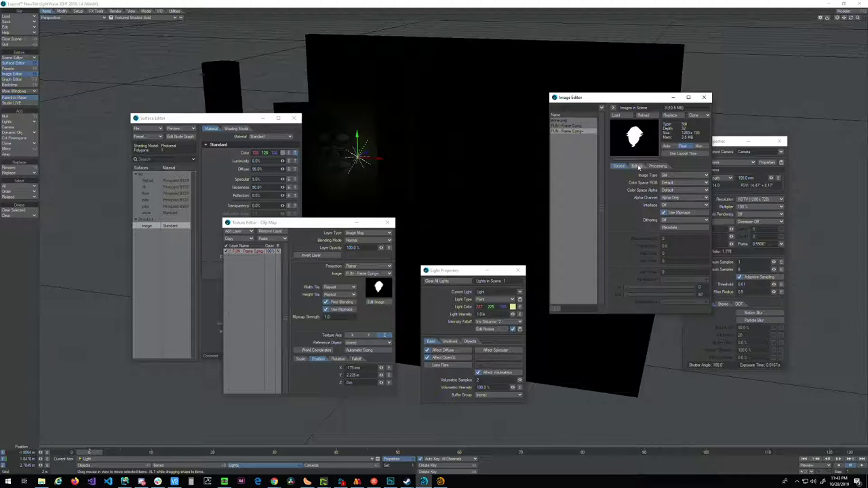
- Invert the clip map's image clone and set its Alpha Channel to Enabled
{"action": "left_click", "coordinate": [637, 167]}
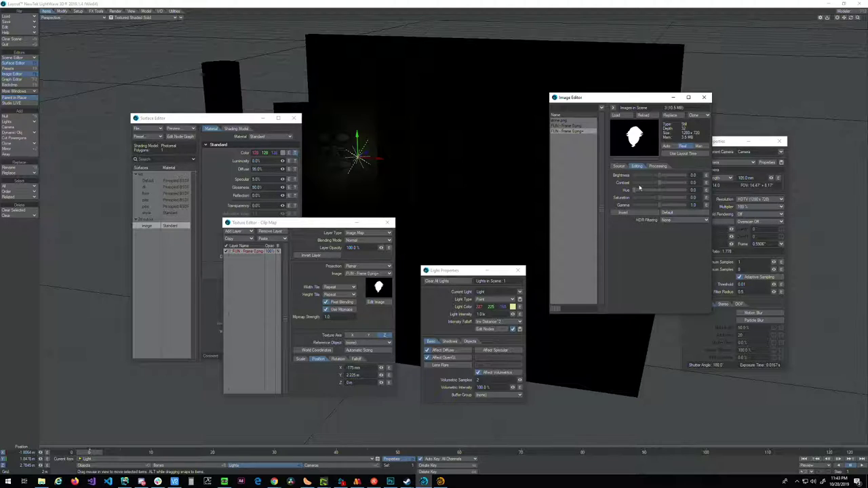
{"action": "left_click", "coordinate": [621, 213]}
{"action": "left_click", "coordinate": [619, 166]}
{"action": "left_click", "coordinate": [676, 197]}
{"action": "left_click", "coordinate": [671, 189]}
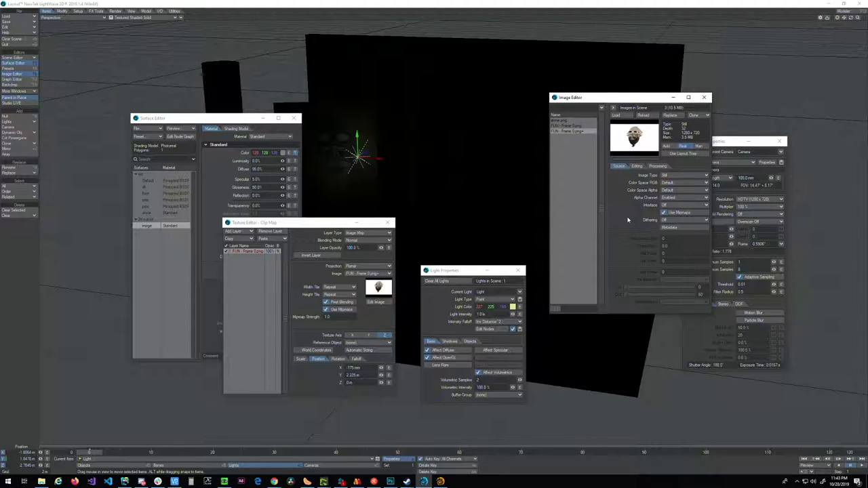
- Test-render the frame, close the render status and move the finished image clear of the editors
{"action": "key", "text": "F9"}
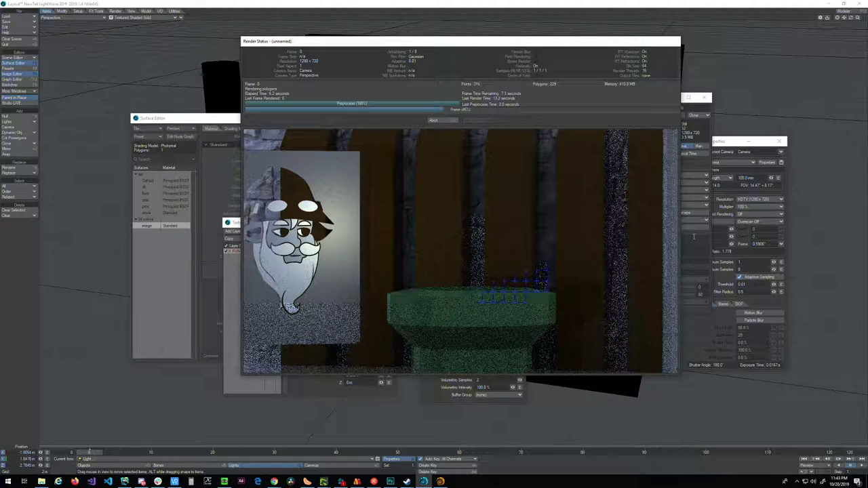
{"action": "left_click_drag", "start_coordinate": [577, 46], "coordinate": [479, 43]}
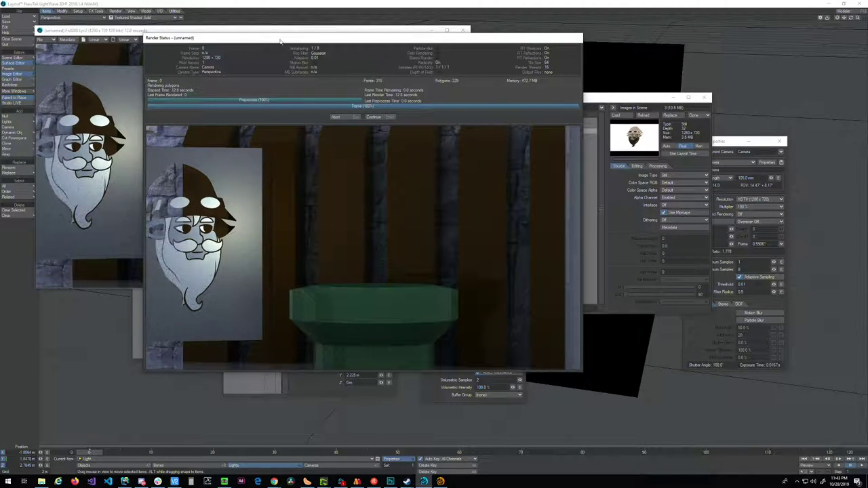
{"action": "left_click", "coordinate": [372, 119]}
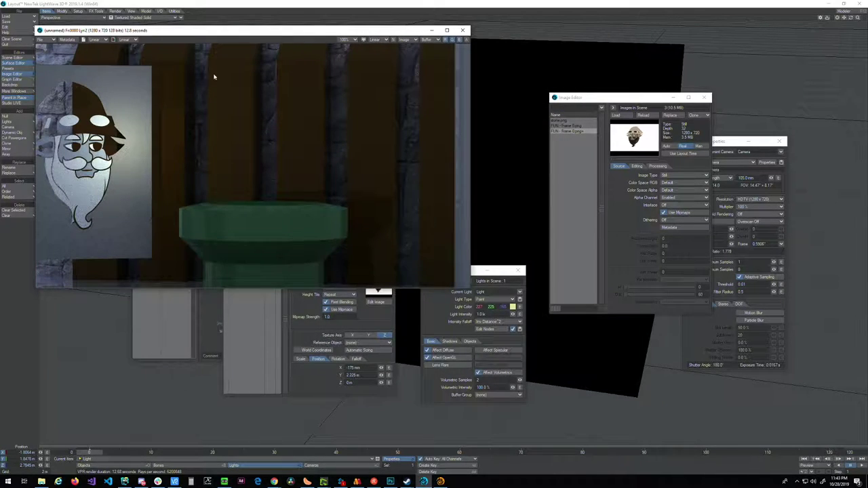
{"action": "left_click_drag", "start_coordinate": [286, 32], "coordinate": [378, 57]}
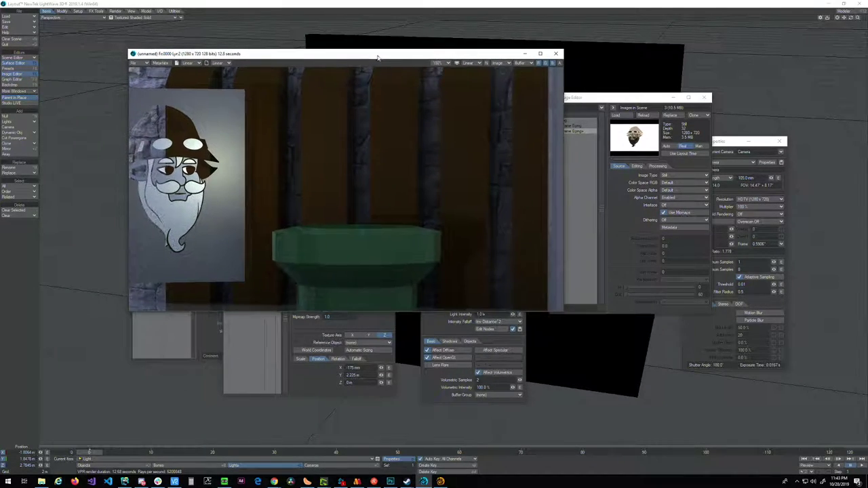
- Set the clone's Alpha Channel to Disabled and examine its color space and image type options
{"action": "left_click", "coordinate": [649, 218]}
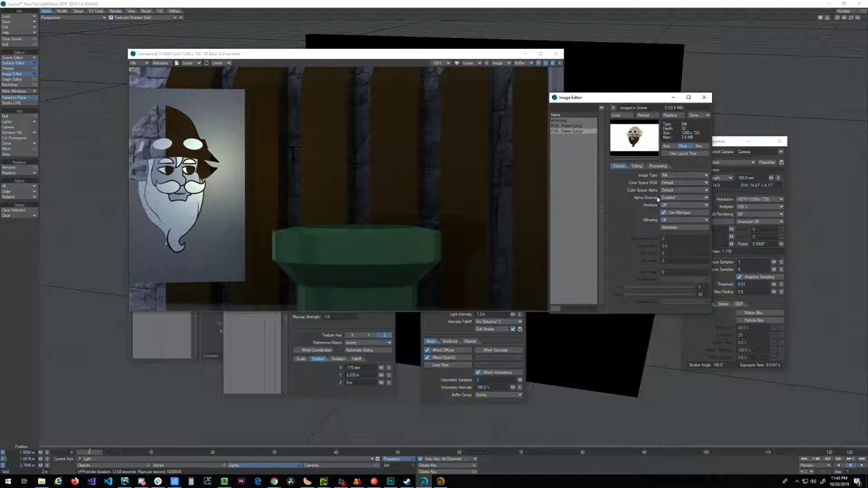
{"action": "left_click", "coordinate": [680, 197]}
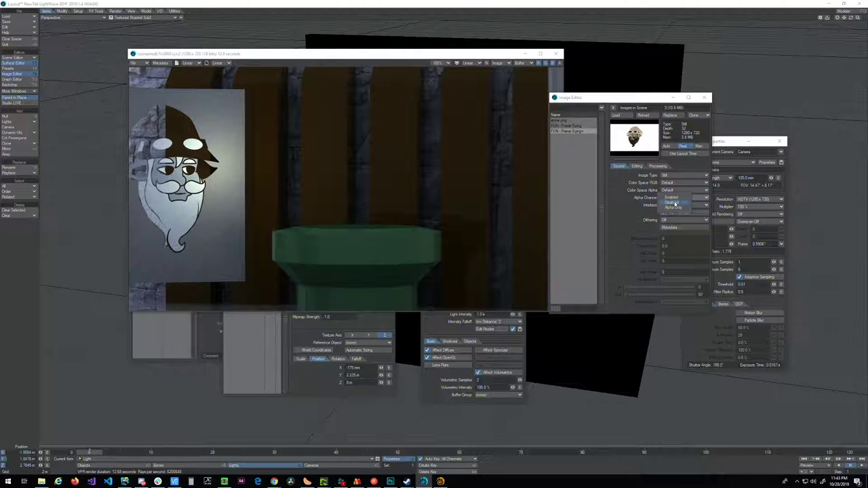
{"action": "left_click", "coordinate": [674, 203]}
{"action": "left_click", "coordinate": [673, 190]}
{"action": "left_click", "coordinate": [673, 191]}
{"action": "left_click", "coordinate": [671, 183]}
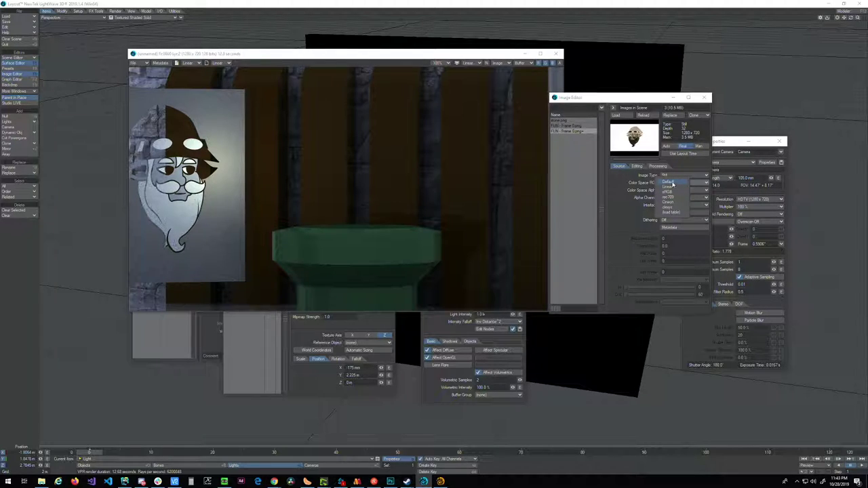
{"action": "left_click", "coordinate": [673, 192]}
{"action": "left_click", "coordinate": [673, 183]}
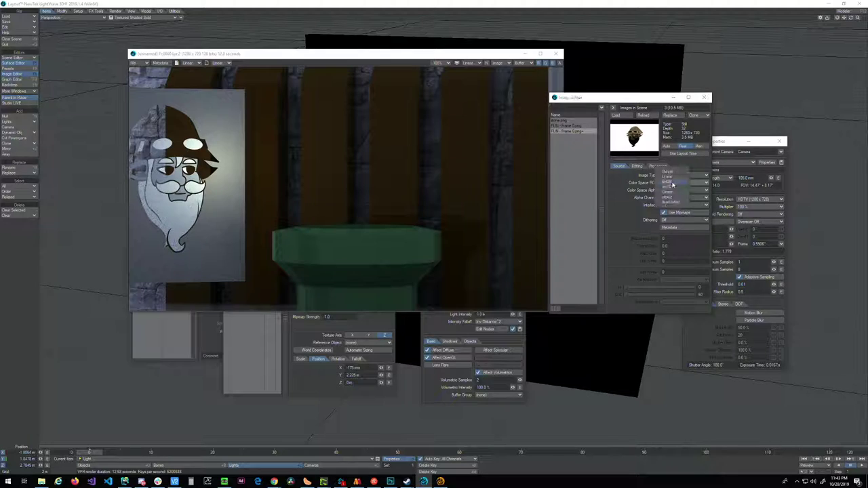
{"action": "left_click", "coordinate": [672, 173]}
{"action": "left_click", "coordinate": [672, 176]}
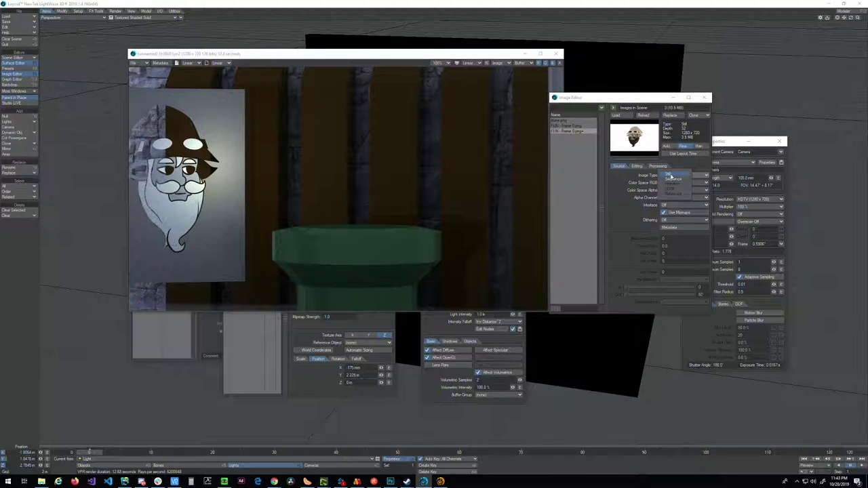
{"action": "left_click", "coordinate": [636, 178]}
- Turn off Invert for the clip map's image clone and test-render the frame, then abort the render
{"action": "left_click", "coordinate": [637, 167]}
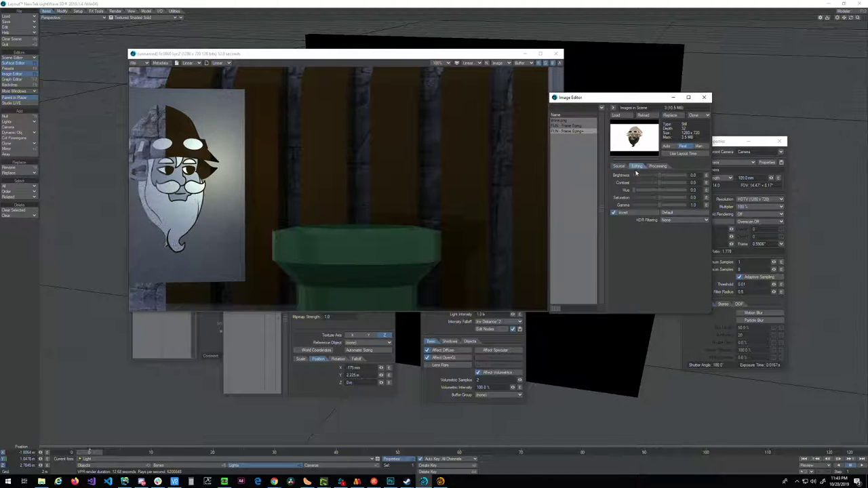
{"action": "left_click", "coordinate": [624, 213]}
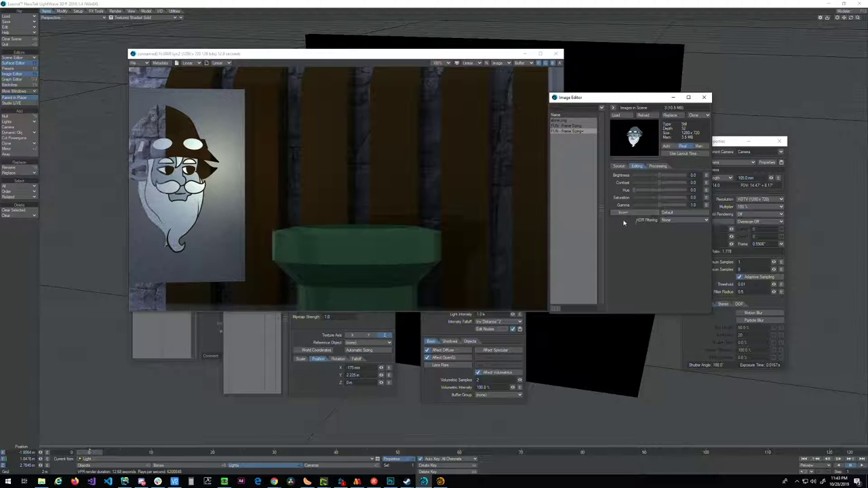
{"action": "key", "text": "F9"}
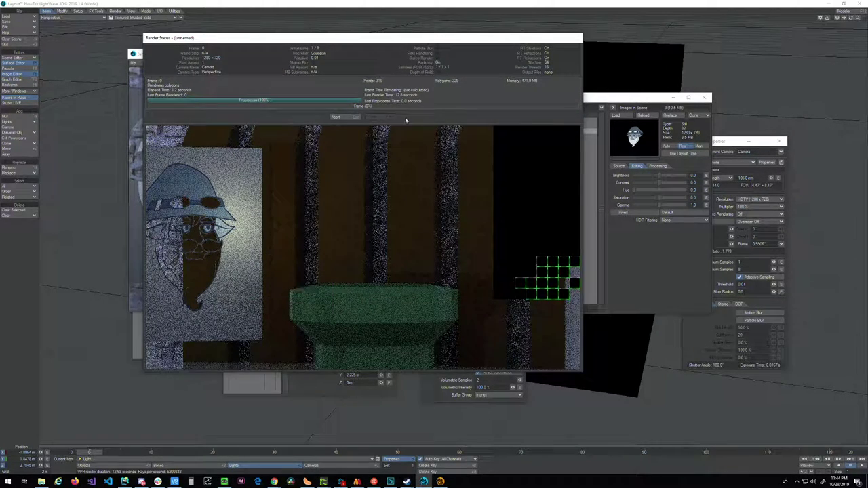
{"action": "left_click", "coordinate": [336, 117]}
{"action": "left_click", "coordinate": [622, 235]}
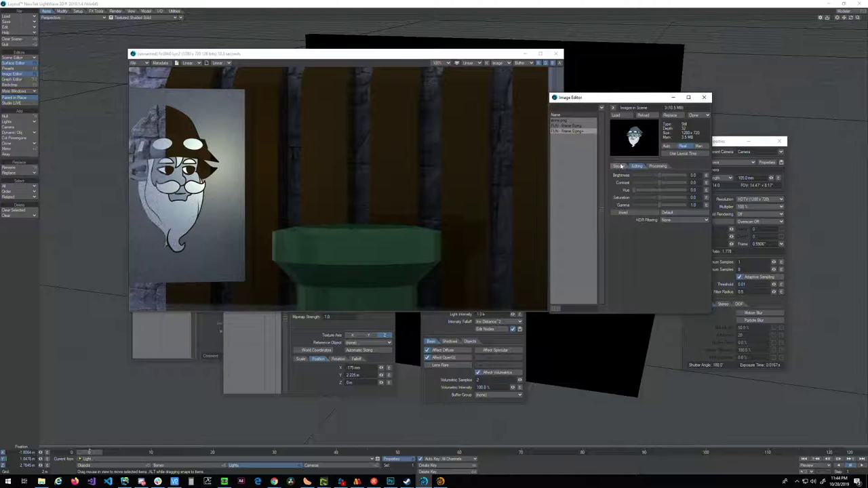
- Try Alpha Only as the non-inverted clone's Alpha Channel and test-render the frame, then abort
{"action": "left_click", "coordinate": [633, 214]}
{"action": "left_click", "coordinate": [632, 215]}
{"action": "left_click", "coordinate": [632, 215]}
{"action": "left_click", "coordinate": [632, 215]}
{"action": "left_click", "coordinate": [617, 166]}
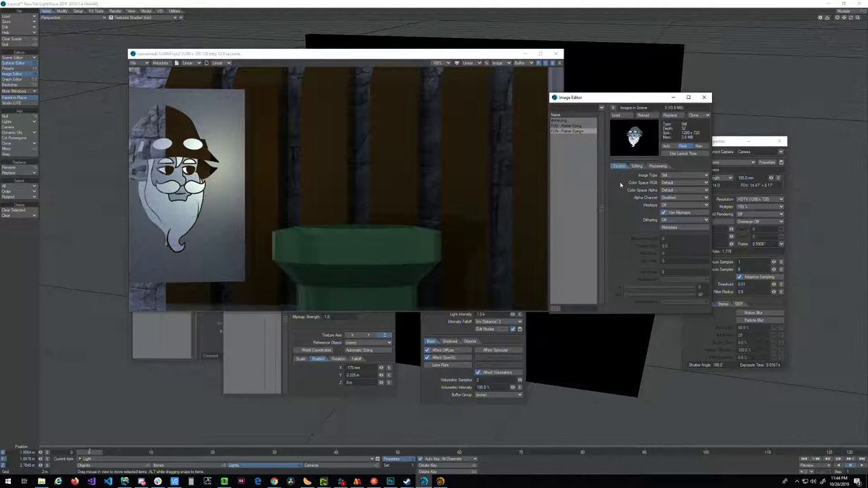
{"action": "left_click", "coordinate": [677, 198]}
{"action": "left_click", "coordinate": [674, 202]}
{"action": "key", "text": "F9"}
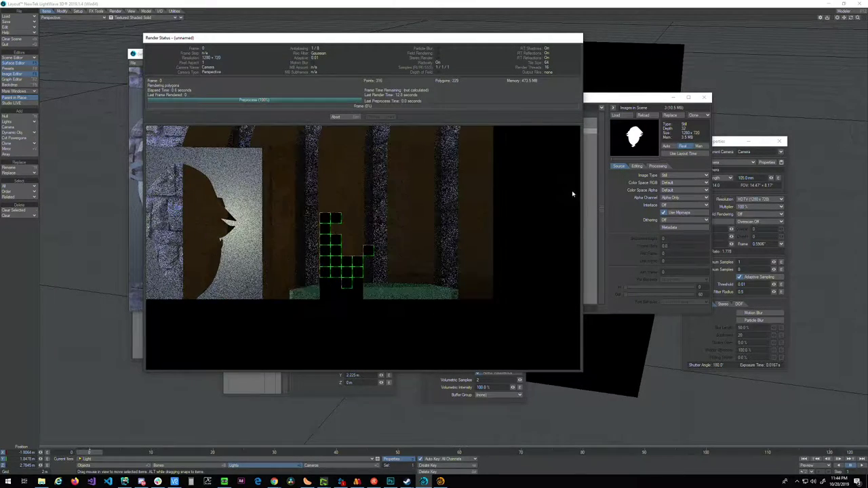
{"action": "left_click", "coordinate": [354, 116]}
- Set the clone's Alpha Channel back to Enabled and test-render the frame, then abort and close the Image Editor
{"action": "left_click", "coordinate": [683, 197]}
{"action": "left_click", "coordinate": [671, 190]}
{"action": "key", "text": "F9"}
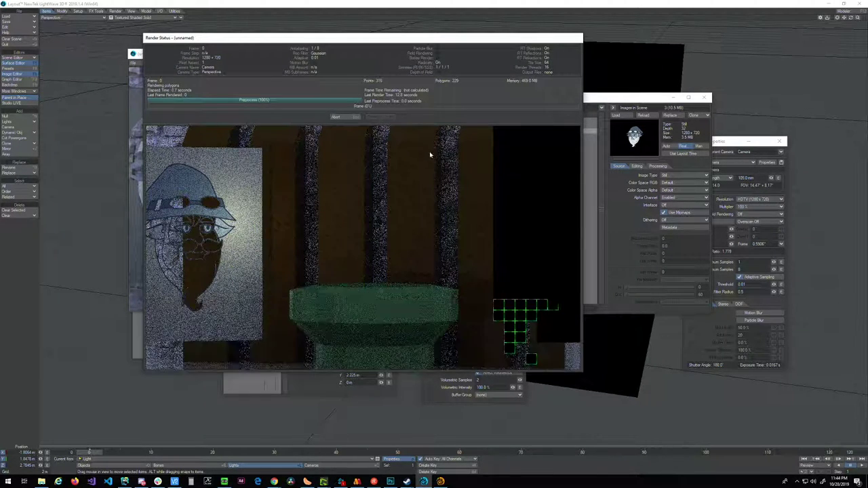
{"action": "left_click", "coordinate": [613, 223]}
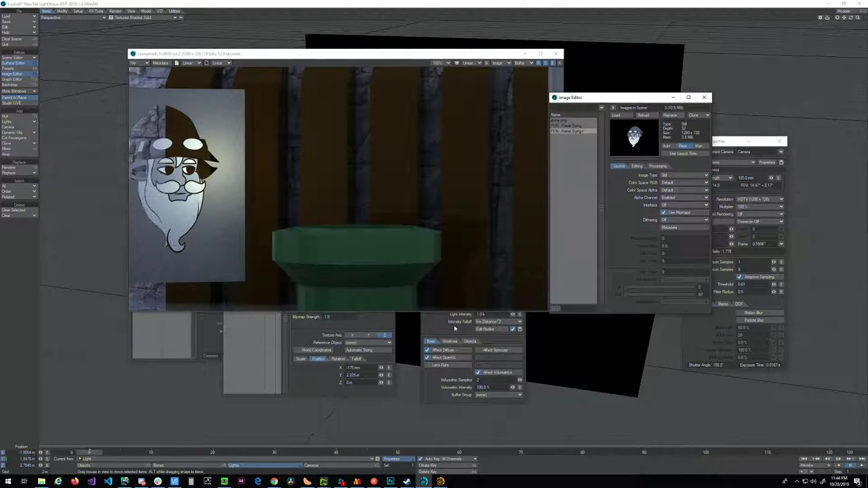
{"action": "left_click", "coordinate": [431, 324]}
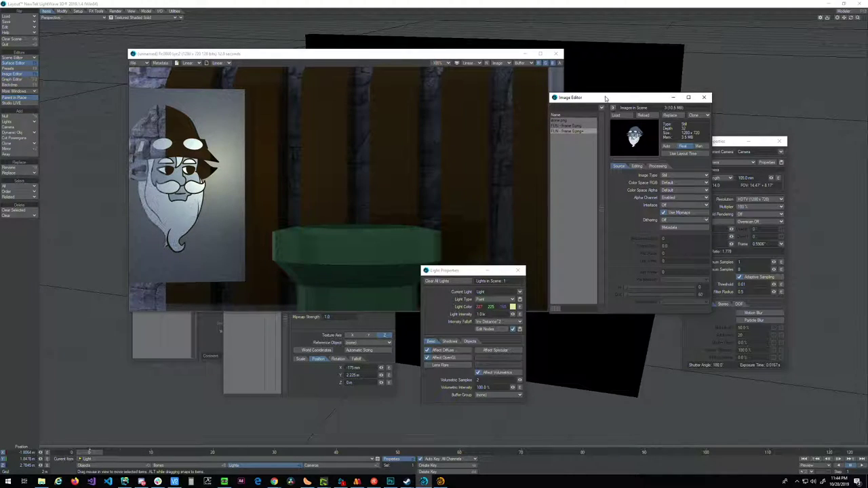
{"action": "left_click_drag", "start_coordinate": [610, 99], "coordinate": [635, 87]}
{"action": "left_click", "coordinate": [728, 85]}
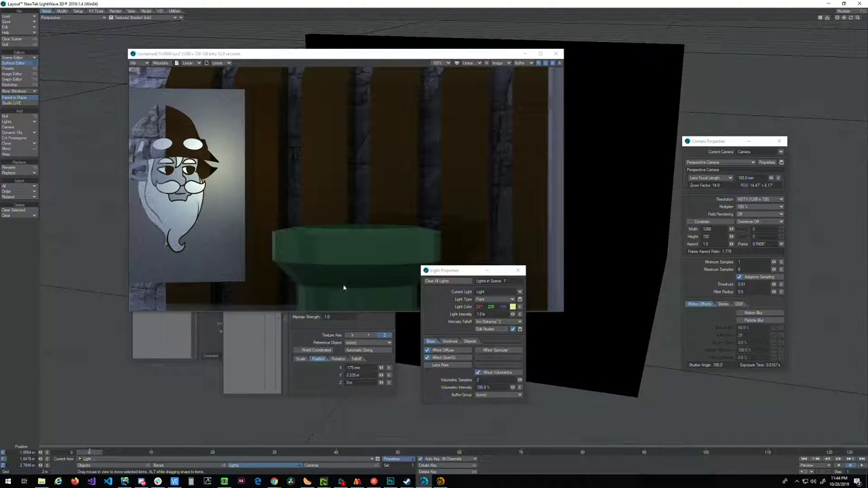
- Remove the Clip Map texture from the image surface and test-render the frame, then abort
{"action": "left_click", "coordinate": [306, 331]}
{"action": "left_click", "coordinate": [387, 223]}
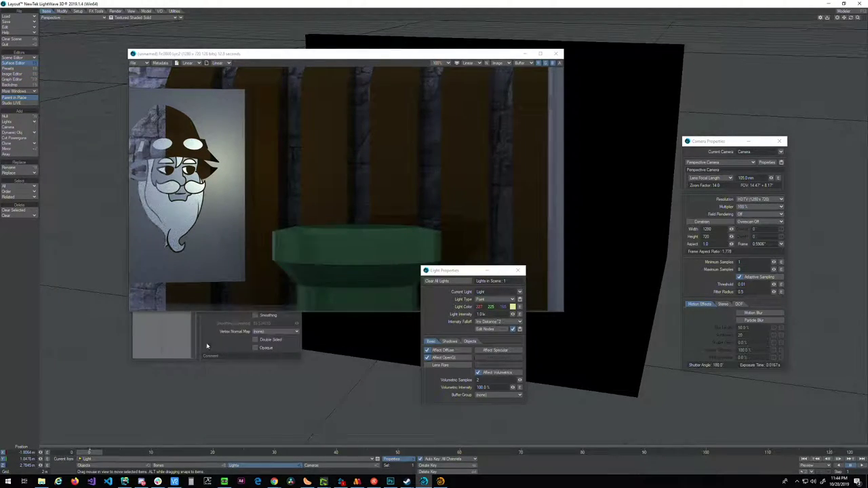
{"action": "left_click", "coordinate": [209, 348]}
{"action": "left_click", "coordinate": [255, 307]}
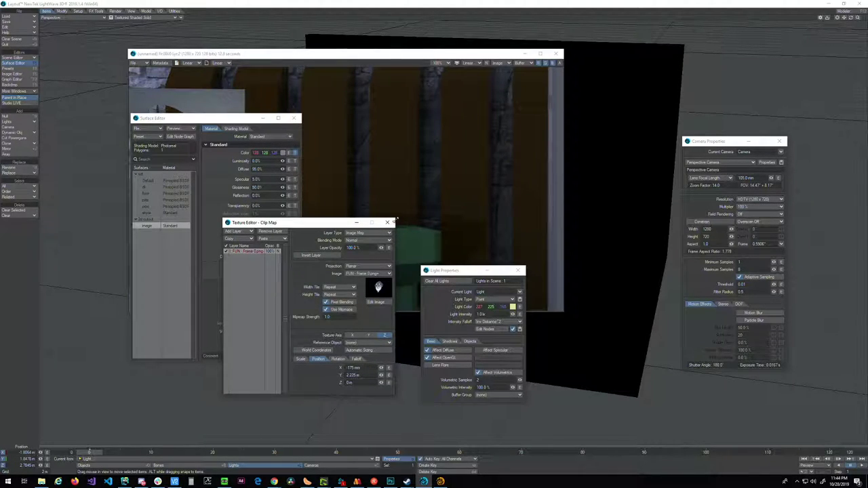
{"action": "left_click", "coordinate": [387, 223]}
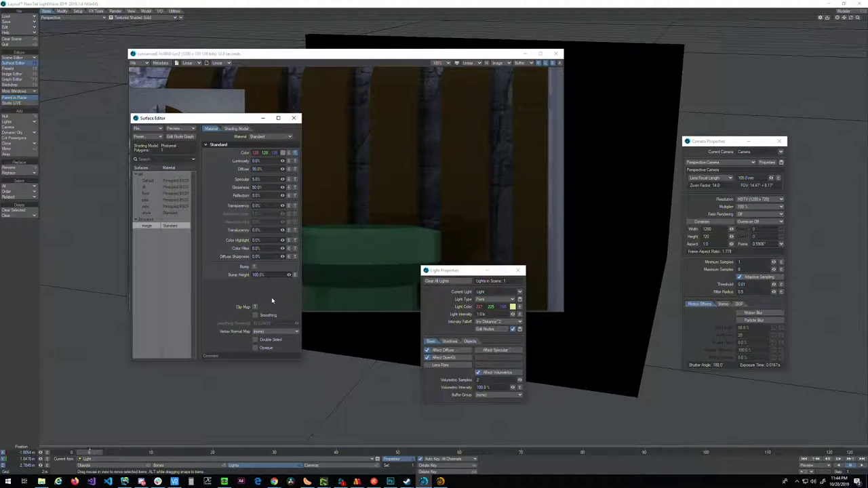
{"action": "key", "text": "F9"}
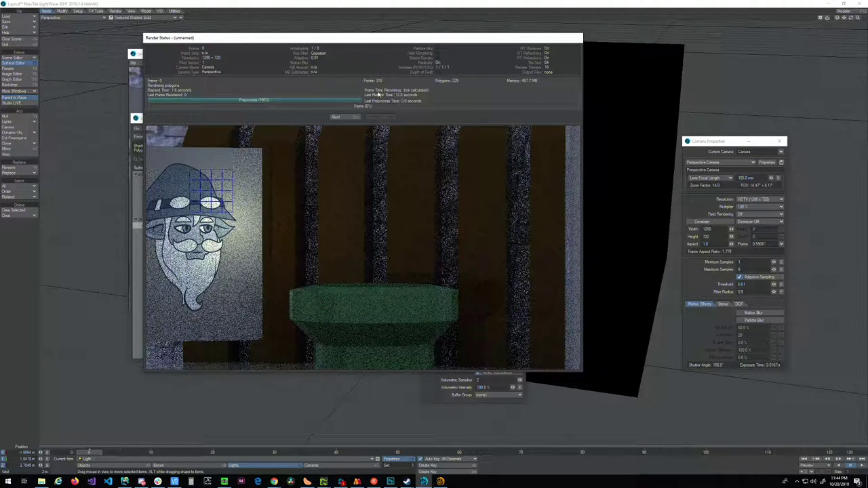
{"action": "left_click", "coordinate": [208, 336]}
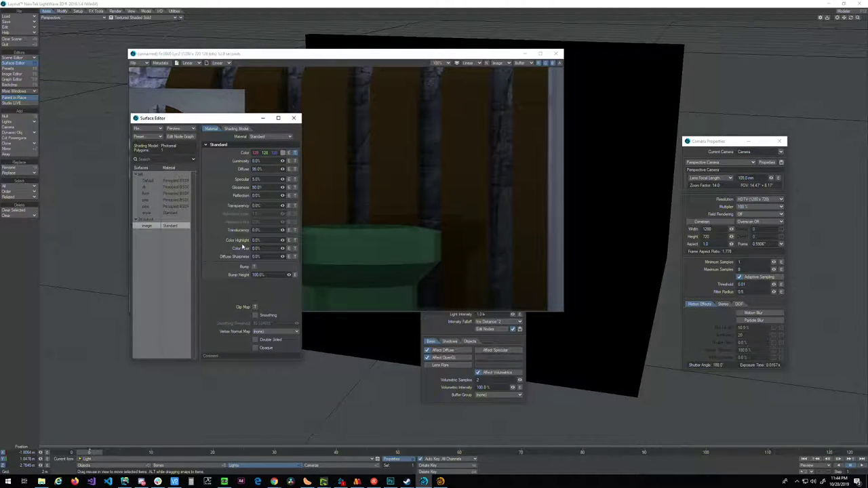
- Copy the image surface's Color texture layer and paste it into the Transparency texture, replacing the current layer
{"action": "left_click", "coordinate": [294, 206]}
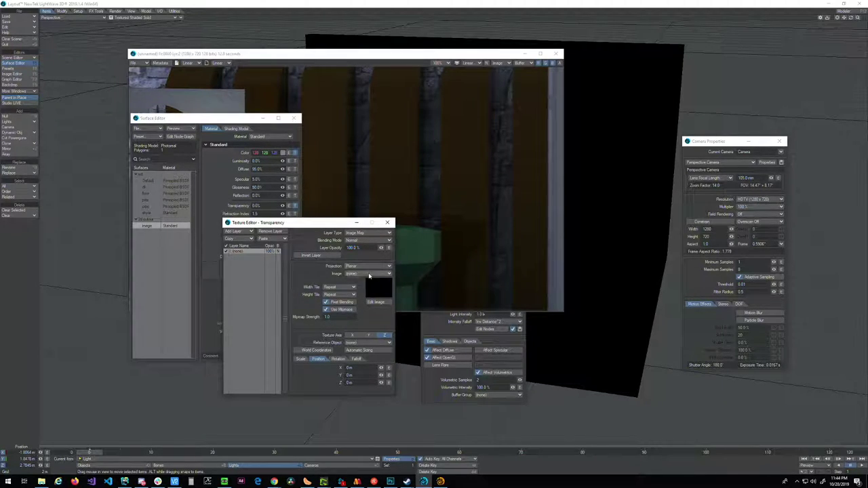
{"action": "left_click_drag", "start_coordinate": [305, 224], "coordinate": [411, 213]}
{"action": "left_click", "coordinate": [295, 153]}
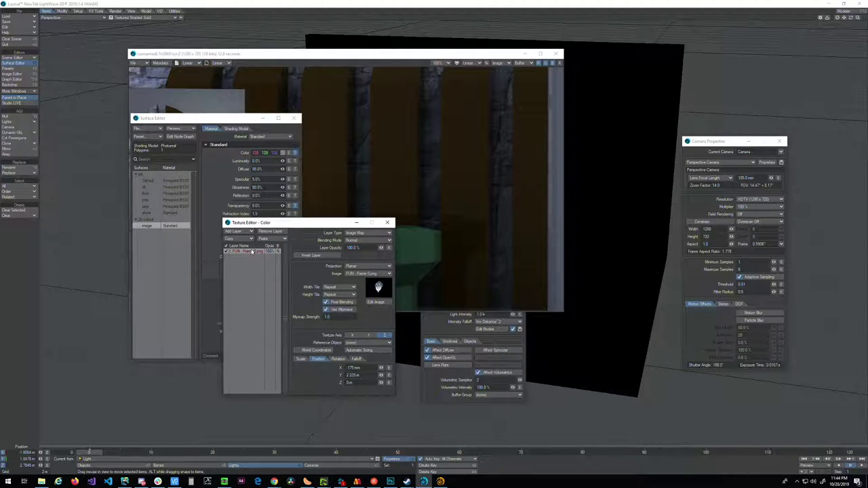
{"action": "left_click", "coordinate": [247, 239]}
{"action": "left_click", "coordinate": [247, 239]}
{"action": "left_click", "coordinate": [294, 205]}
{"action": "left_click", "coordinate": [273, 240]}
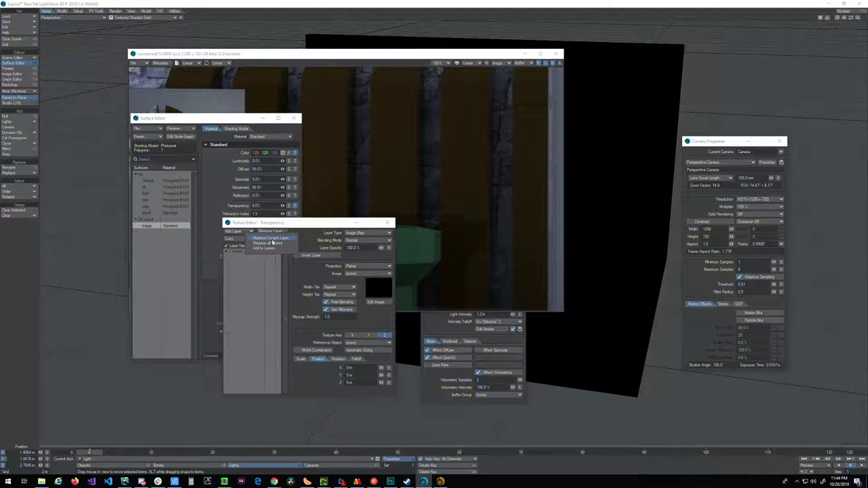
{"action": "left_click", "coordinate": [273, 241]}
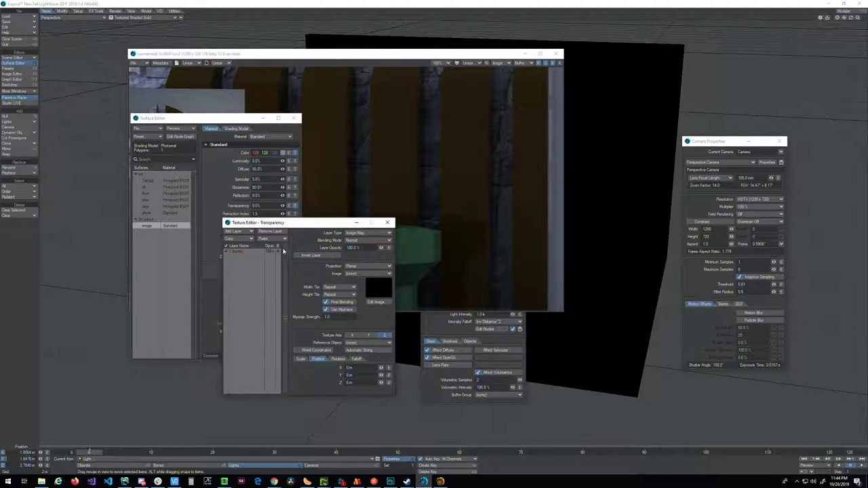
{"action": "left_click", "coordinate": [273, 239]}
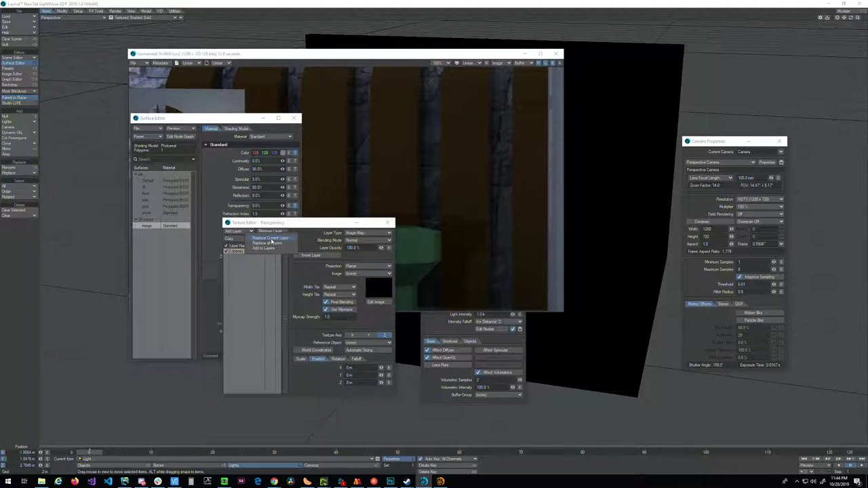
{"action": "left_click", "coordinate": [271, 238]}
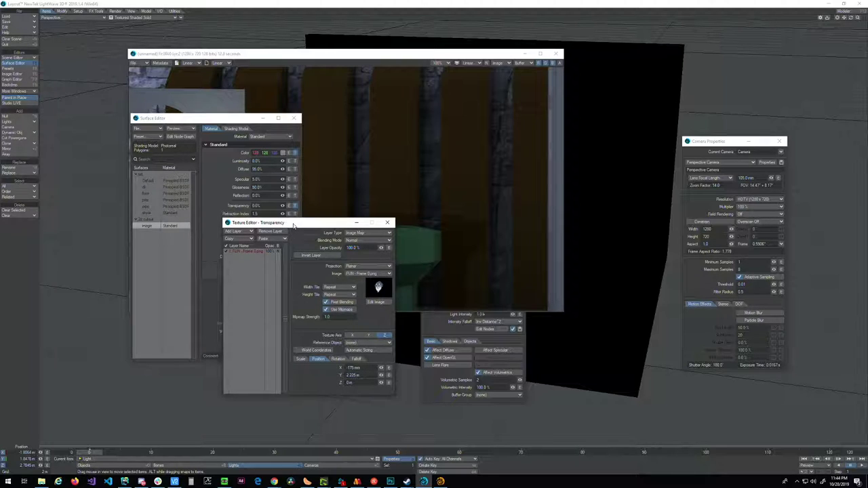
- Test-render the frame with the transparency texture and arrange the windows to compare it with the previous render
{"action": "key", "text": "F9"}
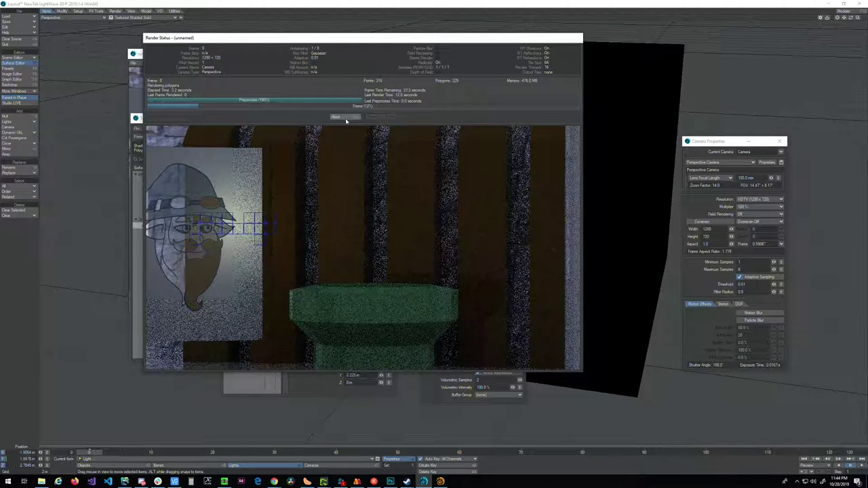
{"action": "left_click_drag", "start_coordinate": [385, 39], "coordinate": [587, 42]}
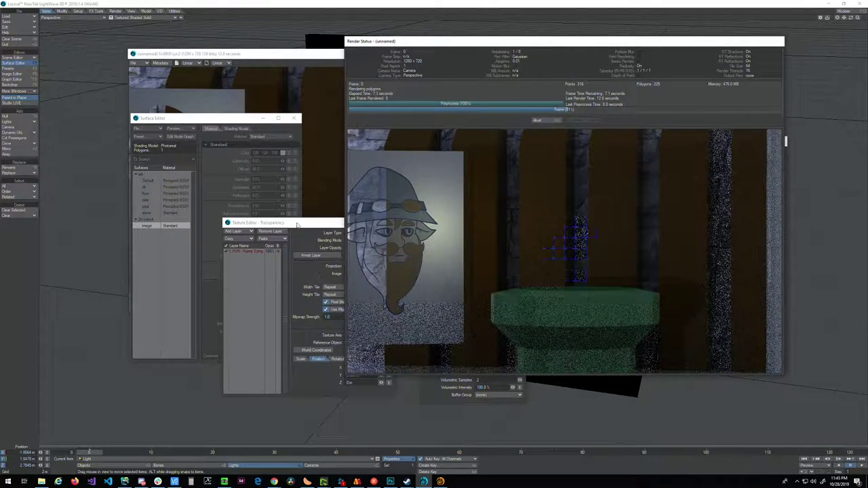
{"action": "left_click_drag", "start_coordinate": [422, 42], "coordinate": [606, 48]}
{"action": "mouse_move", "coordinate": [305, 223]}
{"action": "left_mouse_down"}
{"action": "mouse_move", "coordinate": [261, 231]}
{"action": "mouse_move", "coordinate": [298, 232]}
{"action": "left_mouse_up"}
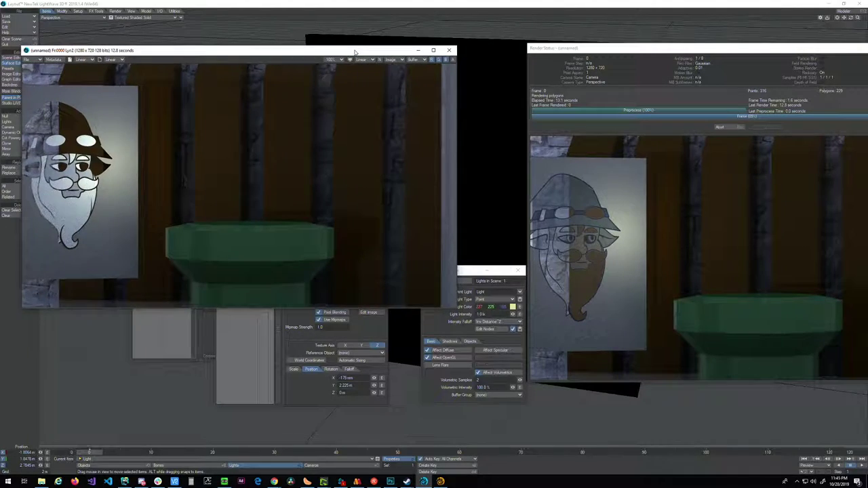
{"action": "left_click", "coordinate": [440, 320]}
{"action": "left_click", "coordinate": [288, 342]}
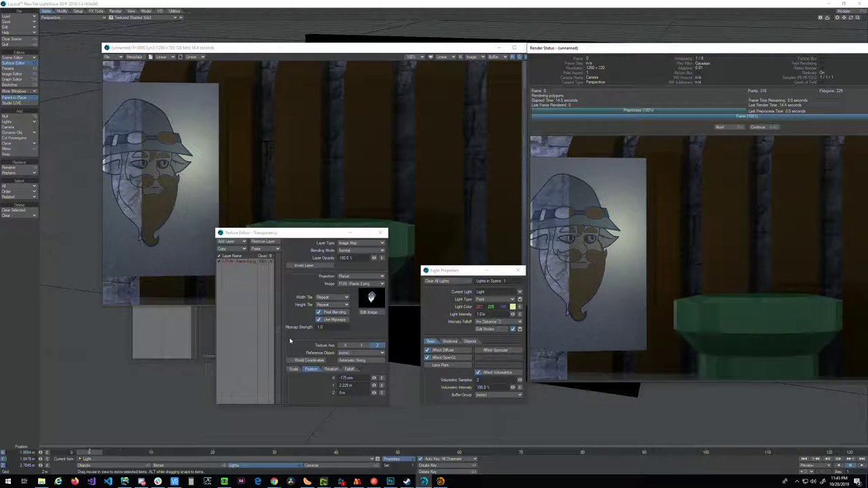
{"action": "left_click", "coordinate": [730, 127]}
- Try the first FUN frame image with its Alpha Channel set to Disabled, then Alpha Only, and test-render the frame
{"action": "left_click", "coordinate": [601, 110]}
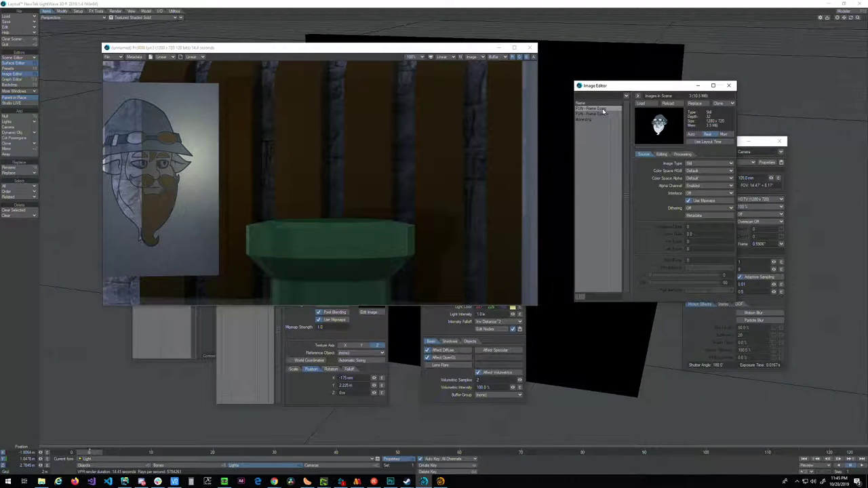
{"action": "left_click", "coordinate": [695, 187]}
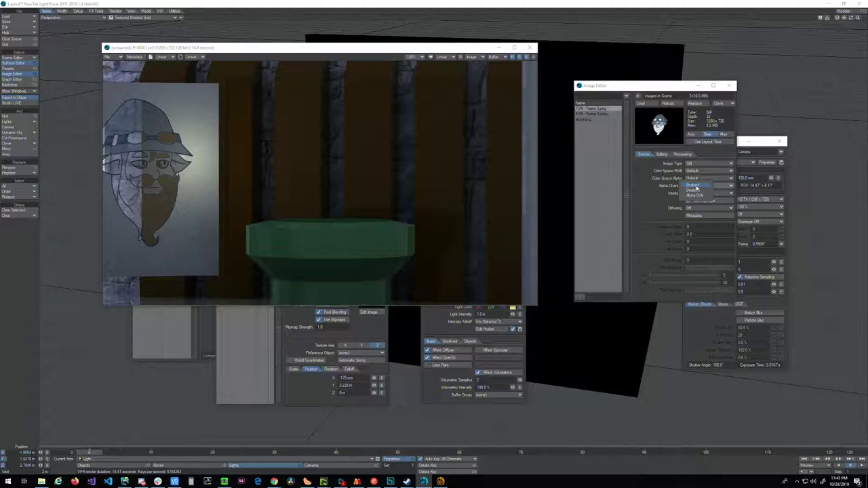
{"action": "left_click", "coordinate": [697, 183]}
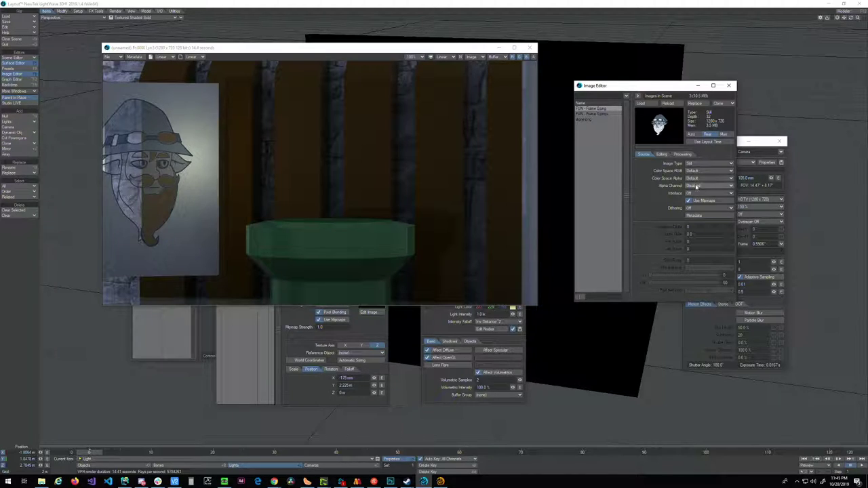
{"action": "left_click", "coordinate": [696, 187]}
{"action": "left_click", "coordinate": [695, 191]}
{"action": "key", "text": "F9"}
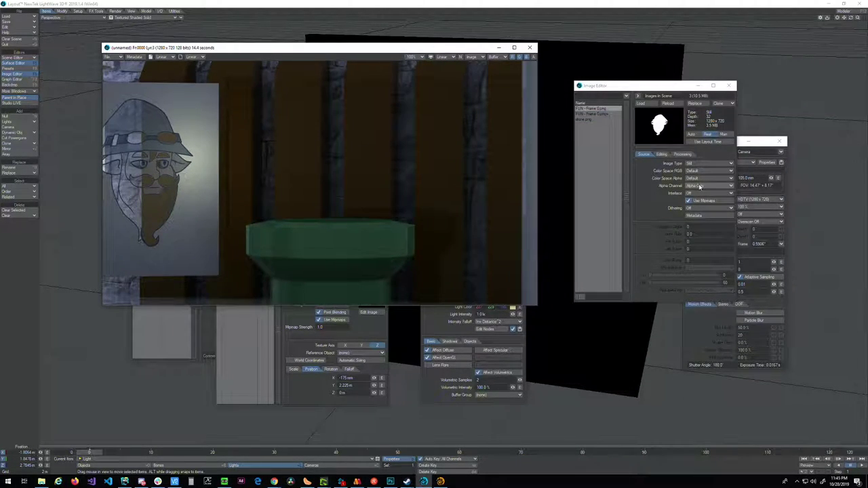
- Turn on Invert for the alpha-only image and test-render the frame, then abort
{"action": "left_click", "coordinate": [661, 153]}
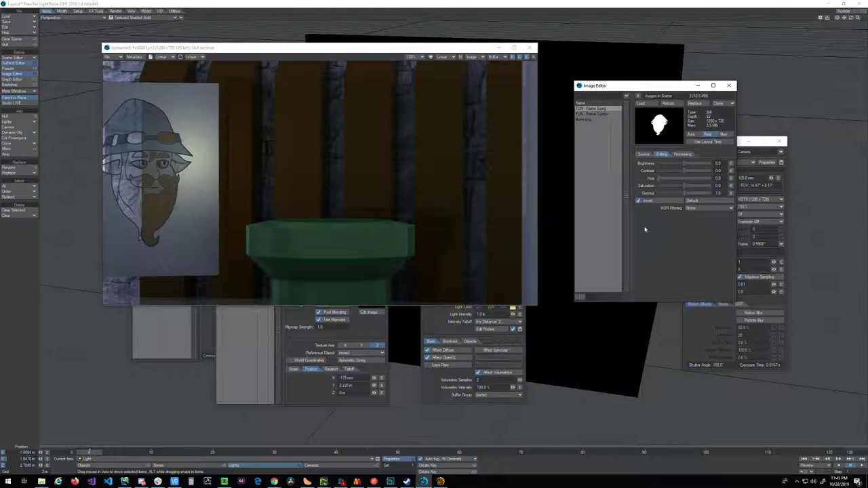
{"action": "key", "text": "F9"}
{"action": "left_click", "coordinate": [618, 127]}
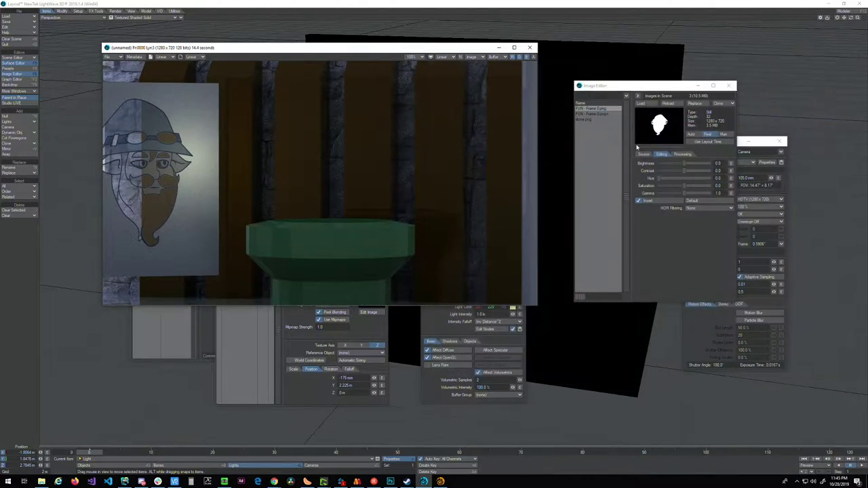
- Set the inverted image's Alpha Channel to Enabled and test-render the frame, then abort
{"action": "left_click", "coordinate": [642, 154]}
{"action": "left_click", "coordinate": [697, 186]}
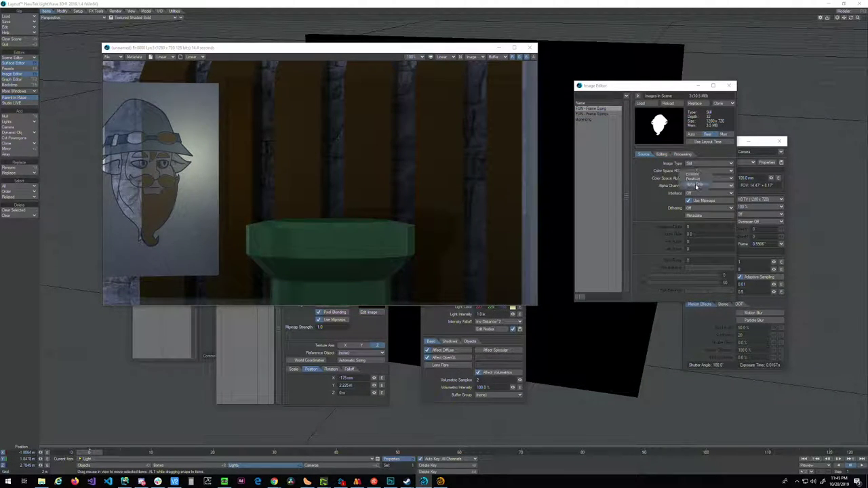
{"action": "left_click", "coordinate": [695, 177]}
{"action": "key", "text": "F9"}
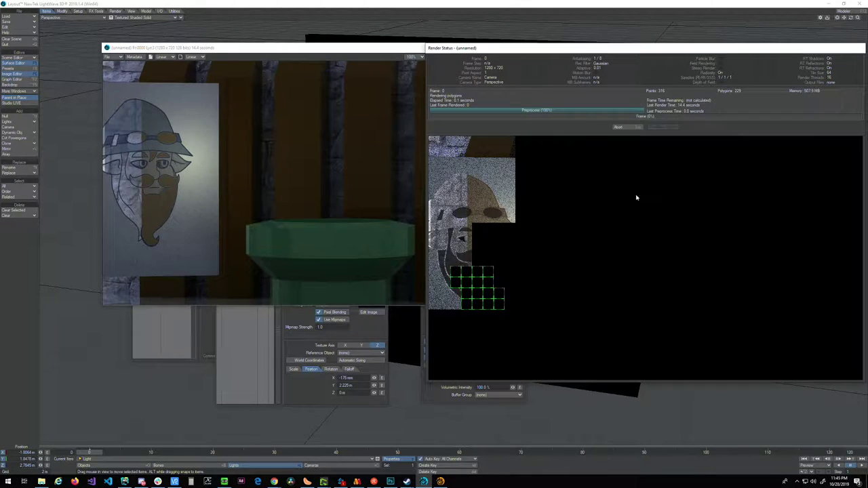
{"action": "left_click", "coordinate": [616, 127]}
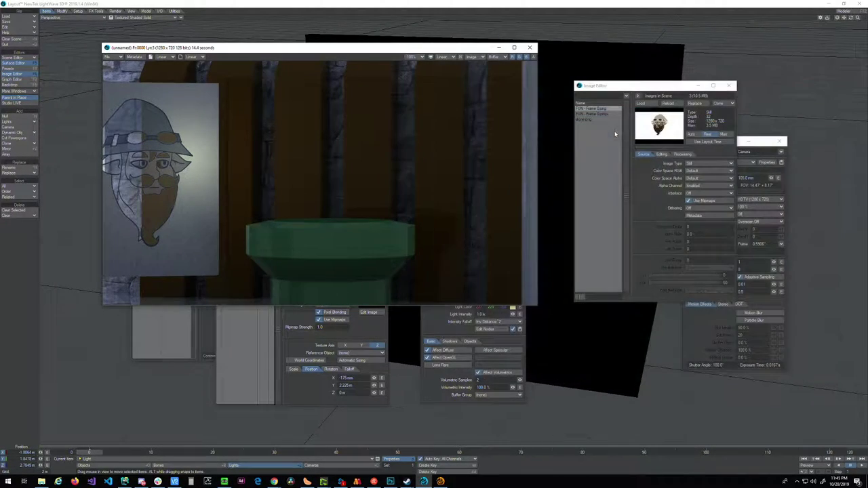
- Set the inverted image's Alpha Channel to Disabled and test-render the frame, then abort
{"action": "left_click", "coordinate": [712, 185]}
{"action": "left_click", "coordinate": [711, 184]}
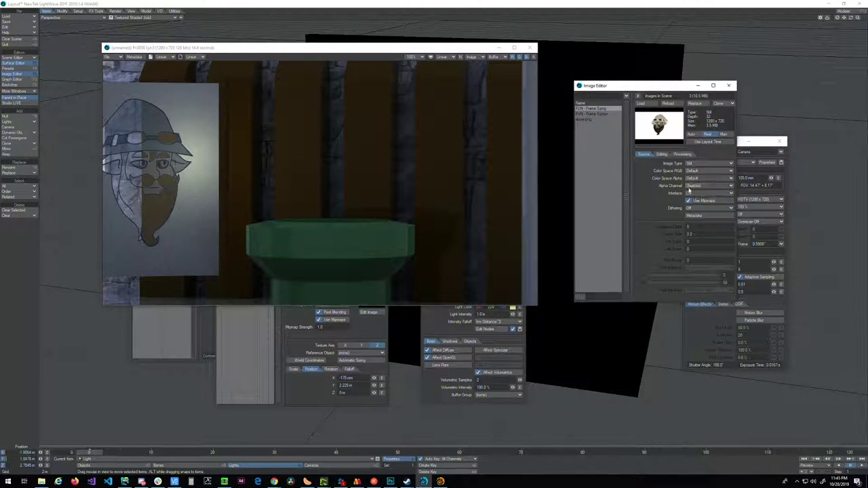
{"action": "key", "text": "F9"}
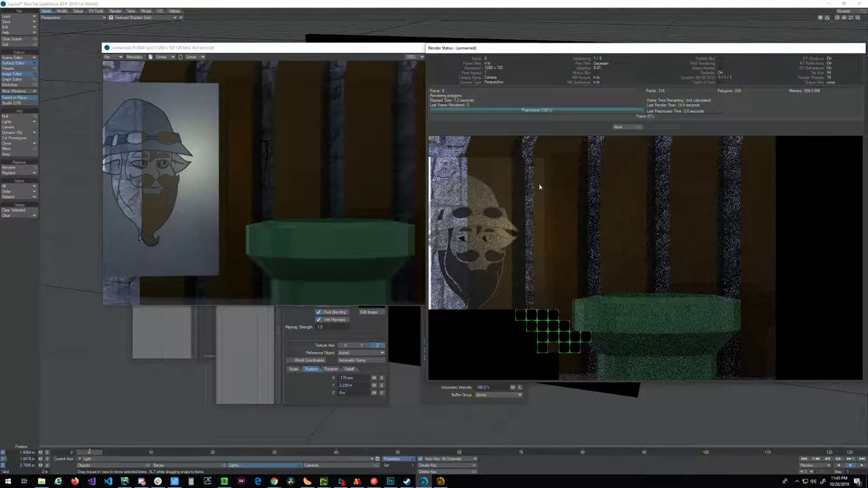
{"action": "left_click", "coordinate": [622, 127]}
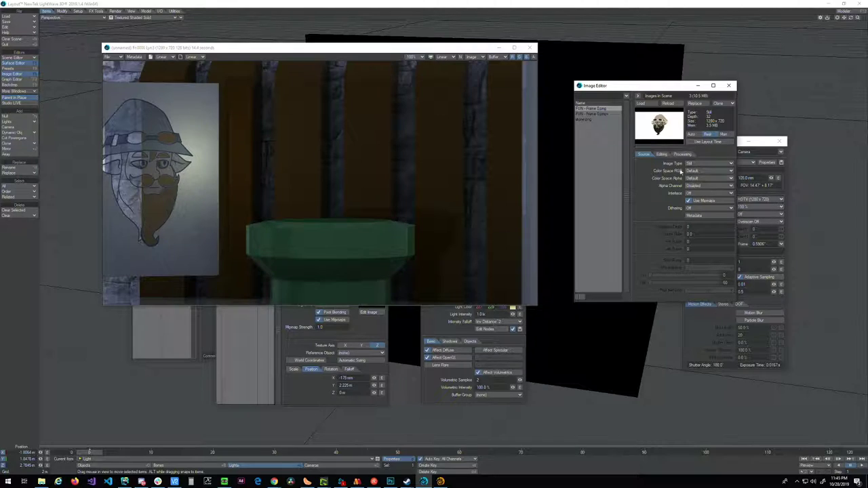
- Turn off Invert for the first FUN frame image and test-render the frame, then abort
{"action": "left_click", "coordinate": [661, 154]}
{"action": "left_click", "coordinate": [648, 201]}
{"action": "key", "text": "F9"}
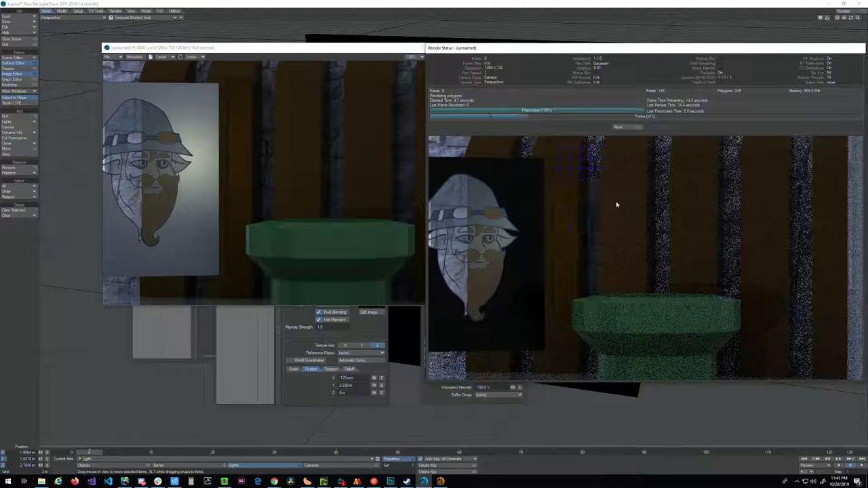
{"action": "left_click", "coordinate": [618, 127]}
{"action": "left_click", "coordinate": [652, 253]}
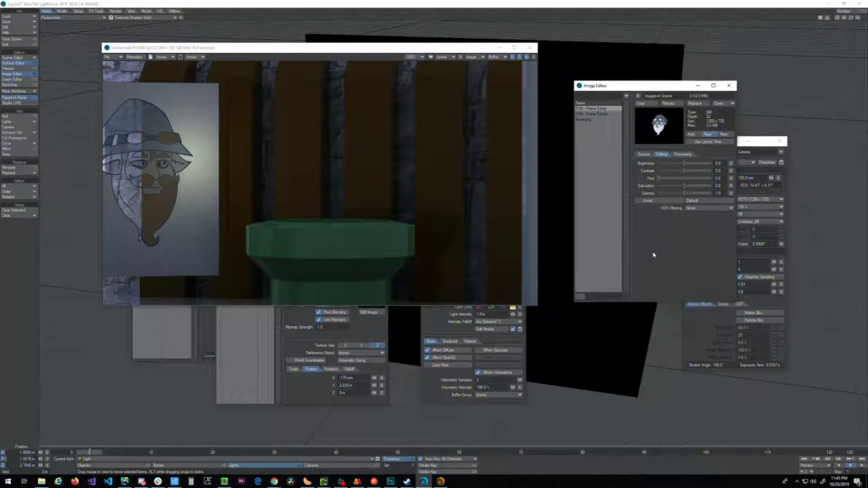
- Switch to Moho, render a preview of the bearded head, and close the render window
{"action": "left_click", "coordinate": [357, 481]}
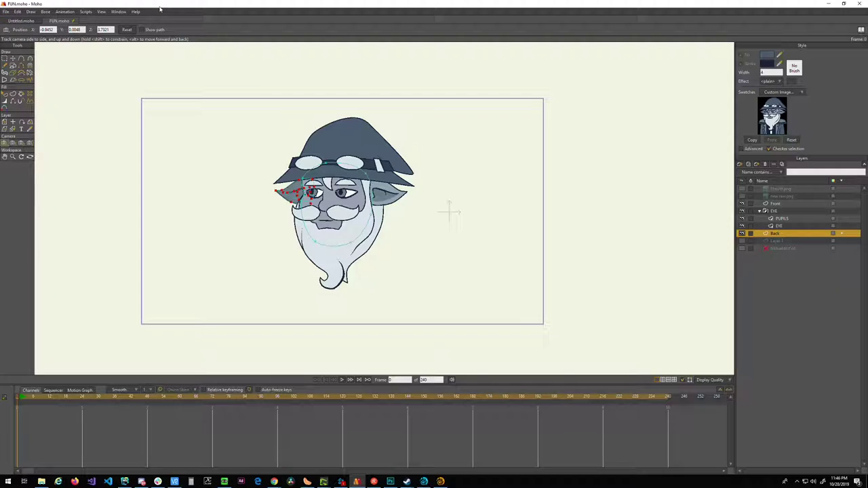
{"action": "key", "text": "ctrl+r"}
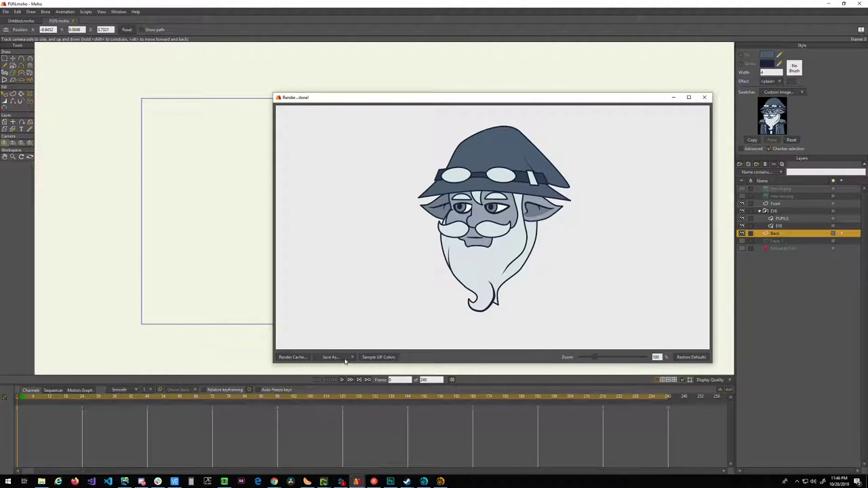
{"action": "left_click", "coordinate": [345, 358]}
{"action": "left_click", "coordinate": [704, 97]}
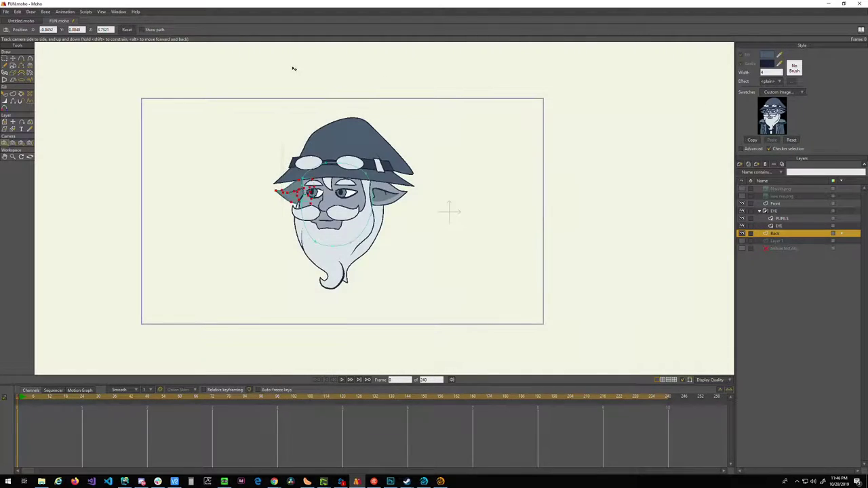
- Examine the categories of Moho's Preferences from General through Appearance, then close the dialog
{"action": "left_click", "coordinate": [6, 11]}
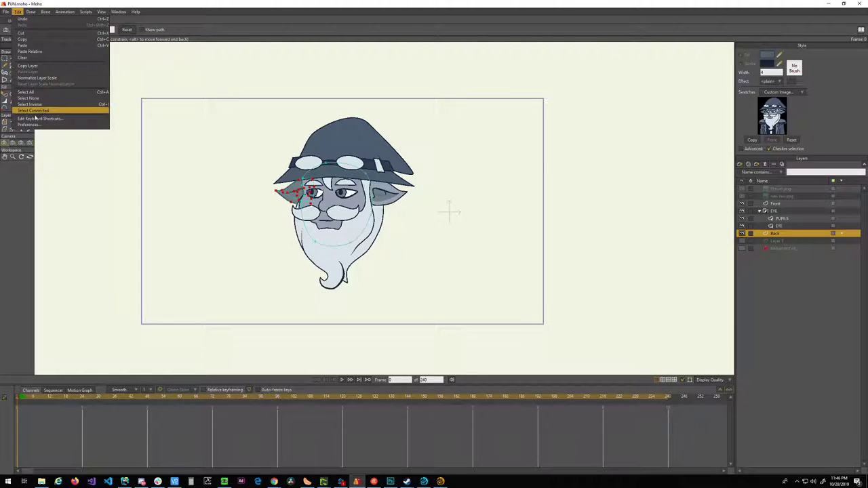
{"action": "left_click", "coordinate": [30, 126]}
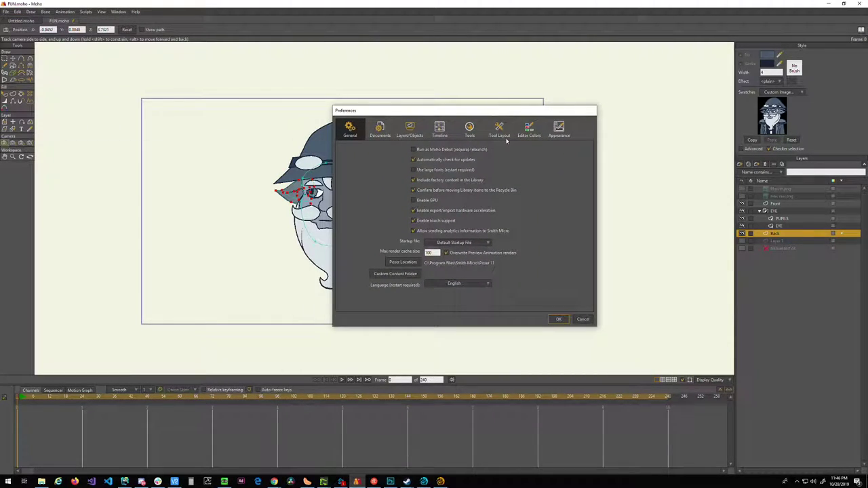
{"action": "left_click", "coordinate": [380, 129]}
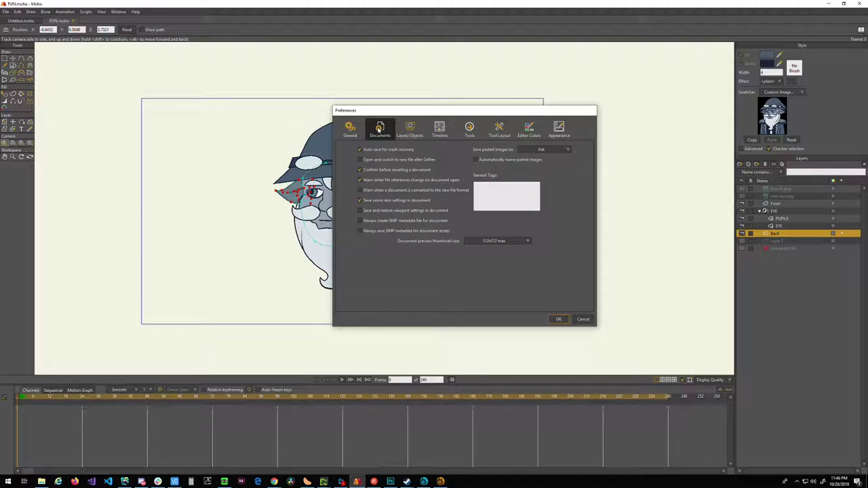
{"action": "left_click", "coordinate": [410, 130]}
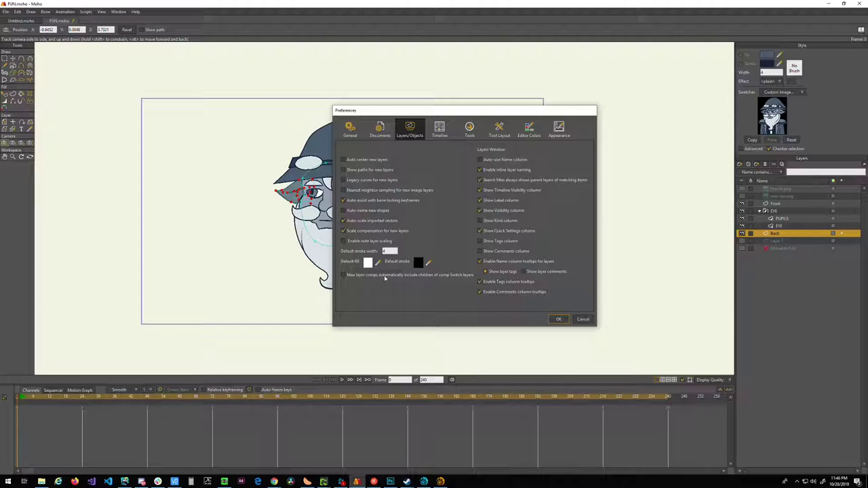
{"action": "left_click", "coordinate": [439, 128]}
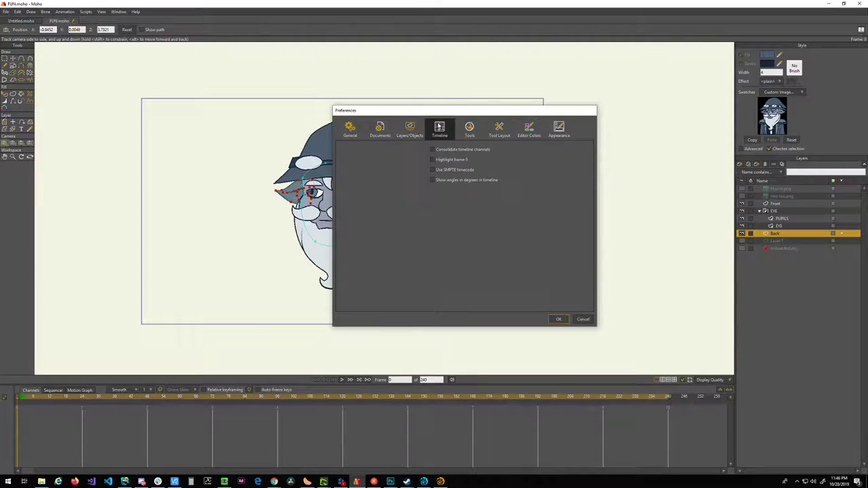
{"action": "left_click", "coordinate": [439, 160]}
{"action": "left_click", "coordinate": [467, 130]}
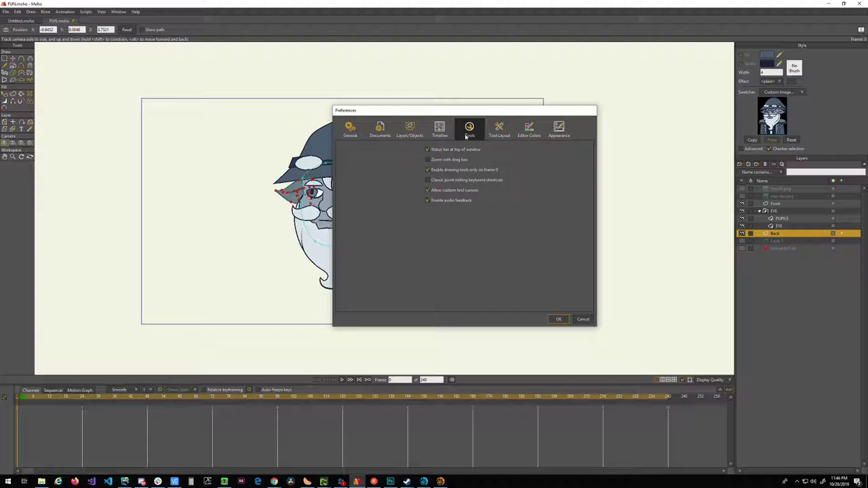
{"action": "left_click", "coordinate": [499, 130]}
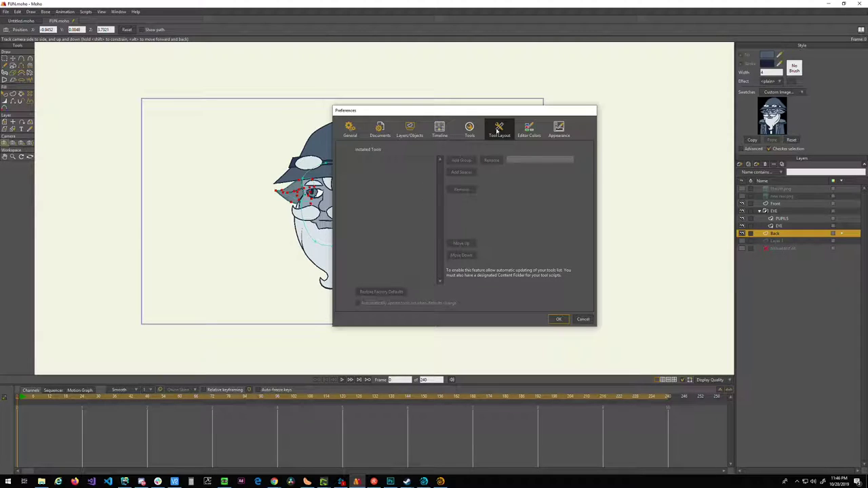
{"action": "left_click", "coordinate": [529, 132]}
{"action": "left_click", "coordinate": [559, 131]}
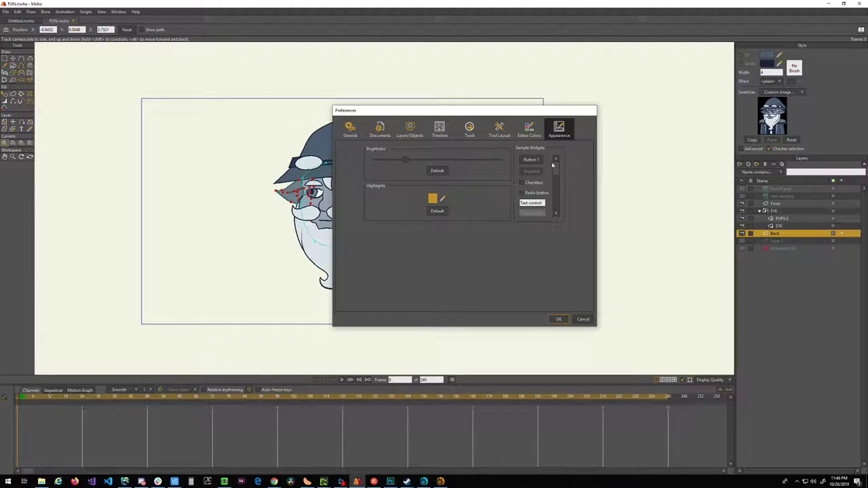
{"action": "left_click", "coordinate": [559, 318]}
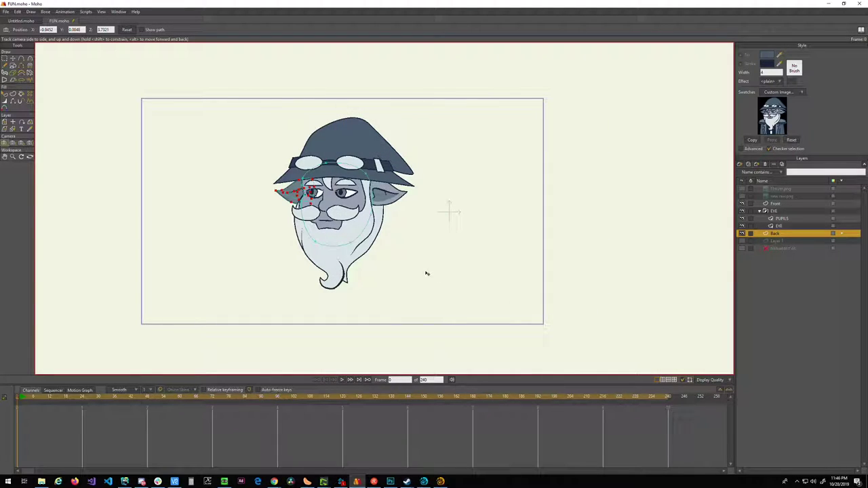
- Switch back from Moho to the Image Editor in LightWave
{"action": "left_click", "coordinate": [828, 3]}
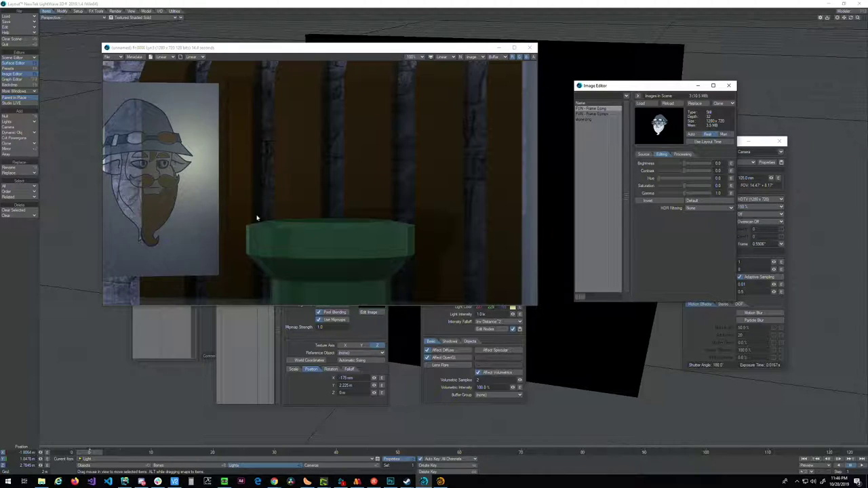
{"action": "left_click", "coordinate": [274, 482]}
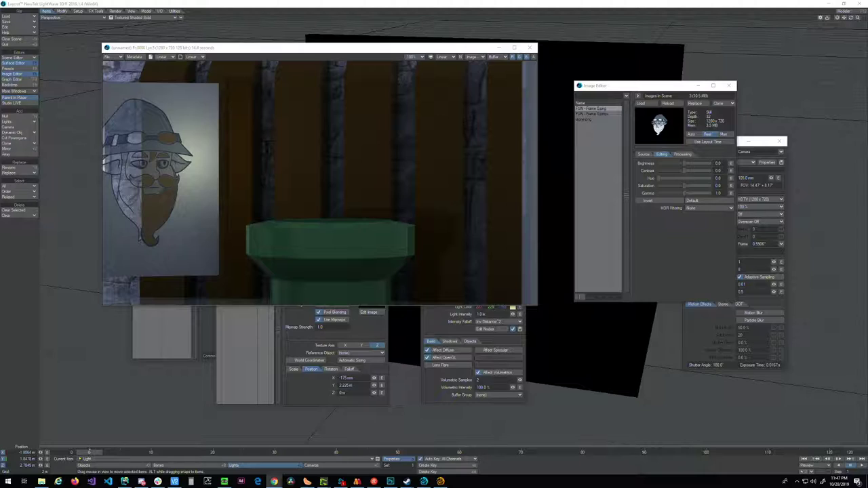
{"action": "left_click", "coordinate": [643, 237]}
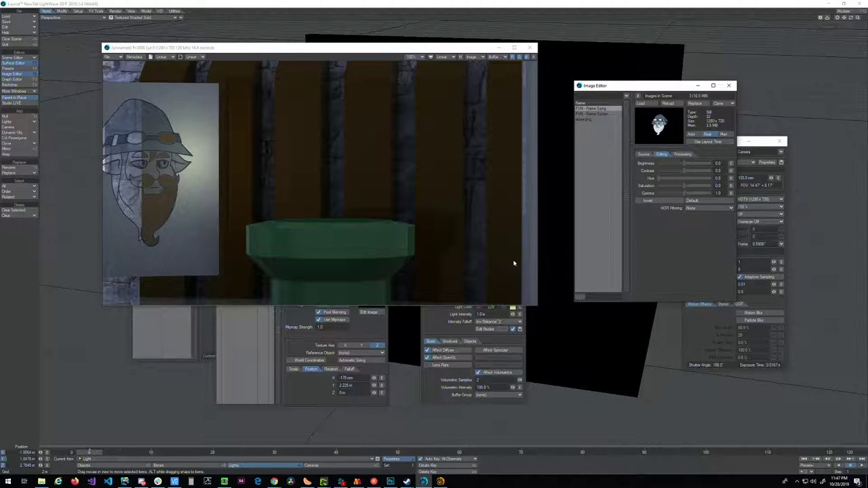
- Set the first FUN frame image's Alpha Channel back to Enabled and test-render the frame, then abort
{"action": "left_click", "coordinate": [602, 107]}
{"action": "left_click", "coordinate": [643, 155]}
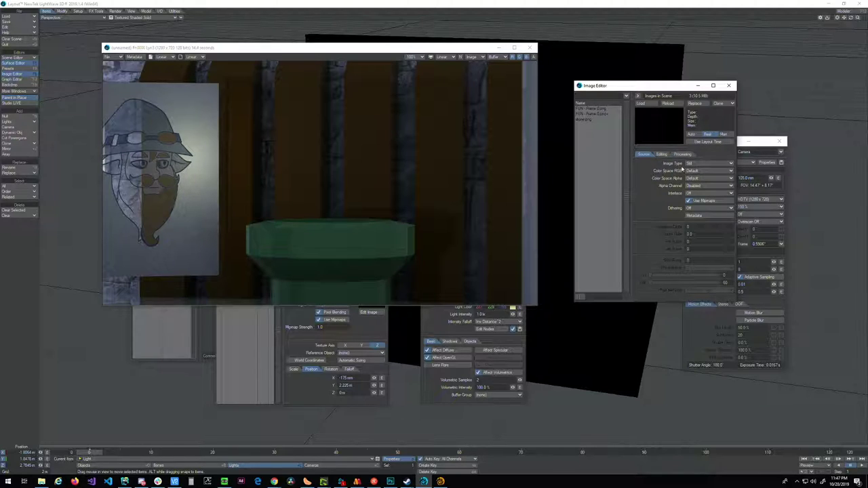
{"action": "left_click", "coordinate": [698, 185]}
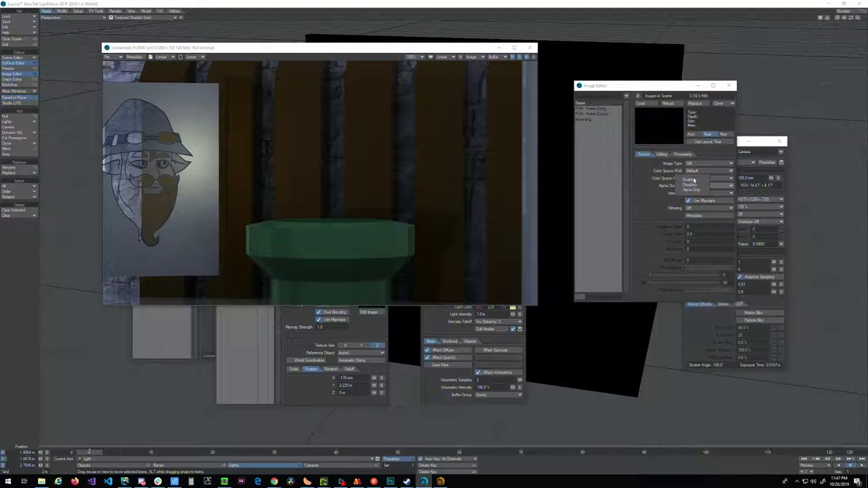
{"action": "left_click", "coordinate": [691, 180]}
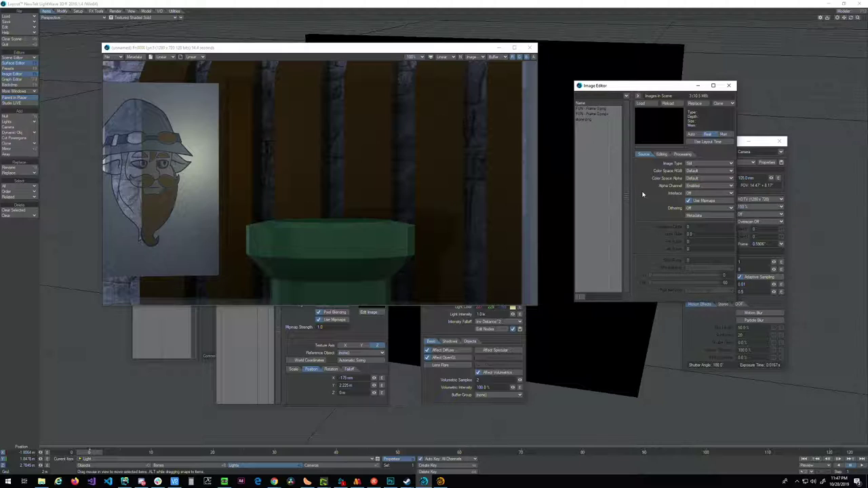
{"action": "left_click", "coordinate": [595, 110]}
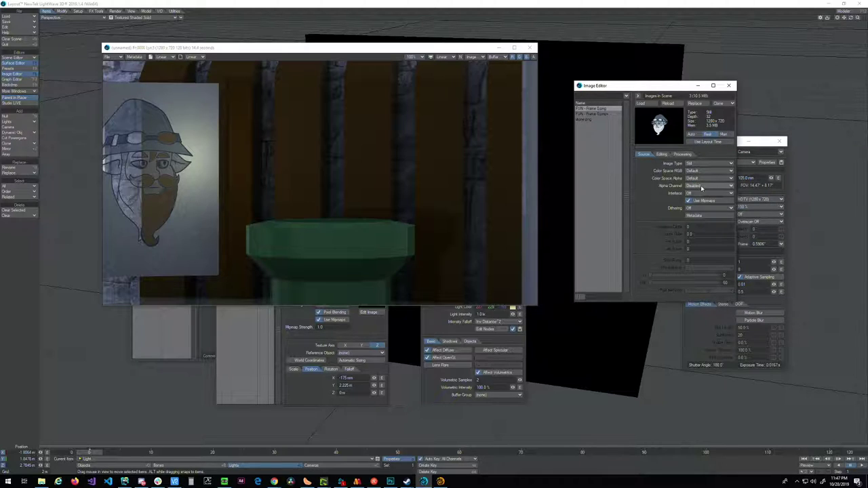
{"action": "left_click", "coordinate": [701, 185]}
{"action": "left_click", "coordinate": [691, 181]}
{"action": "key", "text": "F9"}
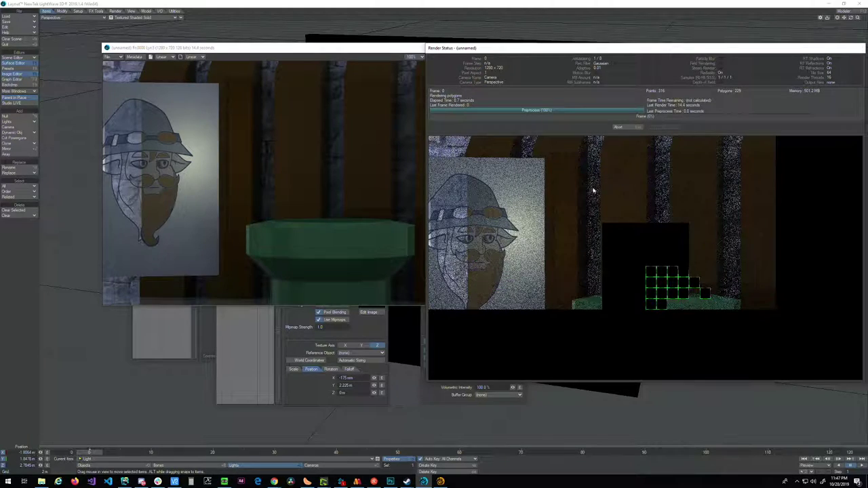
{"action": "left_click", "coordinate": [628, 129]}
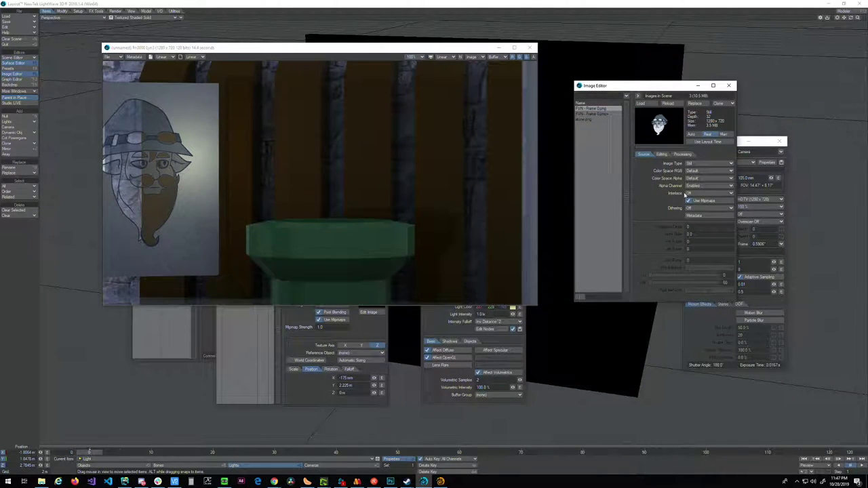
- Close the Image Editor and the previous render, then test-render the frame again and abort it
{"action": "left_click", "coordinate": [728, 85]}
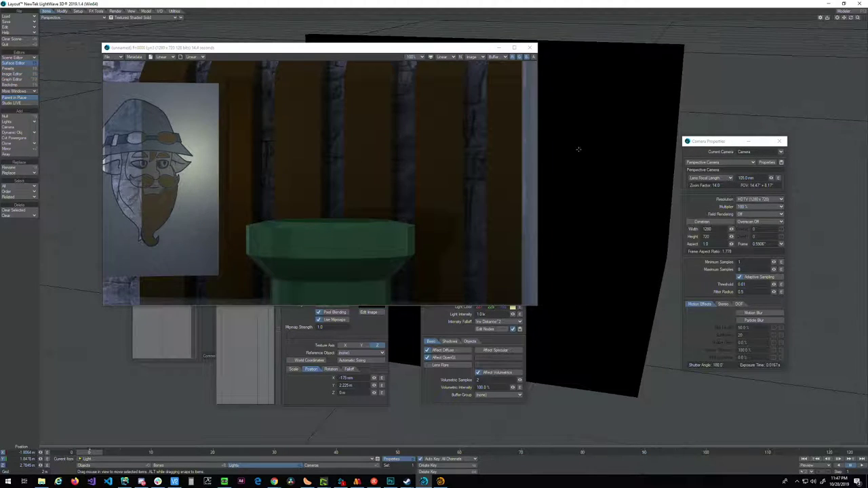
{"action": "left_click", "coordinate": [438, 318]}
{"action": "left_click_drag", "start_coordinate": [394, 50], "coordinate": [694, 34]}
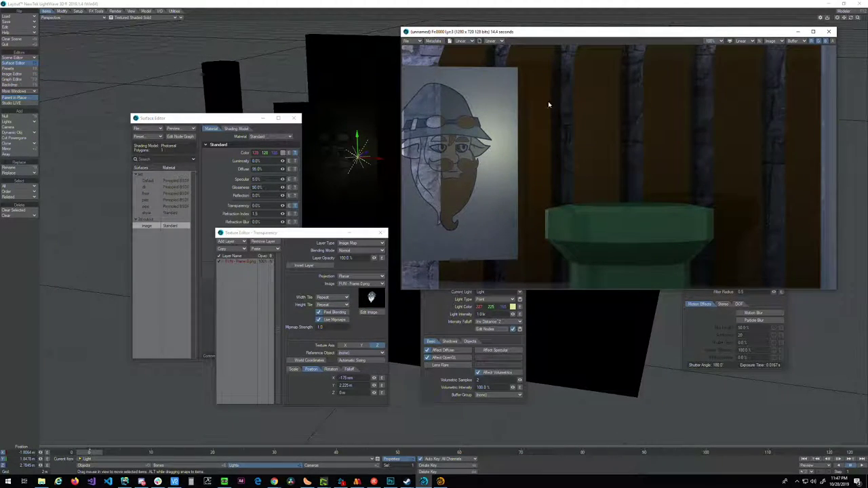
{"action": "left_click", "coordinate": [827, 32]}
{"action": "left_click_drag", "start_coordinate": [324, 237], "coordinate": [312, 226]}
{"action": "key", "text": "F9"}
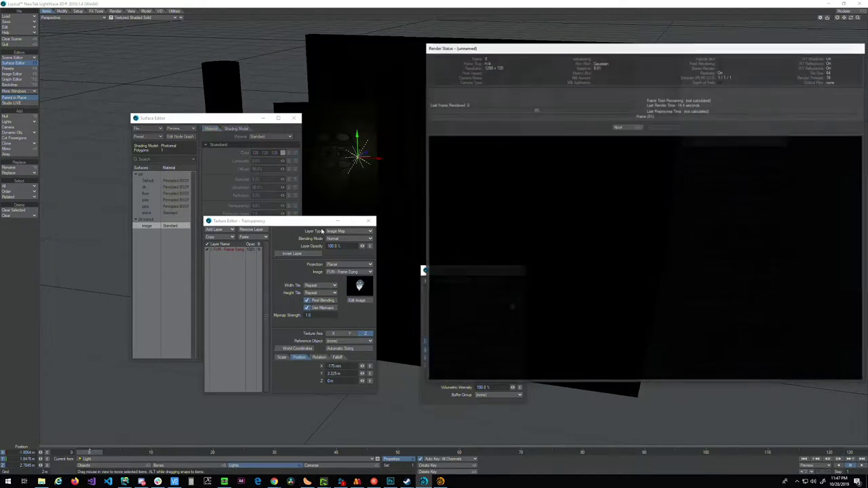
{"action": "left_click", "coordinate": [622, 126]}
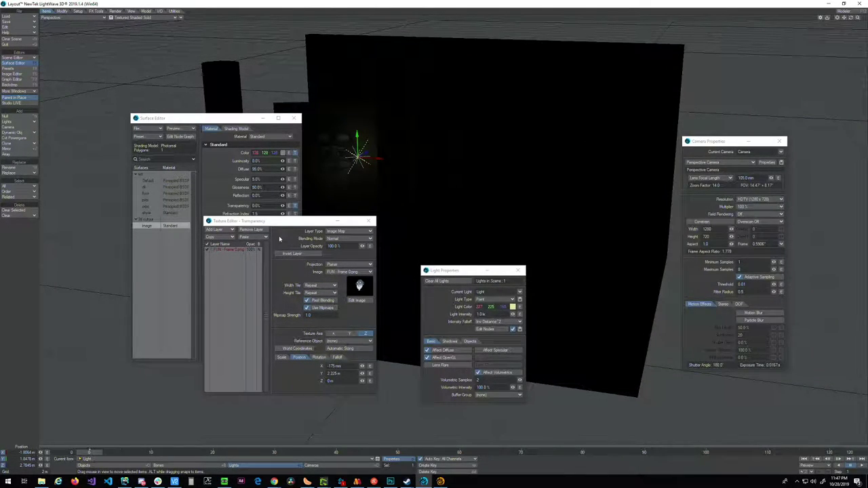
- Remove the Transparency texture from the cutout's image surface, then test-render the frame and abort
{"action": "left_click", "coordinate": [369, 221]}
{"action": "left_click", "coordinate": [295, 207], "text": "shift"}
{"action": "key", "text": "F9"}
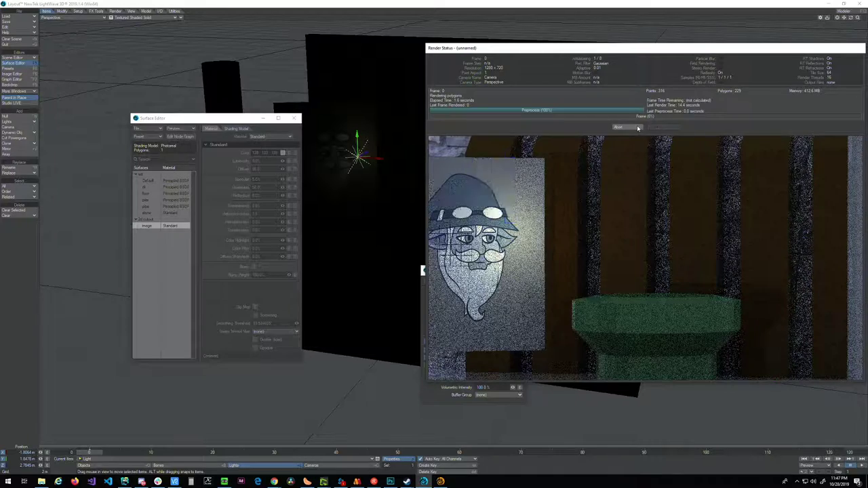
{"action": "left_click", "coordinate": [638, 127]}
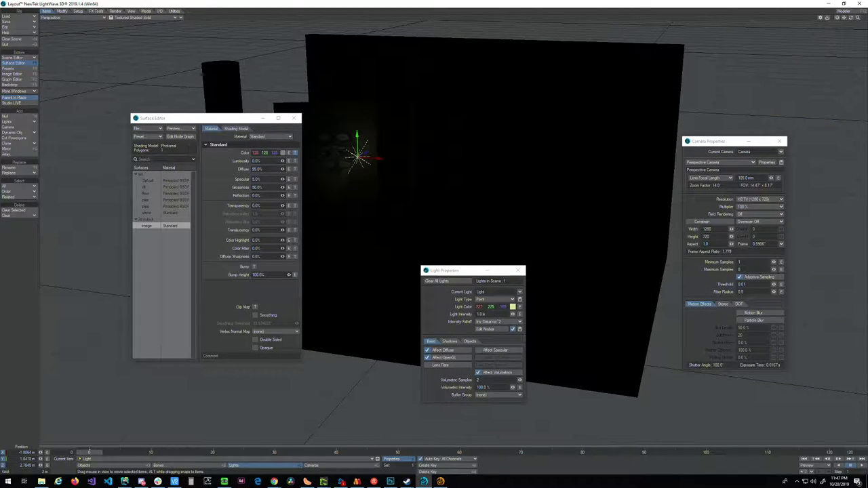
{"action": "key", "text": "alt+Tab"}
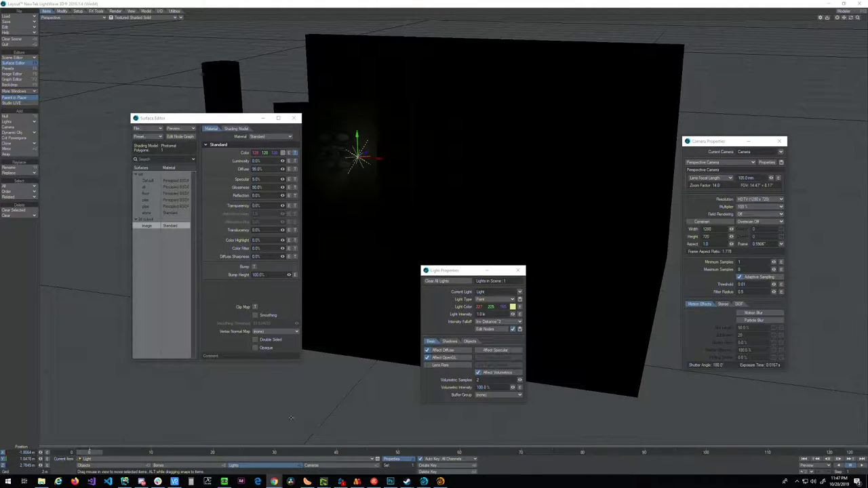
{"action": "left_click", "coordinate": [224, 318]}
{"action": "key", "text": "o"}
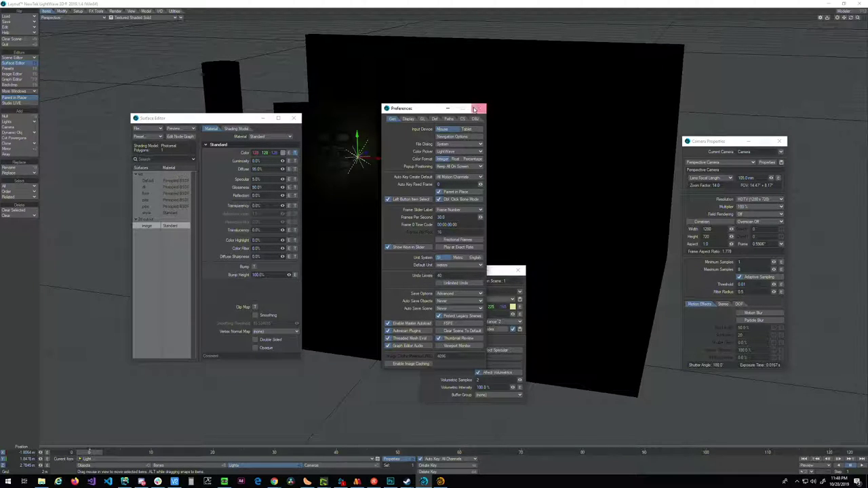
{"action": "left_click", "coordinate": [478, 108]}
- Select the 2d cutout object and open its Object Properties
{"action": "left_click_drag", "start_coordinate": [221, 120], "coordinate": [198, 106]}
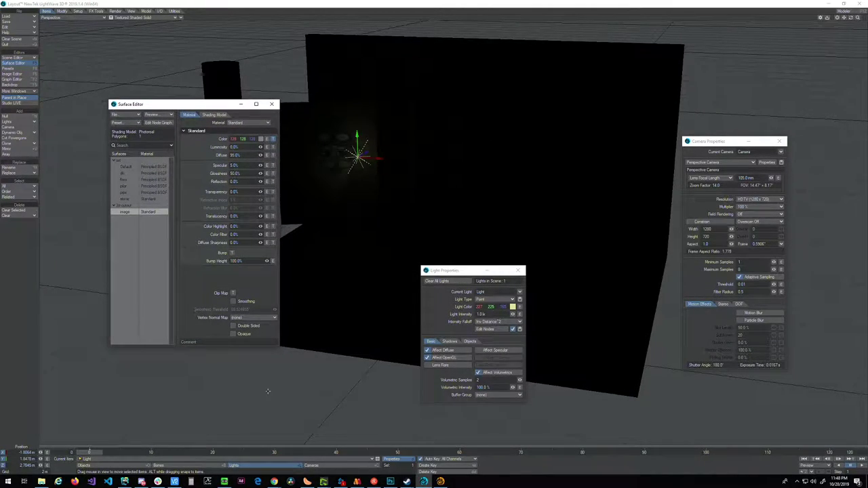
{"action": "left_click", "coordinate": [92, 465]}
{"action": "key", "text": "o"}
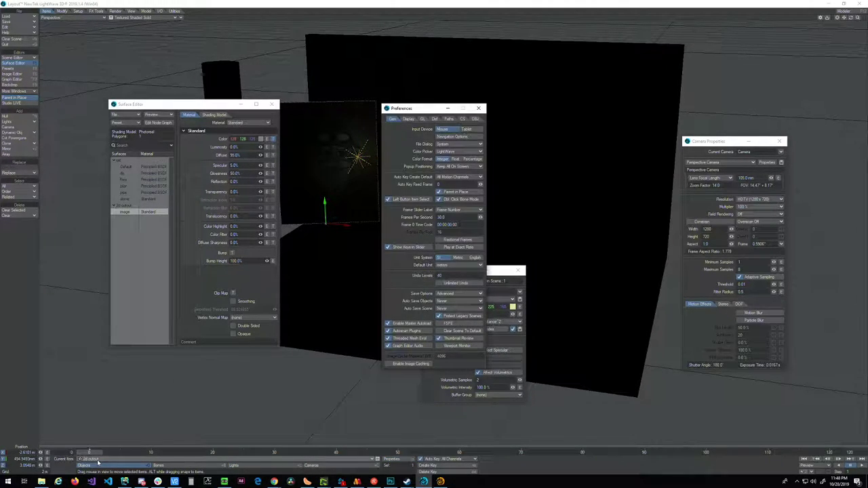
{"action": "key", "text": "o"}
{"action": "key", "text": "p"}
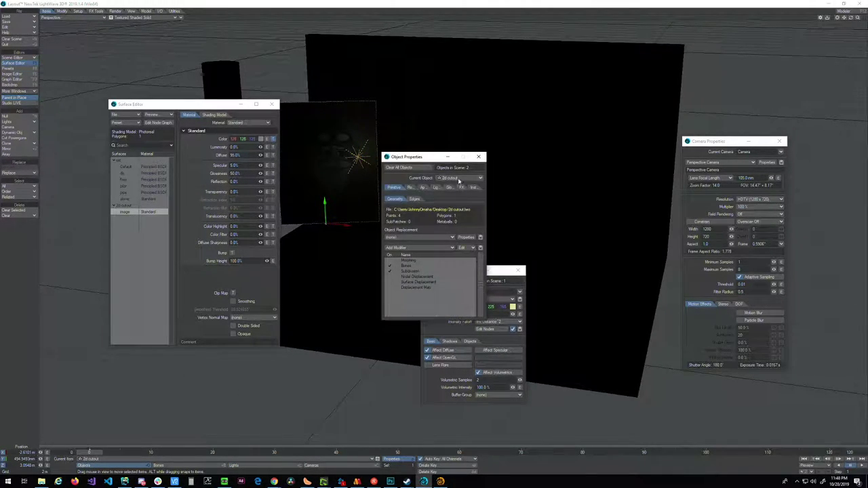
{"action": "left_click_drag", "start_coordinate": [431, 156], "coordinate": [410, 97]}
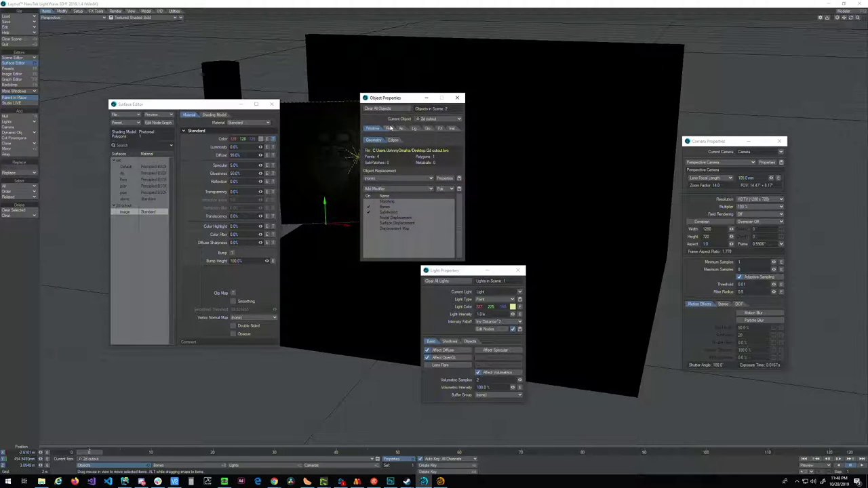
- Add an object-level Clip Map texture to the 2d cutout using the second FUN frame image
{"action": "left_click", "coordinate": [390, 128]}
{"action": "left_click", "coordinate": [417, 138]}
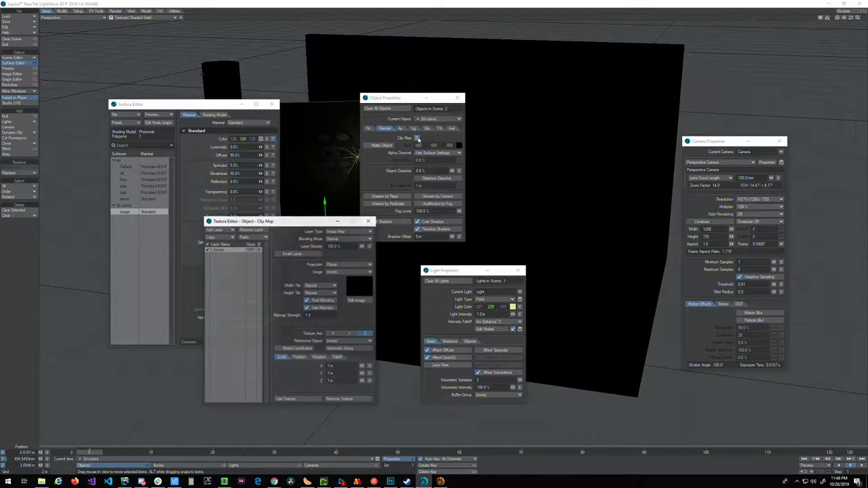
{"action": "left_click", "coordinate": [341, 272]}
{"action": "left_click", "coordinate": [339, 298]}
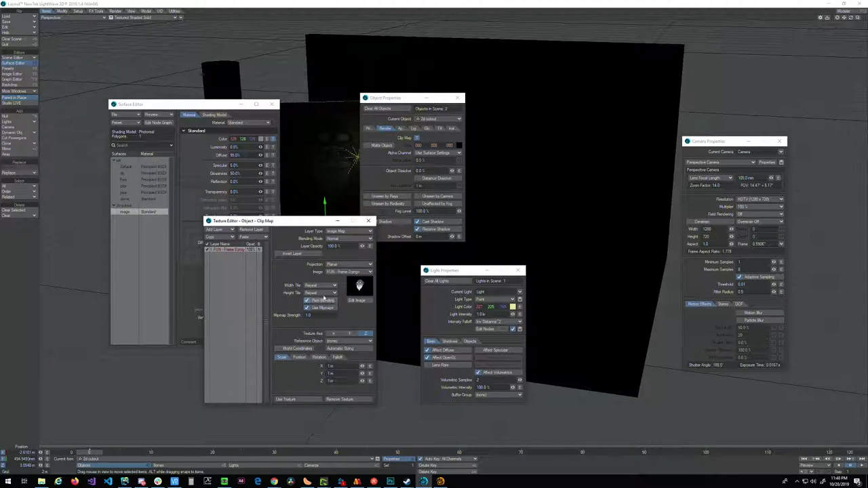
- Set the clip map image's Alpha Channel to Alpha Only, then test-render the frame and abort
{"action": "left_click", "coordinate": [357, 300]}
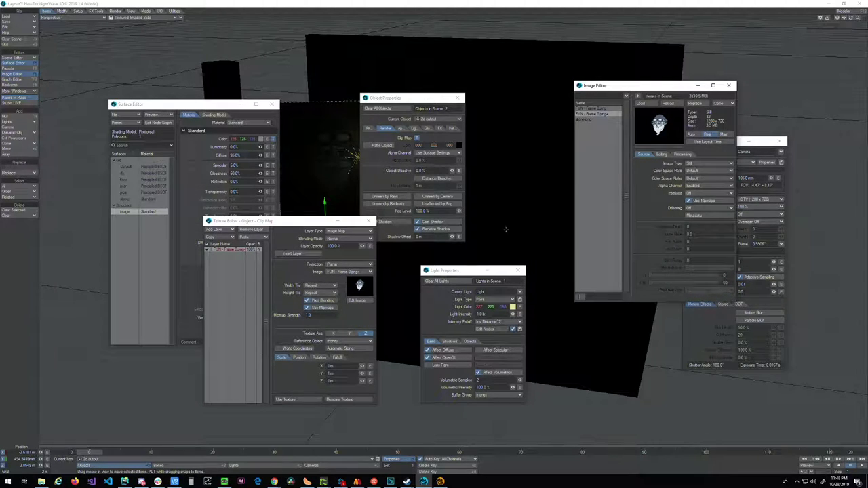
{"action": "left_click", "coordinate": [699, 178]}
{"action": "left_click", "coordinate": [667, 181]}
{"action": "left_click", "coordinate": [697, 187]}
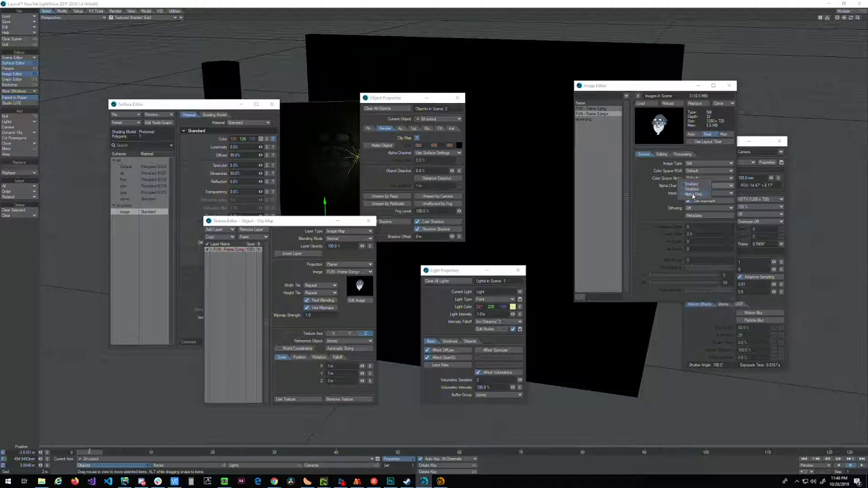
{"action": "left_click", "coordinate": [695, 195]}
{"action": "key", "text": "F9"}
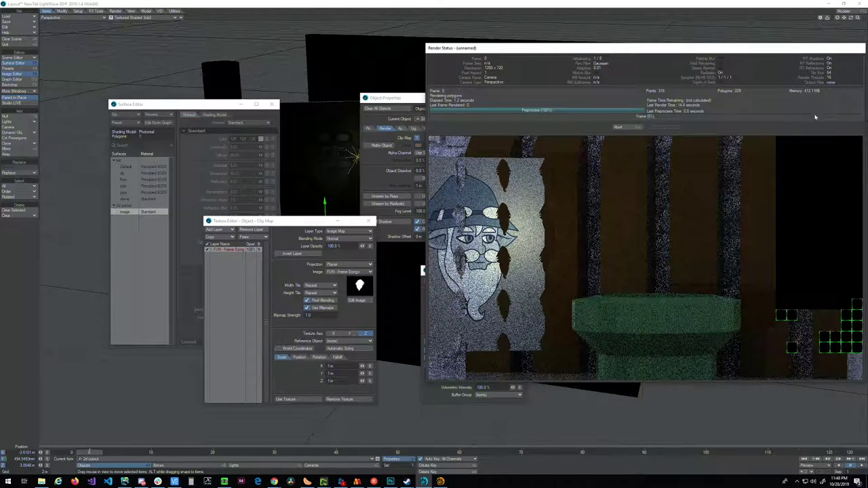
{"action": "left_click", "coordinate": [637, 128]}
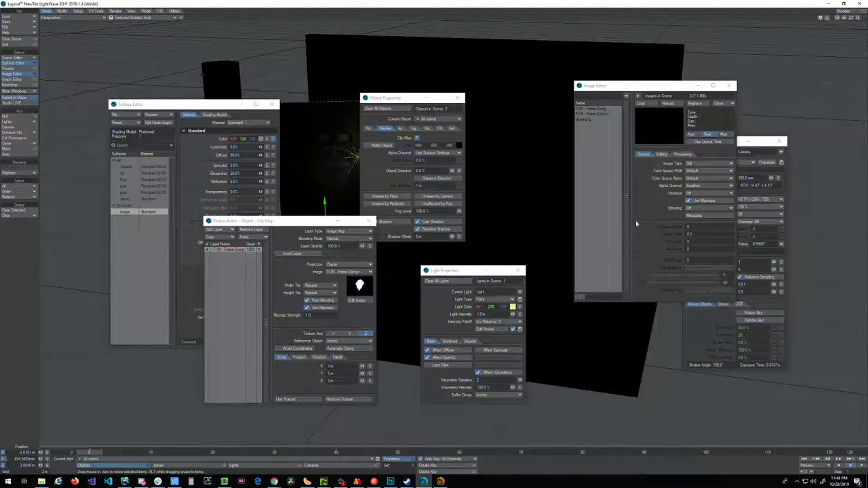
- Copy the surface's Color texture layer over the object's Clip Map layer, apply the texture, then test-render and abort
{"action": "left_click", "coordinate": [273, 269]}
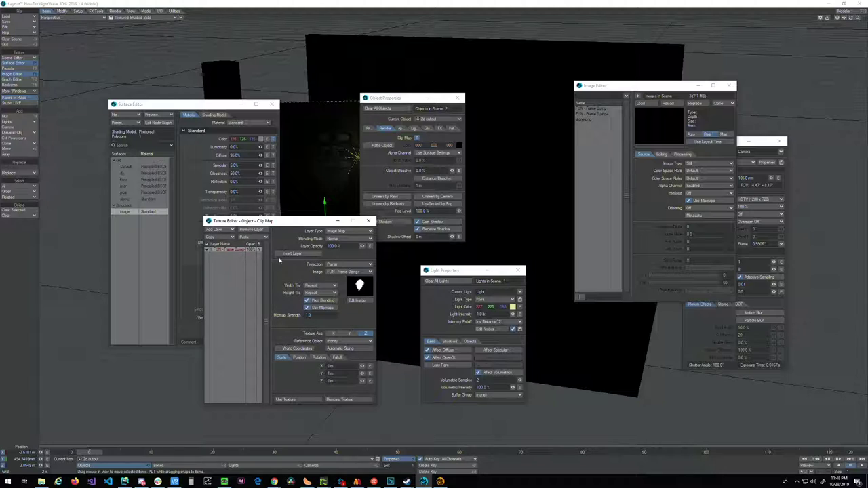
{"action": "left_click_drag", "start_coordinate": [255, 224], "coordinate": [368, 238]}
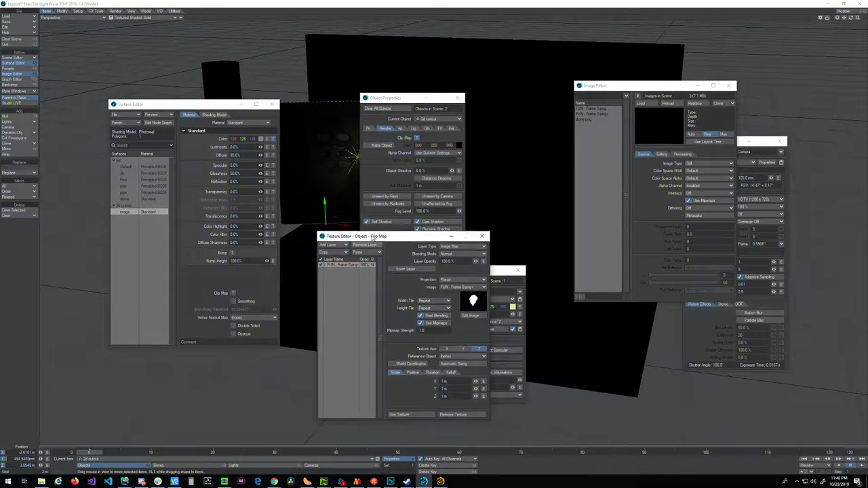
{"action": "left_click", "coordinate": [273, 138]}
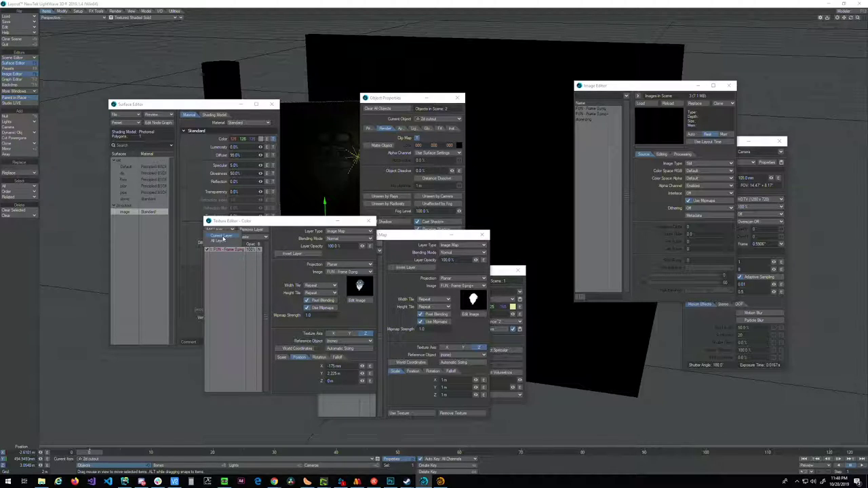
{"action": "left_click", "coordinate": [384, 265]}
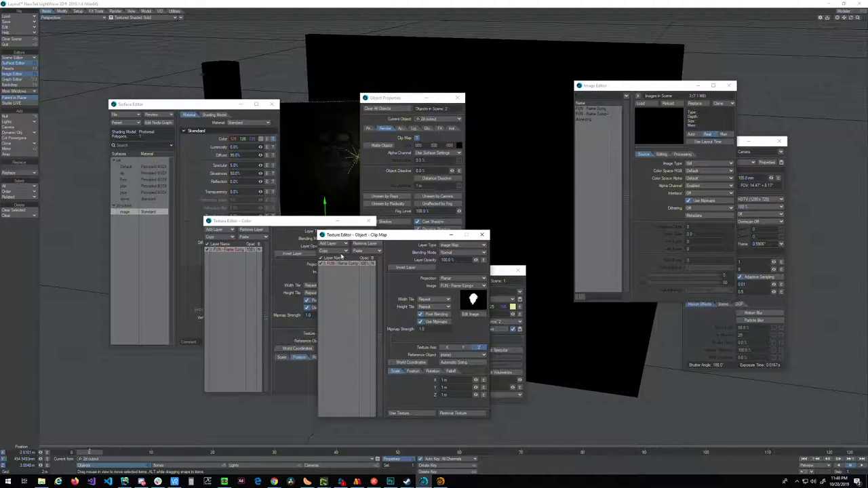
{"action": "left_click", "coordinate": [336, 243]}
{"action": "left_click", "coordinate": [362, 254]}
{"action": "left_click", "coordinate": [411, 412]}
{"action": "key", "text": "F9"}
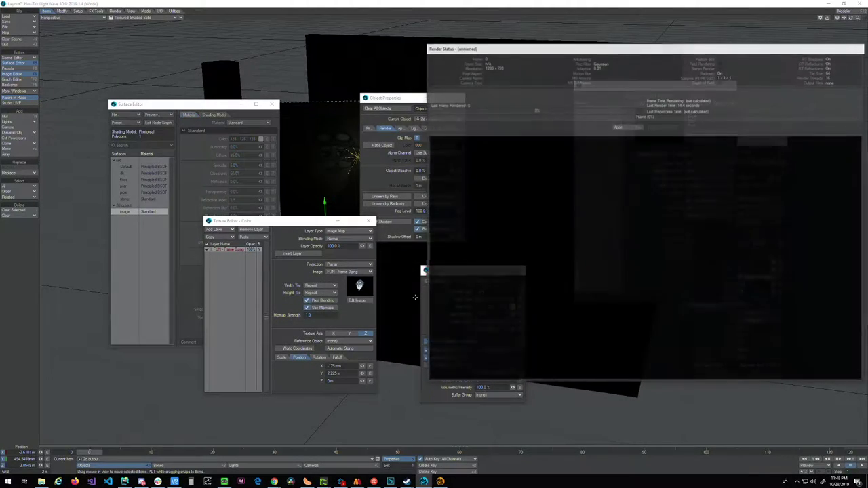
{"action": "left_click", "coordinate": [617, 127]}
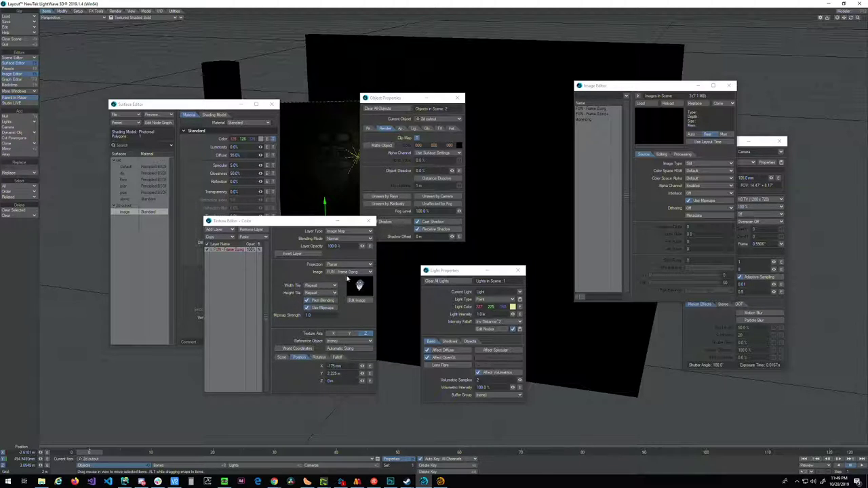
- Check the second FUN frame image's source and editing settings with Invert on, then test-render the frame and abort
{"action": "left_click", "coordinate": [354, 302]}
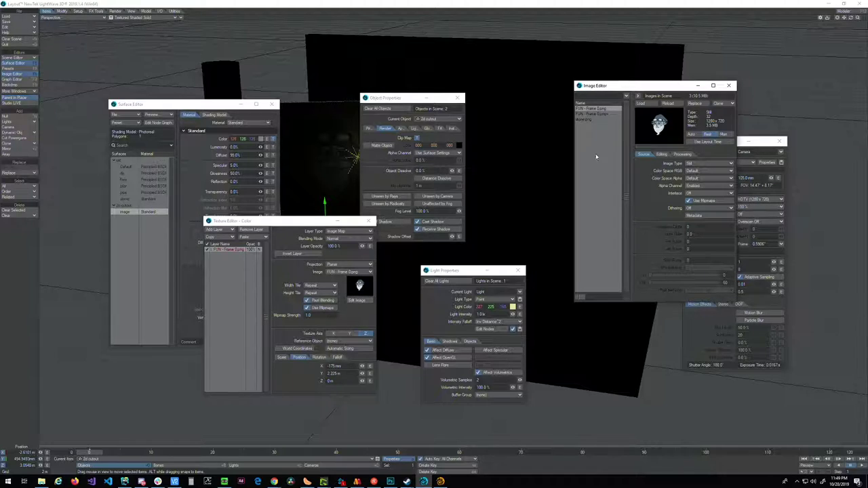
{"action": "left_click", "coordinate": [593, 115]}
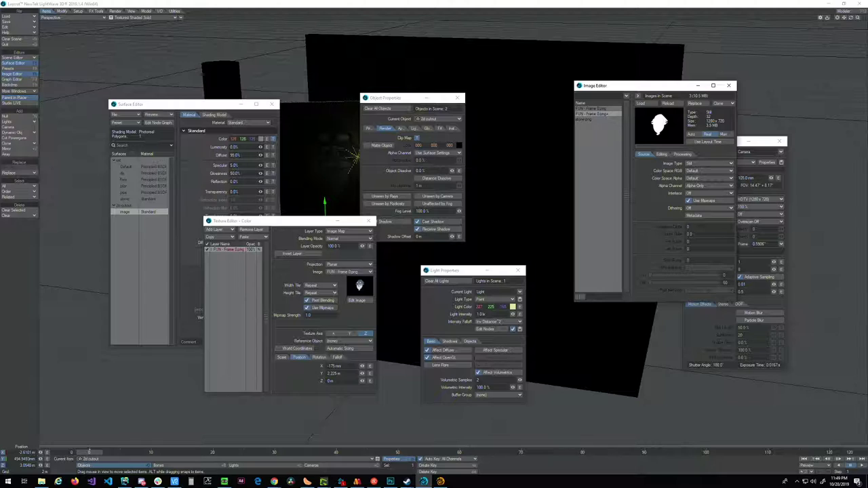
{"action": "key", "text": "alt+Tab"}
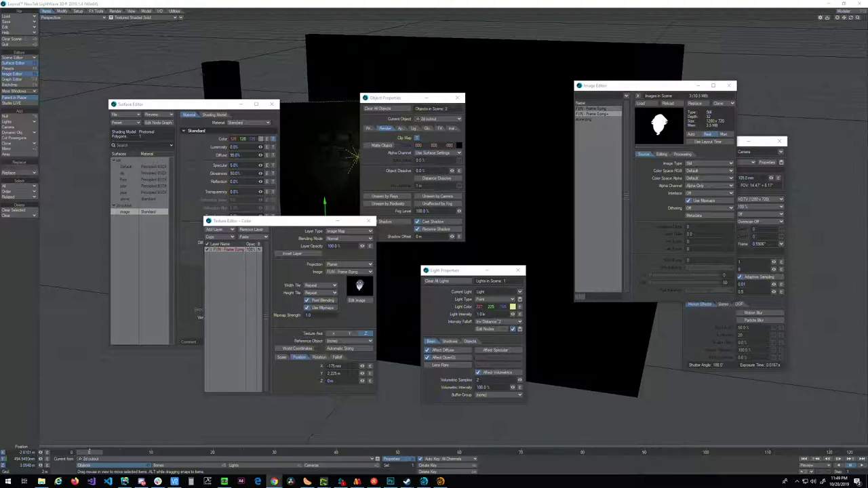
{"action": "left_click", "coordinate": [660, 154]}
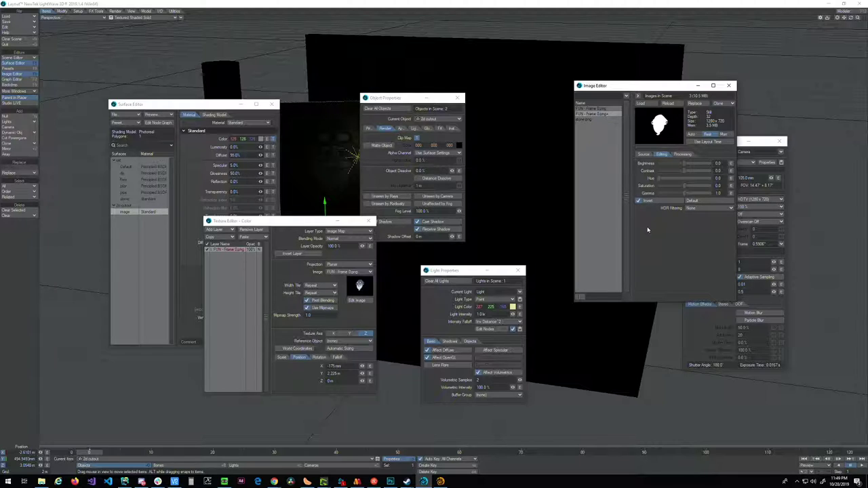
{"action": "key", "text": "F9"}
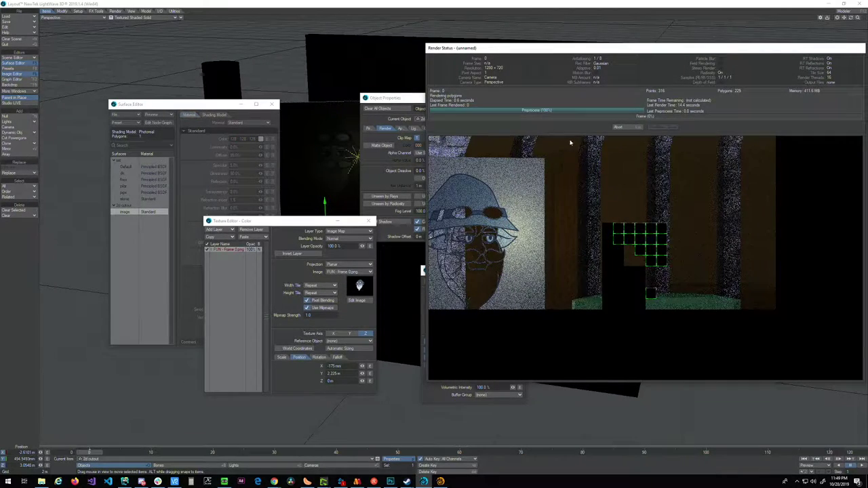
{"action": "left_click", "coordinate": [617, 126]}
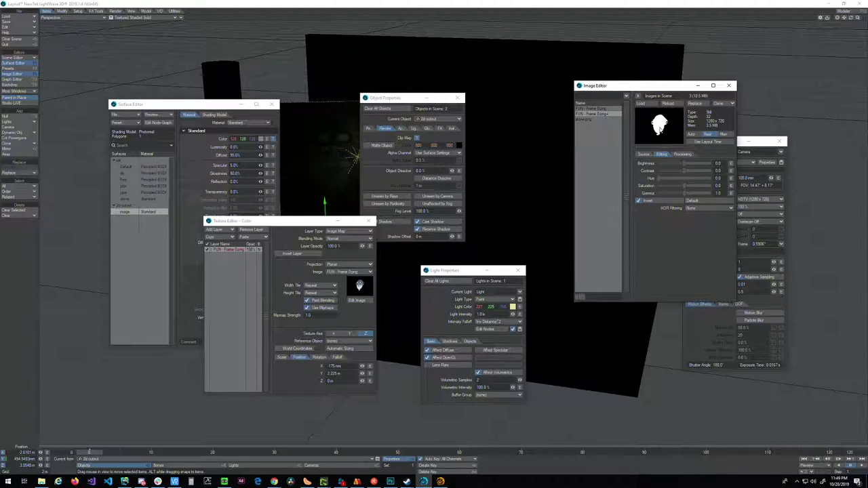
- Switch to Chrome, return to the moho transparancy map search results and examine the Anime Studio Tutor page on Texture Transparency
{"action": "left_click_drag", "start_coordinate": [650, 87], "coordinate": [596, 64]}
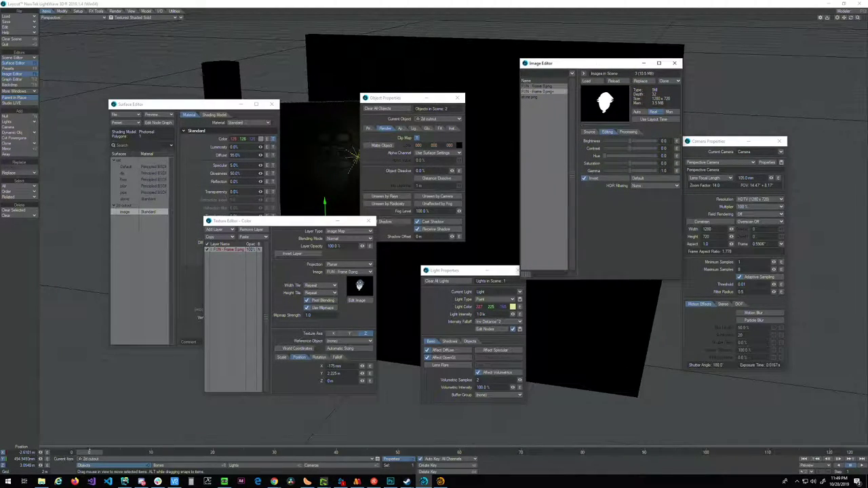
{"action": "key", "text": "alt+Tab"}
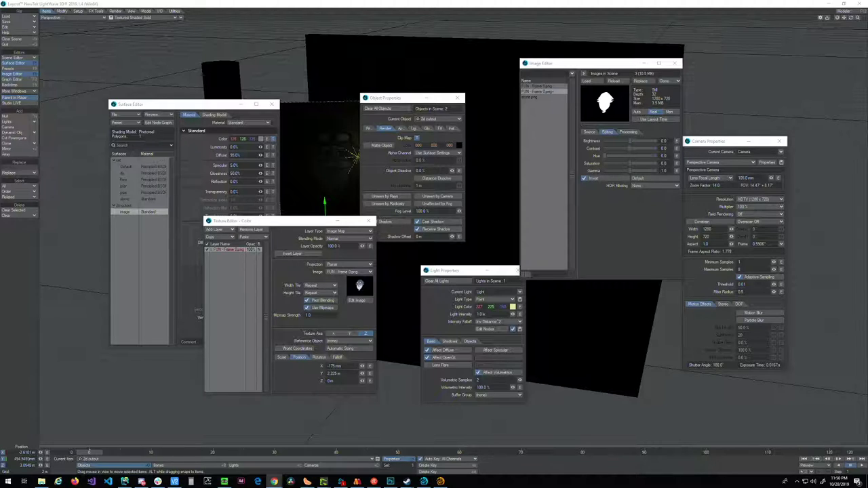
{"action": "left_click_drag", "start_coordinate": [867, 60], "coordinate": [620, 42]}
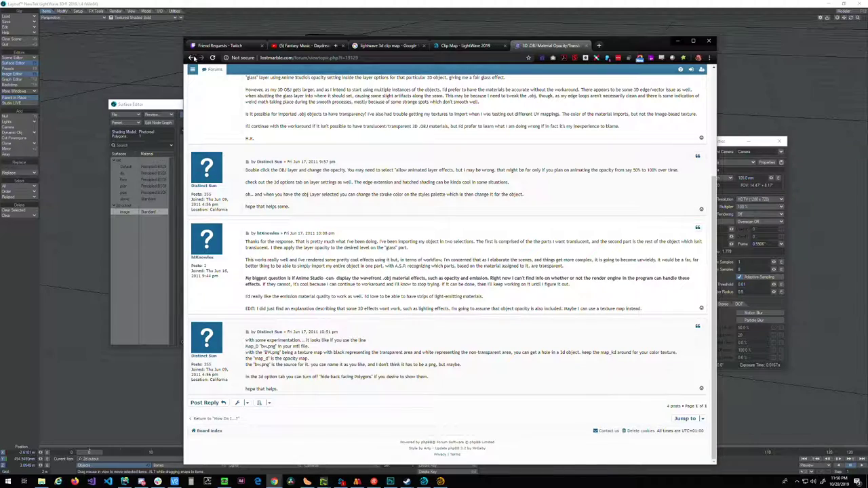
{"action": "left_click", "coordinate": [190, 57]}
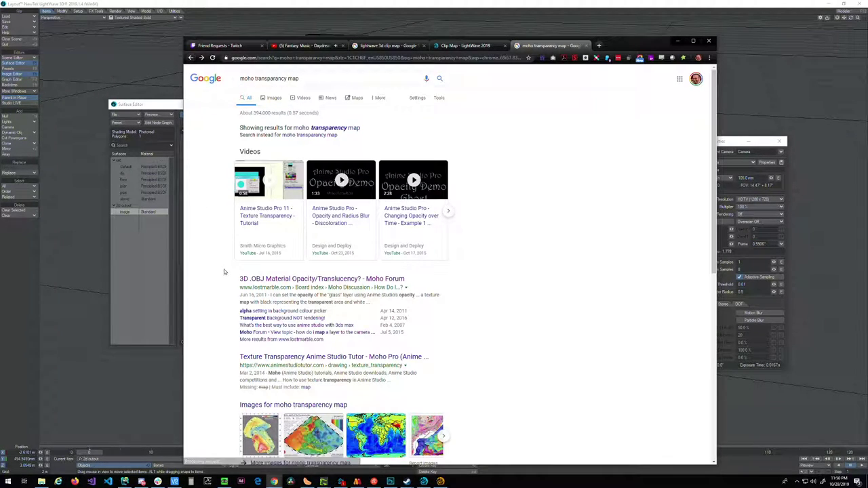
{"action": "scroll", "coordinate": [229, 271], "scroll_direction": "down", "scroll_amount": 3}
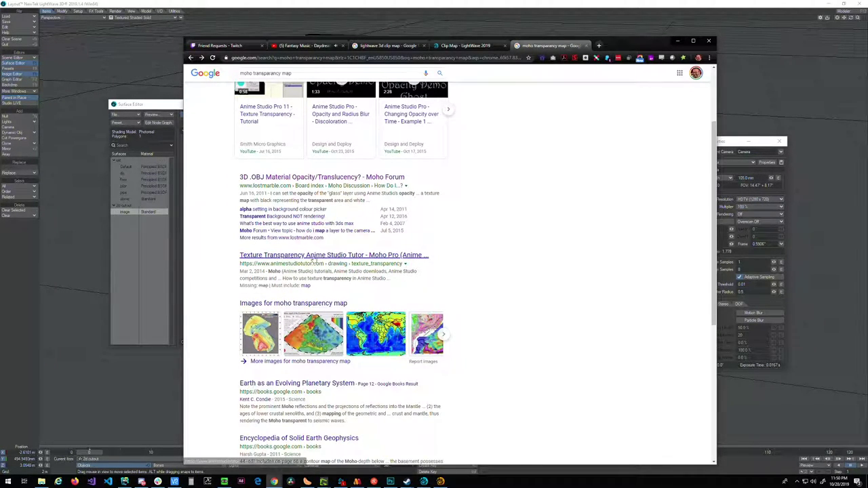
{"action": "scroll", "coordinate": [217, 264], "scroll_direction": "down", "scroll_amount": 2}
{"action": "scroll", "coordinate": [217, 264], "scroll_direction": "down", "scroll_amount": 2}
{"action": "scroll", "coordinate": [366, 290], "scroll_direction": "up", "scroll_amount": 4}
{"action": "left_click", "coordinate": [366, 291]}
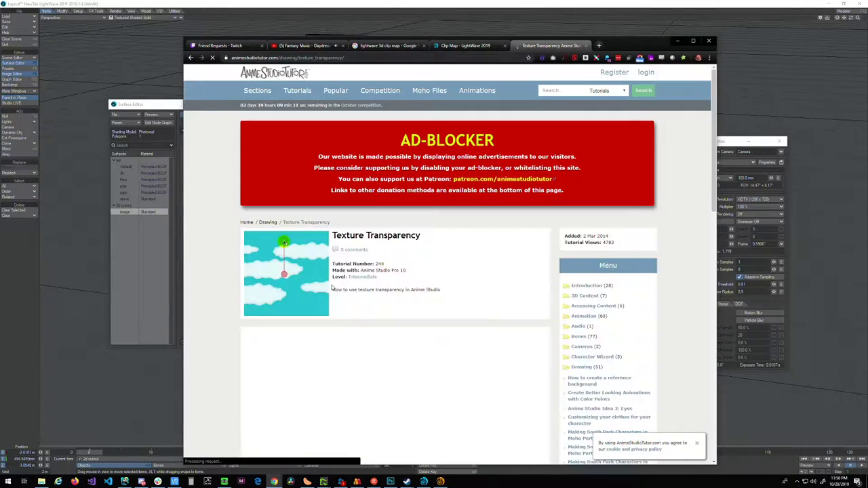
{"action": "scroll", "coordinate": [226, 284], "scroll_direction": "down", "scroll_amount": 5}
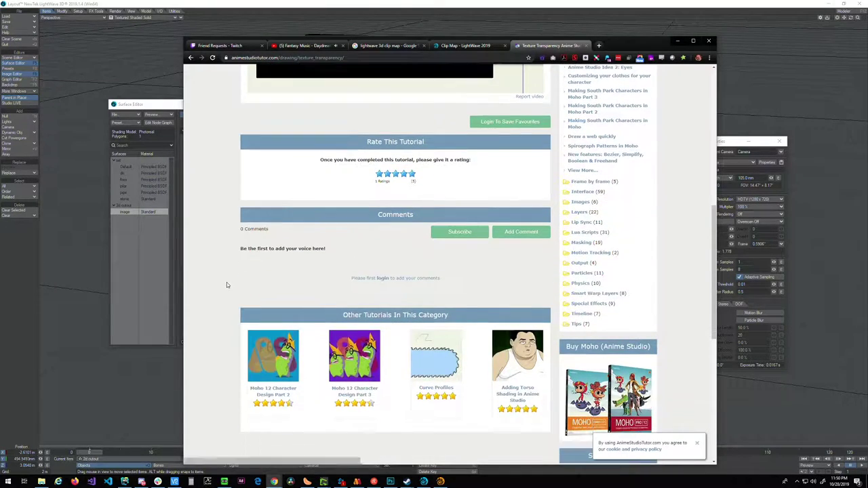
{"action": "scroll", "coordinate": [226, 282], "scroll_direction": "up", "scroll_amount": 4}
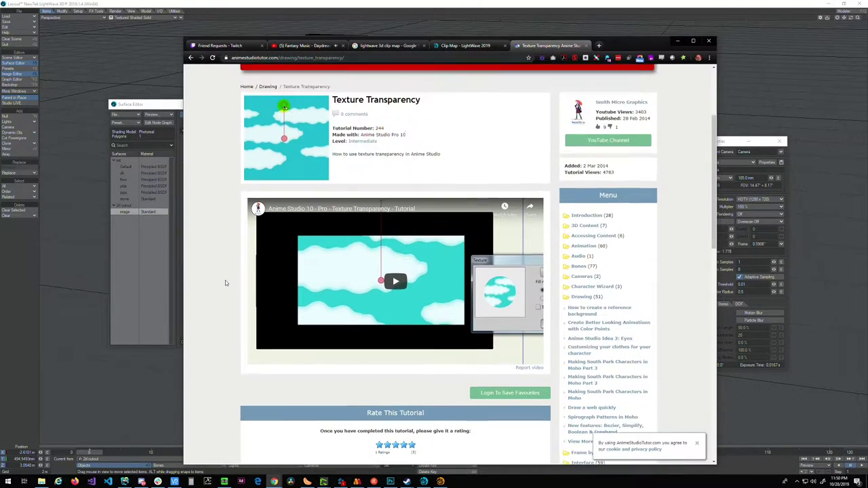
- Go back to the search results, look through the remaining entries, then return to the image's source settings in LightWave
{"action": "left_click", "coordinate": [190, 58]}
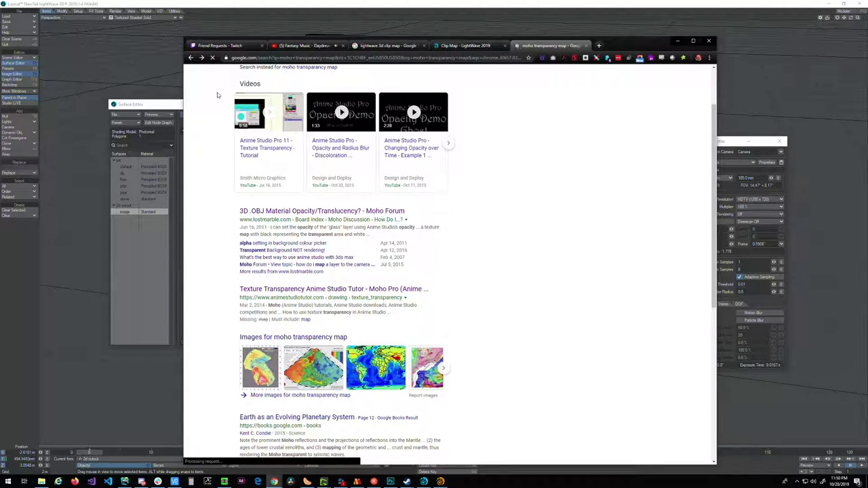
{"action": "scroll", "coordinate": [238, 264], "scroll_direction": "down", "scroll_amount": 2}
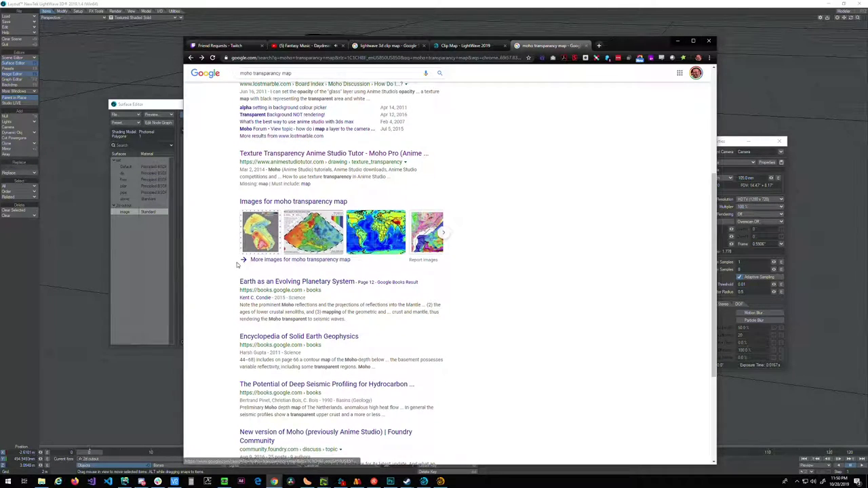
{"action": "scroll", "coordinate": [236, 264], "scroll_direction": "down", "scroll_amount": 2}
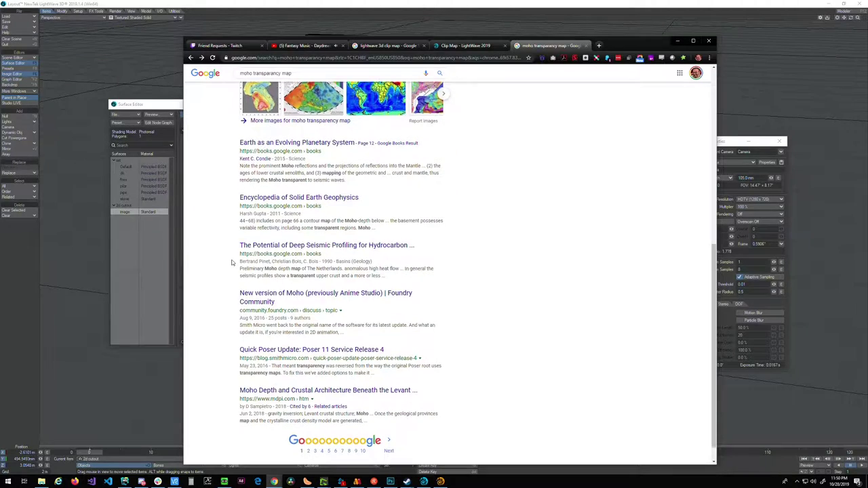
{"action": "scroll", "coordinate": [231, 263], "scroll_direction": "down", "scroll_amount": 1}
{"action": "scroll", "coordinate": [231, 263], "scroll_direction": "up", "scroll_amount": 5}
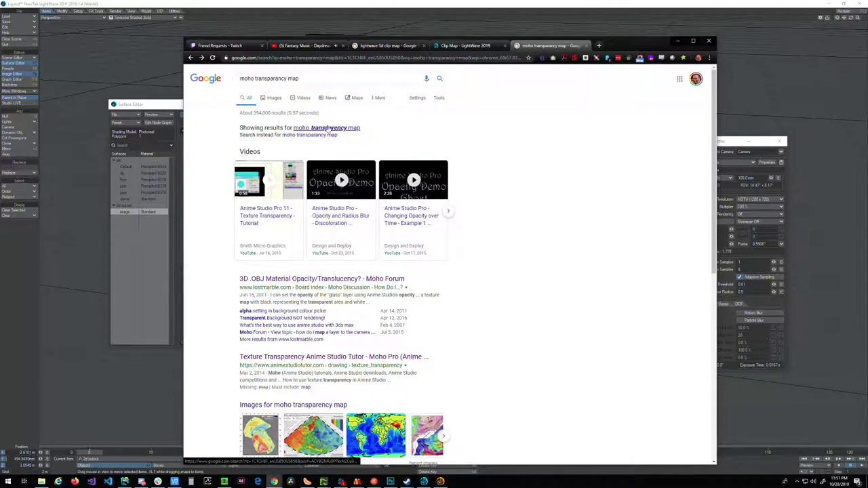
{"action": "left_click_drag", "start_coordinate": [630, 46], "coordinate": [508, 160]}
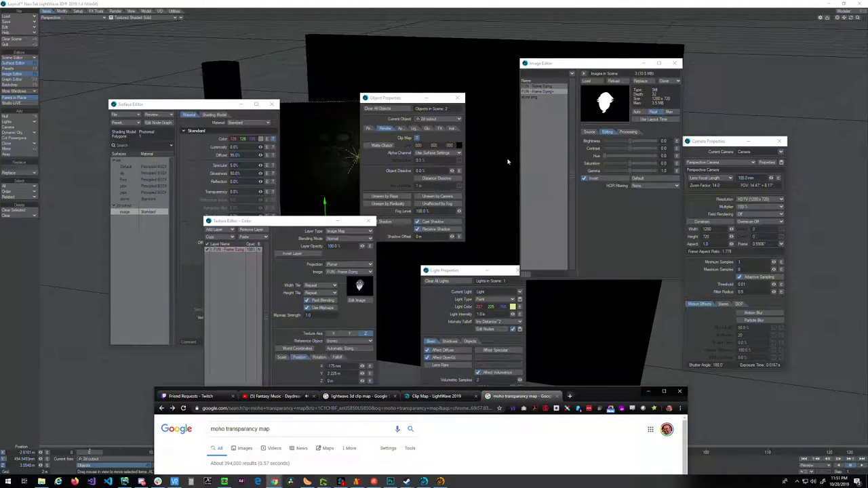
{"action": "left_click", "coordinate": [591, 133]}
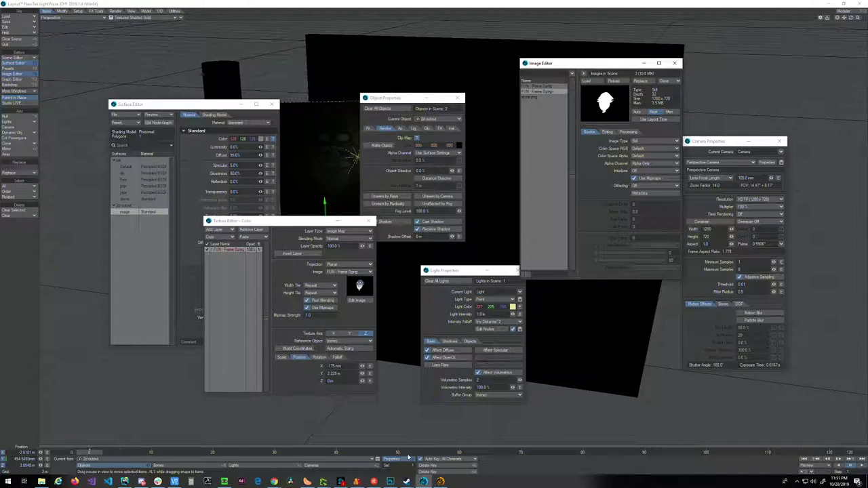
- Switch to Moho, bring up the Chrome window with the keyframe forum thread and search for "moho alpha channel"
{"action": "left_click", "coordinate": [357, 482]}
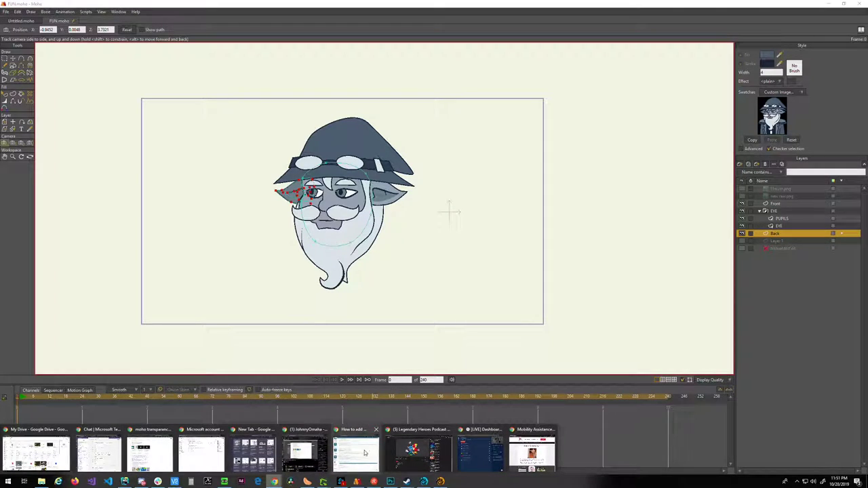
{"action": "left_click_drag", "start_coordinate": [867, 39], "coordinate": [281, 40]}
{"action": "left_click", "coordinate": [294, 55]}
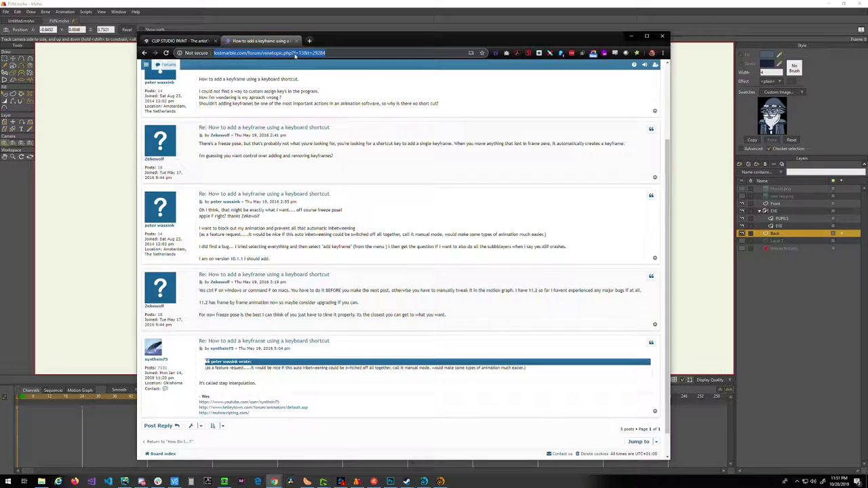
{"action": "type", "text": "moho r"}
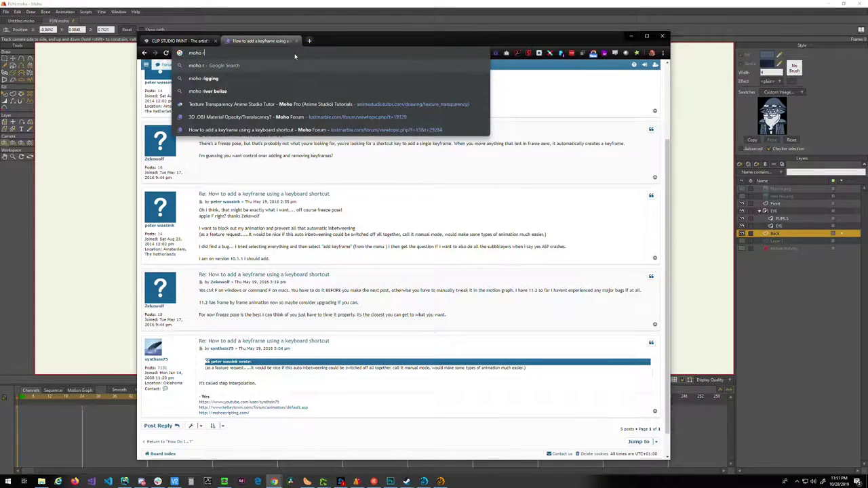
{"action": "type", "text": "lya"}
{"action": "key", "text": "BackSpace"}
{"action": "key", "text": "BackSpace"}
{"action": "key", "text": "BackSpace"}
{"action": "type", "text": "alp"}
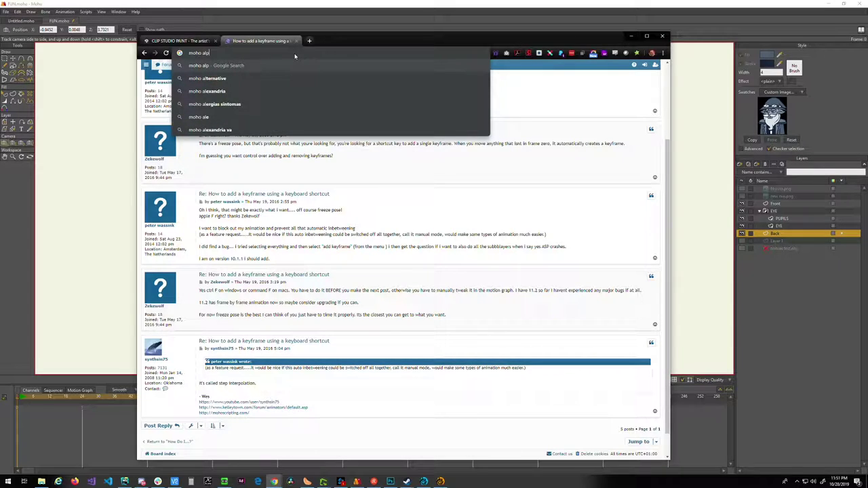
{"action": "type", "text": "ha channel"}
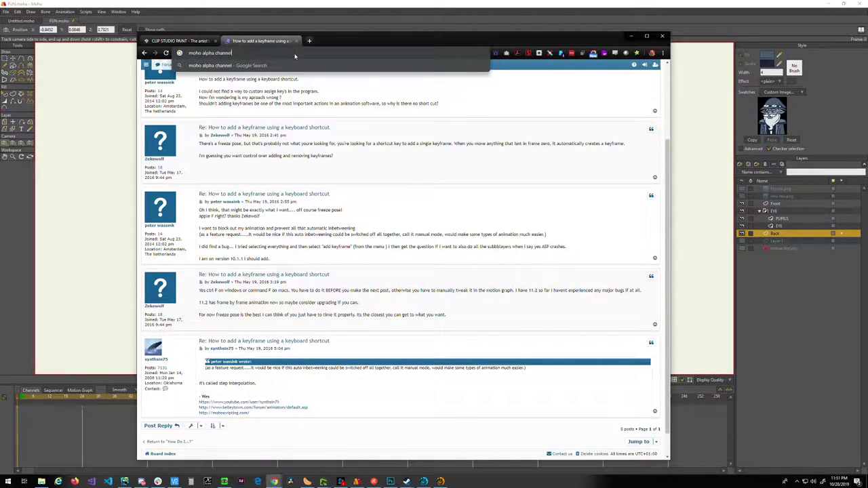
{"action": "key", "text": "Return"}
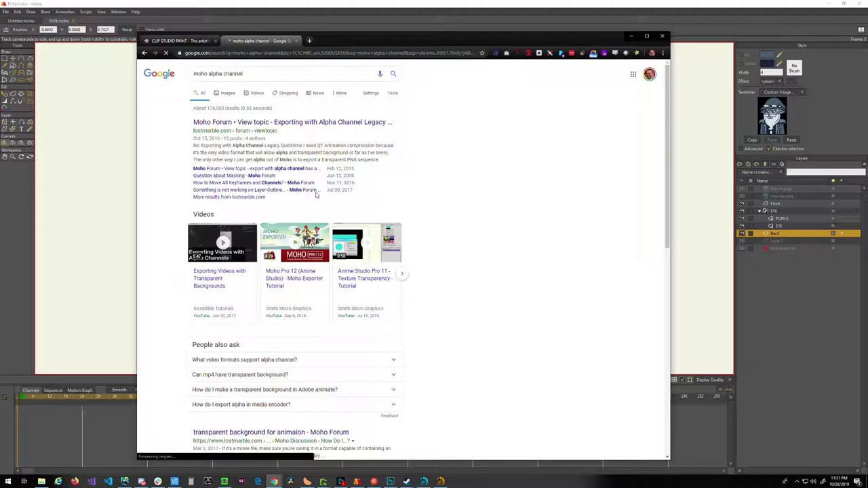
- Open the Moho Forum thread "Exporting with Alpha Channel Legacy Quicktime" in a new tab and read its posts on alpha export
{"action": "right_click", "coordinate": [346, 125]}
{"action": "left_click", "coordinate": [366, 129]}
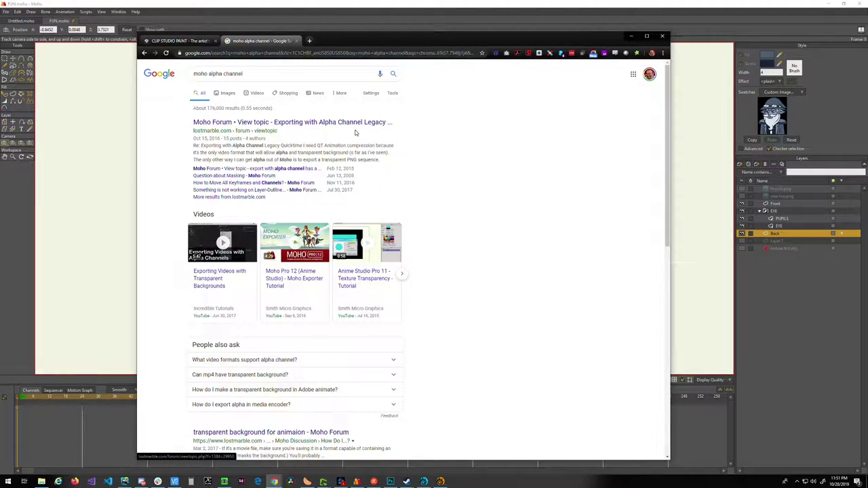
{"action": "left_click", "coordinate": [343, 41]}
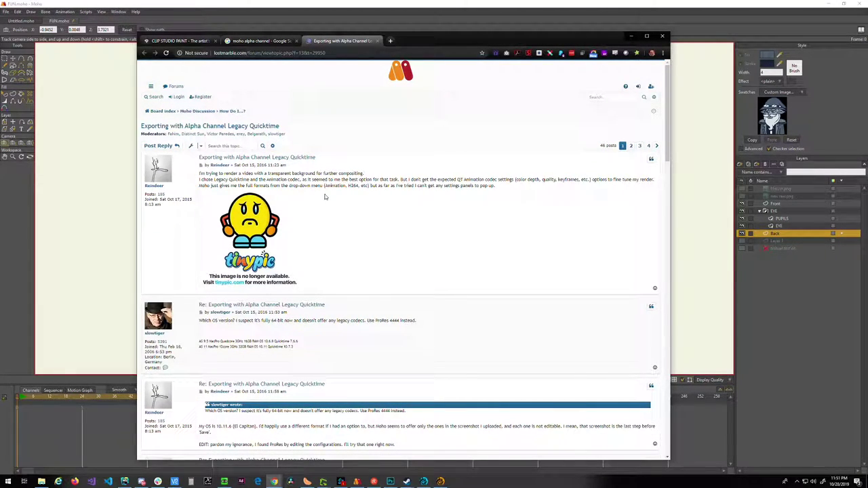
{"action": "scroll", "coordinate": [358, 252], "scroll_direction": "down", "scroll_amount": 2}
{"action": "scroll", "coordinate": [358, 252], "scroll_direction": "down", "scroll_amount": 5}
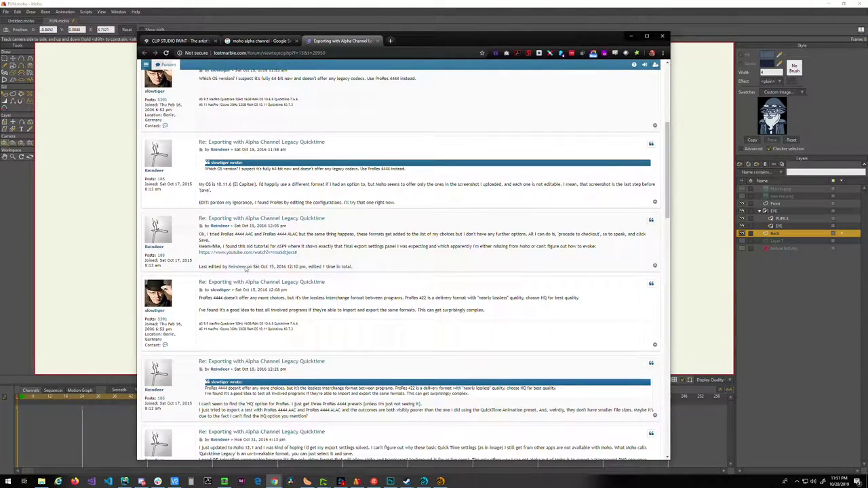
{"action": "scroll", "coordinate": [351, 317], "scroll_direction": "down", "scroll_amount": 11}
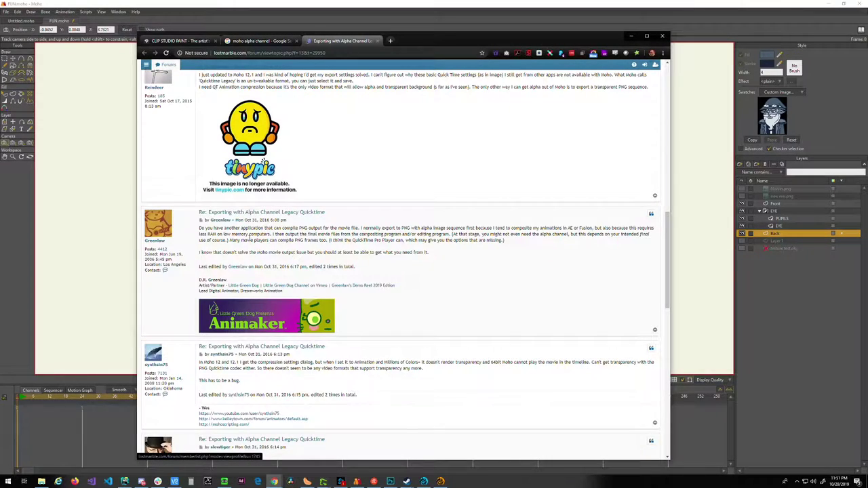
{"action": "scroll", "coordinate": [396, 249], "scroll_direction": "down", "scroll_amount": 3}
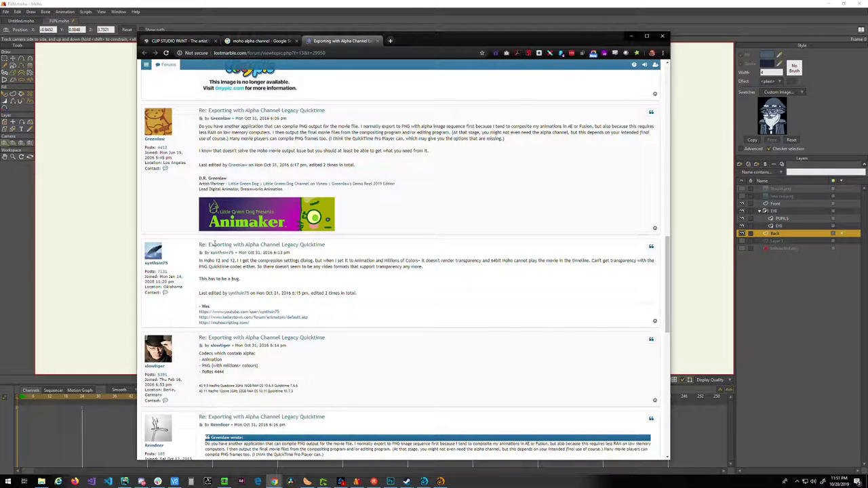
- Return to Moho, open the Export Animation settings for FUN.moho and set the output to a PNG Image Sequence
{"action": "left_click", "coordinate": [114, 334]}
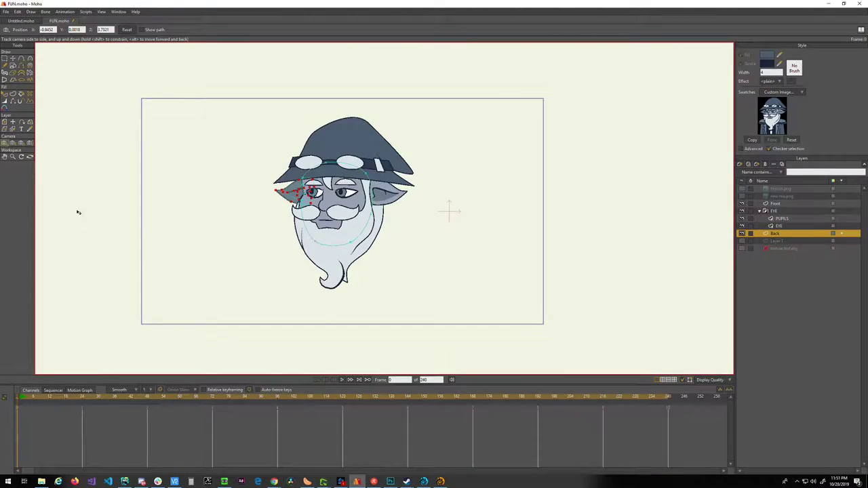
{"action": "left_click", "coordinate": [67, 12]}
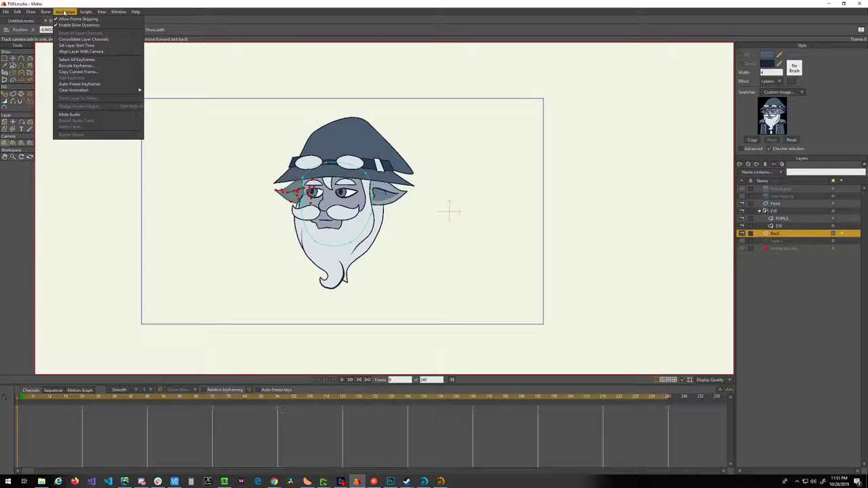
{"action": "left_click", "coordinate": [30, 12]}
{"action": "left_click", "coordinate": [86, 11]}
{"action": "left_click", "coordinate": [85, 12]}
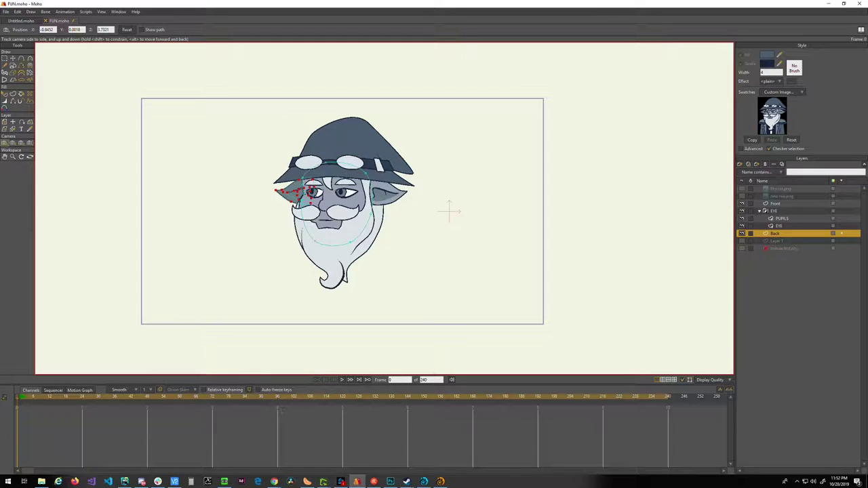
{"action": "key", "text": "ctrl+r"}
{"action": "left_click", "coordinate": [468, 173]}
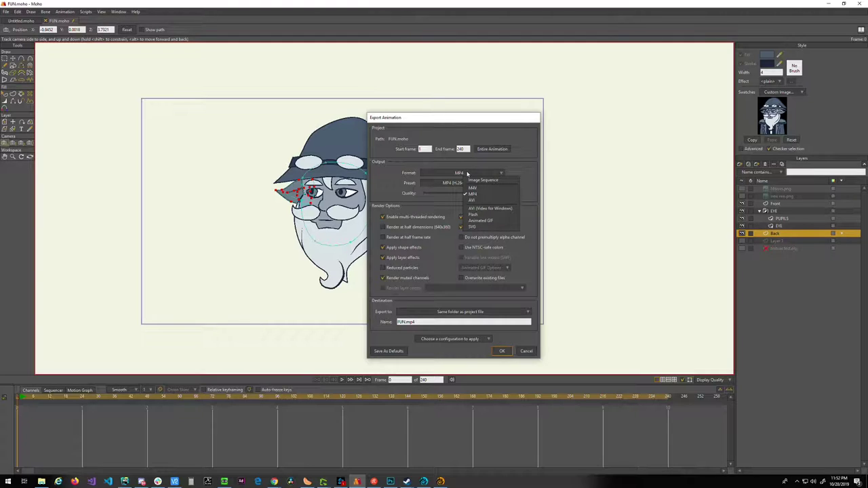
{"action": "left_click", "coordinate": [472, 180]}
{"action": "left_click", "coordinate": [473, 183]}
{"action": "left_click", "coordinate": [522, 184]}
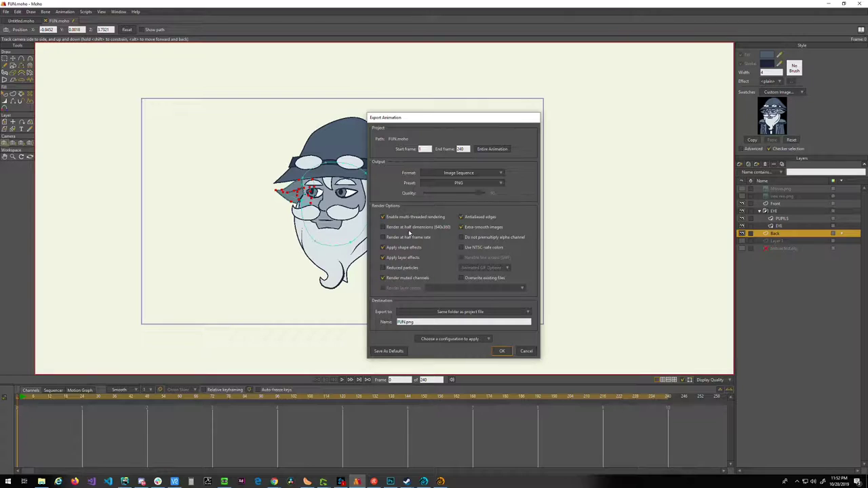
- Enable Do not premultiply alpha channel, check the export configuration choices and set the end frame to 60
{"action": "left_click", "coordinate": [461, 238]}
{"action": "left_click", "coordinate": [447, 339]}
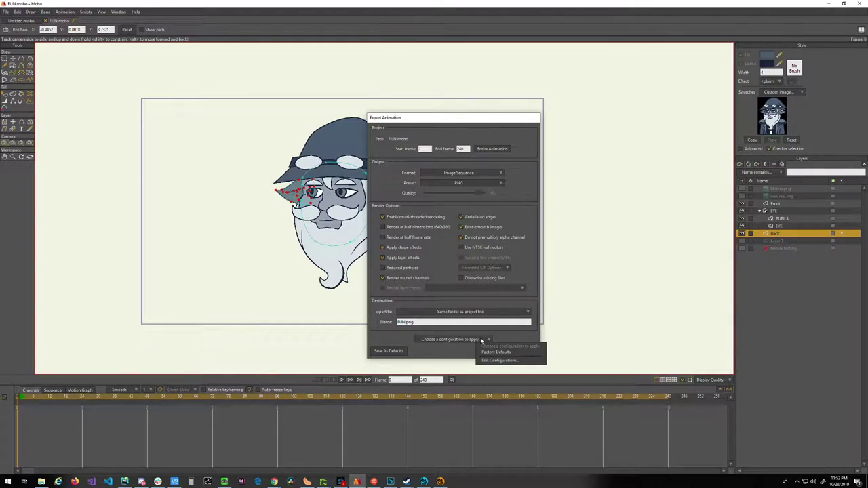
{"action": "left_click", "coordinate": [403, 333]}
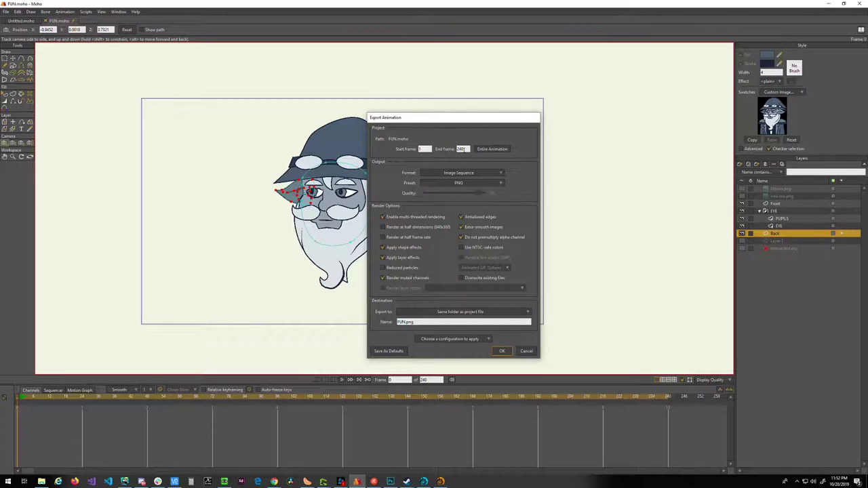
{"action": "left_click_drag", "start_coordinate": [464, 149], "coordinate": [434, 150]}
{"action": "type", "text": "60"}
- Create a Desktop folder named wack, choose it as the export destination and export FUN.moho as the PNG sequence
{"action": "left_click", "coordinate": [421, 311]}
{"action": "left_click", "coordinate": [420, 322]}
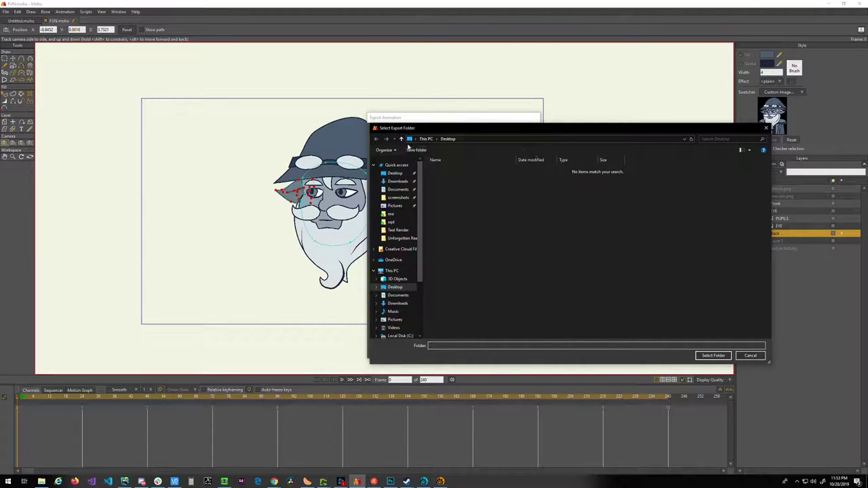
{"action": "left_click", "coordinate": [416, 150]}
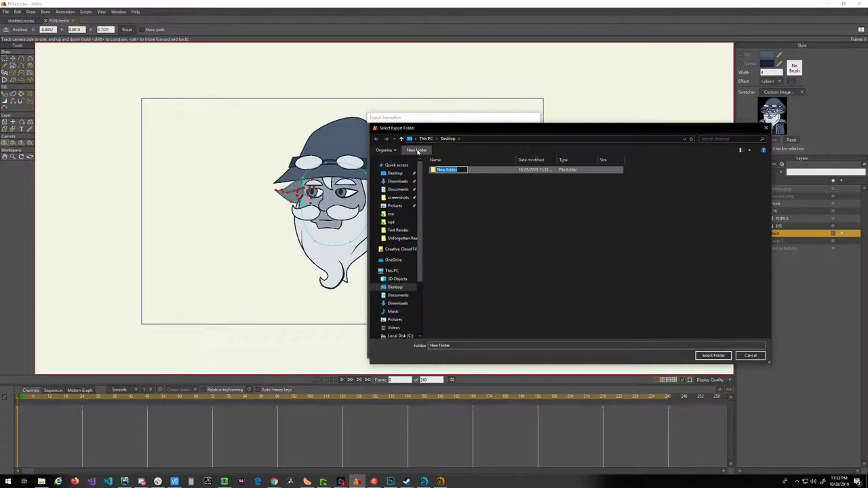
{"action": "type", "text": "wack"}
{"action": "key", "text": "Return"}
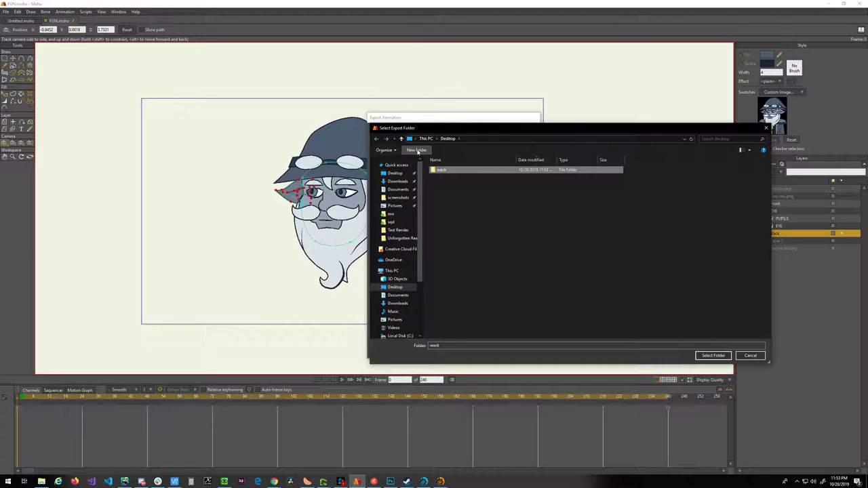
{"action": "left_click", "coordinate": [712, 355]}
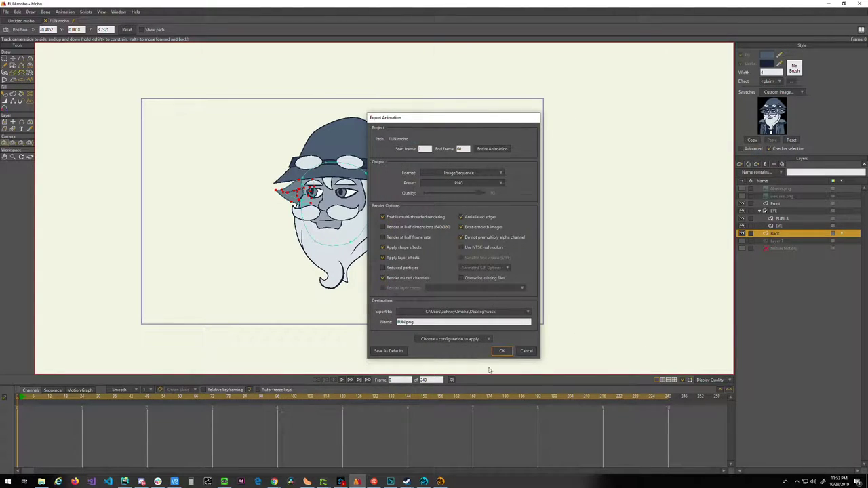
{"action": "left_click", "coordinate": [501, 351]}
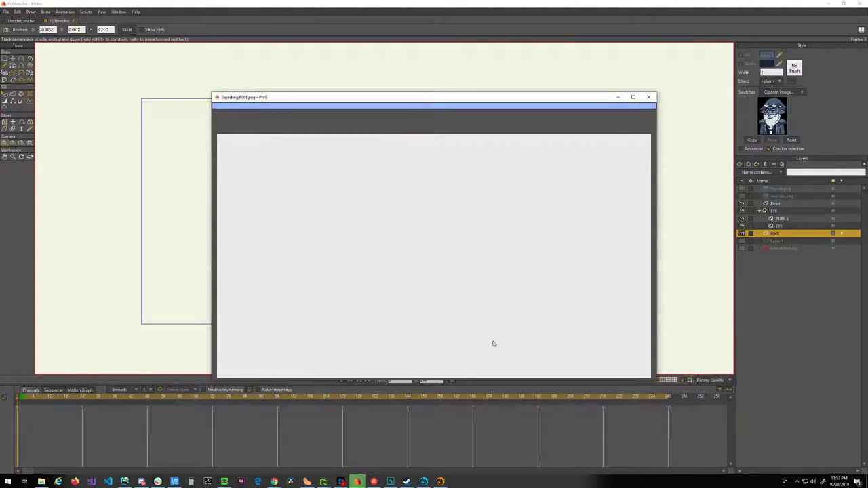
{"action": "left_click_drag", "start_coordinate": [441, 97], "coordinate": [443, 60]}
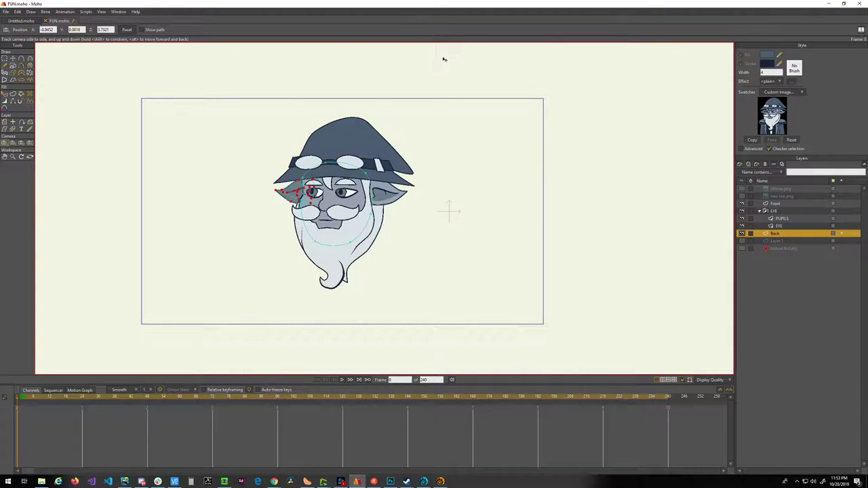
- Switch back to LightWave, separate the Surface Editor and color Texture Editor windows, and check the image choices for the color texture
{"action": "left_click", "coordinate": [828, 4]}
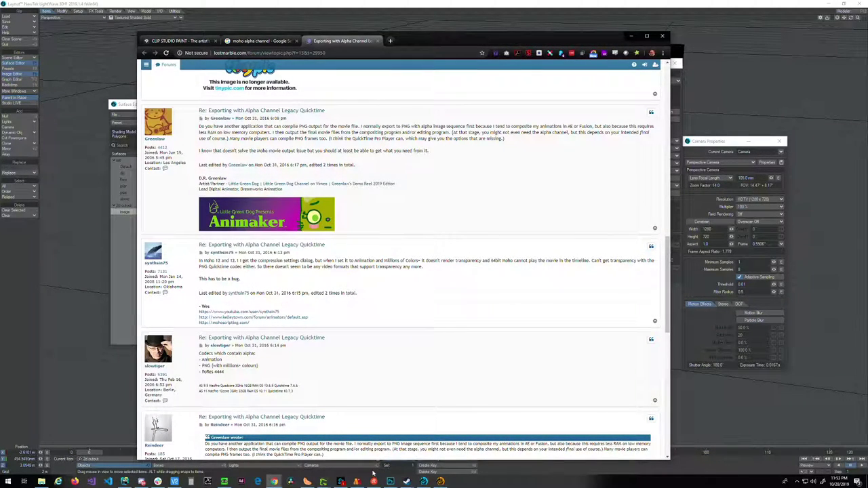
{"action": "left_click", "coordinate": [123, 282]}
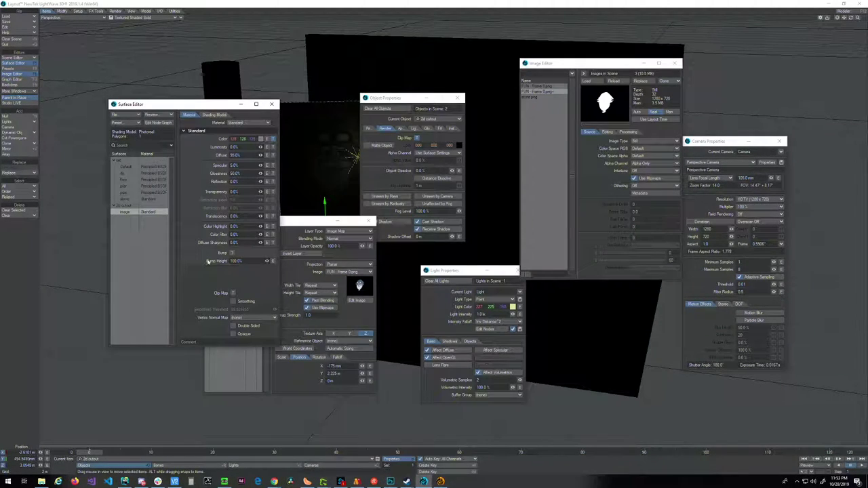
{"action": "left_click_drag", "start_coordinate": [222, 104], "coordinate": [179, 97]}
{"action": "left_click_drag", "start_coordinate": [305, 221], "coordinate": [328, 196]}
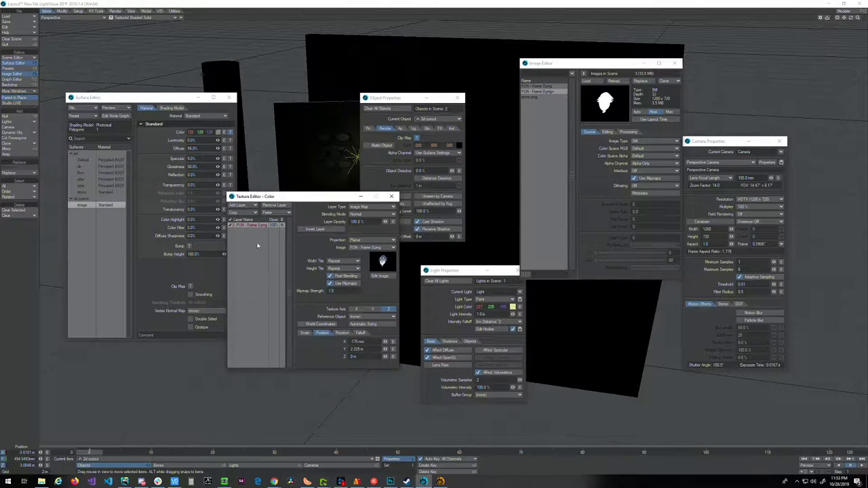
{"action": "left_click", "coordinate": [361, 249]}
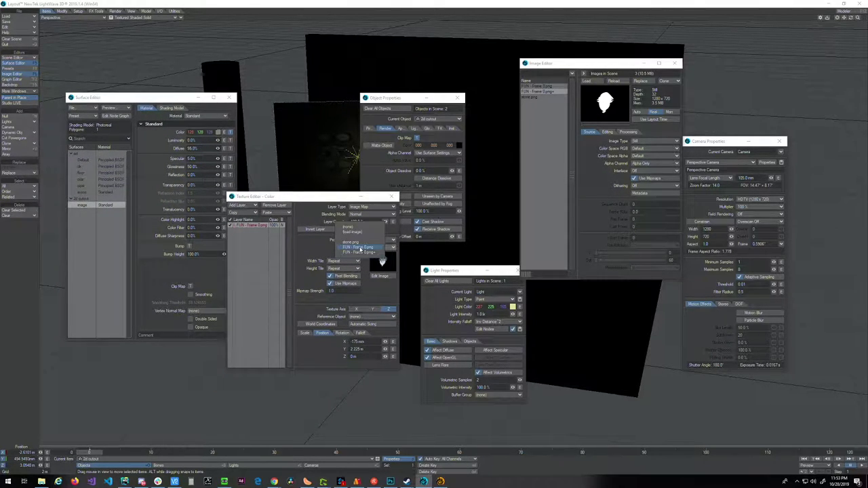
{"action": "left_click", "coordinate": [307, 244]}
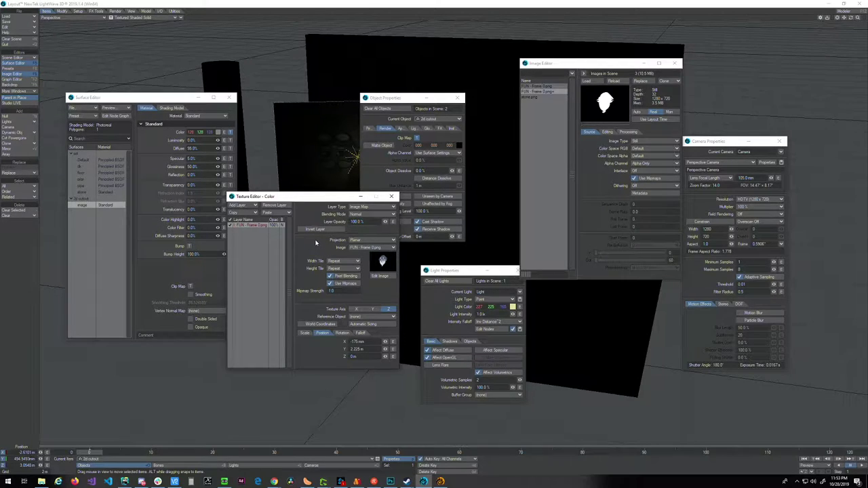
- Load FUN_00001.png from the wack folder into the Image Editor and set its image type to Sequence
{"action": "left_click", "coordinate": [562, 113]}
{"action": "left_click", "coordinate": [588, 81]}
{"action": "left_click_drag", "start_coordinate": [602, 77], "coordinate": [402, 101]}
{"action": "scroll", "coordinate": [405, 255], "scroll_direction": "down", "scroll_amount": 1}
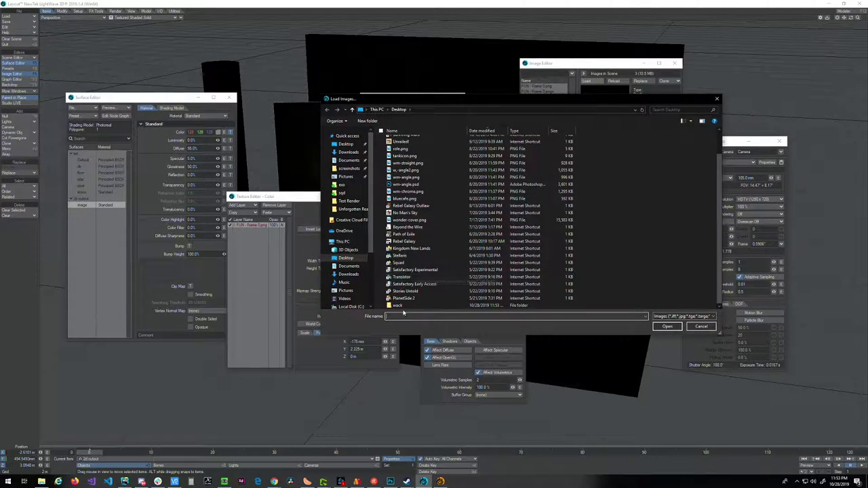
{"action": "left_click", "coordinate": [664, 327]}
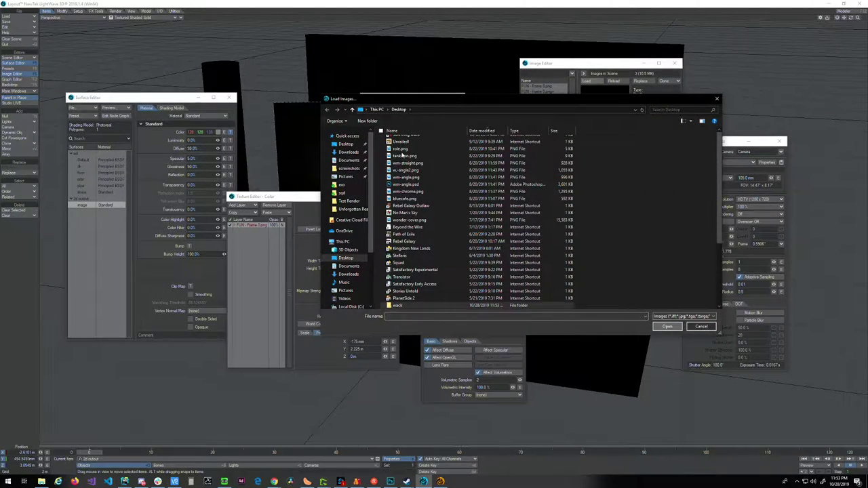
{"action": "left_click", "coordinate": [667, 327]}
{"action": "left_click", "coordinate": [644, 141]}
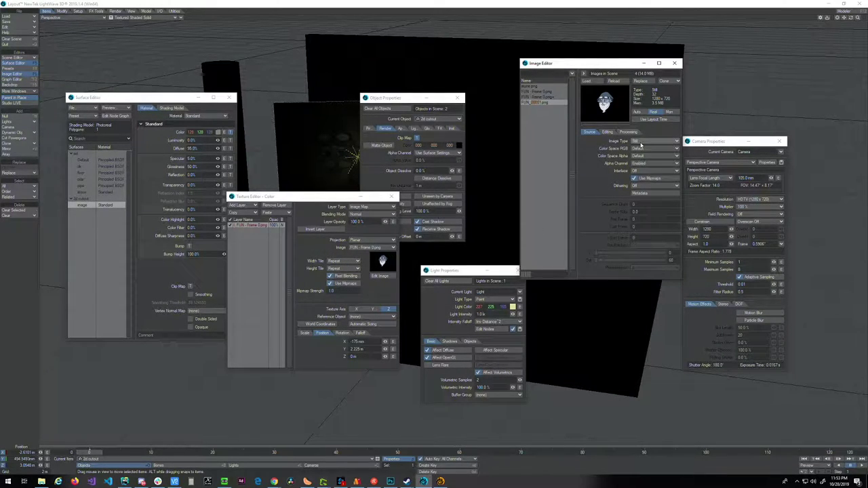
{"action": "left_click", "coordinate": [644, 148]}
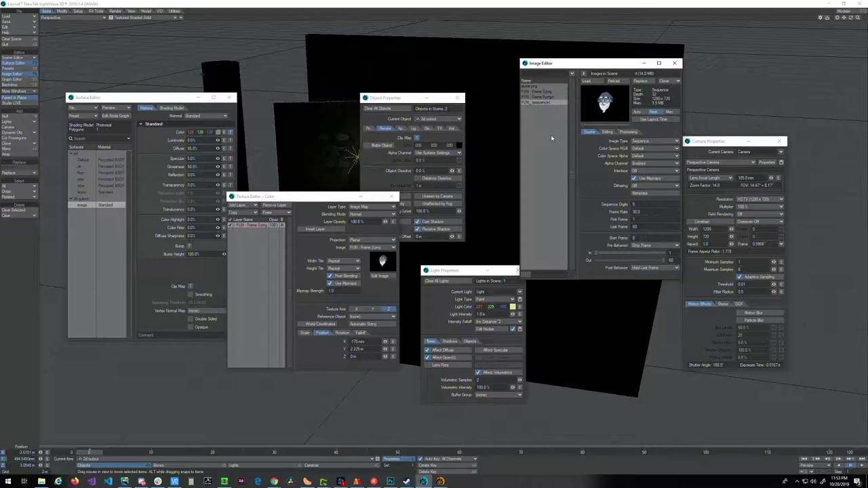
- Check the FUN sequence's editing settings, preview its alpha with Alpha Only, and restore the Alpha Channel to Enabled
{"action": "left_click", "coordinate": [607, 132]}
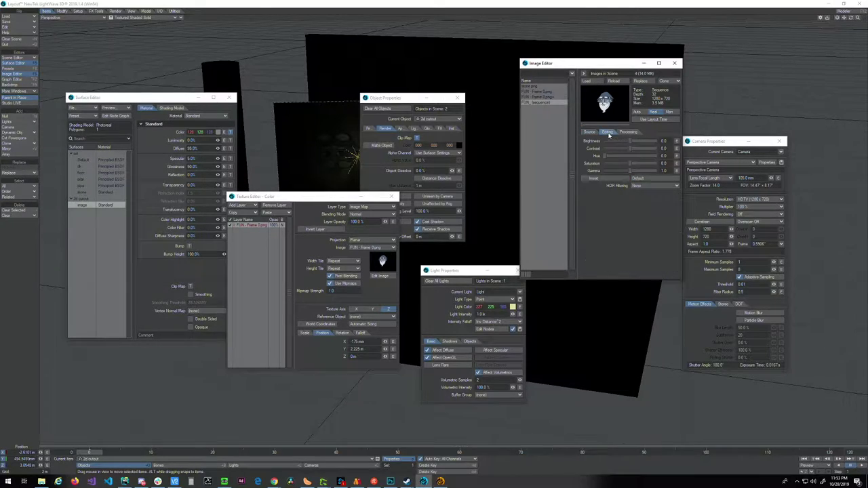
{"action": "left_click", "coordinate": [592, 179]}
{"action": "left_click", "coordinate": [588, 132]}
{"action": "left_click", "coordinate": [641, 164]}
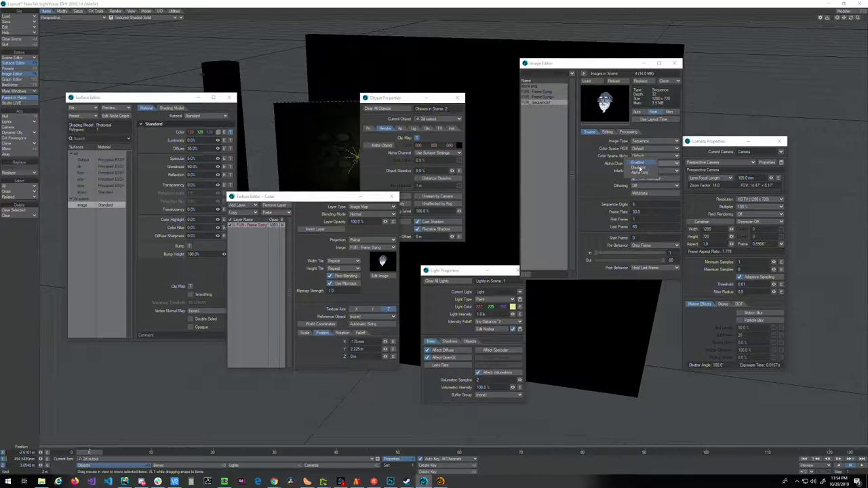
{"action": "left_click", "coordinate": [639, 172]}
{"action": "left_click", "coordinate": [637, 164]}
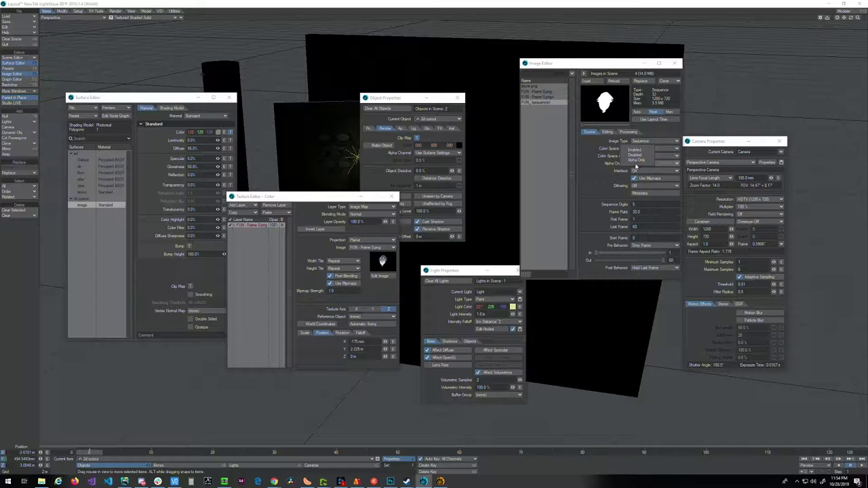
{"action": "left_click", "coordinate": [633, 150]}
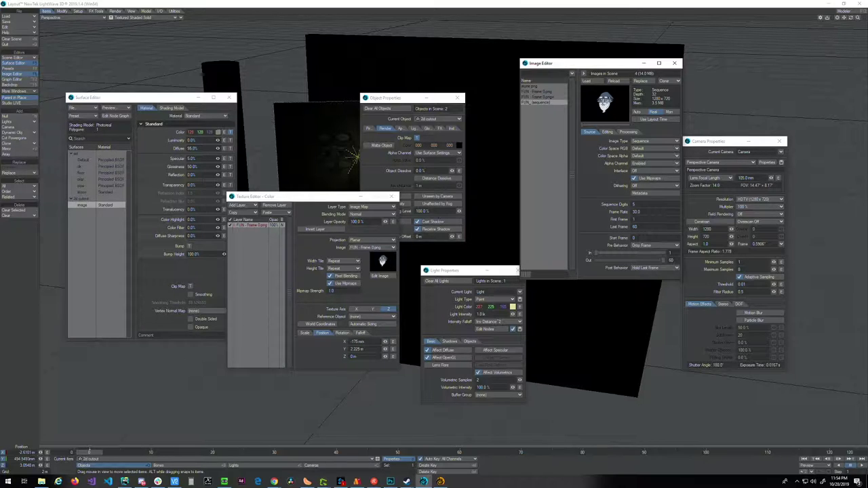
- Close the Image Editor and move the Object Properties and Texture Editor windows clear of the head cutout
{"action": "key", "text": "alt+Tab"}
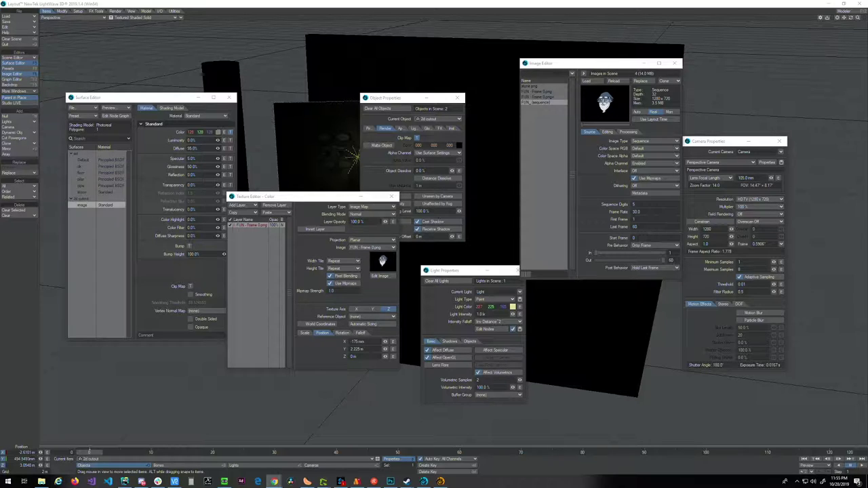
{"action": "left_click", "coordinate": [589, 177]}
{"action": "left_click", "coordinate": [674, 63]}
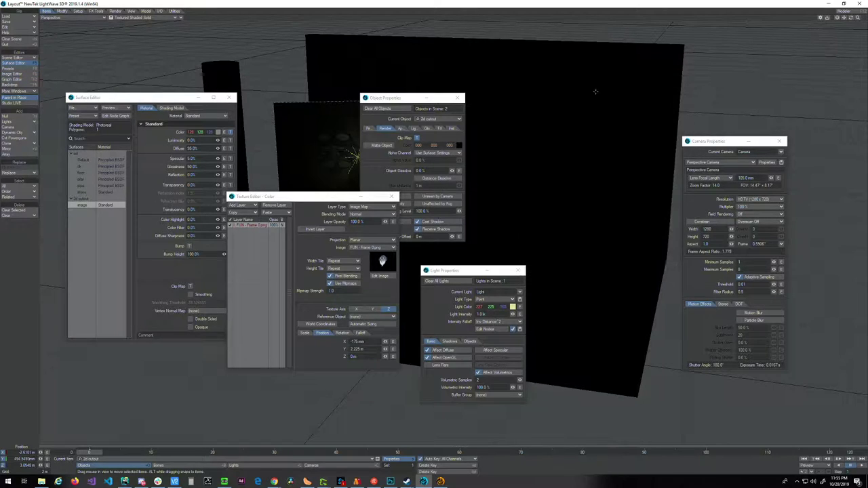
{"action": "left_click_drag", "start_coordinate": [402, 100], "coordinate": [537, 99]}
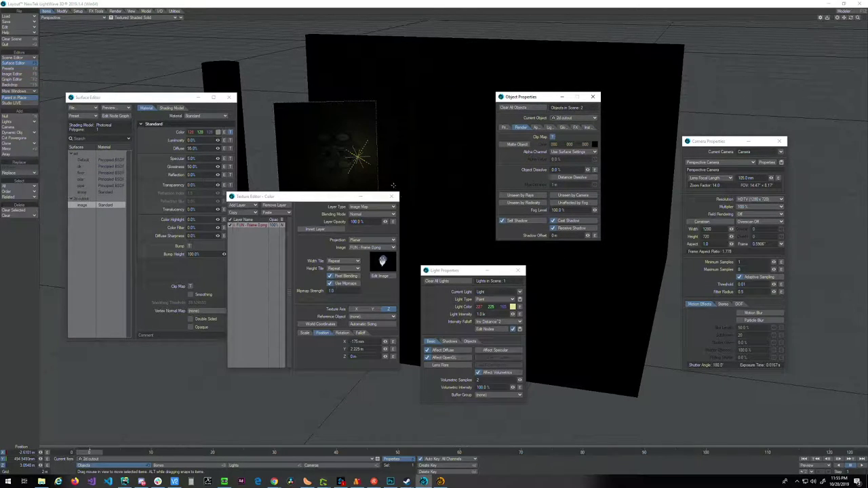
{"action": "left_click_drag", "start_coordinate": [302, 197], "coordinate": [329, 195]}
{"action": "left_click", "coordinate": [112, 140]}
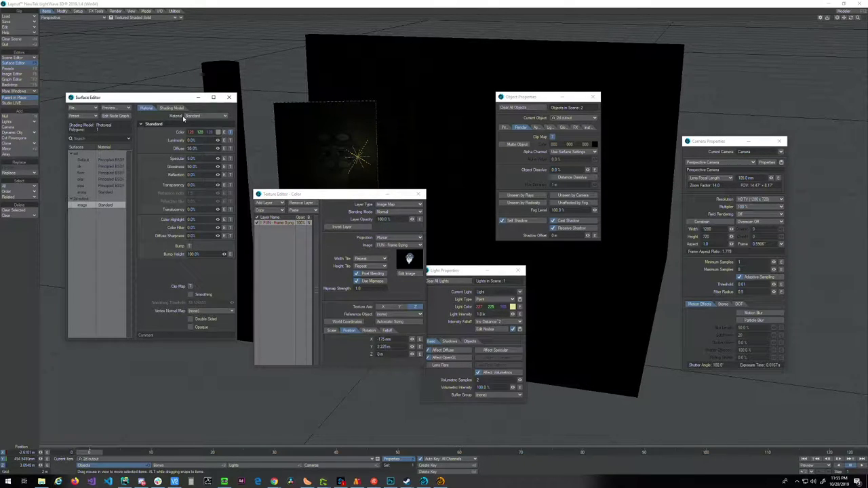
- Set the image of the cutout surface's color texture layer to FUN_ (sequence)
{"action": "left_click", "coordinate": [231, 133]}
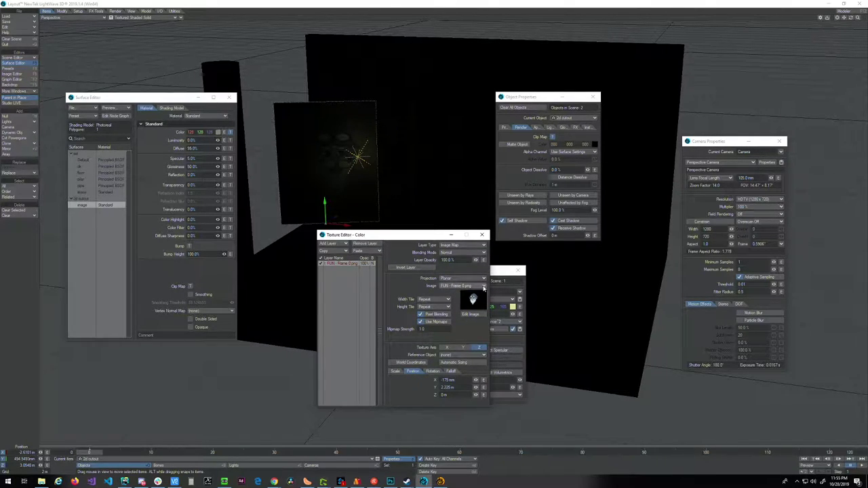
{"action": "left_click", "coordinate": [462, 286]}
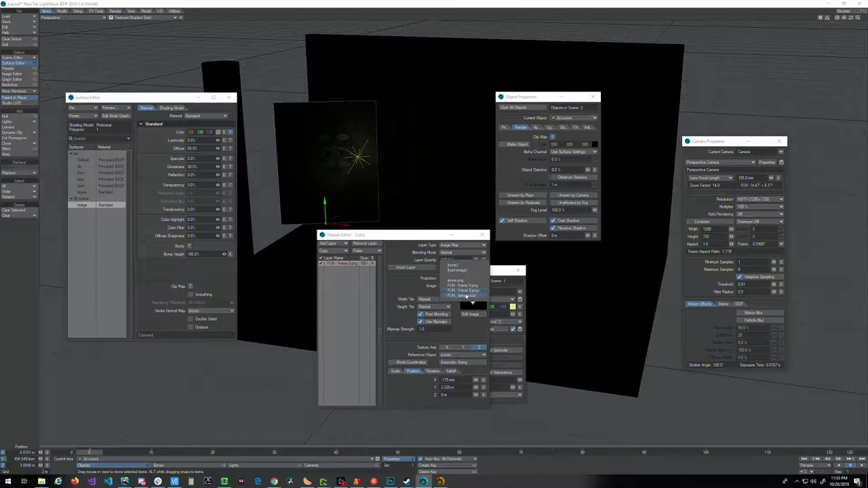
{"action": "left_click", "coordinate": [468, 299]}
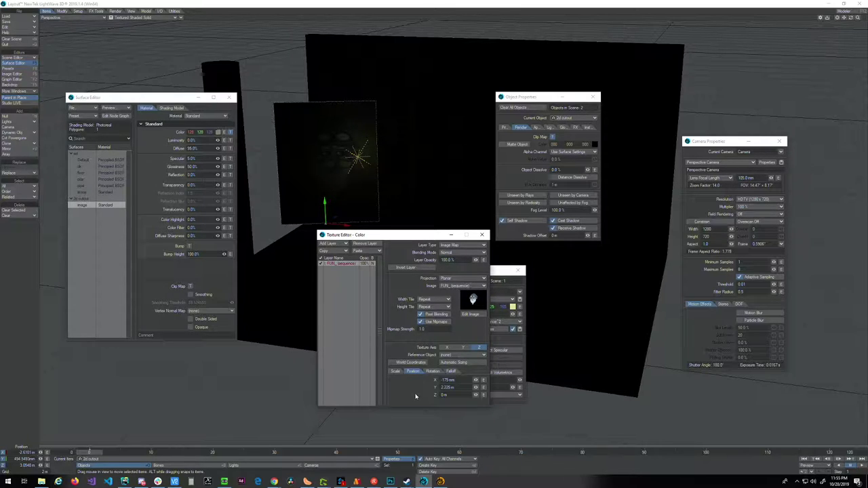
{"action": "key", "text": "Return"}
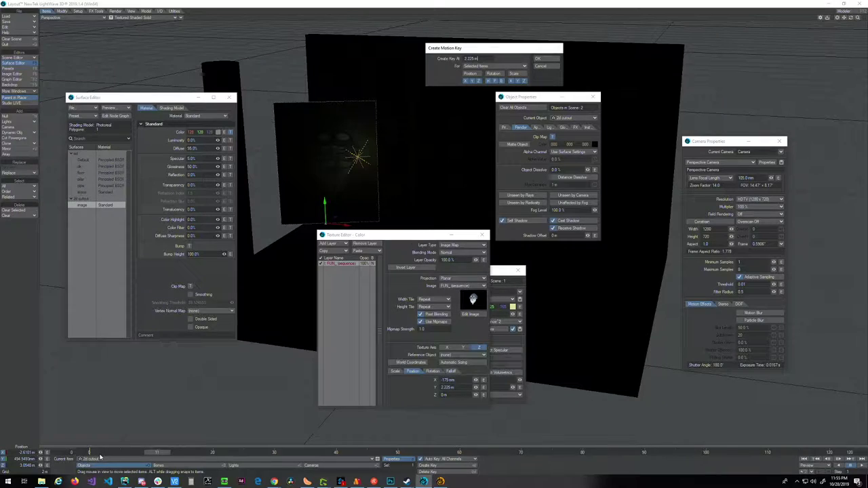
{"action": "left_click", "coordinate": [546, 66]}
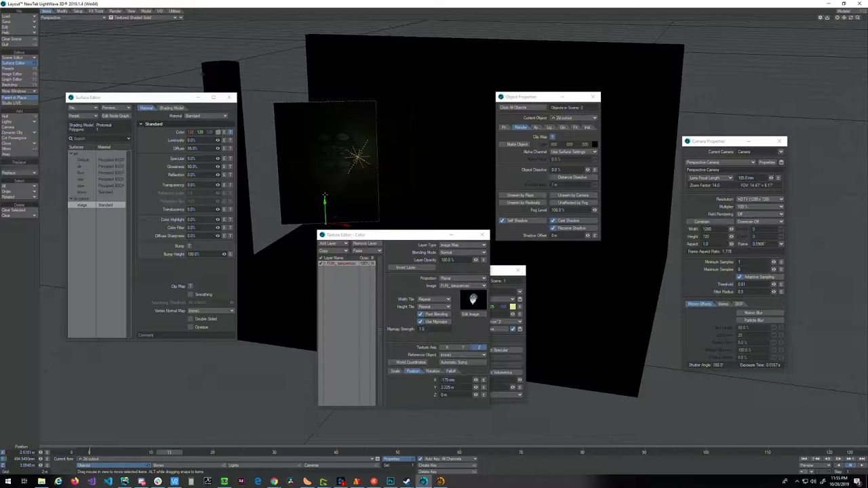
- Move the Object Properties and Texture Editor windows aside and test-render frame 16, aborting once the cutout shows
{"action": "left_click_drag", "start_coordinate": [857, 19], "coordinate": [843, 18]}
{"action": "left_click_drag", "start_coordinate": [541, 96], "coordinate": [735, 56]}
{"action": "left_click_drag", "start_coordinate": [418, 239], "coordinate": [720, 232]}
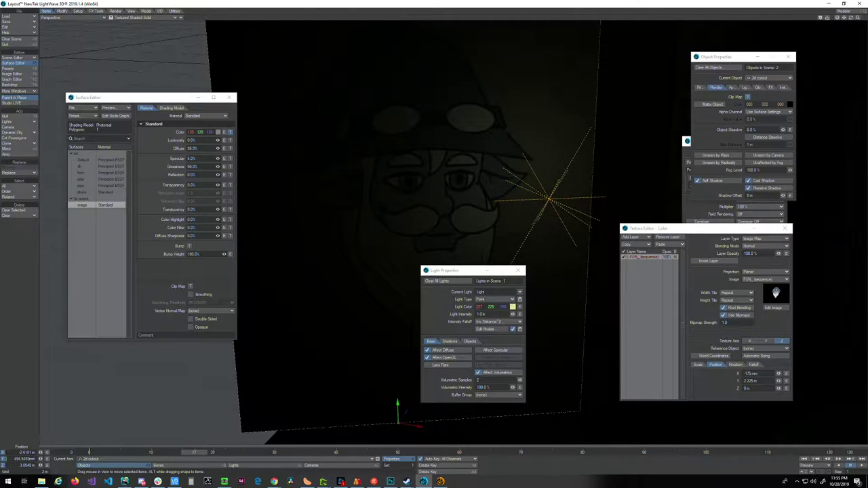
{"action": "key", "text": "F9"}
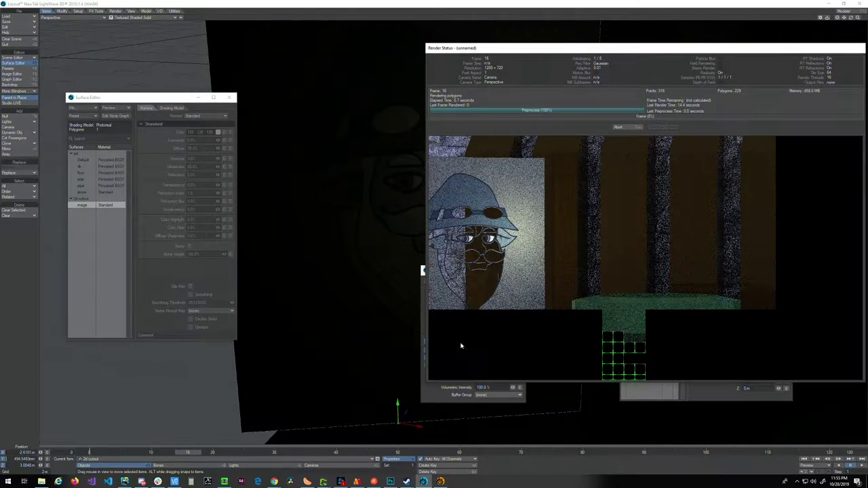
{"action": "left_click", "coordinate": [618, 127]}
- Move the Light Properties and Object Properties windows within easier reach and close the color Texture Editor
{"action": "left_click_drag", "start_coordinate": [451, 270], "coordinate": [485, 252]}
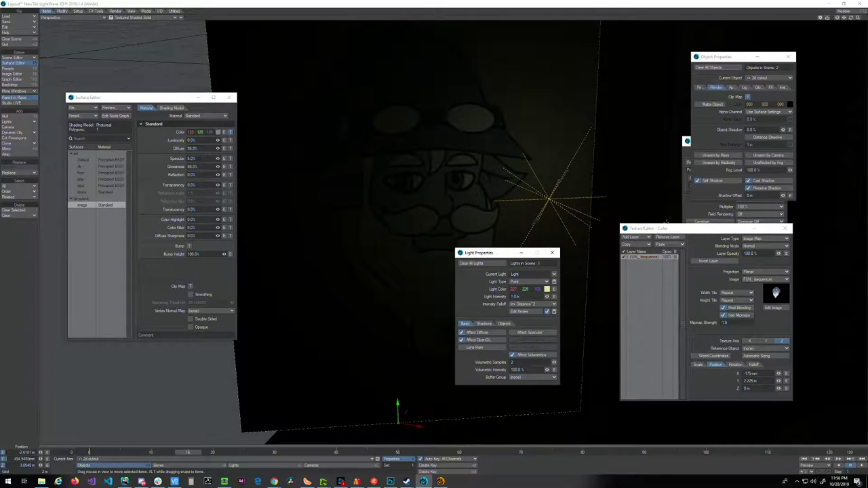
{"action": "left_click_drag", "start_coordinate": [666, 229], "coordinate": [634, 229]}
{"action": "left_click", "coordinate": [753, 229]}
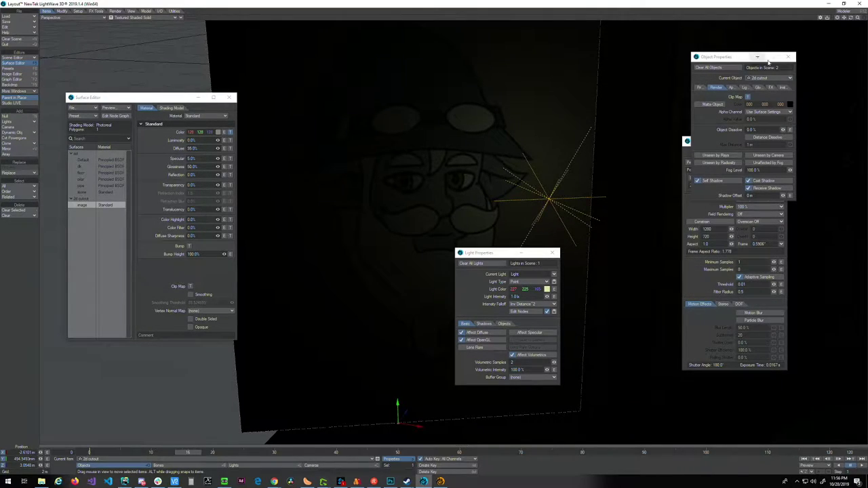
{"action": "left_click_drag", "start_coordinate": [737, 60], "coordinate": [688, 64]}
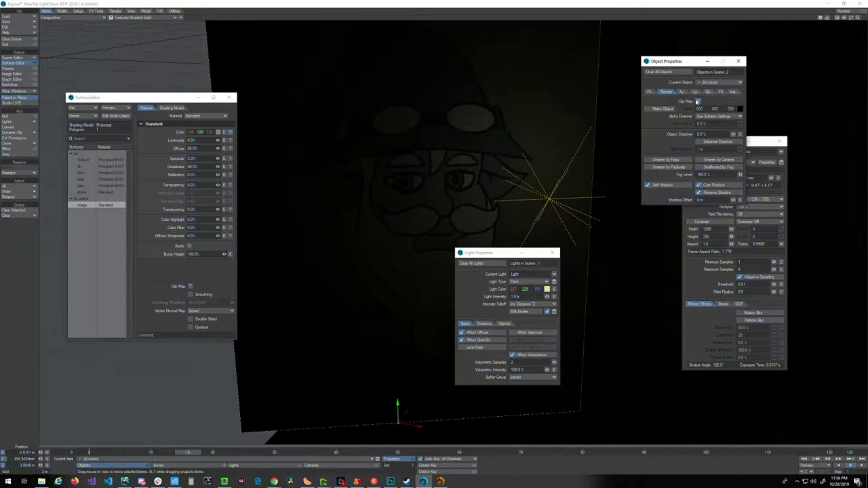
- Check the cutout's alpha channel and matte options, keeping Use Surface Settings, and test-render frame 16 before aborting
{"action": "left_click", "coordinate": [718, 117]}
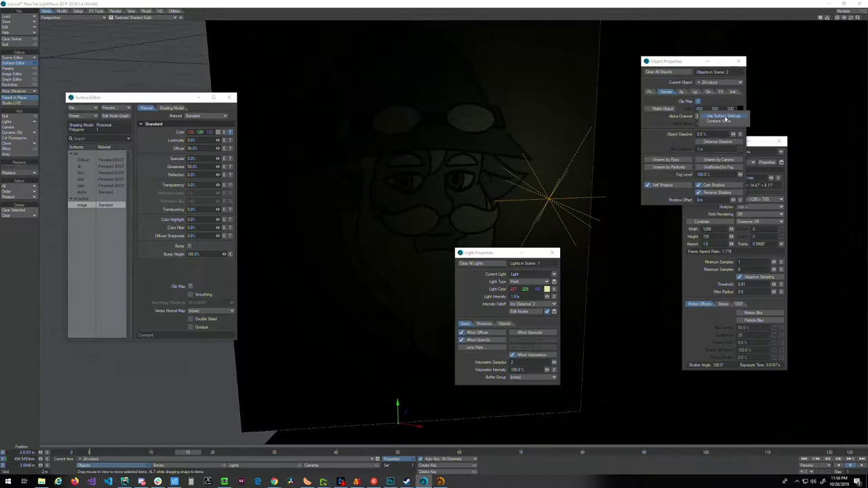
{"action": "left_click", "coordinate": [718, 116]}
{"action": "left_click", "coordinate": [663, 109]}
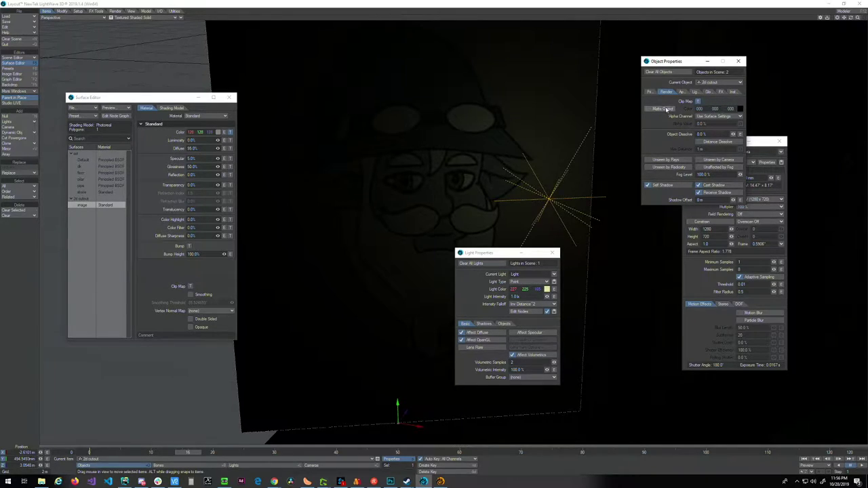
{"action": "left_click", "coordinate": [662, 110]}
{"action": "key", "text": "F9"}
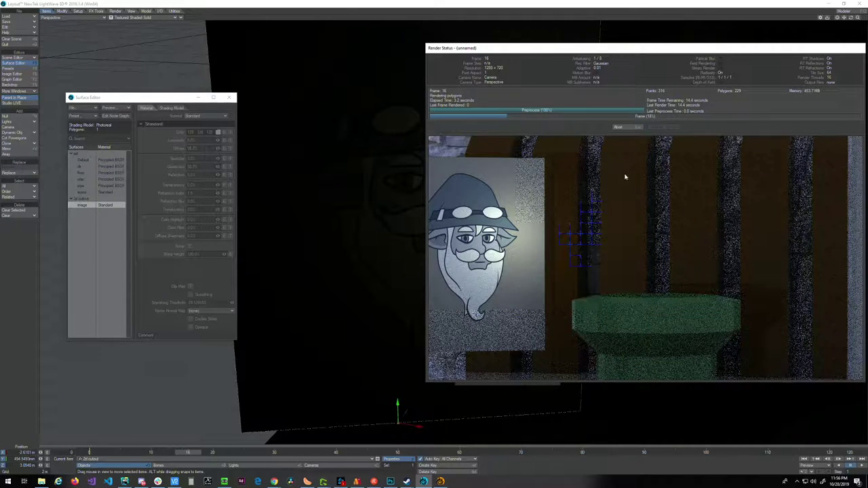
{"action": "left_click", "coordinate": [619, 127]}
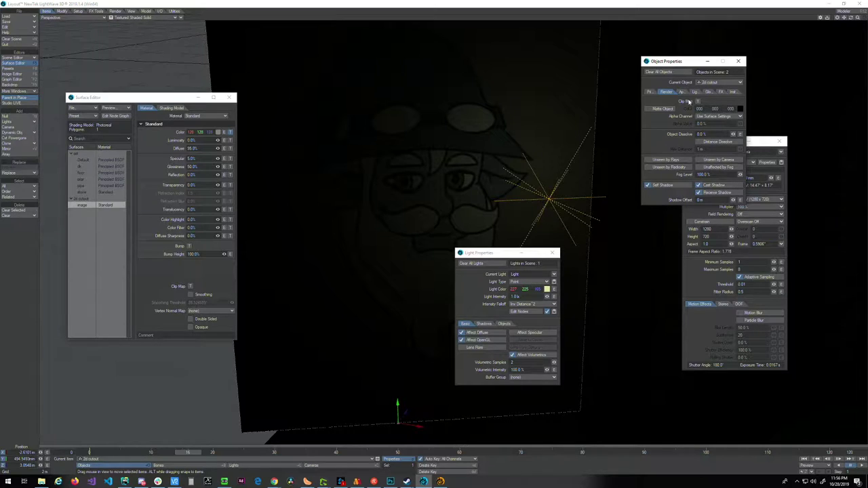
{"action": "left_click", "coordinate": [274, 481]}
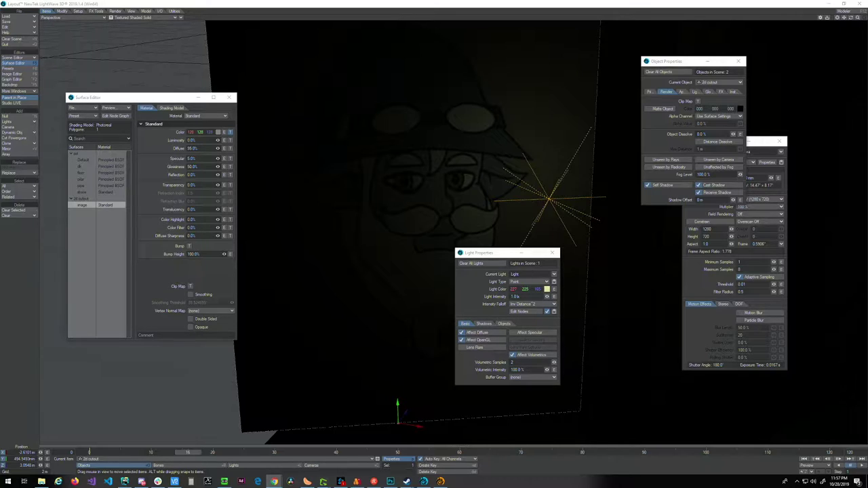
- Add a planar image clip map to the 2d cutout object using FUN_ (sequence), with the layer inverted
{"action": "left_click_drag", "start_coordinate": [681, 62], "coordinate": [568, 59]}
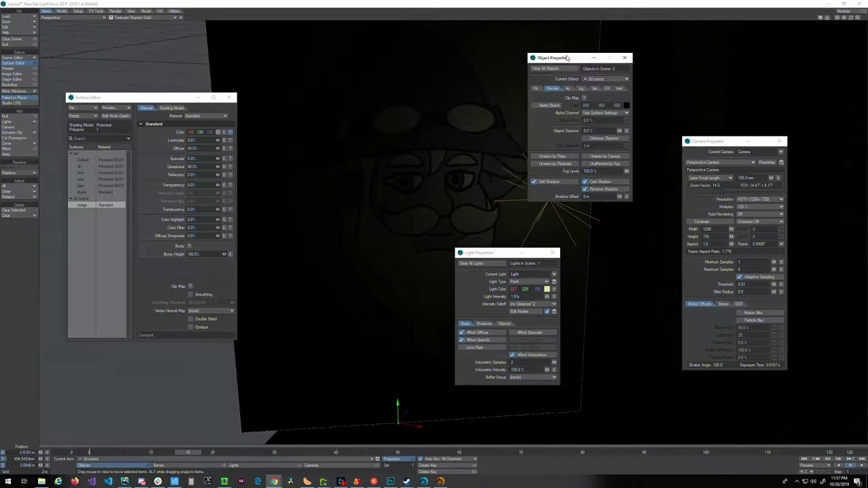
{"action": "left_click", "coordinate": [583, 98]}
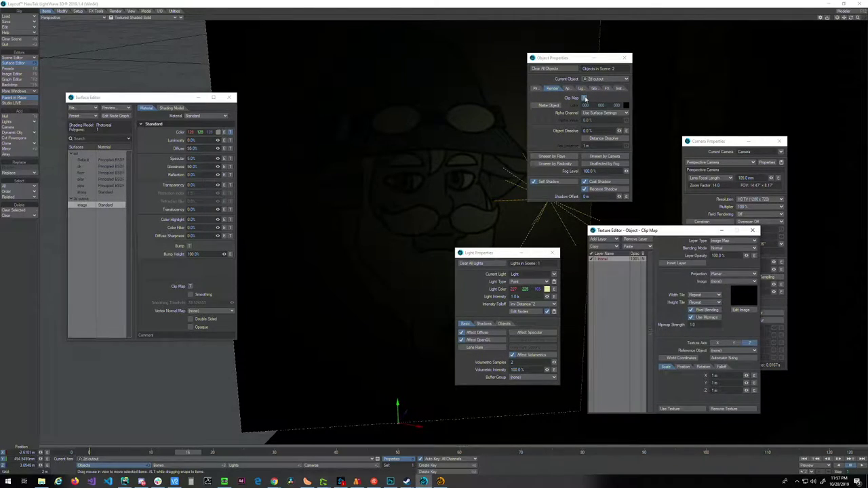
{"action": "left_click", "coordinate": [723, 274]}
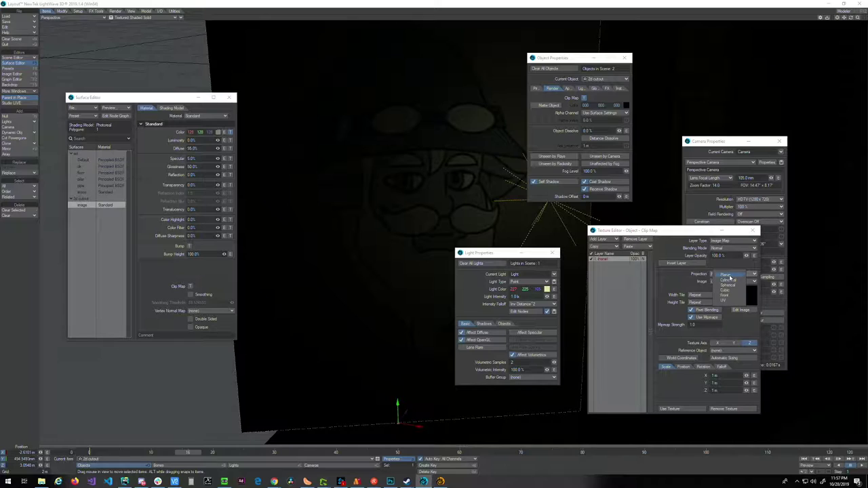
{"action": "left_click", "coordinate": [679, 263]}
{"action": "left_click", "coordinate": [722, 280]}
{"action": "left_click", "coordinate": [719, 311]}
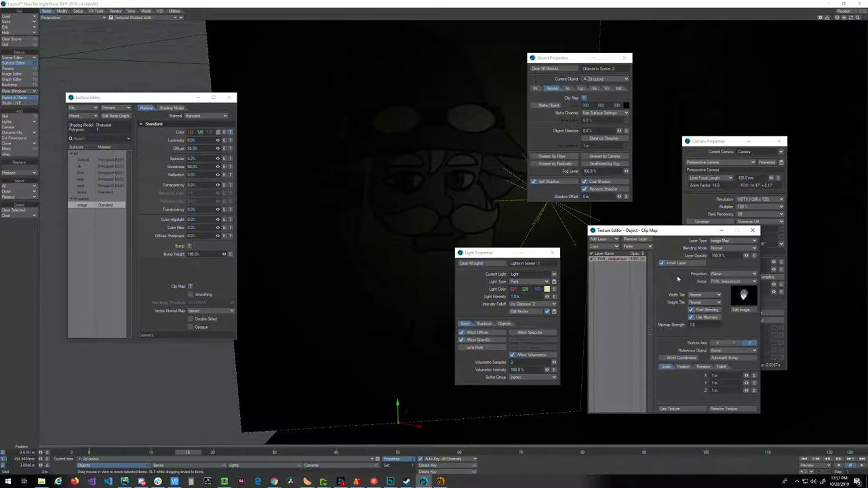
- Test-render frame 16 with the clip map layer inverted and again with the inversion off, aborting each render
{"action": "key", "text": "F9"}
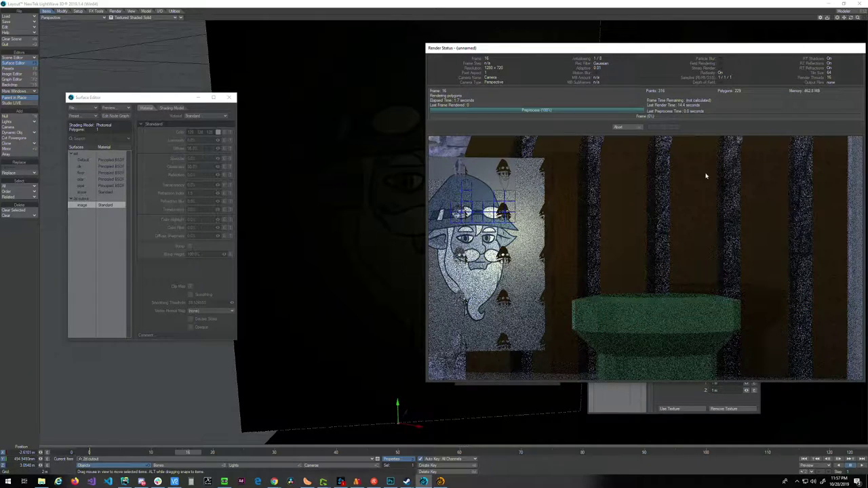
{"action": "left_click", "coordinate": [621, 127]}
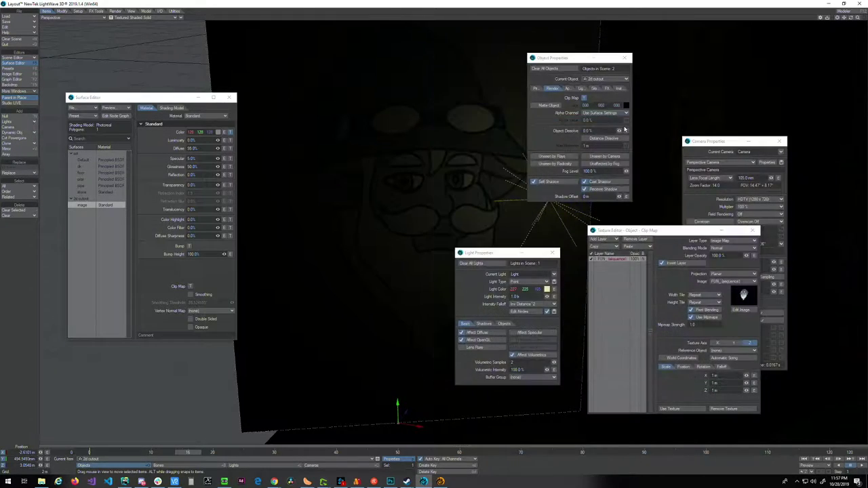
{"action": "key", "text": "F9"}
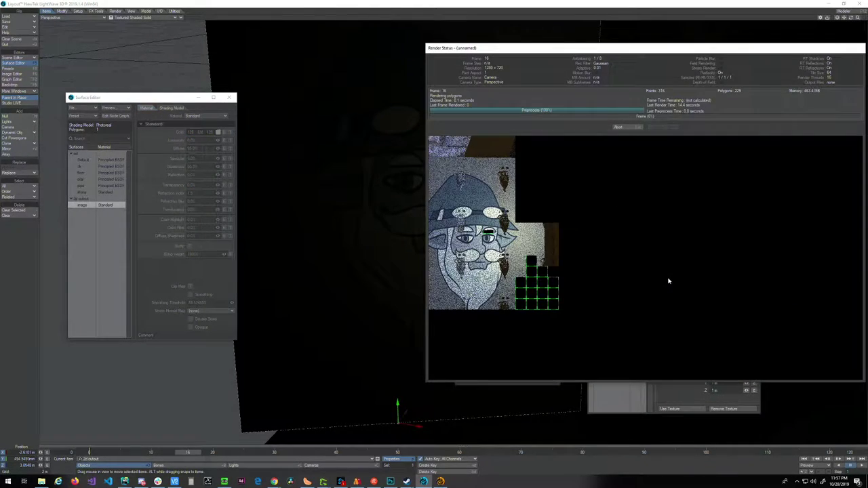
{"action": "left_click", "coordinate": [616, 127]}
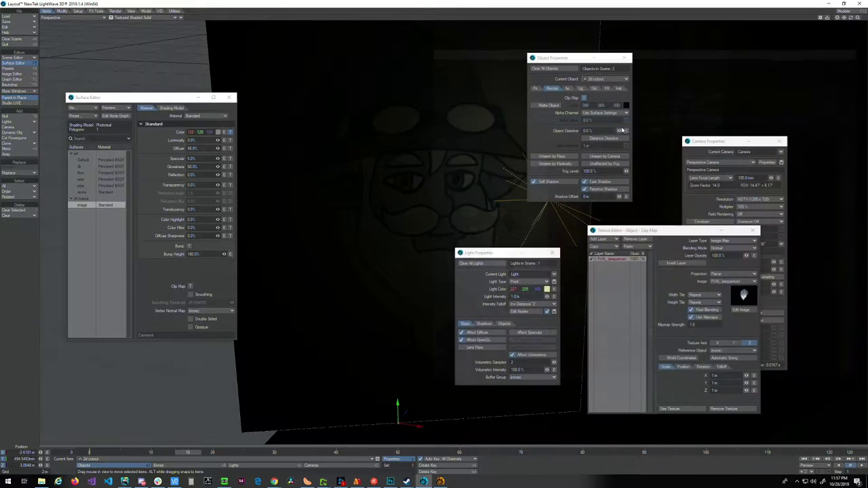
- Open the Image Editor from the clip map layer and clone the FUN_ (sequence) image
{"action": "left_click", "coordinate": [742, 311]}
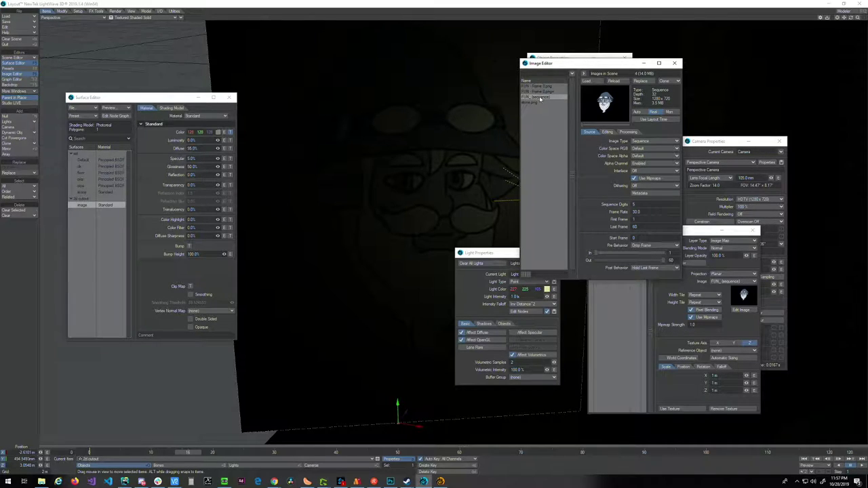
{"action": "left_click", "coordinate": [668, 80]}
{"action": "left_click", "coordinate": [670, 82]}
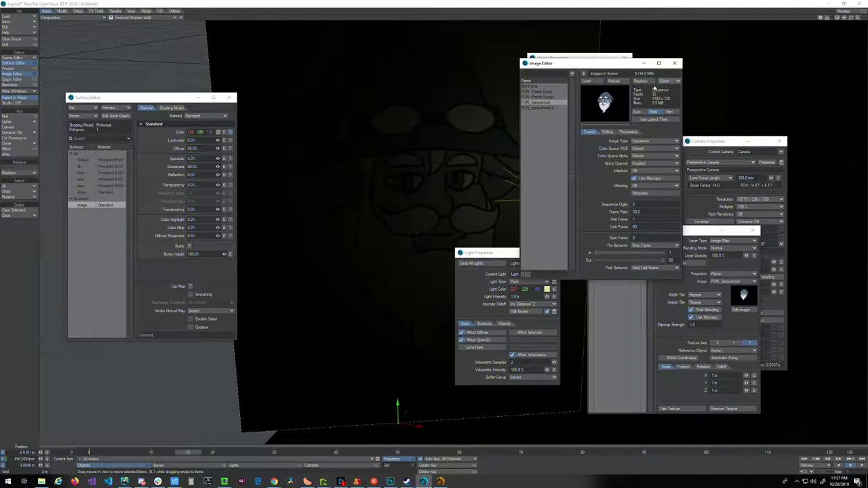
- Set the cloned FUN_ (sequence)(1) image's Alpha Channel to Alpha Only, check its editing settings, and close the Image Editor
{"action": "left_click", "coordinate": [535, 109]}
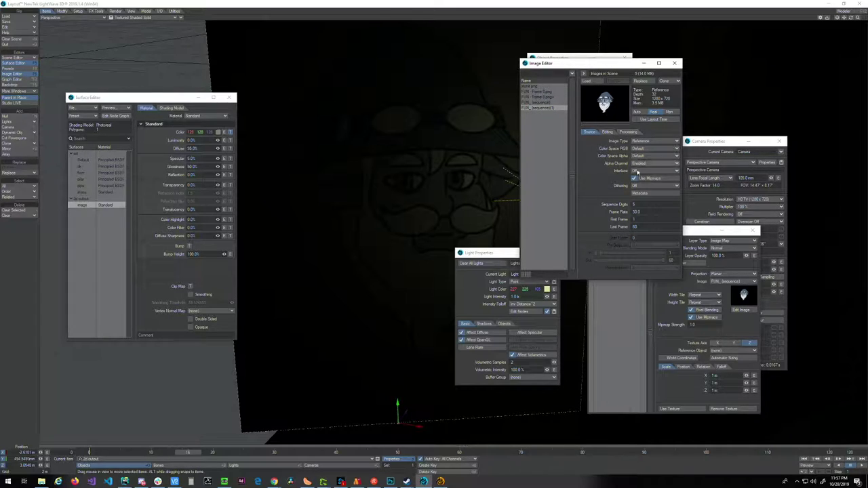
{"action": "left_click", "coordinate": [644, 163]}
{"action": "left_click", "coordinate": [642, 172]}
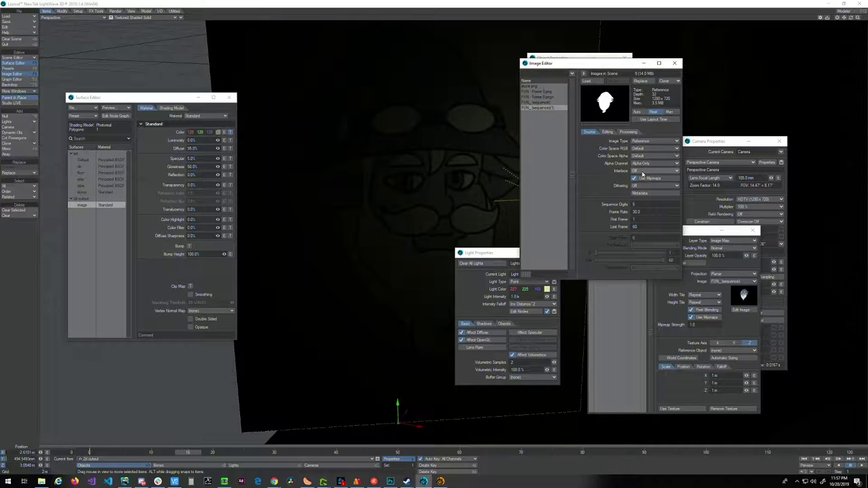
{"action": "left_click", "coordinate": [622, 129]}
{"action": "left_click", "coordinate": [607, 132]}
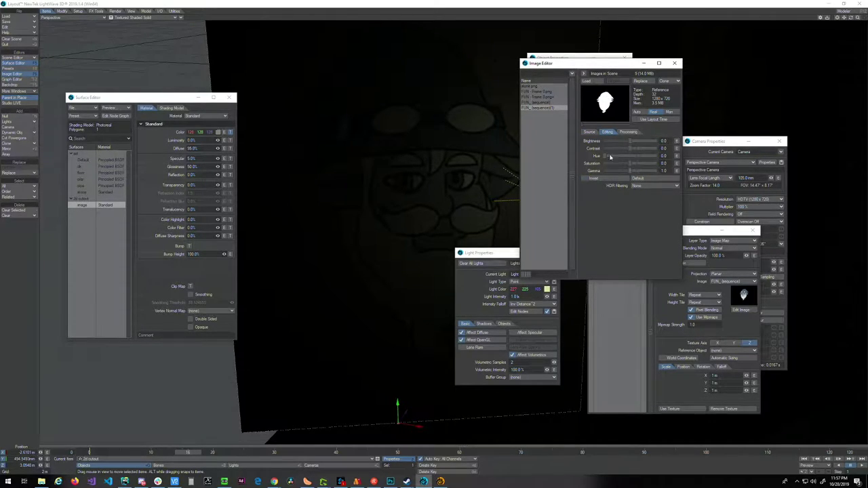
{"action": "left_click", "coordinate": [591, 133]}
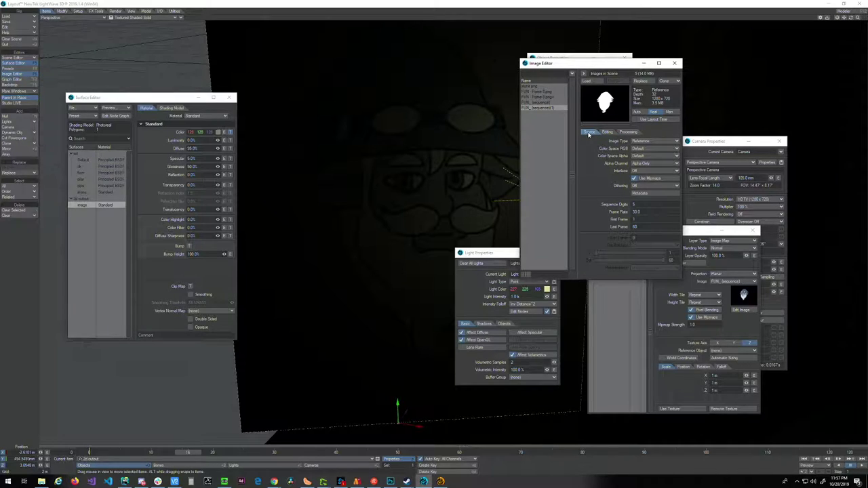
{"action": "left_click", "coordinate": [674, 62]}
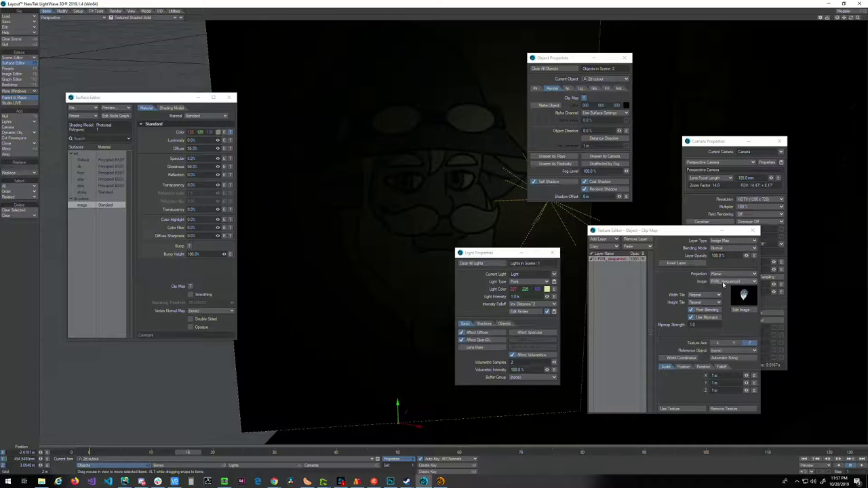
- Set the clip map layer's image to FUN_ (sequence)(1) and invert the layer
{"action": "left_click", "coordinate": [722, 281]}
{"action": "left_click", "coordinate": [722, 283]}
{"action": "left_click", "coordinate": [680, 263]}
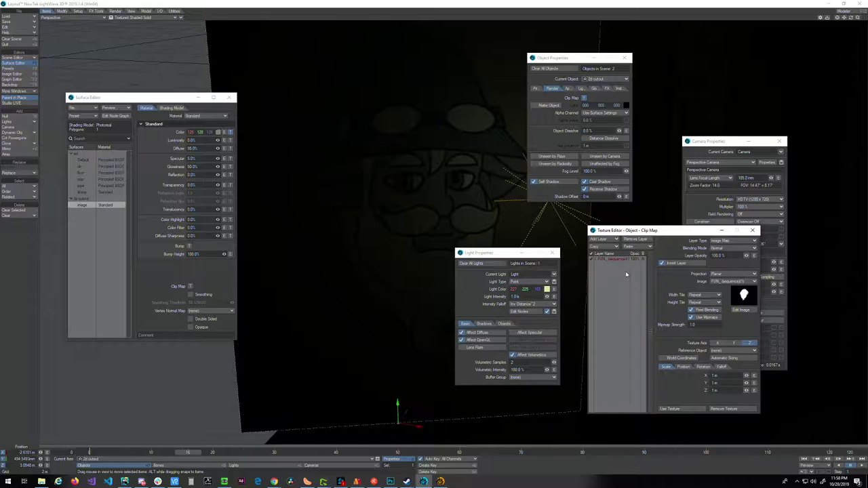
- Add a second image map layer to the clip map and review its blending modes, keeping Normal without inversion
{"action": "left_click", "coordinate": [600, 239]}
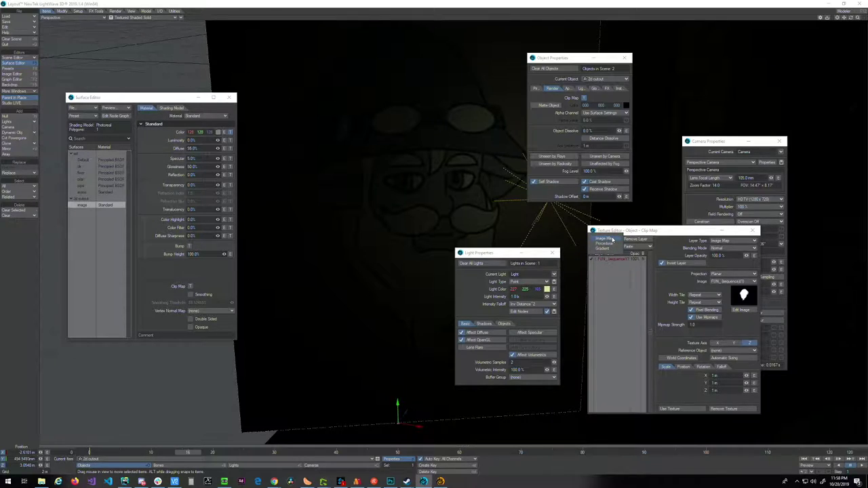
{"action": "left_click", "coordinate": [611, 239]}
{"action": "left_click", "coordinate": [725, 249]}
{"action": "left_click", "coordinate": [725, 249]}
{"action": "left_click", "coordinate": [681, 263]}
{"action": "left_click", "coordinate": [683, 264]}
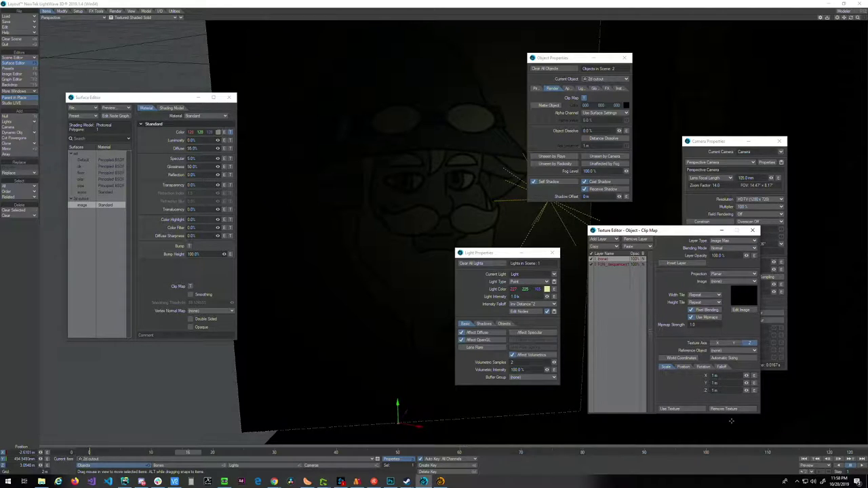
{"action": "left_click", "coordinate": [724, 249]}
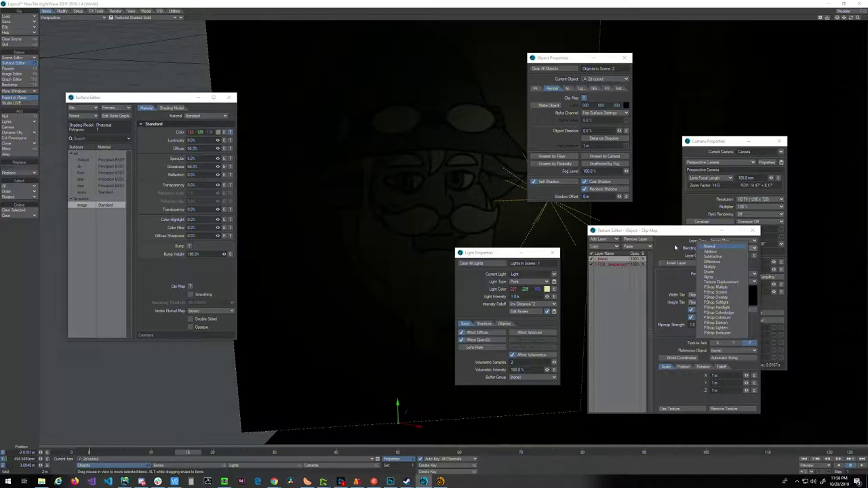
{"action": "left_click", "coordinate": [672, 248]}
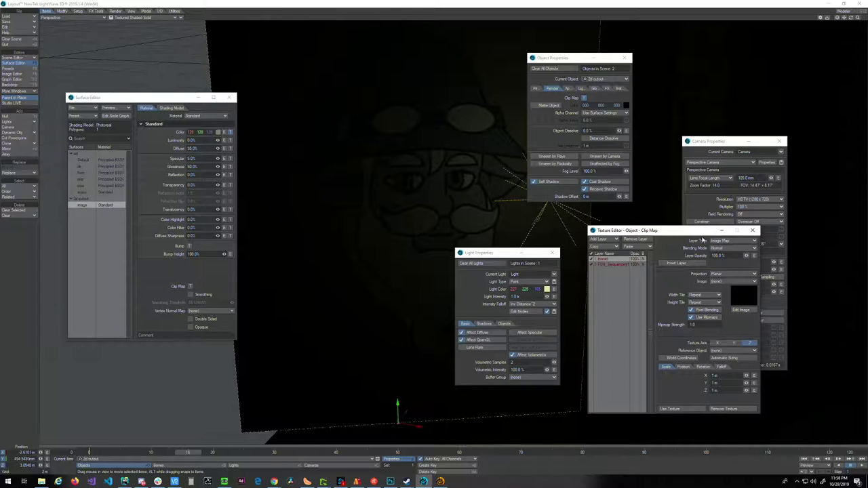
{"action": "left_click_drag", "start_coordinate": [678, 234], "coordinate": [667, 228]}
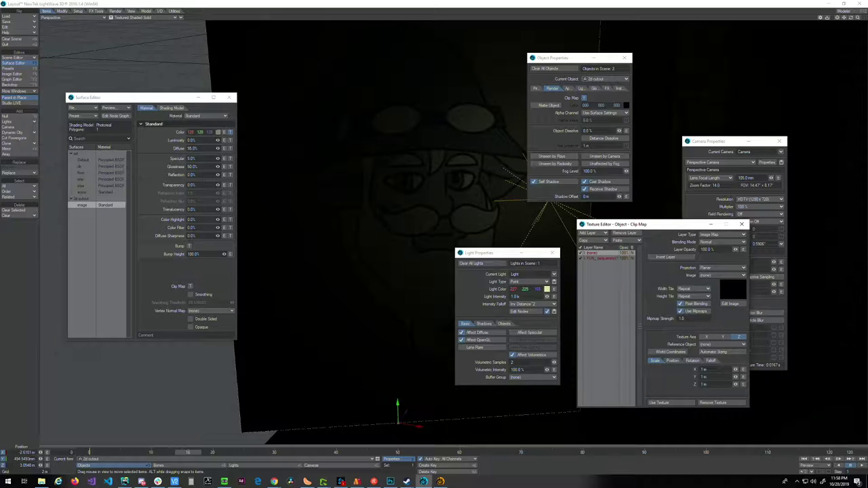
{"action": "key", "text": "Return"}
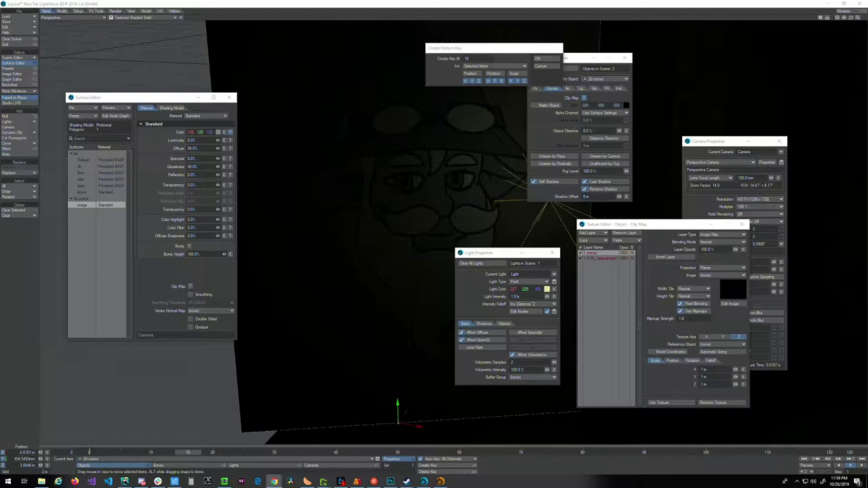
{"action": "left_click", "coordinate": [627, 225]}
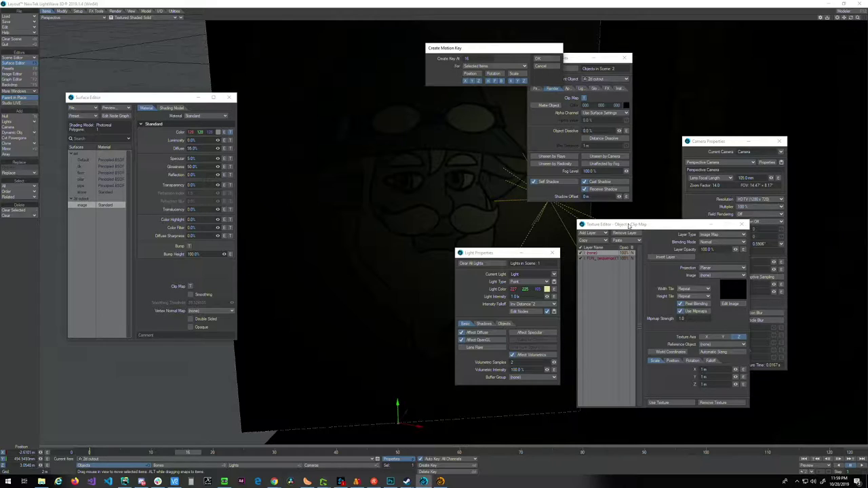
{"action": "left_click_drag", "start_coordinate": [629, 226], "coordinate": [613, 213]}
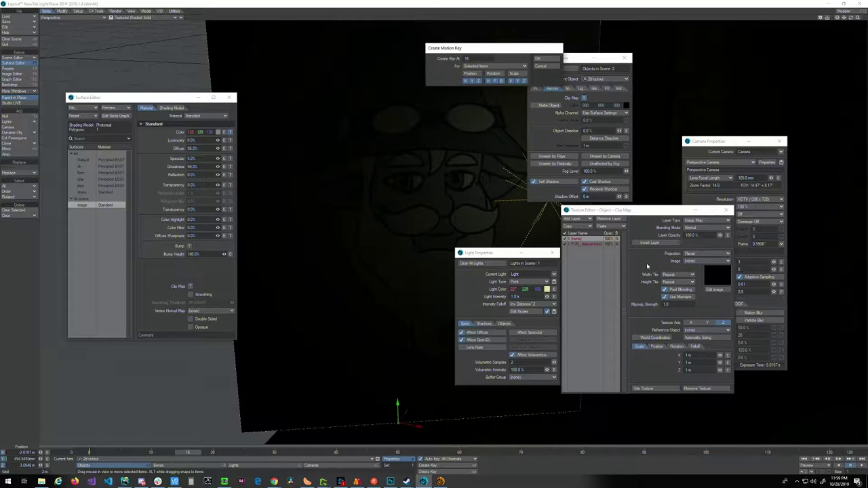
{"action": "key", "text": "alt+Tab"}
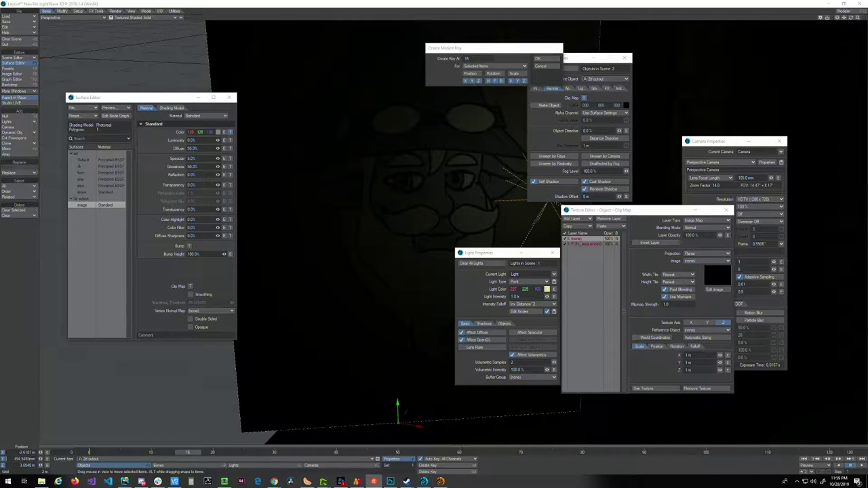
{"action": "key", "text": "alt+Tab"}
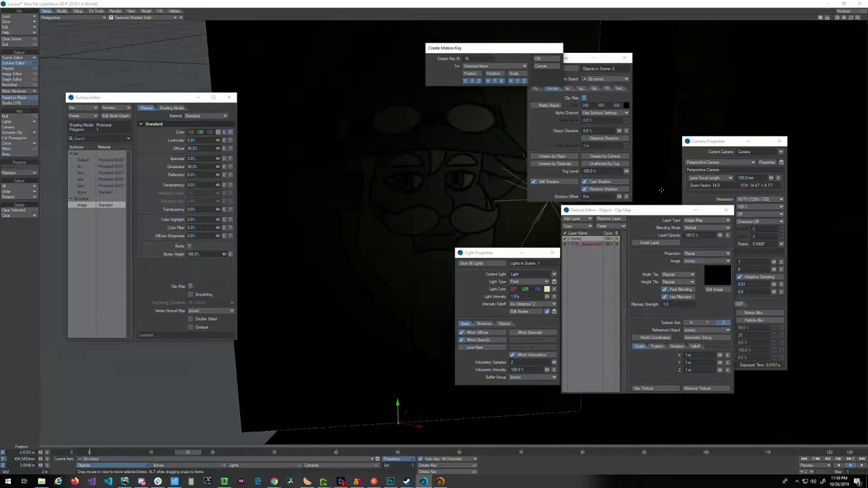
{"action": "left_click_drag", "start_coordinate": [631, 210], "coordinate": [641, 246]}
{"action": "left_click", "coordinate": [714, 142]}
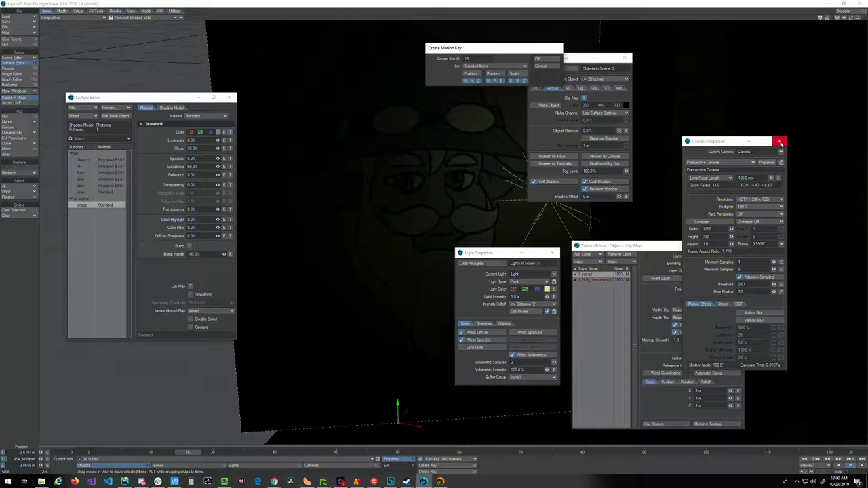
{"action": "left_click", "coordinate": [546, 66]}
- Close the camera properties and remove the object-level clip map from the 2d cutout, keeping Alpha Channel on Use Surface Settings
{"action": "left_click", "coordinate": [782, 142]}
{"action": "left_click_drag", "start_coordinate": [559, 59], "coordinate": [727, 61]}
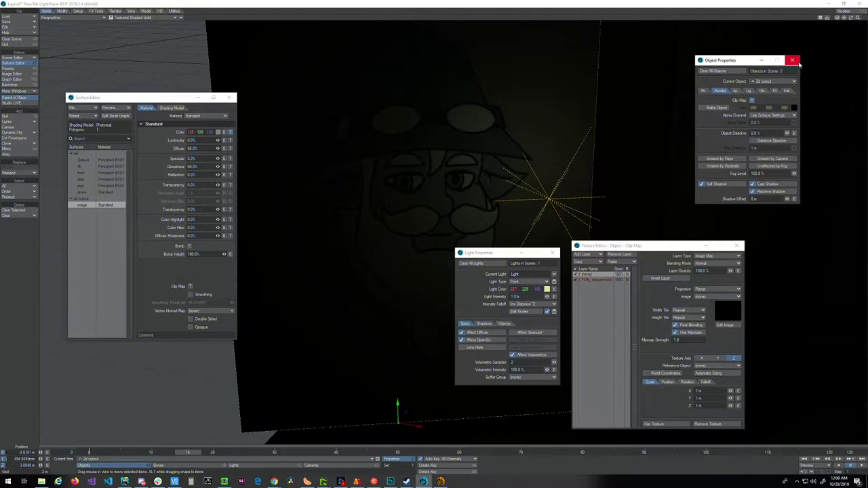
{"action": "left_click", "coordinate": [771, 117]}
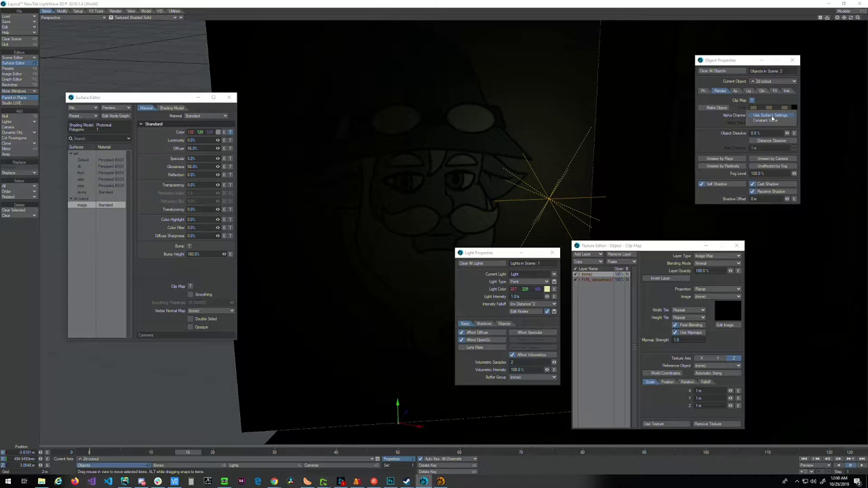
{"action": "left_click", "coordinate": [761, 121]}
{"action": "left_click", "coordinate": [761, 117]}
{"action": "left_click", "coordinate": [760, 110]}
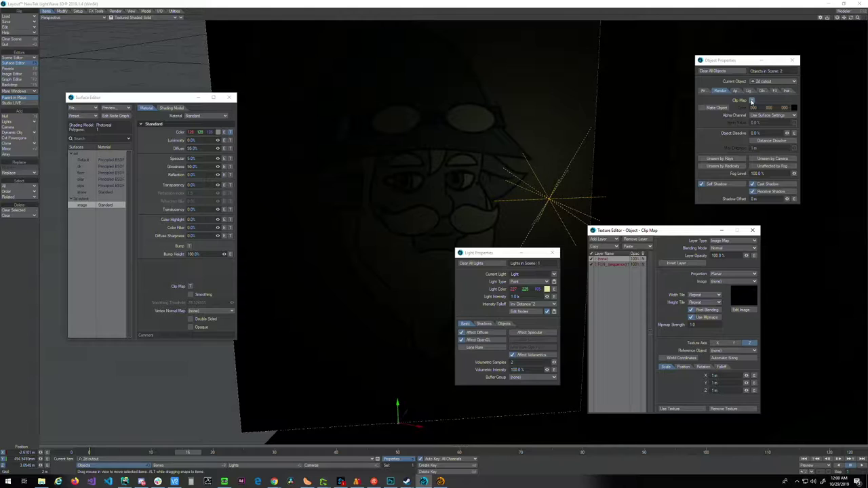
{"action": "left_click", "coordinate": [751, 101], "text": "shift"}
- Try making the 2d cutout a matte object and test-render the current frame, aborting the render early
{"action": "left_click", "coordinate": [713, 109]}
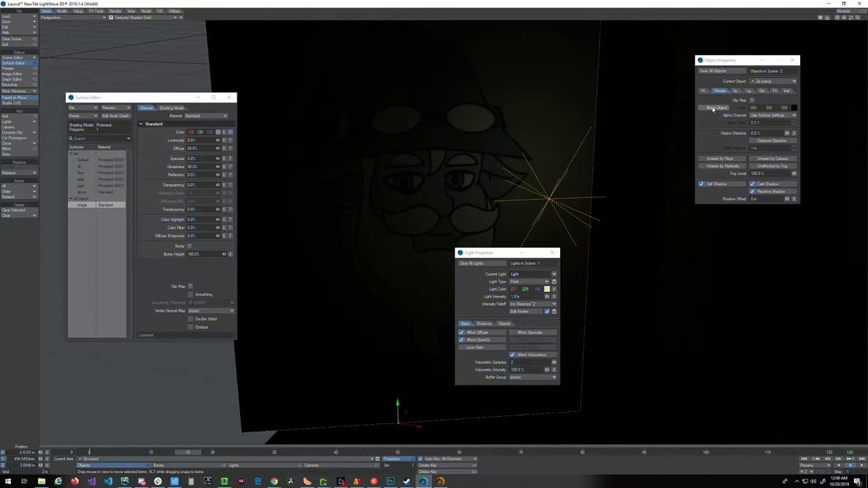
{"action": "key", "text": "F9"}
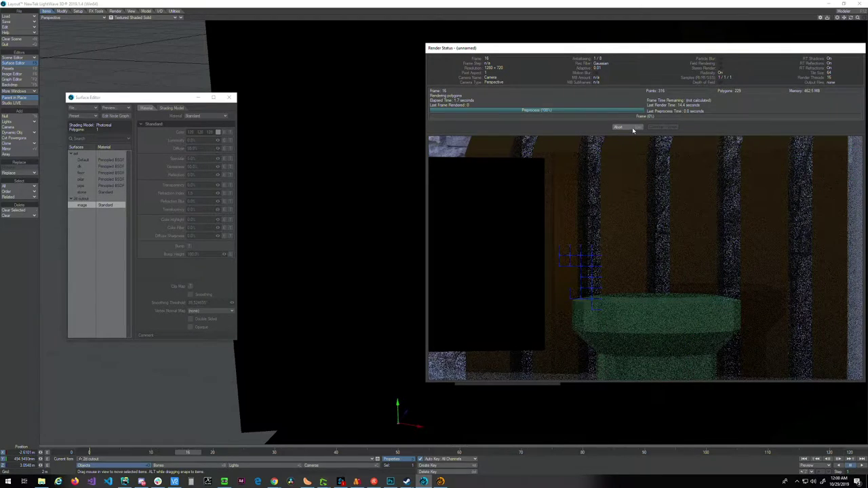
{"action": "left_click", "coordinate": [630, 127]}
- Test-render the matte object with a light grey matte colour of 215, 215, 215, abort it, and turn Matte Object off
{"action": "left_click", "coordinate": [793, 107]}
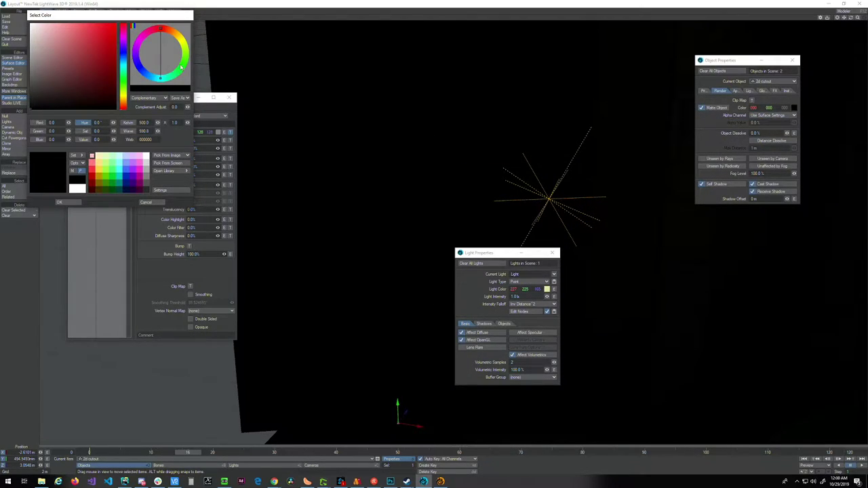
{"action": "left_click", "coordinate": [30, 35]}
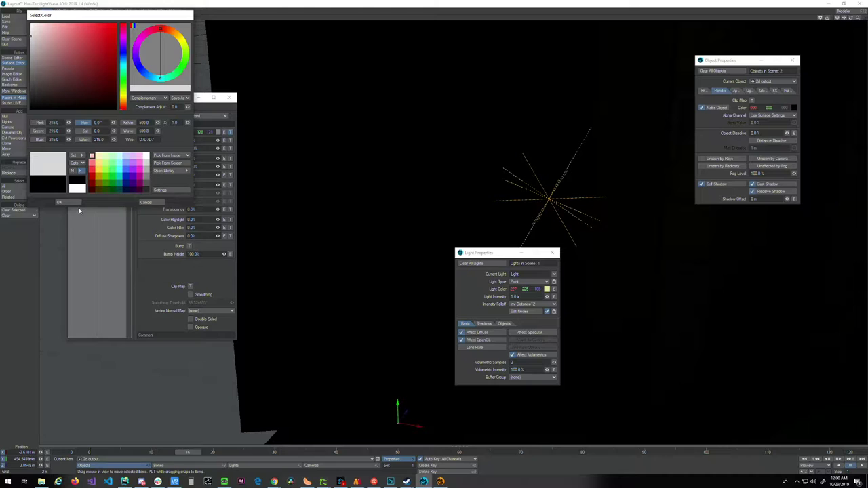
{"action": "left_click", "coordinate": [59, 202]}
{"action": "key", "text": "F9"}
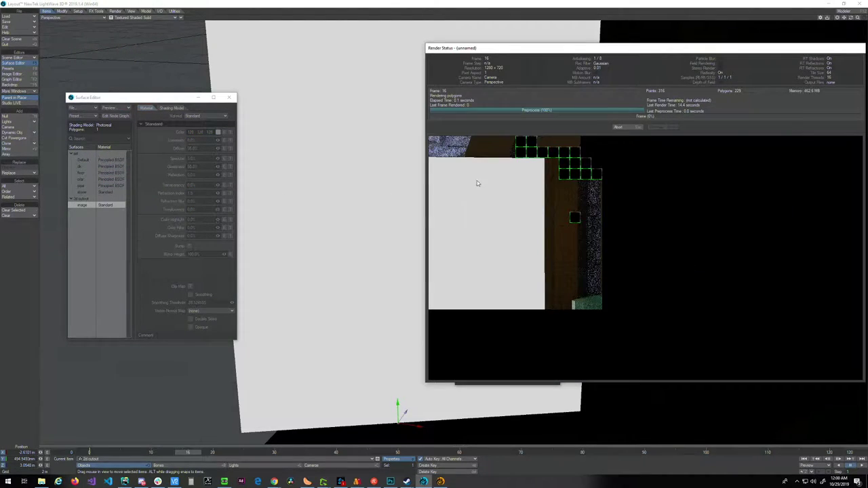
{"action": "left_click", "coordinate": [637, 127]}
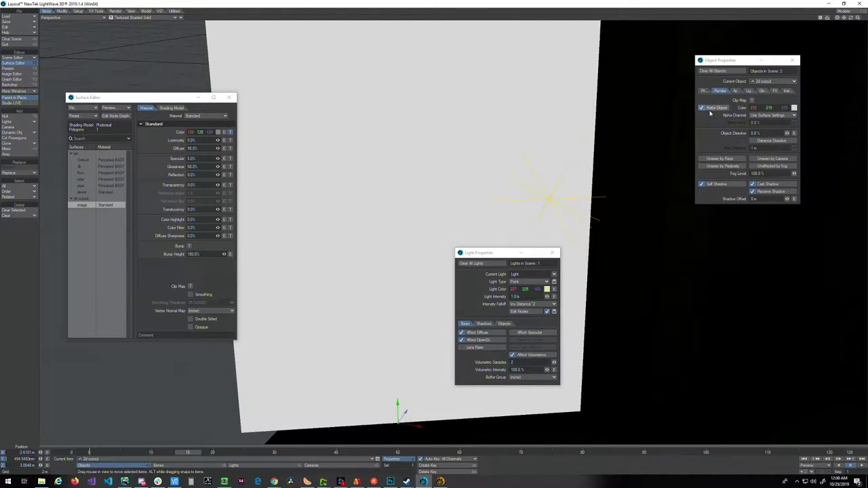
{"action": "left_click", "coordinate": [702, 108]}
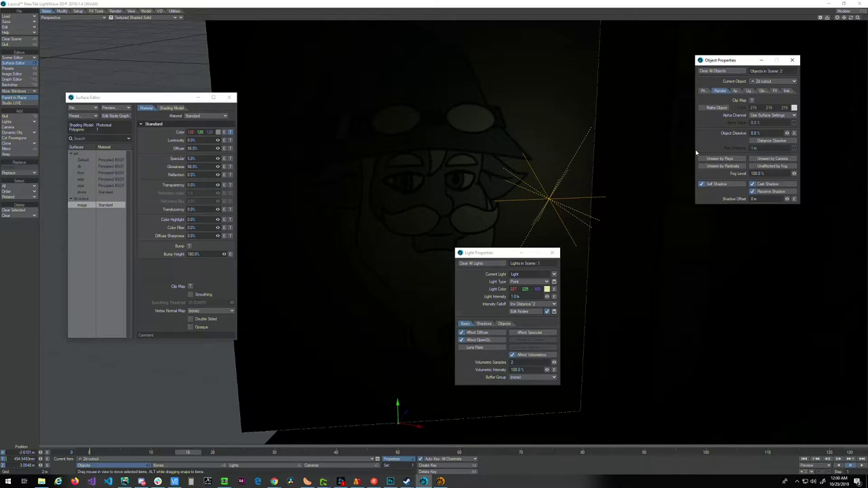
- Rearrange the property windows, lengthen the Surface Editor, and open the Image Editor on FUN_ (sequence)(1)
{"action": "left_click_drag", "start_coordinate": [502, 254], "coordinate": [707, 254]}
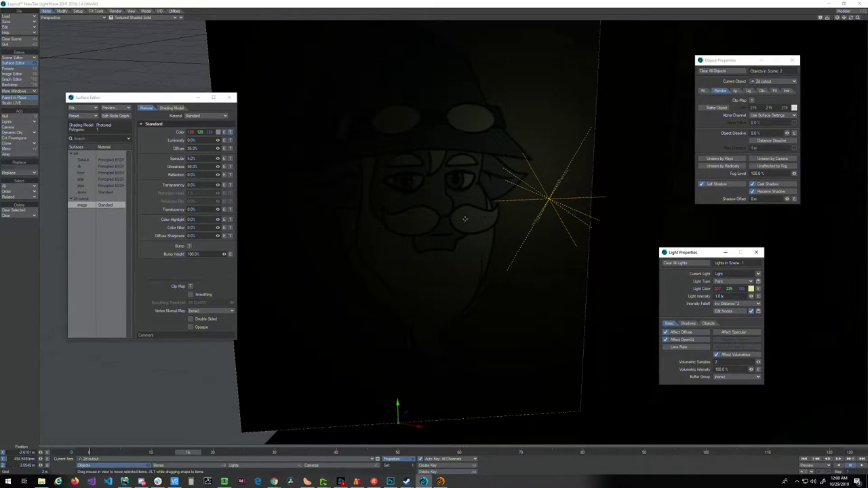
{"action": "left_click_drag", "start_coordinate": [95, 97], "coordinate": [135, 99]}
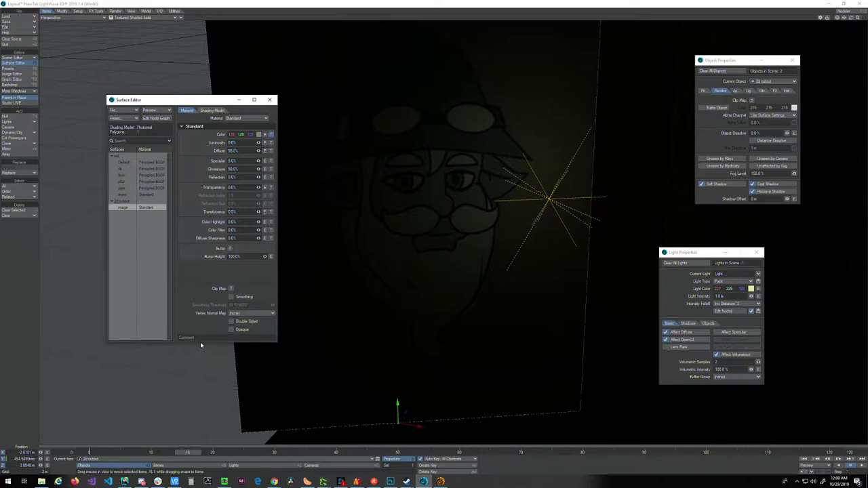
{"action": "left_click_drag", "start_coordinate": [196, 341], "coordinate": [196, 414]}
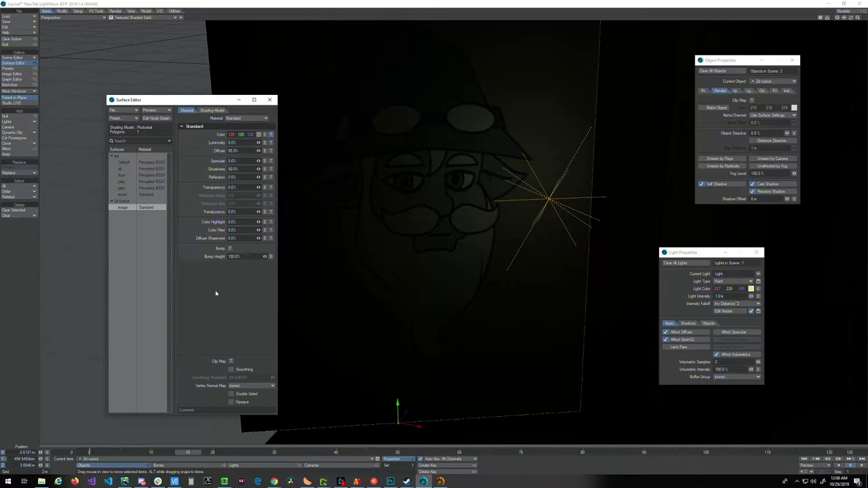
{"action": "key", "text": "F6"}
{"action": "left_click", "coordinate": [540, 103]}
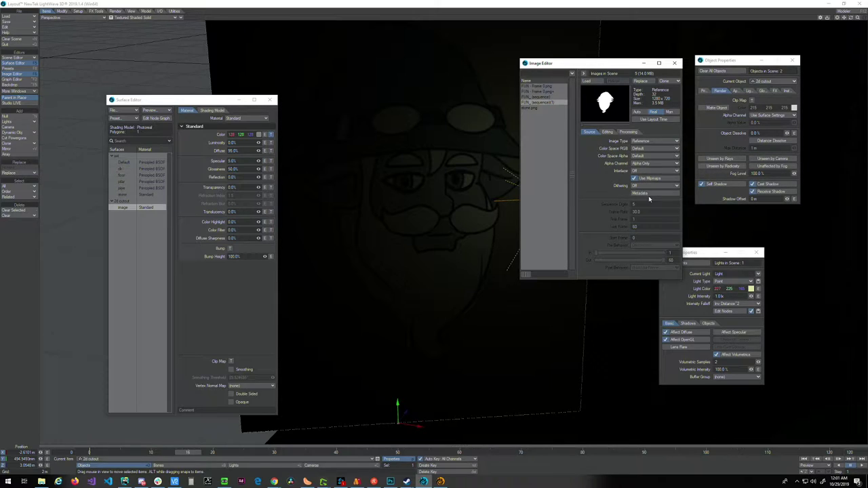
- Lower the FUN_ (sequence)(1) image's brightness and contrast, turn on Invert, and add the Python Negative filter
{"action": "left_click", "coordinate": [607, 132]}
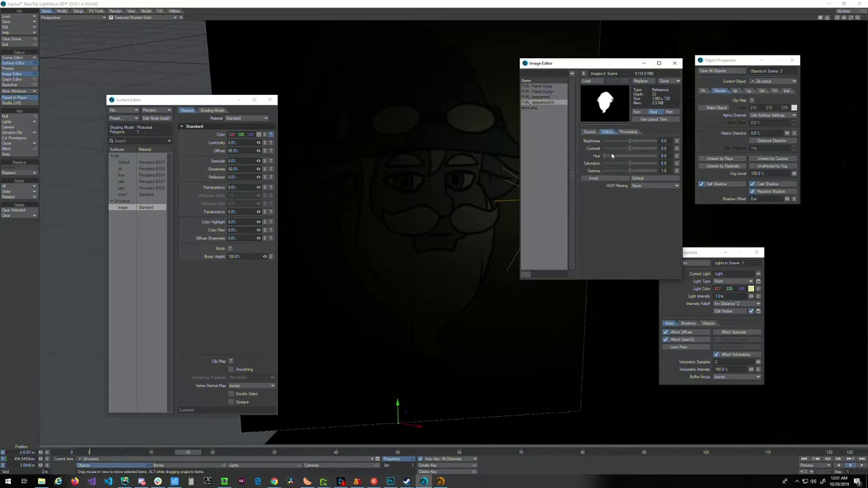
{"action": "left_click_drag", "start_coordinate": [605, 158], "coordinate": [623, 141]}
{"action": "left_click", "coordinate": [587, 178]}
{"action": "left_click", "coordinate": [630, 133]}
{"action": "left_click", "coordinate": [587, 149]}
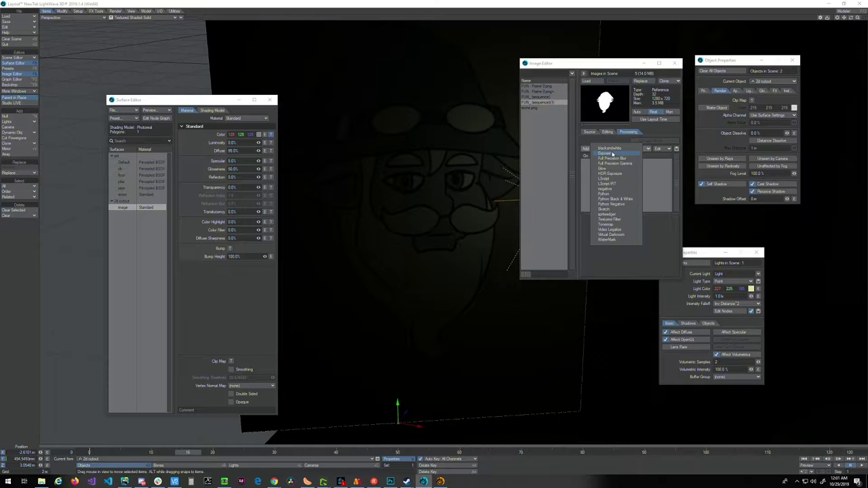
{"action": "left_click", "coordinate": [615, 204]}
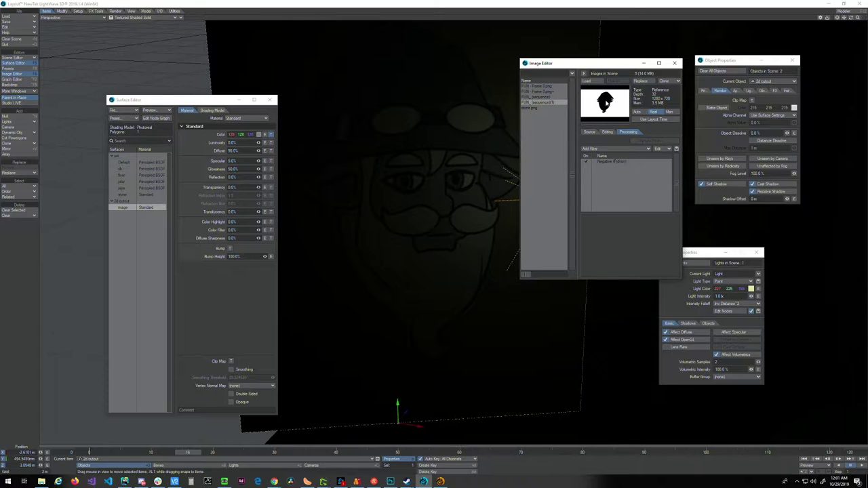
- Reset the FUN_ (sequence)(1) image's brightness and contrast to 0 and check its processing filters
{"action": "left_click", "coordinate": [606, 132]}
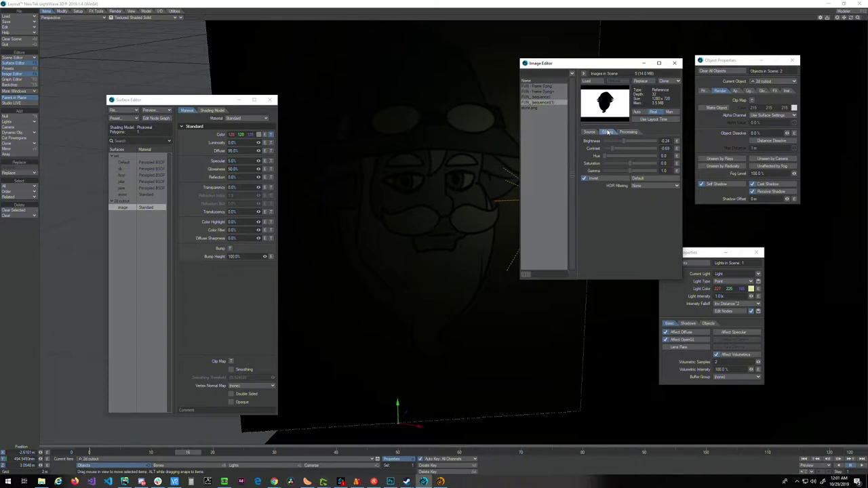
{"action": "left_click", "coordinate": [660, 140]}
{"action": "type", "text": "0"}
{"action": "key", "text": "Tab"}
{"action": "type", "text": "0"}
{"action": "key", "text": "Tab"}
{"action": "left_click", "coordinate": [628, 132]}
{"action": "left_click", "coordinate": [608, 133]}
- Set the cutout's surface clip map image to FUN_ (sequence)(1) and test-render the frame, aborting it early
{"action": "left_click", "coordinate": [230, 360]}
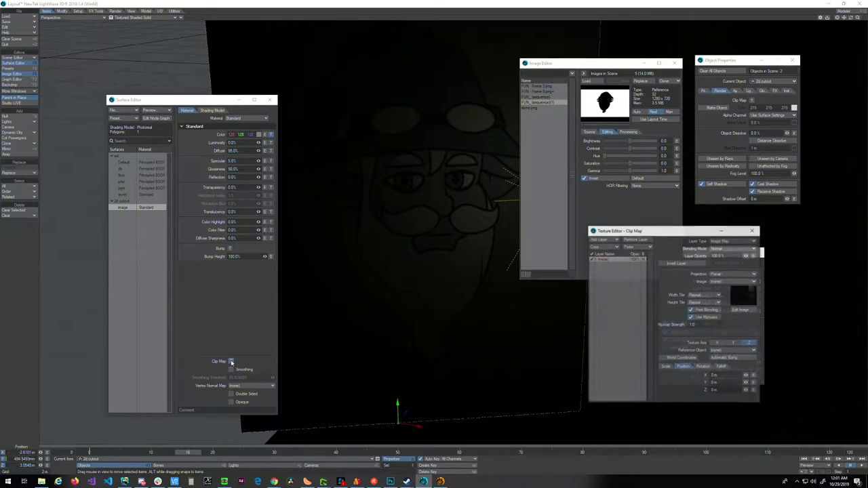
{"action": "left_click", "coordinate": [729, 280]}
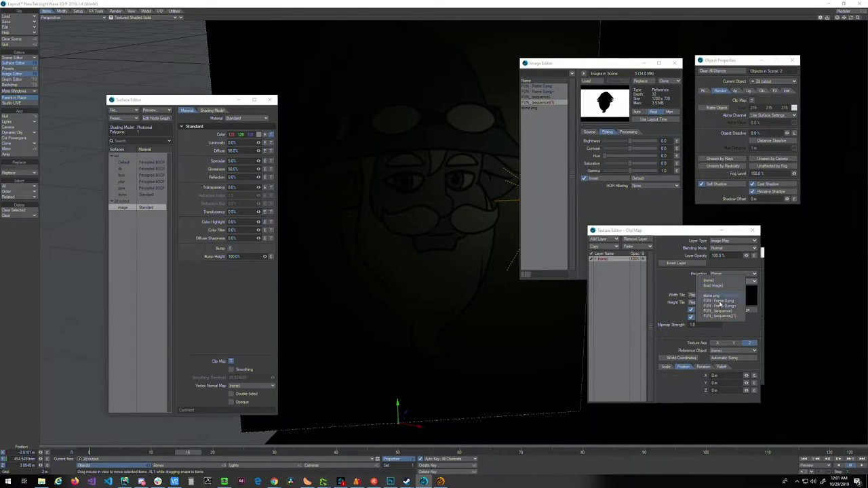
{"action": "left_click", "coordinate": [720, 316]}
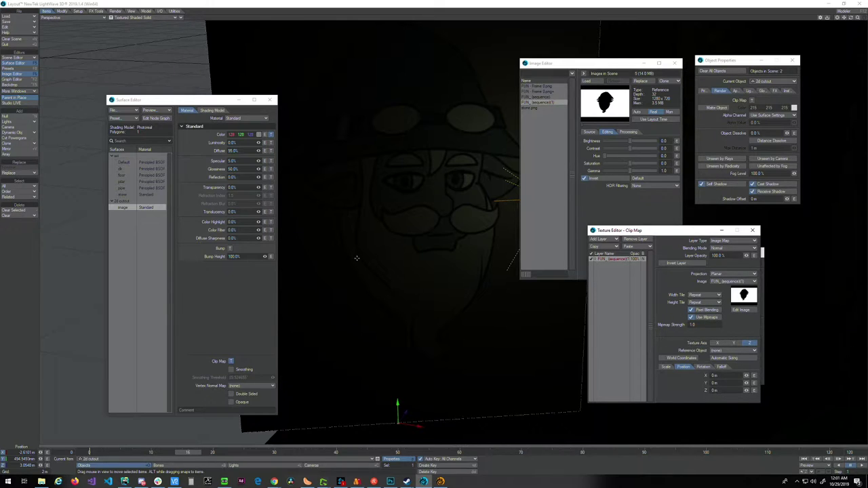
{"action": "key", "text": "F9"}
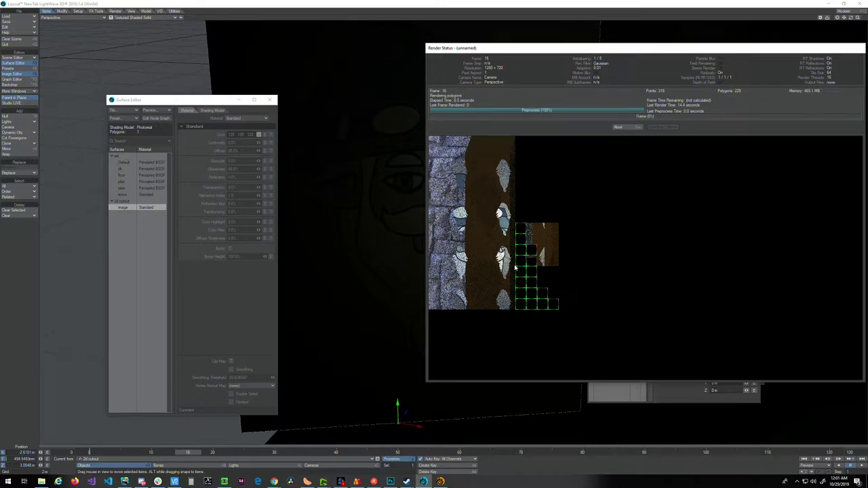
{"action": "left_click", "coordinate": [638, 129]}
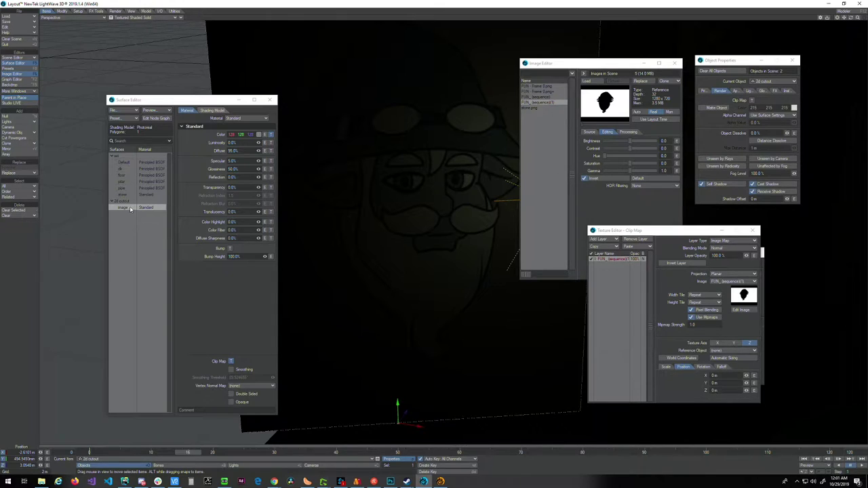
- Copy the current layer of the image surface's color texture and paste it over the layer in its clip map
{"action": "left_click", "coordinate": [271, 134]}
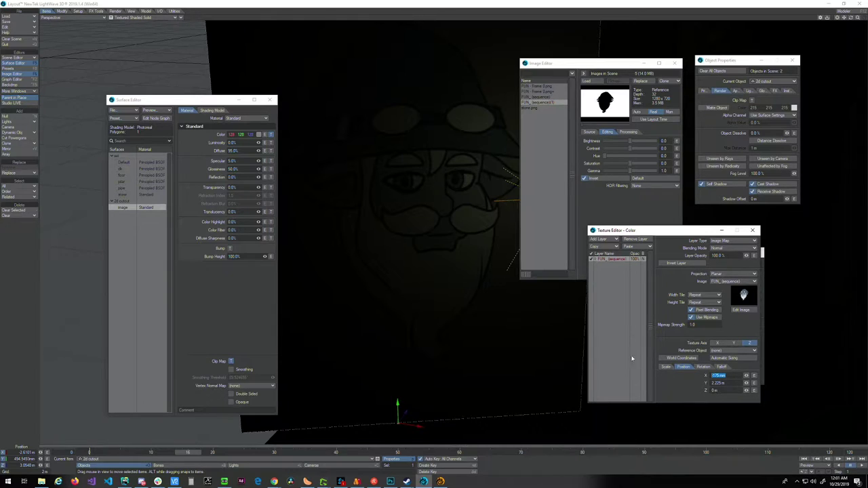
{"action": "left_click", "coordinate": [608, 260]}
{"action": "left_click", "coordinate": [601, 247]}
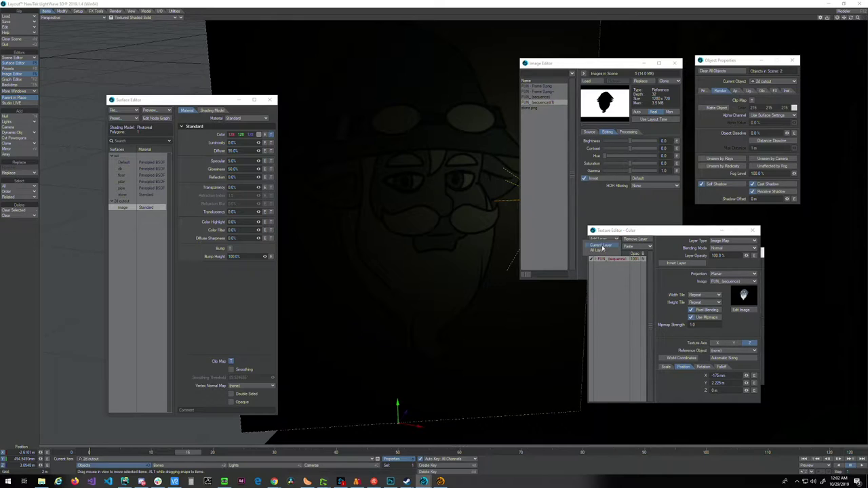
{"action": "left_click", "coordinate": [599, 248]}
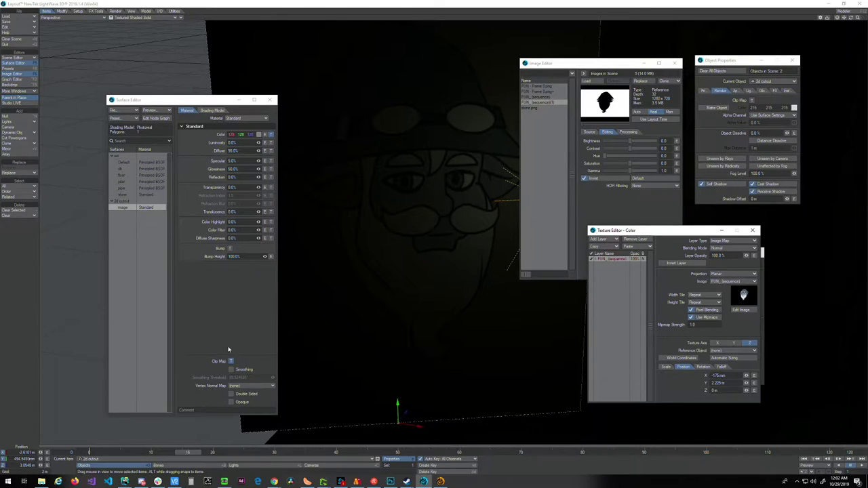
{"action": "left_click", "coordinate": [232, 361]}
{"action": "left_click", "coordinate": [630, 247]}
{"action": "left_click", "coordinate": [630, 248]}
- Set the pasted clip map layer's image to FUN_ (sequence)(1) and render the current frame
{"action": "left_click", "coordinate": [732, 281]}
{"action": "left_click", "coordinate": [733, 279]}
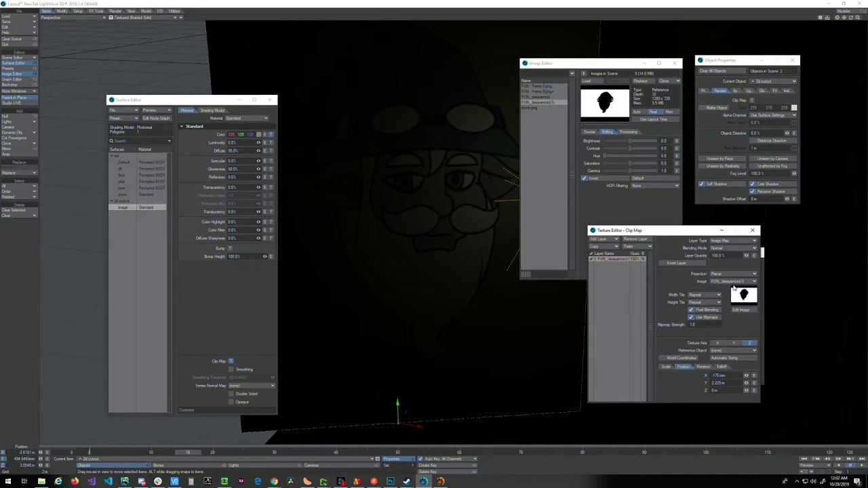
{"action": "key", "text": "F9"}
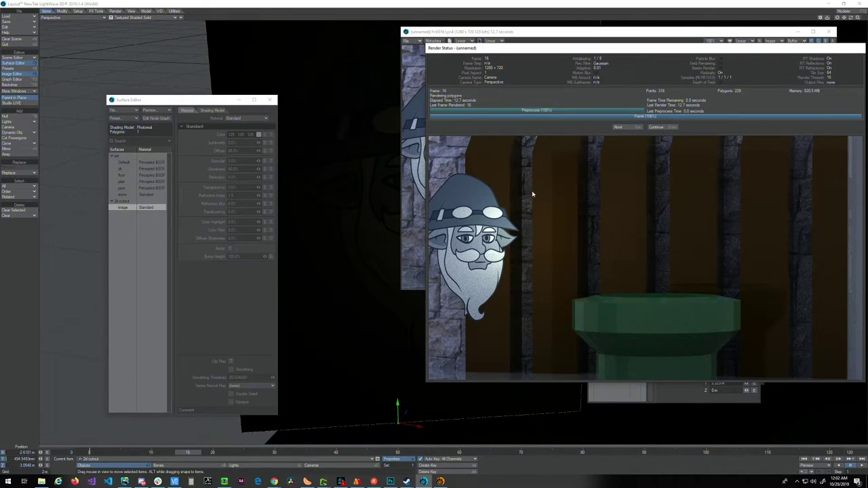
- Move the timeline to frame 33, test-render that frame to check the clipped bearded head, and dismiss the render status window
{"action": "left_click", "coordinate": [618, 128]}
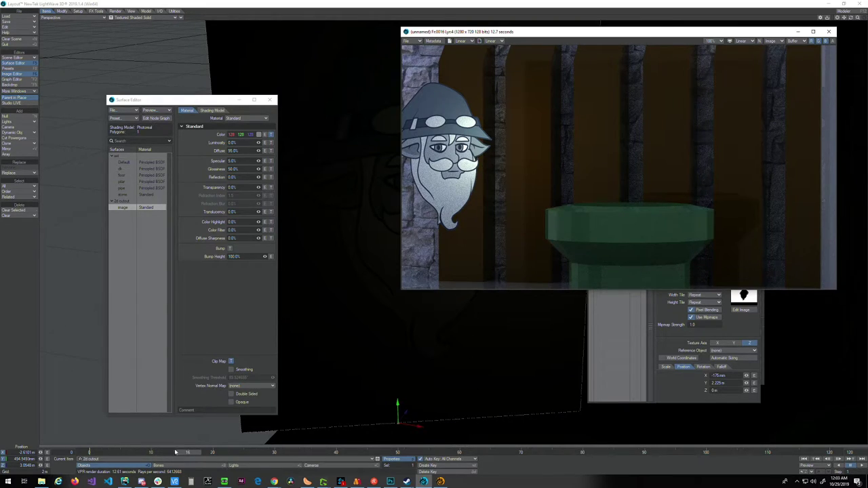
{"action": "mouse_move", "coordinate": [187, 453]}
{"action": "left_mouse_down"}
{"action": "mouse_move", "coordinate": [373, 454]}
{"action": "mouse_move", "coordinate": [193, 453]}
{"action": "left_mouse_up"}
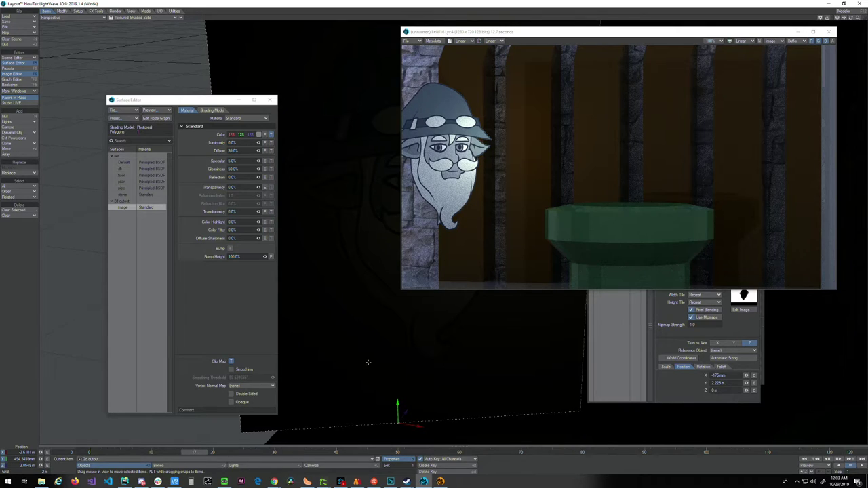
{"action": "mouse_move", "coordinate": [194, 452]}
{"action": "left_mouse_down"}
{"action": "mouse_move", "coordinate": [330, 453]}
{"action": "mouse_move", "coordinate": [293, 452]}
{"action": "left_mouse_up"}
{"action": "key", "text": "F9"}
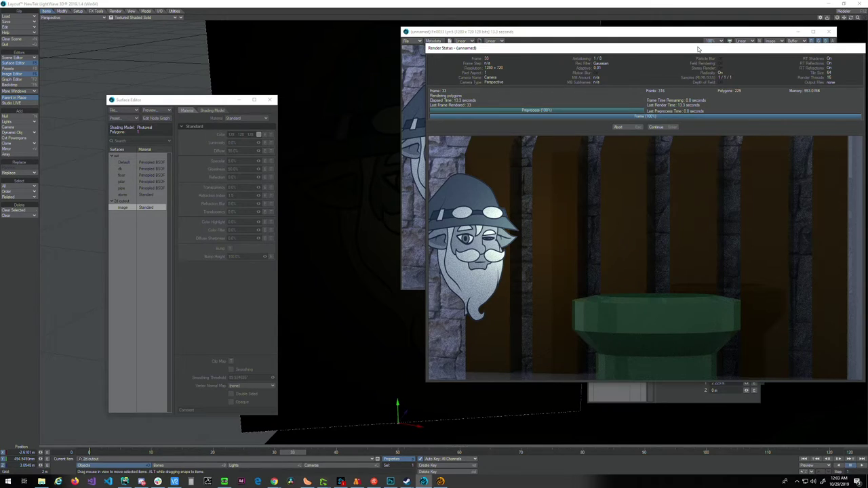
{"action": "left_click_drag", "start_coordinate": [698, 50], "coordinate": [529, 58]}
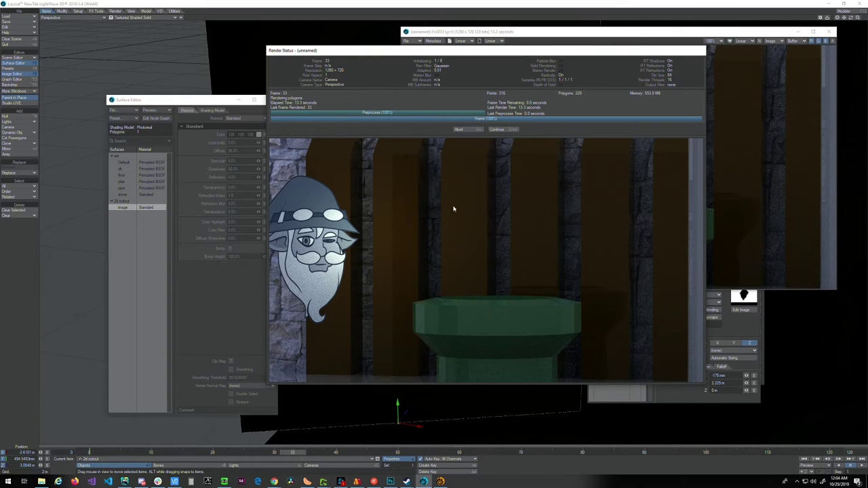
{"action": "left_click", "coordinate": [496, 129]}
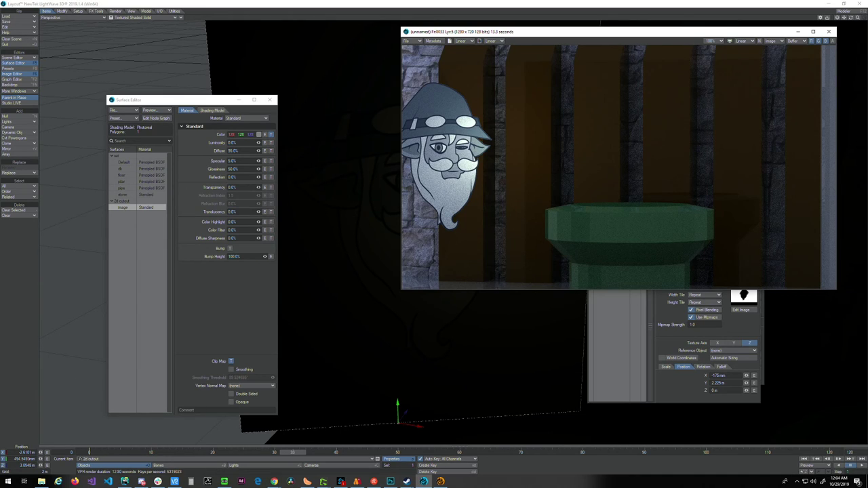
{"action": "mouse_move", "coordinate": [168, 485]}
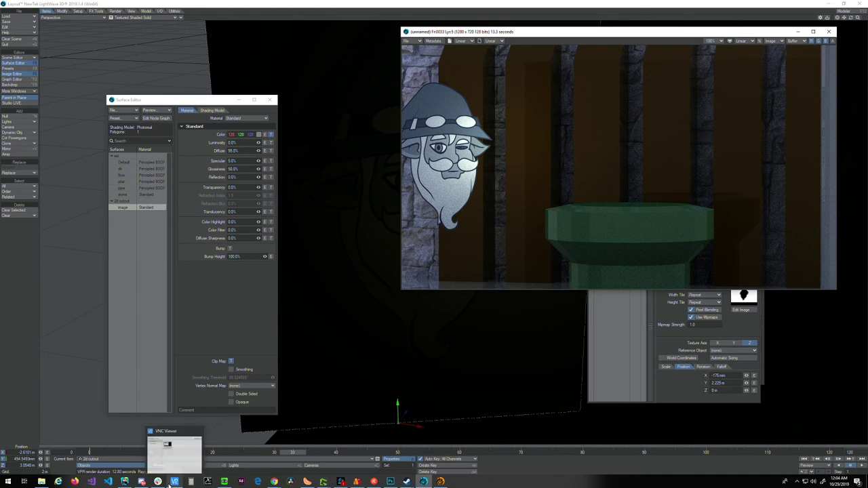